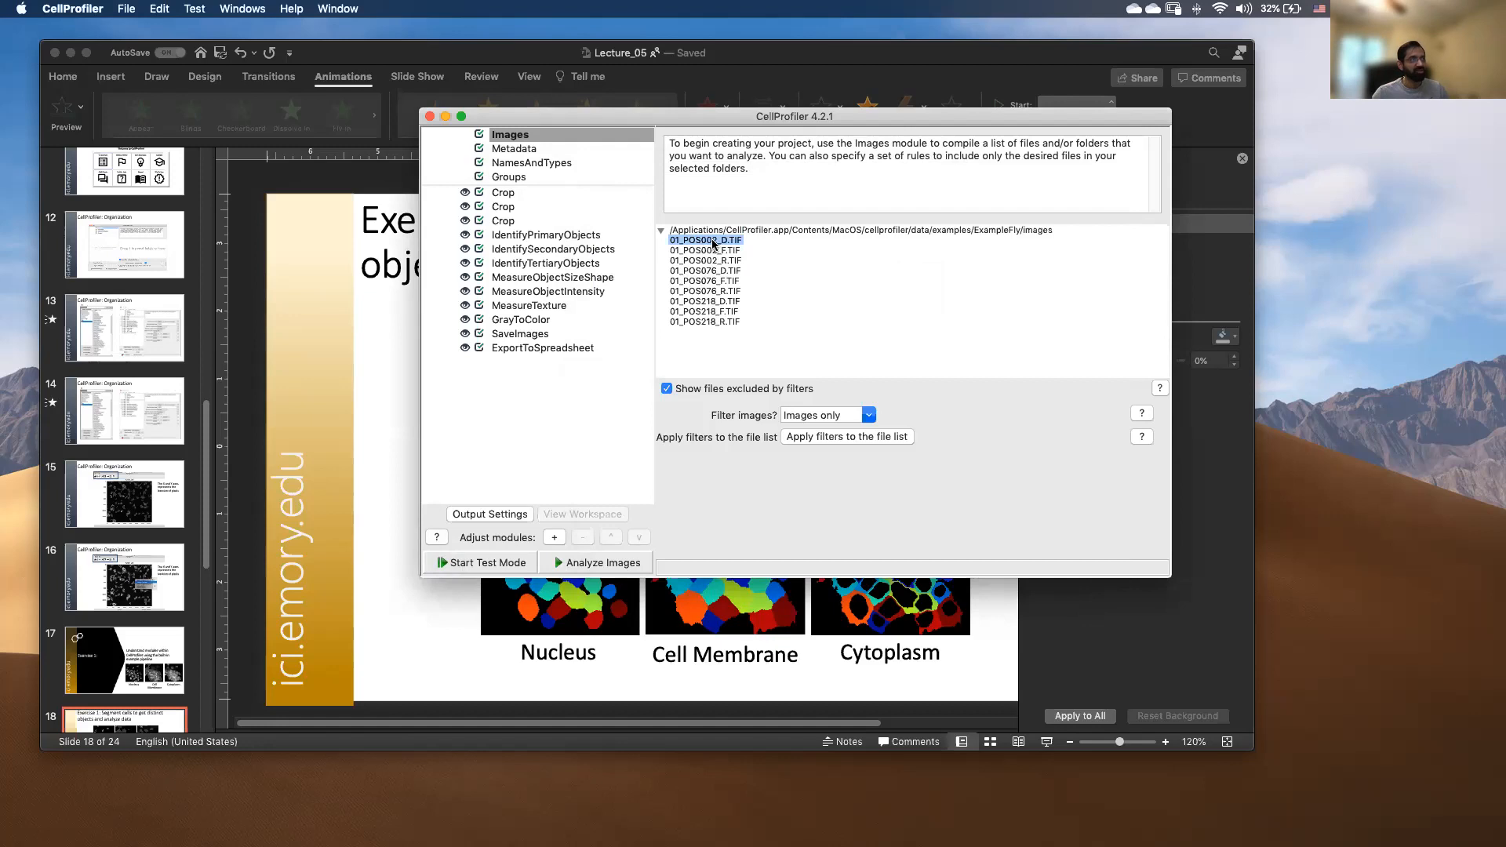
Preview the images 01_POS002_D.TIF, 01_POS002_F.TIF and 01_POS002_R.TIF from the file list and close their windows.
double_click(706, 240)
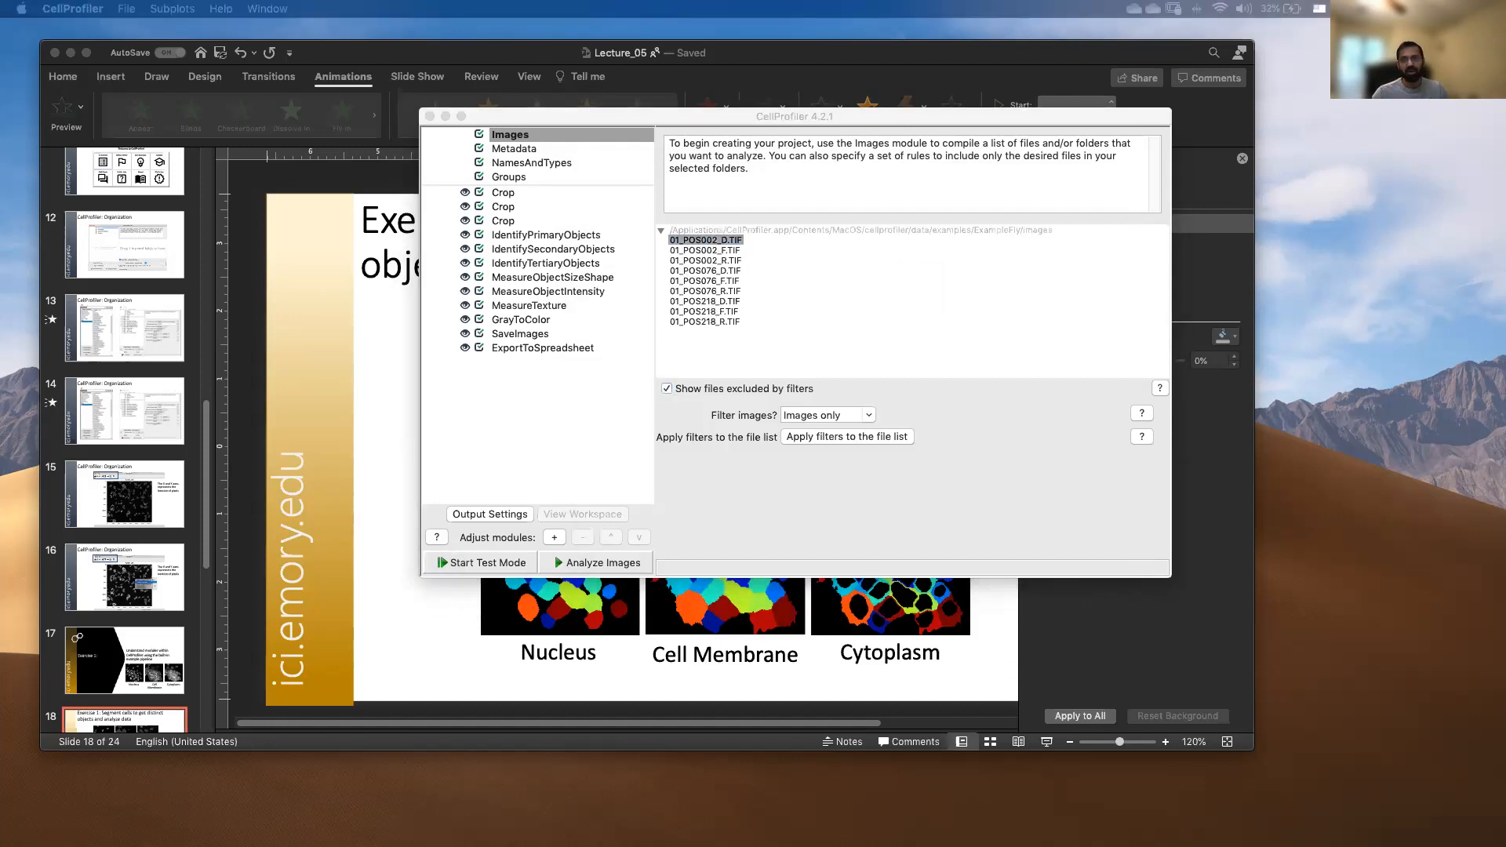
click(873, 301)
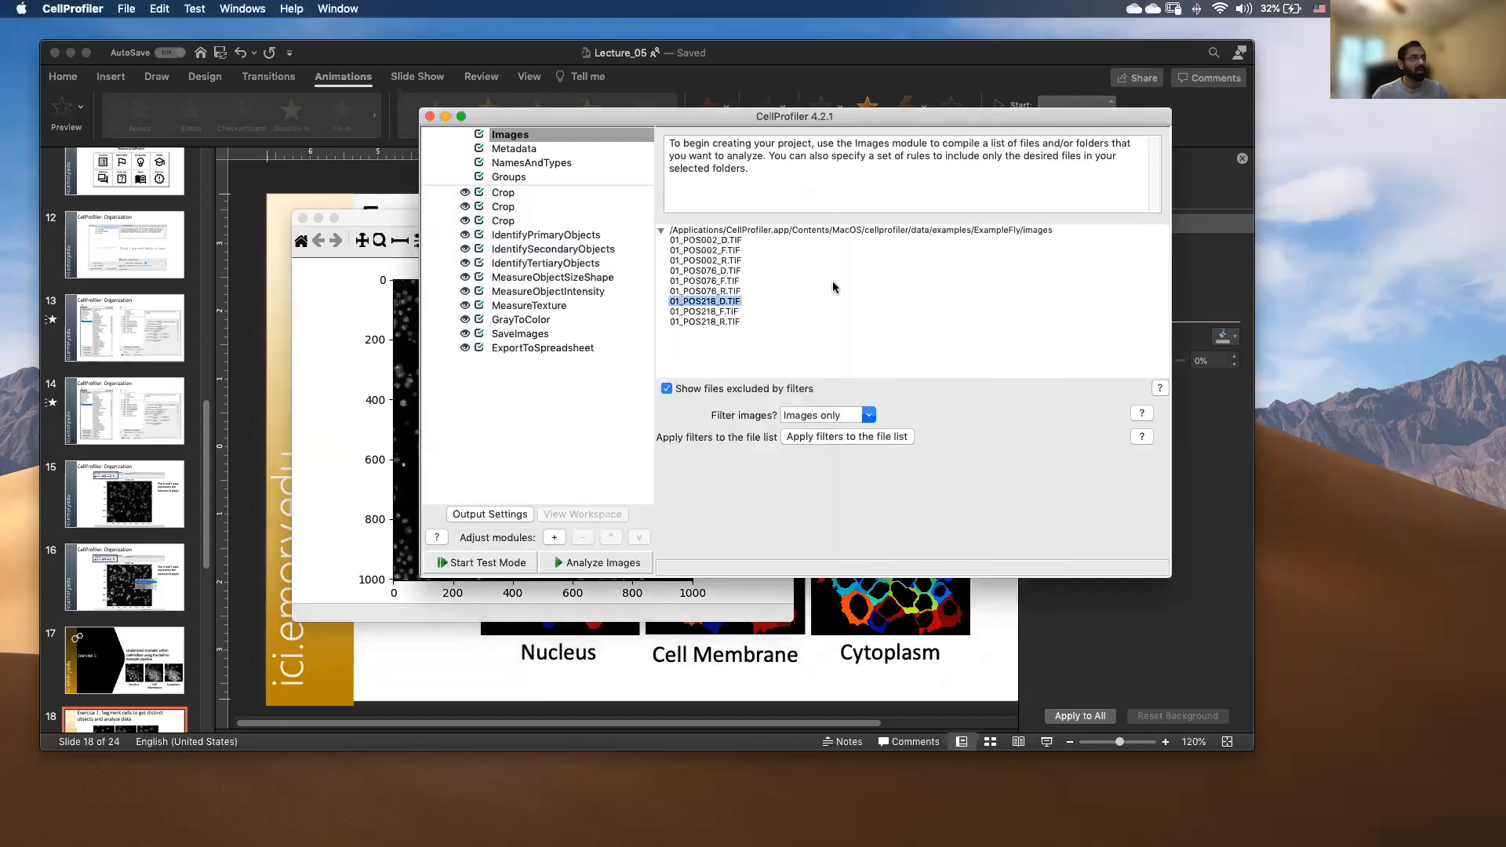
double_click(706, 251)
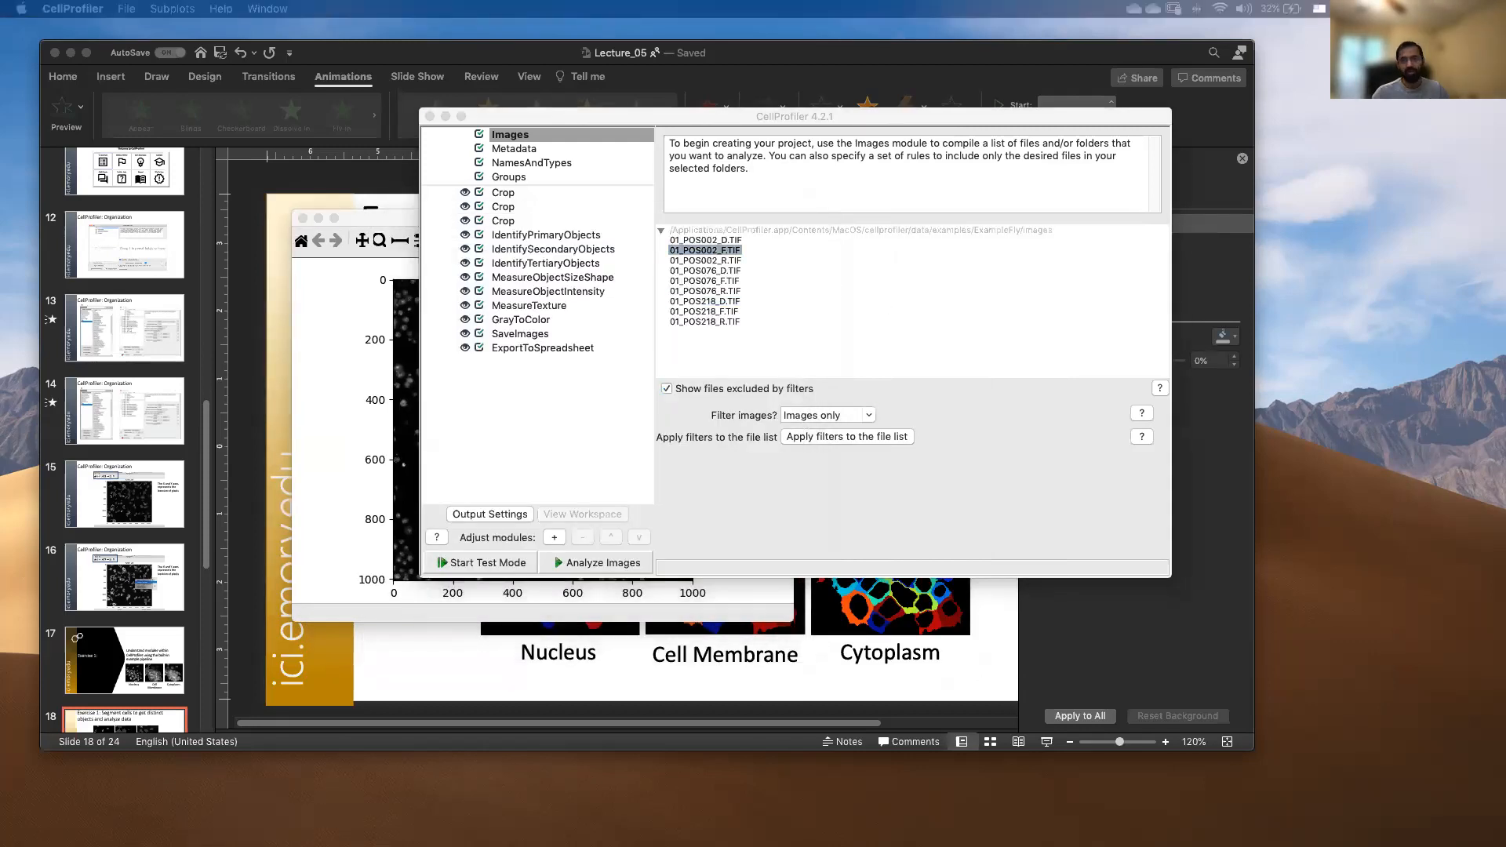
drag(1185, 269, 714, 208)
click(882, 318)
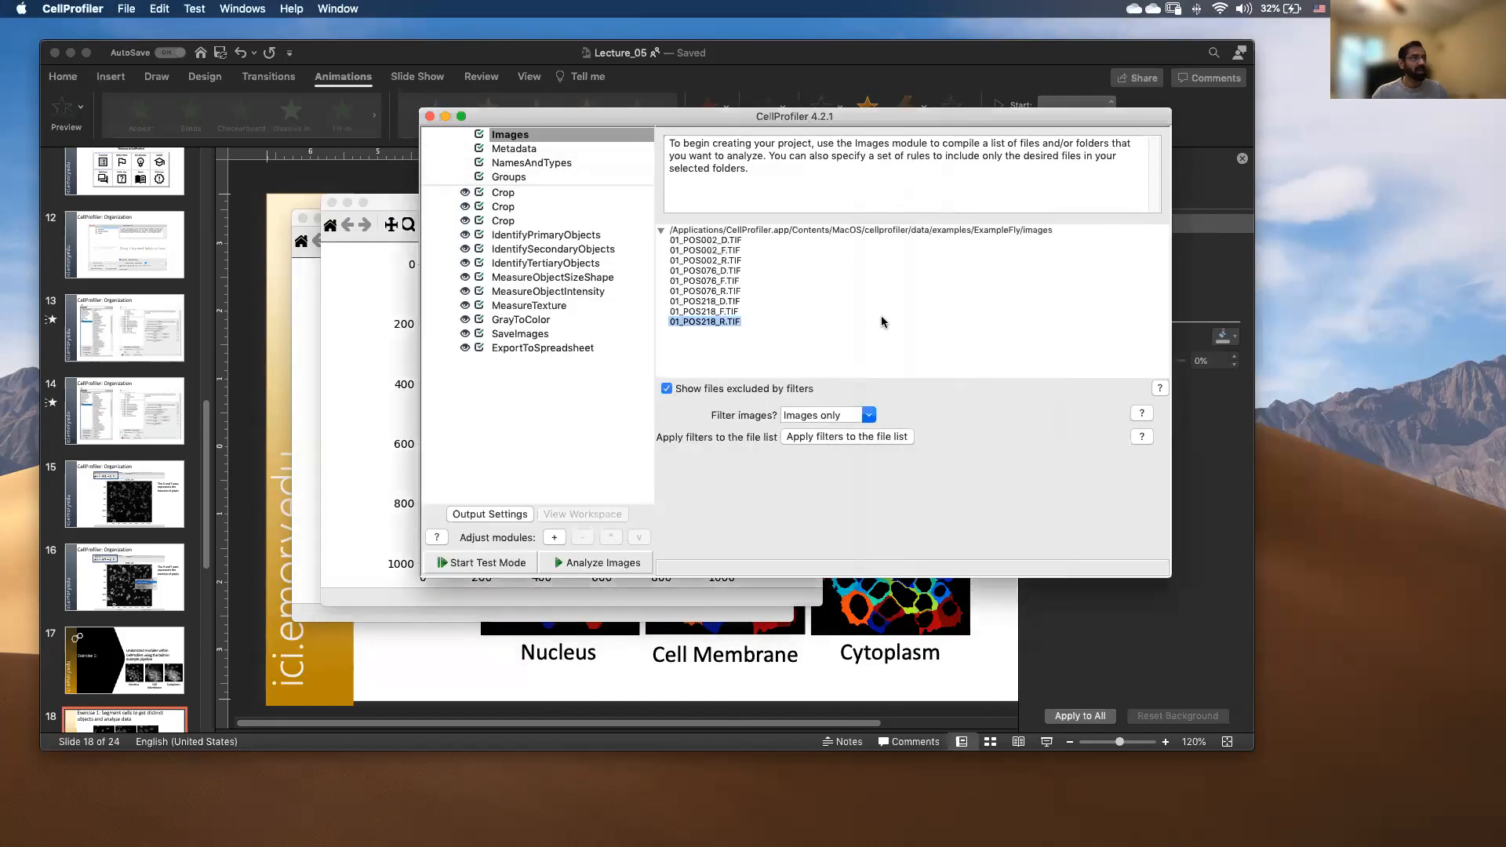
double_click(708, 261)
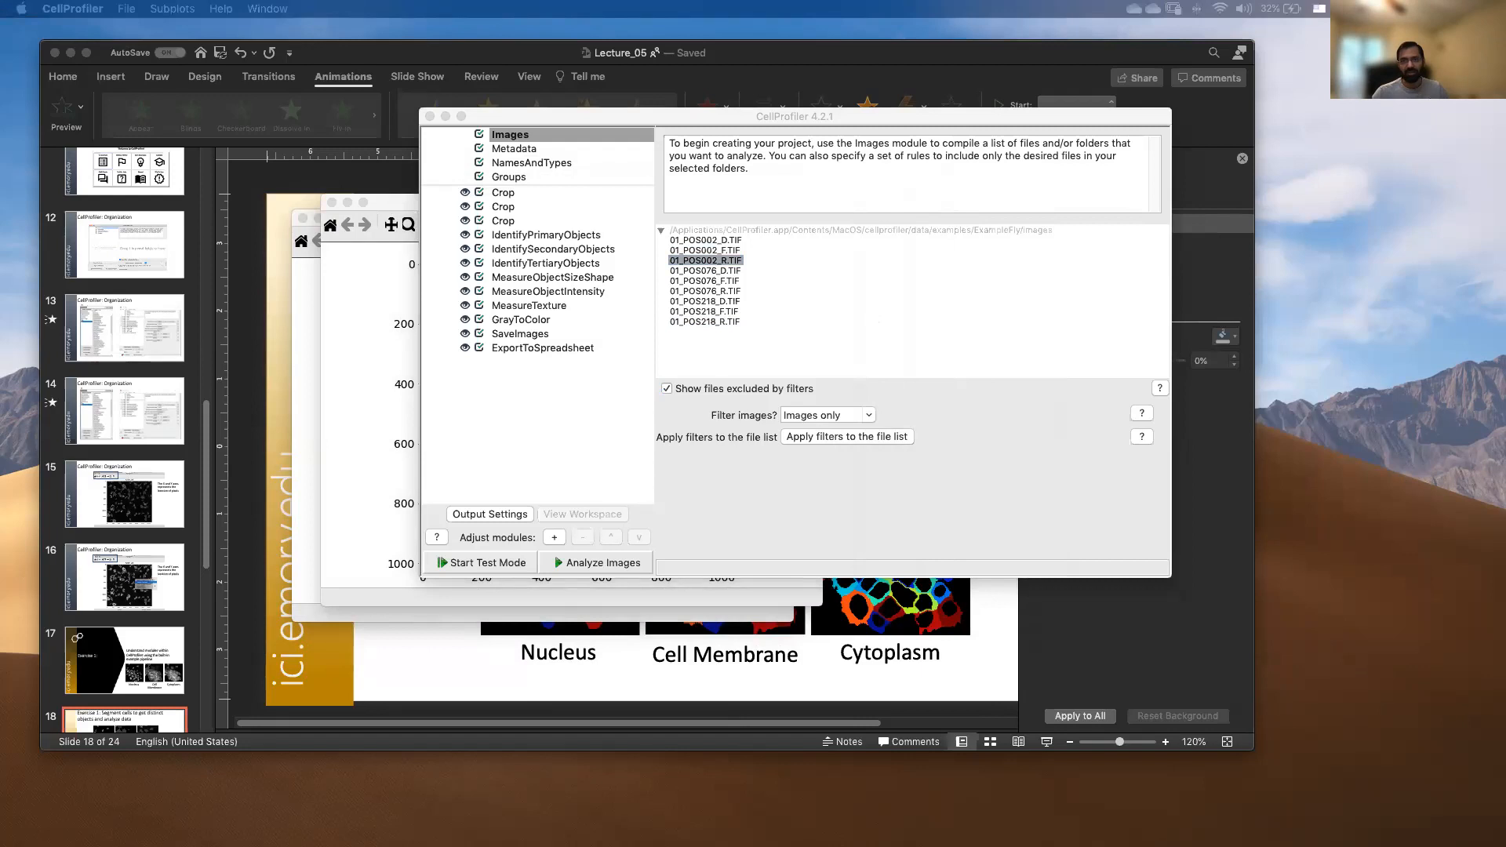
drag(900, 215, 710, 177)
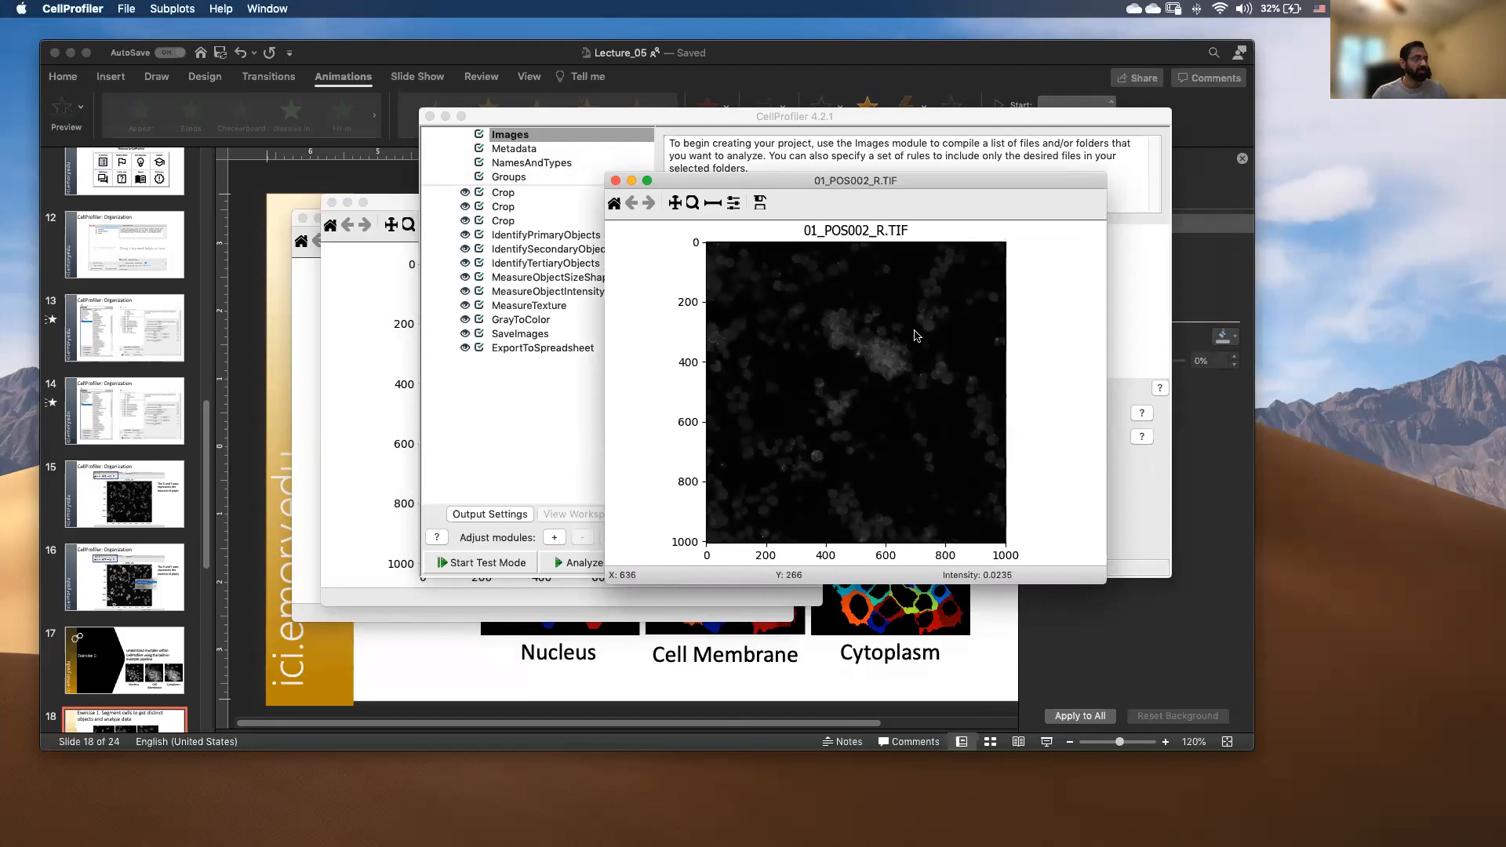
drag(843, 182, 635, 222)
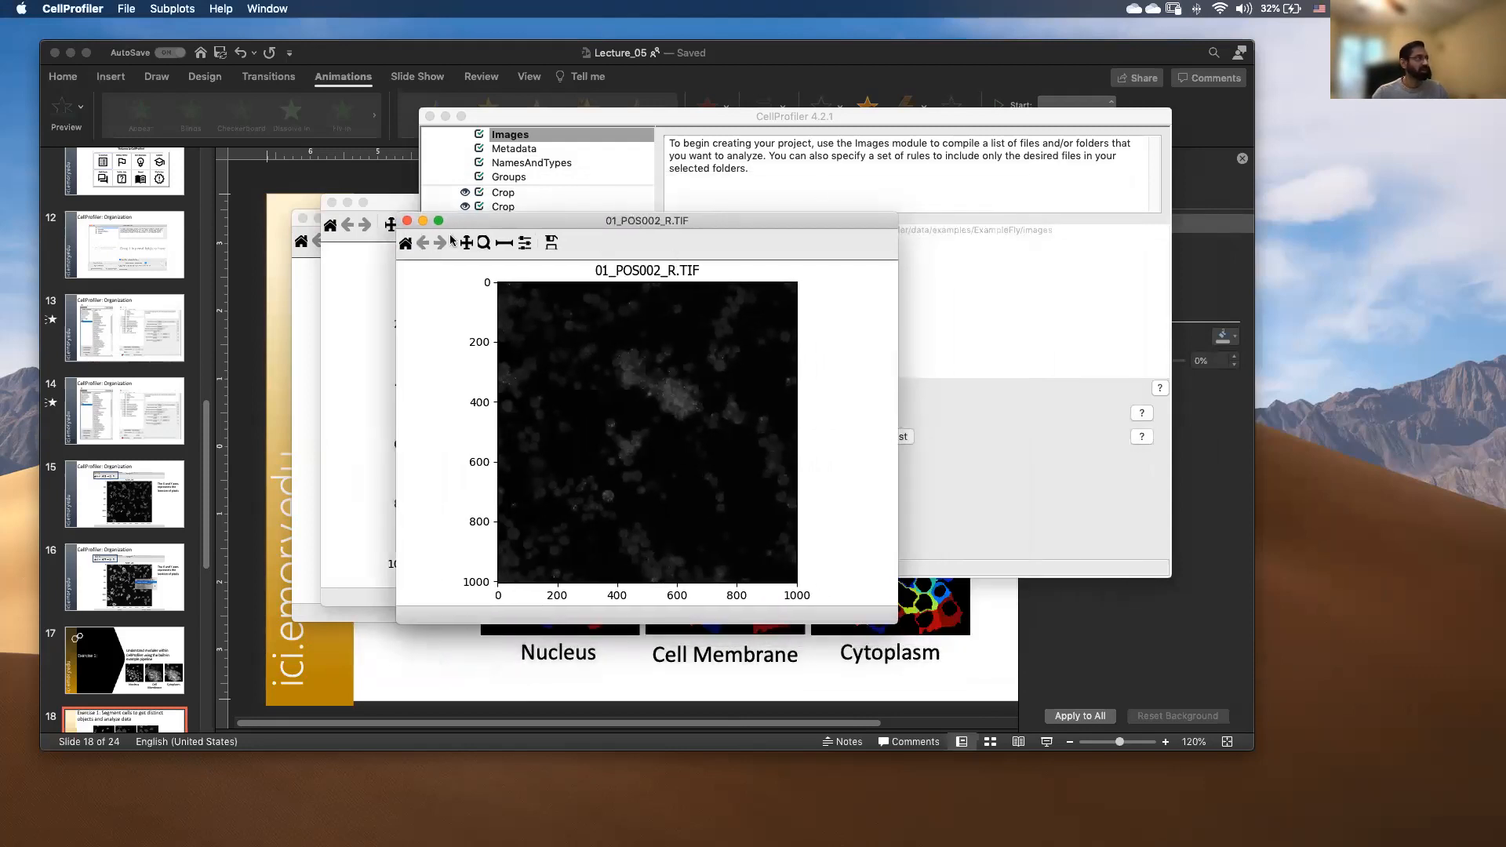
click(408, 225)
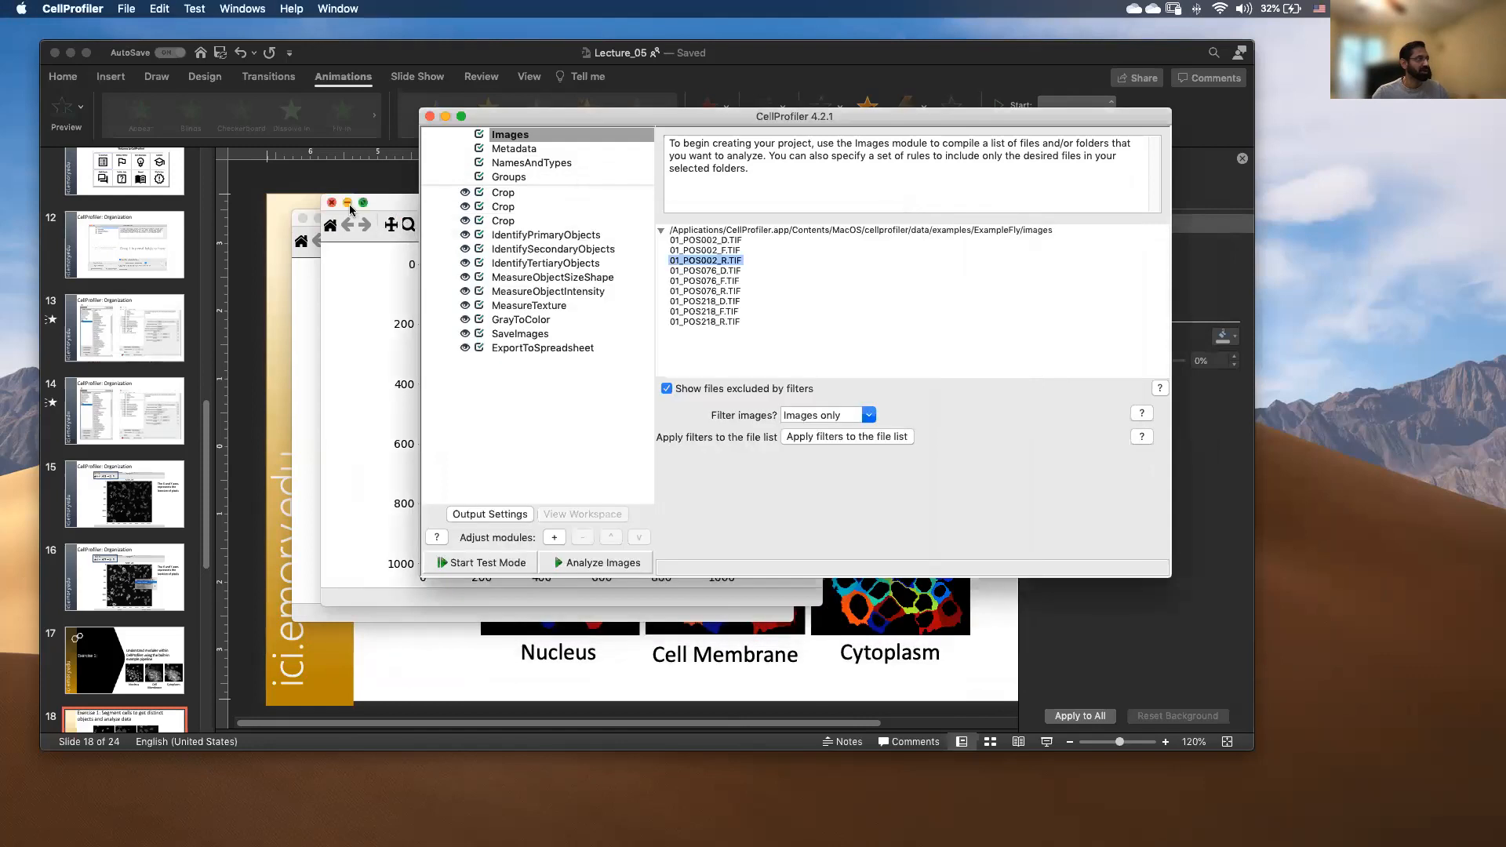
click(303, 218)
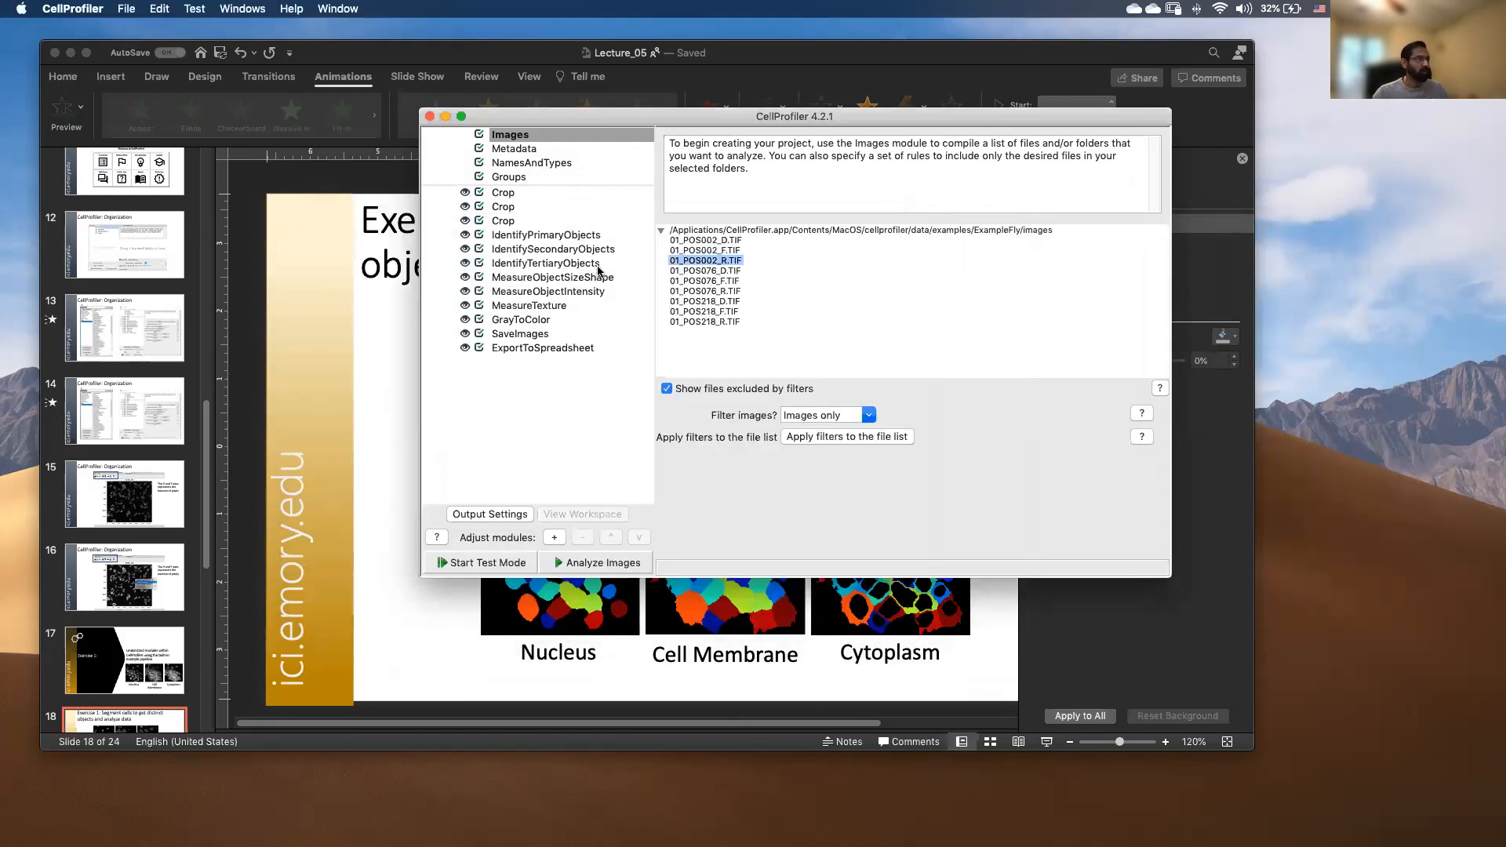
Examine the Metadata module's extraction options, set metadata extraction back to No, and open the NamesAndTypes module.
click(530, 151)
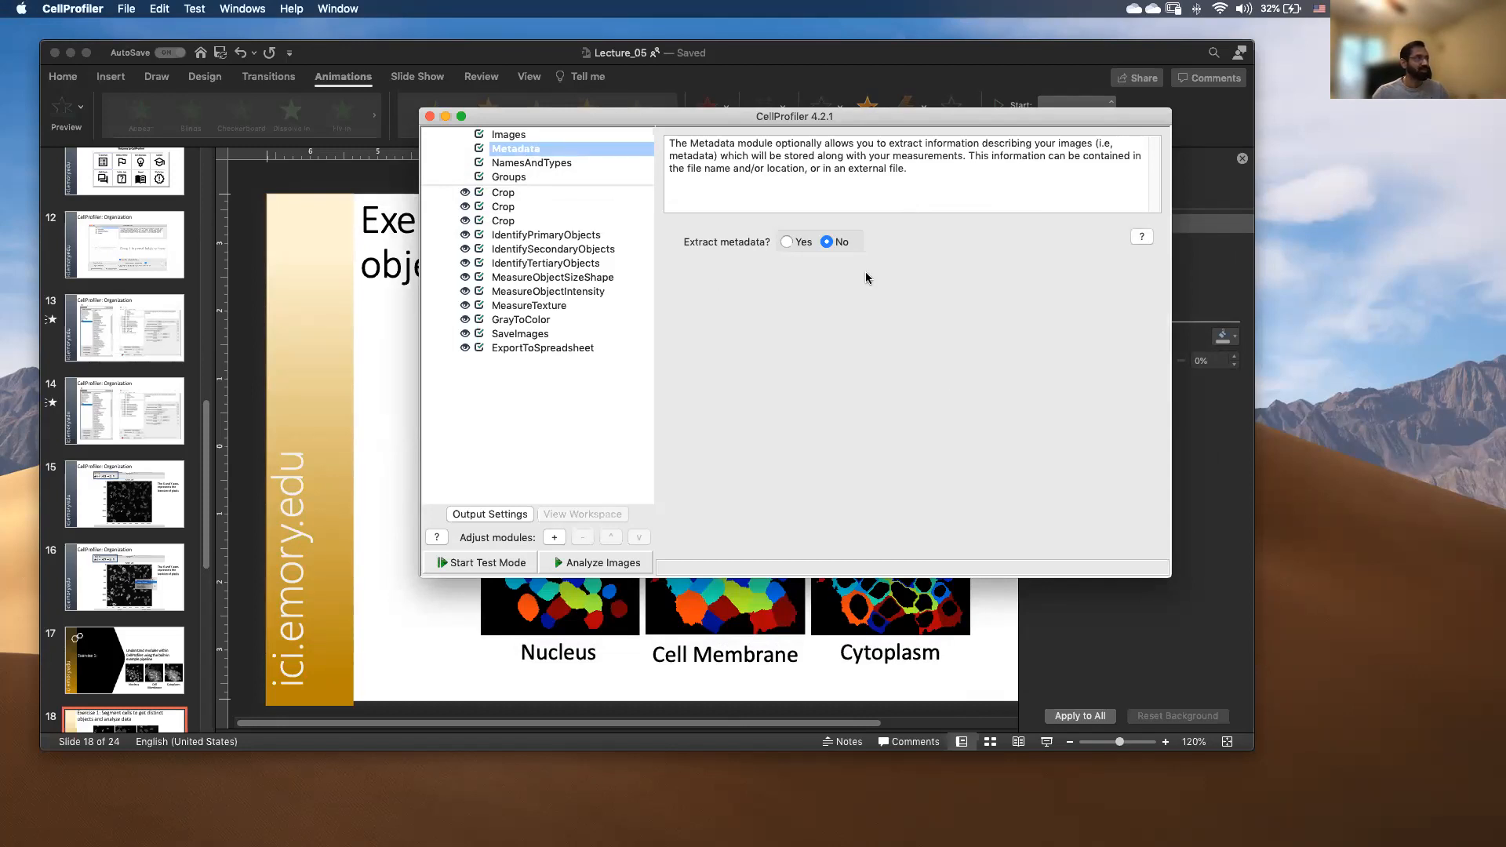
click(788, 242)
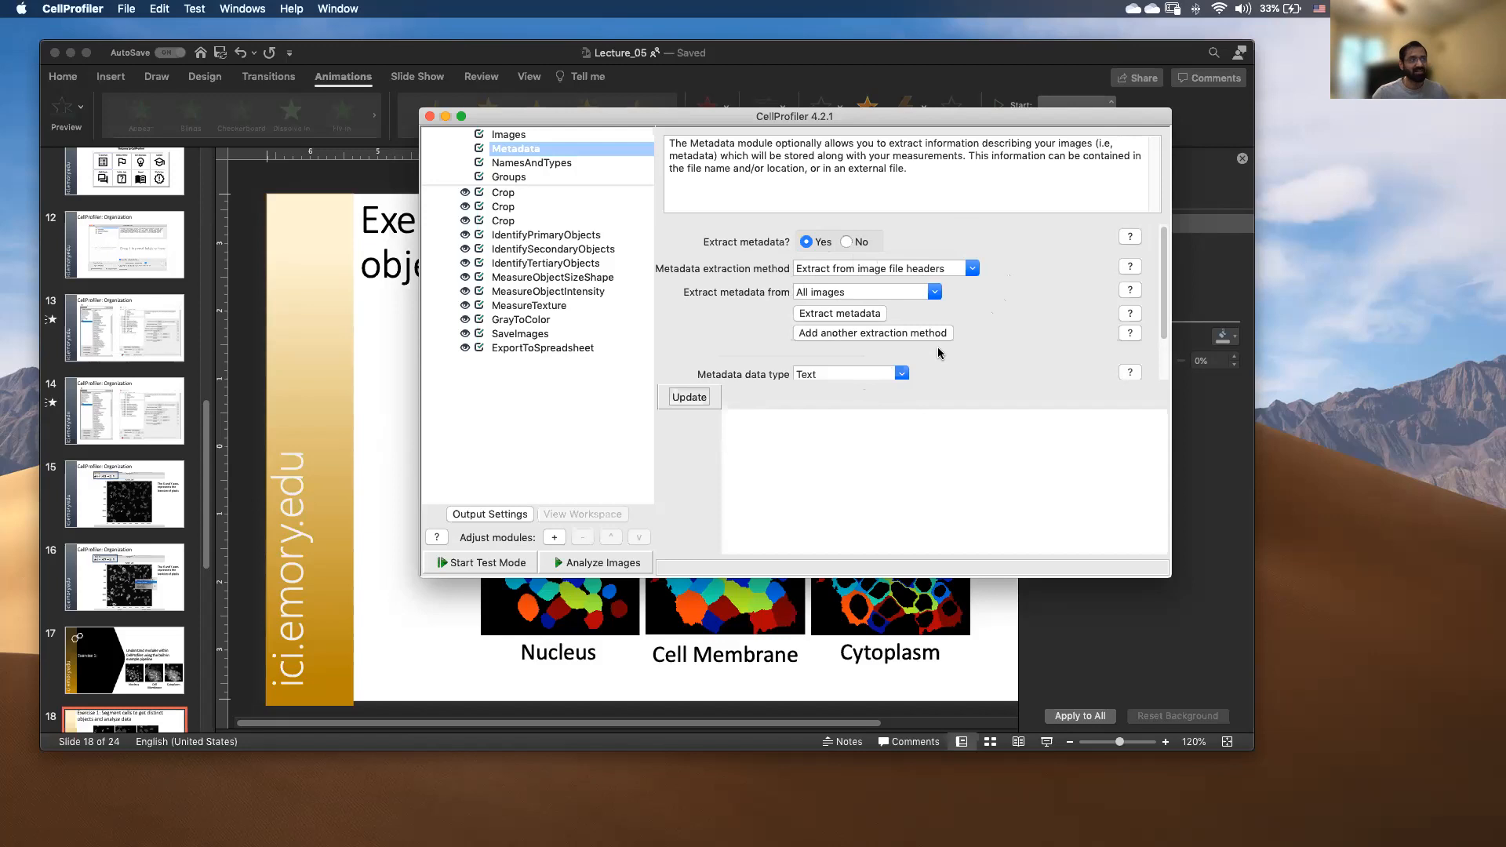
click(853, 243)
click(575, 163)
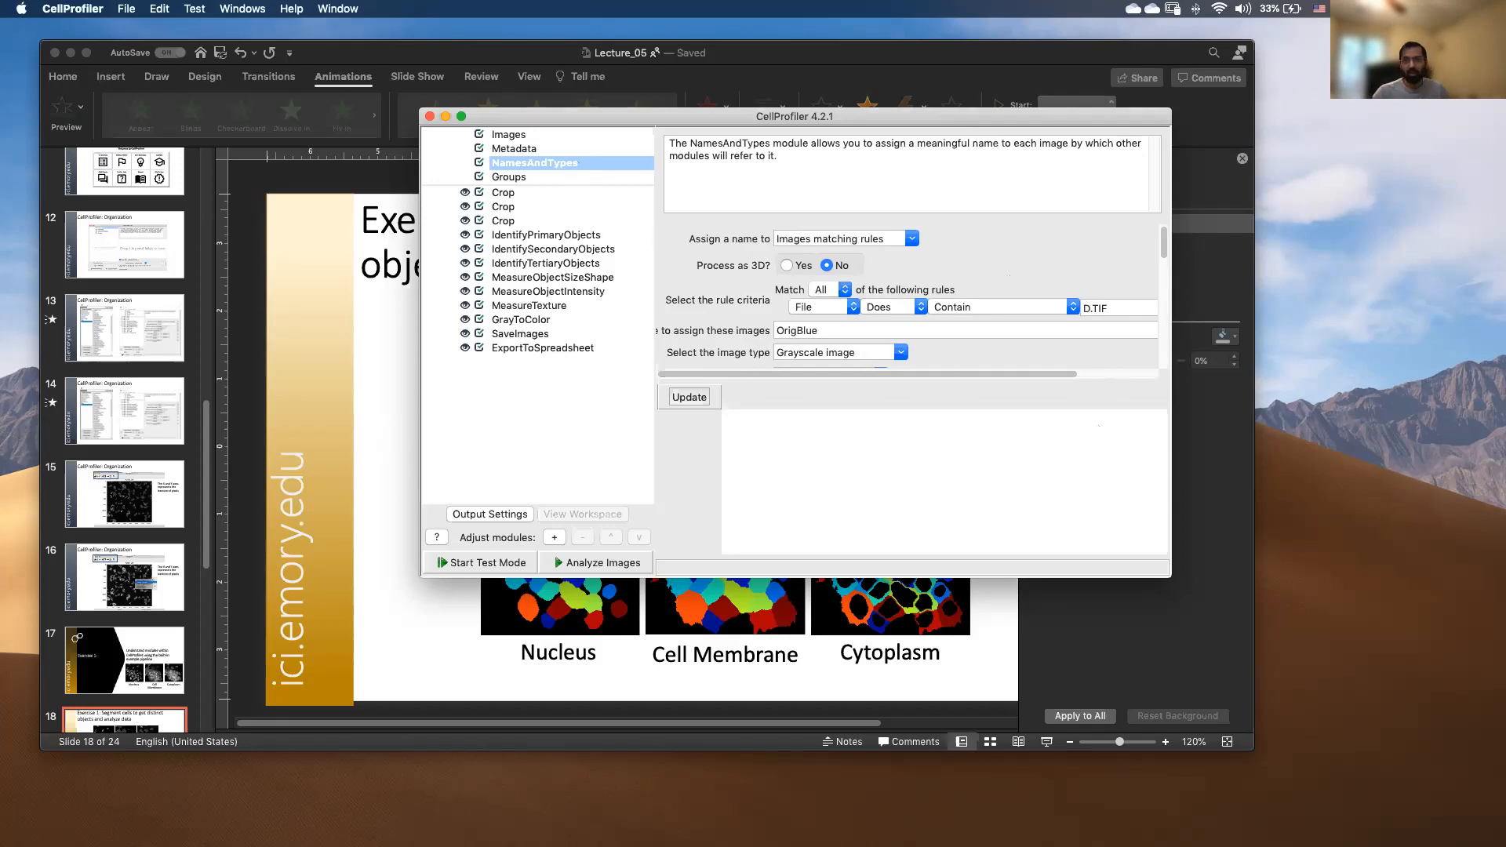
Switch to Finder to look at the files in the 2D-cells folder and minimize its window.
key(super+Tab)
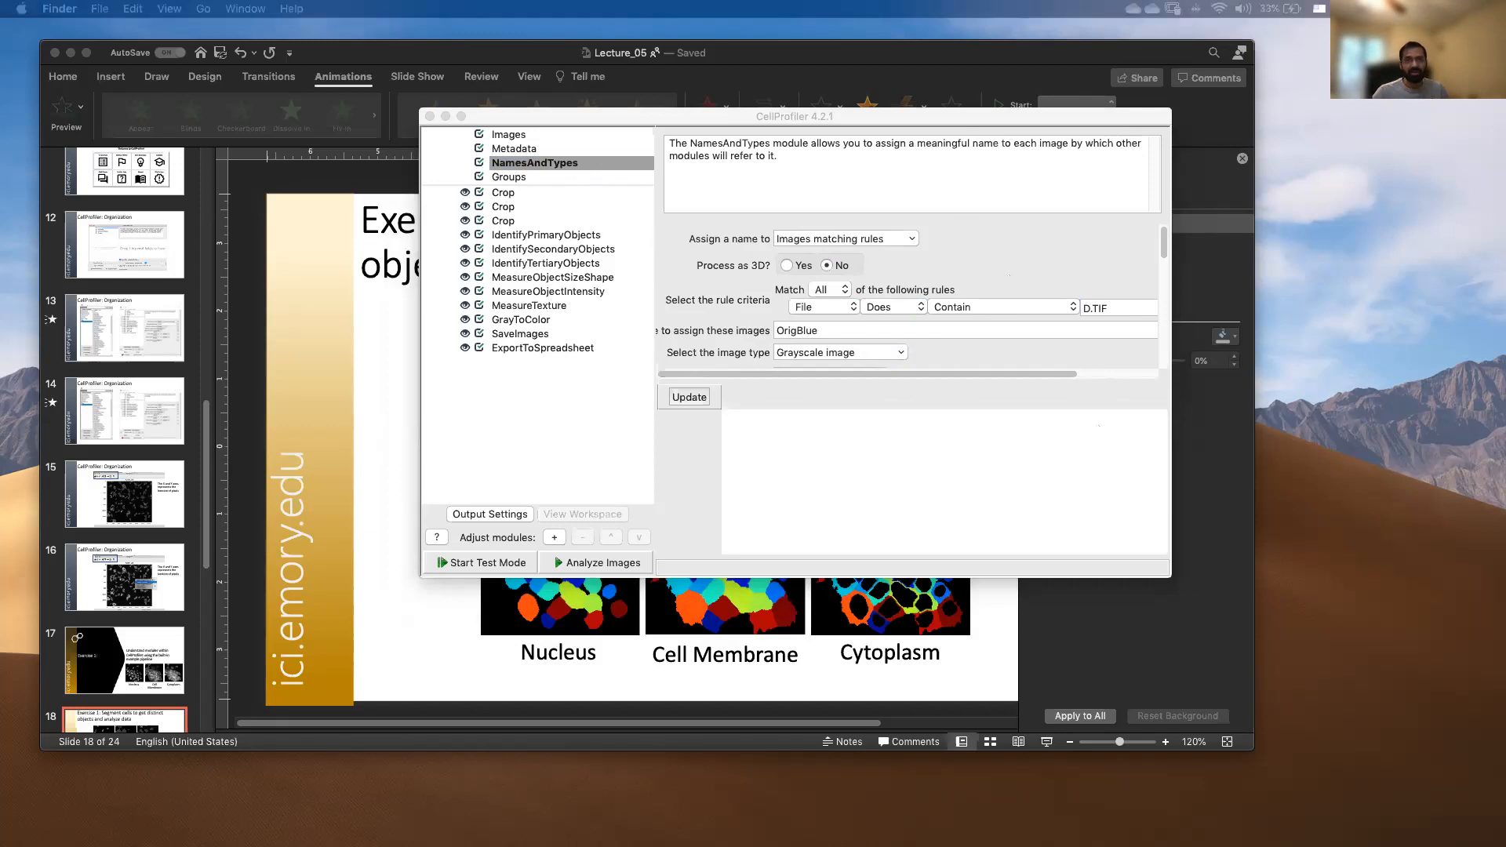
drag(1032, 240, 831, 248)
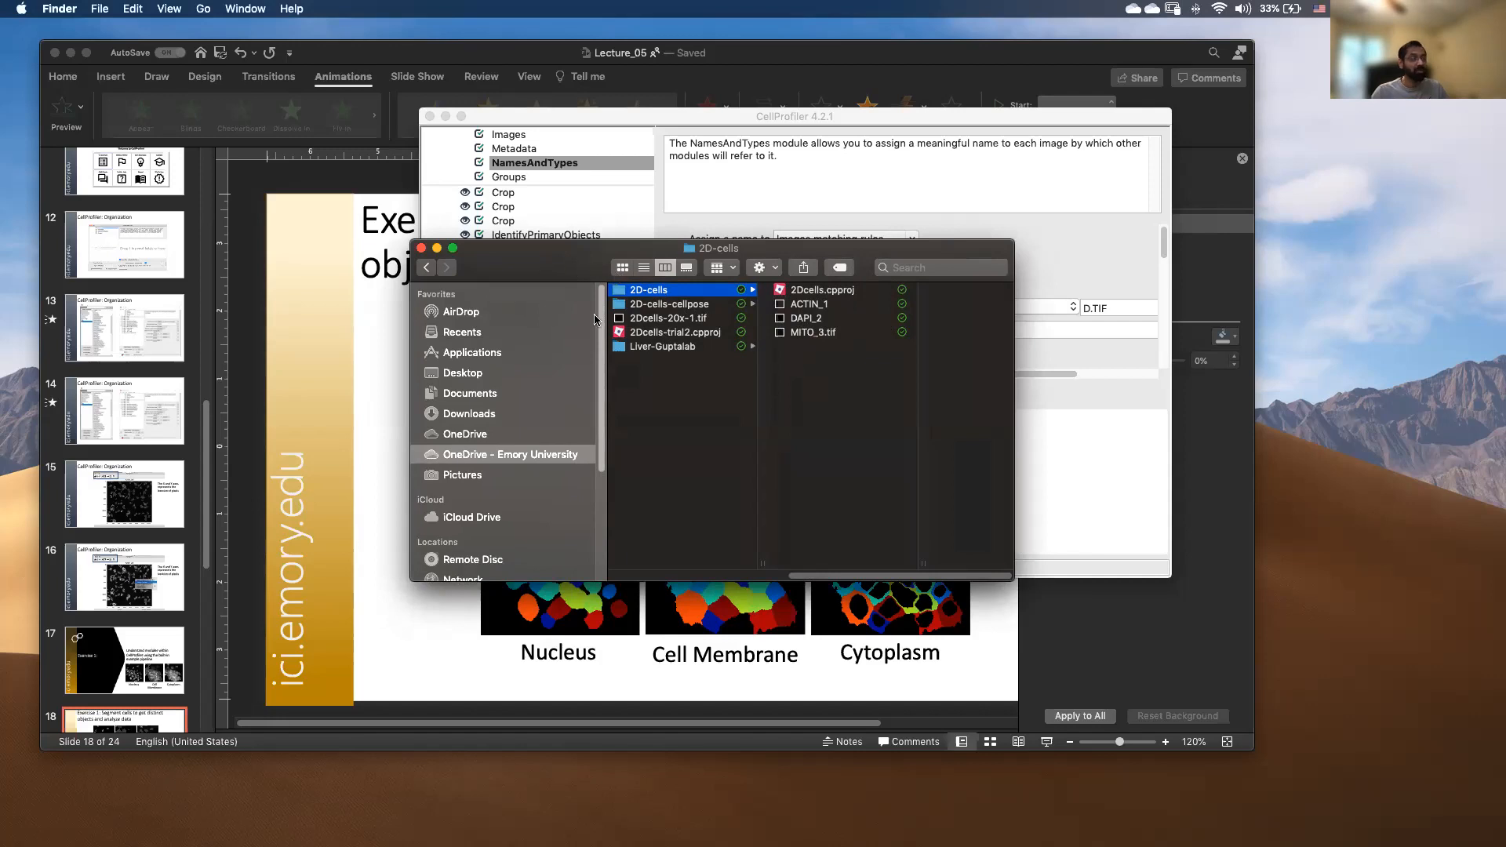
click(436, 248)
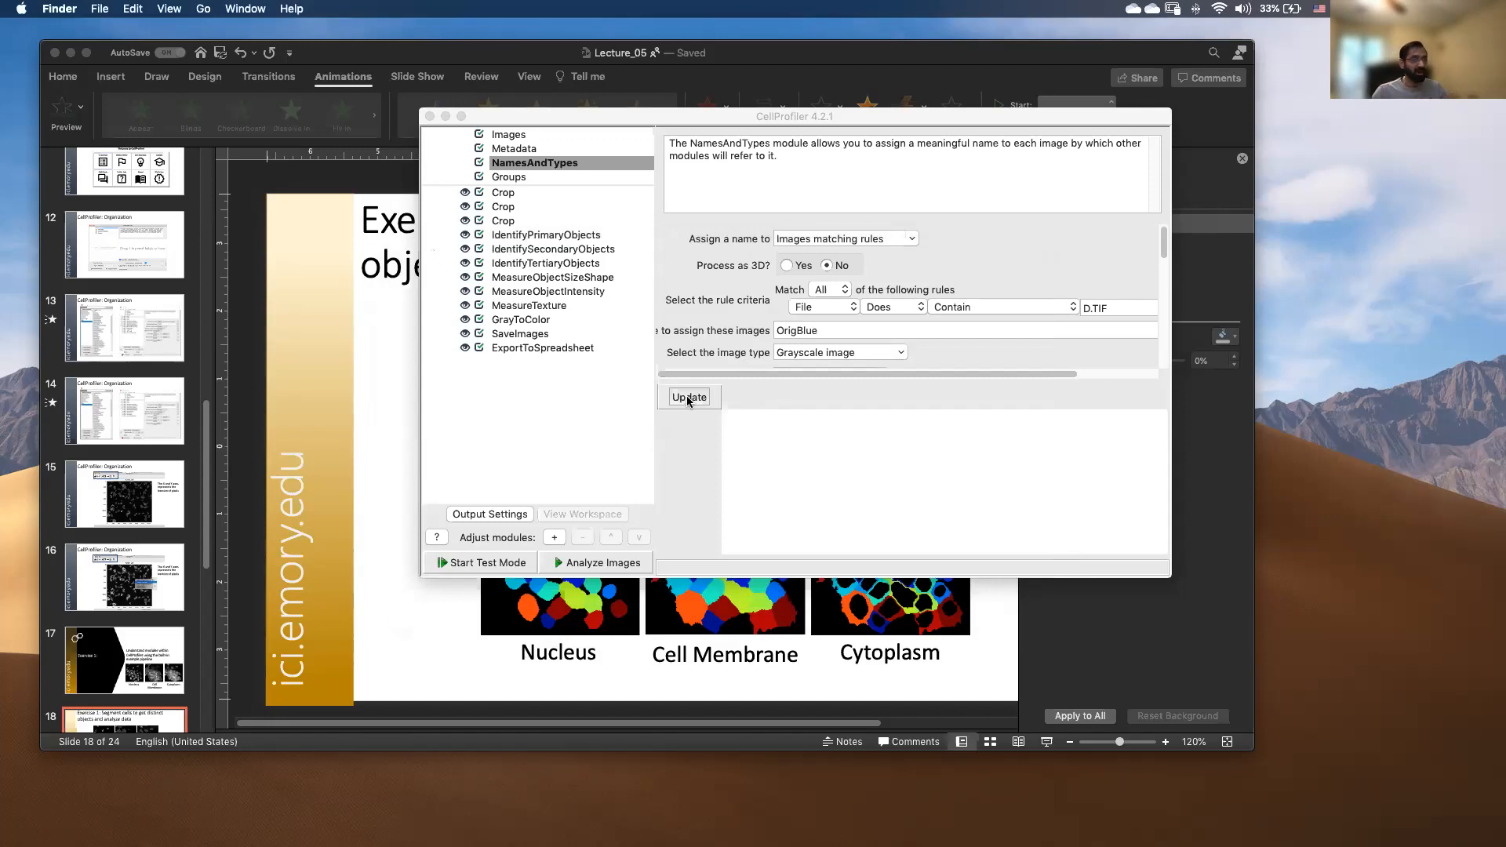
Enlarge the CellProfiler window, update the NamesAndTypes image set list, and keep name assignment on Images matching rules.
drag(1171, 576, 1365, 721)
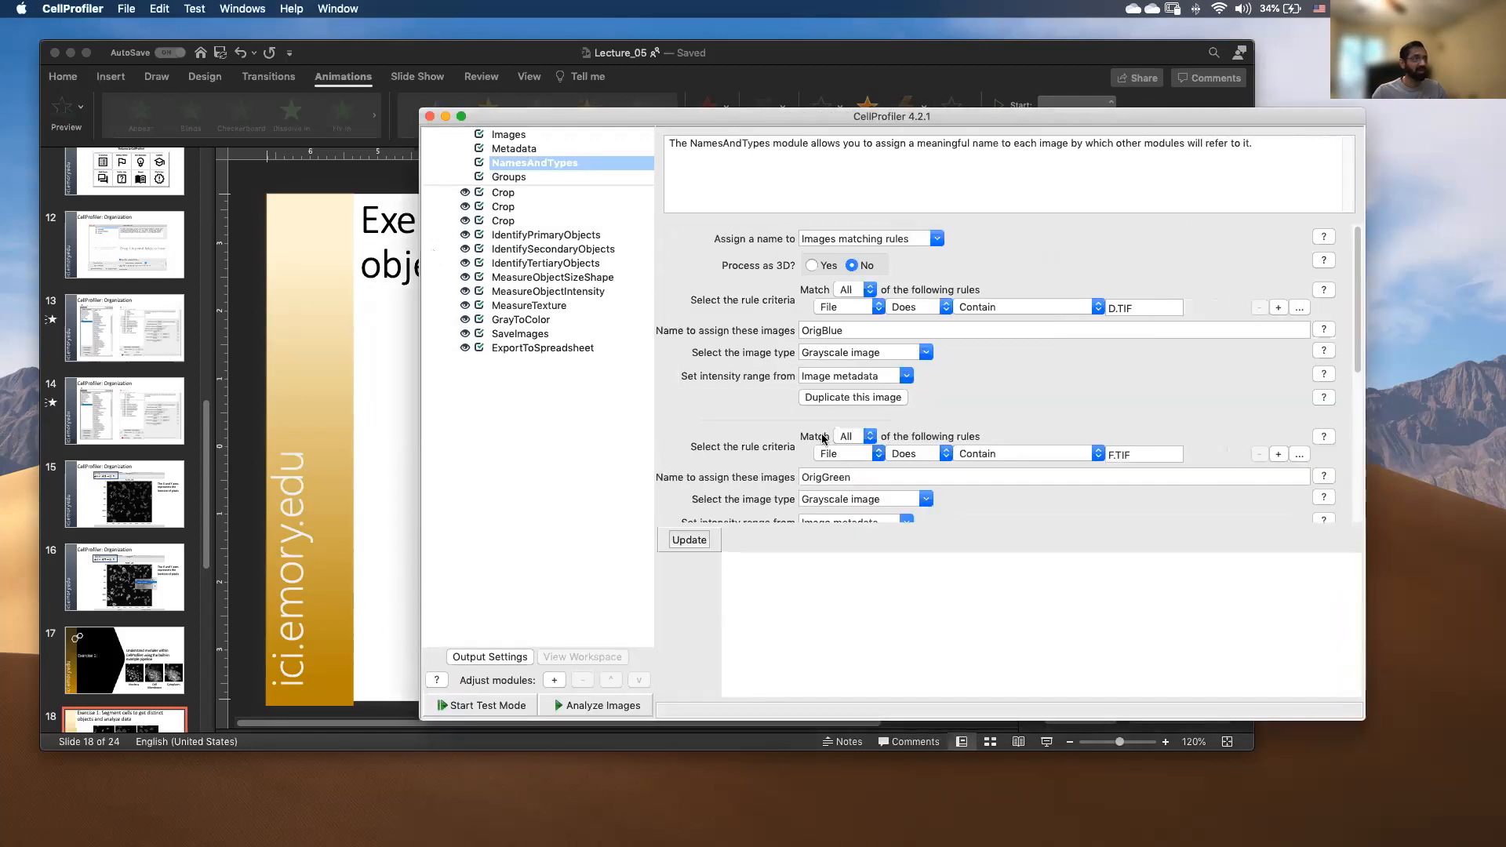
click(689, 540)
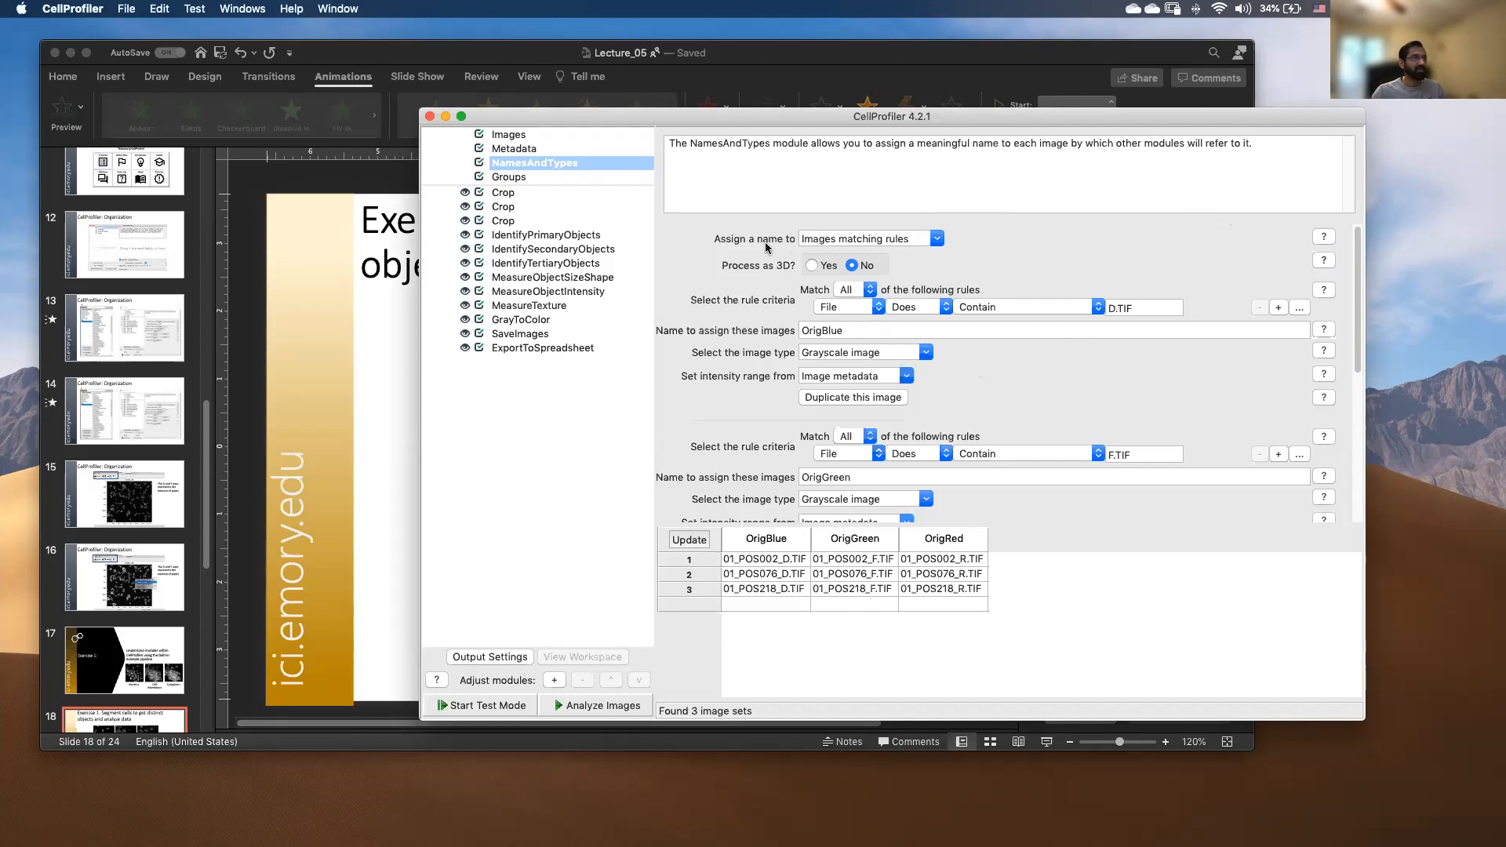
click(939, 239)
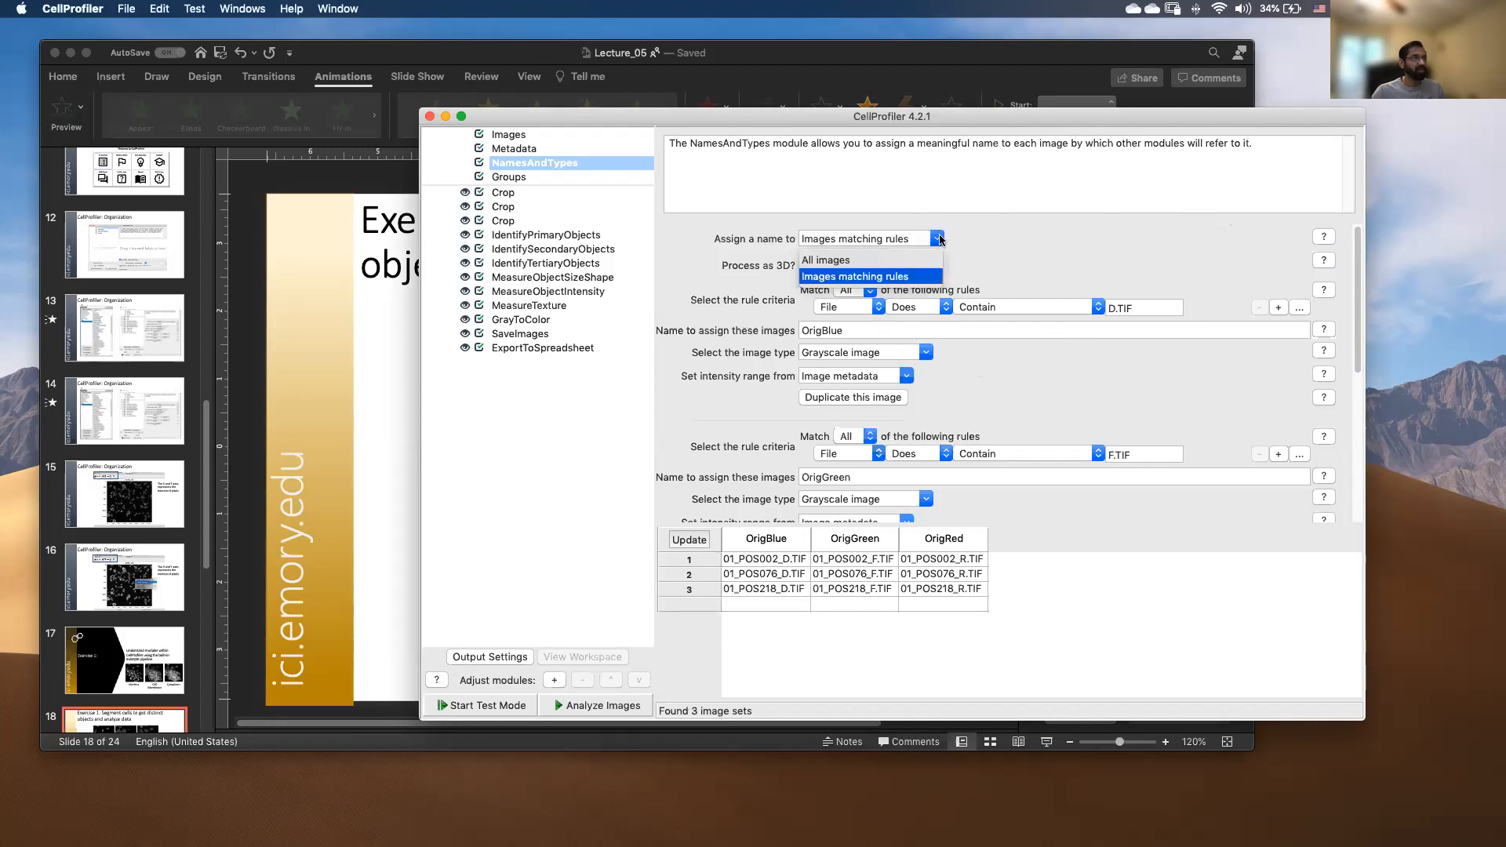
click(922, 278)
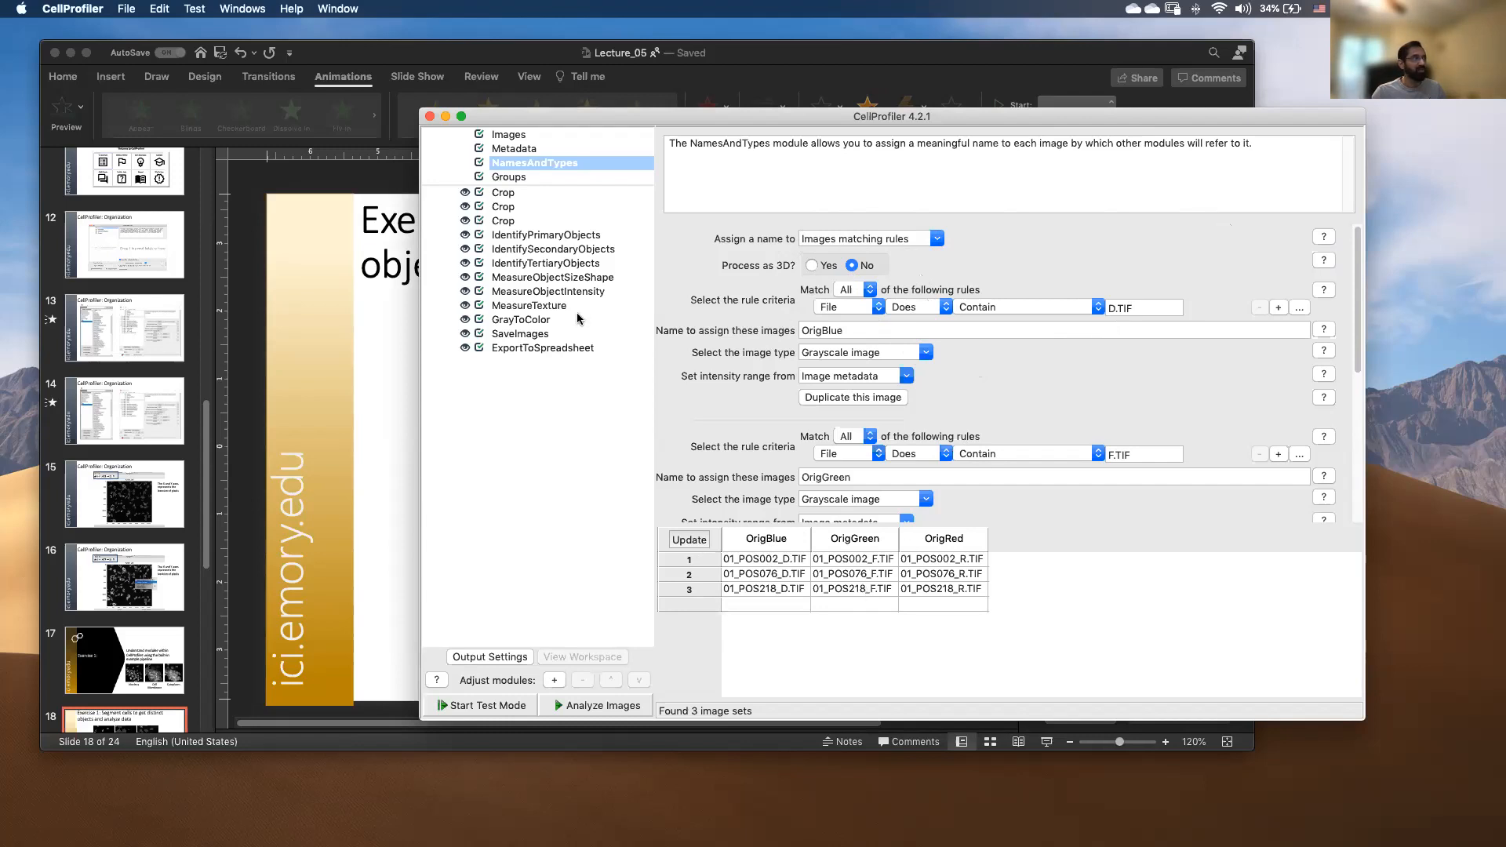
Compare the image file names with the OrigBlue, OrigGreen and OrigRed naming rules and refresh the image set list.
click(508, 136)
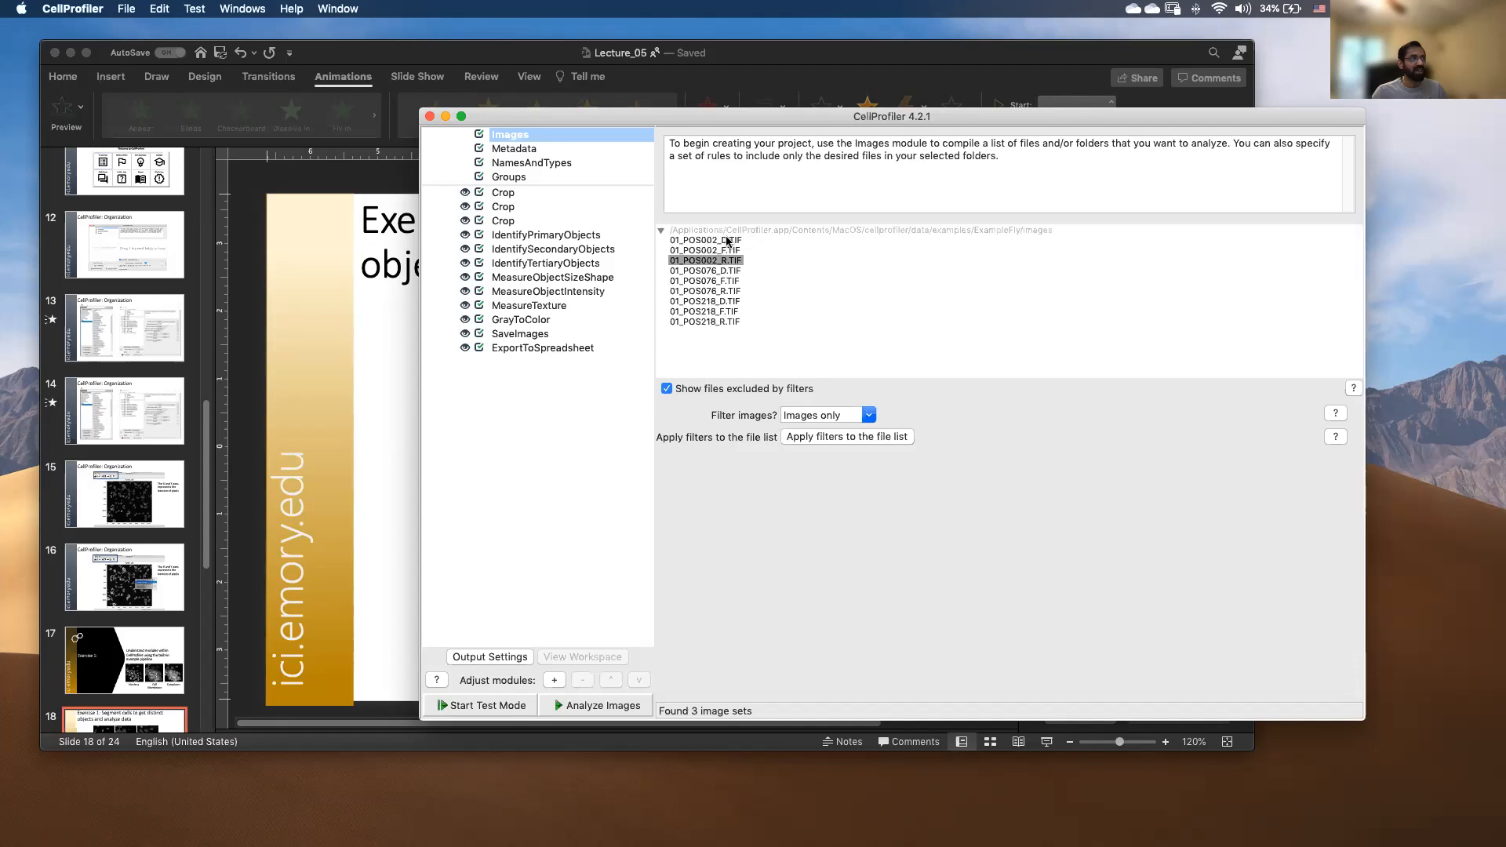
click(525, 164)
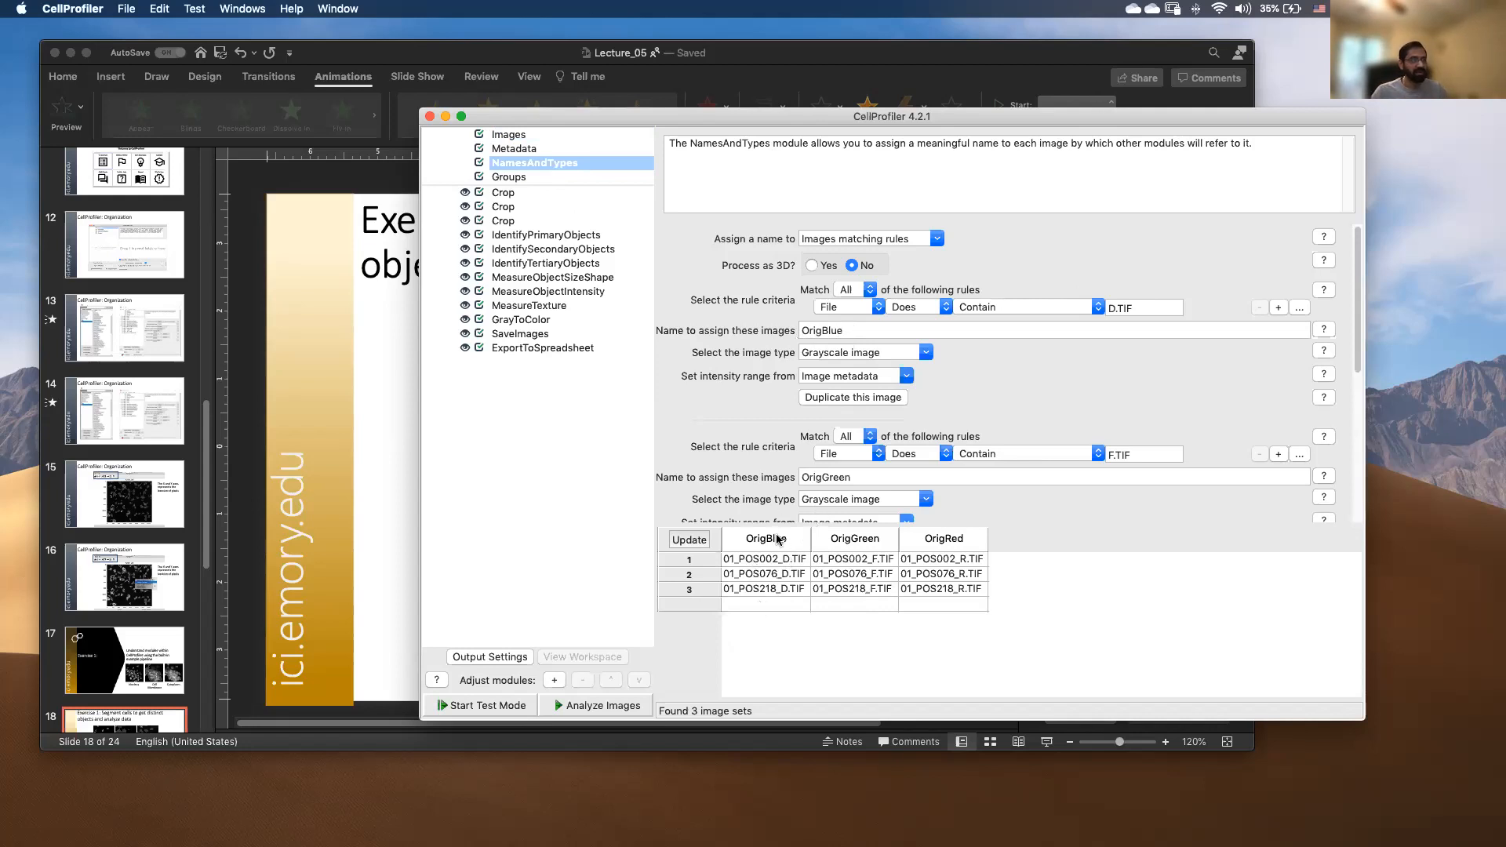
scroll(1020, 371, down, 4)
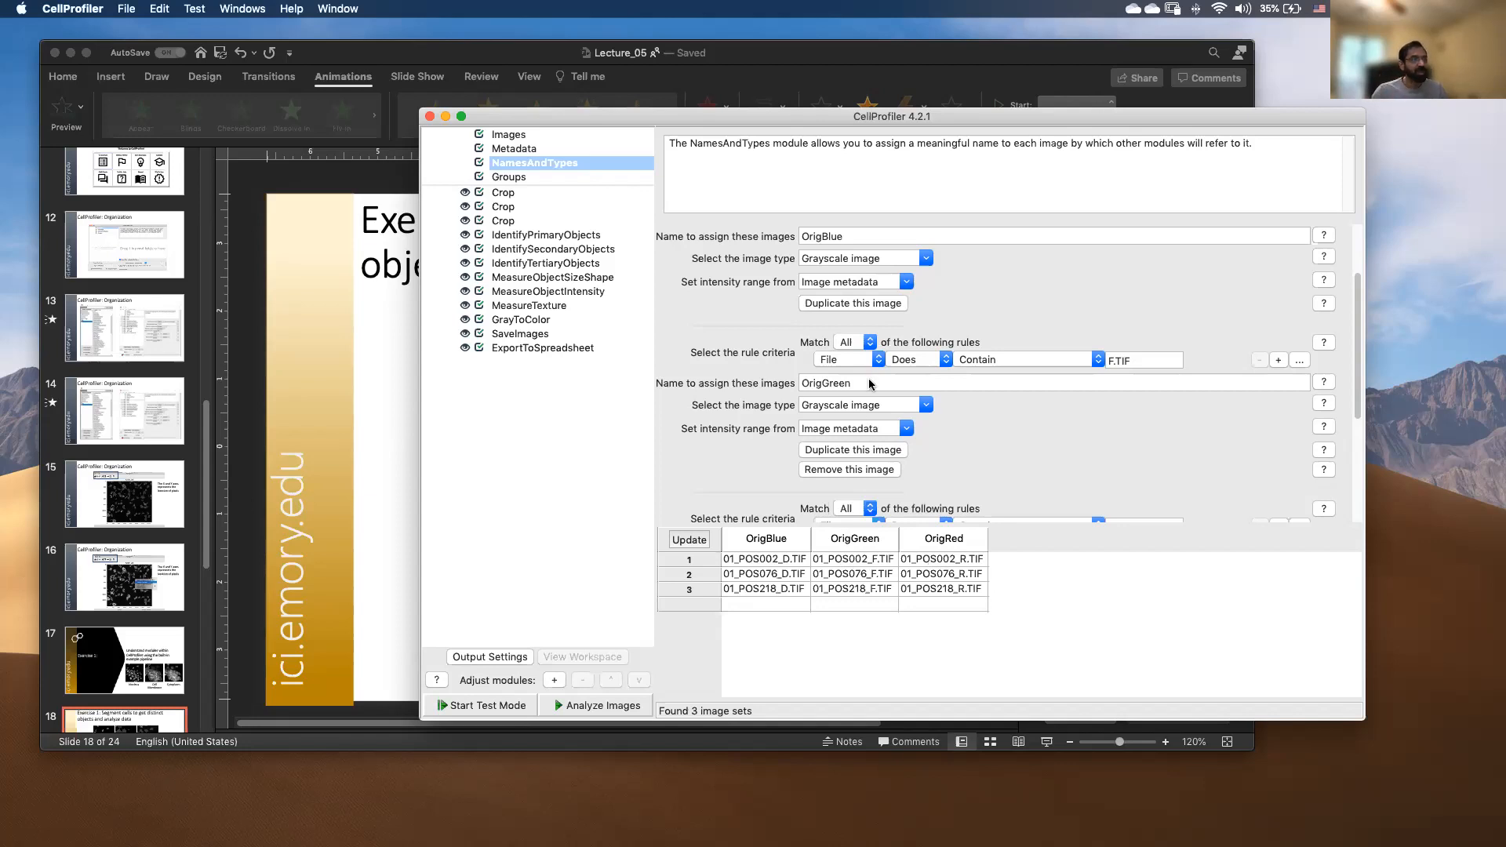
scroll(871, 383, down, 2)
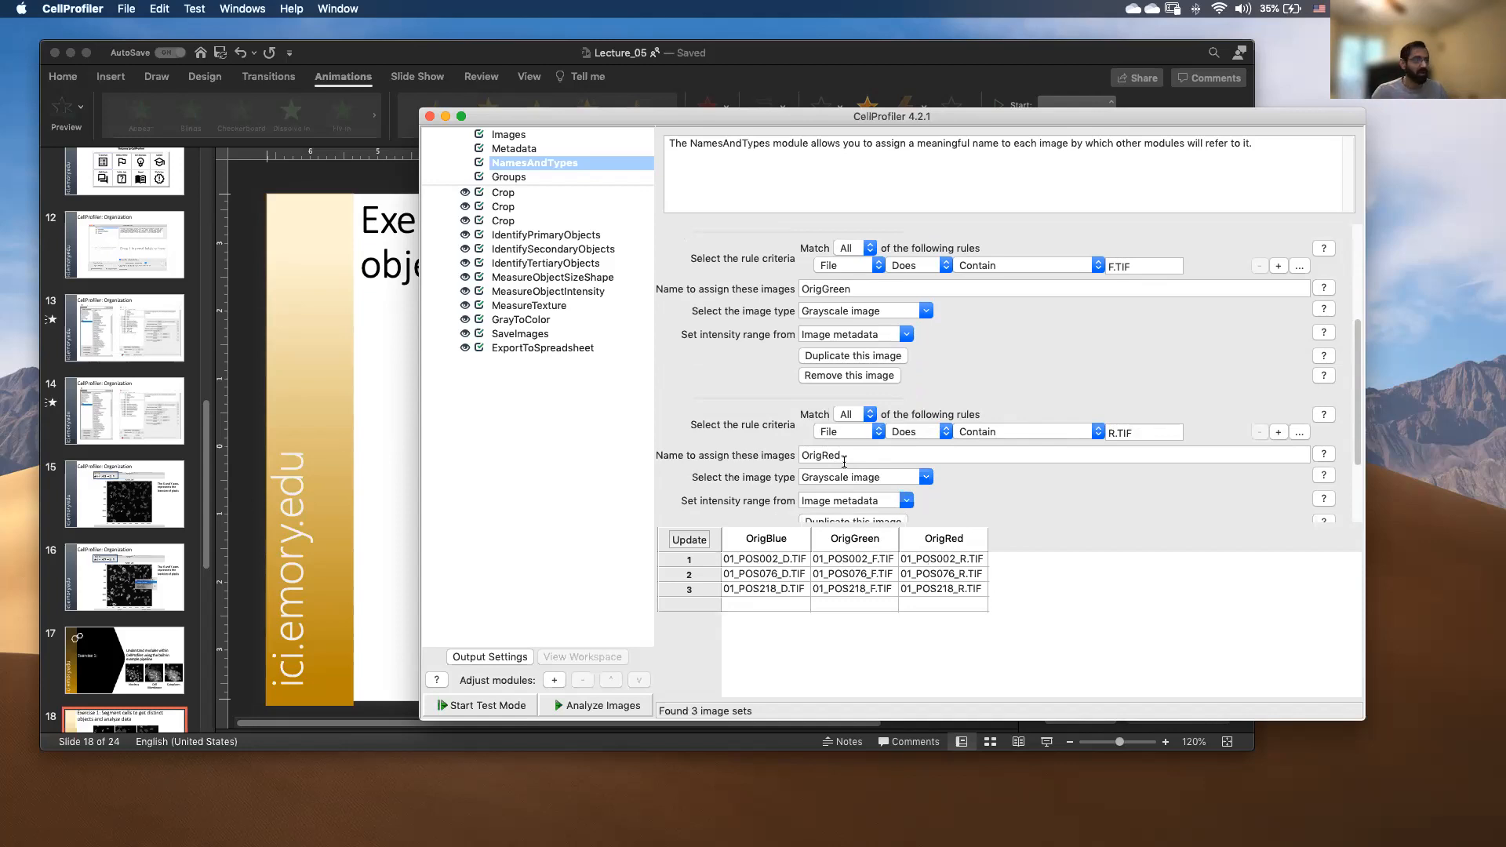
click(703, 540)
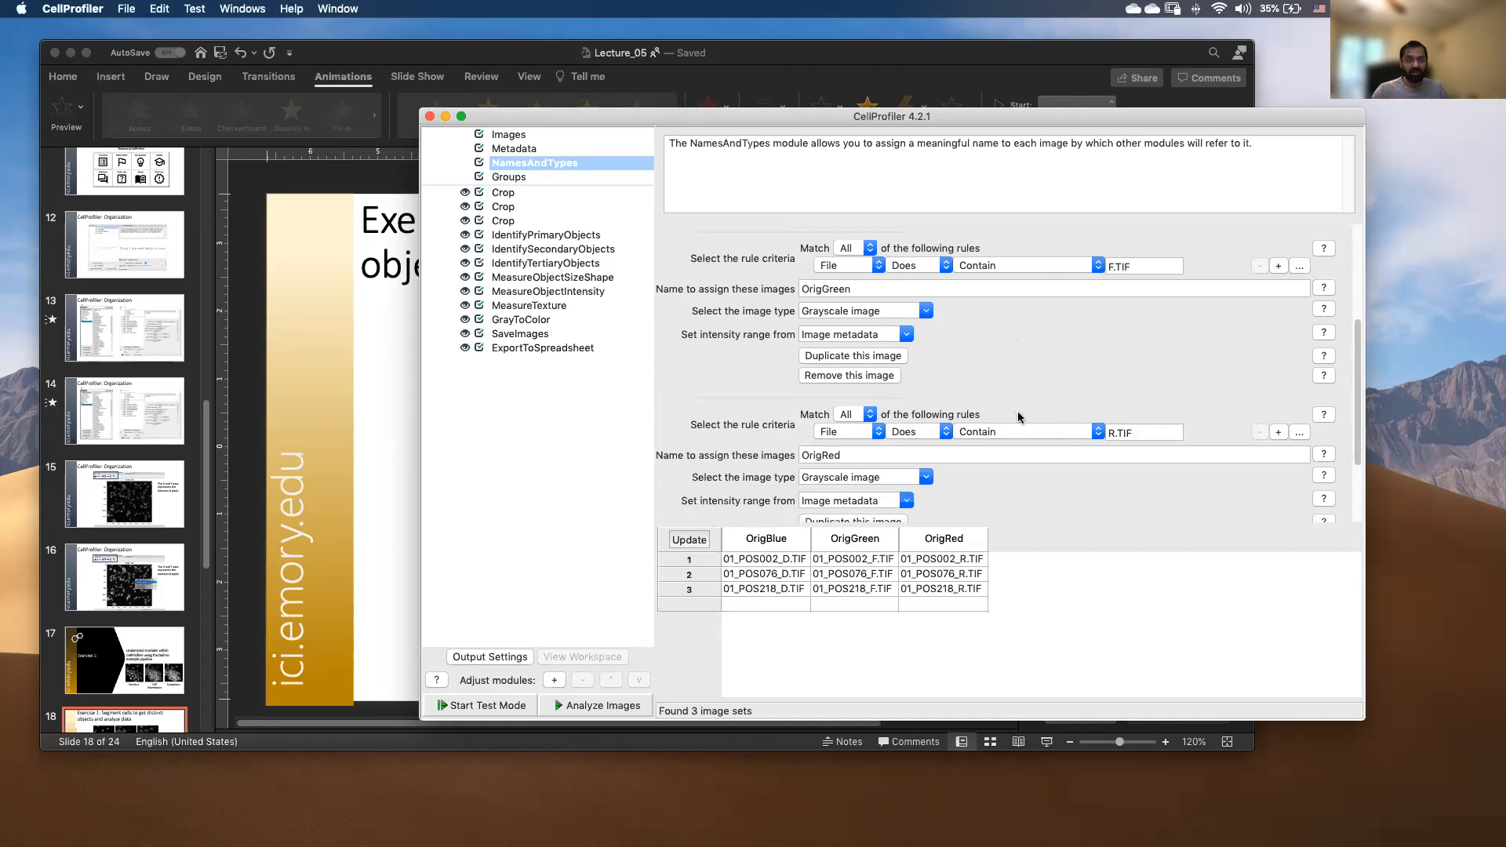
Check the Groups and first Crop module settings, and preview the full 01_POS002_D.TIF image.
click(531, 177)
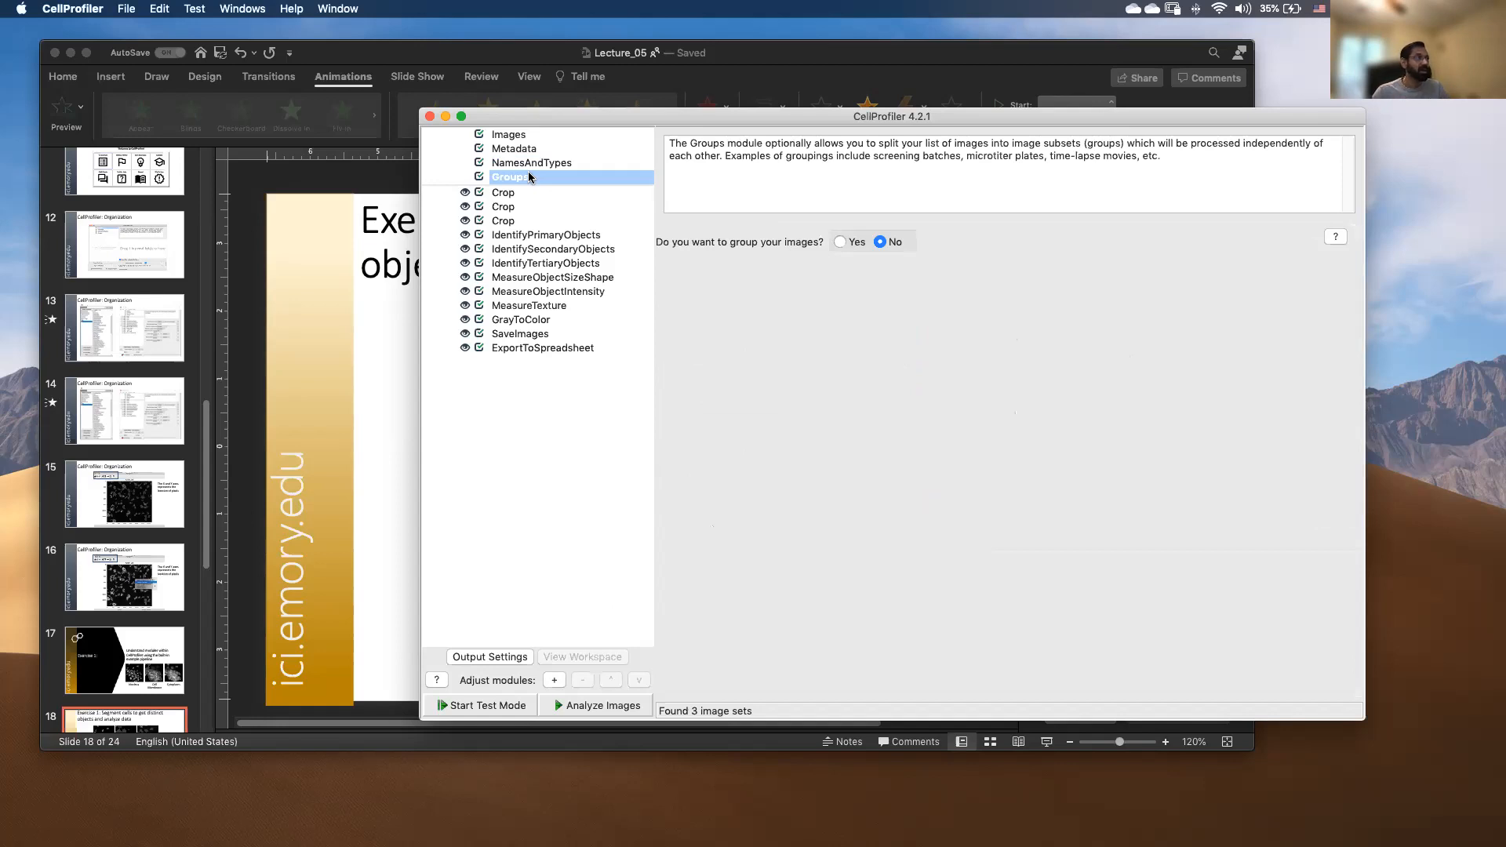
click(510, 193)
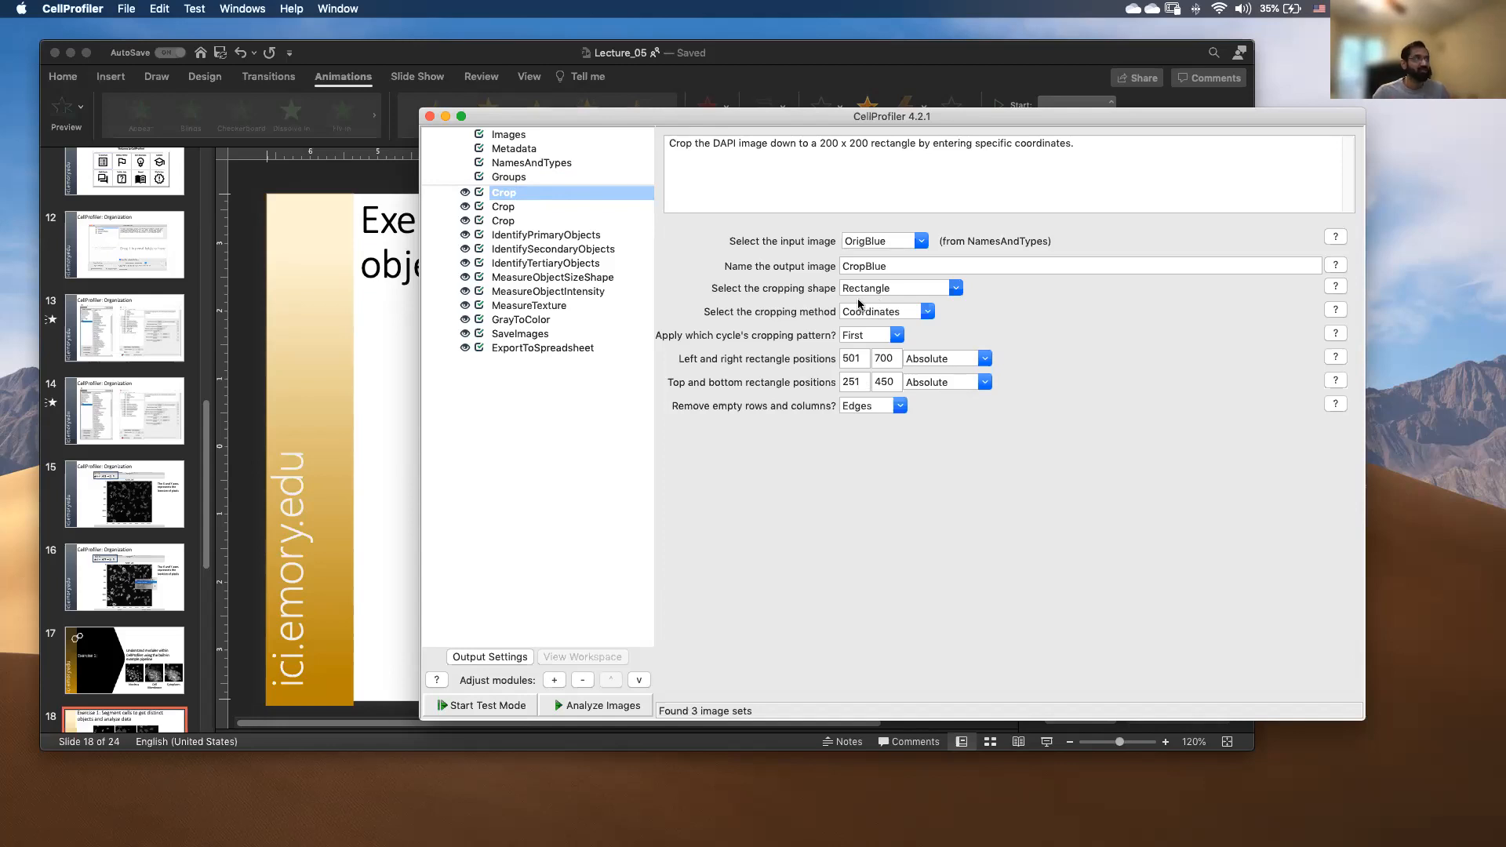
click(524, 138)
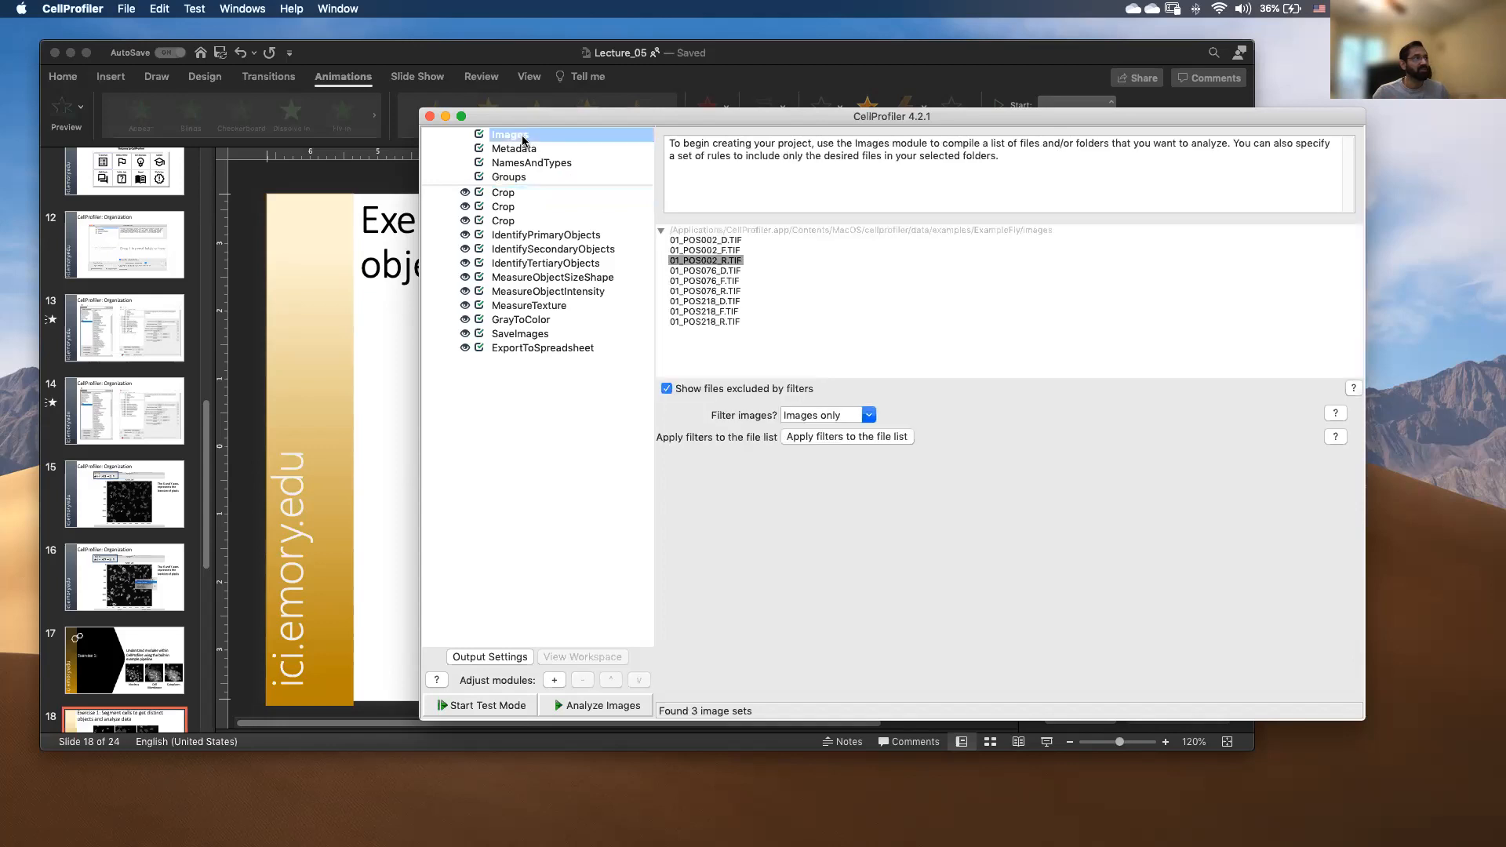
double_click(712, 240)
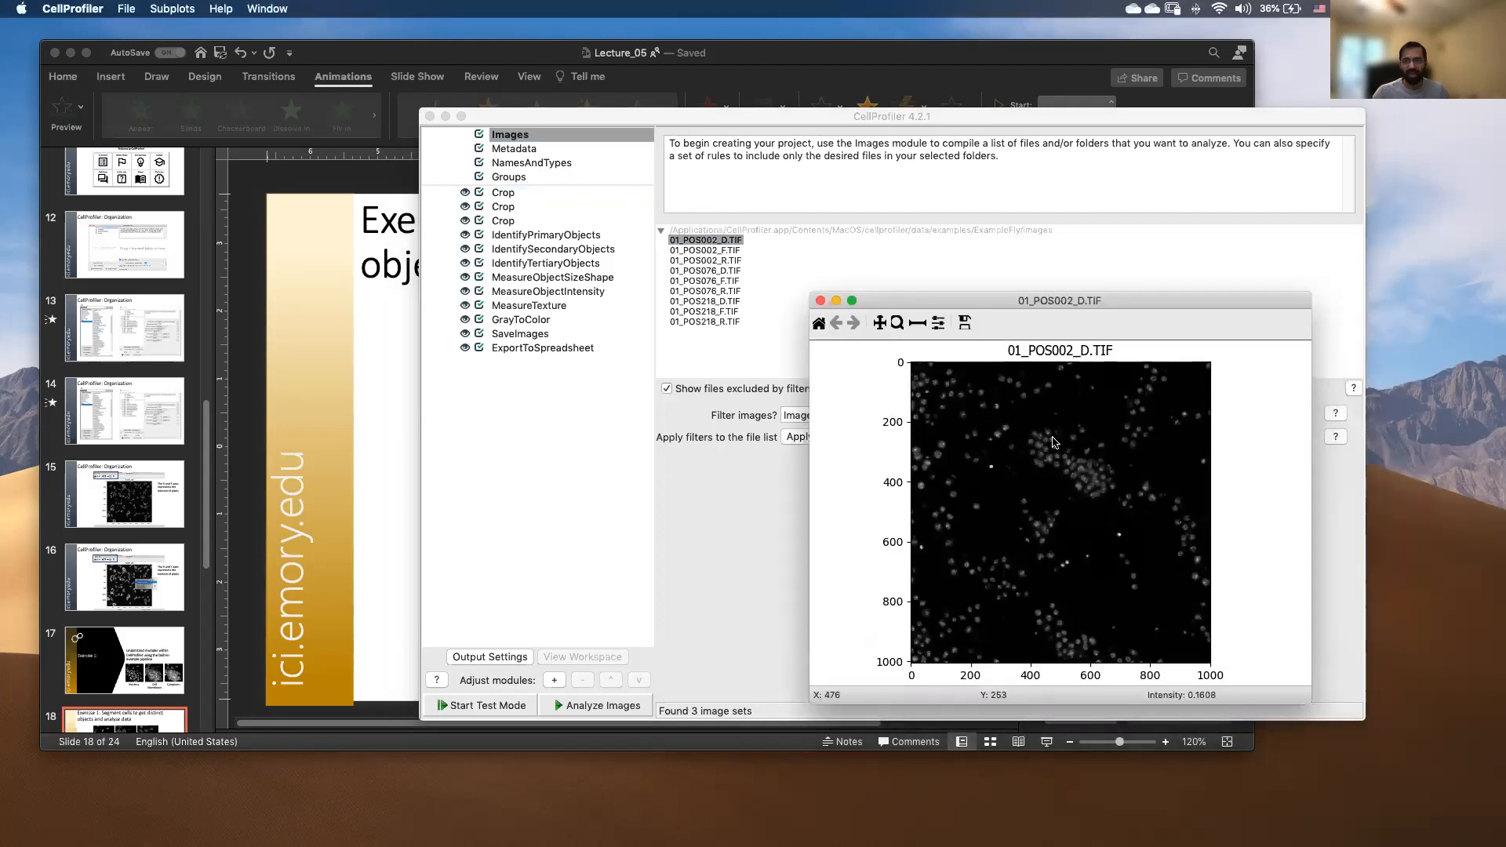
click(819, 300)
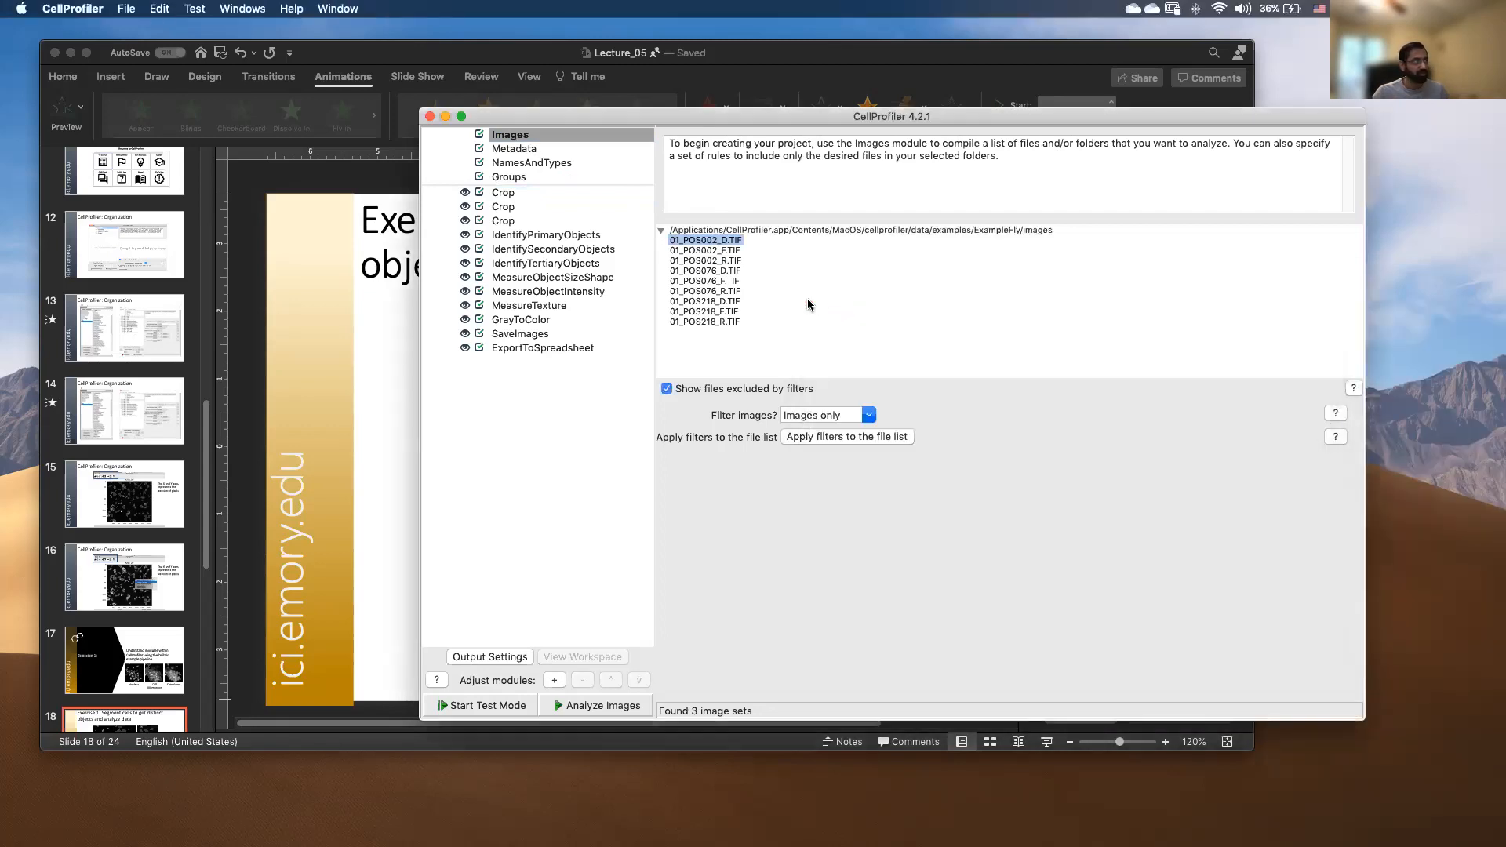
Examine the first Crop module's input image choices against the NamesAndTypes names, and review the second Crop module's settings.
click(512, 193)
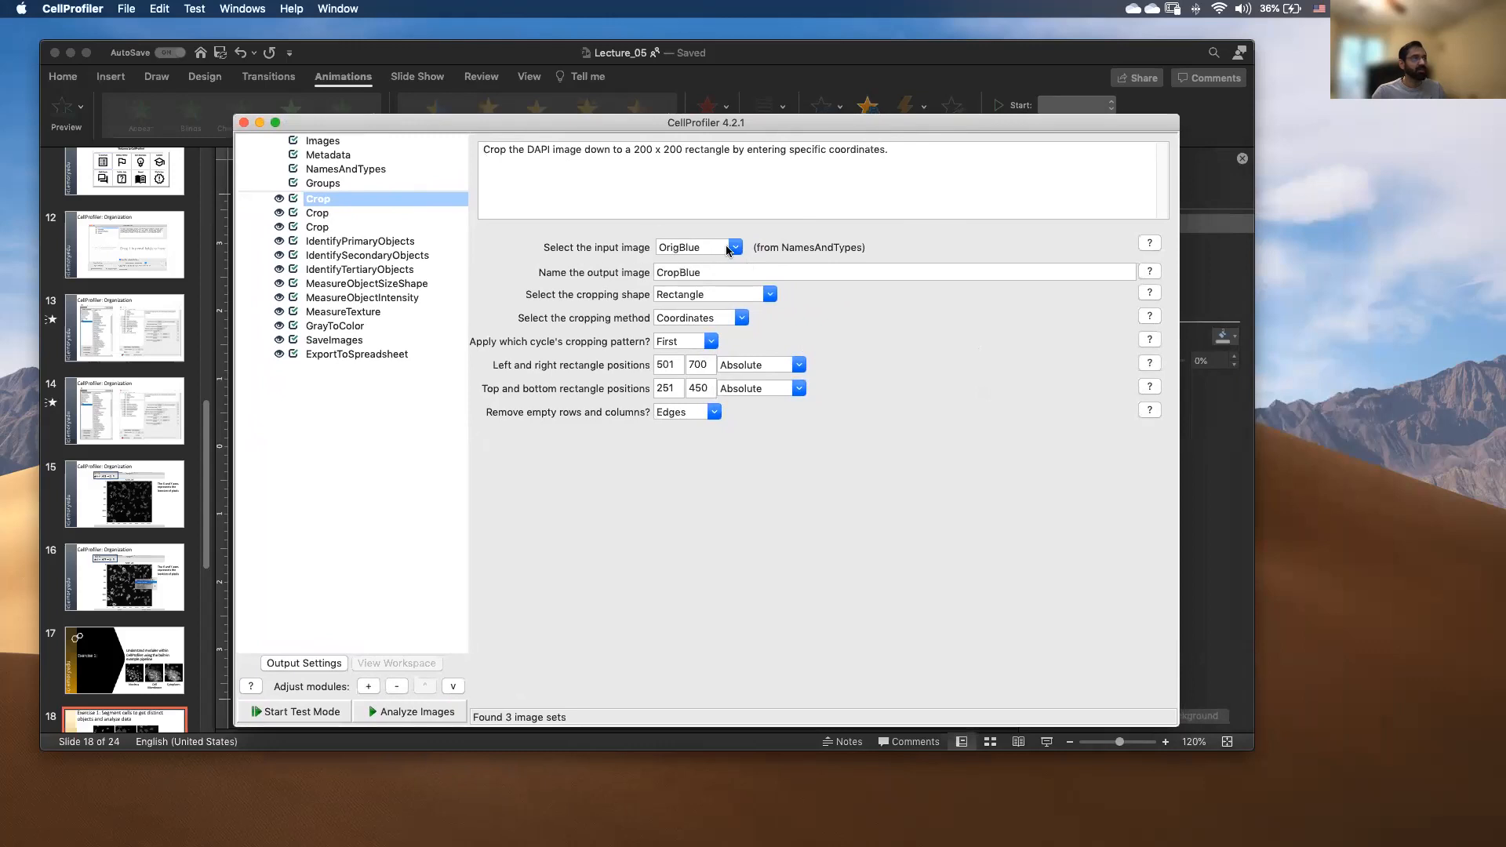
click(738, 247)
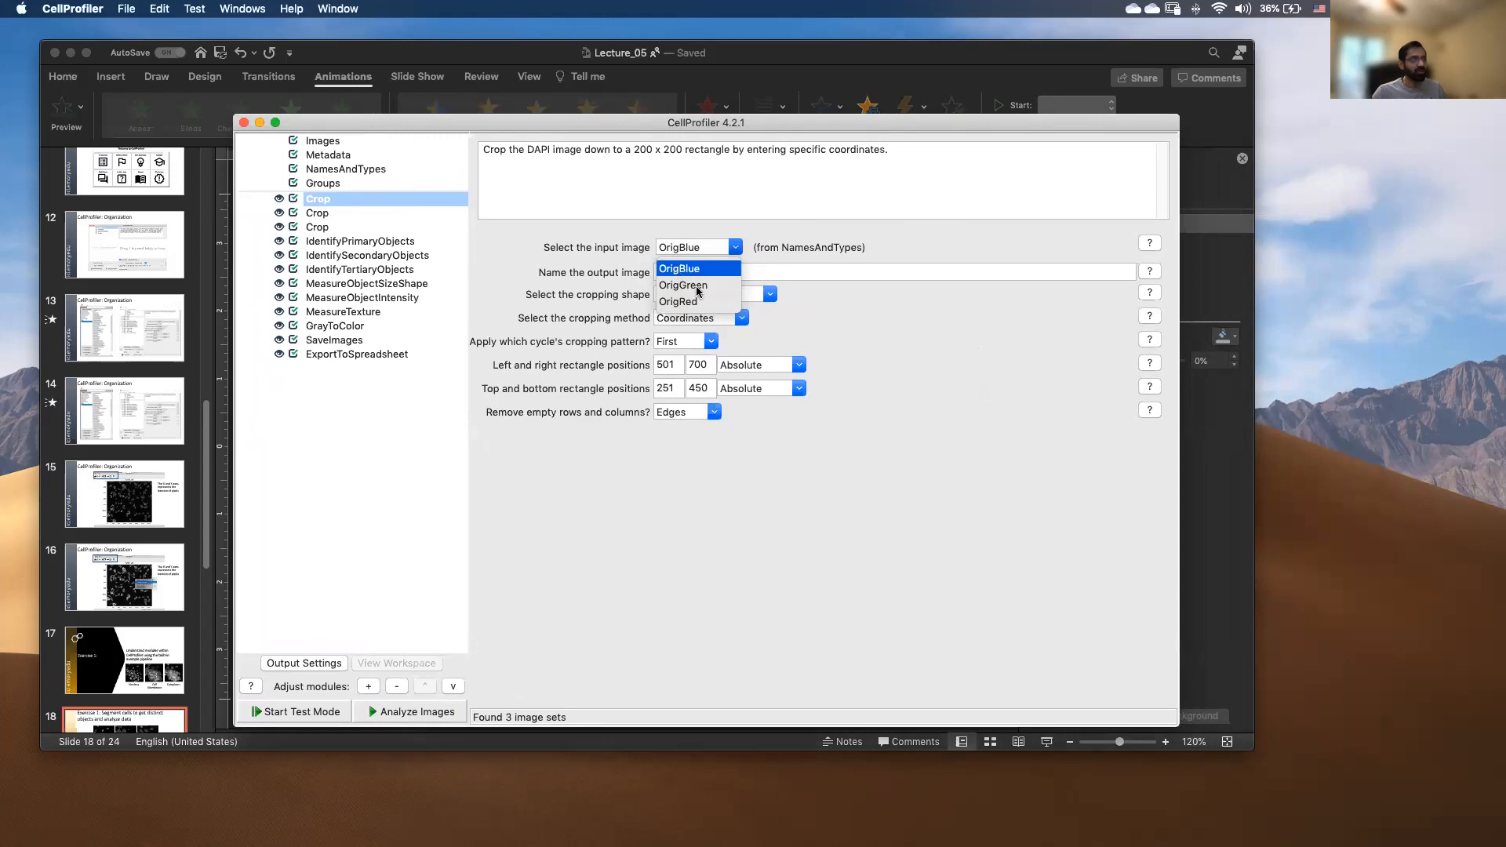
click(761, 235)
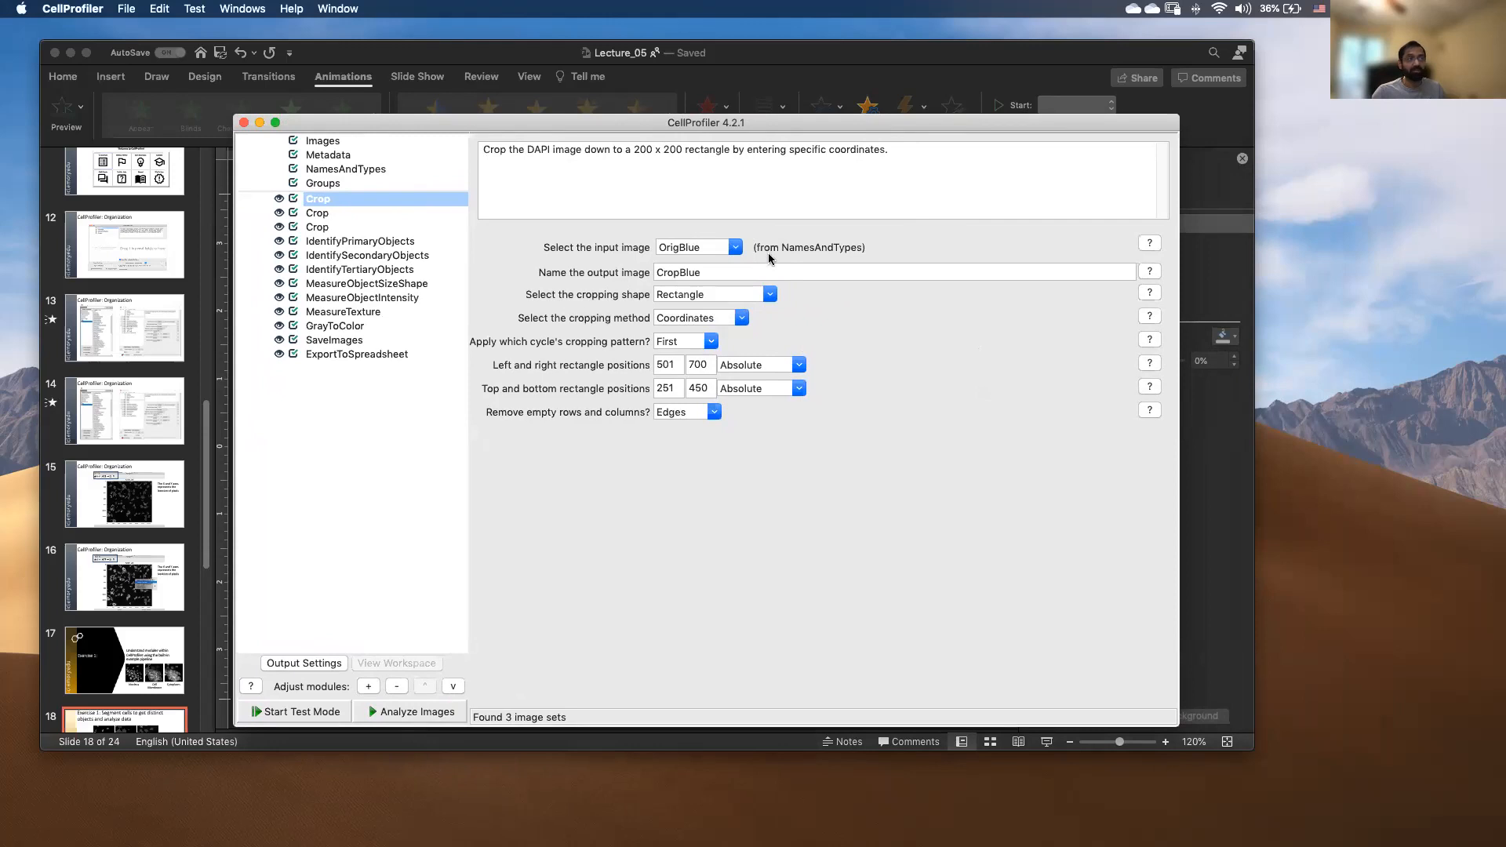
click(329, 169)
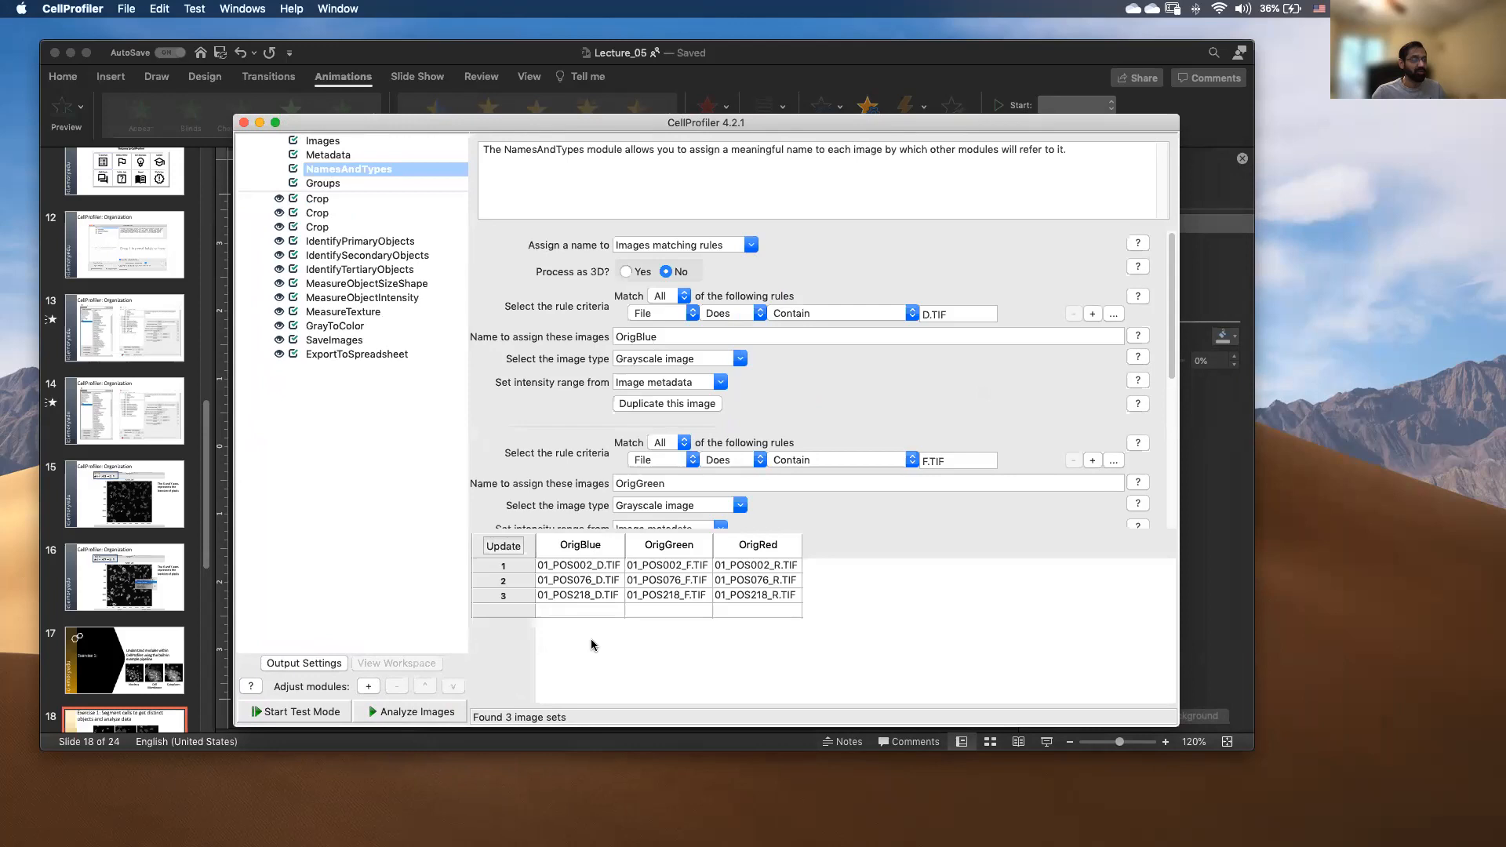
click(335, 201)
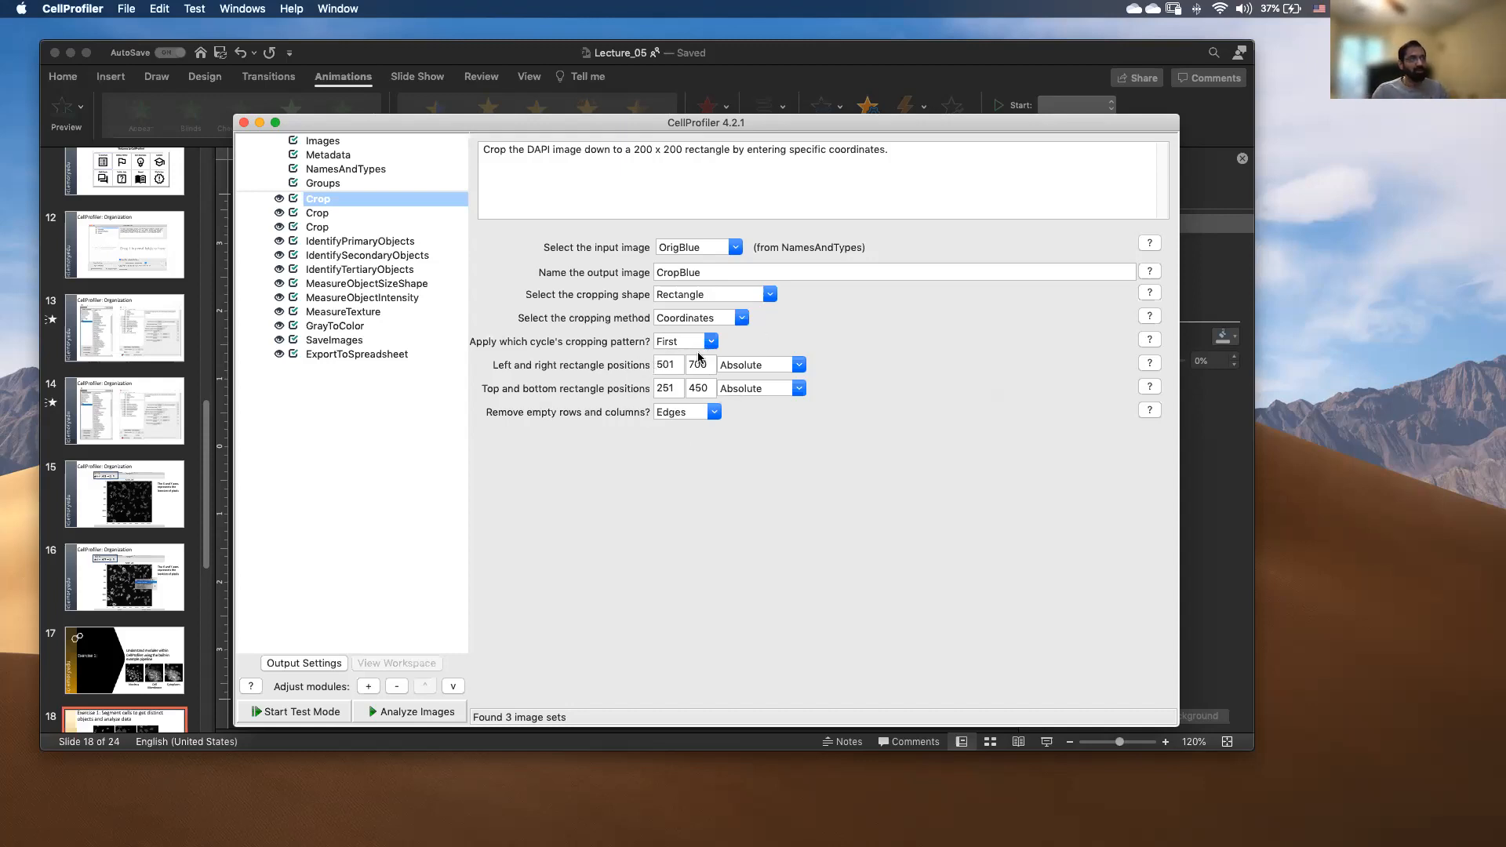
click(315, 216)
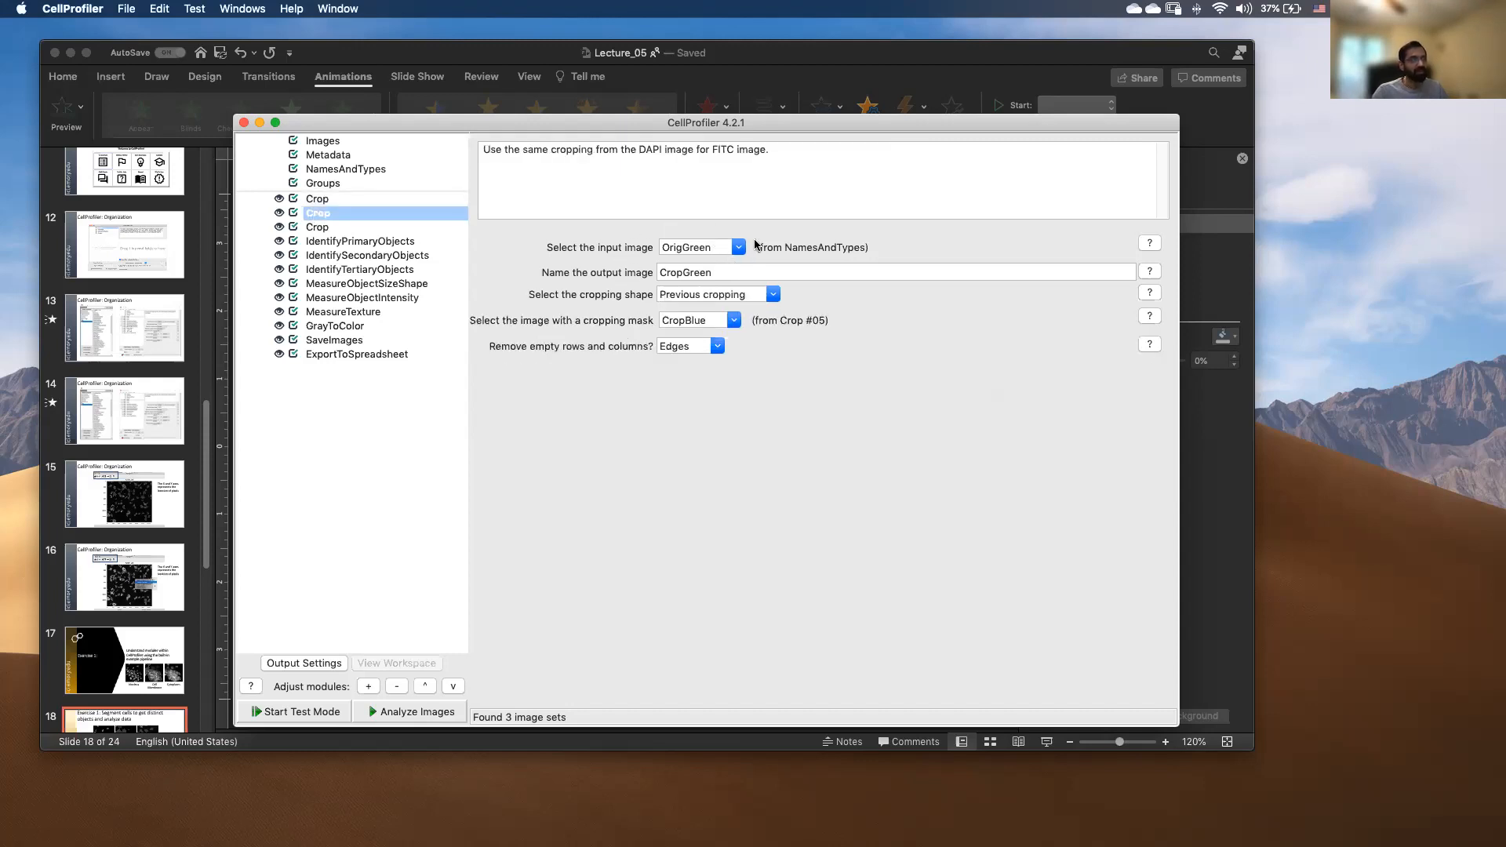
Check the third Crop module's settings, and run all three Crop modules in test mode on the first image set.
click(320, 230)
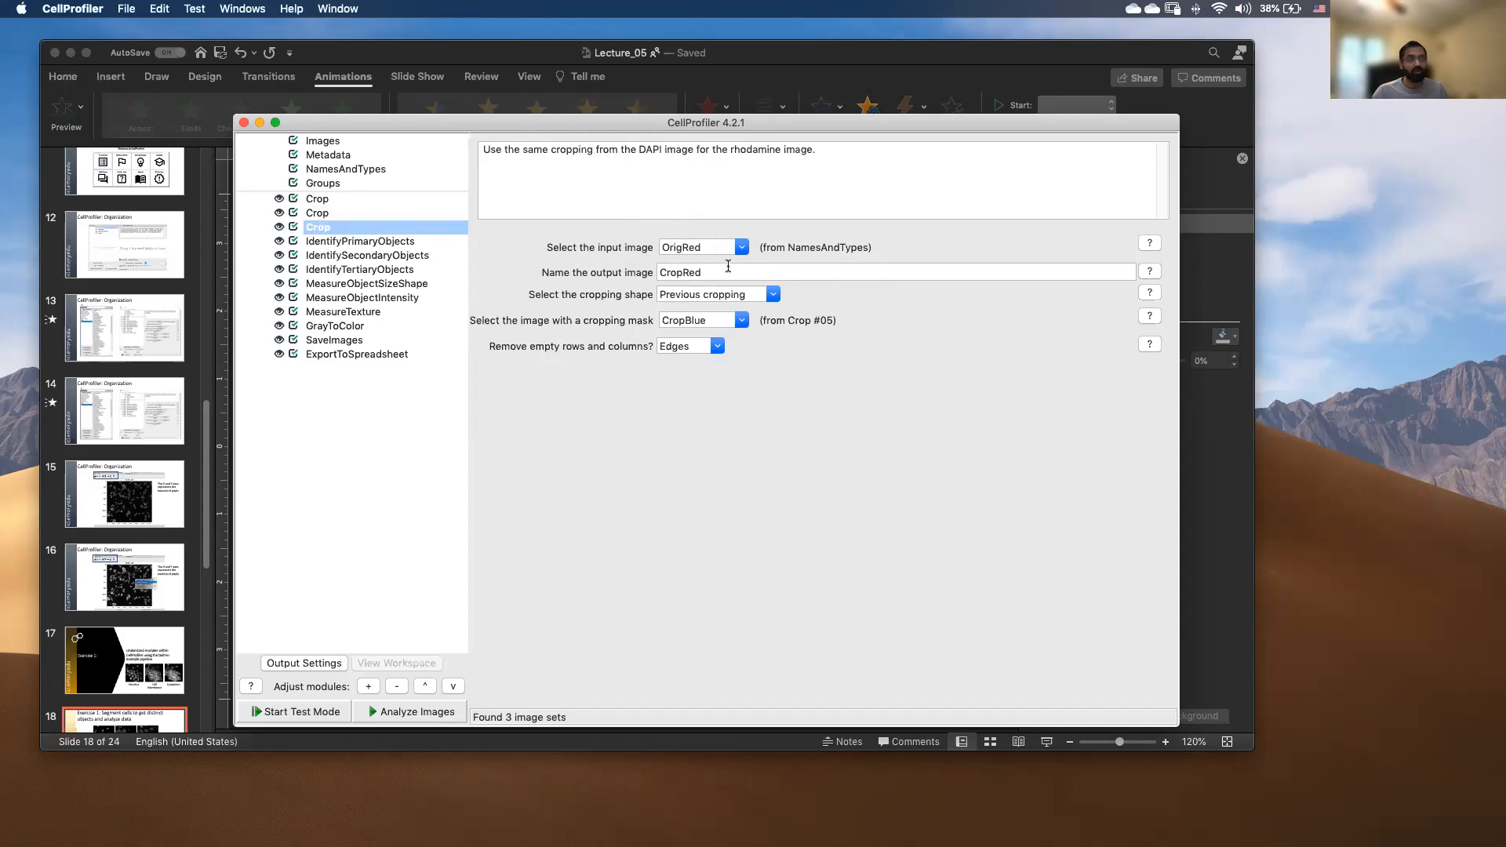
drag(661, 127, 784, 154)
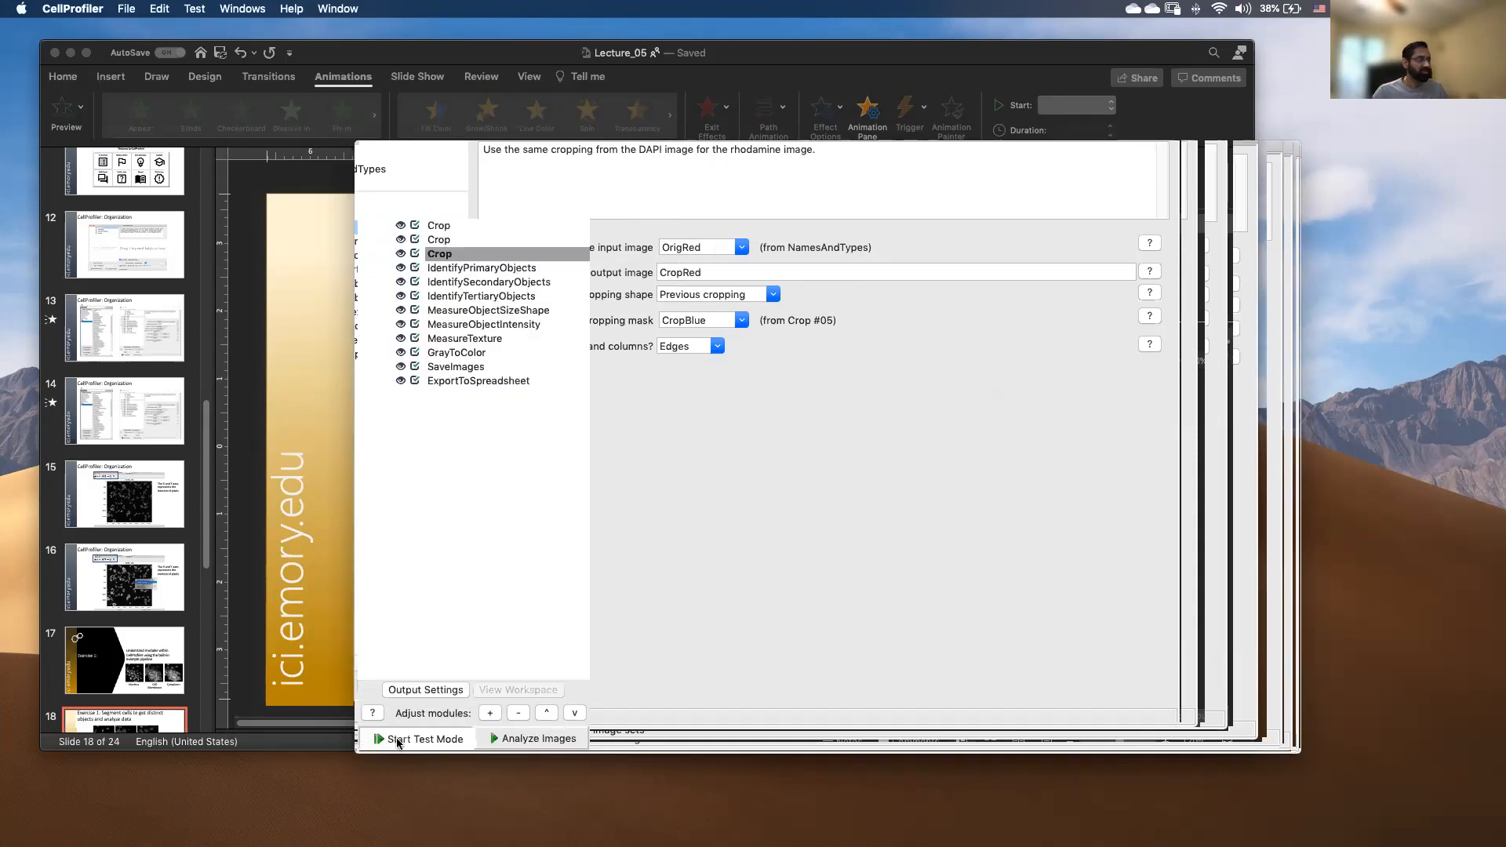
click(397, 743)
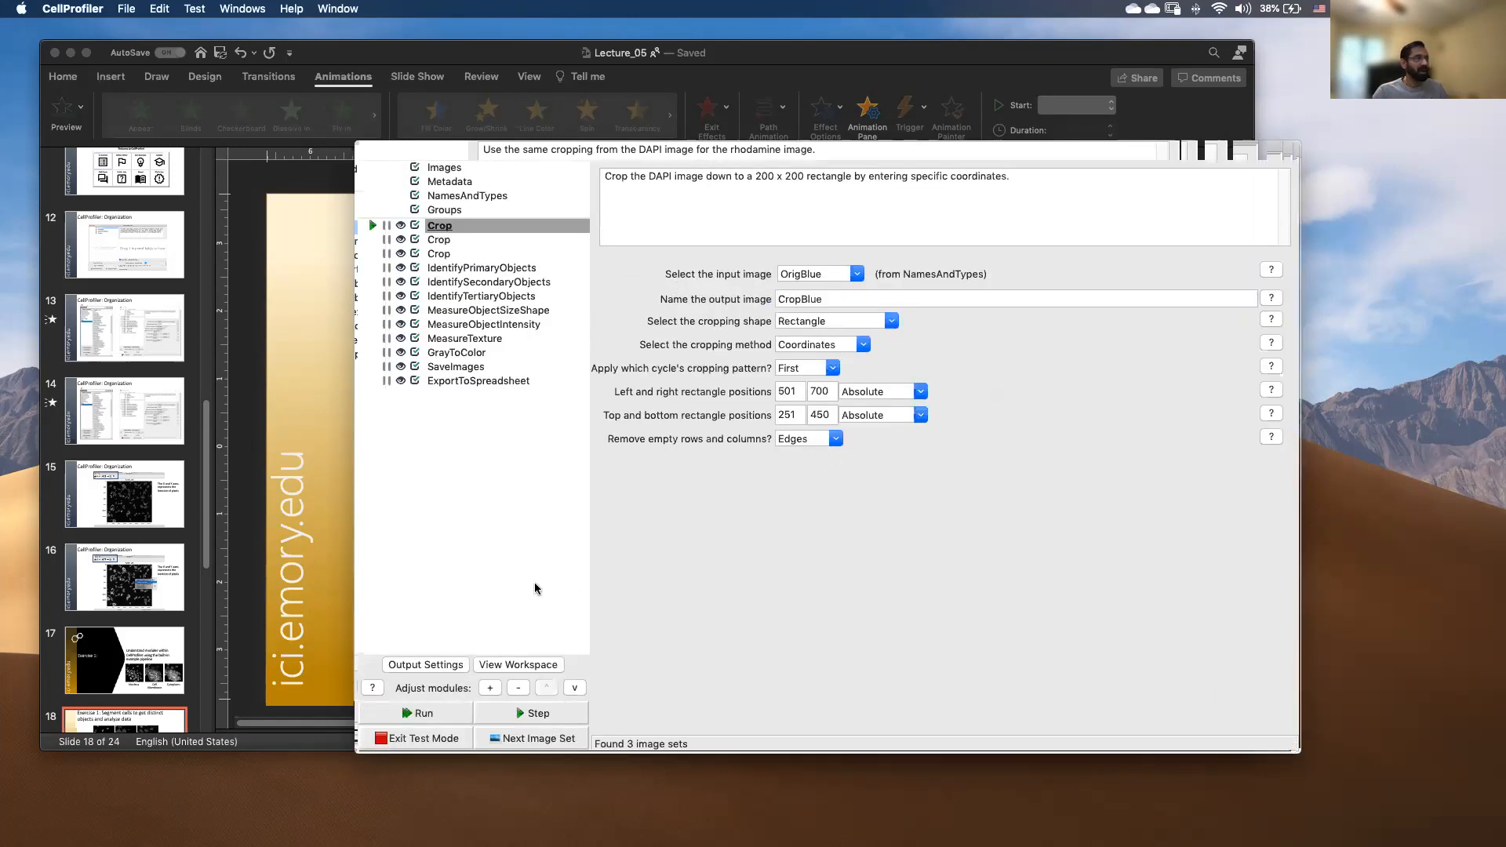
click(527, 712)
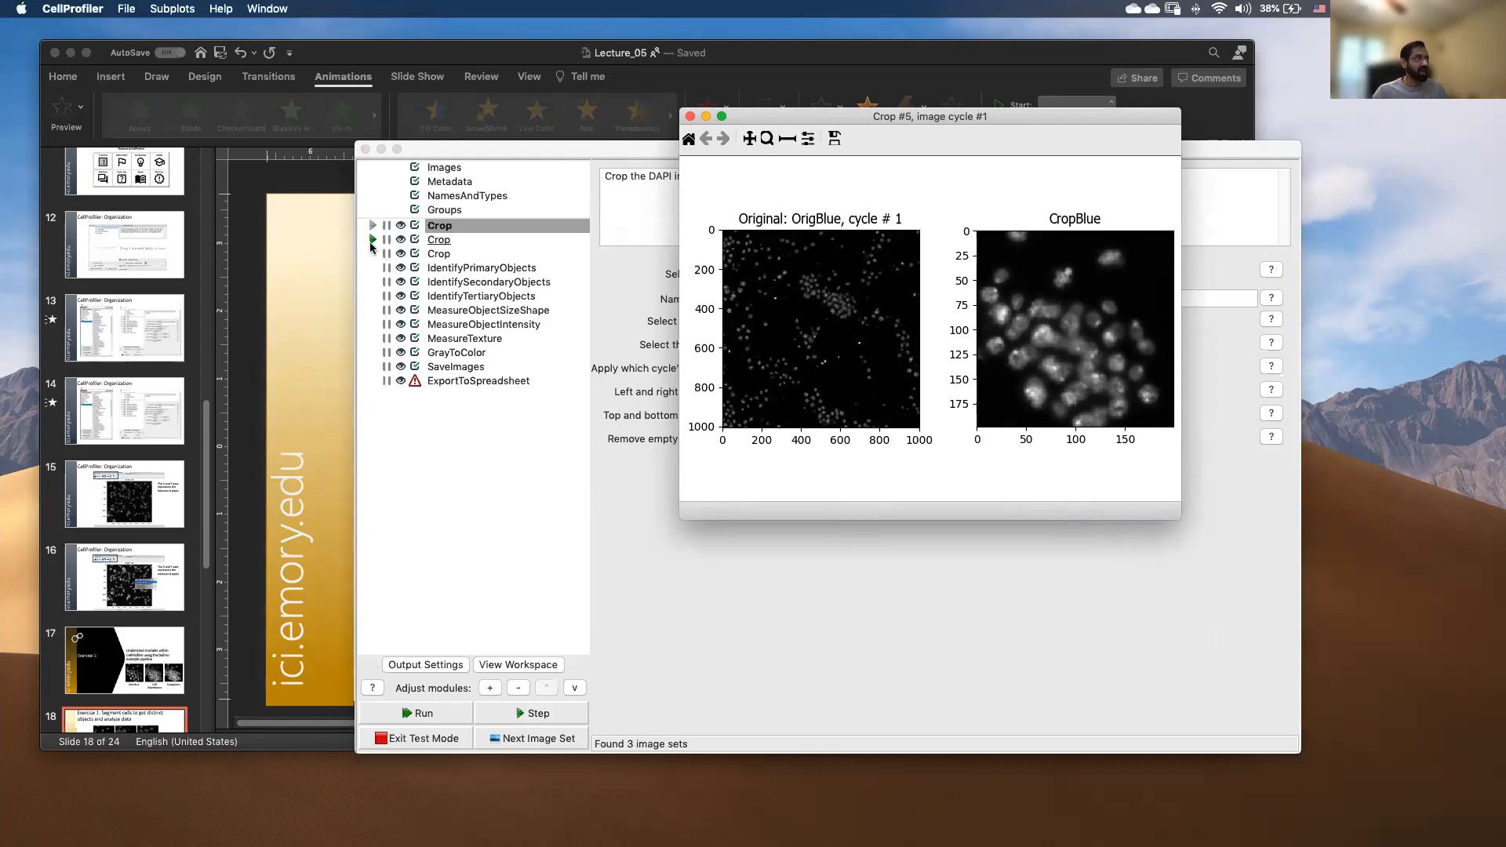
click(373, 253)
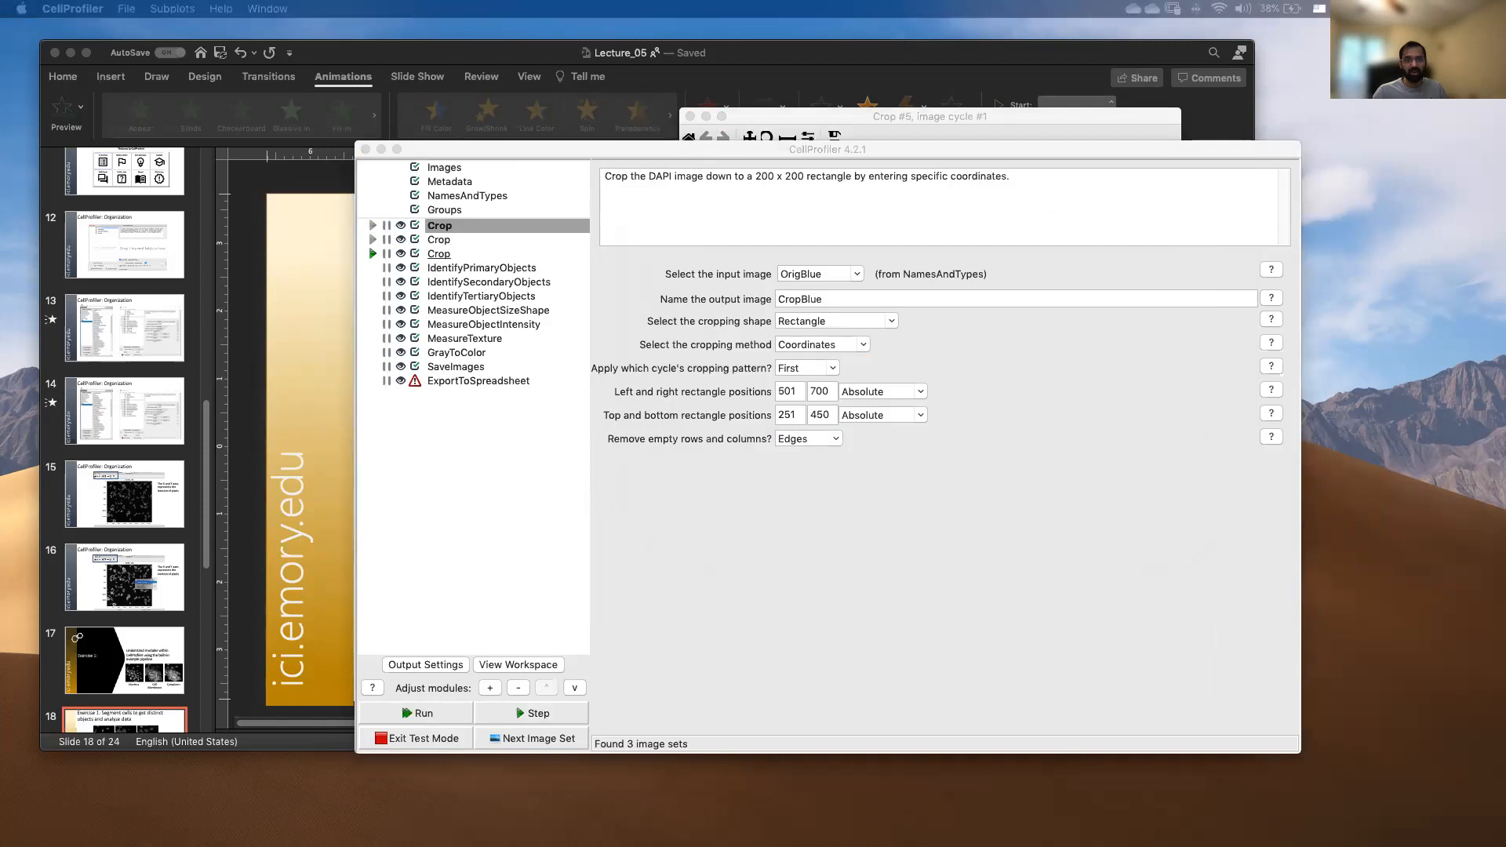
click(372, 253)
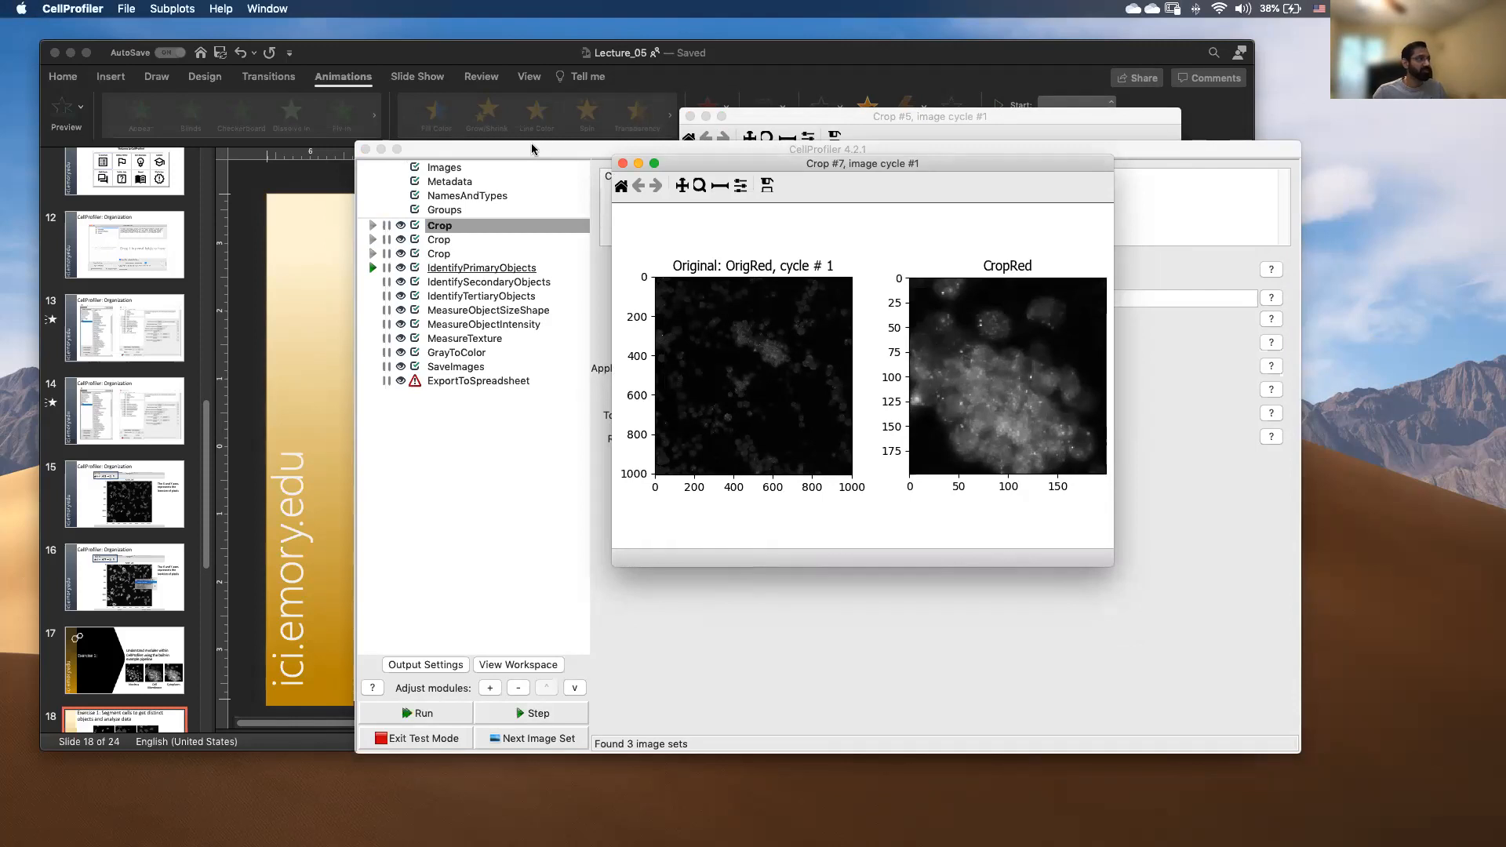
Compare the original and cropped blue, green and red images across the three Crop result windows, and return to the pipeline window.
drag(776, 162, 885, 180)
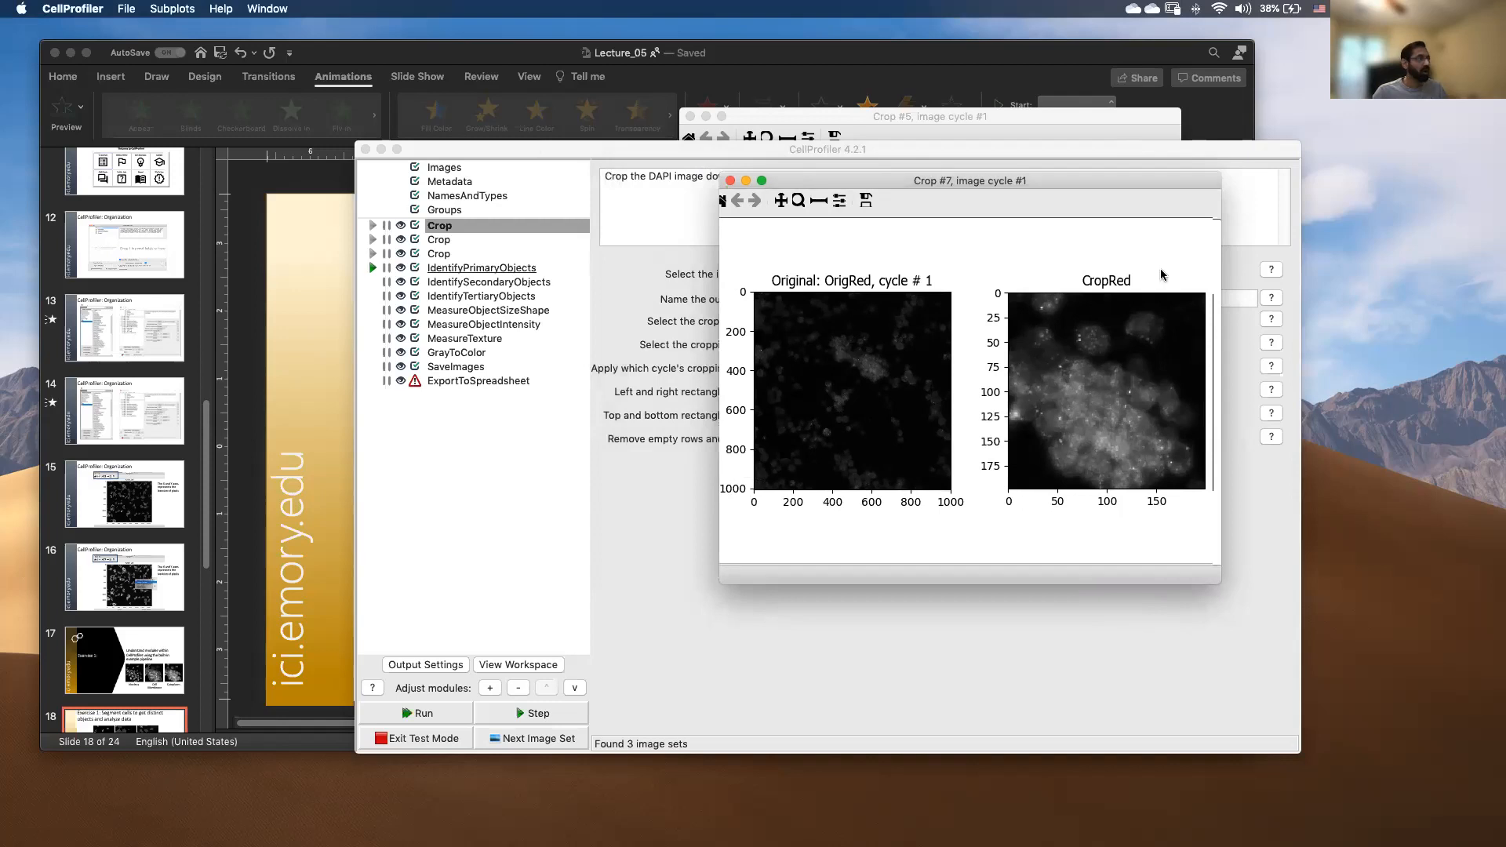
click(627, 144)
drag(627, 144, 585, 217)
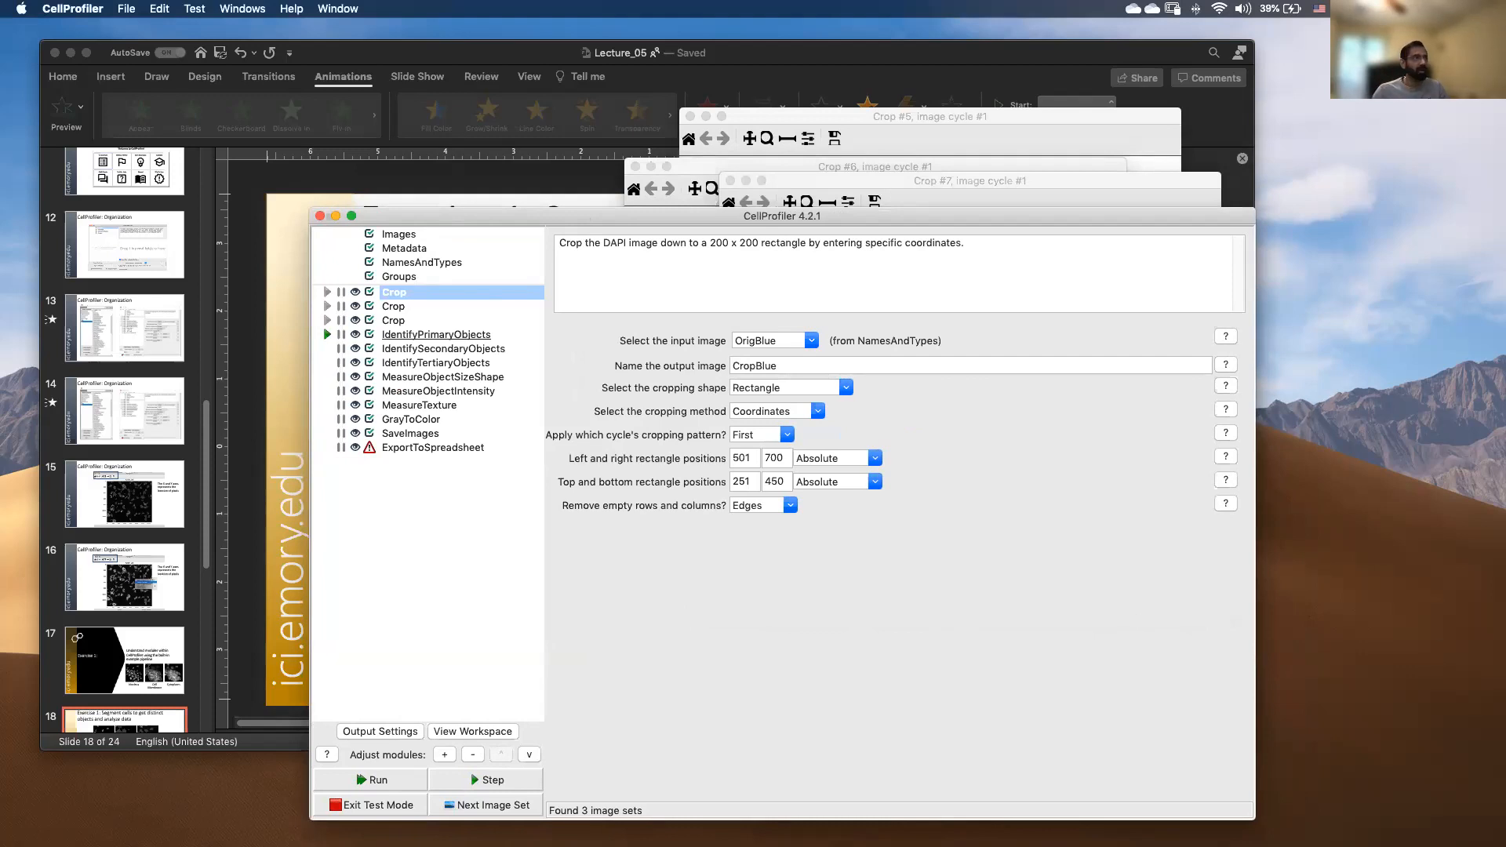
key(ctrl+Down)
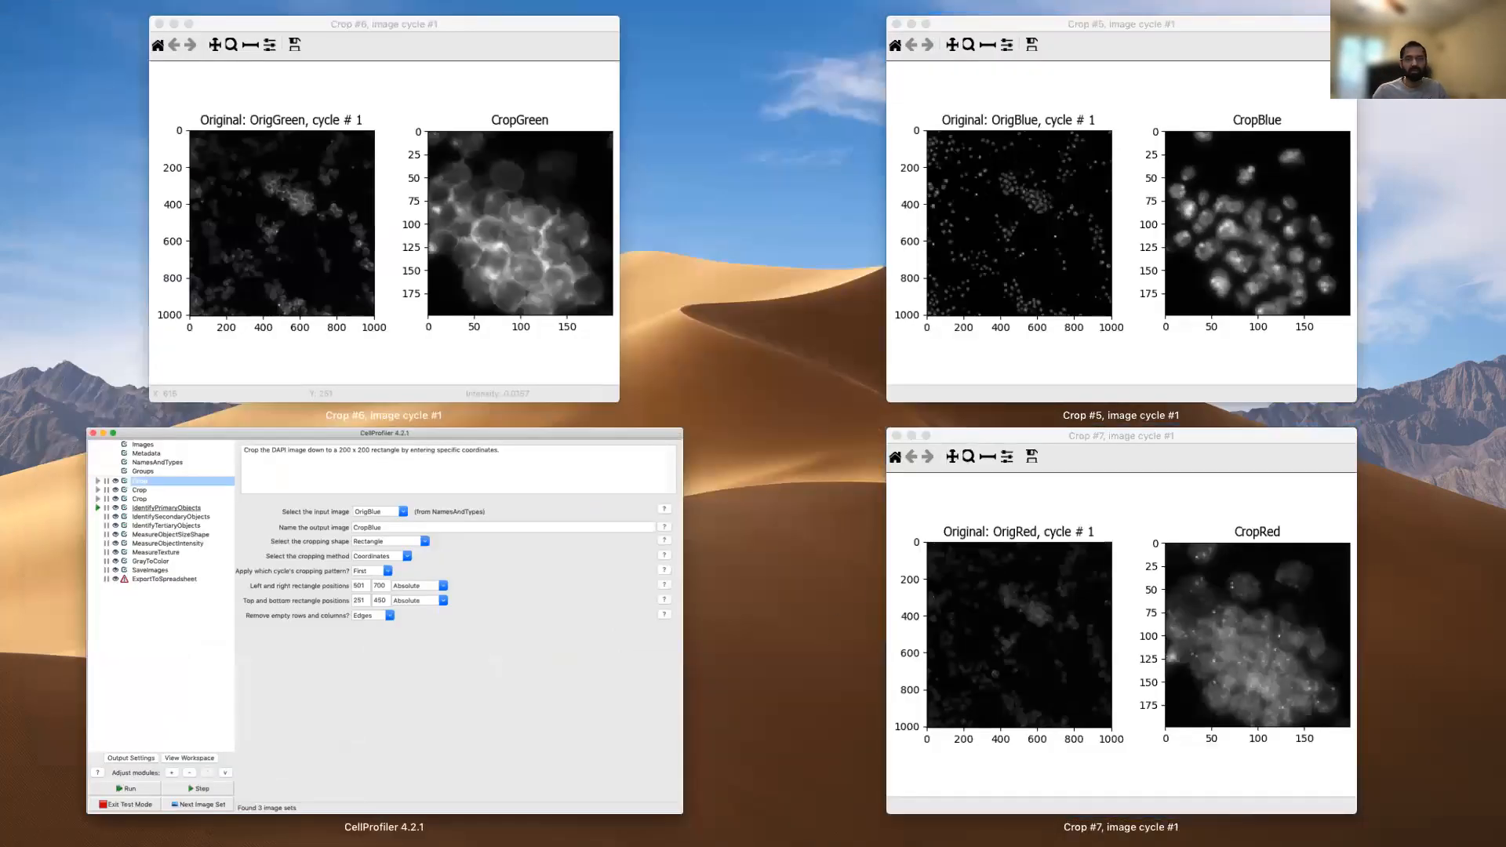
key(ctrl+Down)
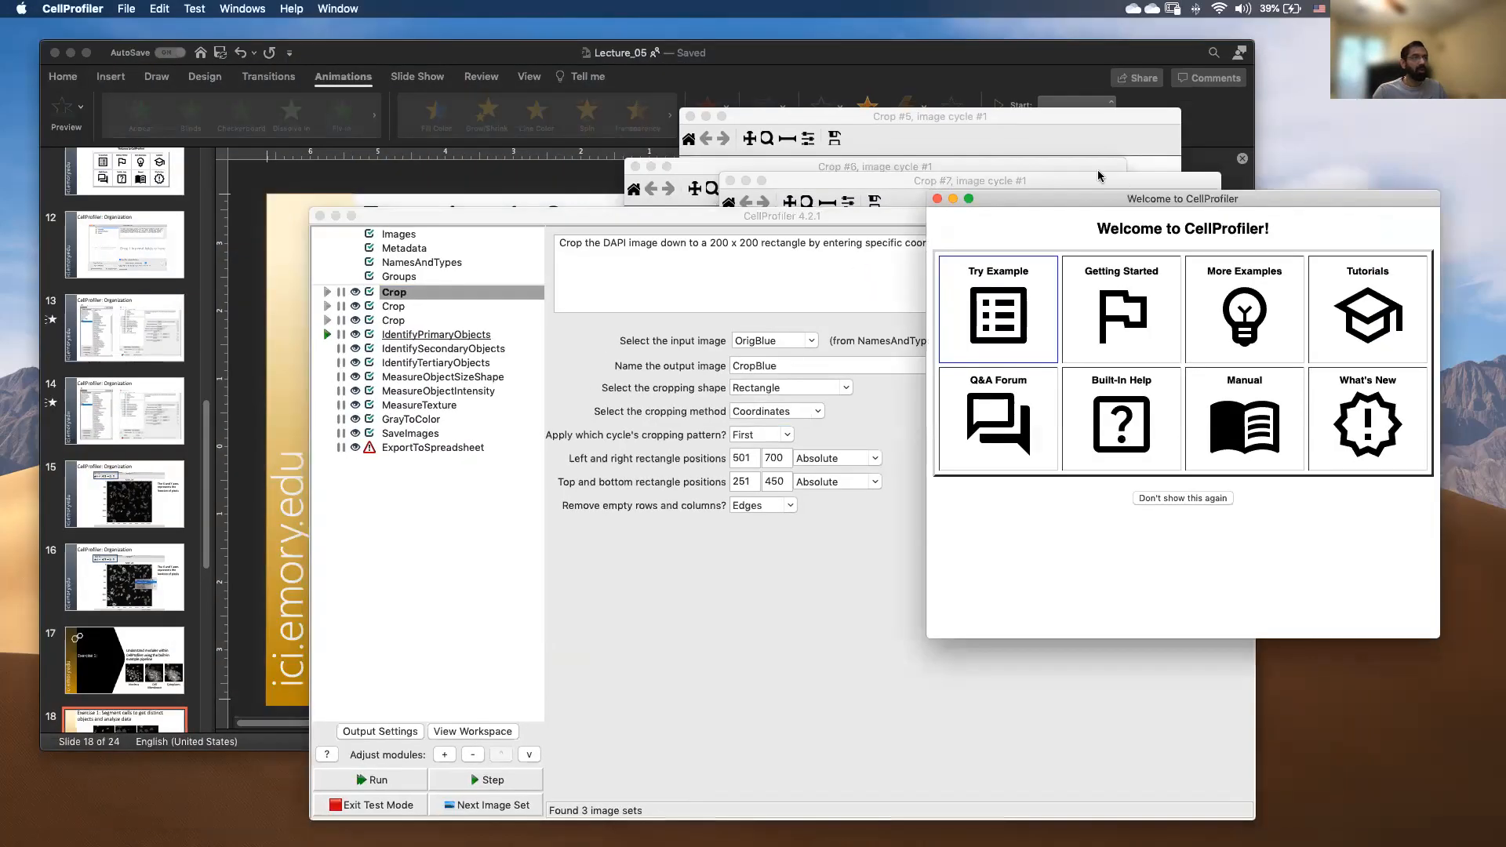
drag(1100, 203, 1027, 193)
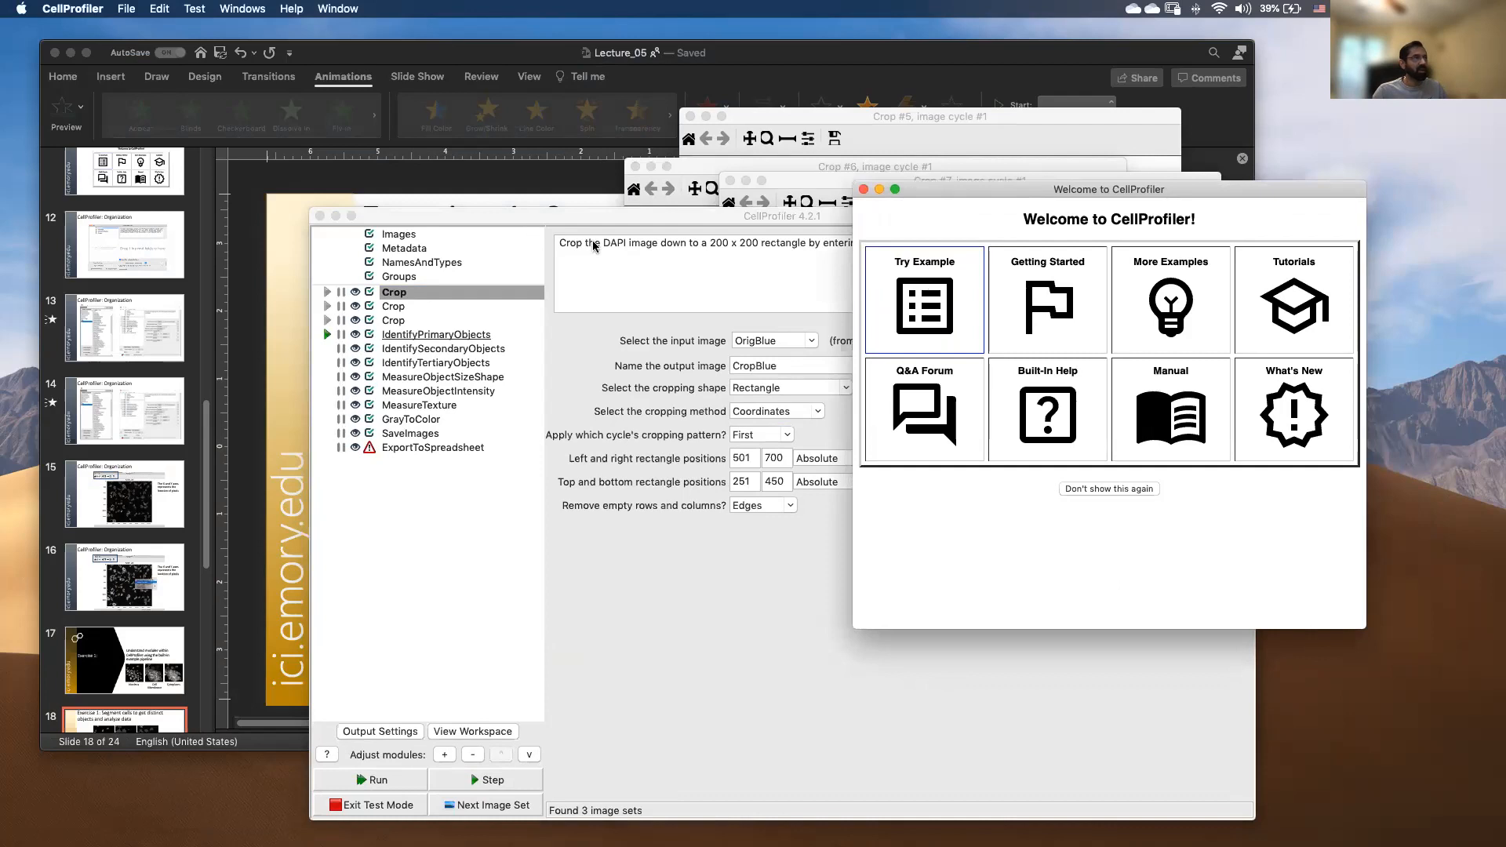
click(583, 218)
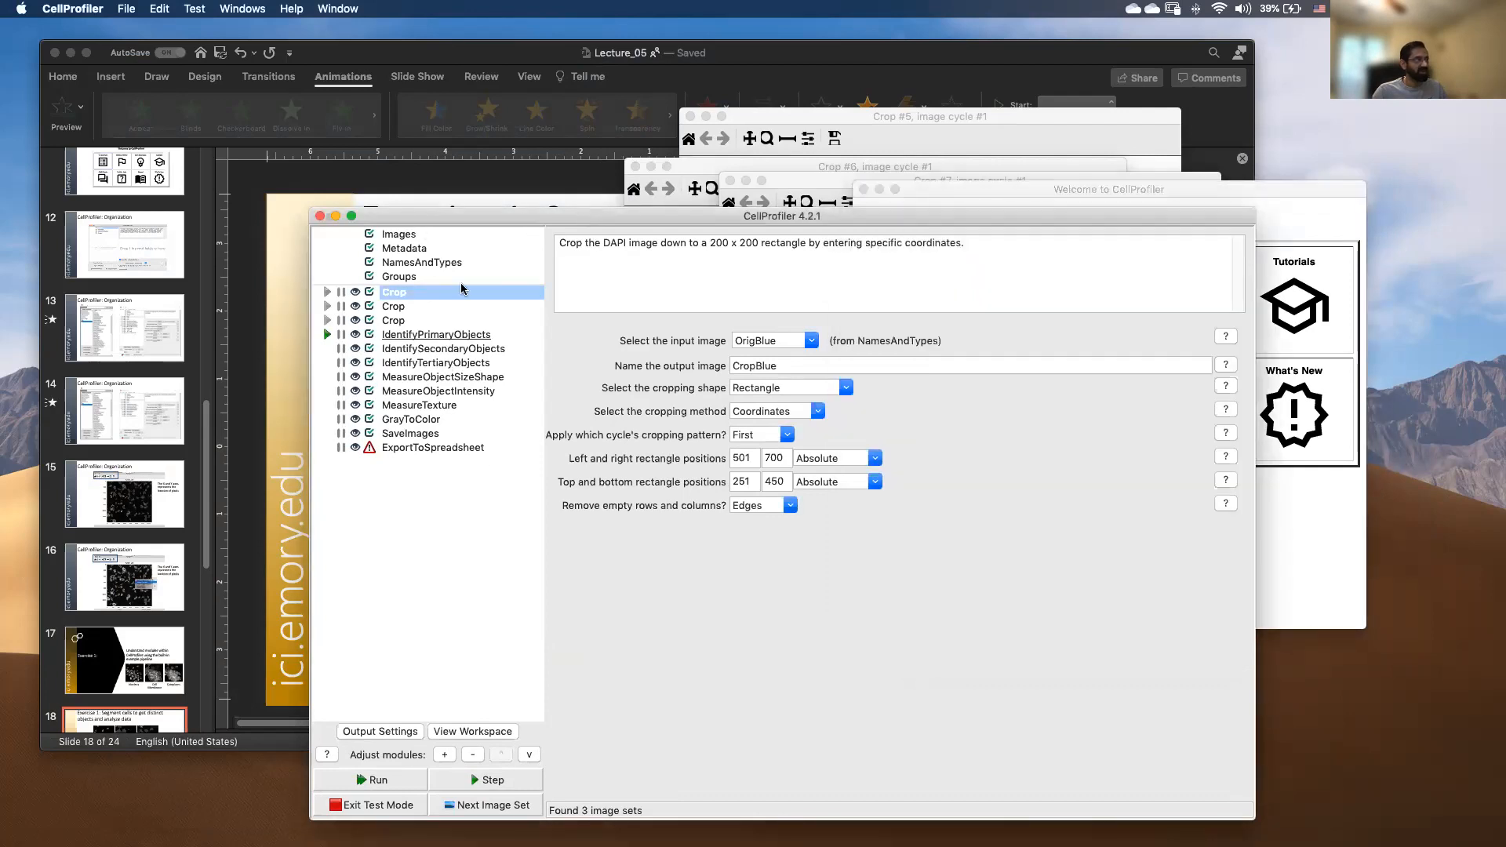
Review the Images file list and NamesAndTypes rules against the first Crop module's input and rectangle settings.
click(414, 235)
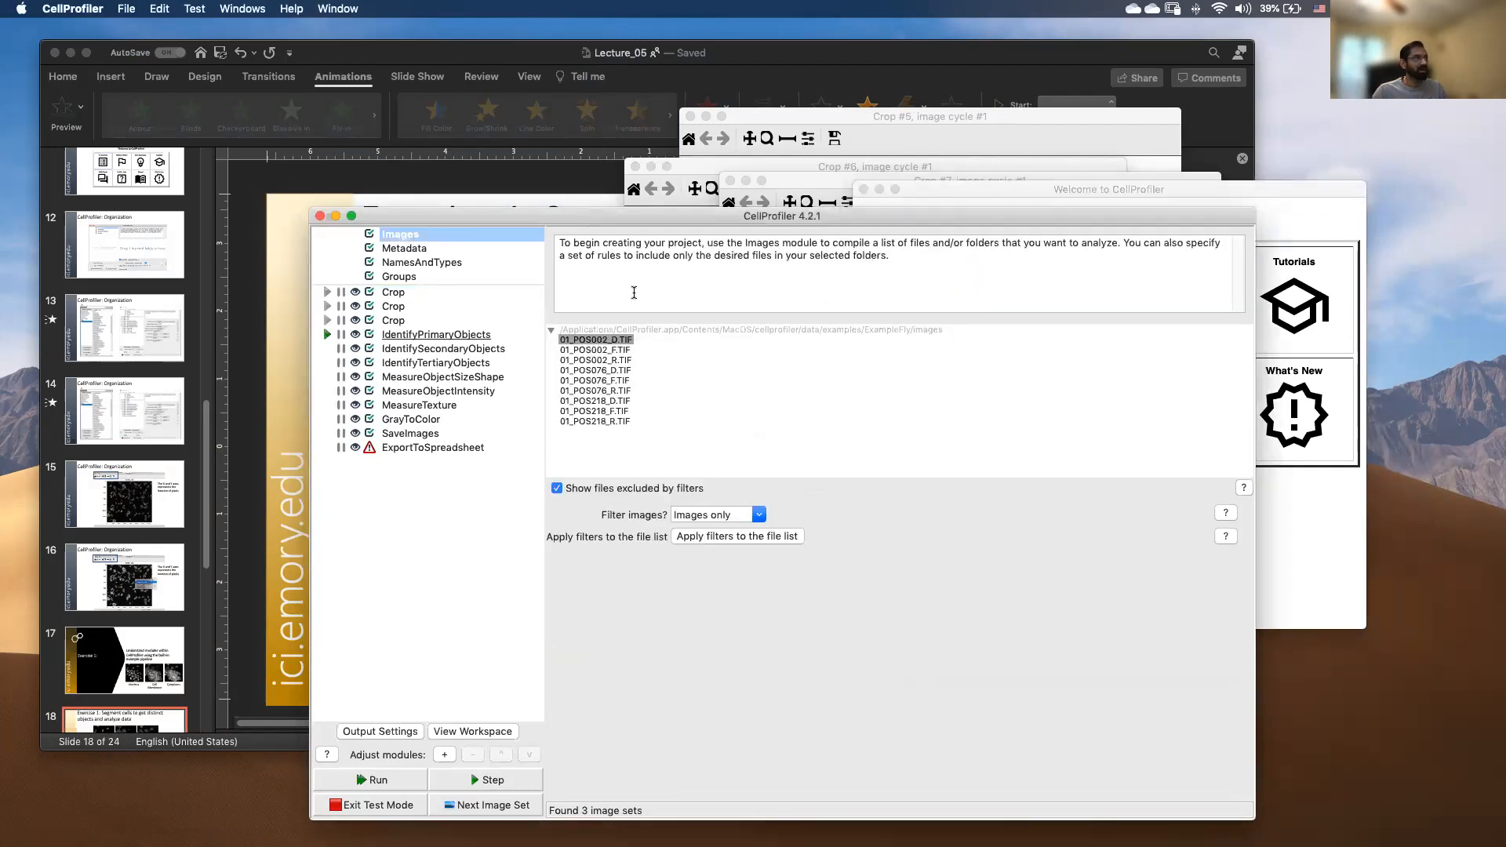
click(420, 262)
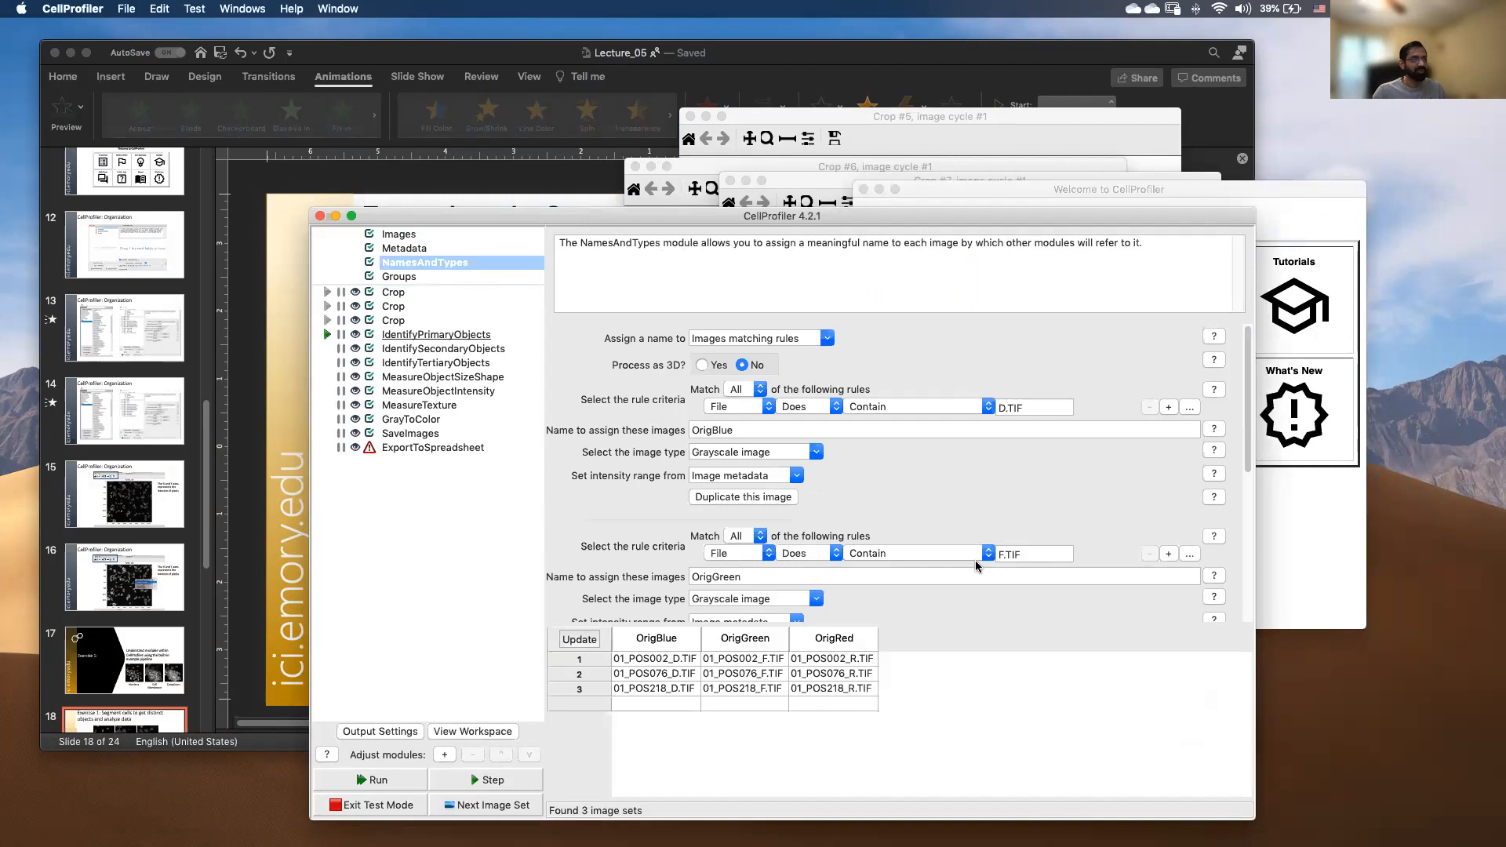
click(393, 293)
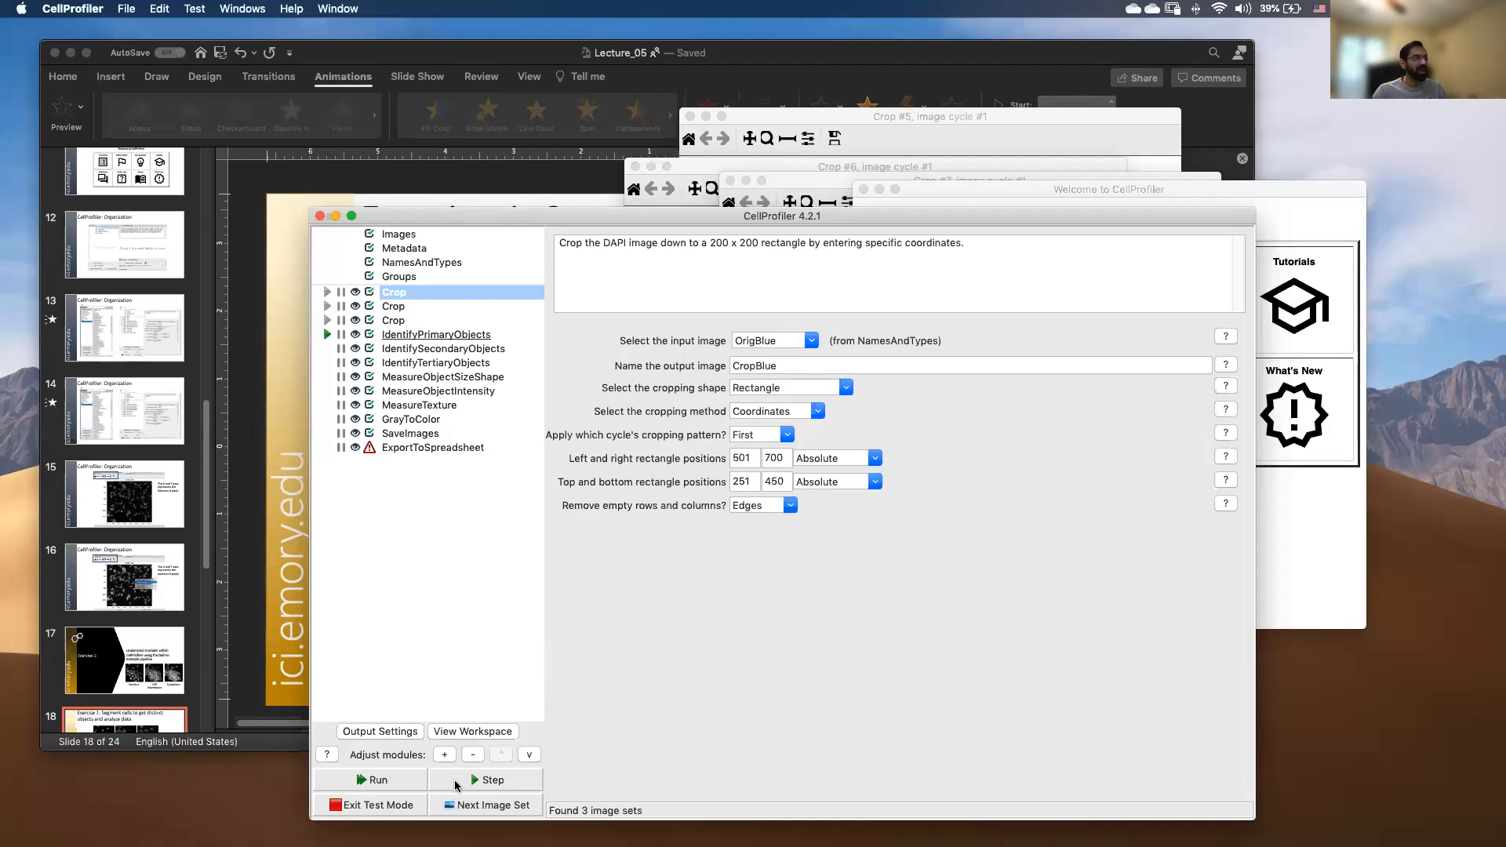
Move the pipeline and Welcome windows apart so the first Crop module's settings are unobstructed.
drag(589, 216, 567, 146)
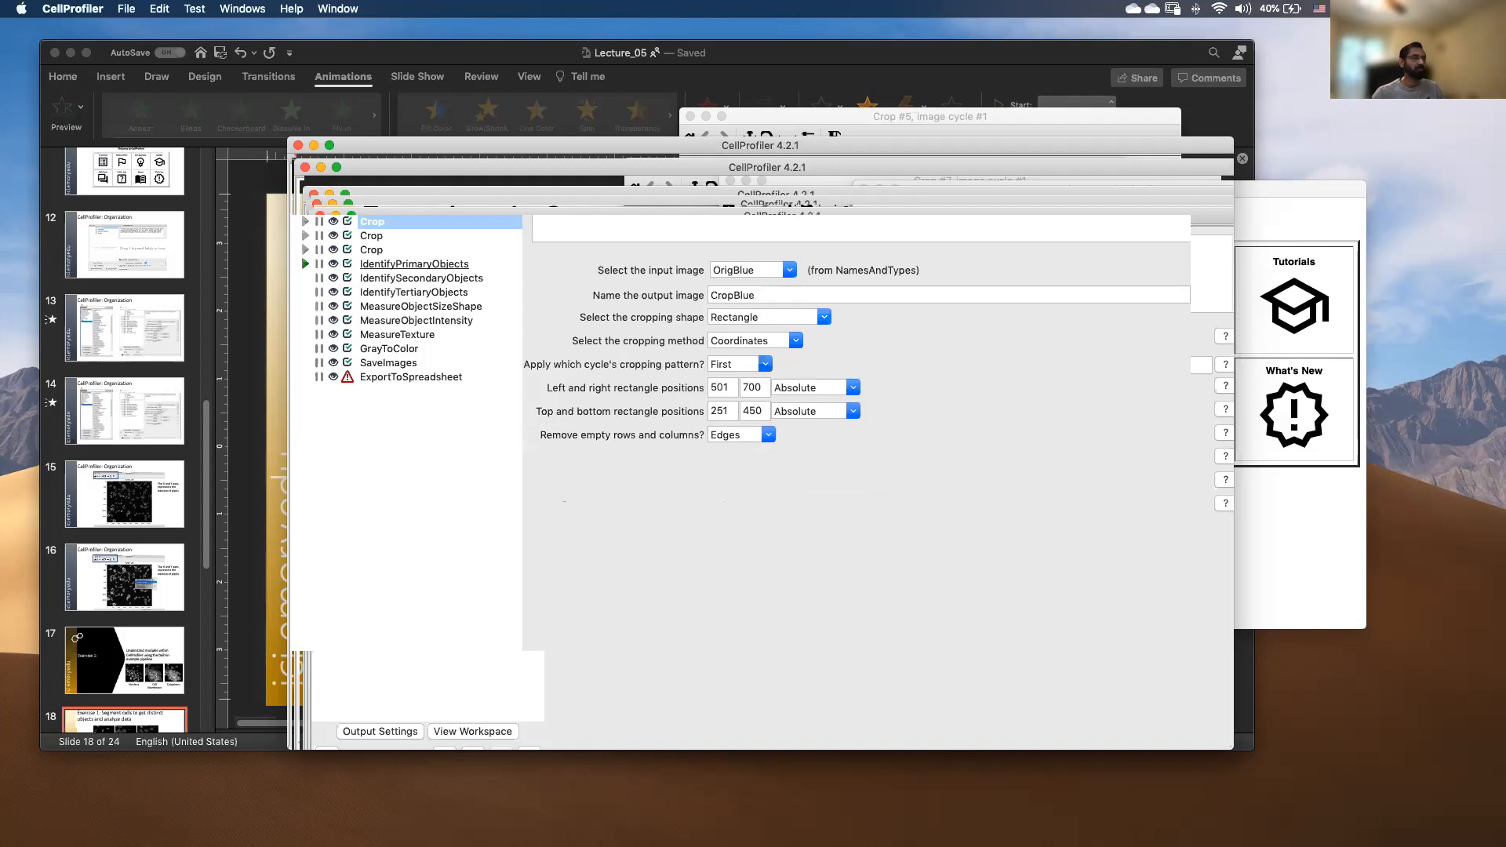
drag(1300, 197, 1150, 199)
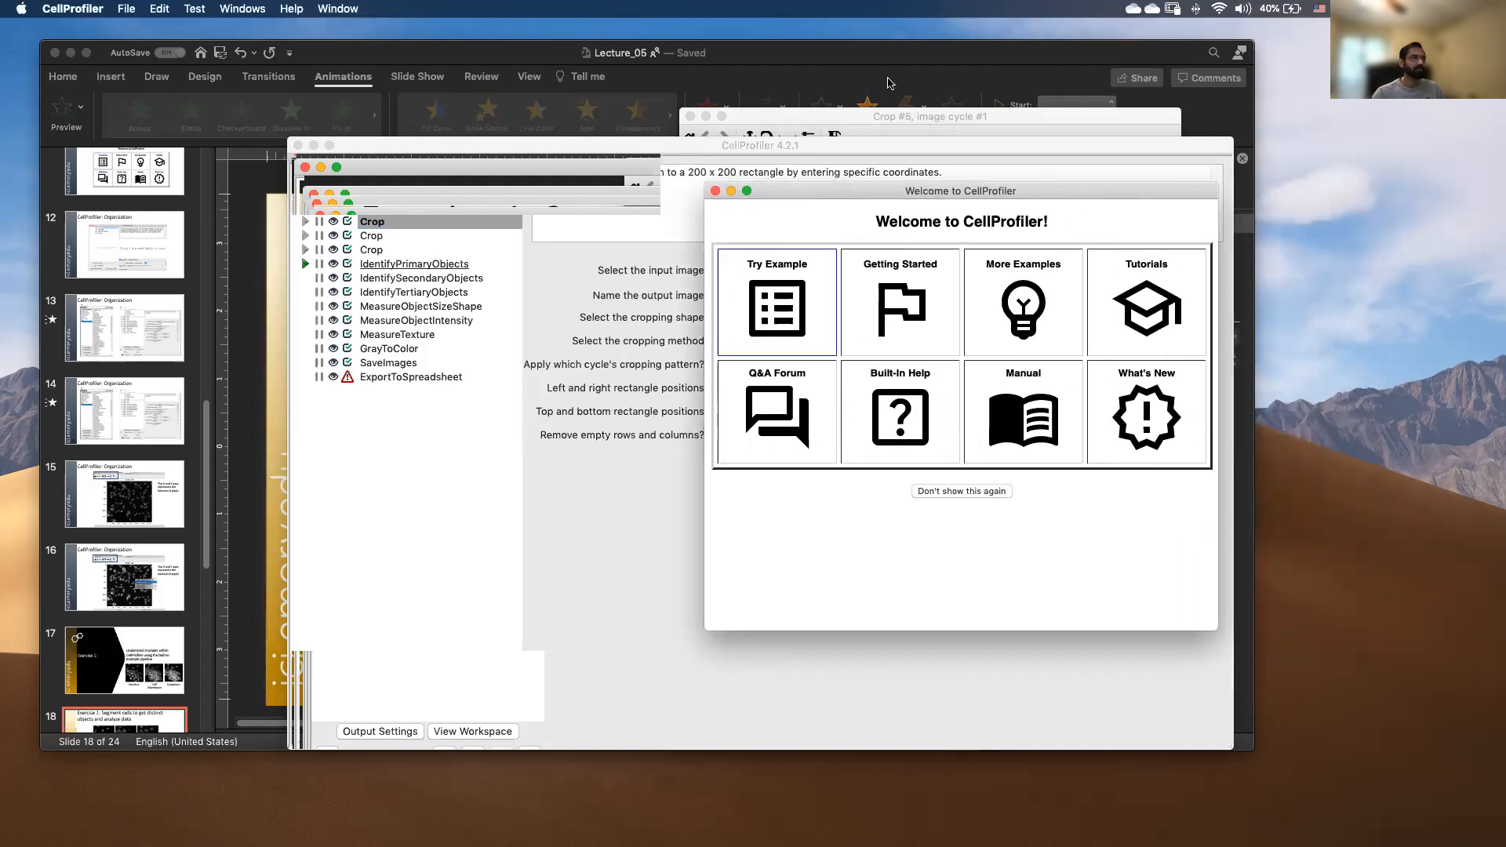
click(1057, 172)
drag(1031, 150, 1012, 240)
drag(971, 194, 722, 221)
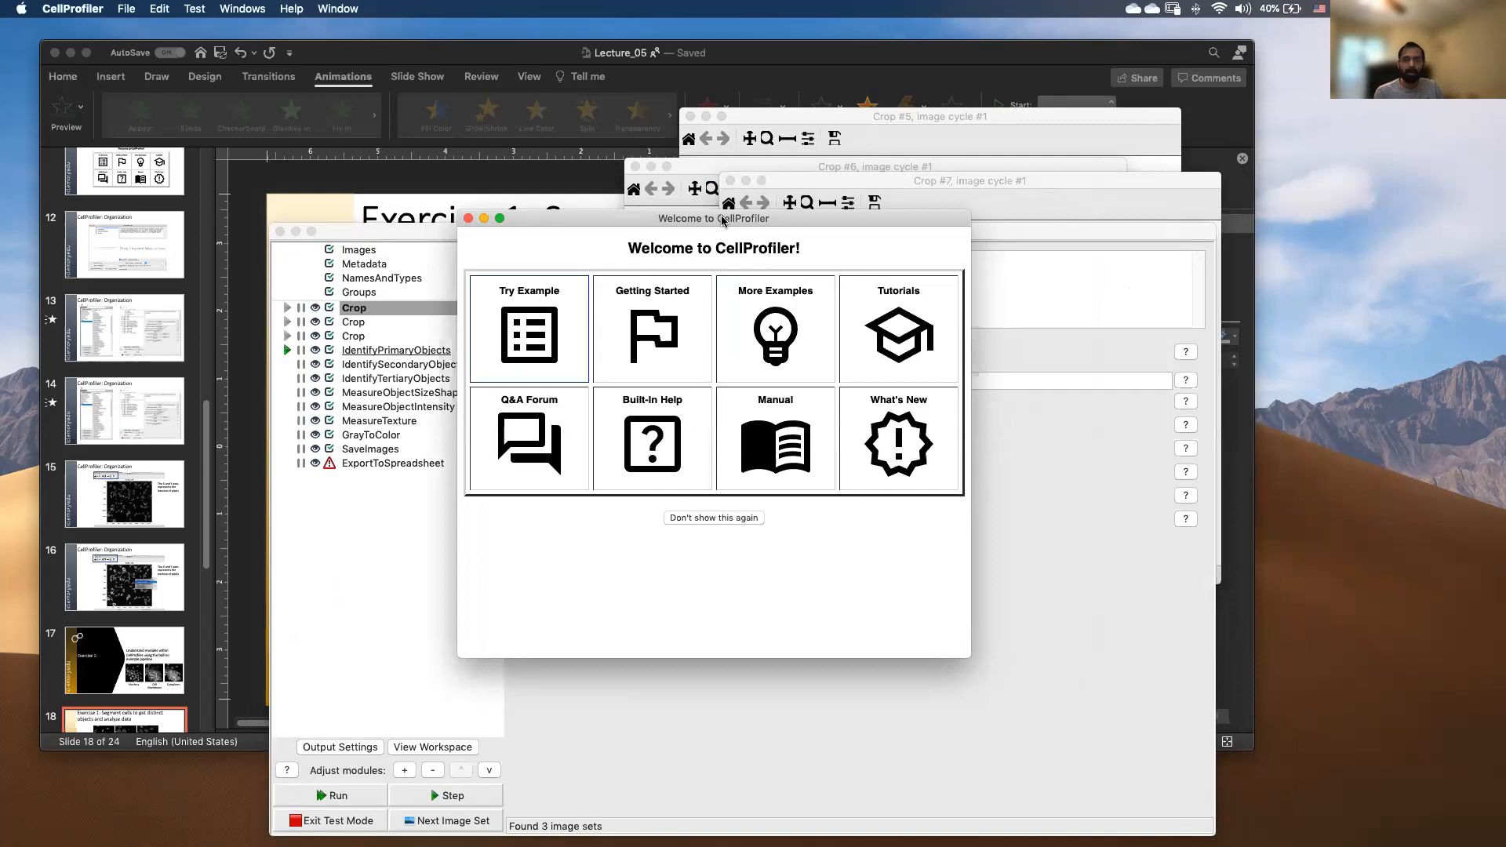
drag(555, 228, 1116, 151)
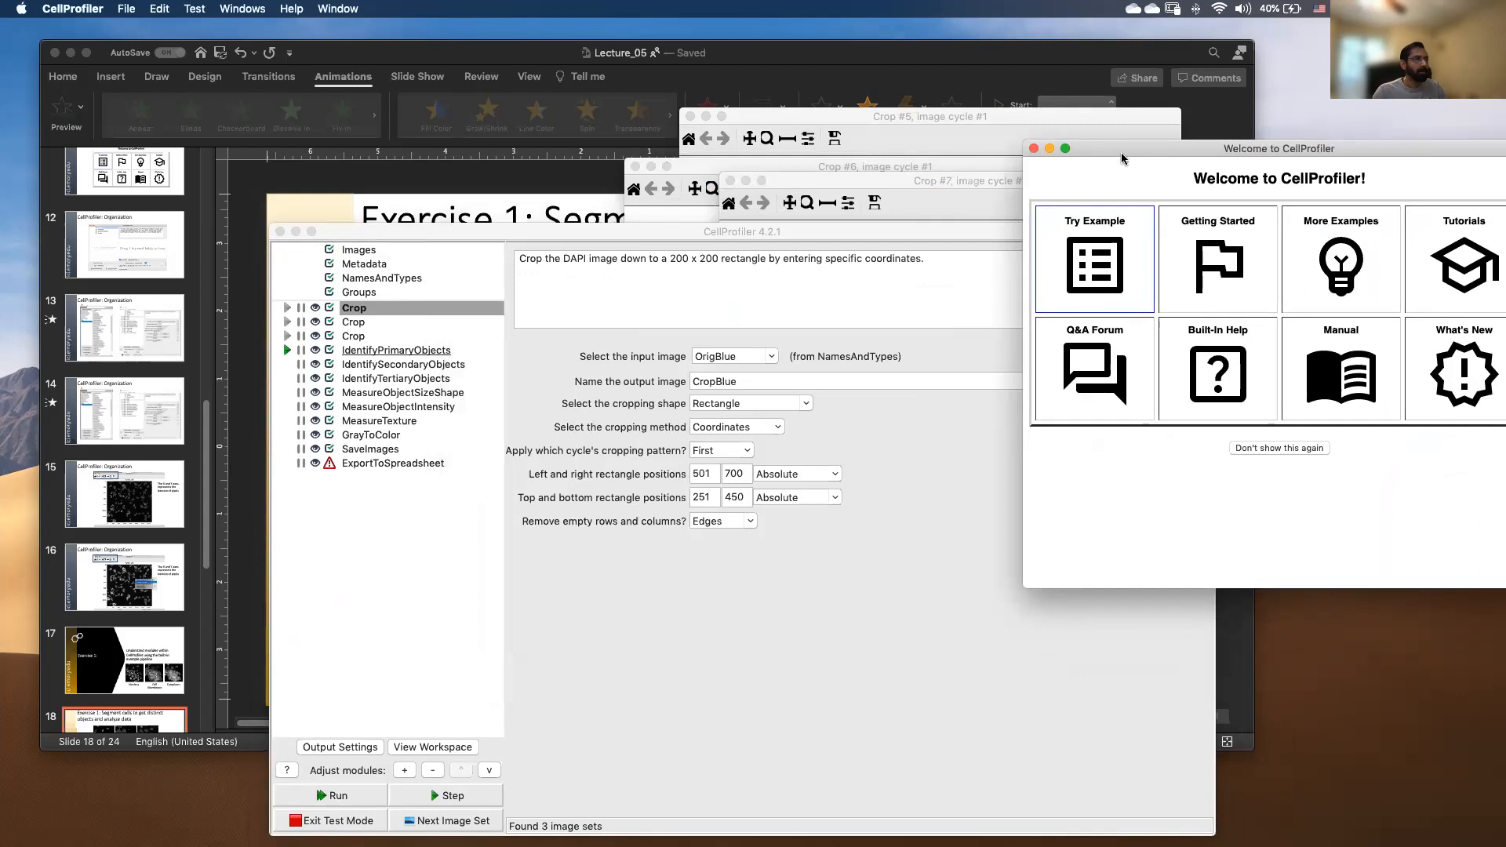
click(817, 235)
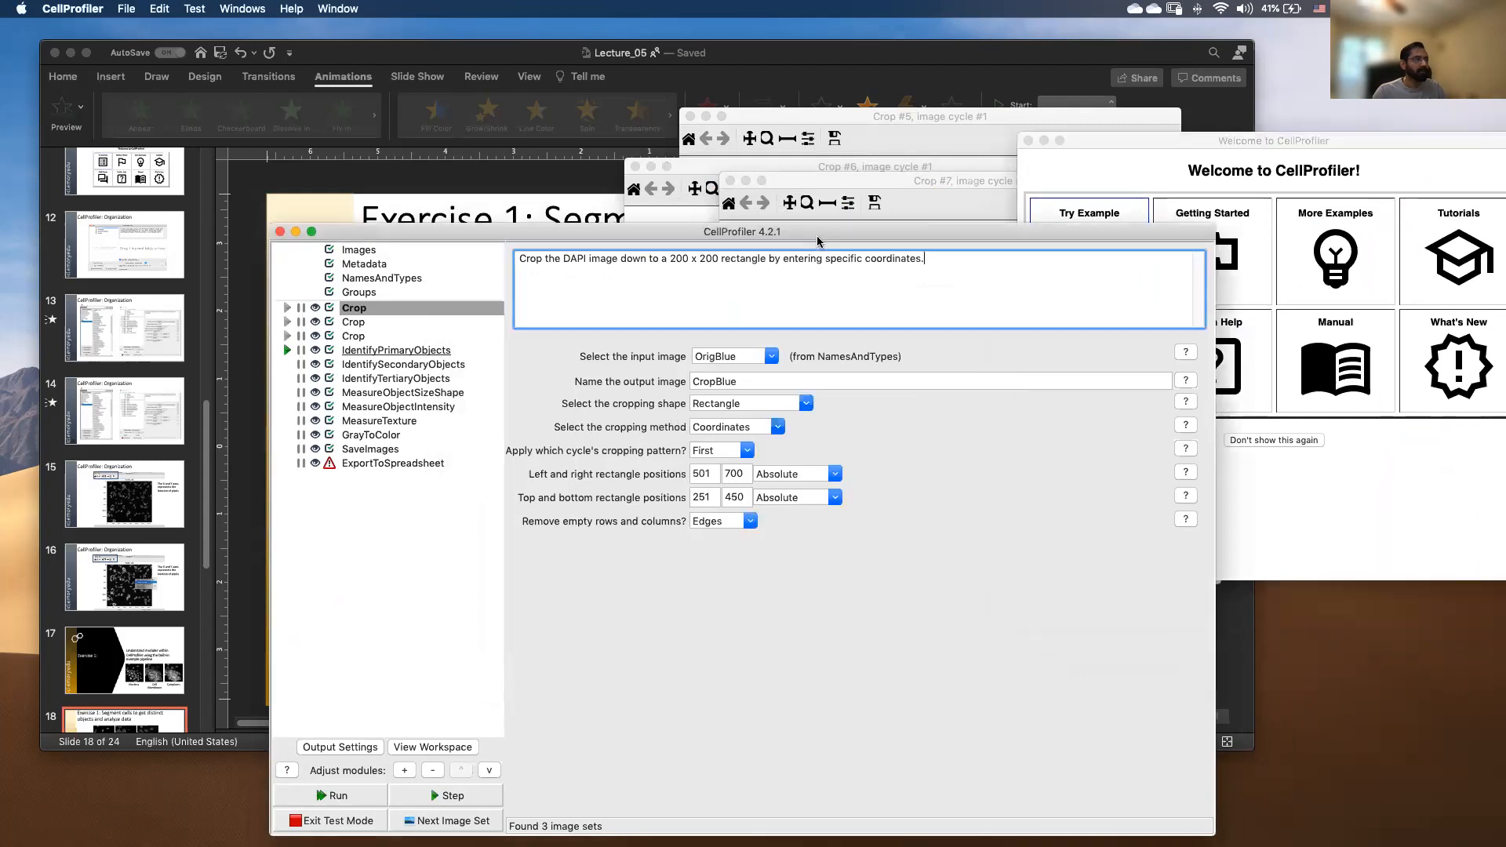
Place the Crop #7 result window beside the first Crop module's rectangle position settings.
click(868, 186)
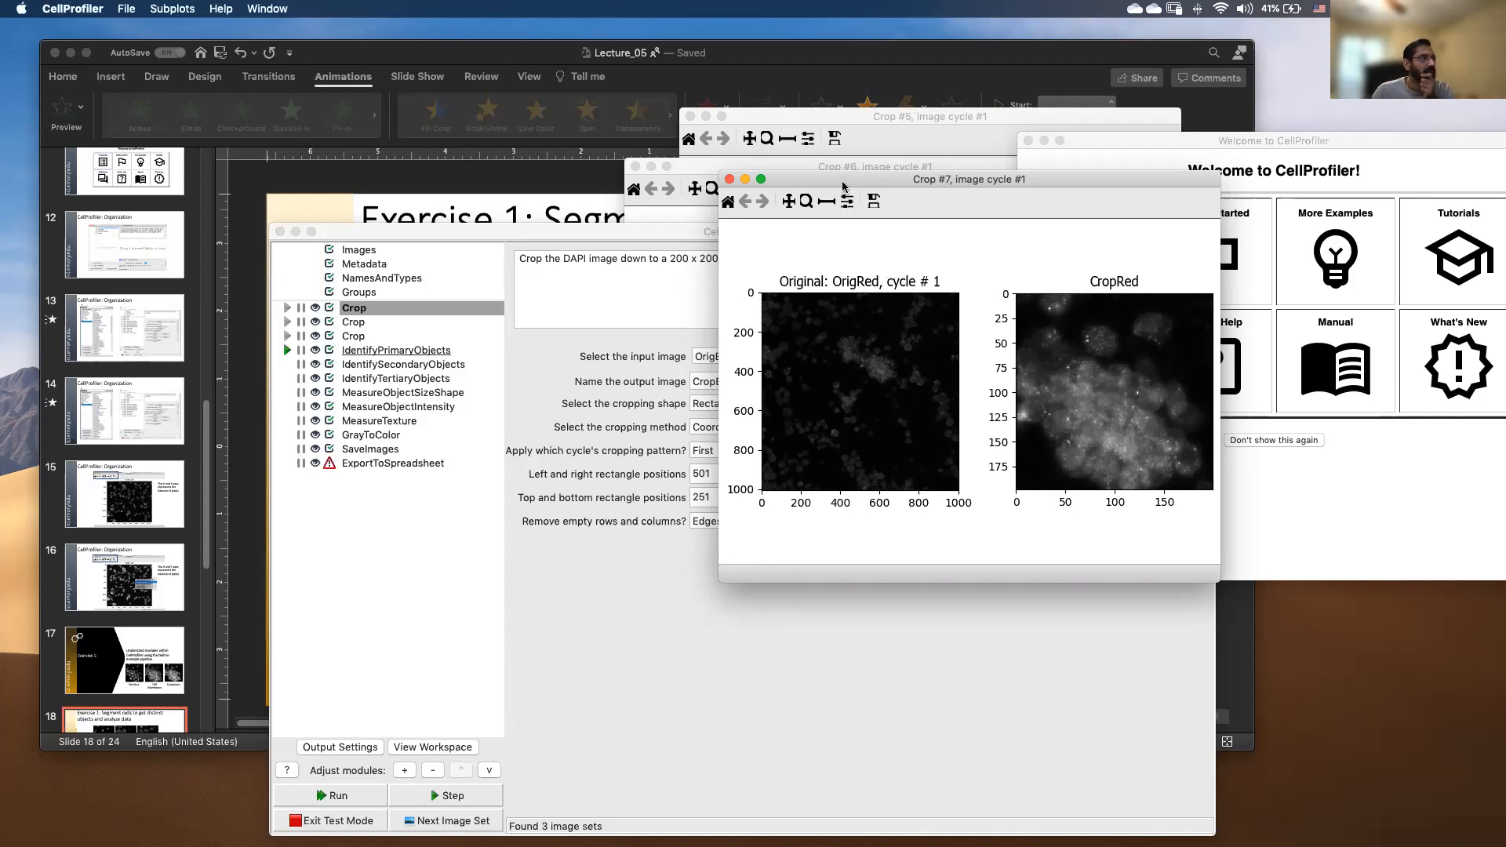
drag(845, 186, 1026, 159)
click(760, 231)
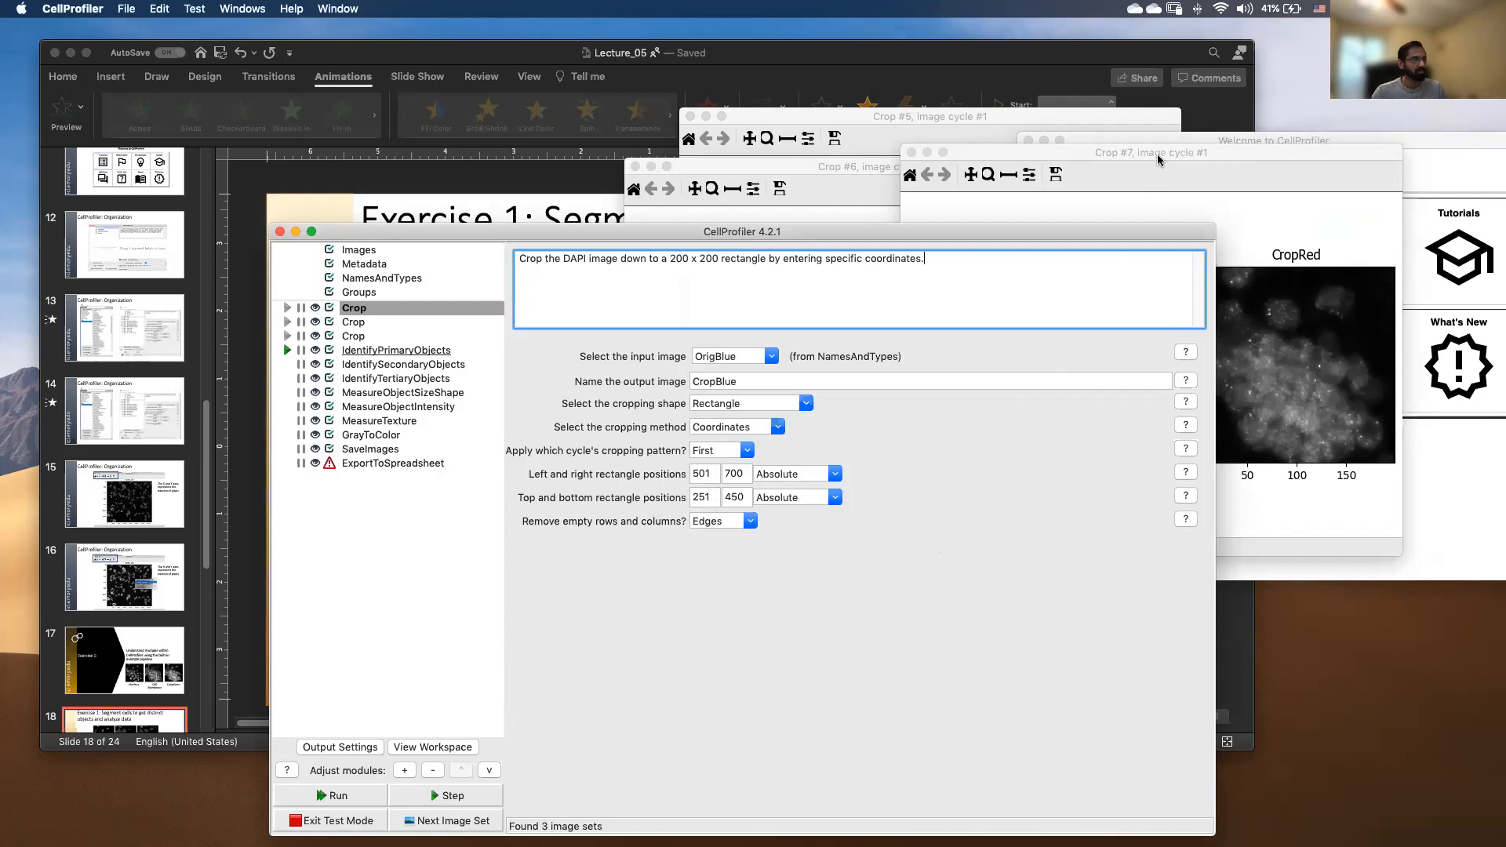
click(1192, 157)
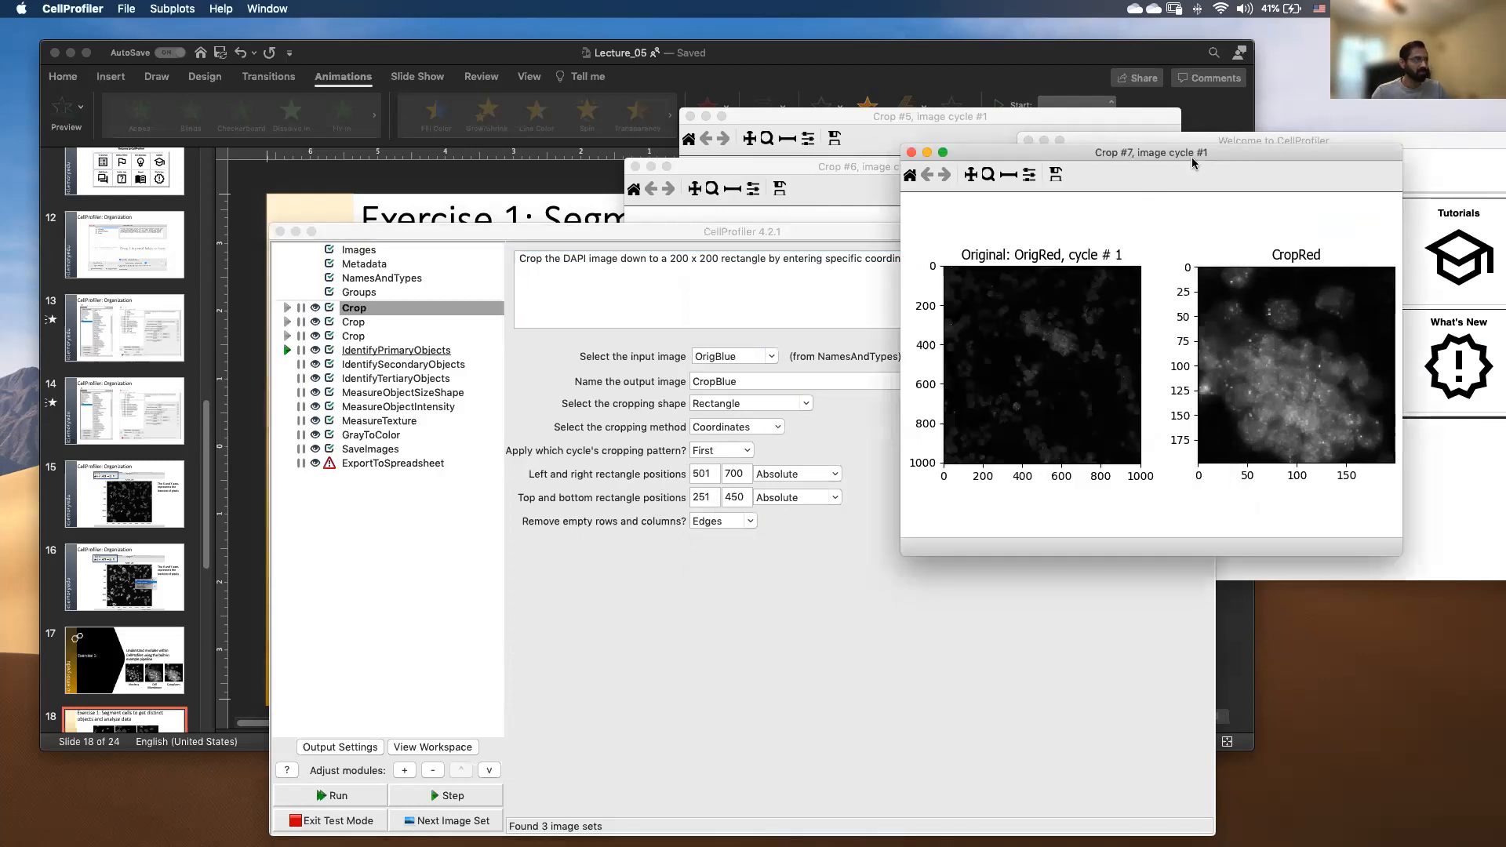
drag(1192, 157, 1249, 160)
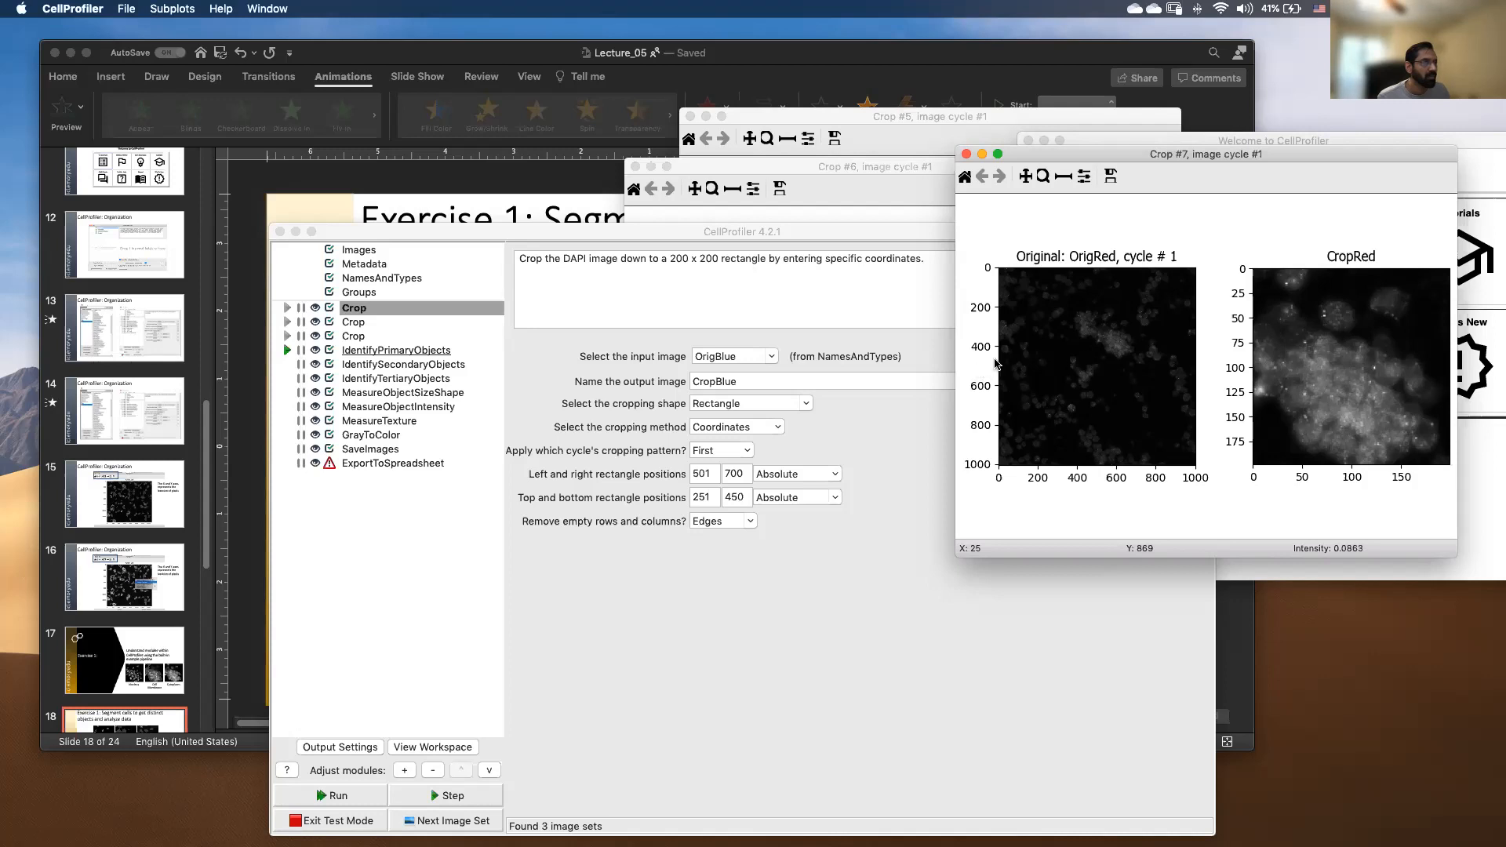
Annotate the crop limits along both axes of the original OrigRed image and outline the cropped region on it.
click(993, 363)
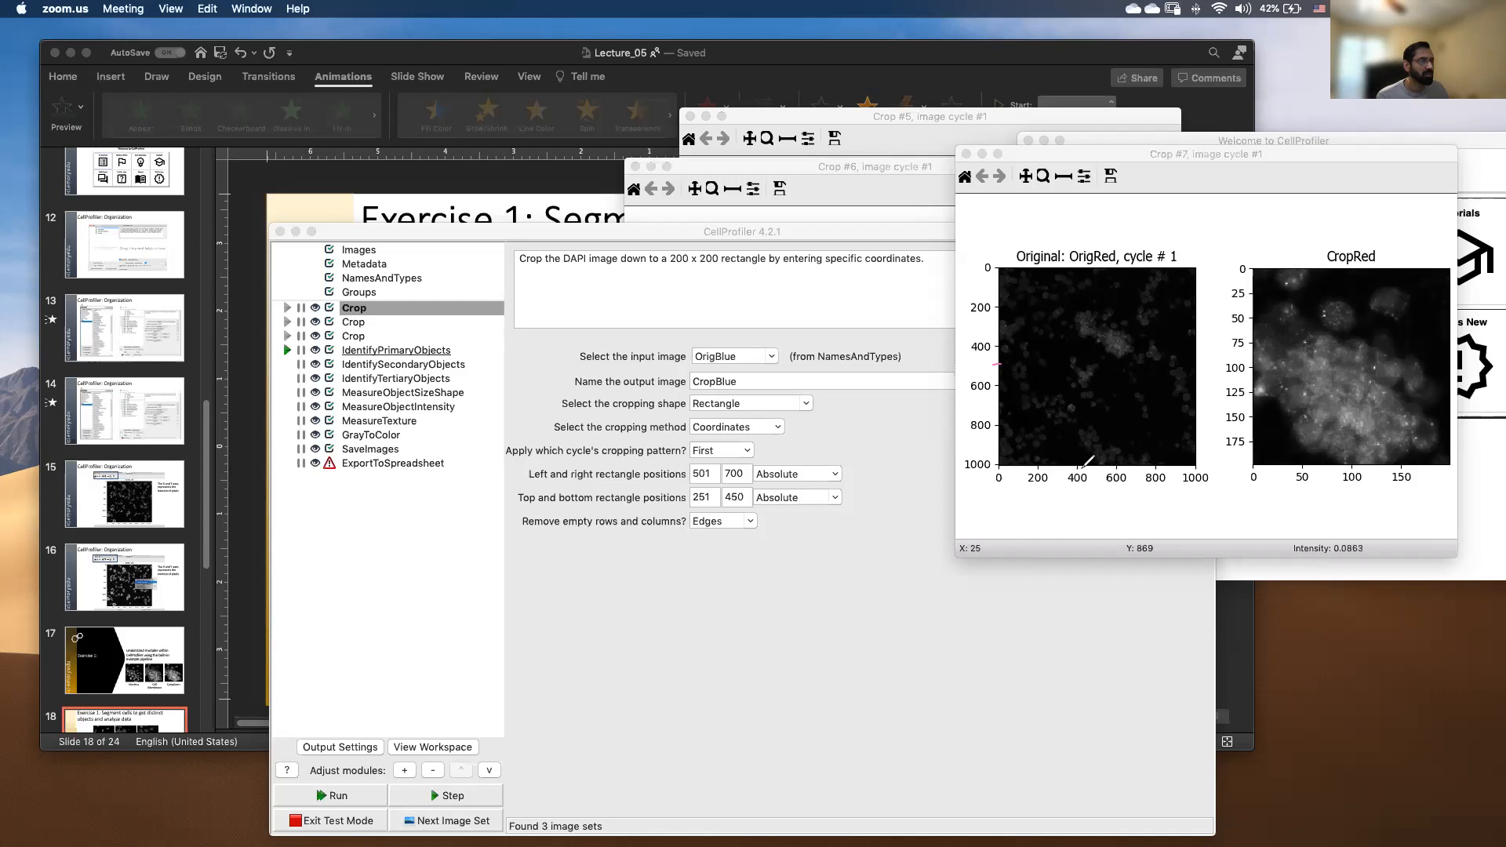
drag(1086, 465, 1094, 476)
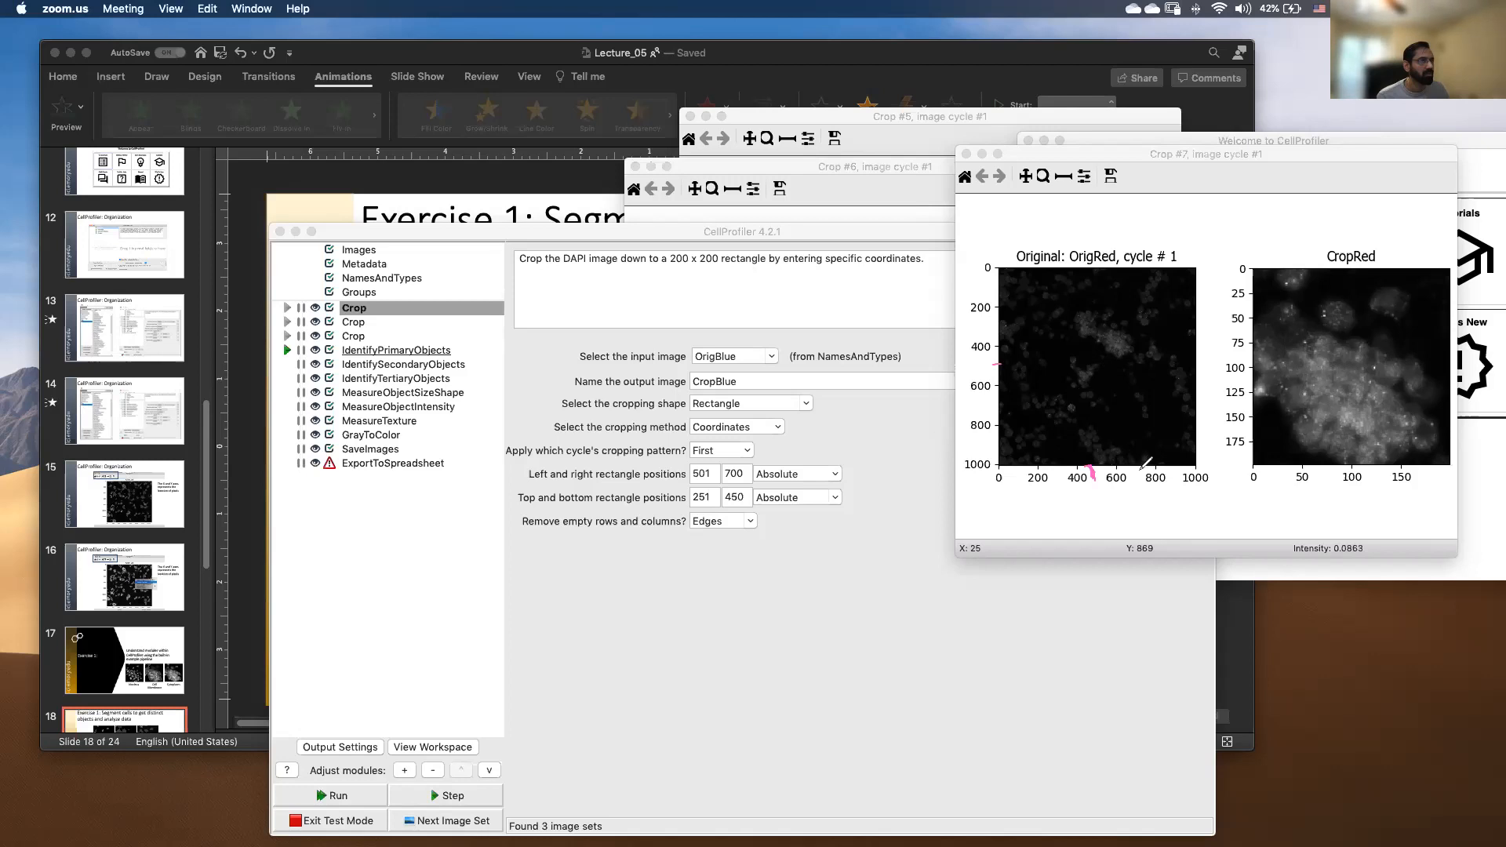
drag(1135, 464, 1138, 477)
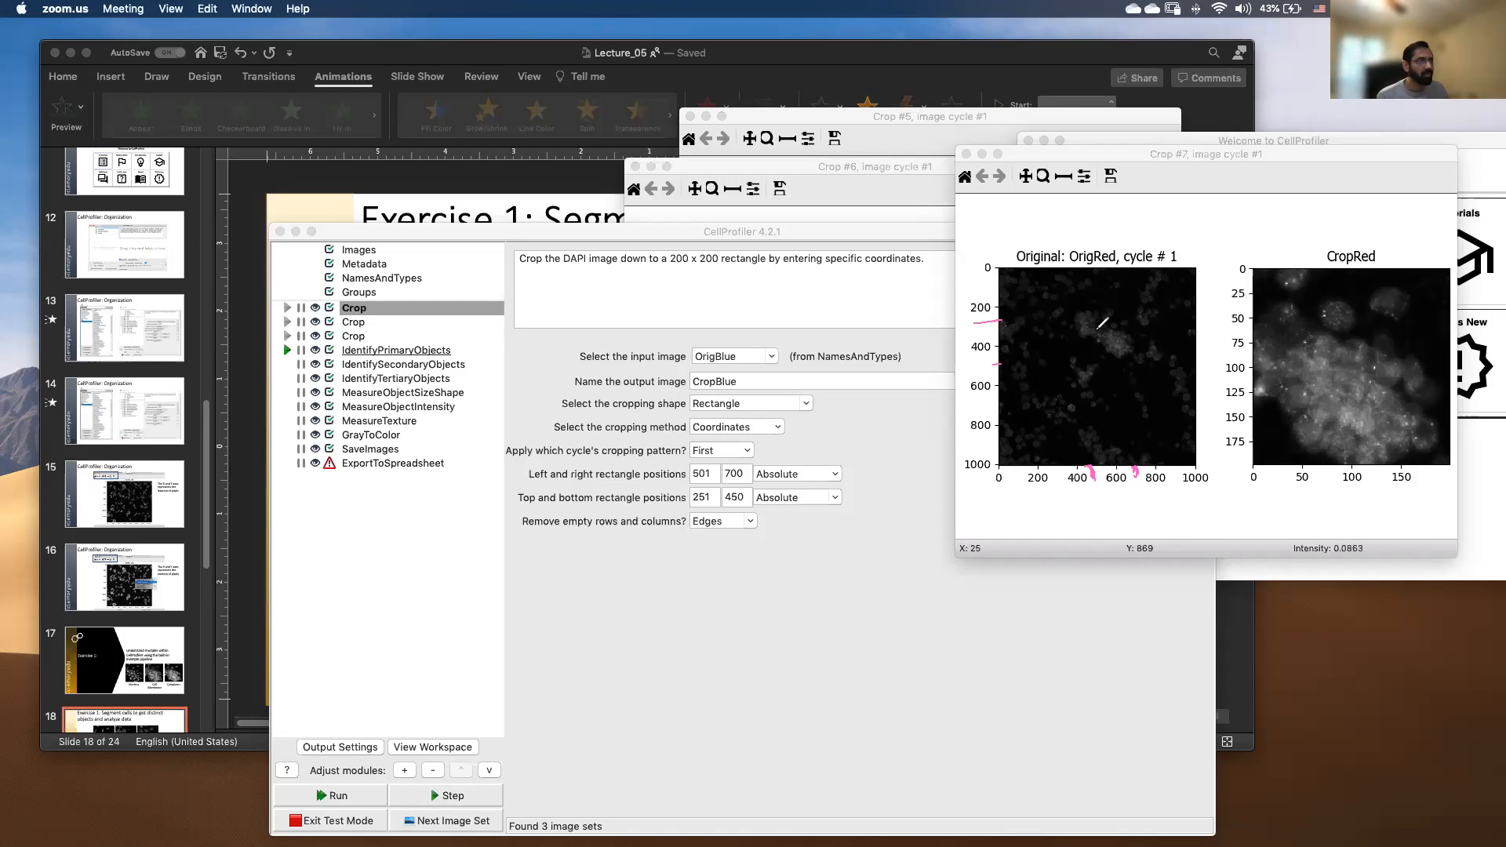
mouse_move(1094, 329)
mouse_down()
mouse_move(1139, 328)
mouse_move(1143, 355)
mouse_move(1095, 358)
mouse_move(1088, 337)
mouse_up()
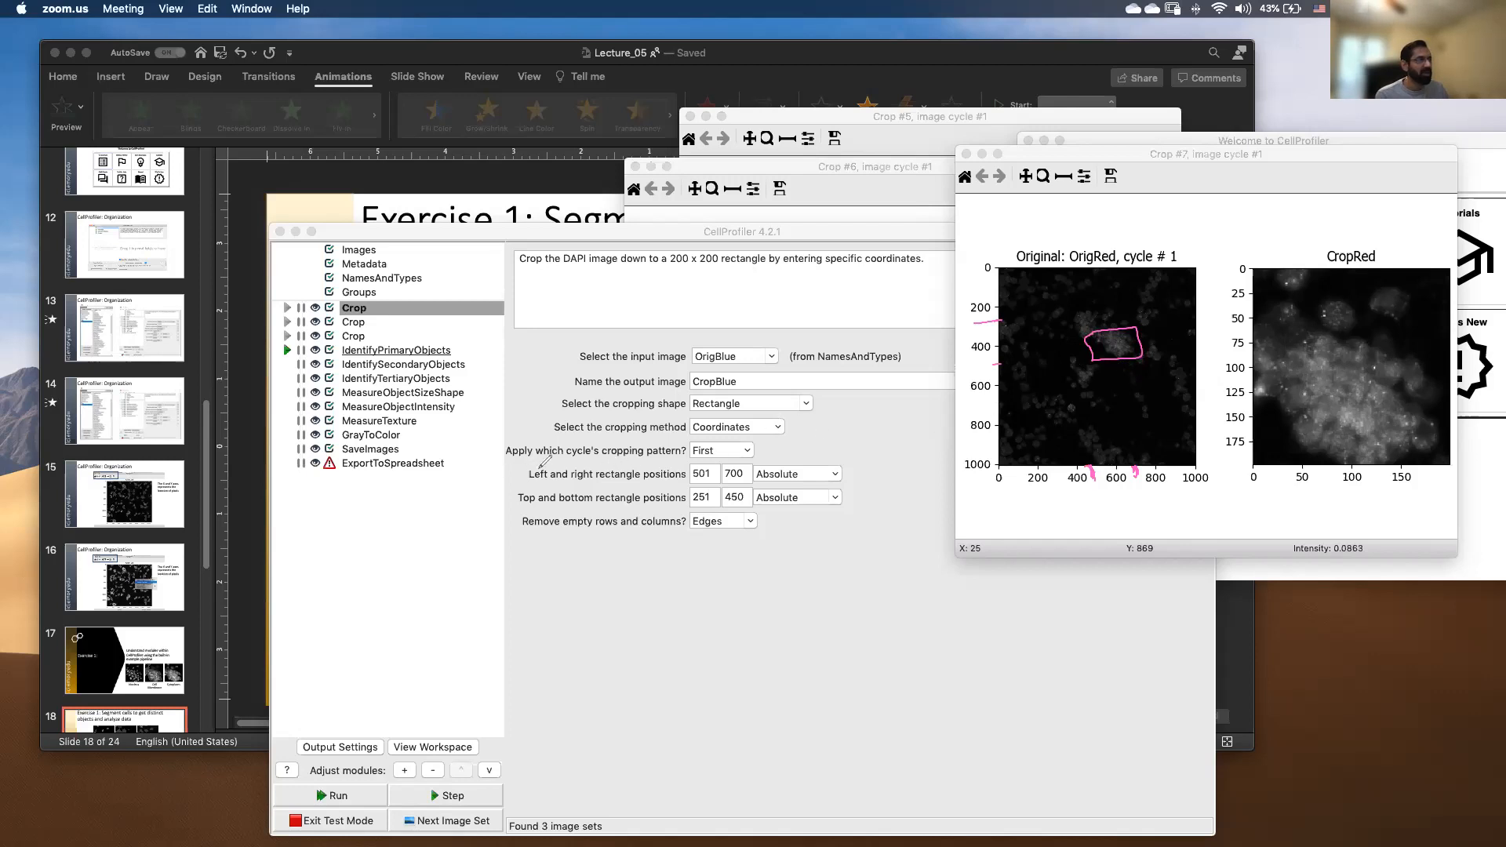
Mark the left/right and top/bottom rectangle position settings, and draw lines linking the outlined region to the CropRed image.
mouse_move(524, 462)
mouse_down()
mouse_move(690, 455)
mouse_move(640, 478)
mouse_move(502, 487)
mouse_move(684, 497)
mouse_up()
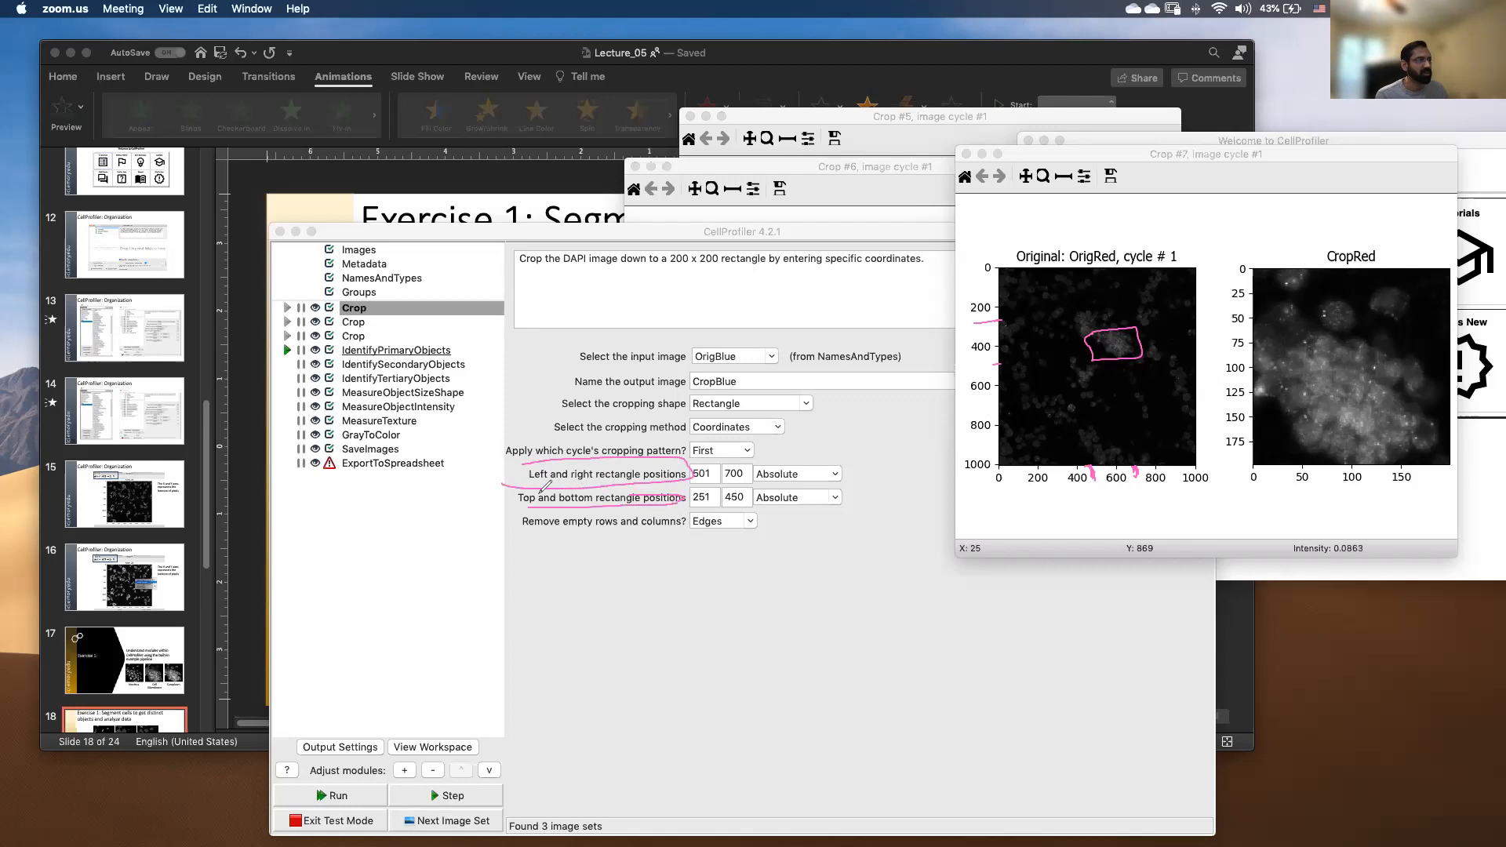
drag(515, 489, 559, 505)
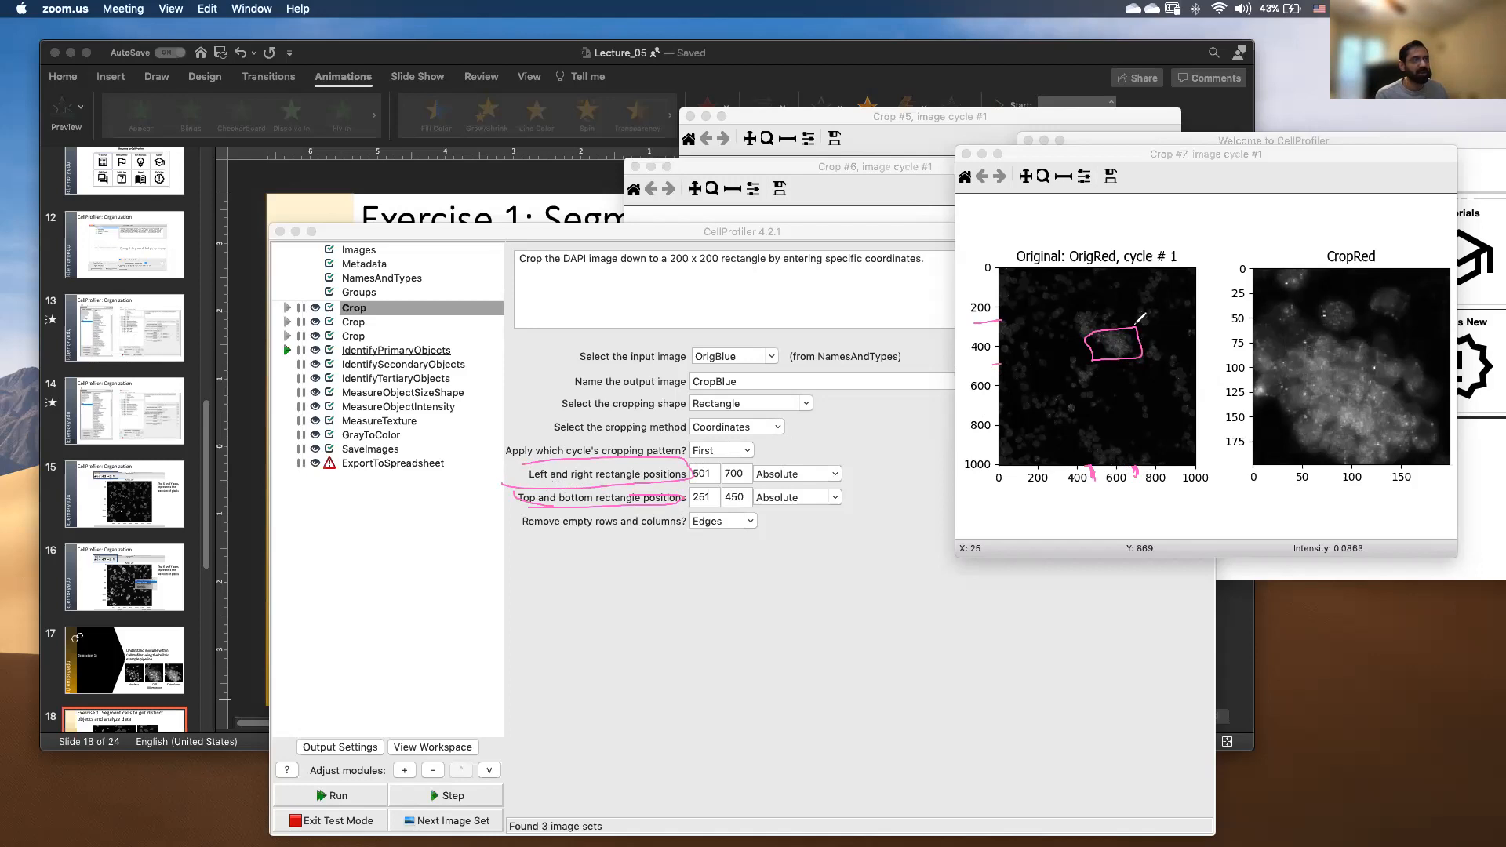
drag(1139, 330, 1272, 278)
mouse_move(1143, 359)
mouse_down()
mouse_move(1279, 416)
mouse_move(1302, 447)
mouse_up()
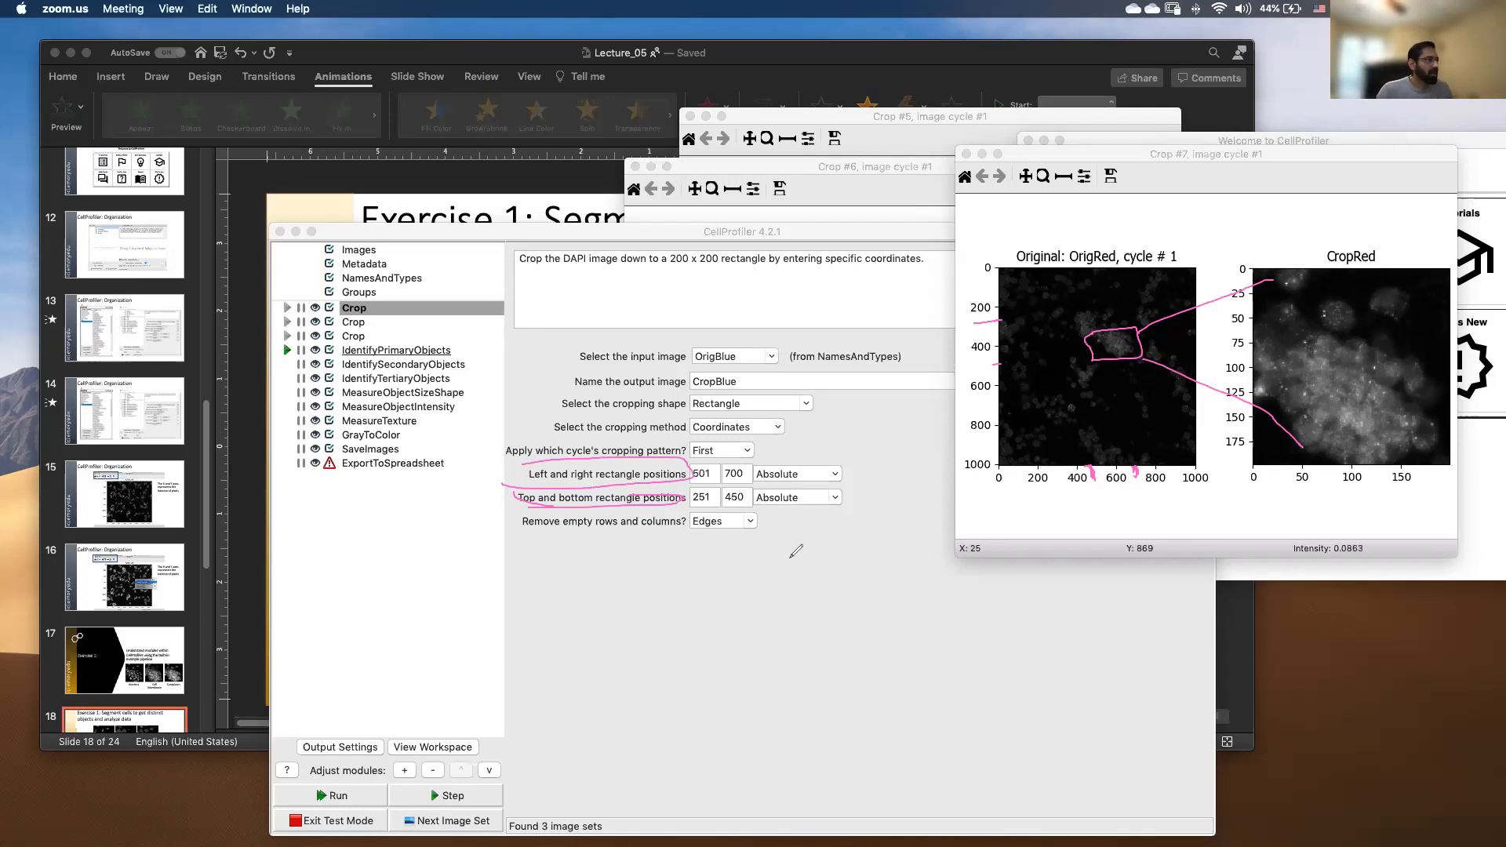
drag(280, 176, 312, 164)
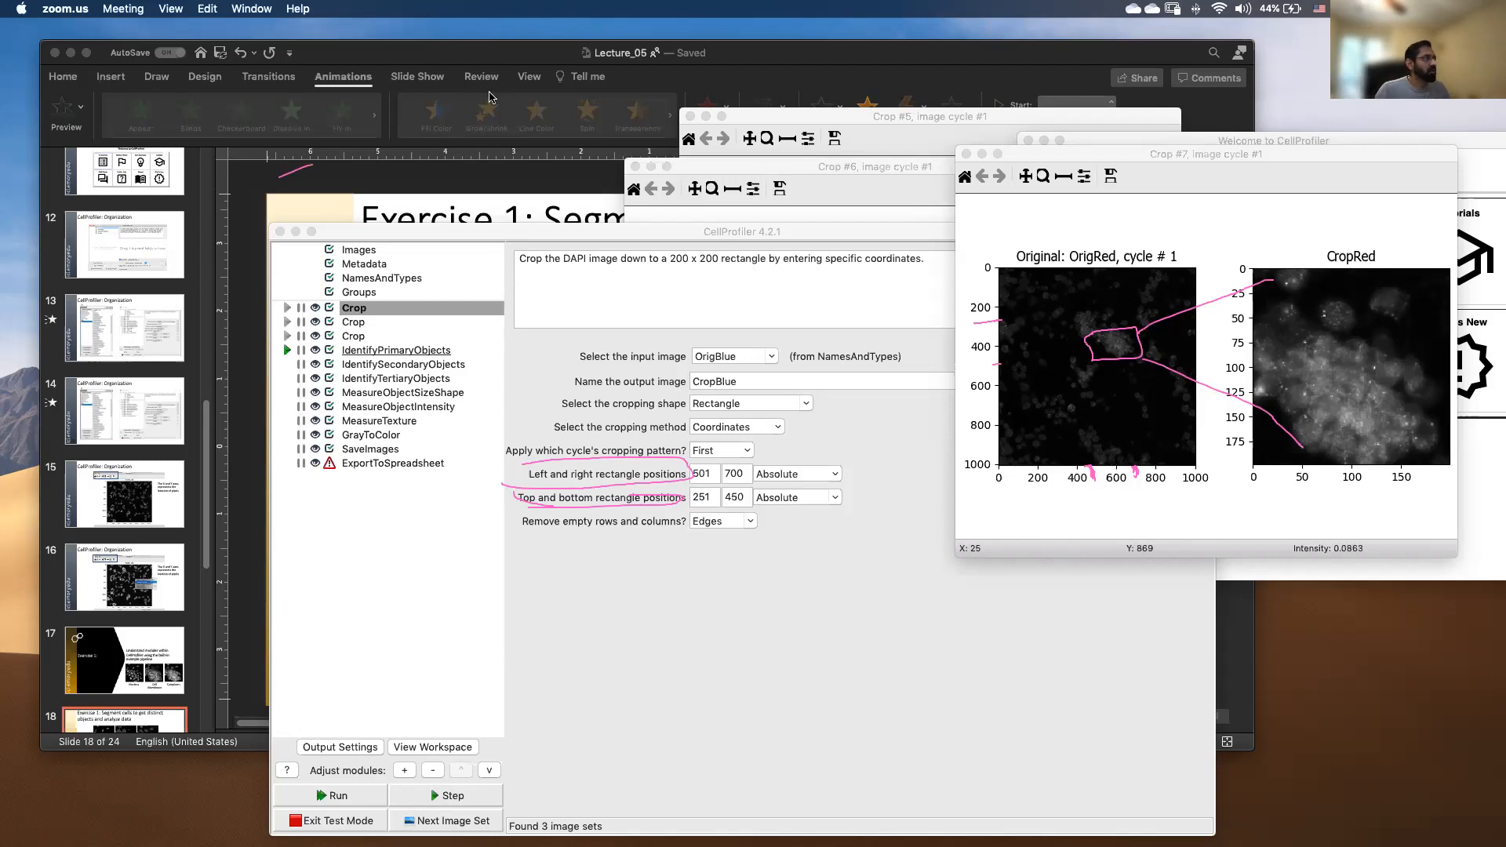
Set the first Crop module's cropping method to Mouse and move the pipeline window clear of the result image.
click(870, 571)
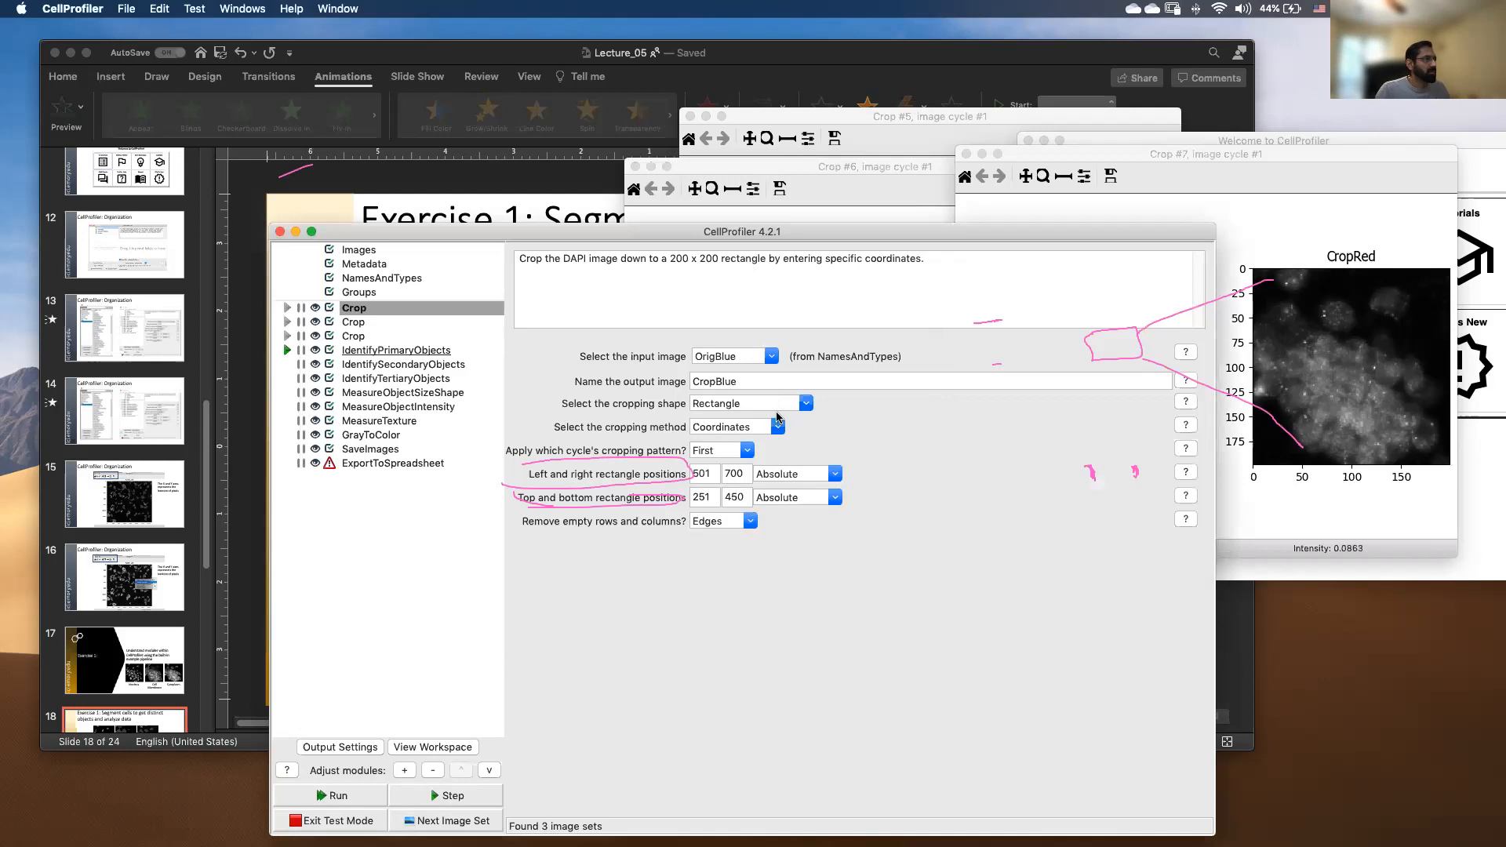
click(782, 430)
click(779, 431)
click(779, 430)
click(763, 465)
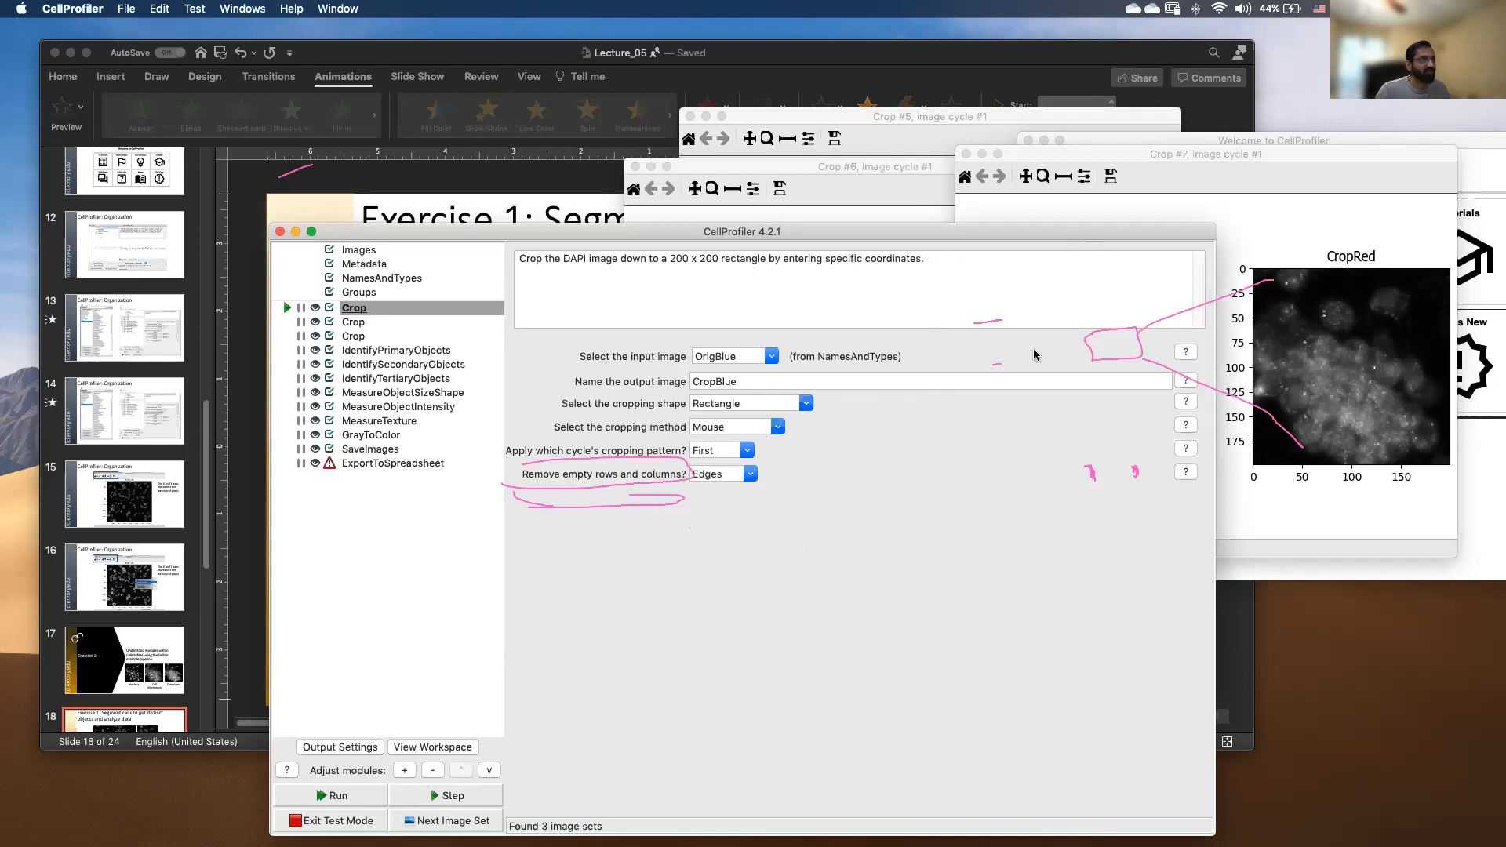
drag(1001, 232, 932, 221)
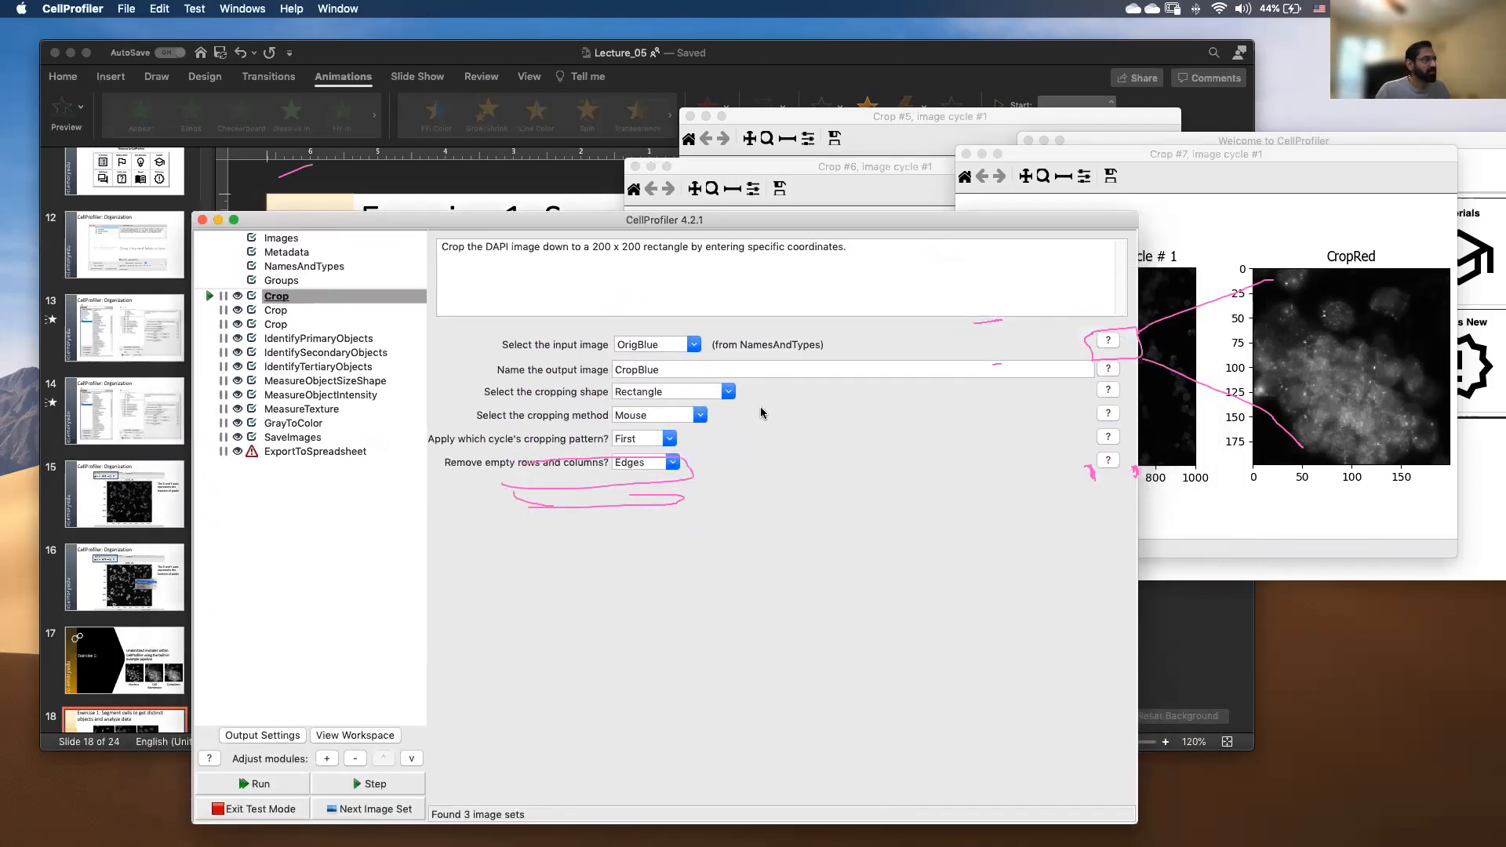
Set the first Crop module's cropping method to Coordinates, clear the annotations and close the Crop #7 result window.
click(699, 416)
click(692, 437)
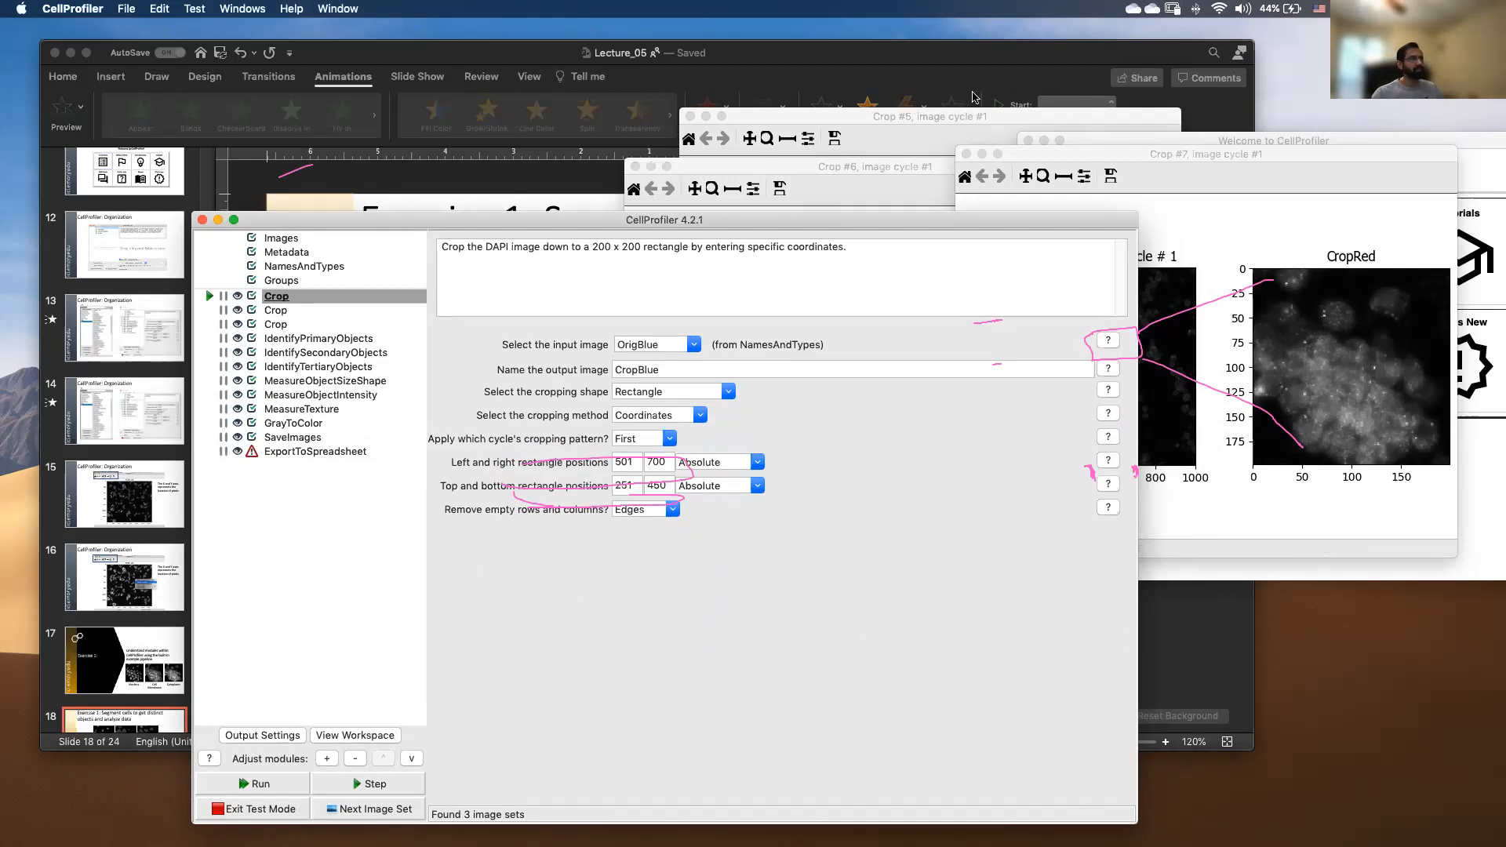
click(989, 133)
drag(960, 227, 950, 165)
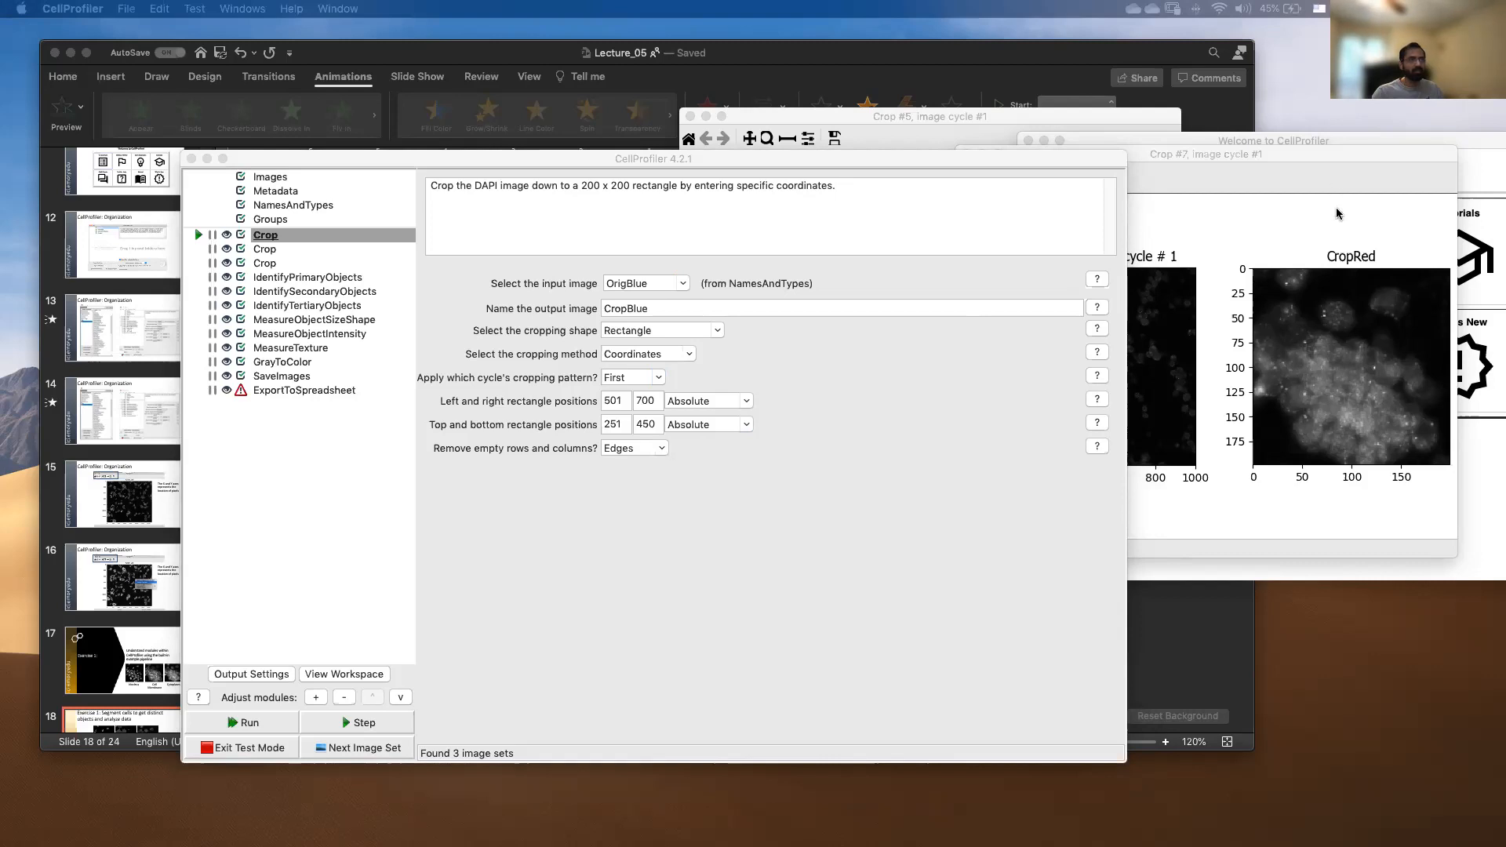
click(963, 156)
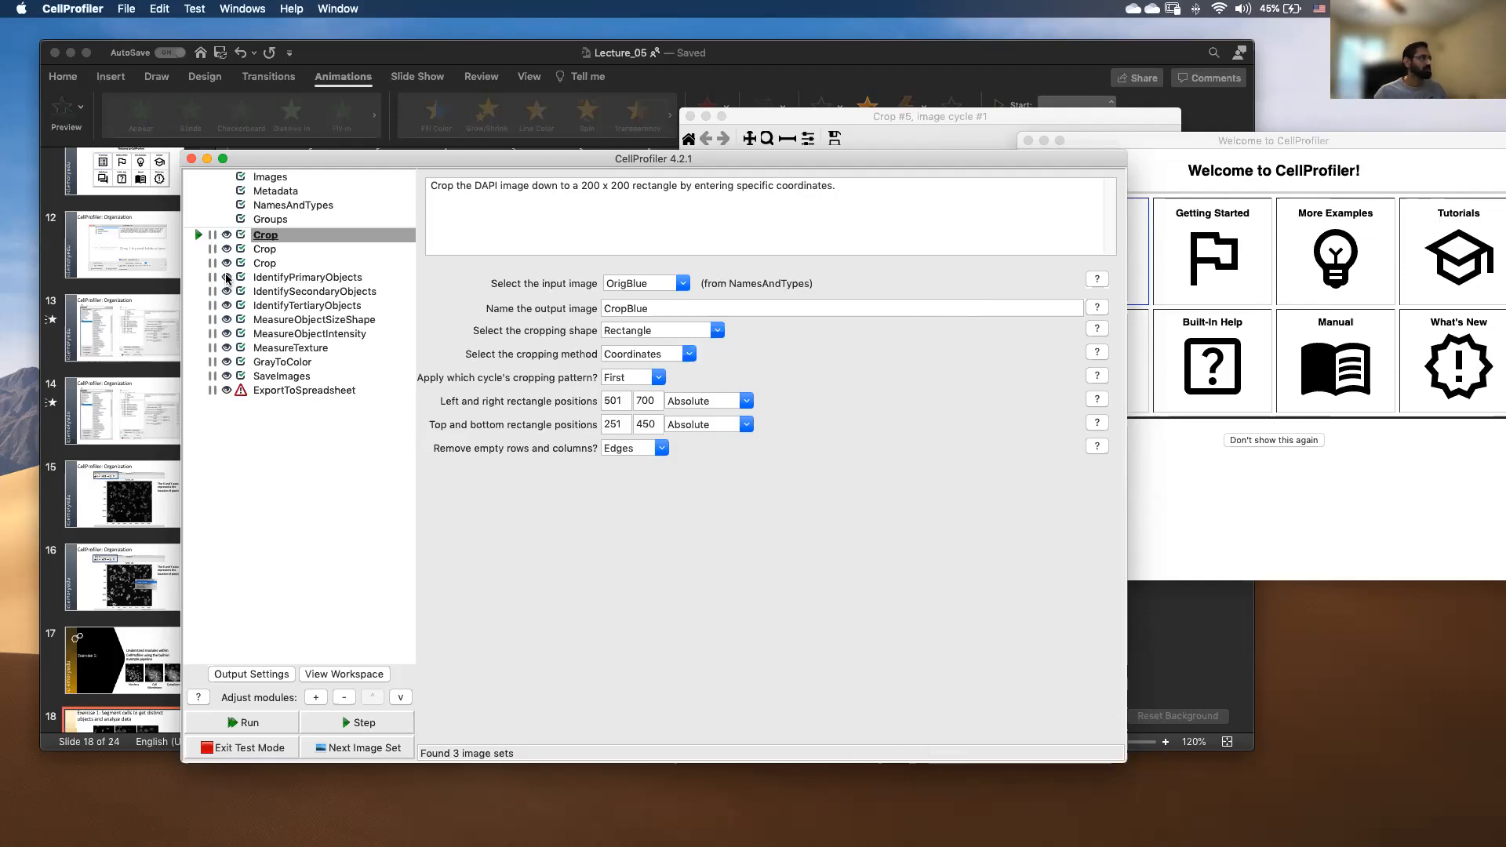
Open the IdentifyPrimaryObjects settings and show the Exercise 1 segmentation slide in PowerPoint before returning to CellProfiler.
click(321, 280)
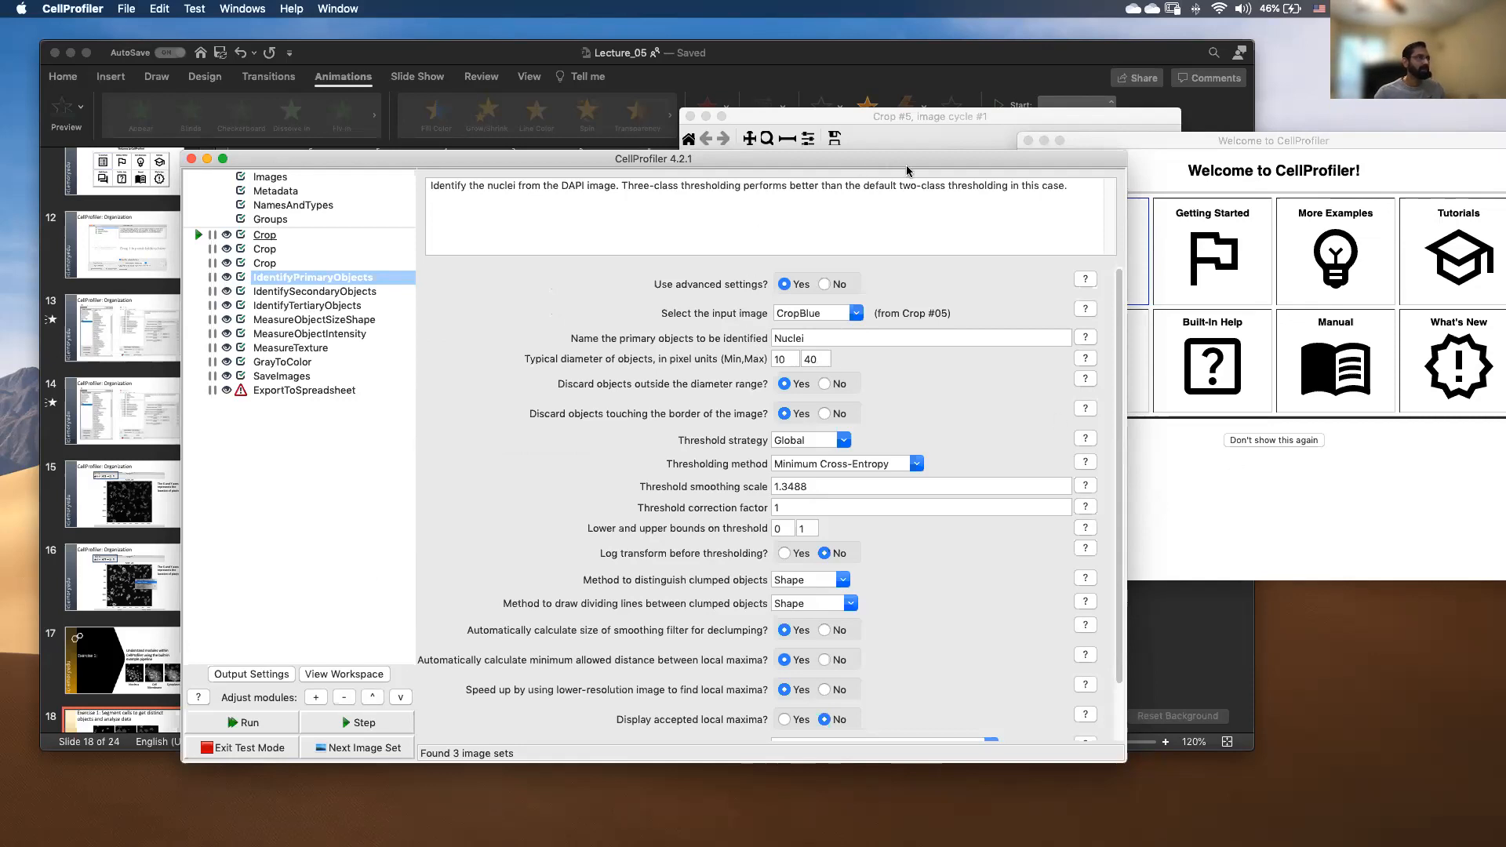
mouse_move(936, 164)
mouse_down()
mouse_move(925, 142)
mouse_move(948, 149)
mouse_up()
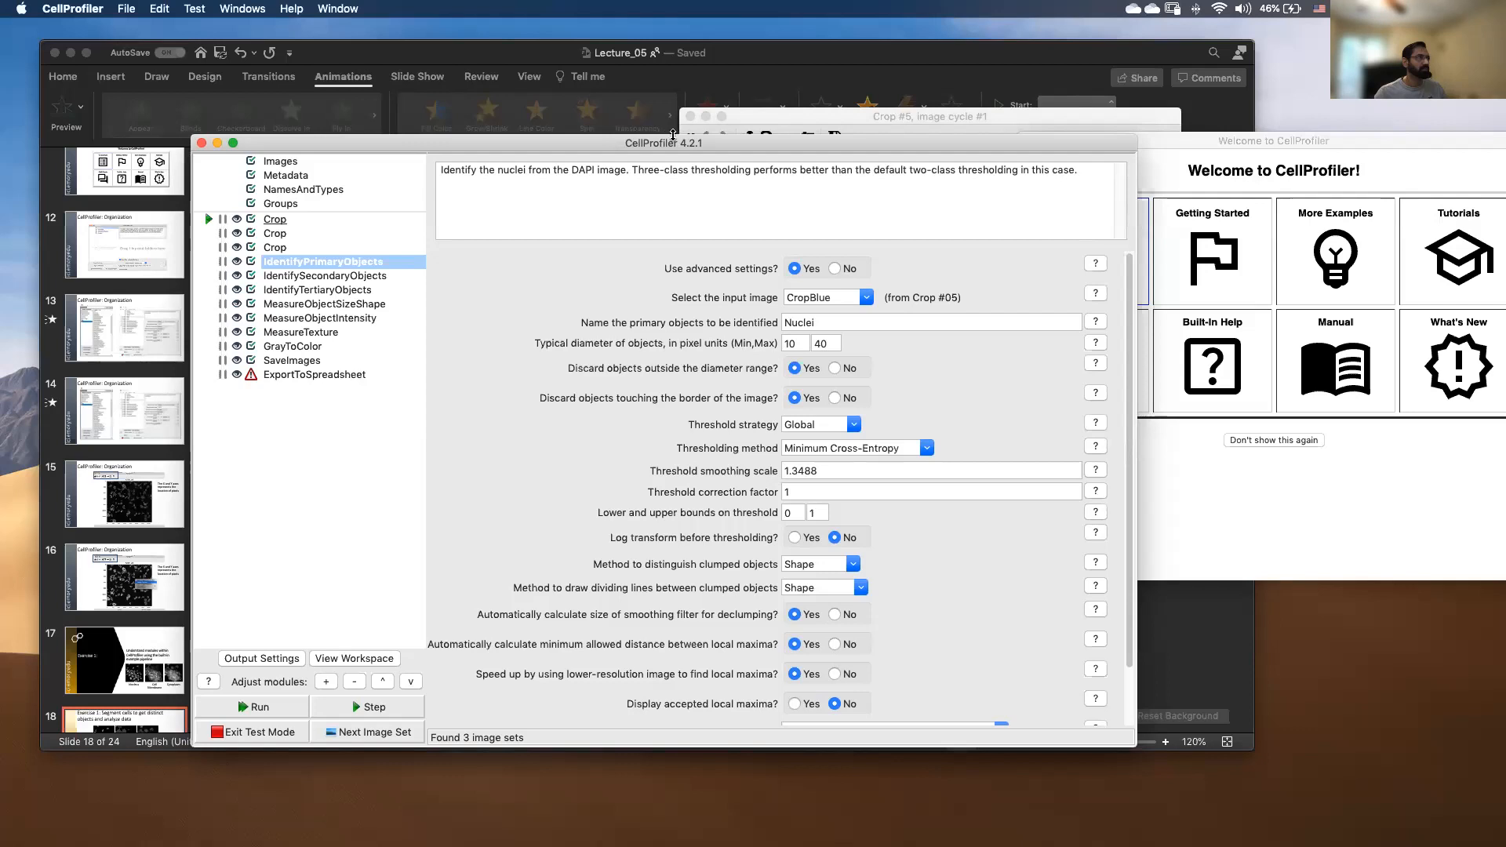
drag(689, 145, 688, 117)
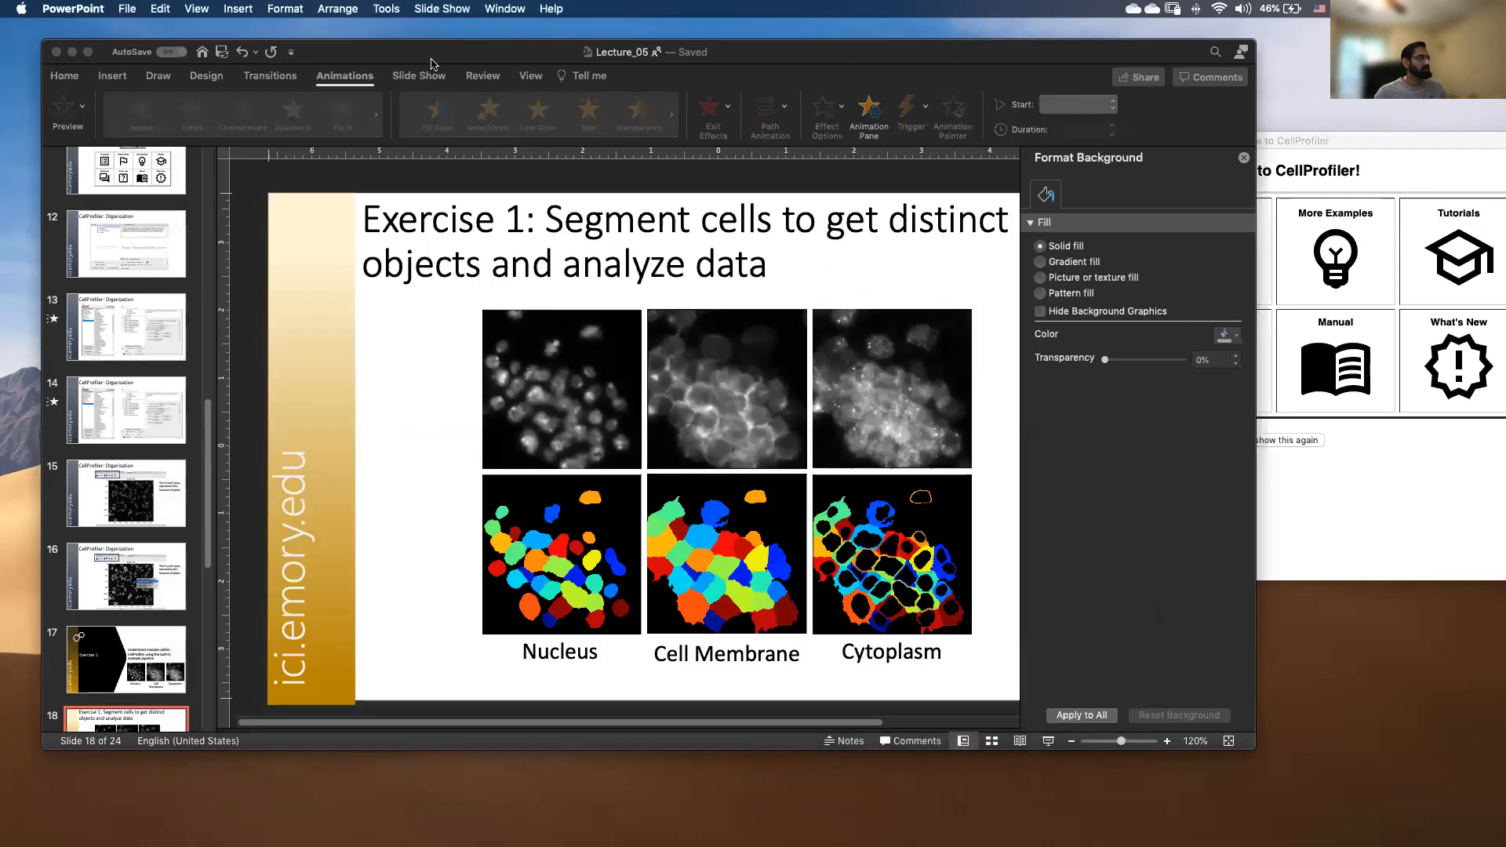
click(430, 64)
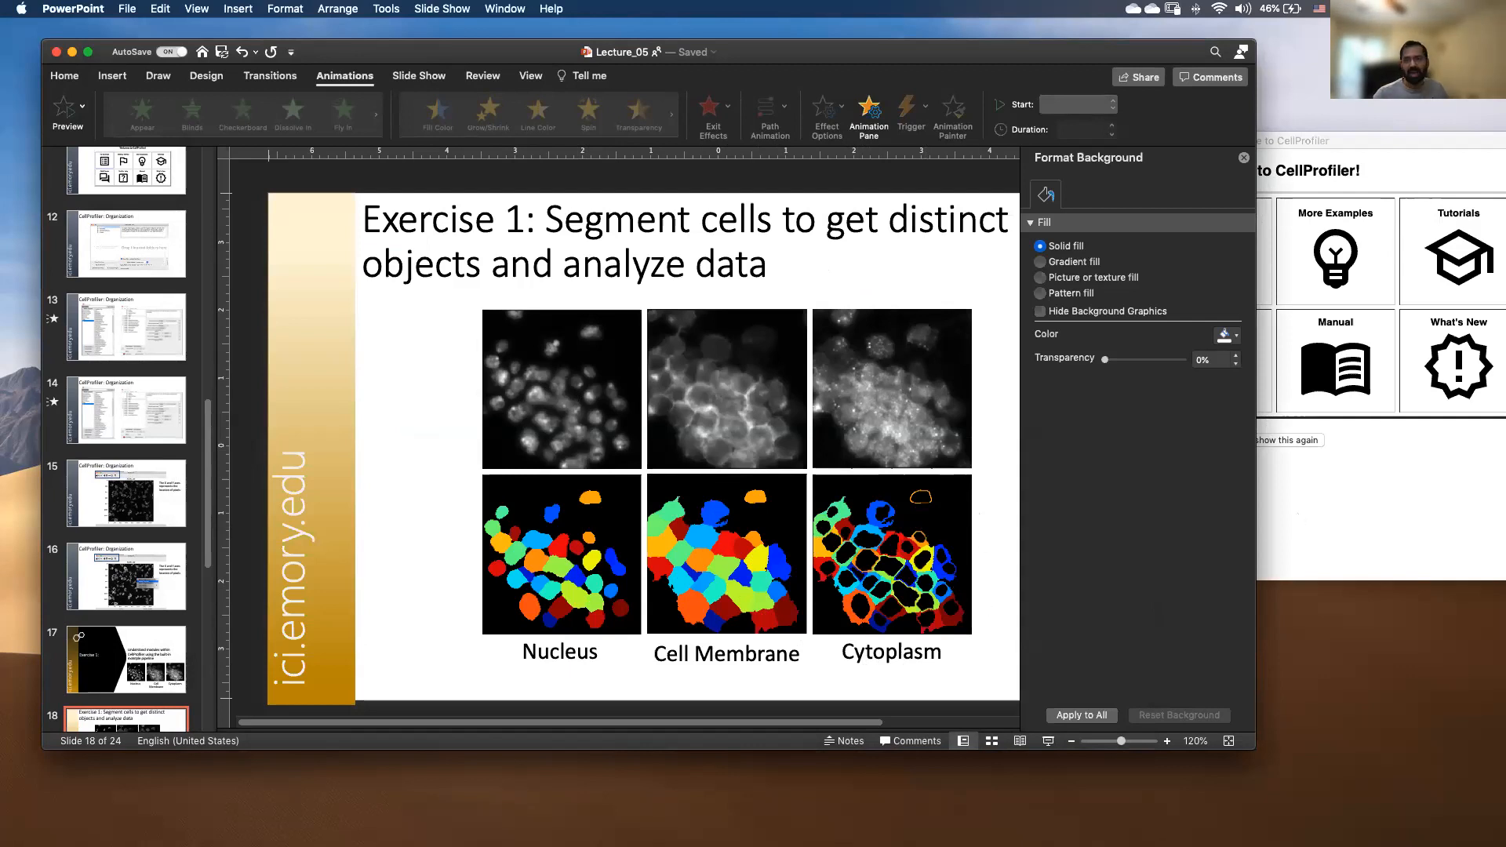
key(super+Tab)
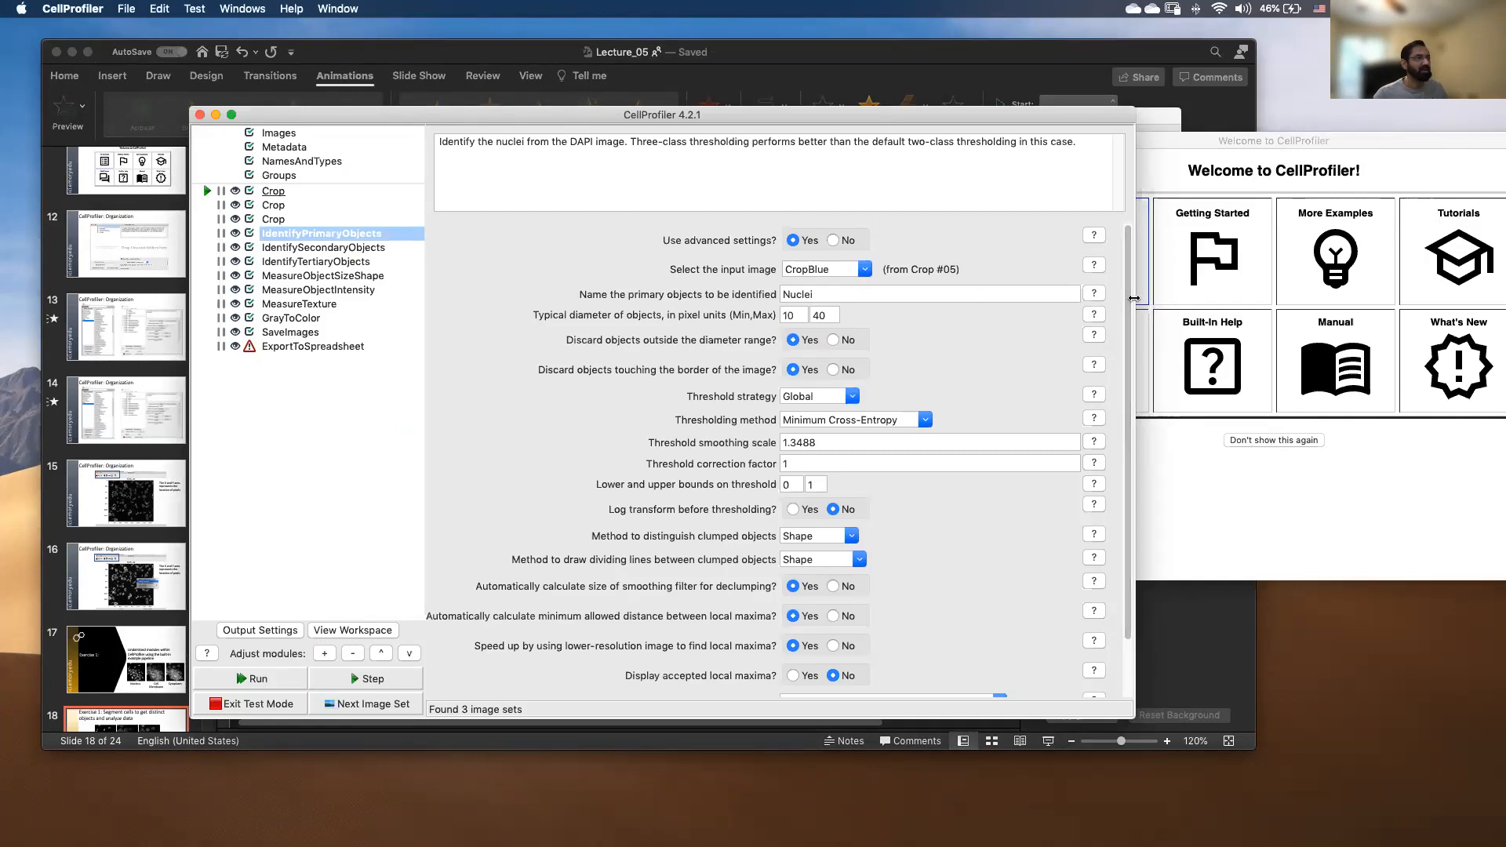
Check the first Crop module's output image and select CropBlue as the input image for IdentifyPrimaryObjects.
click(1121, 298)
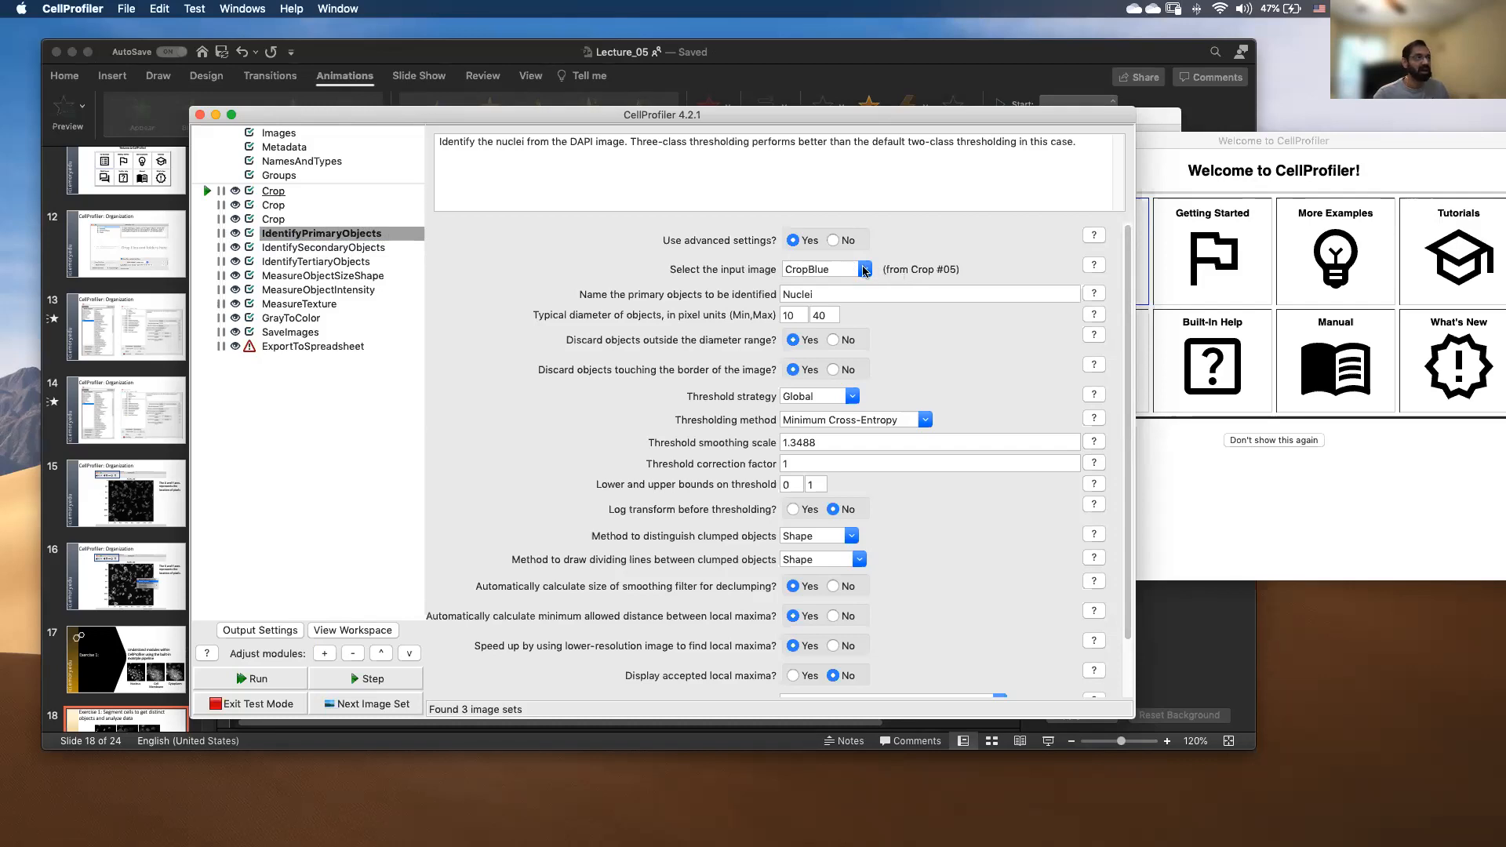
click(287, 196)
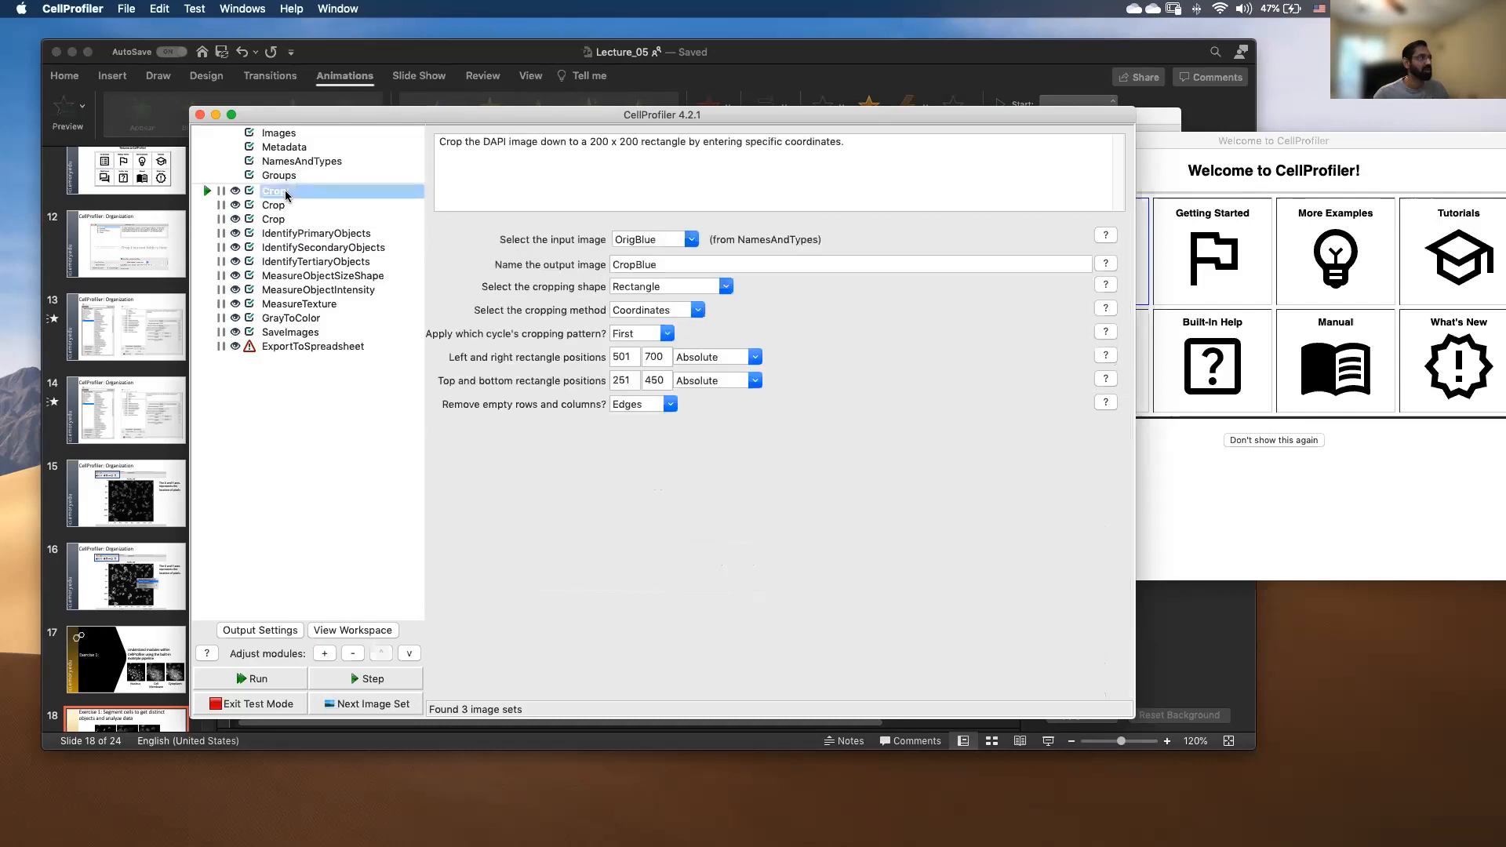
click(322, 233)
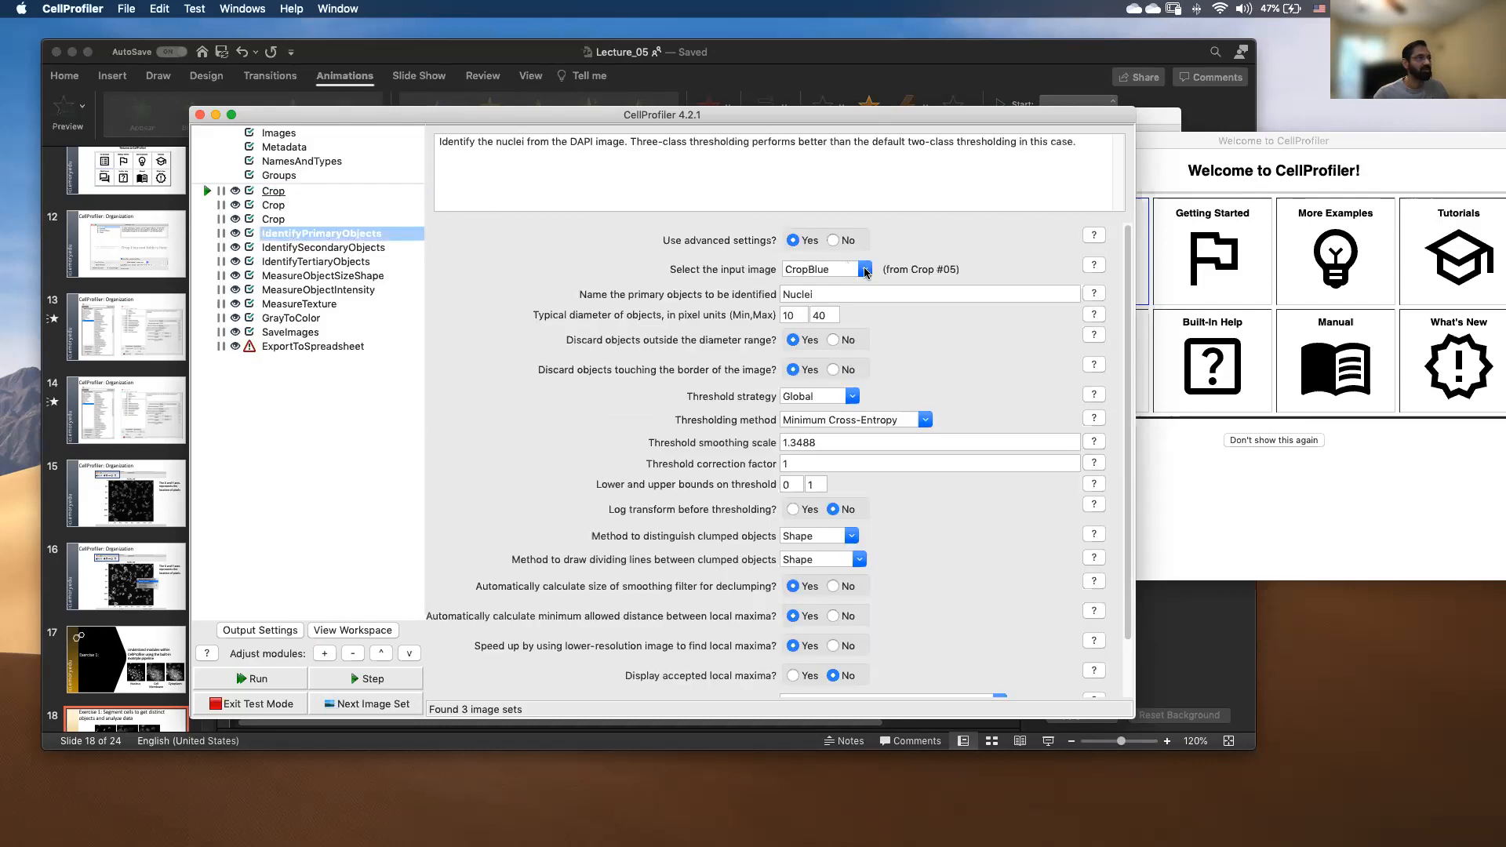
click(862, 269)
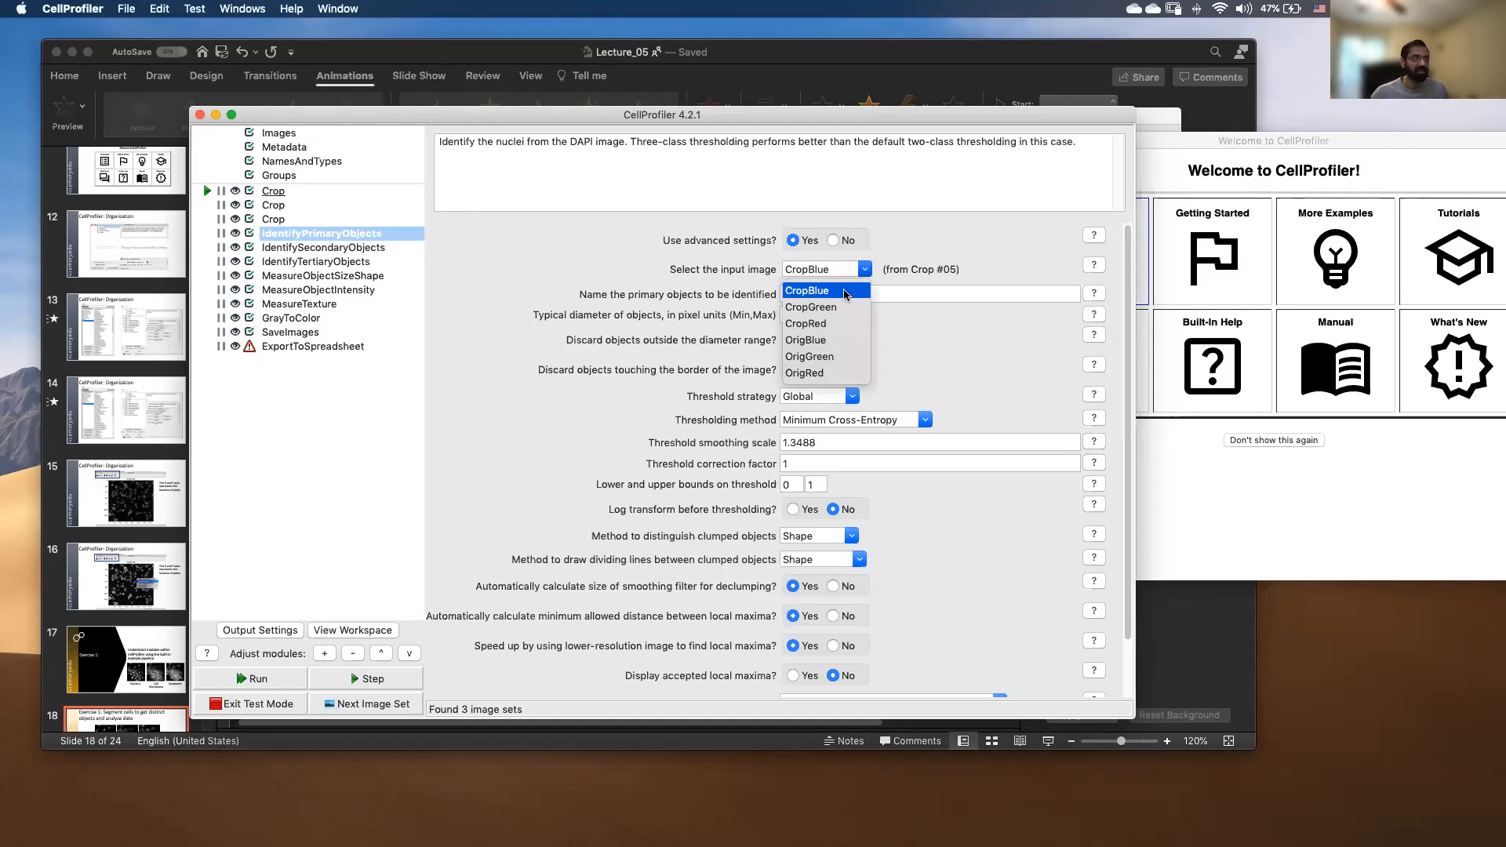
click(845, 294)
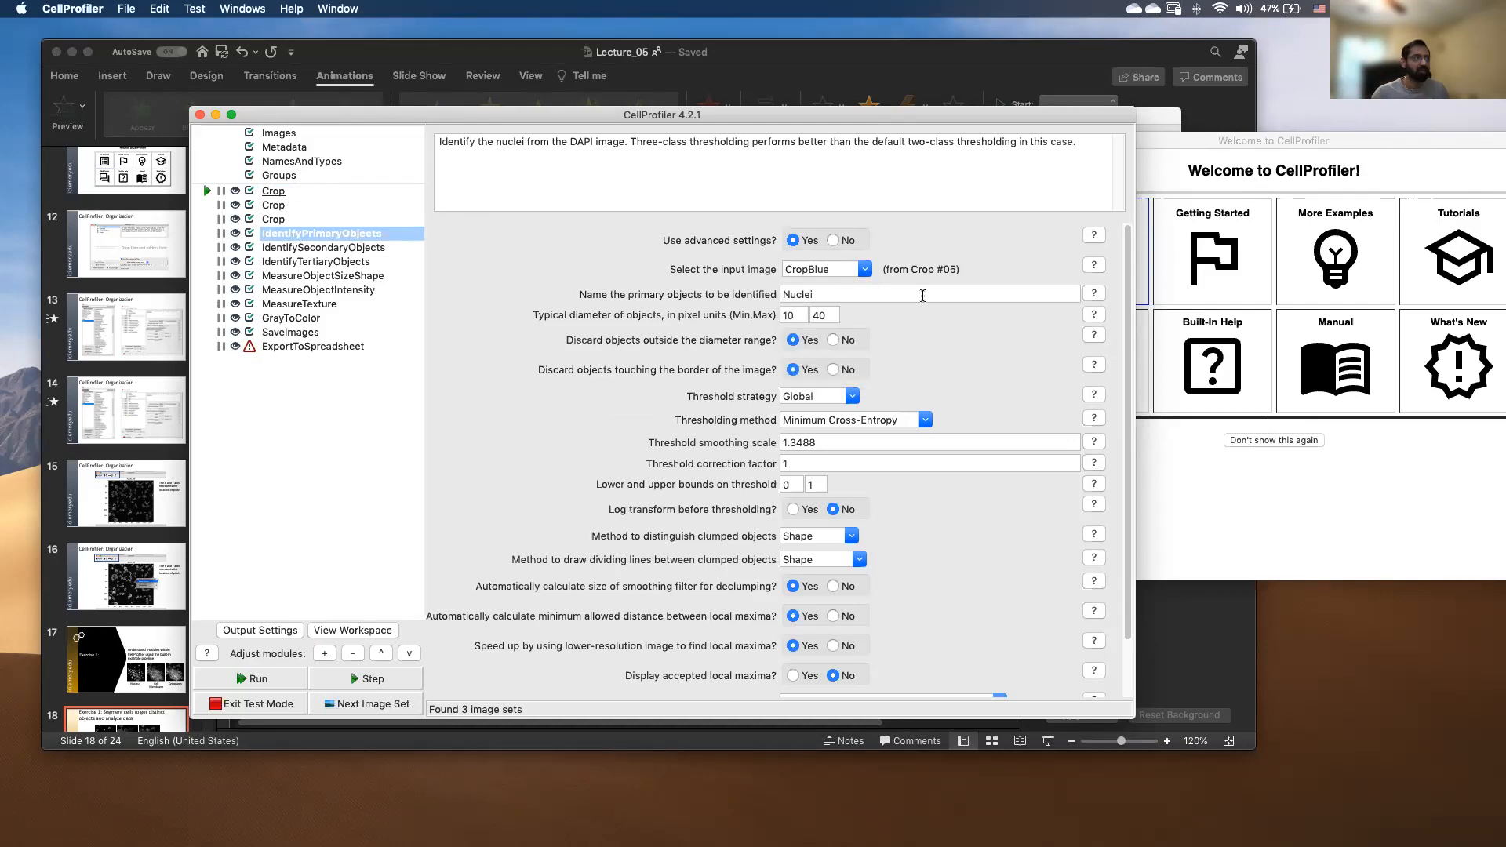
Examine the nuclei in Fiji's DAPI_2.tif image alongside the object name and typical diameter settings of IdentifyPrimaryObjects.
click(848, 295)
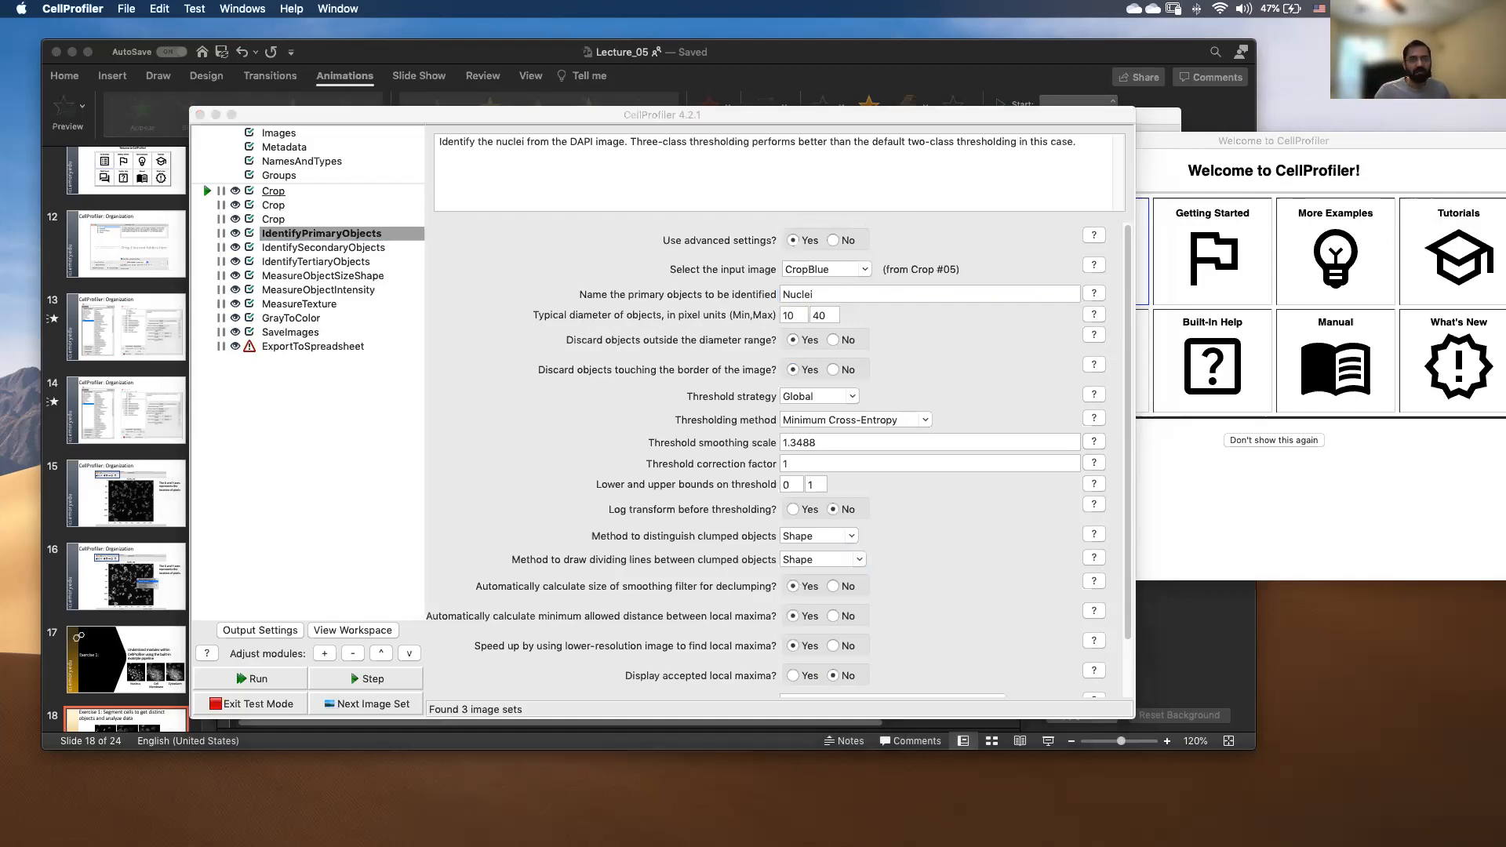
drag(1505, 320, 1155, 157)
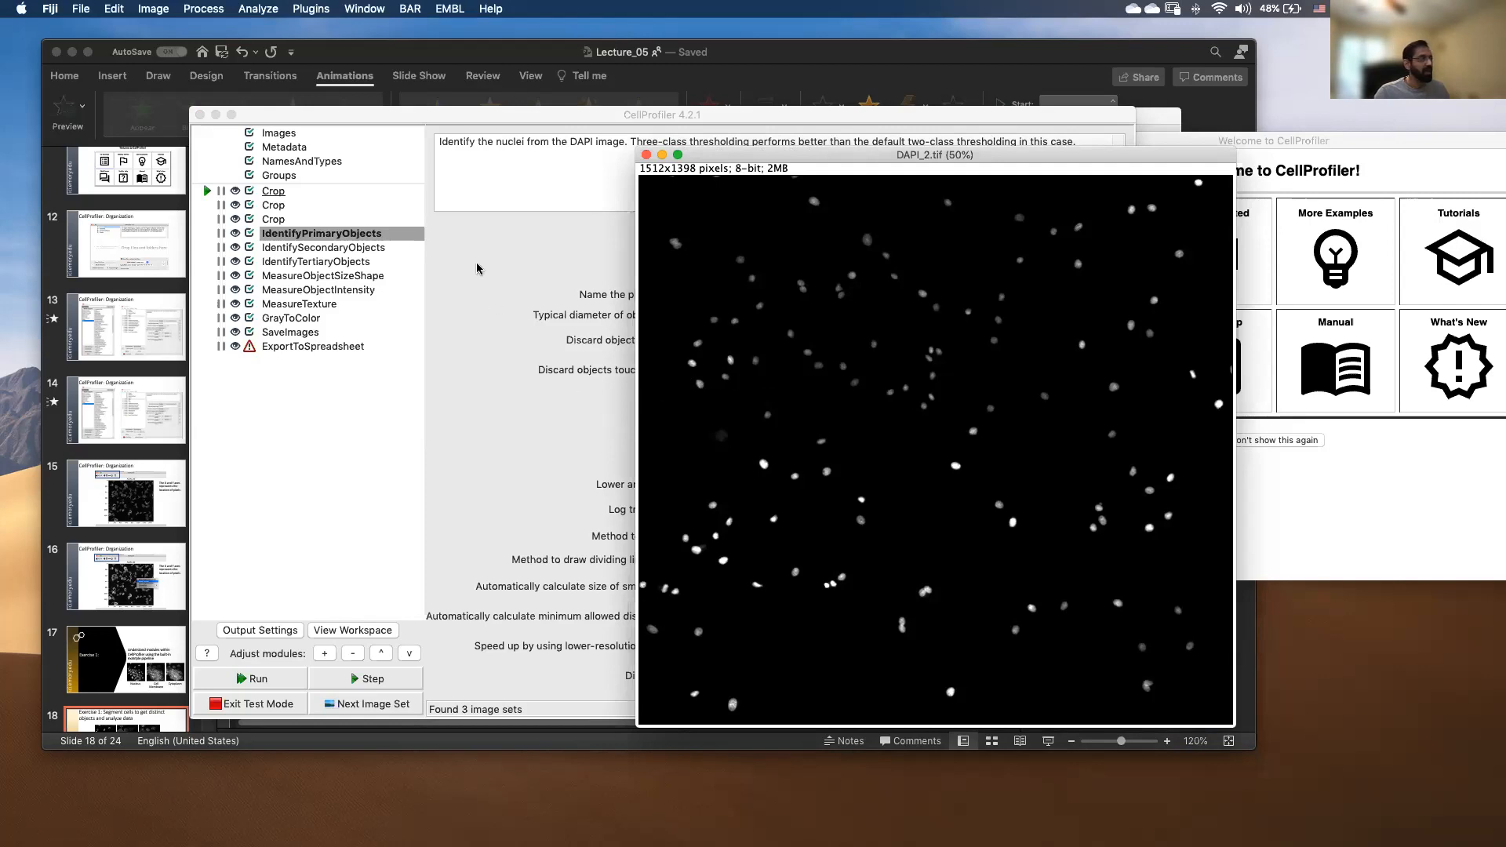
click(539, 318)
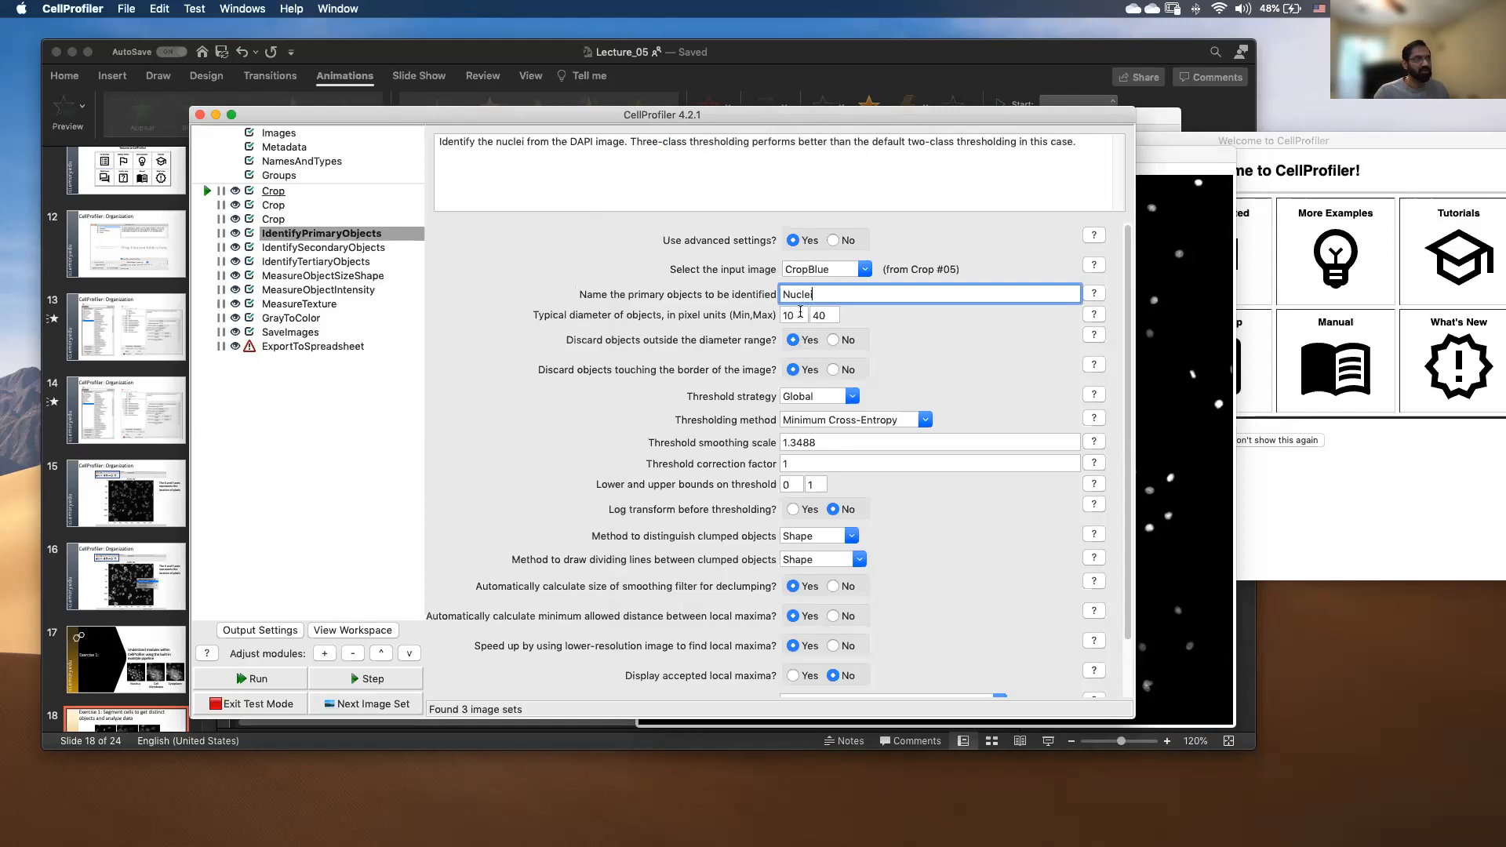
click(1183, 369)
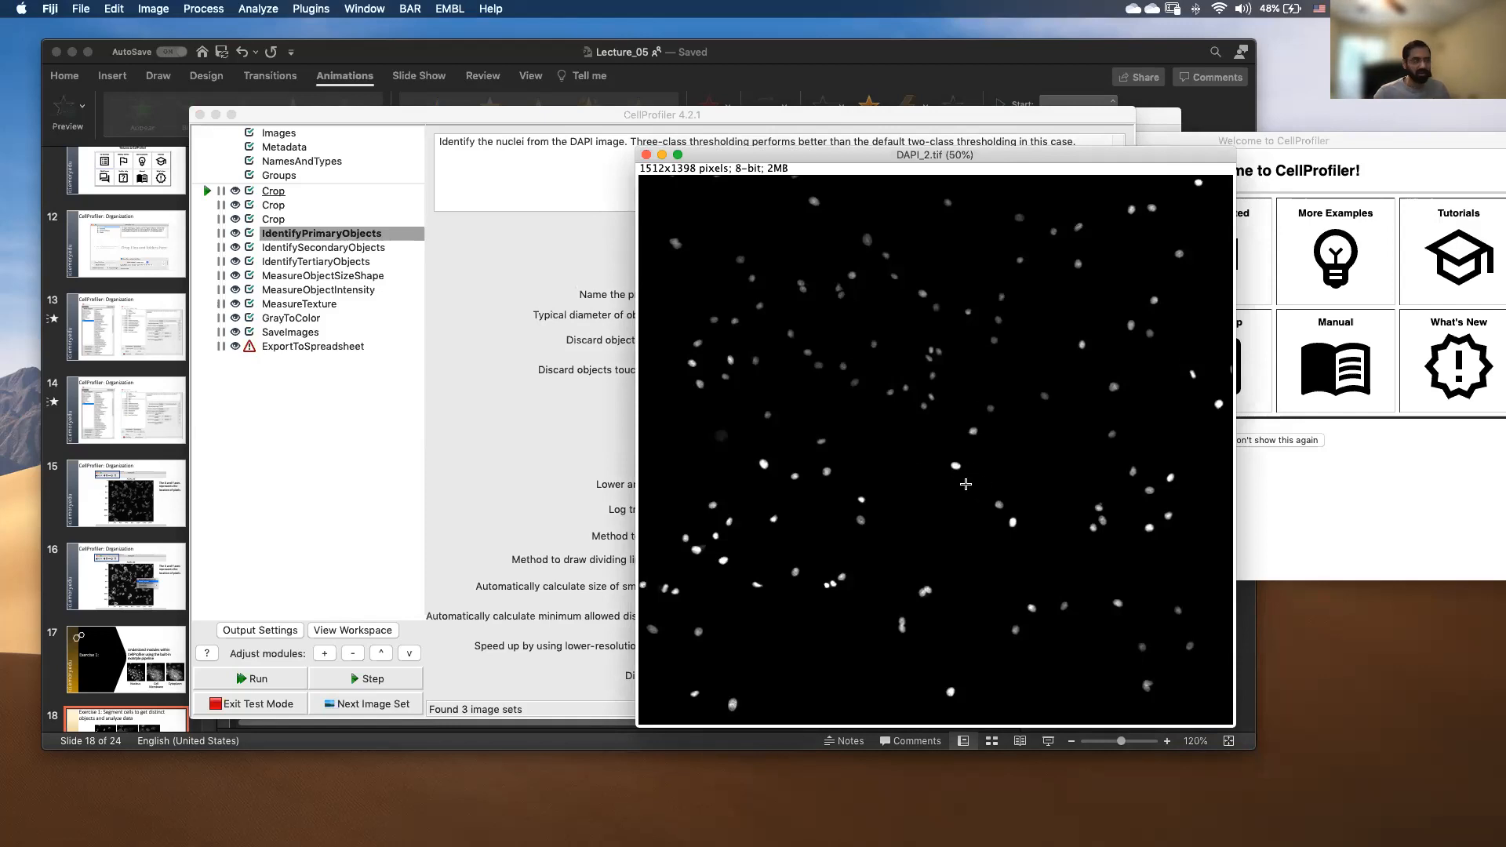
click(577, 382)
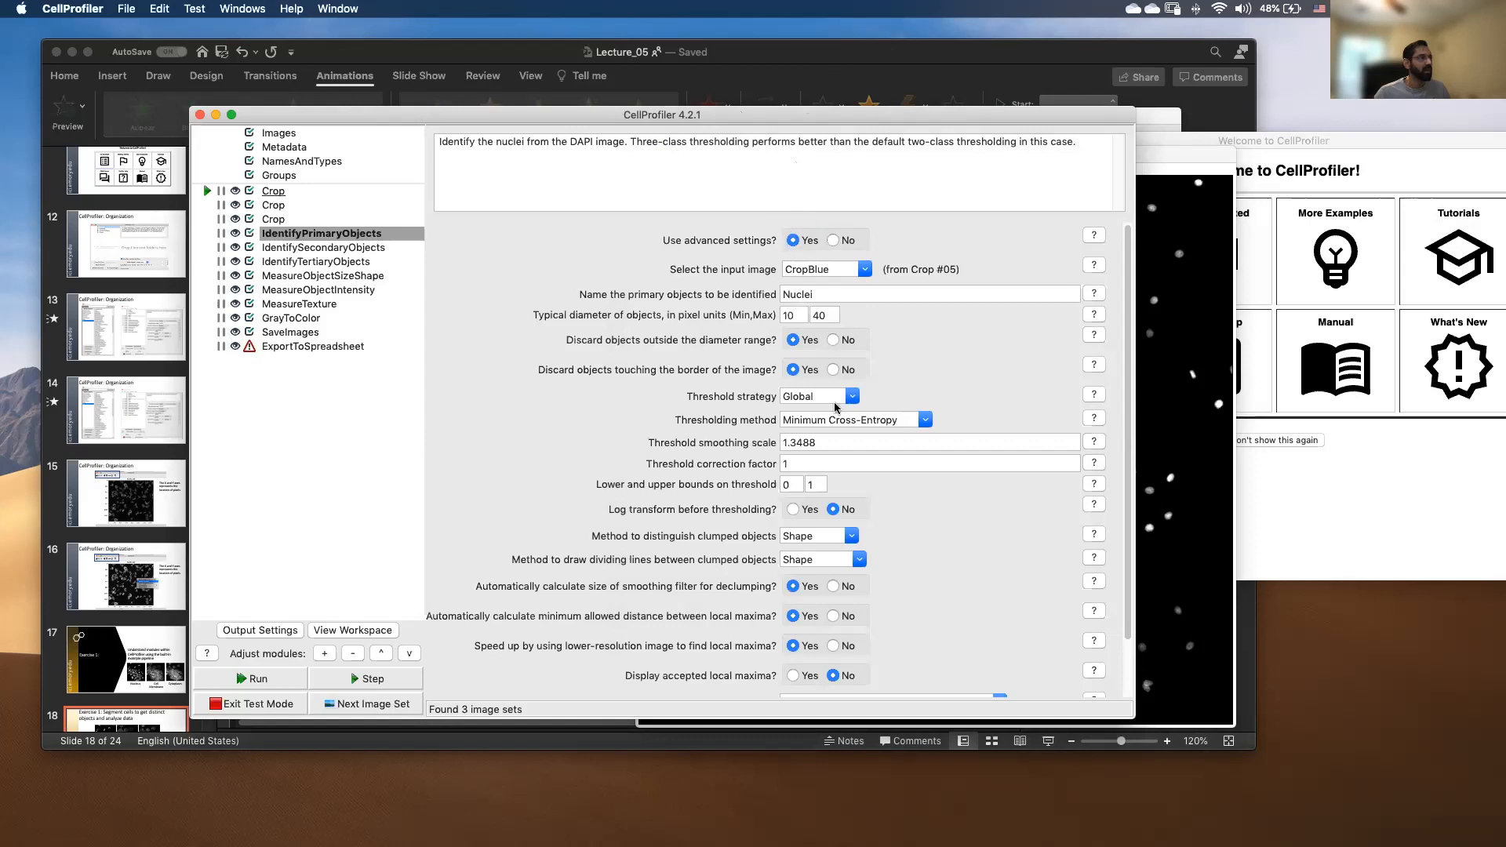
Mark the typical diameter setting with an arrow and the out-of-range discard setting with a line, and bring DAPI_2.tif forward.
mouse_move(500, 311)
mouse_down()
mouse_move(563, 312)
mouse_move(542, 322)
mouse_up()
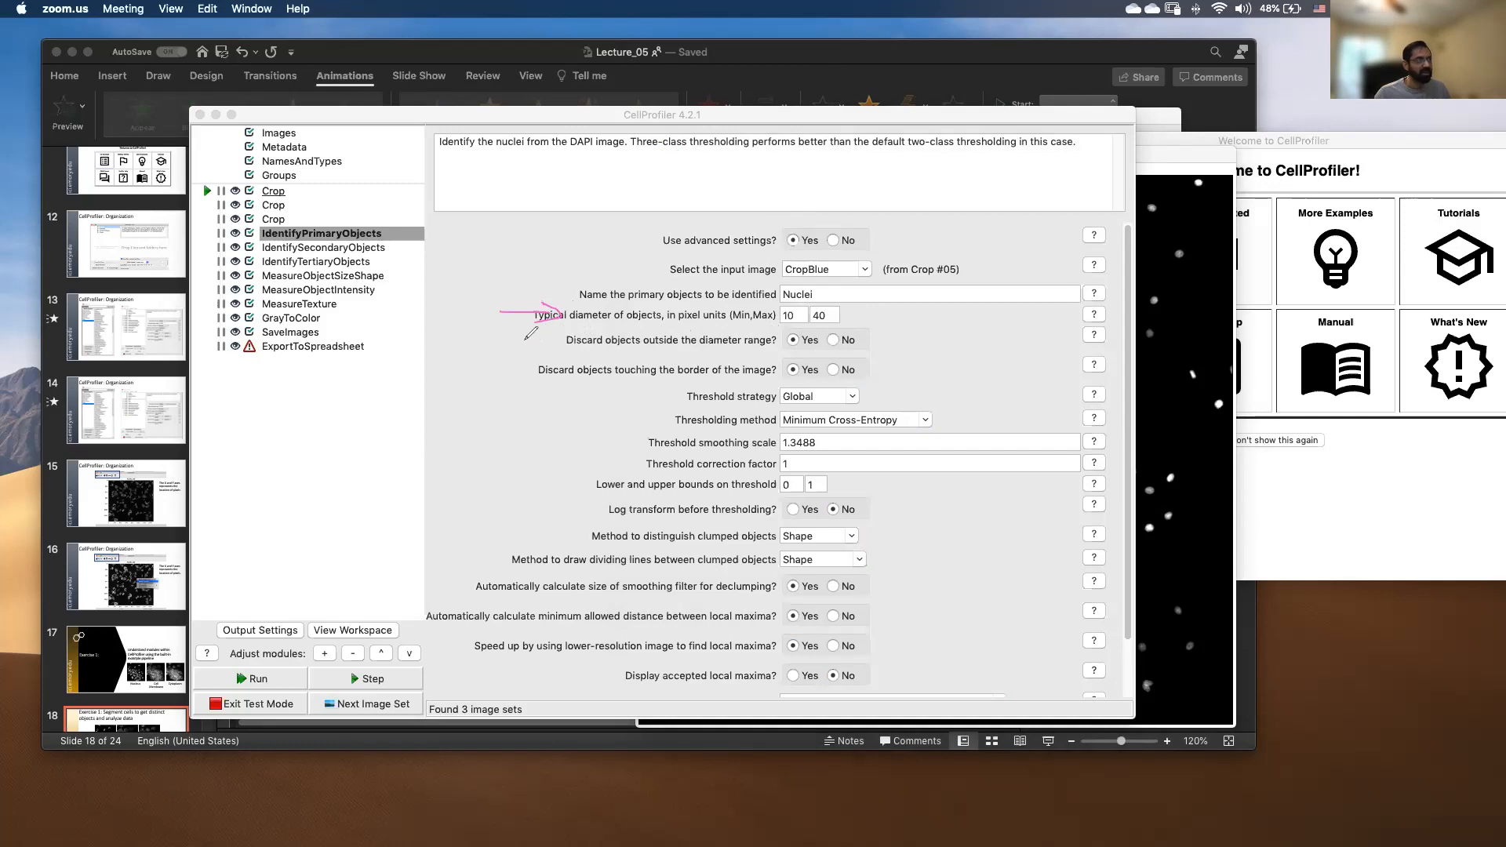
drag(533, 339, 558, 339)
click(1137, 275)
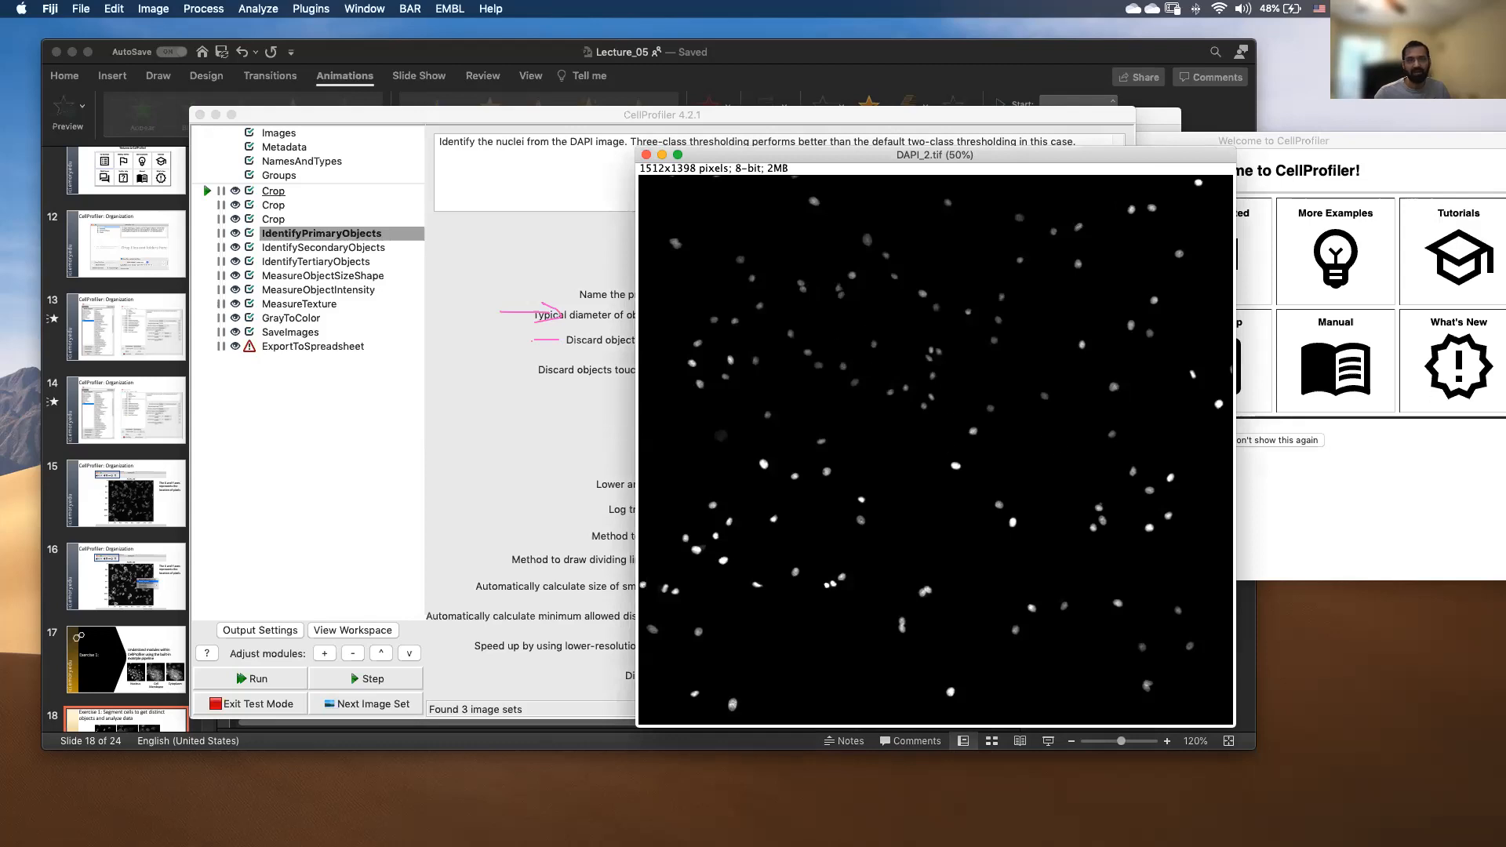
Show ACTIN_1.tif in front of the DAPI image and outline cells touching its borders.
drag(849, 248, 819, 194)
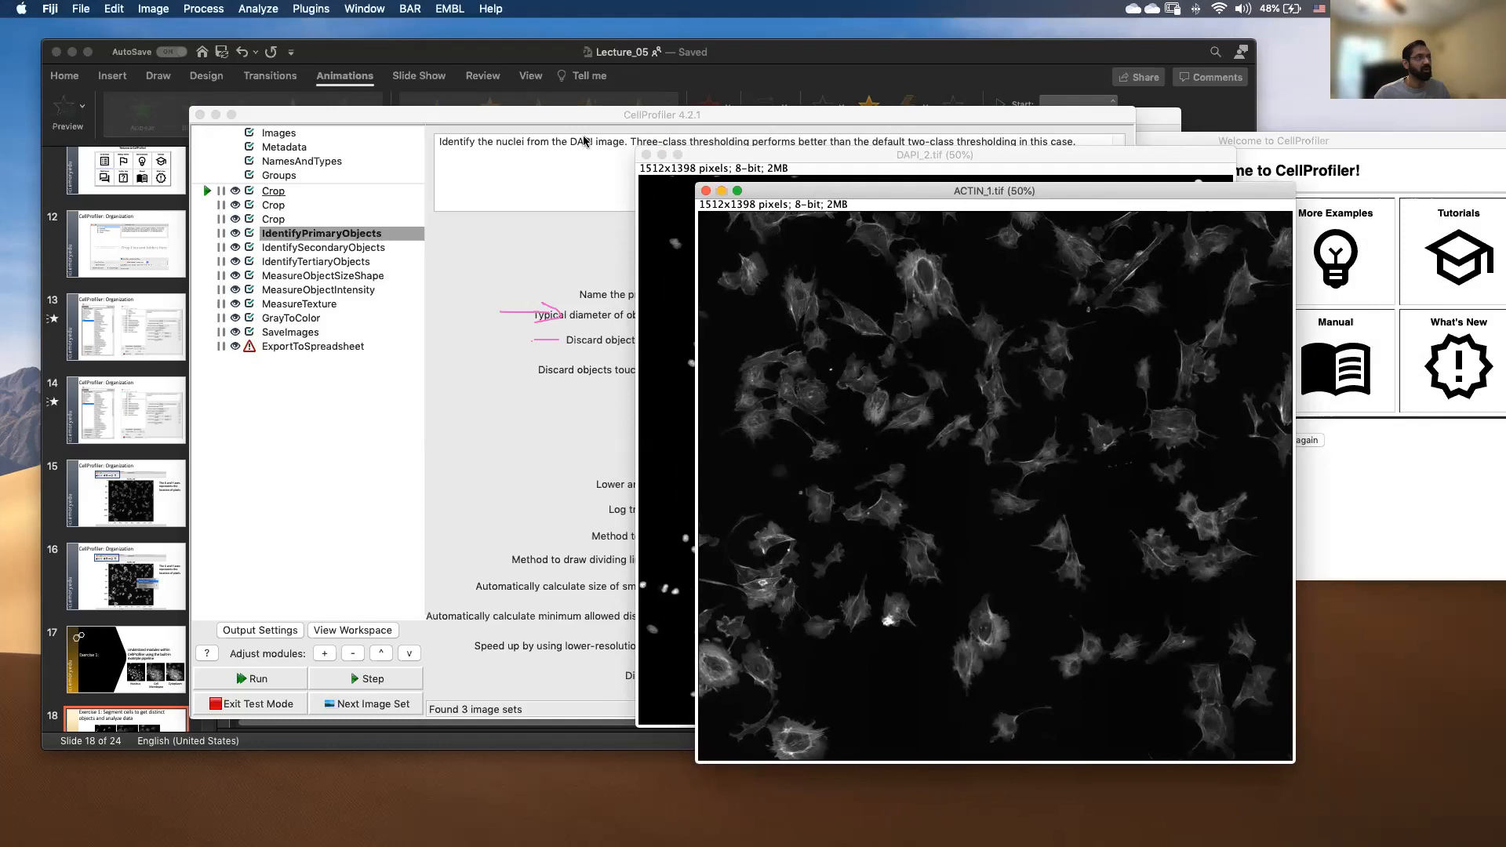
click(563, 136)
mouse_move(730, 232)
mouse_down()
mouse_move(784, 202)
mouse_move(804, 231)
mouse_move(693, 235)
mouse_up()
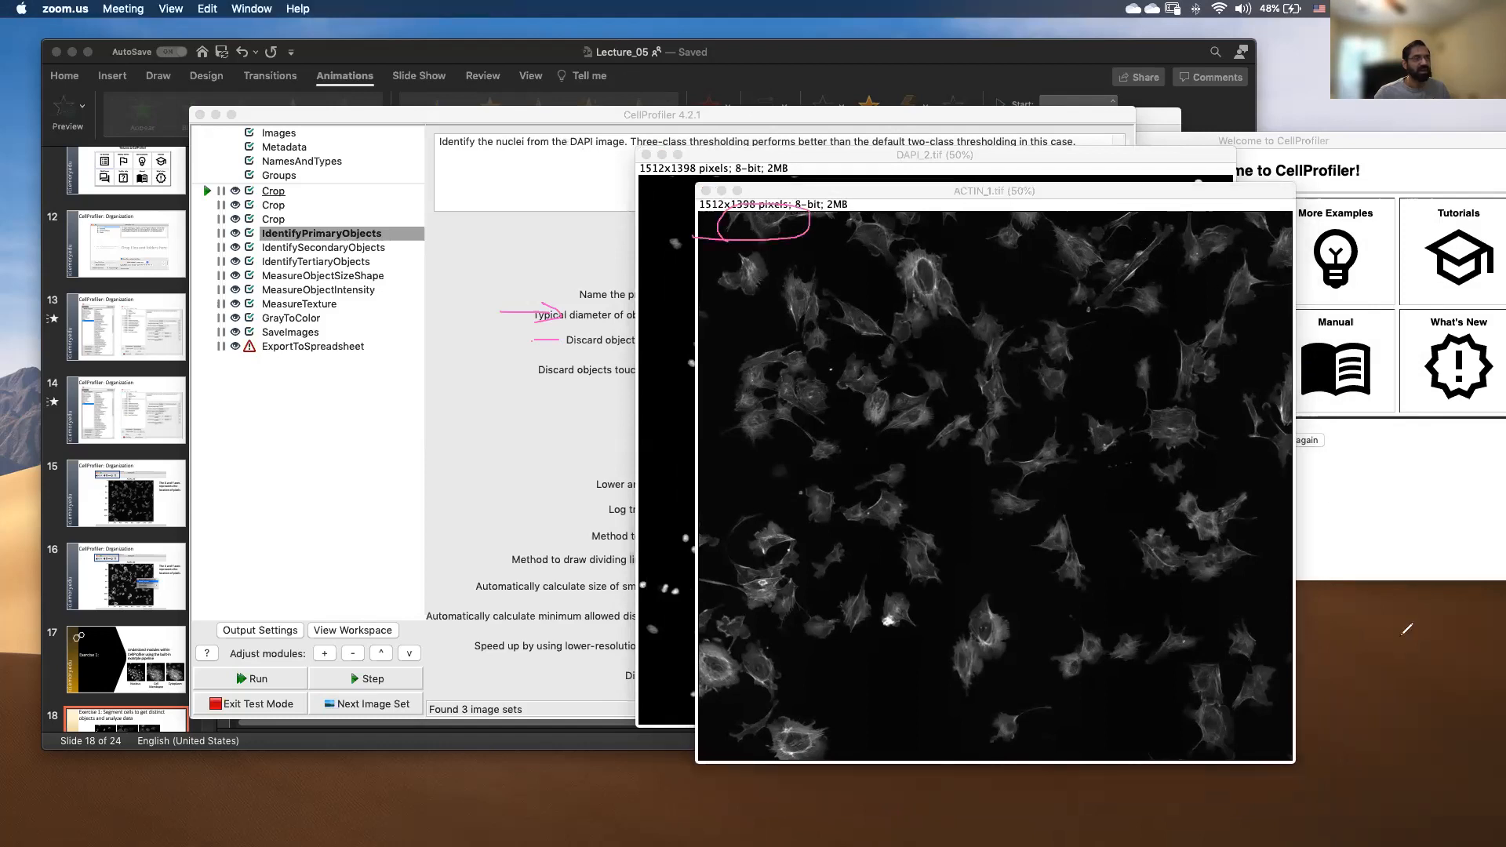
mouse_move(702, 624)
mouse_down()
mouse_move(749, 639)
mouse_move(710, 692)
mouse_move(673, 640)
mouse_move(737, 628)
mouse_up()
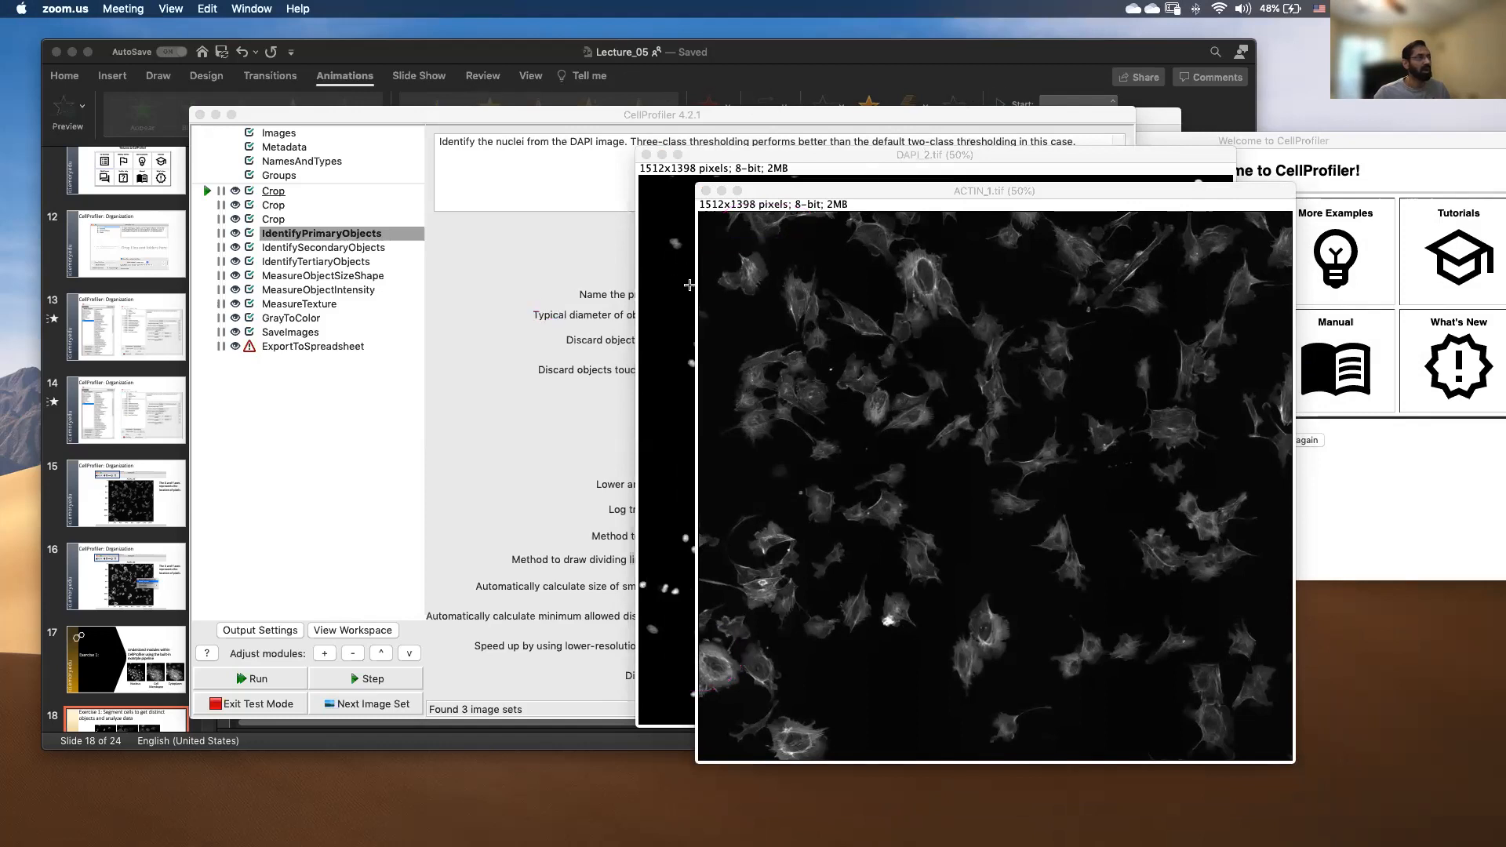
Bring DAPI_2.tif in front of ACTIN_1.tif, align it over that image and return to the IdentifyPrimaryObjects settings.
click(524, 301)
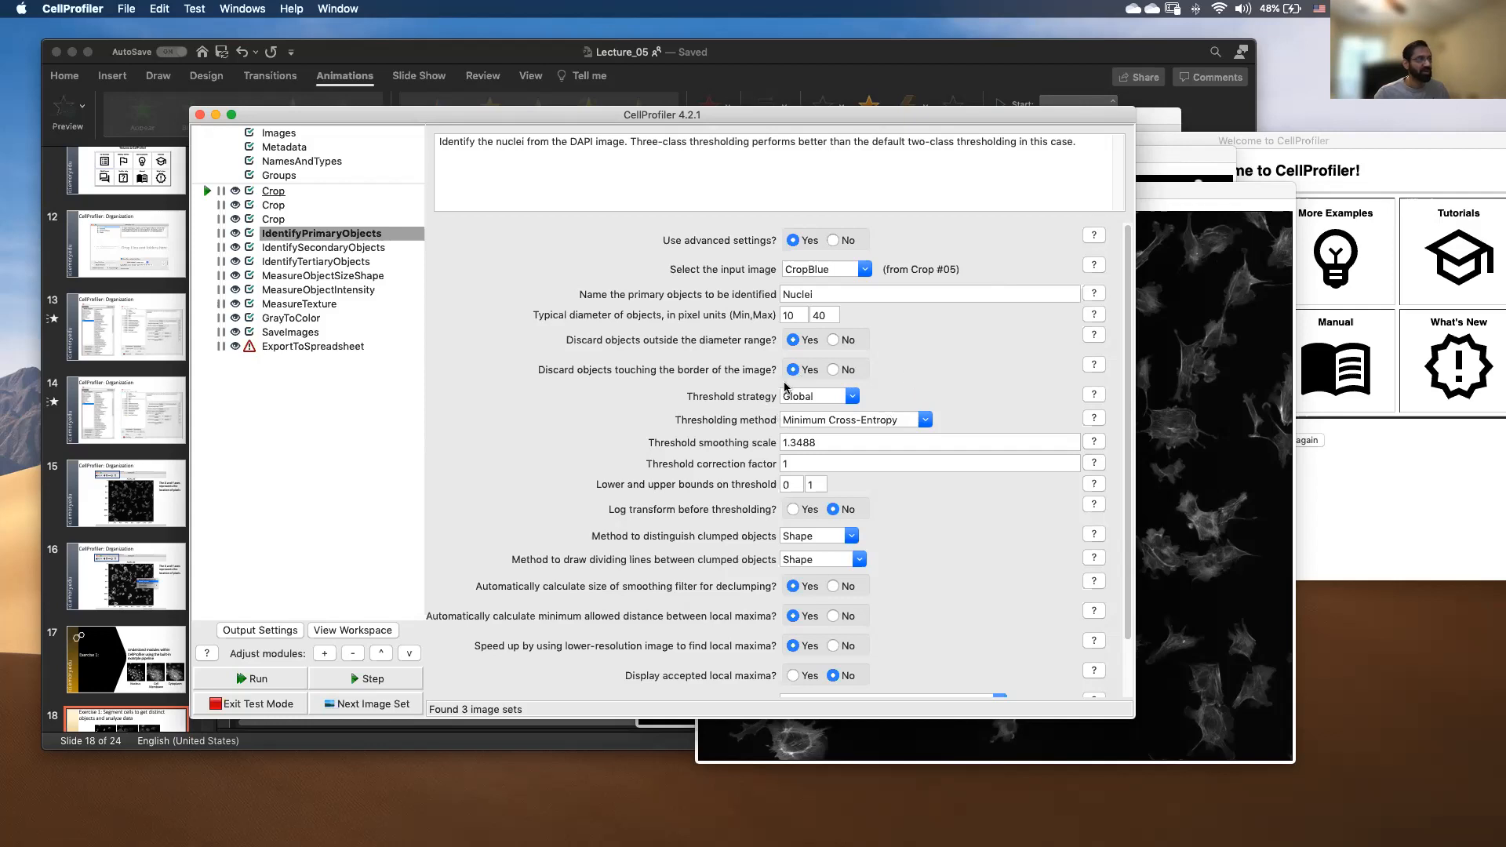
click(1150, 152)
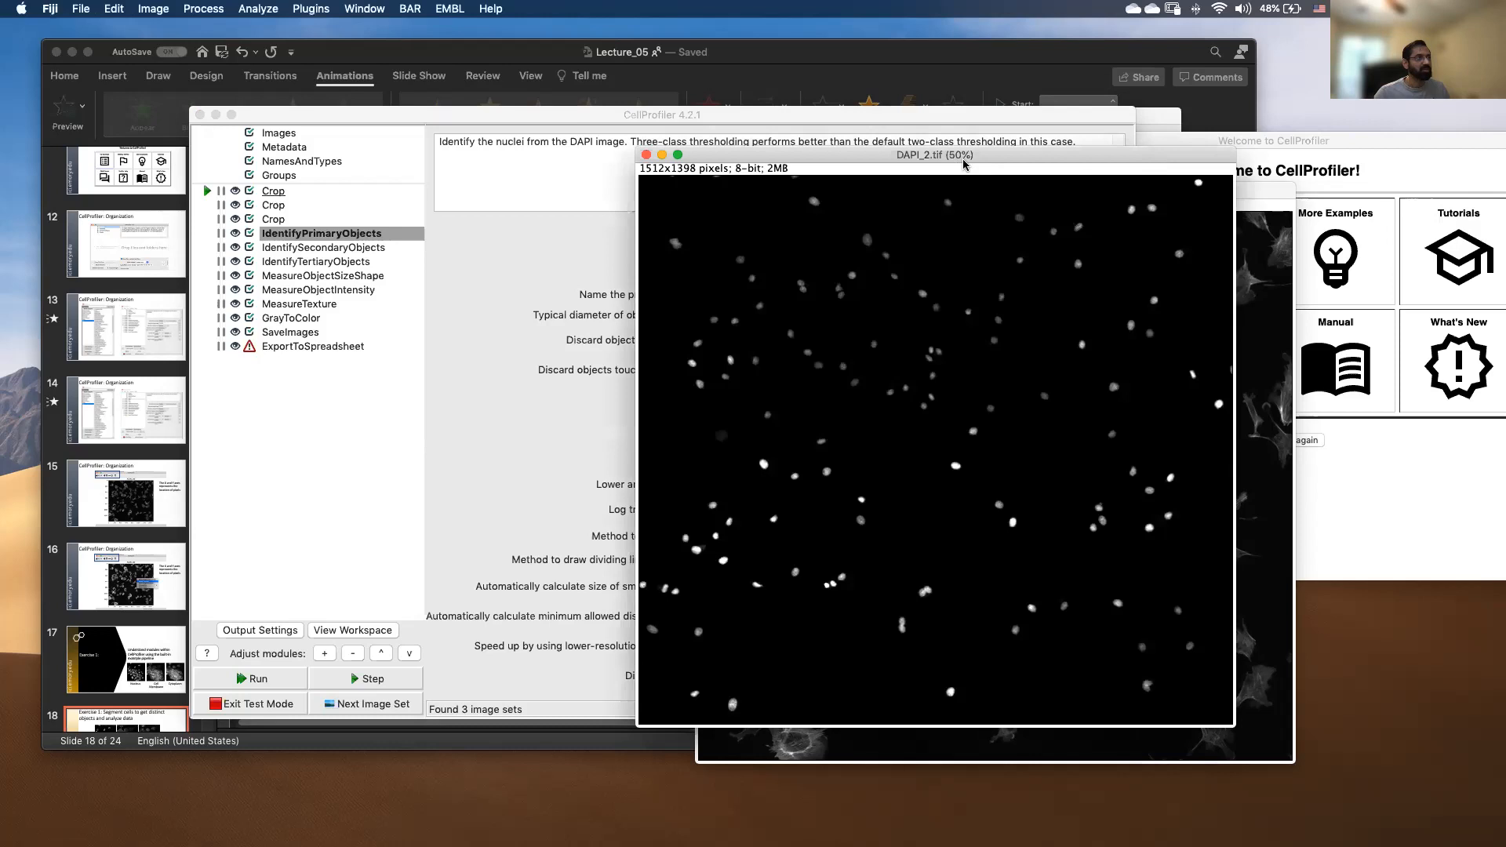
click(580, 341)
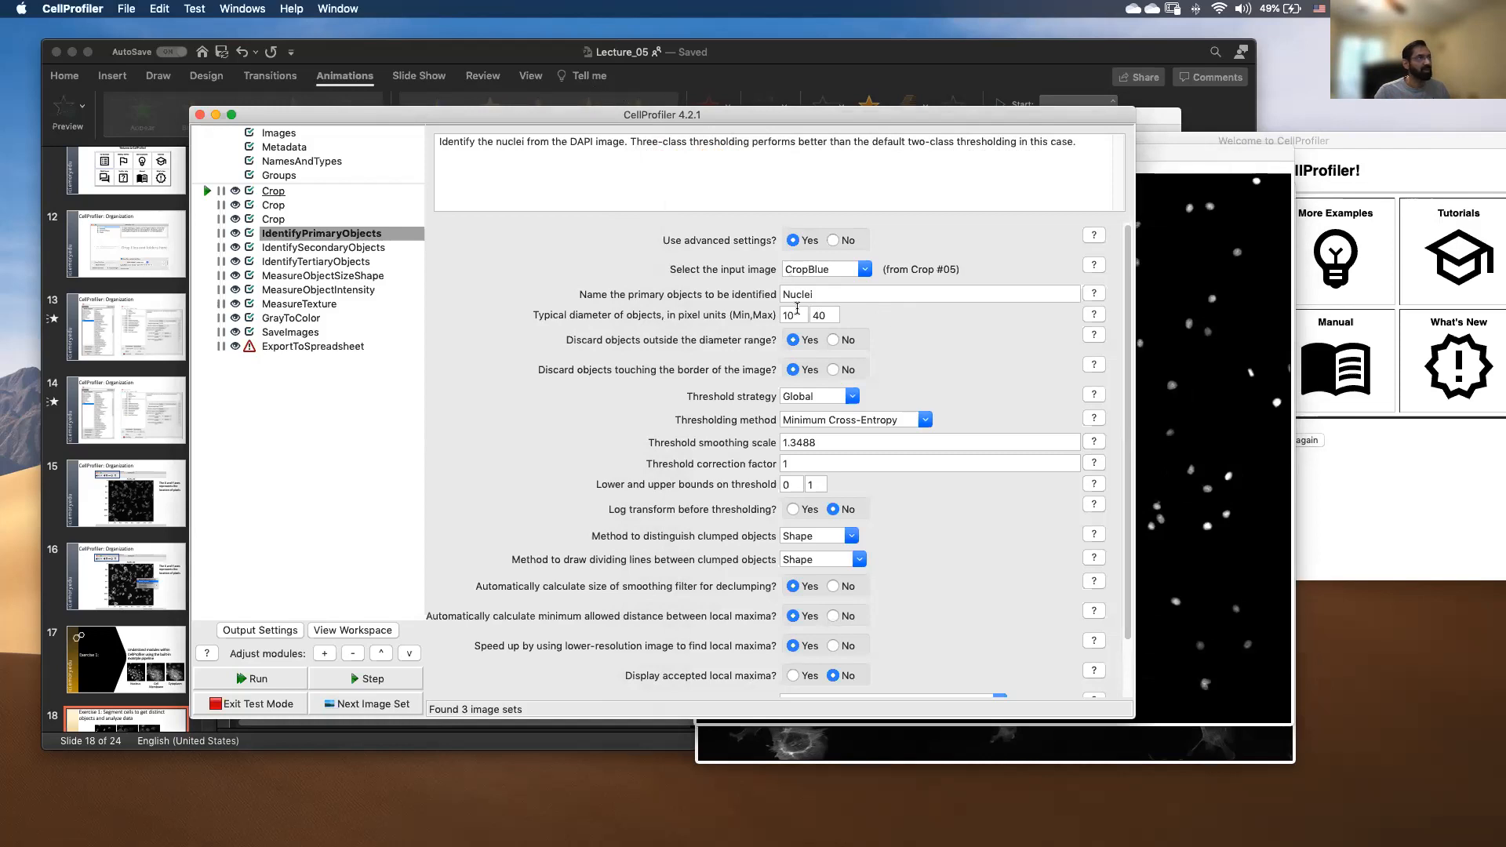
Underline the typical diameter and out-of-range discard settings, and draw an arrow pointing to the threshold strategy.
click(566, 95)
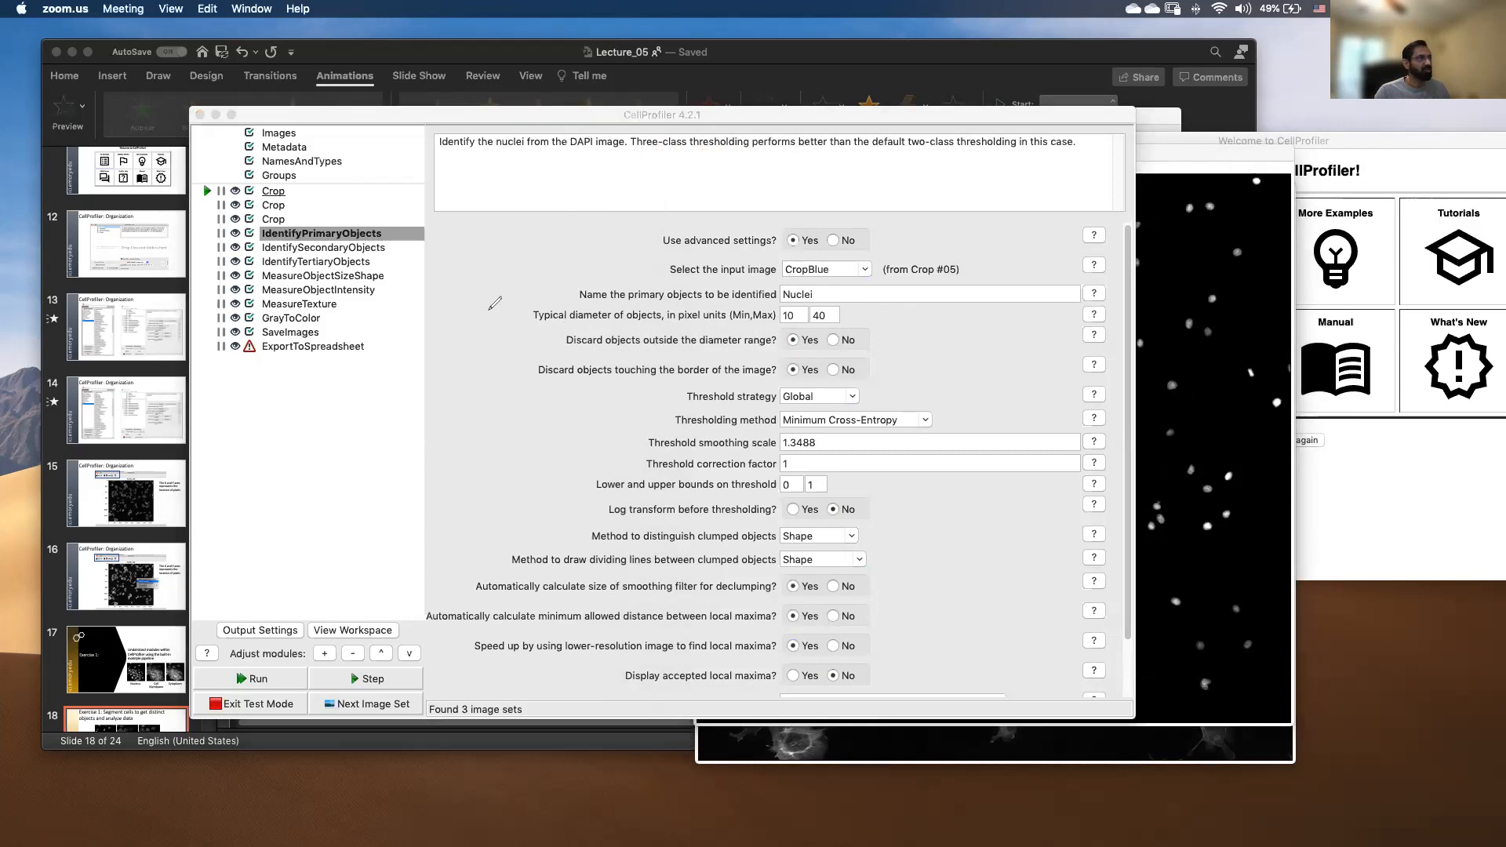
drag(503, 307, 537, 309)
drag(520, 340, 561, 340)
mouse_move(619, 400)
mouse_down()
mouse_move(701, 397)
mouse_move(677, 407)
mouse_up()
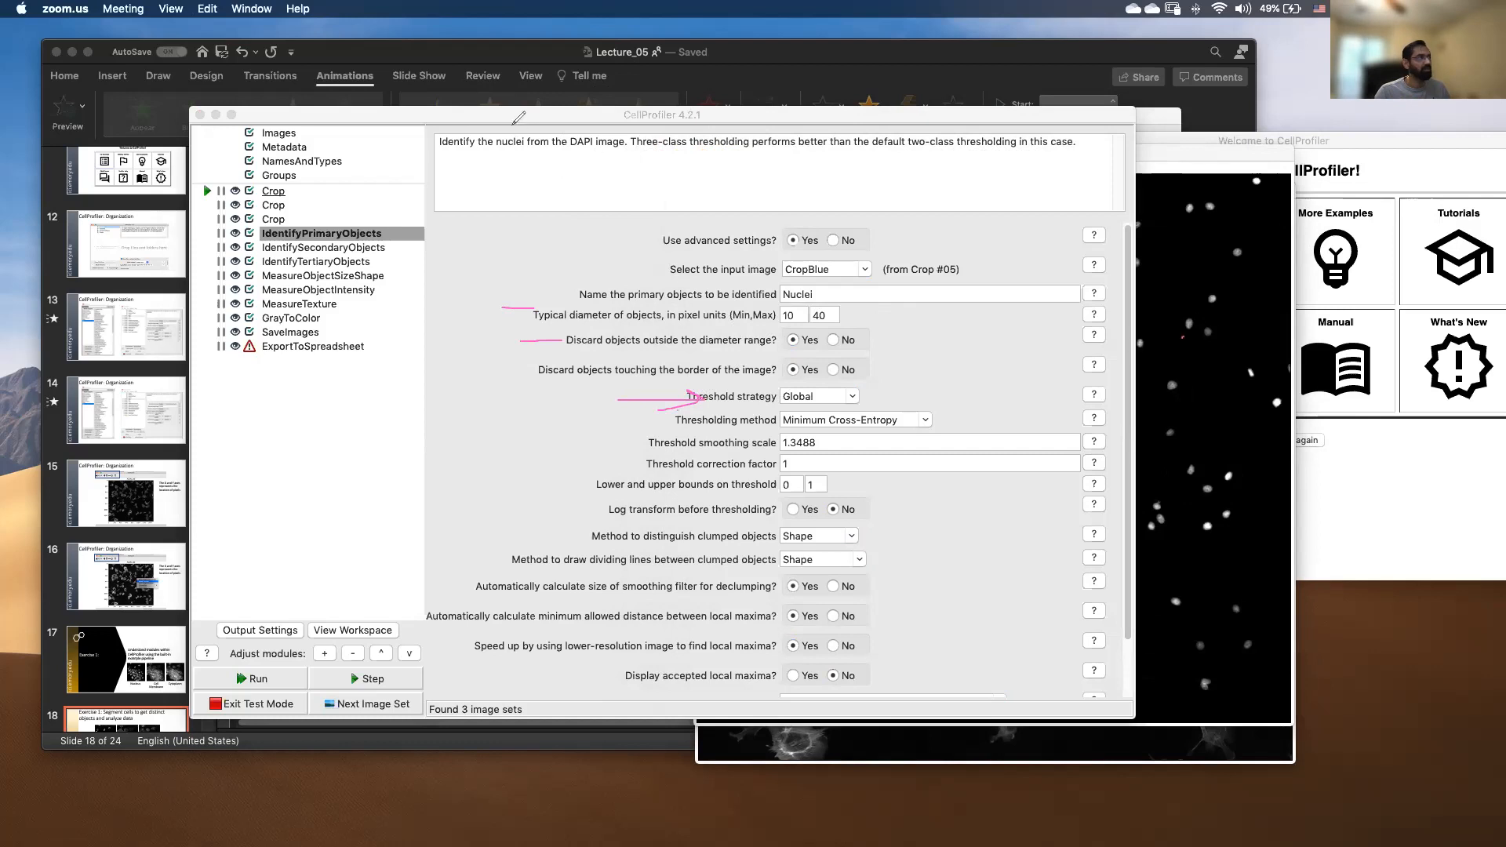
Open Fiji's Threshold tool for DAPI_2.tif, place it beside the image and set the upper threshold to 207.
click(1216, 295)
key(super+shift+t)
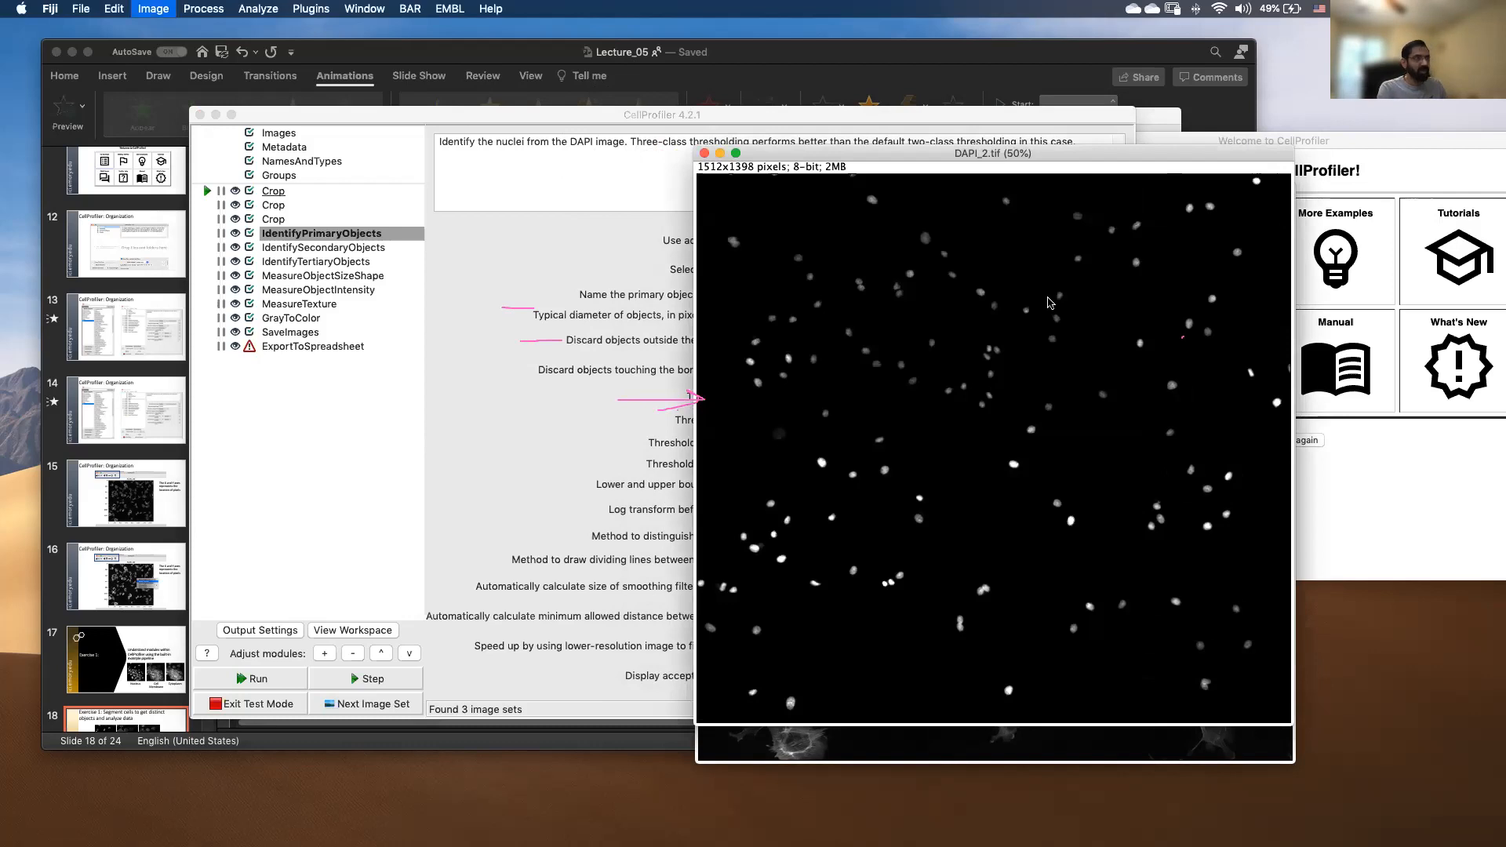
drag(720, 300, 529, 261)
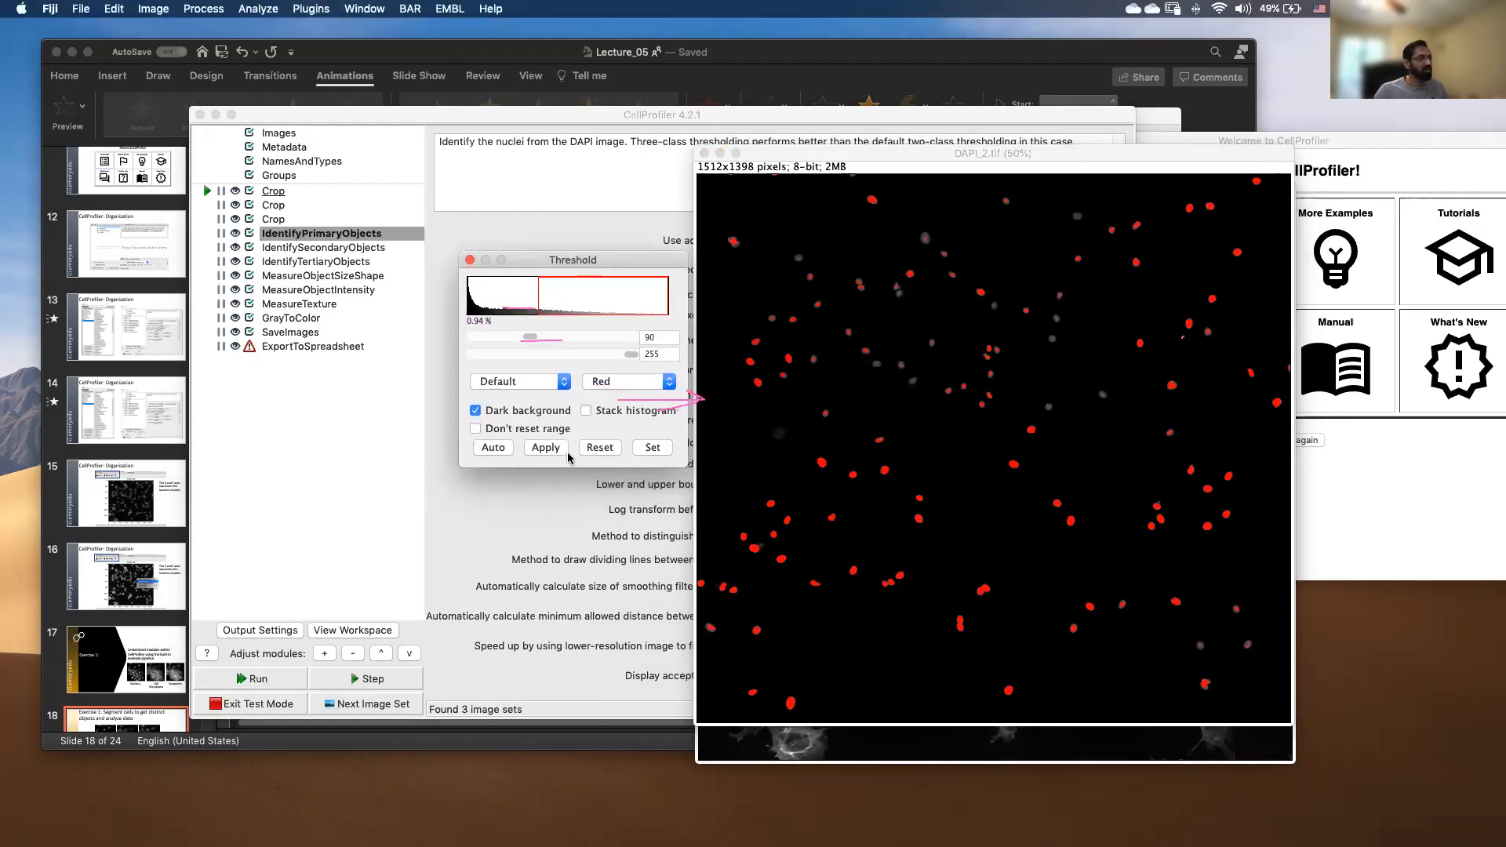
drag(631, 355, 602, 357)
Set the thresholding method for DAPI_2.tif to MaxEntropy.
click(565, 384)
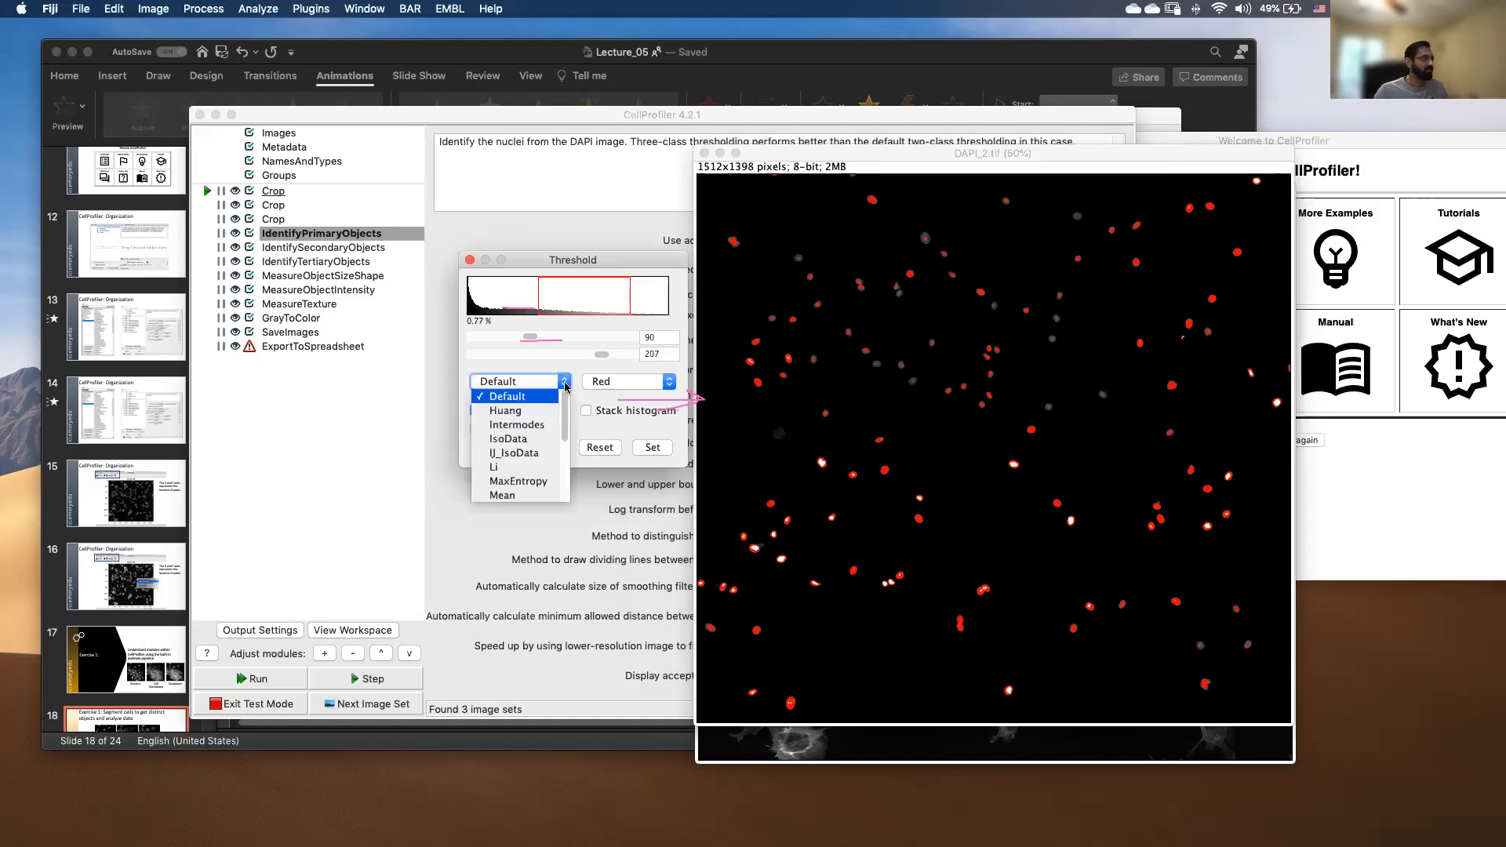
scroll(528, 459, down, 1)
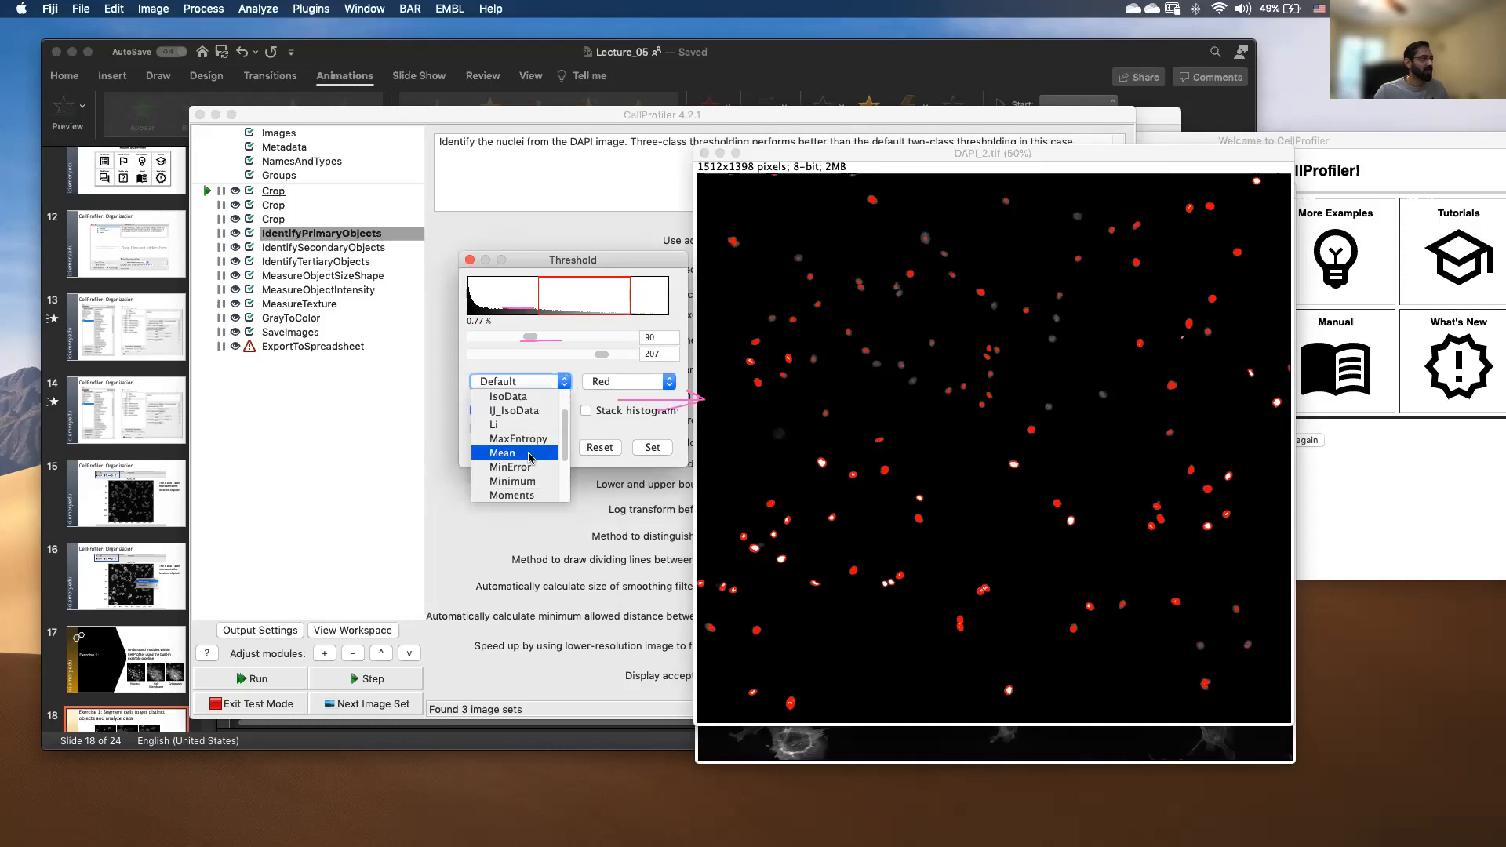
click(526, 439)
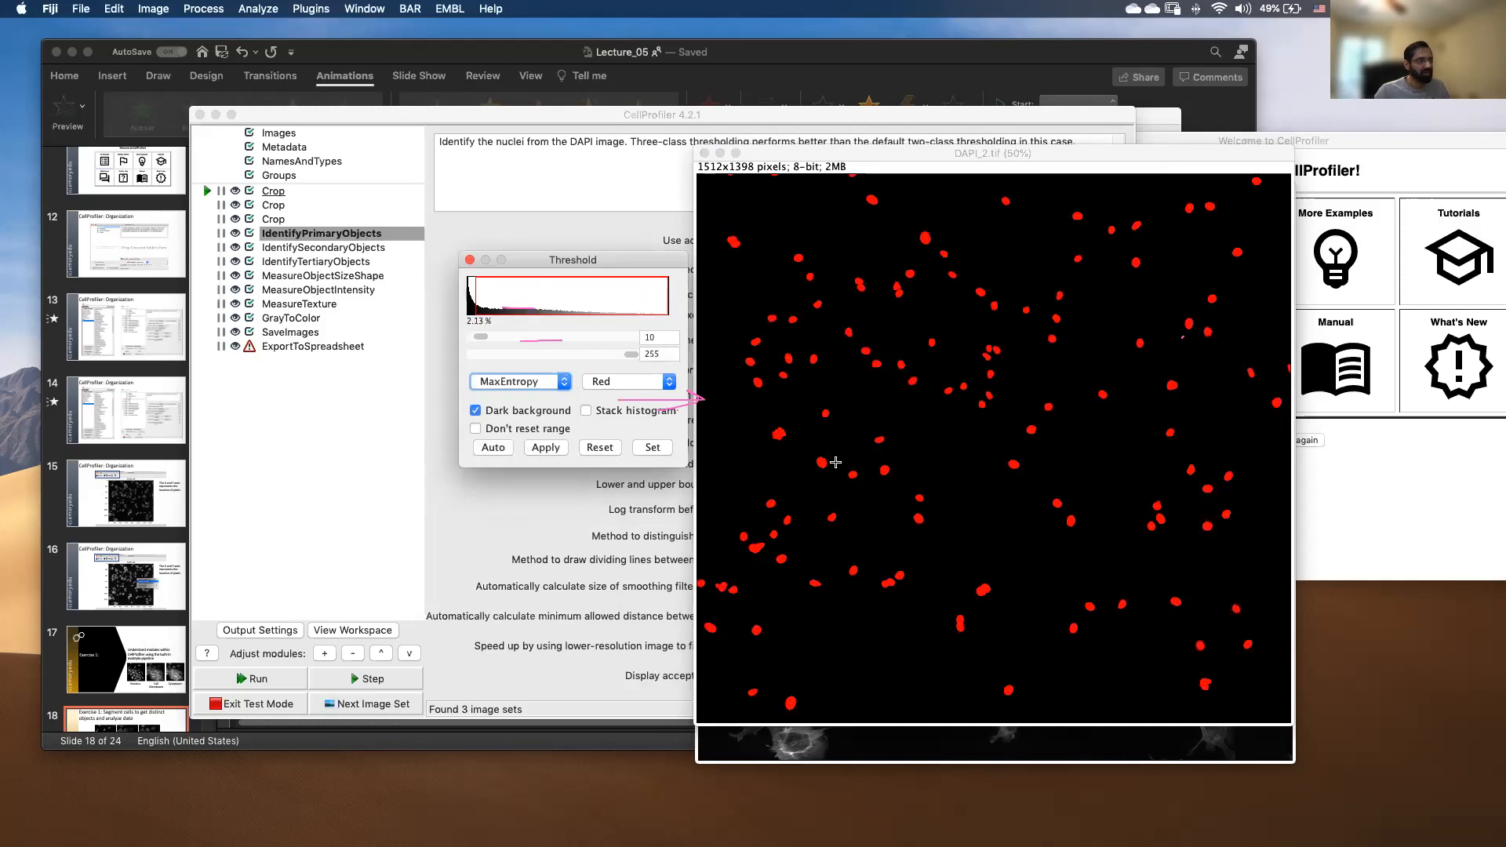
Move the thresholded DAPI_2.tif image aside to uncover the IdentifyPrimaryObjects threshold settings.
click(875, 218)
drag(771, 153, 864, 214)
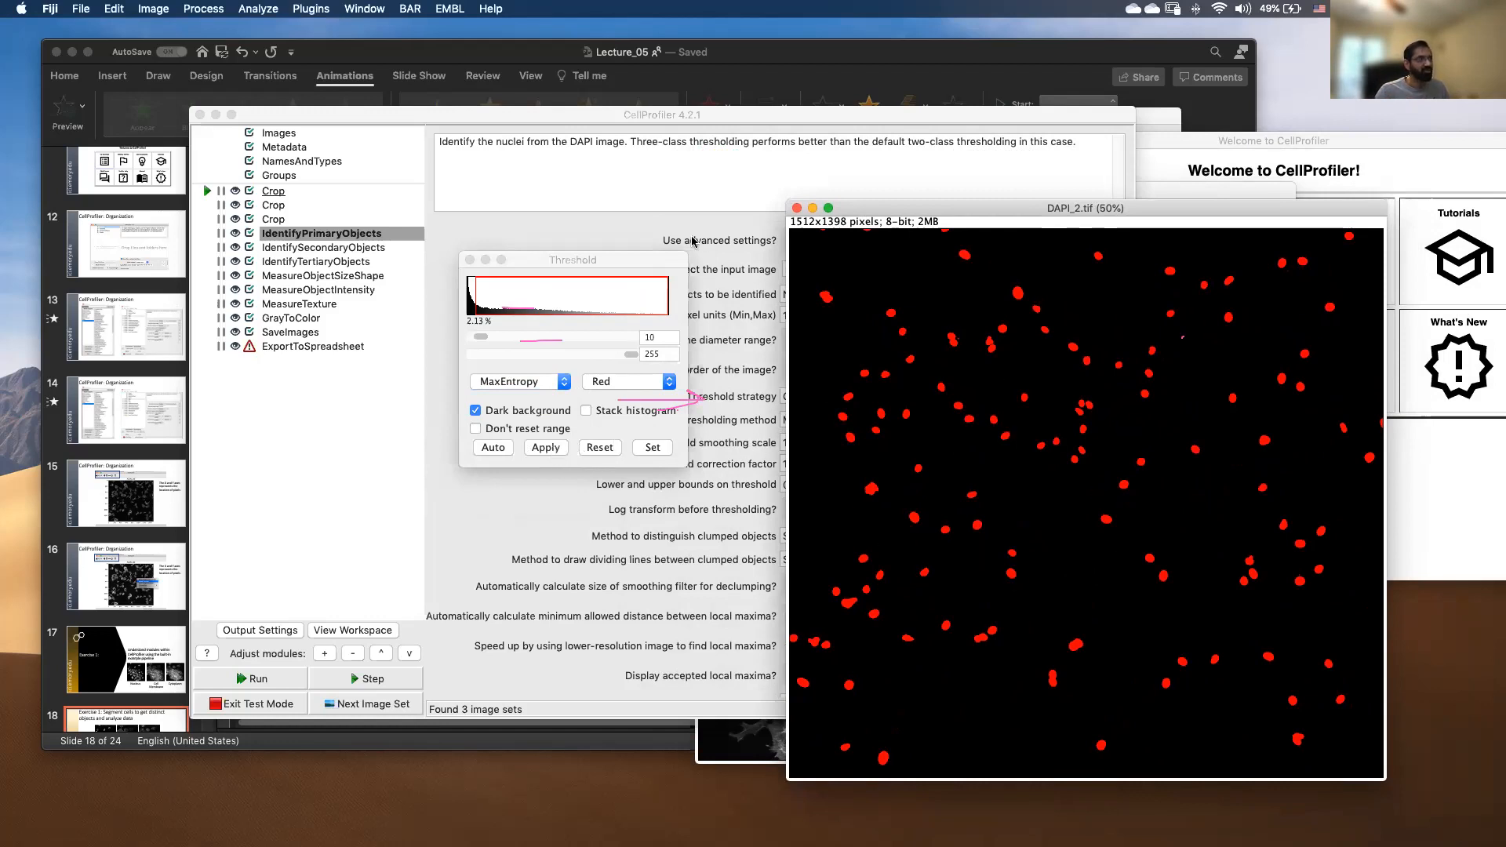
drag(908, 208, 1033, 292)
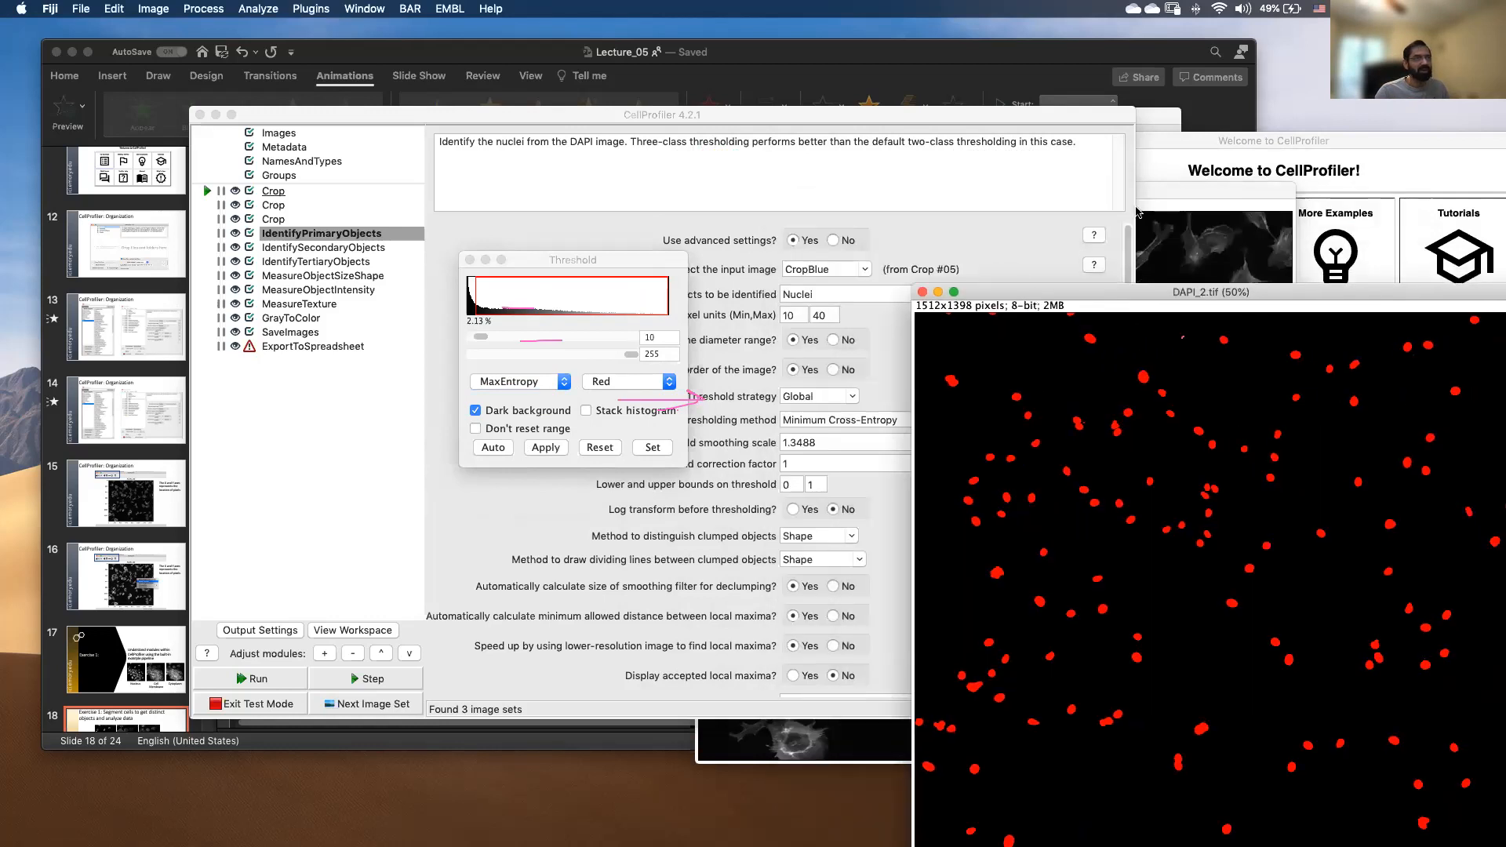
Bring ACTIN_1.tif to the front beside the Threshold tool and start thresholding it with MaxEntropy.
drag(1150, 188, 1118, 180)
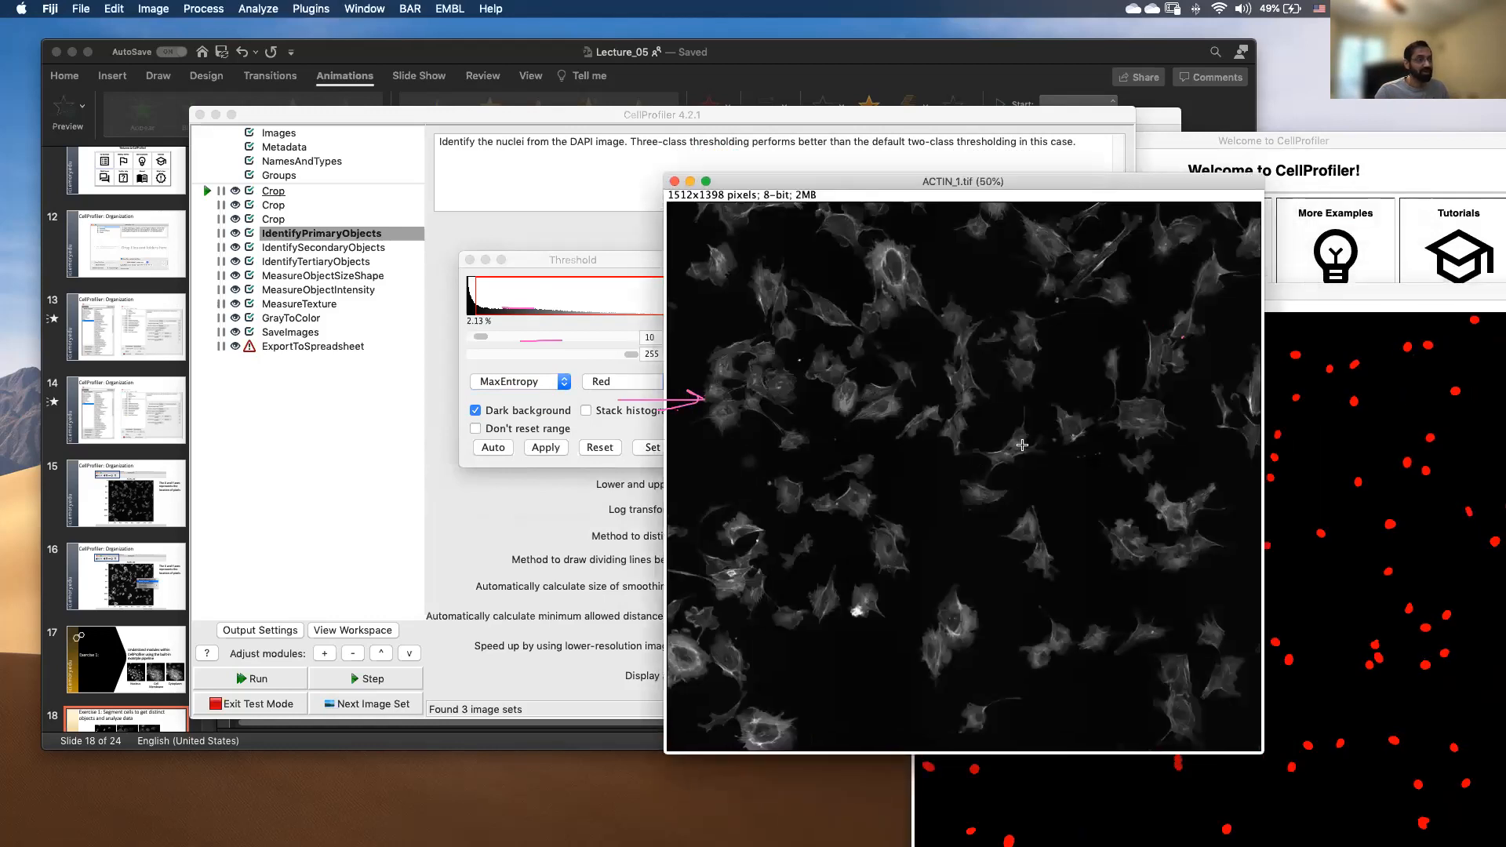
click(558, 449)
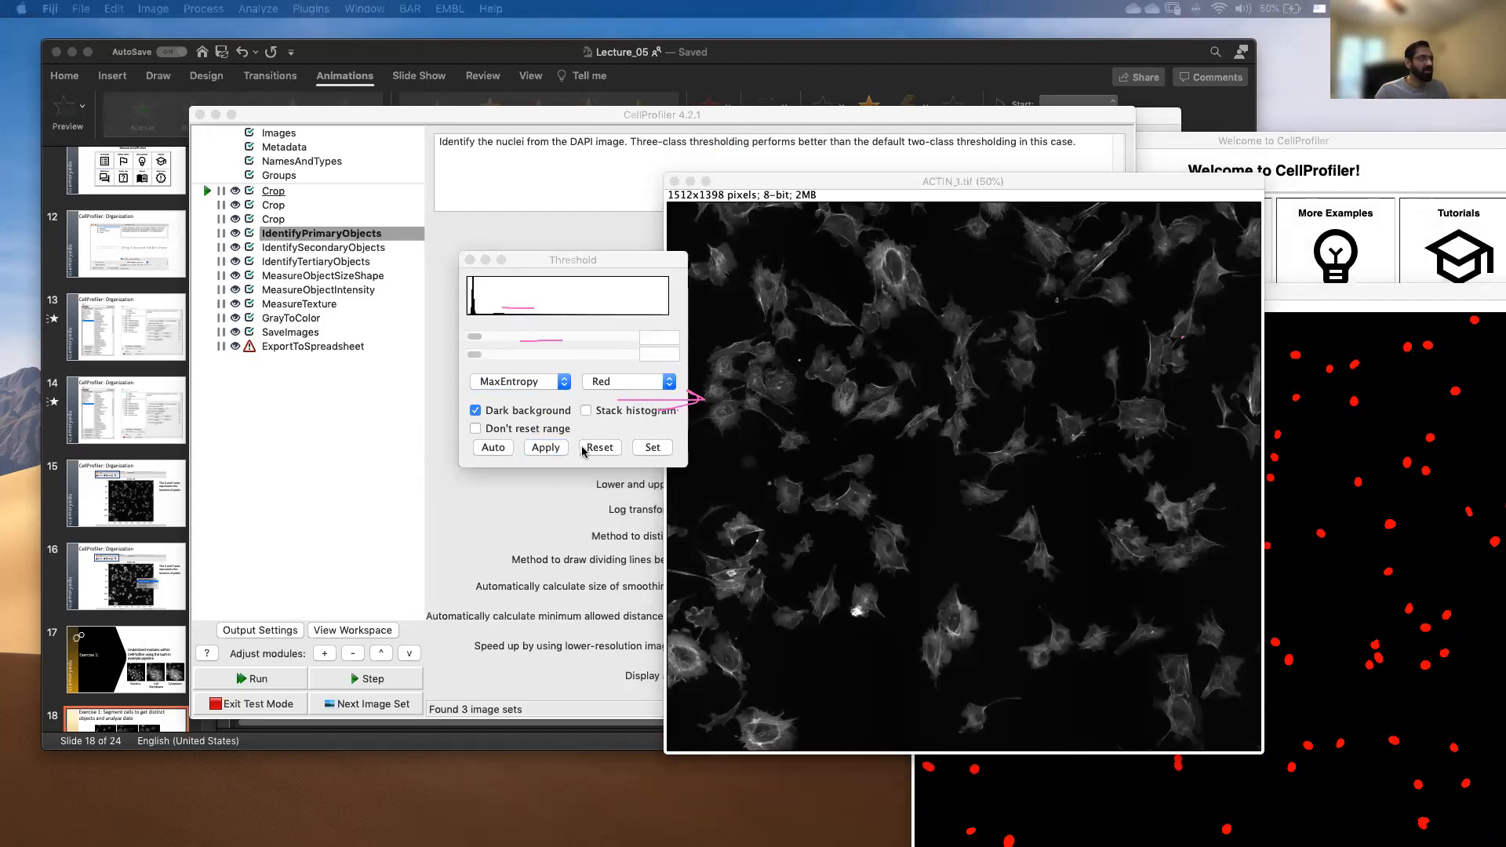
click(941, 424)
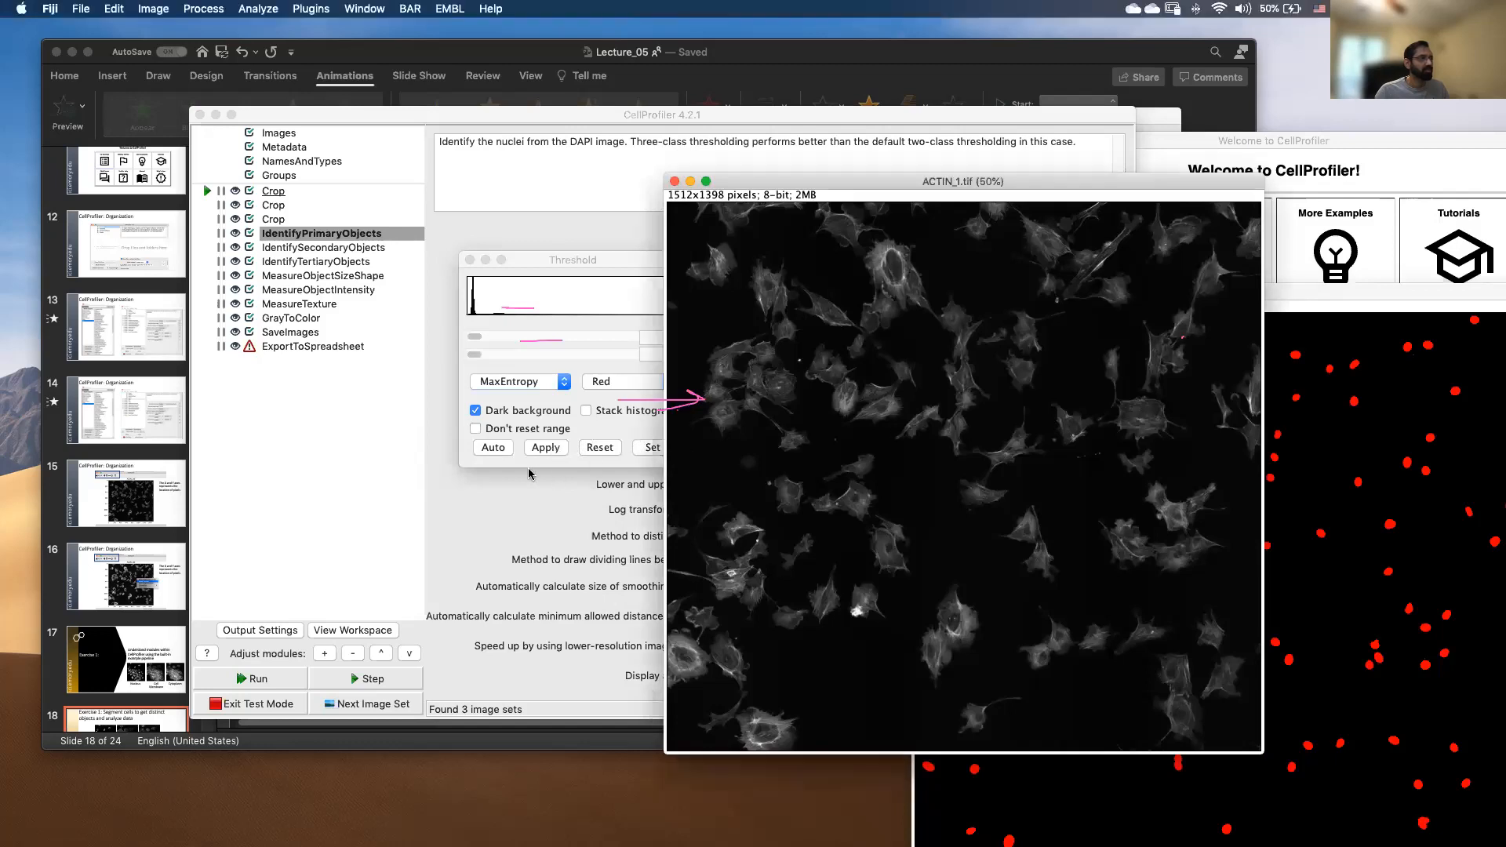
key(super+shift+t)
click(812, 430)
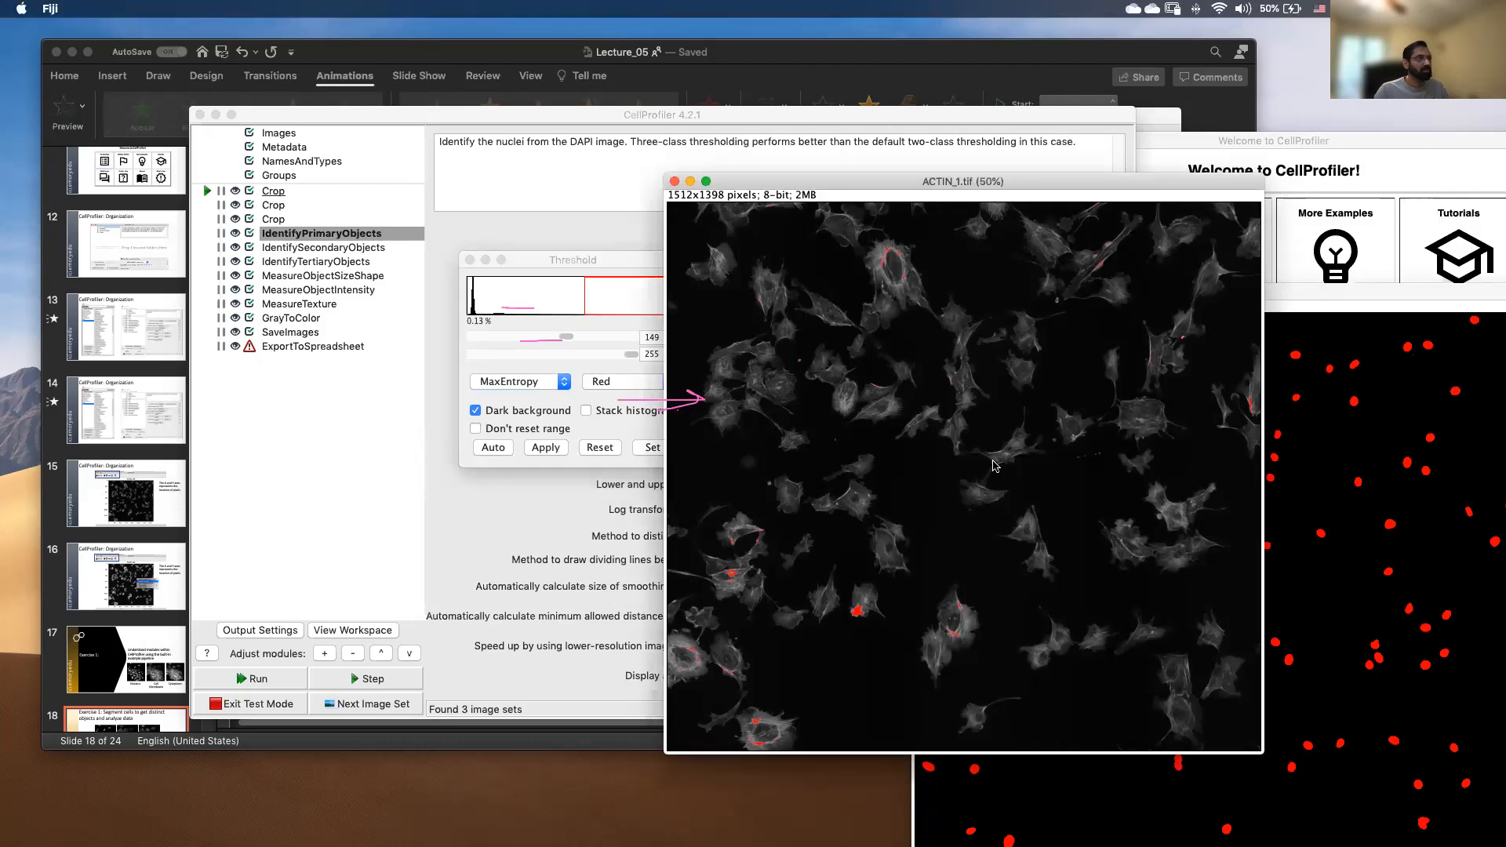
Set the threshold range of ACTIN_1.tif to a lower value of 75 and an upper value of 234.
click(569, 344)
drag(569, 343, 522, 340)
drag(626, 358, 613, 359)
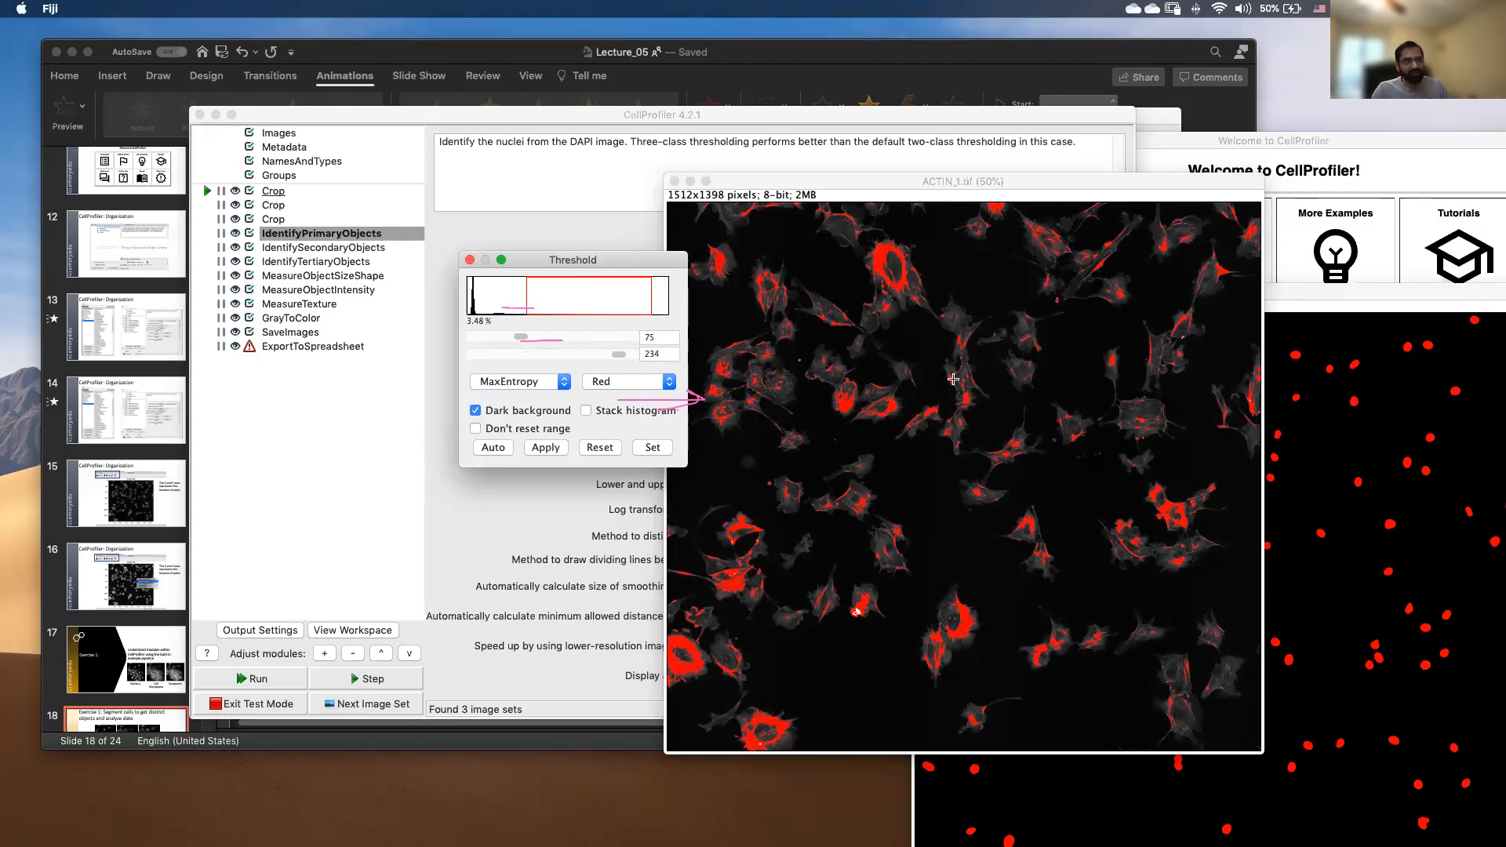
click(1067, 468)
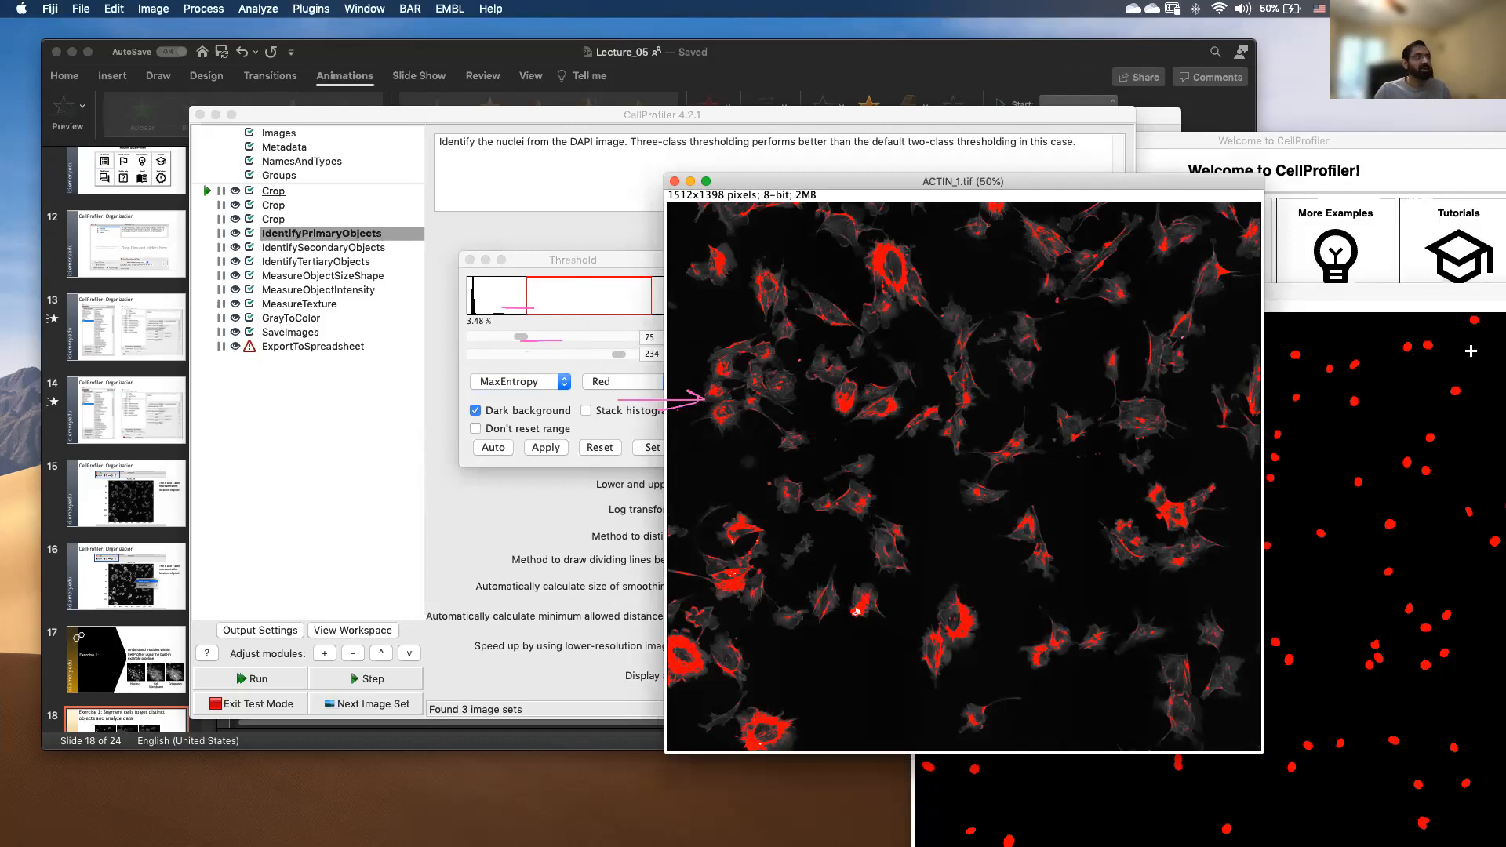
Apply a Gaussian Blur with a sigma of 2.00 to ACTIN_1.tif, previewing the effect first.
drag(840, 0, 1040, 119)
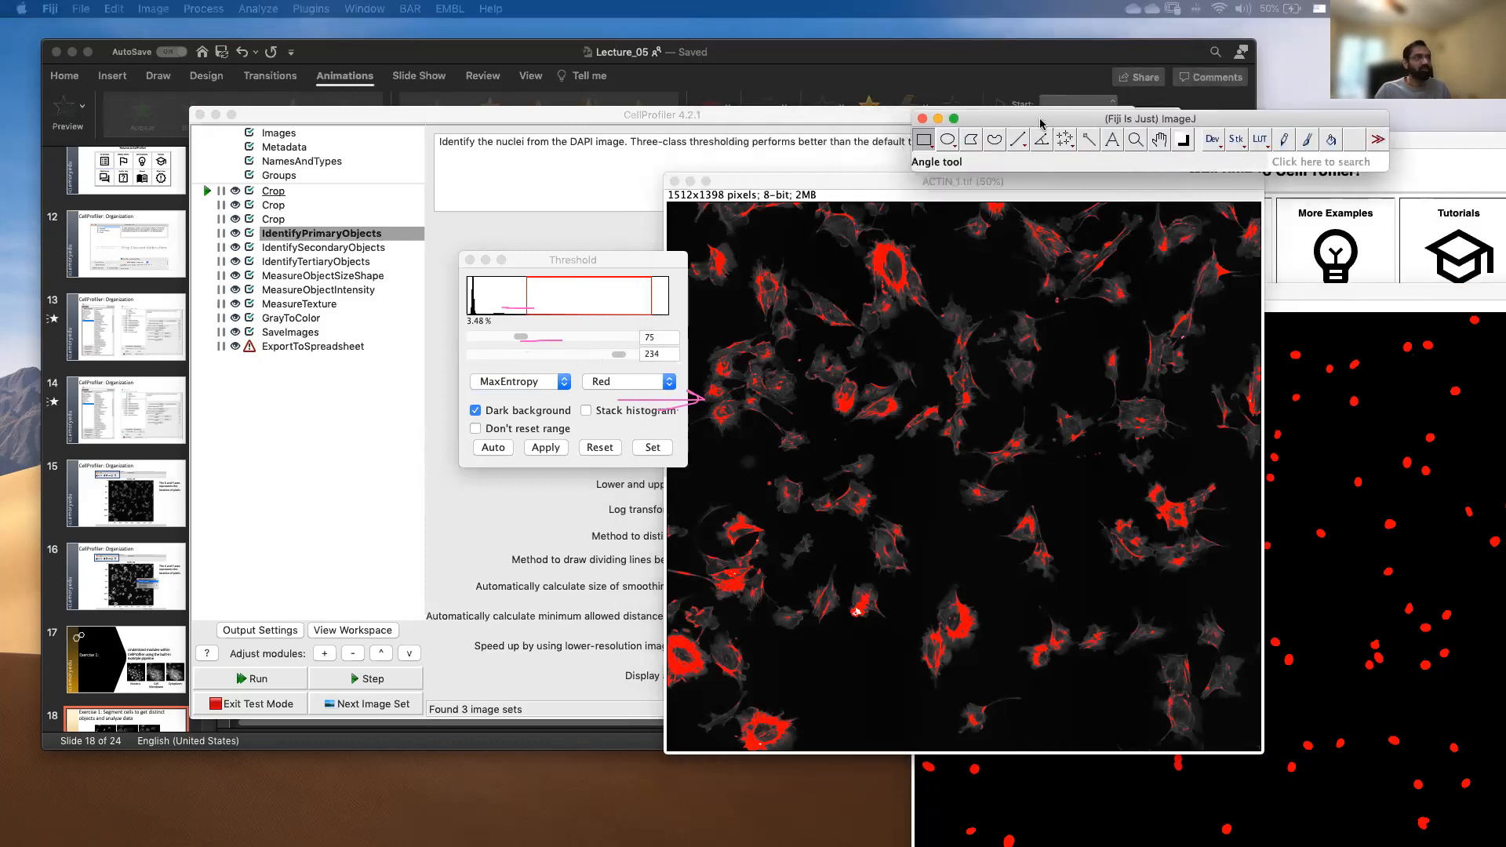
click(206, 9)
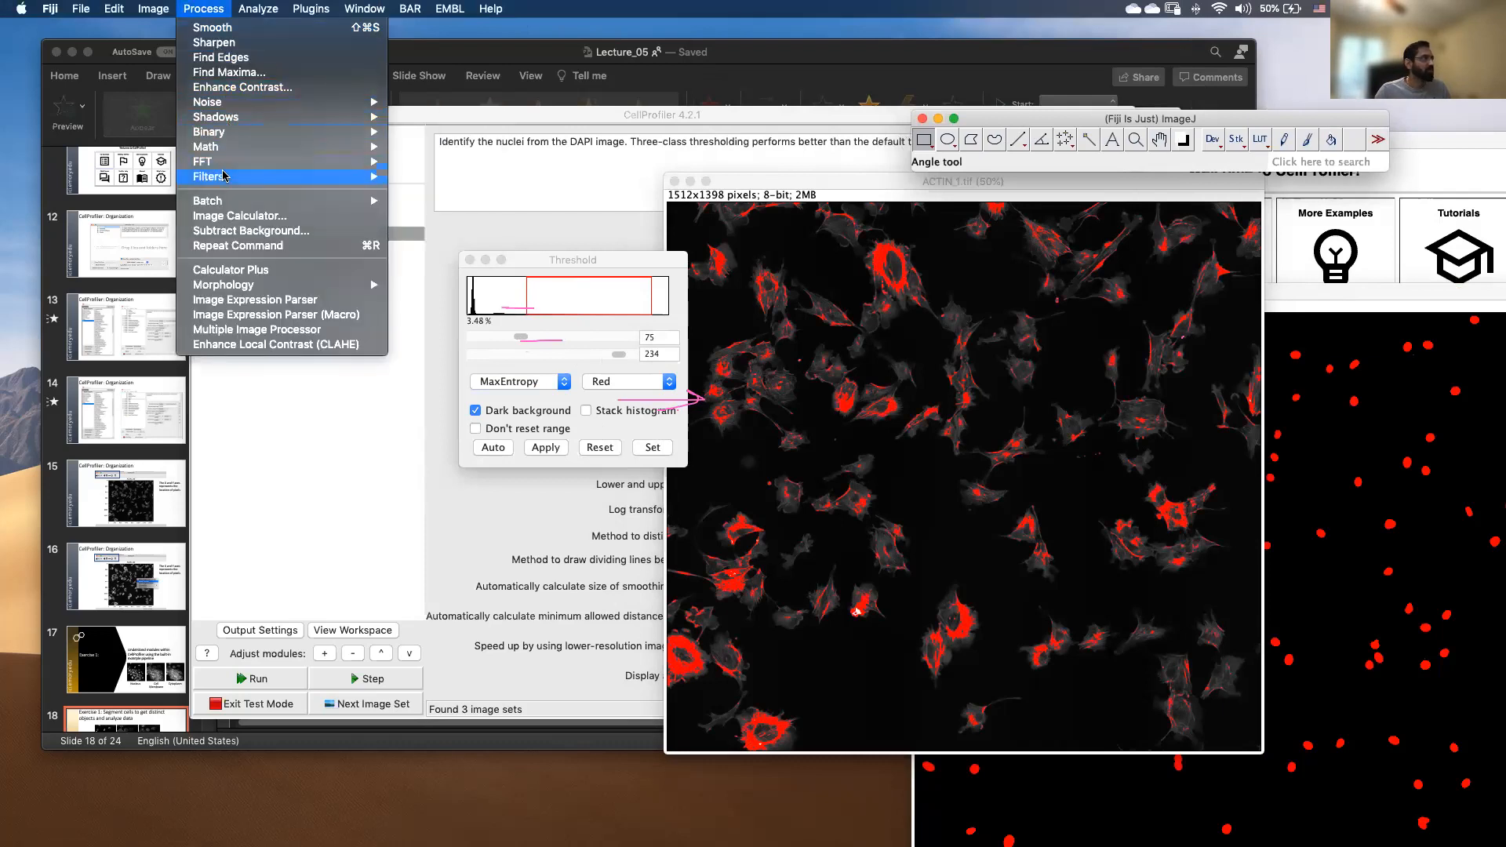
mouse_move(218, 130)
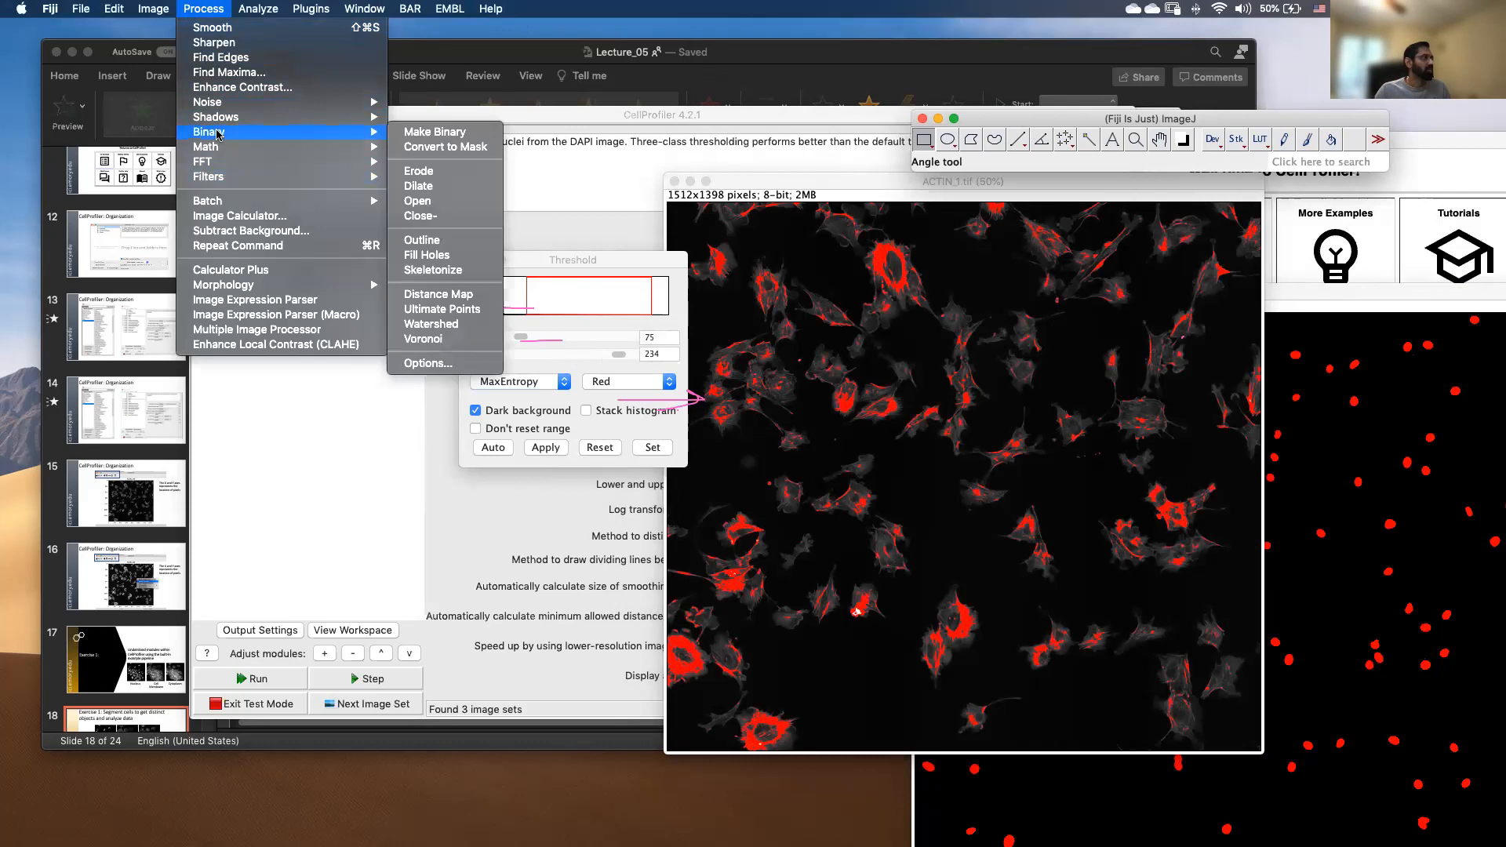
mouse_move(219, 181)
click(439, 191)
click(709, 266)
click(710, 266)
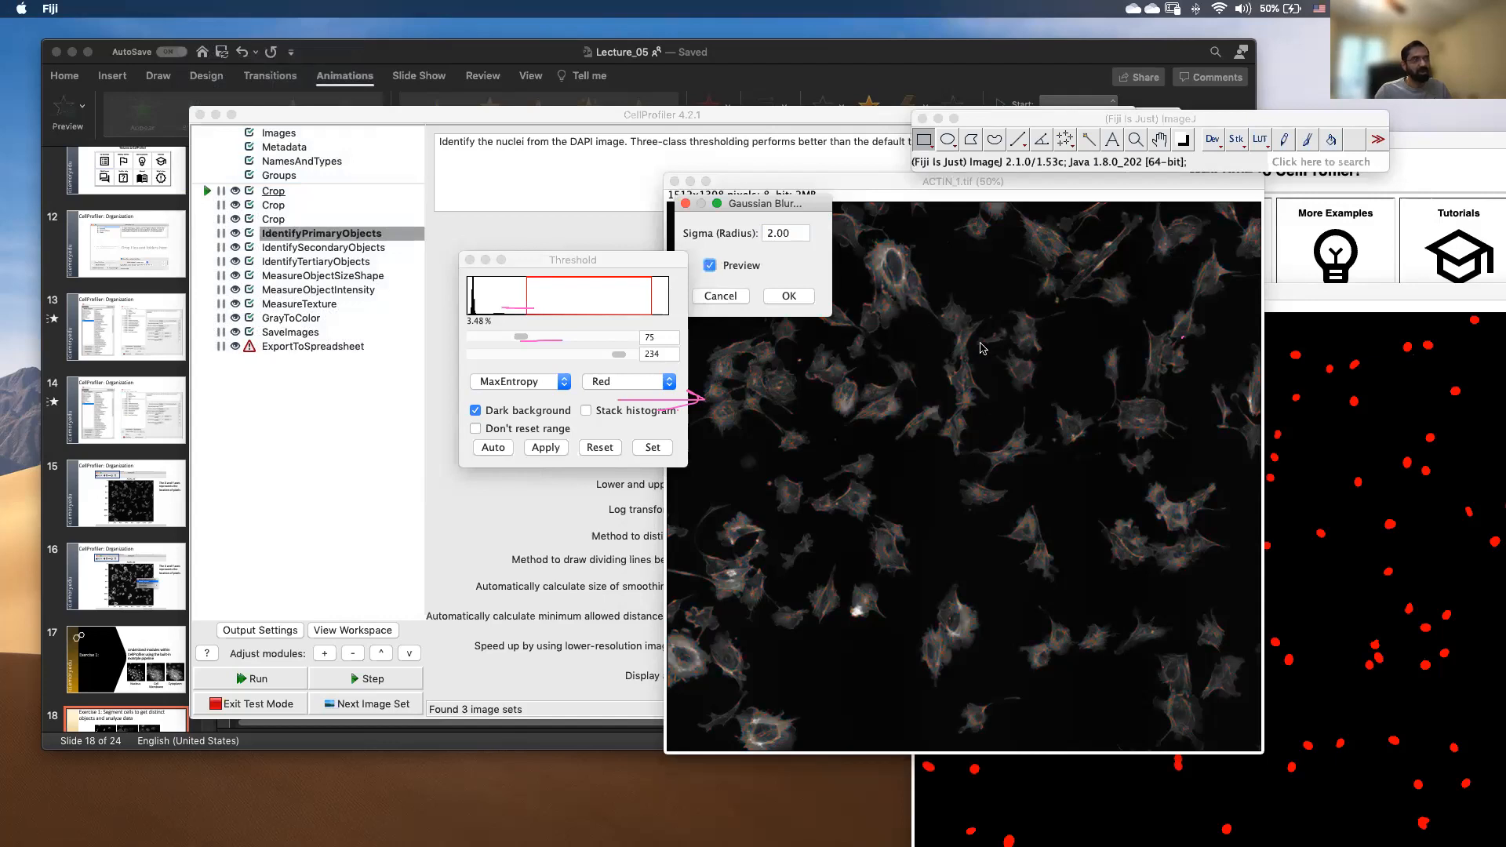
click(803, 301)
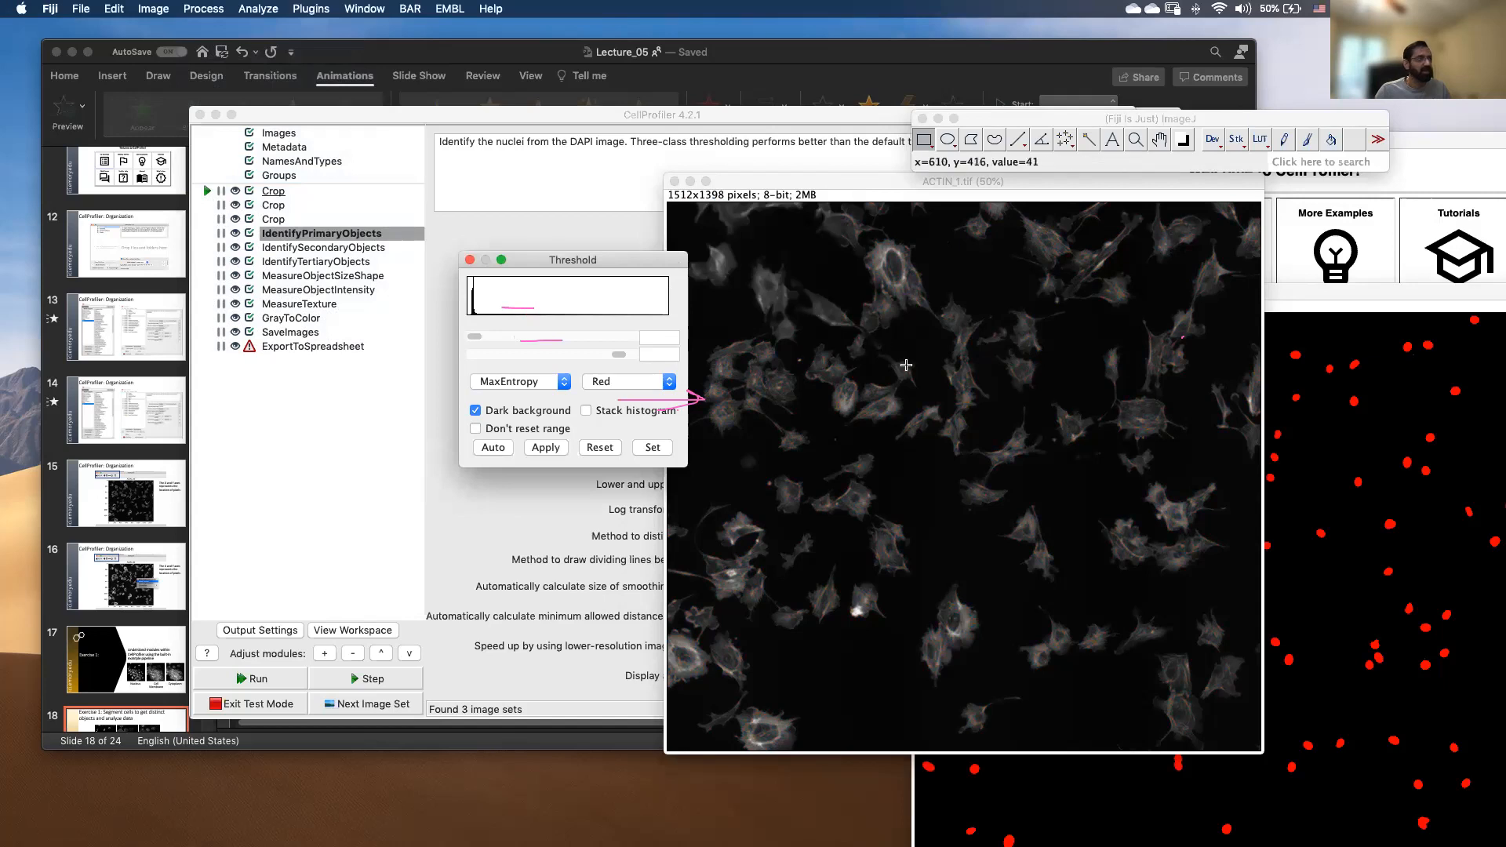
Switch back to CellProfiler, closing Fiji's Threshold tool, and circle the threshold smoothing scale setting of IdentifyPrimaryObjects.
click(574, 546)
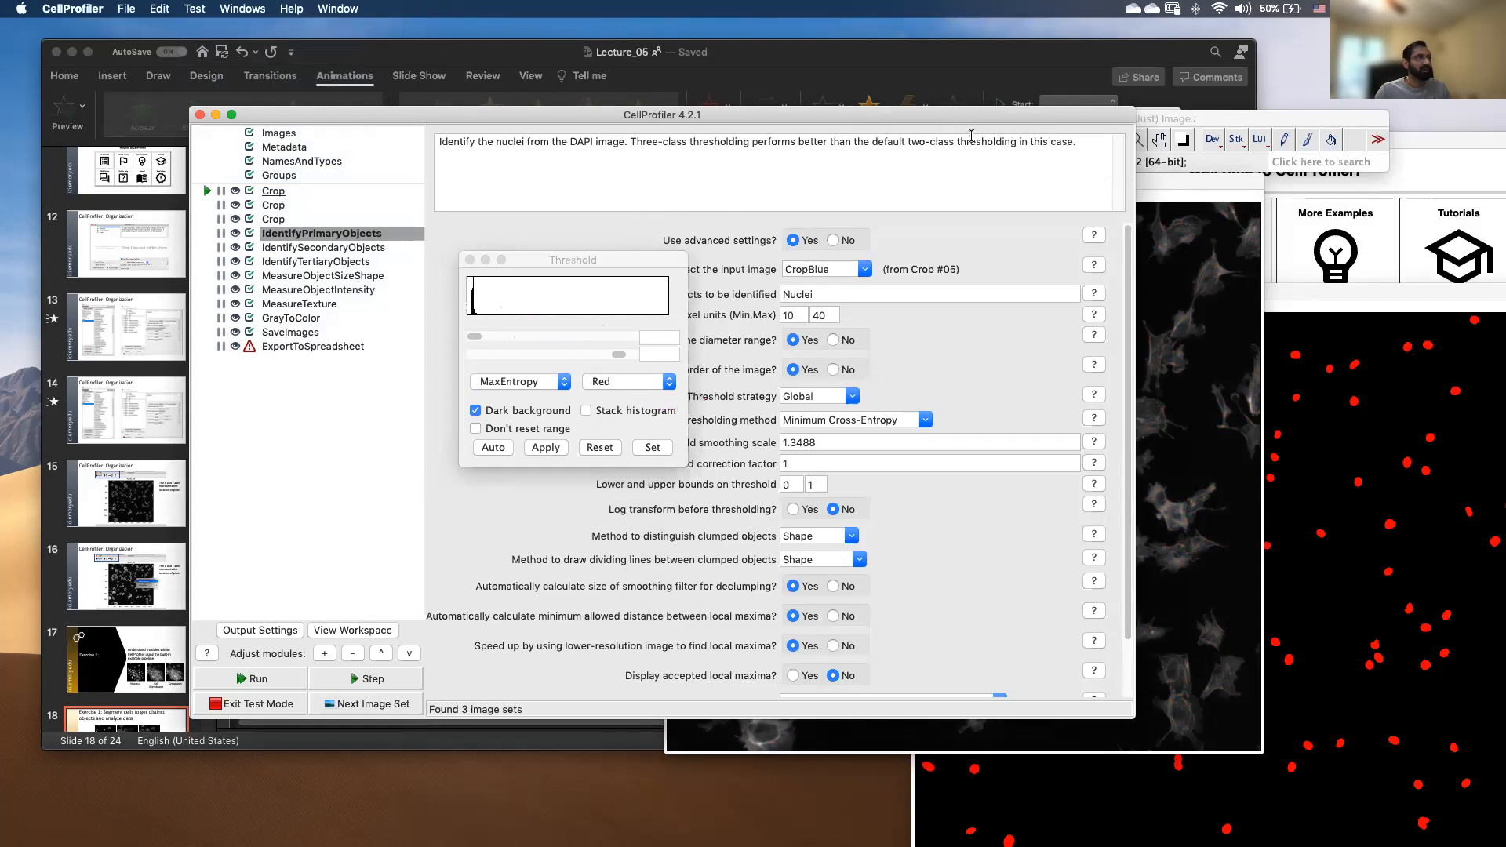
click(469, 260)
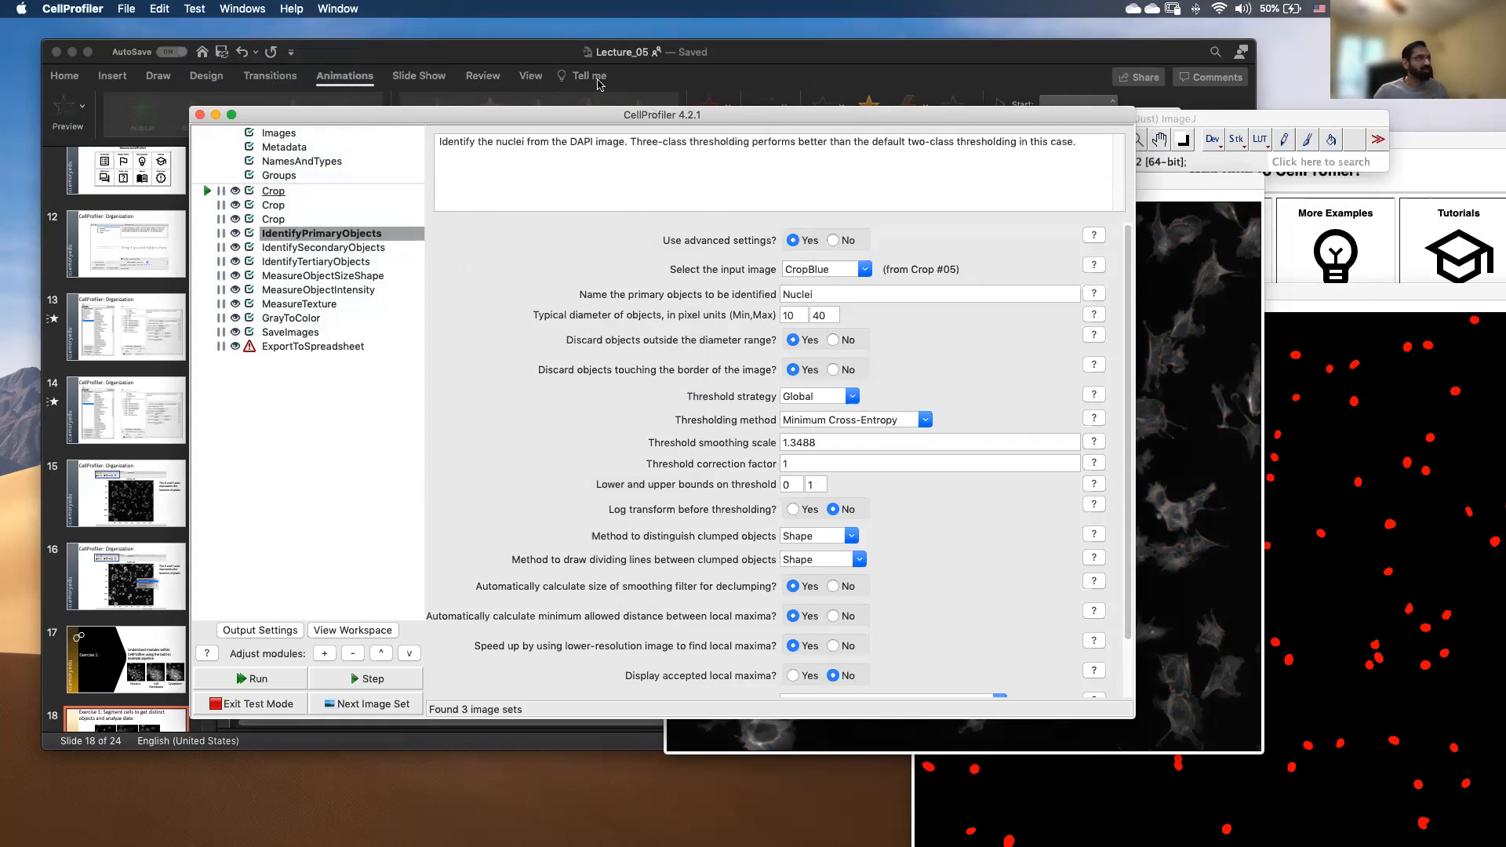
click(560, 139)
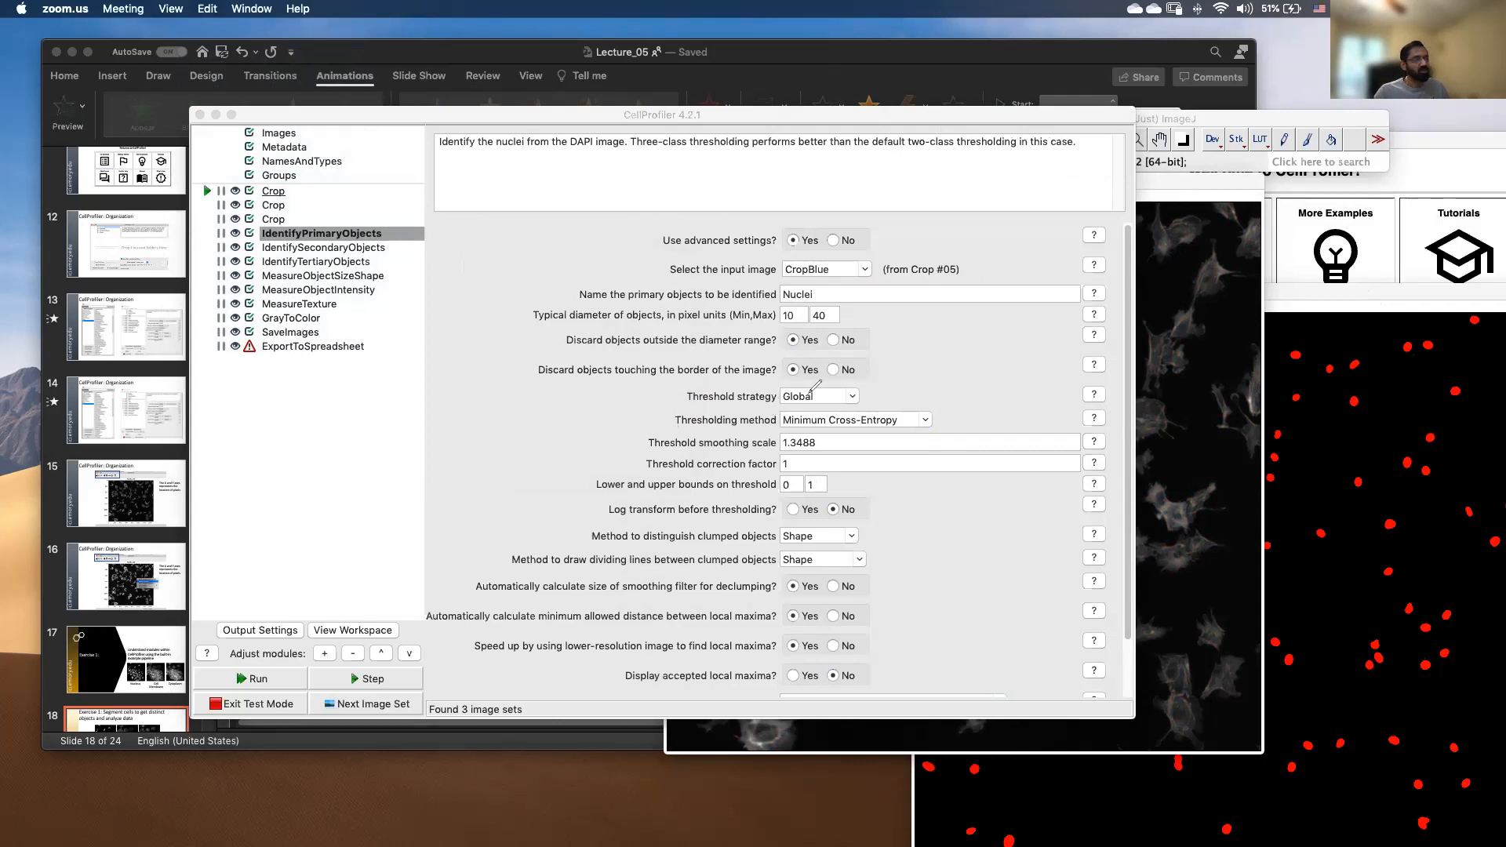
mouse_move(640, 441)
mouse_down()
mouse_move(780, 437)
mouse_move(724, 453)
mouse_move(643, 435)
mouse_up()
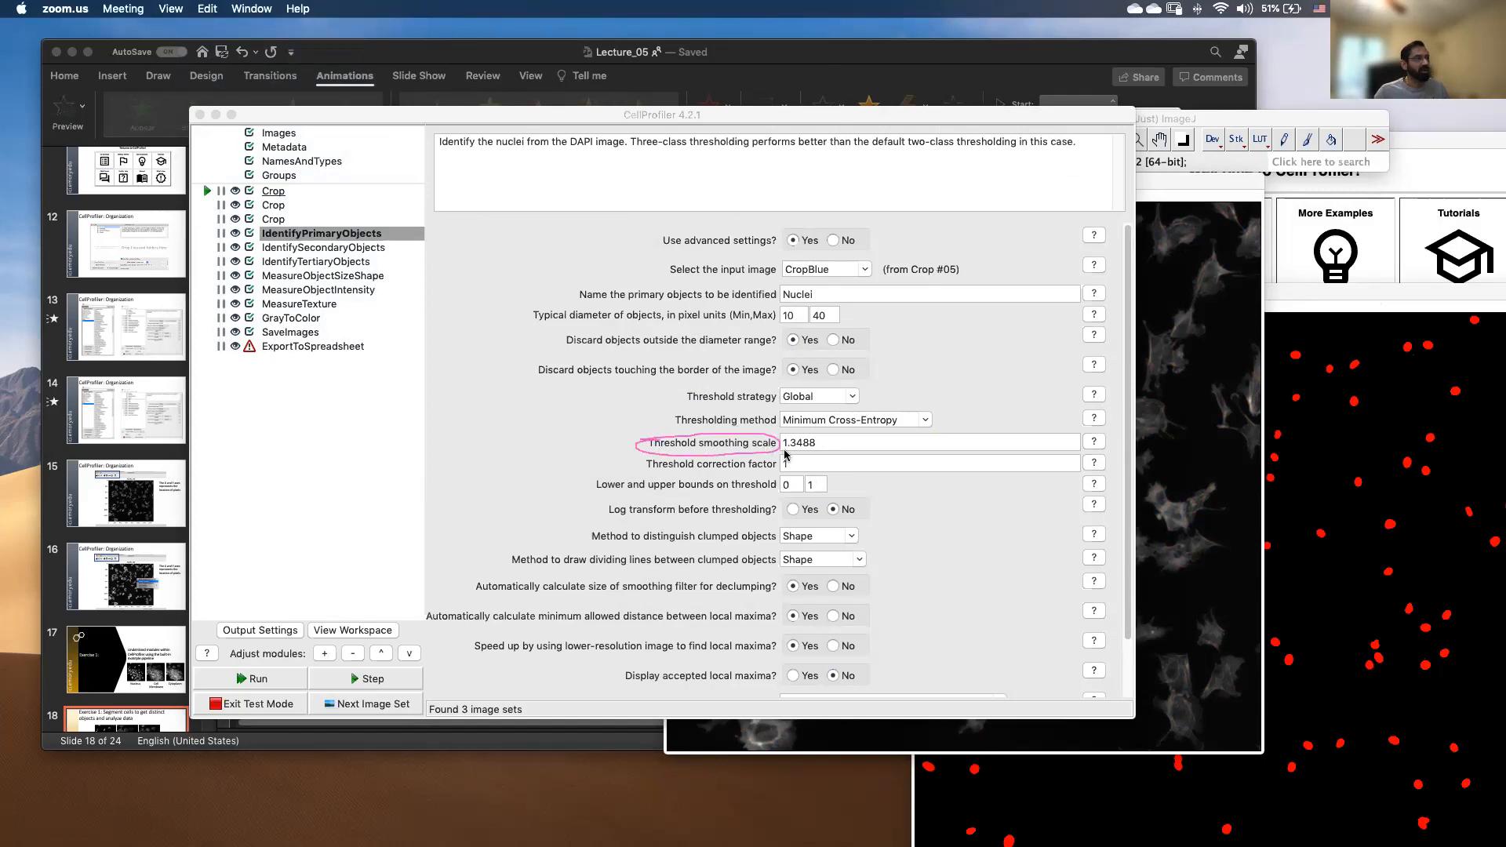
Read the full help text for the threshold smoothing scale beside the settings and close it.
click(1092, 444)
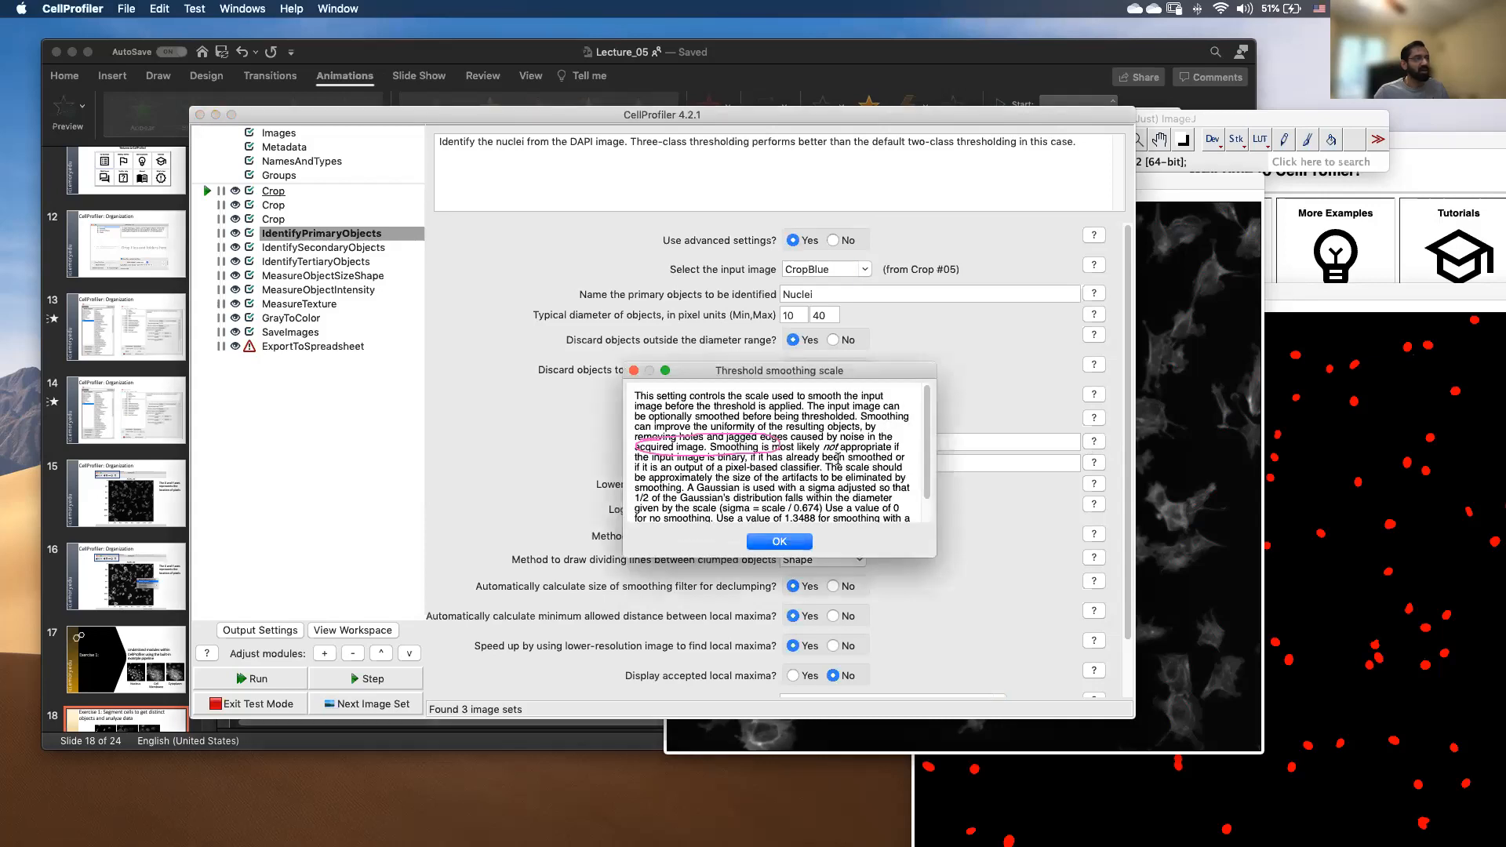
drag(808, 374, 1078, 356)
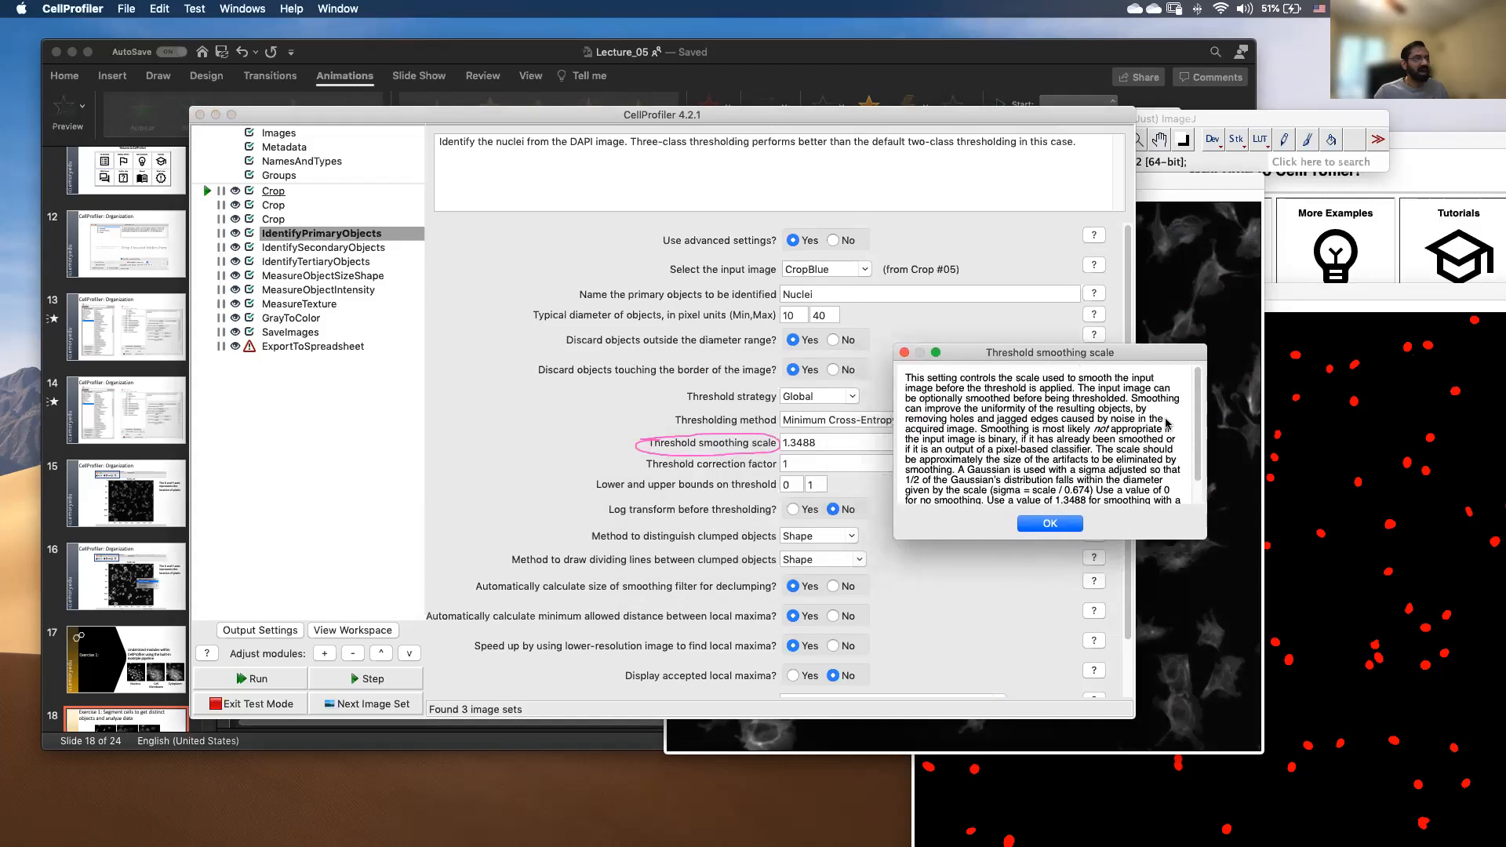
scroll(1203, 431, down, 2)
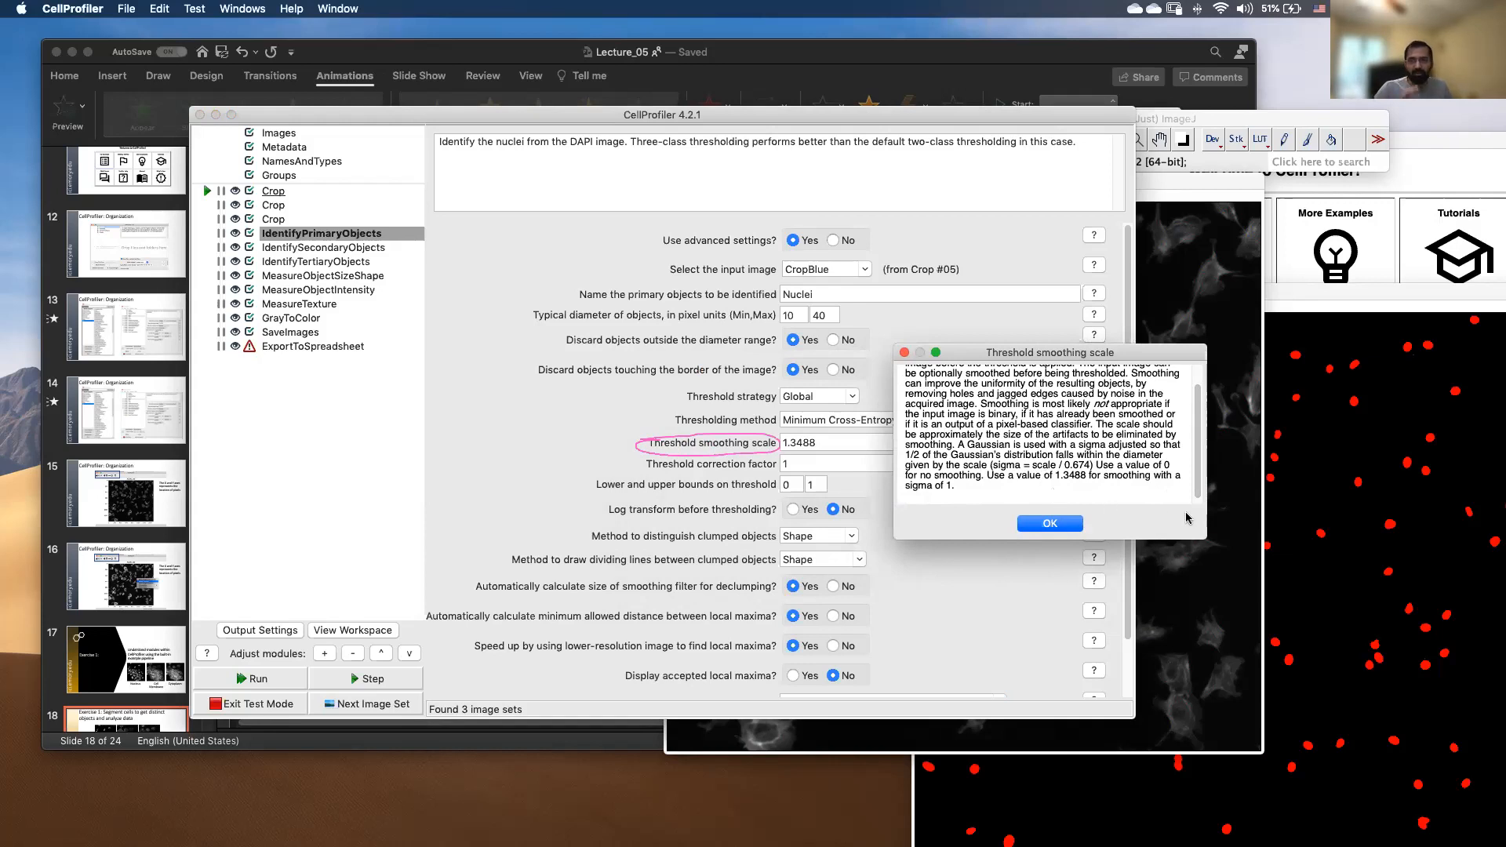
click(905, 353)
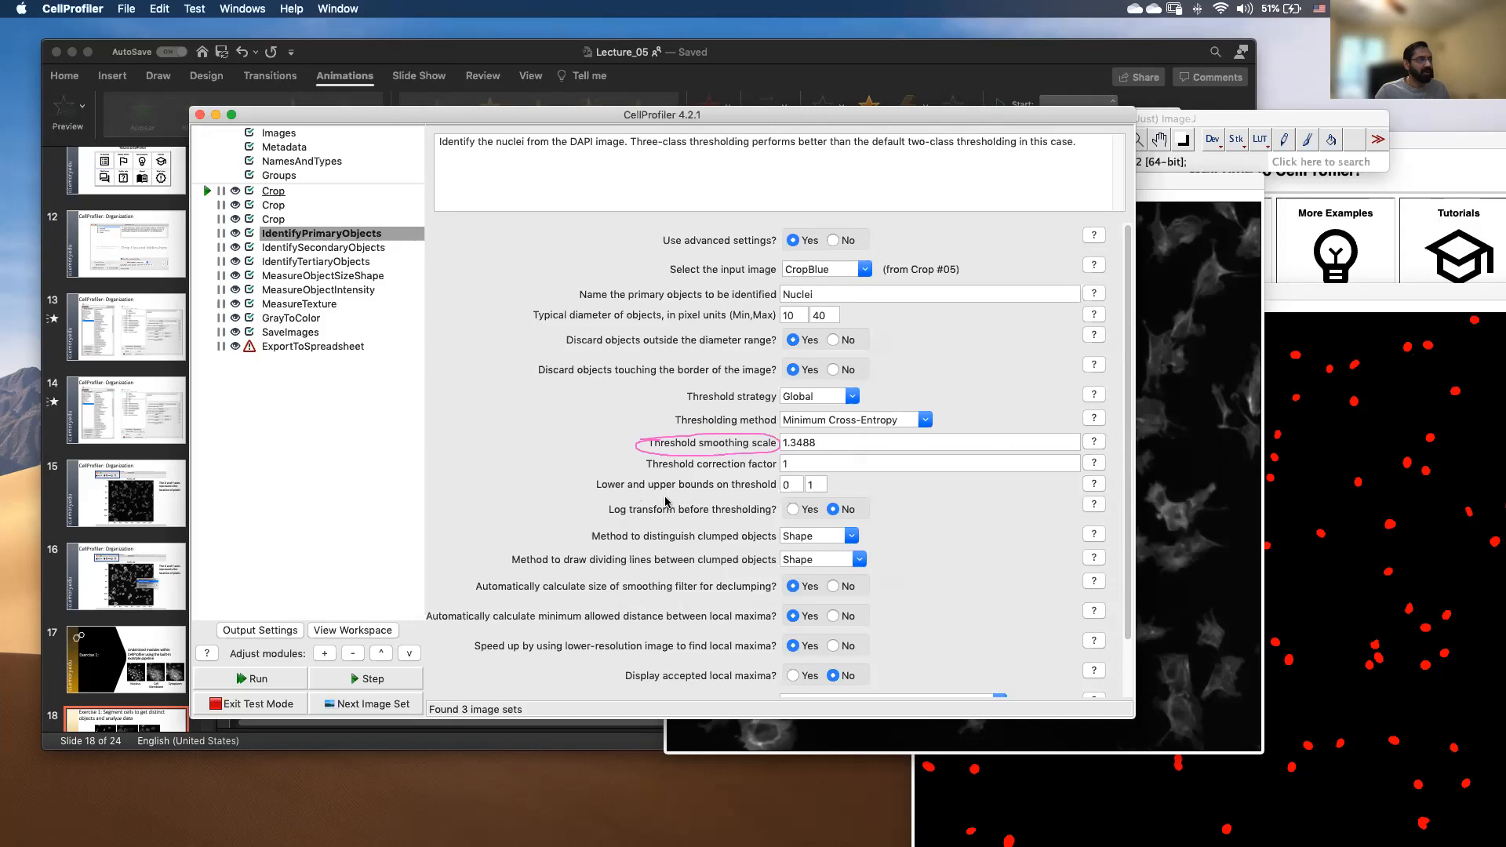
Examine the pixel intensity histogram of 01_POS002_D.TIF to relate it to the lower and upper threshold bounds.
click(816, 484)
click(793, 485)
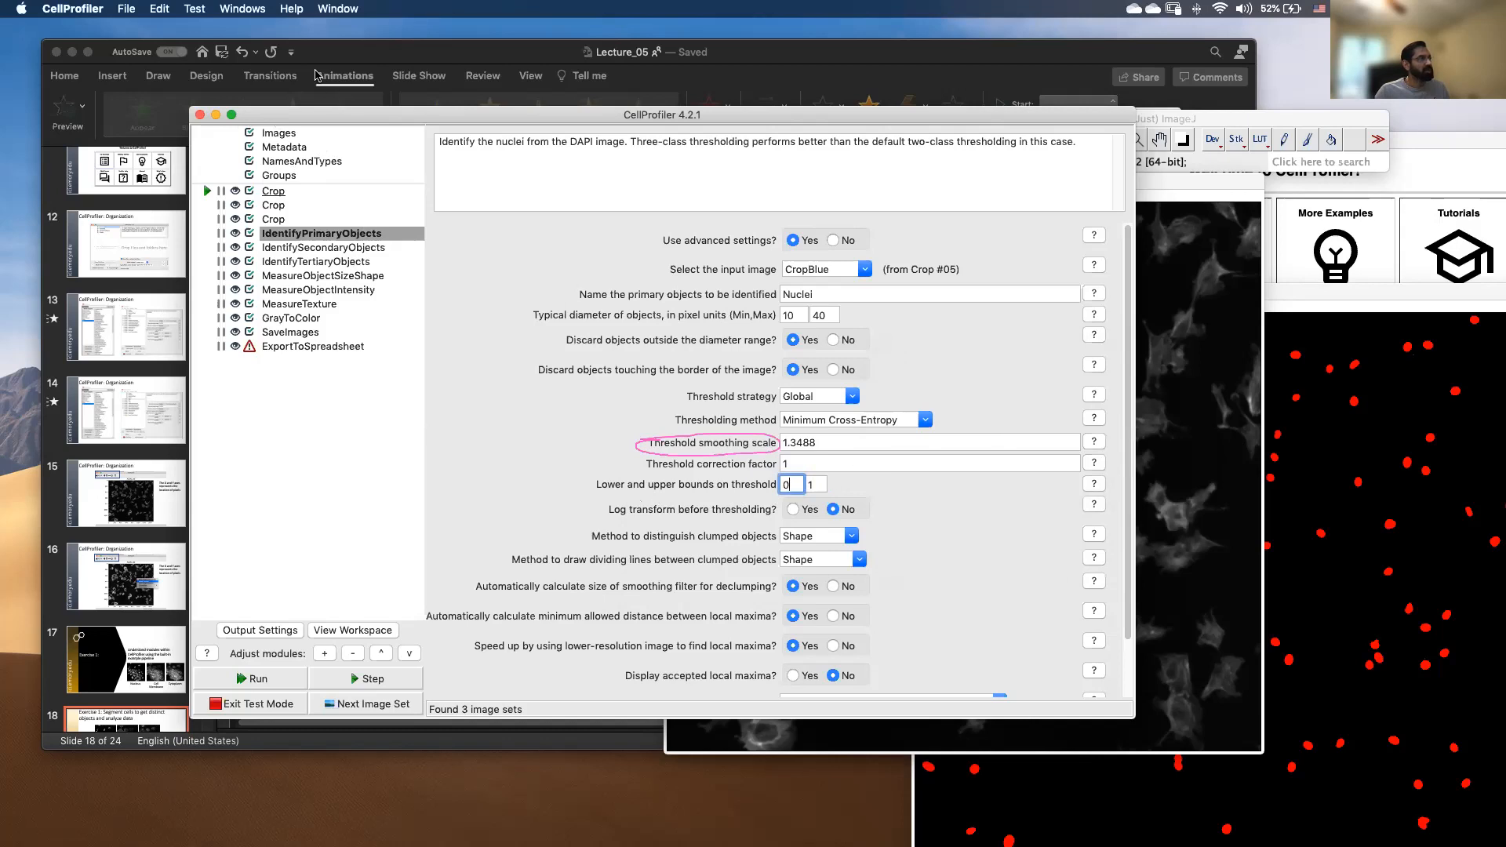
click(291, 135)
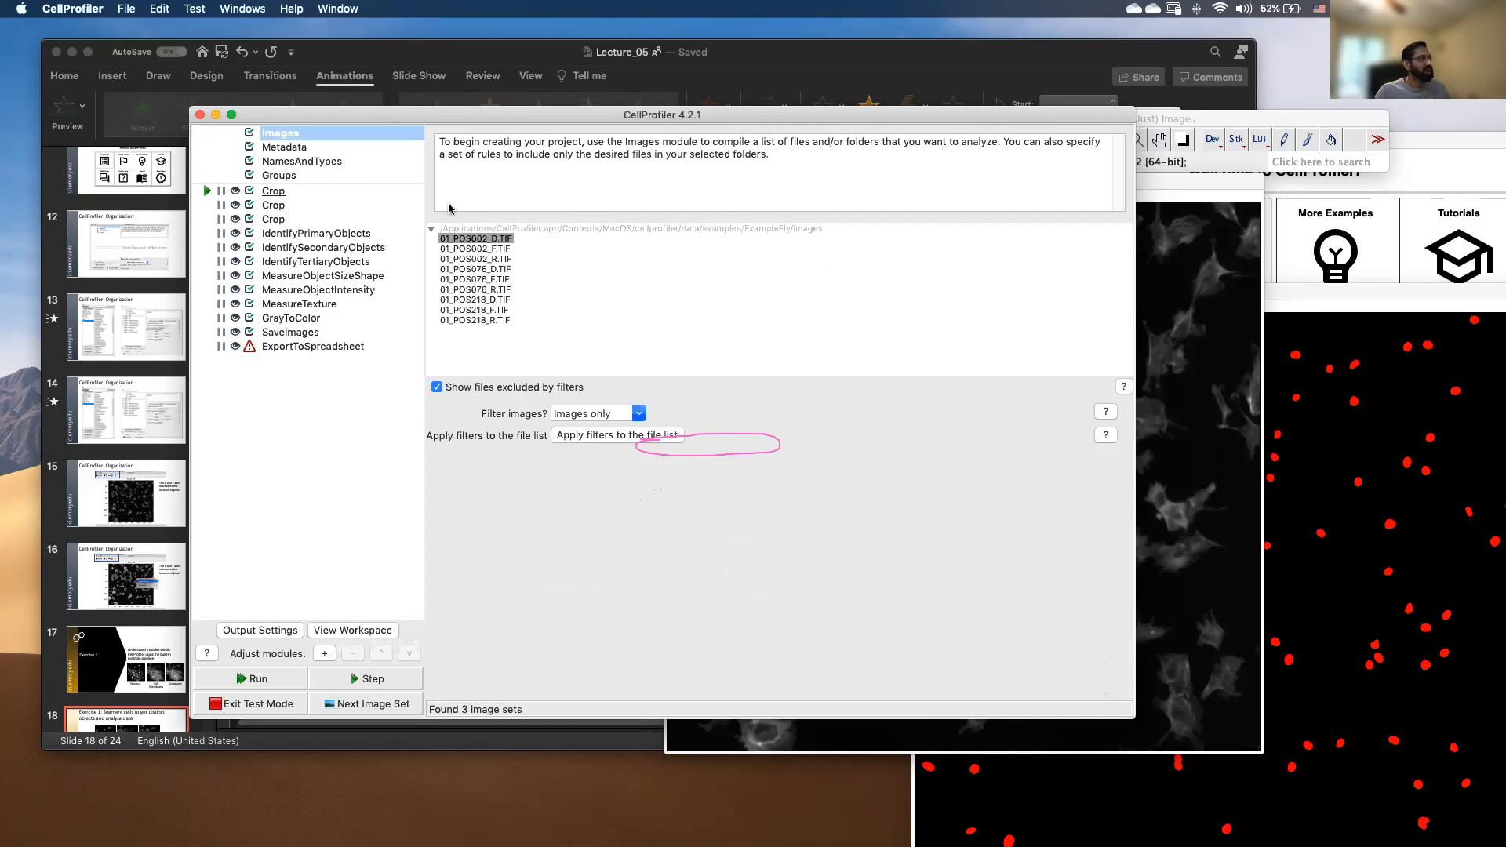
double_click(478, 238)
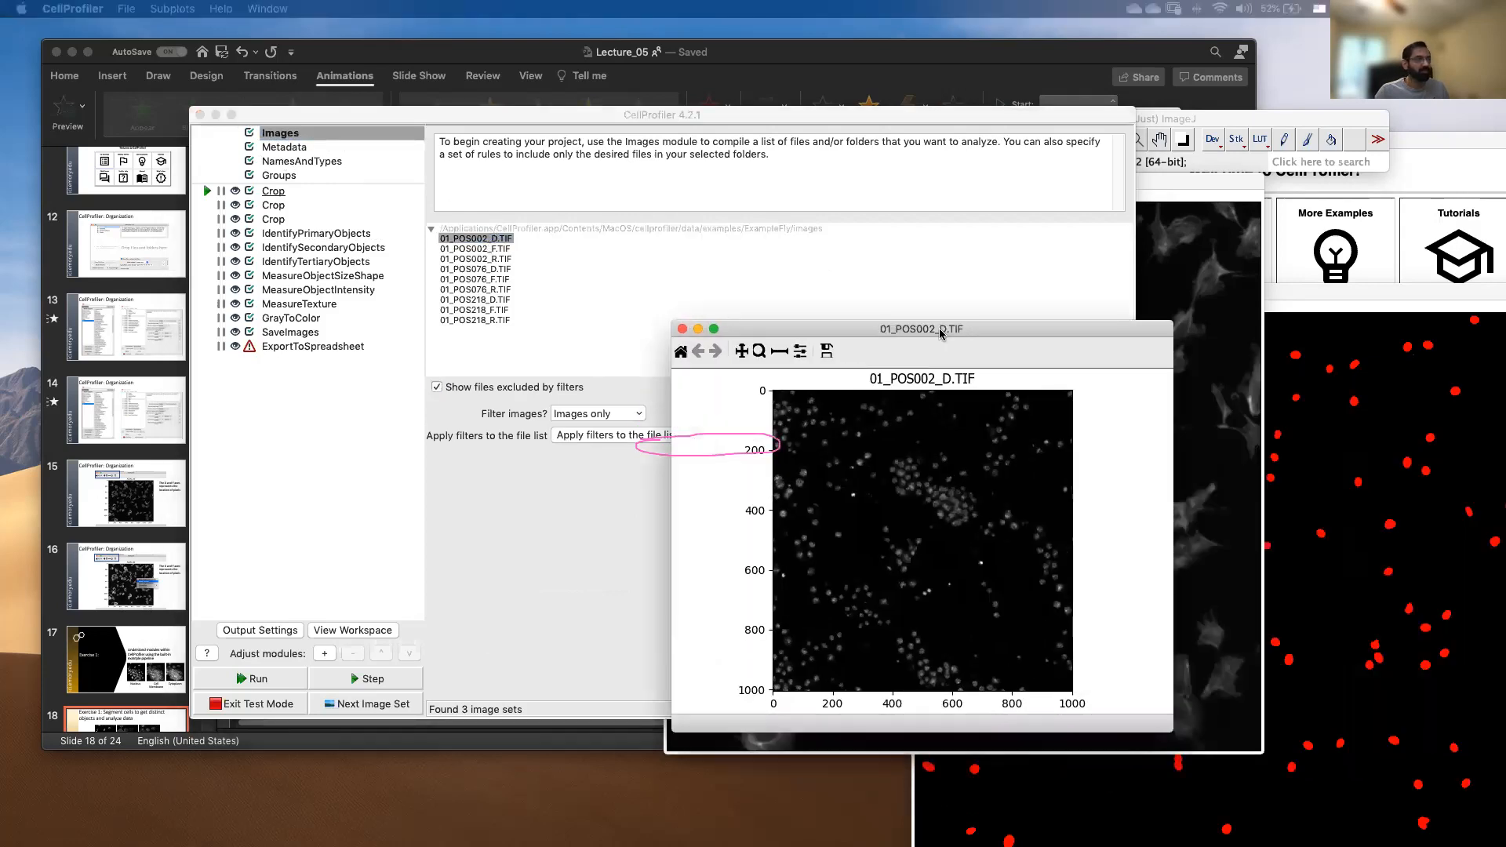
right_click(1015, 532)
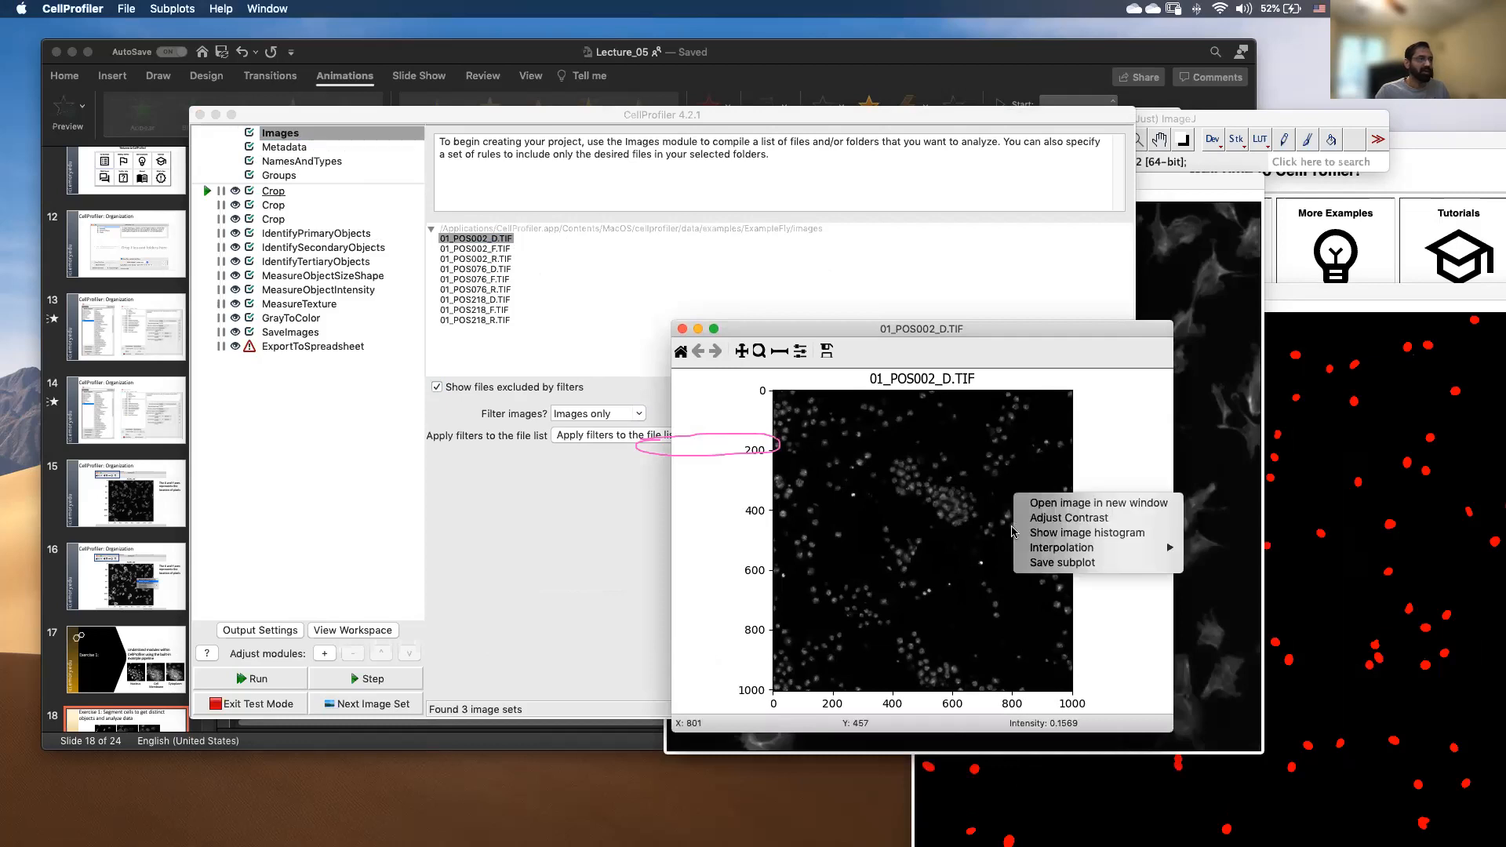
click(1086, 532)
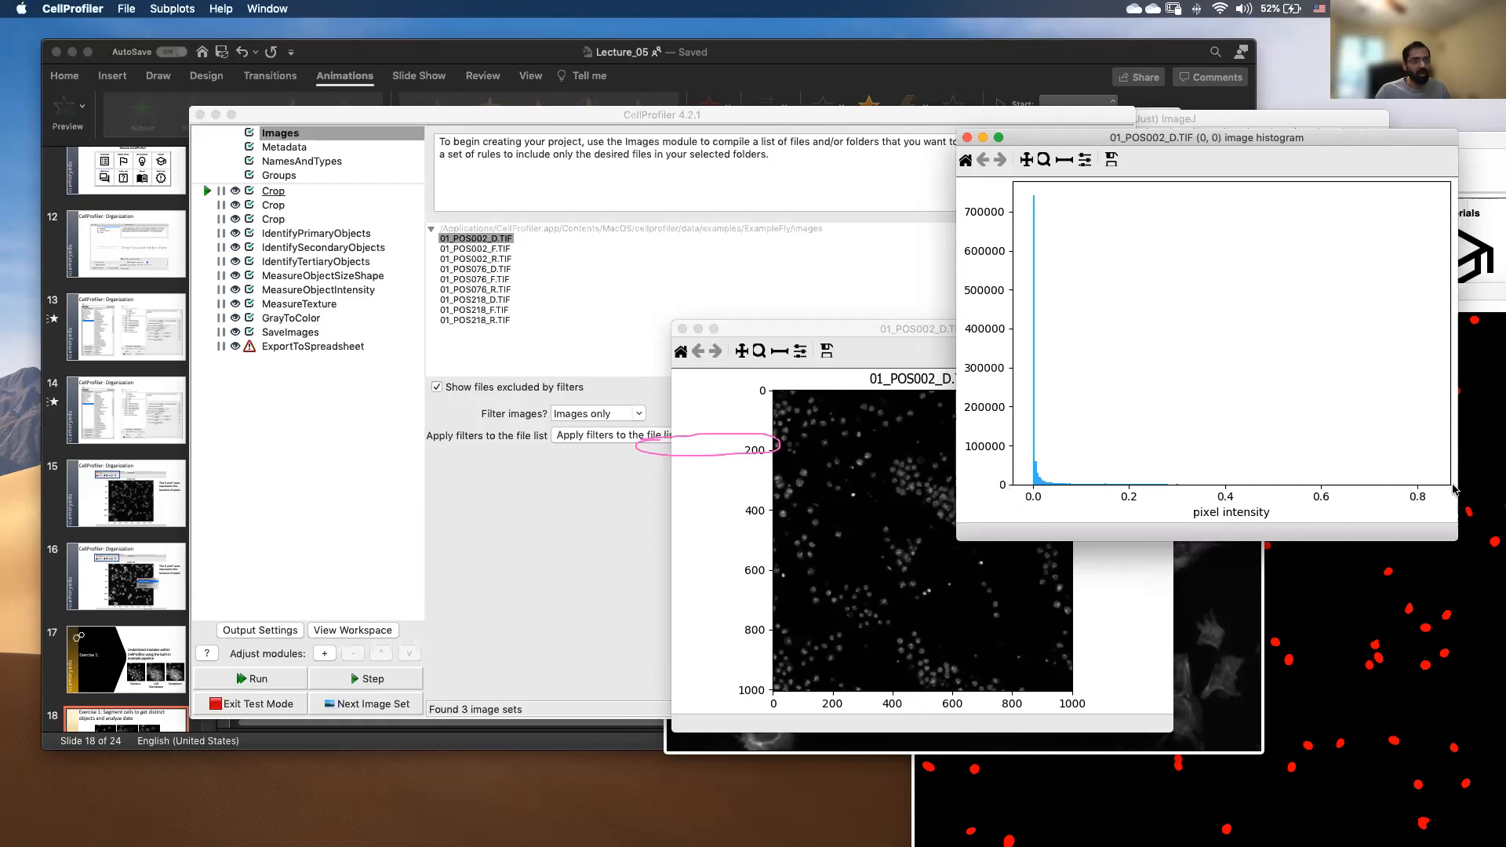
click(968, 139)
click(490, 471)
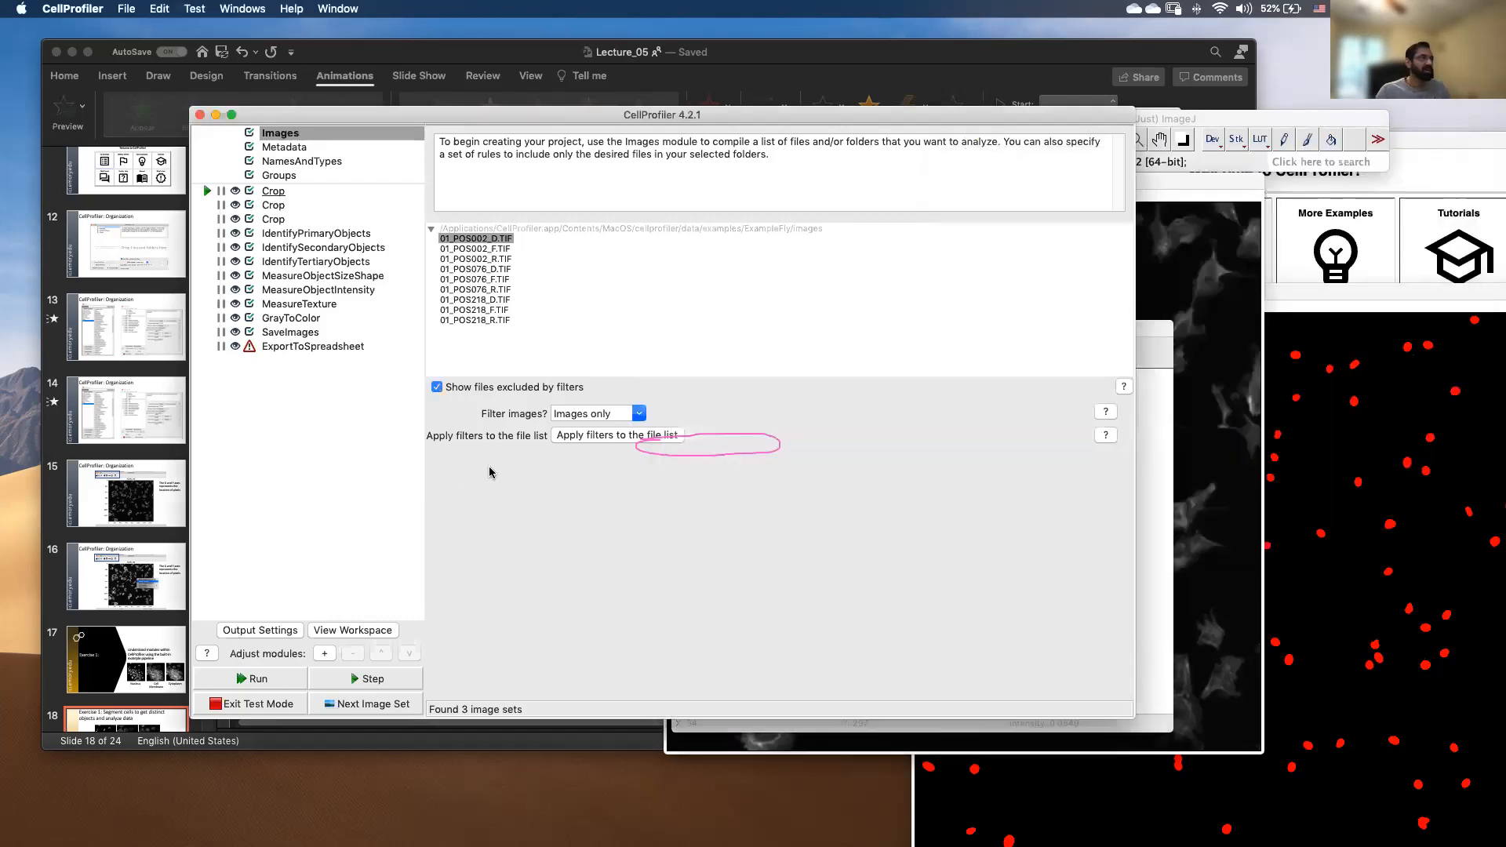
Review the IdentifyPrimaryObjects options for distinguishing clumped objects and drawing dividing lines, keeping Shape for both.
click(306, 236)
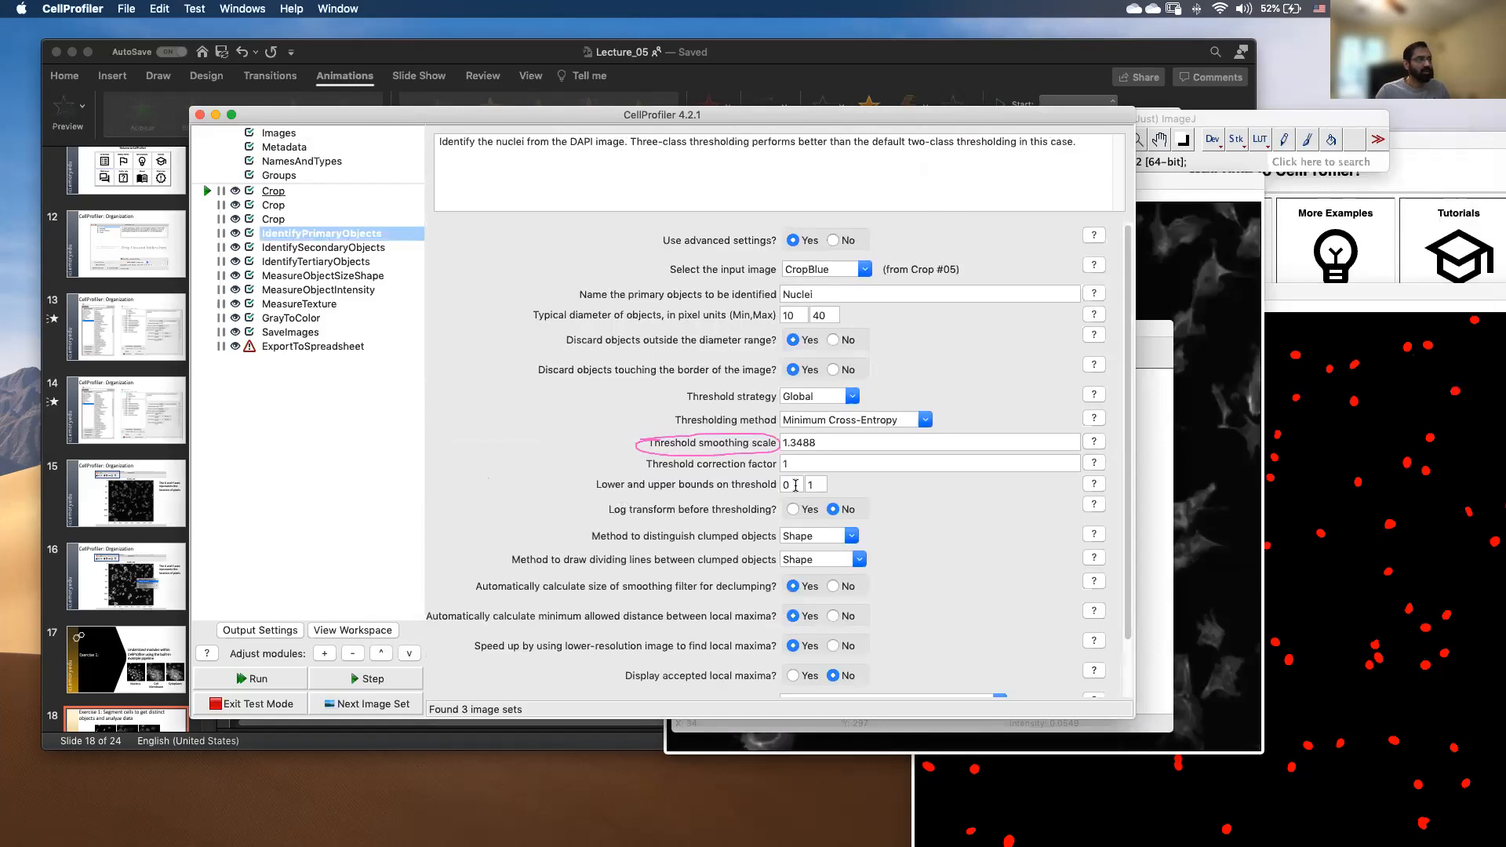
scroll(872, 516, down, 2)
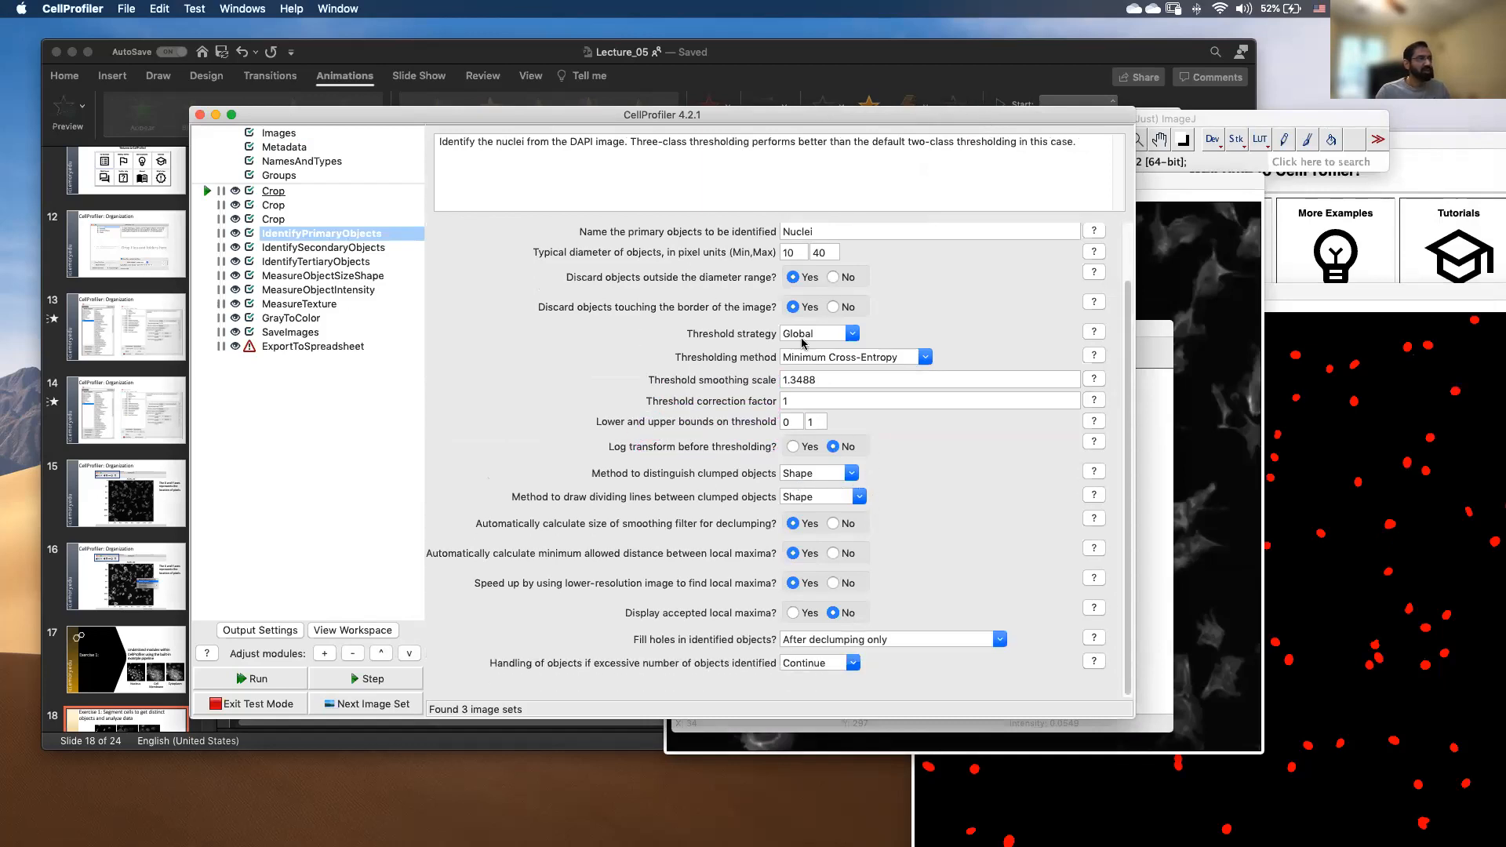
click(848, 475)
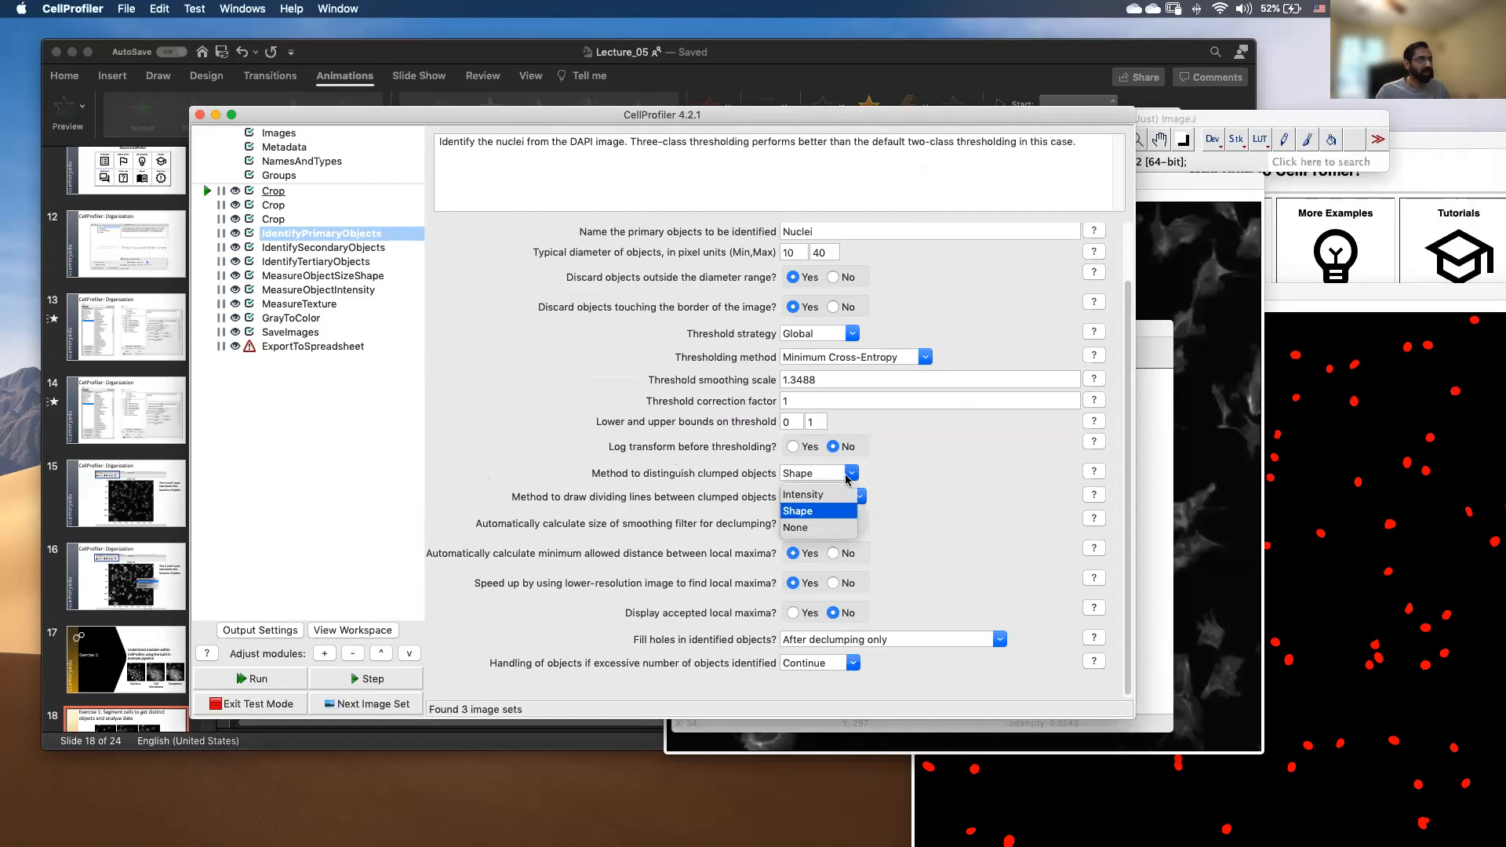
click(834, 515)
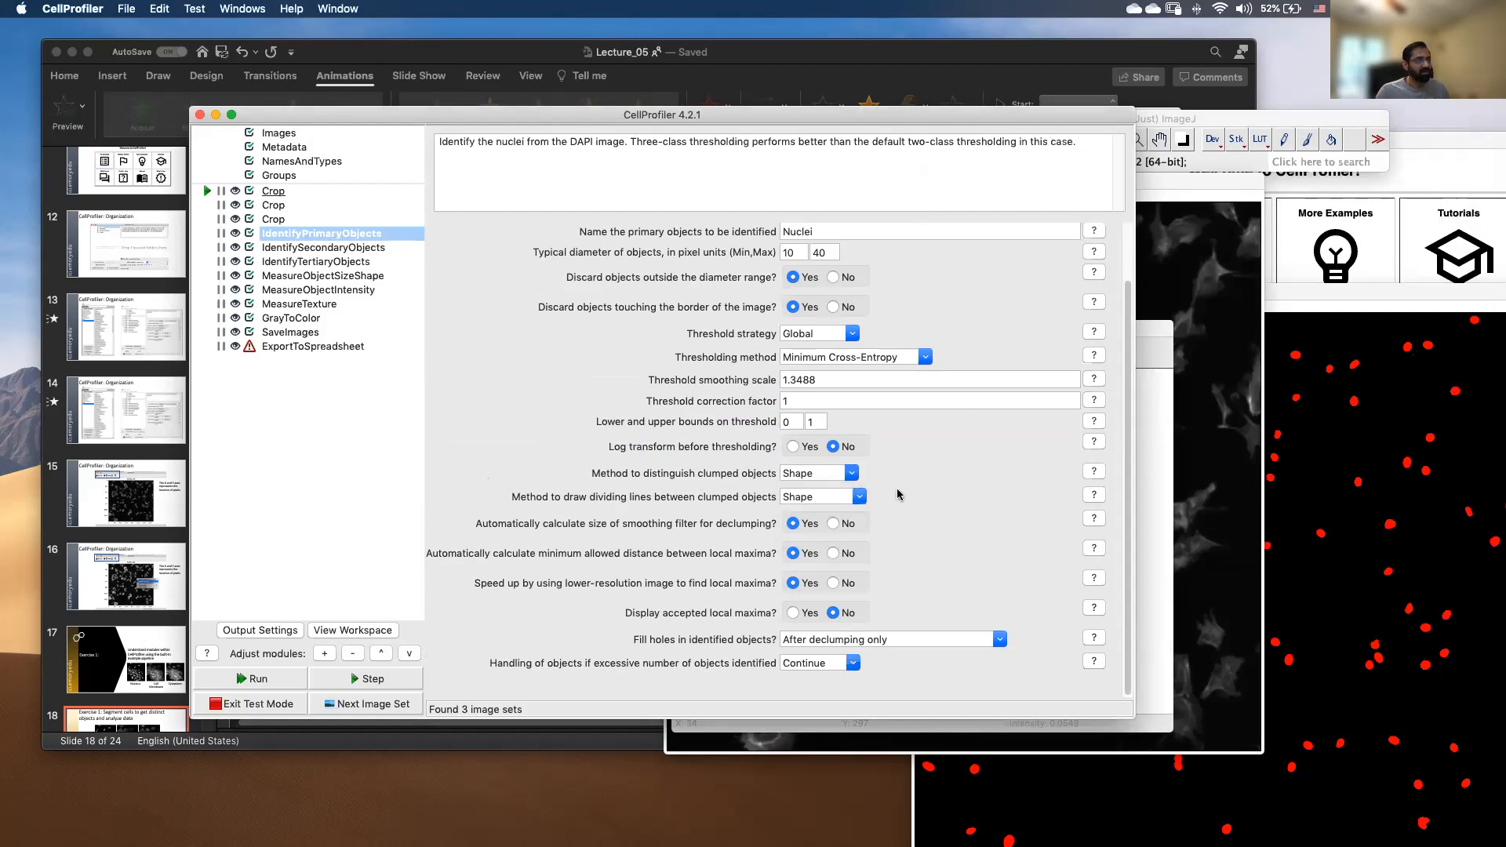
click(860, 497)
click(861, 499)
scroll(924, 560, up, 2)
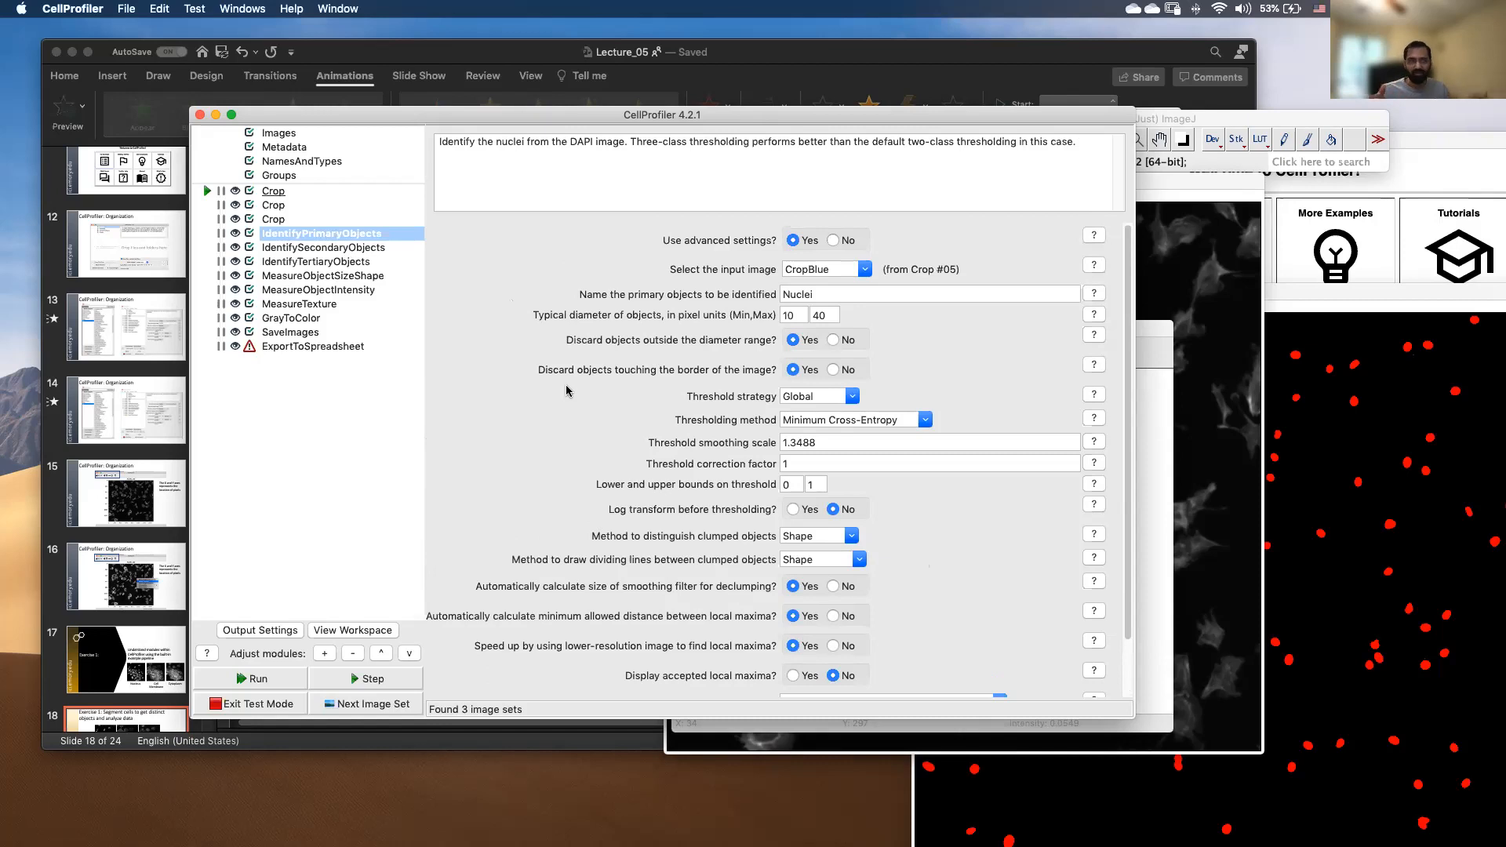
Step the test run through the three Crop modules up to IdentifyPrimaryObjects.
click(335, 233)
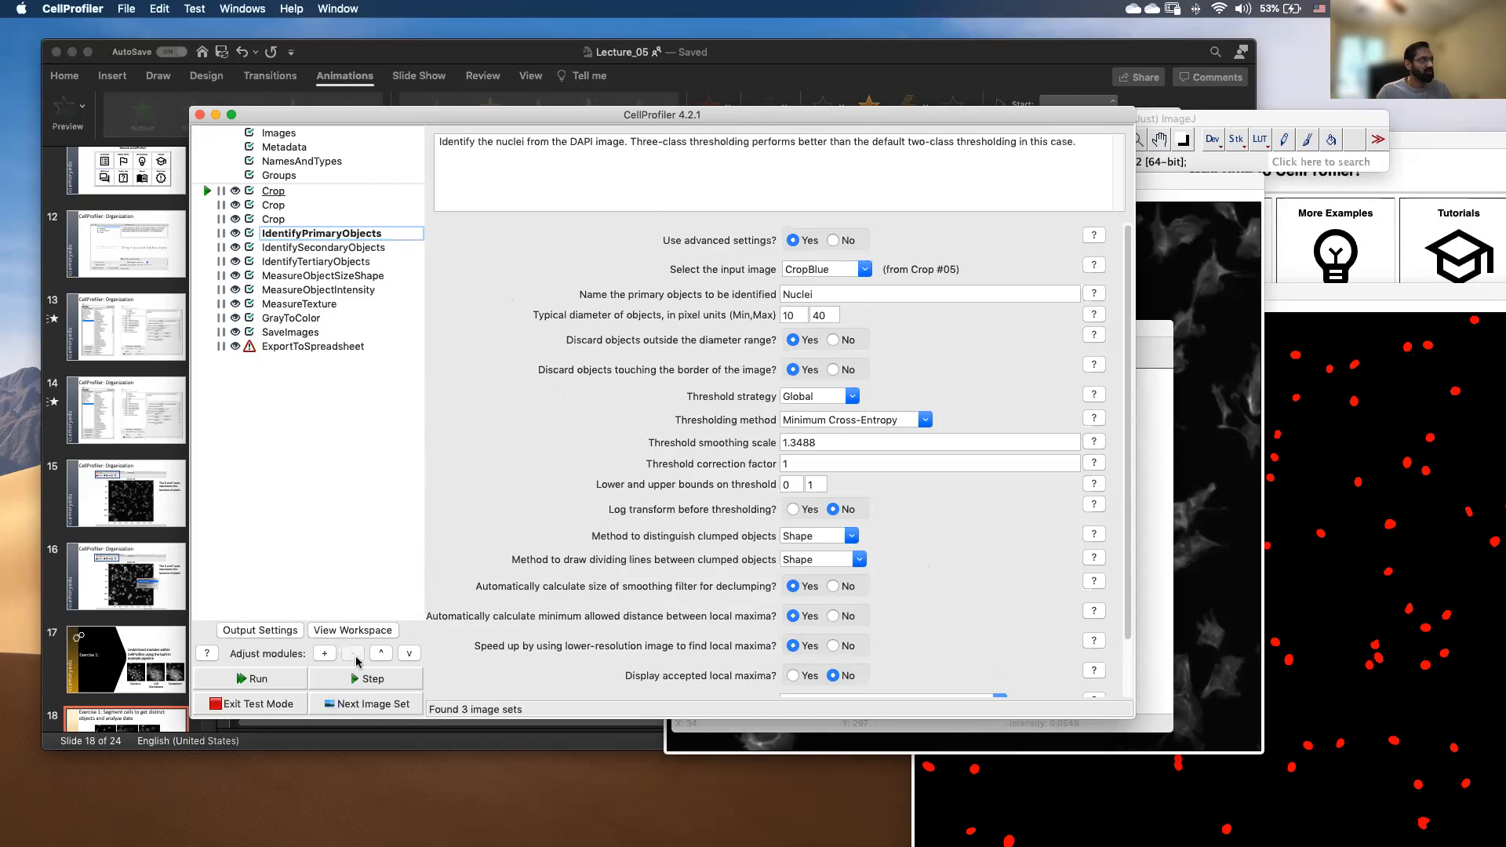
click(343, 686)
click(343, 685)
click(343, 685)
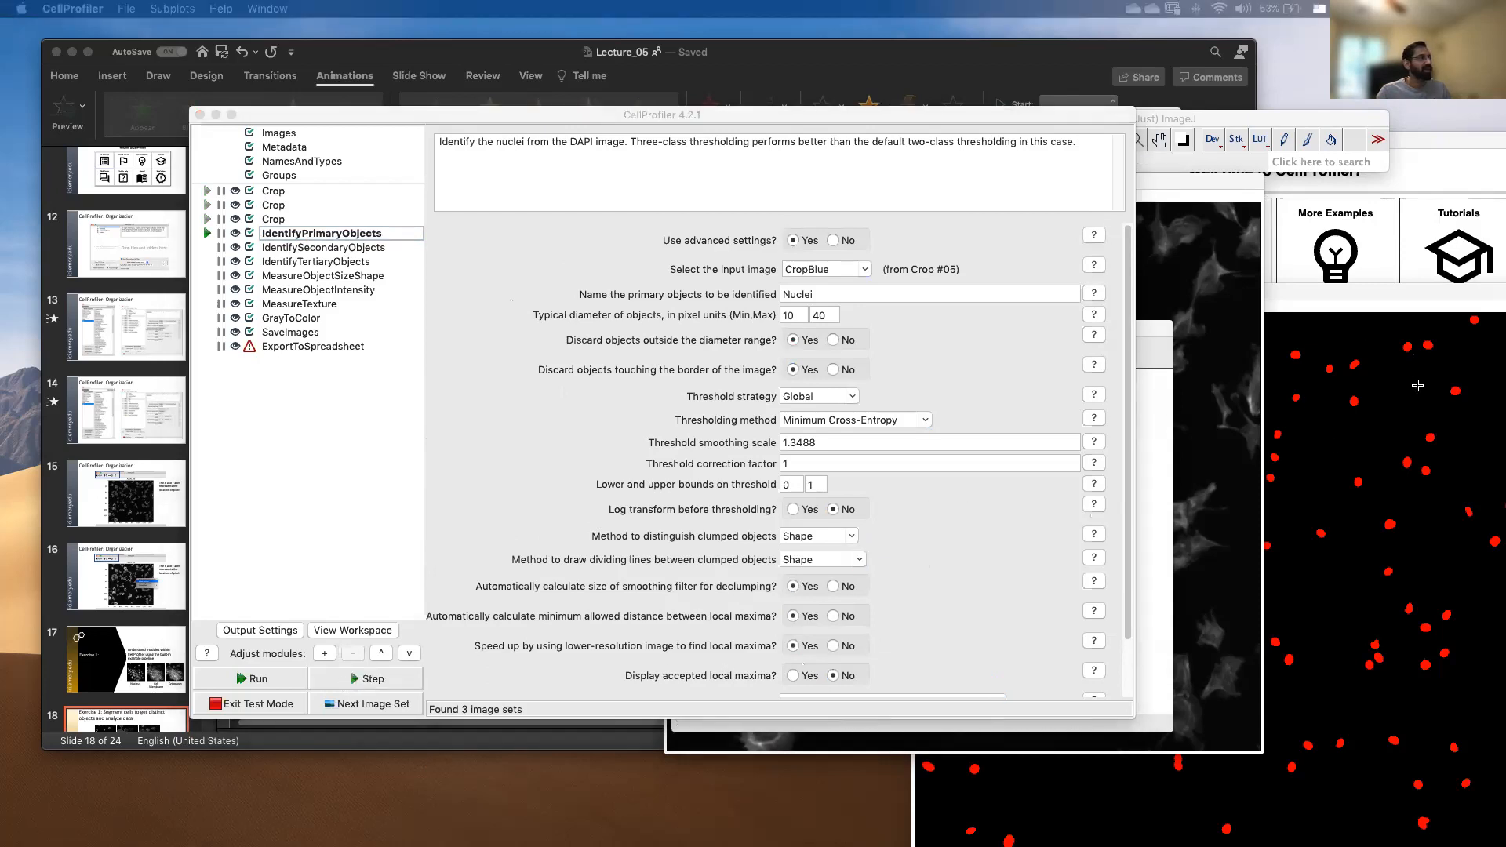
Run IdentifyPrimaryObjects in test mode, move its results window beside the pipeline, and run IdentifySecondaryObjects.
click(203, 238)
click(204, 236)
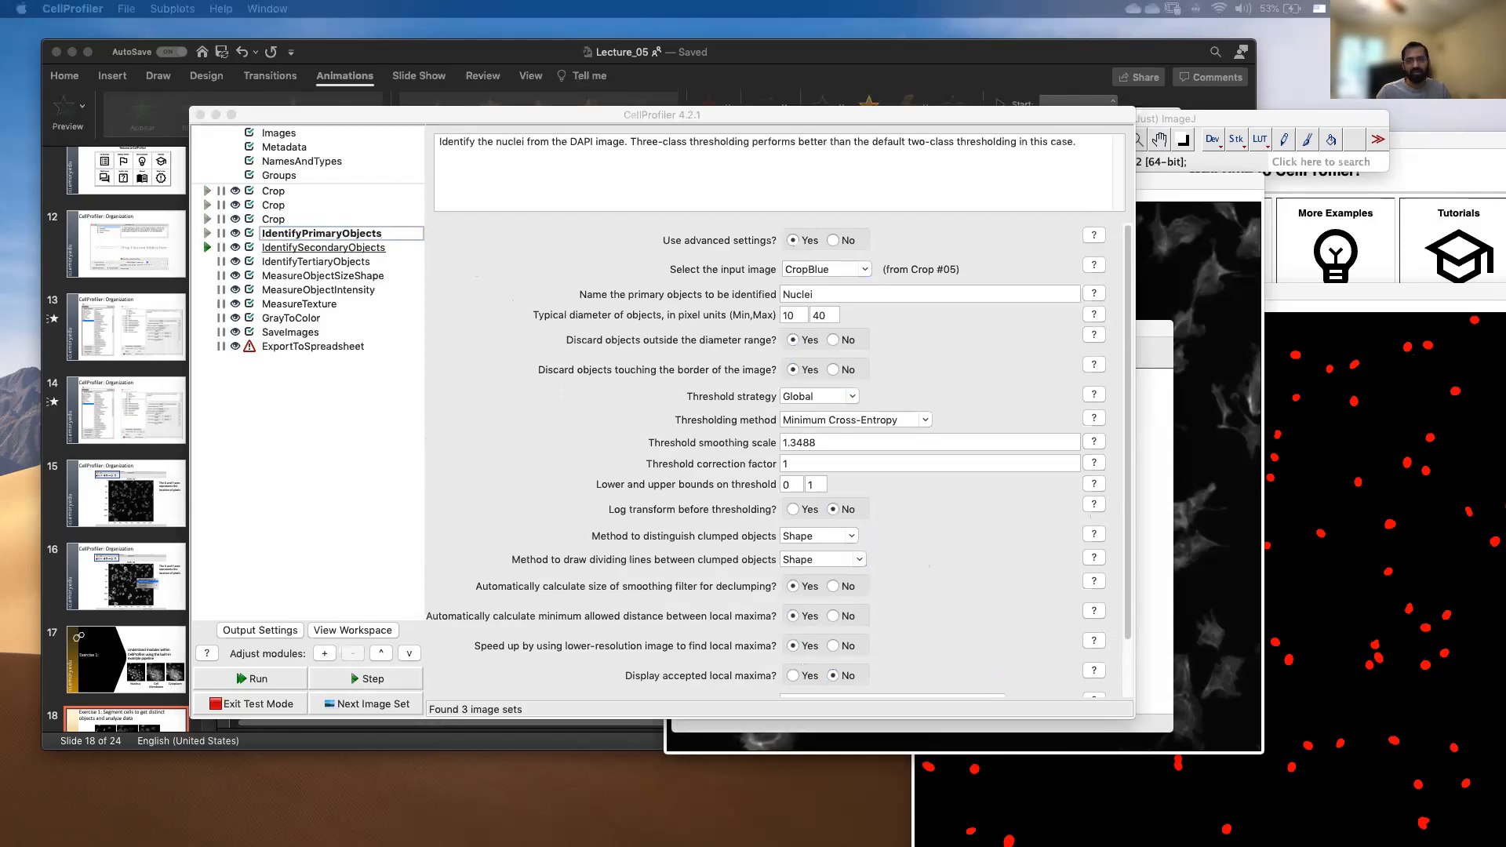
drag(1151, 211, 817, 203)
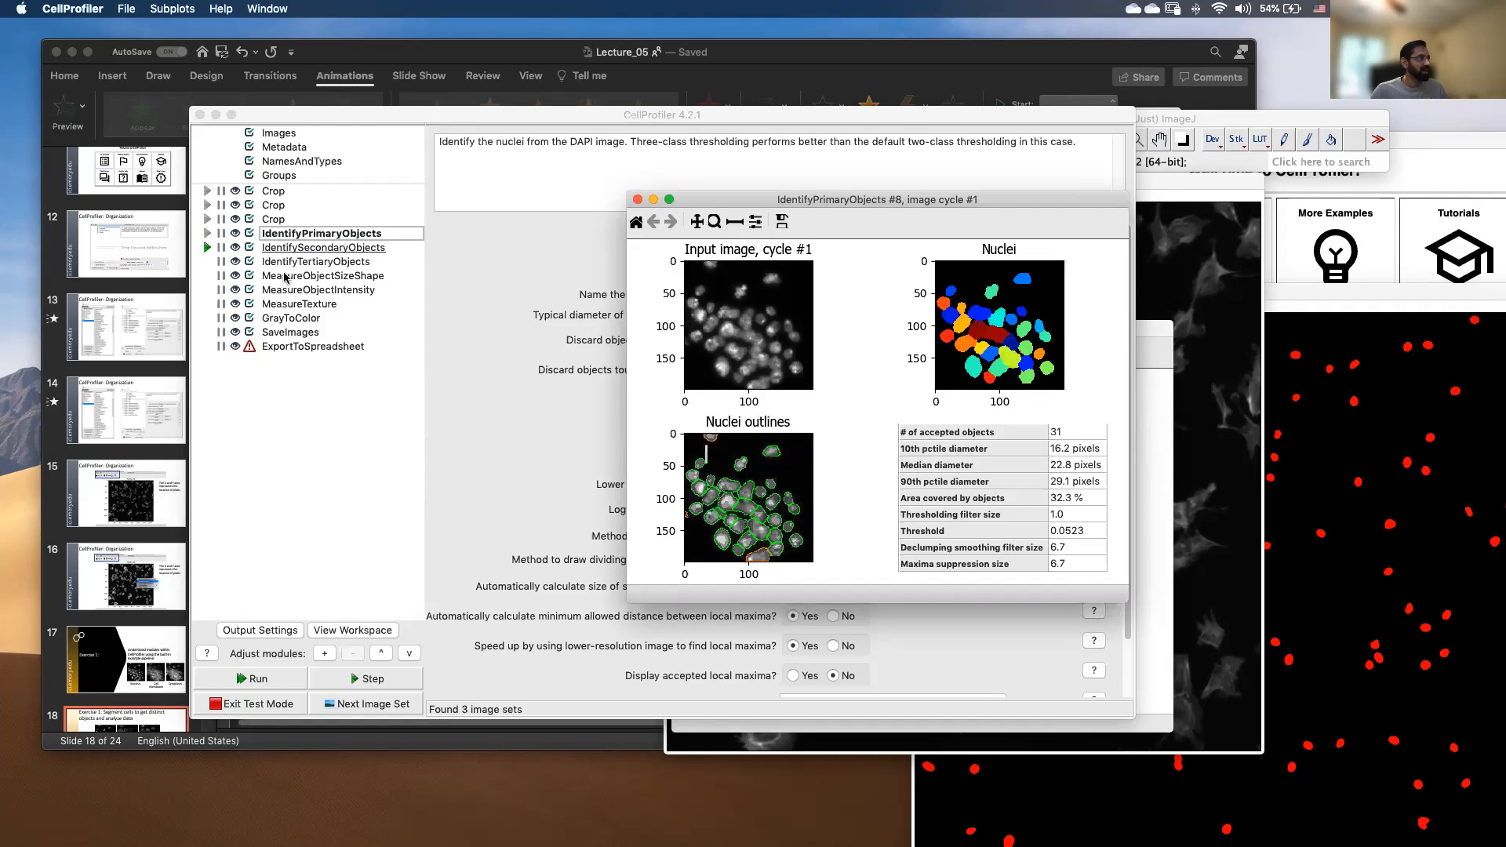
click(208, 248)
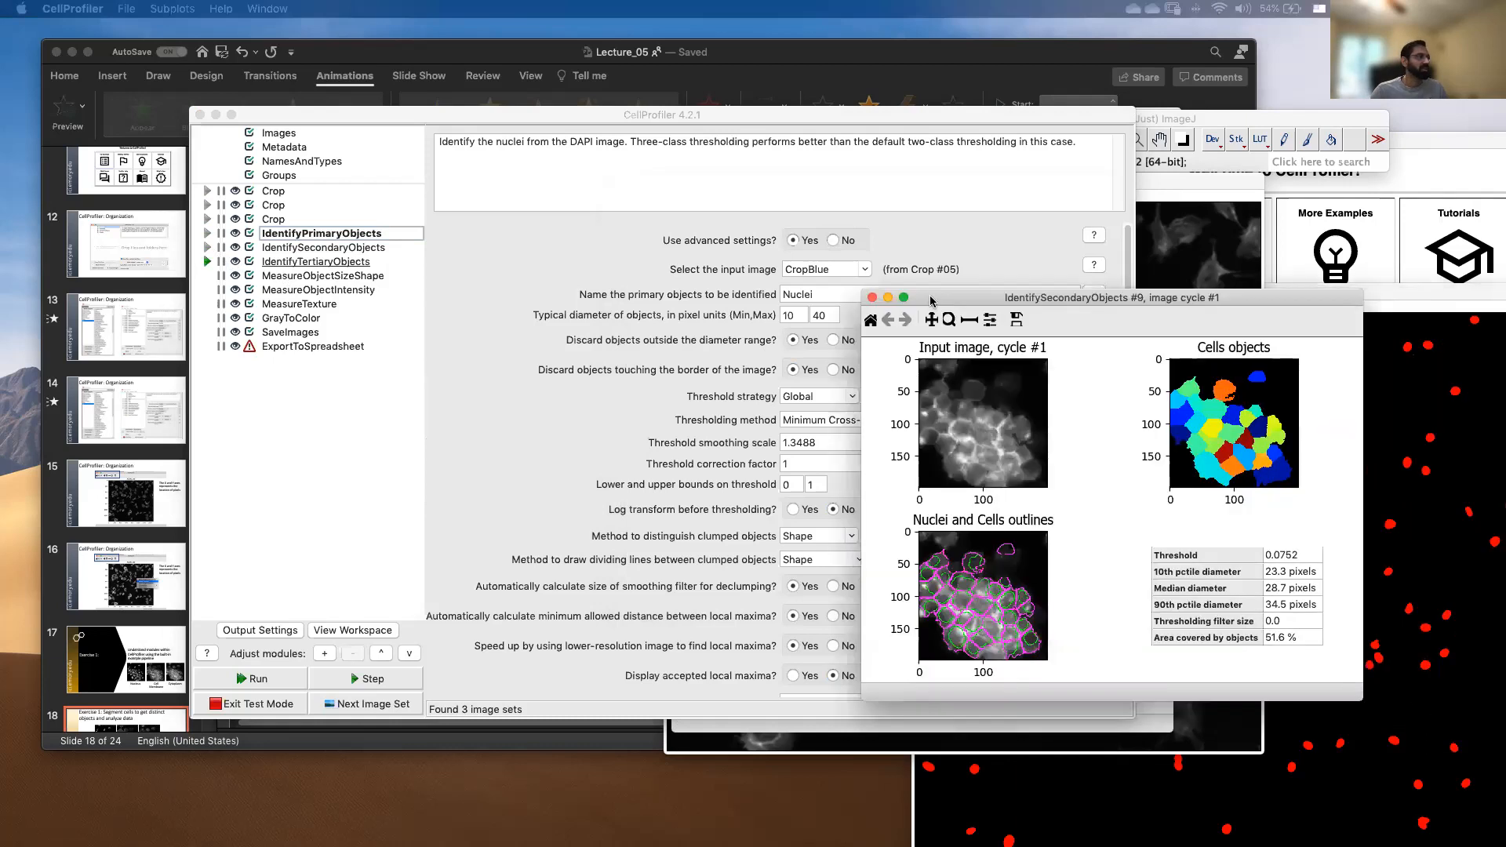
Move the IdentifySecondaryObjects results window aside and review the module's input image options, keeping CropGreen.
drag(931, 300, 1490, 375)
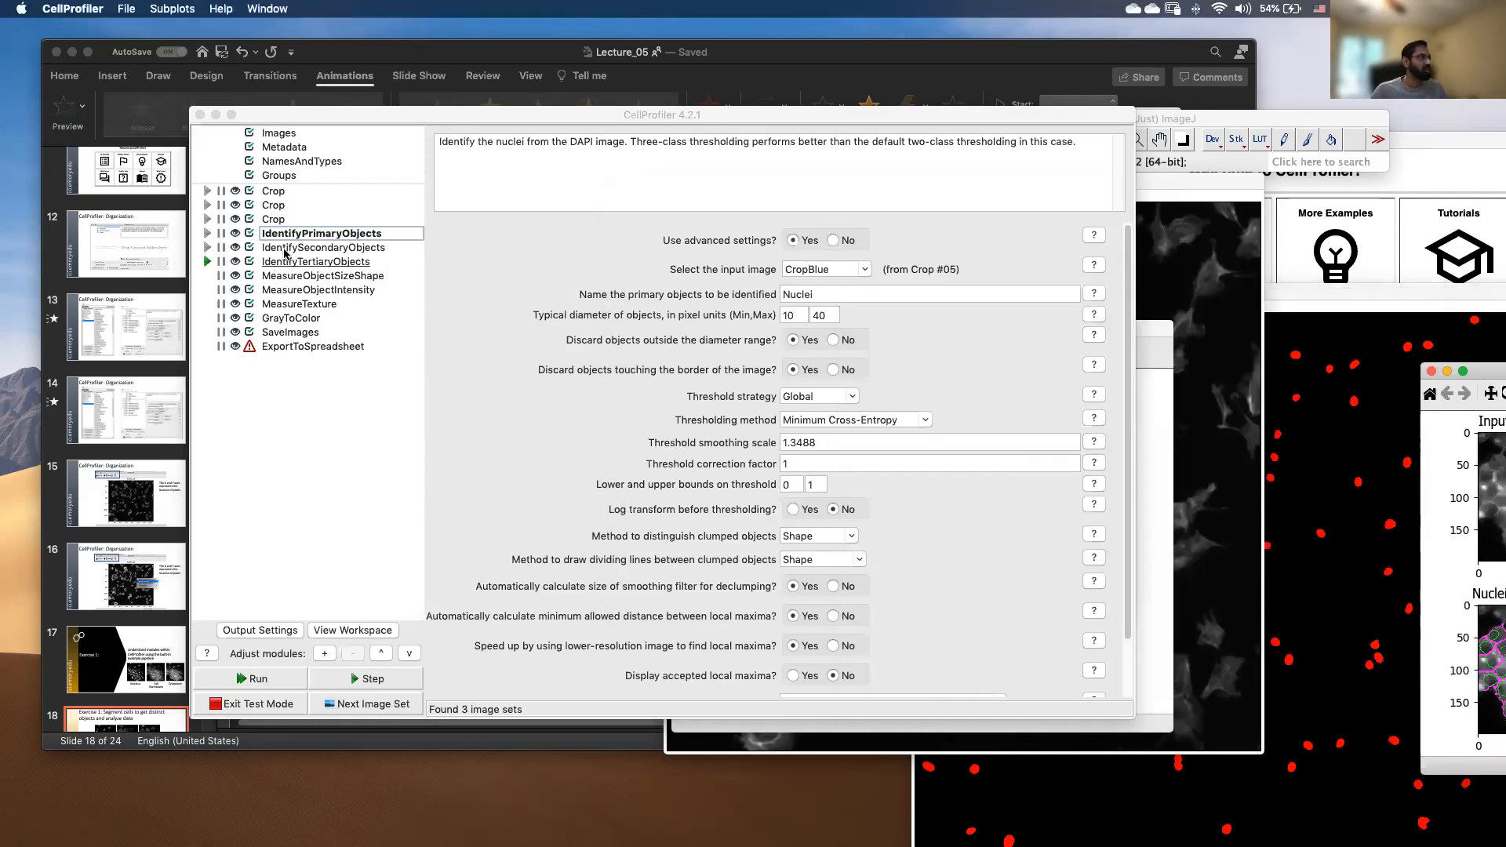
click(285, 249)
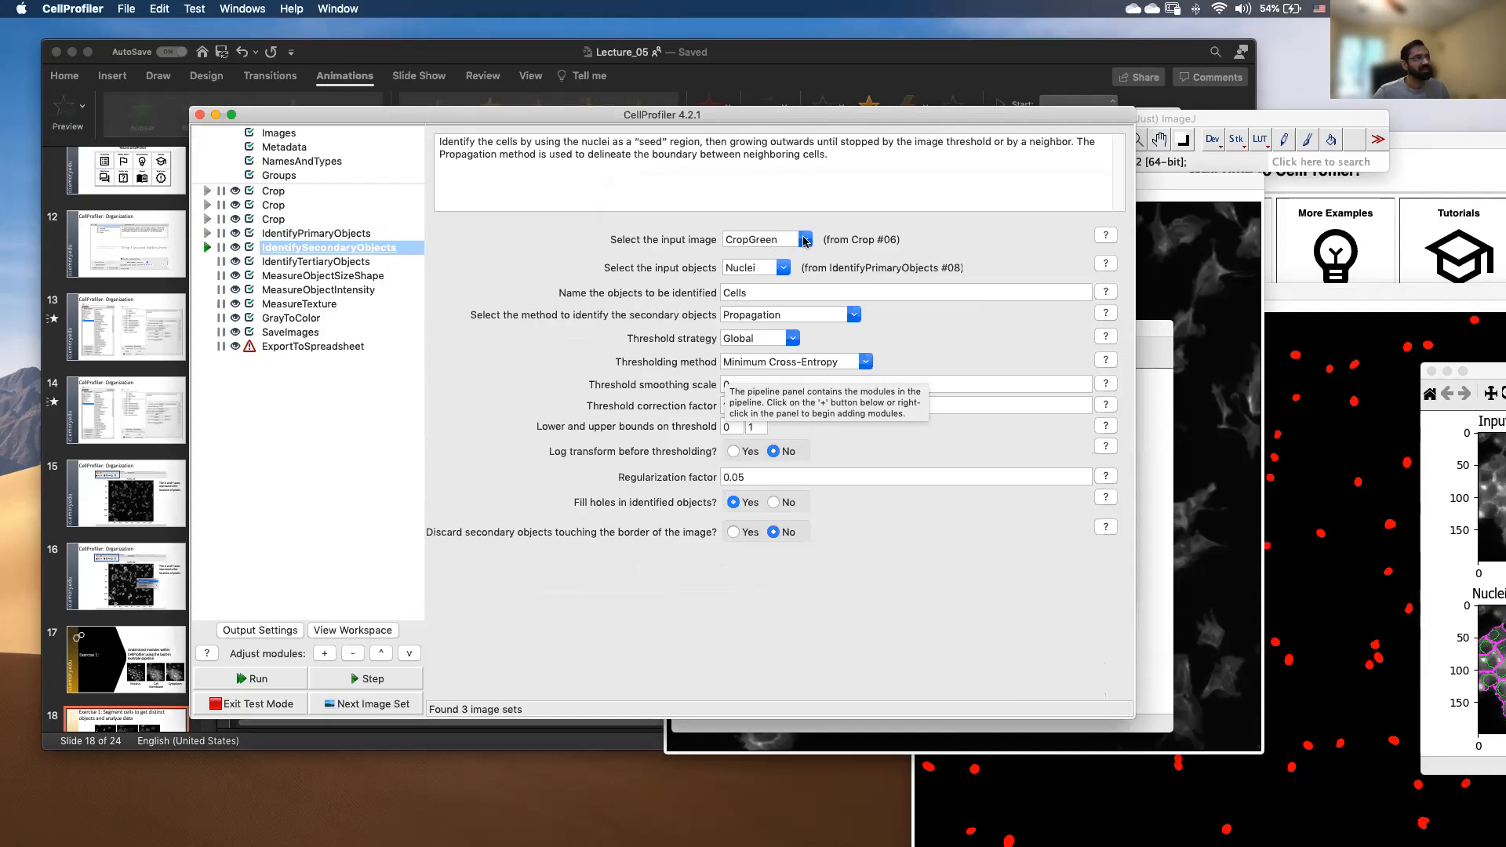
click(805, 241)
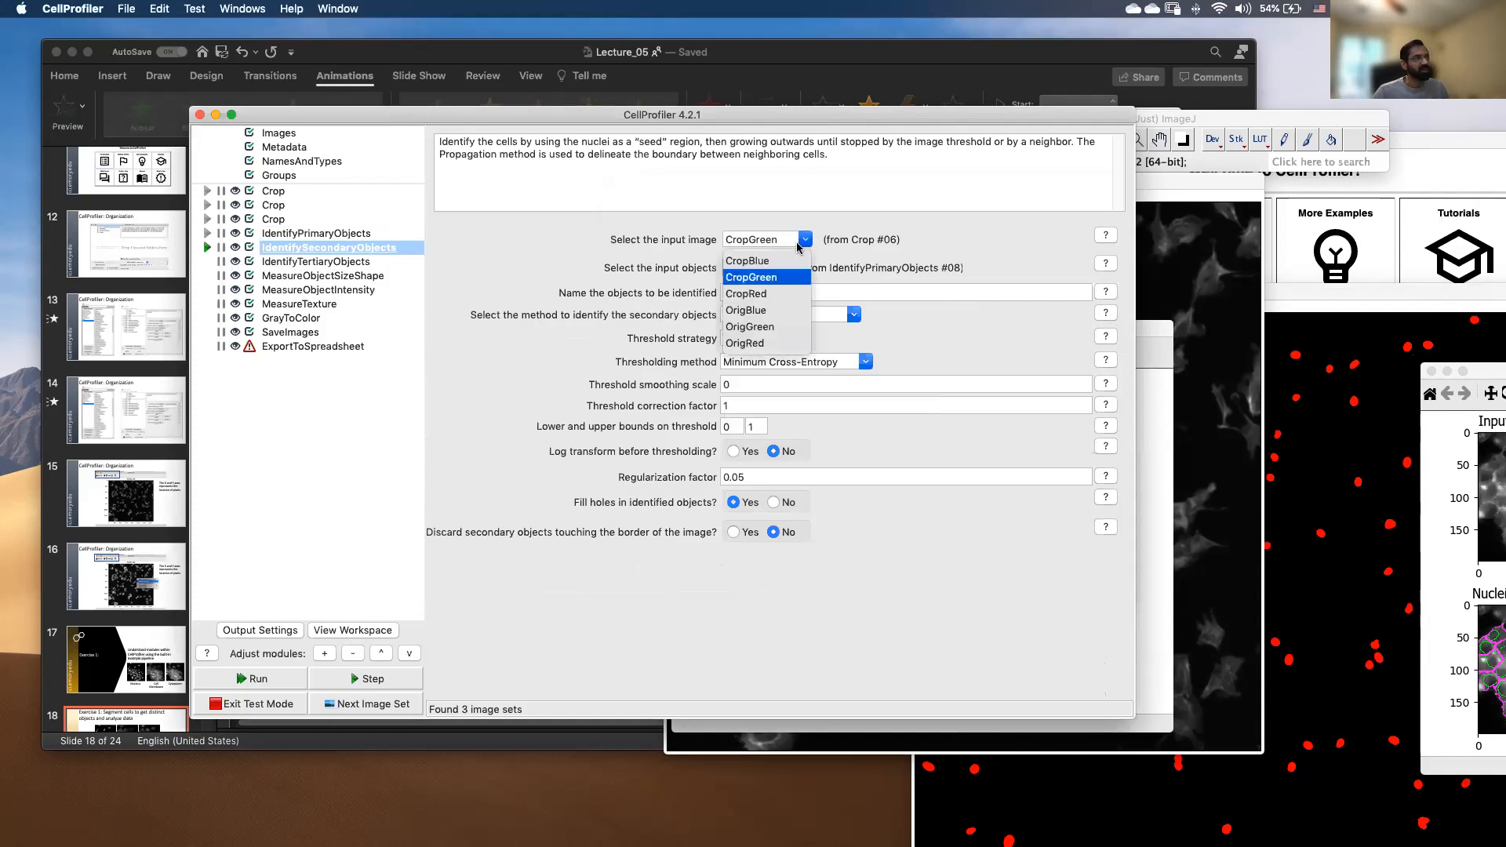
click(769, 278)
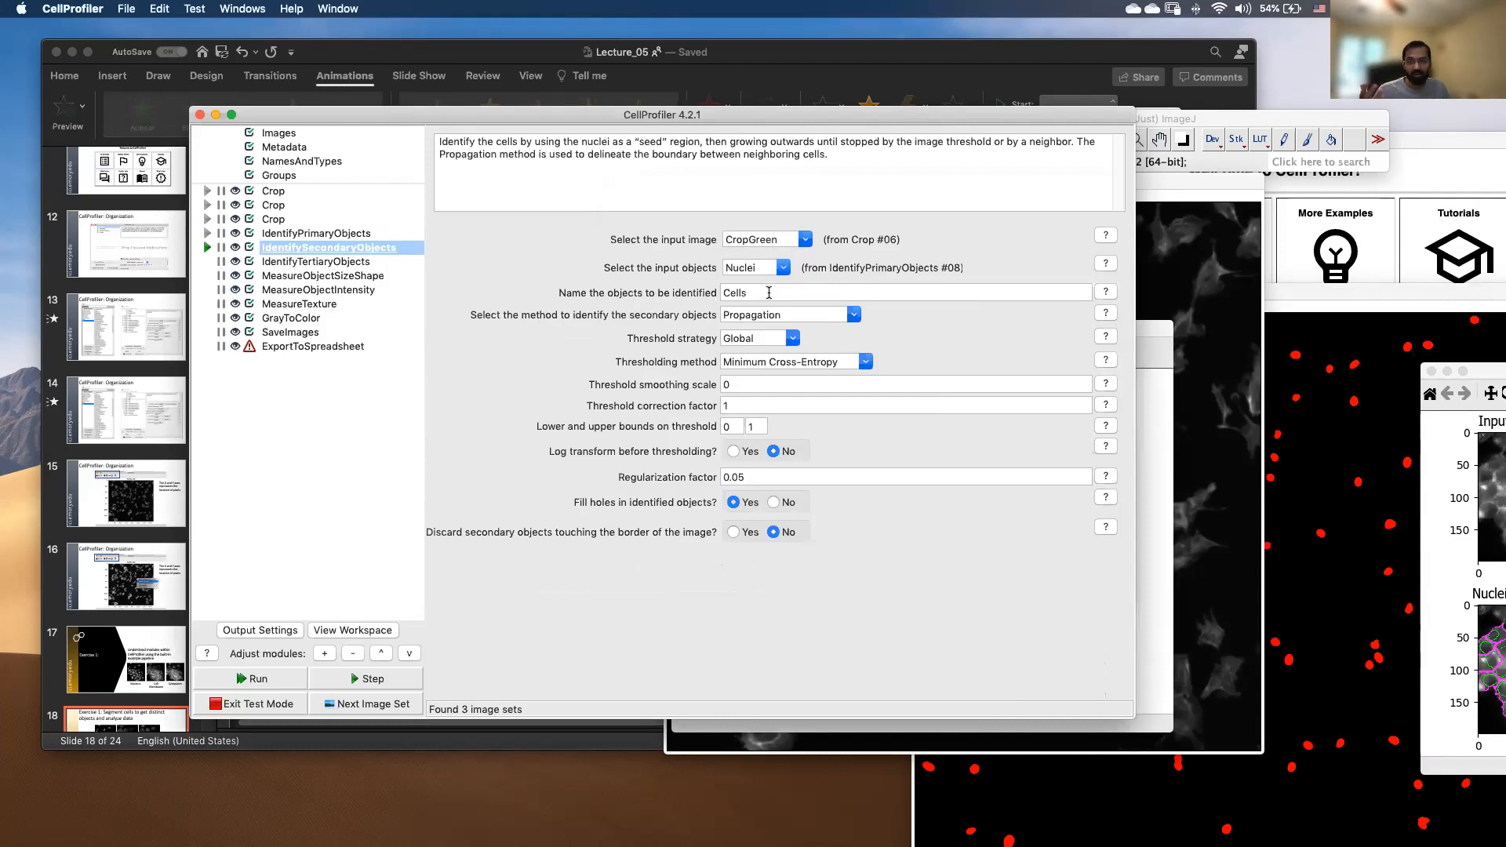
click(769, 292)
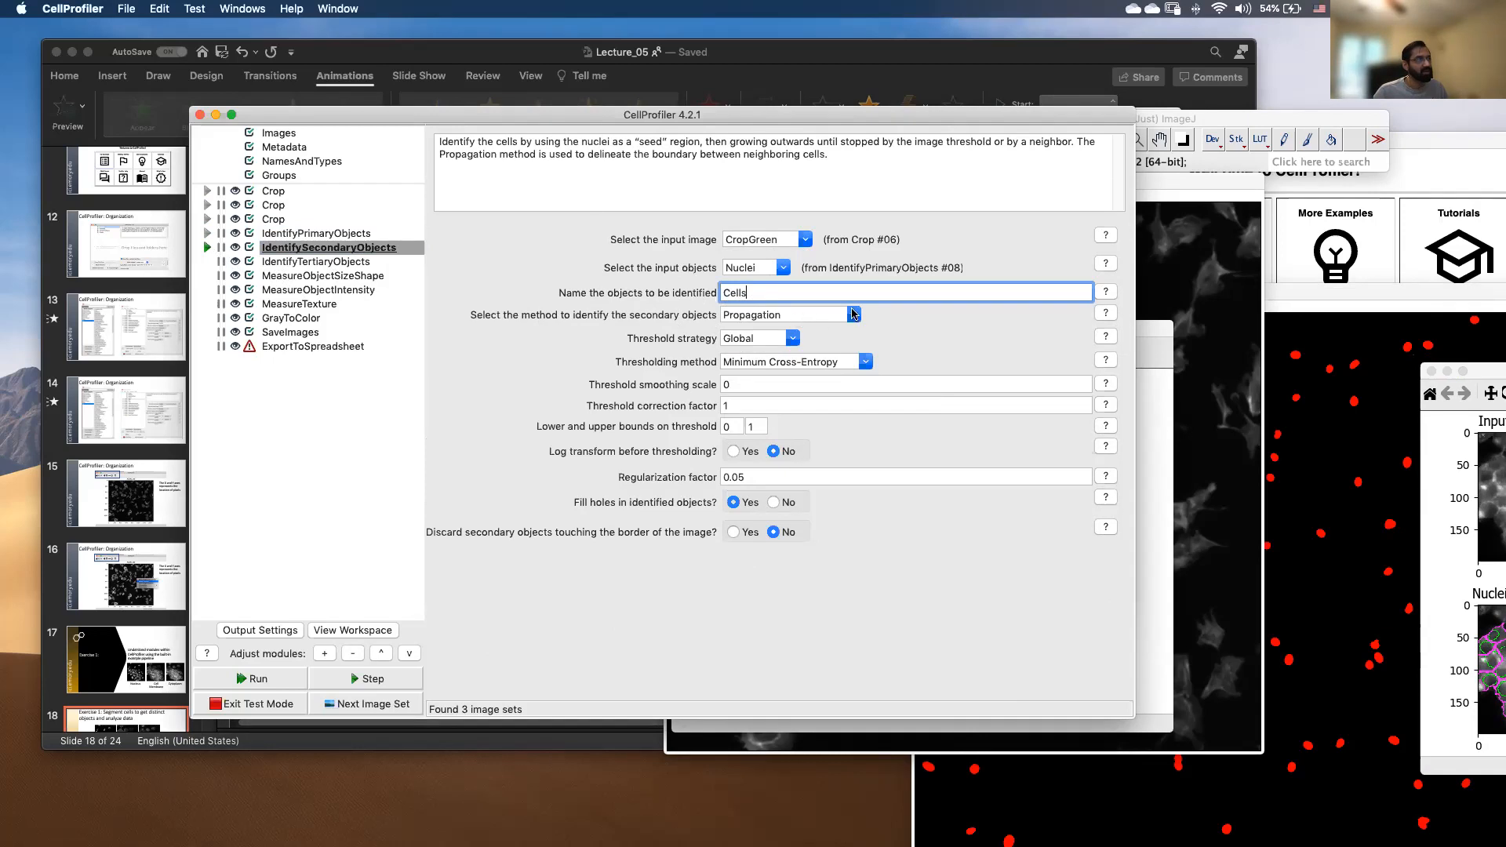
Review the methods for identifying secondary objects, keeping Propagation, and read the help text on that setting.
click(854, 315)
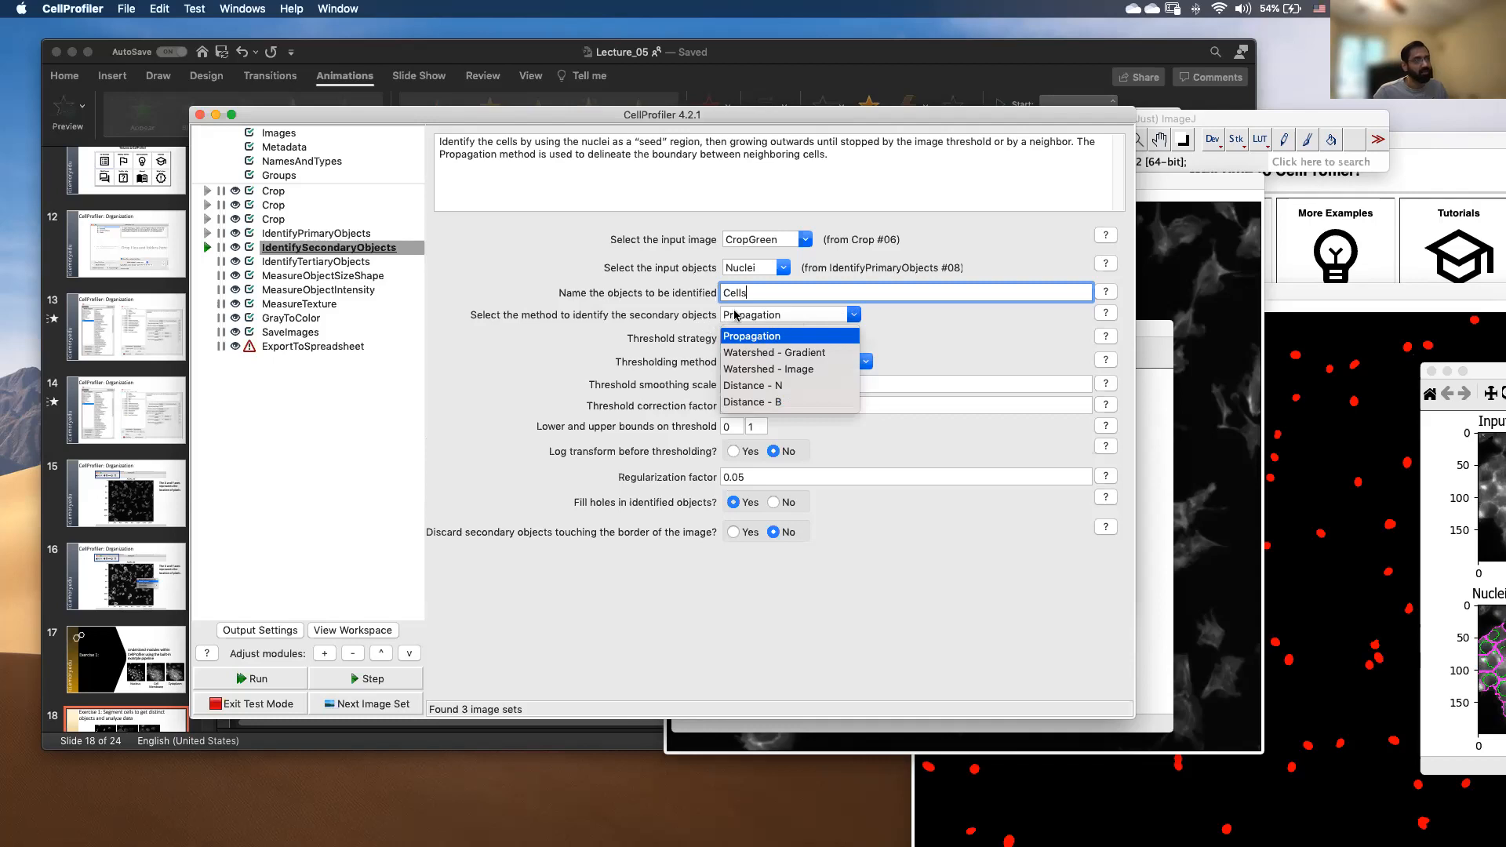
click(886, 330)
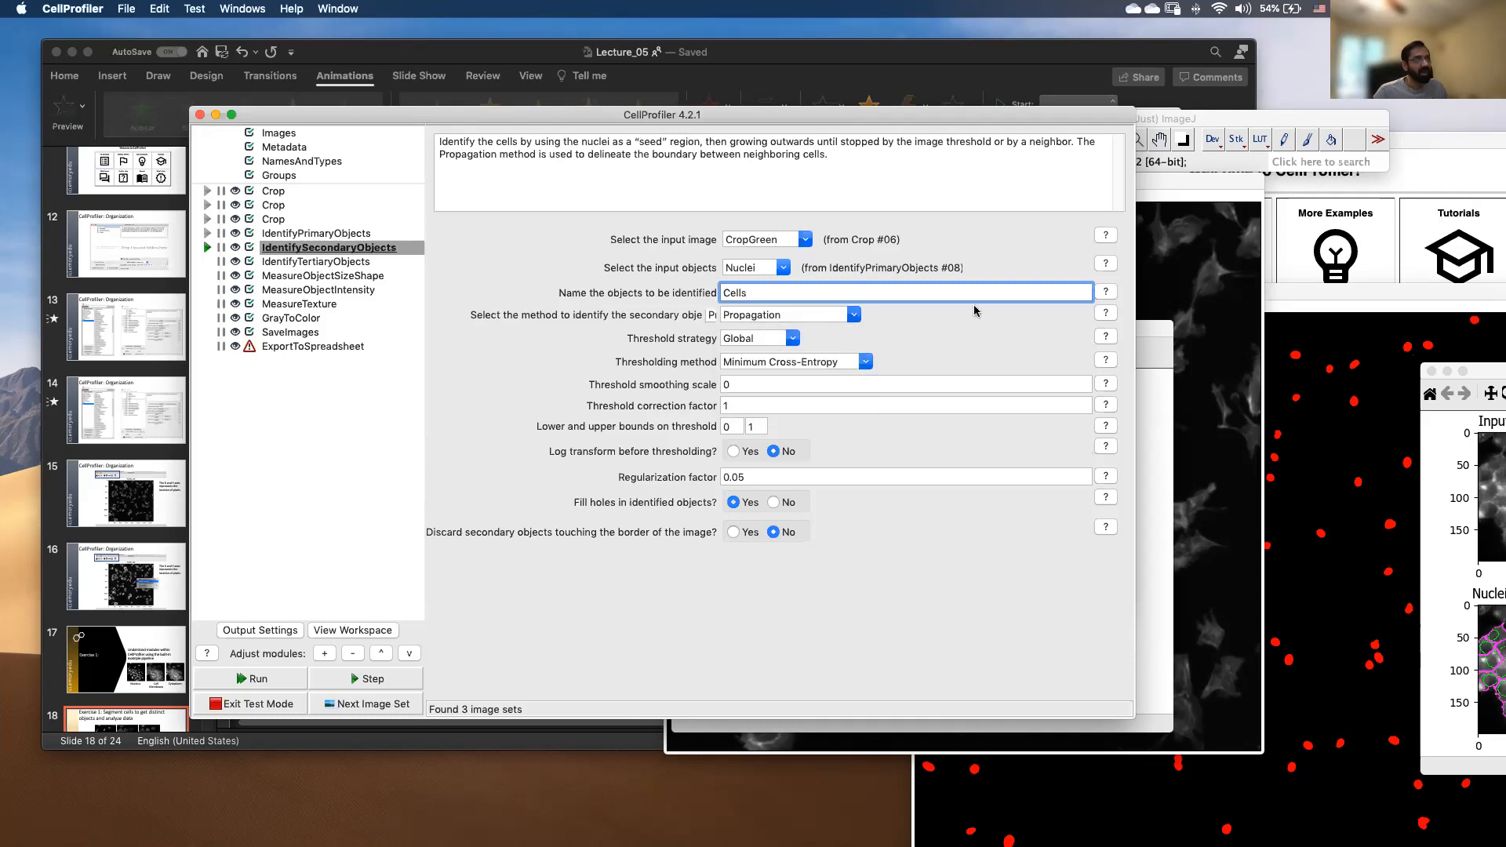
click(1104, 314)
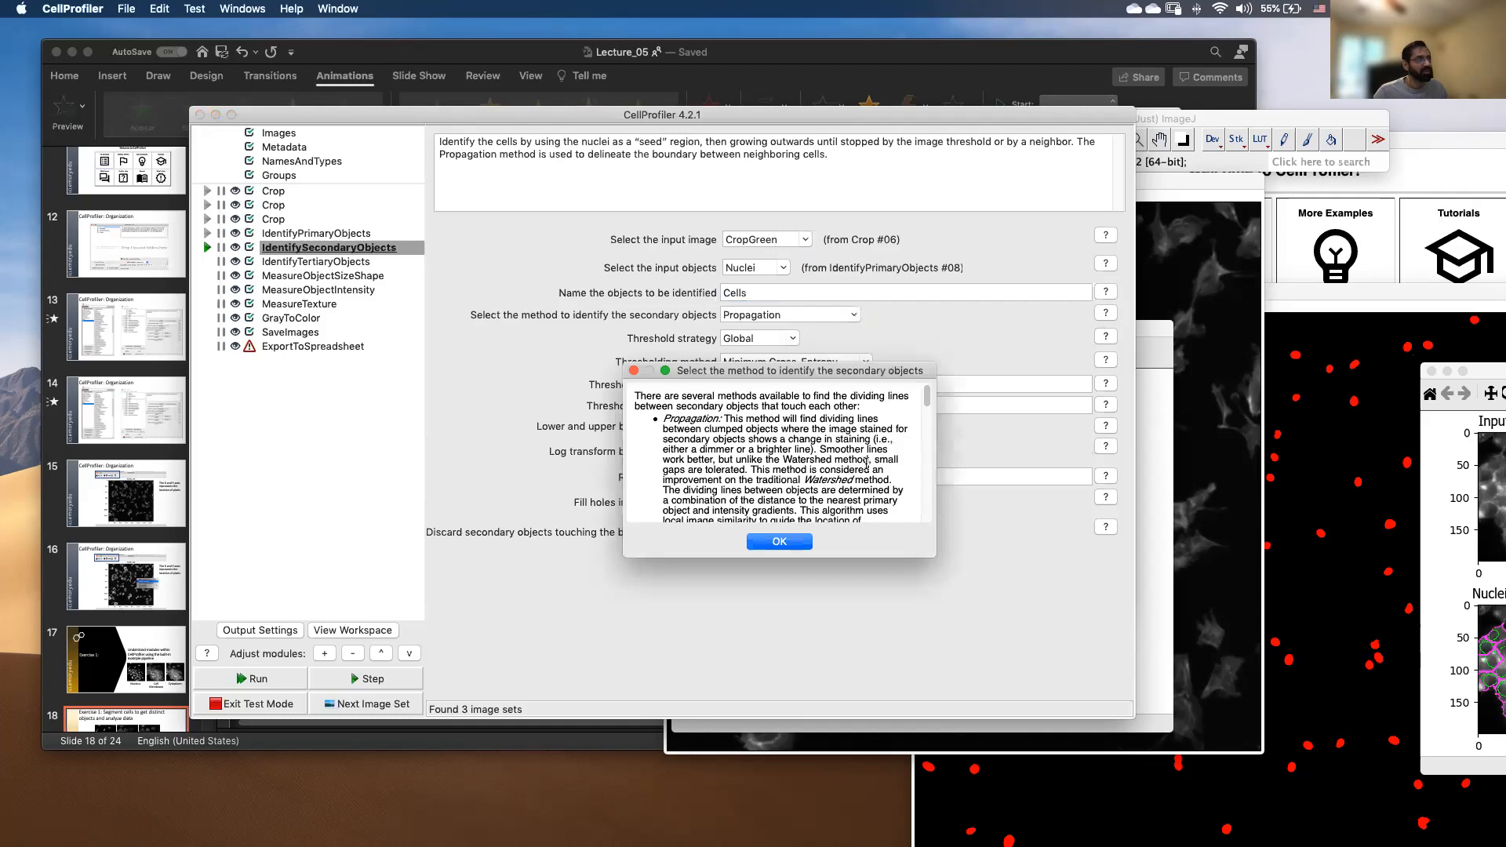
drag(833, 374, 780, 268)
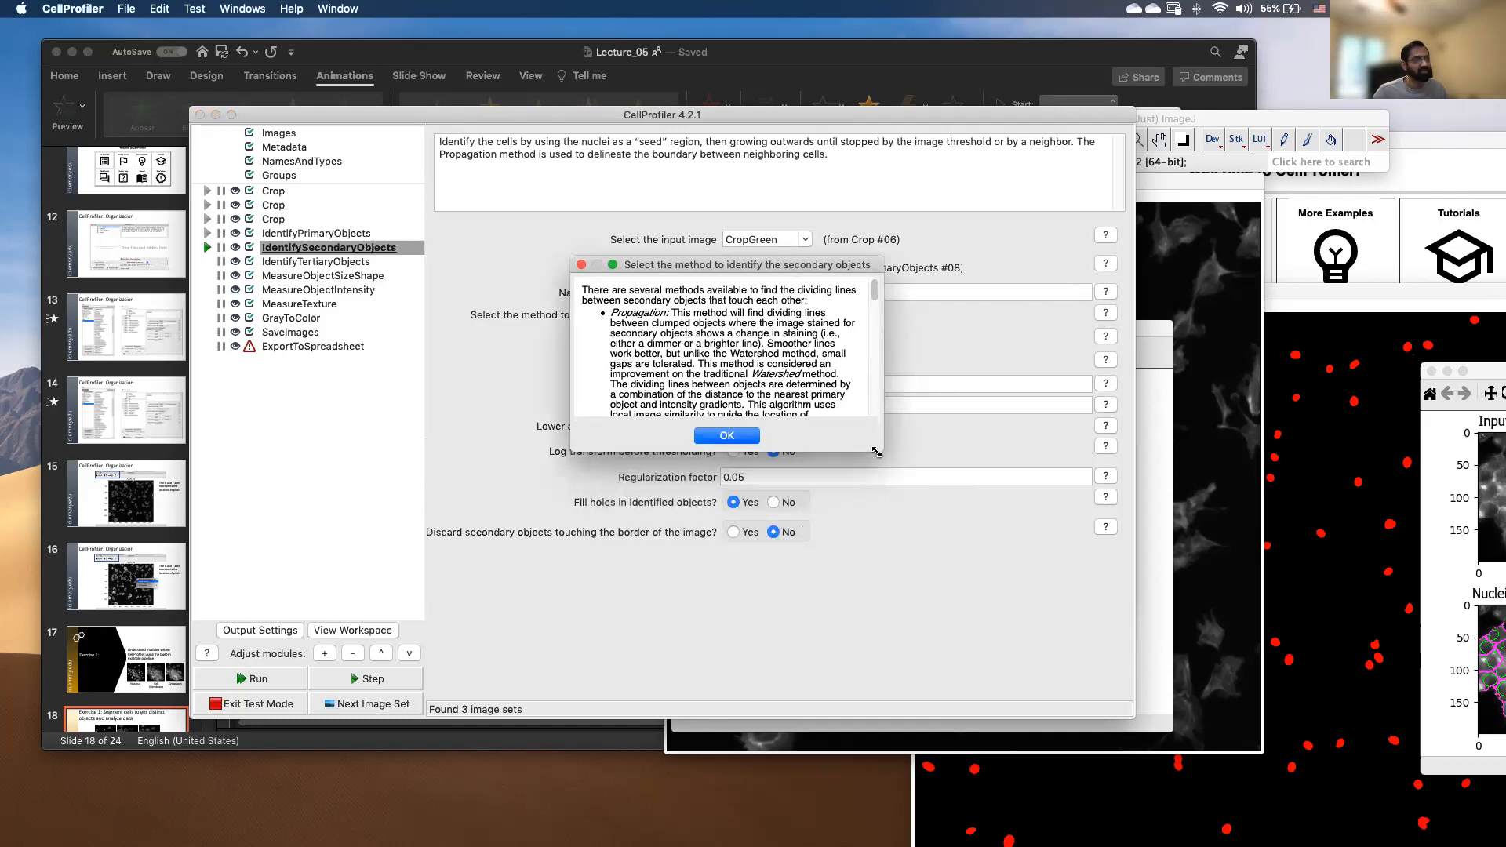
drag(882, 451, 948, 585)
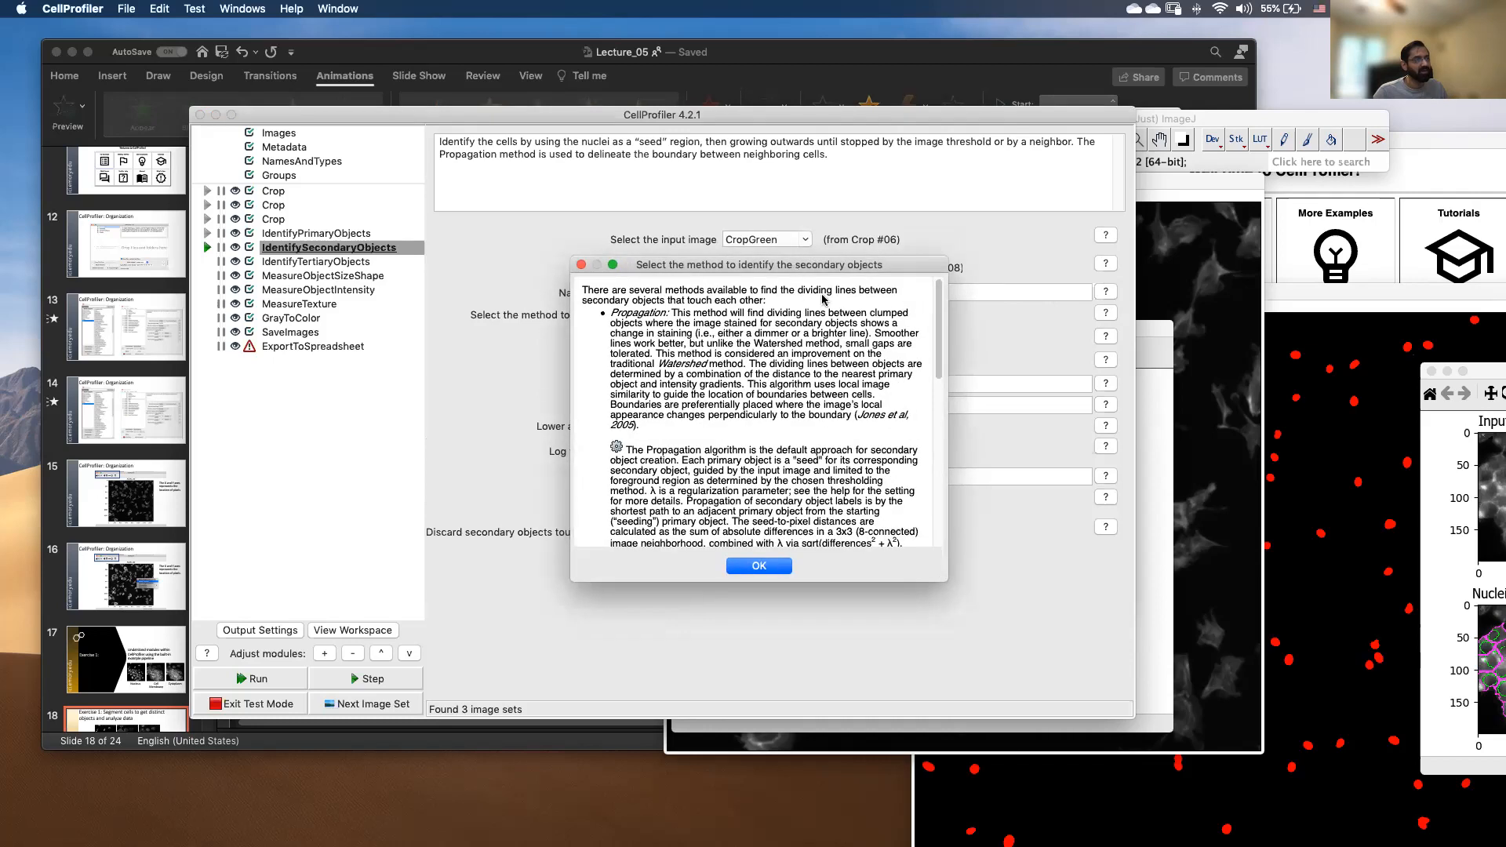
mouse_move(939, 344)
mouse_down()
mouse_move(945, 444)
mouse_move(941, 326)
mouse_up()
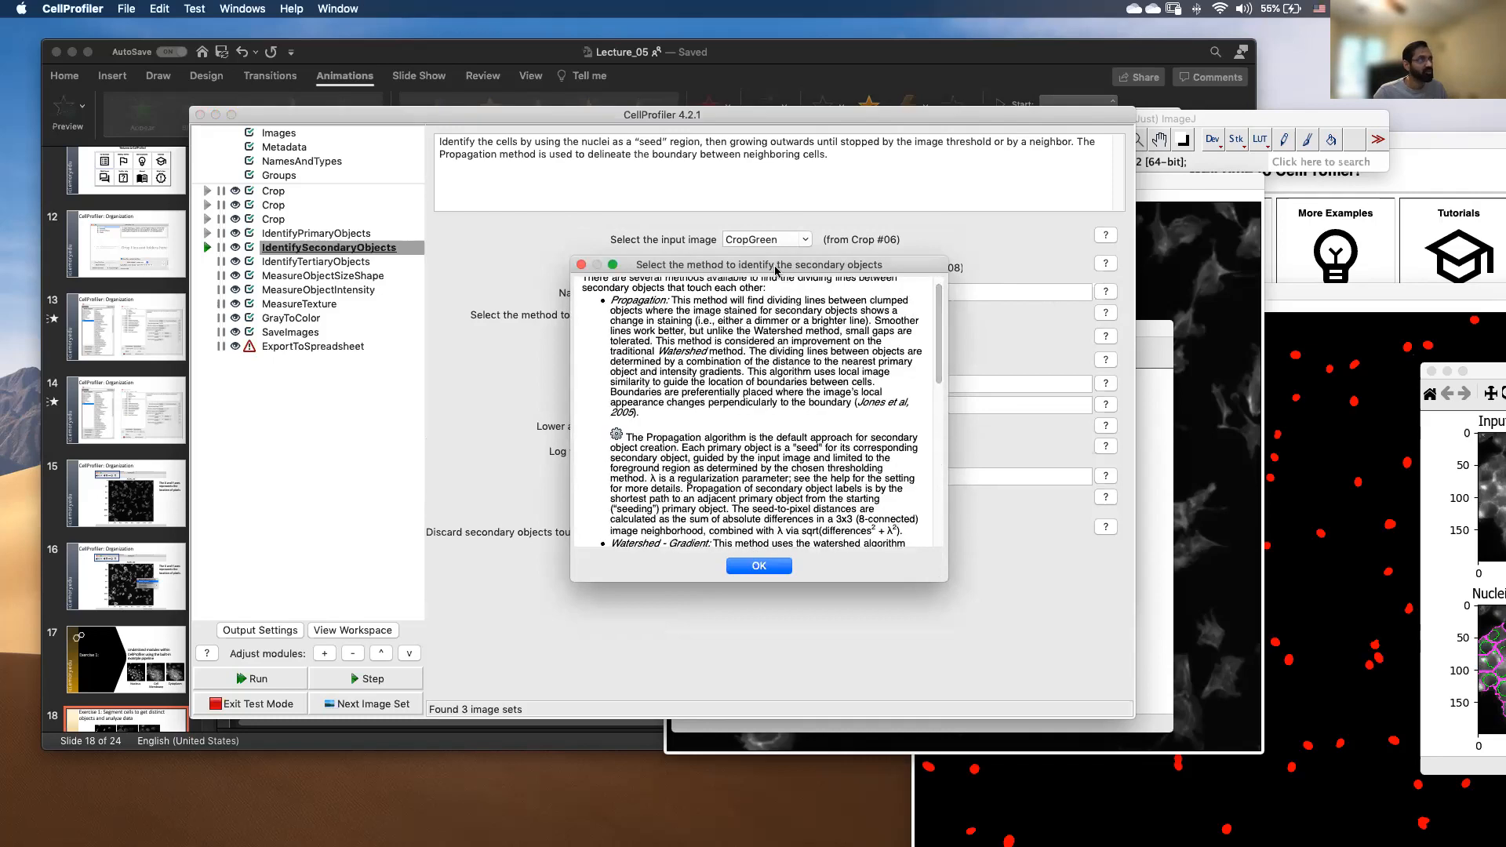
click(581, 265)
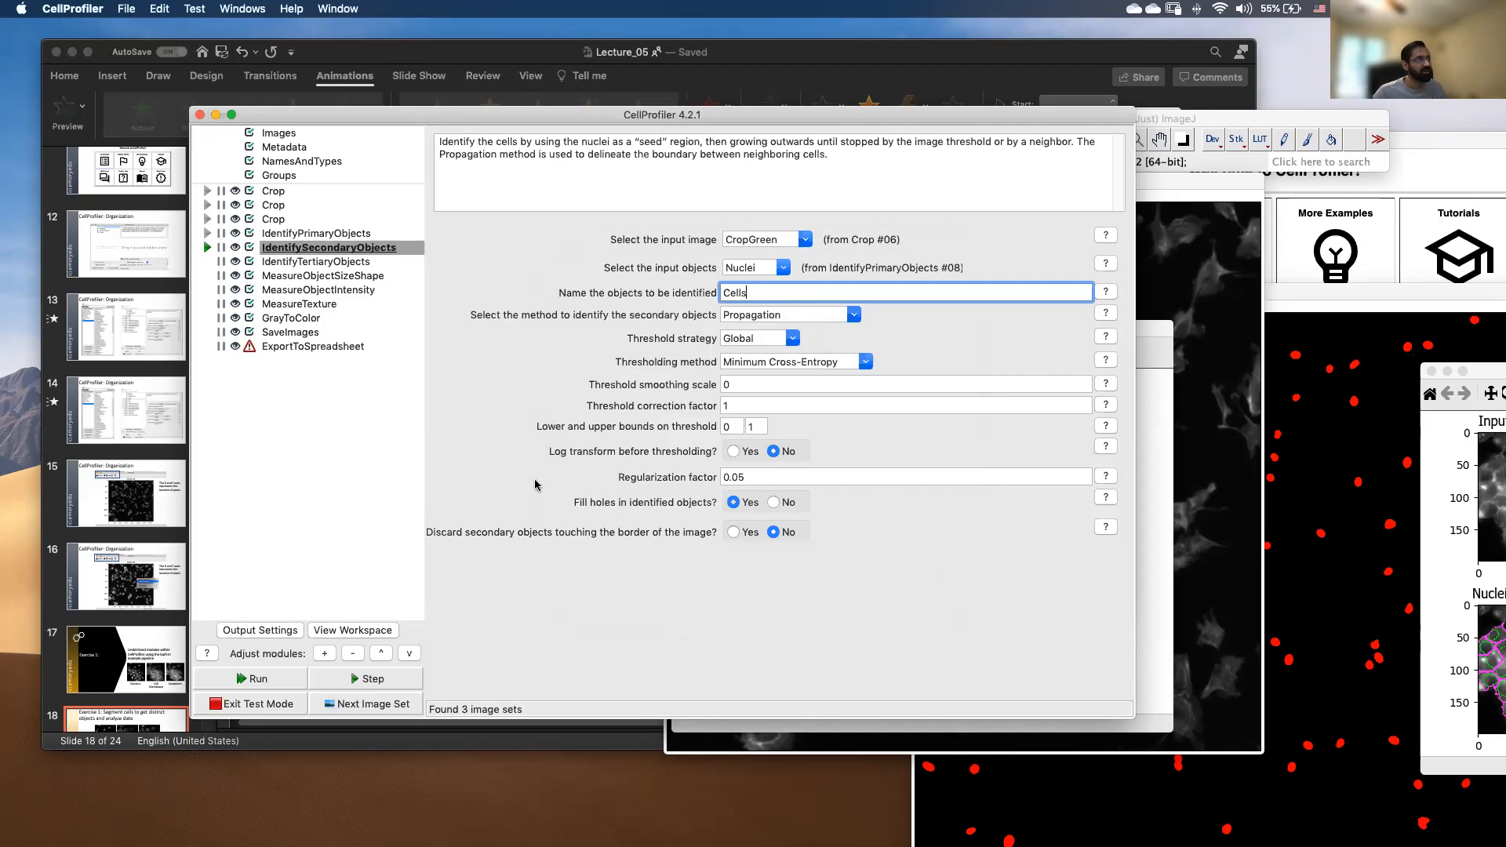
Review the threshold strategy options, keeping Global, and read the help description of the Adaptive strategy.
click(788, 340)
click(791, 340)
click(792, 342)
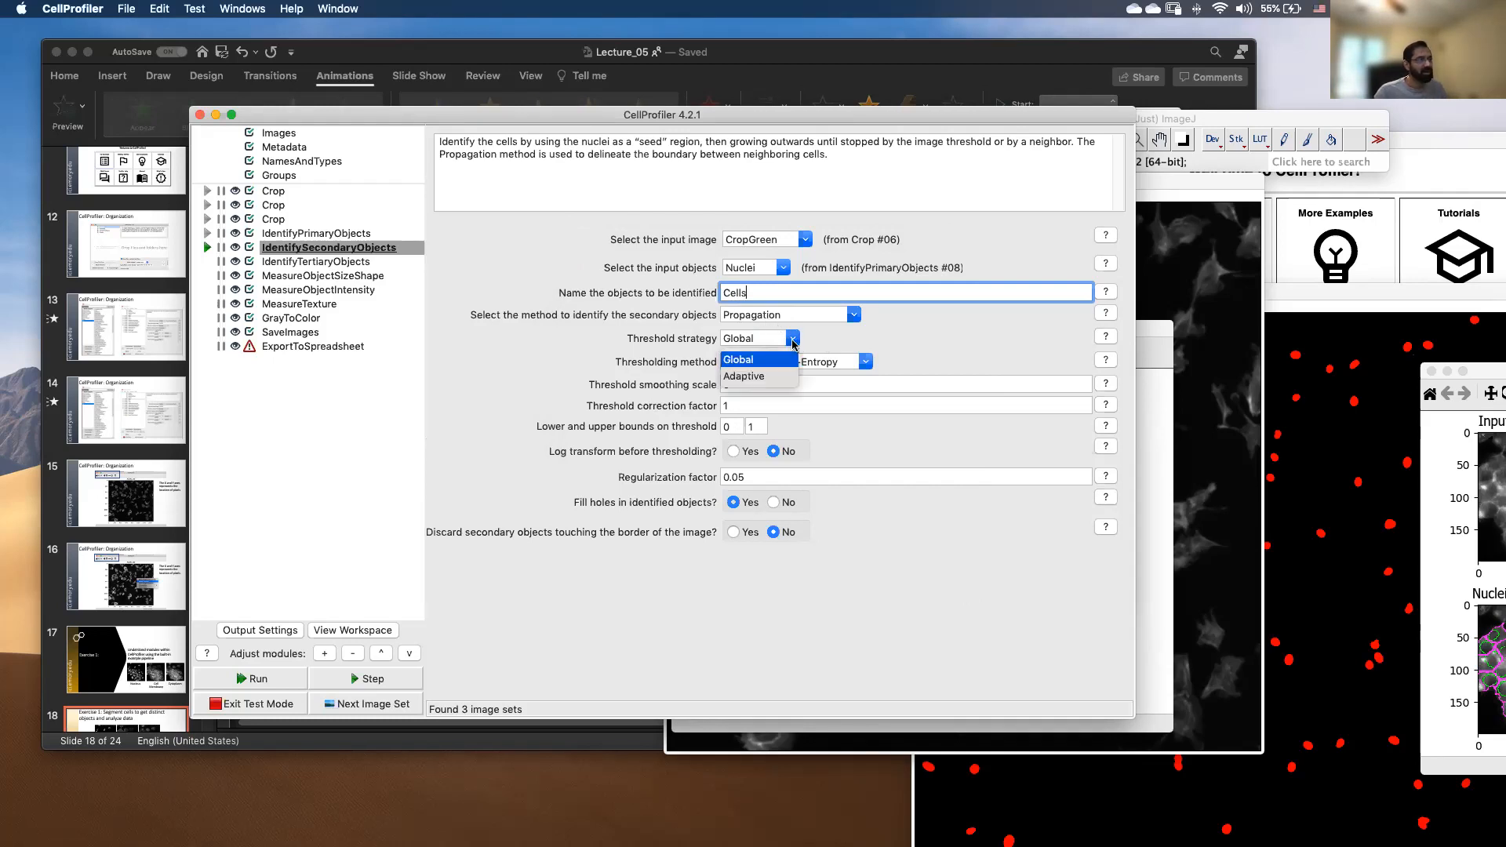
click(792, 342)
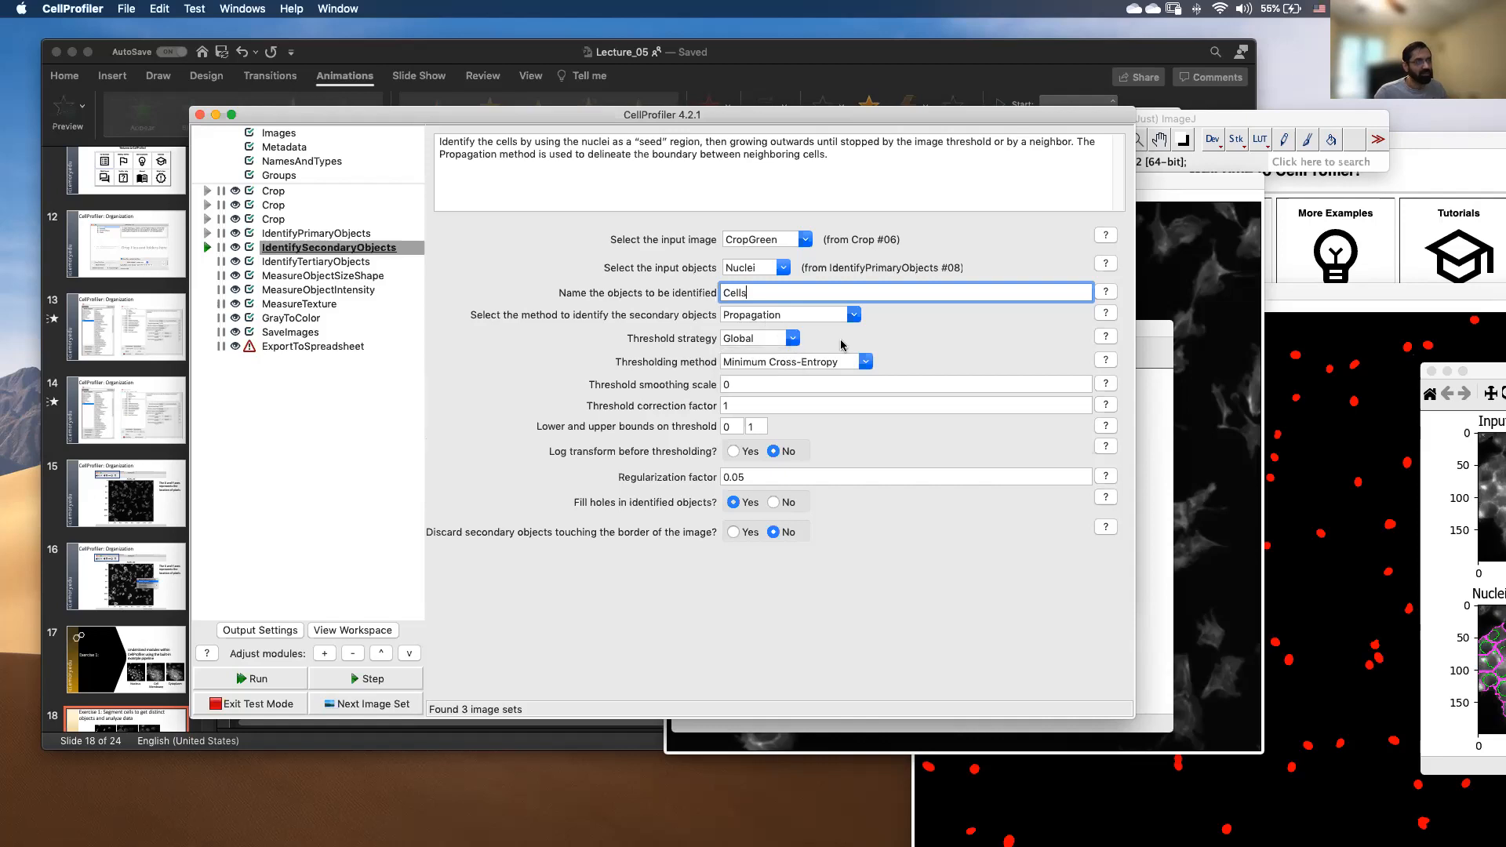
click(1104, 337)
scroll(804, 458, down, 10)
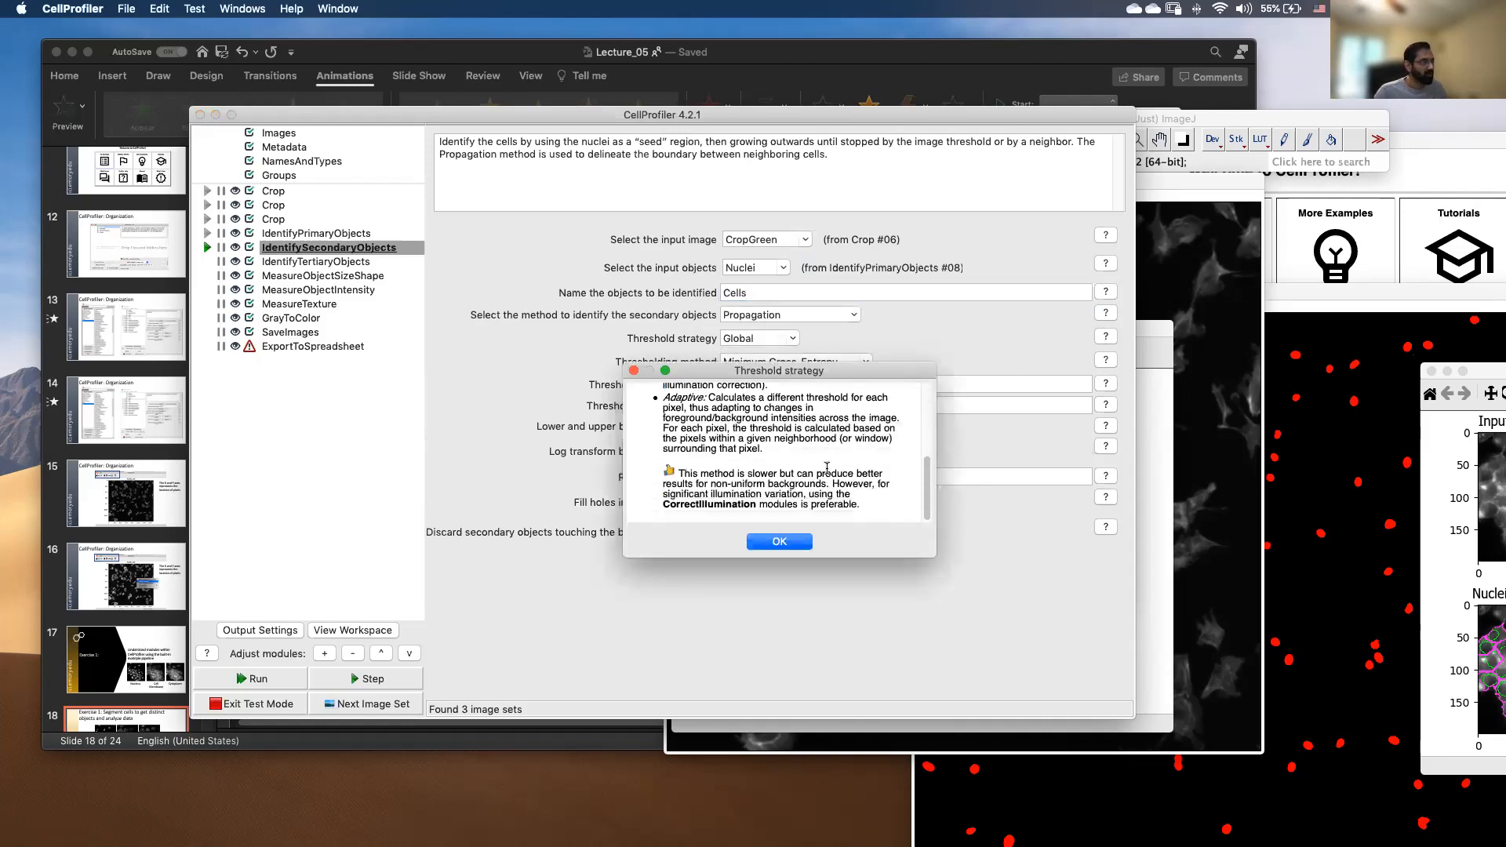
click(634, 371)
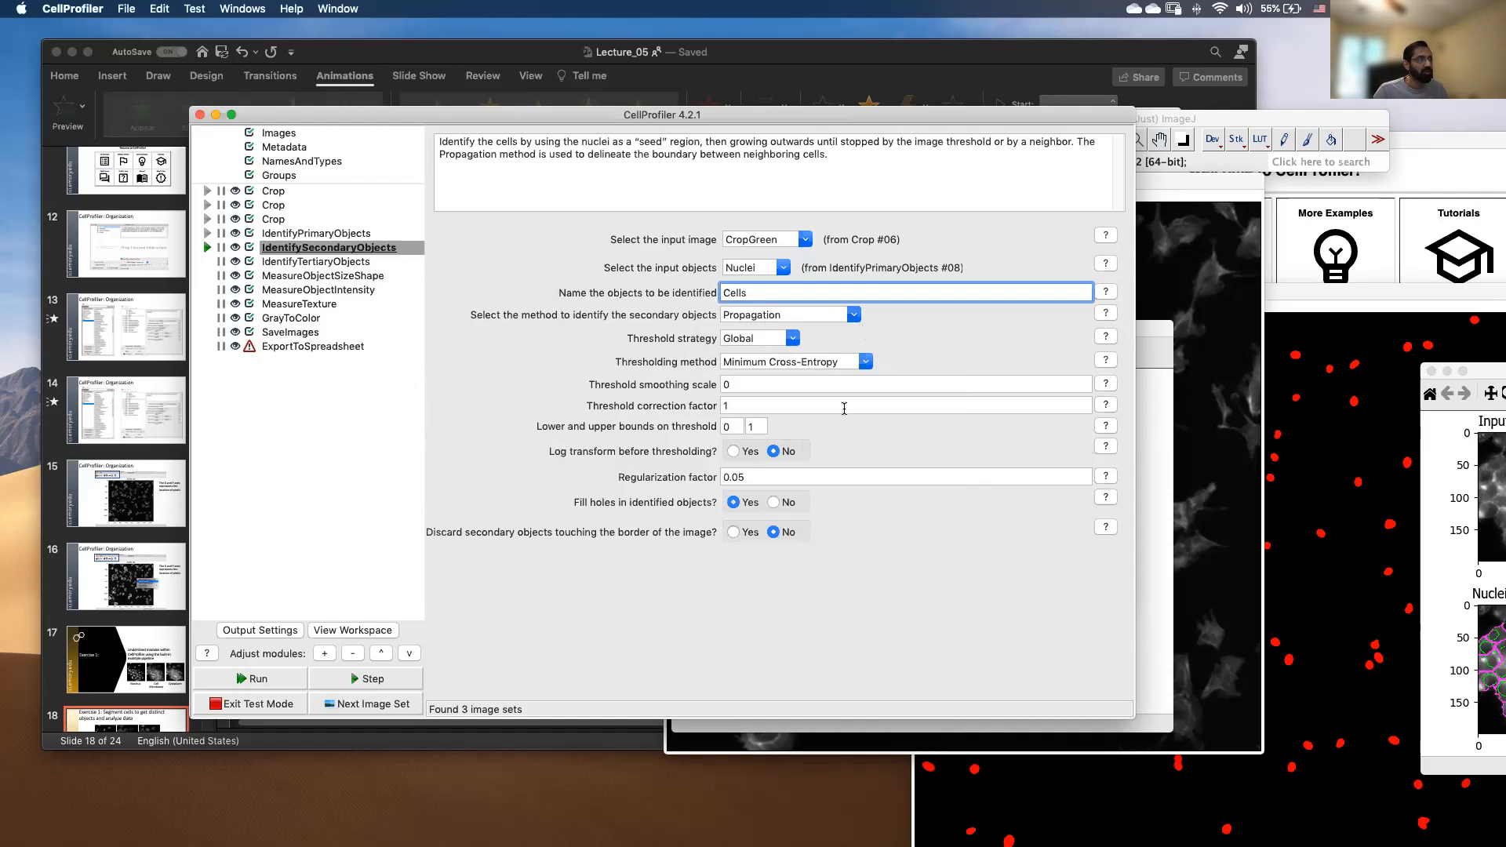
Rerun IdentifySecondaryObjects with Propagation, place its results window beside the settings, and minimize the 01_POS002_D.TIF image window.
drag(1505, 372, 1505, 296)
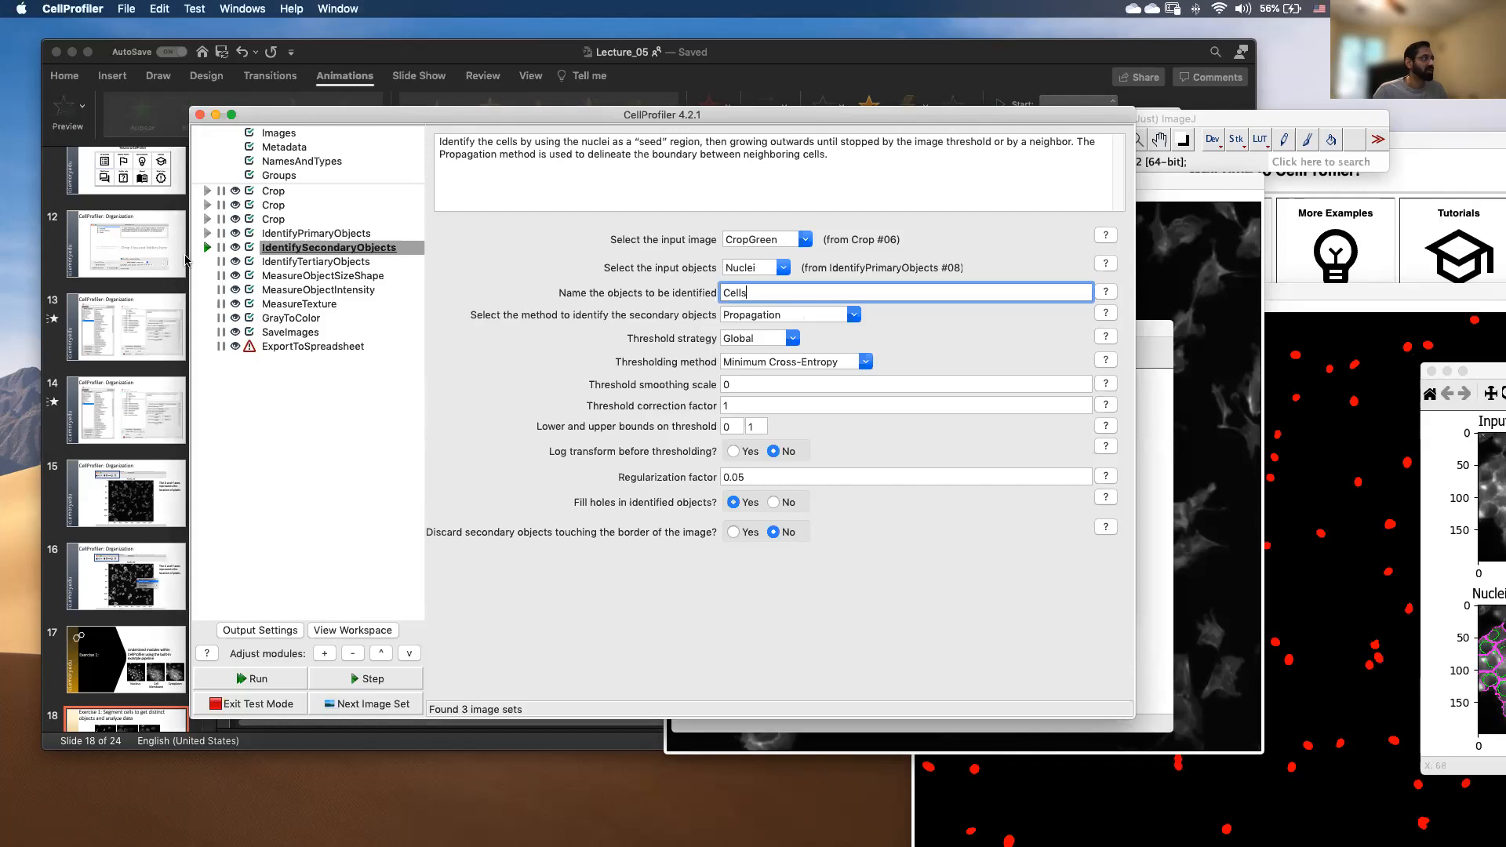
click(210, 247)
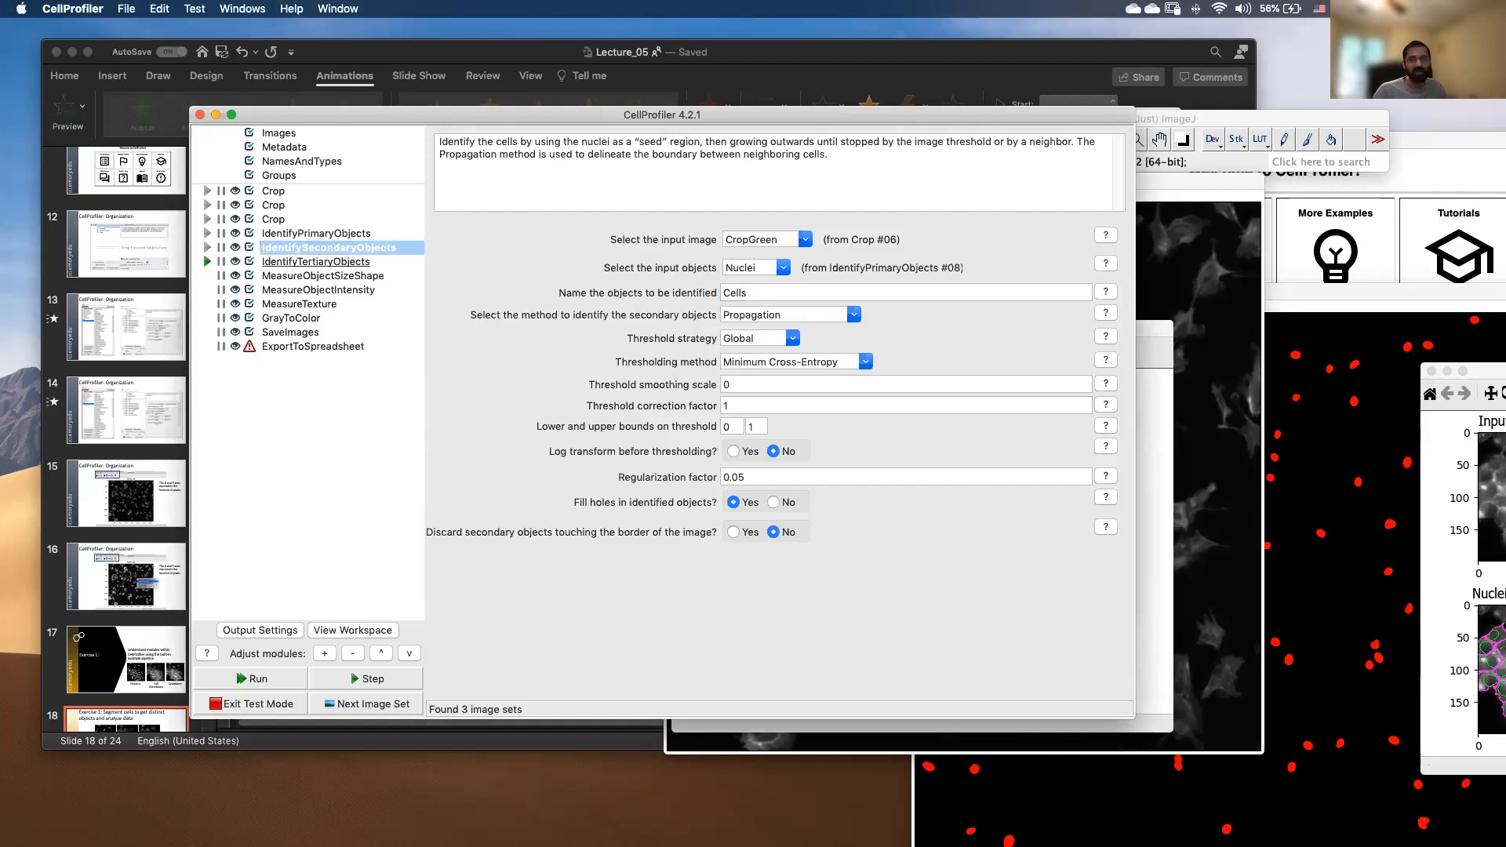
click(1479, 386)
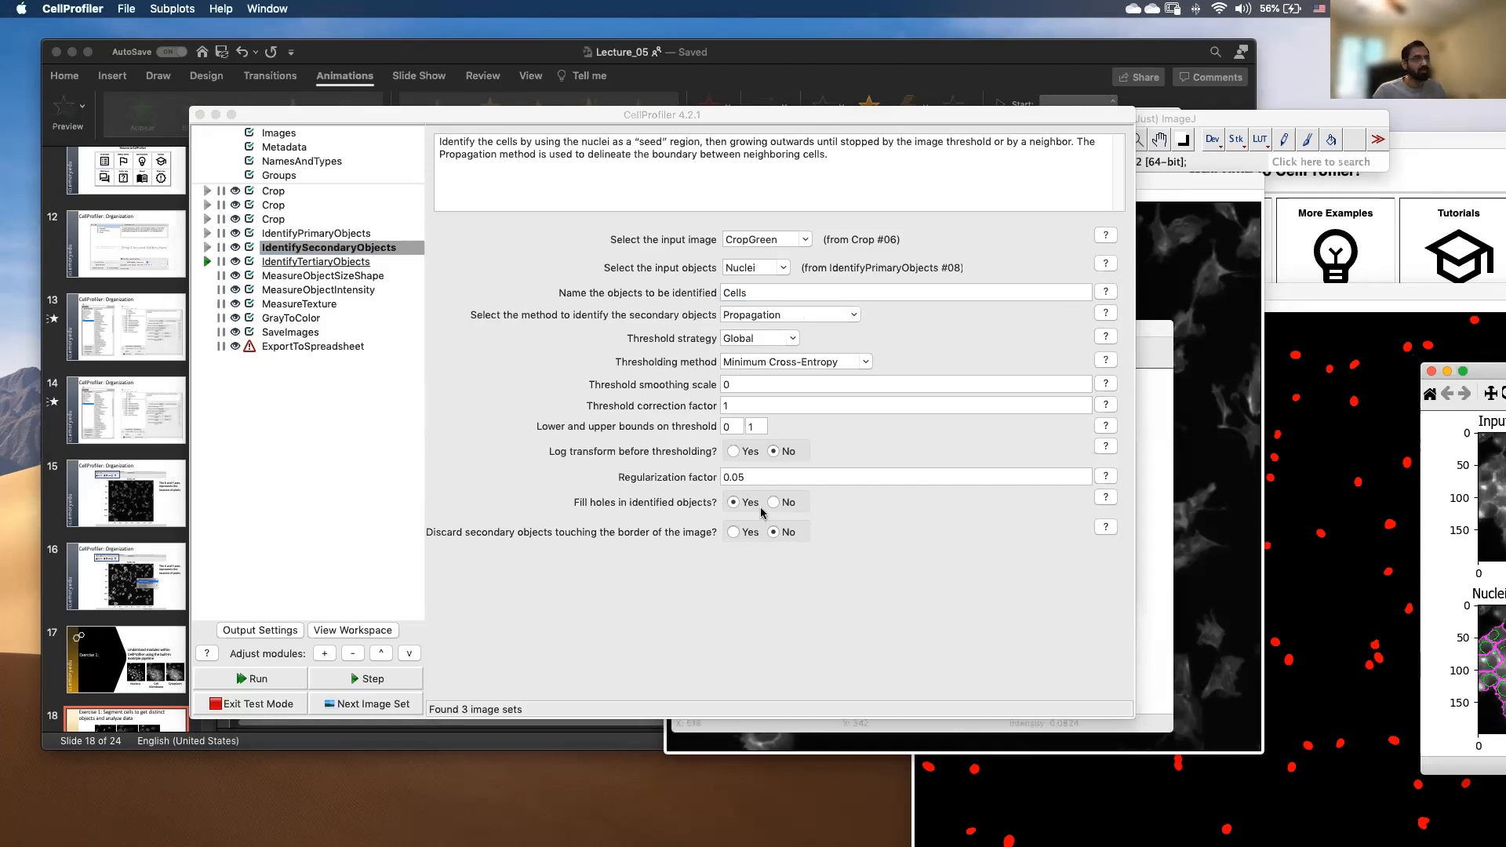
click(1168, 393)
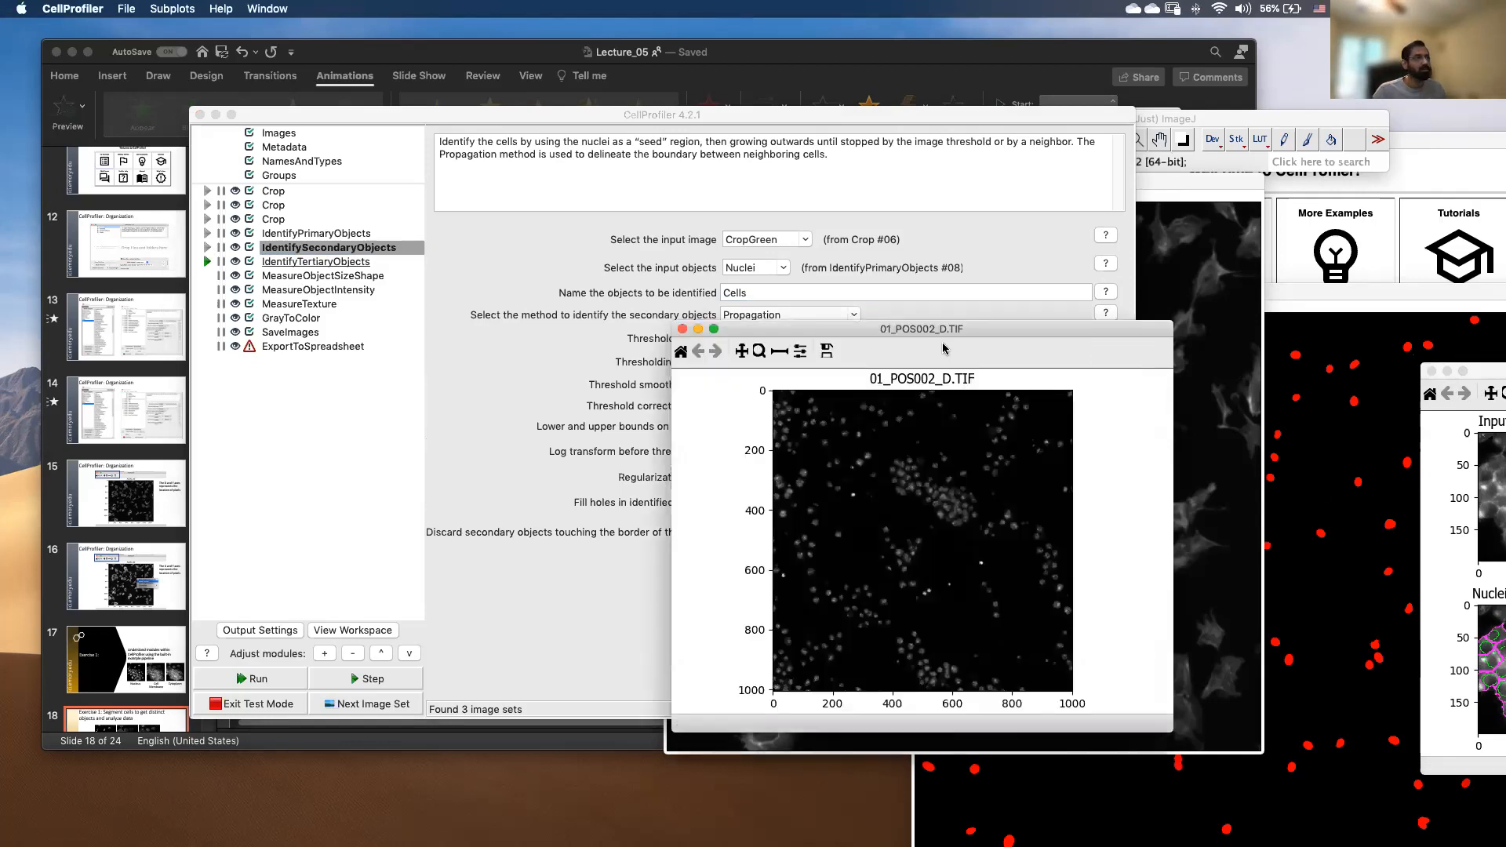
drag(1475, 374, 645, 220)
drag(767, 220, 645, 168)
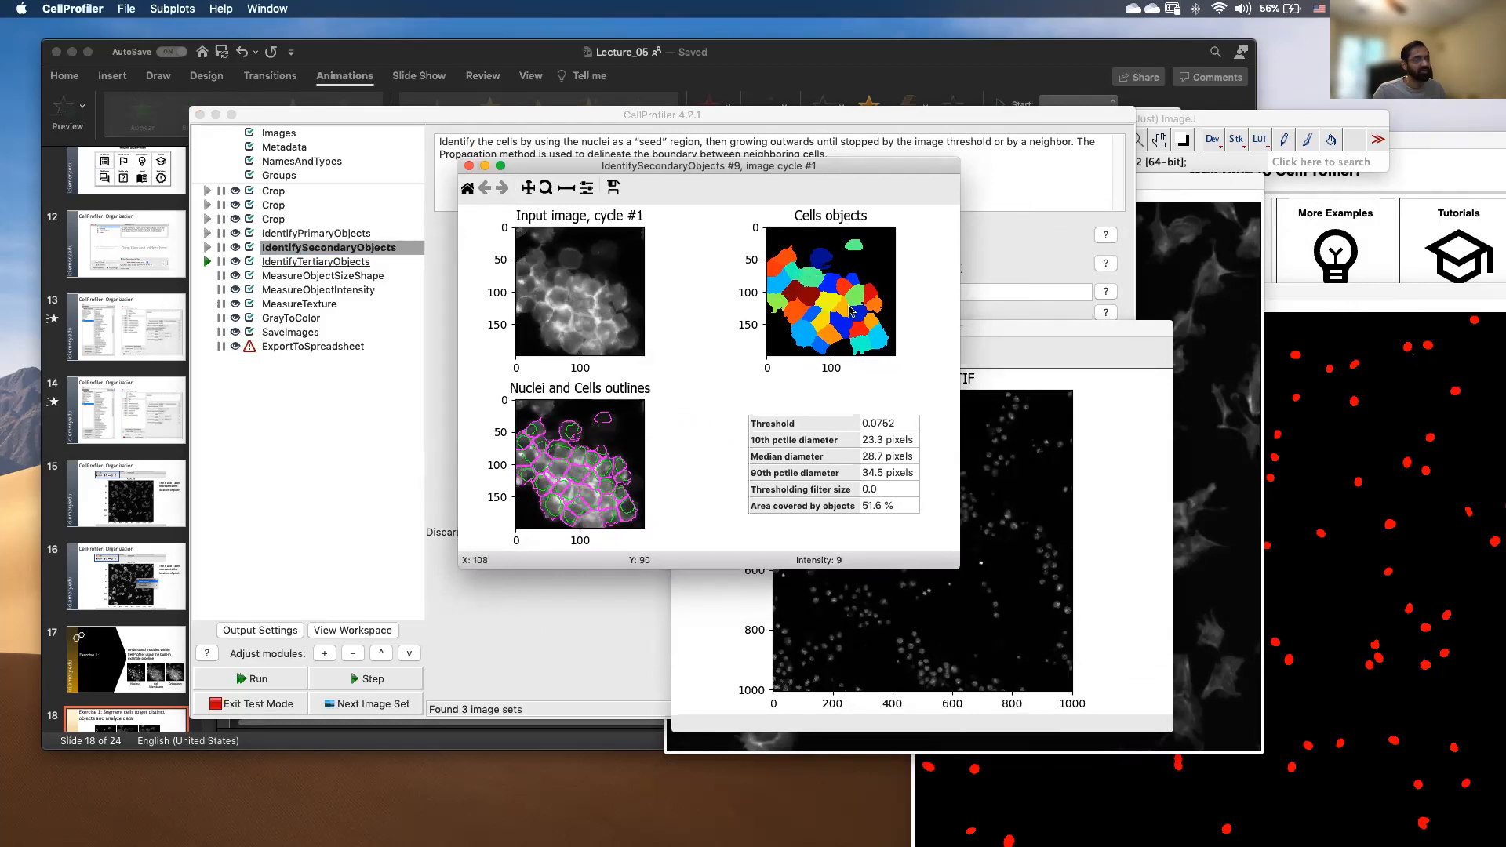
drag(669, 166, 1113, 244)
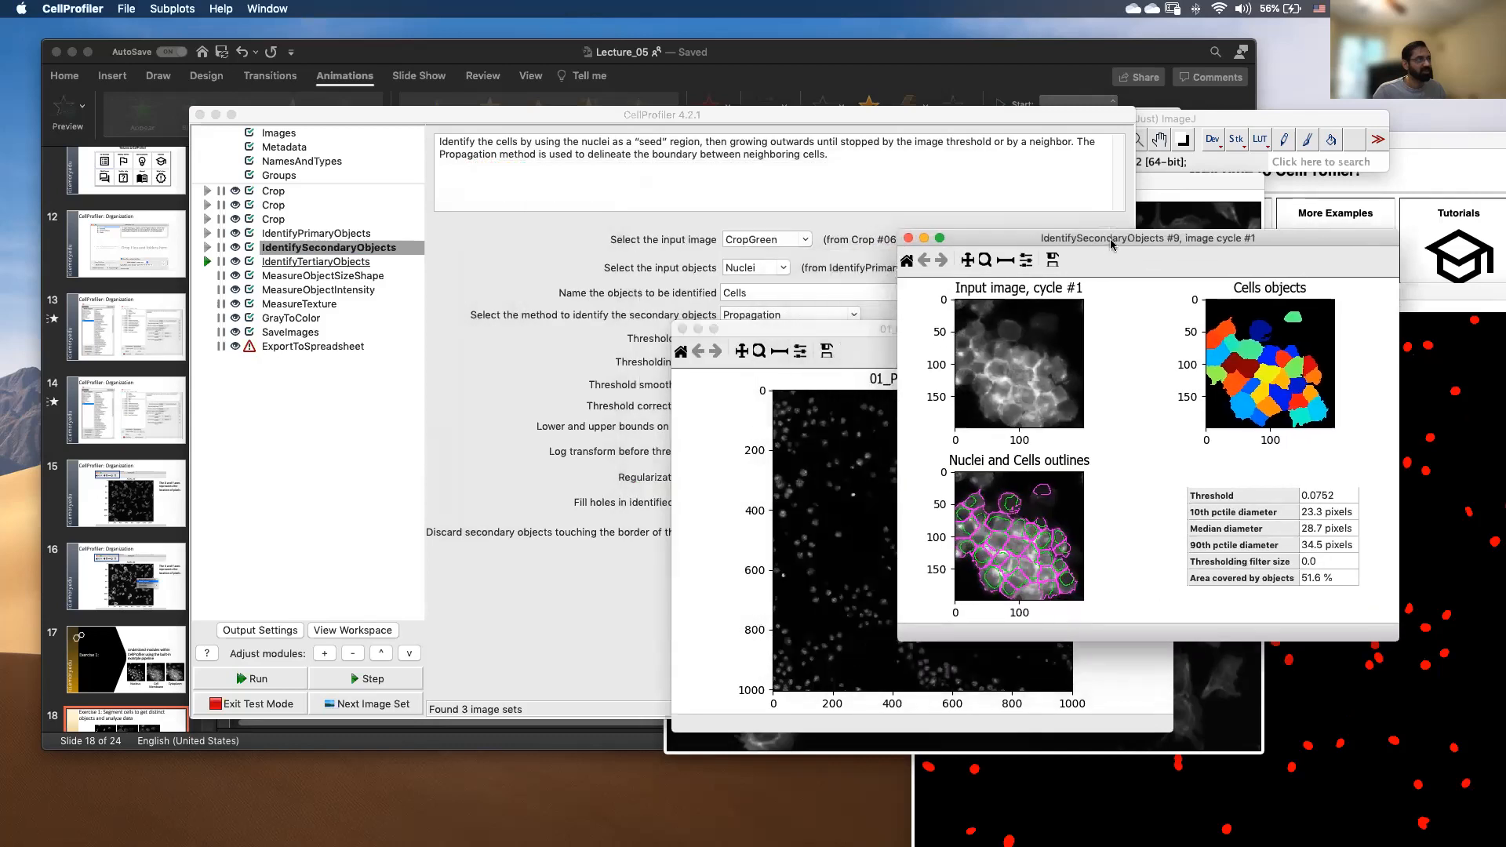
click(699, 330)
Set the method to identify the secondary objects to Watershed - Gradient and rerun IdentifySecondaryObjects.
click(797, 321)
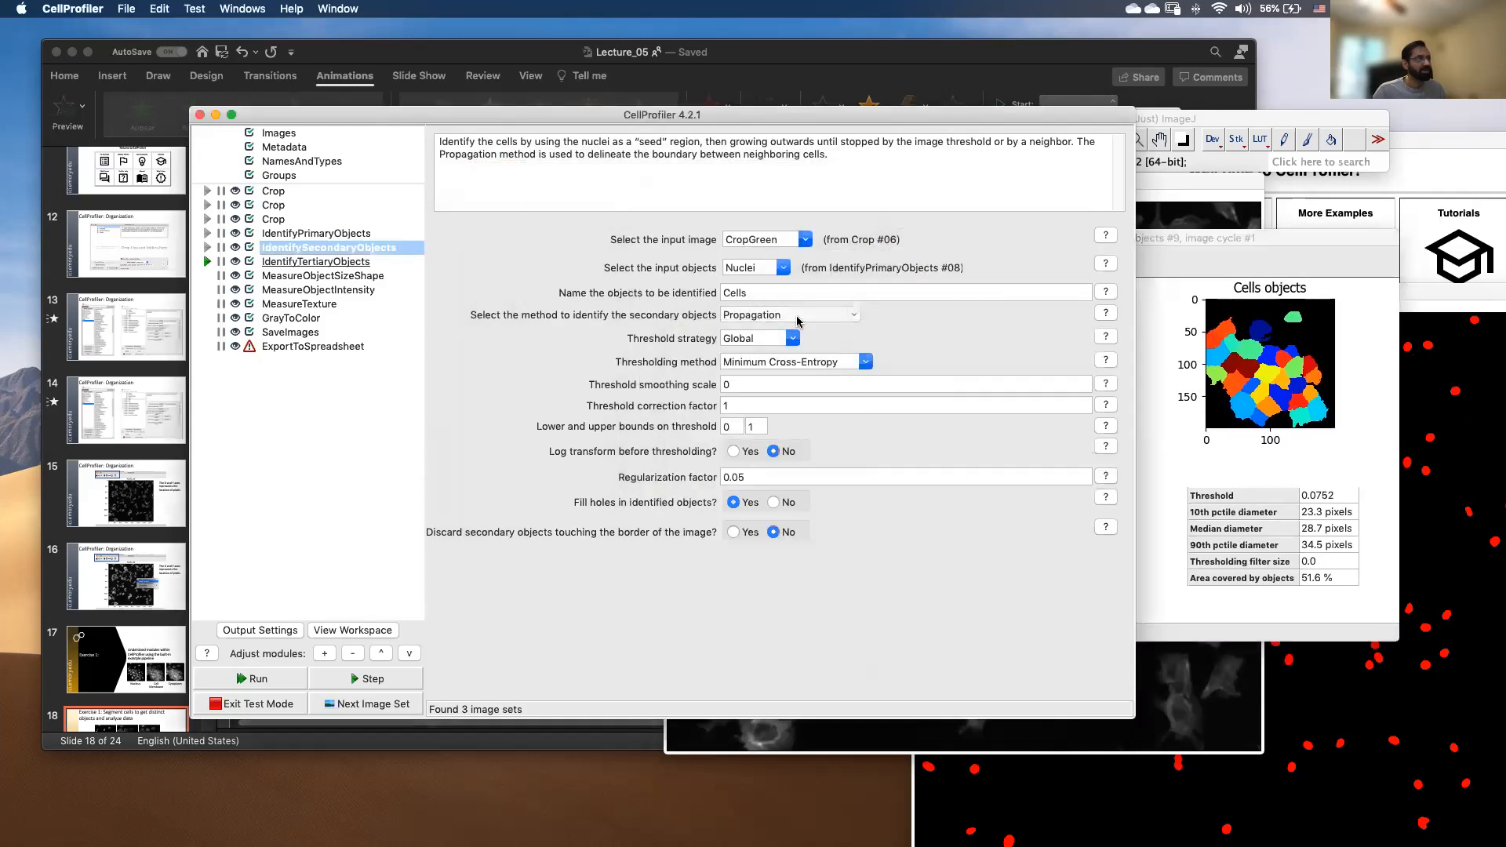
click(854, 316)
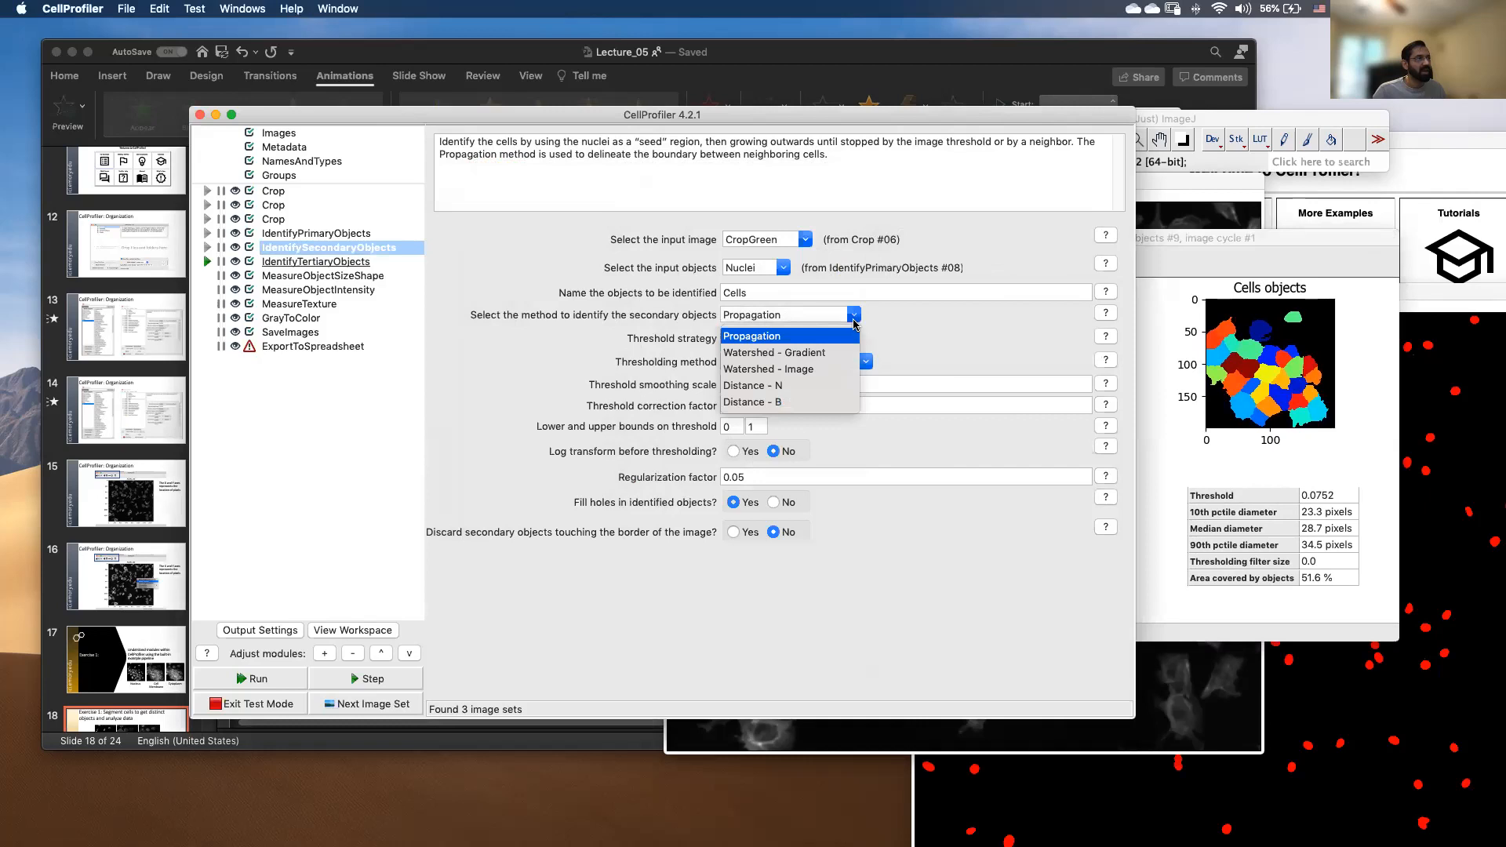
click(825, 354)
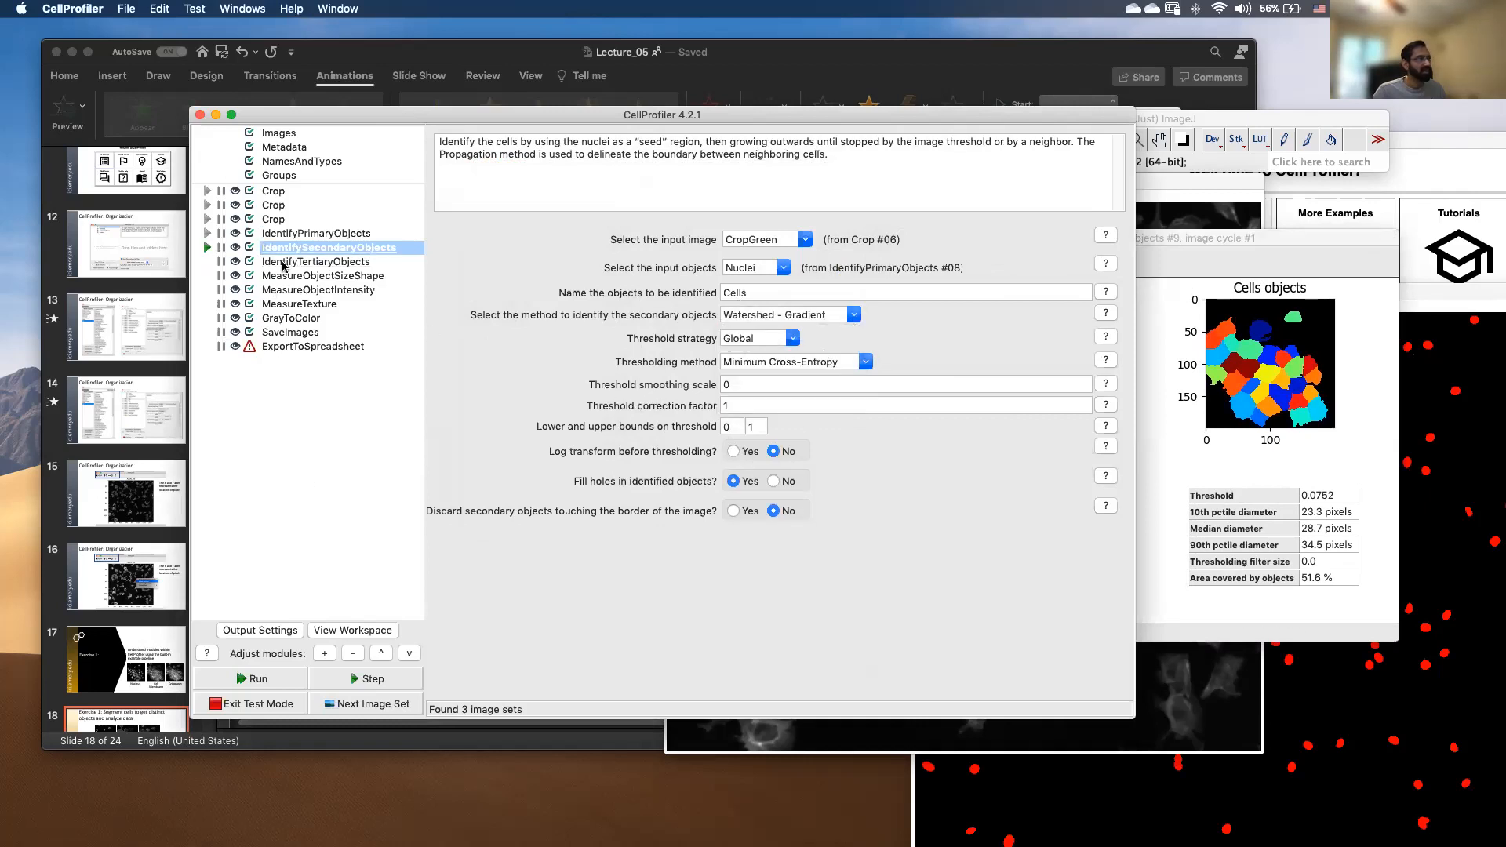
click(207, 249)
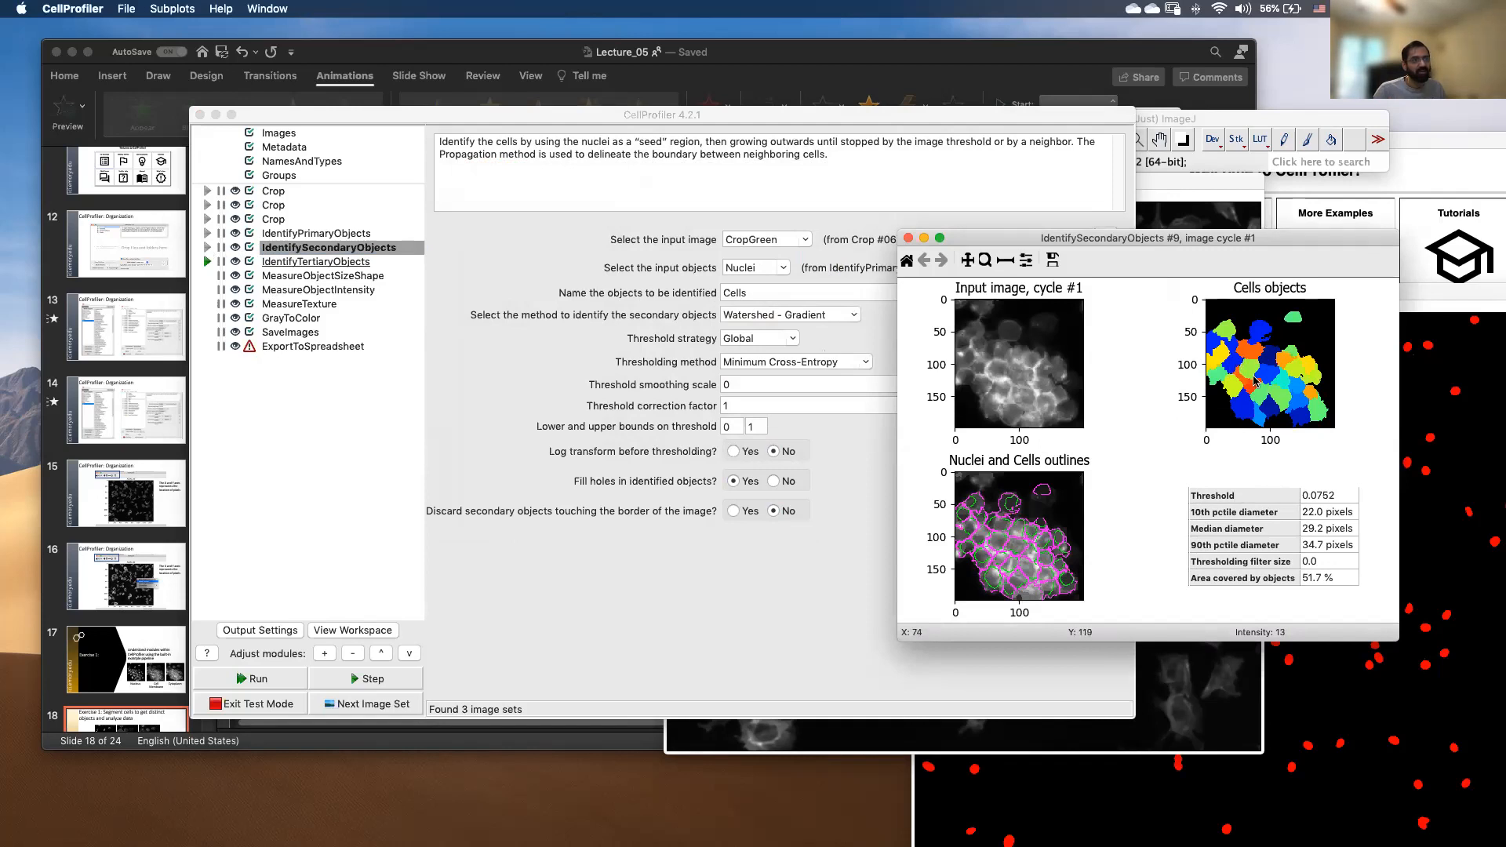
Open the Cells objects image in its own window, circle two groups of cells to examine their boundaries, clear the markings and close it.
right_click(1254, 345)
click(1284, 355)
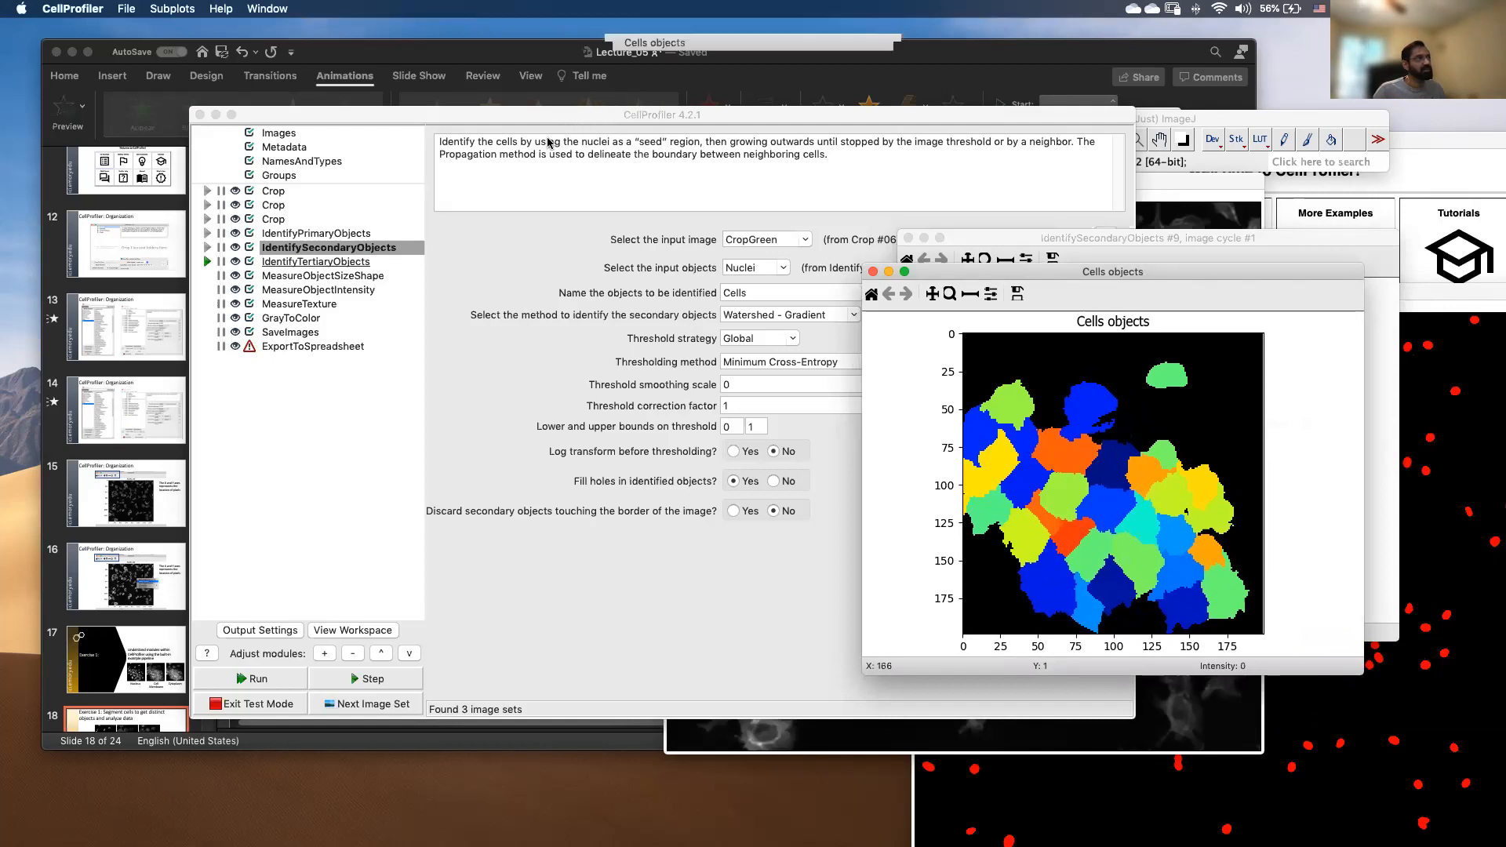
click(577, 142)
mouse_move(1049, 509)
mouse_down()
mouse_move(1000, 509)
mouse_move(1018, 416)
mouse_move(1061, 461)
mouse_move(1014, 522)
mouse_move(1188, 537)
mouse_move(1169, 597)
mouse_move(1067, 563)
mouse_move(1096, 527)
mouse_up()
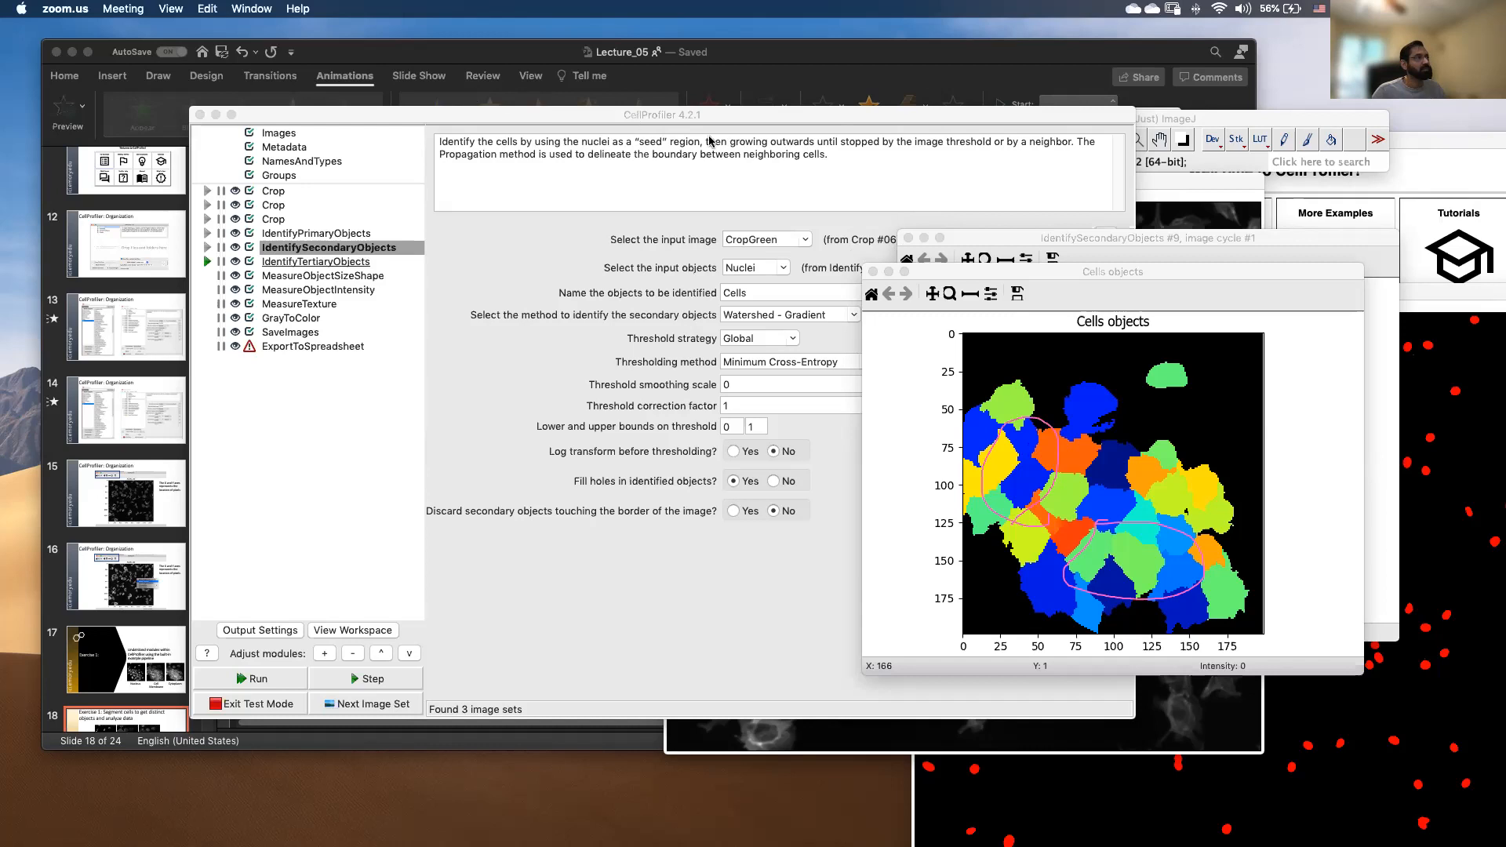
click(951, 141)
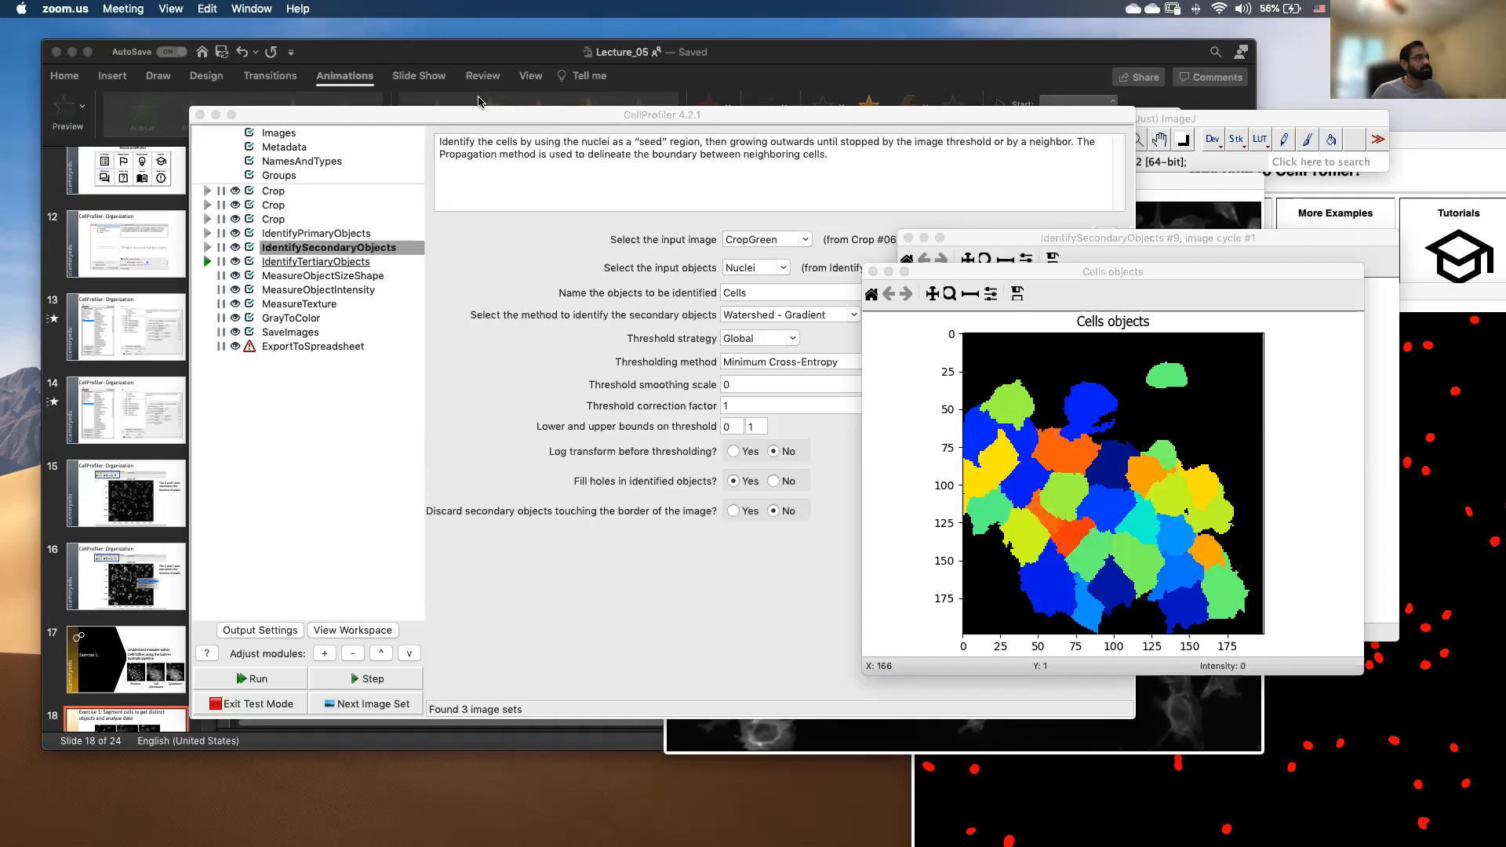
click(873, 272)
Set the method to identify the secondary objects to Watershed - Image and rerun IdentifySecondaryObjects.
drag(1151, 242, 1177, 289)
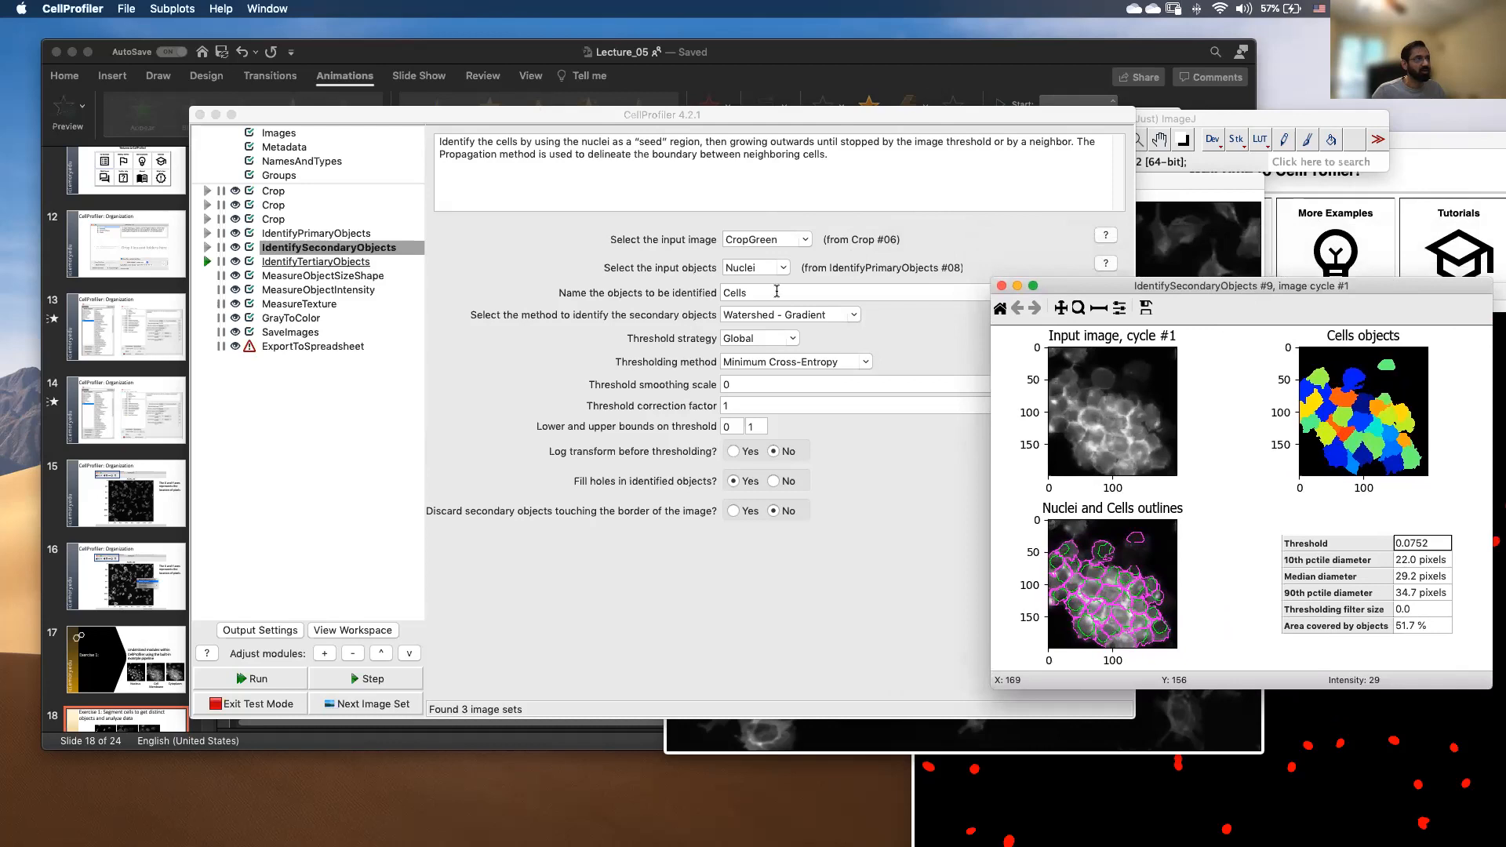
click(814, 328)
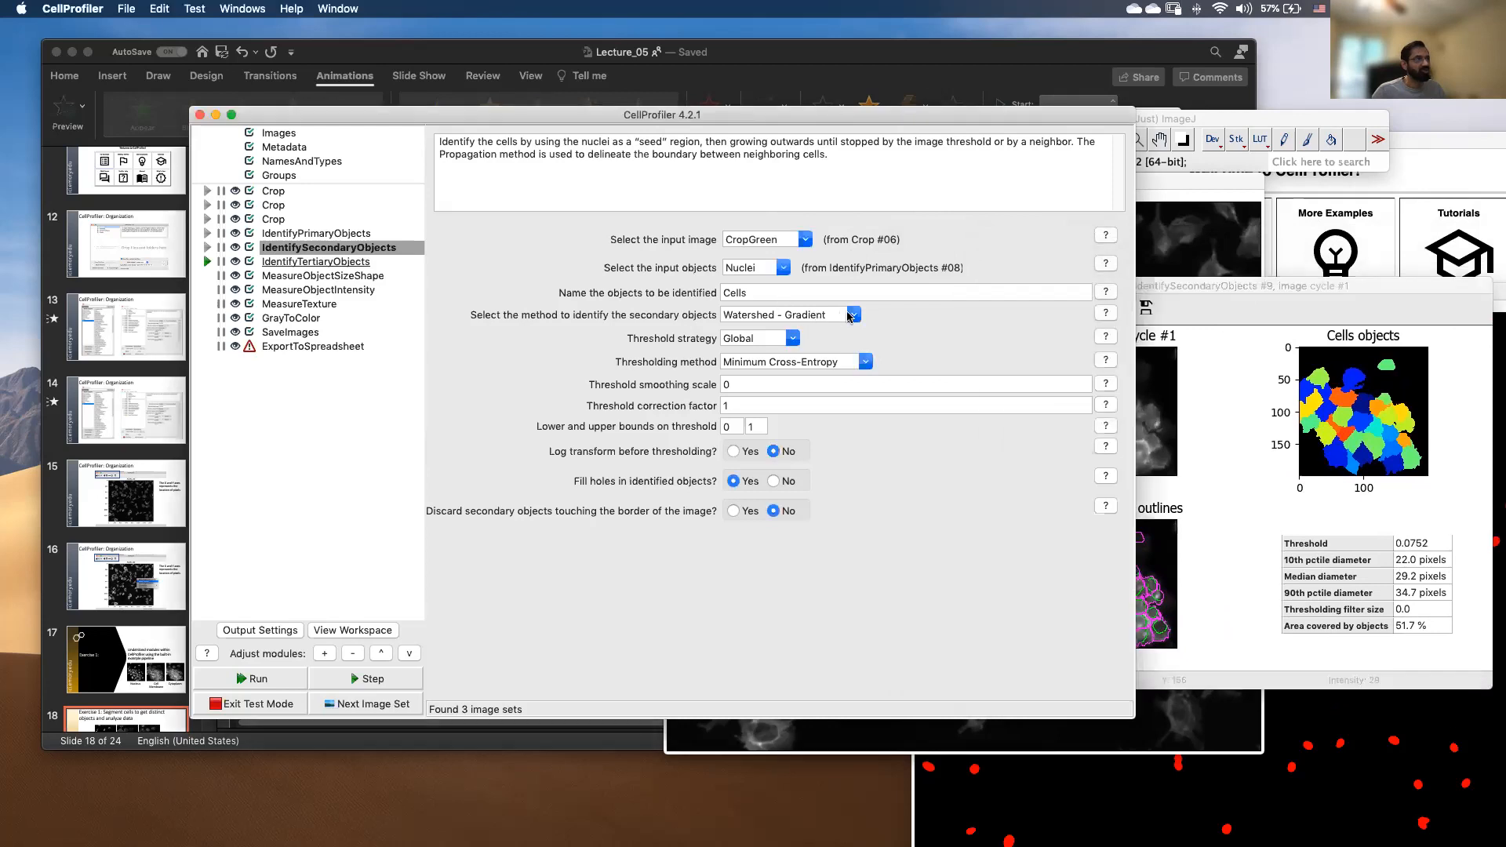
click(853, 317)
click(837, 368)
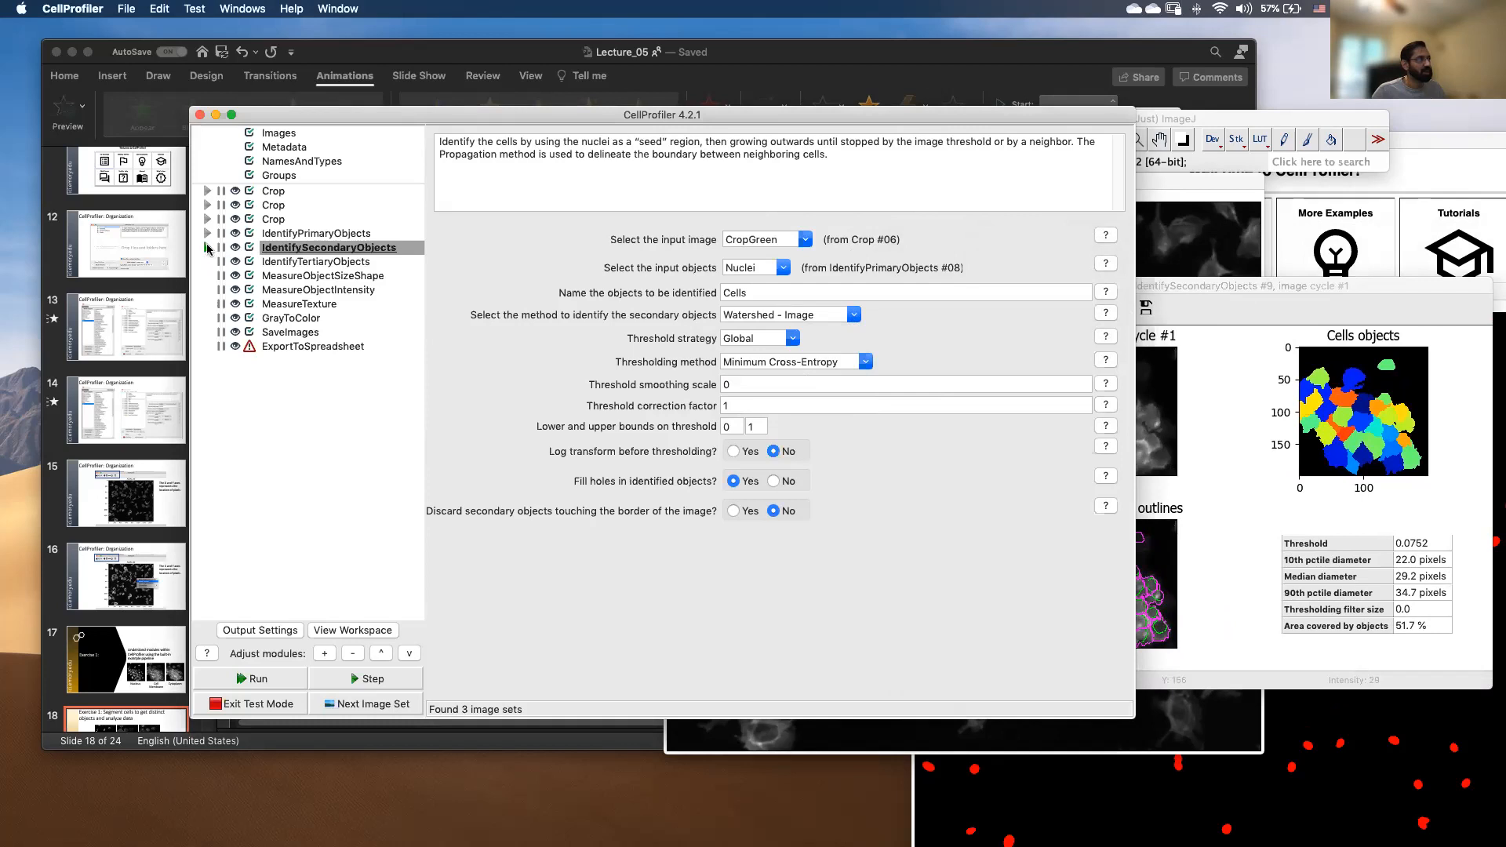
click(207, 248)
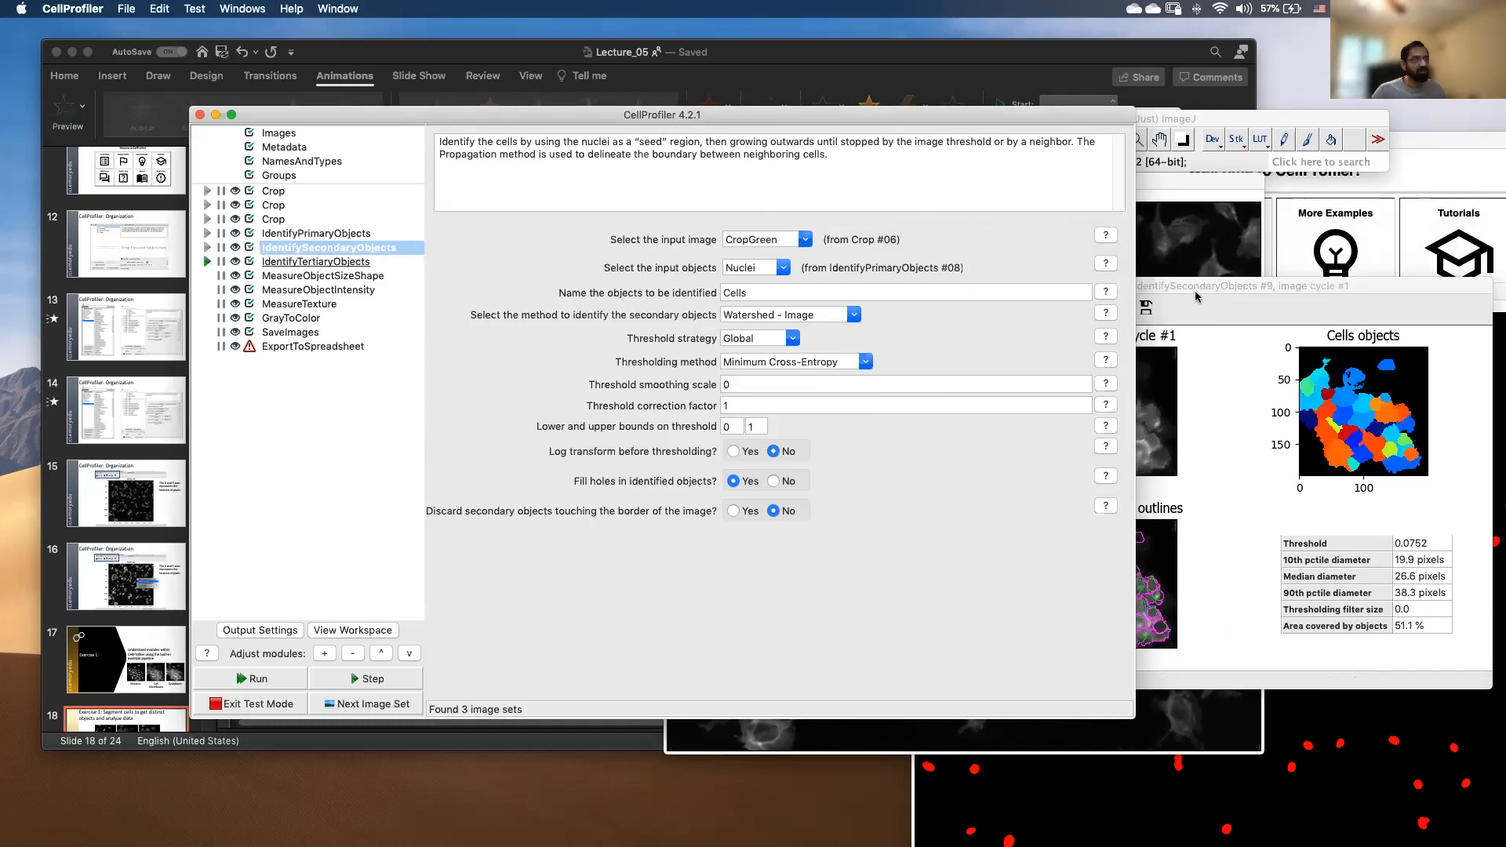
Open the Nuclei and Cells outlines image in its own window to examine the Watershed - Image boundaries, and close it.
drag(1193, 288, 1118, 273)
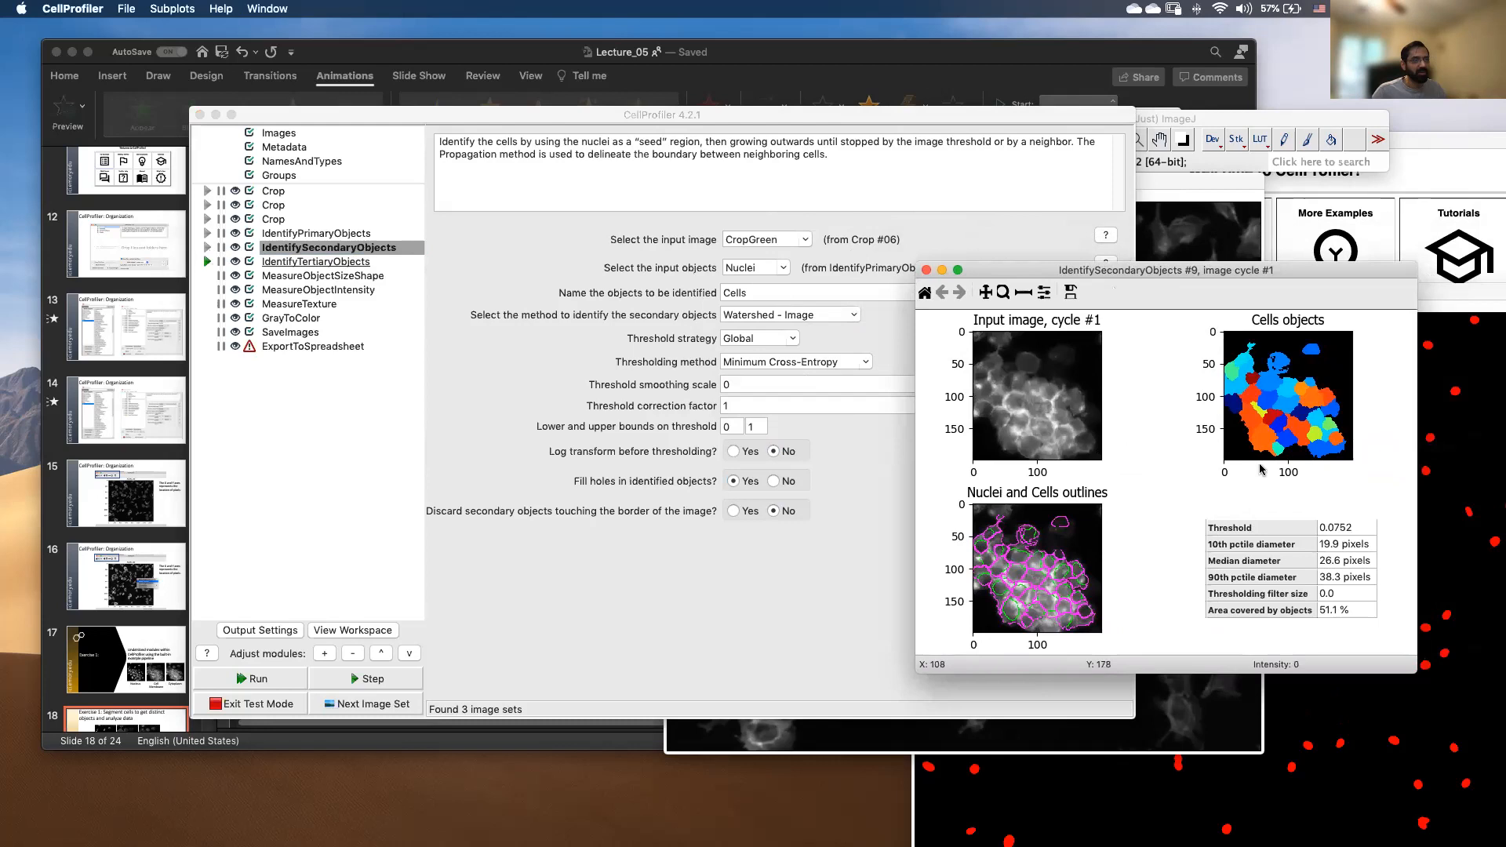
right_click(988, 588)
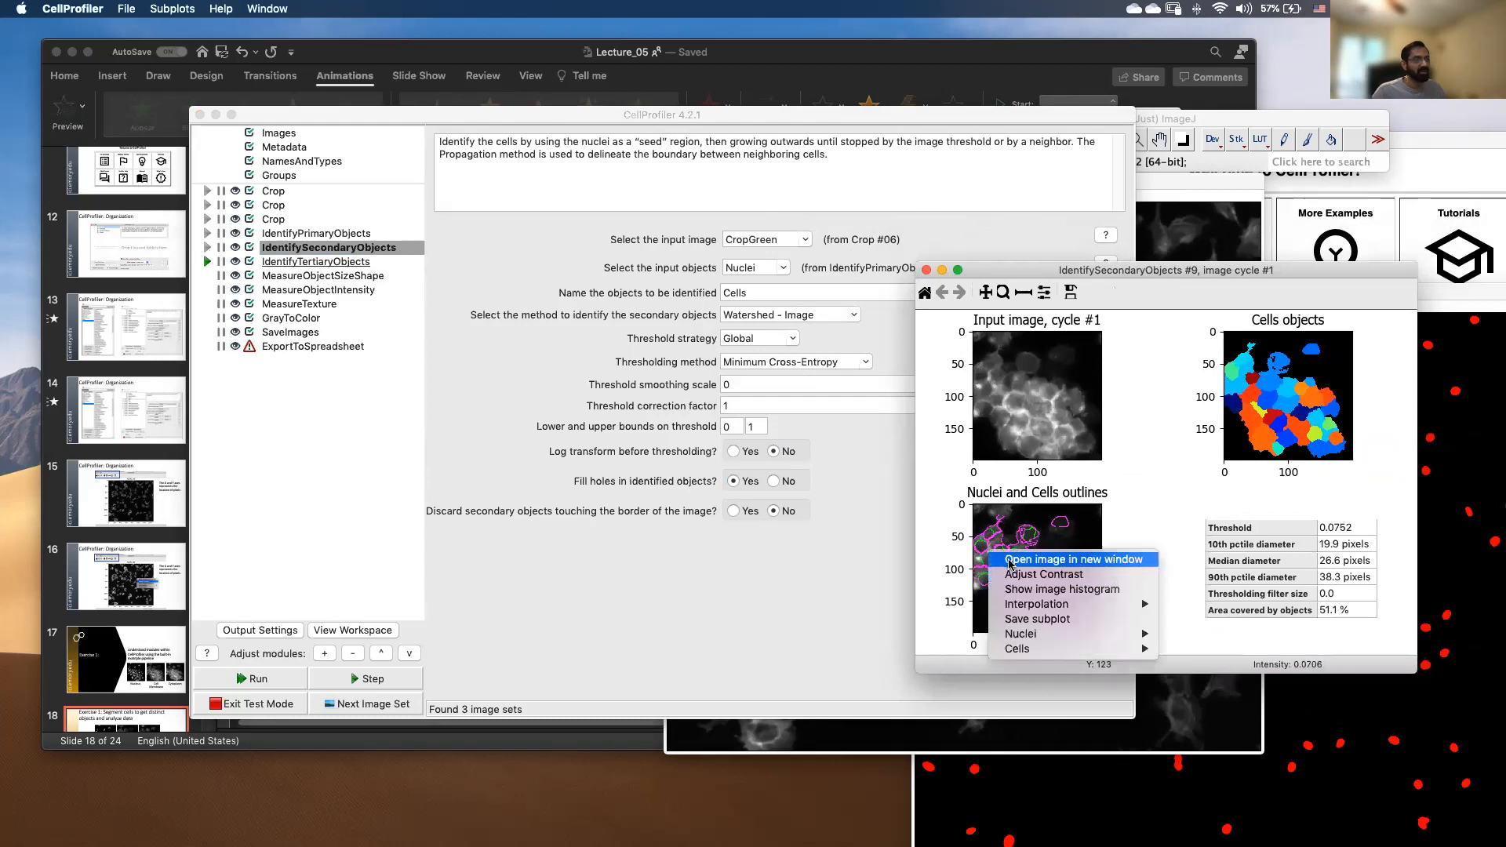
click(1010, 560)
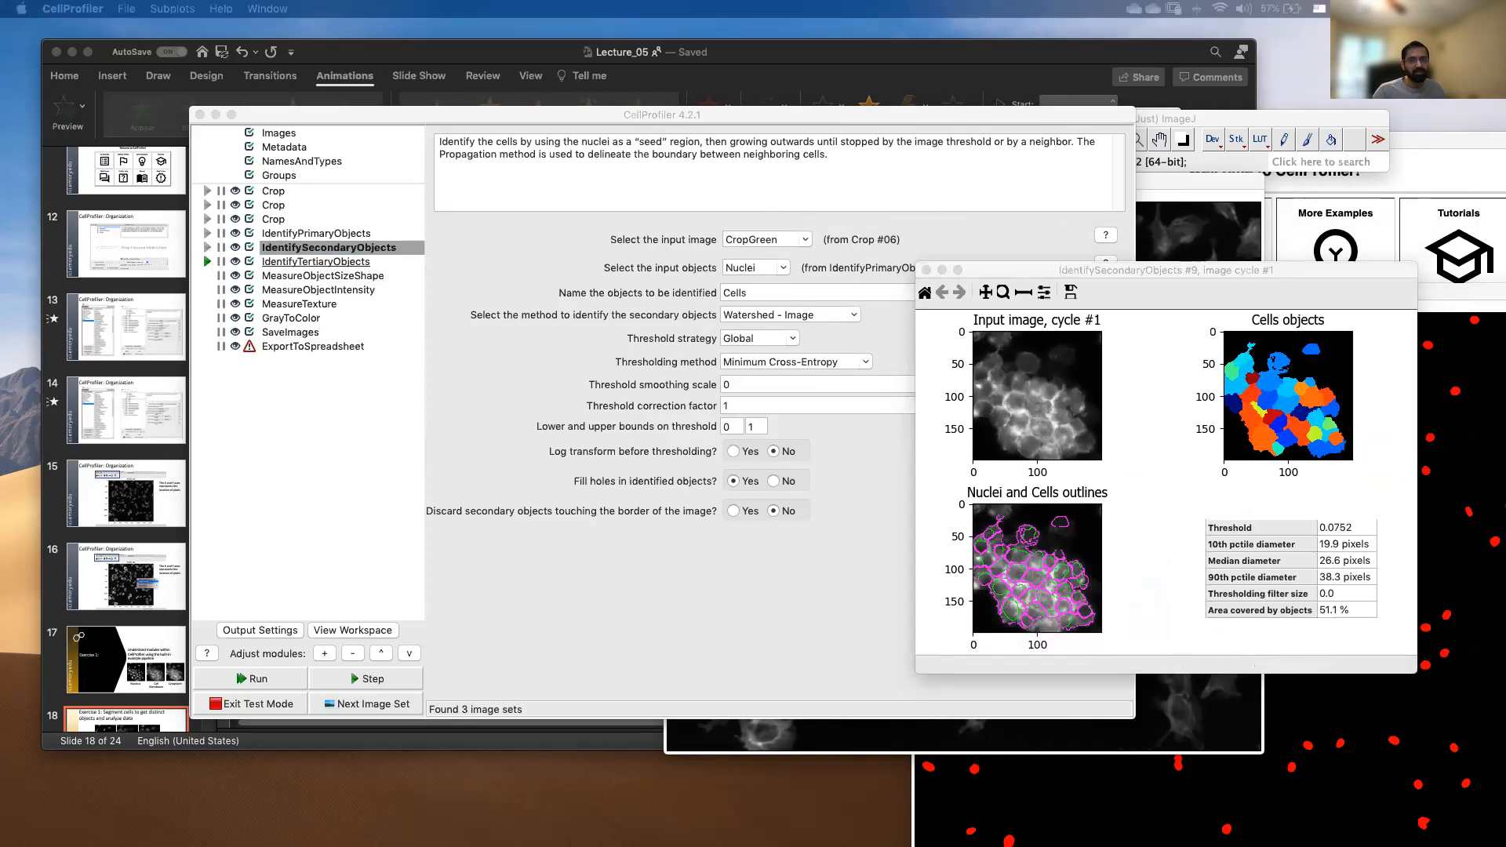
drag(1388, 491, 787, 324)
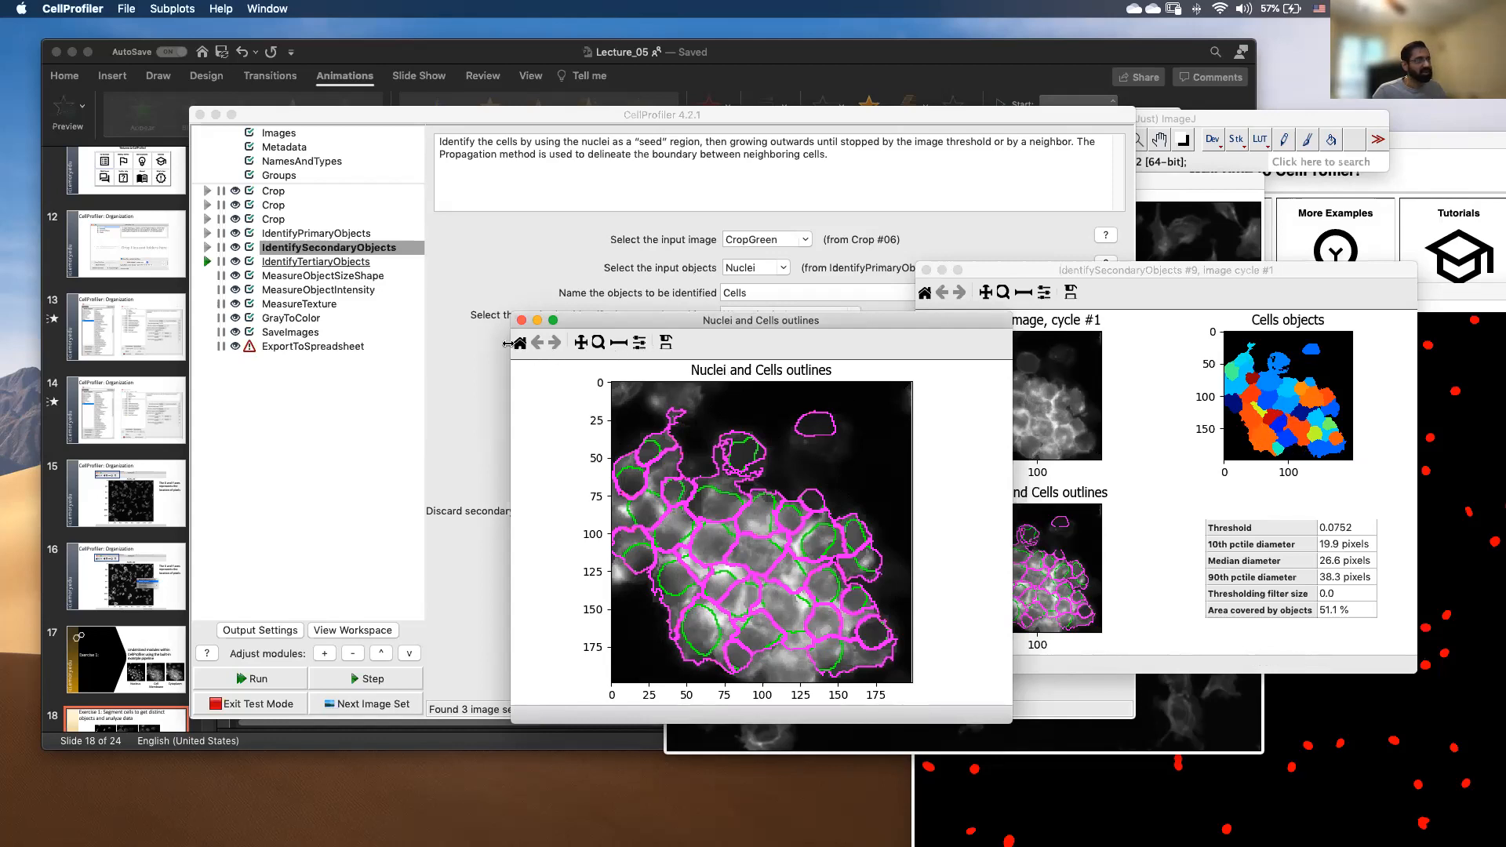
click(521, 320)
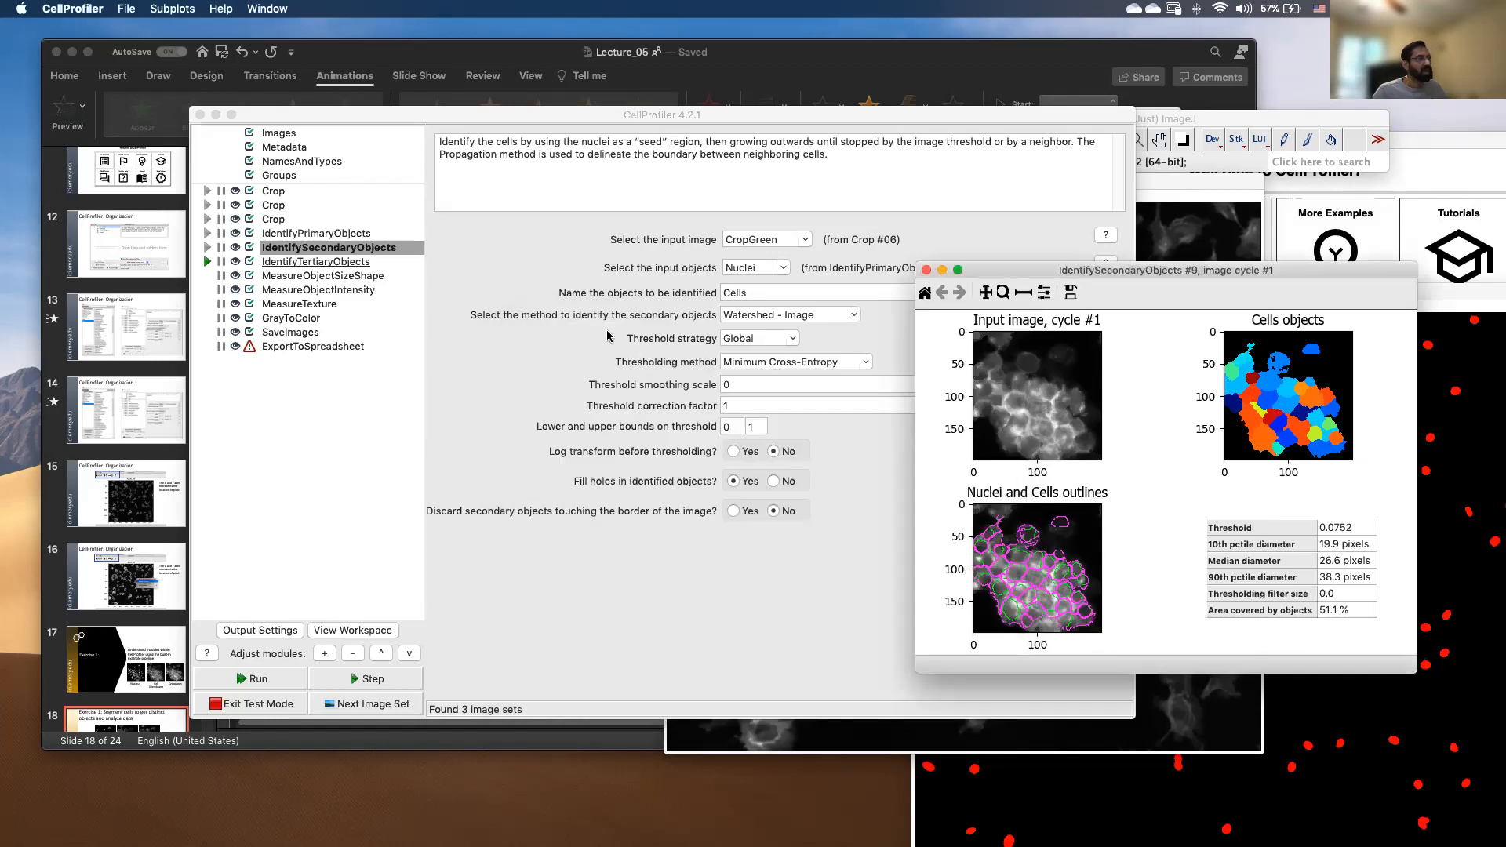
Set the method to identify the secondary objects to Distance - B.
click(747, 319)
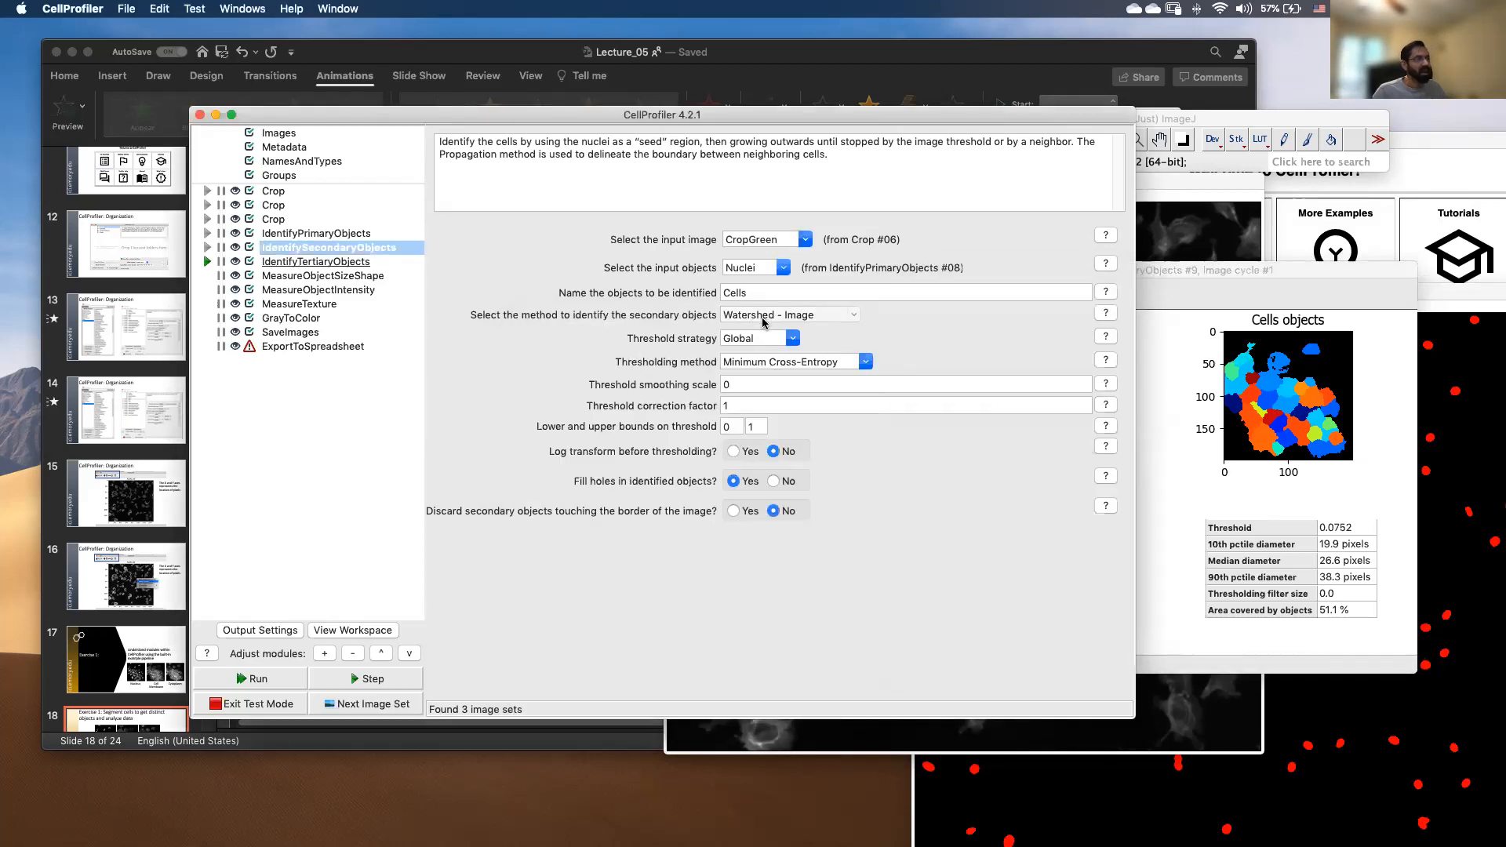
click(836, 317)
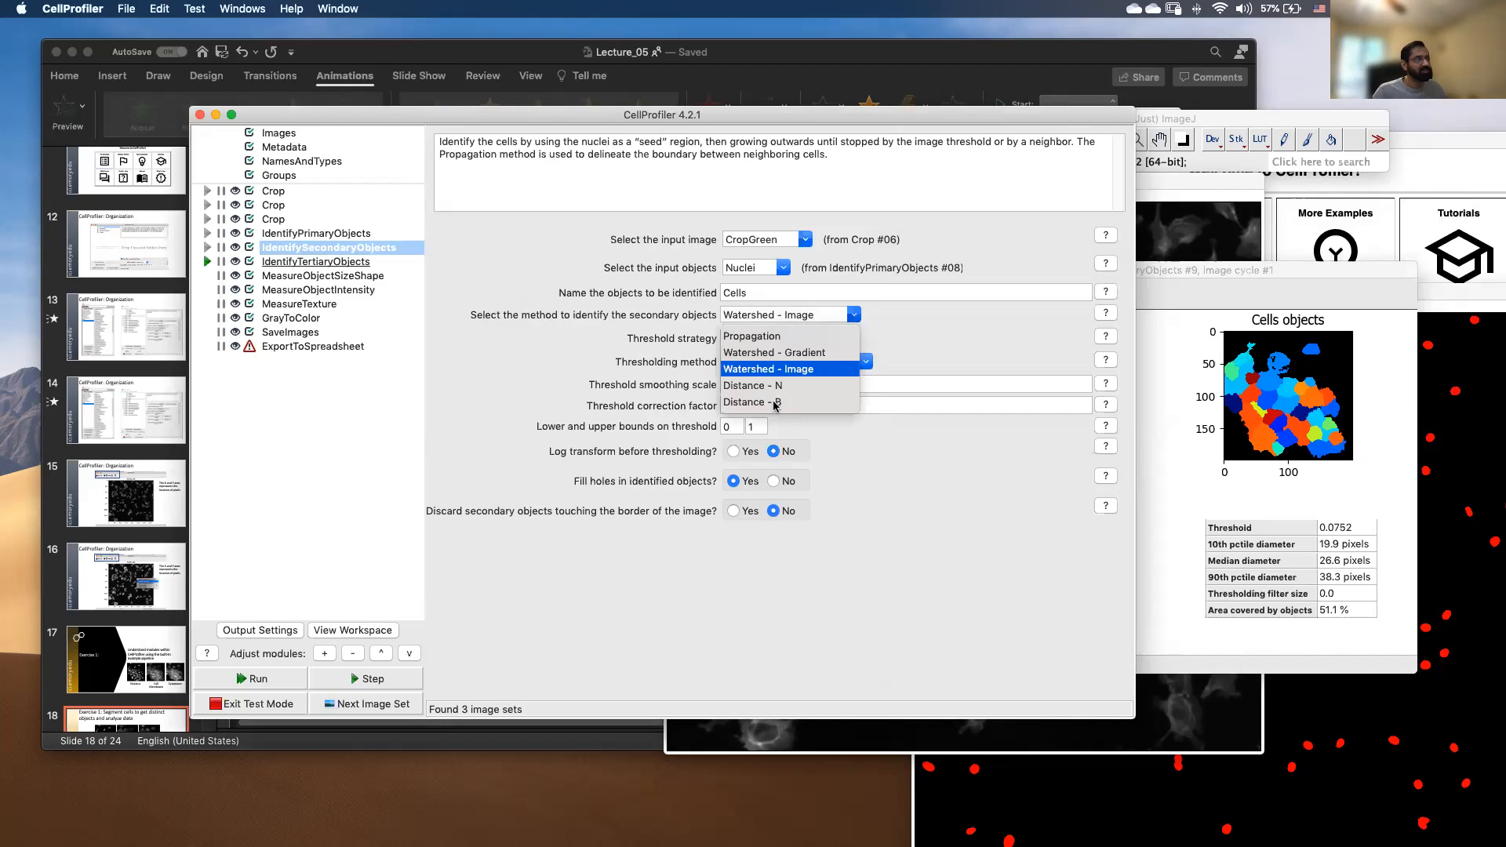
click(746, 402)
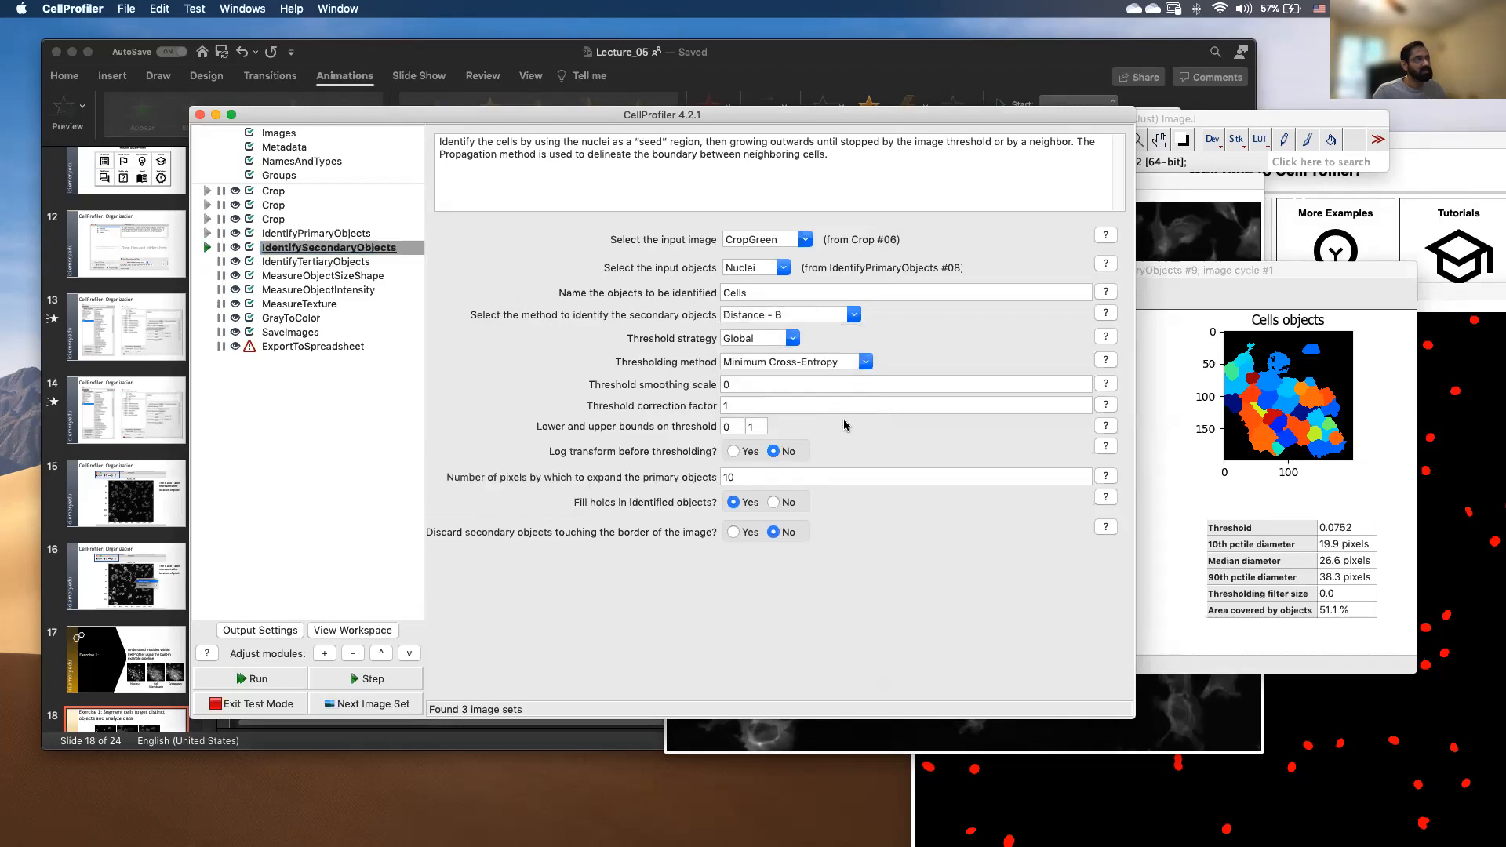
Sketch two nuclei with surrounding cell outlines between the result images to illustrate distance-based expansion, and clear the markings.
click(1177, 280)
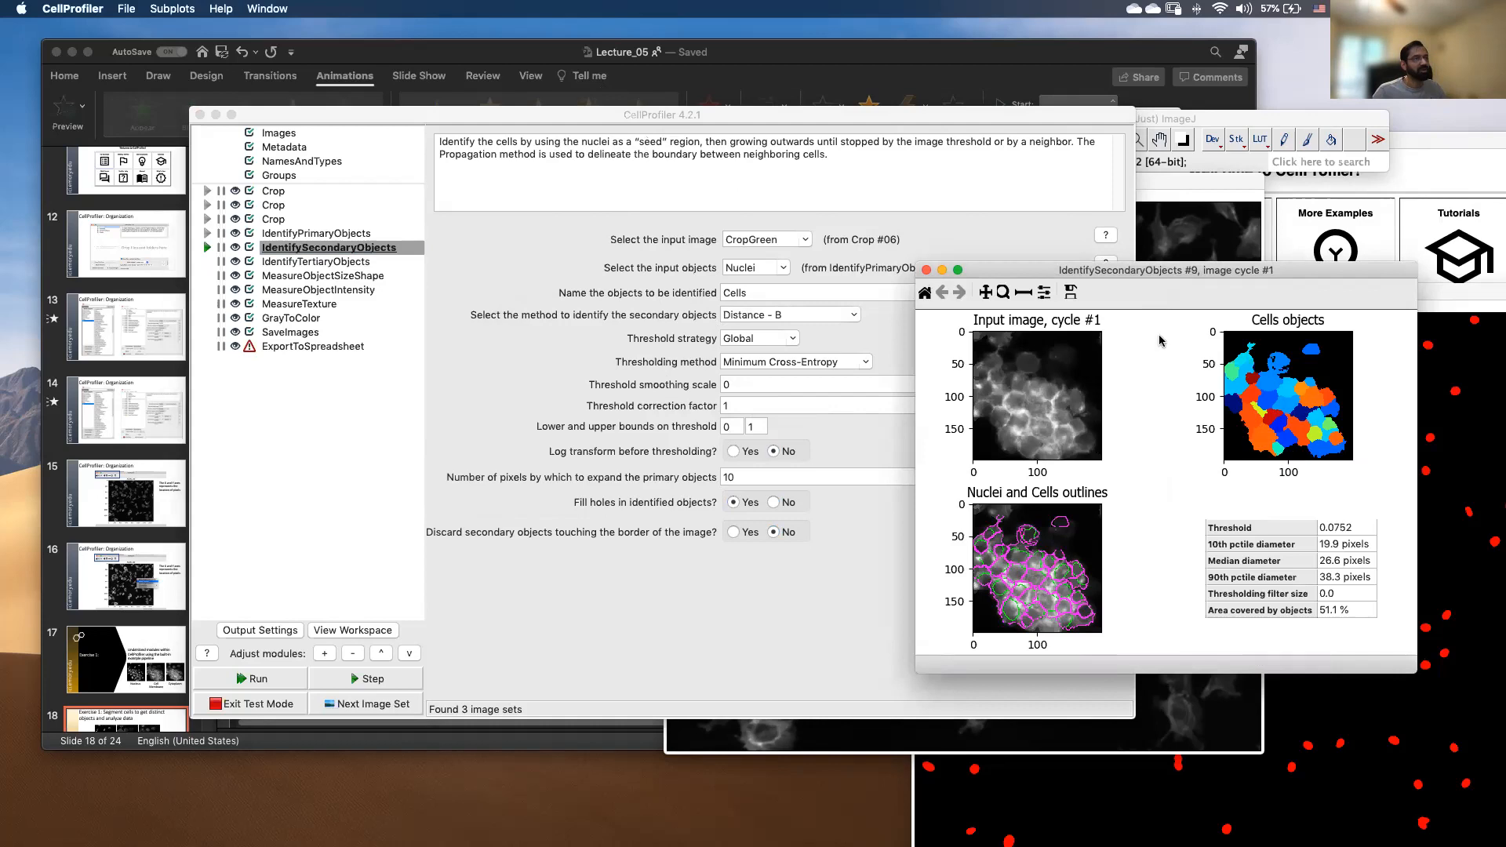
click(549, 134)
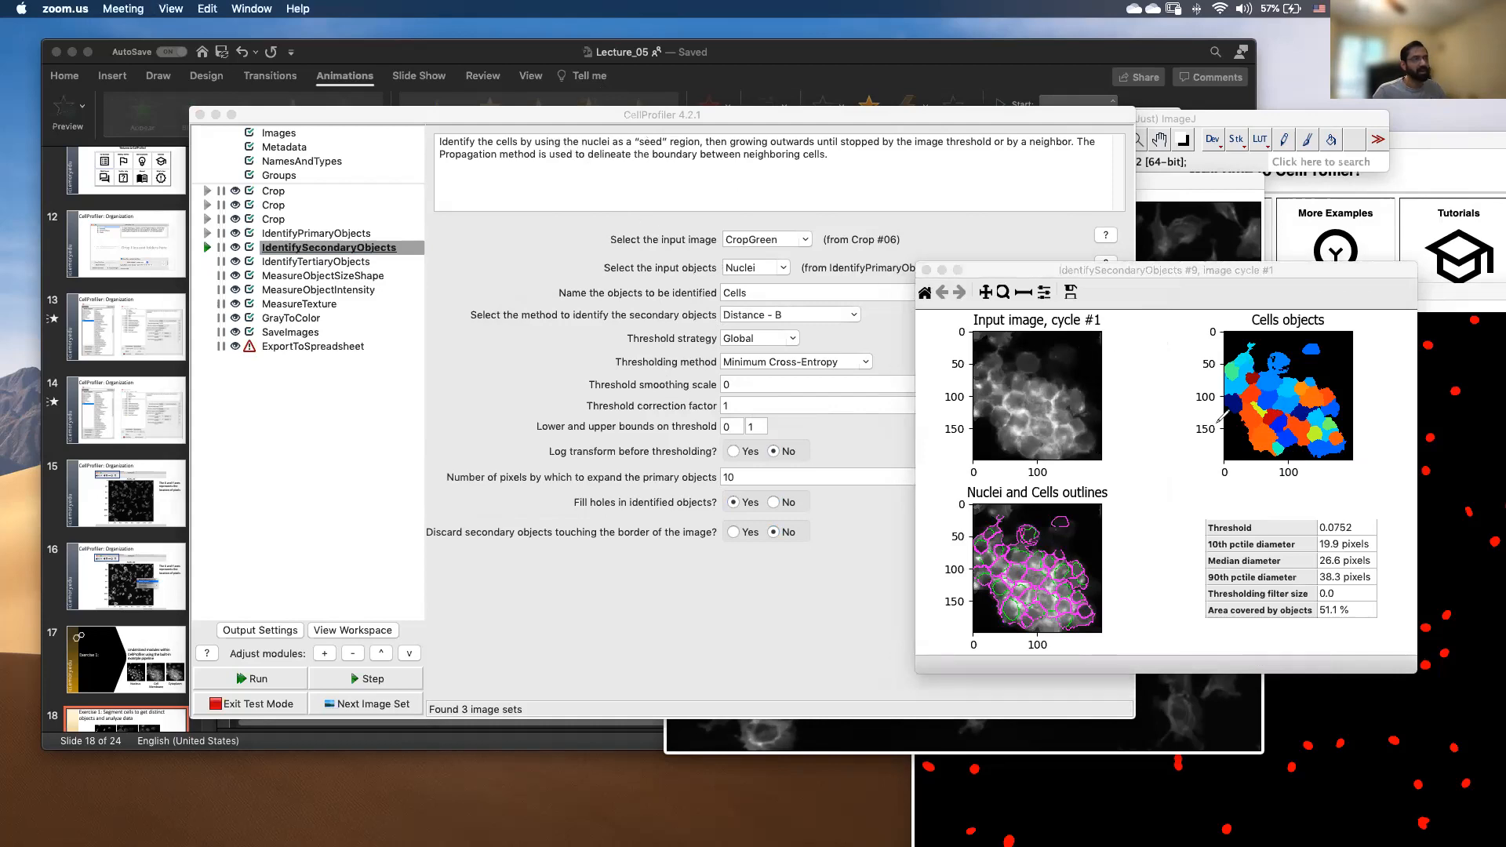
mouse_move(1161, 436)
mouse_down()
mouse_move(1147, 441)
mouse_move(1162, 445)
mouse_up()
mouse_move(1163, 456)
mouse_down()
mouse_move(1177, 425)
mouse_move(1147, 428)
mouse_move(1155, 445)
mouse_up()
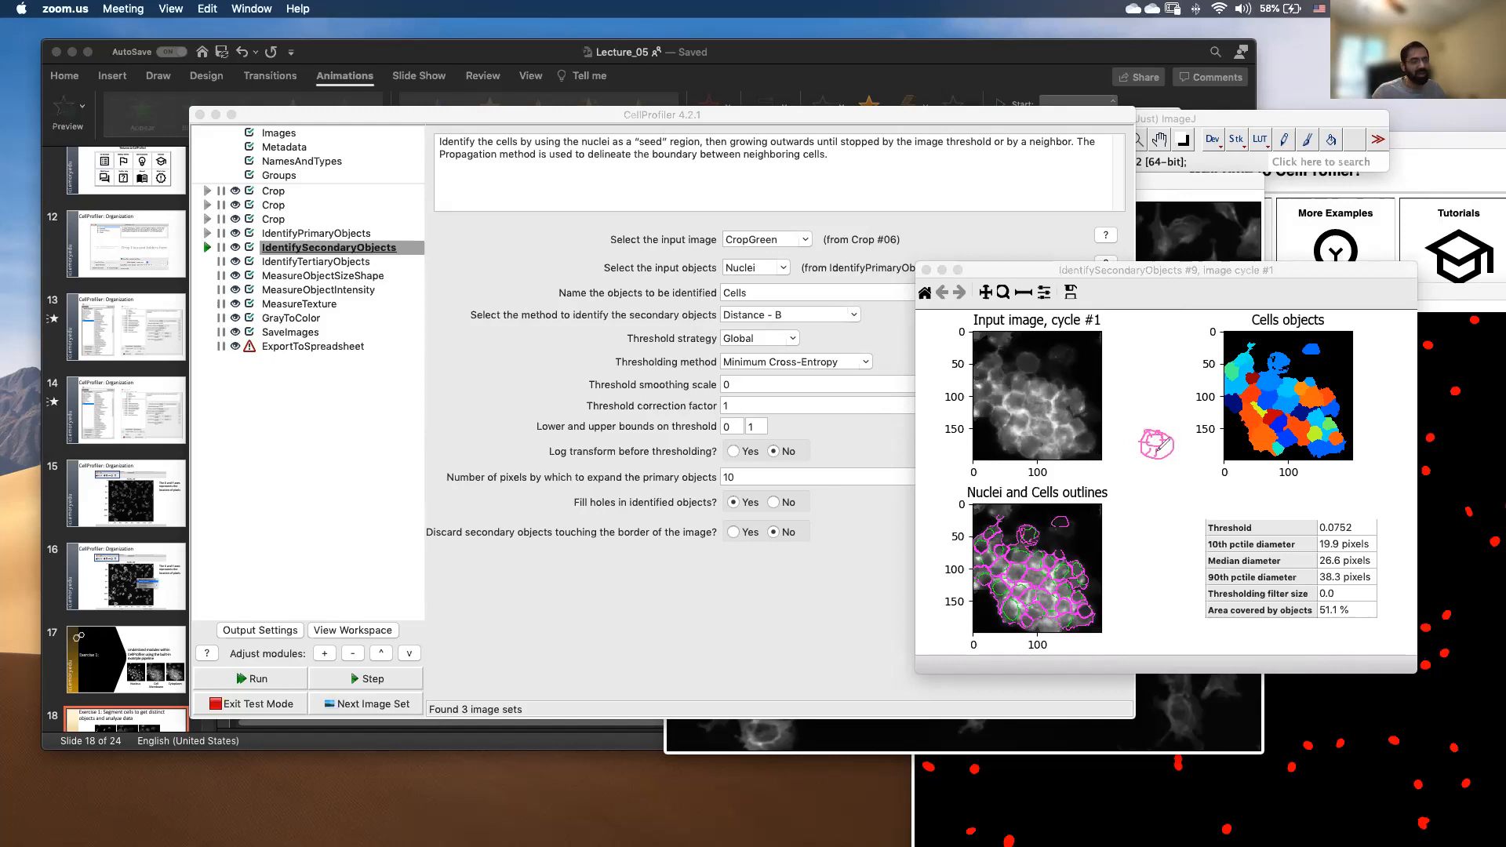
mouse_move(1146, 499)
mouse_down()
mouse_move(1159, 488)
mouse_move(1167, 502)
mouse_move(1153, 515)
mouse_move(1119, 506)
mouse_move(1139, 488)
mouse_up()
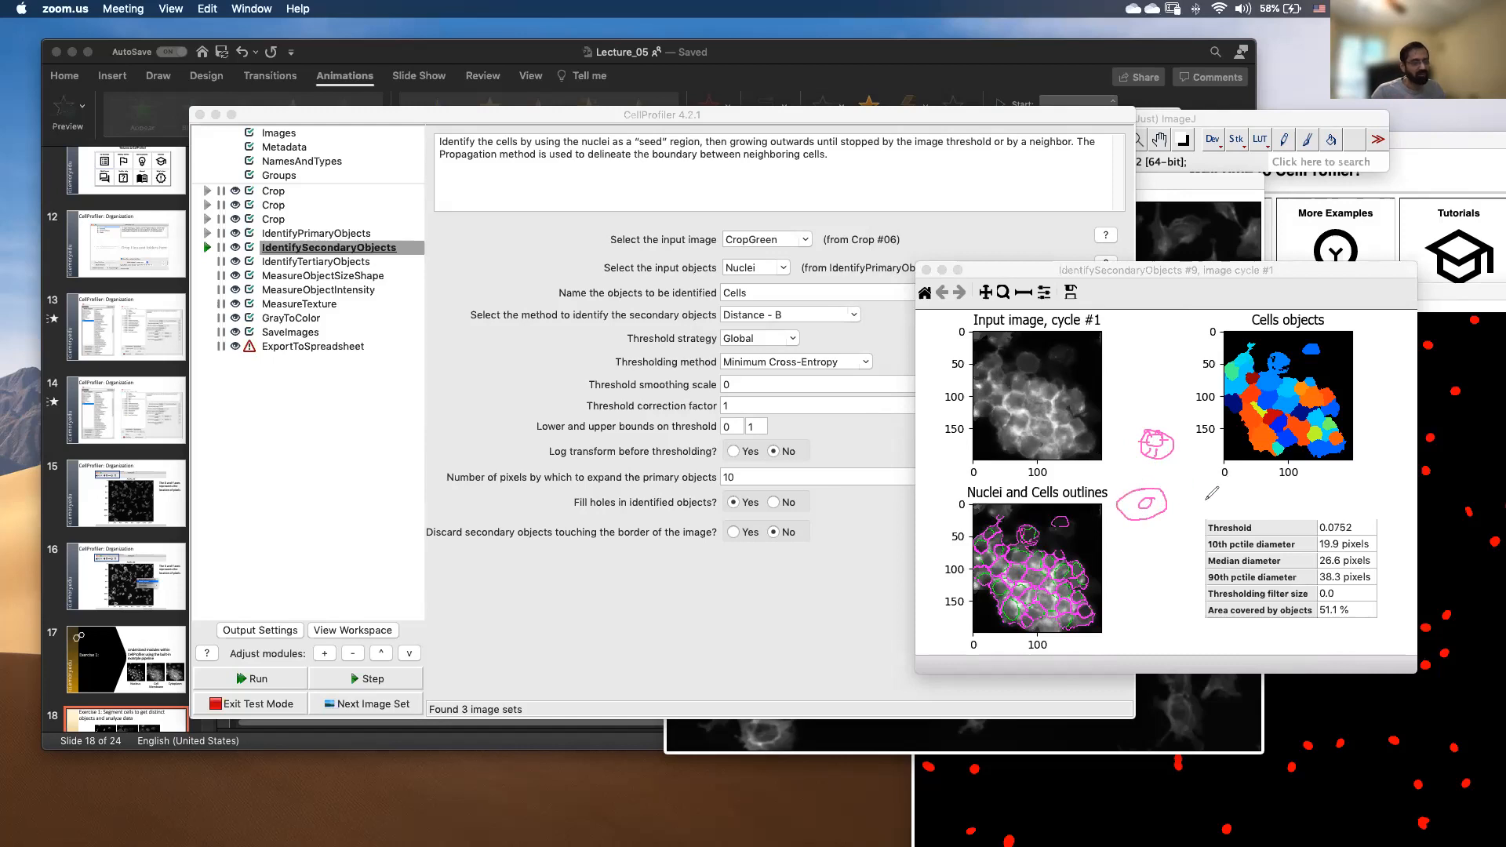
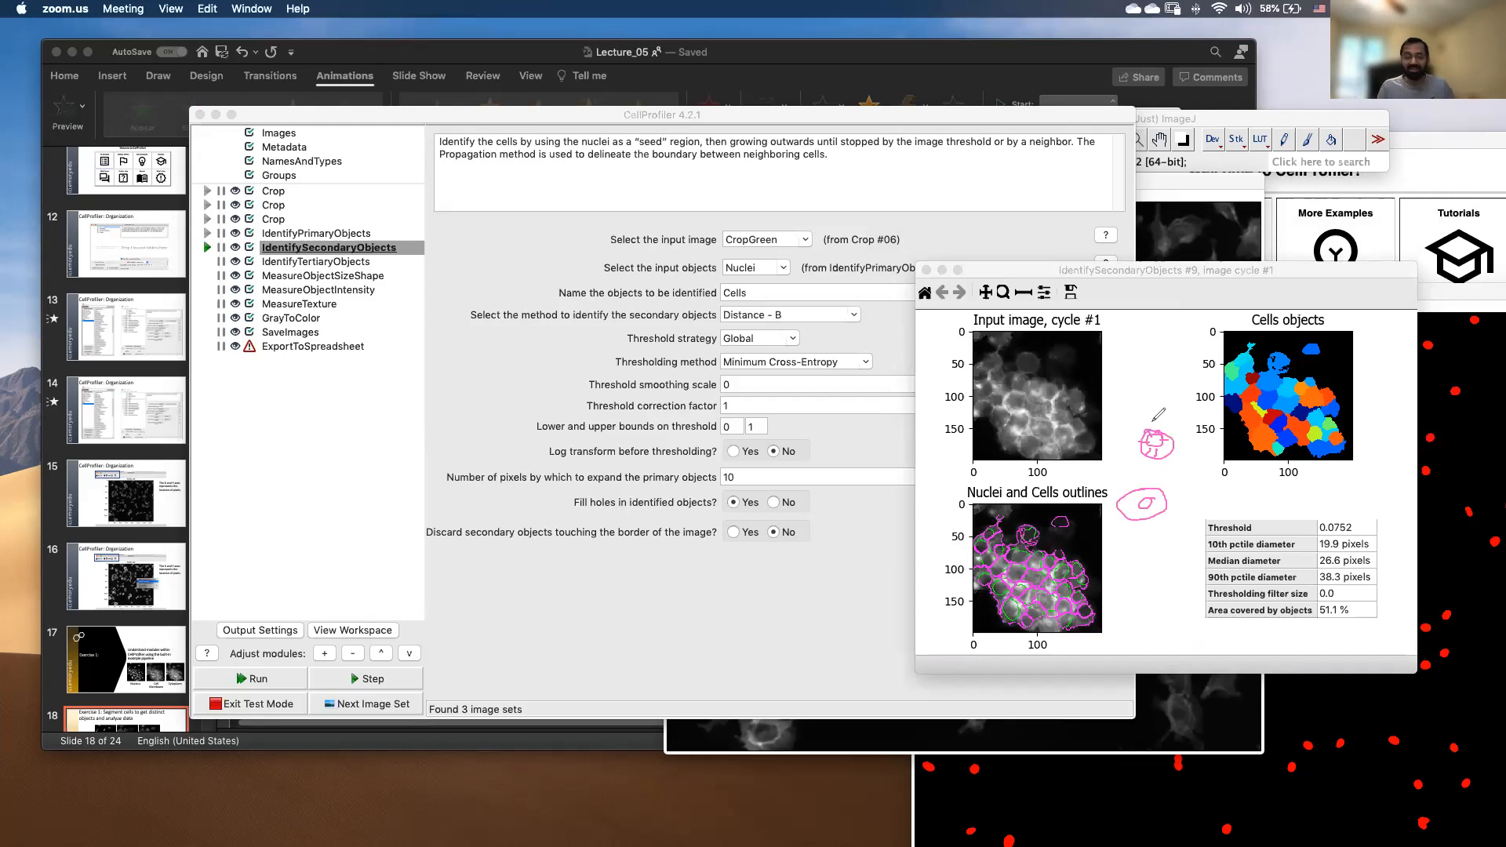
key(ctrl+Down)
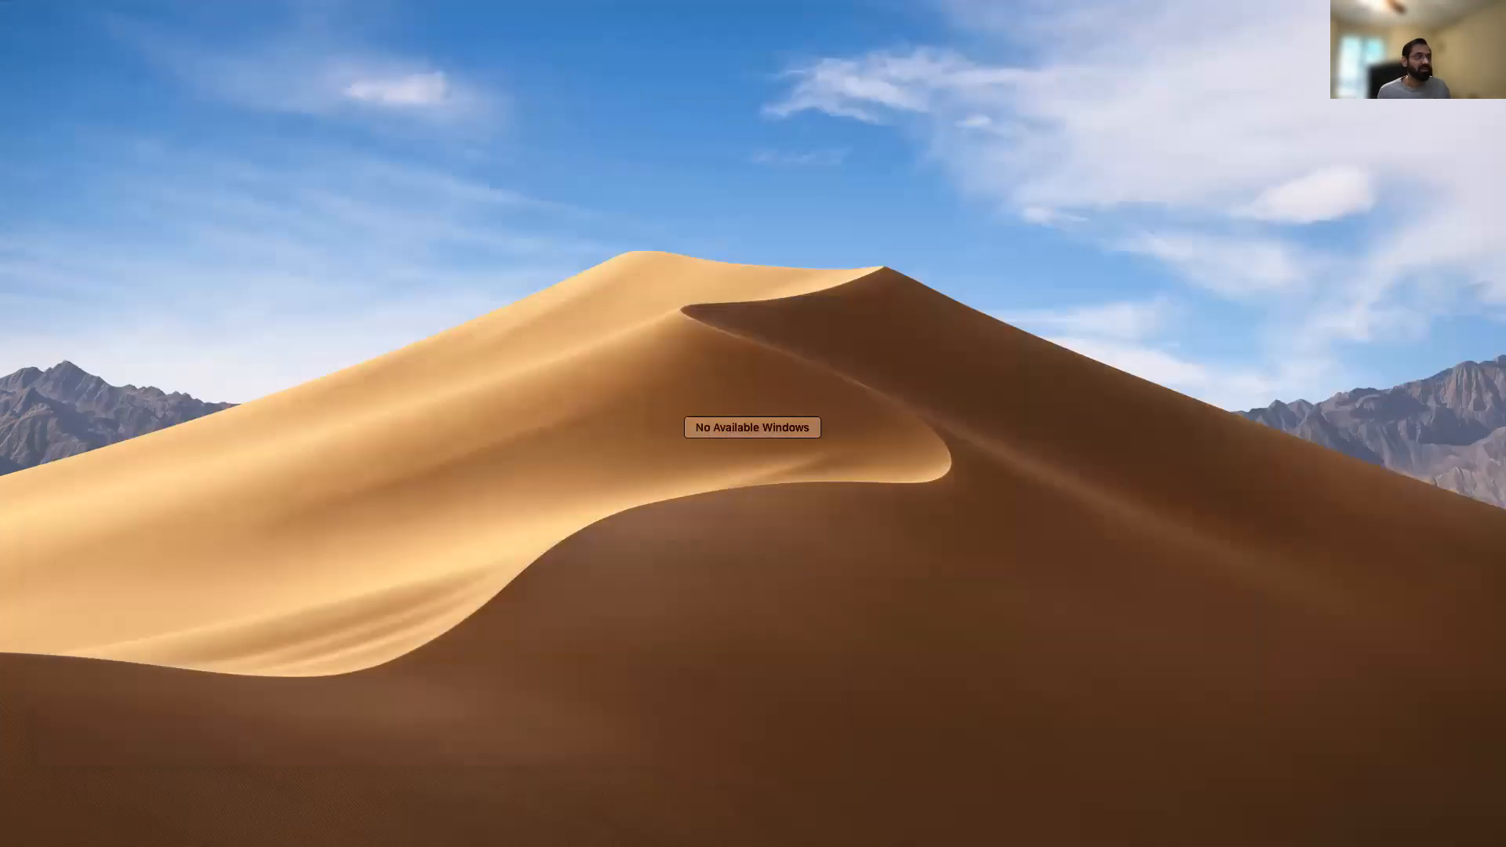
click(771, 389)
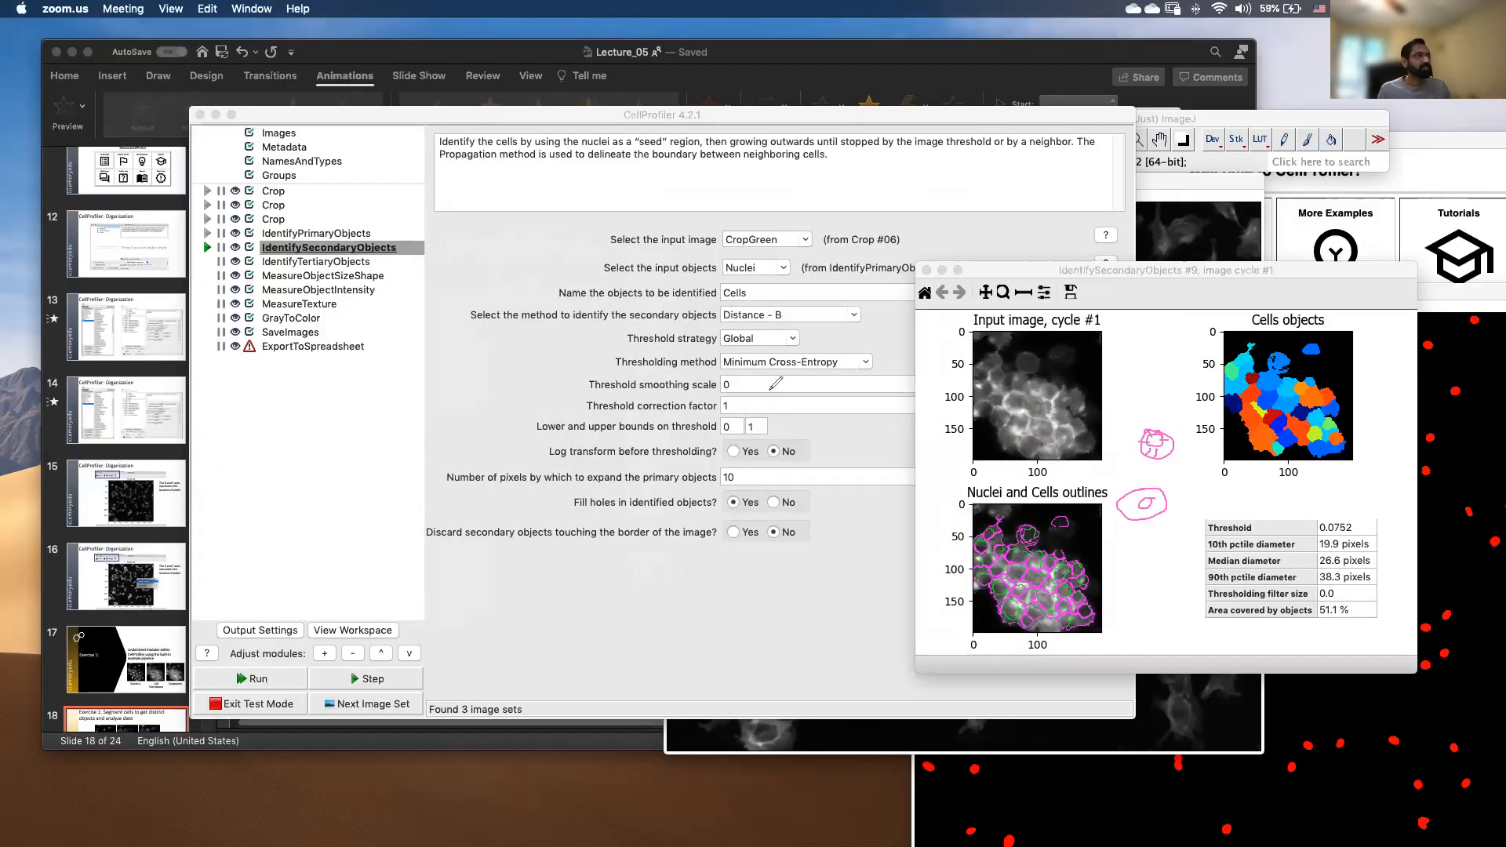
key(ctrl+Down)
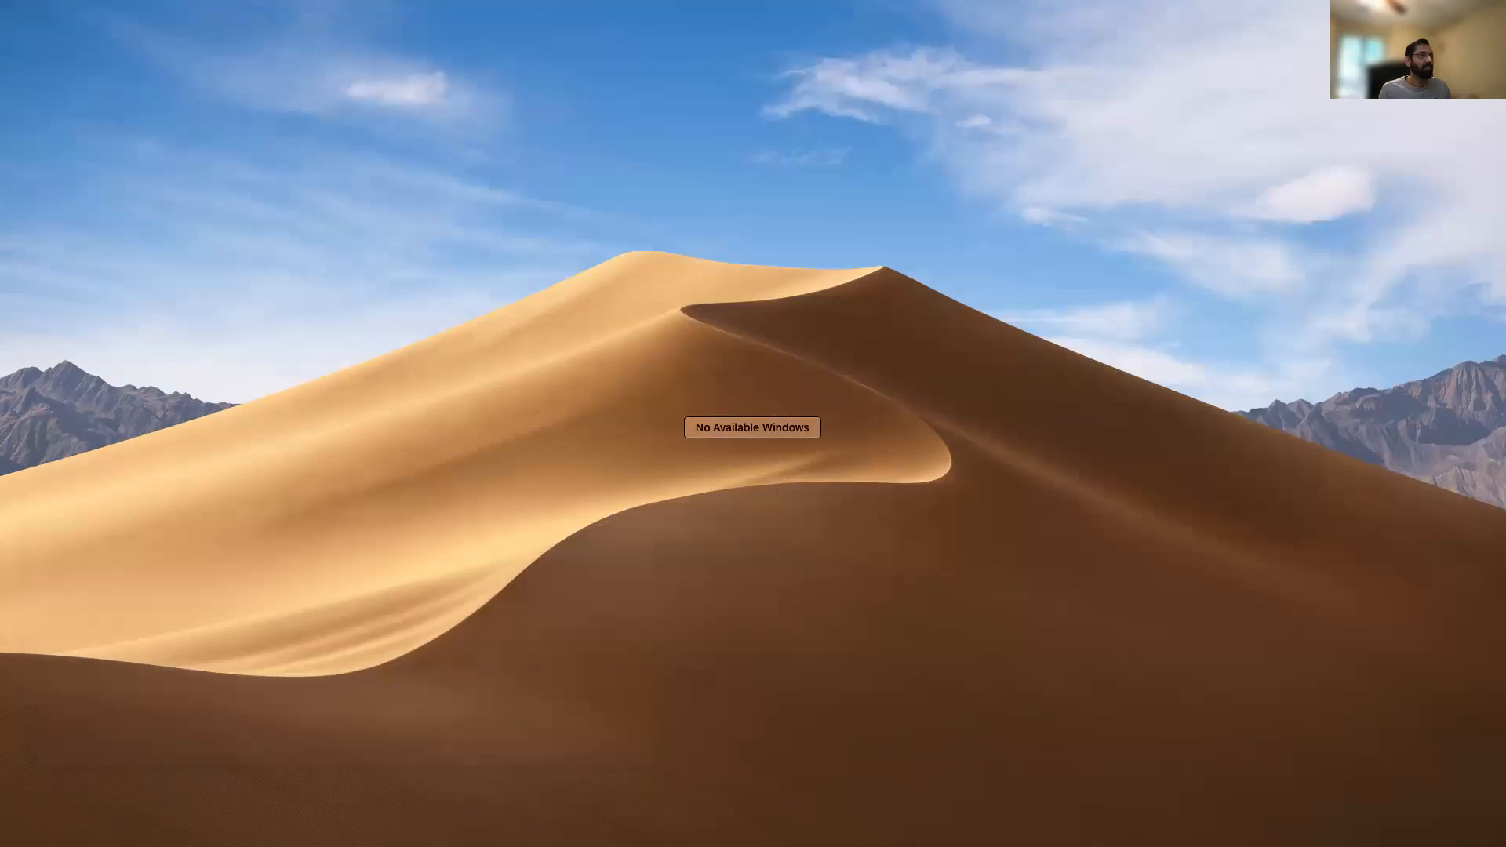
click(1347, 359)
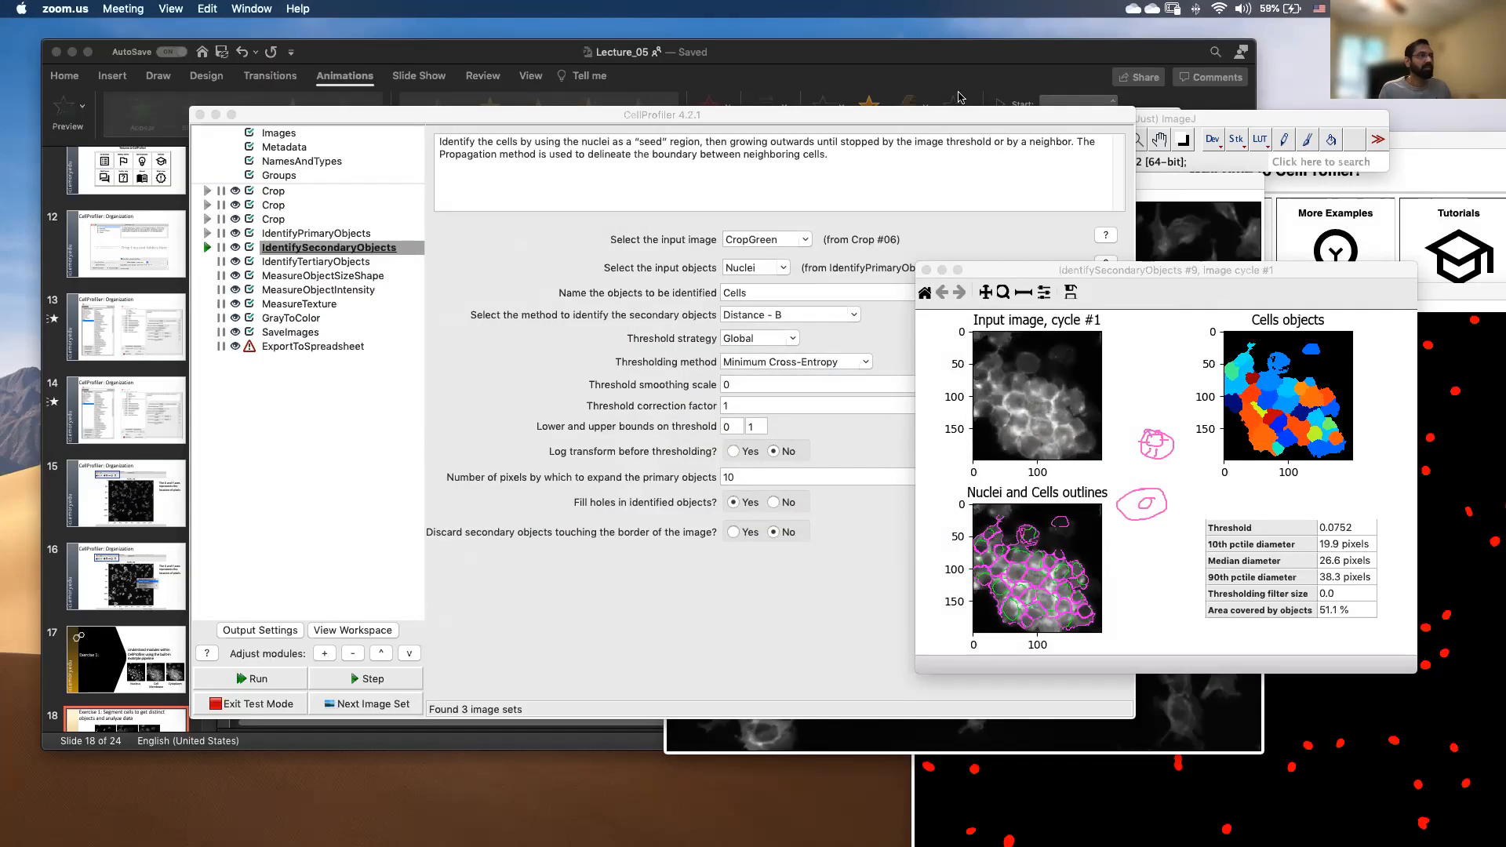
click(975, 126)
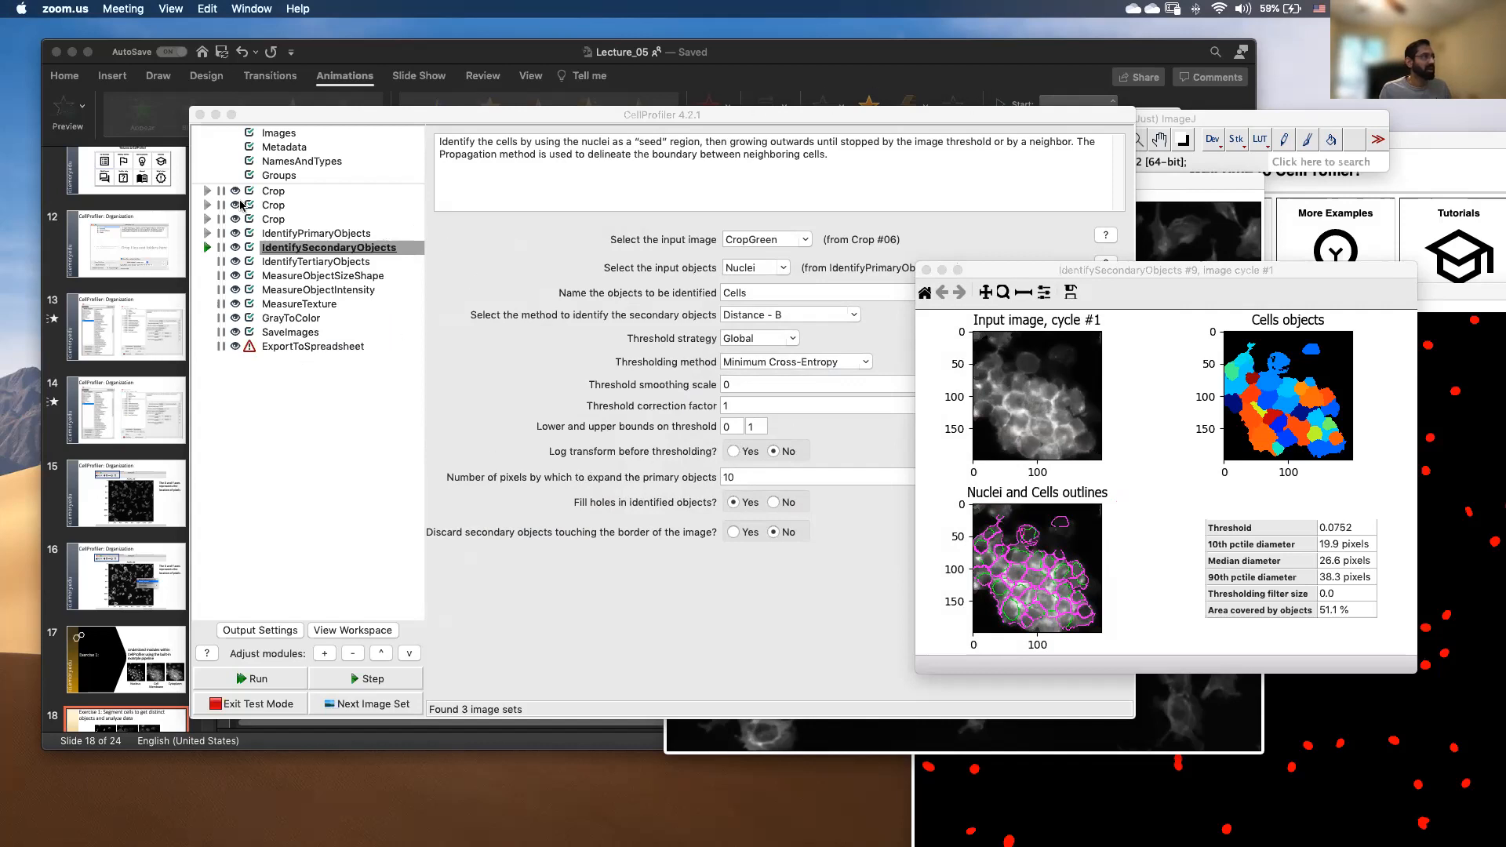
Rerun IdentifySecondaryObjects with Distance - B, set the number of pixels to expand the primary objects to 3, and rerun it.
click(208, 248)
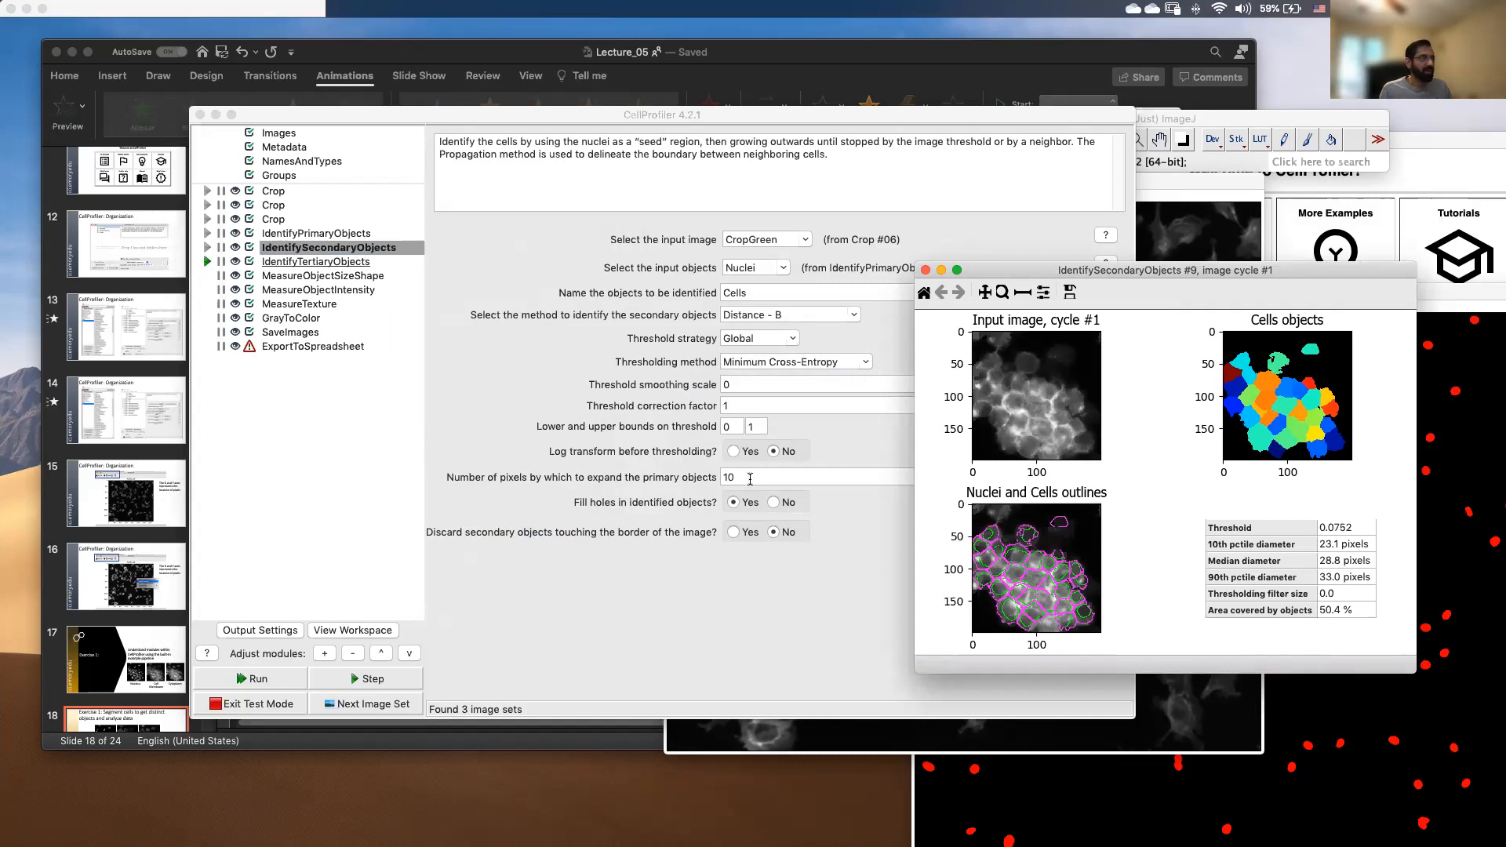
click(719, 477)
text(3)
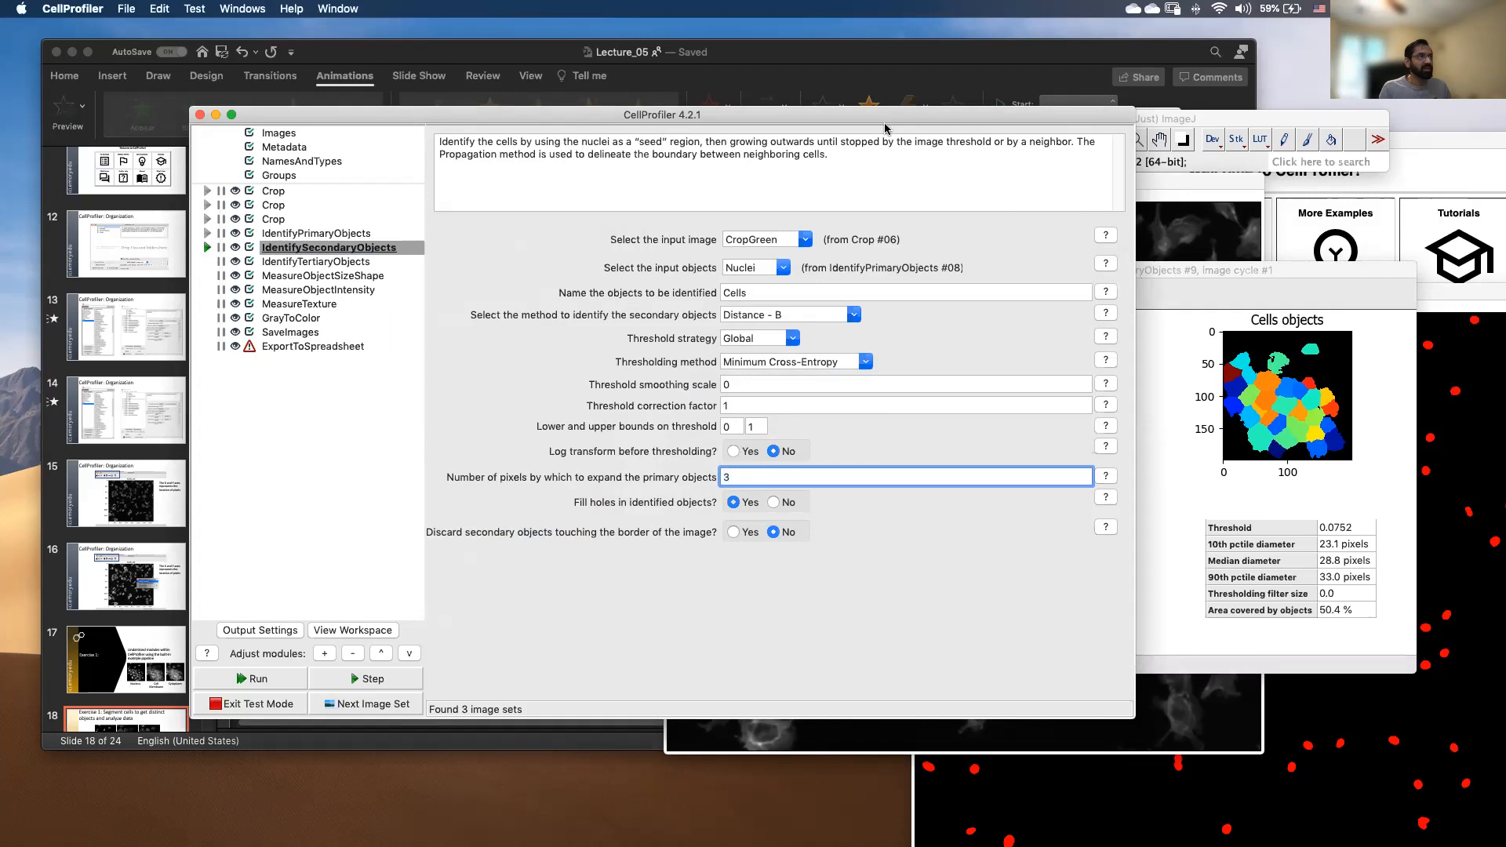
drag(873, 121, 754, 124)
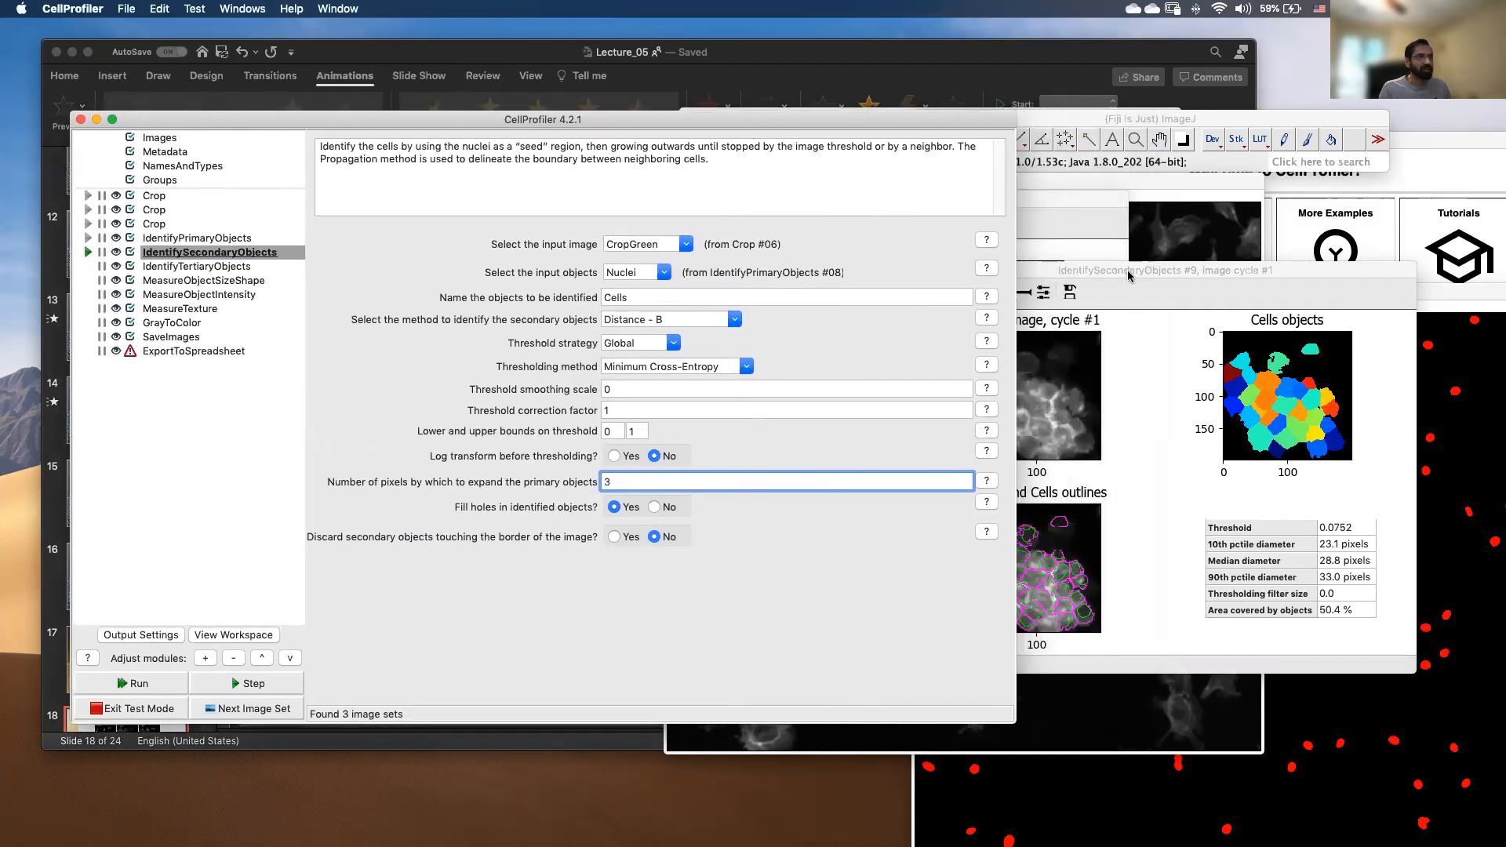
drag(1127, 269, 1217, 231)
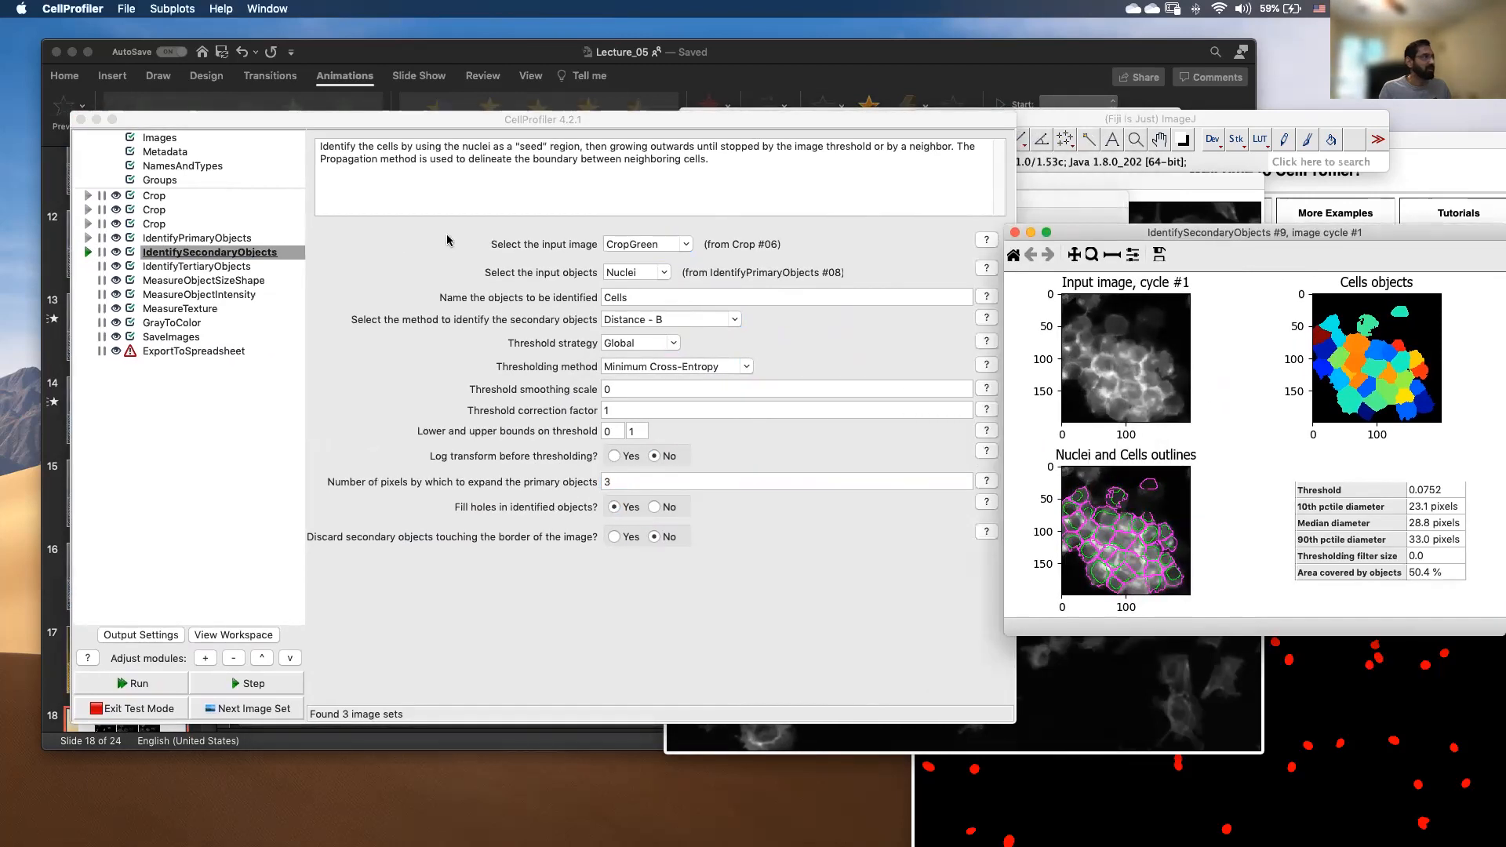
click(88, 251)
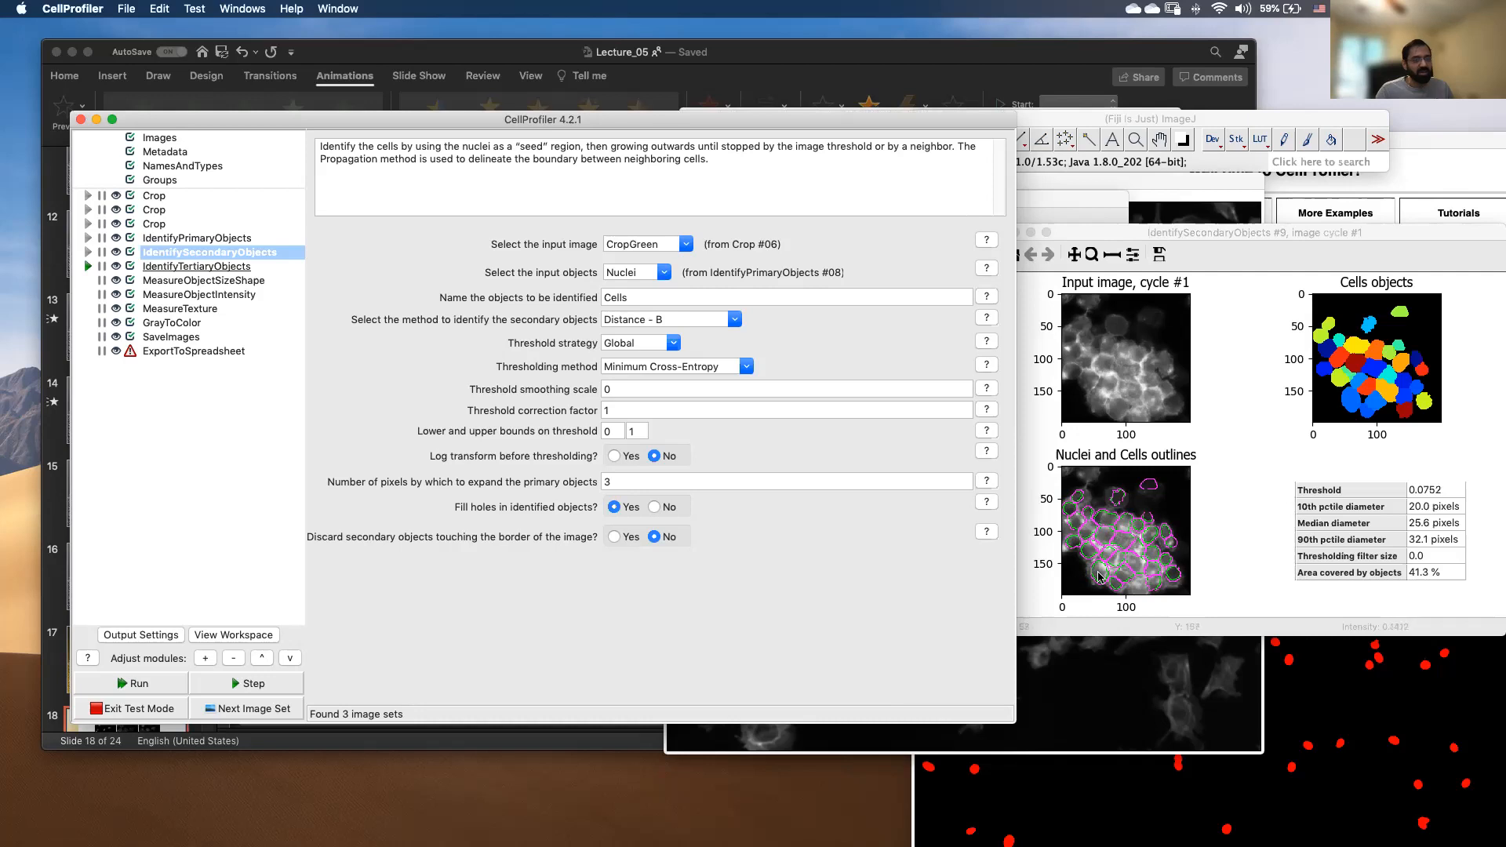
Set the method to identify the secondary objects to Propagation, rerun IdentifySecondaryObjects and bring its results window forward.
click(731, 322)
click(677, 345)
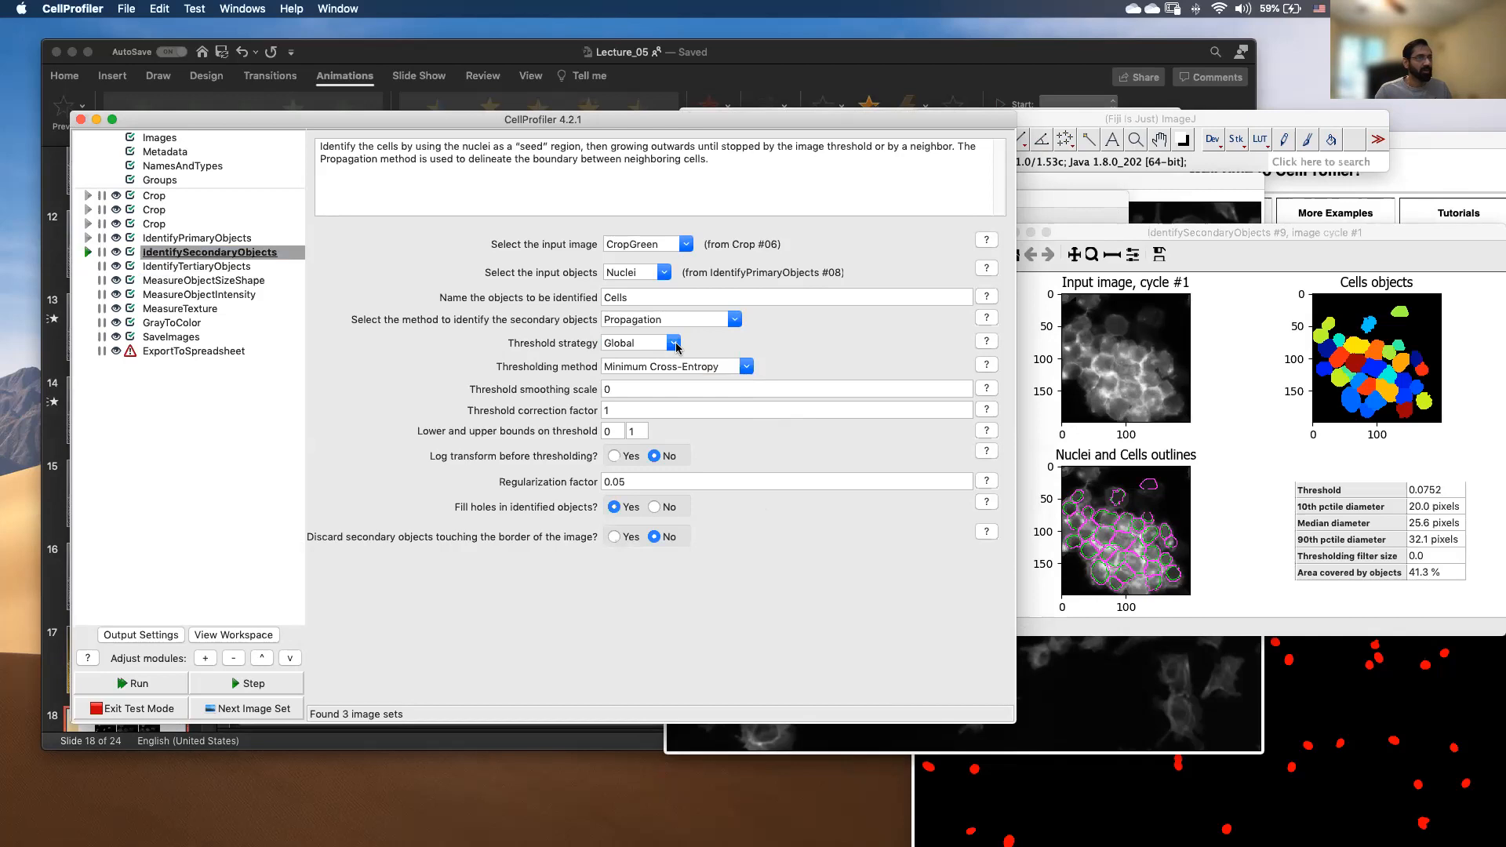
click(90, 253)
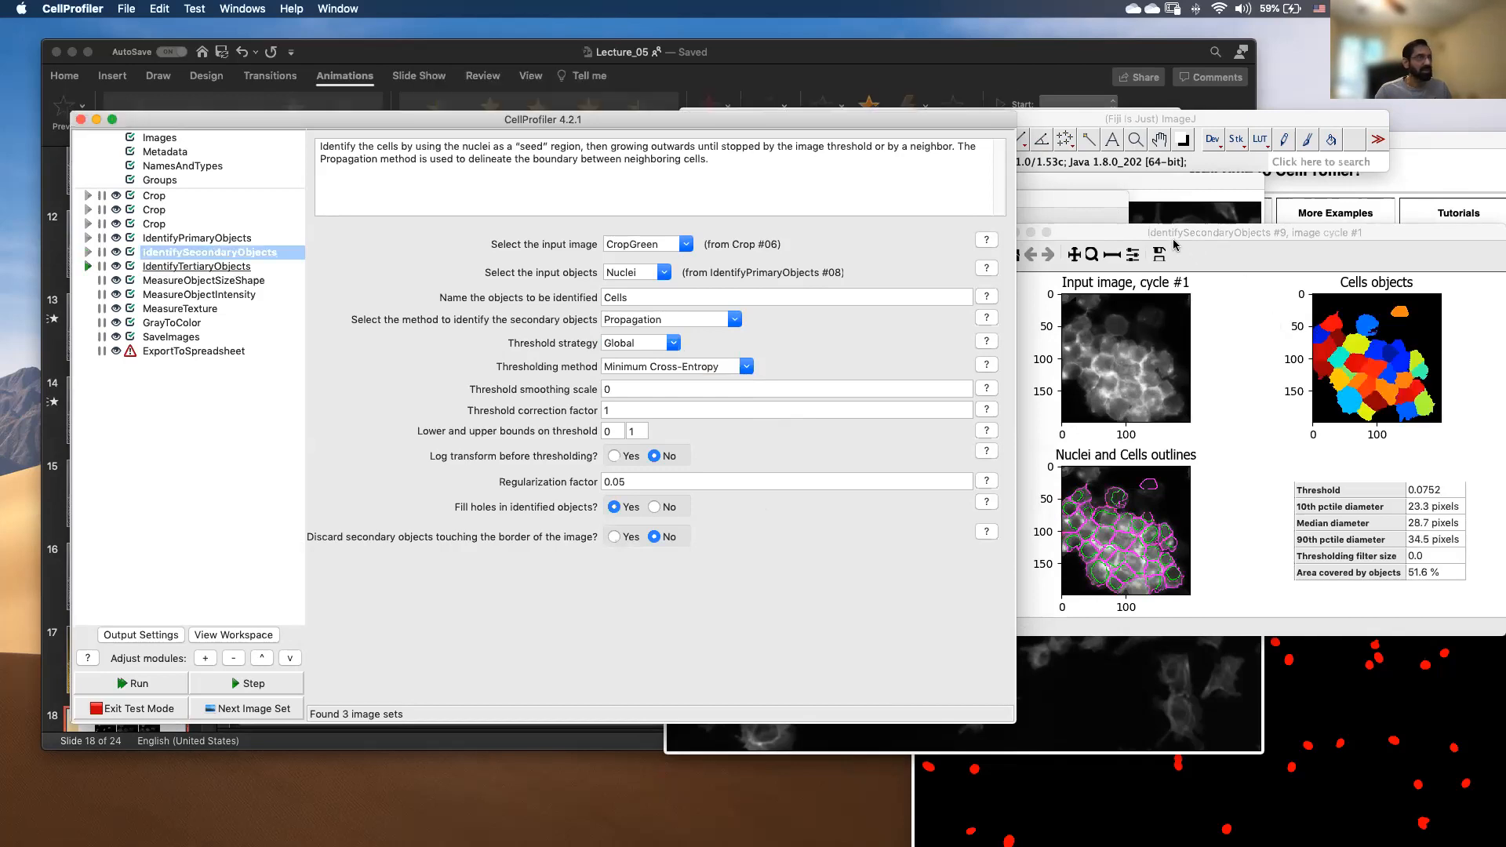
click(1230, 280)
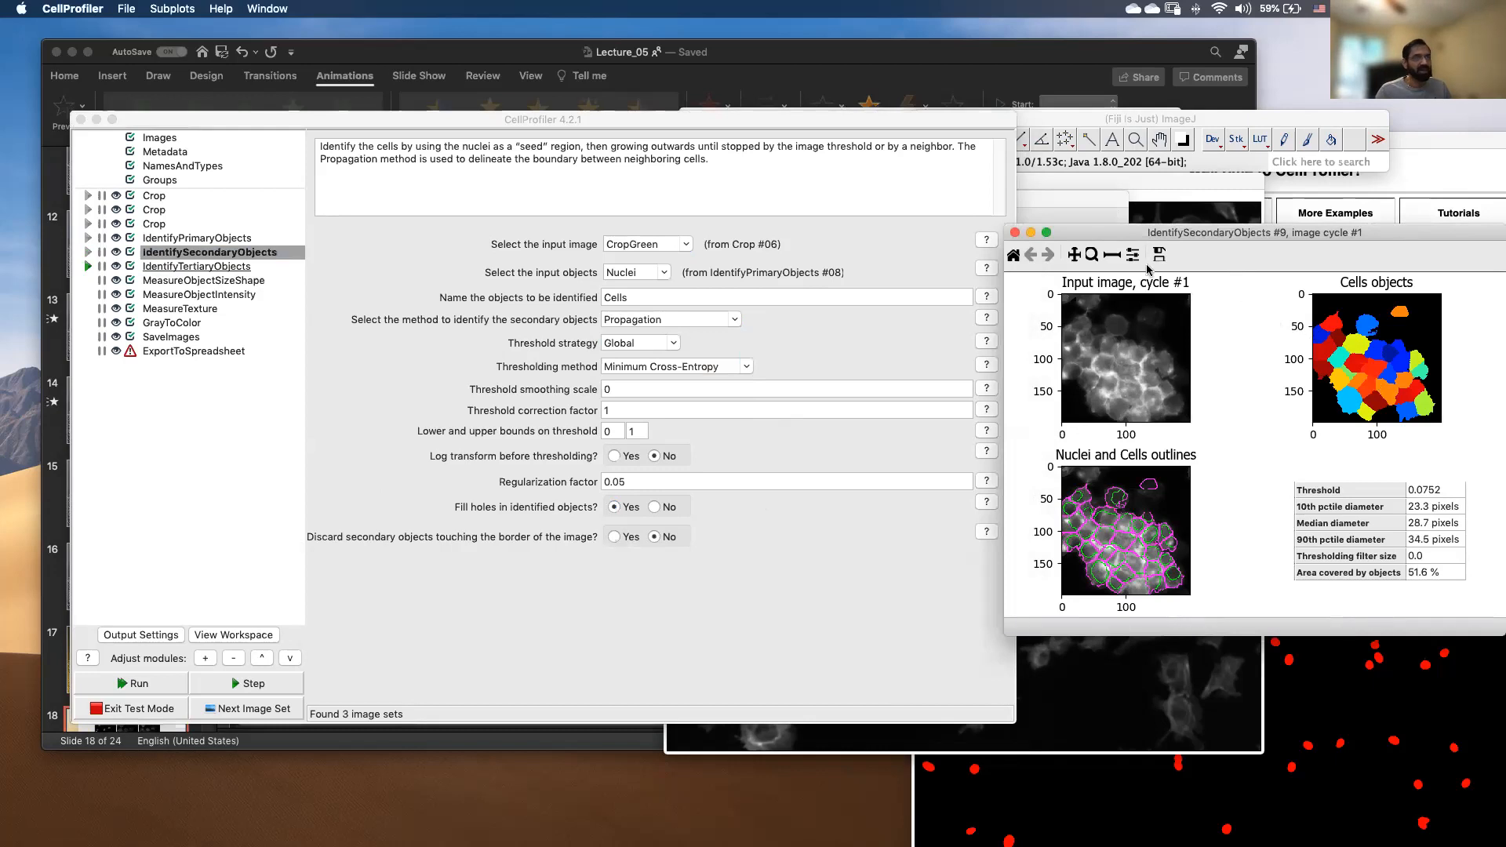
Review the IdentifyTertiaryObjects settings and trace its Cells and Nuclei inputs through the IdentifySecondaryObjects and IdentifyPrimaryObjects modules.
click(206, 268)
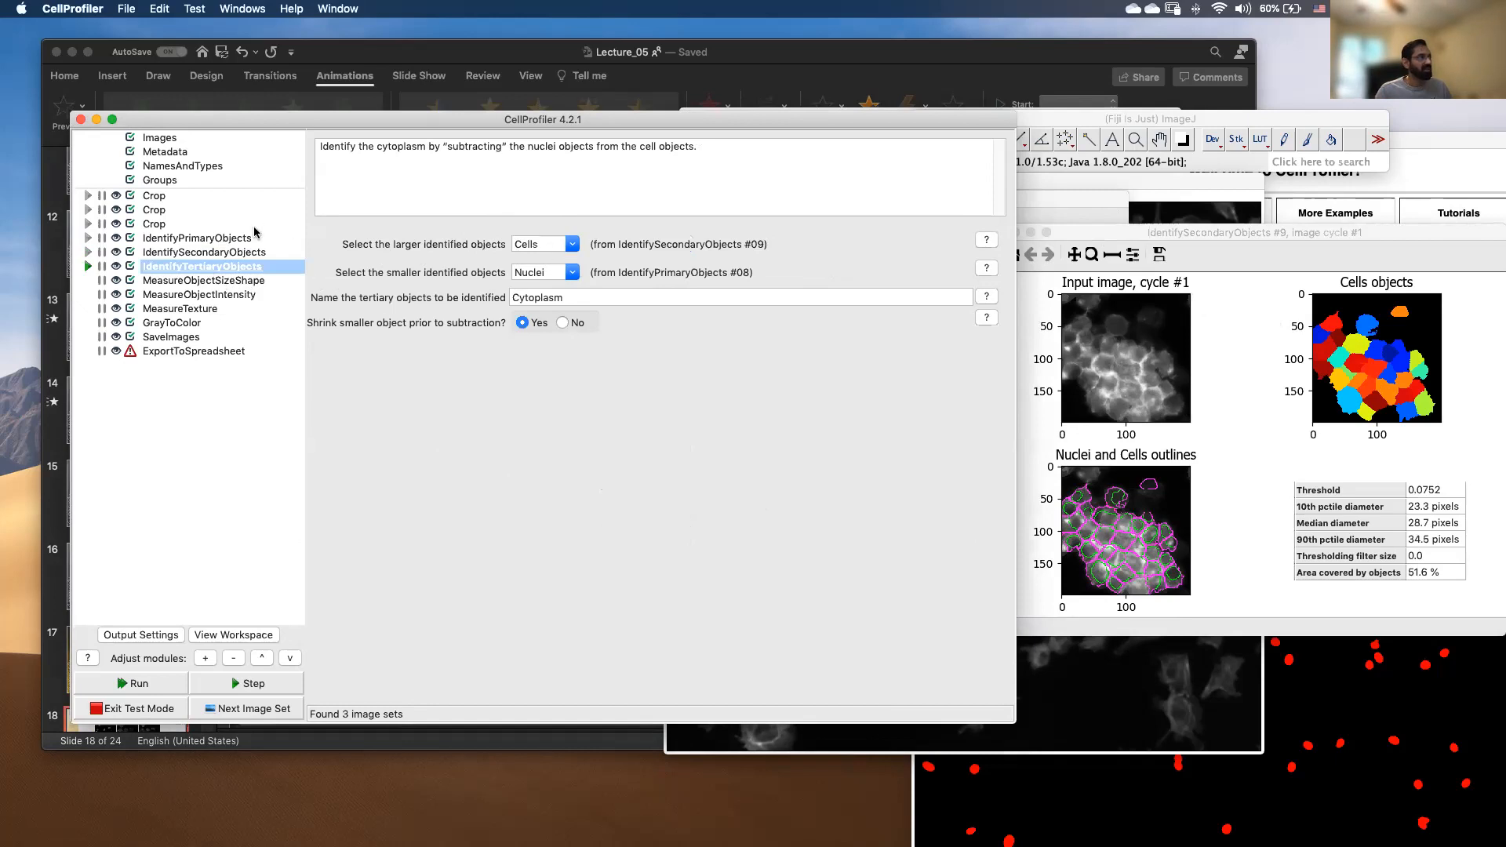
click(217, 255)
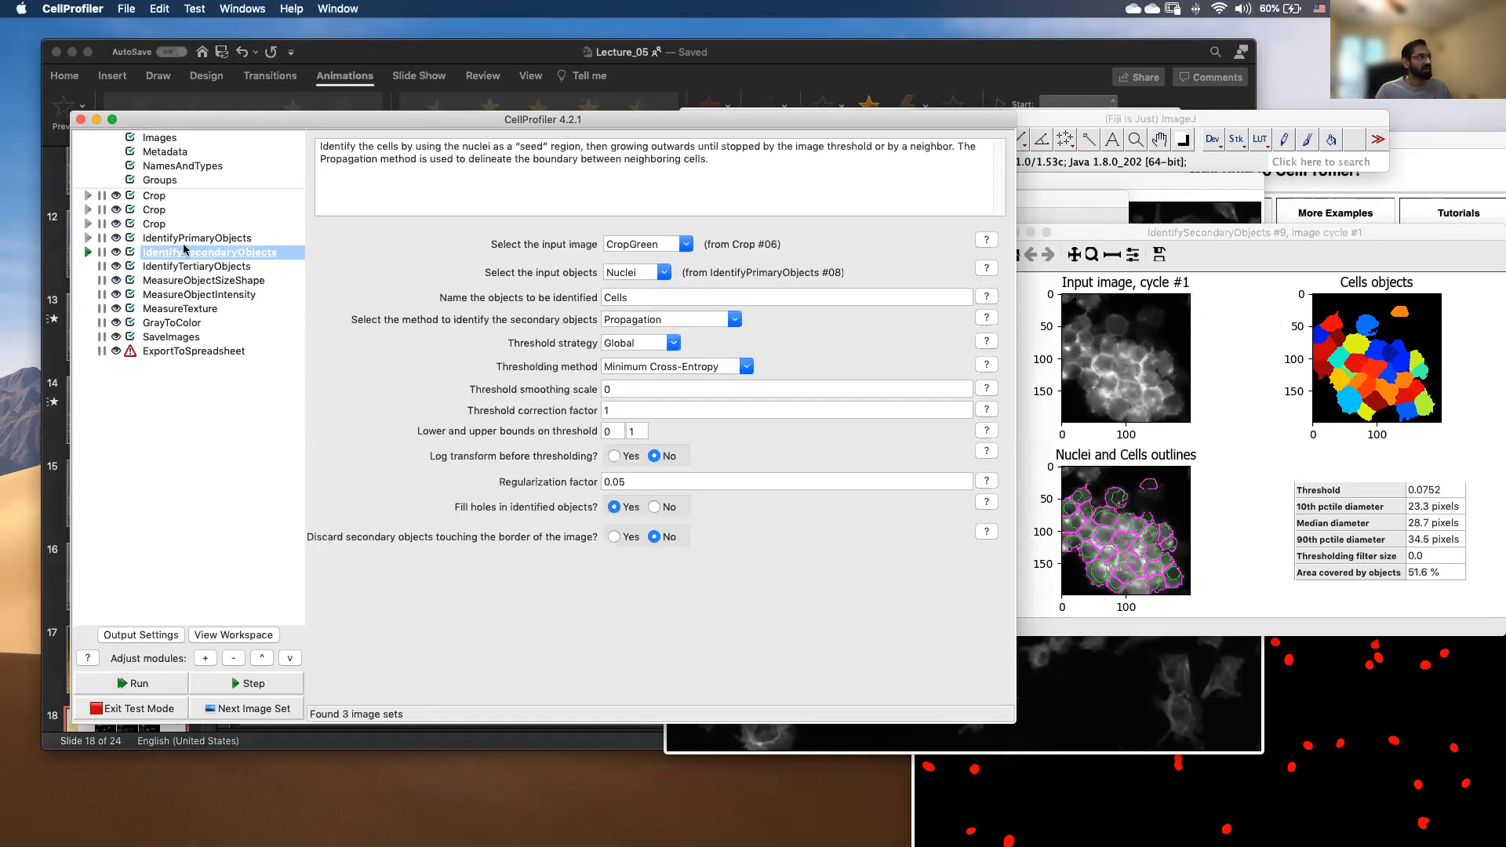
click(182, 240)
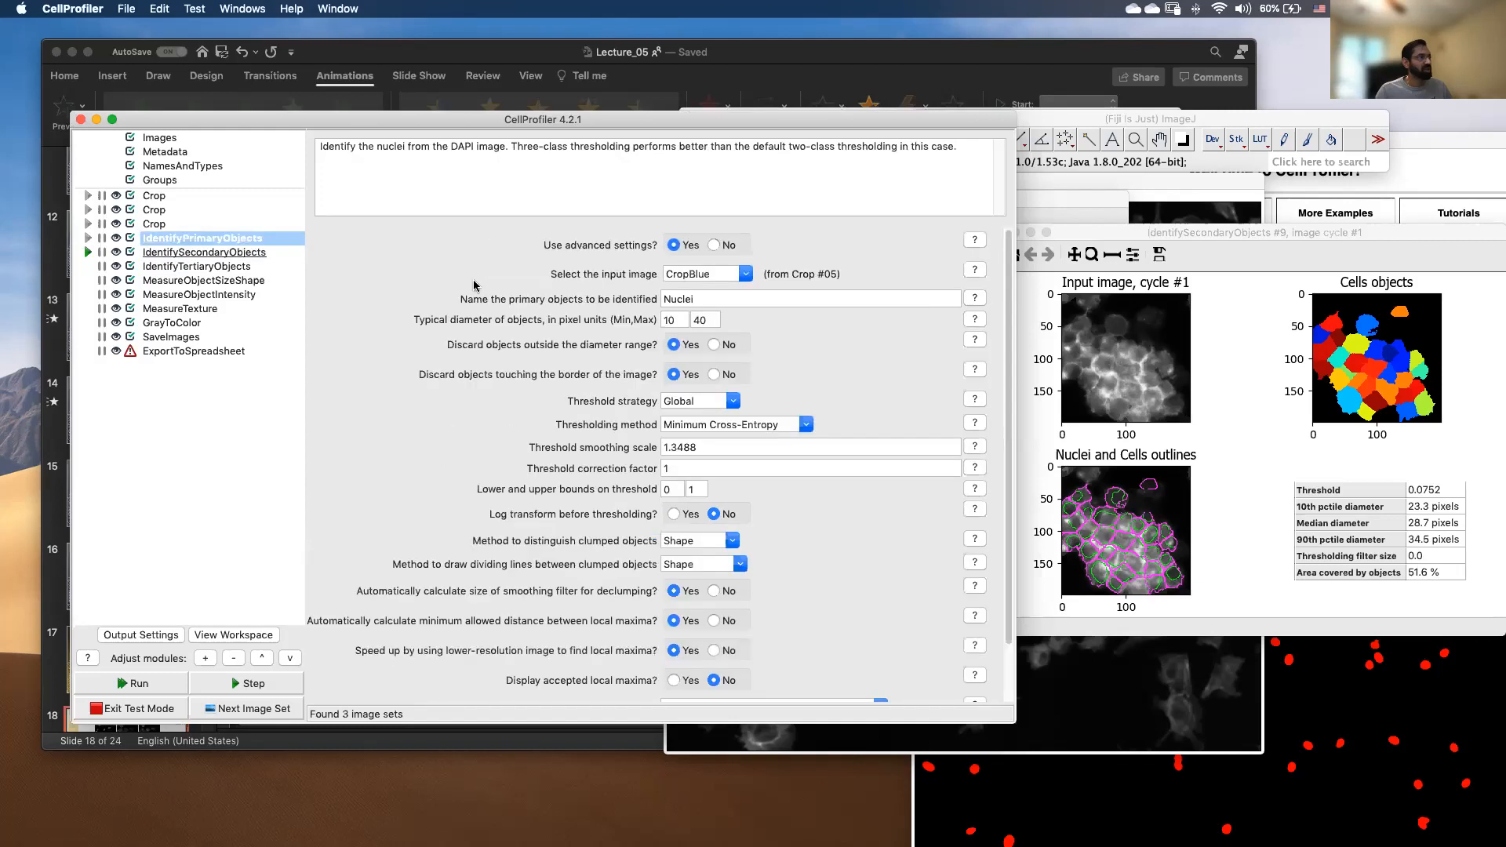
click(177, 254)
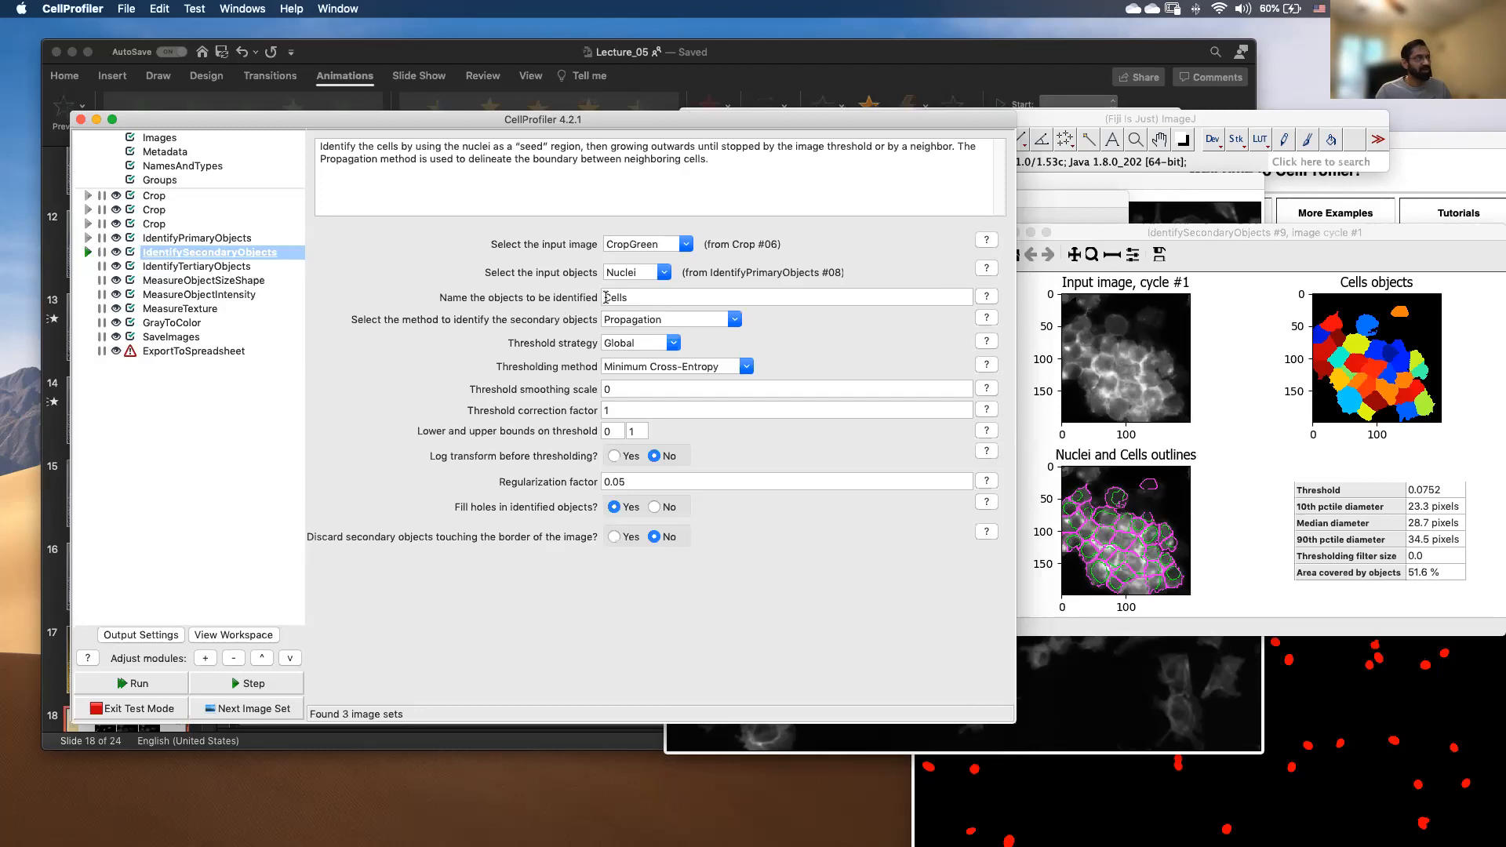
click(227, 240)
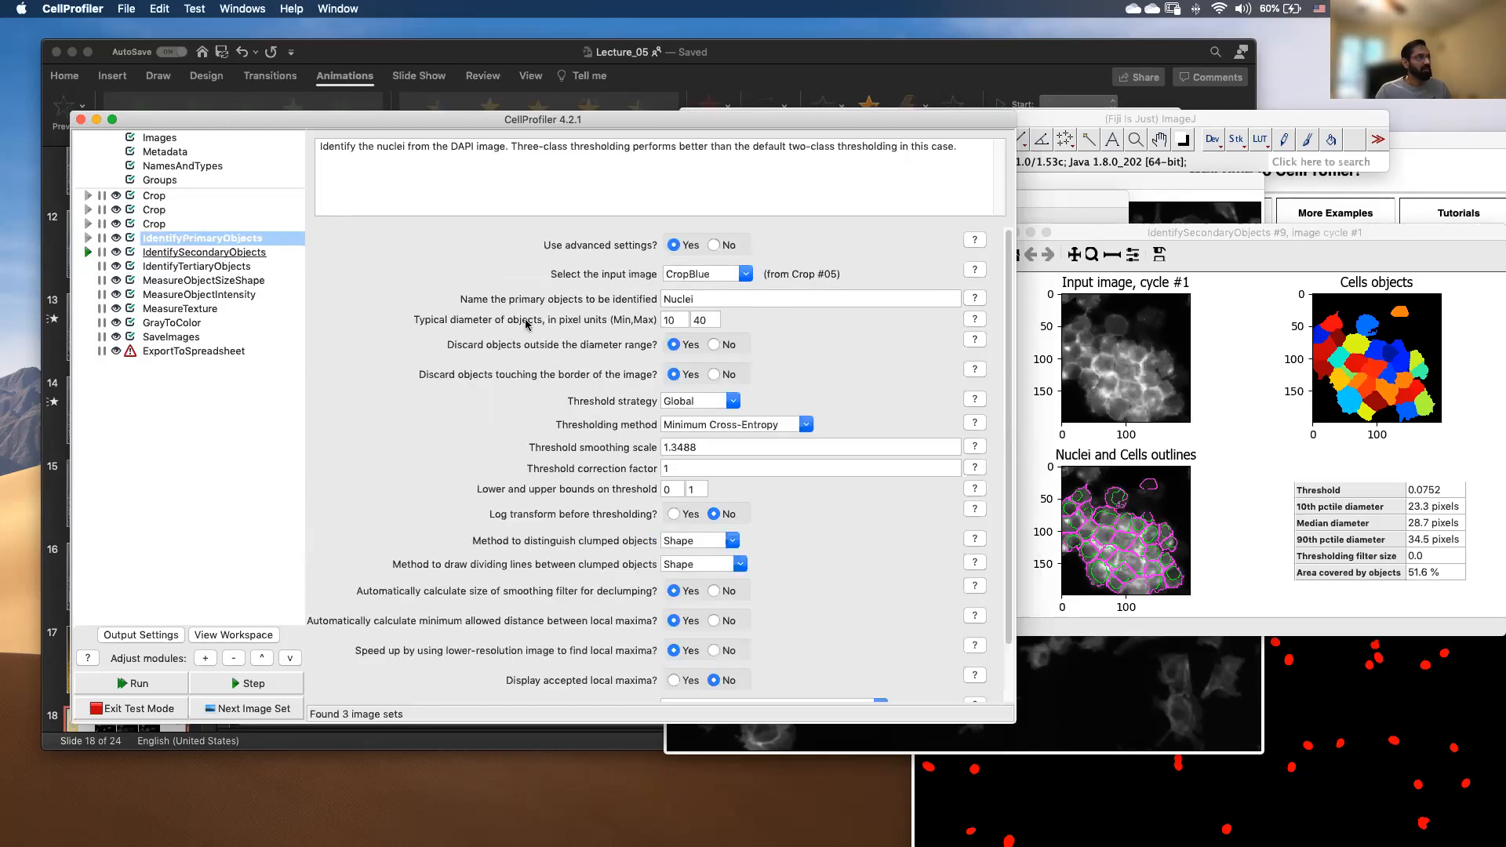
Rerun IdentifySecondaryObjects, run IdentifyTertiaryObjects to obtain the Cytoplasm objects, and enlarge the tertiary results window.
click(172, 266)
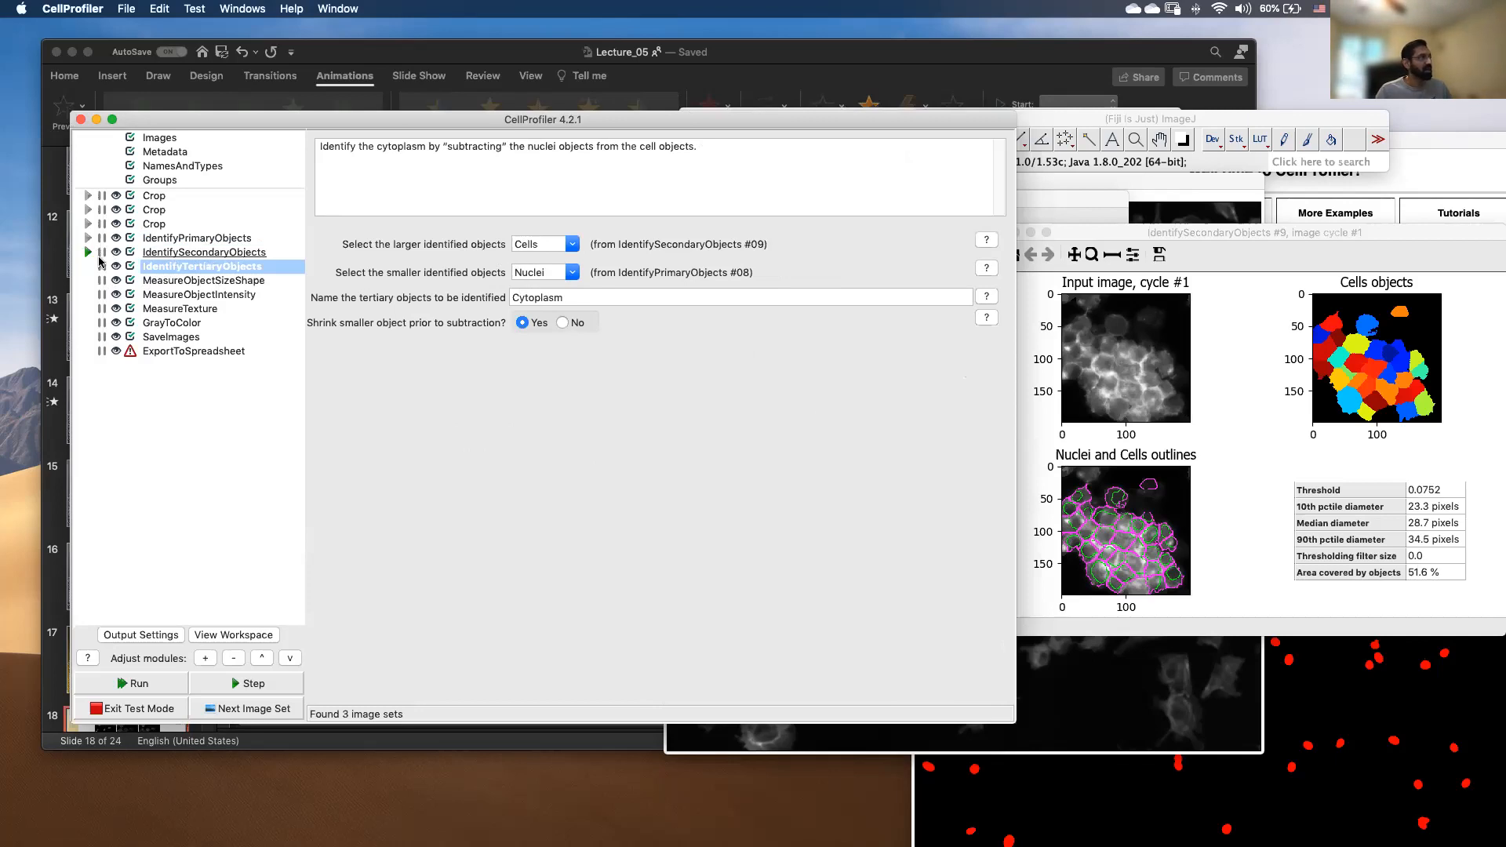
click(259, 685)
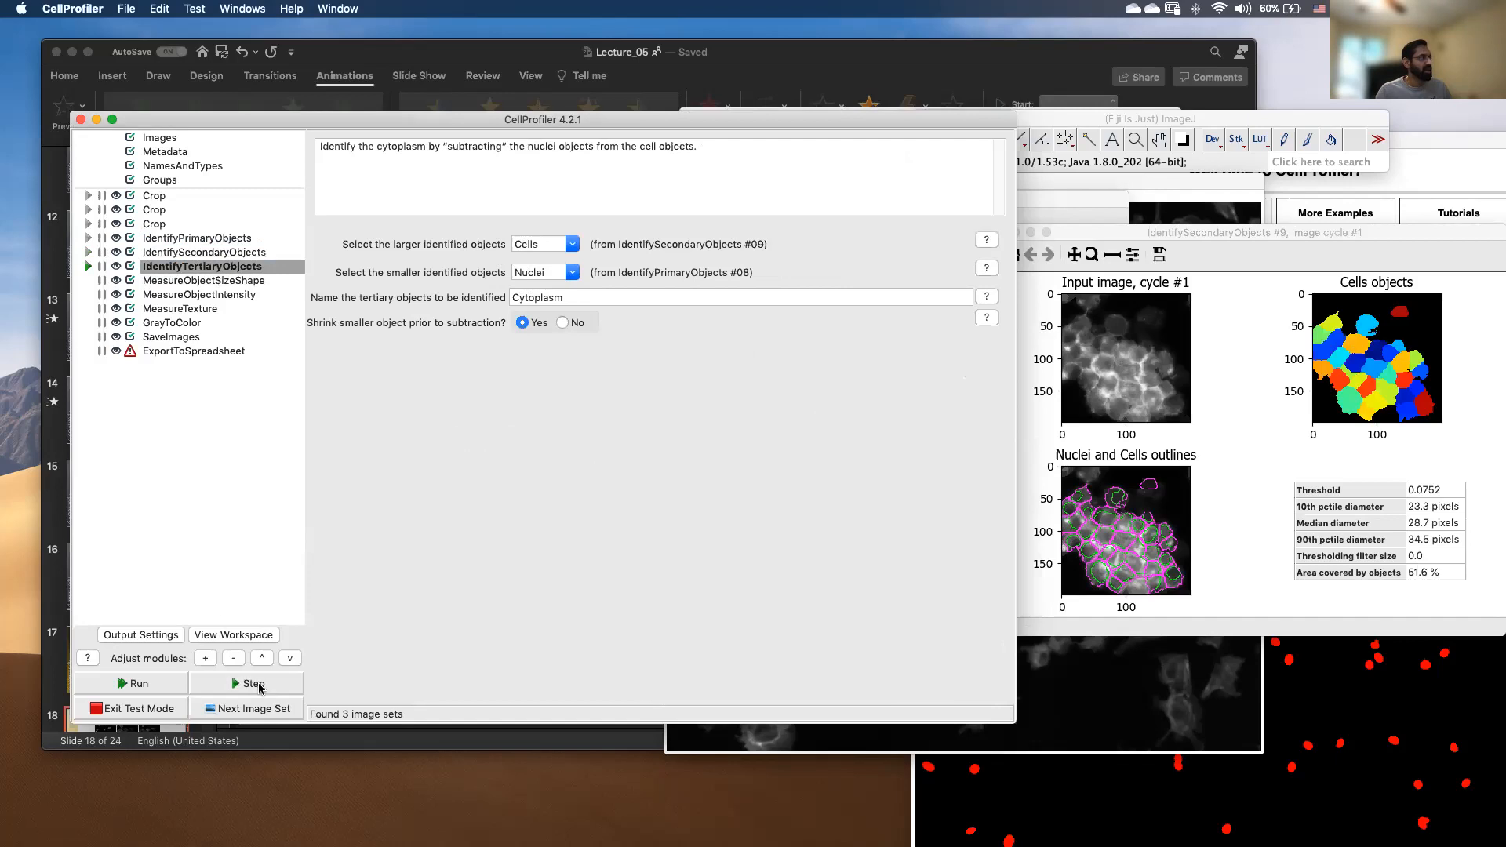
click(87, 268)
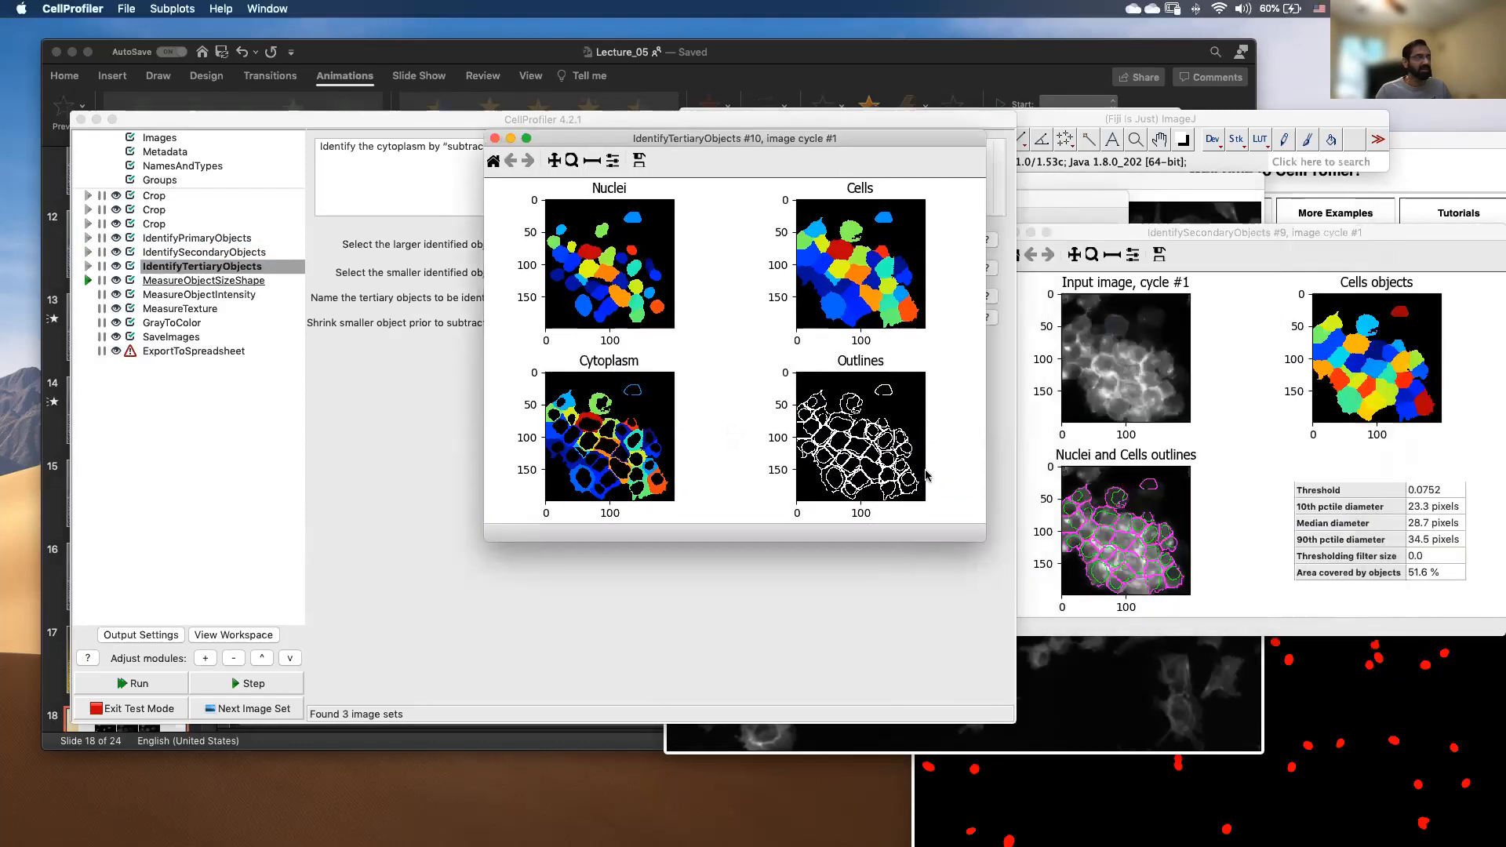
drag(978, 543, 1280, 765)
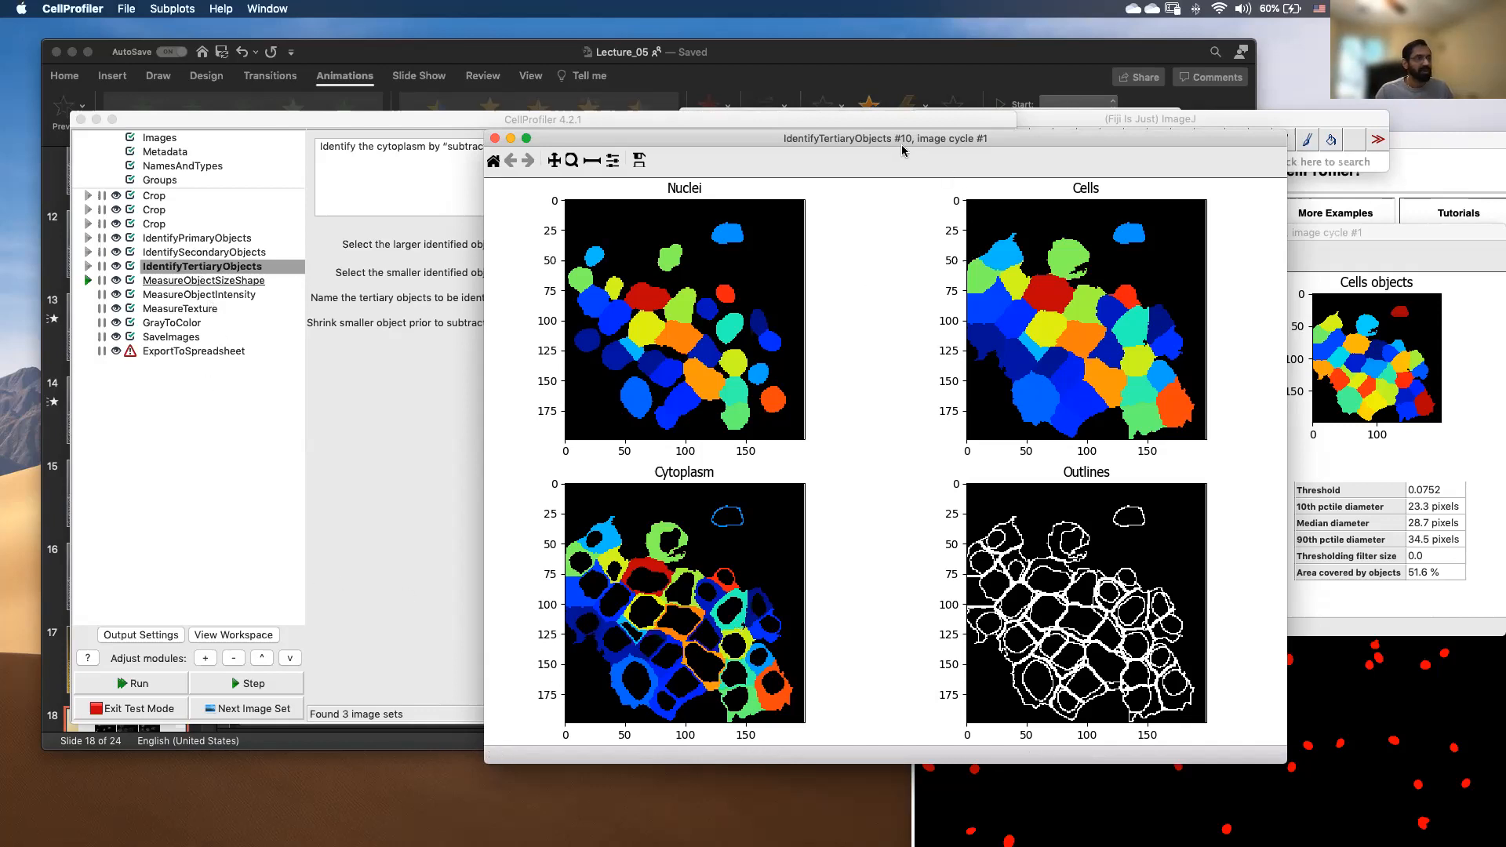
Close the results windows of IdentifyTertiaryObjects, IdentifySecondaryObjects and IdentifyPrimaryObjects.
drag(897, 139, 930, 143)
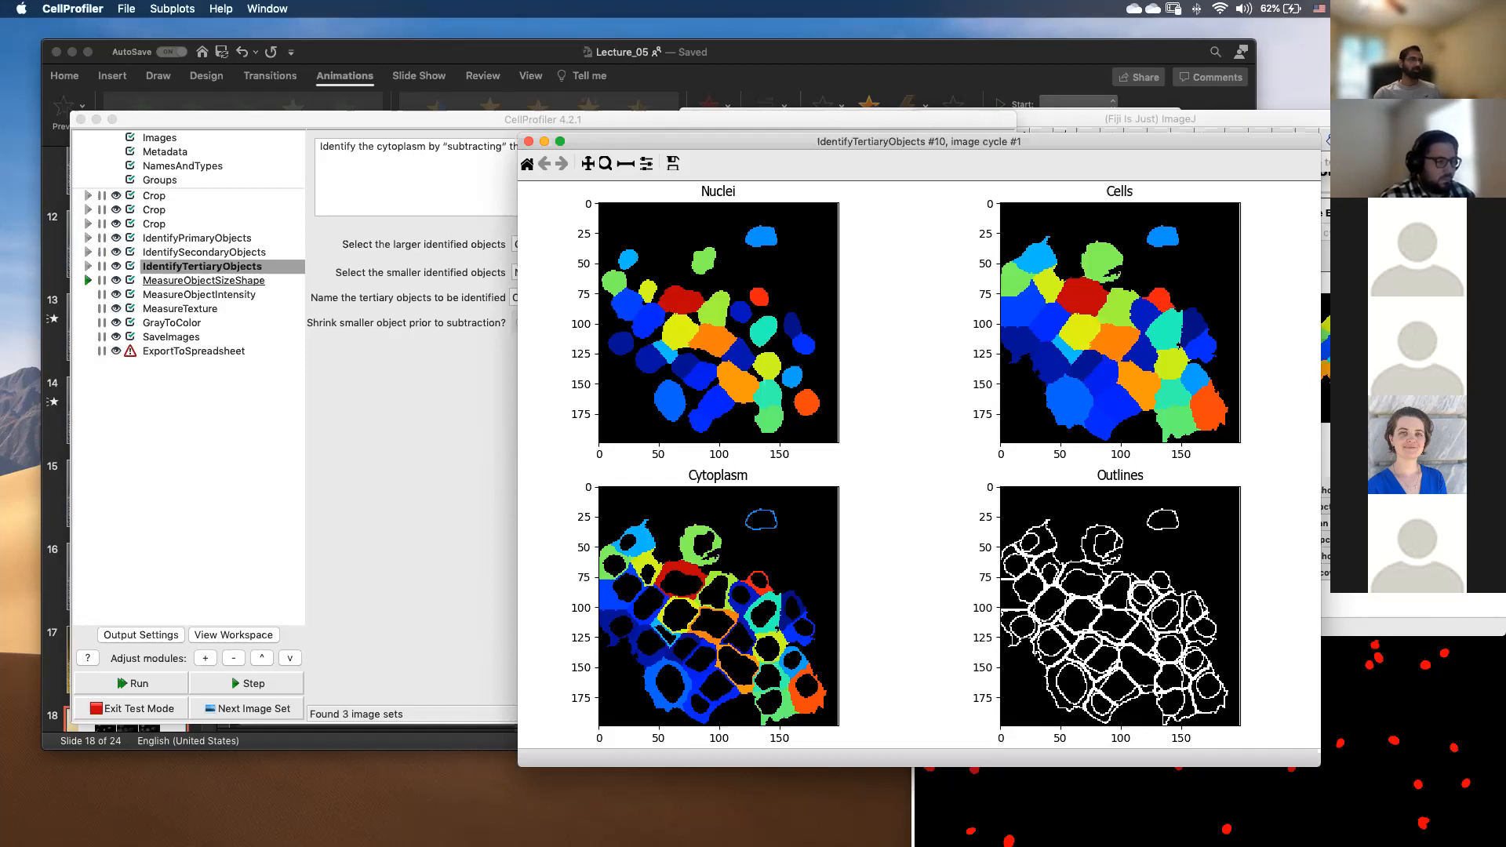
key(ctrl+Down)
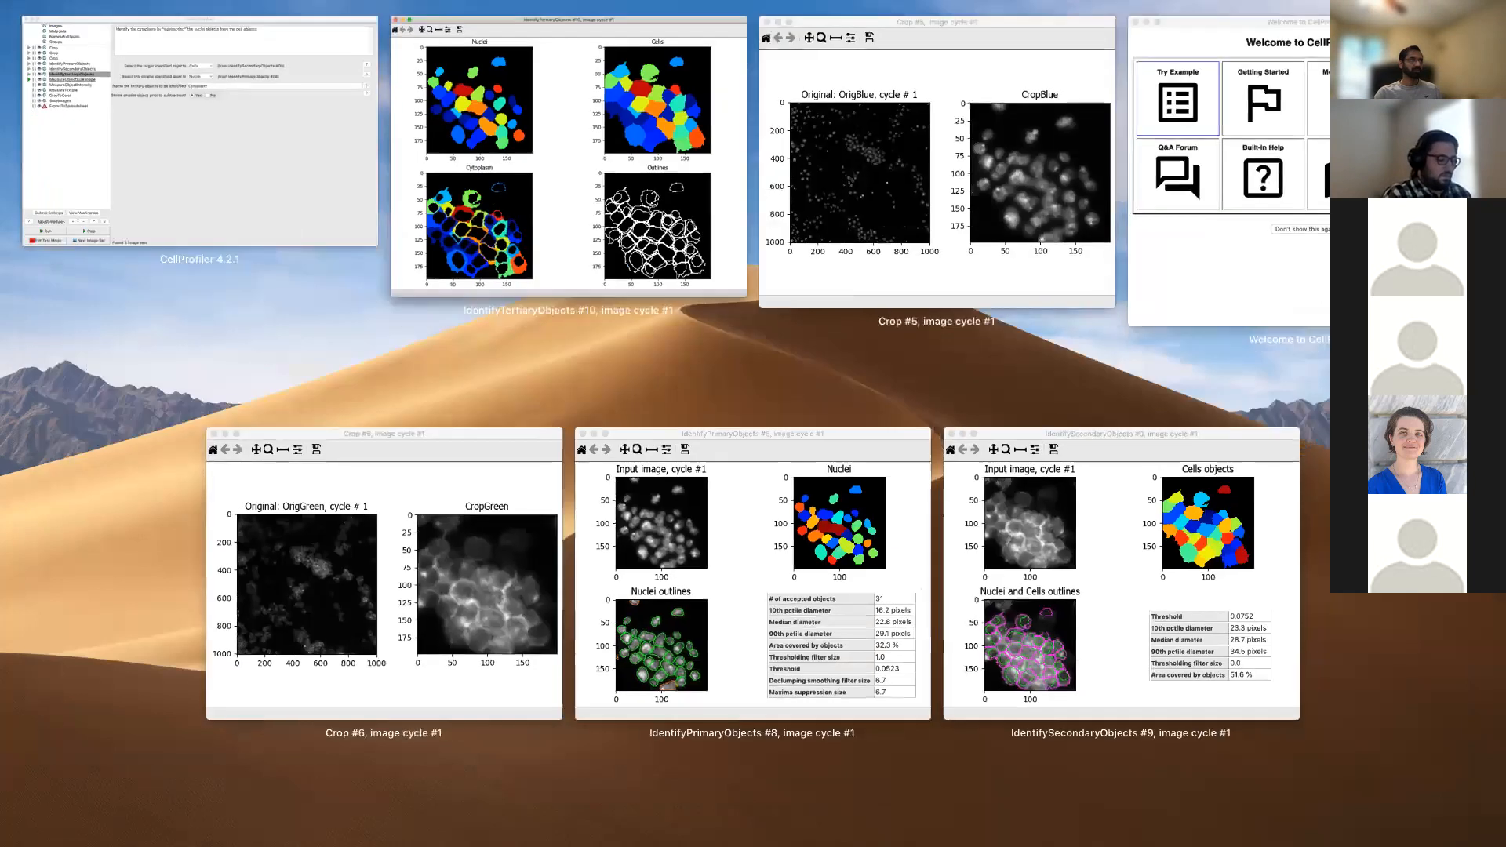
key(ctrl+Down)
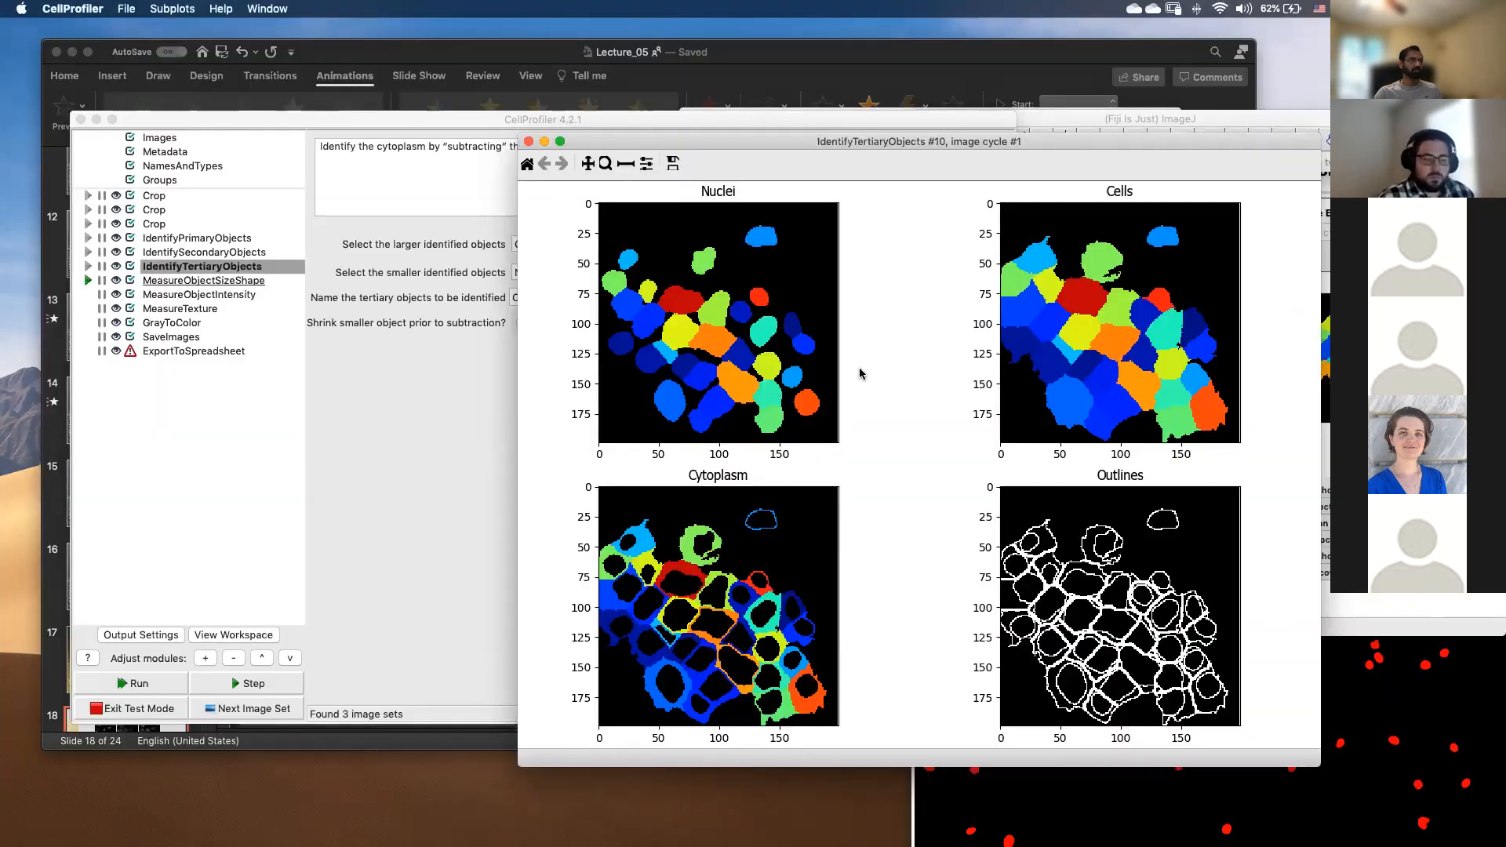
drag(690, 148, 751, 185)
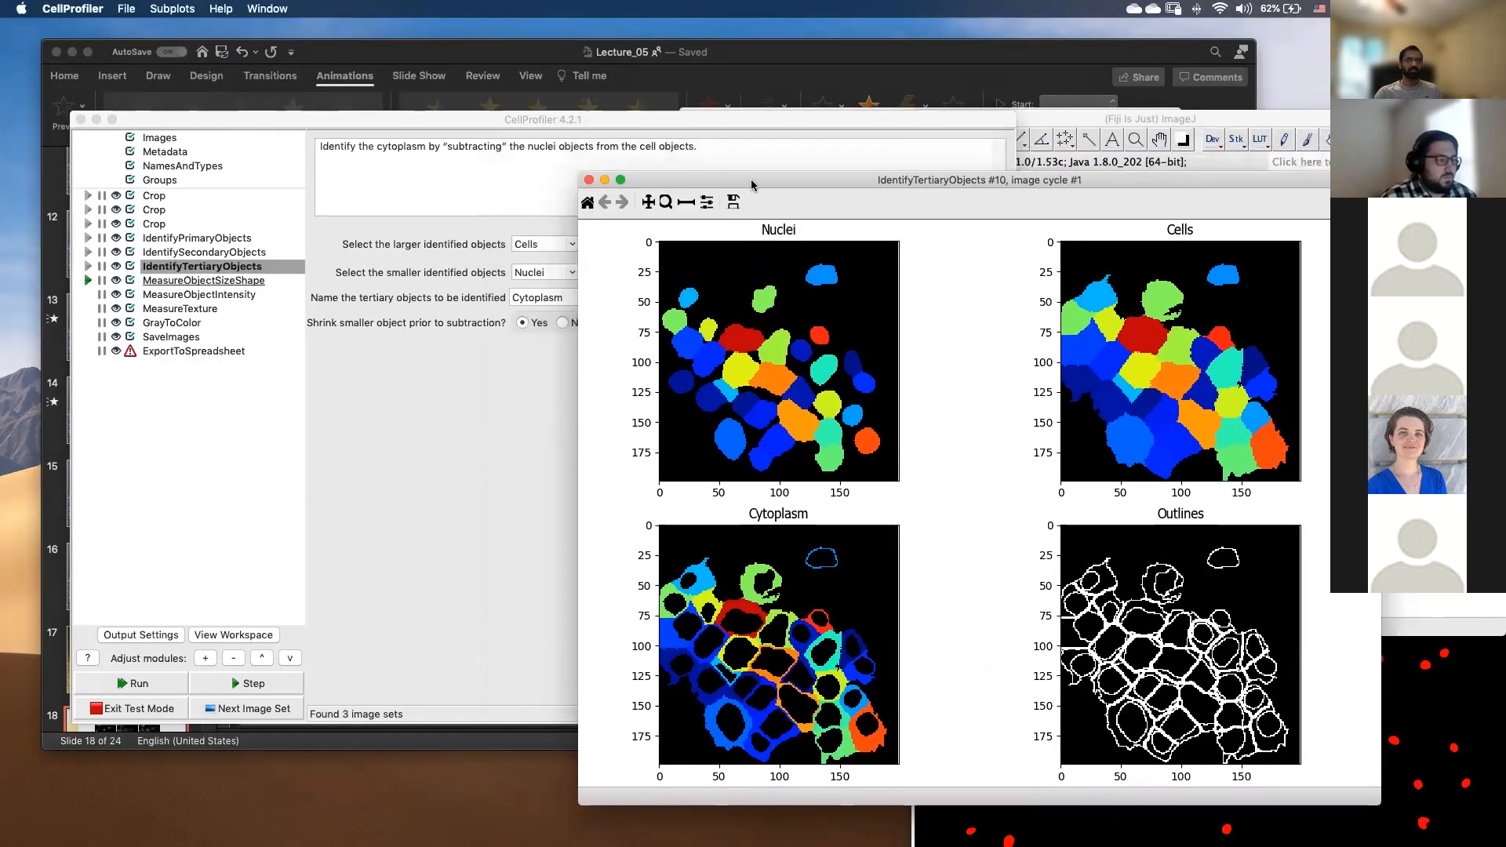
click(588, 181)
drag(1119, 236, 1060, 302)
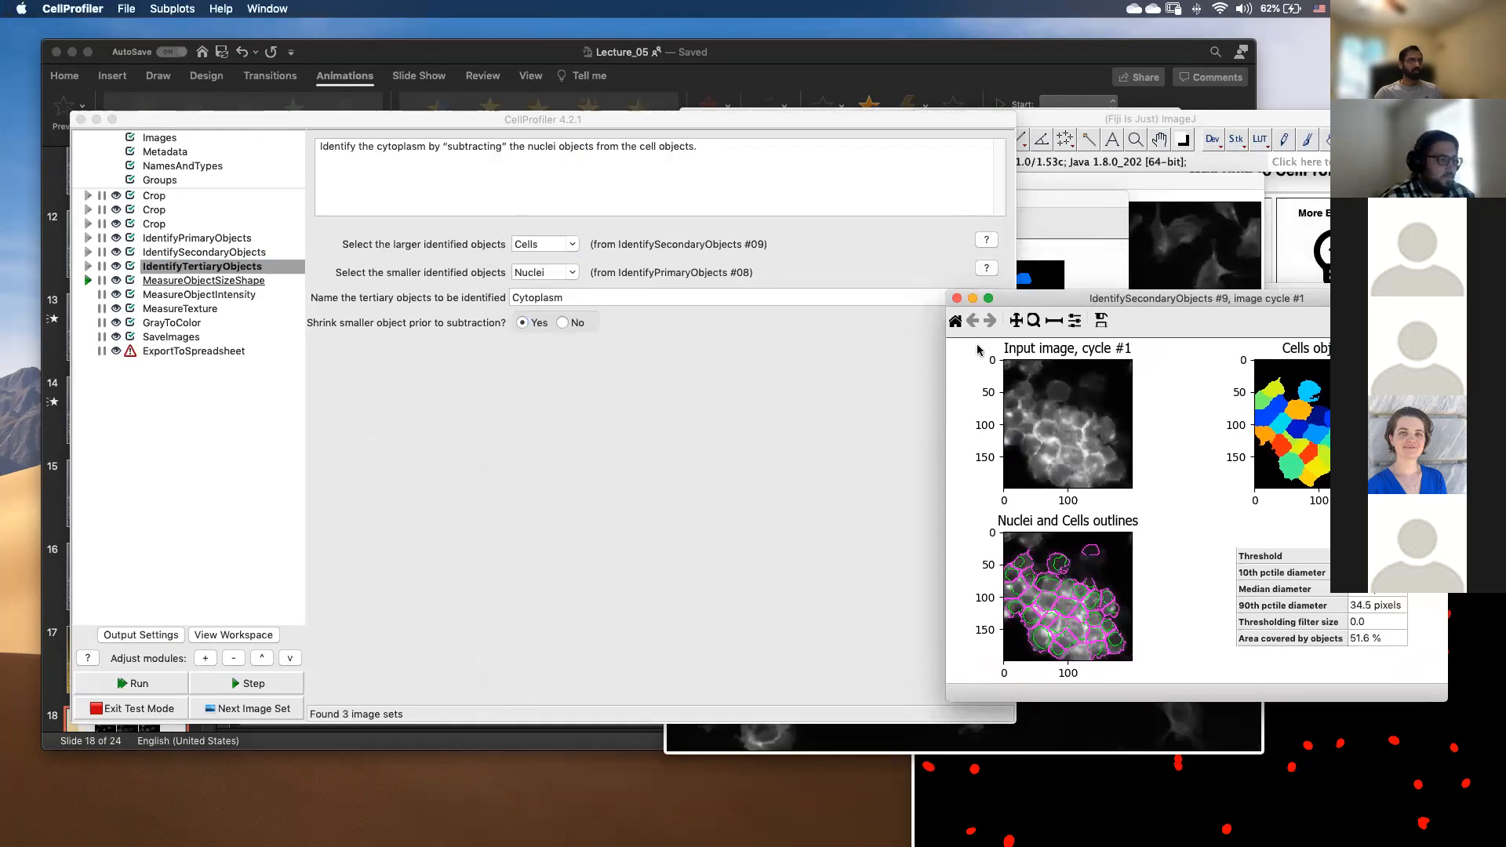
click(956, 298)
click(1077, 351)
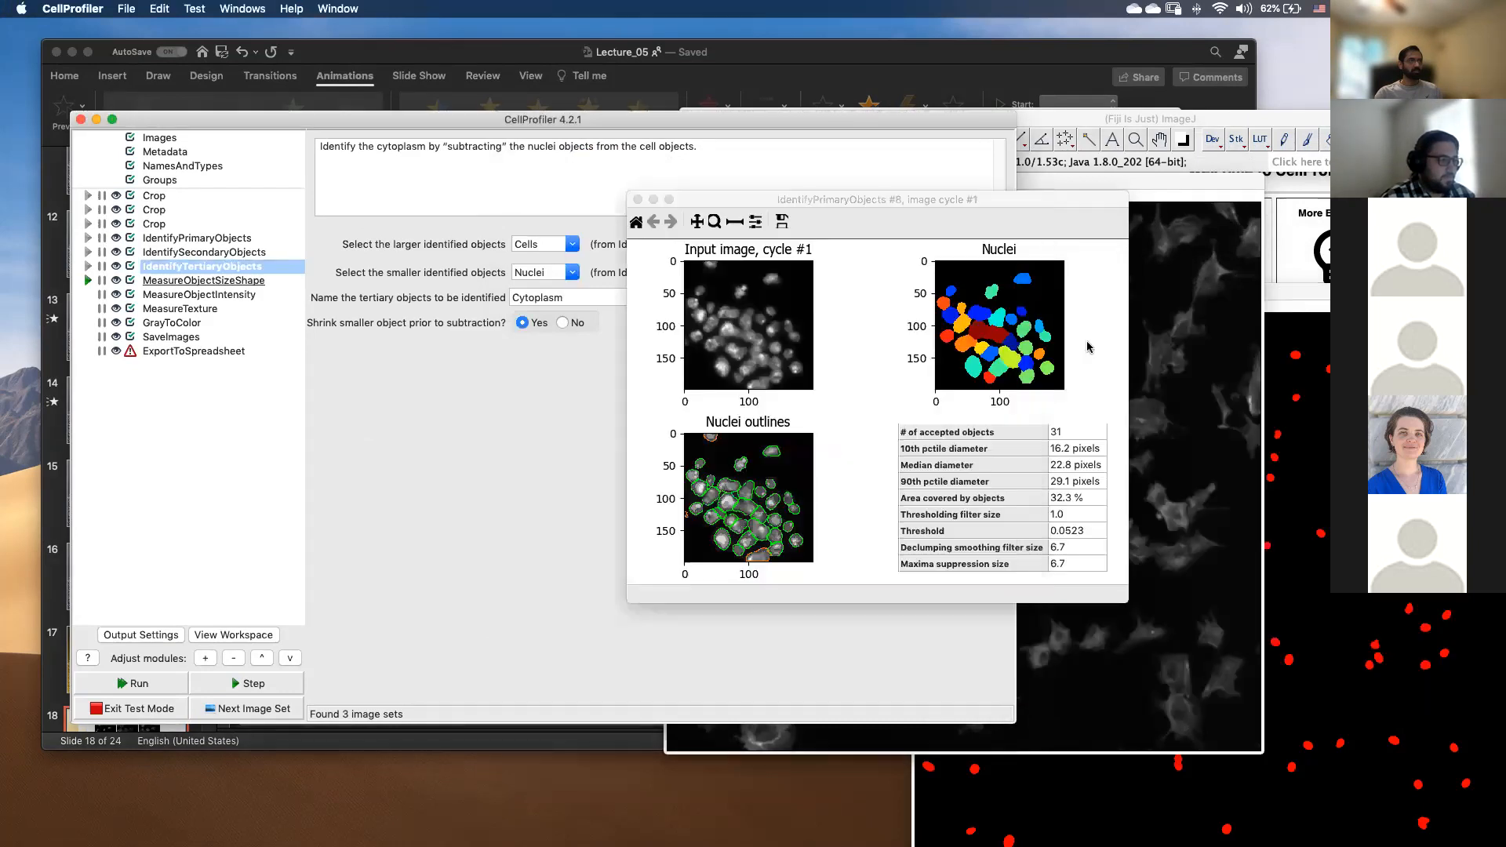
click(637, 200)
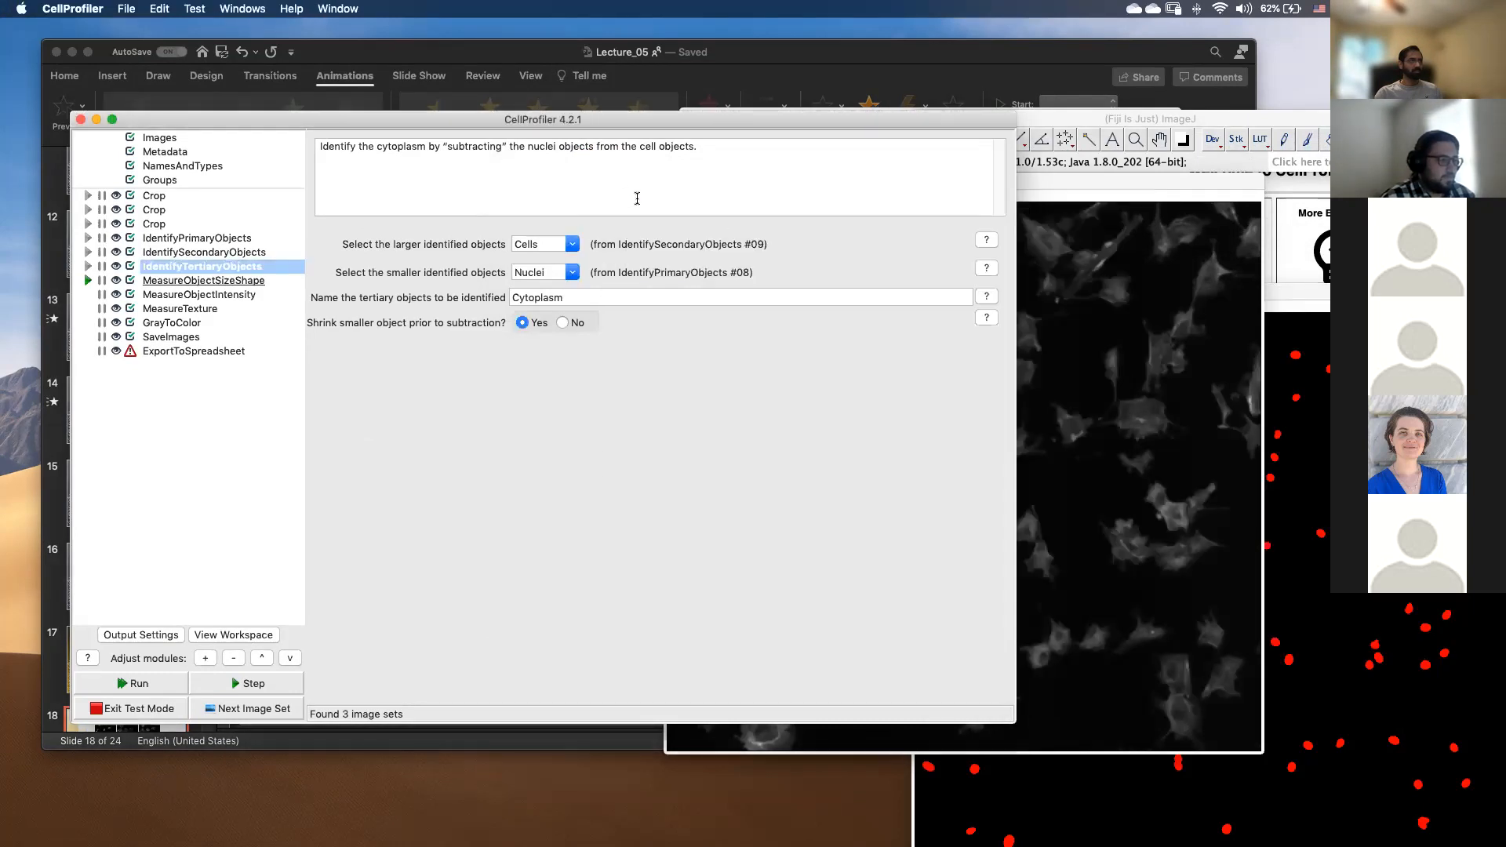
Close the ACTIN_1.tif image in Fiji and move the CellProfiler welcome window out of the way.
click(1120, 514)
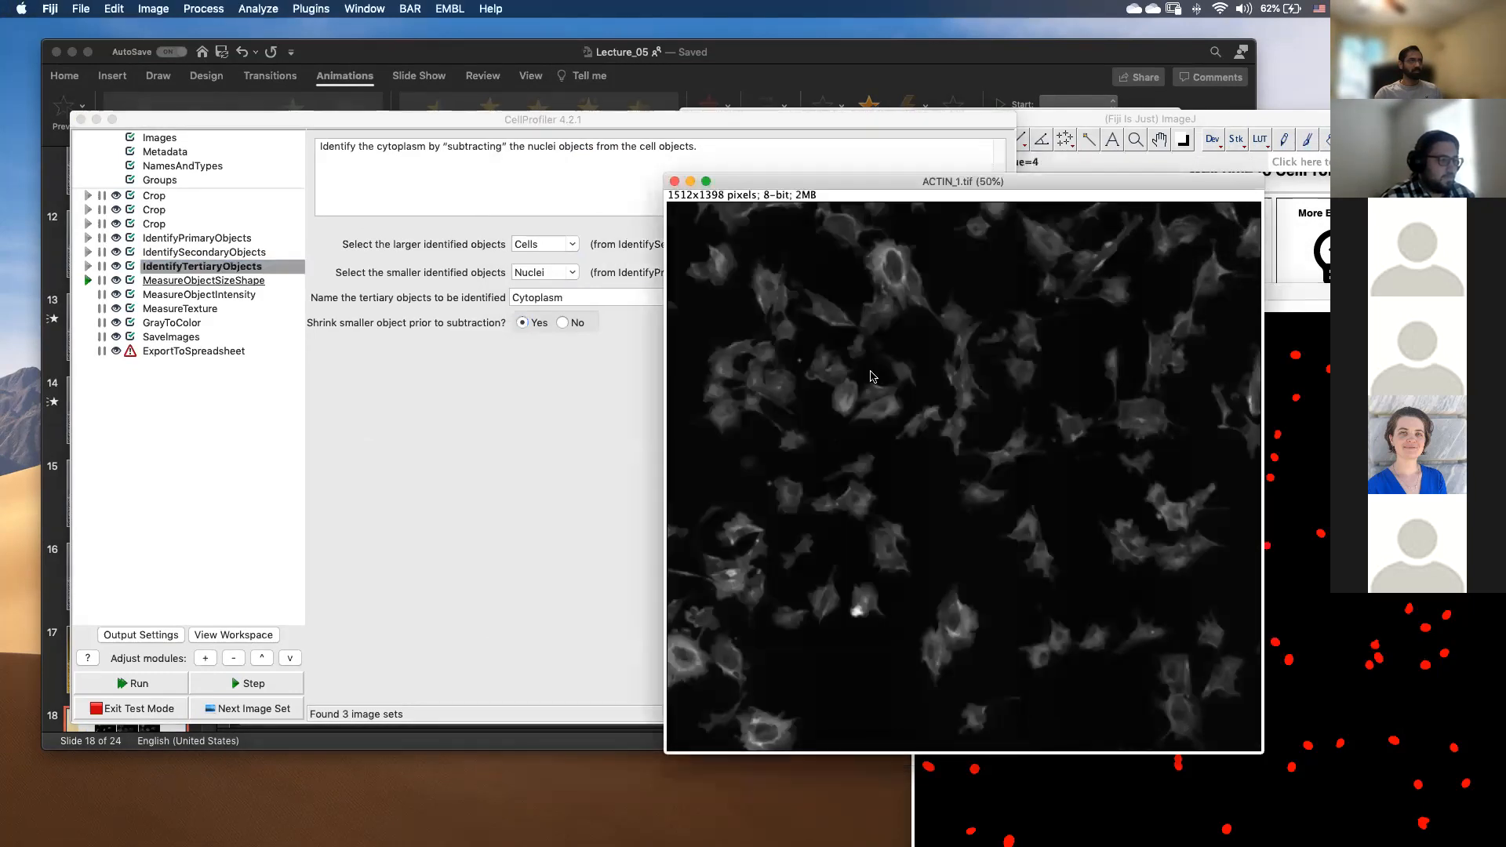
click(674, 181)
click(665, 279)
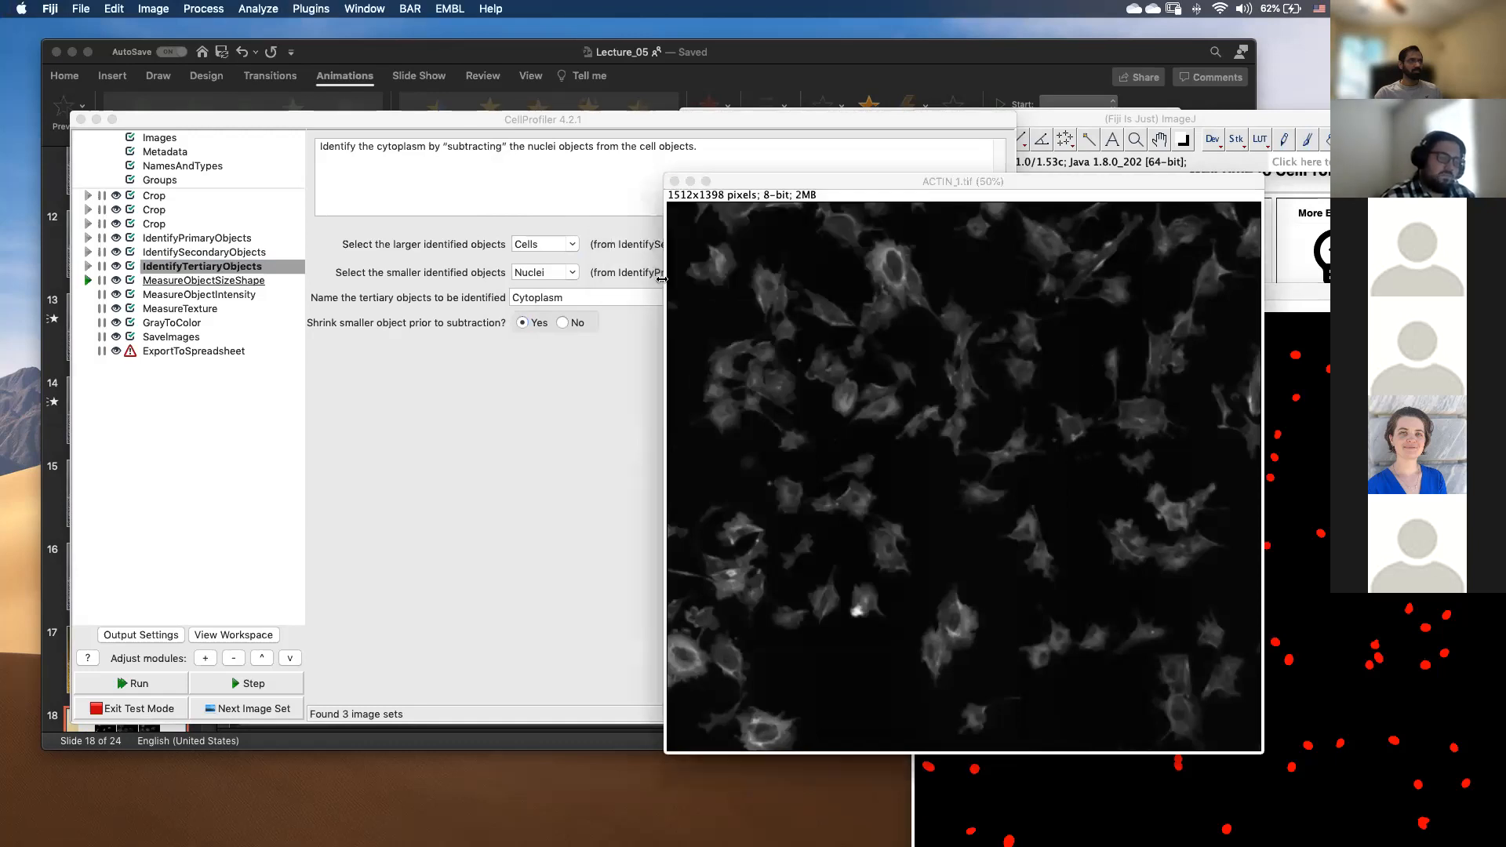
click(922, 292)
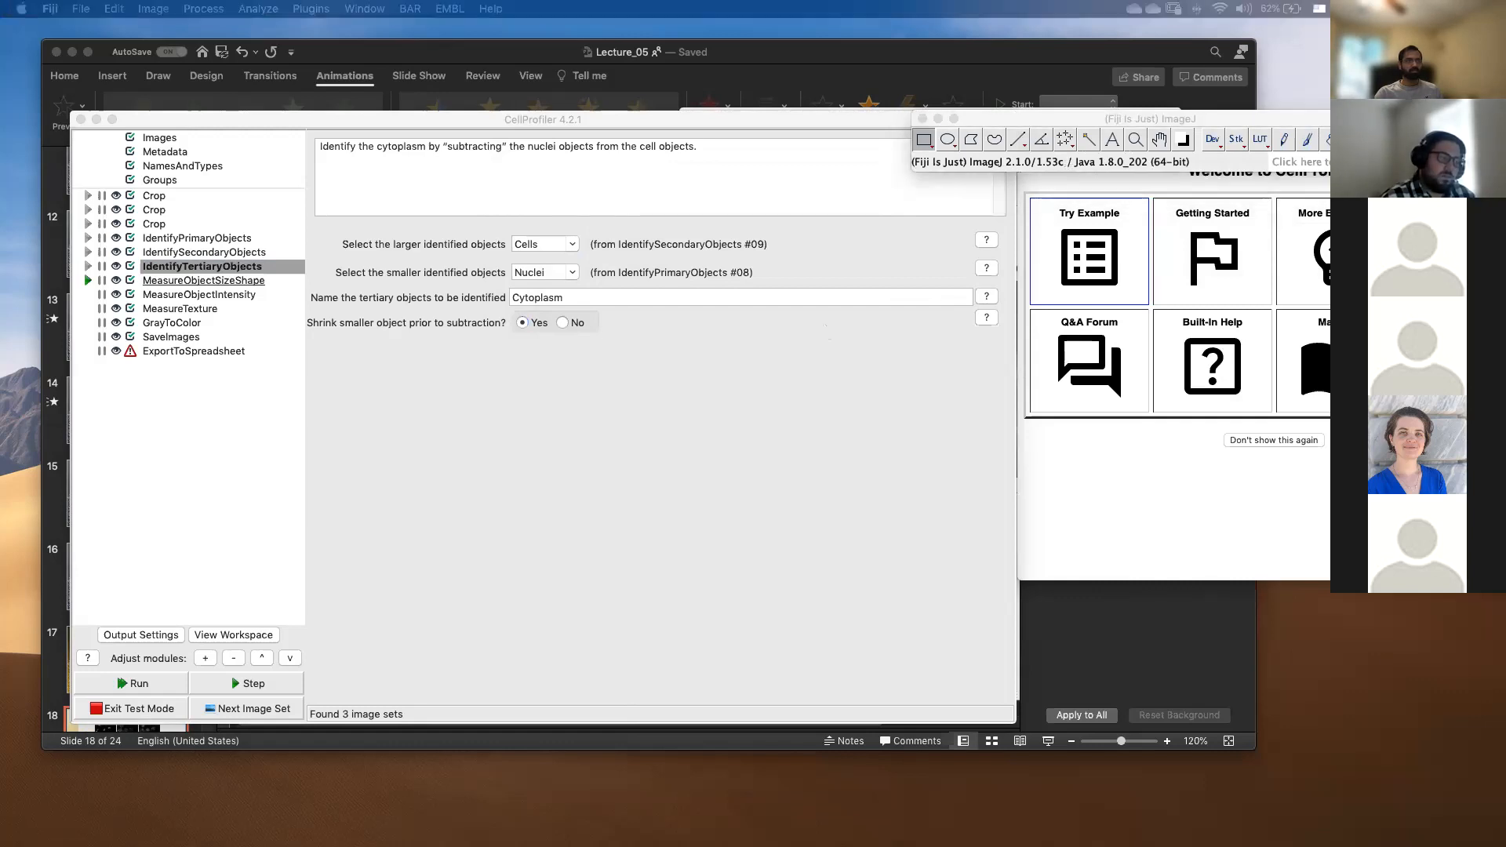
click(1138, 502)
drag(1161, 140, 1502, 306)
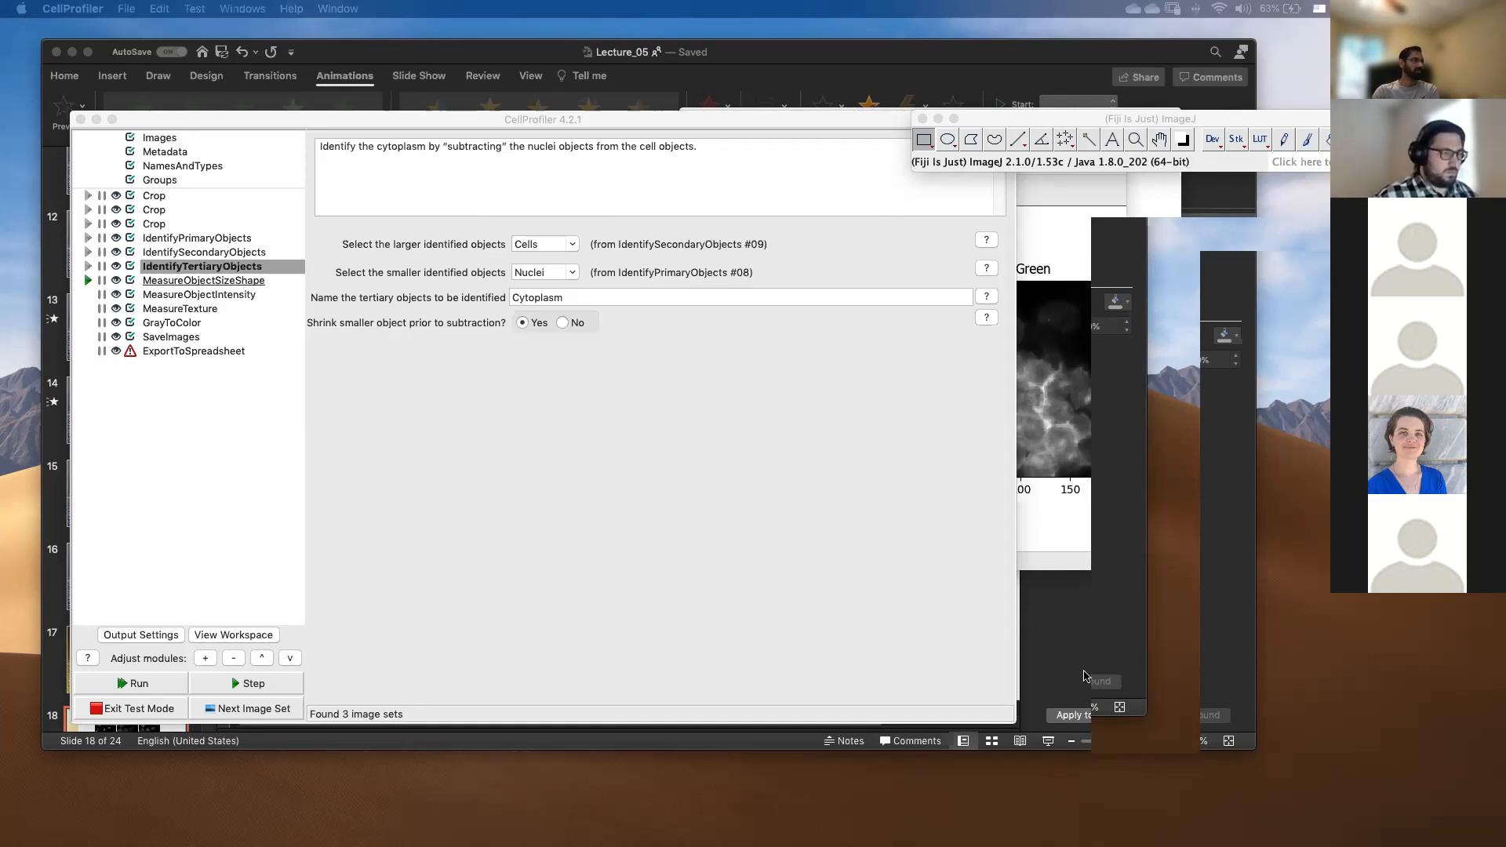
drag(266, 118, 279, 117)
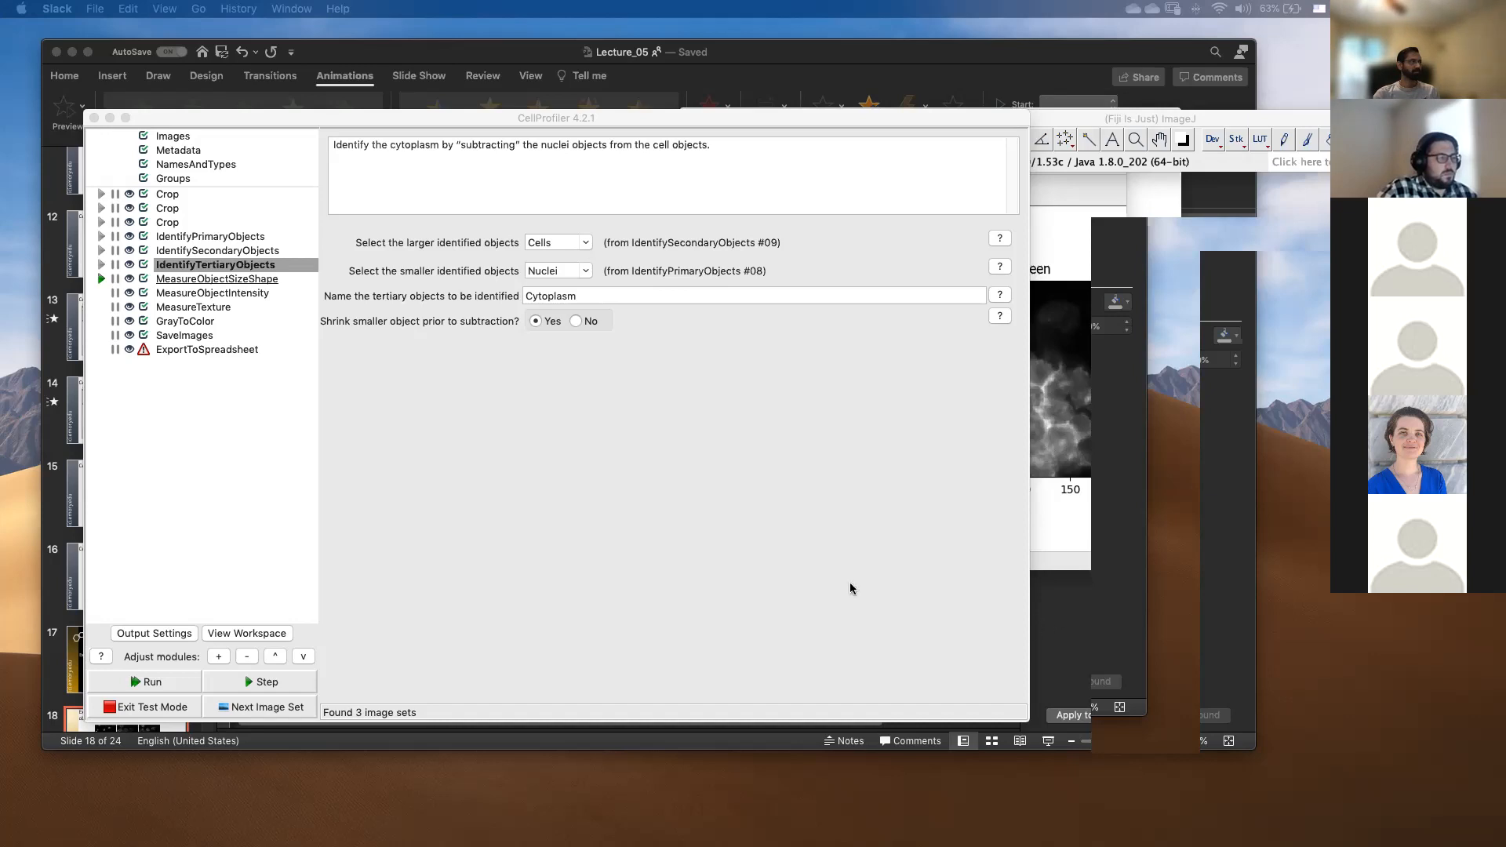
Open the module help for MeasureColocalization from the Measurement category of the addable modules and review its measurements and settings.
click(219, 657)
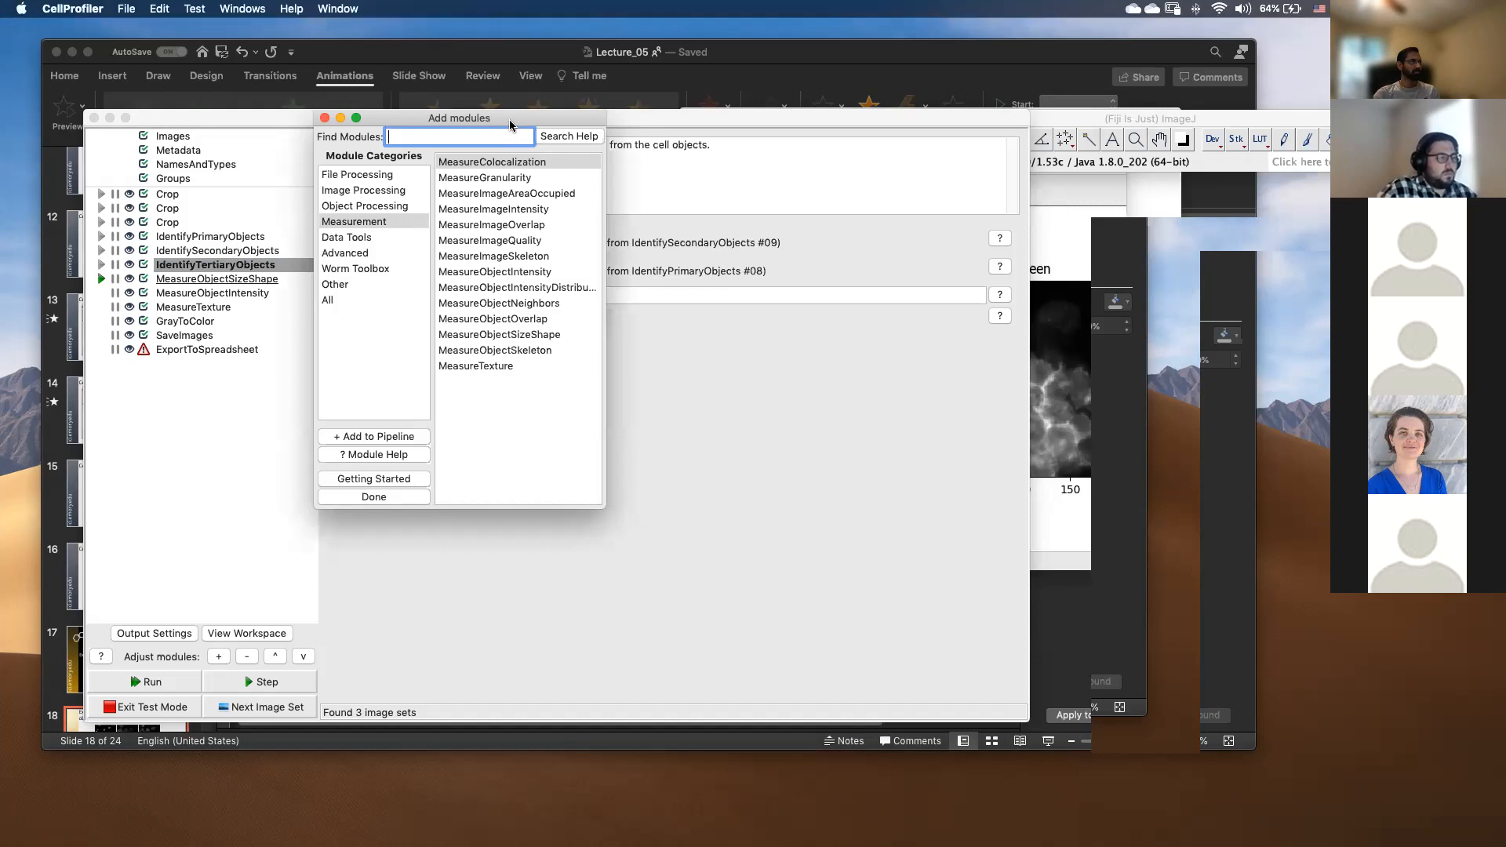
drag(508, 125, 643, 222)
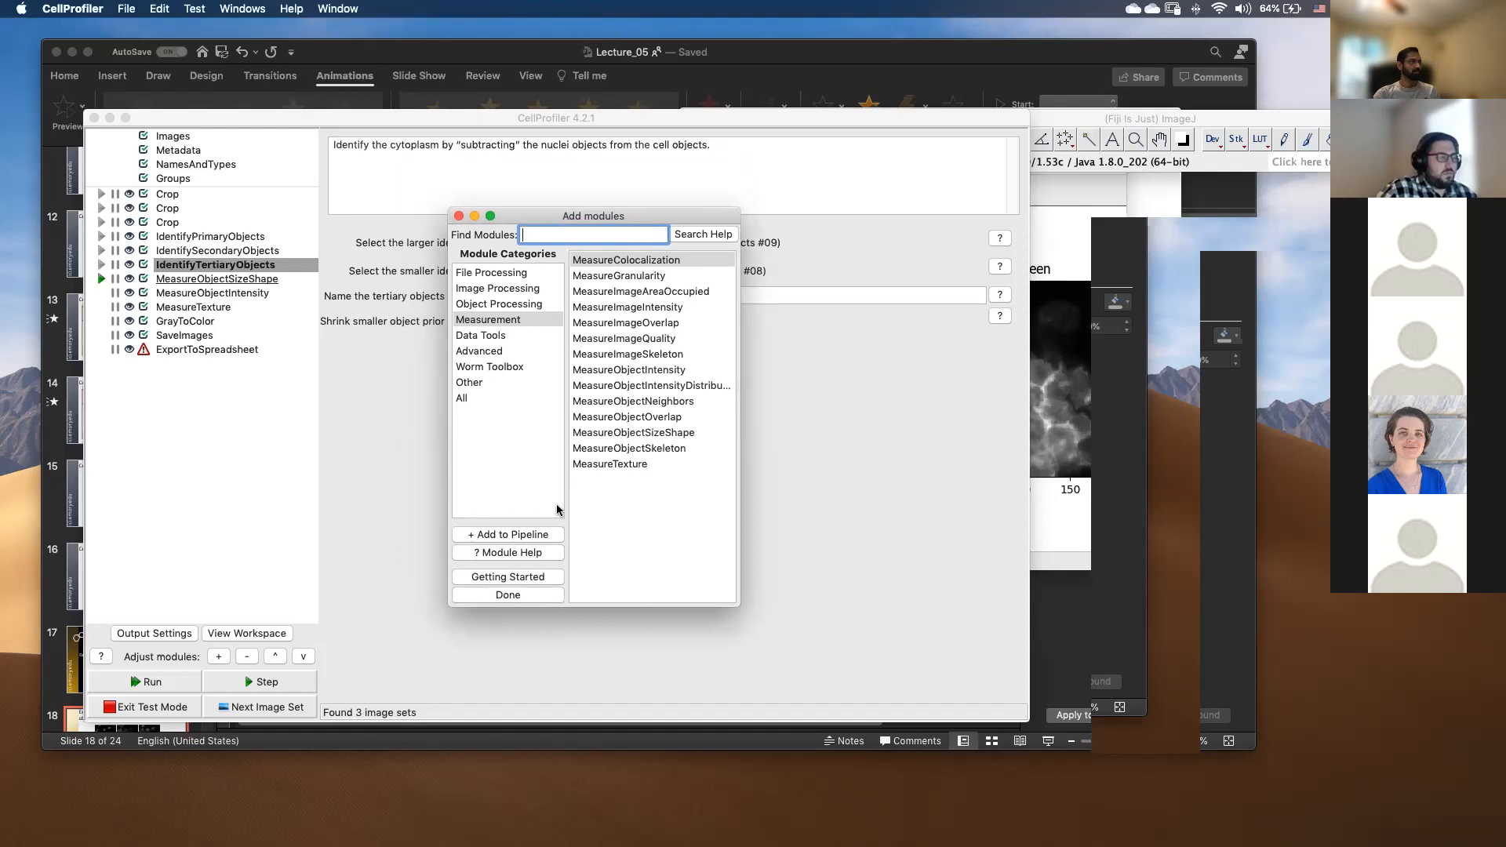
click(541, 554)
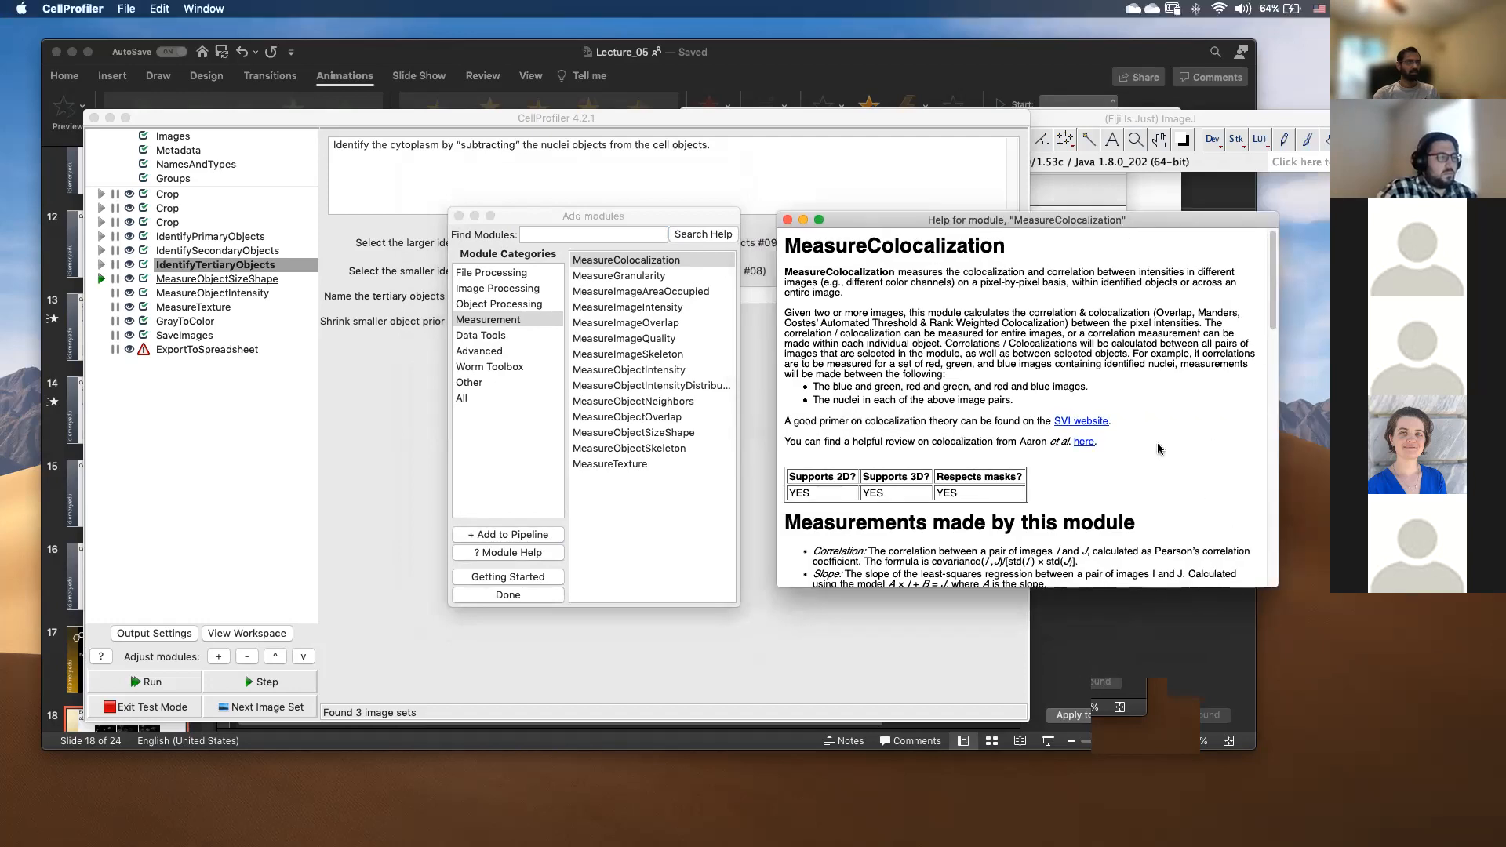
scroll(1159, 448, down, 3)
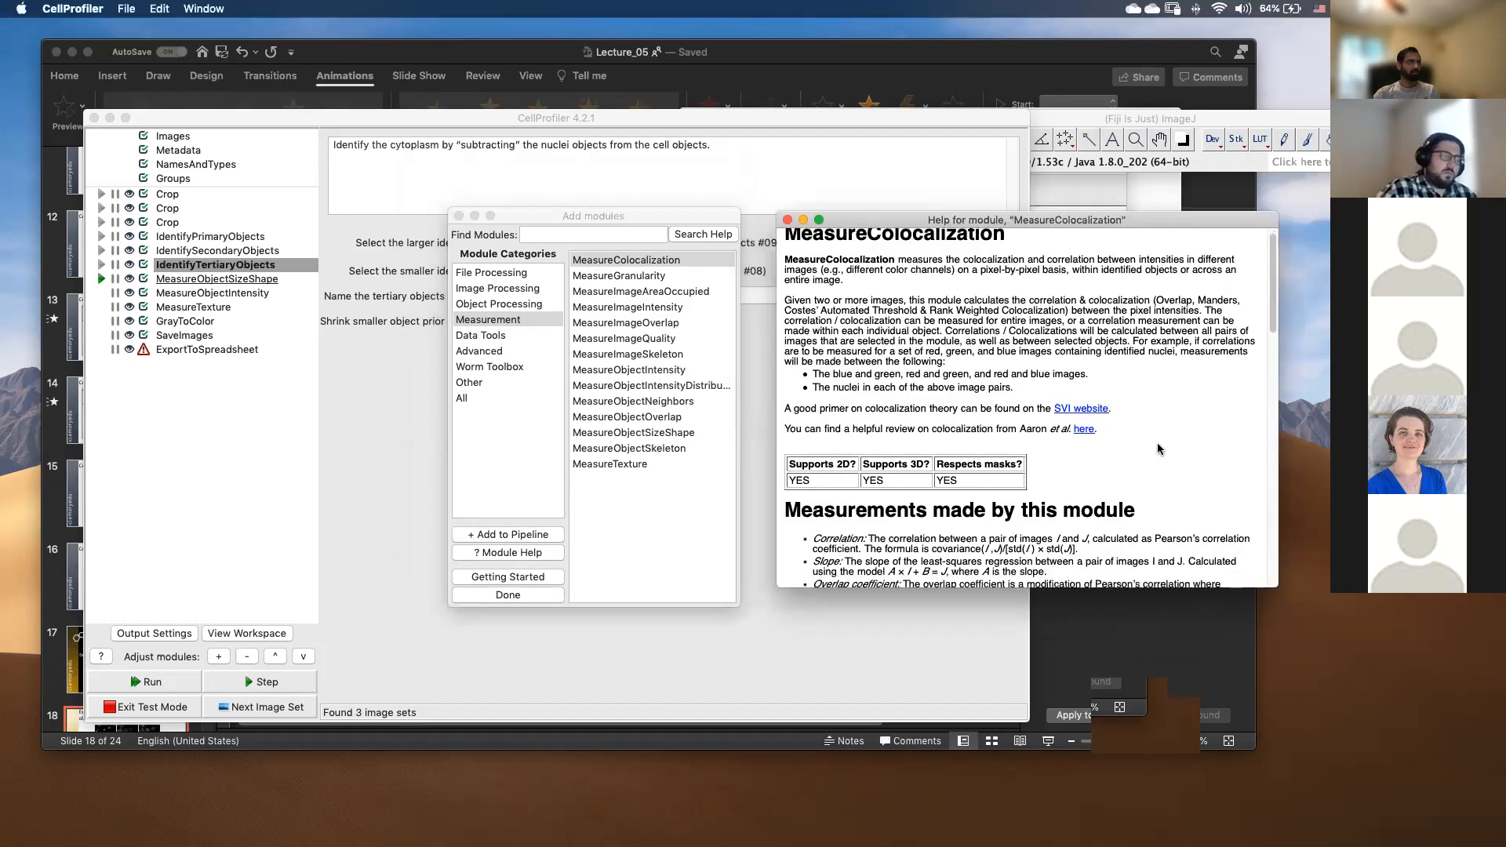
scroll(1158, 448, down, 15)
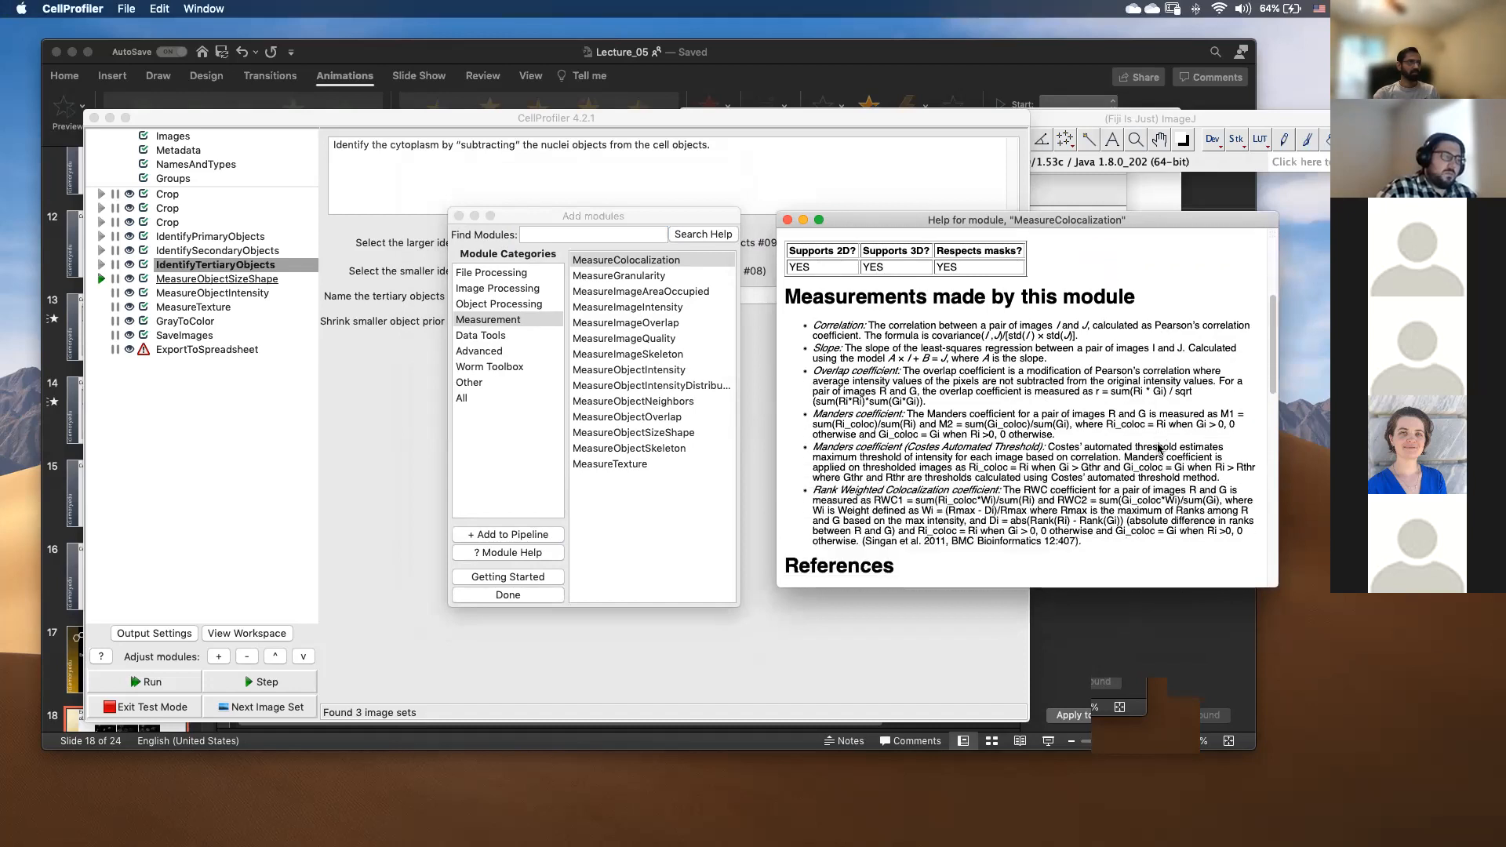
scroll(1159, 449, down, 10)
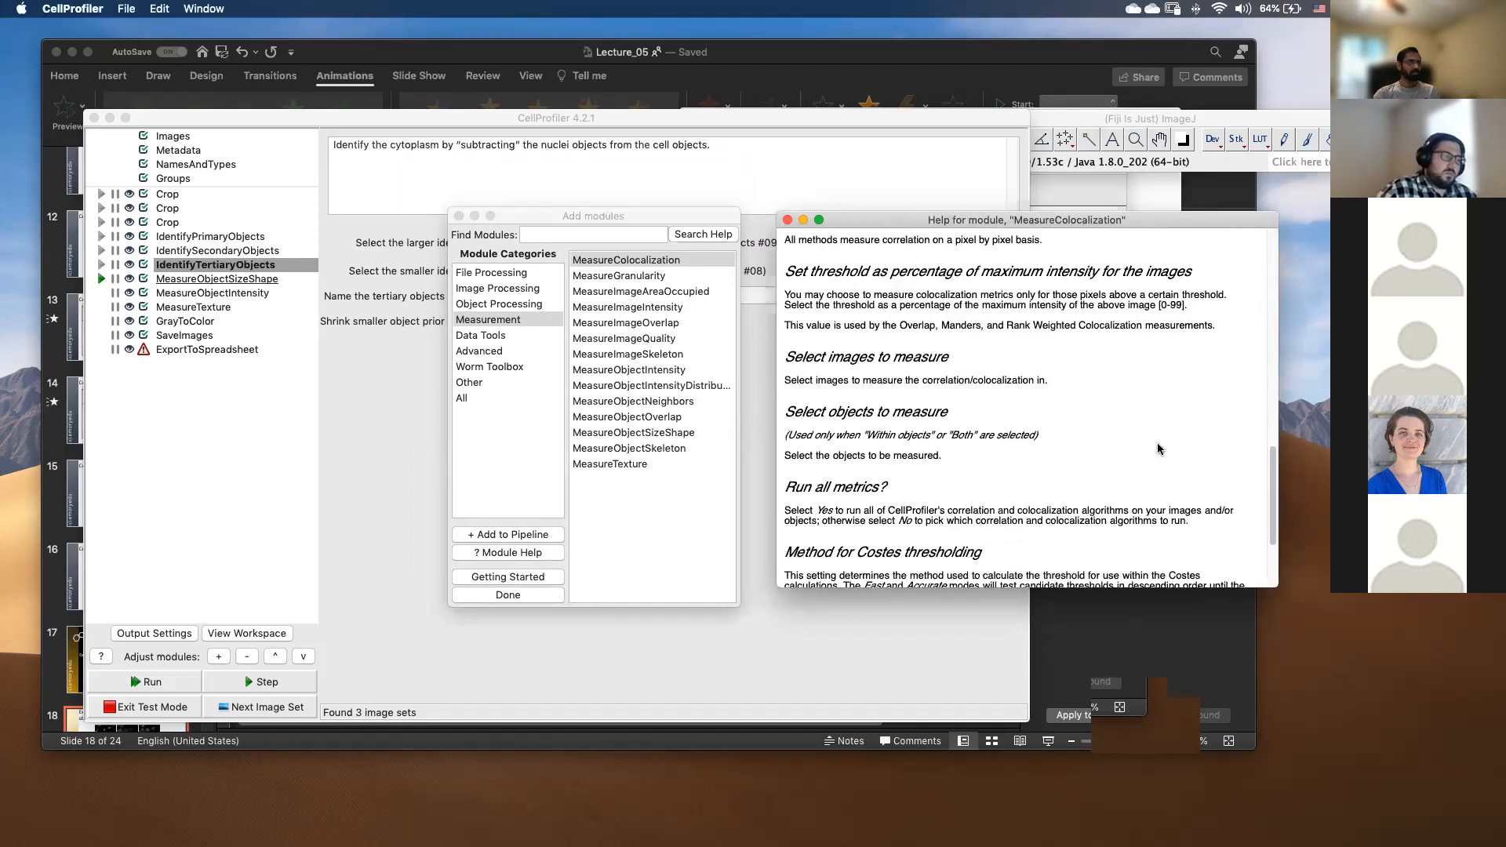
scroll(1159, 448, up, 10)
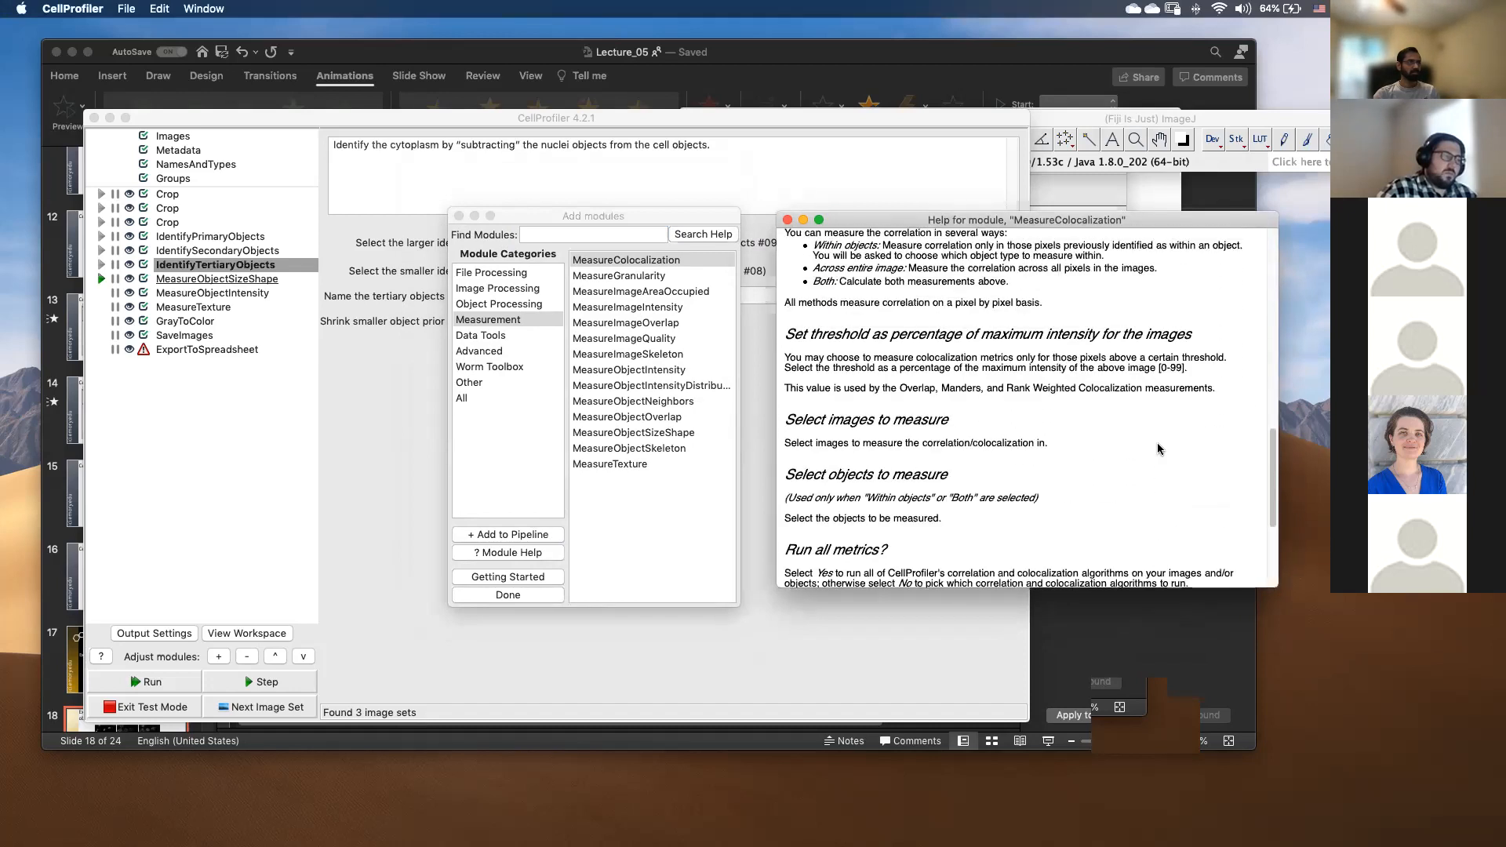
scroll(1158, 448, up, 7)
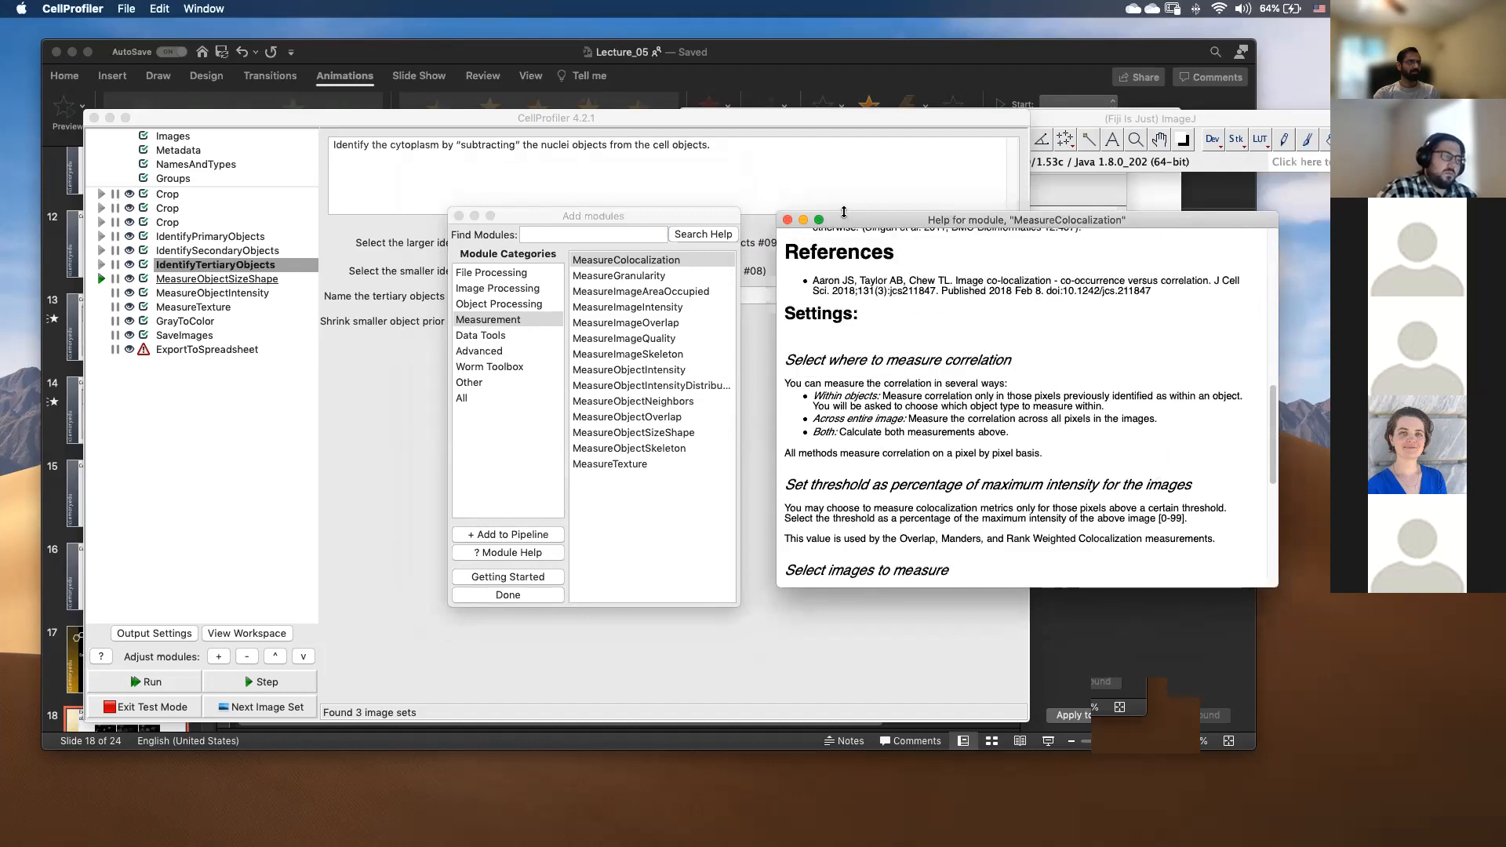
drag(845, 220, 823, 220)
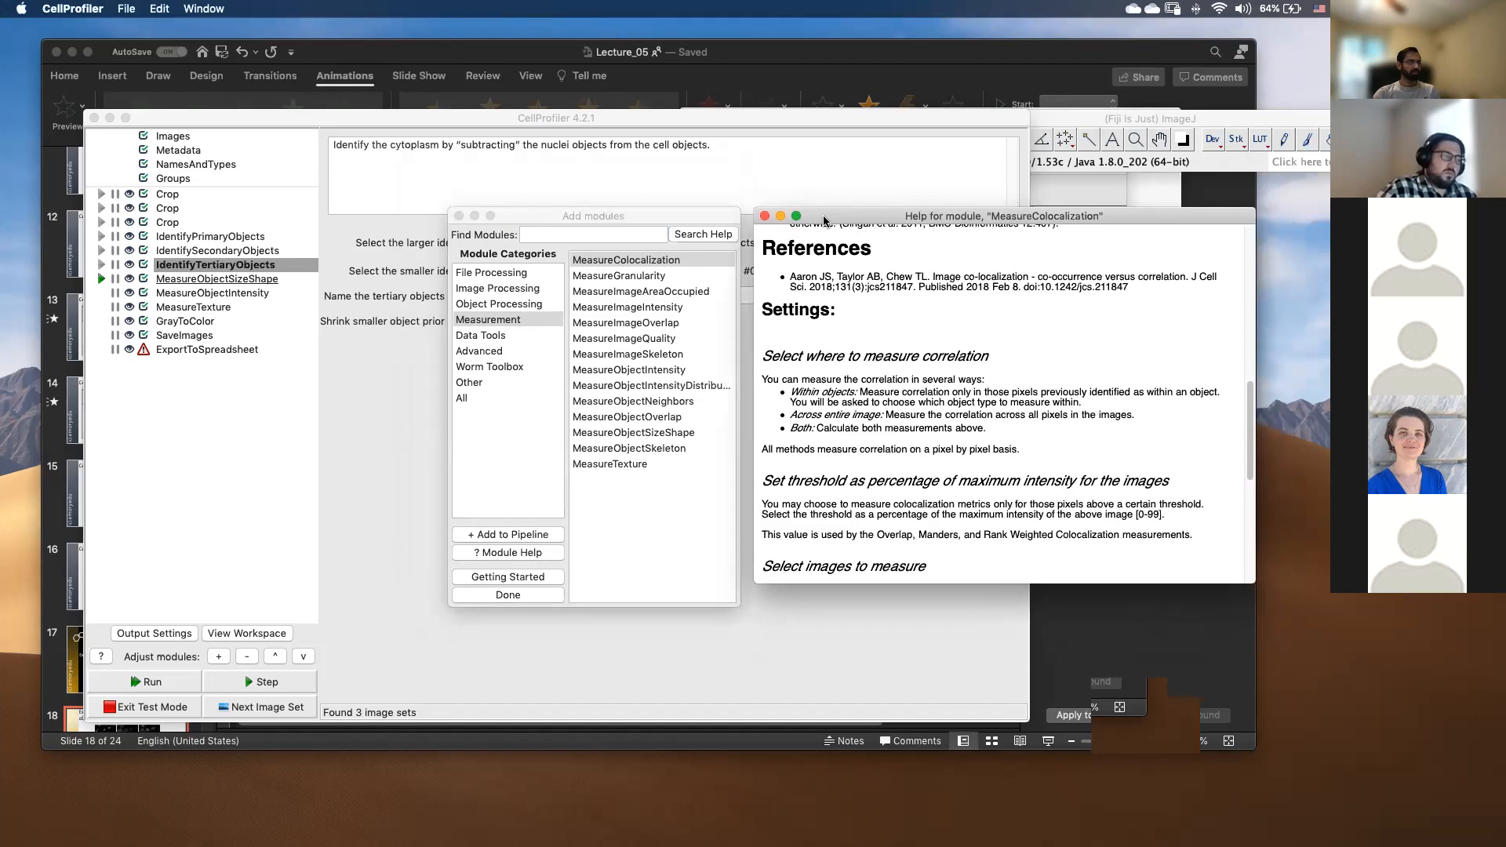
scroll(915, 373, down, 15)
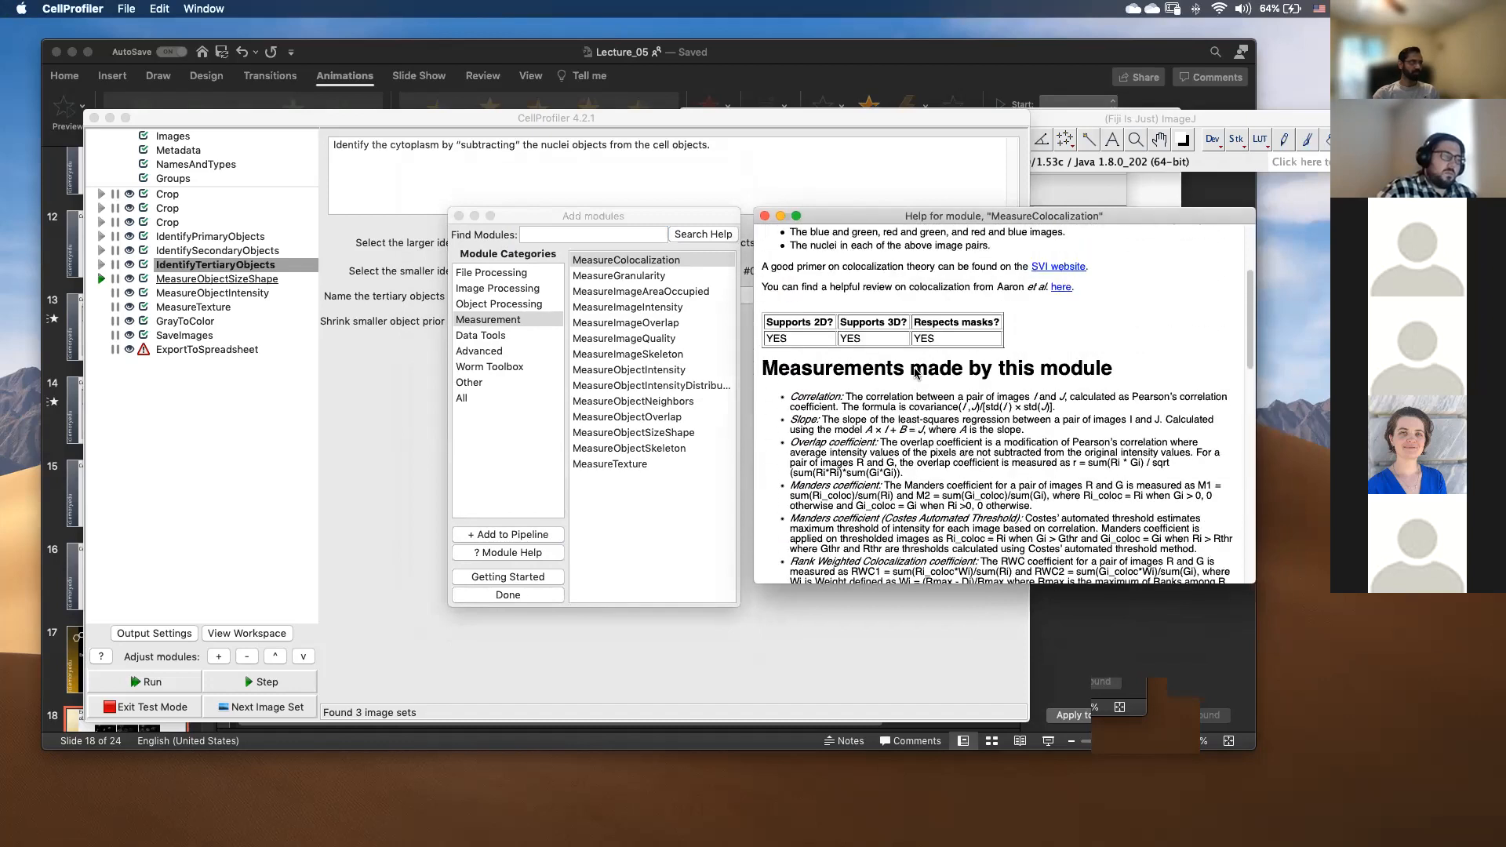
scroll(915, 374, up, 4)
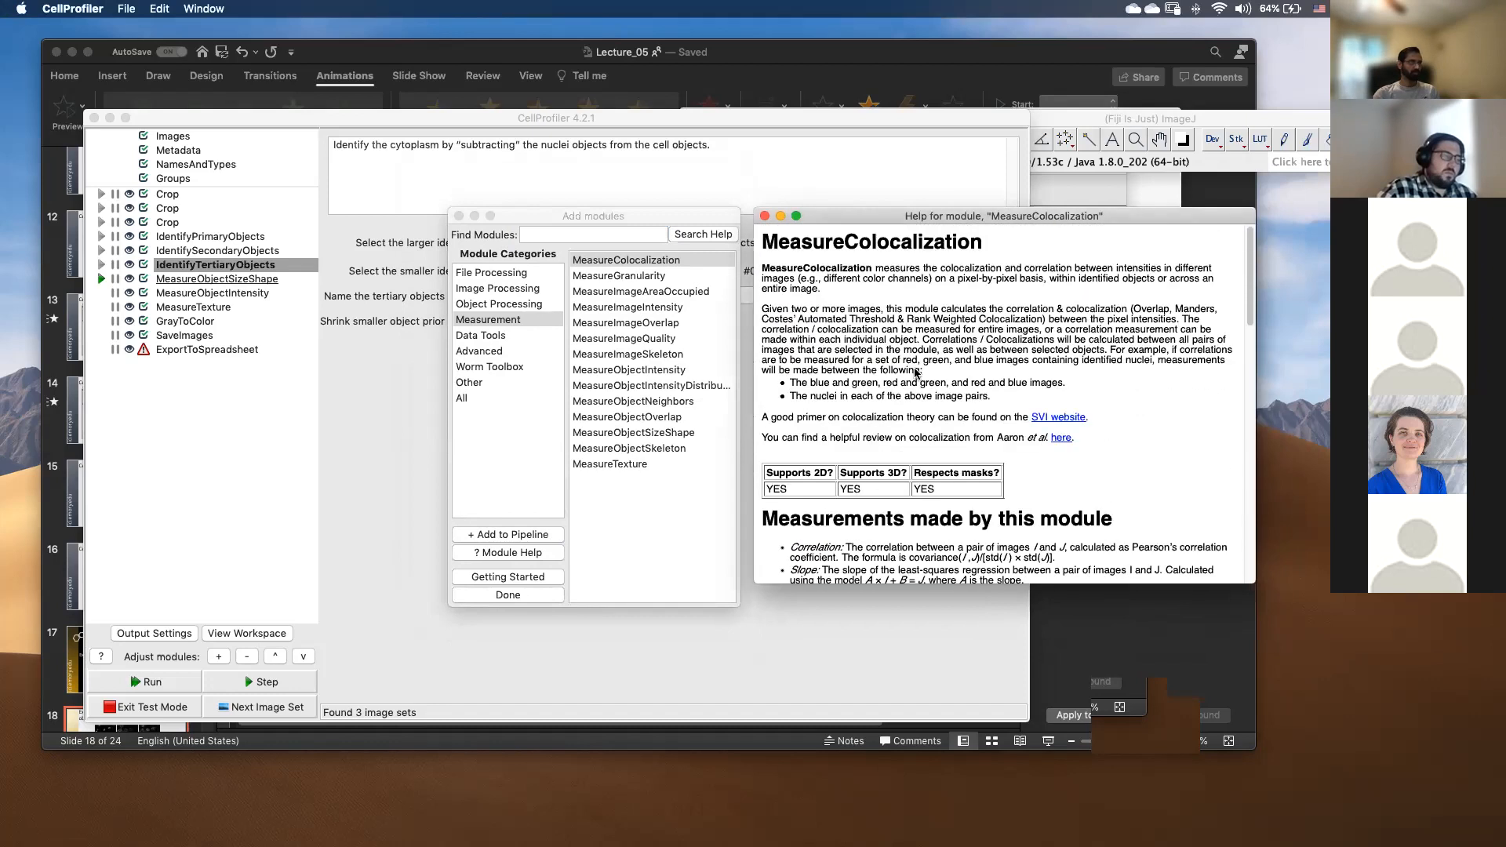
Open the module help for MeasureObjectSizeShape and close the MeasureColocalization help.
click(642, 281)
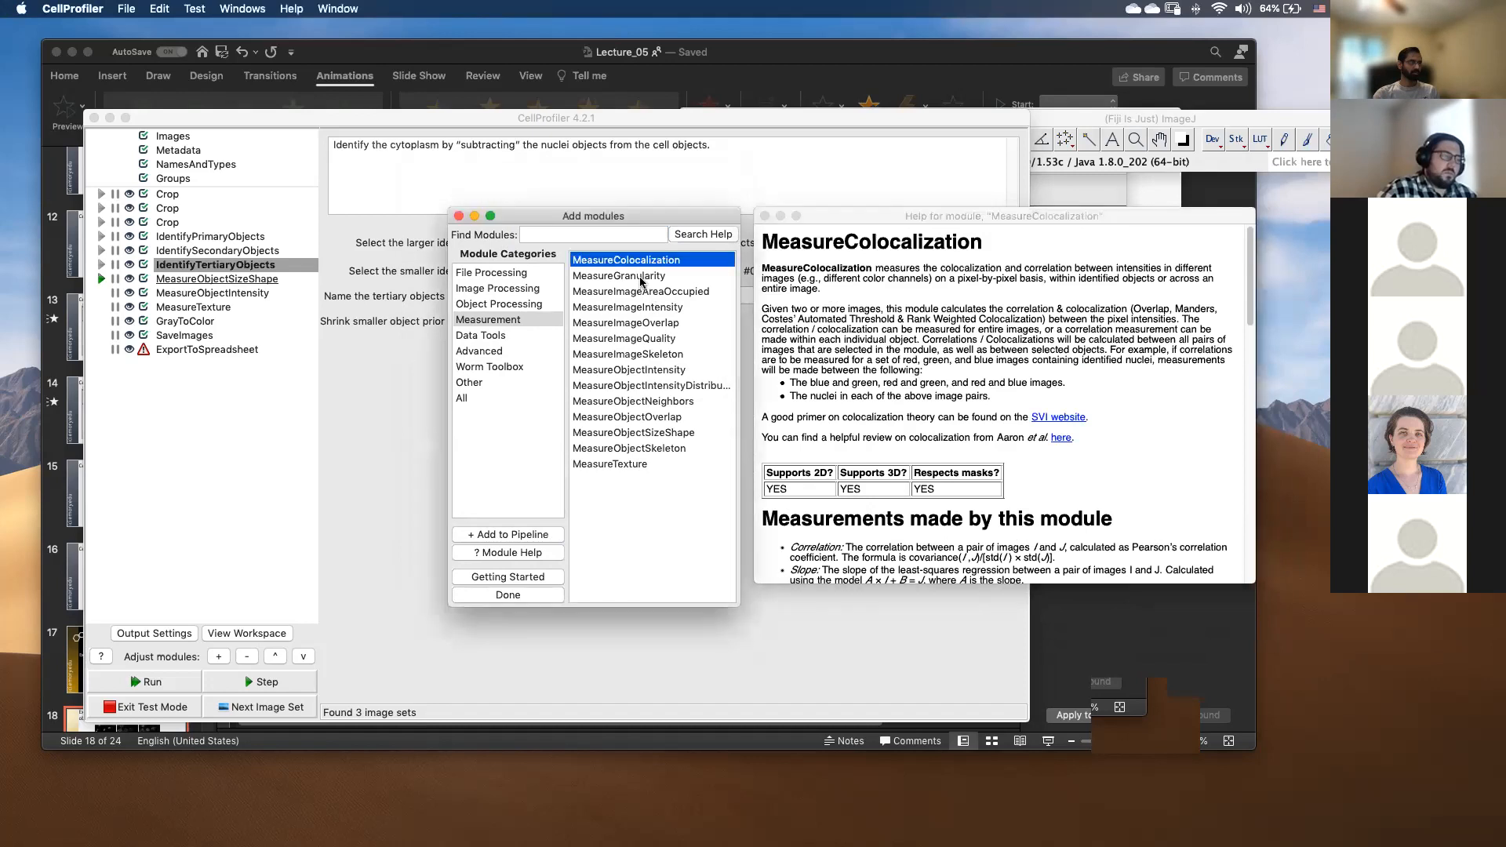
click(619, 295)
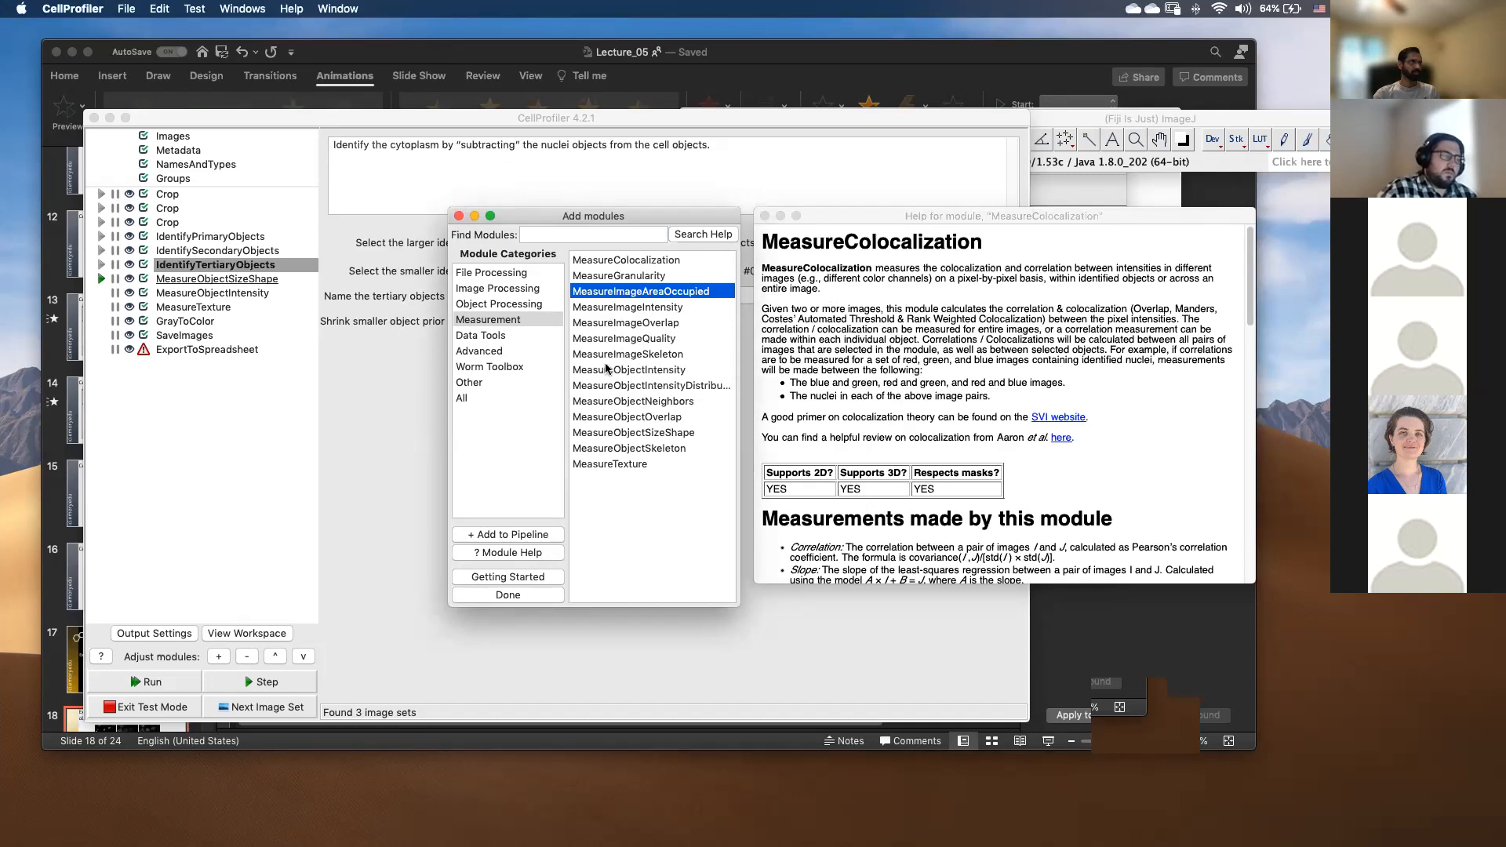
click(625, 433)
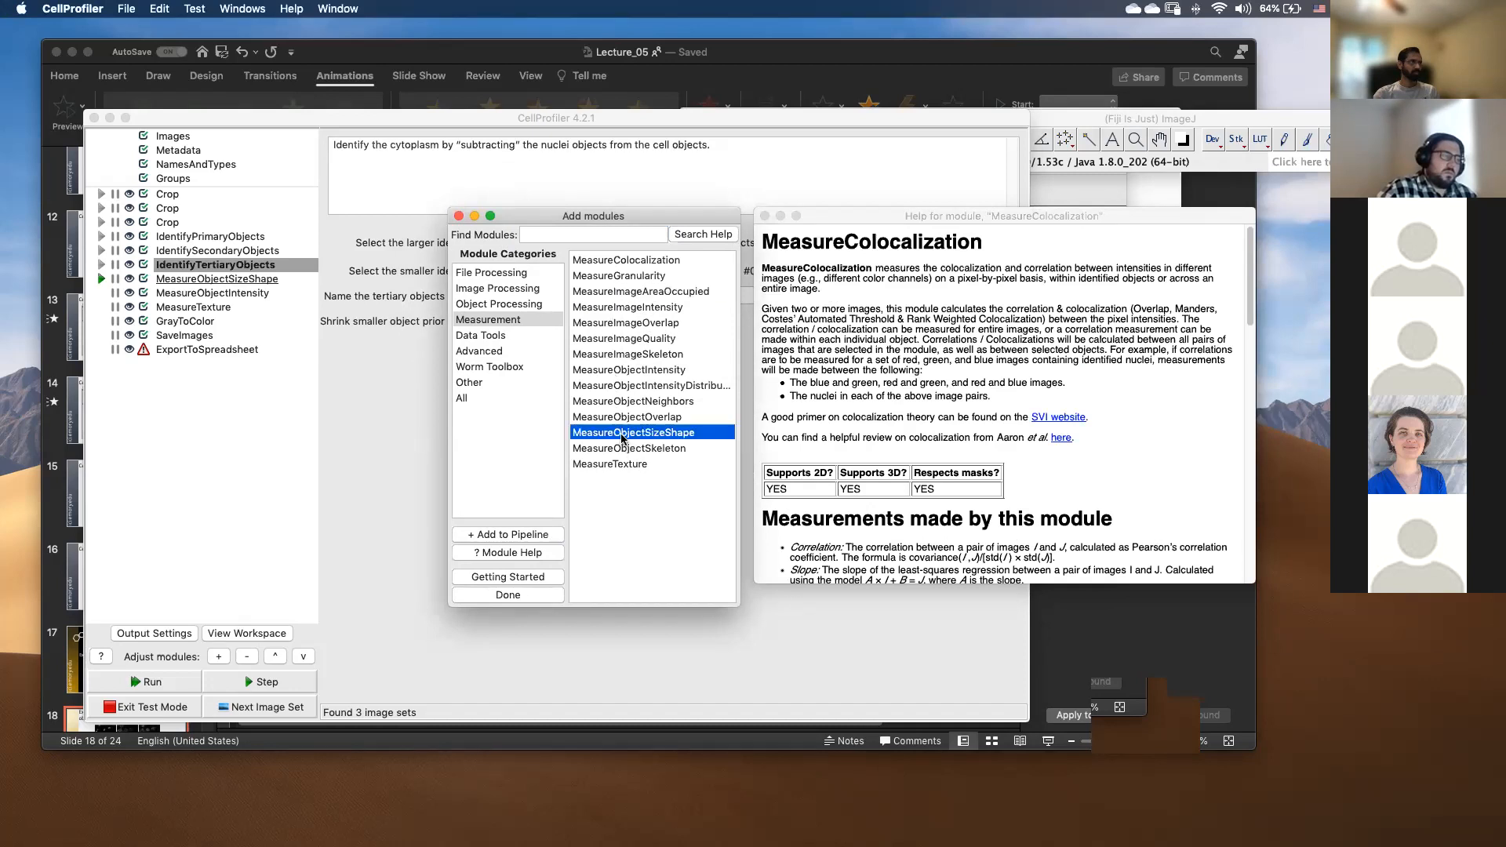
click(492, 551)
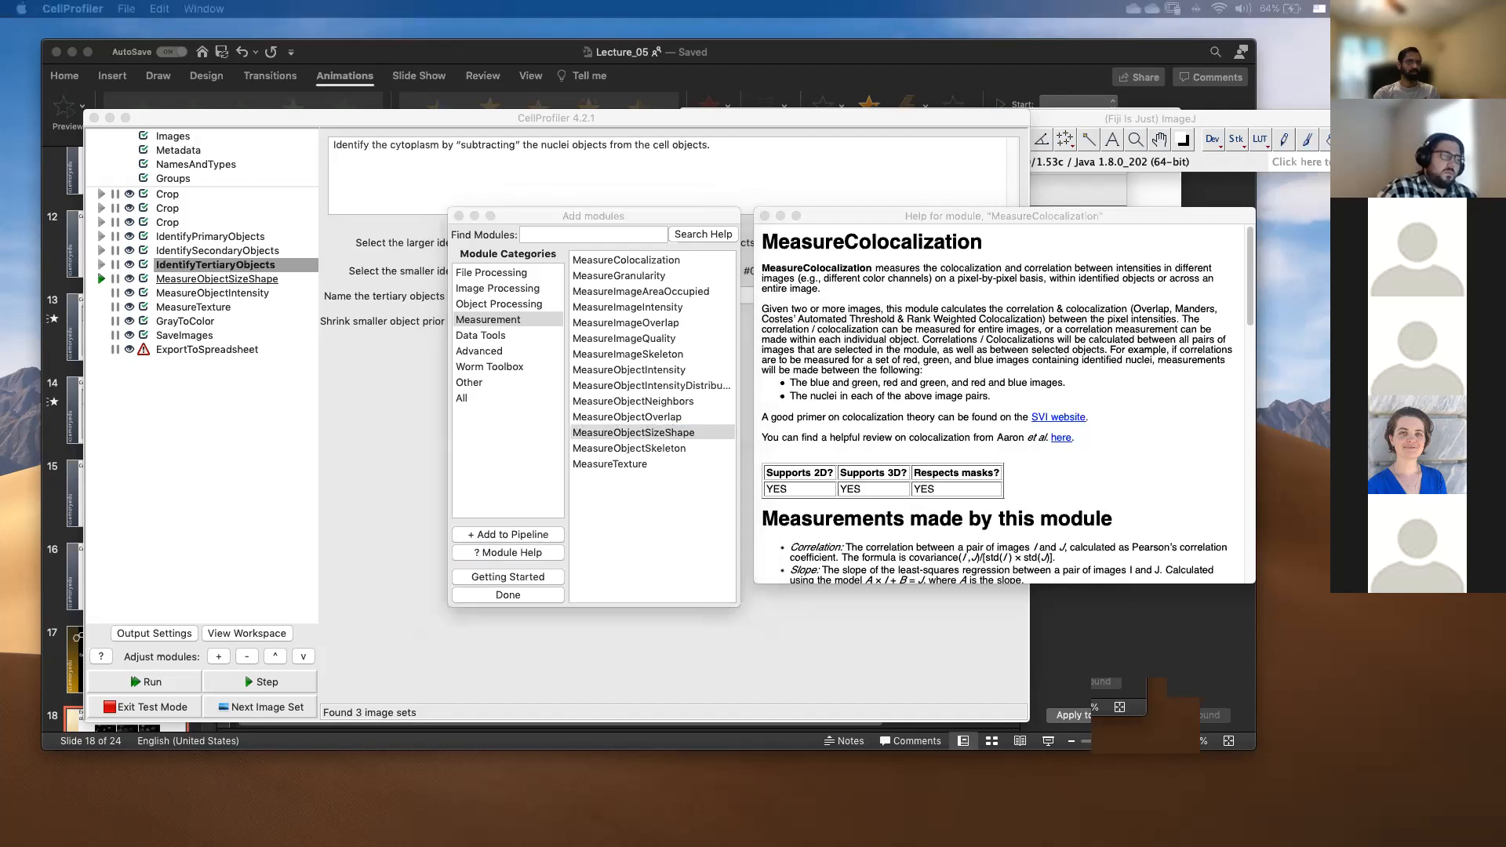
click(765, 216)
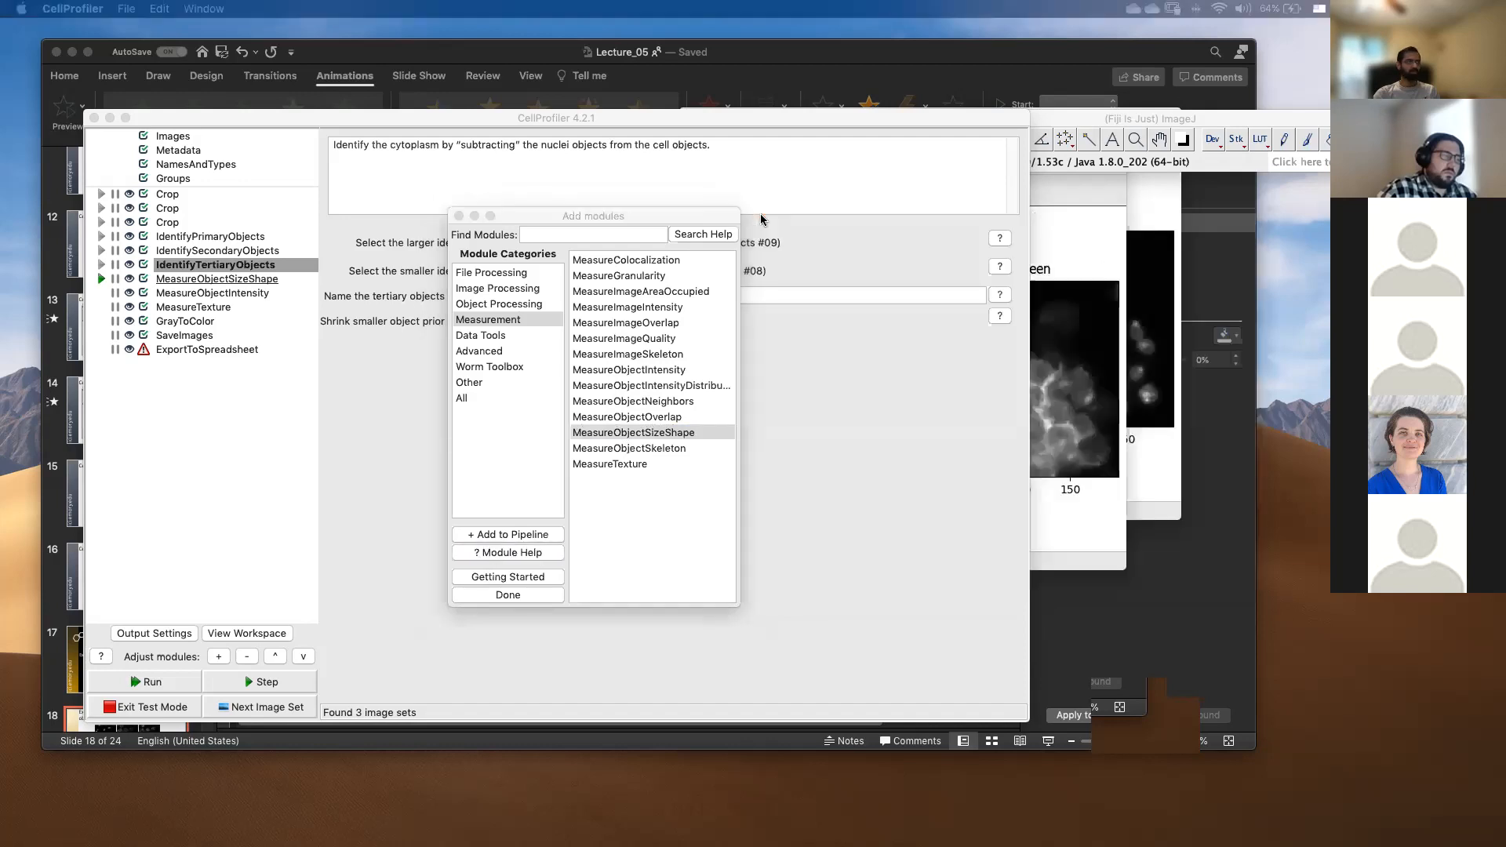
drag(1114, 312, 954, 224)
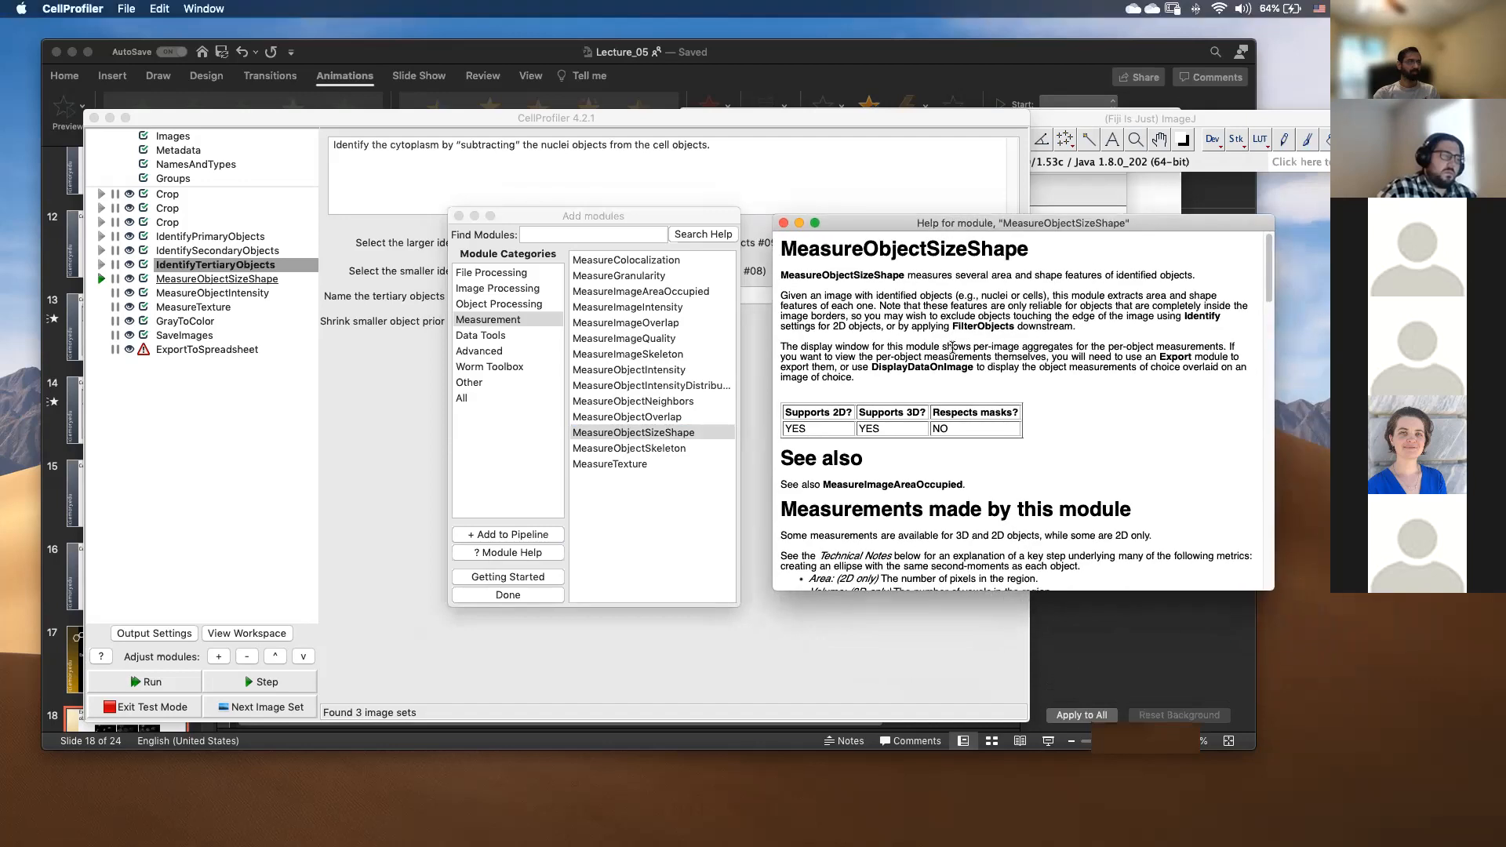
Examine the MeasureObjectSizeShape help, including its area and shape measurements, eccentricity illustration, references and settings.
scroll(952, 348, down, 5)
scroll(952, 347, down, 10)
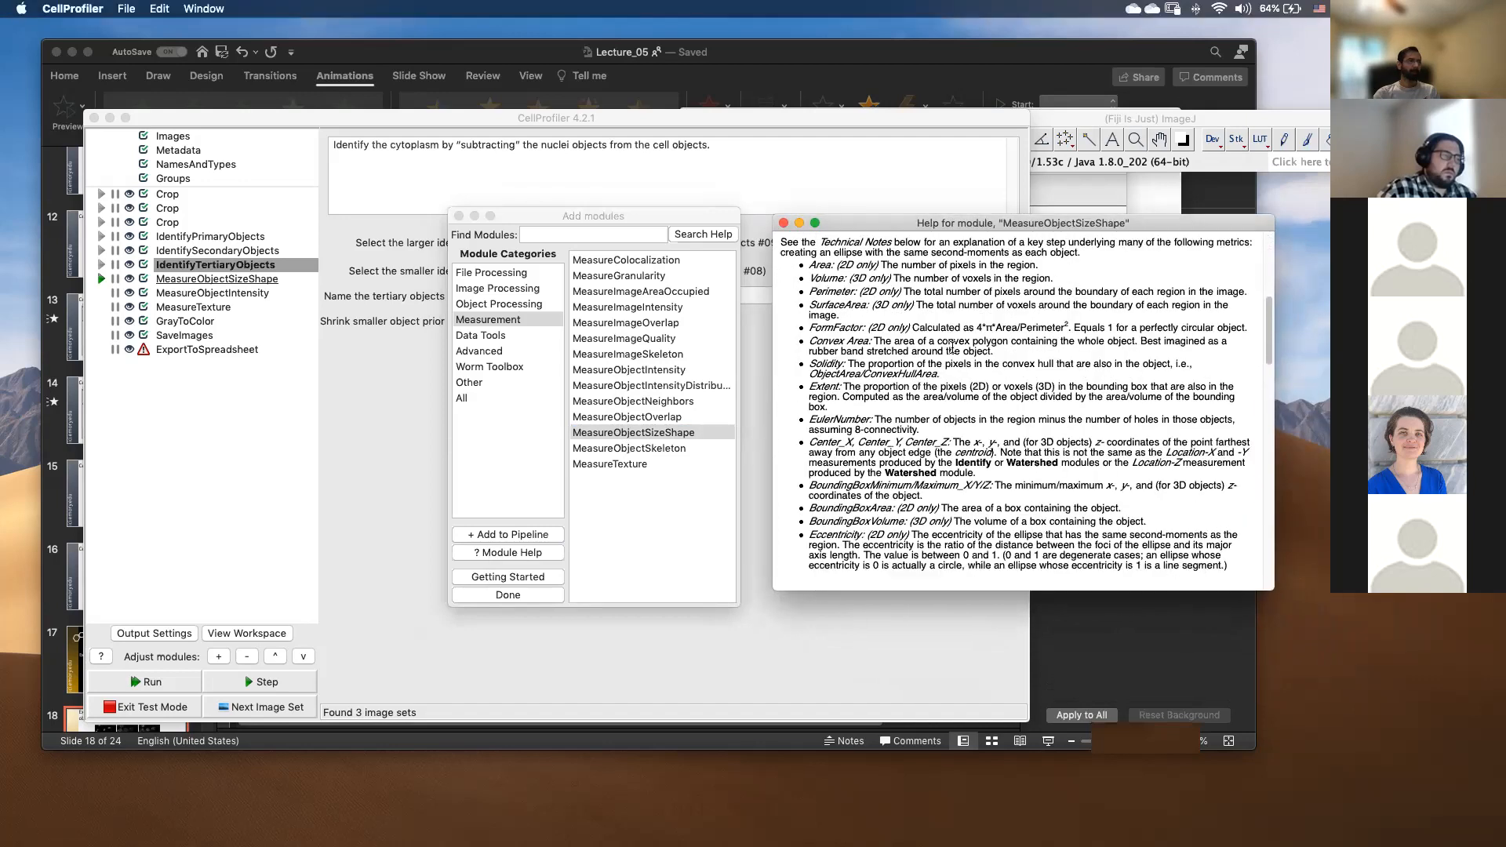
scroll(952, 348, up, 8)
scroll(952, 348, down, 5)
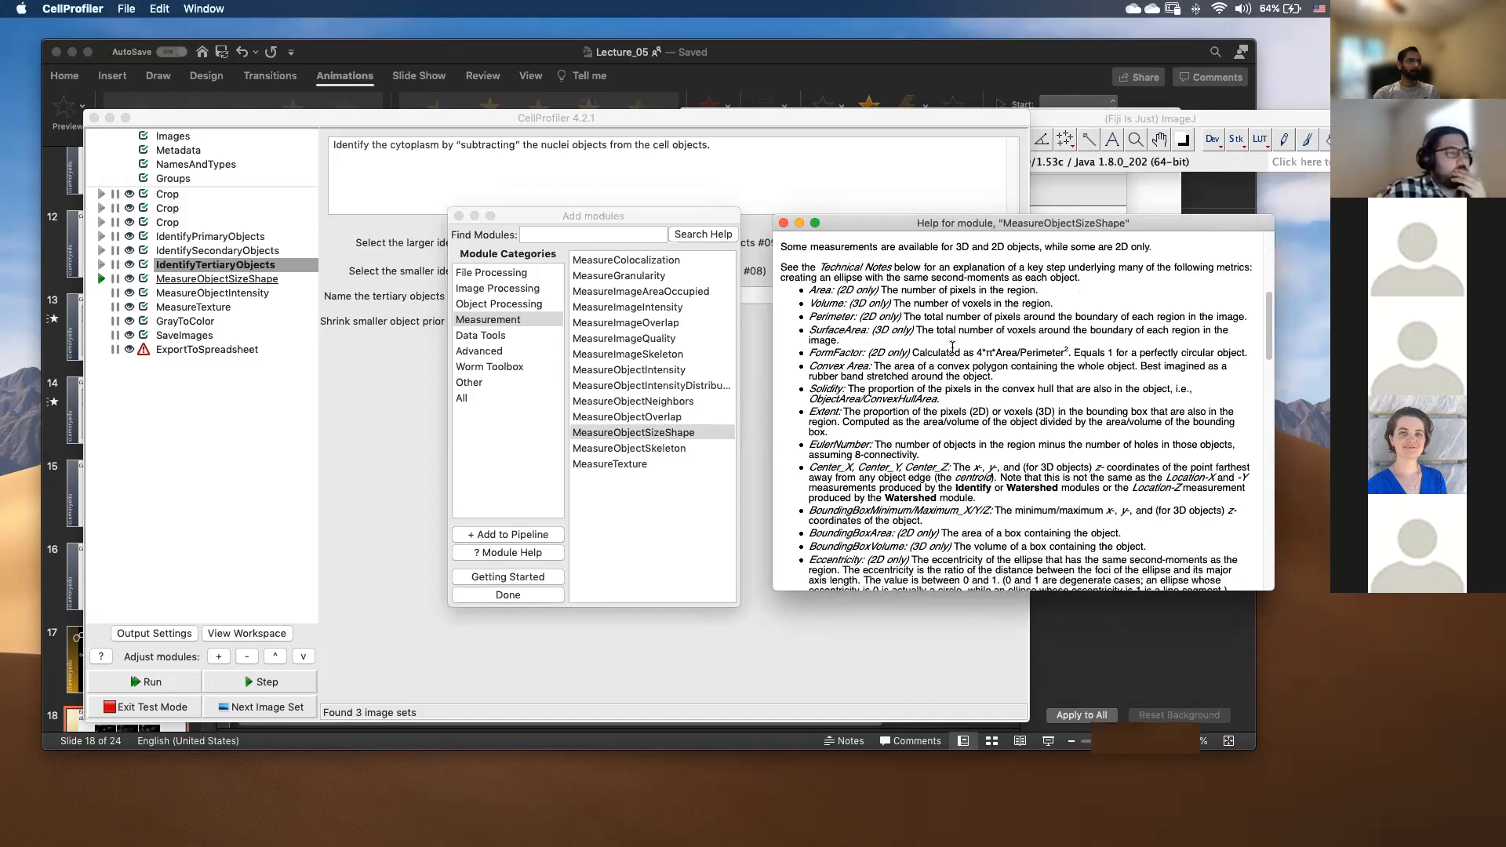
scroll(952, 348, down, 5)
scroll(952, 348, down, 20)
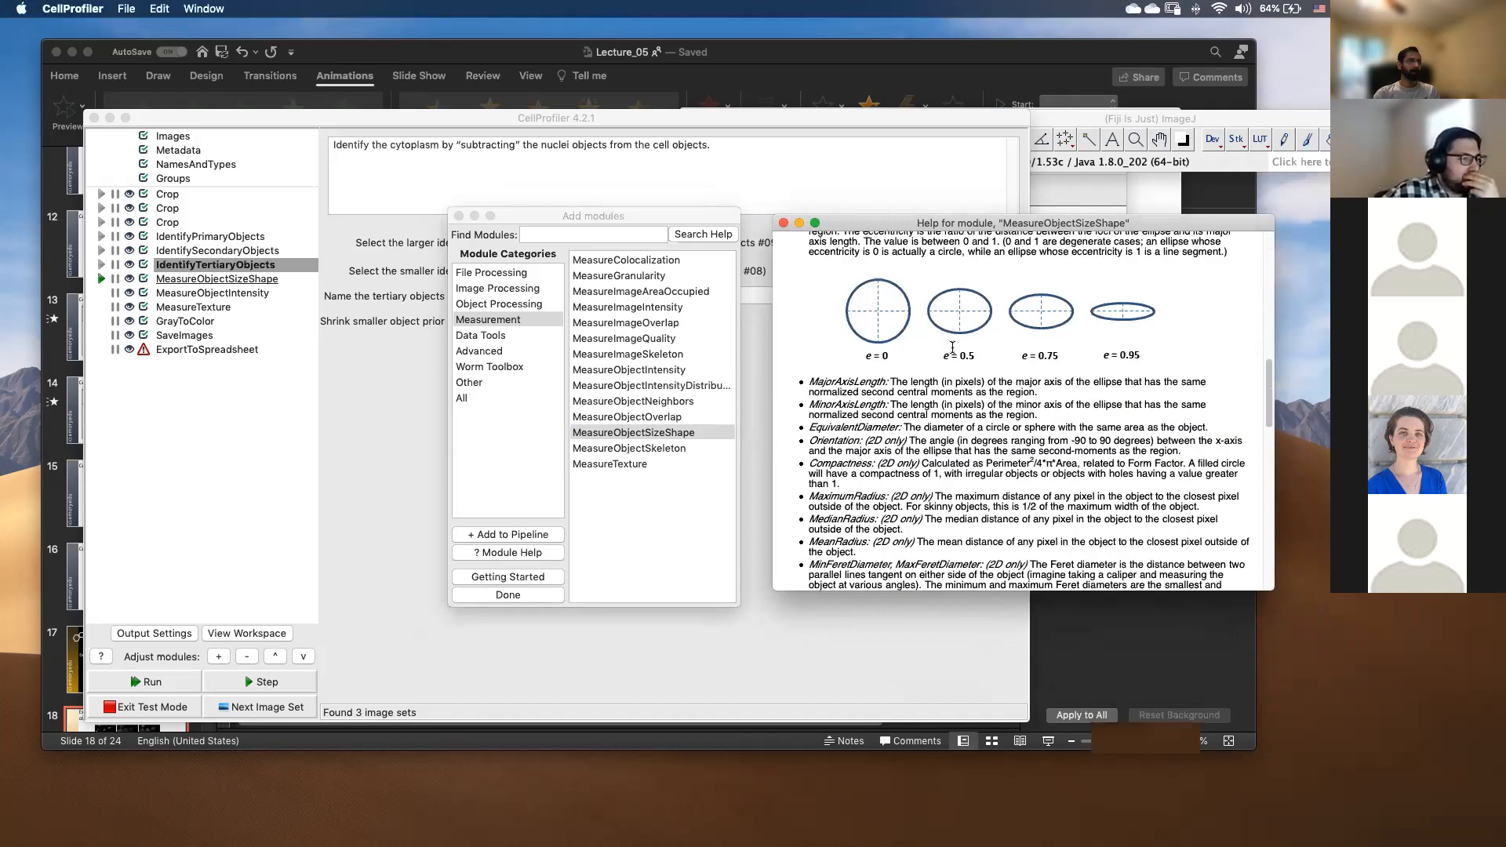
scroll(953, 347, down, 8)
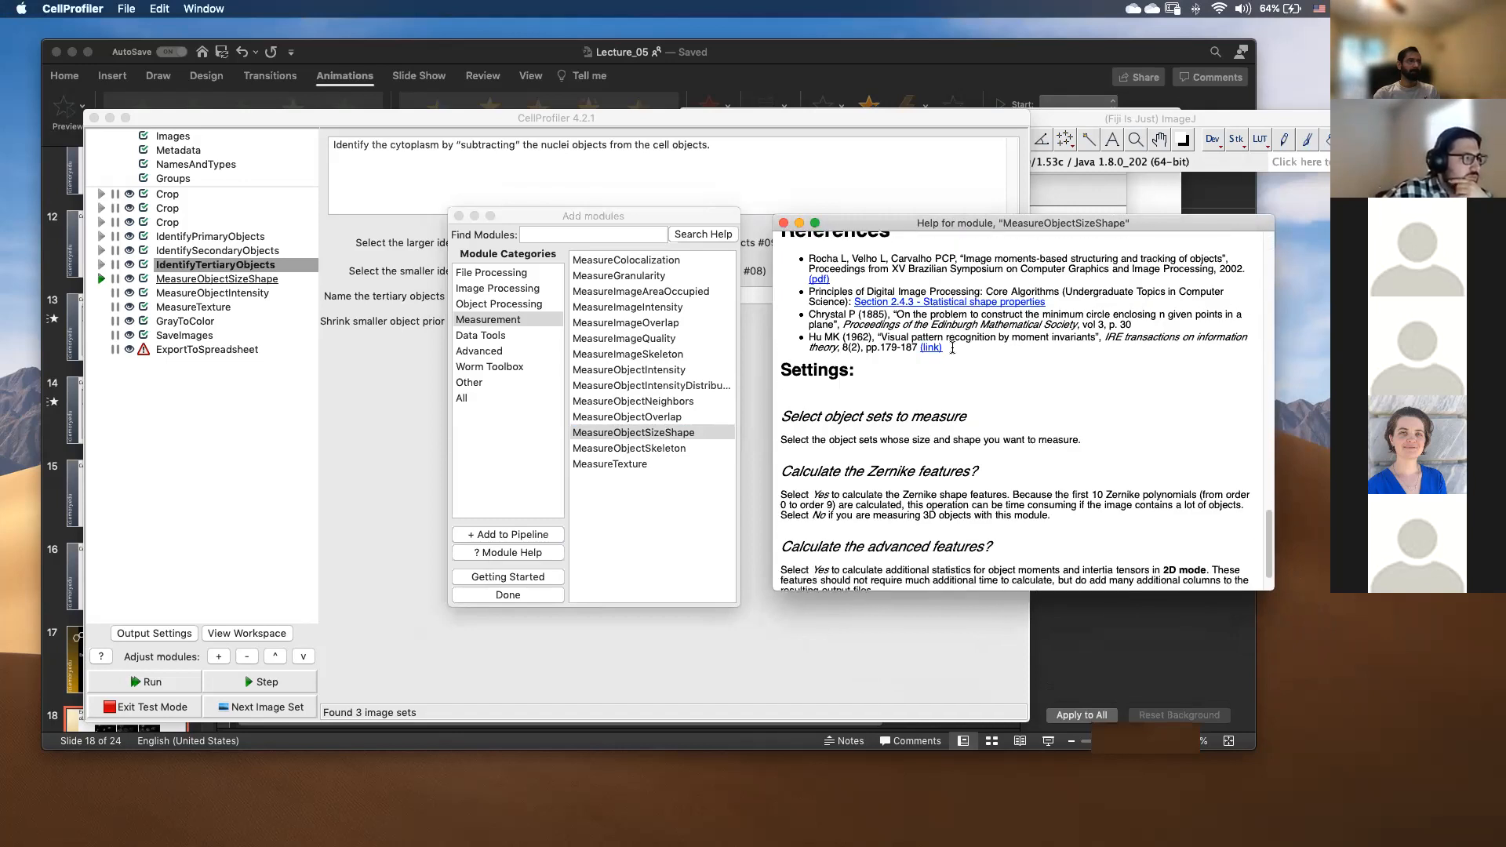
scroll(953, 348, up, 20)
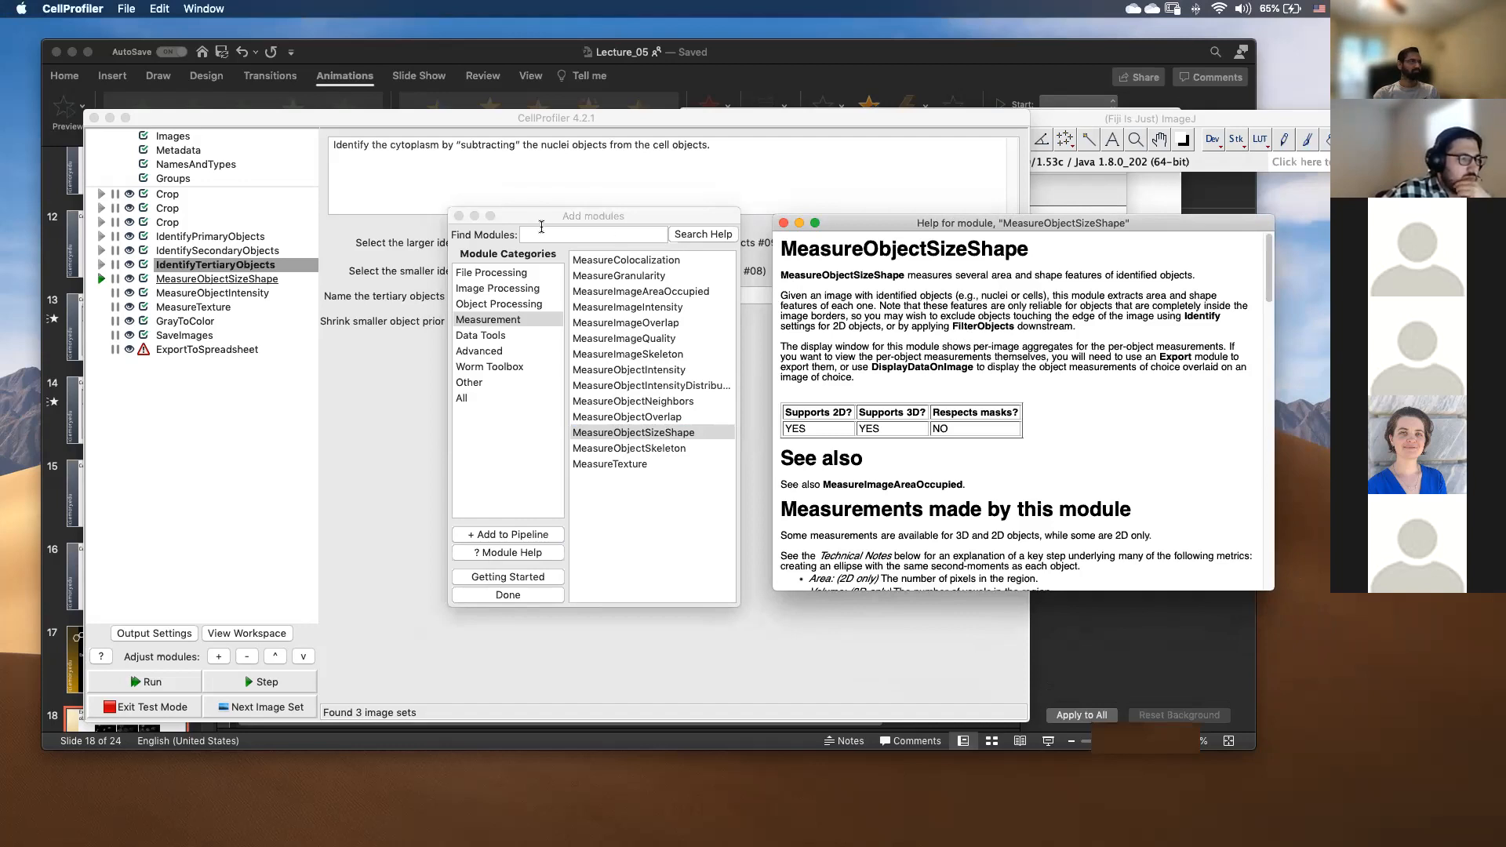
mouse_move(537, 222)
mouse_down()
mouse_move(493, 270)
mouse_move(428, 198)
mouse_up()
click(461, 226)
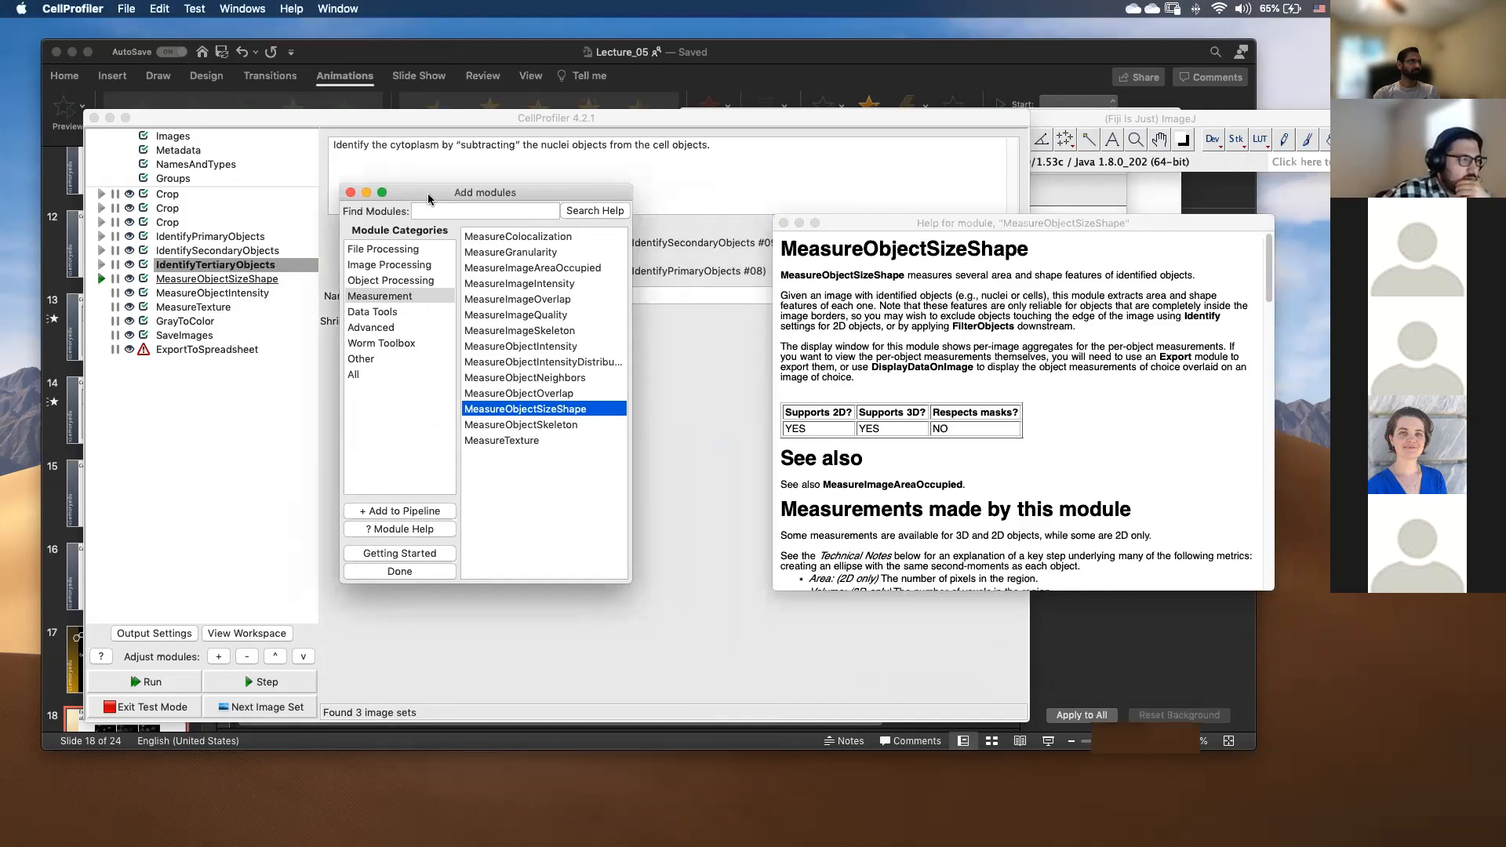
Place the MeasureObjectSizeShape help beside the module-adding window and shift the welcome and main pipeline windows outward.
drag(886, 223, 743, 197)
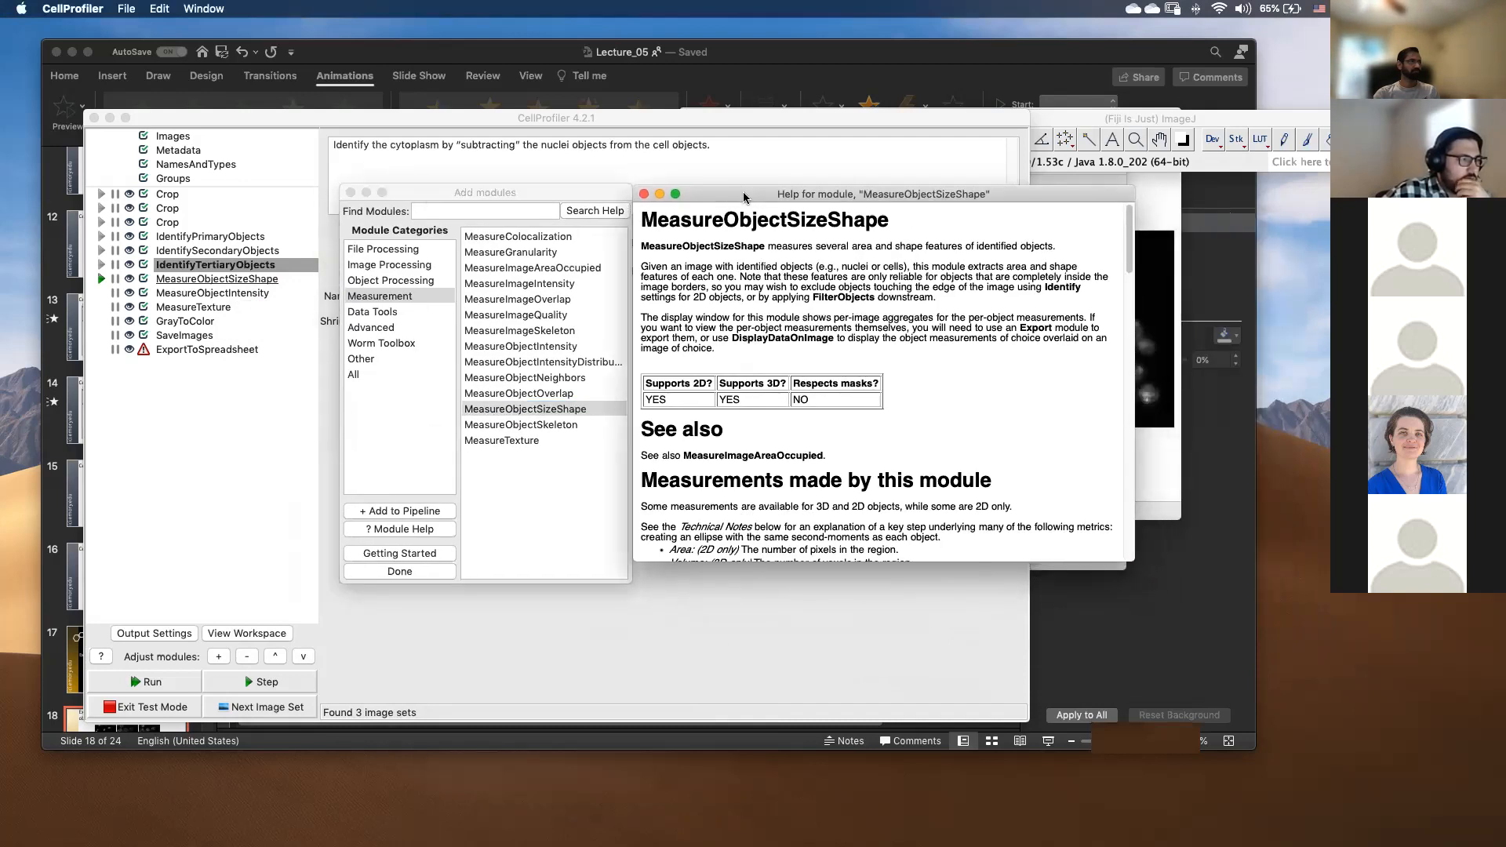
drag(512, 198, 486, 189)
drag(734, 193, 714, 186)
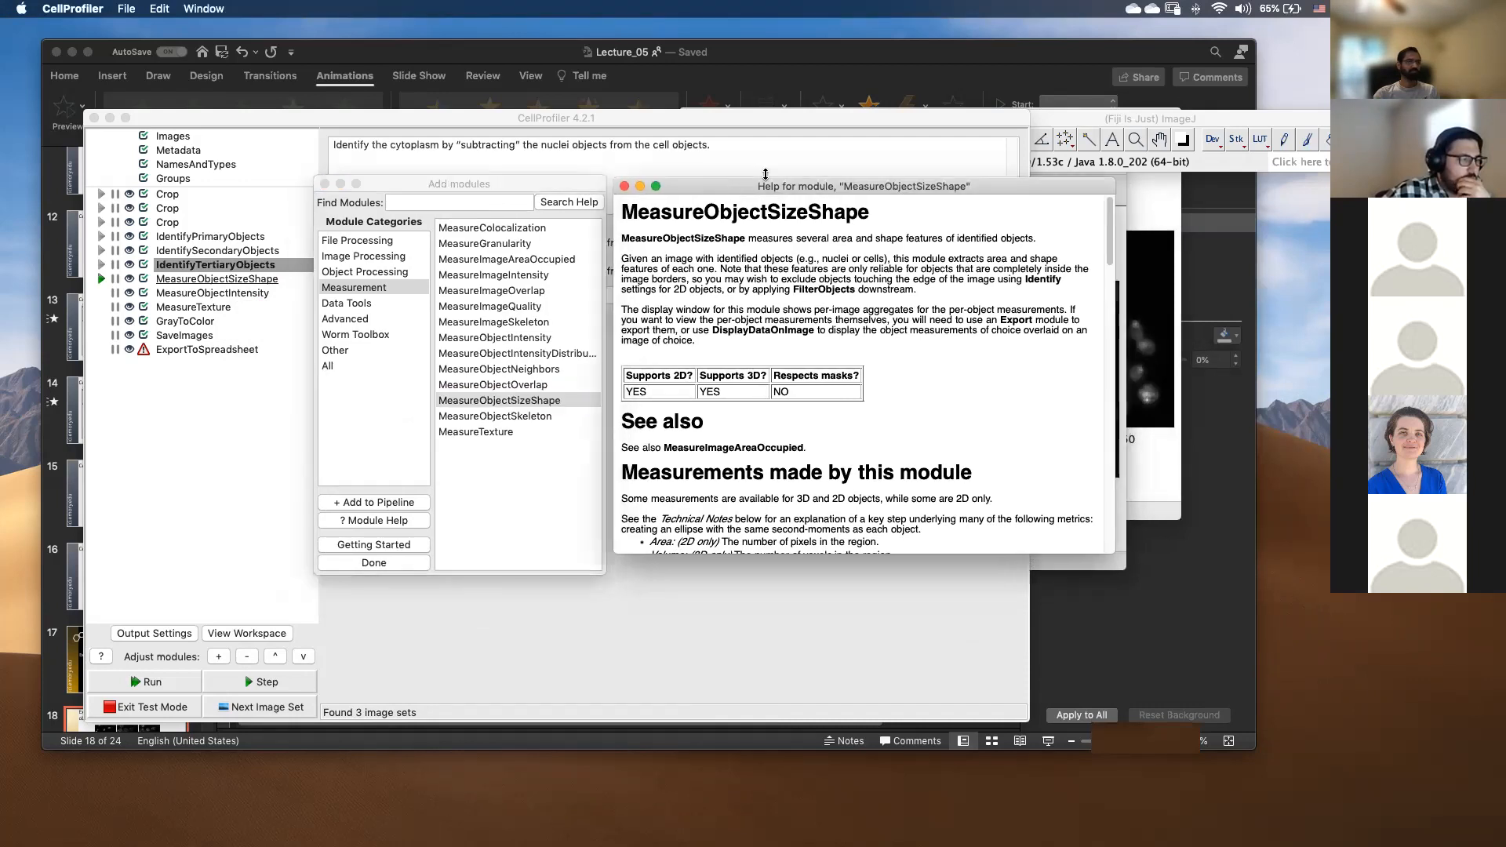
drag(1092, 146, 1220, 186)
drag(279, 118, 215, 116)
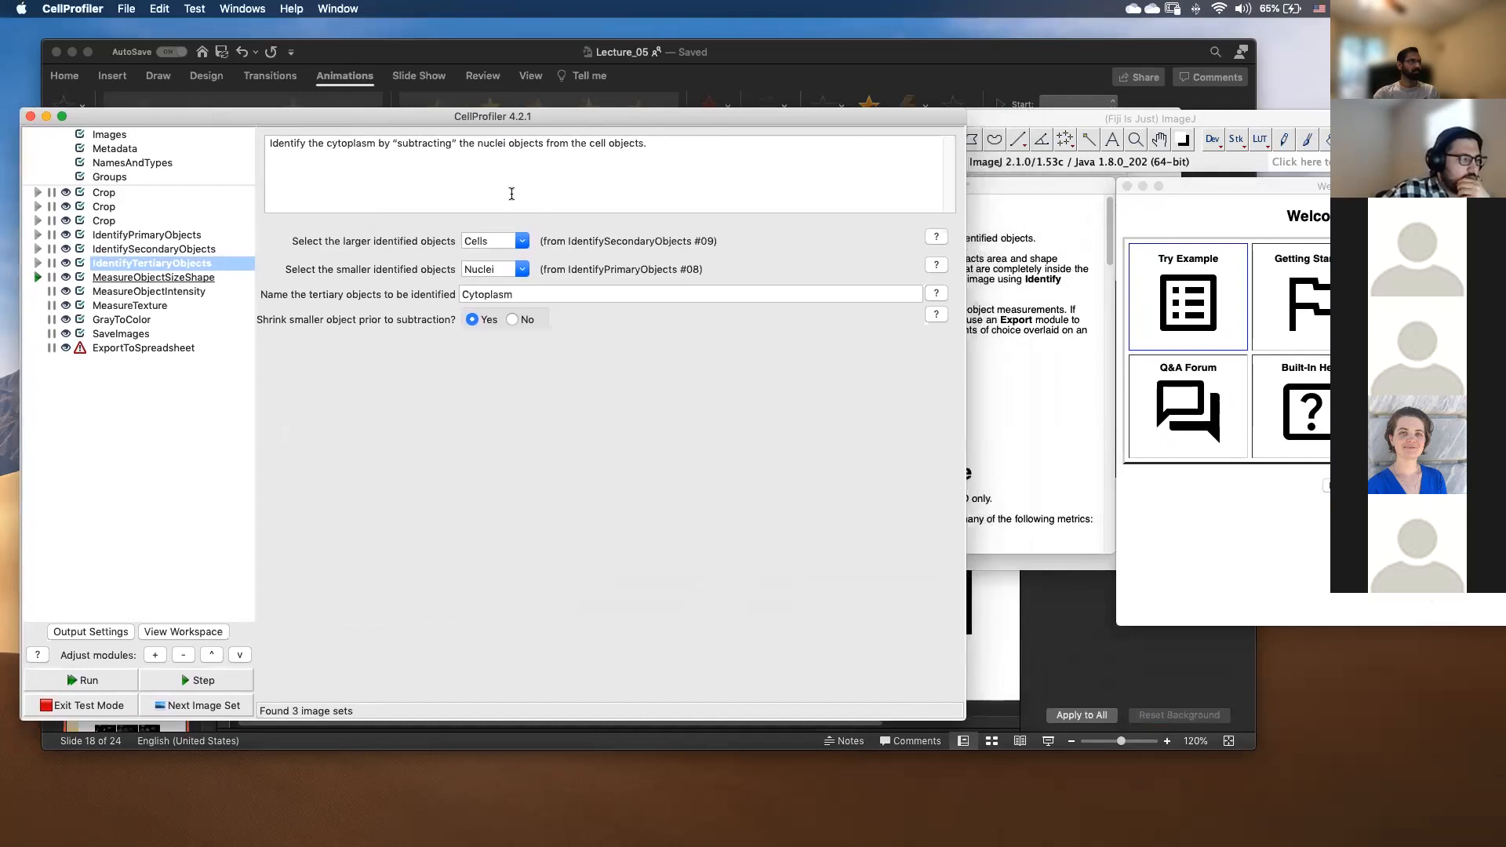
Bring the module-adding window back to the front and align the MeasureObjectSizeShape help next to it, clear of the welcome window.
click(155, 656)
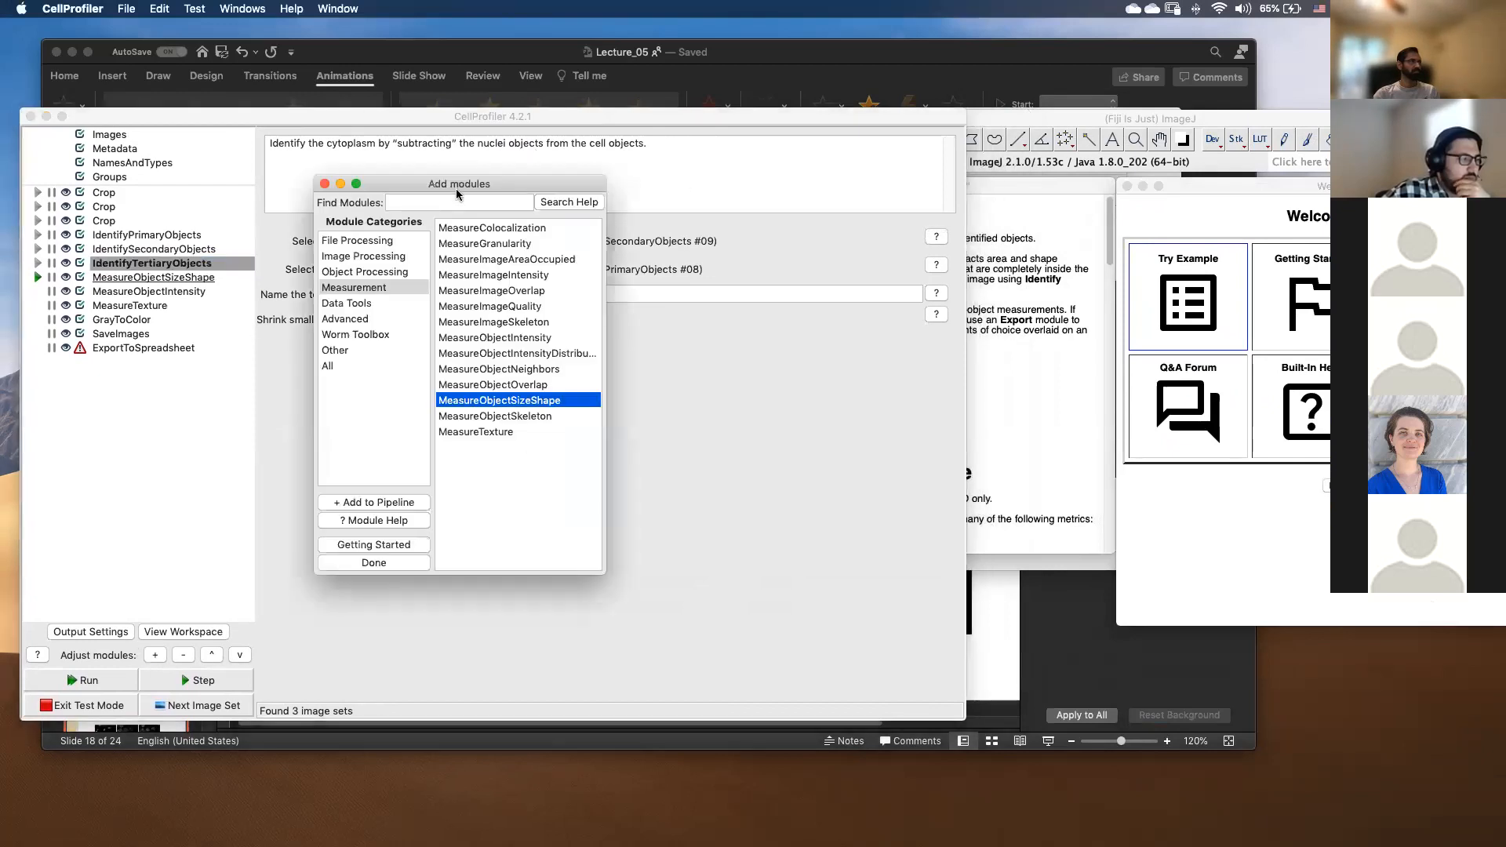
drag(454, 188, 444, 146)
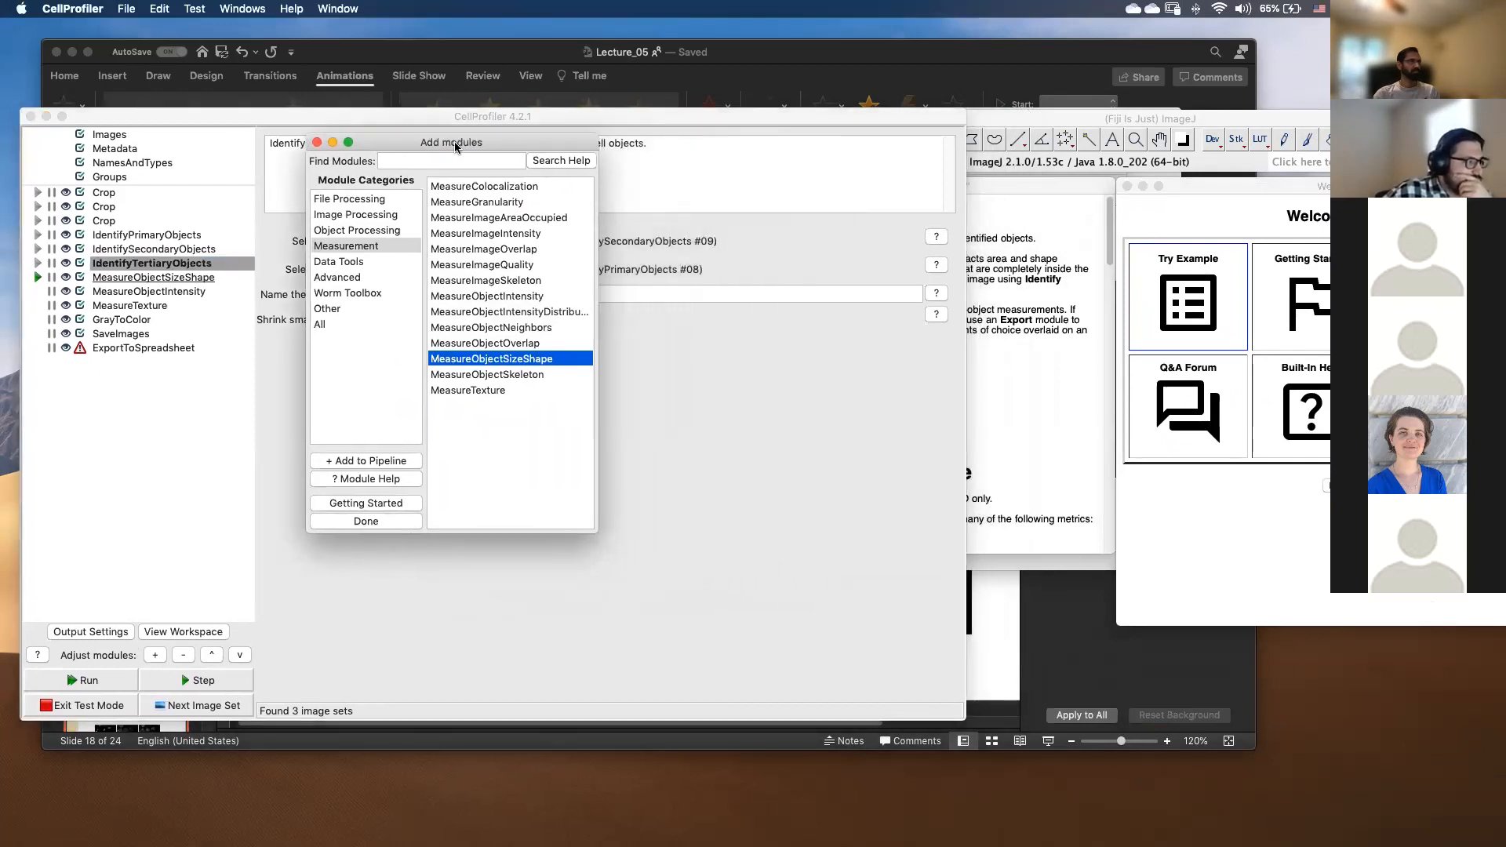
click(1068, 191)
drag(1020, 185, 1020, 153)
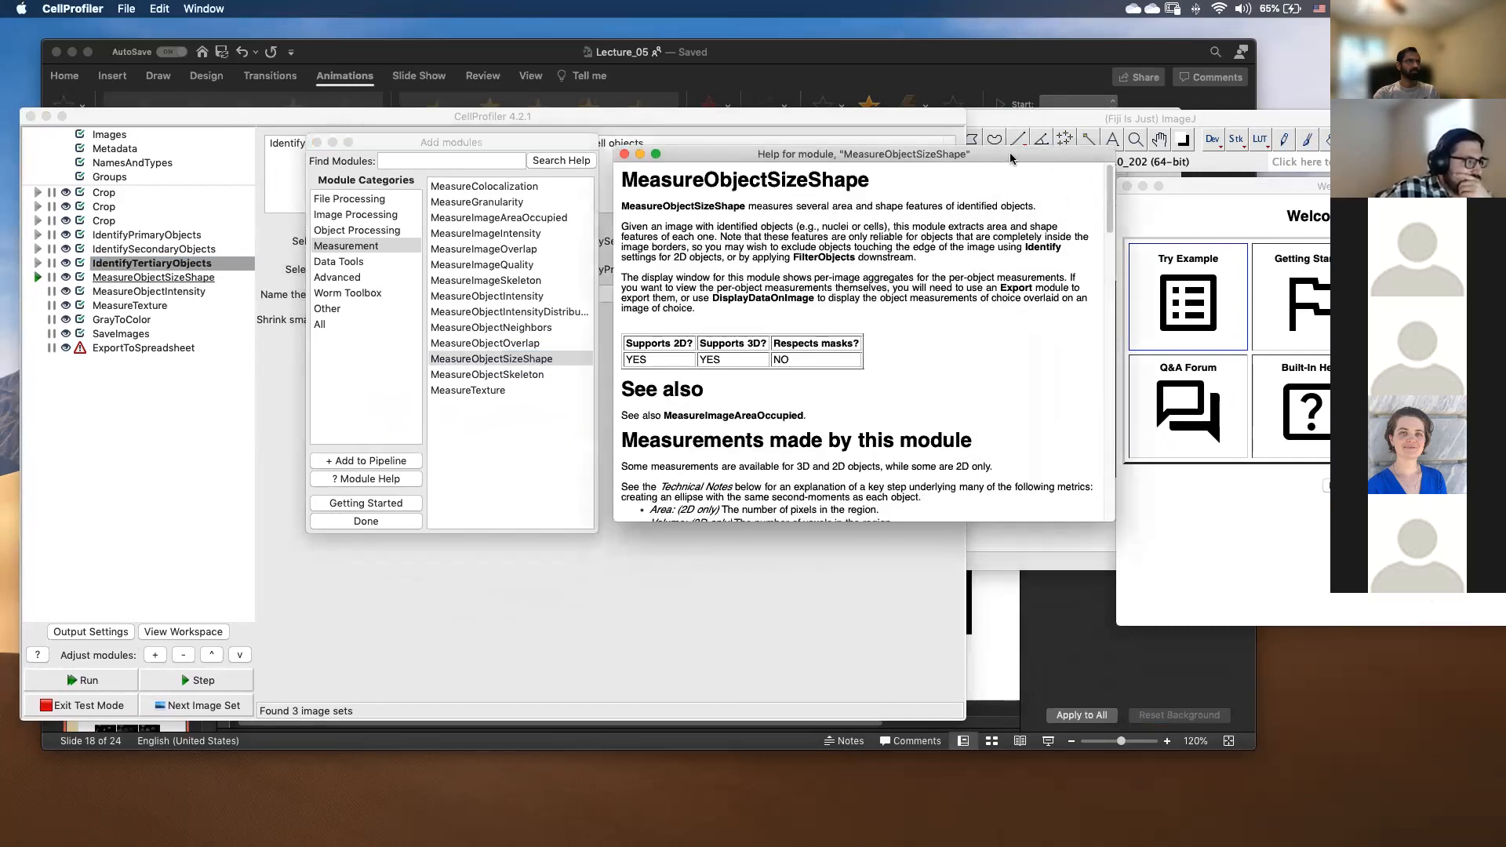
drag(1239, 187, 1240, 182)
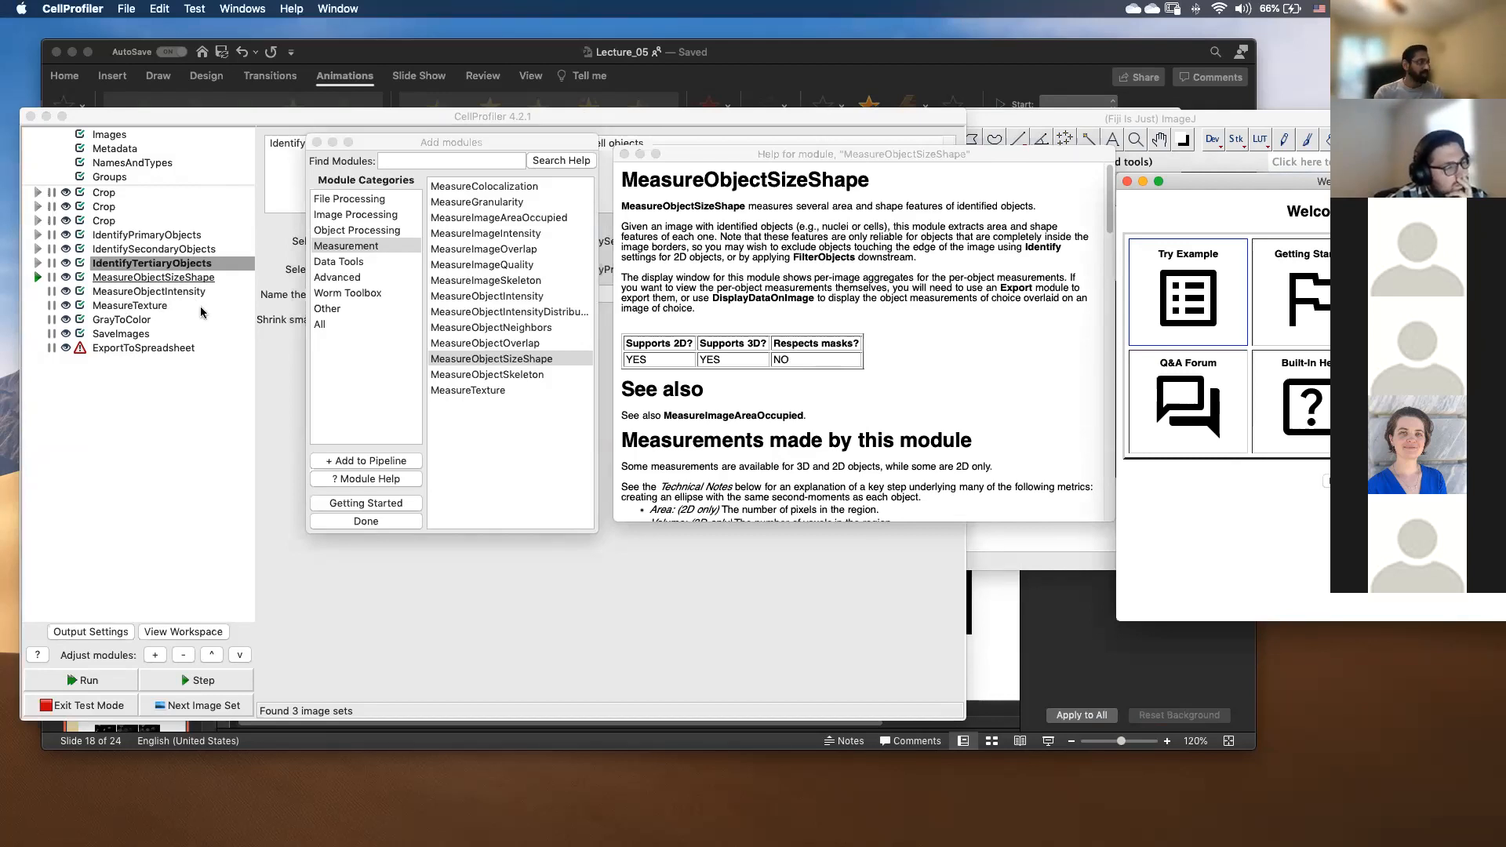
Reopen the module-adding window and browse its File Processing, Image Processing, Object Processing and All categories.
click(409, 146)
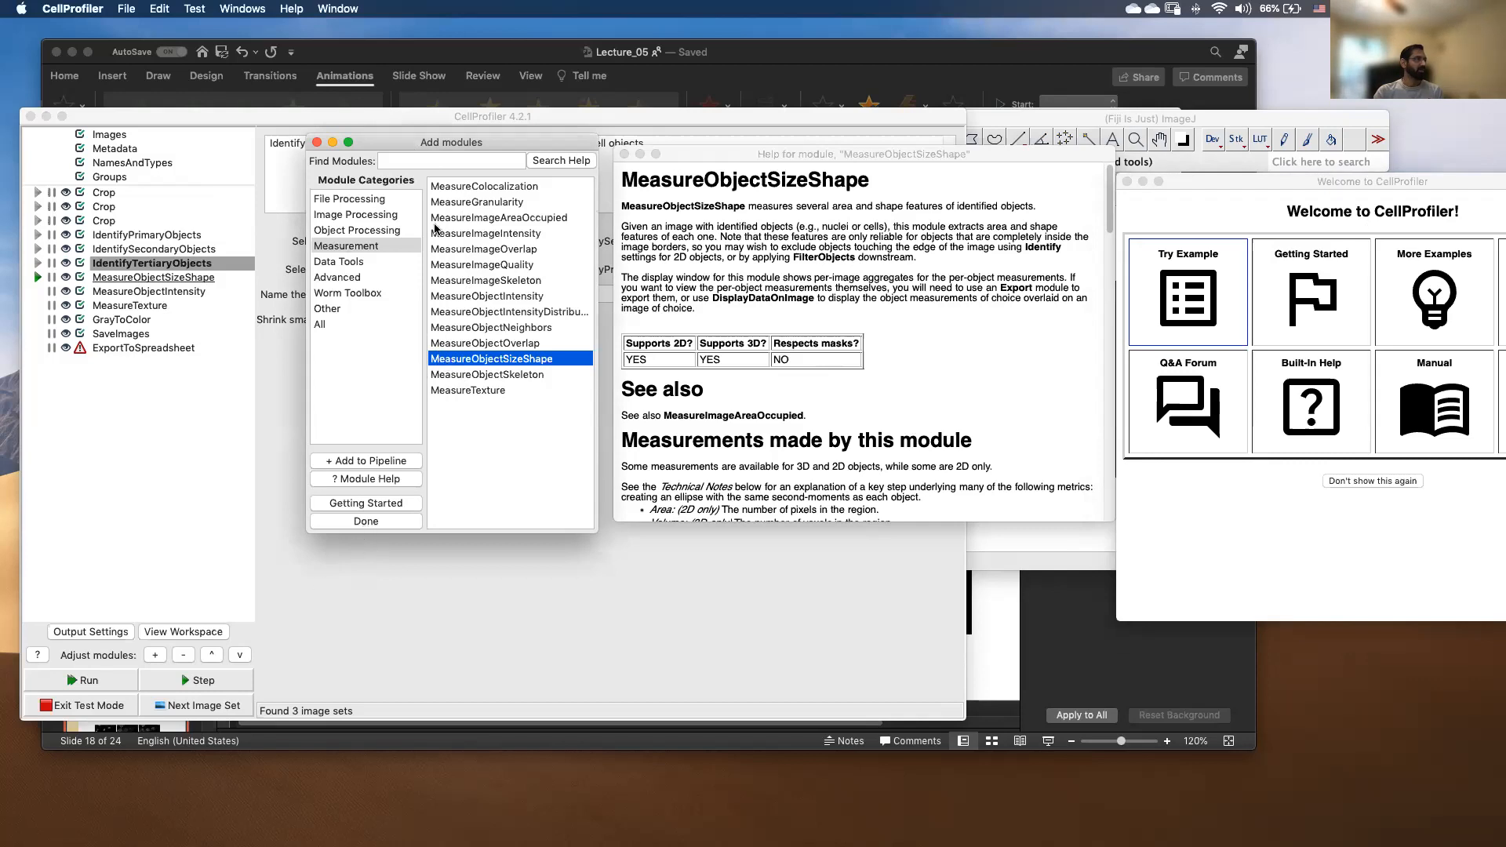
click(317, 142)
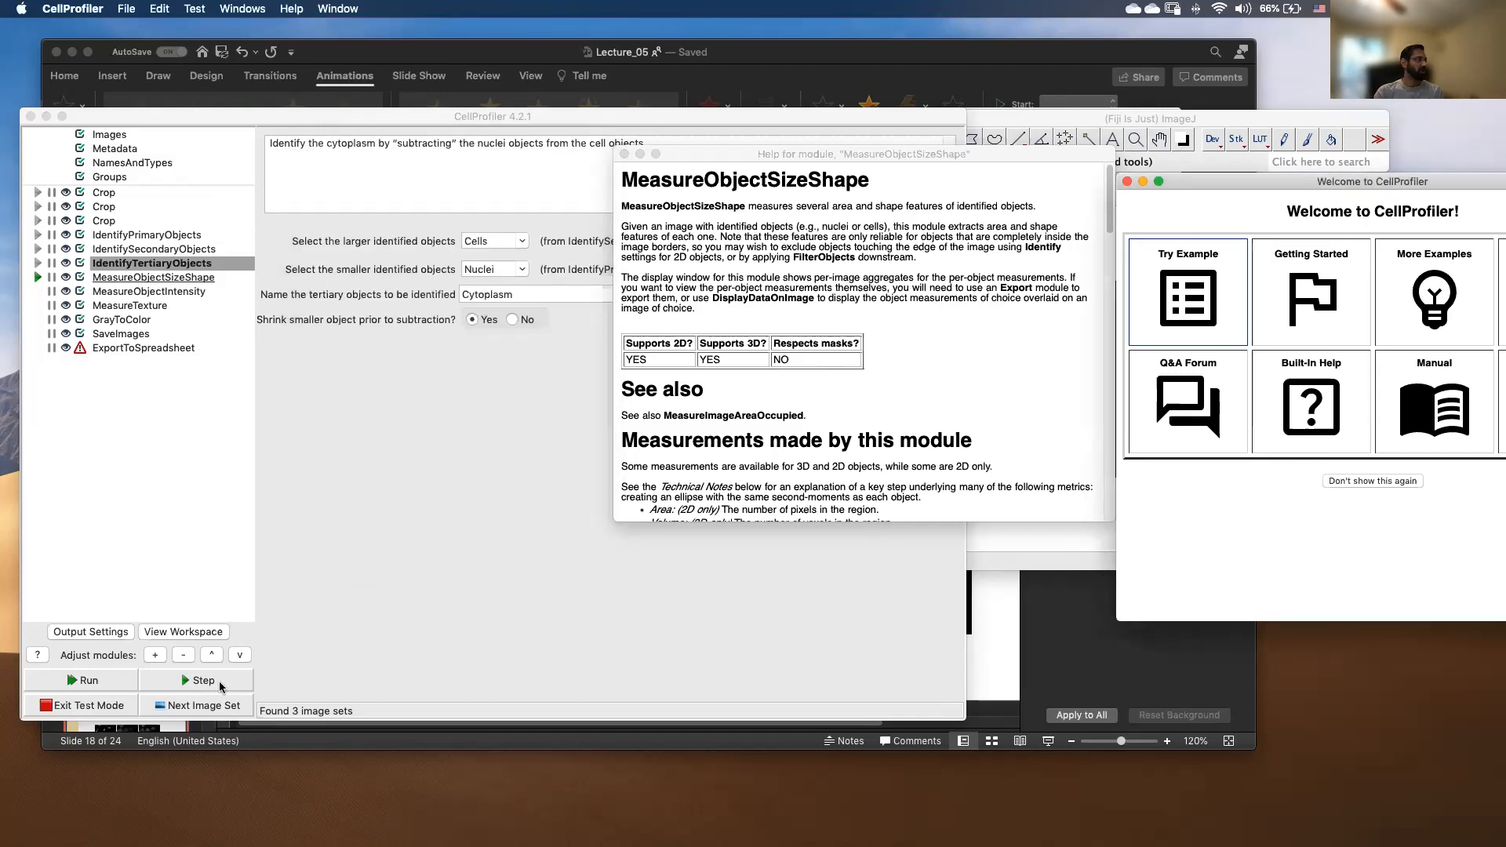
click(156, 655)
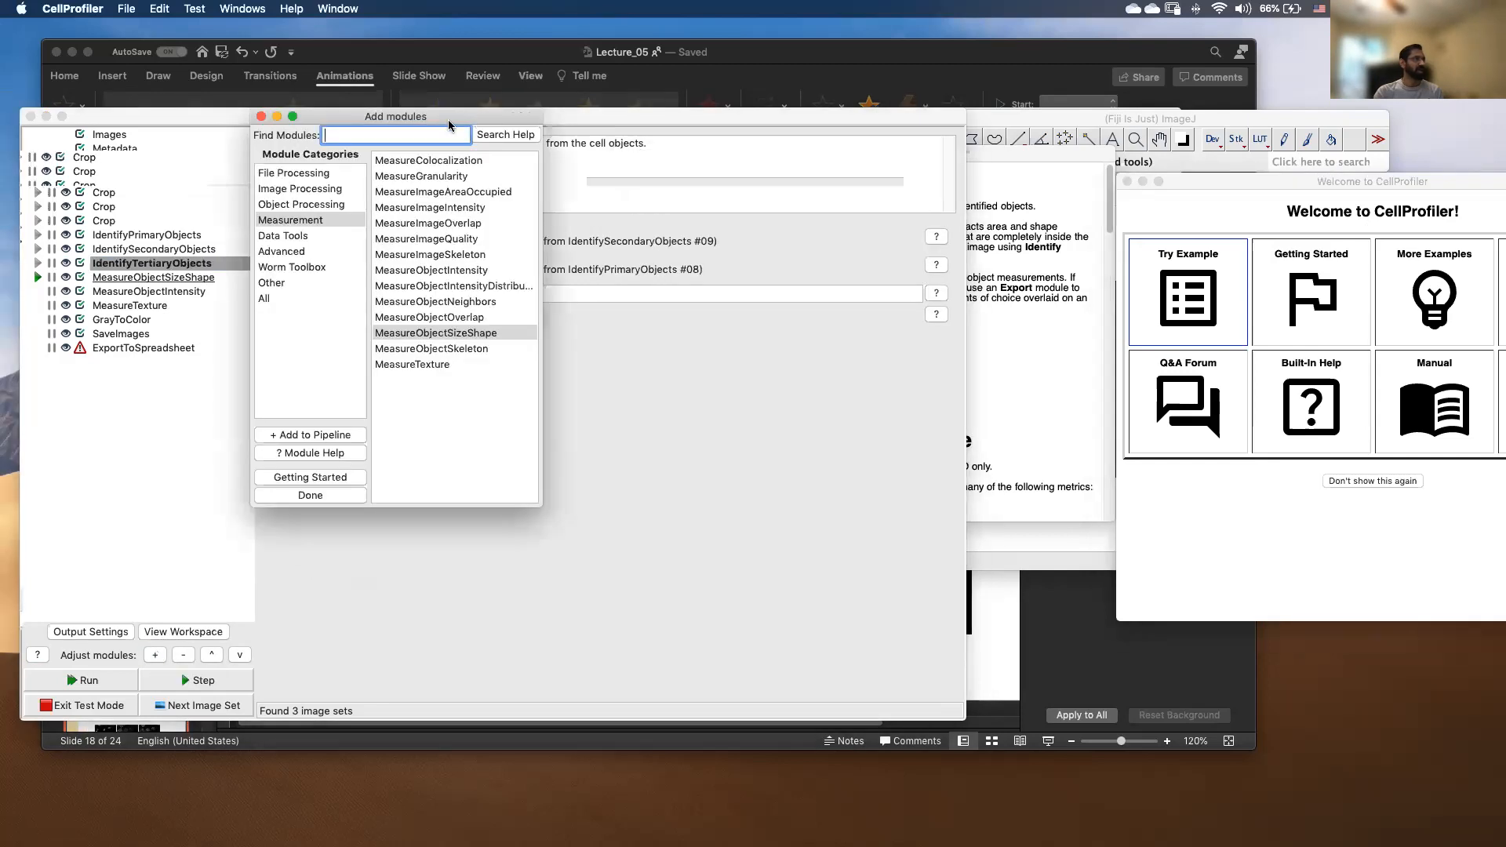
drag(448, 124, 591, 143)
click(459, 196)
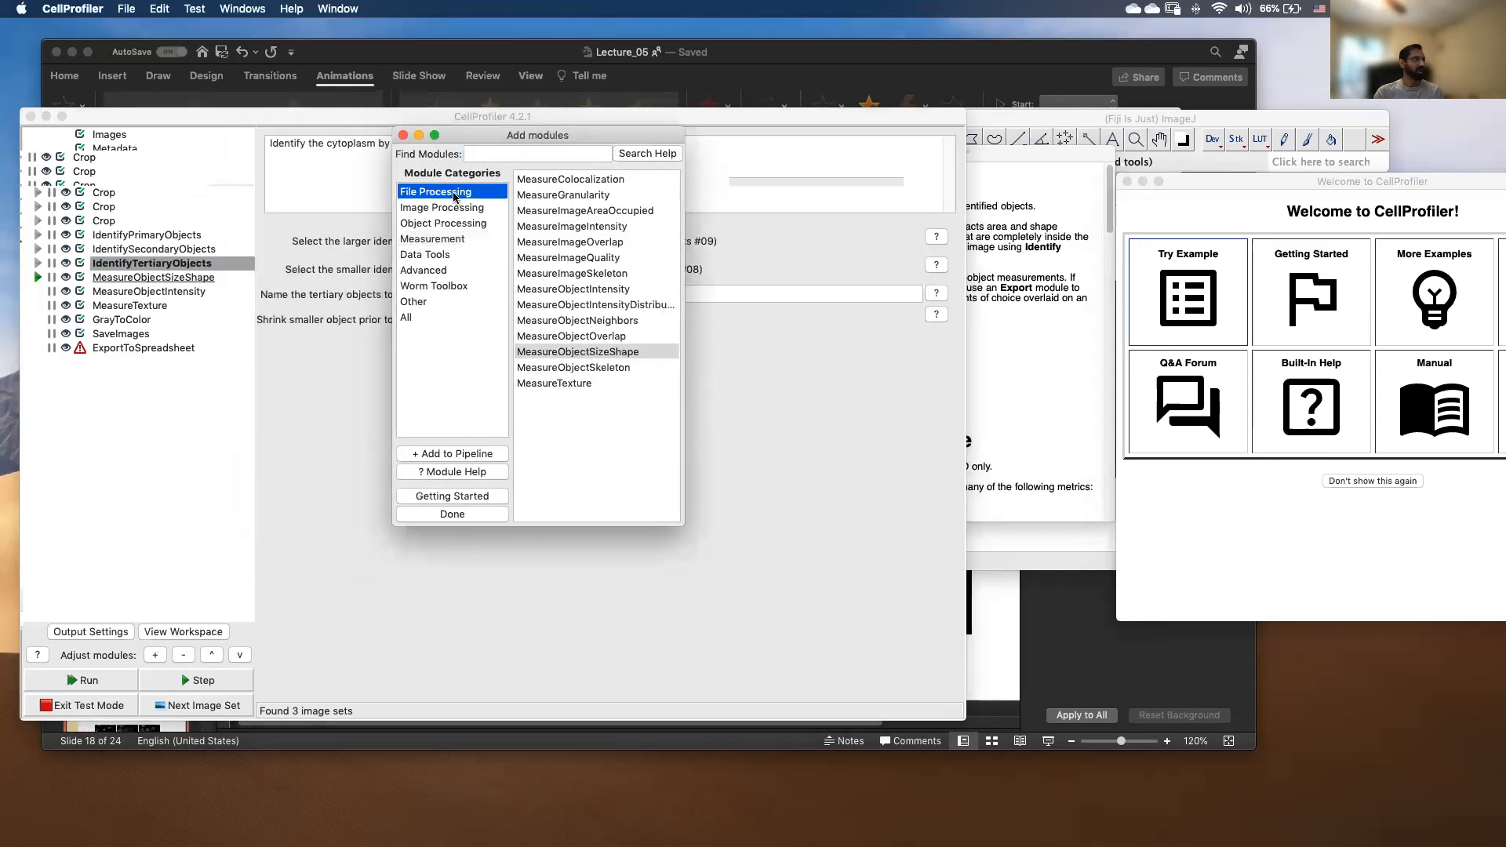
click(453, 211)
click(447, 227)
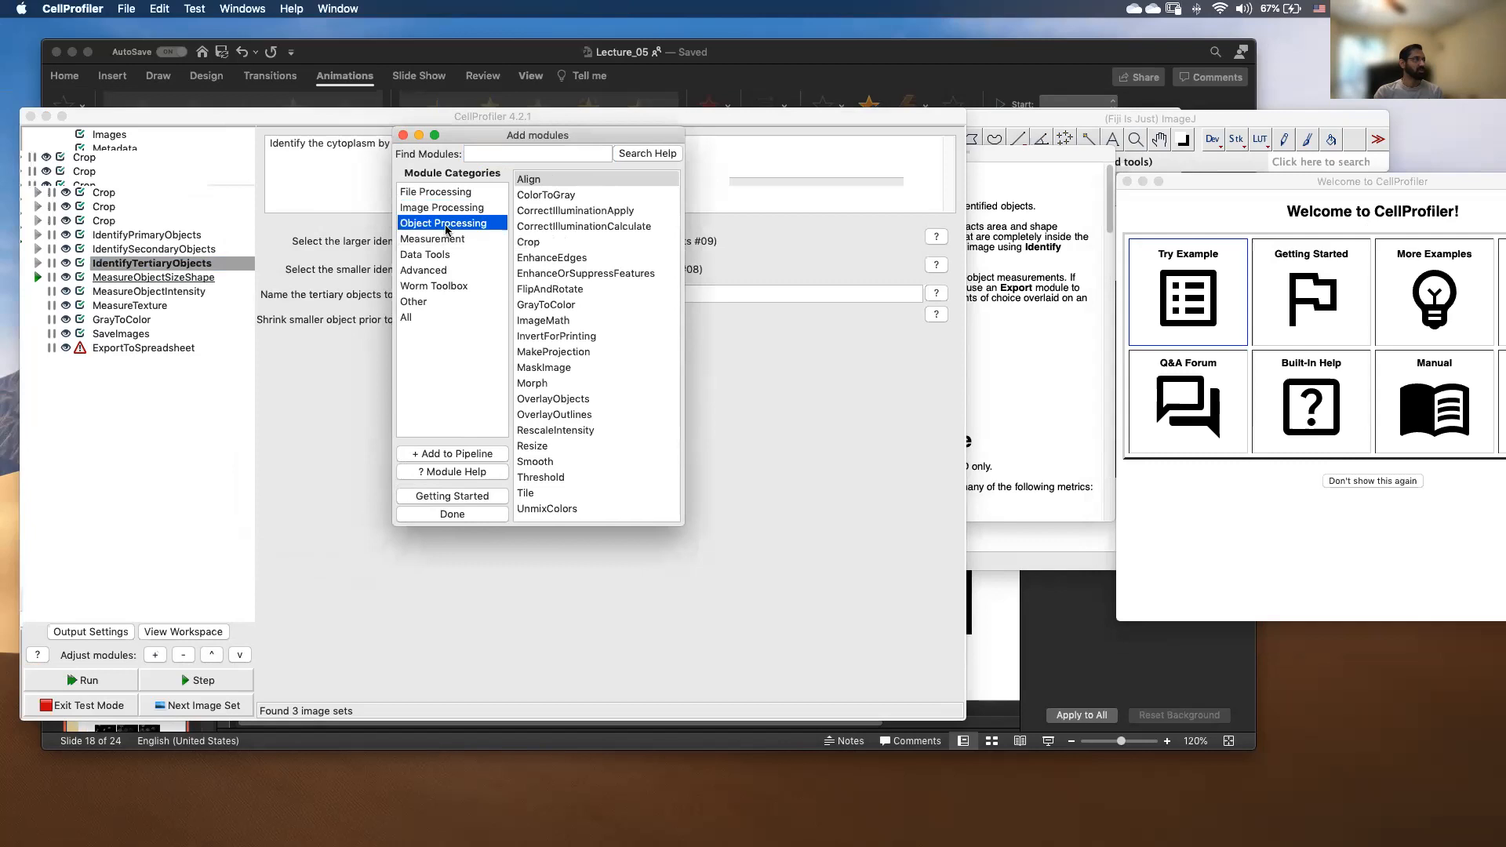
click(406, 317)
scroll(581, 349, down, 3)
scroll(581, 349, down, 8)
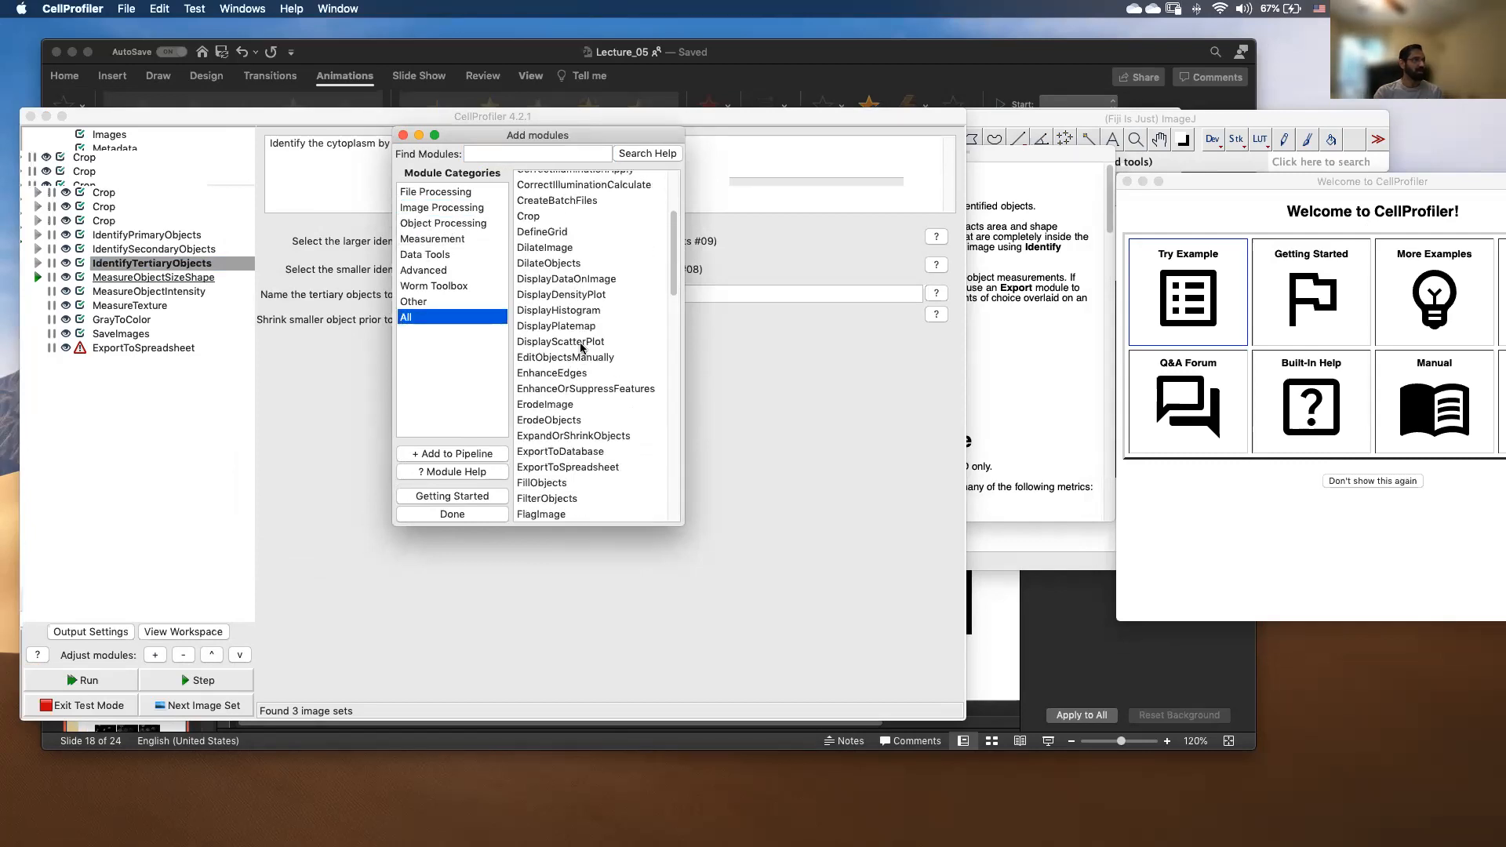
Open the module help for MeasureObjectSizeShape from the Measurement category.
click(431, 226)
click(420, 240)
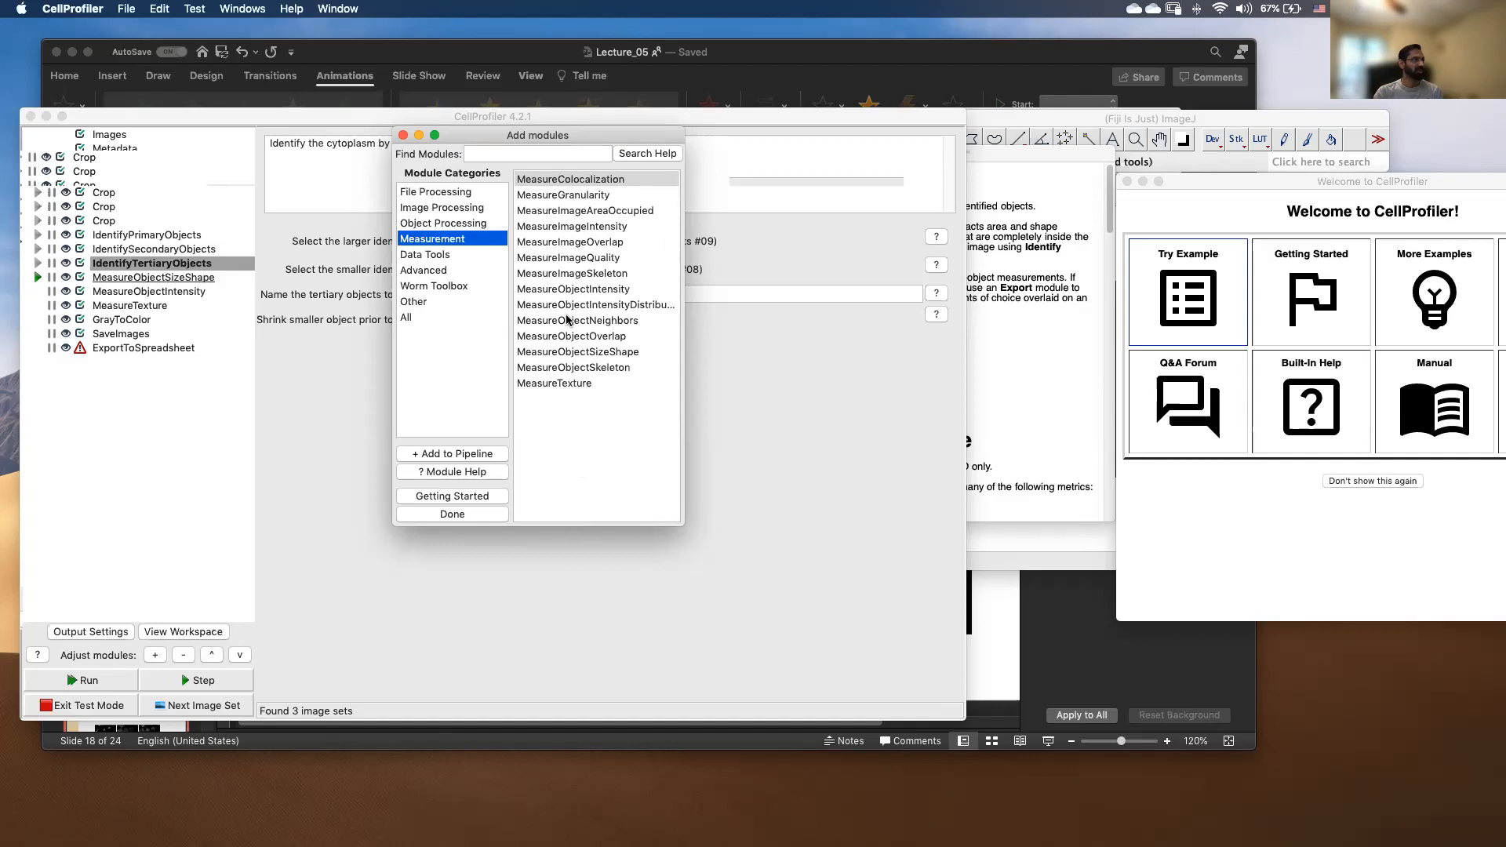
click(573, 355)
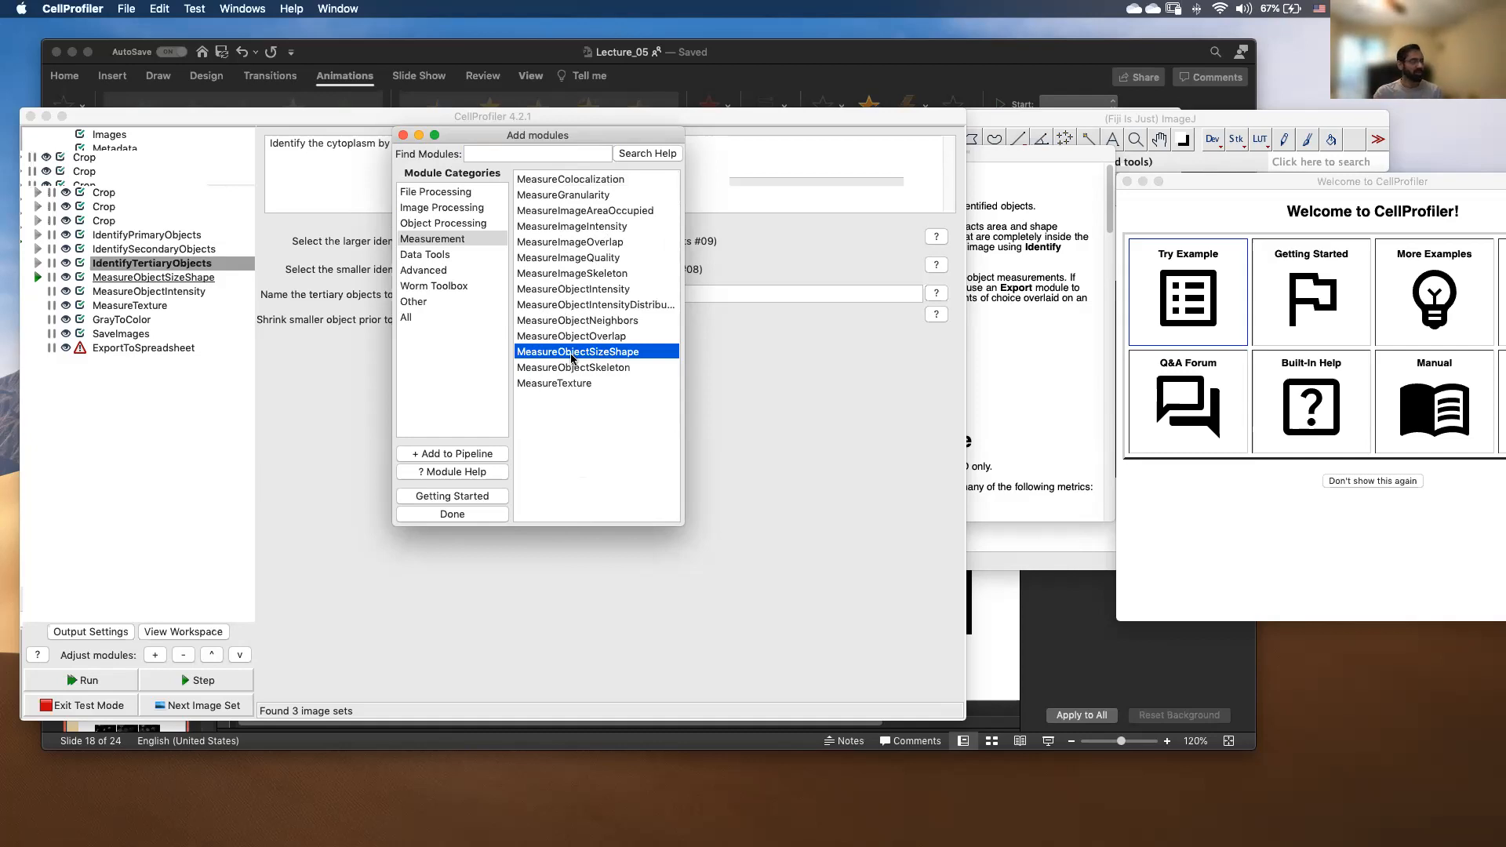
click(421, 473)
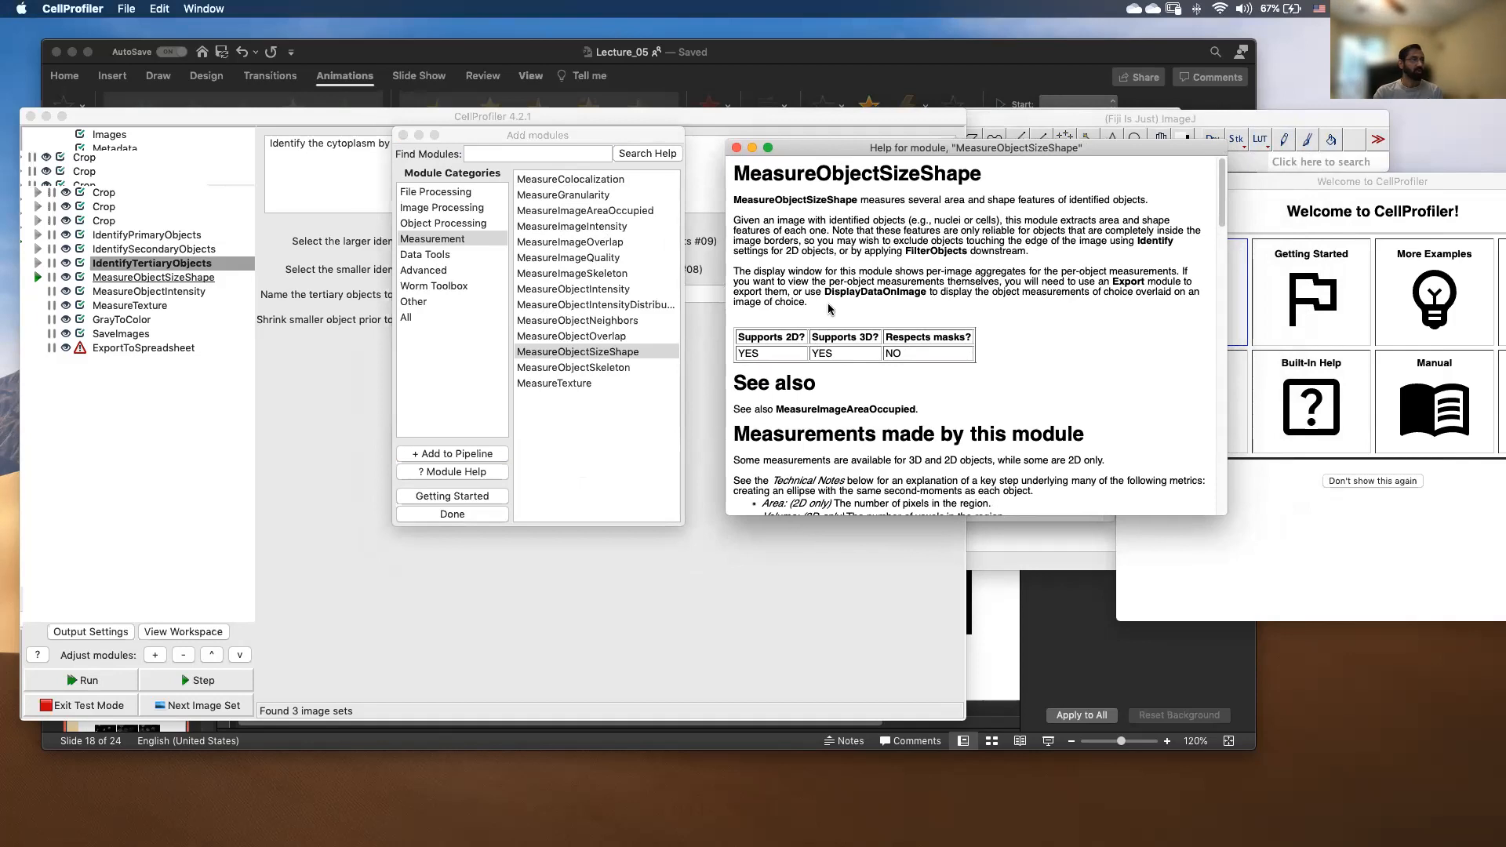
Examine the measurements in the MeasureObjectSizeShape help, from area, perimeter and form factor through the eccentricity illustration to the Zernike and moment features.
scroll(830, 309, down, 5)
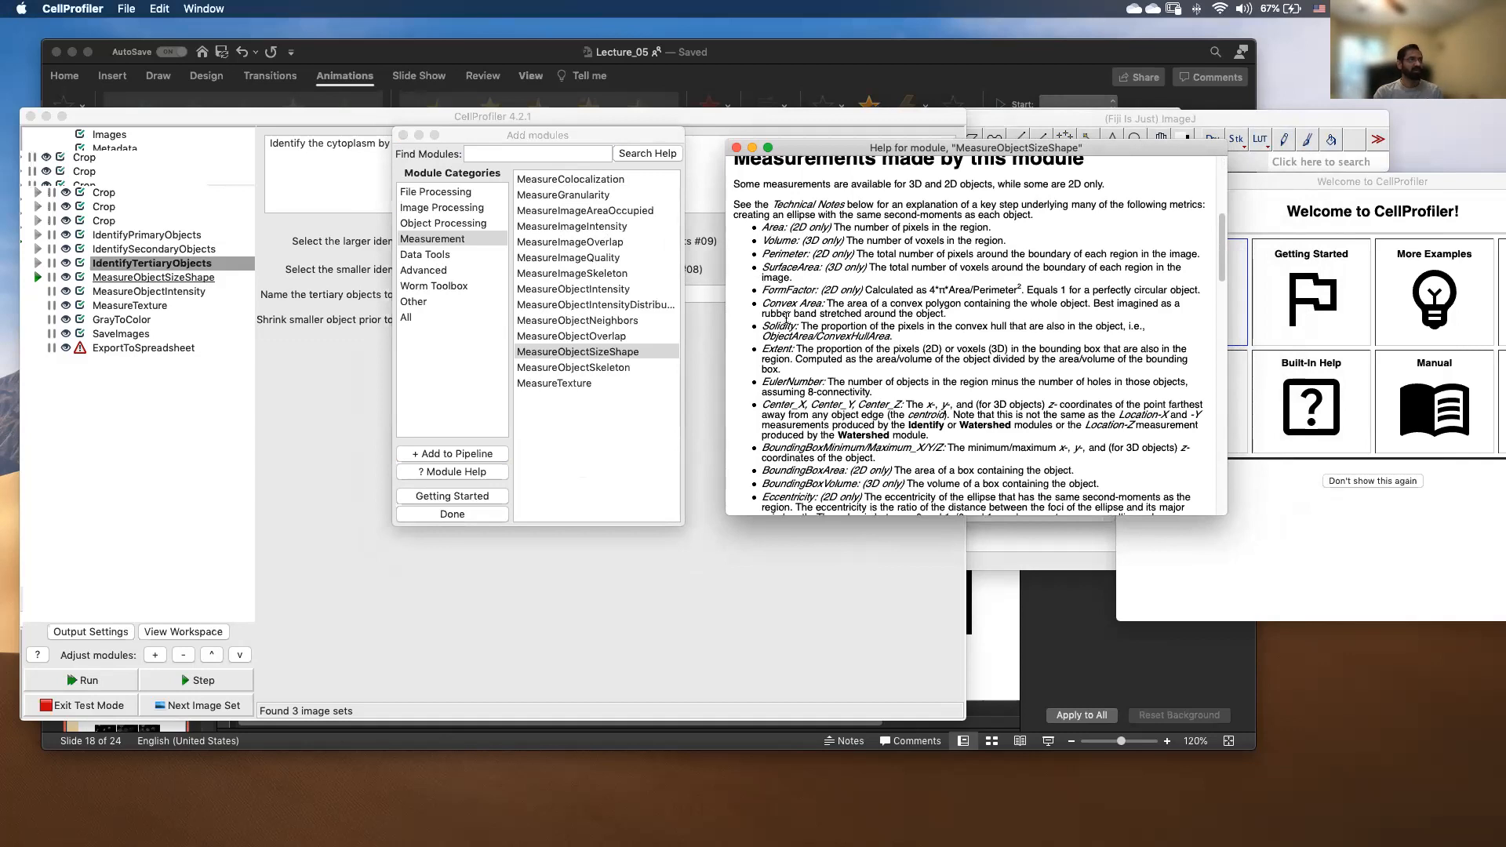
scroll(787, 322, down, 1)
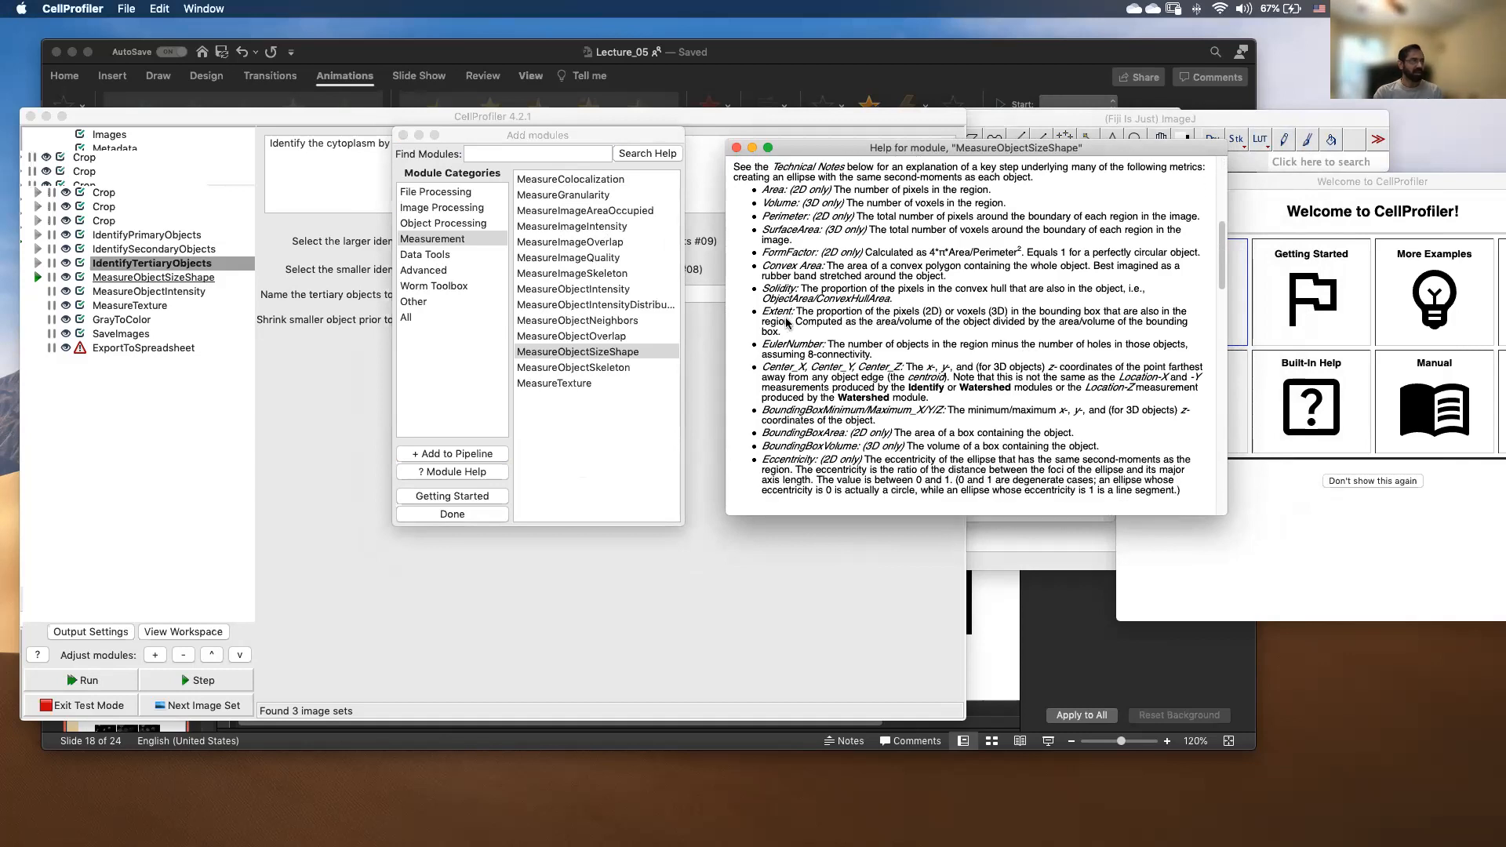
scroll(787, 322, down, 5)
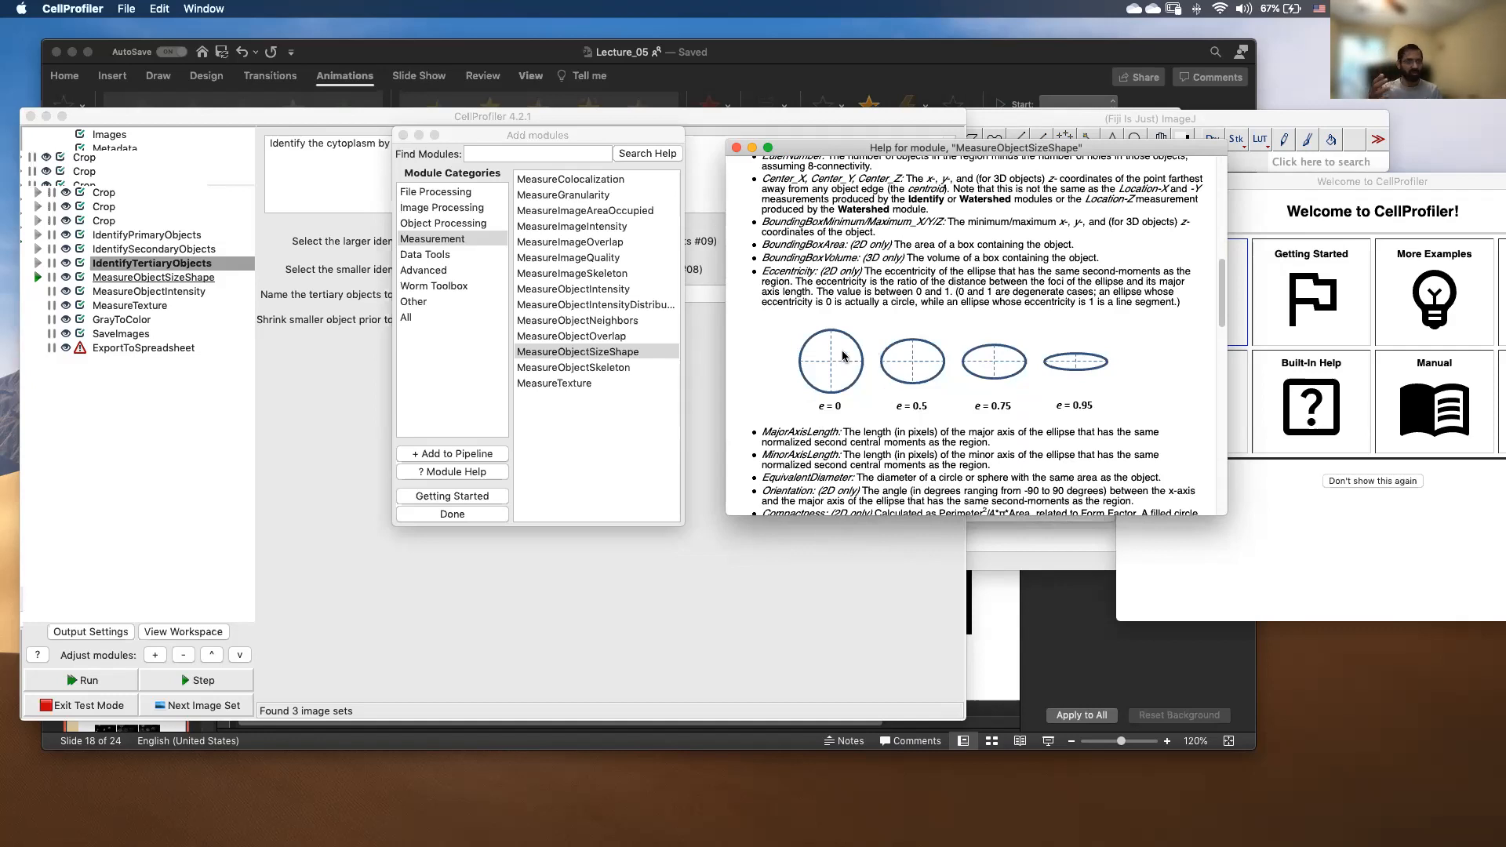
scroll(1069, 384, down, 3)
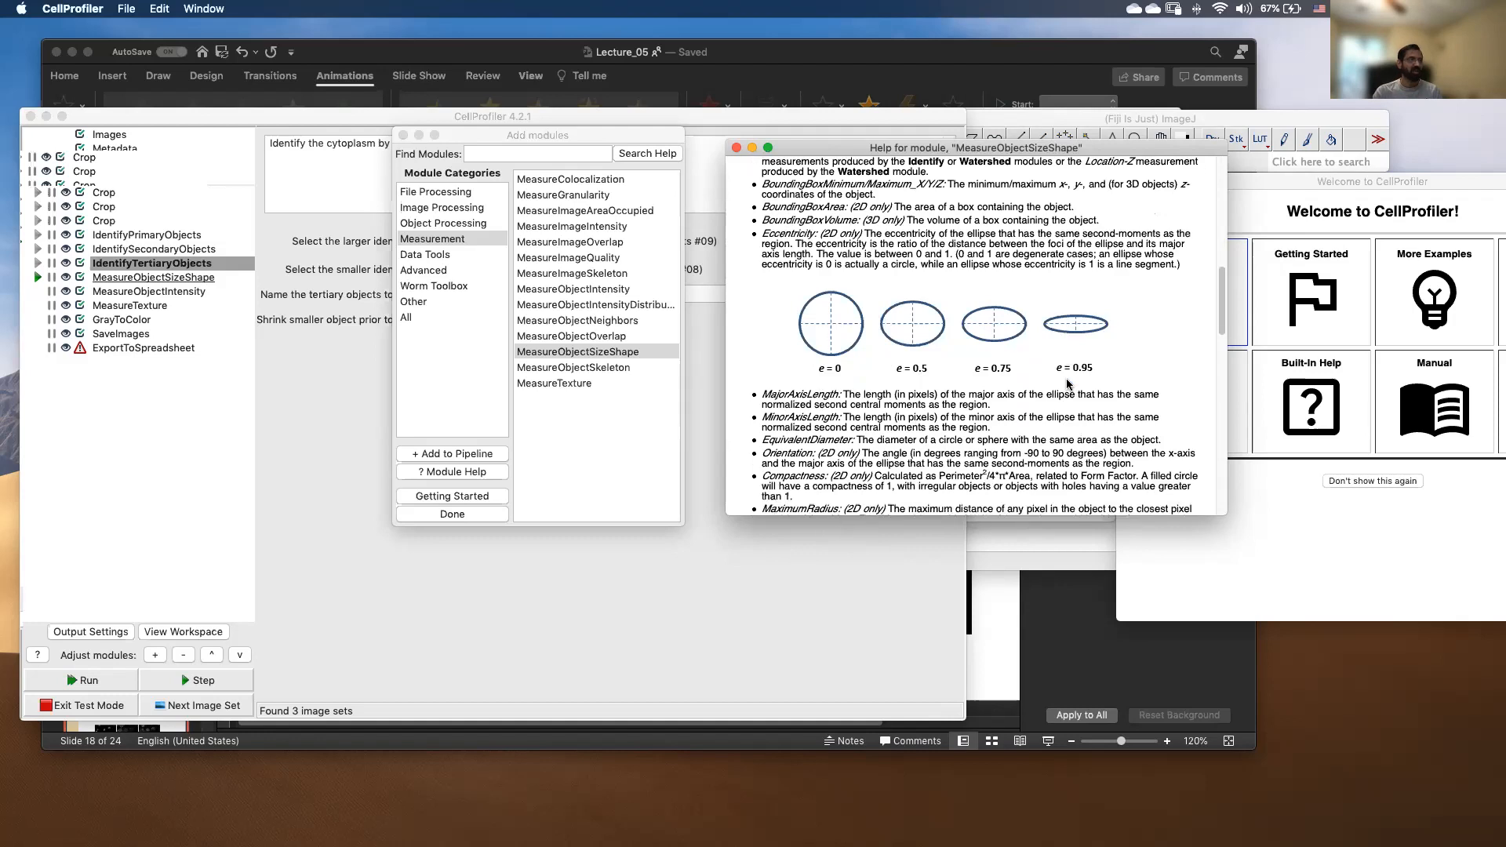
scroll(831, 385, down, 10)
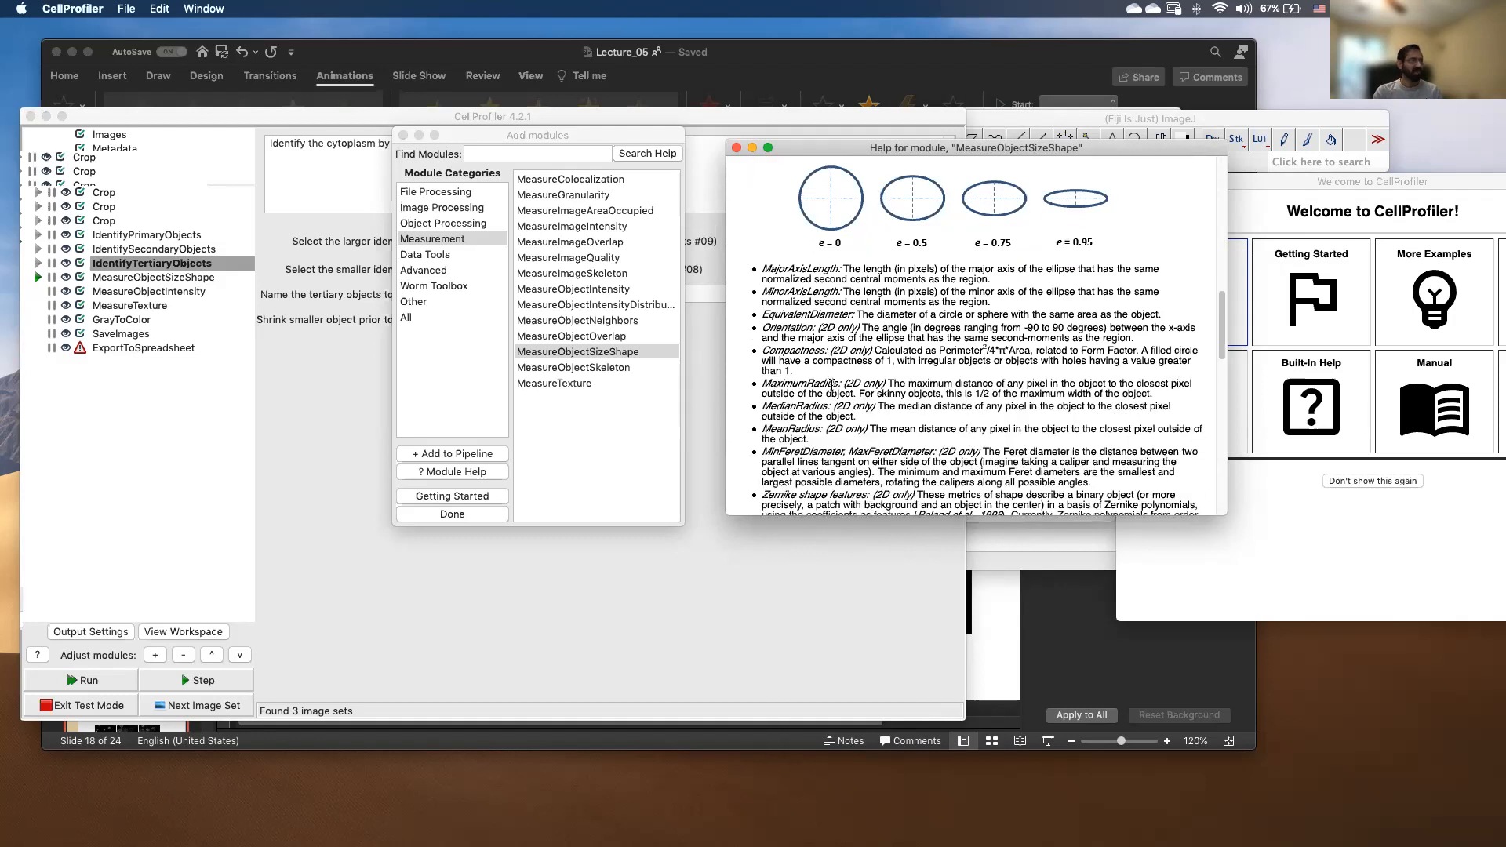
scroll(832, 385, down, 3)
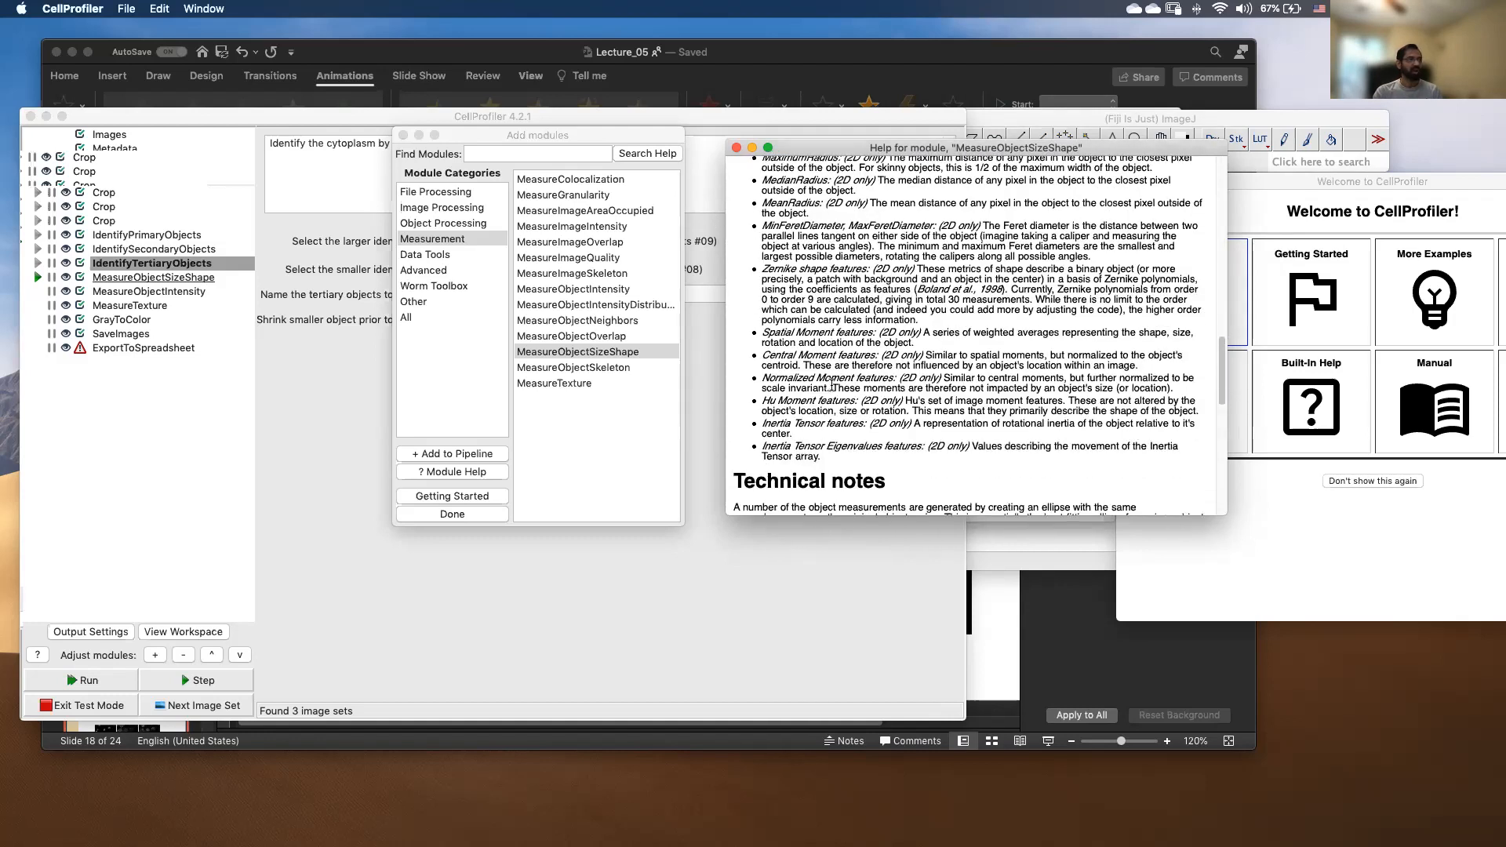
scroll(831, 385, up, 2)
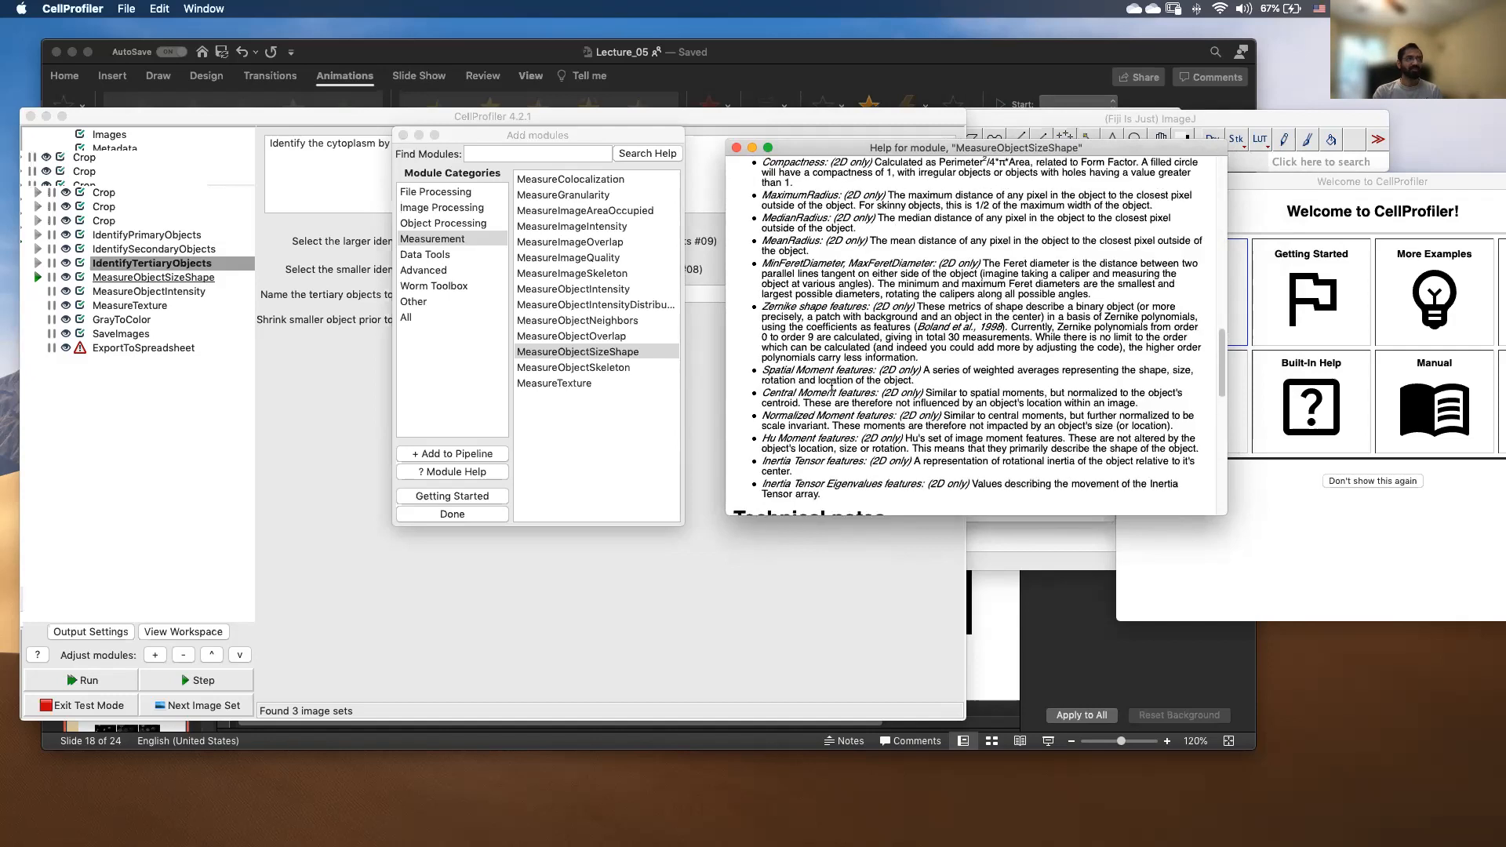
scroll(831, 385, up, 5)
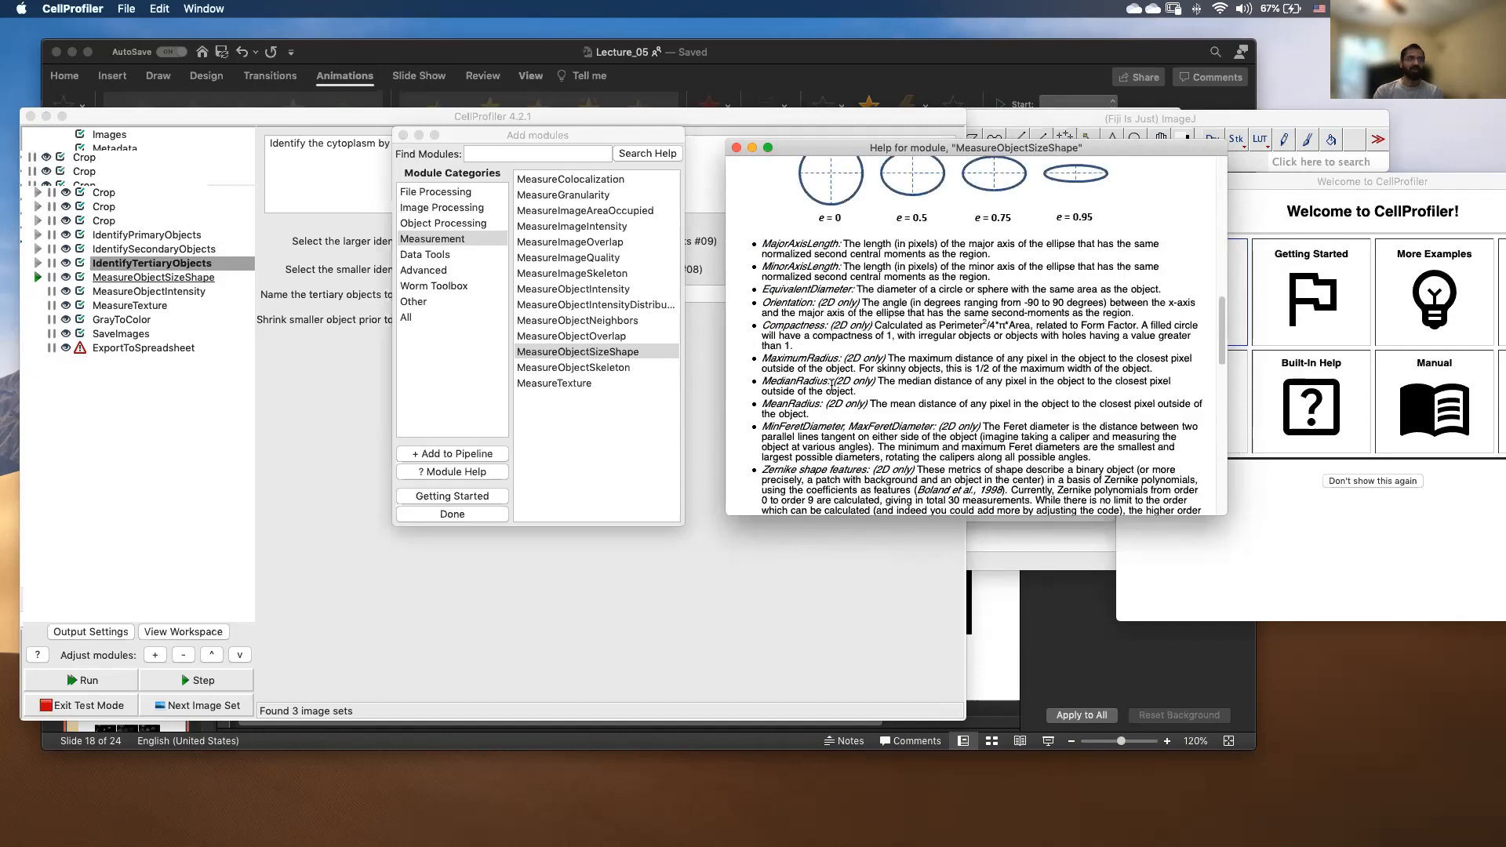
scroll(831, 385, up, 7)
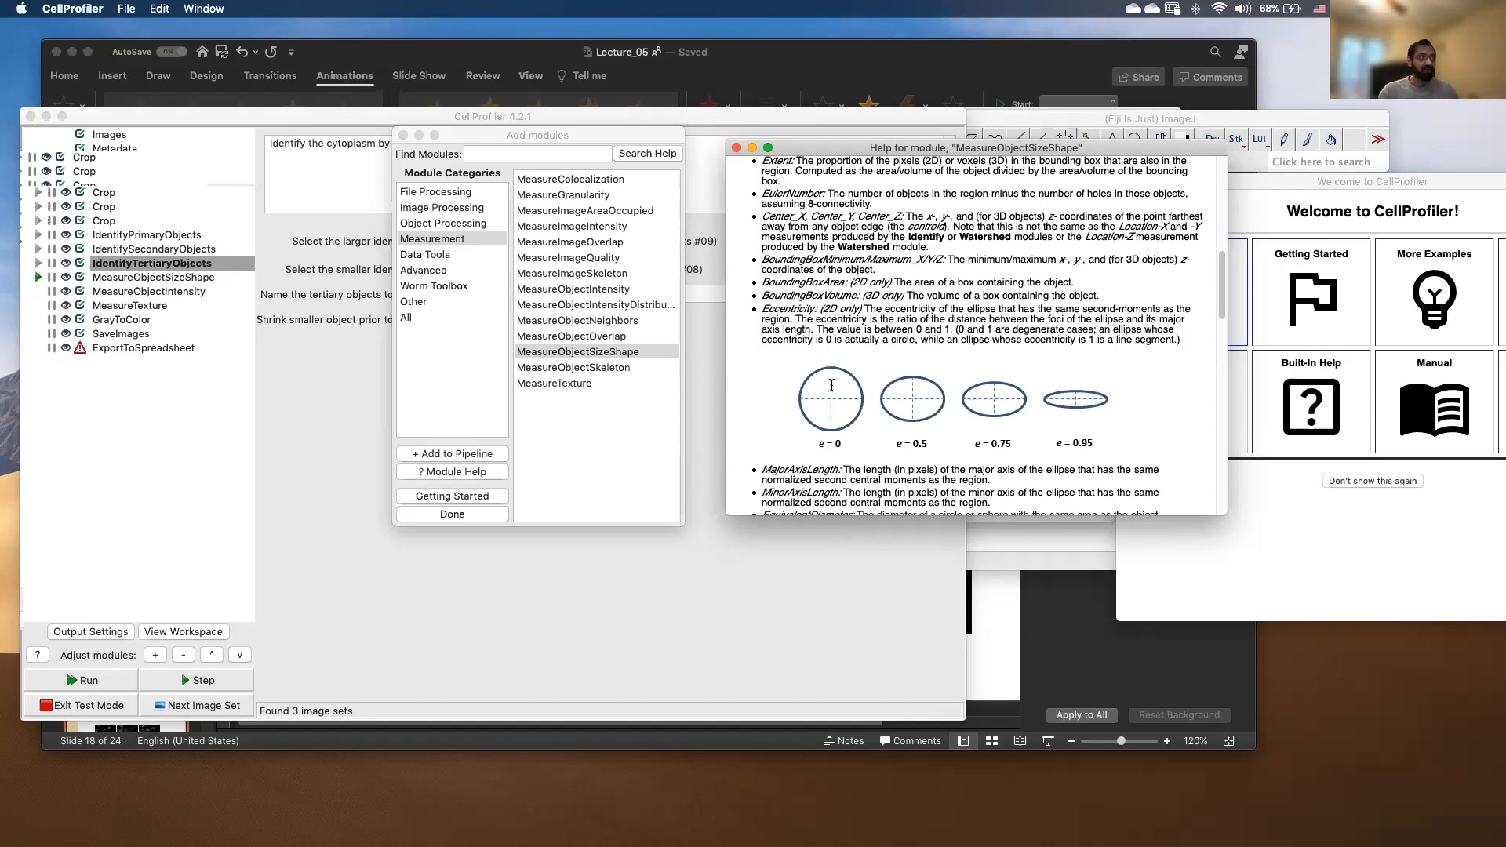
scroll(945, 368, up, 3)
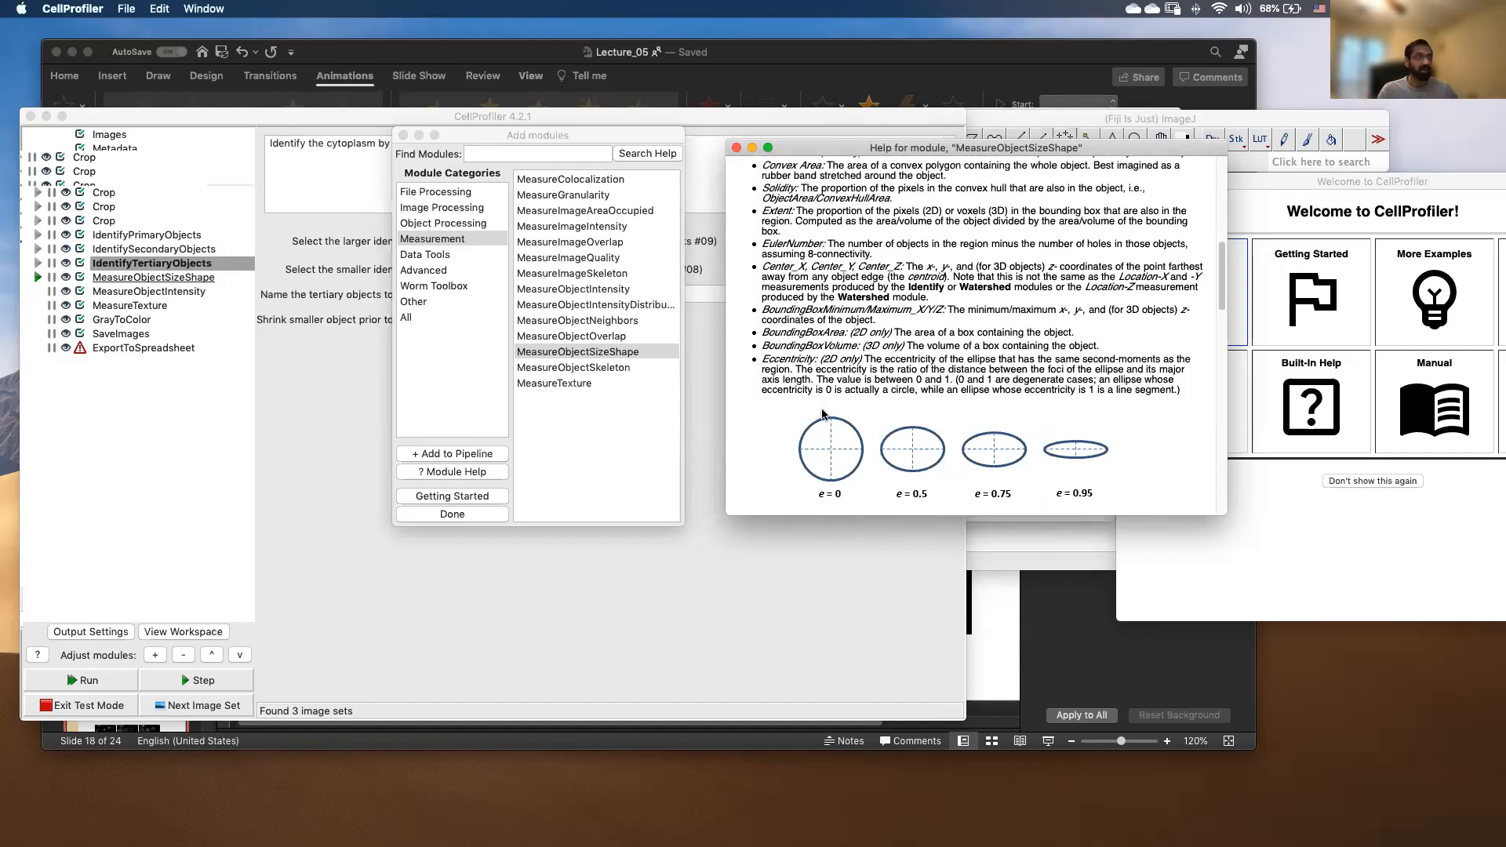
scroll(822, 413, up, 4)
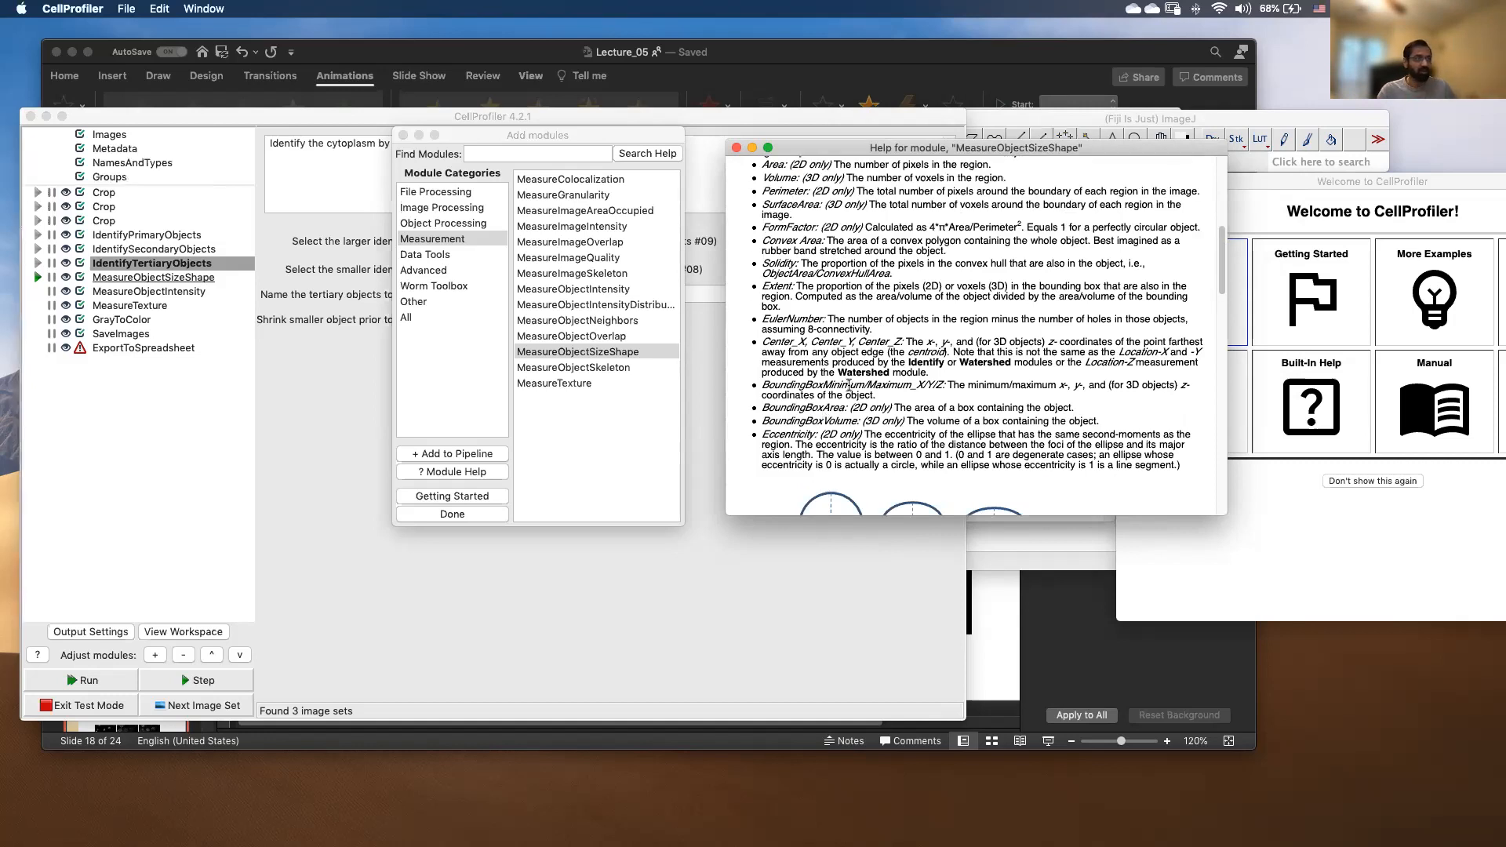
scroll(849, 385, up, 3)
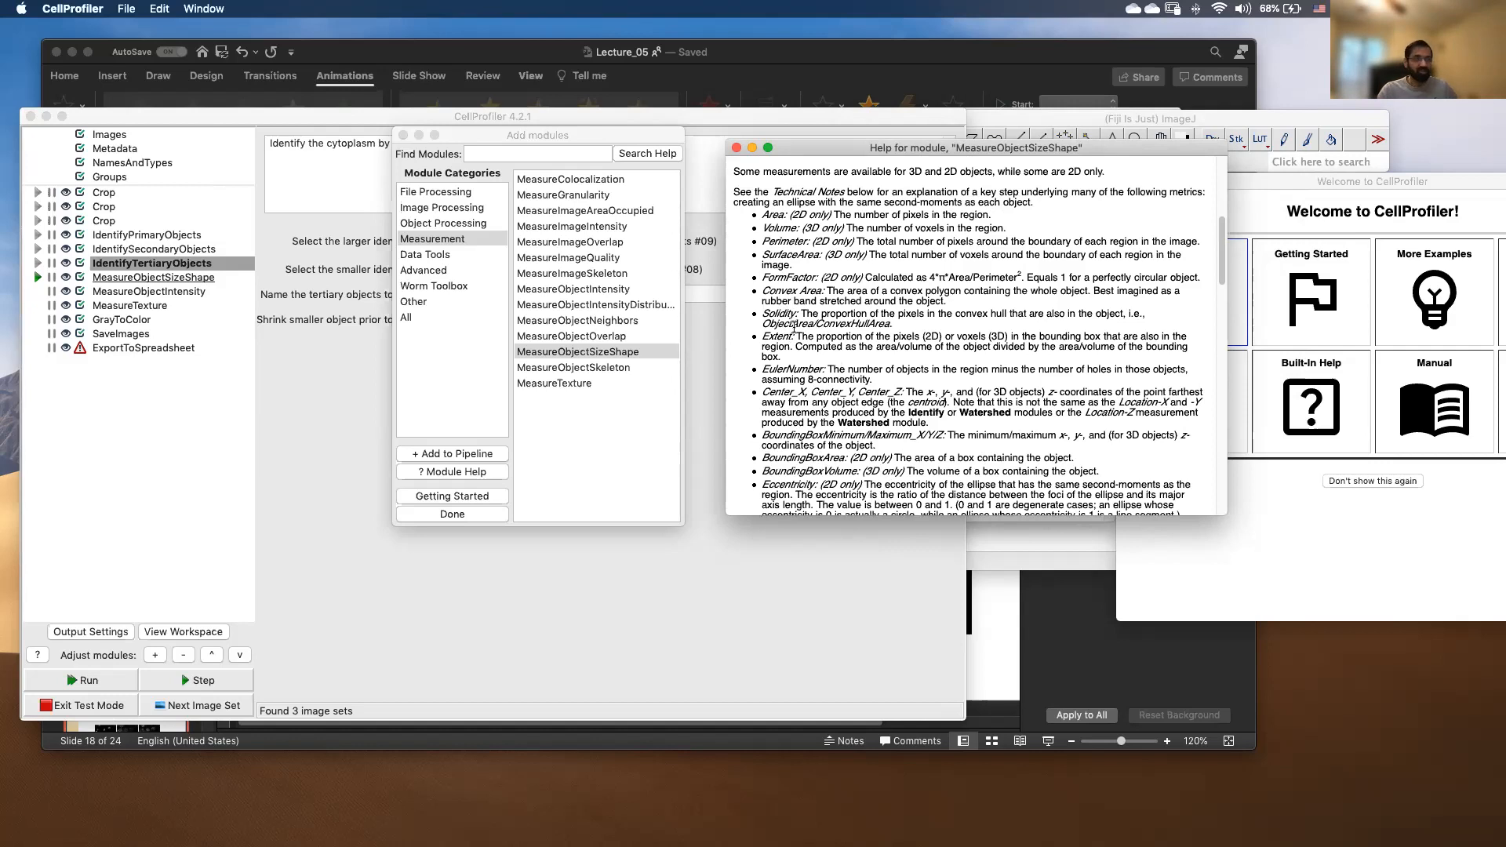
scroll(794, 327, up, 2)
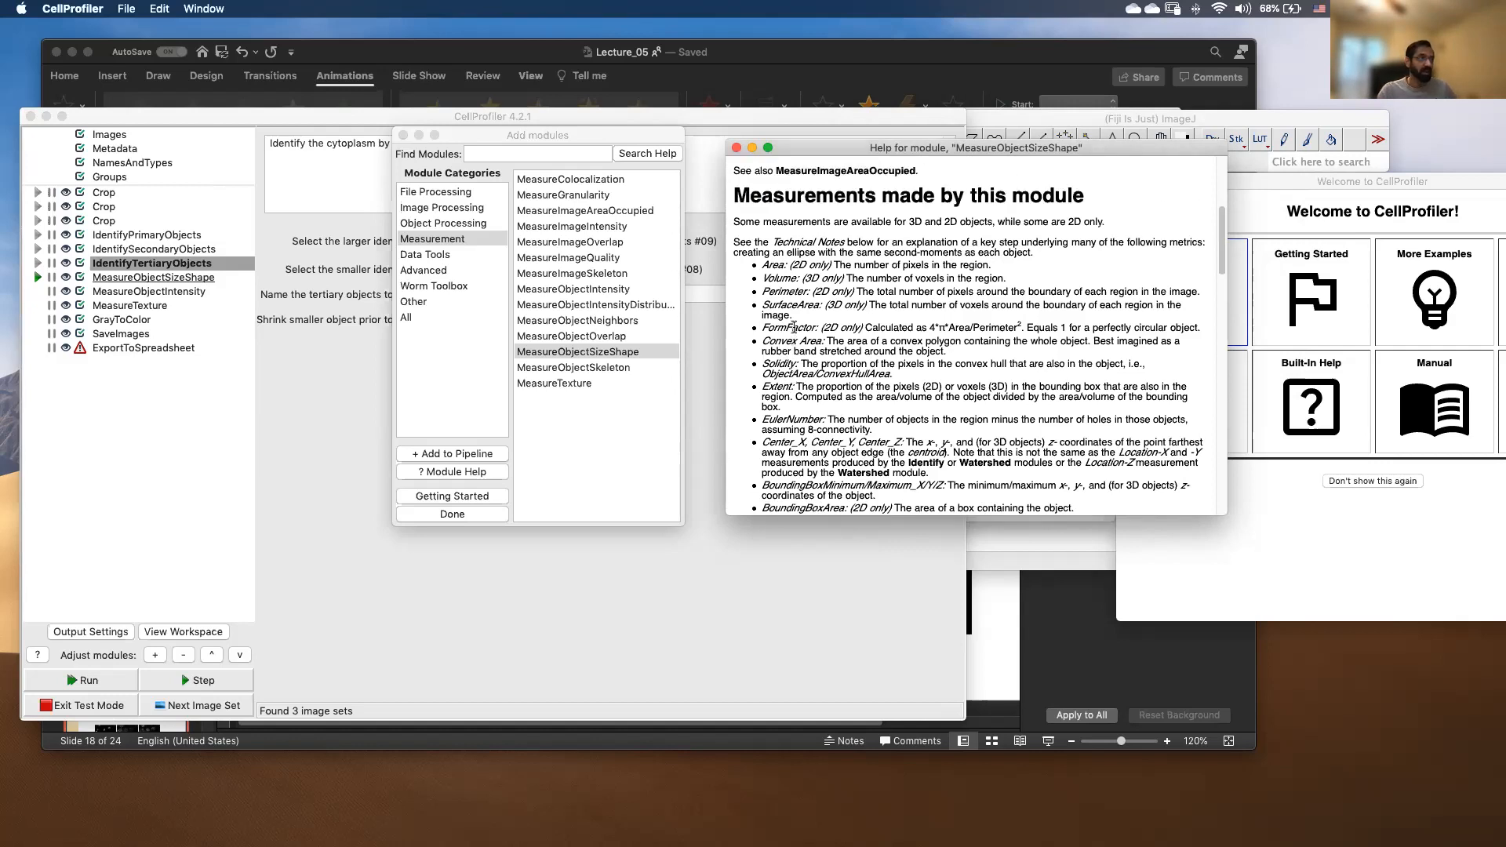
drag(932, 152, 915, 151)
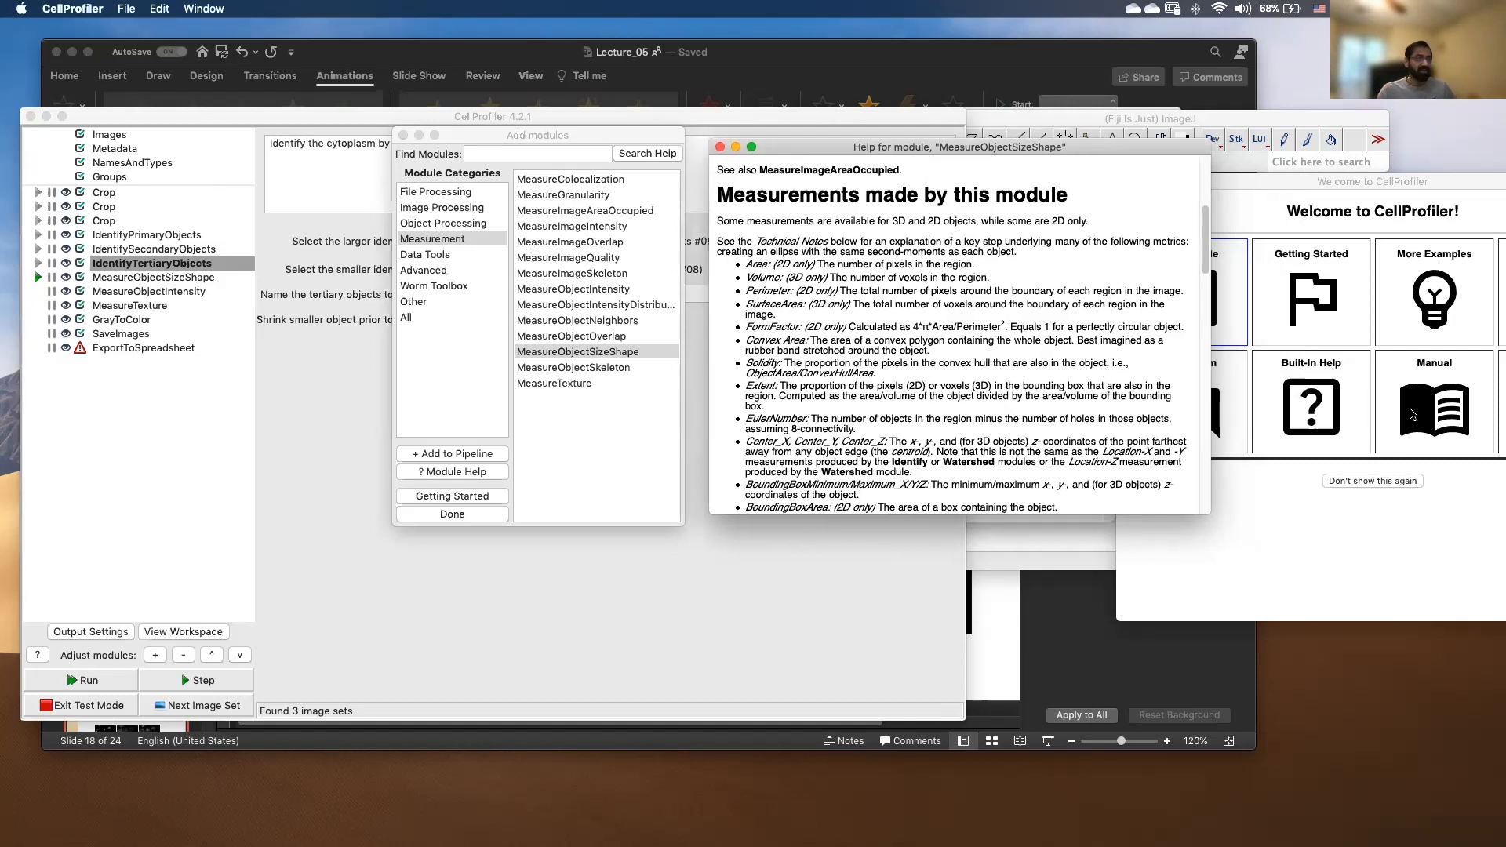
Open the online CellProfiler manual from the welcome window, then enlarge and reposition its Safari window for reading.
click(1263, 183)
drag(1262, 183, 992, 183)
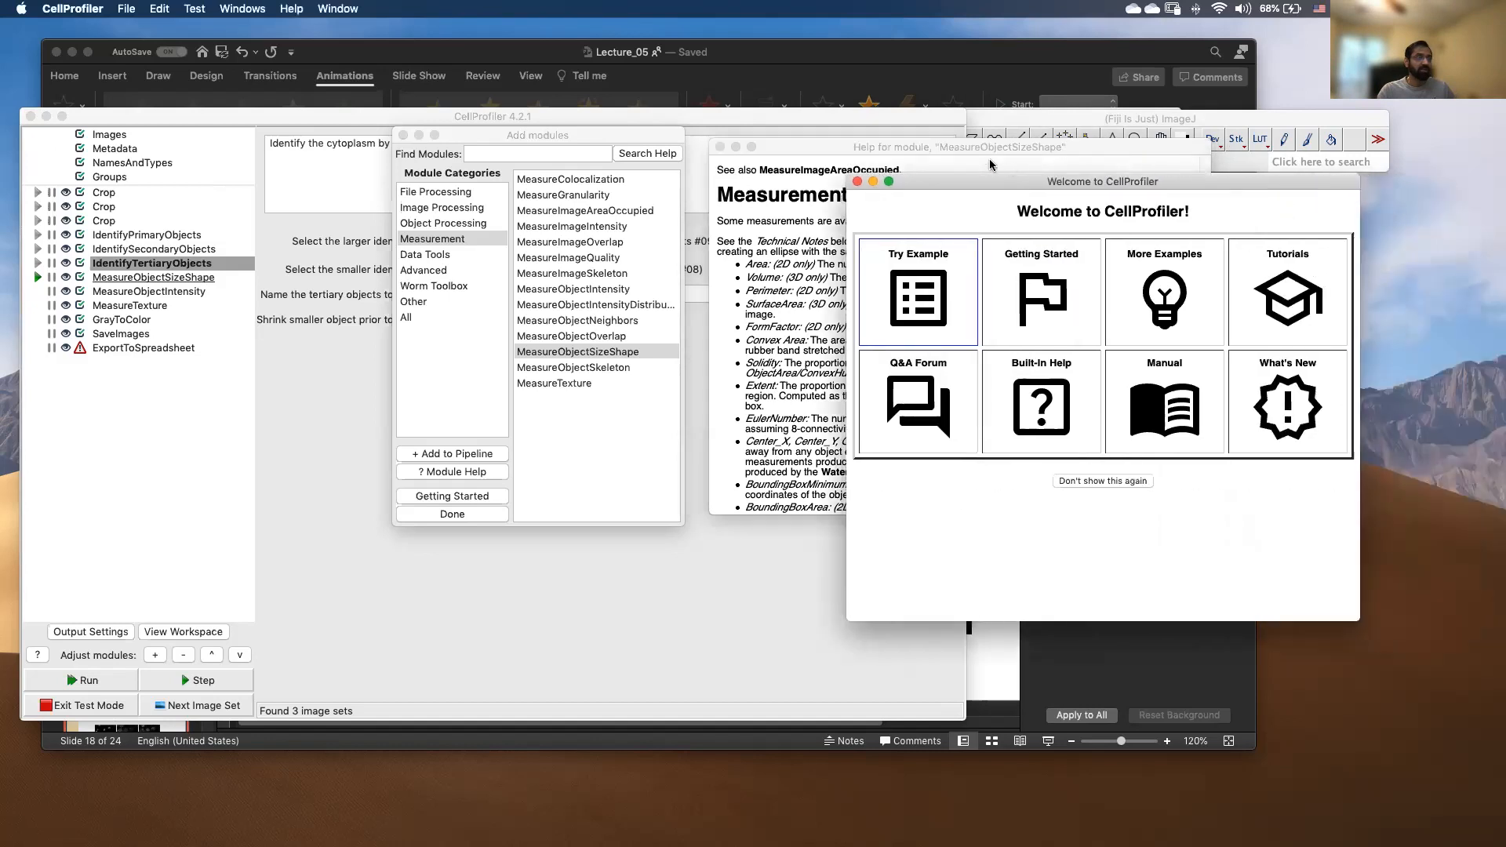
click(1143, 424)
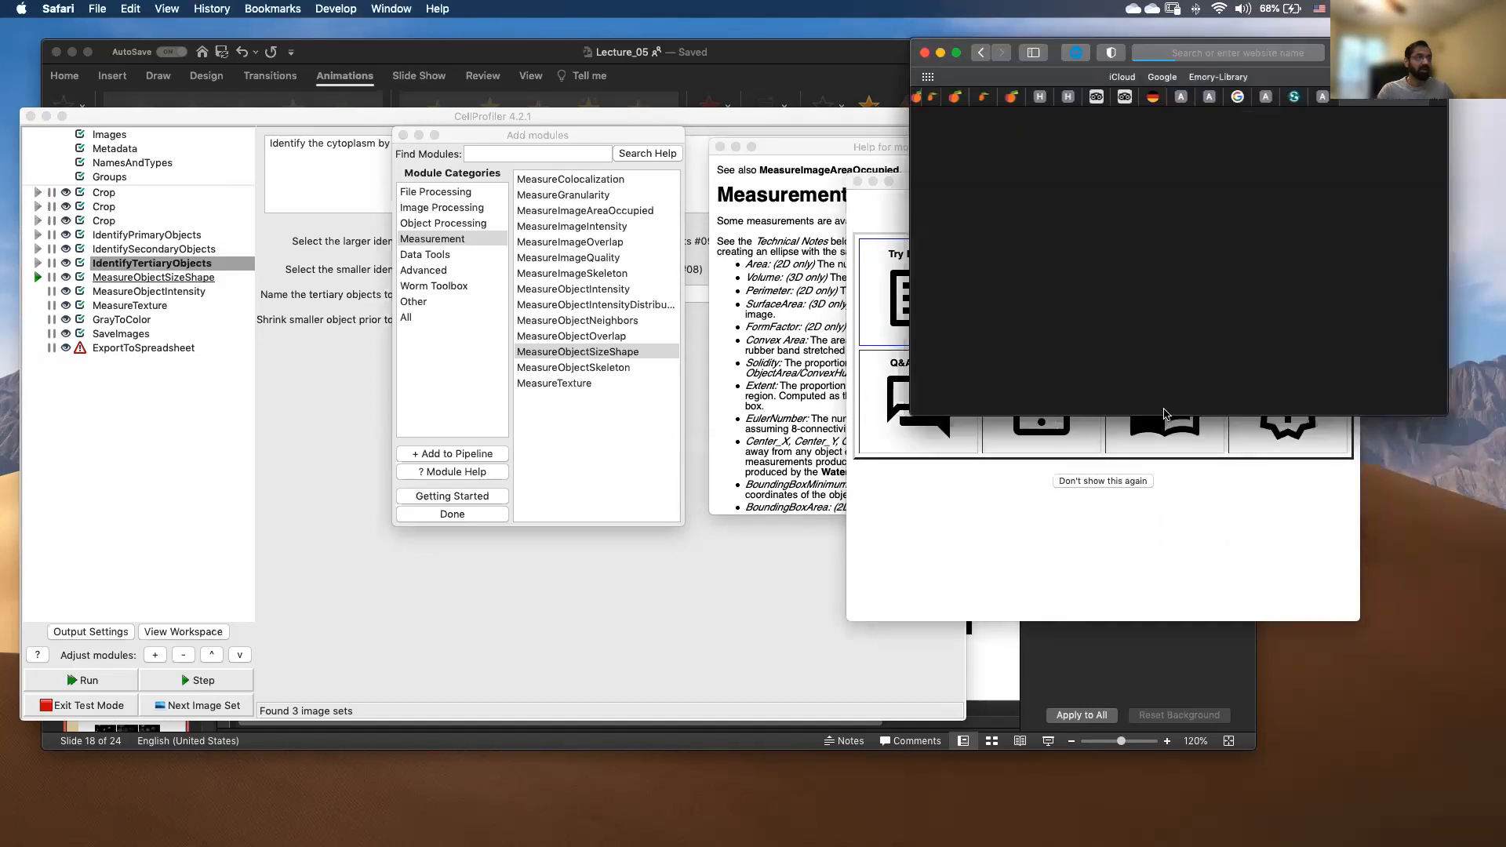
drag(1310, 76, 927, 88)
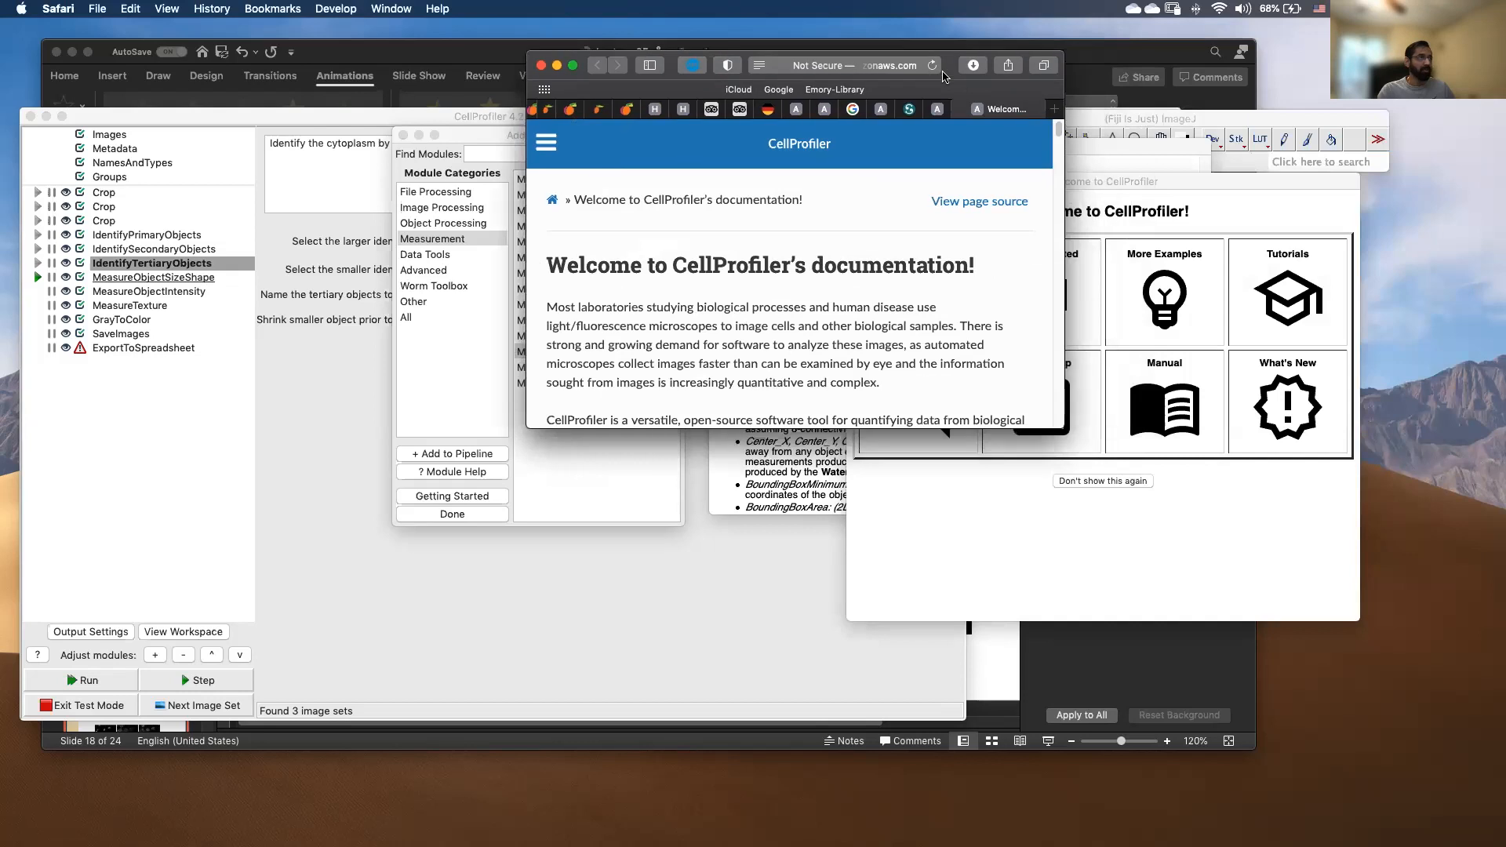
drag(1063, 428, 1409, 676)
drag(1215, 76, 1044, 118)
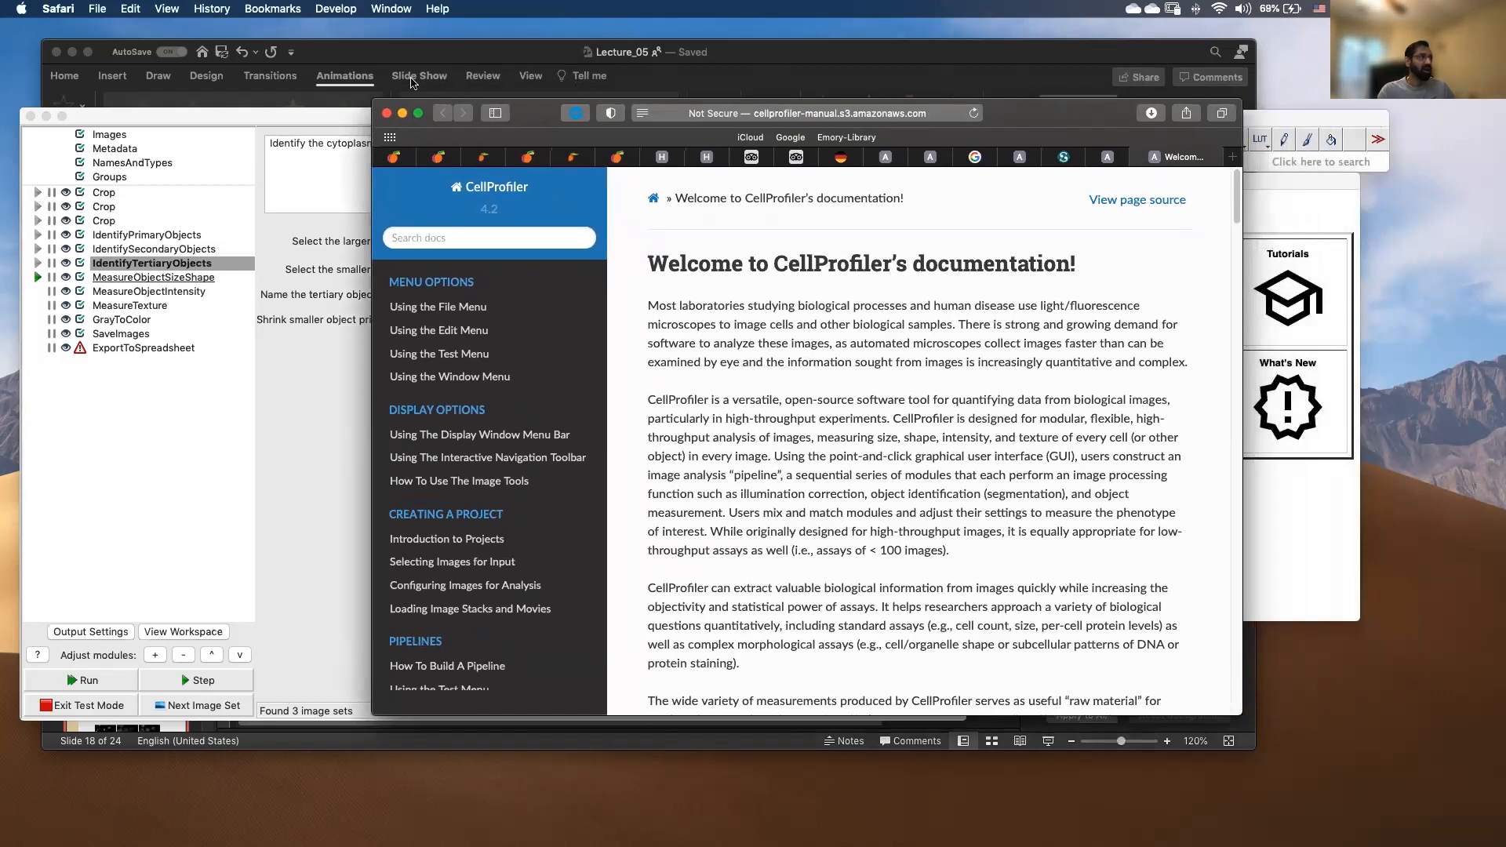
drag(1001, 110, 891, 80)
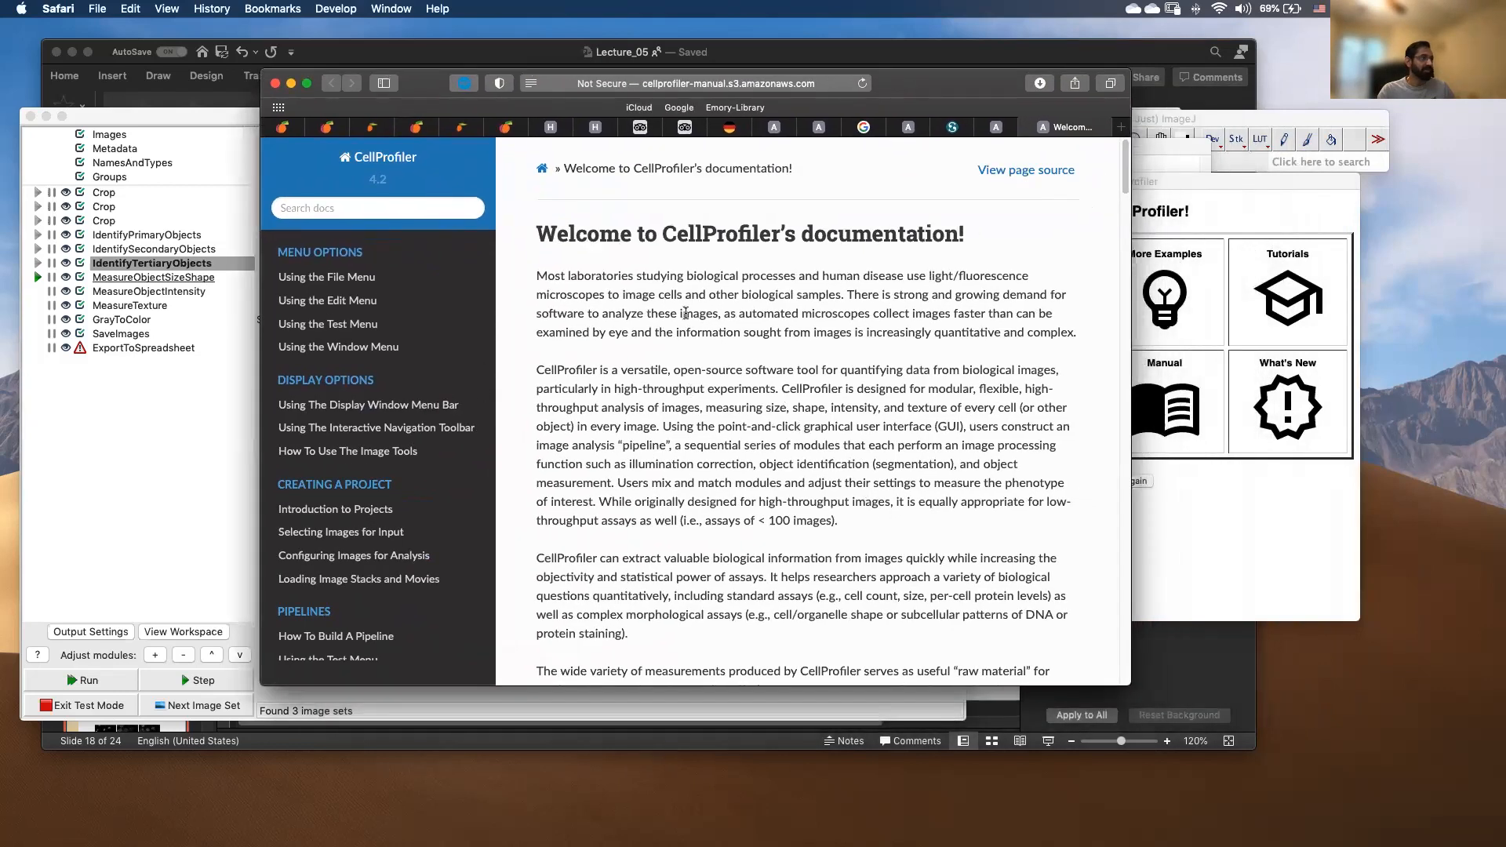
Open the Measurement modules page of the online manual and skim through its module descriptions.
scroll(684, 313, down, 3)
scroll(365, 398, down, 5)
scroll(365, 399, down, 5)
click(305, 549)
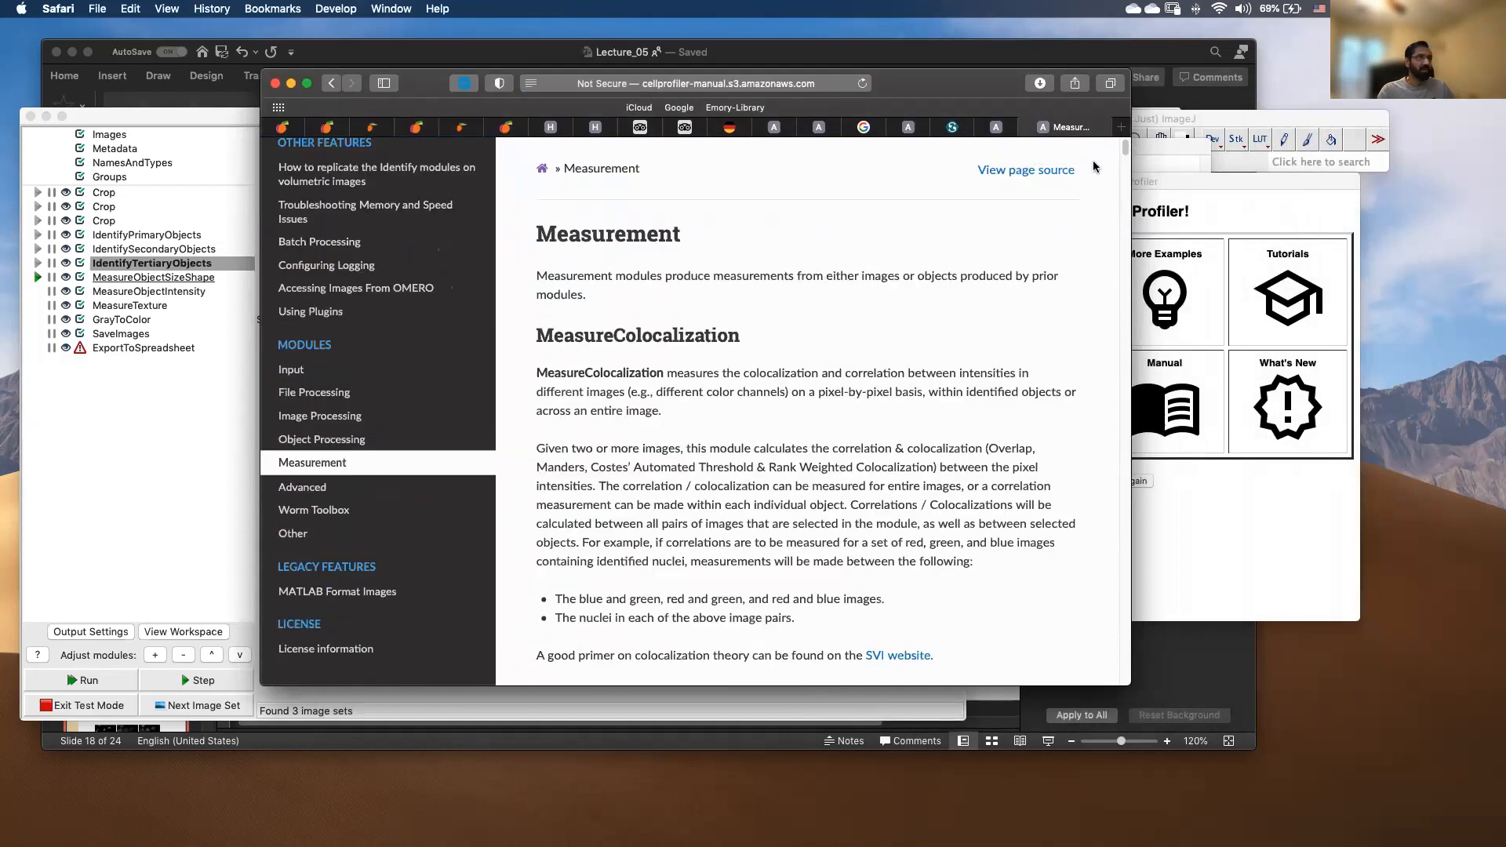
drag(1127, 147, 1137, 413)
Put the Safari manual window out of the way and close the Welcome to CellProfiler window.
drag(899, 98, 1505, 309)
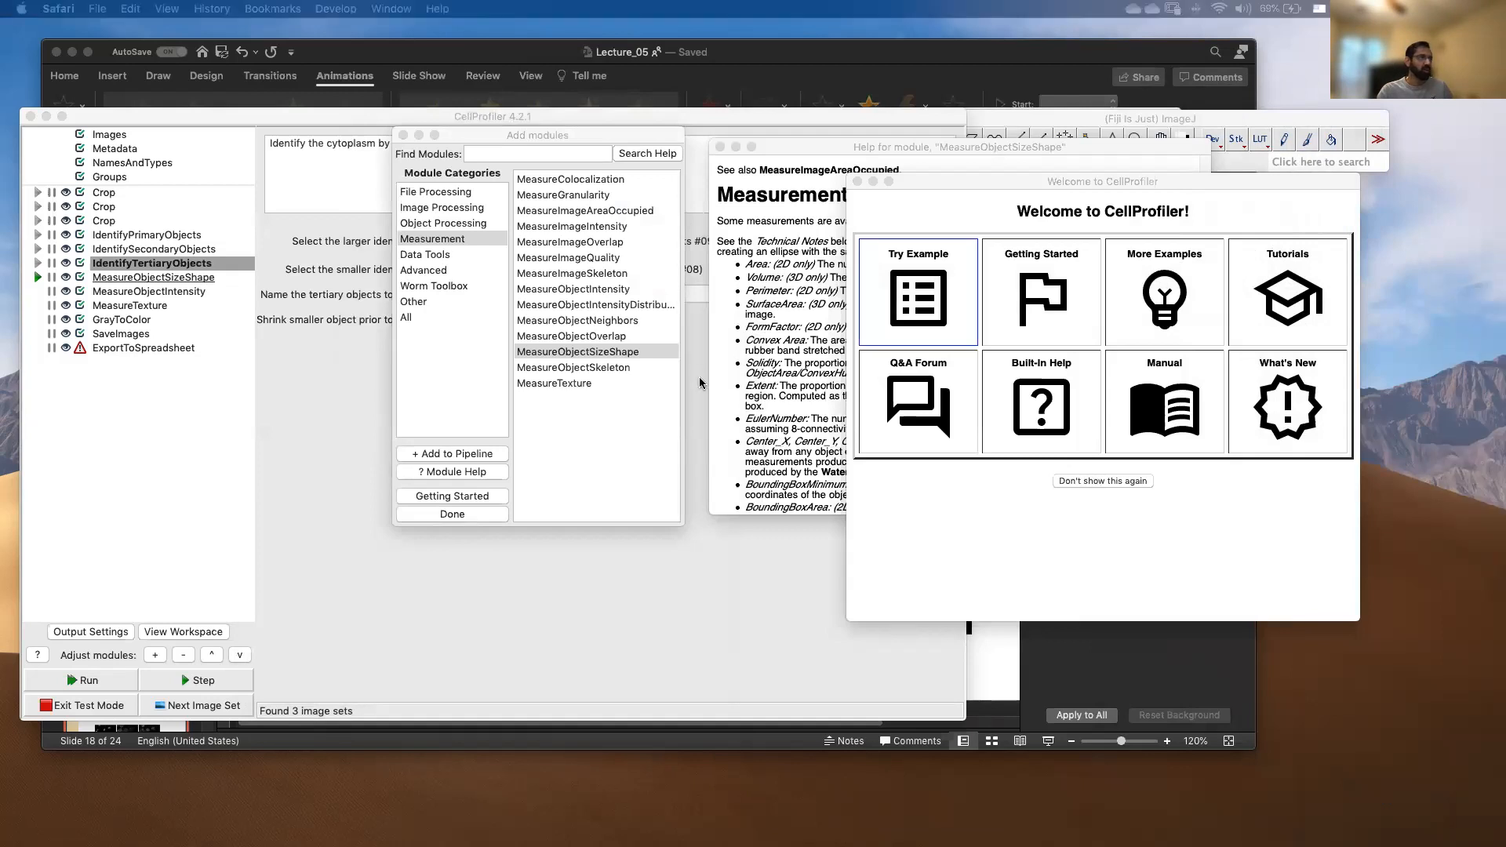
click(965, 188)
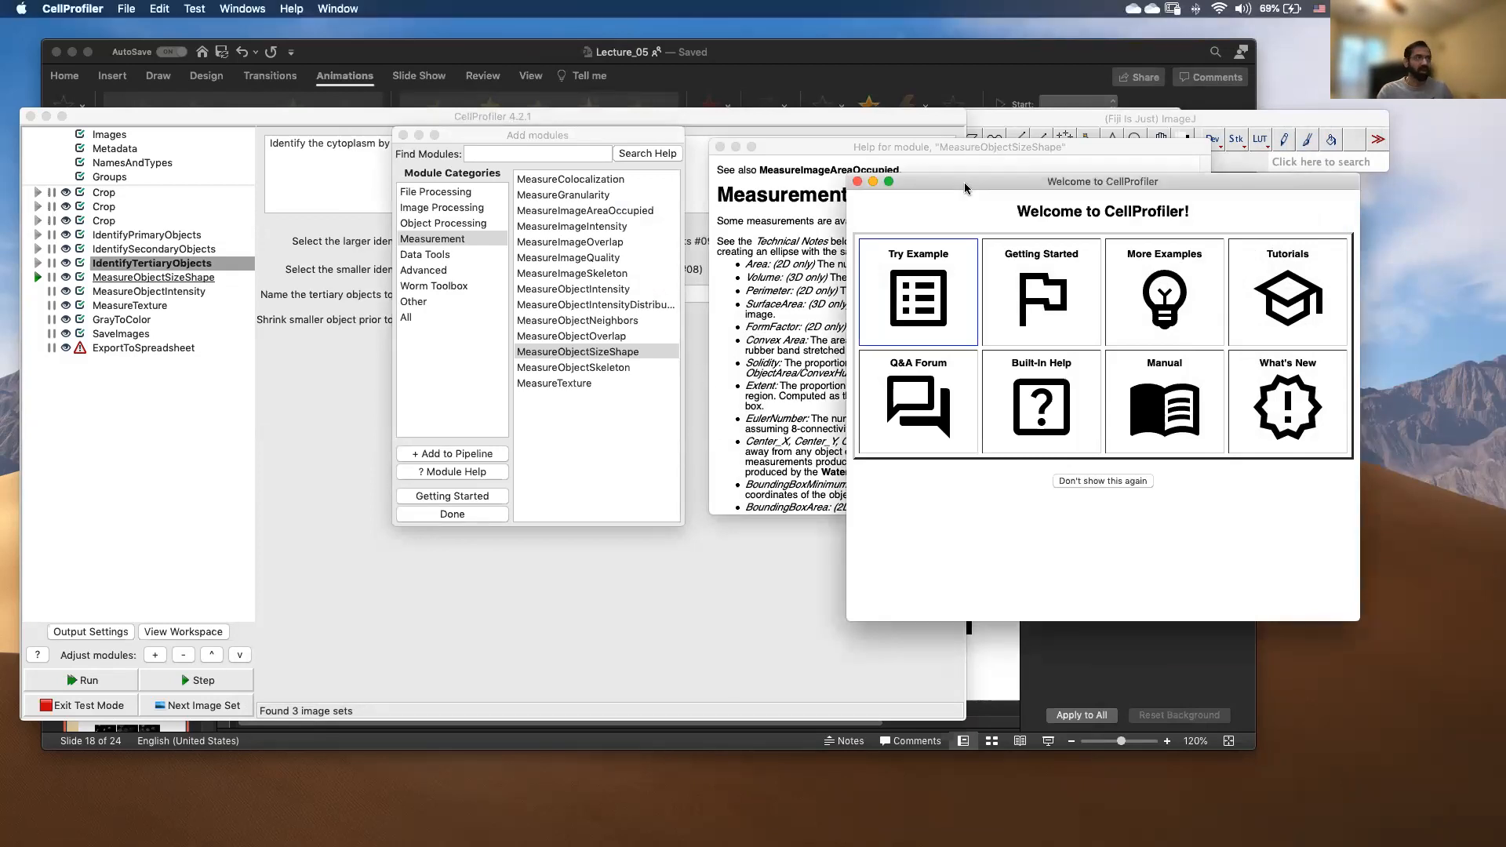
click(857, 183)
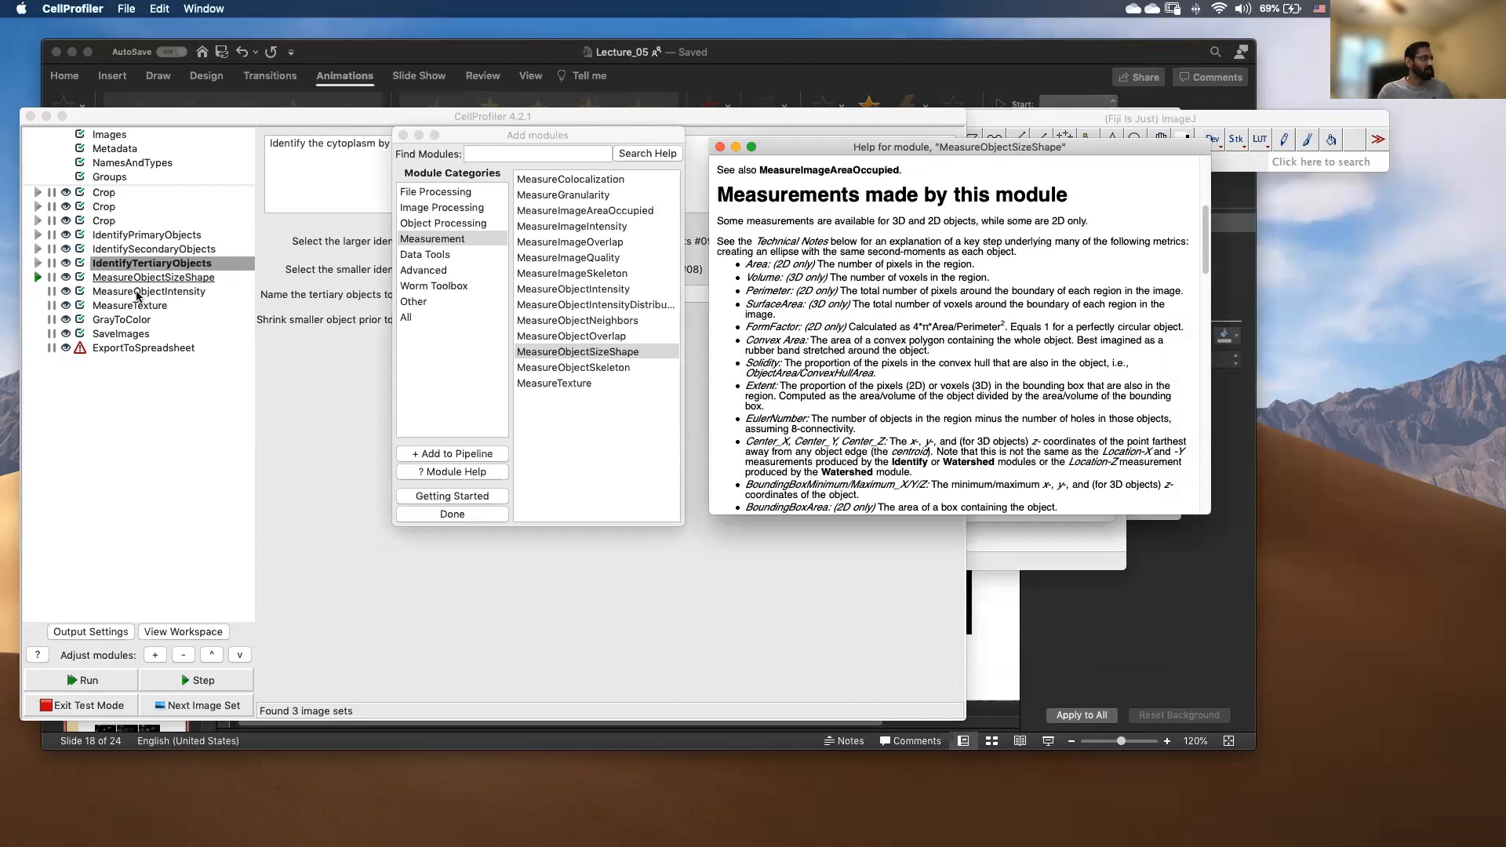
Open the module help for MeasureObjectIntensity and read through the list of intensity measurements it makes.
click(527, 292)
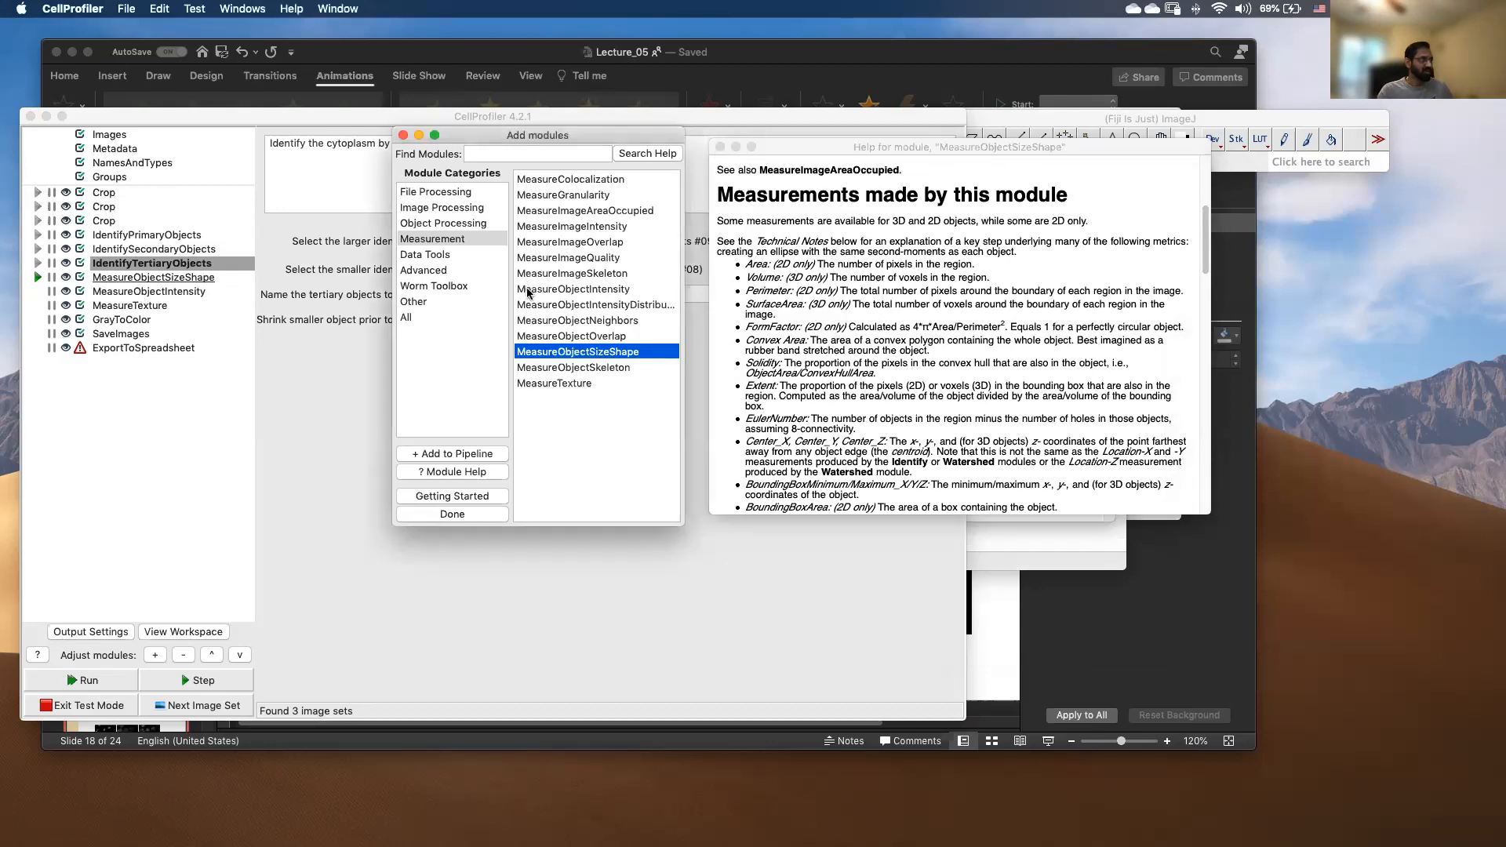
click(527, 292)
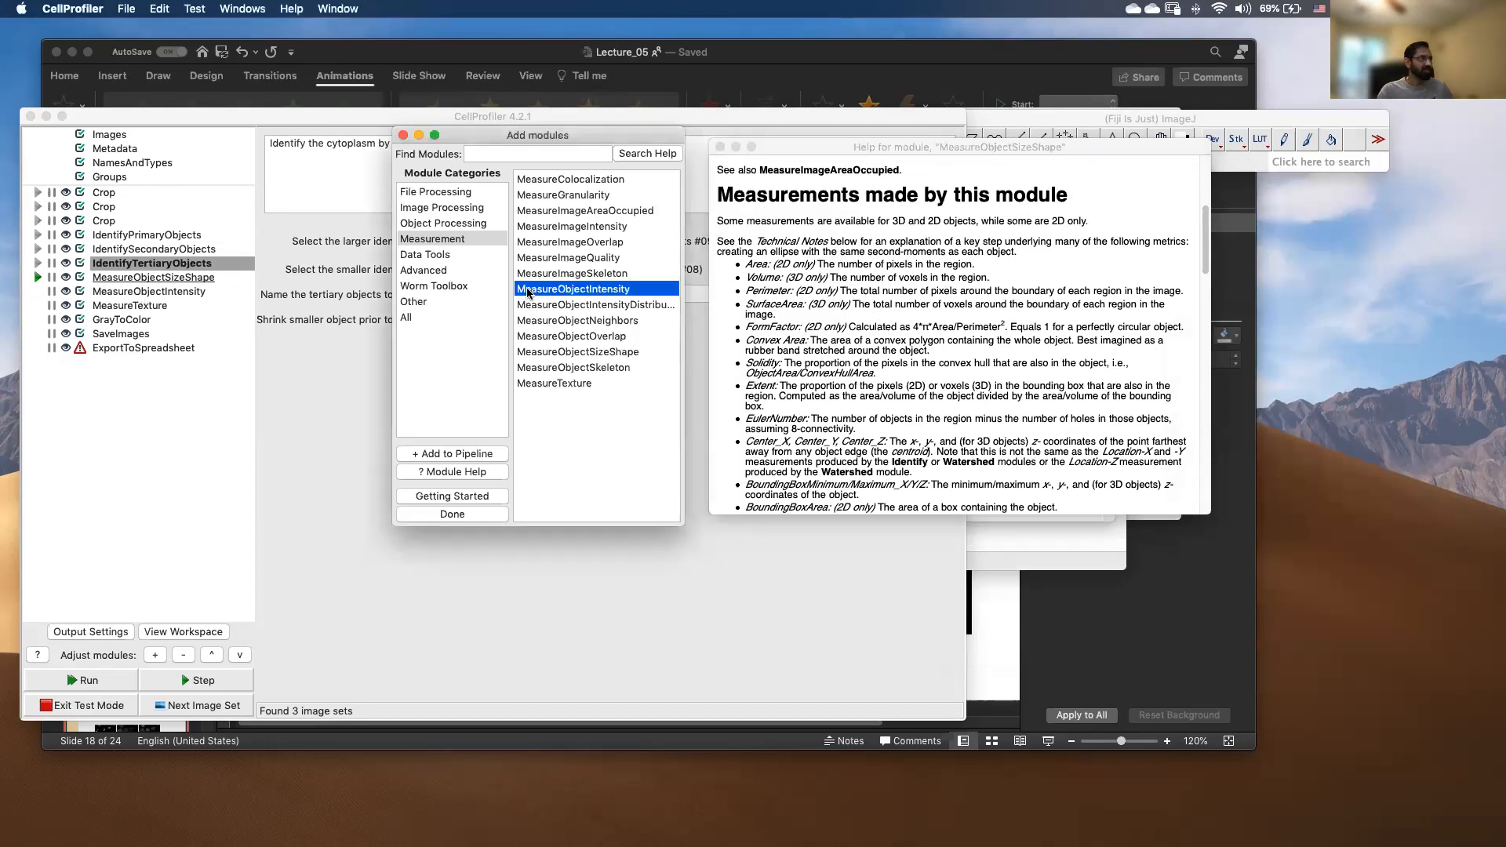
click(461, 472)
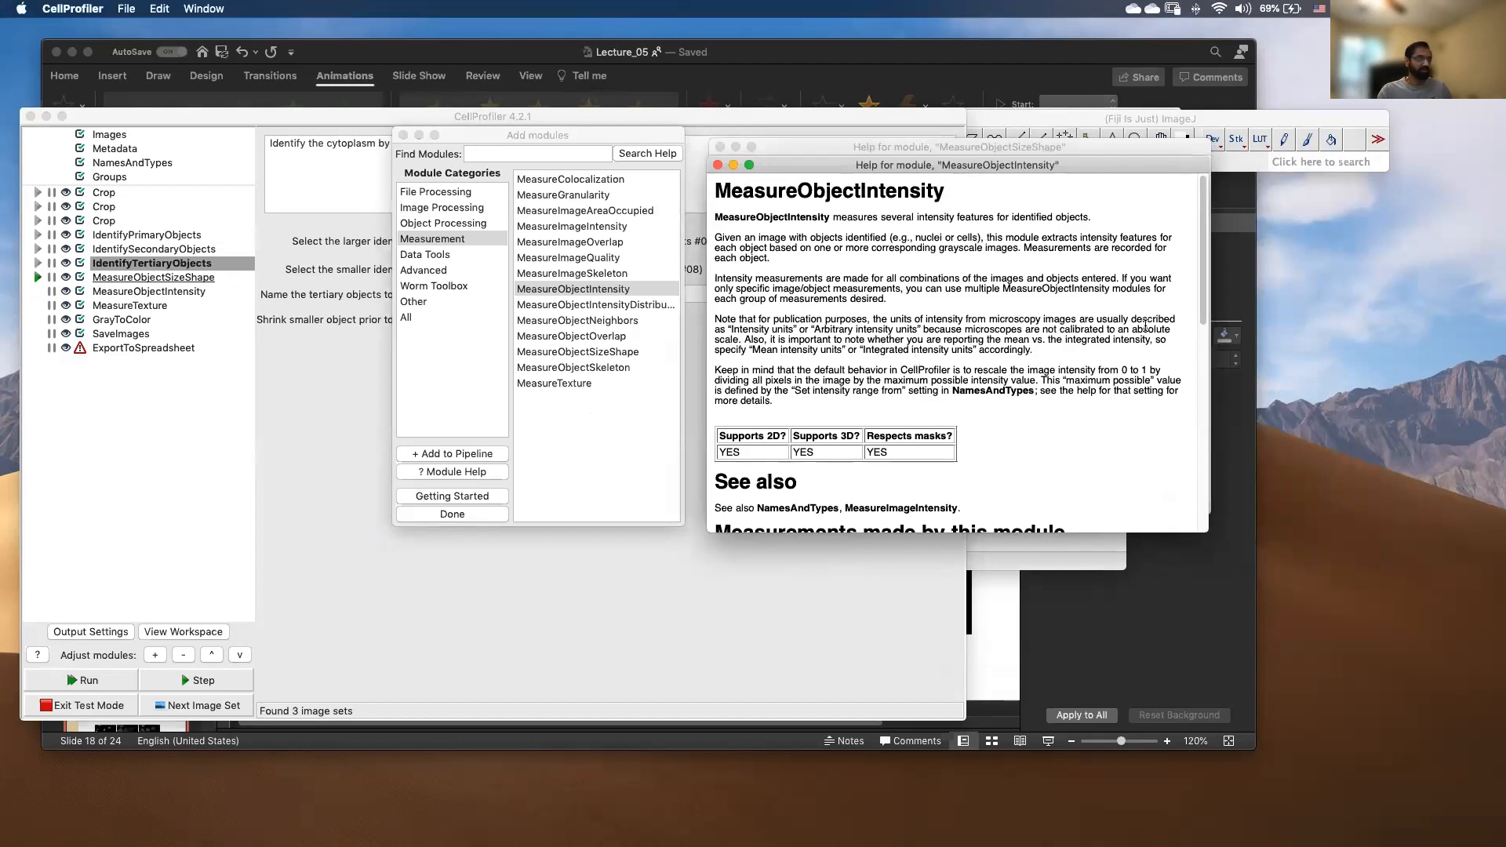
drag(1203, 217, 1198, 316)
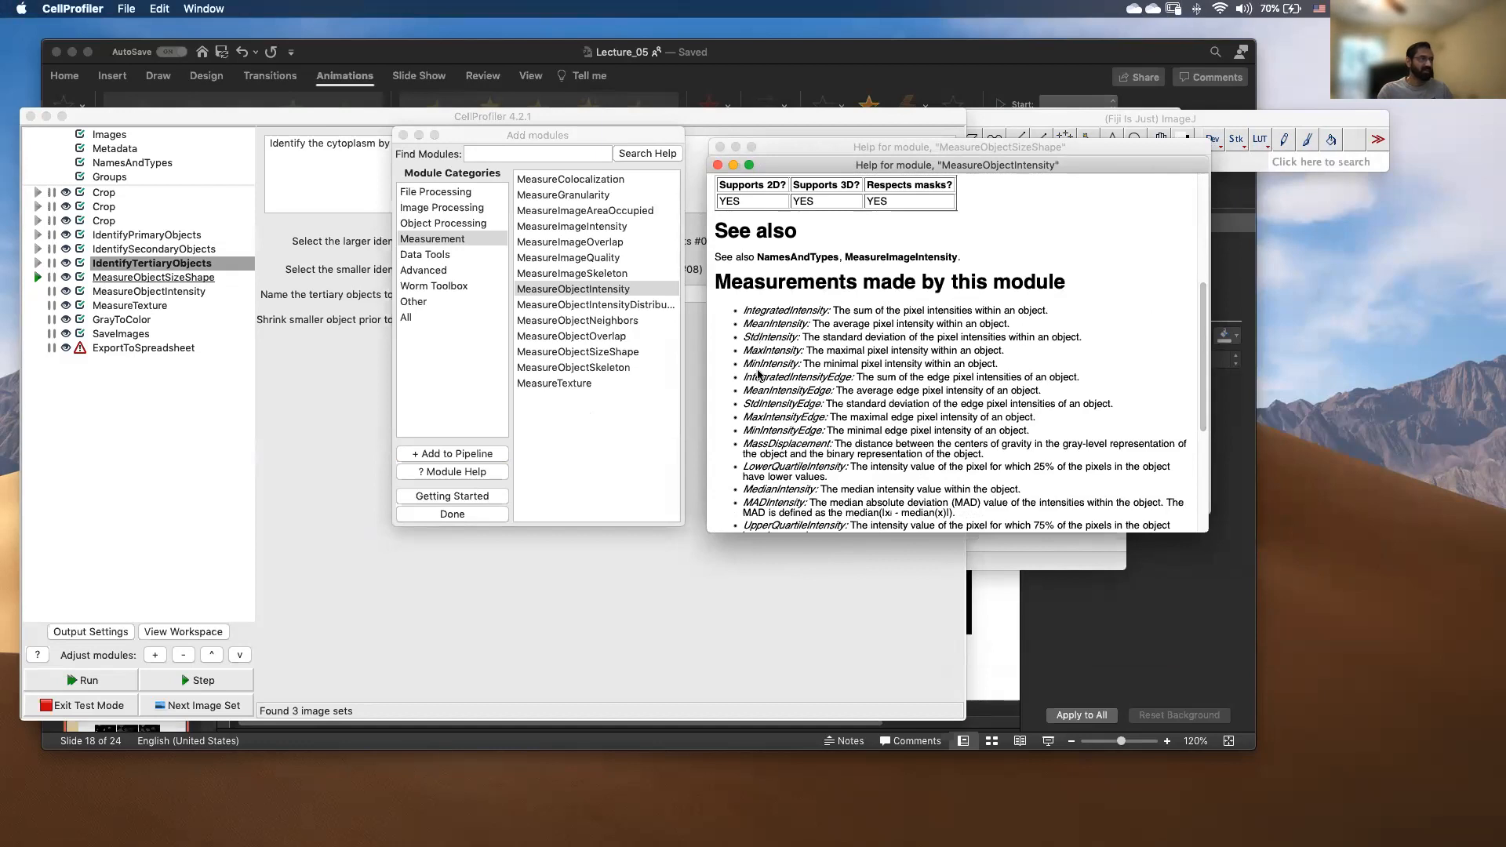
scroll(777, 395, down, 6)
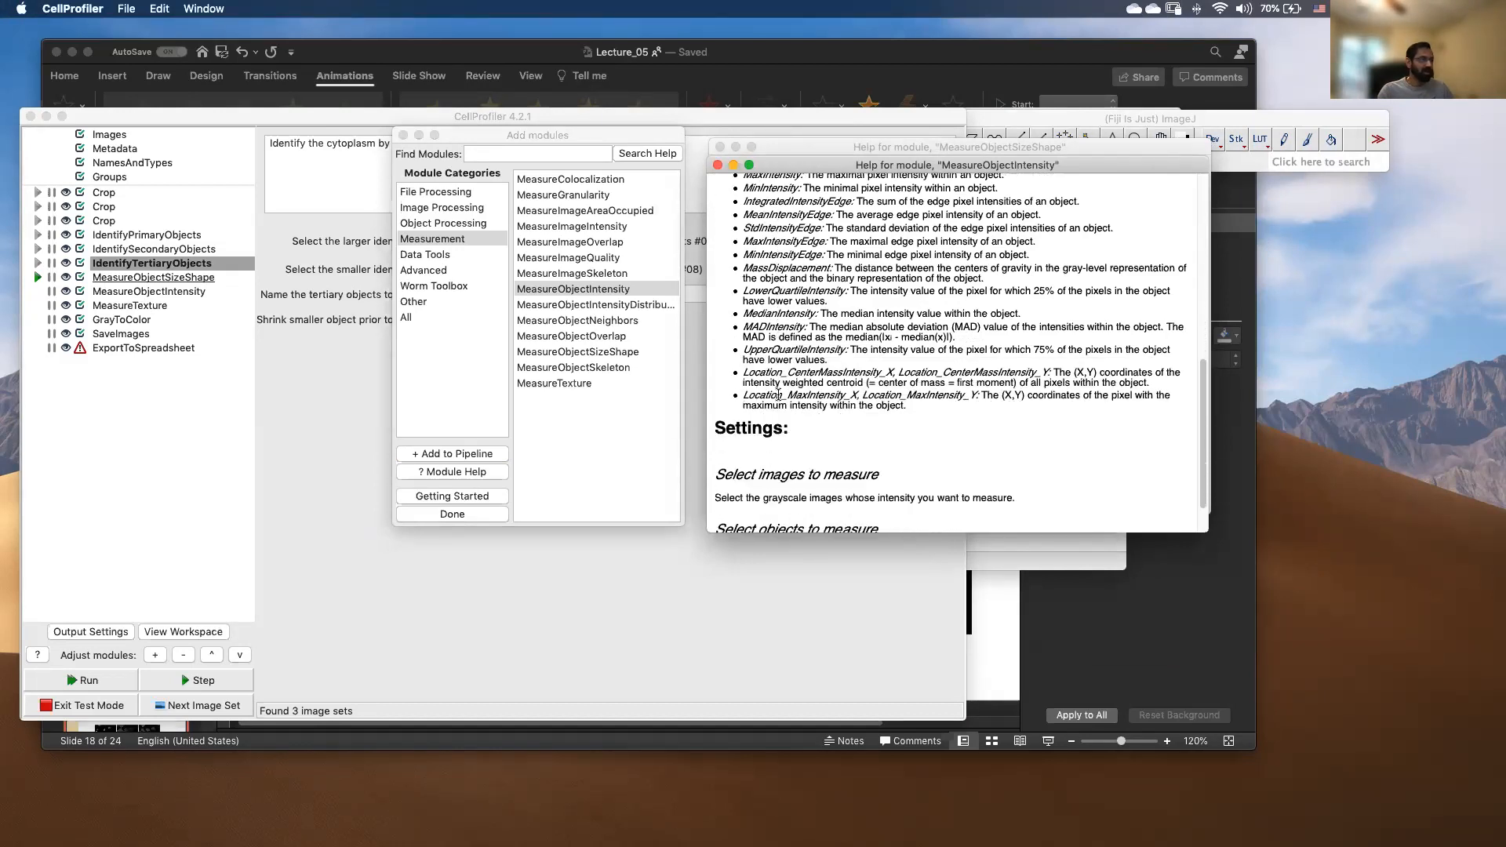
scroll(777, 395, up, 5)
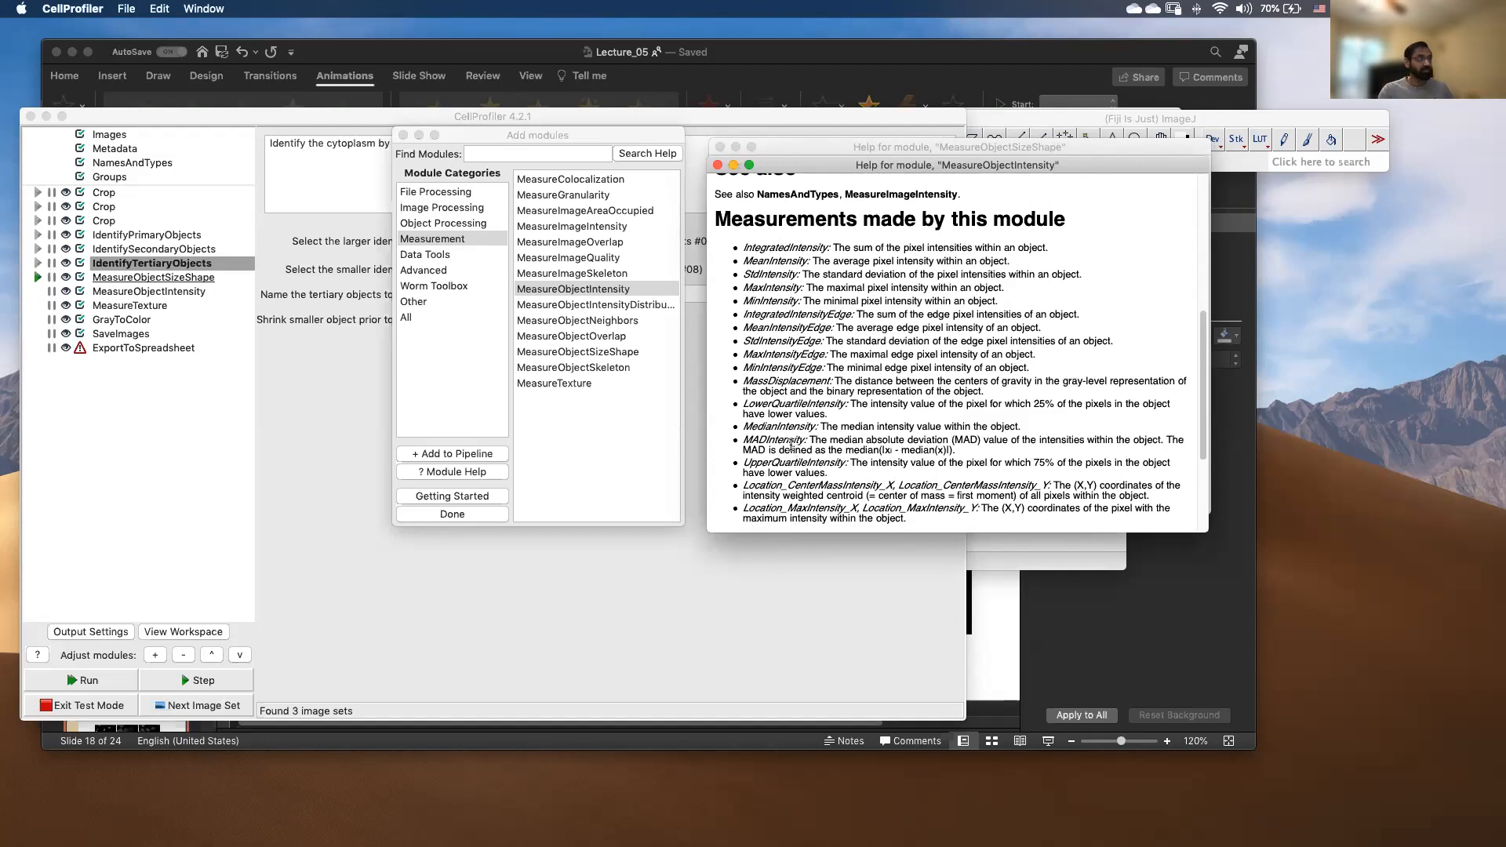
Close both module help windows and the module-adding window, and reposition the main pipeline window.
click(718, 166)
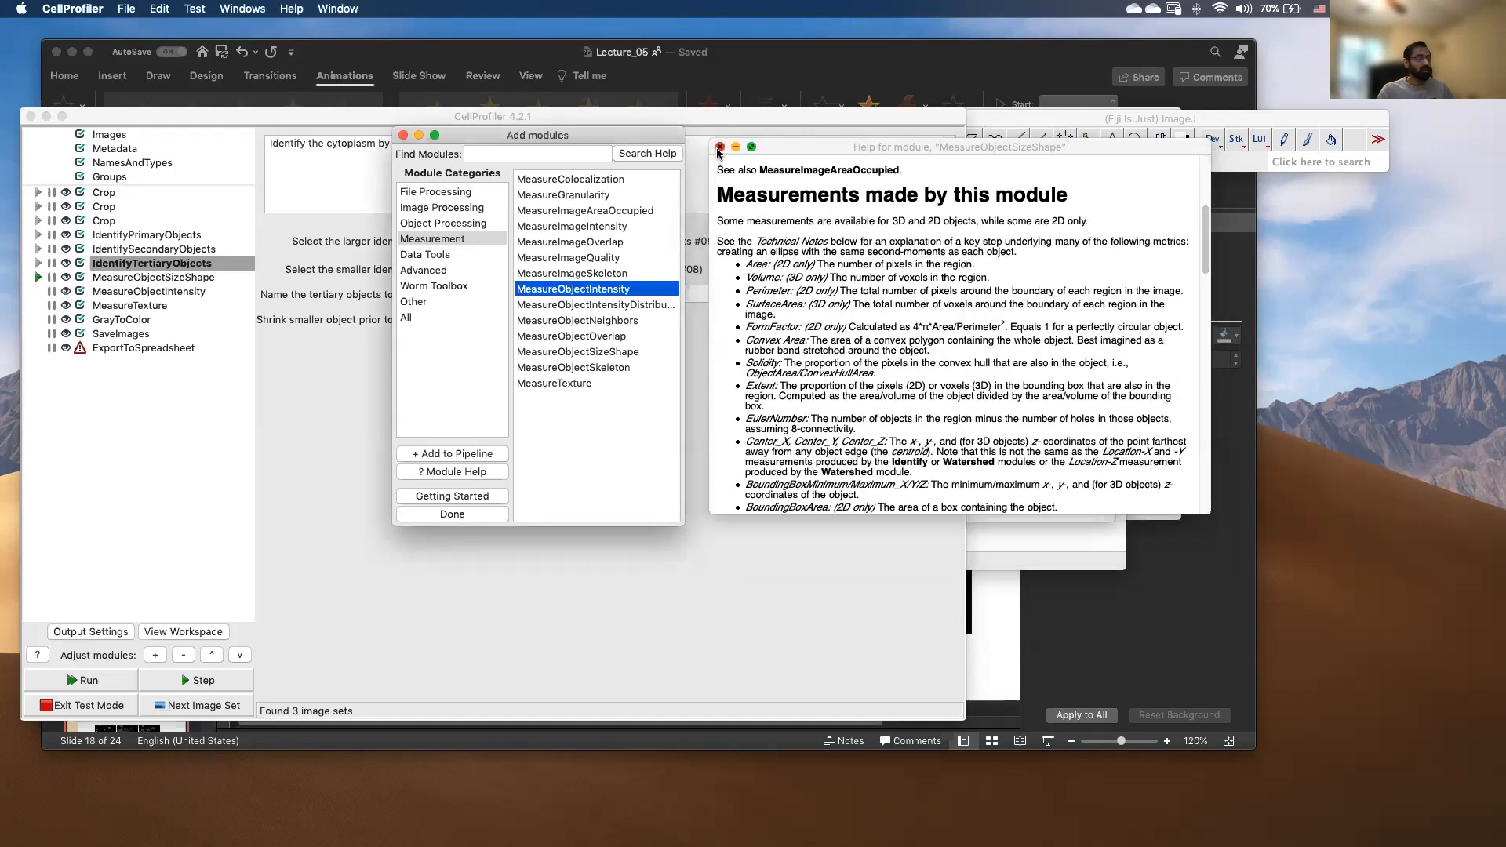
click(720, 147)
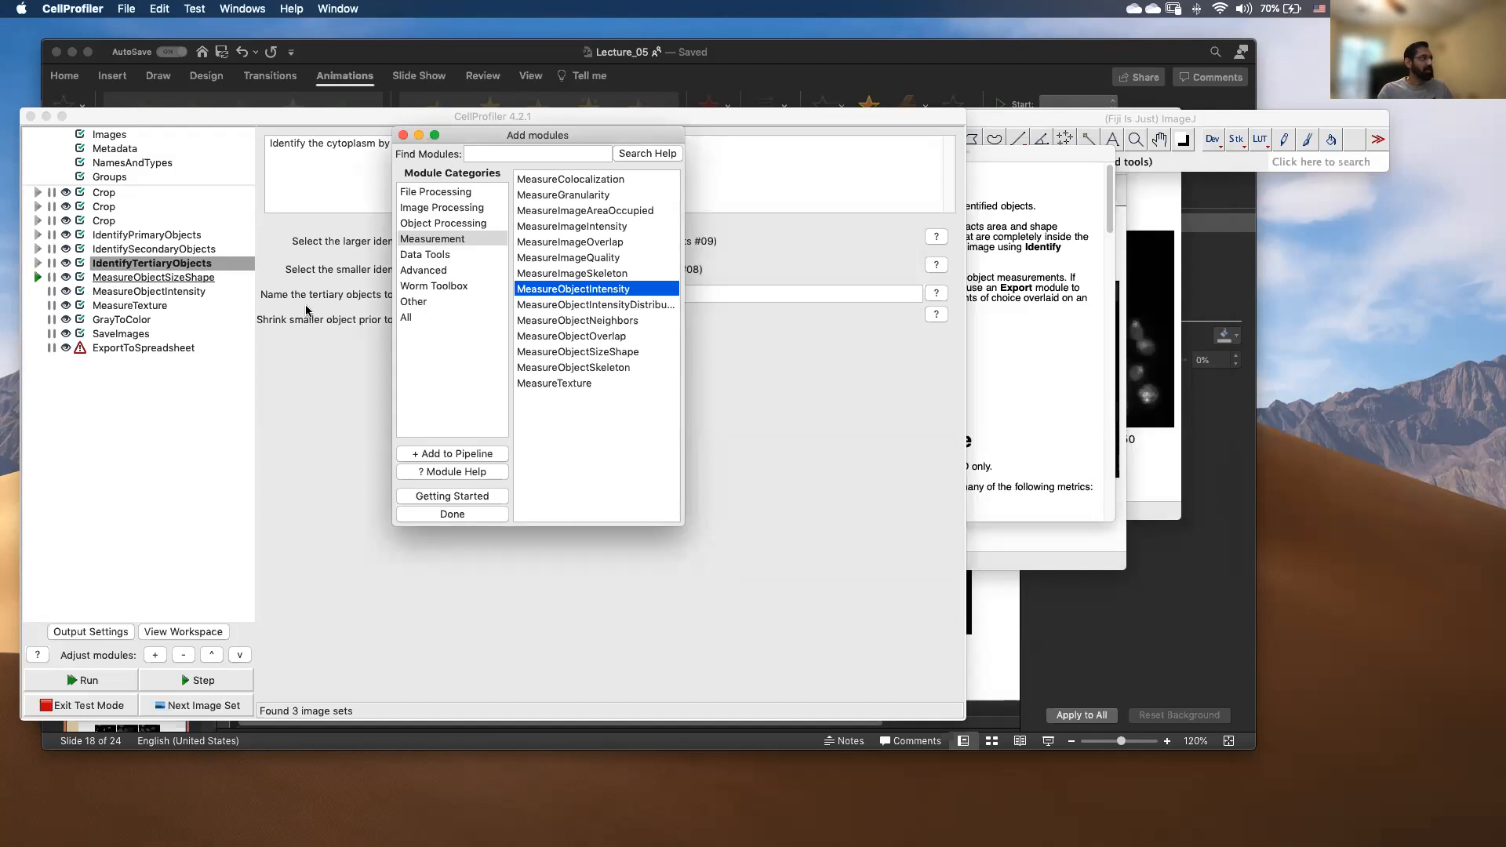
click(403, 135)
drag(569, 123, 735, 139)
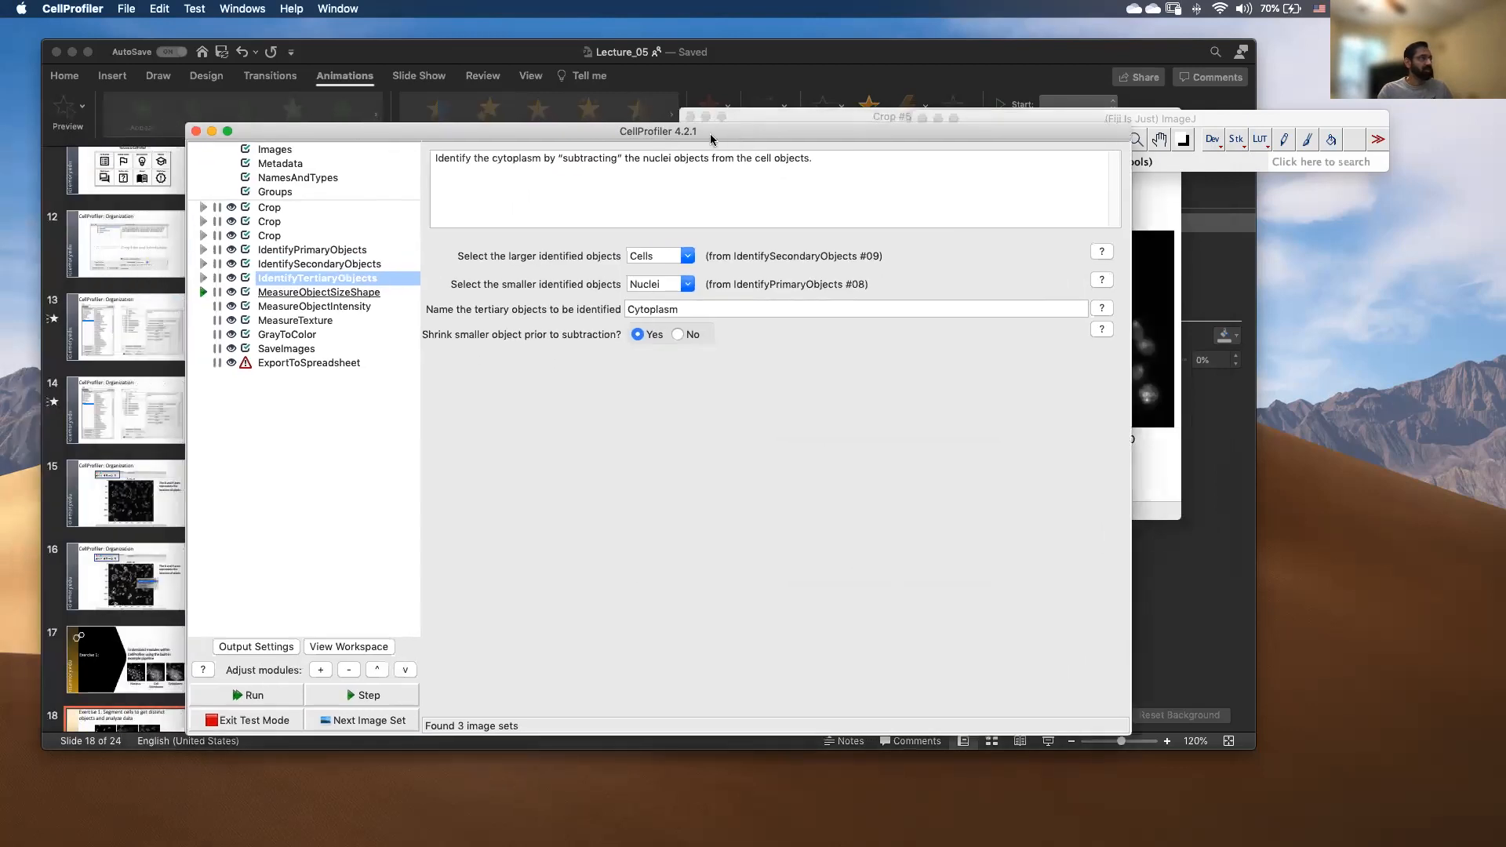
Compare the settings of the MeasureObjectSizeShape and MeasureObjectIntensity modules, including their selected images and object sets.
click(342, 295)
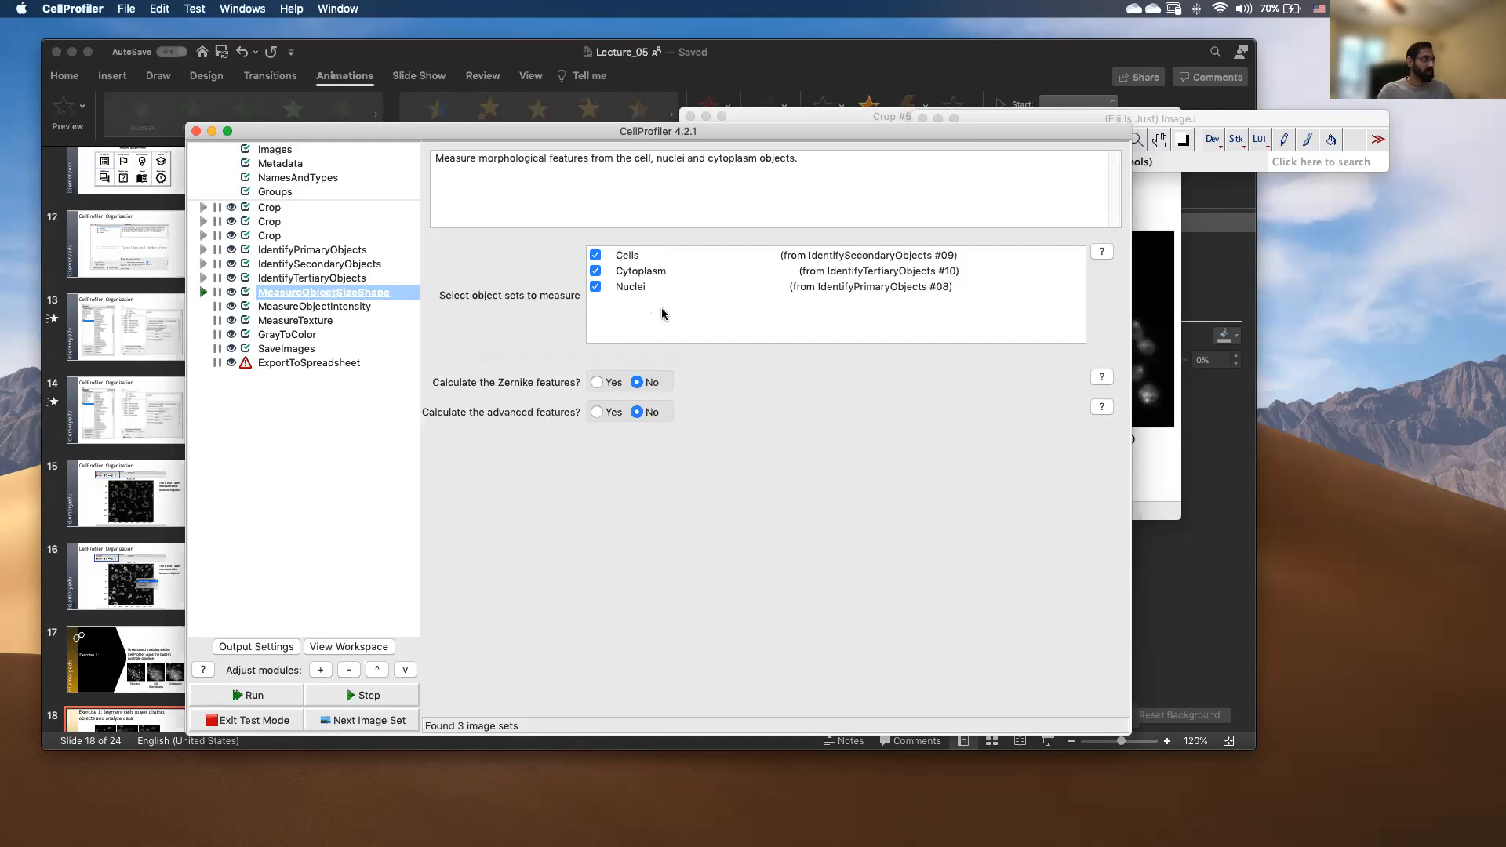
click(297, 310)
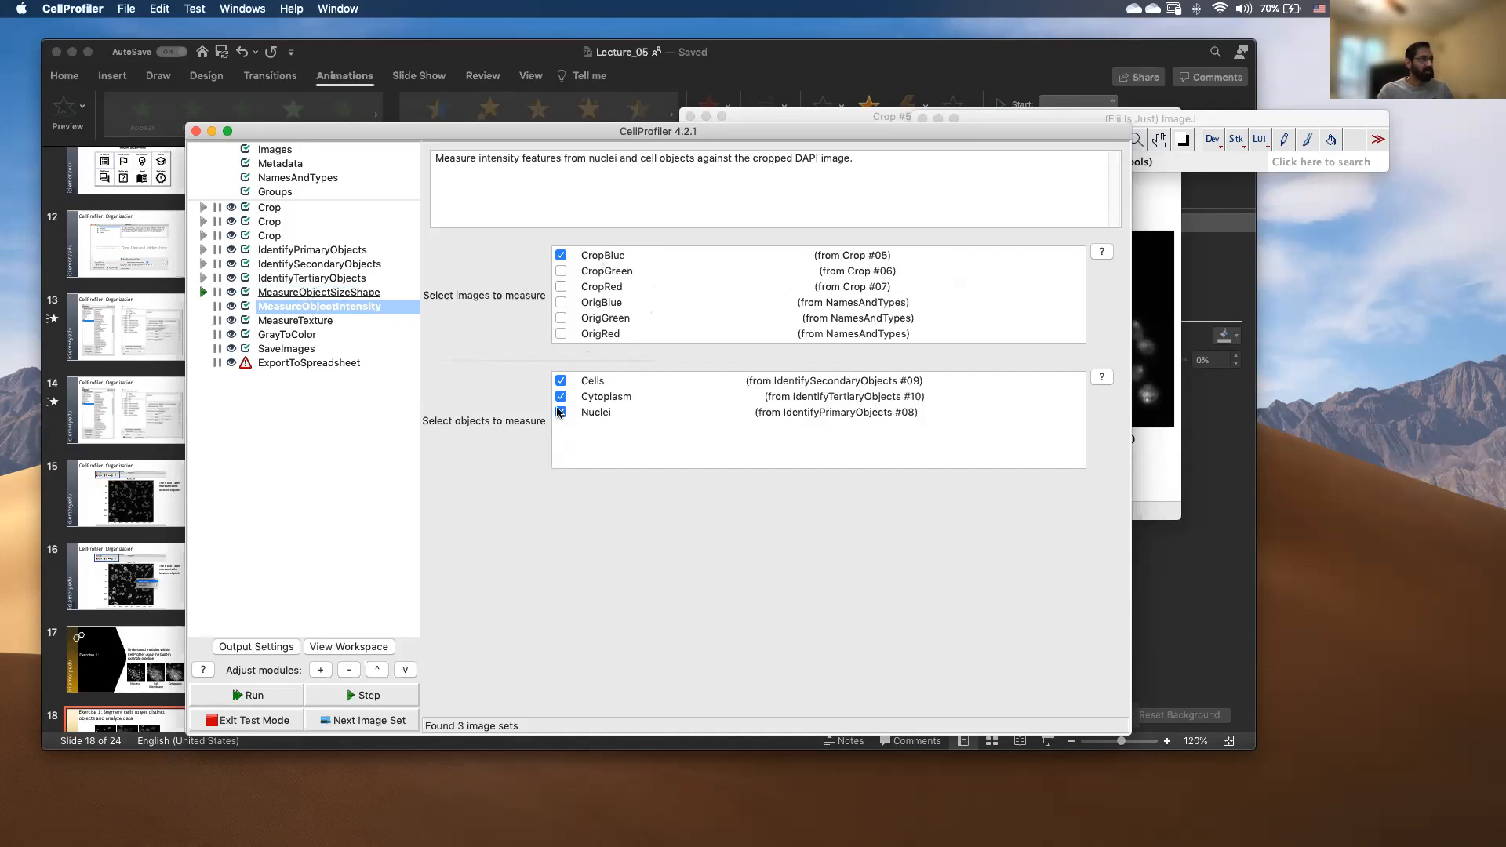
click(347, 293)
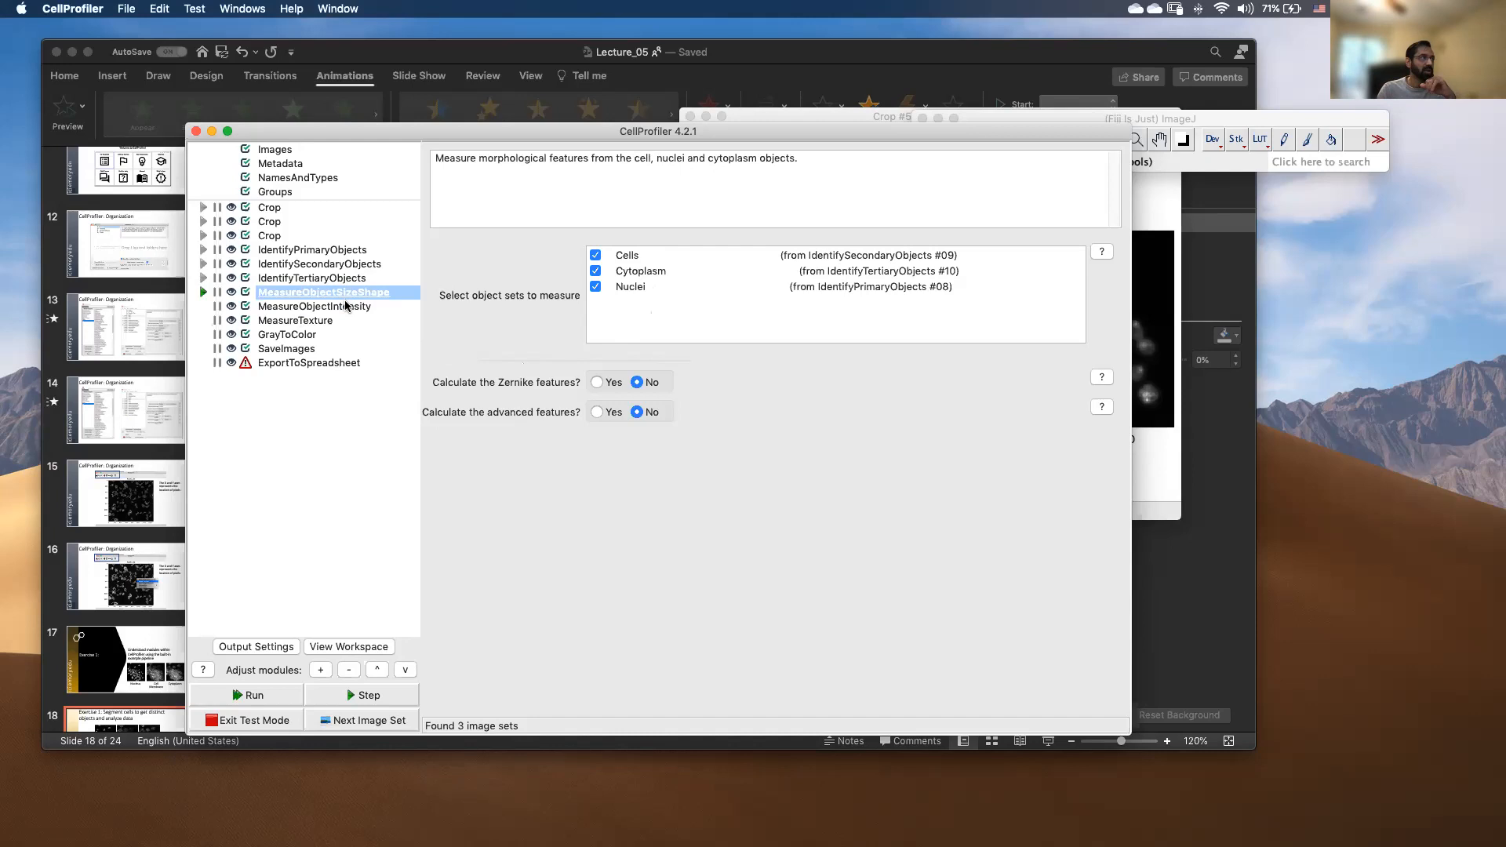
click(345, 306)
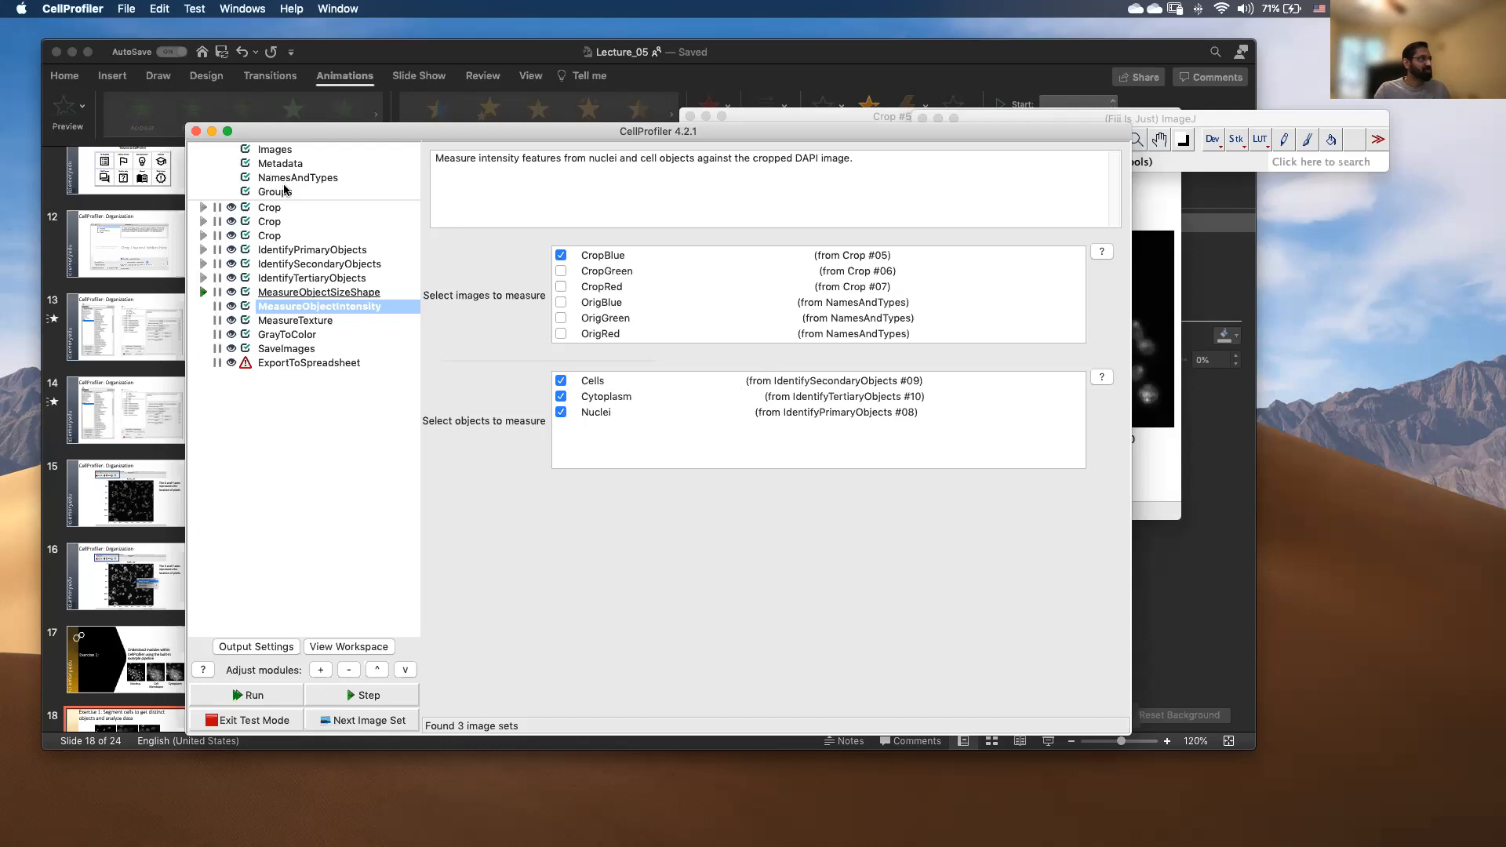
Check the third Crop module's settings and open 01_POS002_R.TIF from the Images file list for viewing.
click(266, 234)
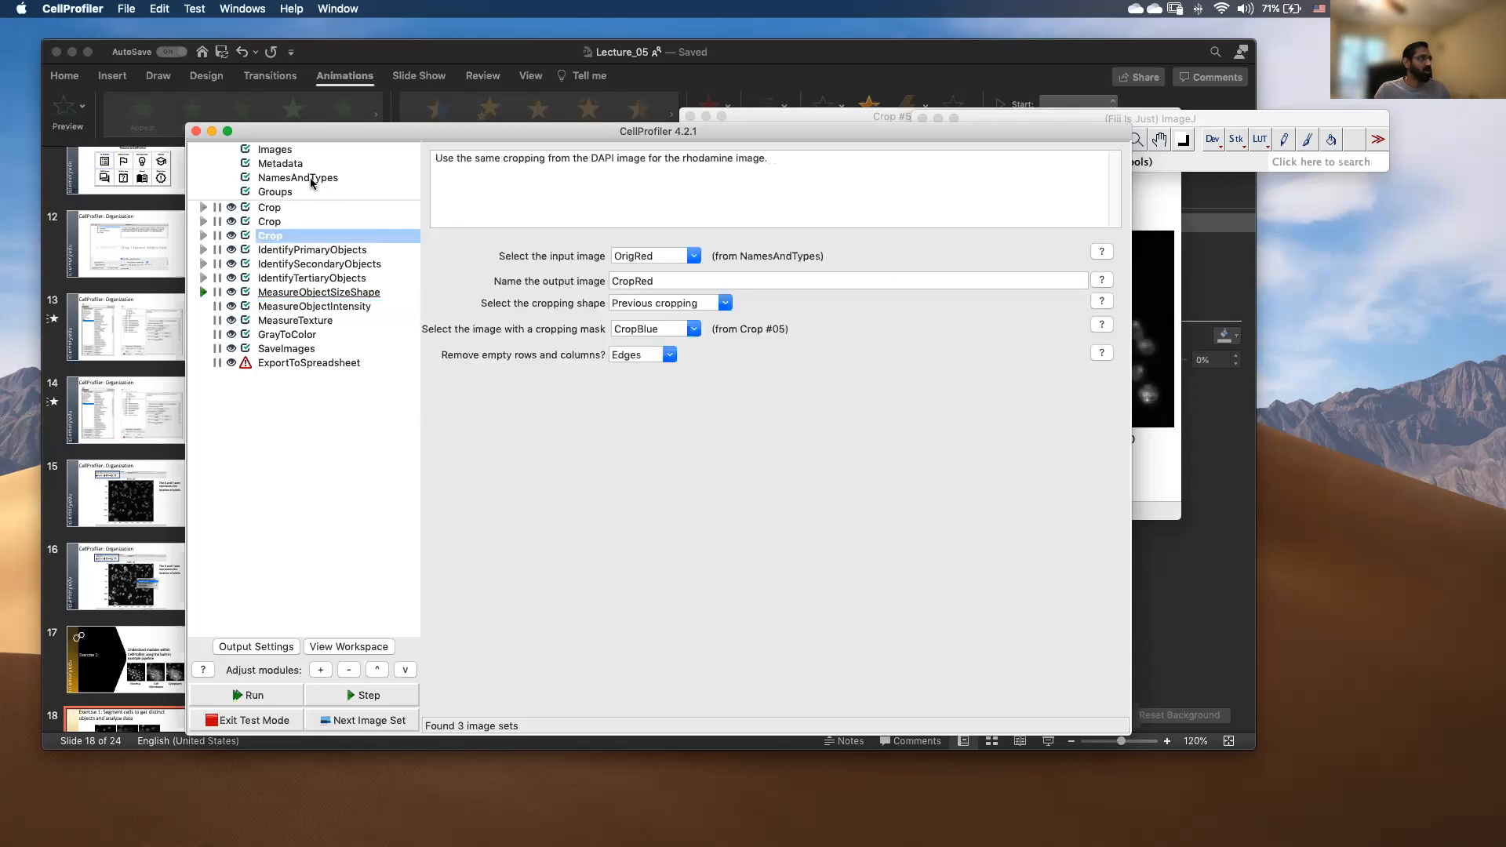
click(278, 151)
click(487, 277)
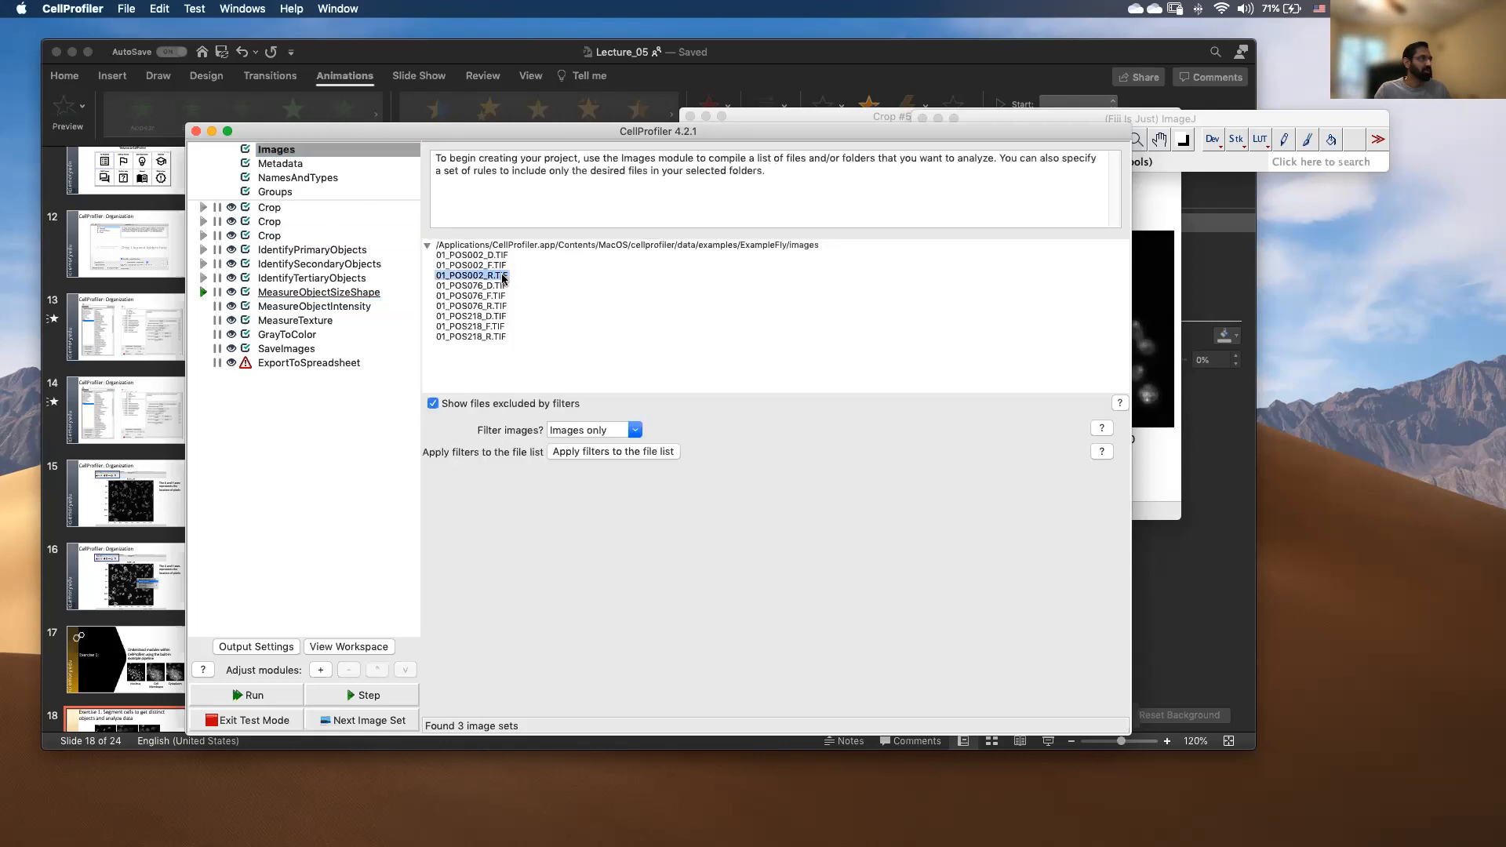
double_click(510, 279)
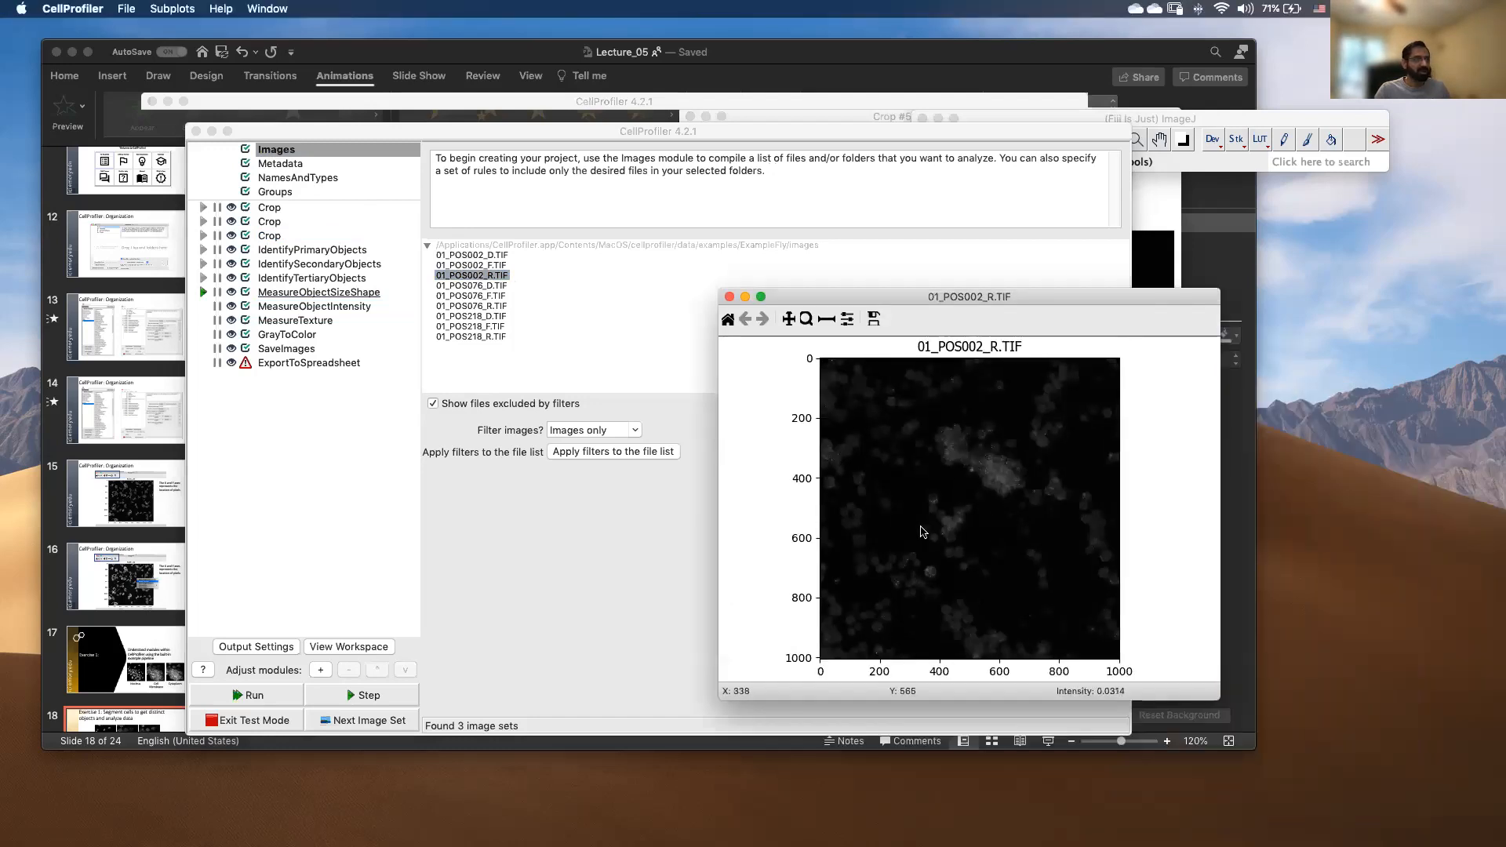
Set MeasureObjectIntensity to measure the CropRed image instead of CropBlue.
click(321, 308)
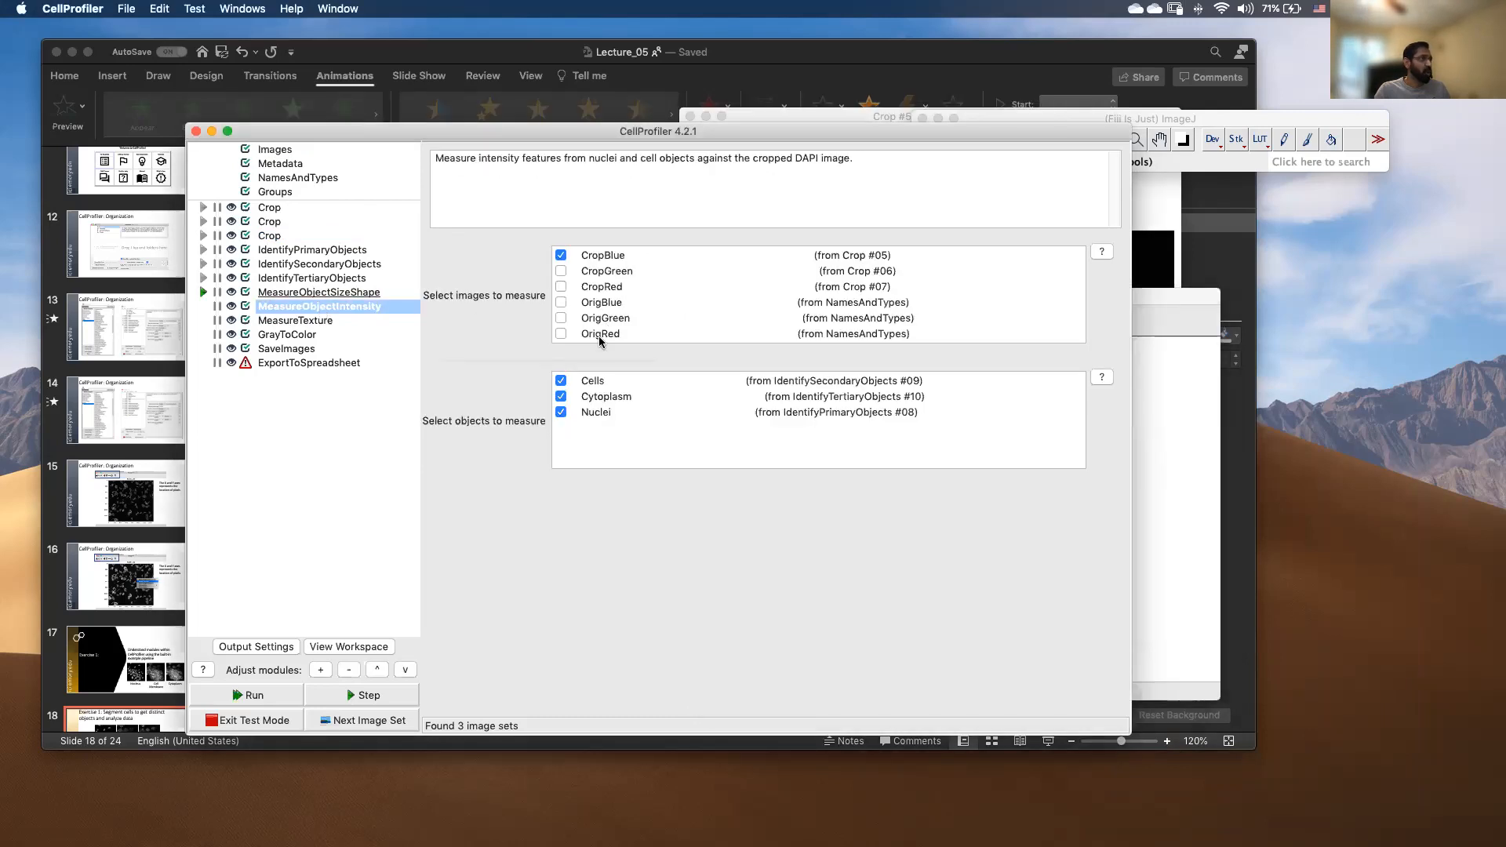
click(561, 287)
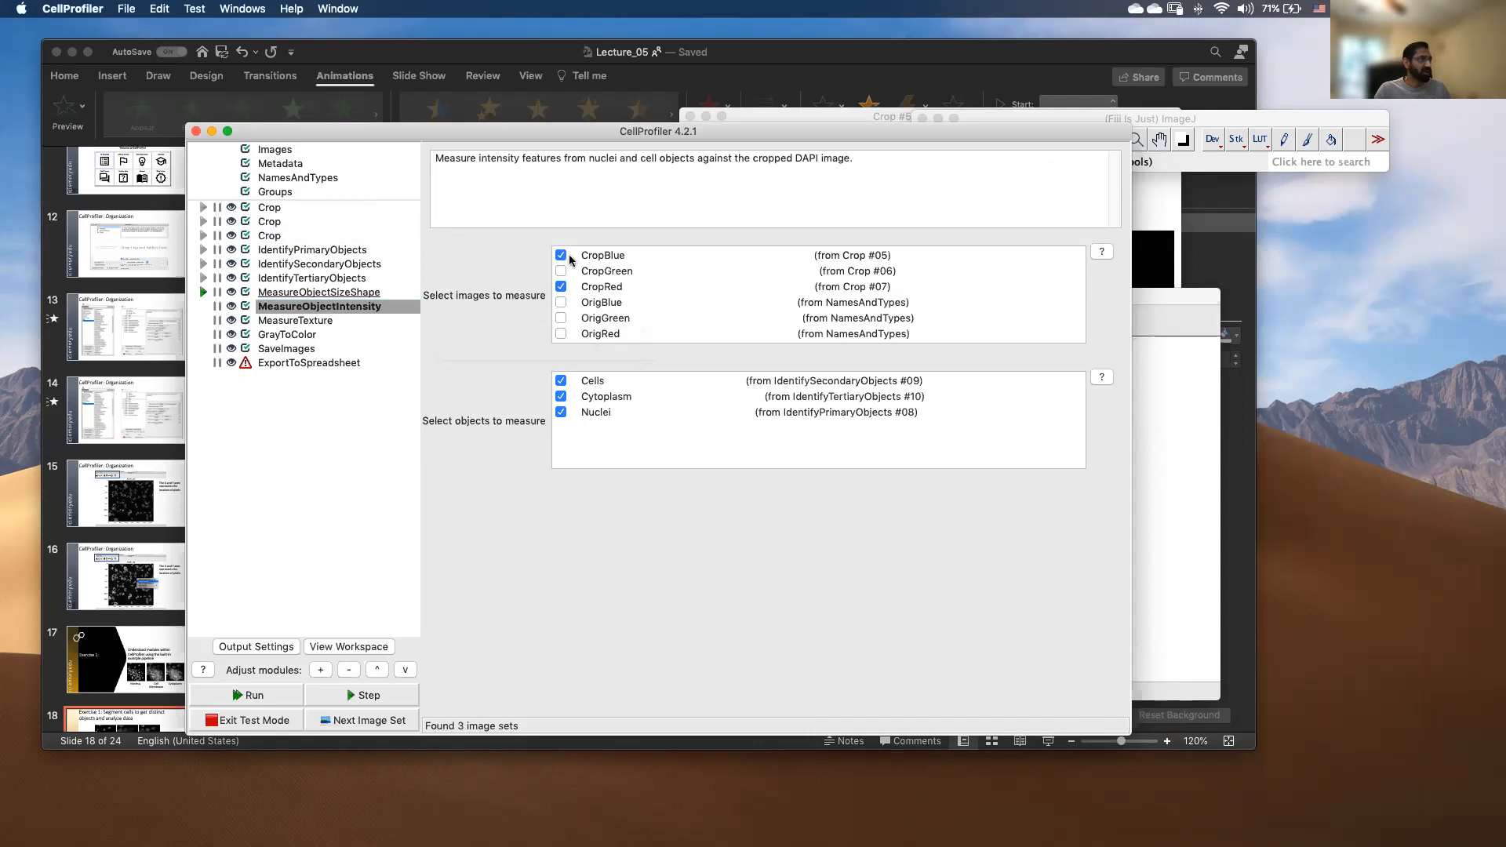
click(561, 258)
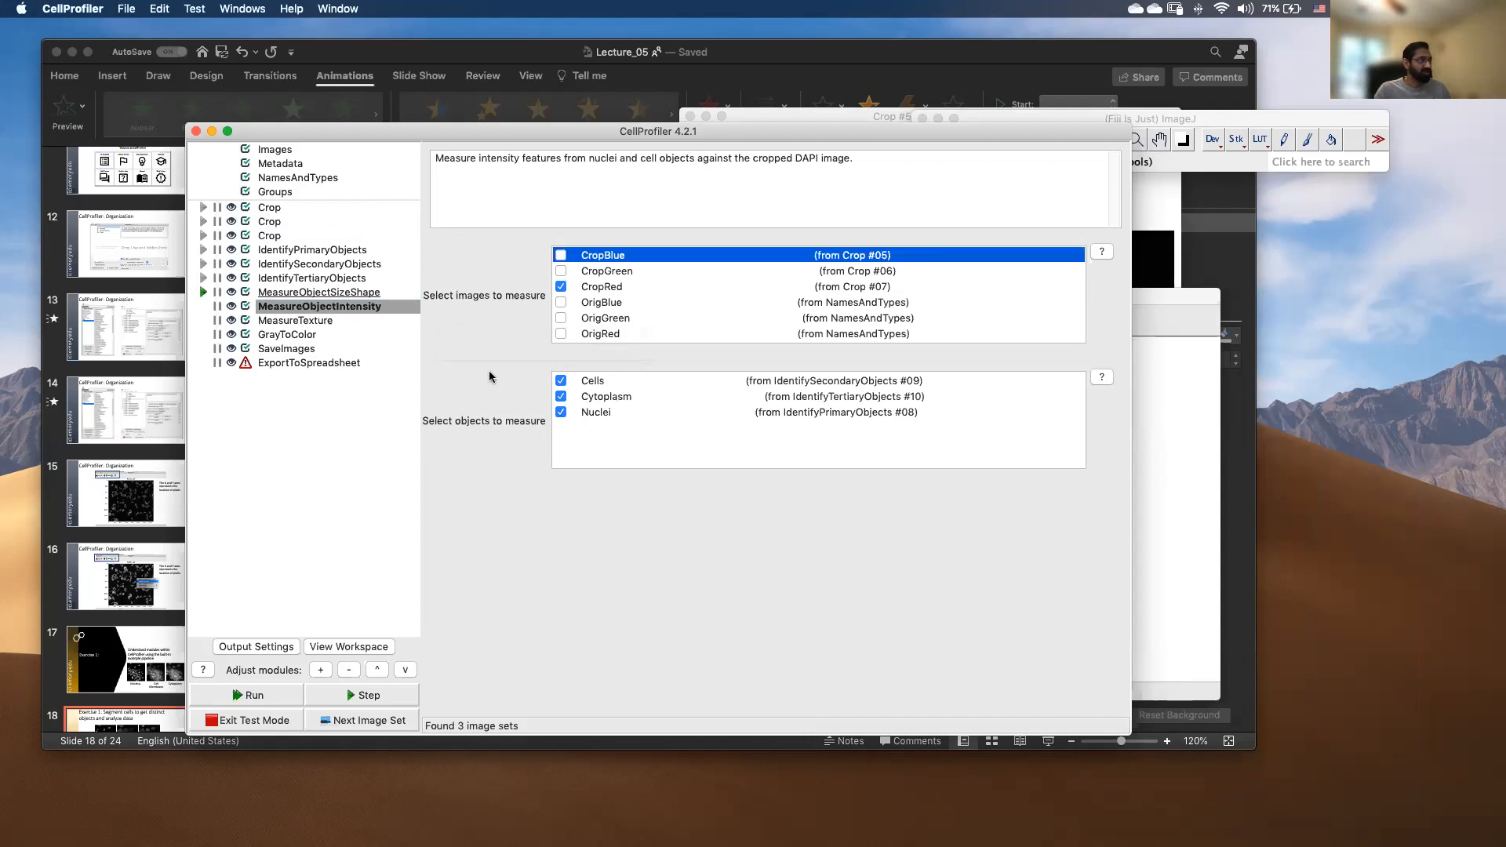
Try limiting the intensity measurement to Cytoplasm by deselecting Nuclei and Cells, and select both objects again.
click(562, 414)
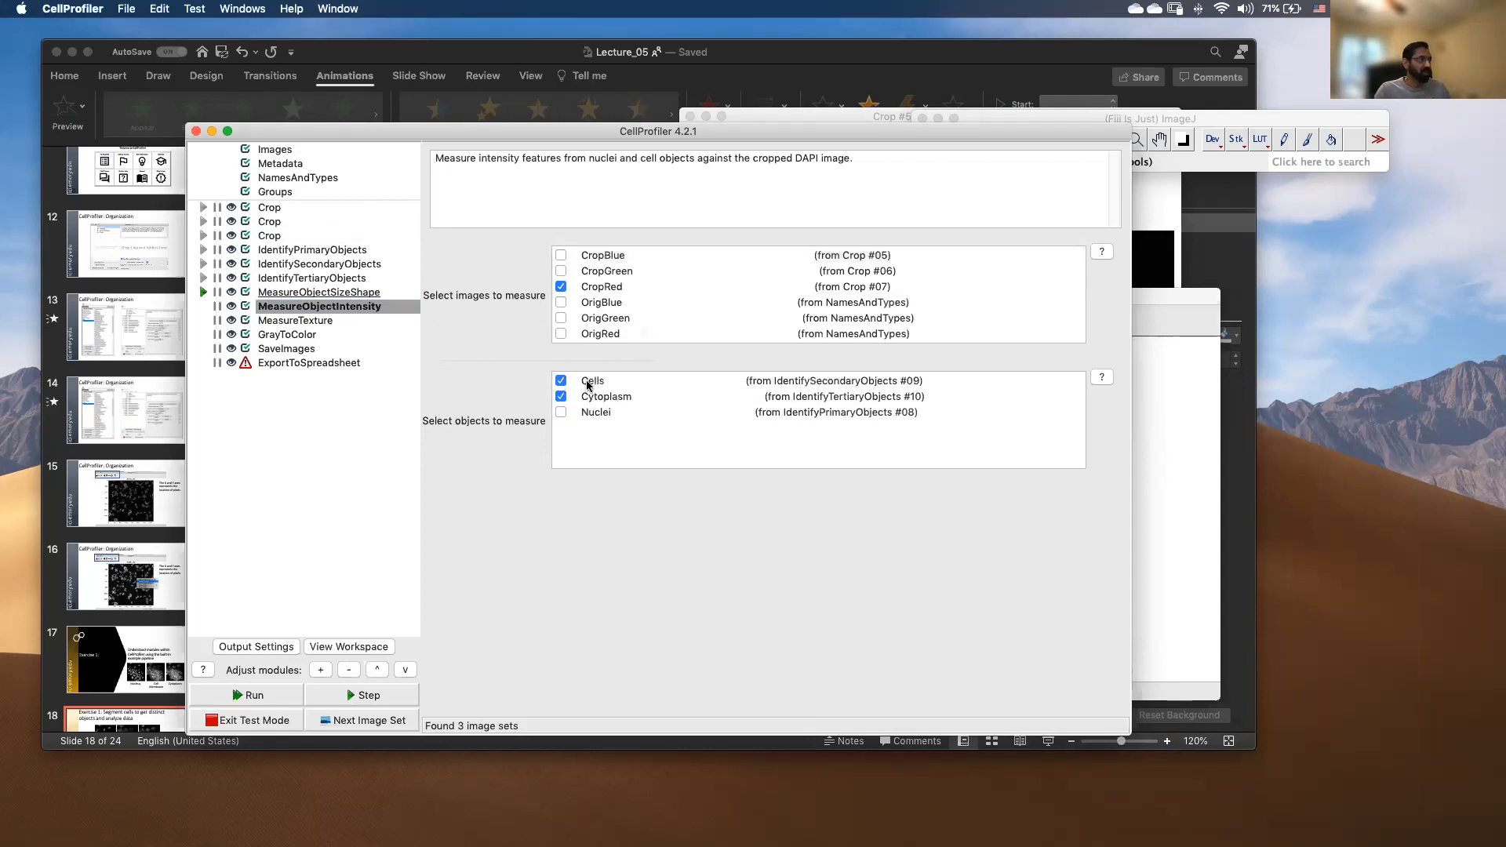
click(560, 383)
click(560, 383)
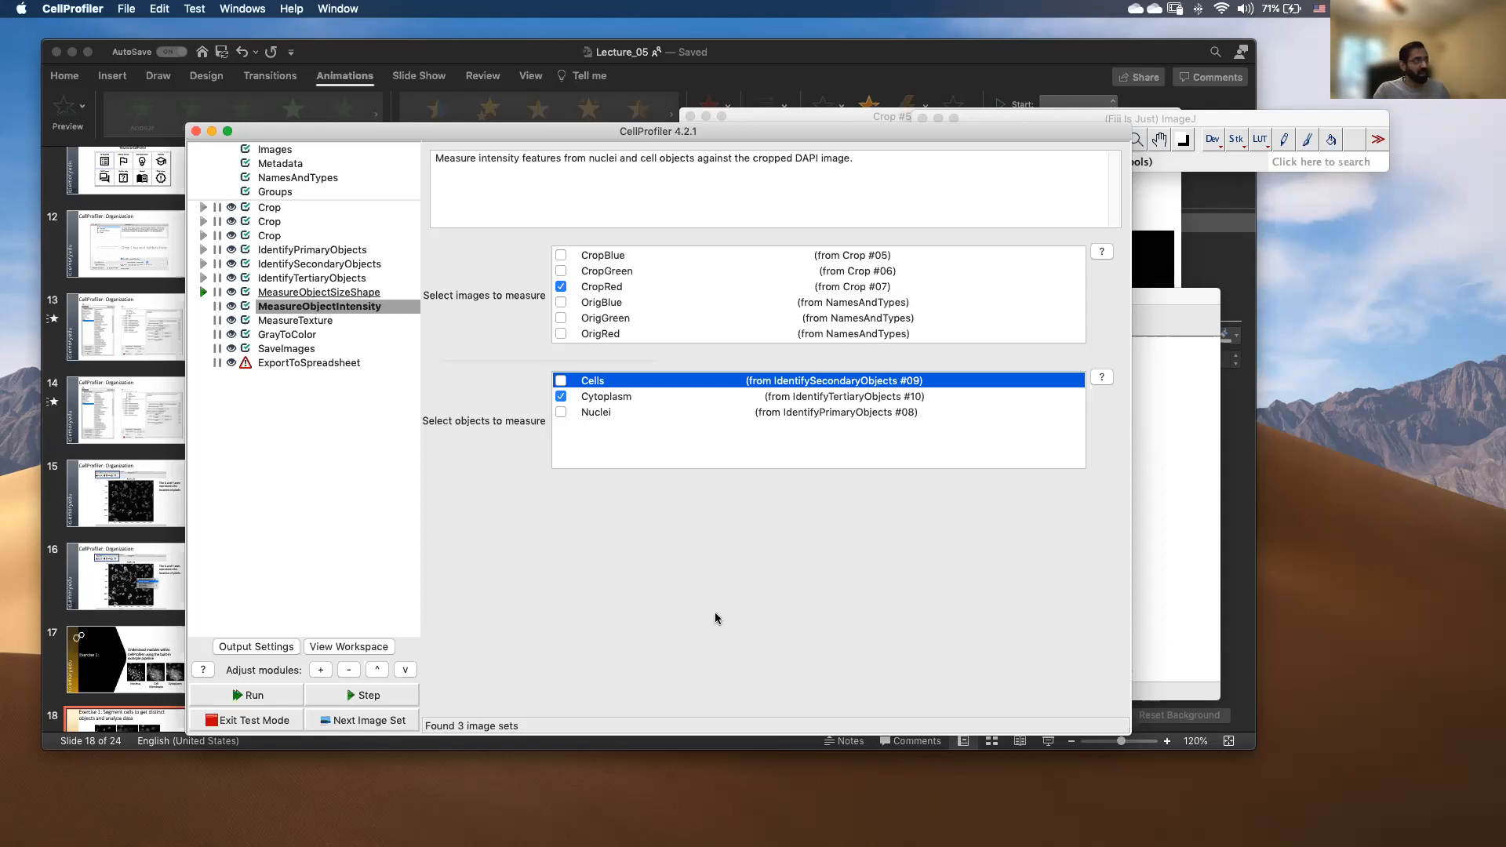
click(561, 412)
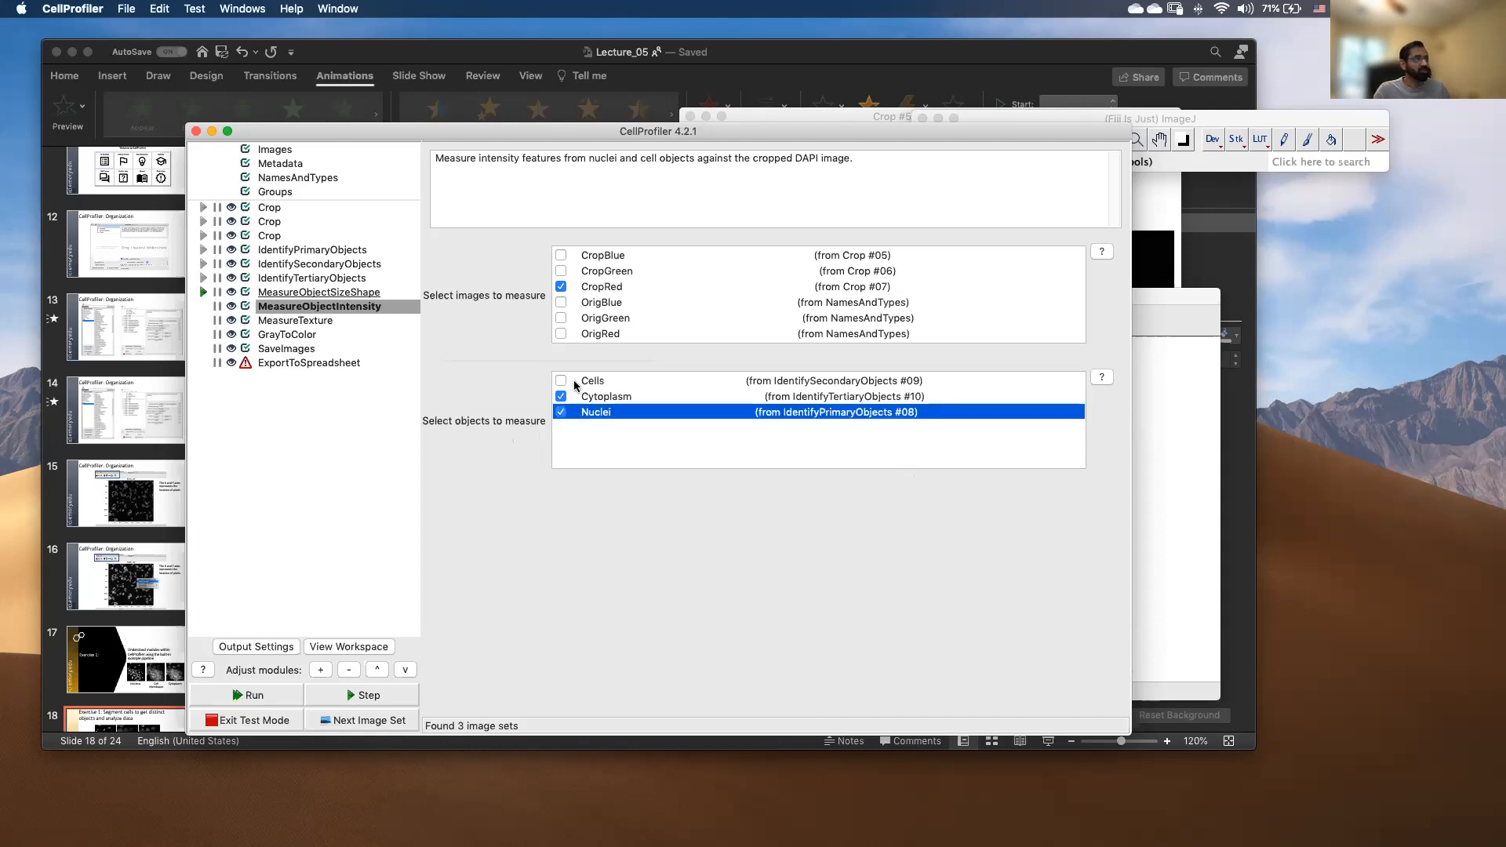
click(561, 382)
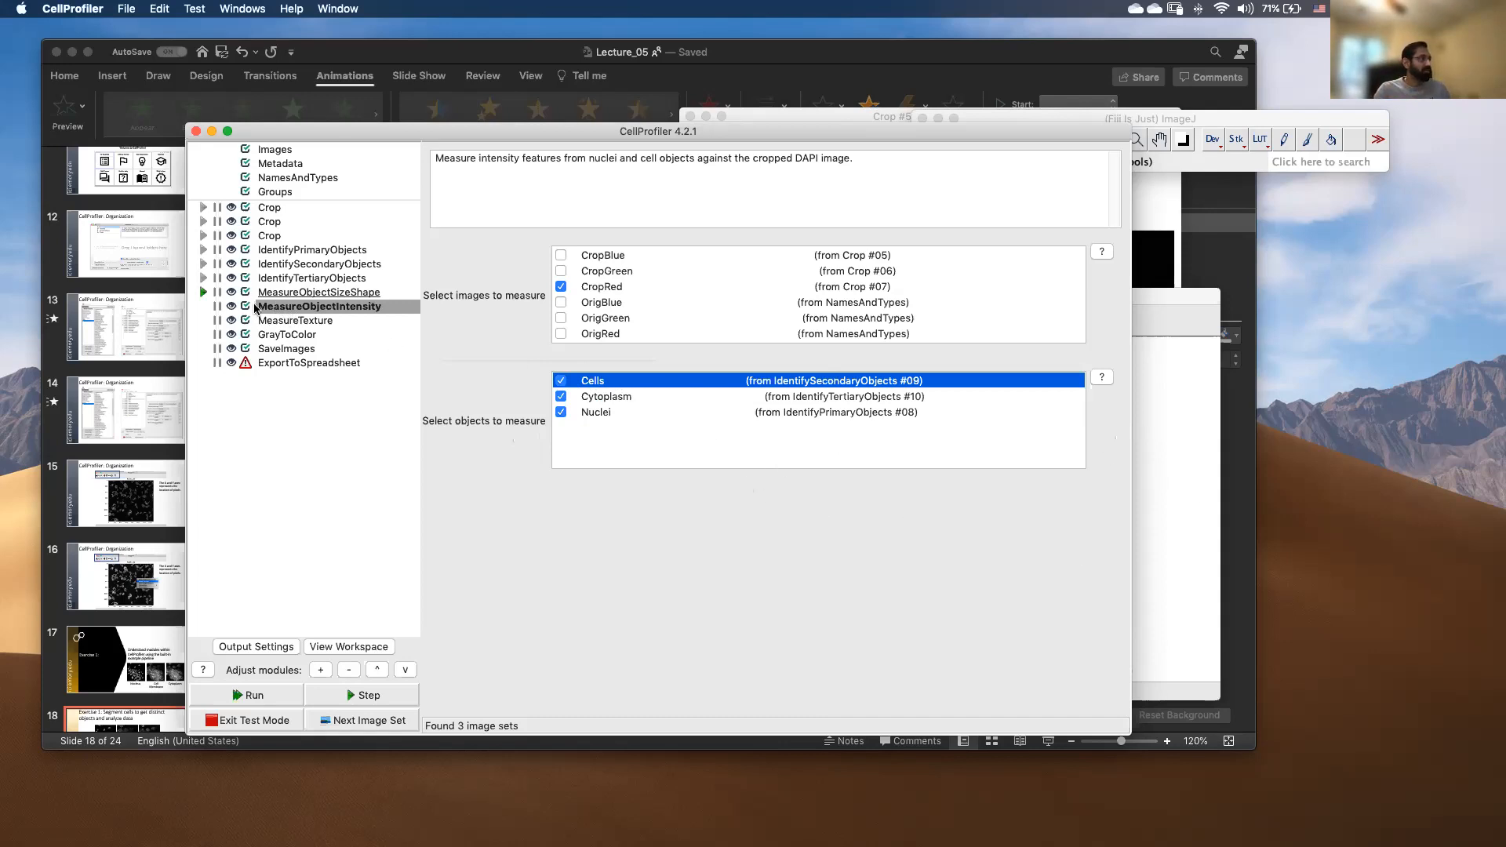
Run the MeasureObjectSizeShape and MeasureObjectIntensity modules in test mode to show their measurement tables.
click(205, 292)
click(202, 293)
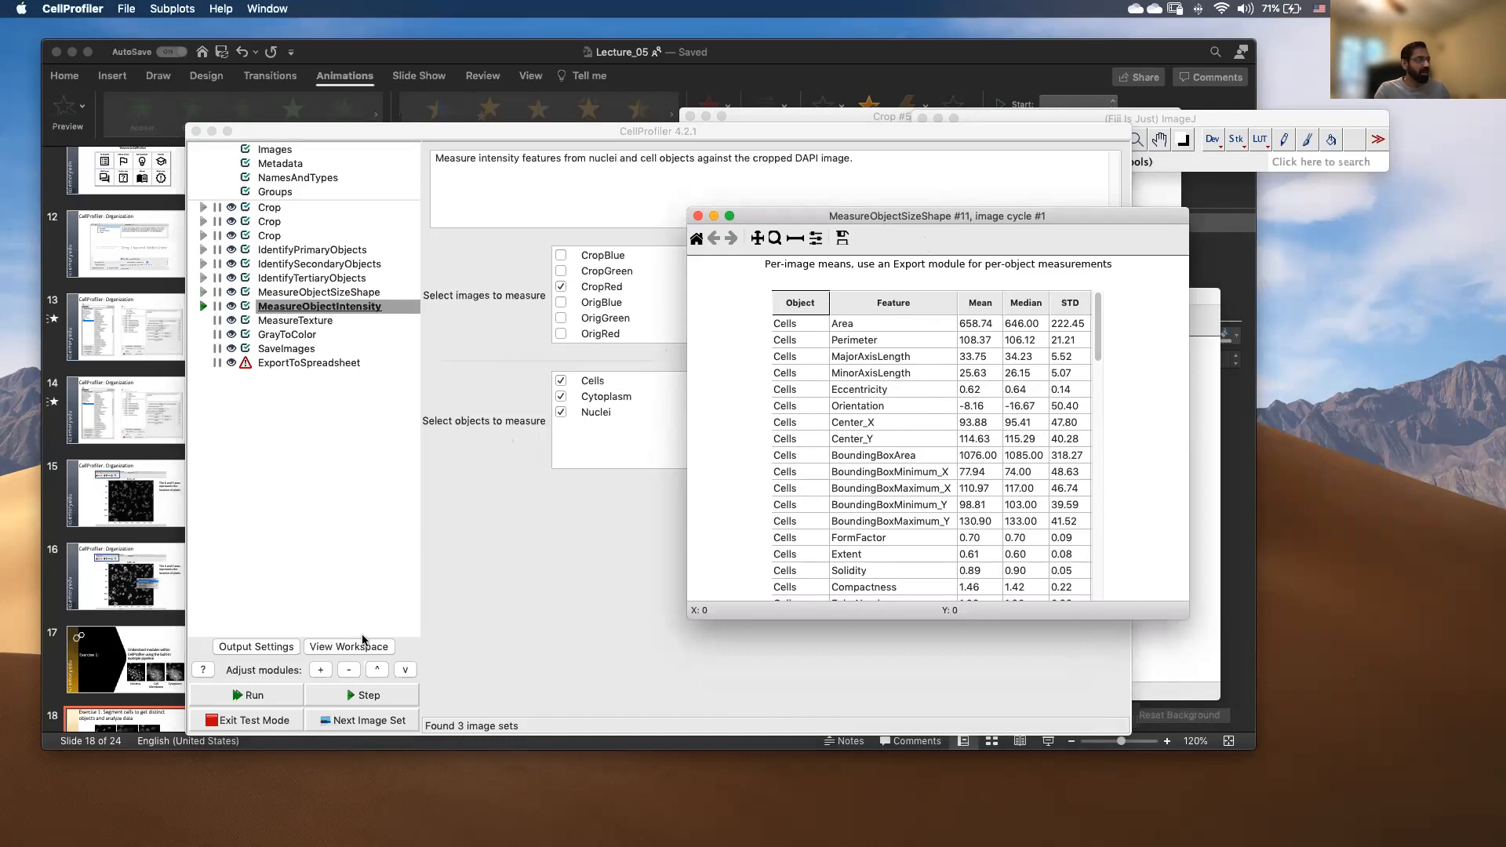
click(206, 309)
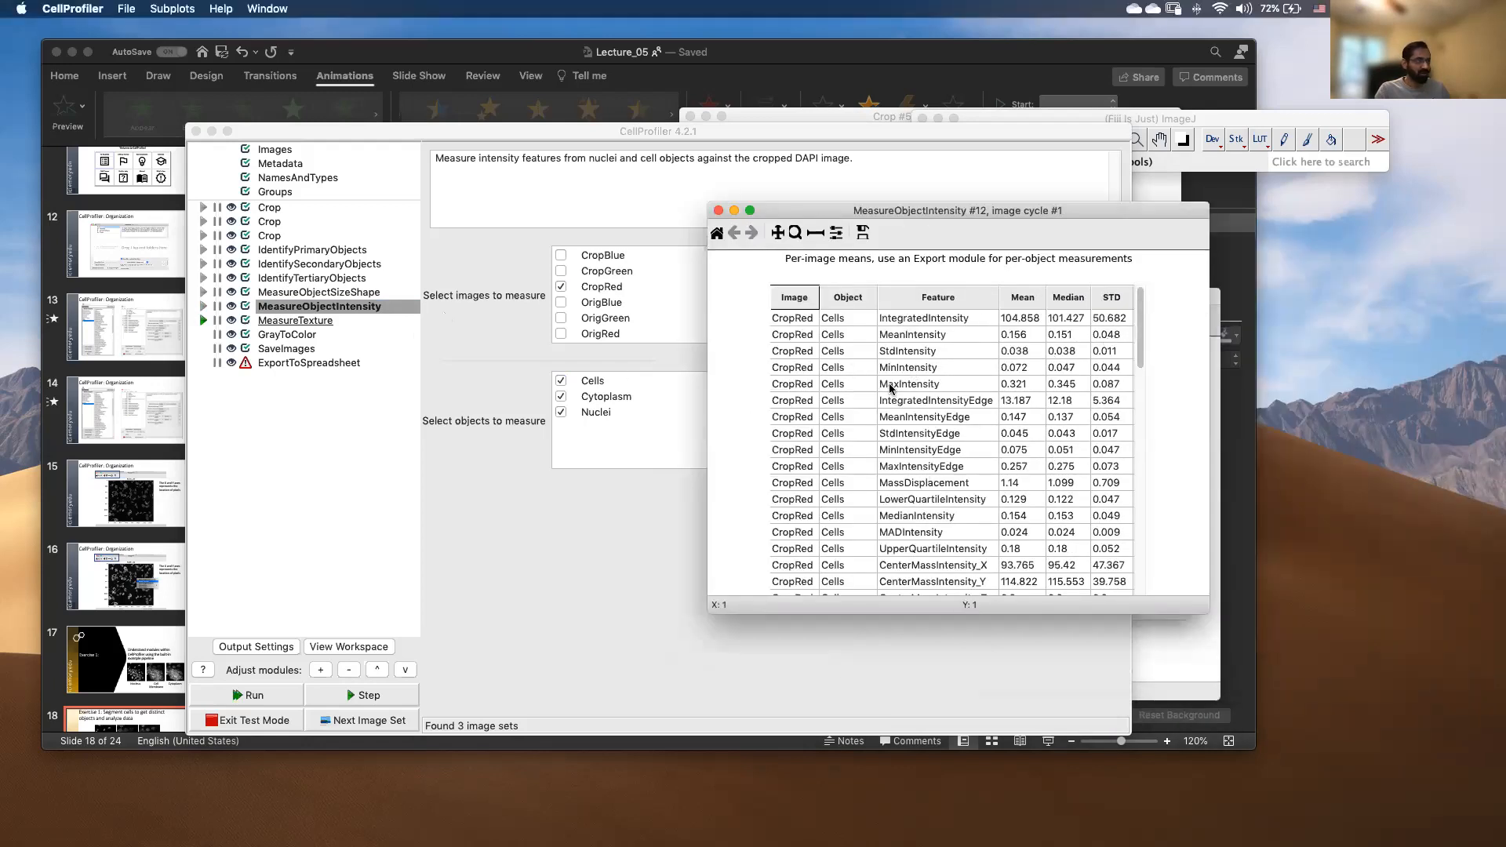
Review the MeasureTexture settings and disable that module in the pipeline.
click(300, 320)
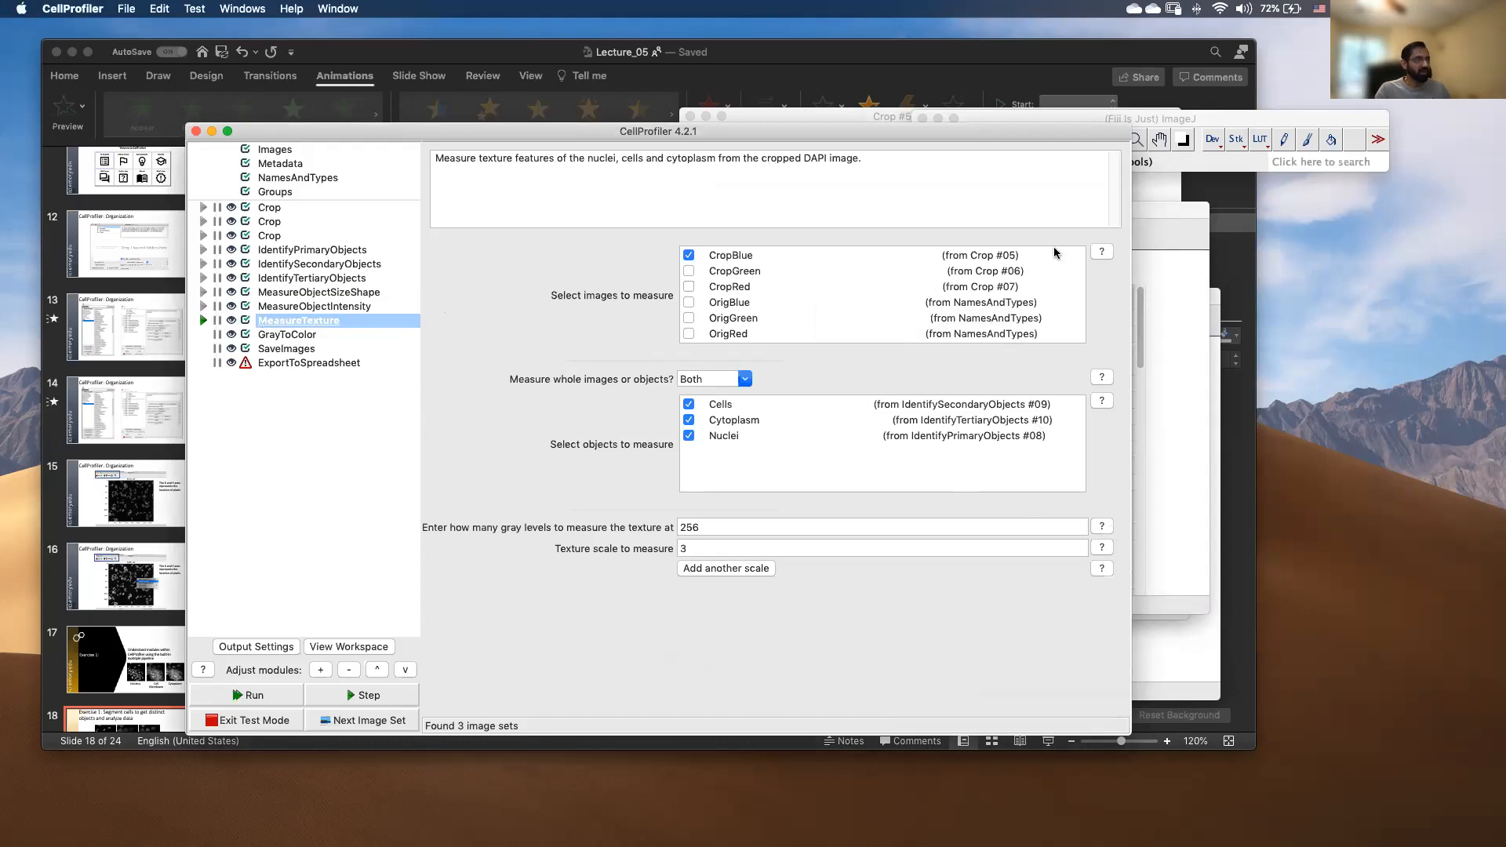
click(245, 321)
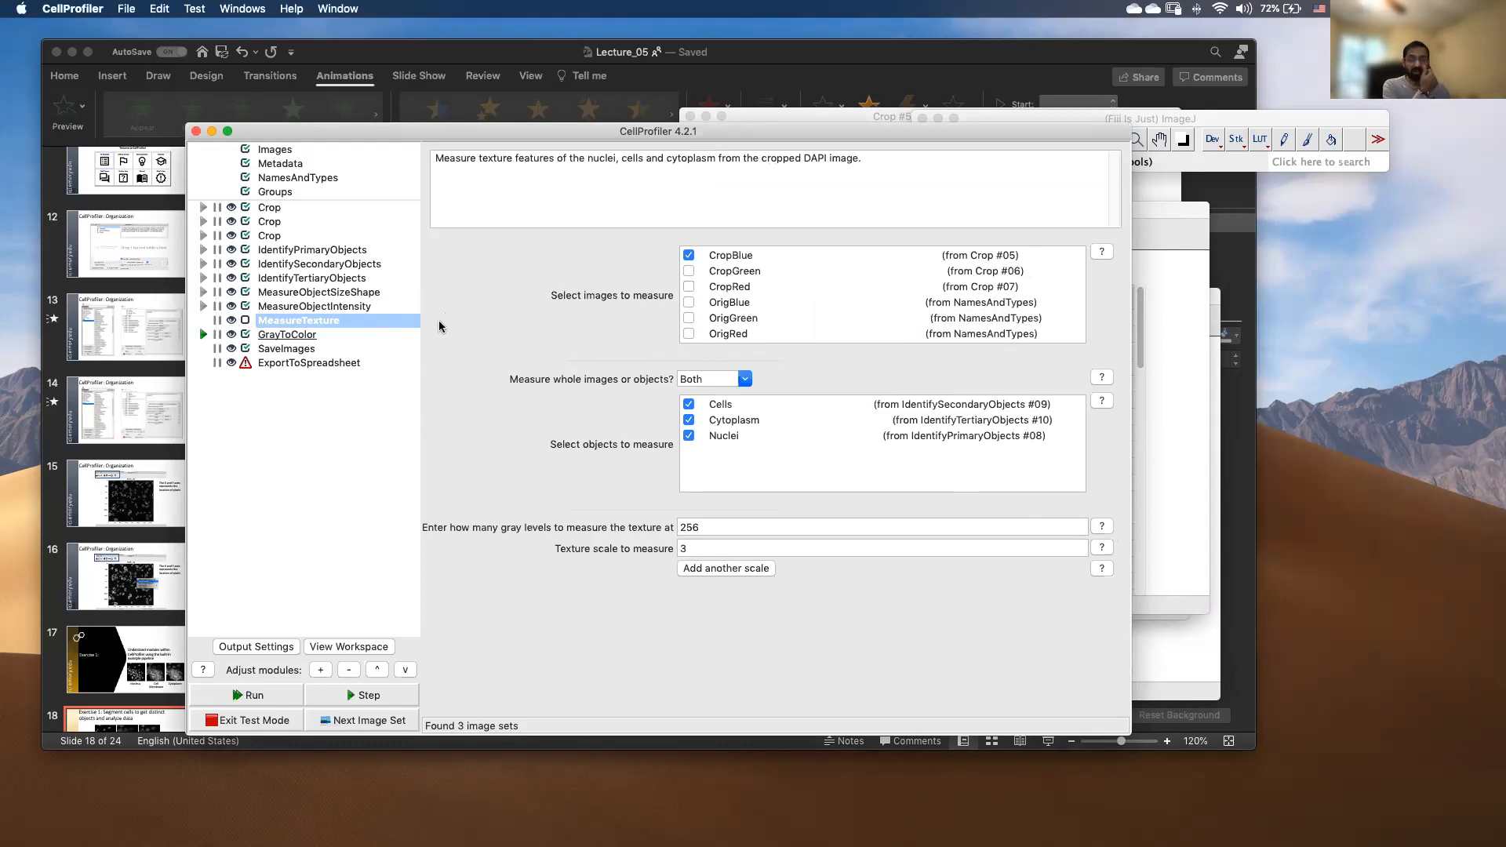
Run the GrayToColor module in test mode and open its RGBImage output in a separate window.
click(286, 338)
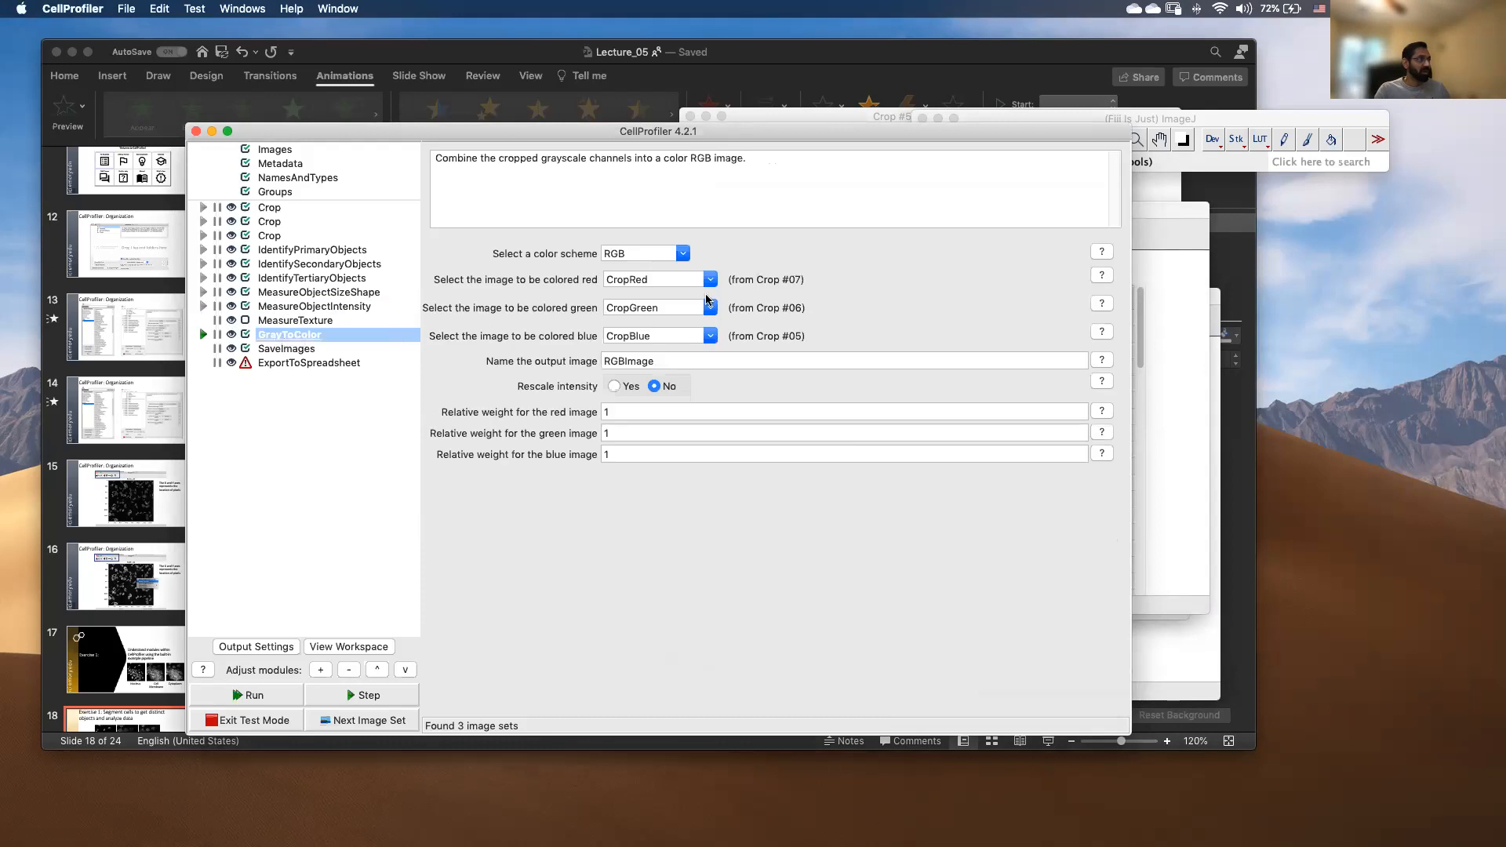
click(204, 338)
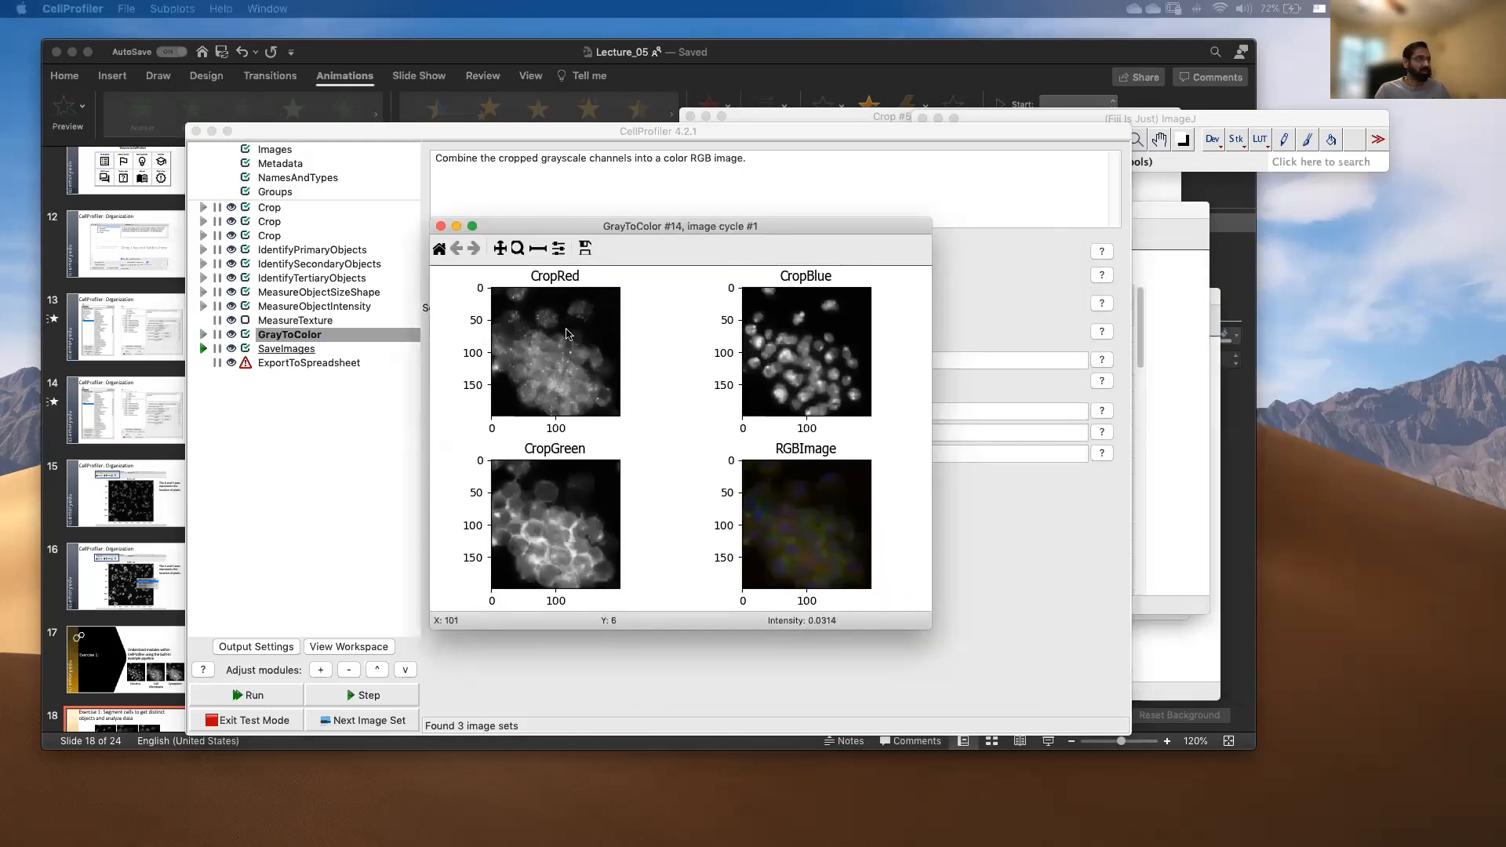
right_click(816, 543)
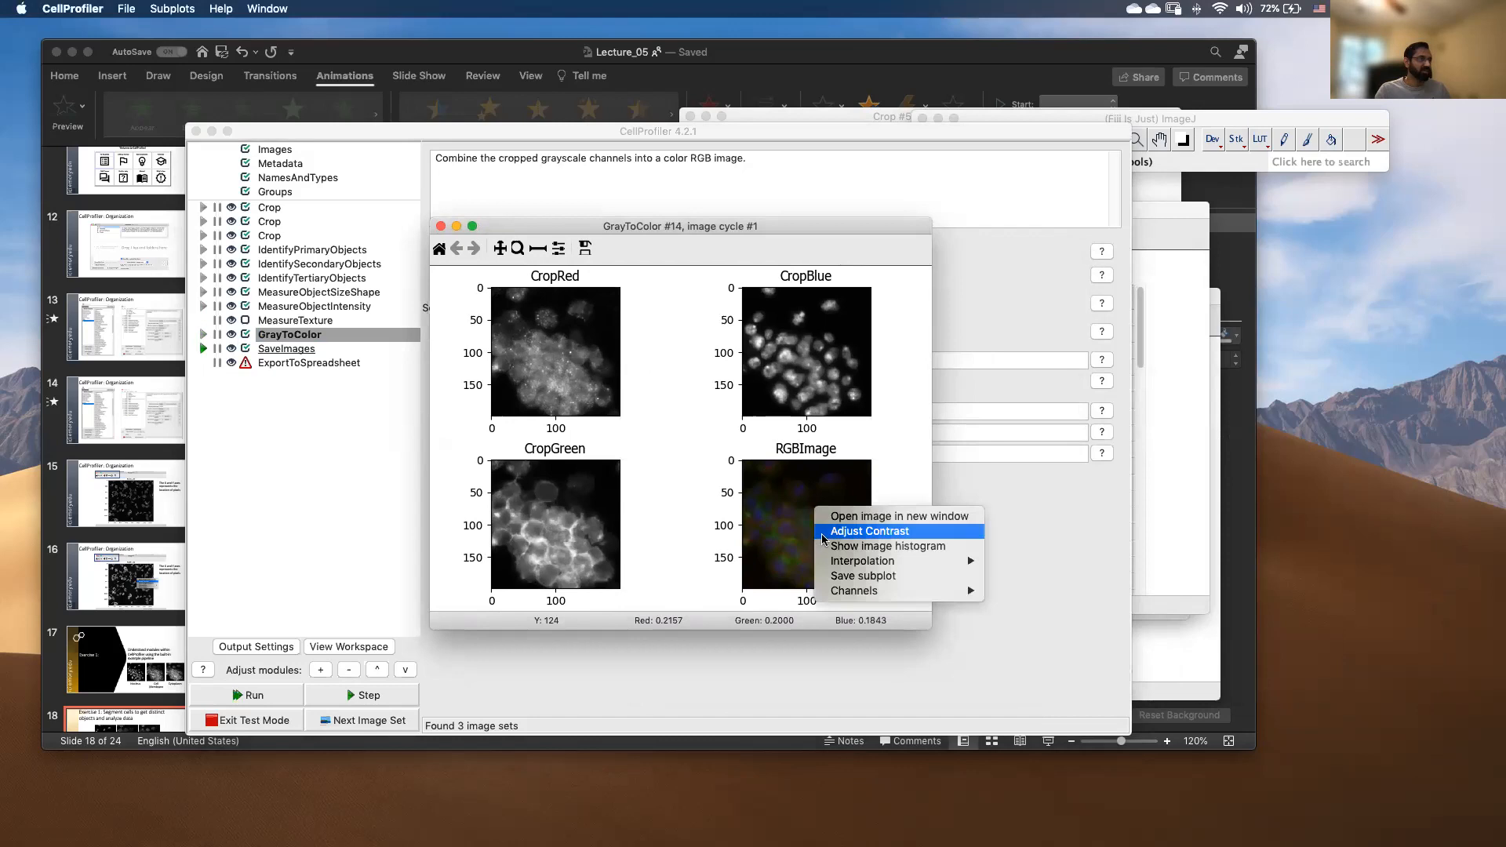
click(853, 519)
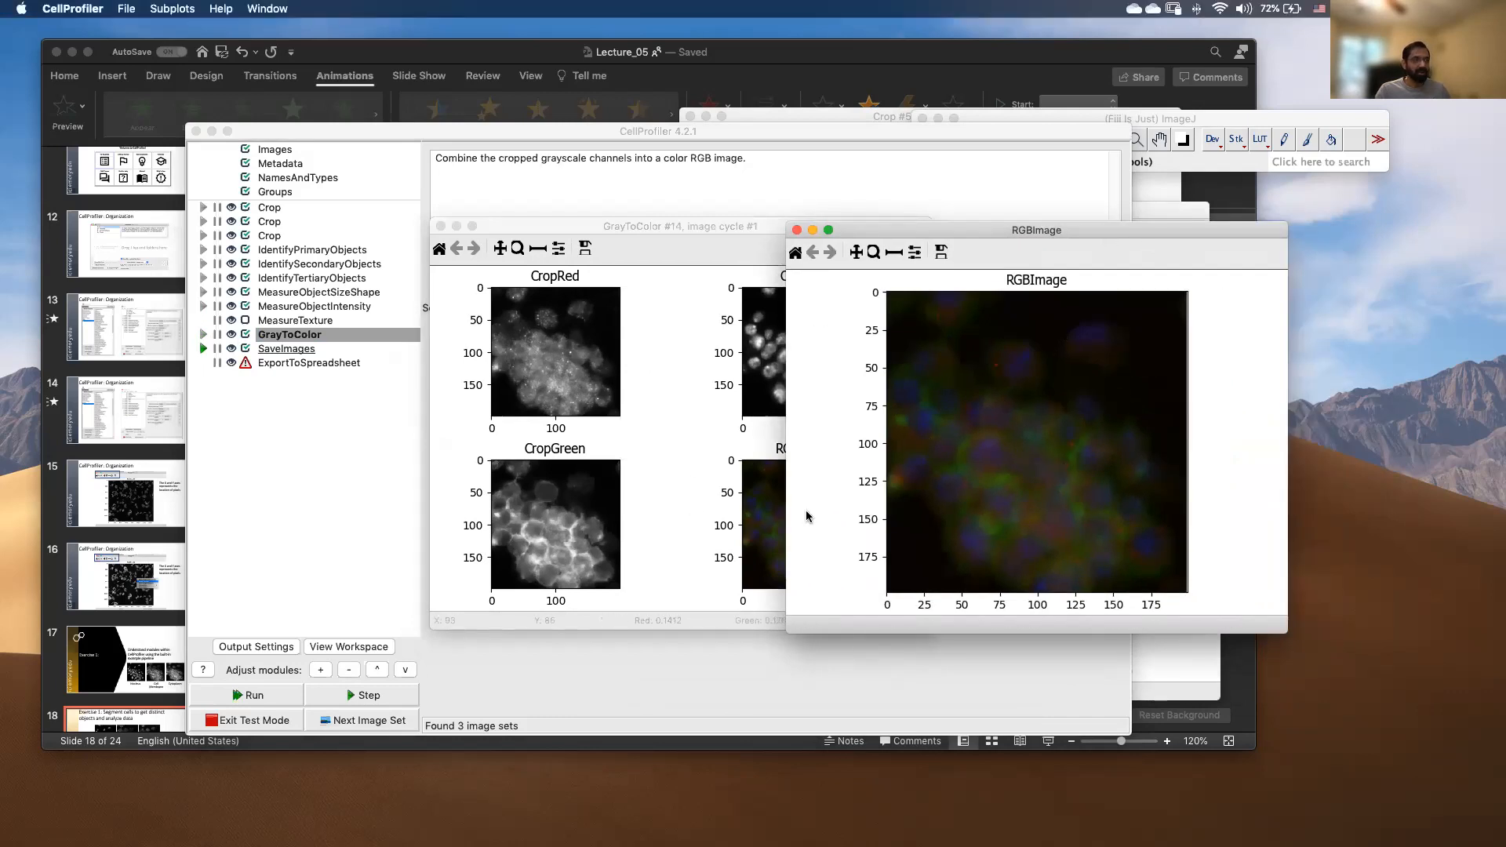
Close the RGBImage and GrayToColor result windows and disable the GrayToColor and SaveImages modules in the pipeline.
click(796, 230)
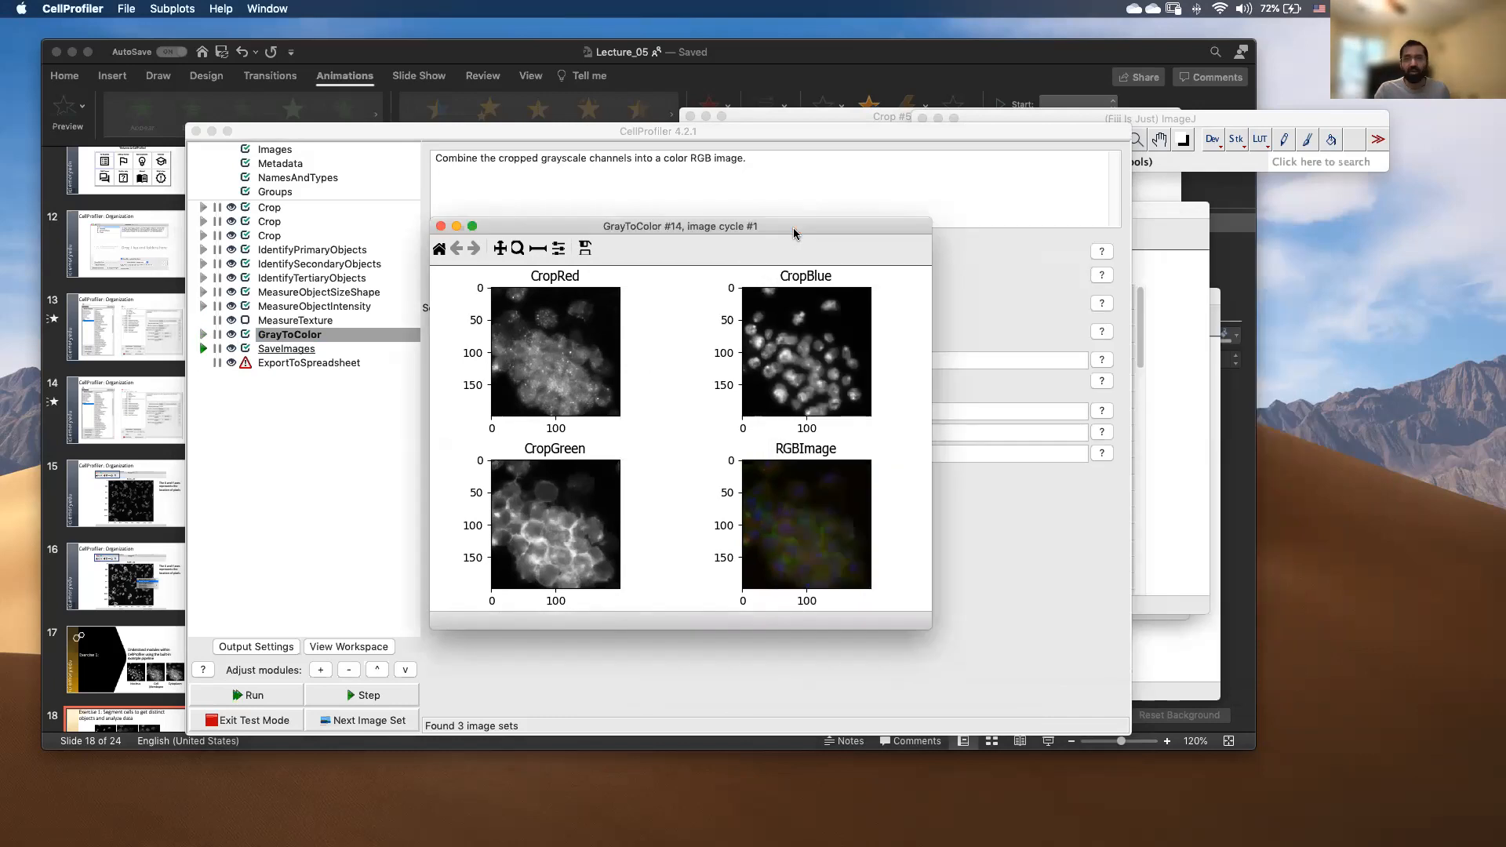
click(440, 227)
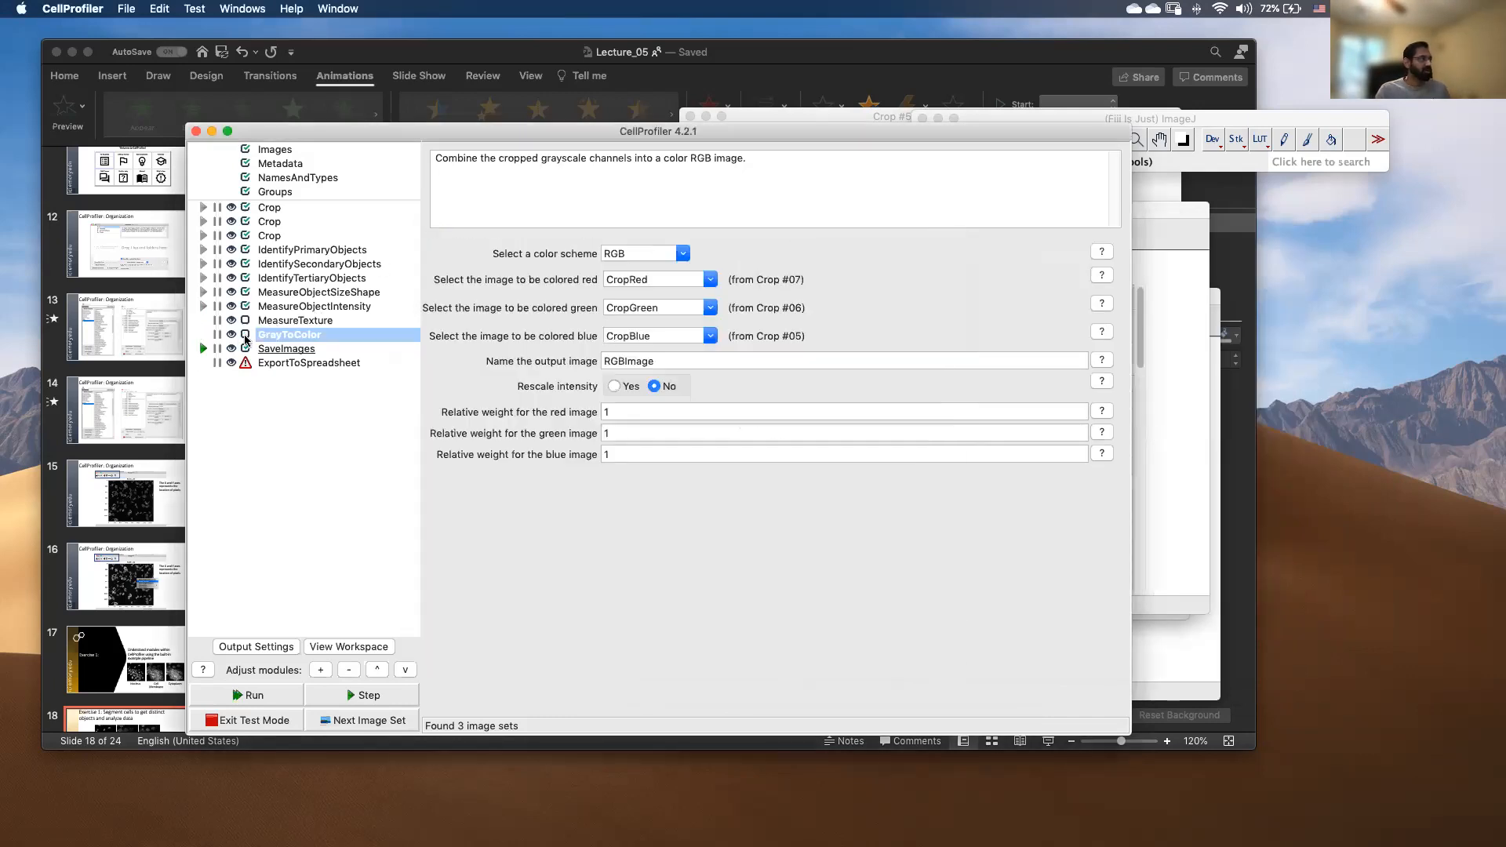
click(281, 350)
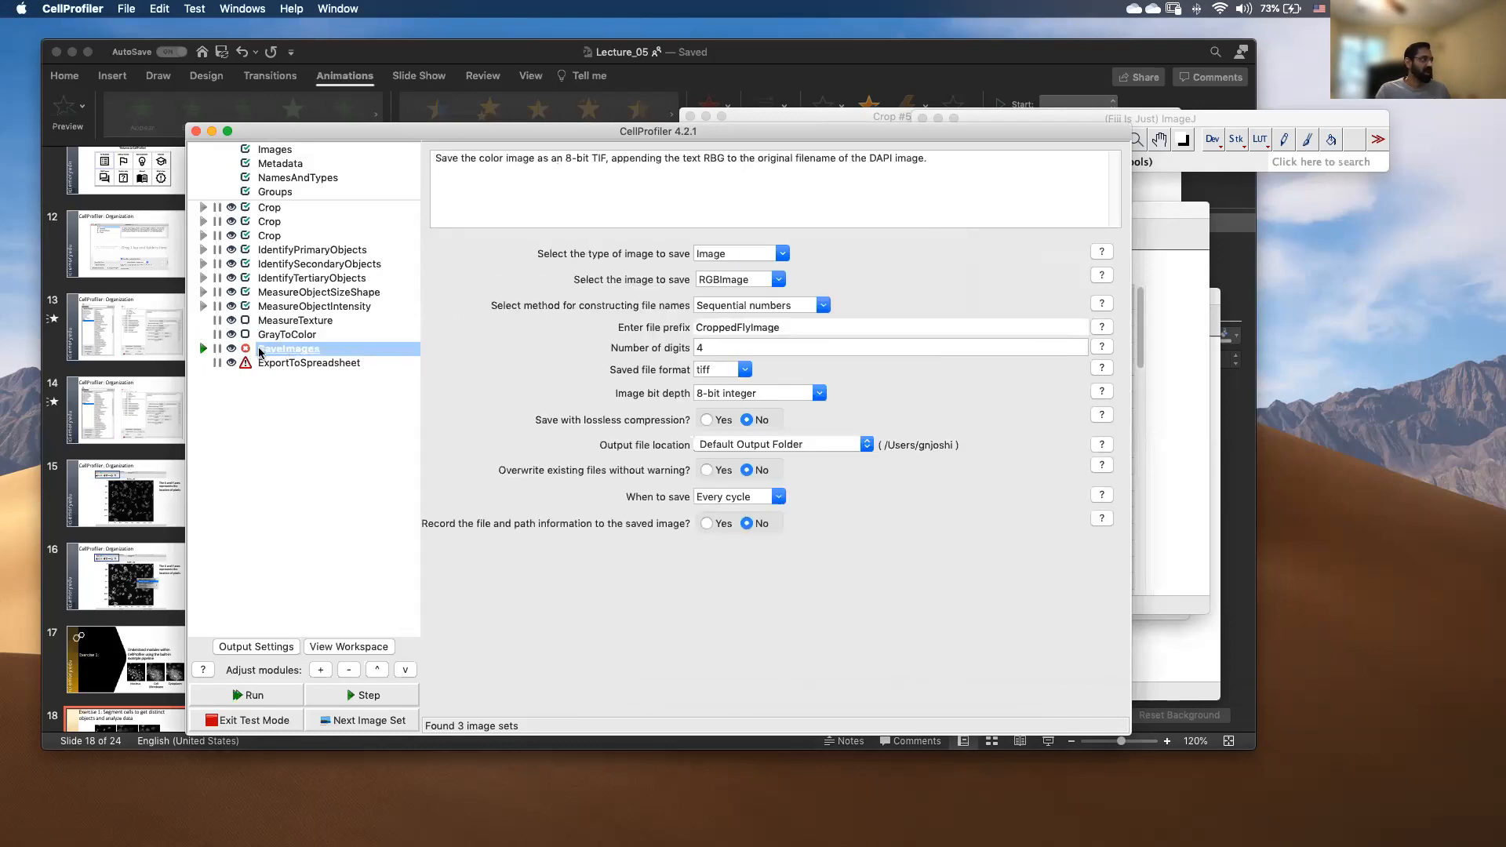
click(246, 350)
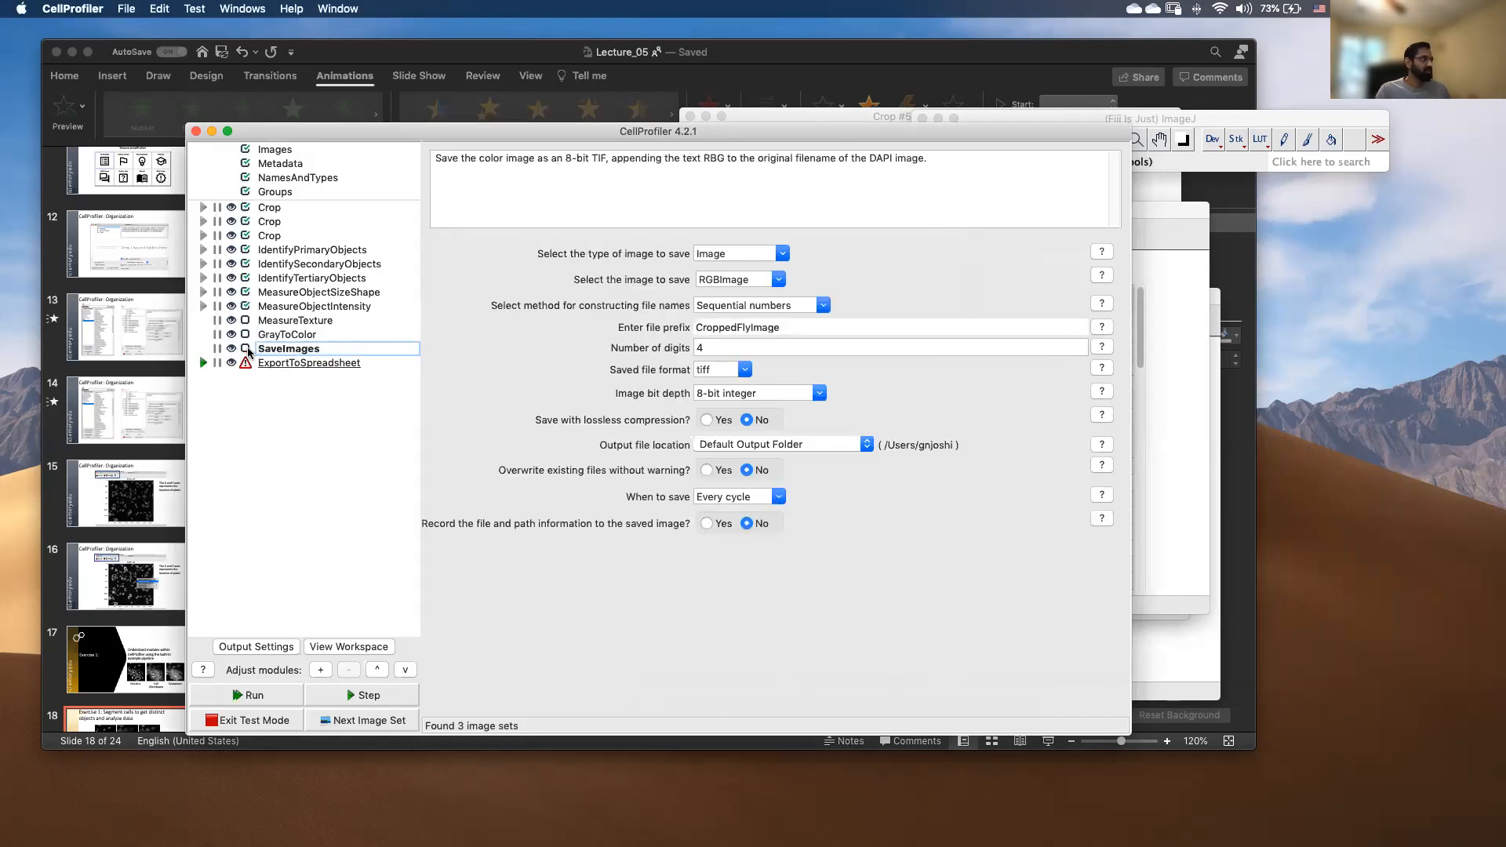
Set the ExportToSpreadsheet output file location to the 2D-cells folder inside Bioimage-Analysis/Lecture_5.
click(285, 364)
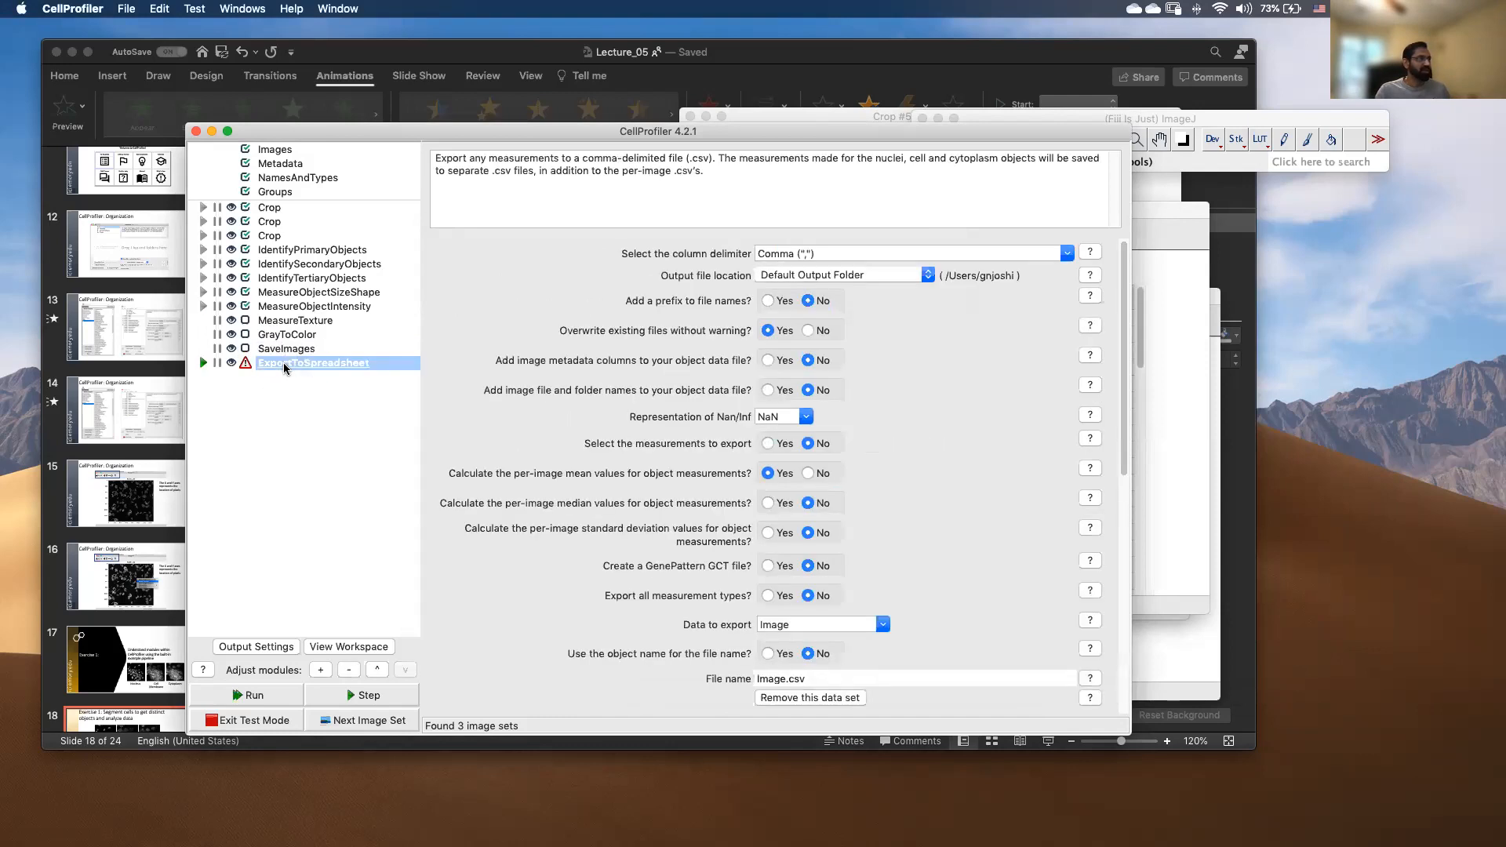
click(929, 280)
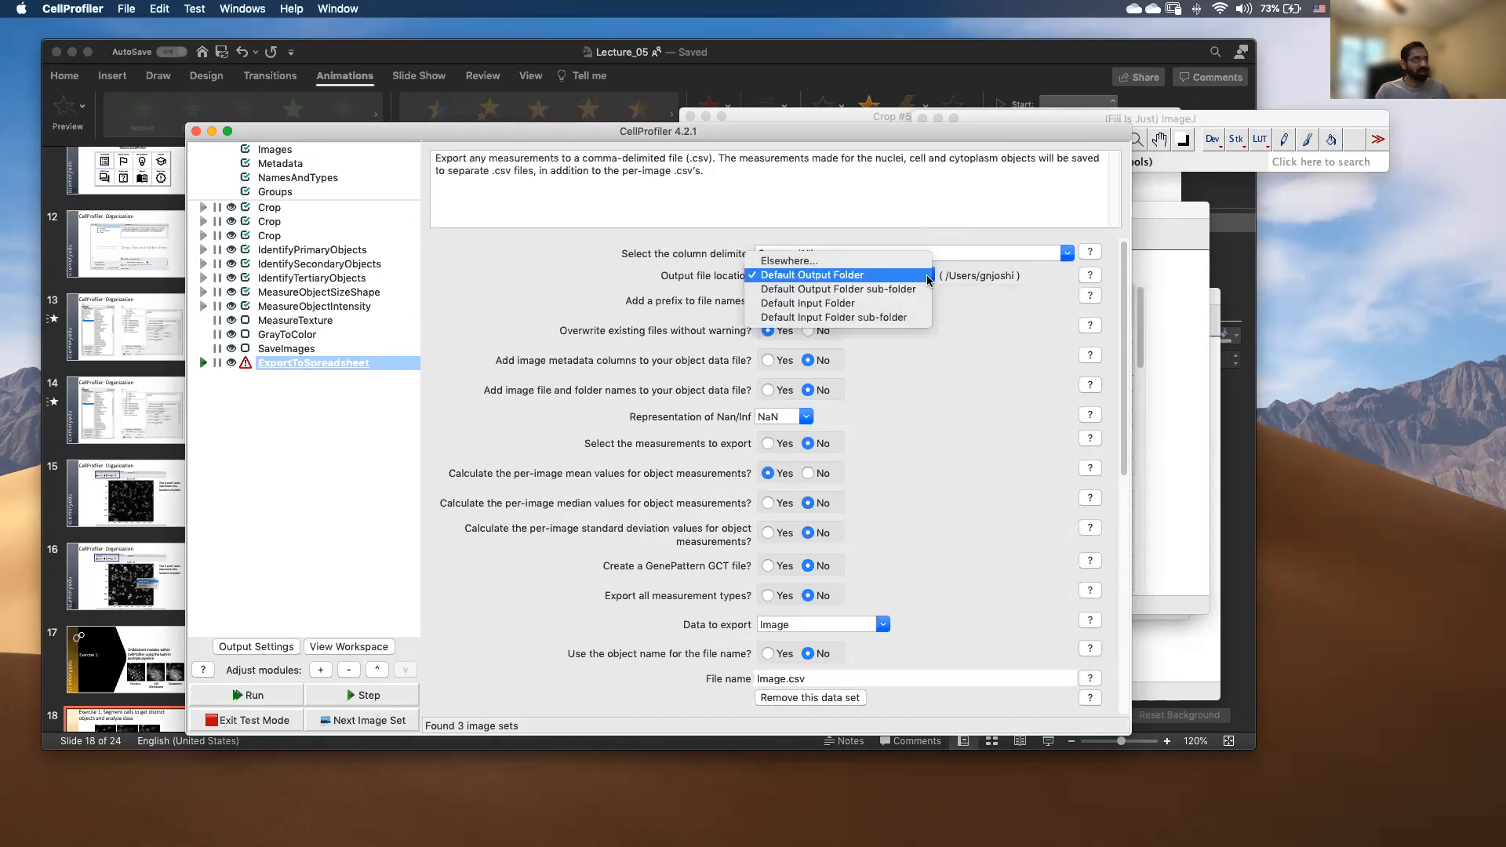
click(917, 262)
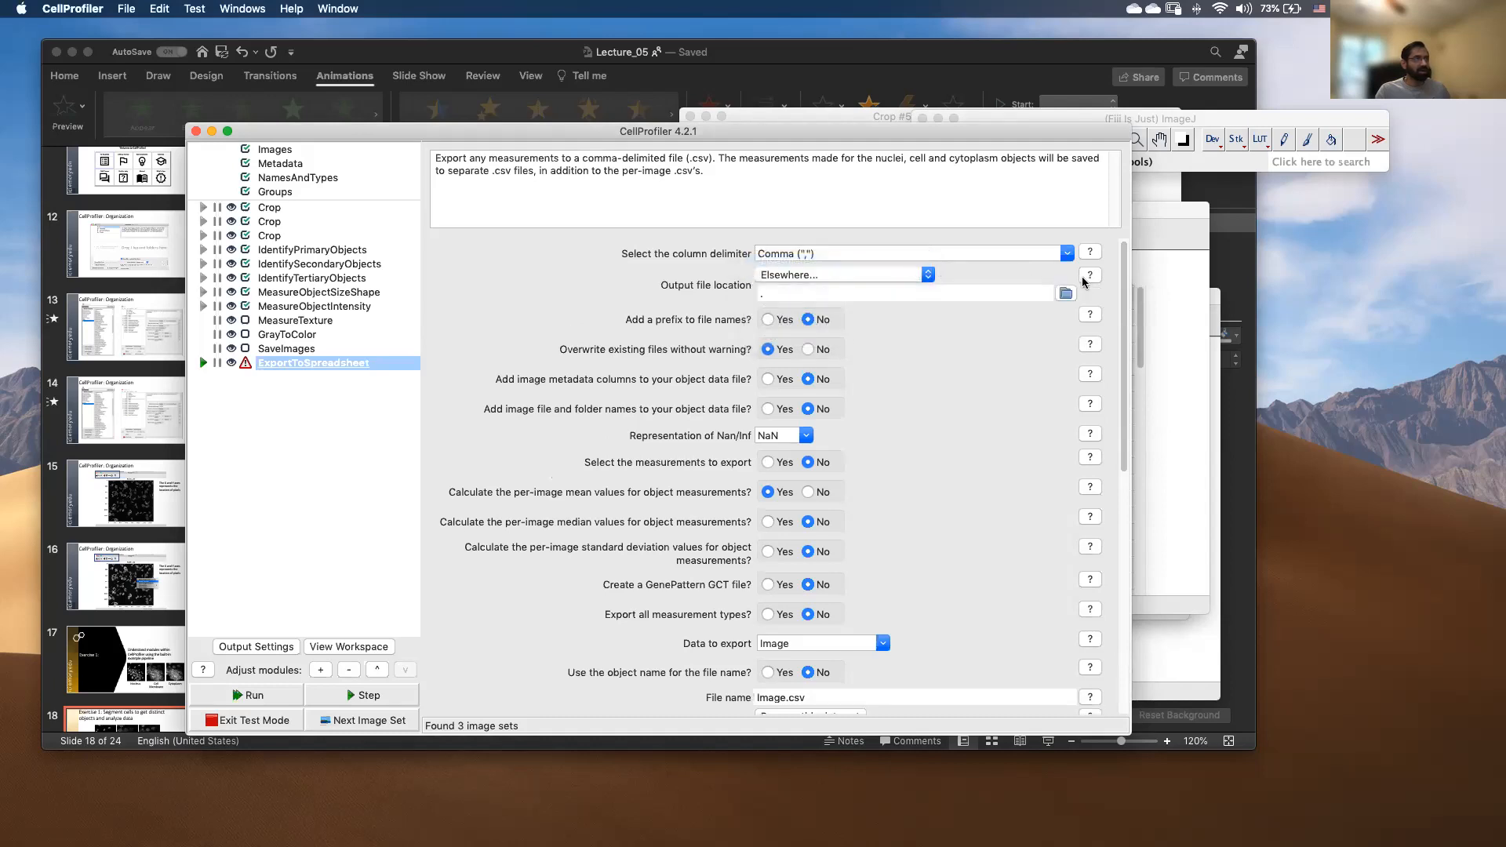
click(1064, 294)
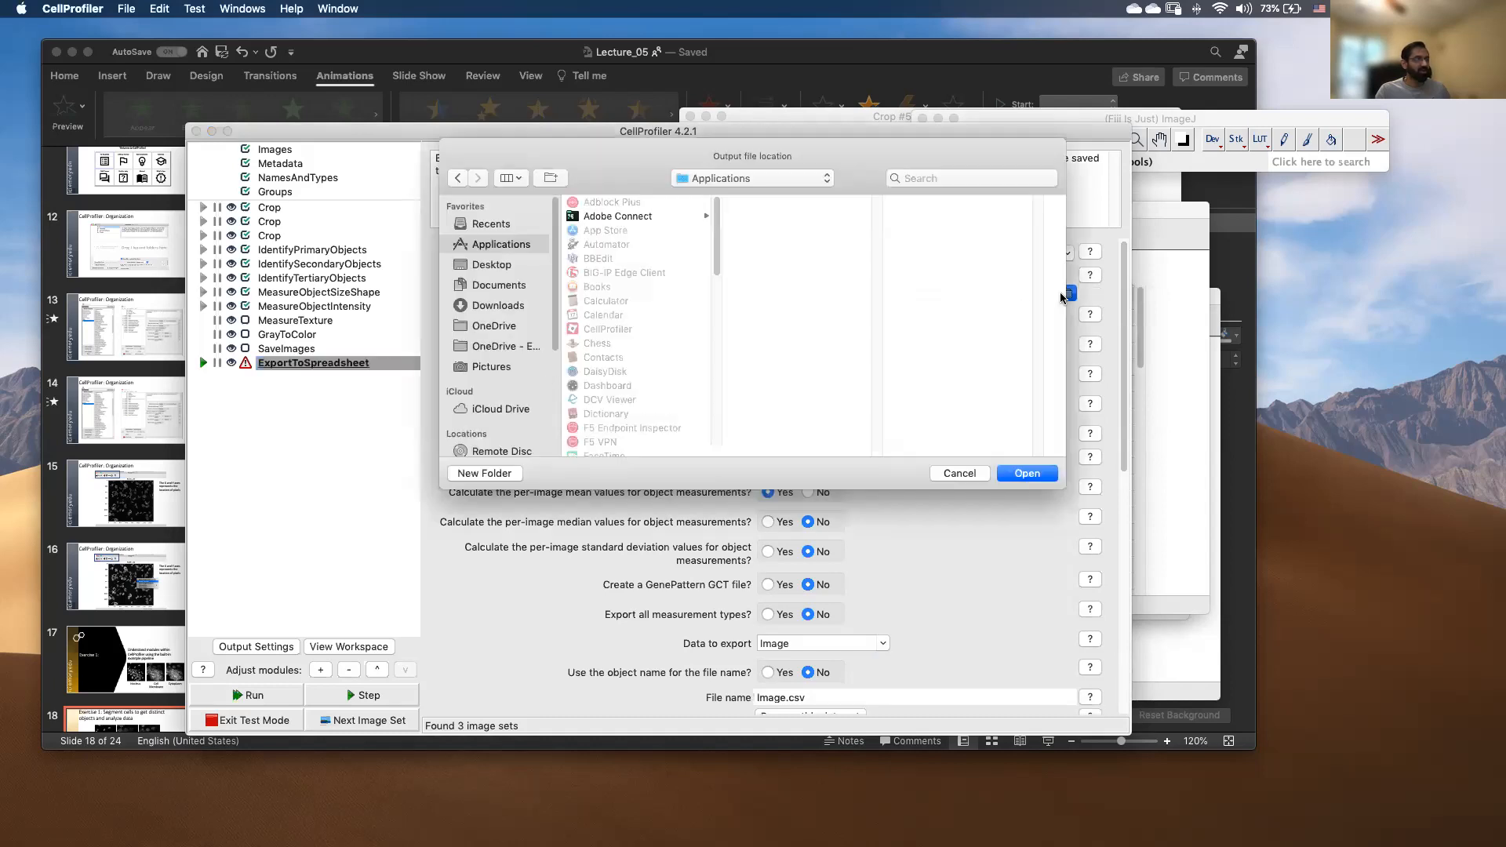
click(494, 346)
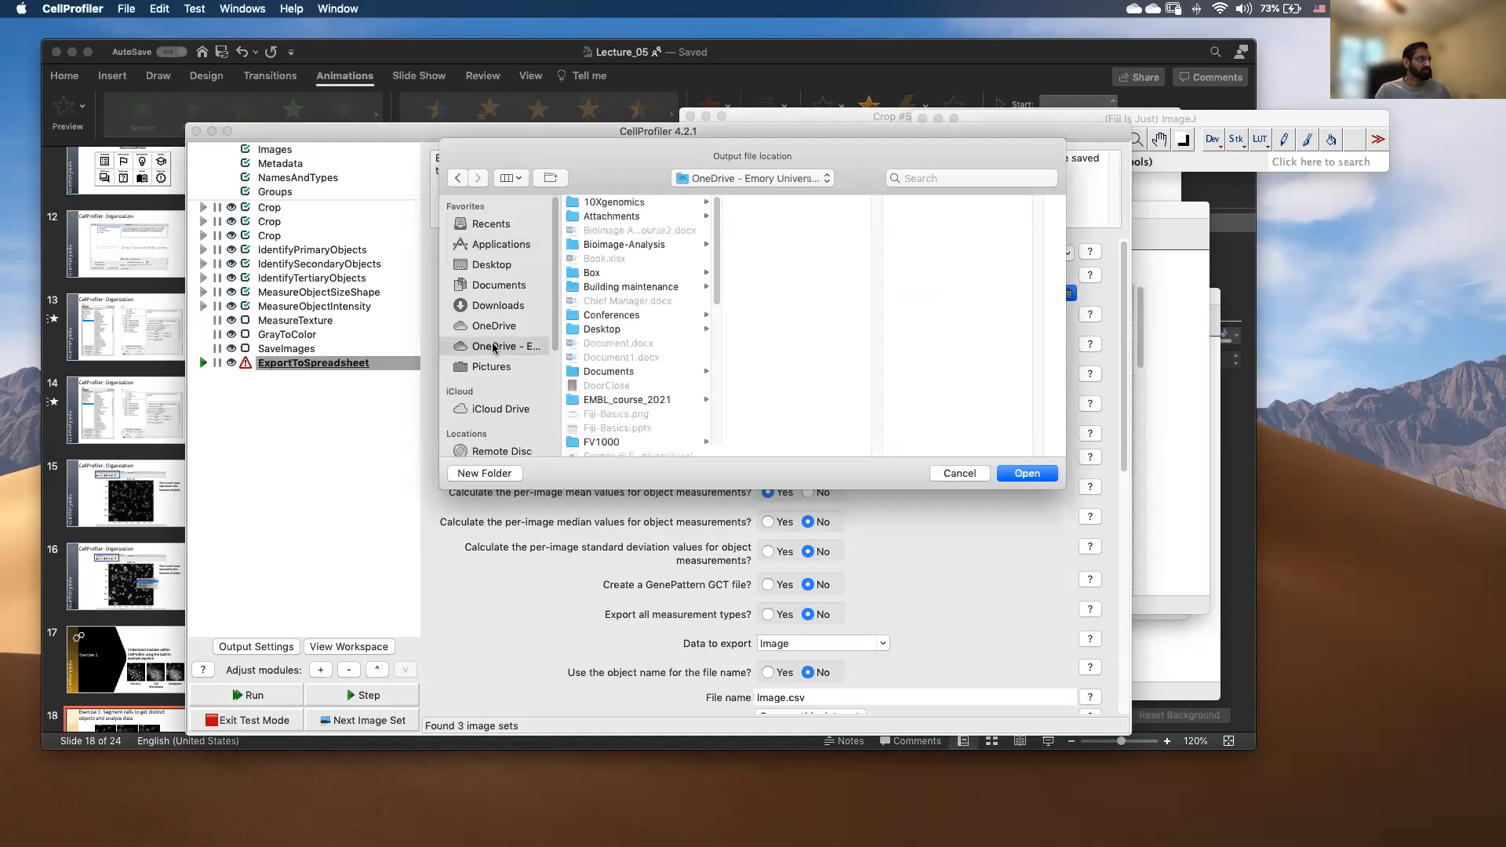
click(588, 244)
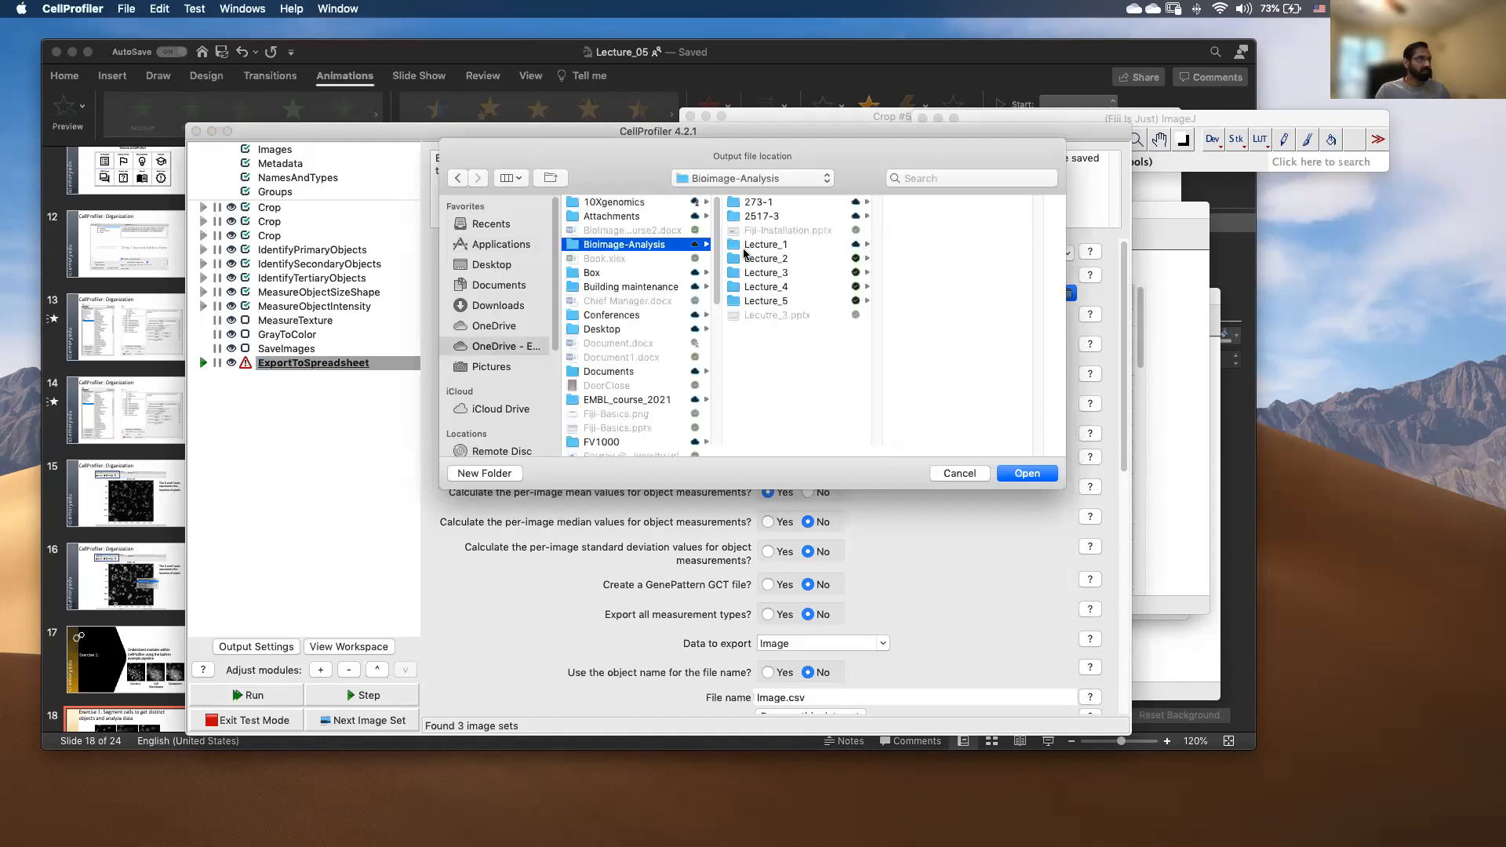
click(766, 303)
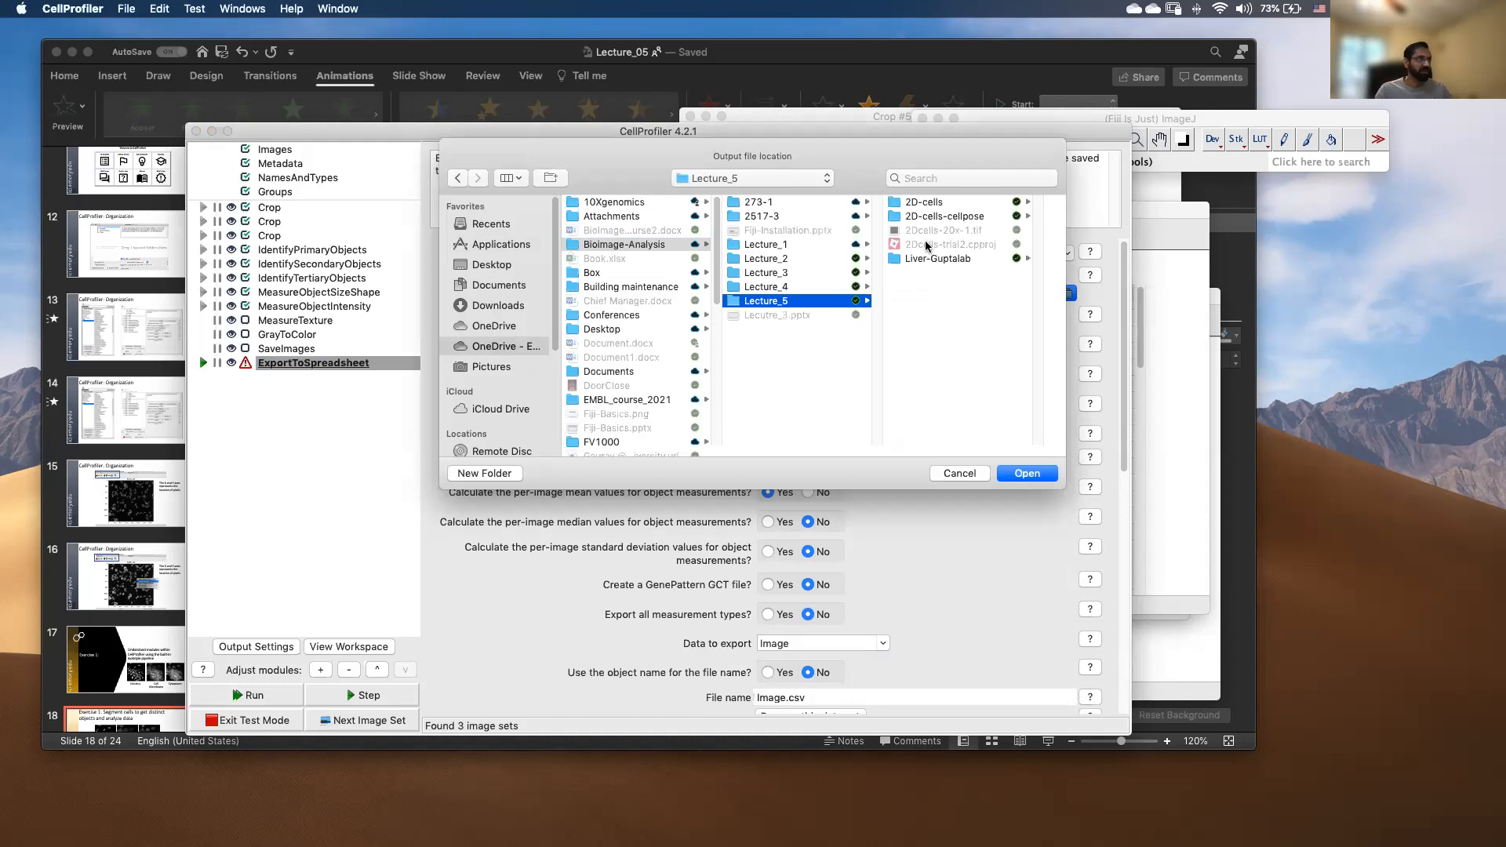
click(905, 205)
click(1023, 474)
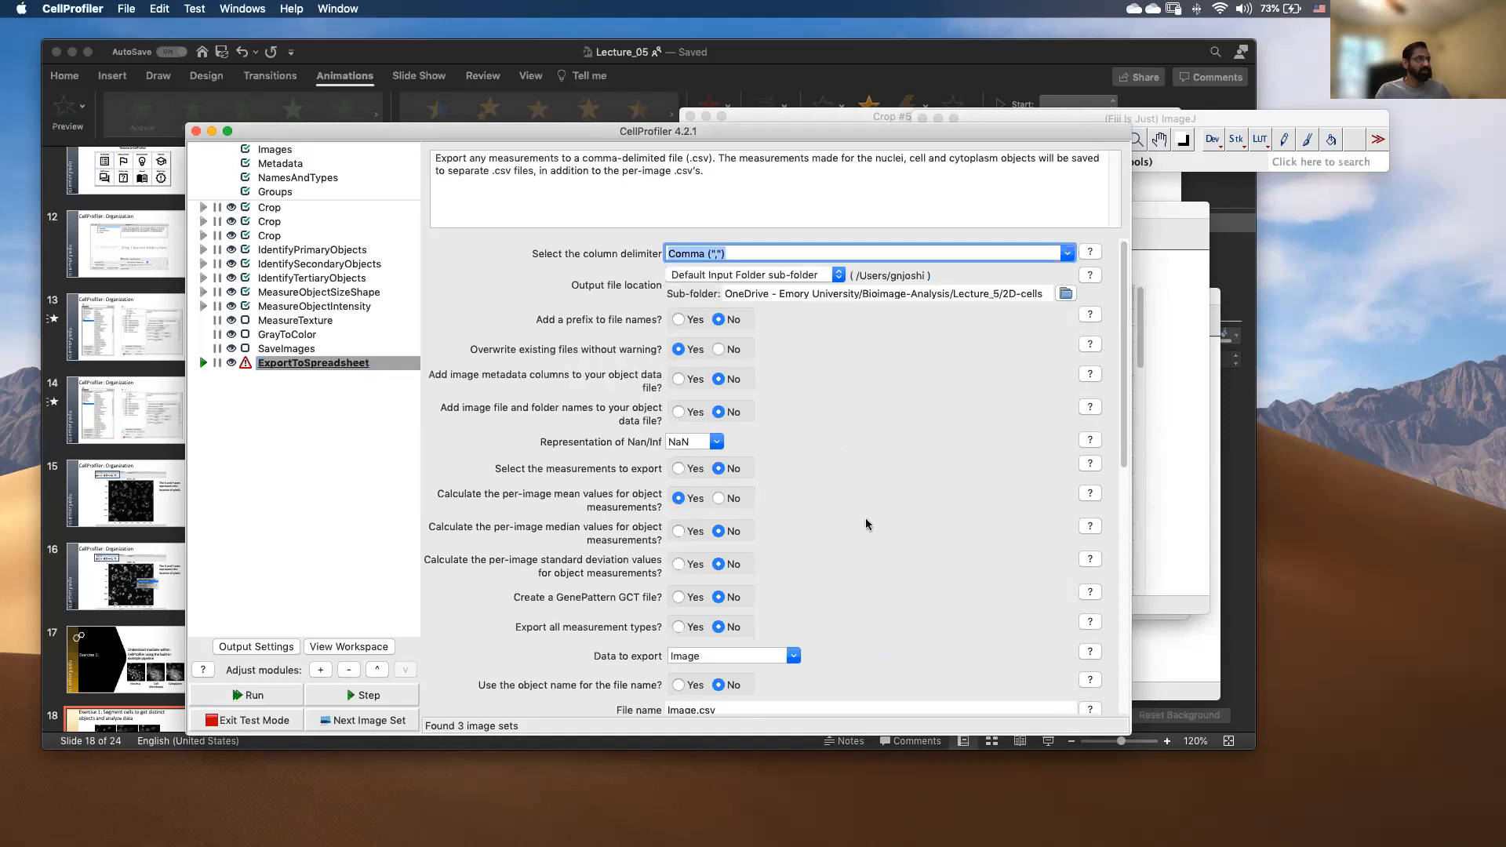
Create a folder named test inside Lecture_5 and make it the output file location for the spreadsheet export.
click(1066, 294)
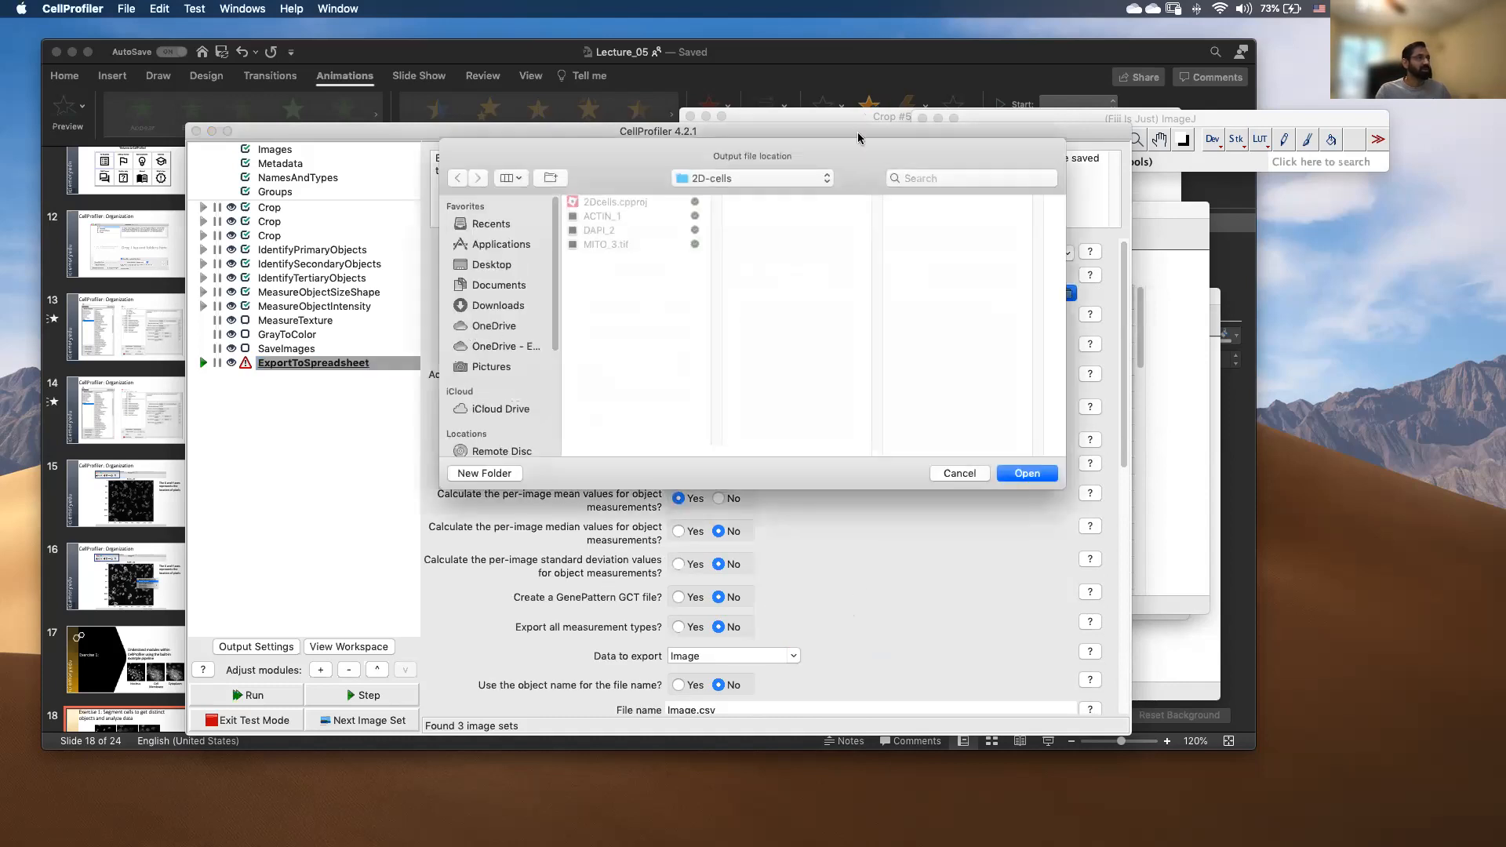
click(802, 181)
click(786, 195)
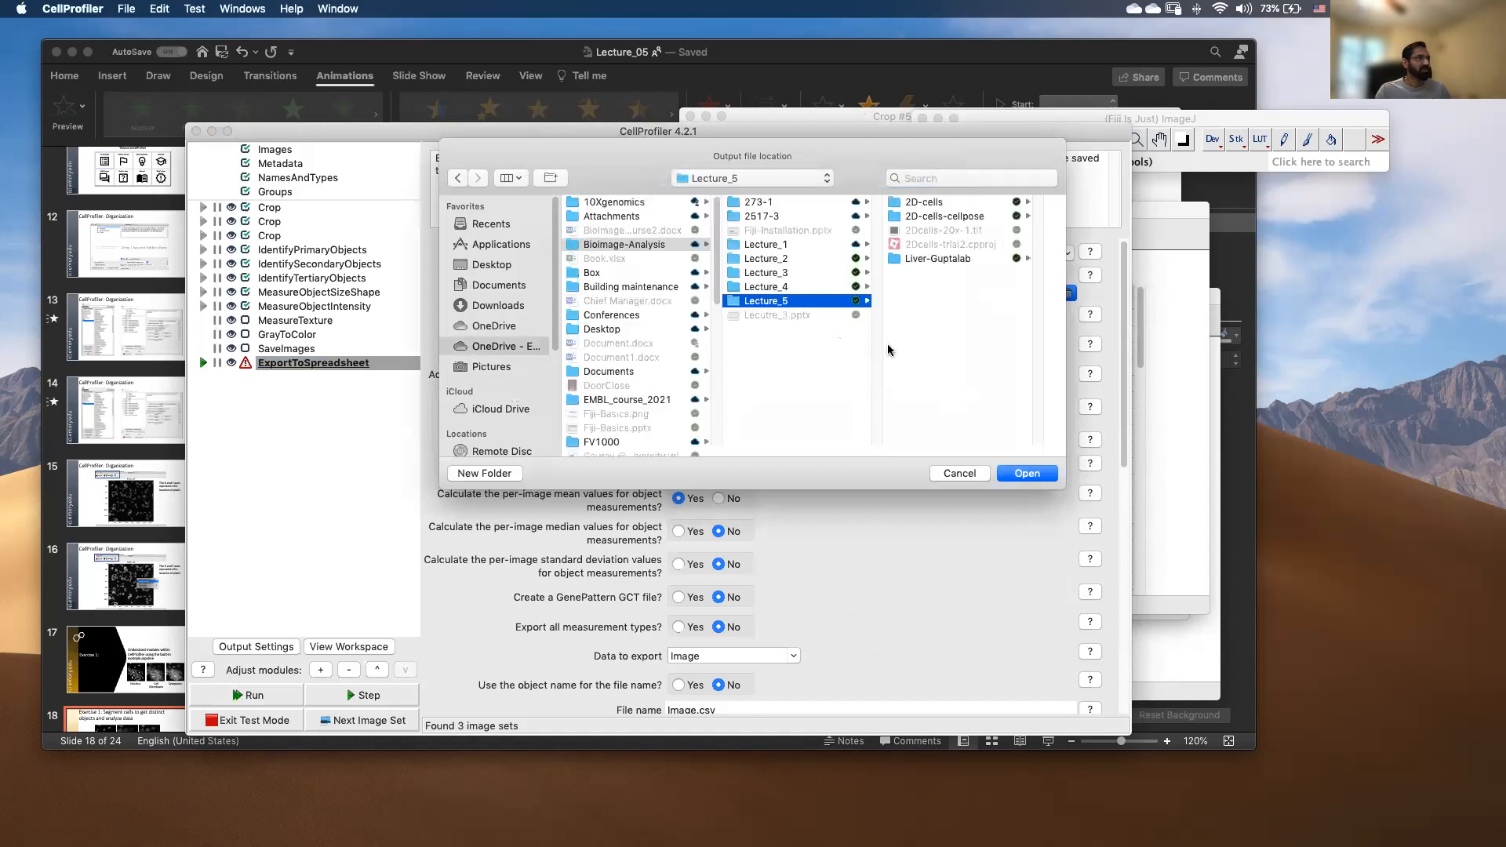
click(504, 473)
key(BackSpace)
text(test)
click(700, 290)
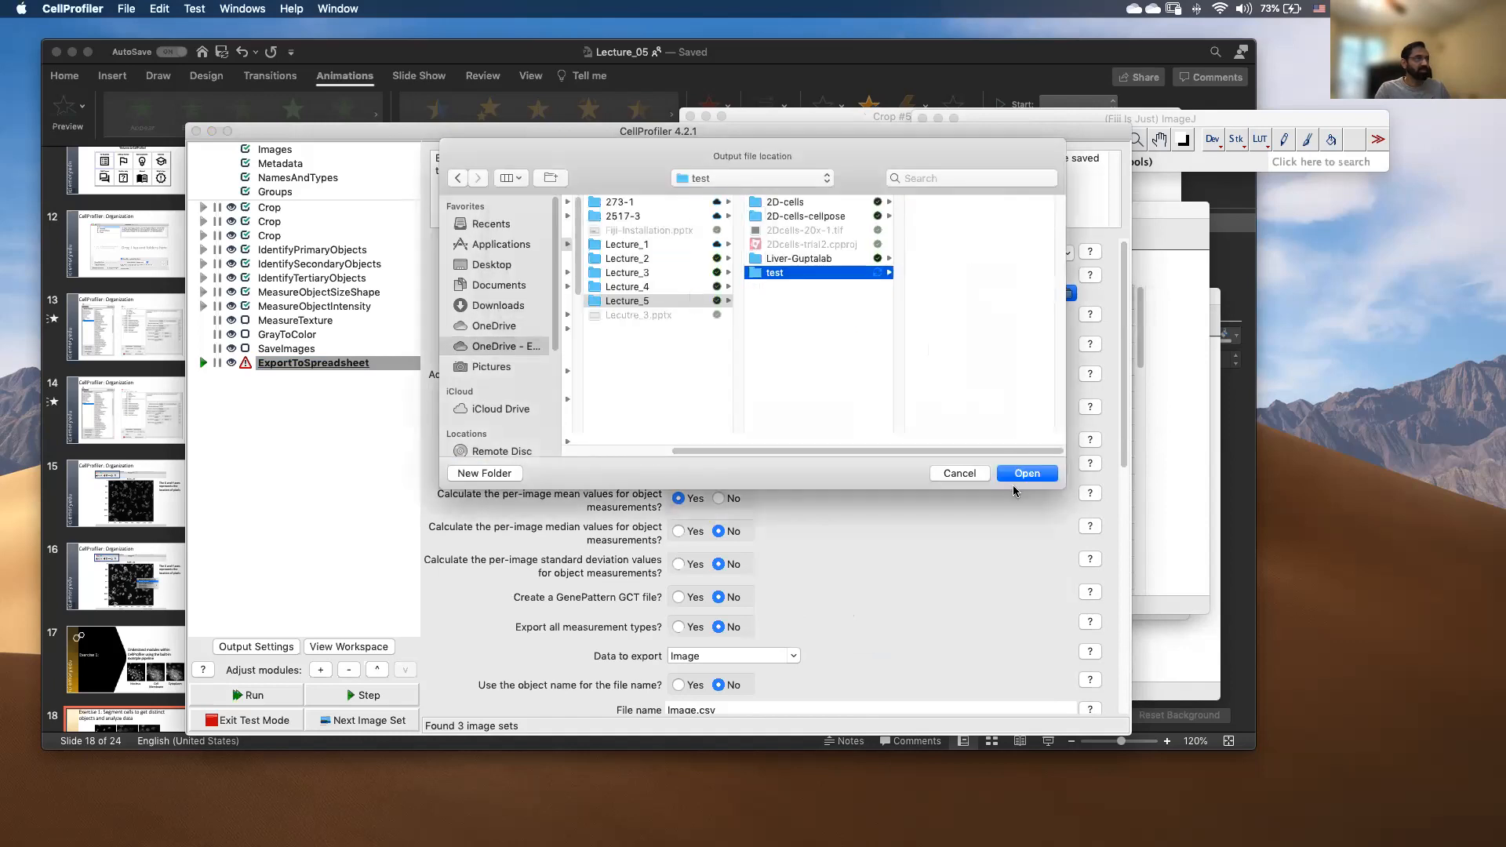
click(1015, 475)
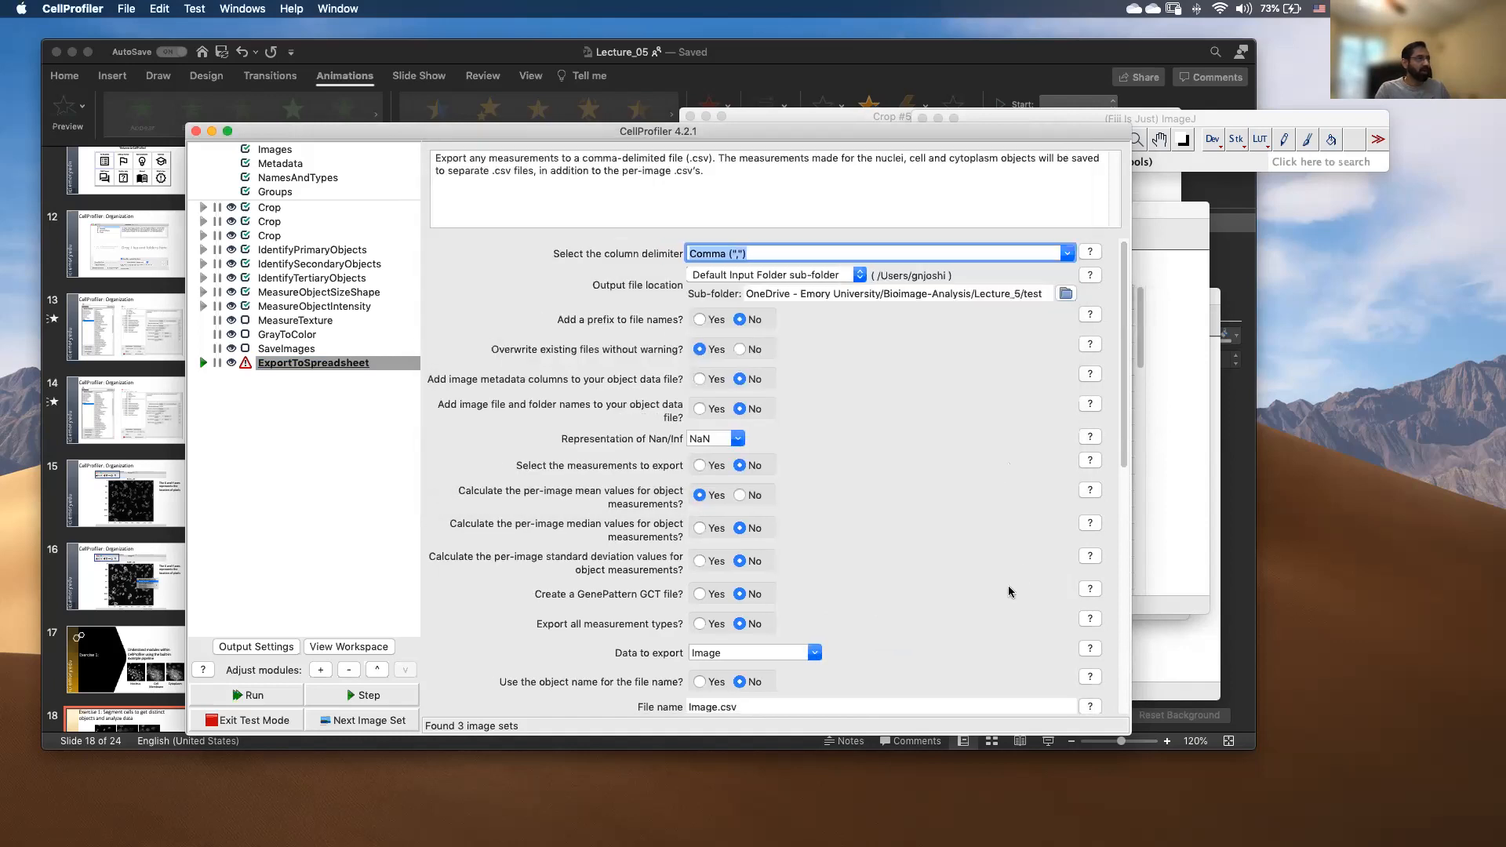
Review the ExportToSpreadsheet options and the Image, Nuclei, Cells and Cytoplasm data sets with their CSV file names.
scroll(908, 520, down, 5)
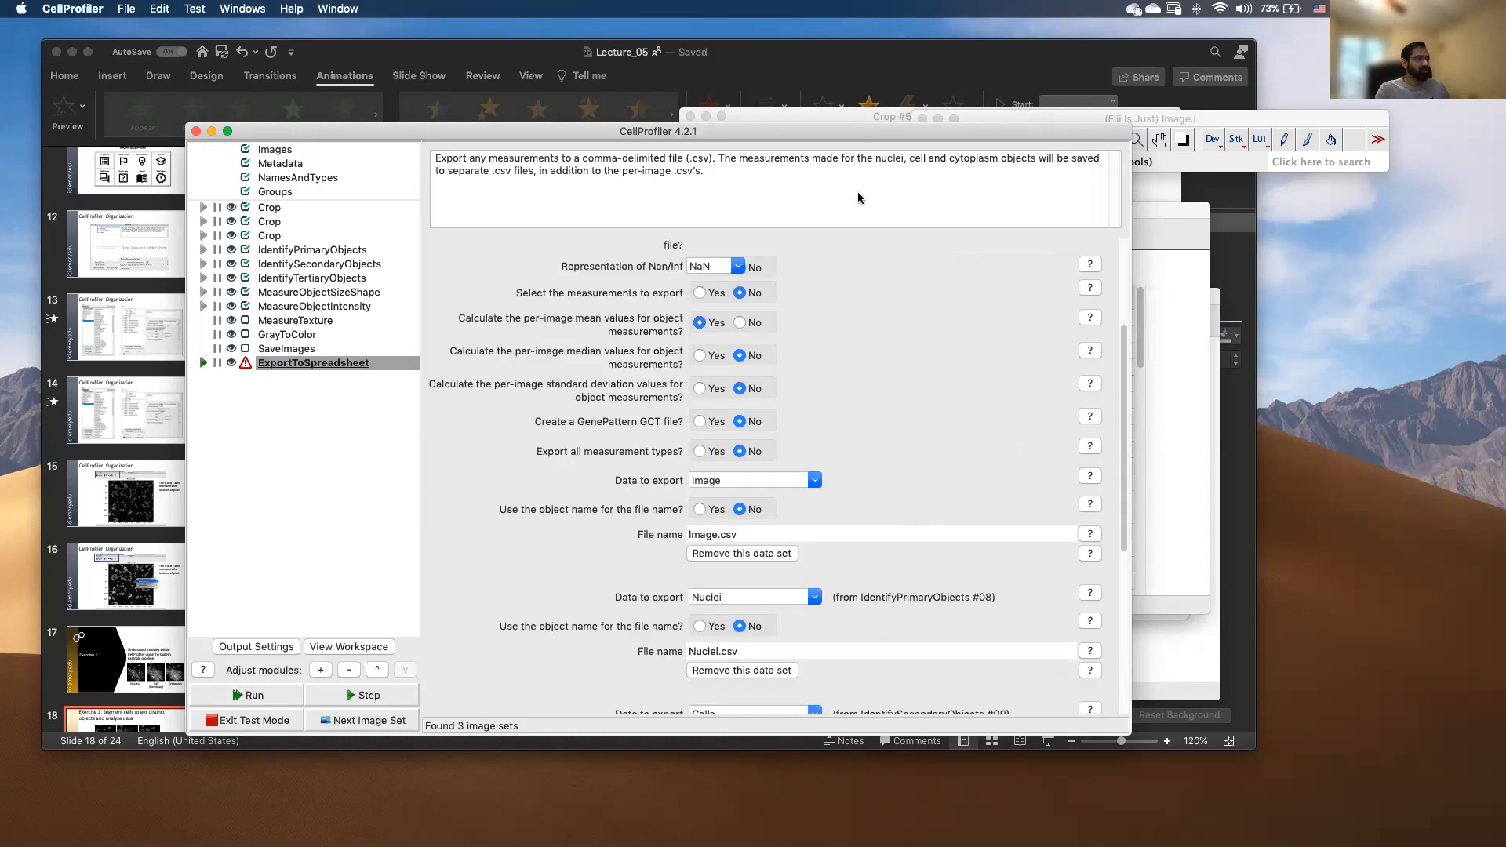
scroll(840, 365, down, 8)
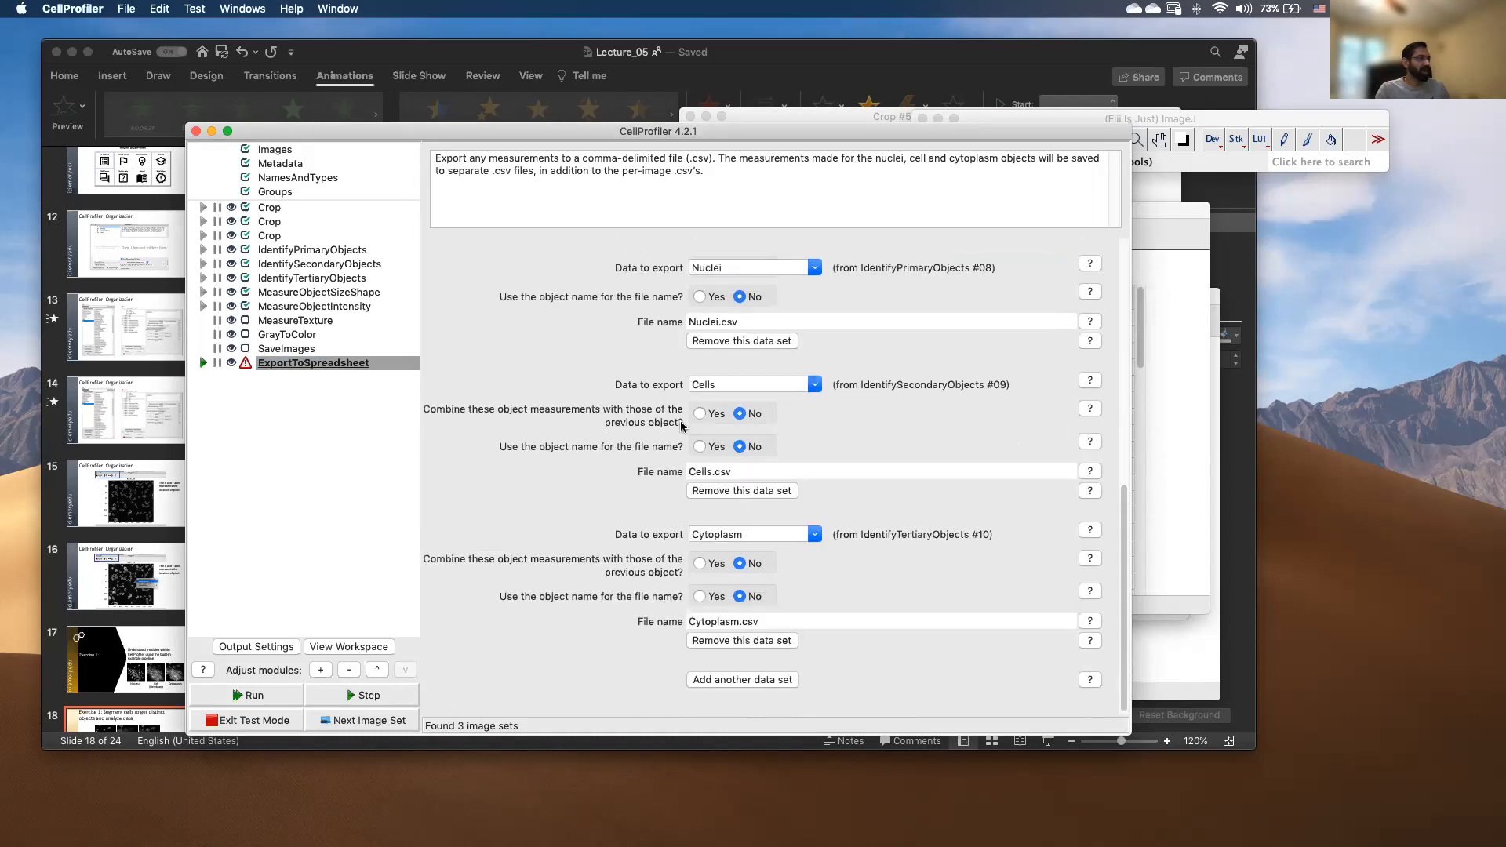
scroll(683, 428, up, 4)
drag(744, 132, 716, 27)
drag(1097, 625, 1119, 708)
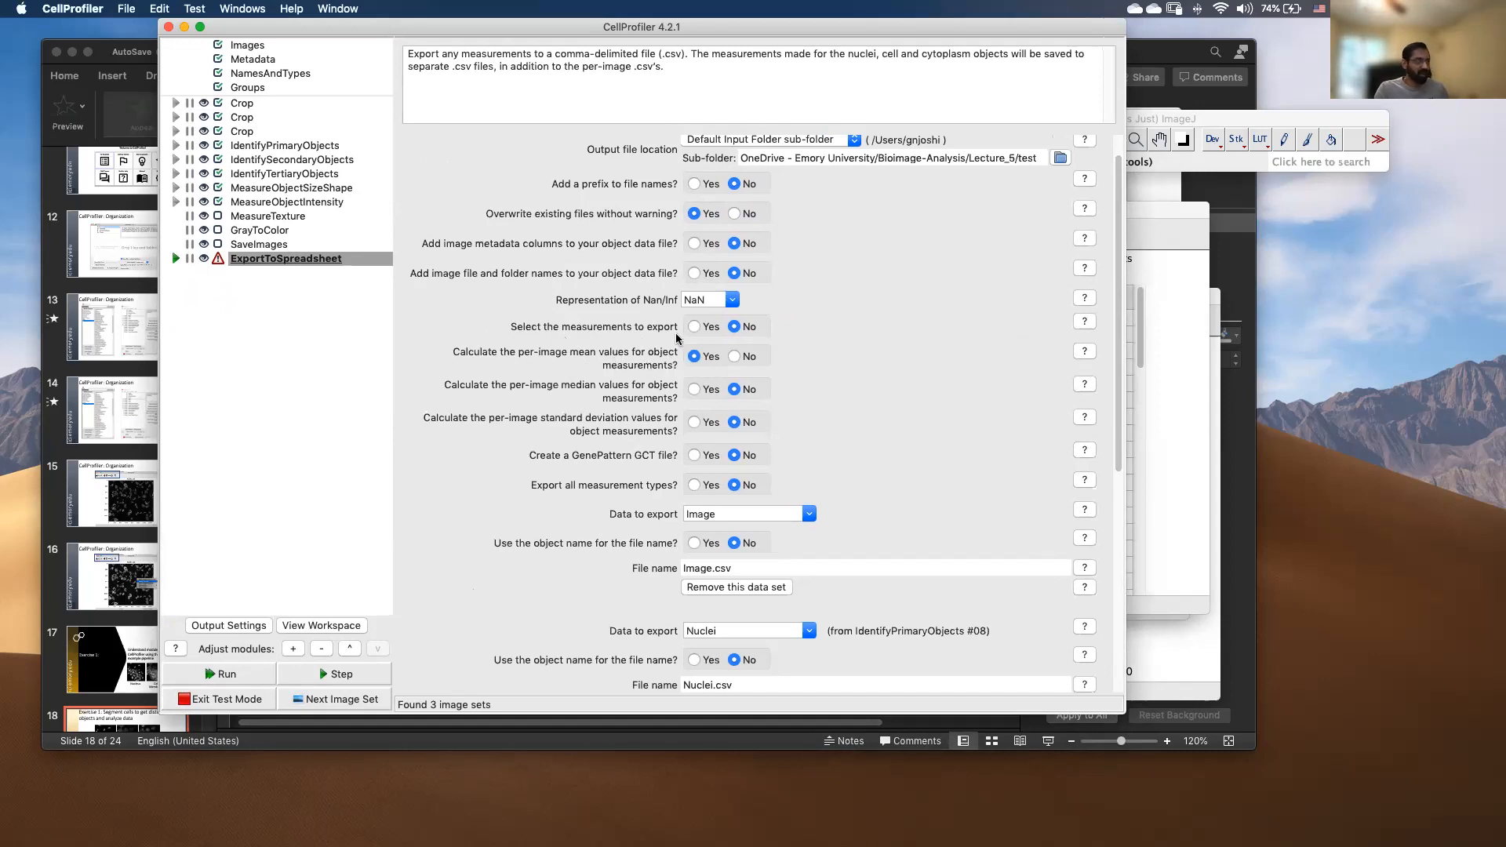
scroll(731, 441, down, 3)
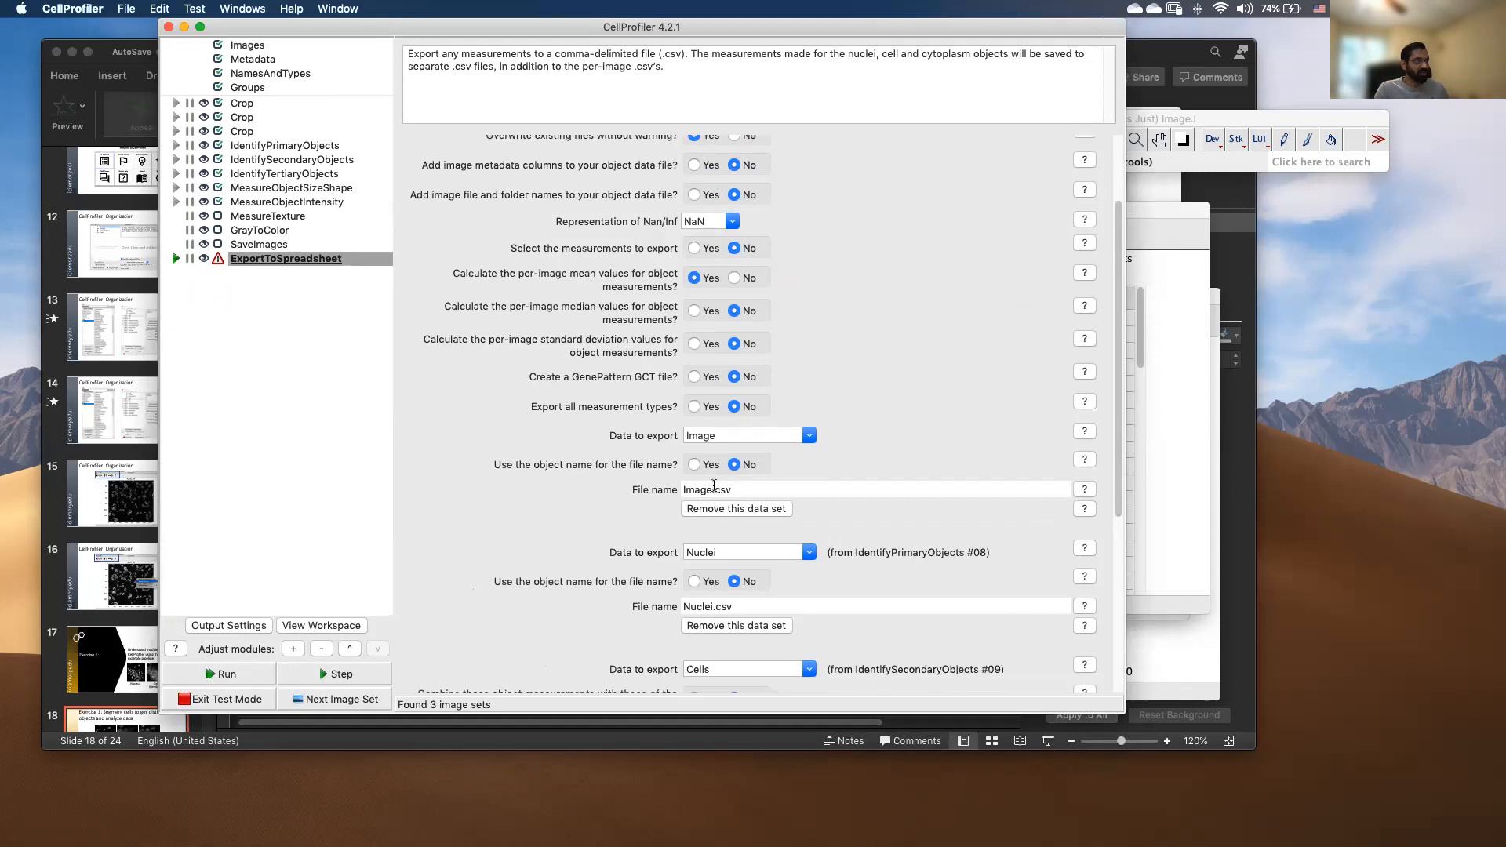
scroll(863, 496, down, 6)
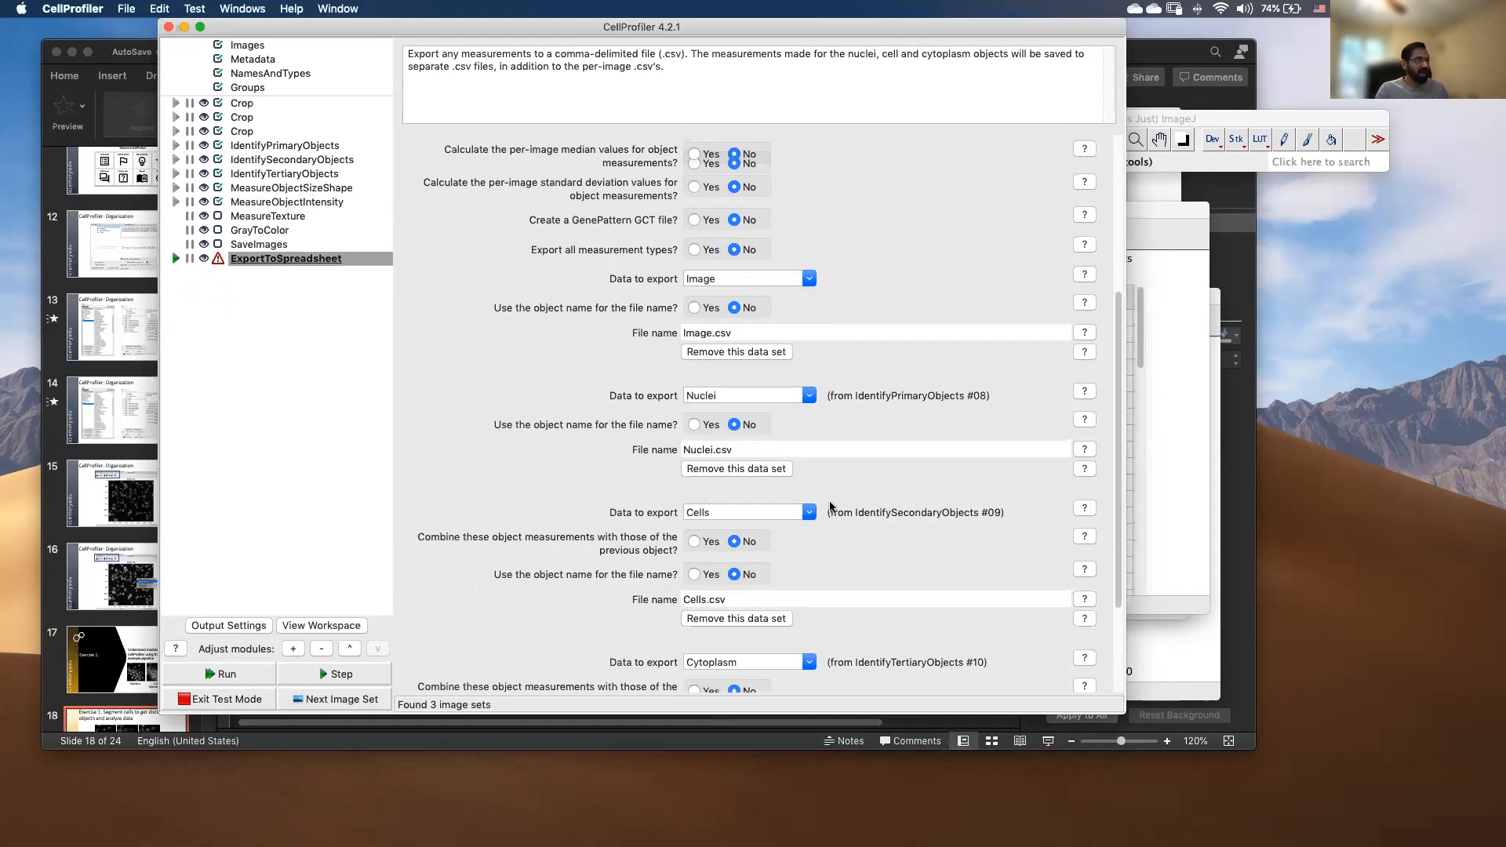
scroll(830, 507, down, 2)
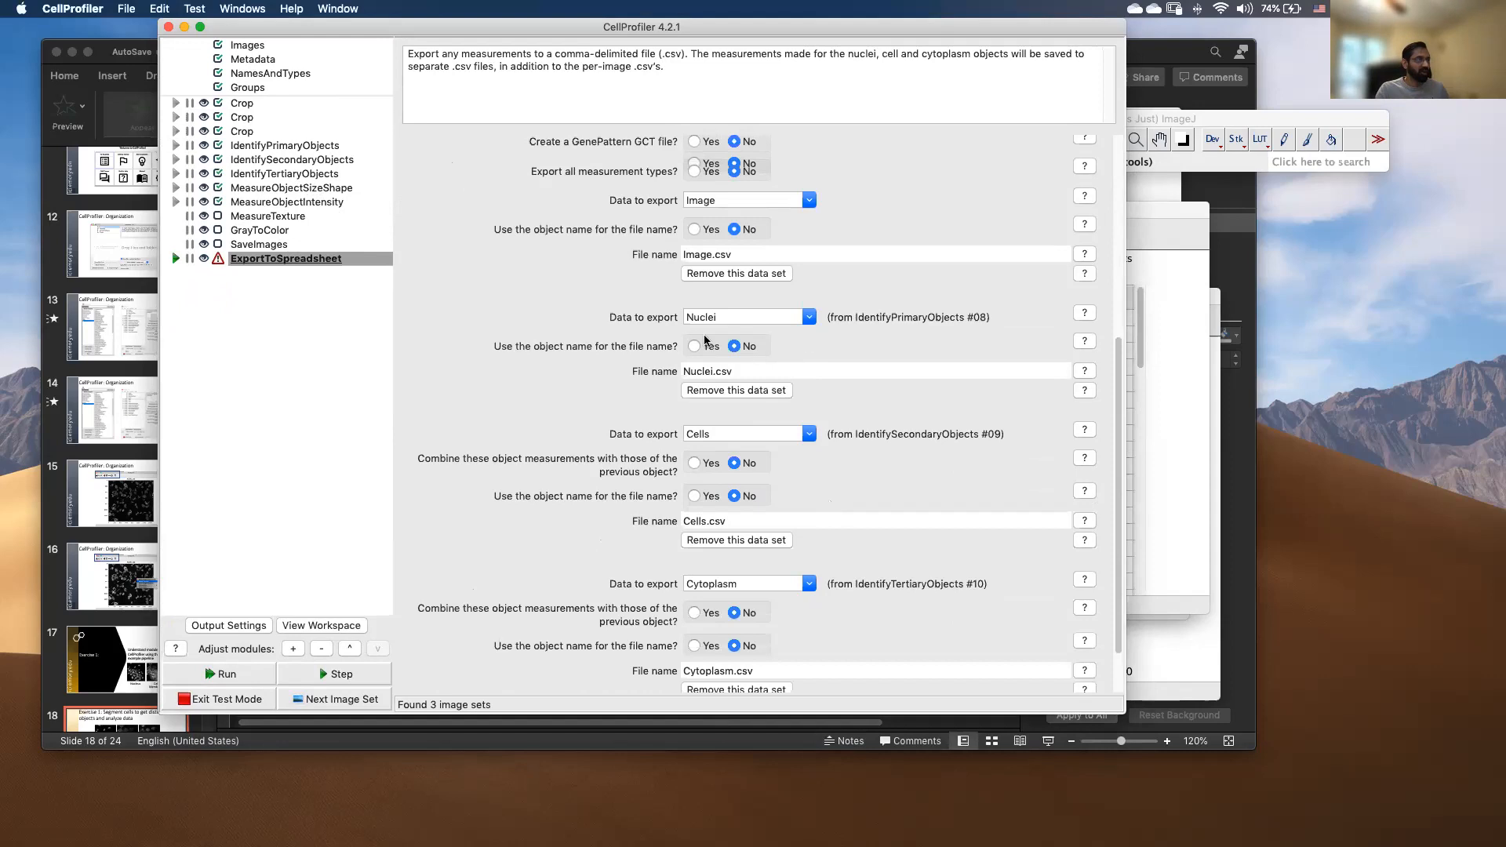
click(810, 317)
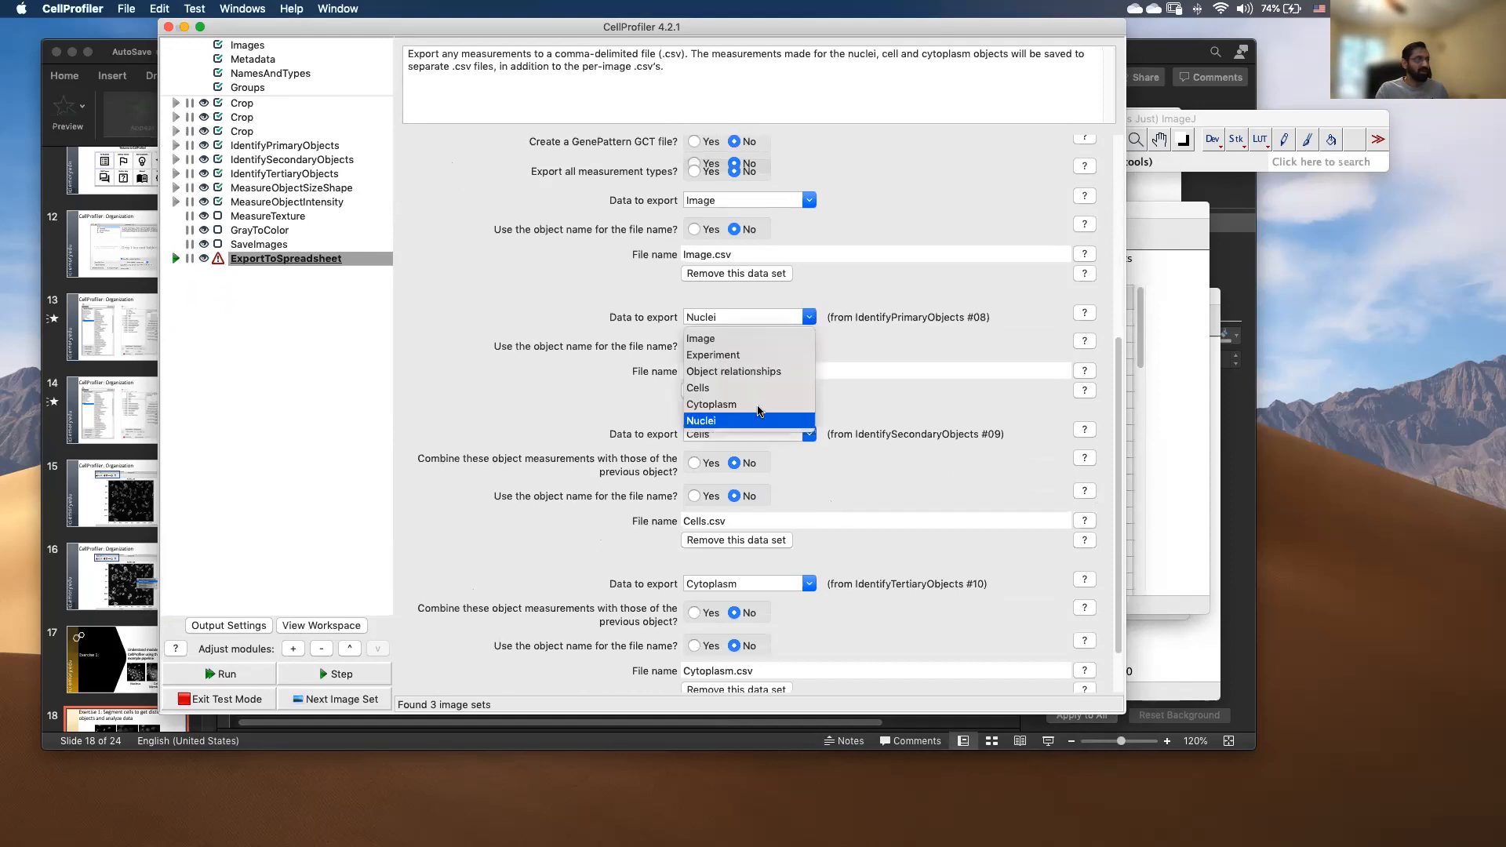
click(760, 421)
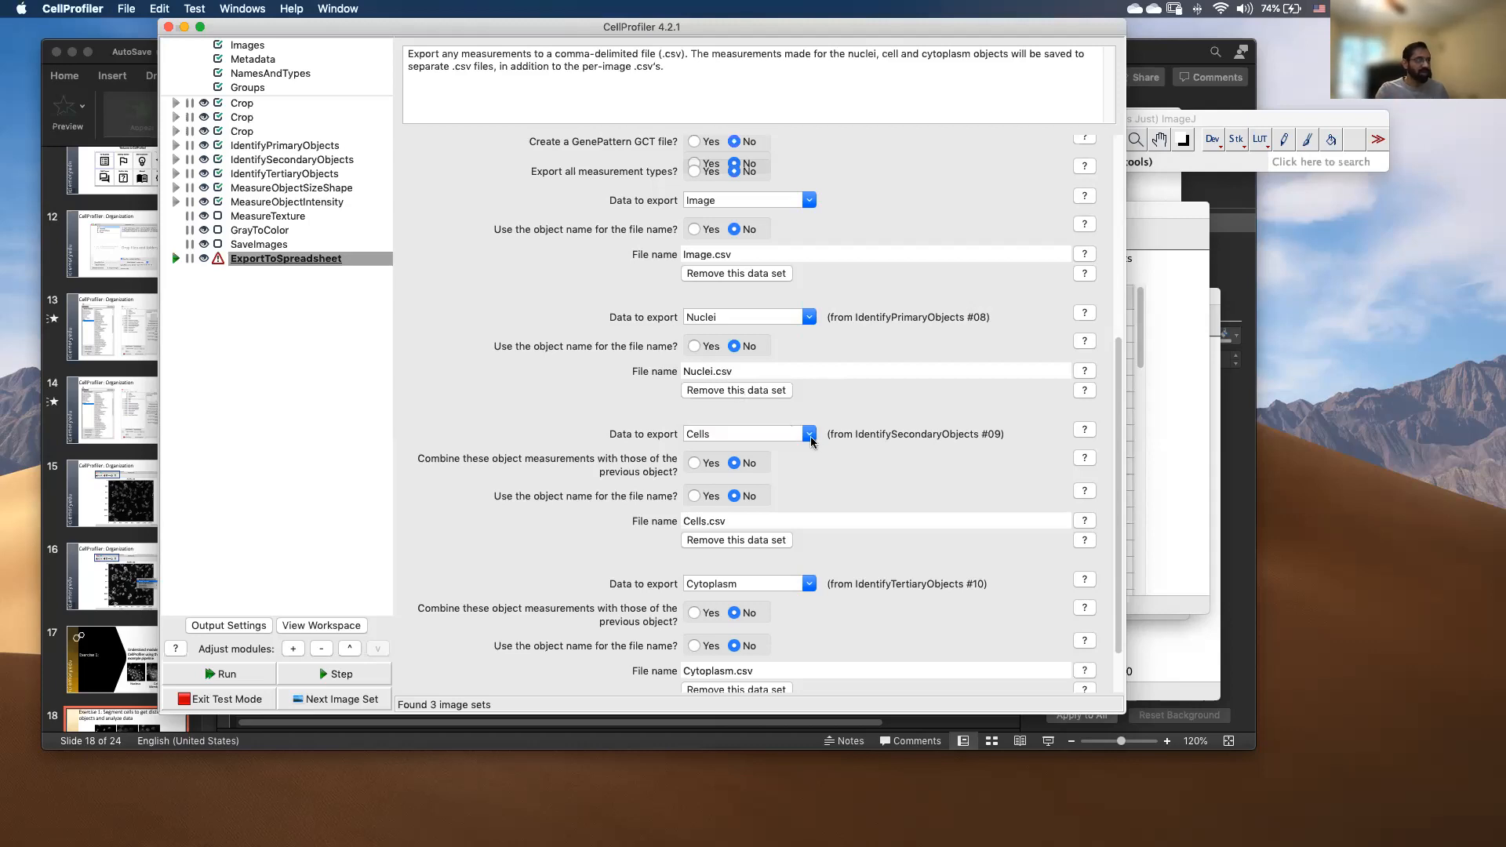
scroll(743, 512, down, 2)
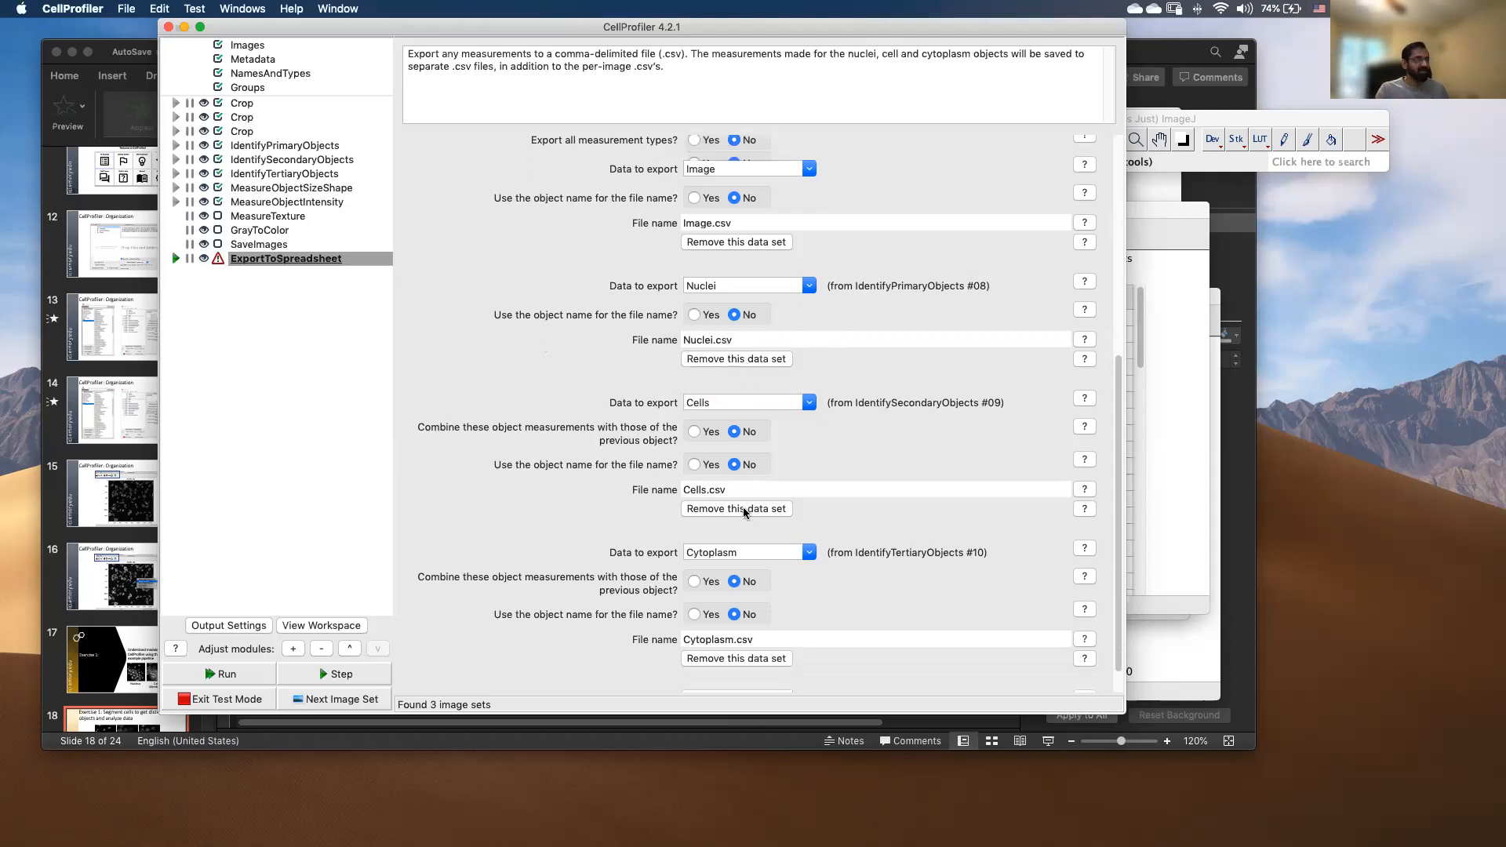
scroll(744, 511, down, 2)
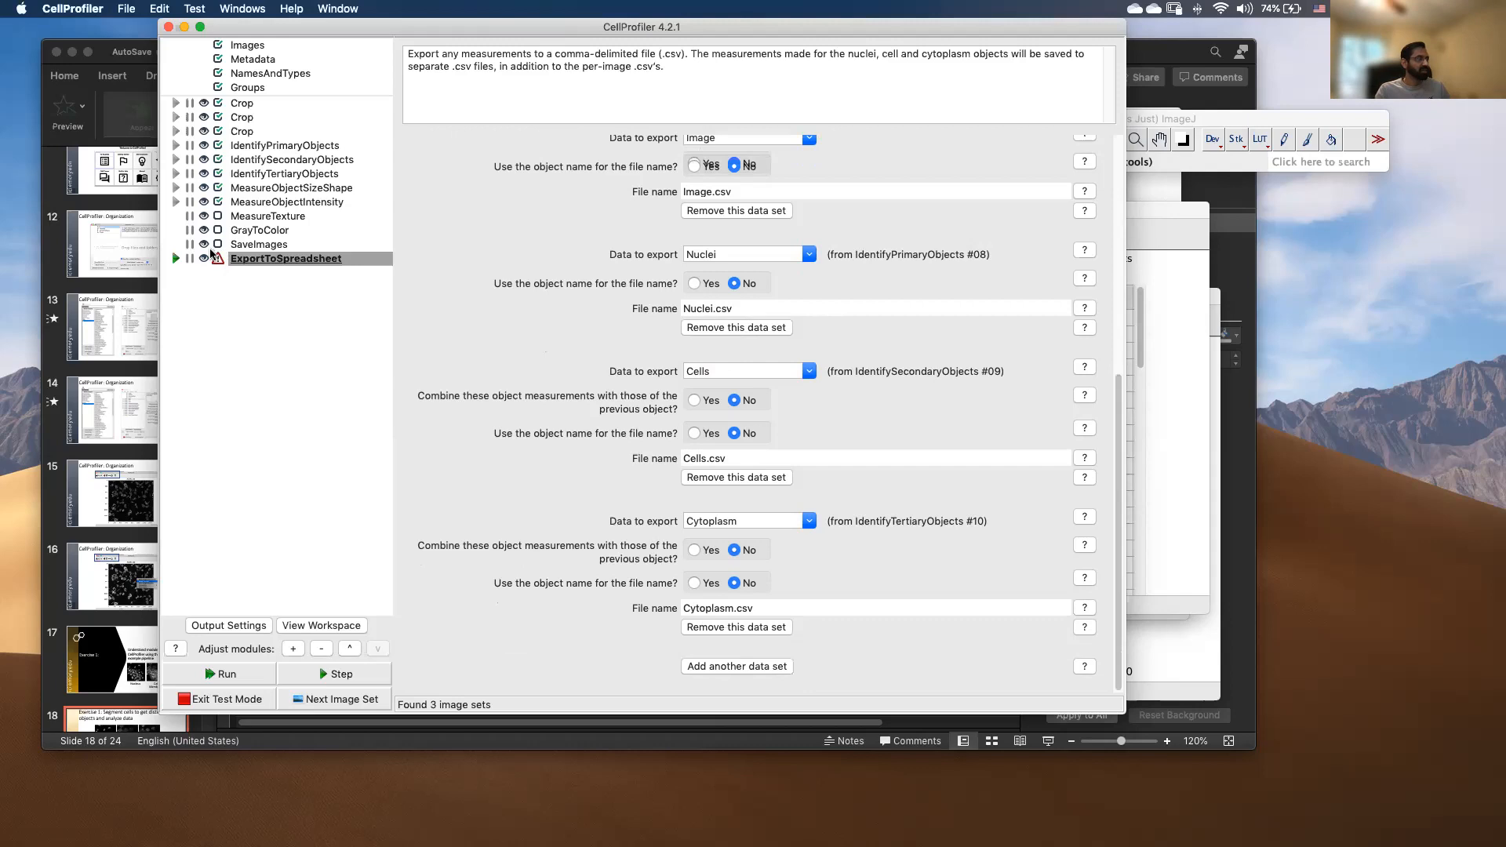
Exit test mode and run the full pipeline analysis on all image sets.
click(231, 706)
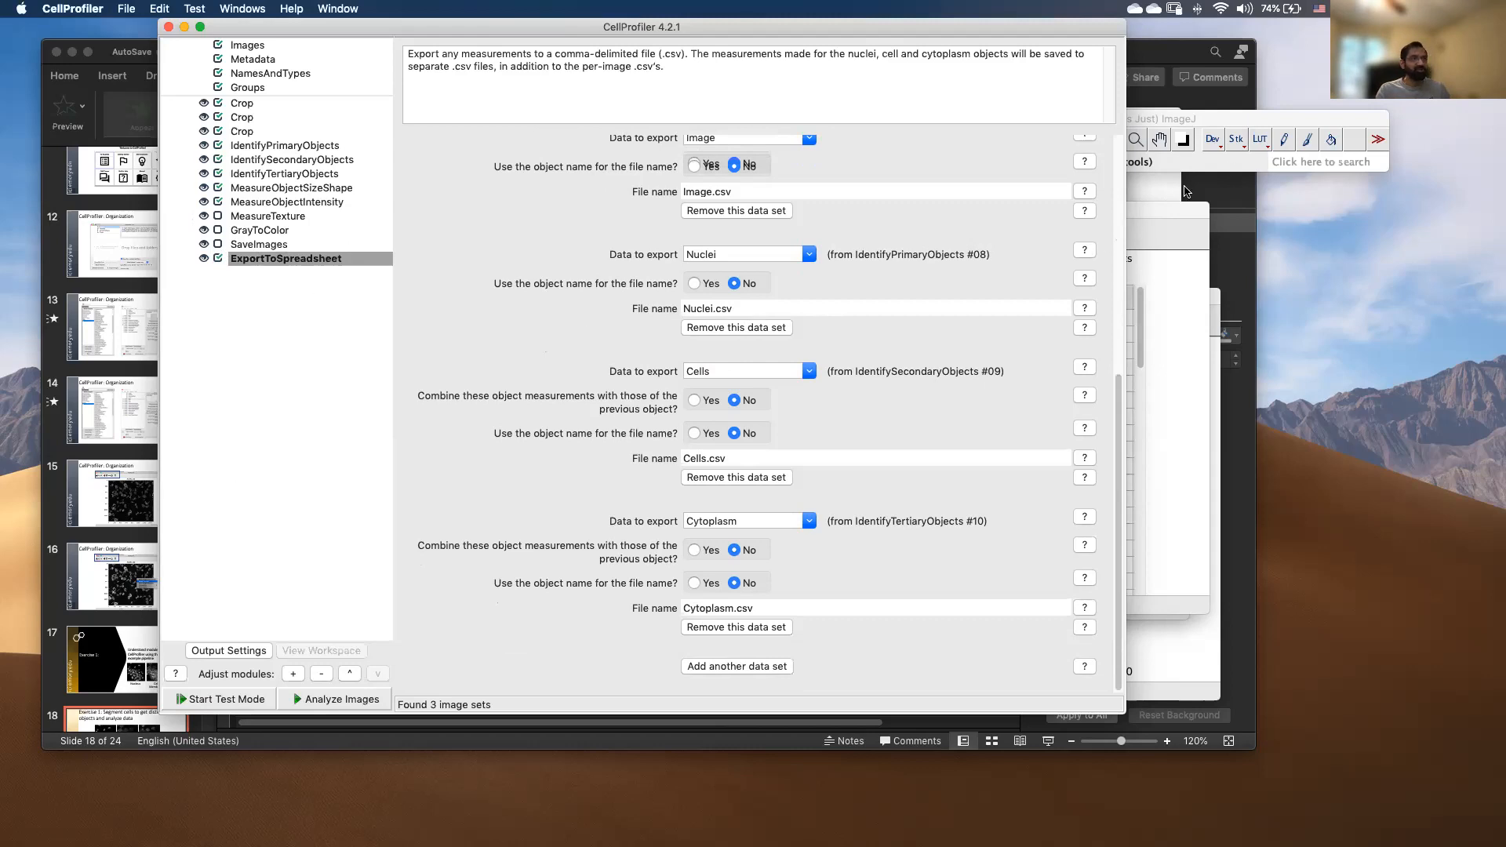
click(331, 702)
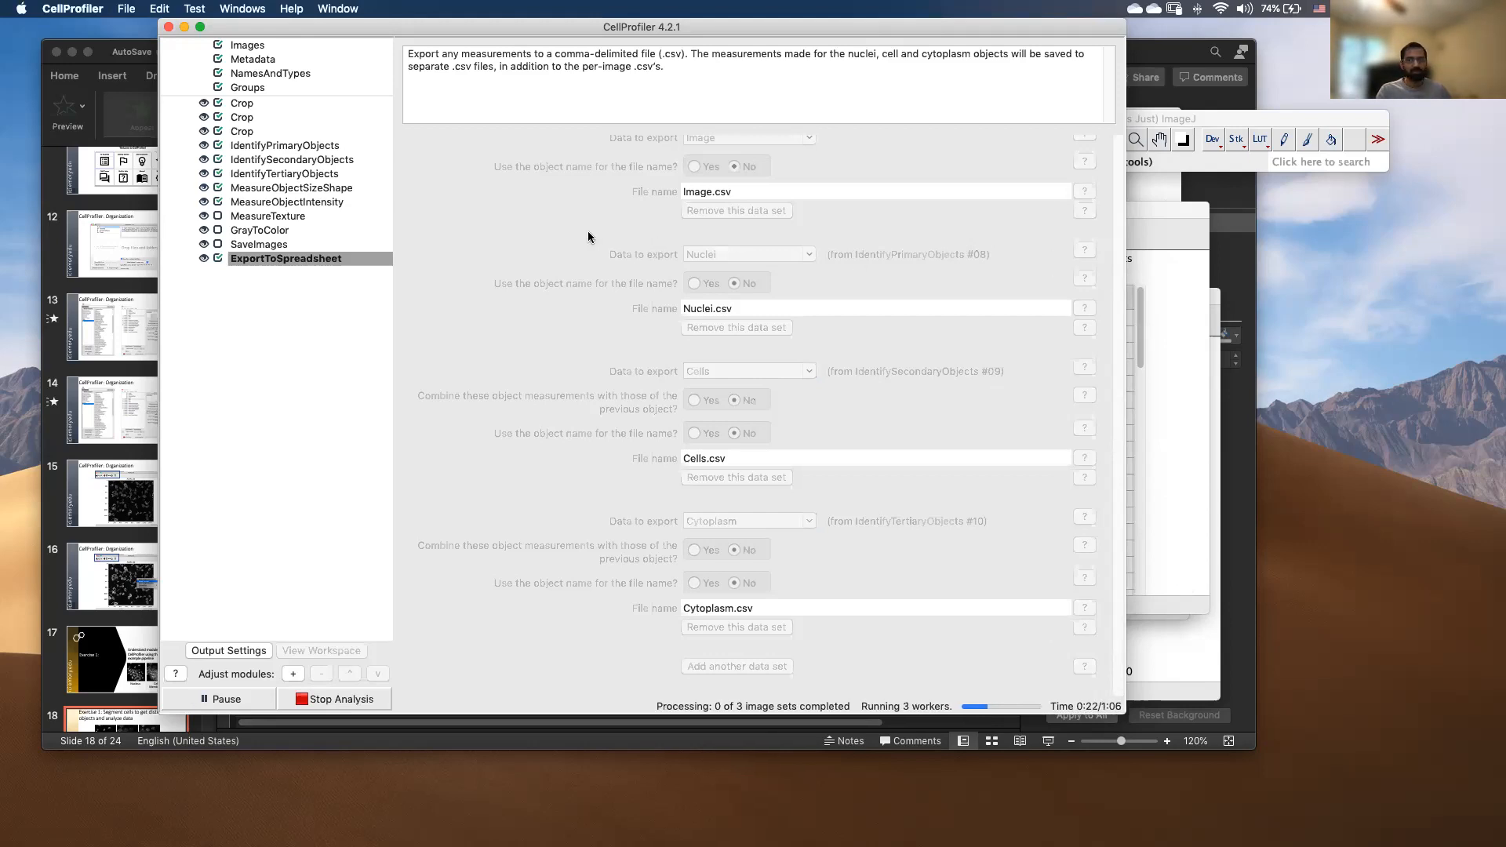
drag(227, 30, 121, 130)
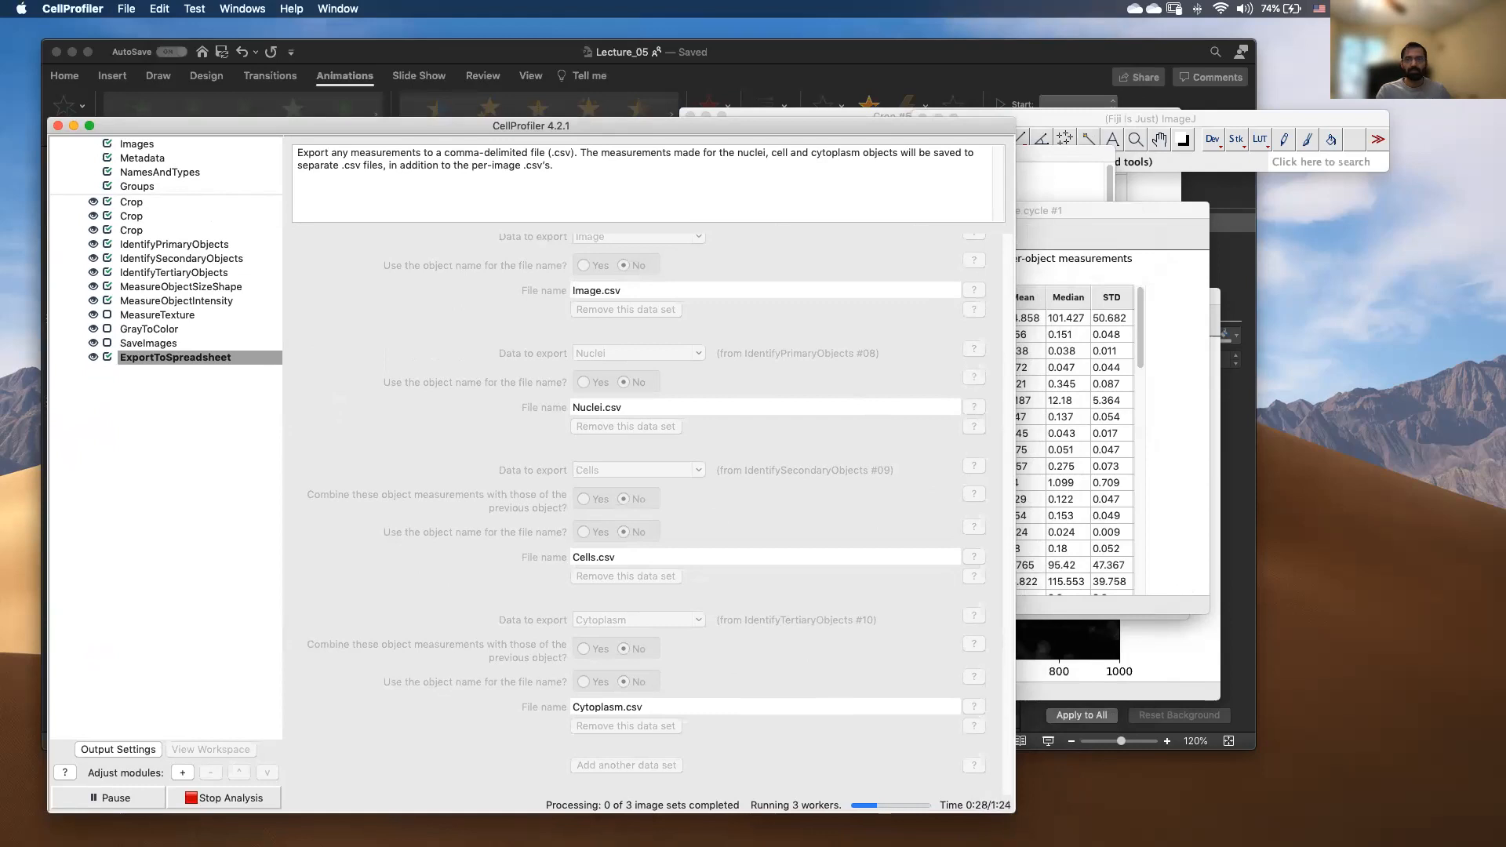
Switch to Finder and show the contents of the test output folder beside the pipeline window.
key(super+Tab)
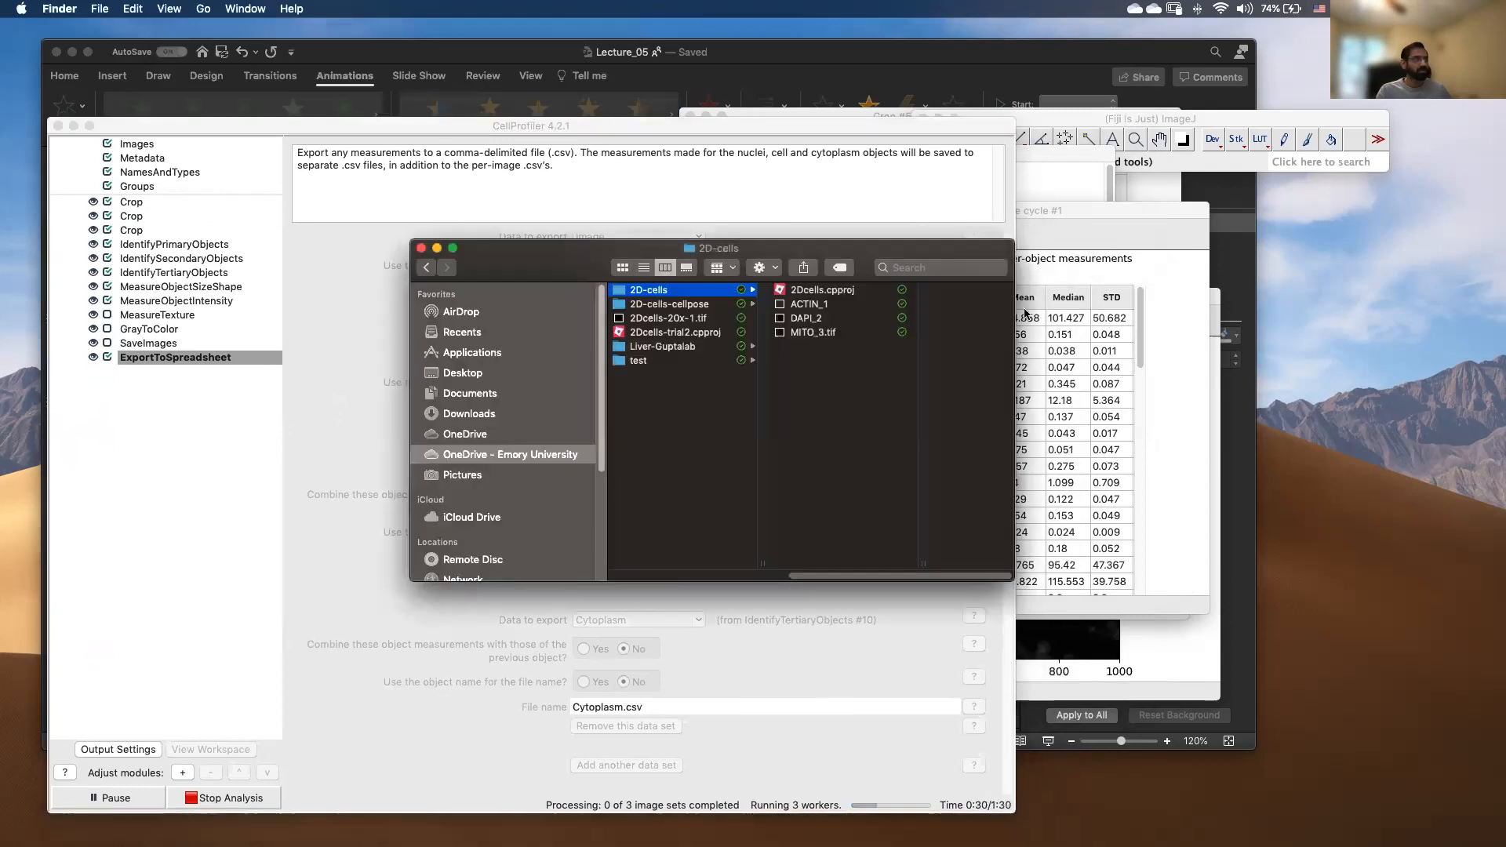
click(655, 363)
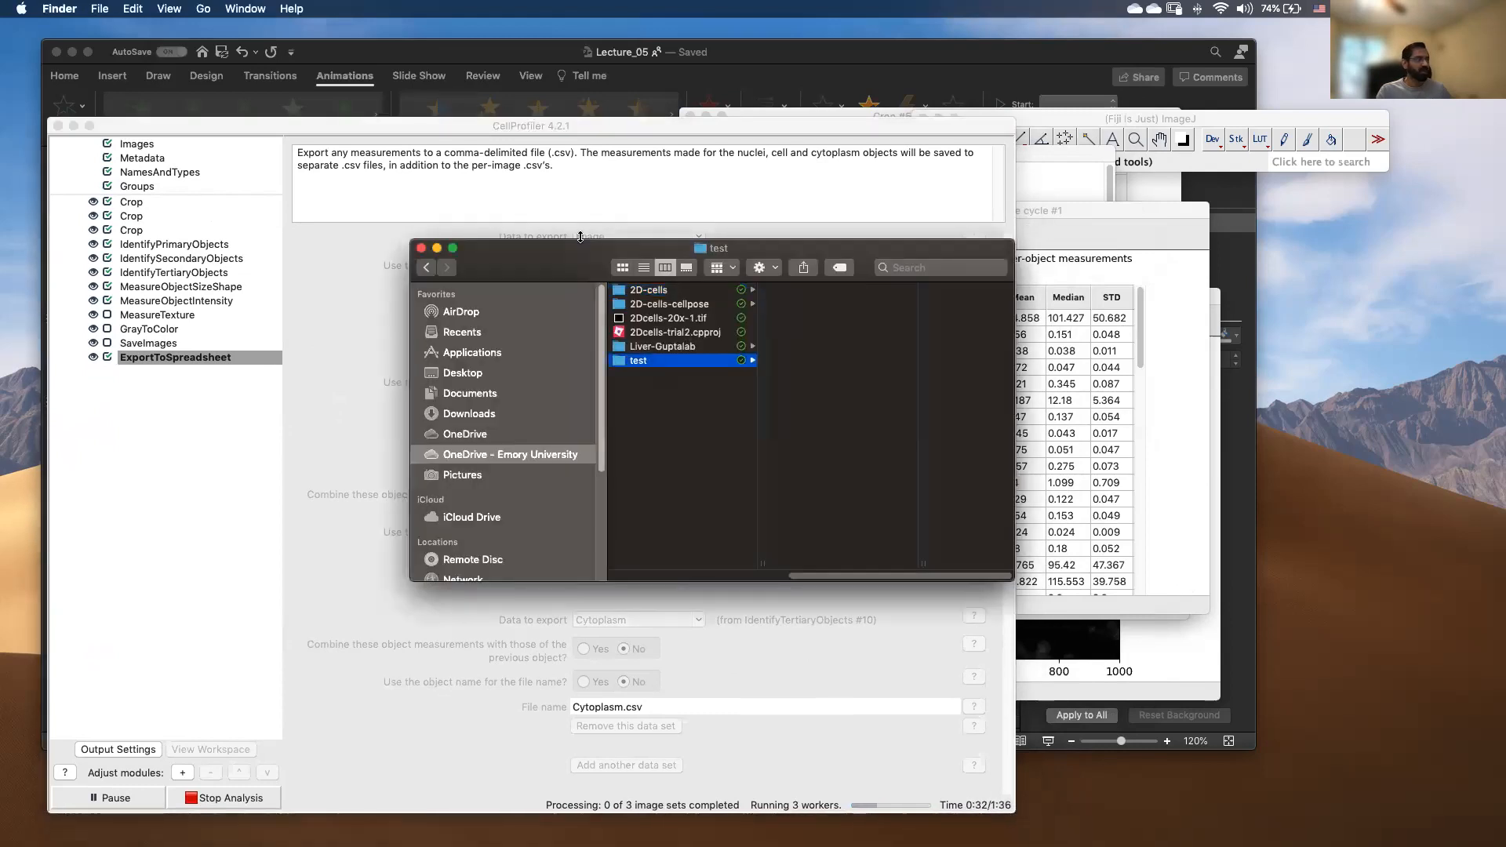
drag(577, 258, 906, 141)
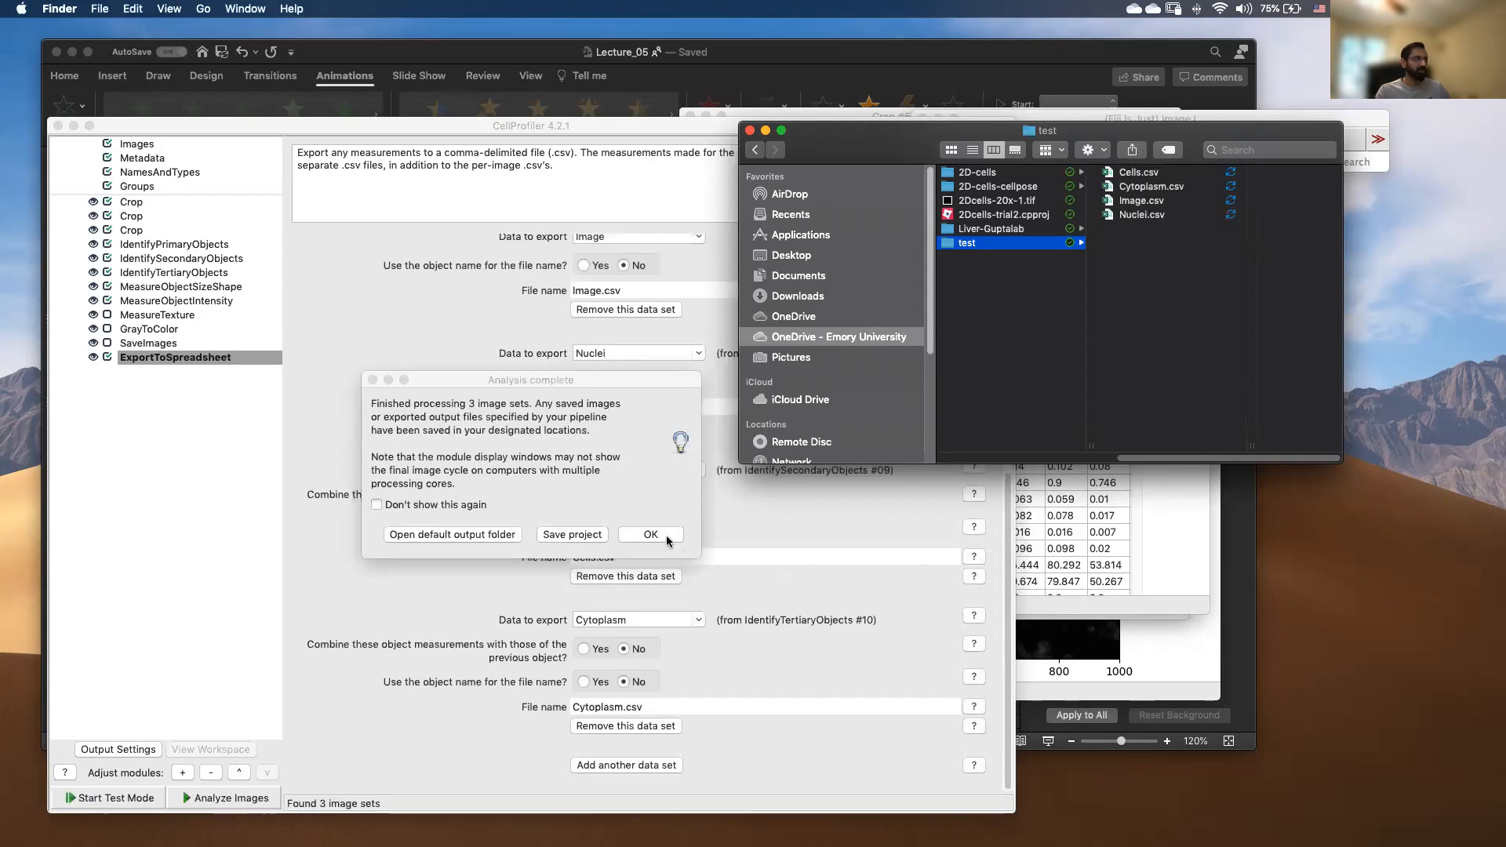
Dismiss the analysis completion message and open Image.csv from the test folder in Excel.
click(635, 537)
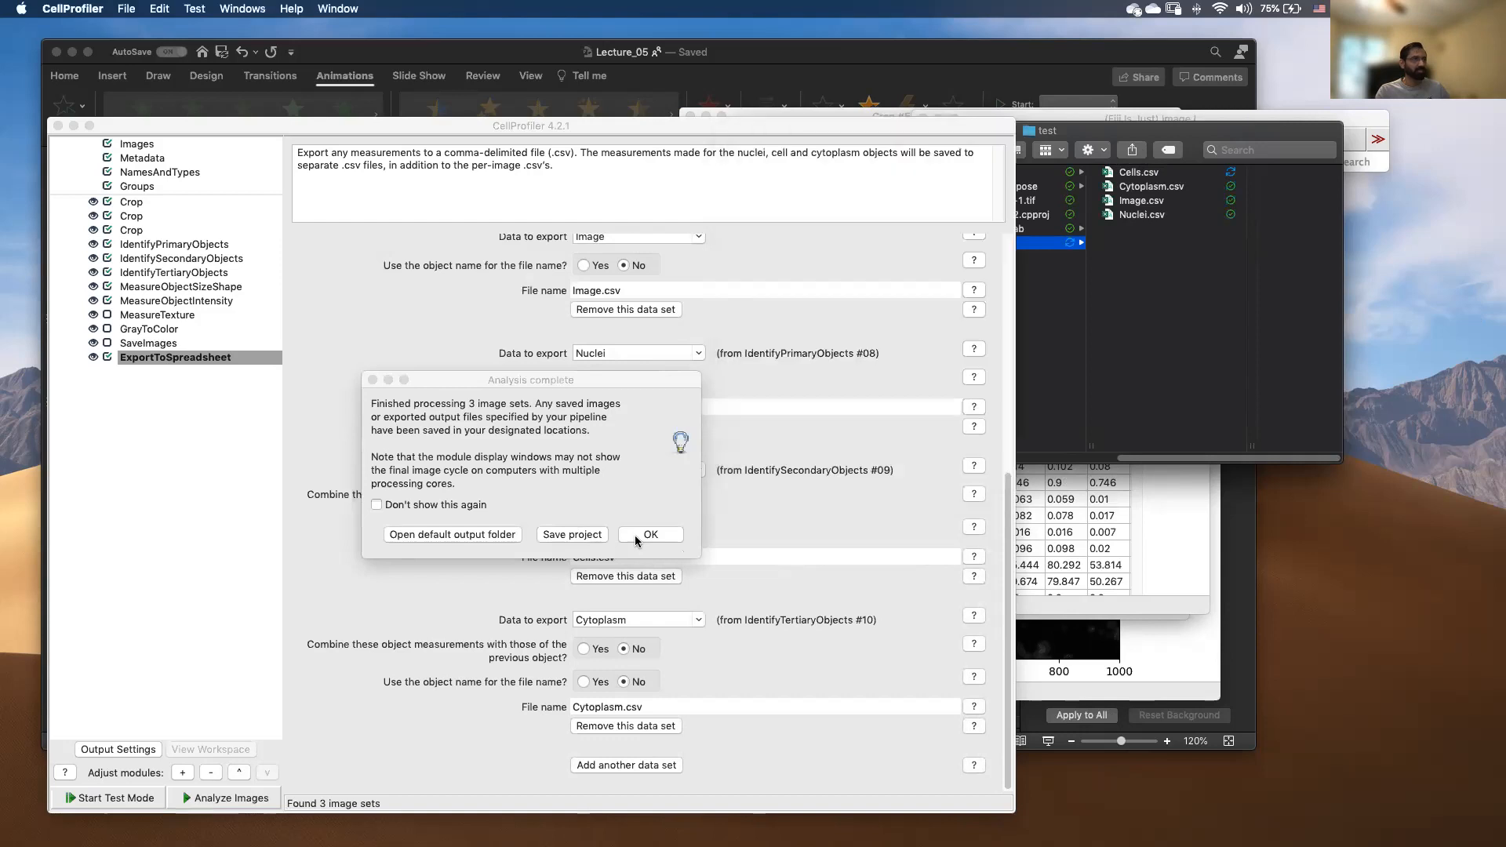
click(635, 537)
click(1093, 136)
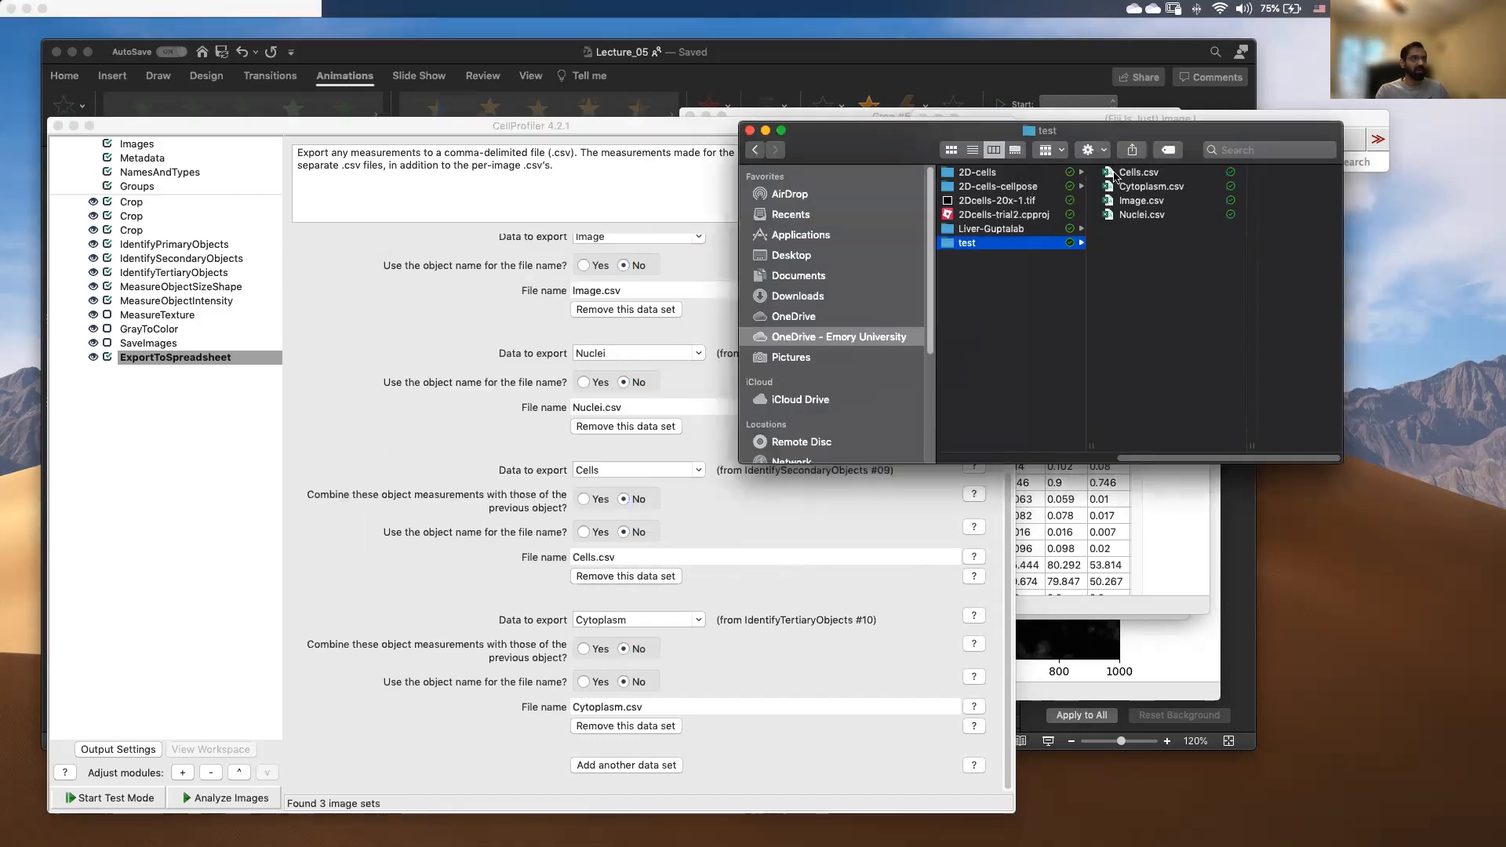
double_click(1124, 201)
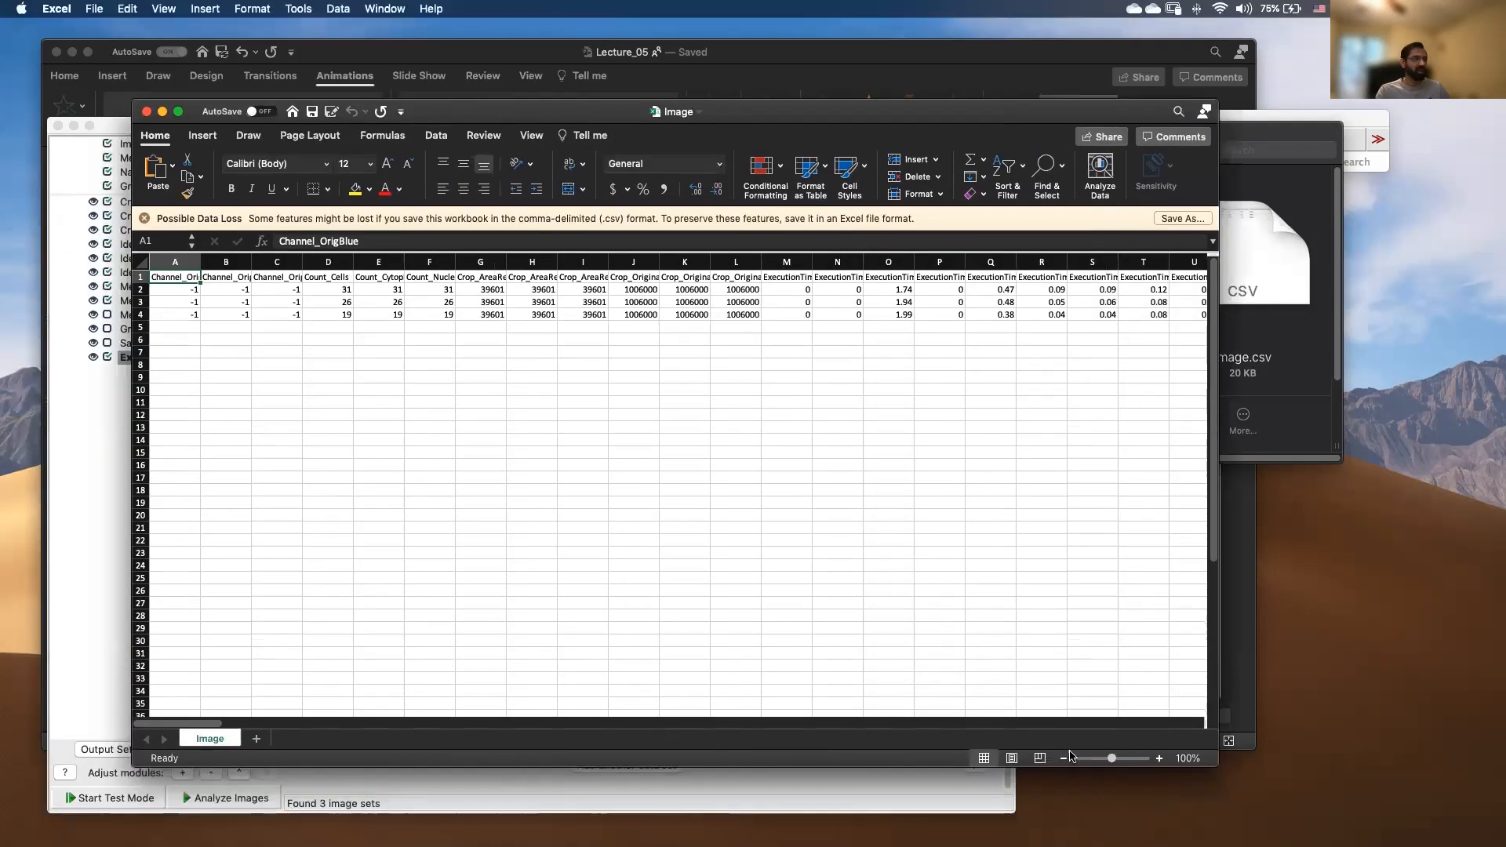
Enlarge the Image.csv sheet to 135%, examine the measurement columns through the Mean_Cells headers, and close the file.
drag(1113, 759, 1115, 759)
scroll(584, 493, right, 5)
scroll(584, 493, right, 5)
scroll(585, 493, right, 10)
scroll(585, 494, right, 4)
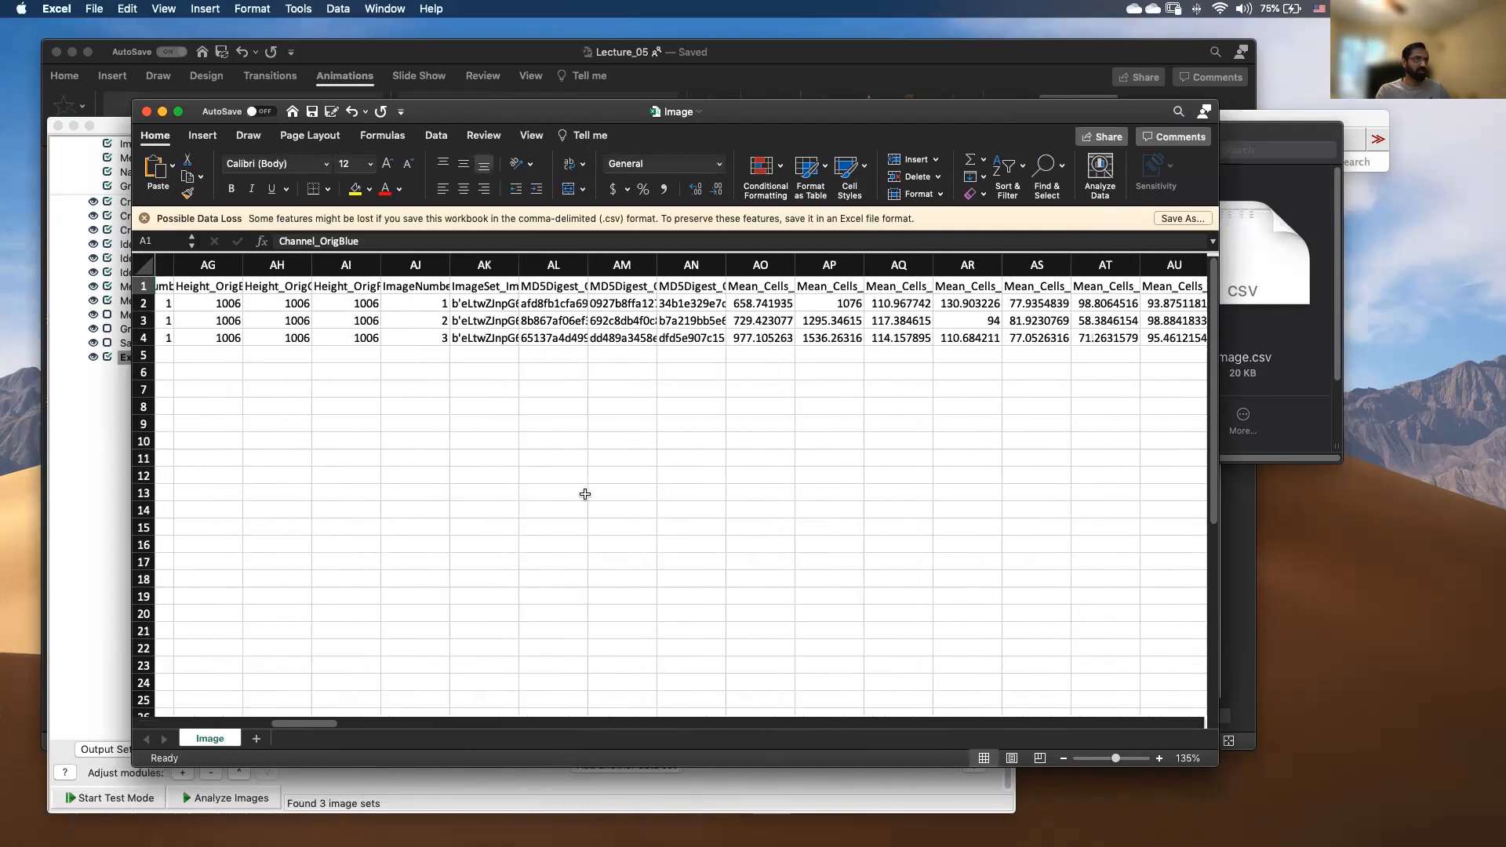
scroll(685, 331, right, 11)
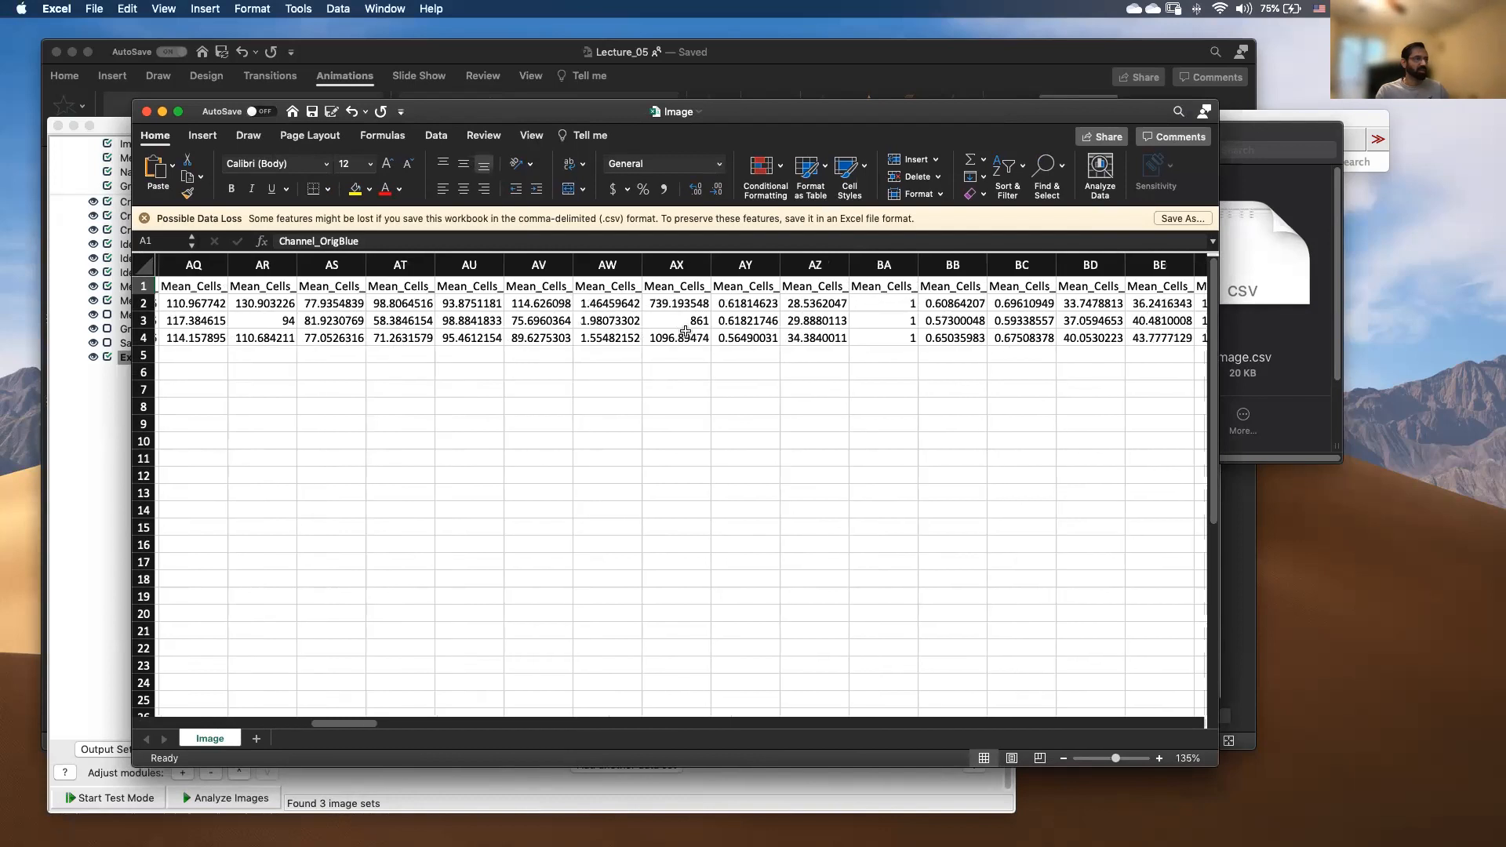
scroll(685, 331, right, 9)
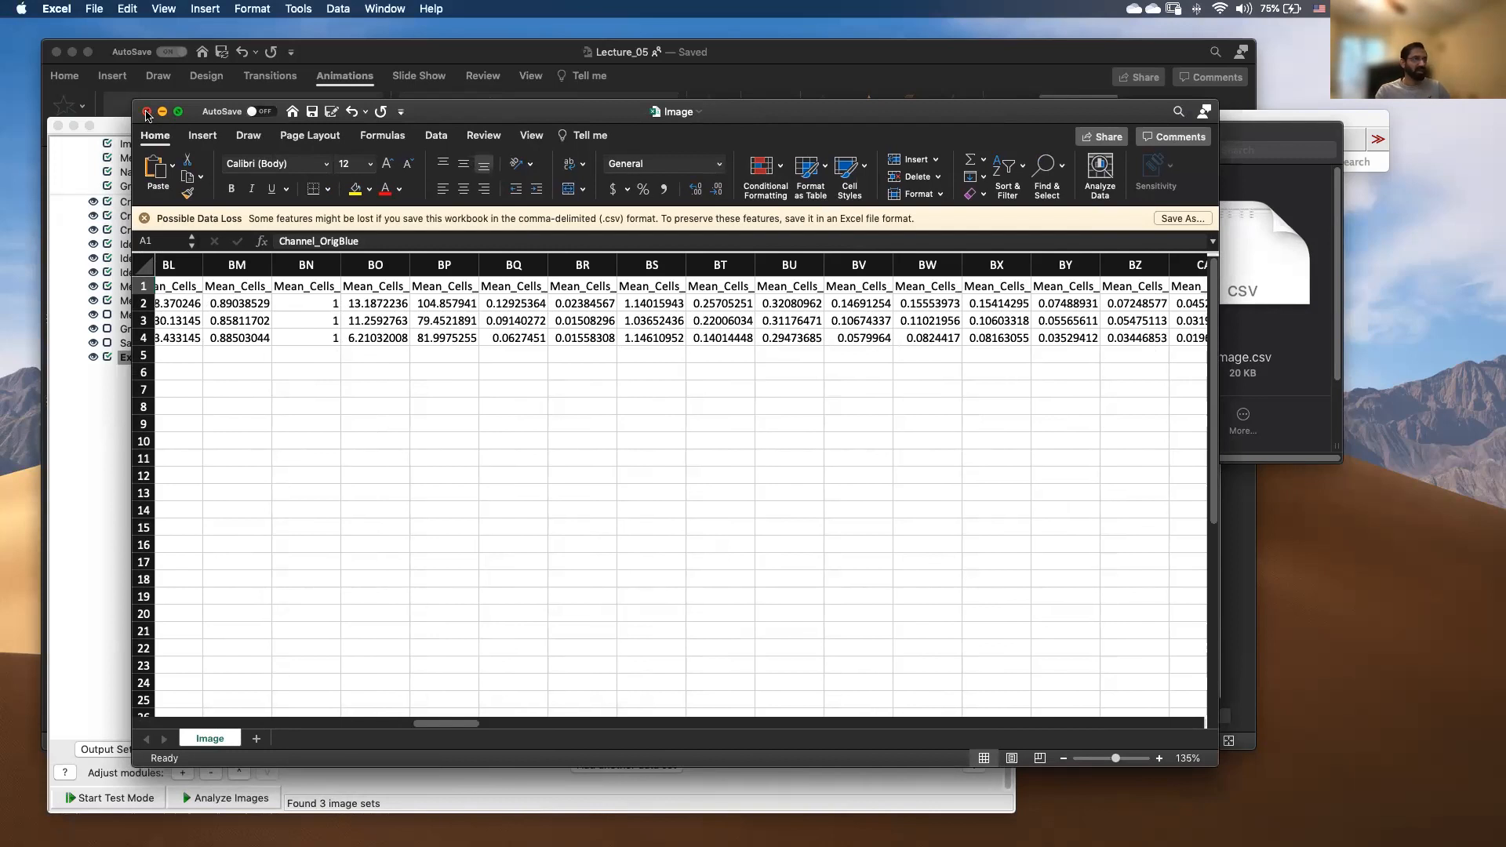
click(147, 114)
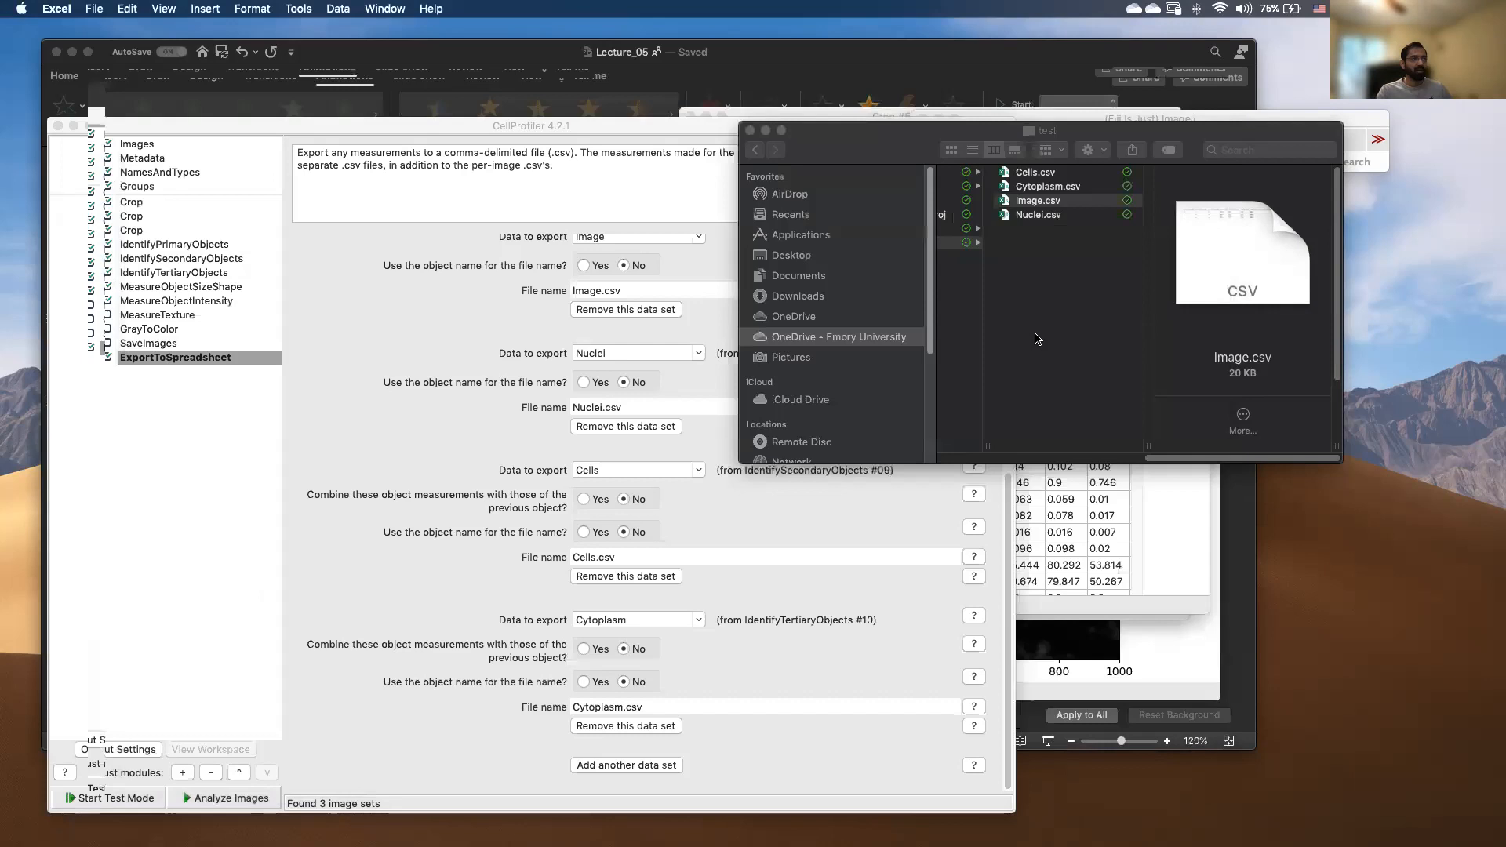
Open Cytoplasm.csv from the test folder, enlarge its window and zoom the sheet to 196%.
click(1020, 189)
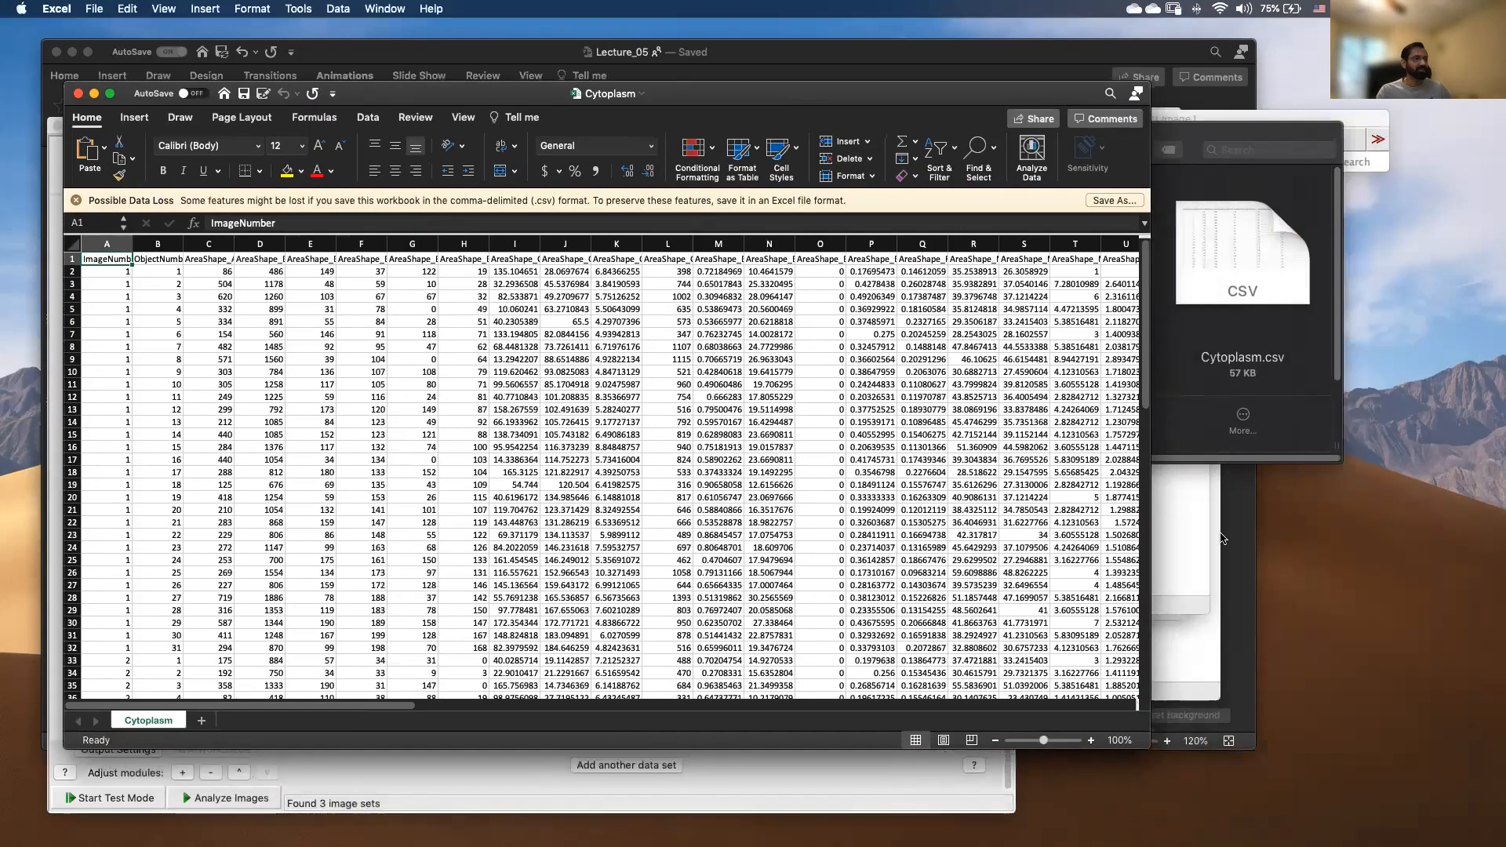
drag(1047, 742, 1057, 743)
drag(1150, 748, 1365, 846)
scroll(817, 477, right, 3)
scroll(816, 477, right, 2)
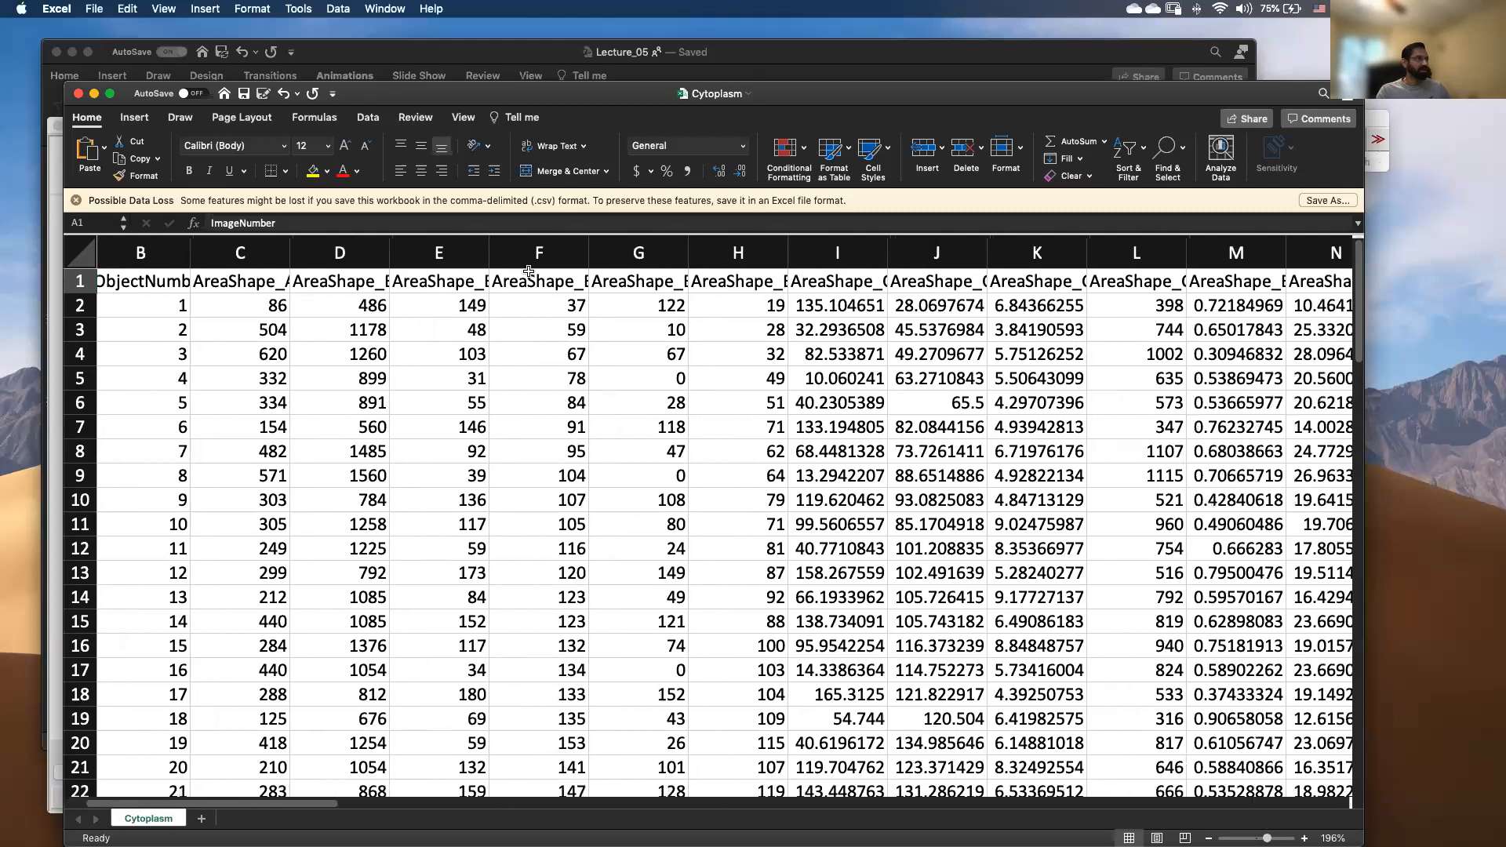
Read the full AreaShape header names in row 1 of the Cytoplasm sheet, cell by cell from E1 to R1.
click(456, 283)
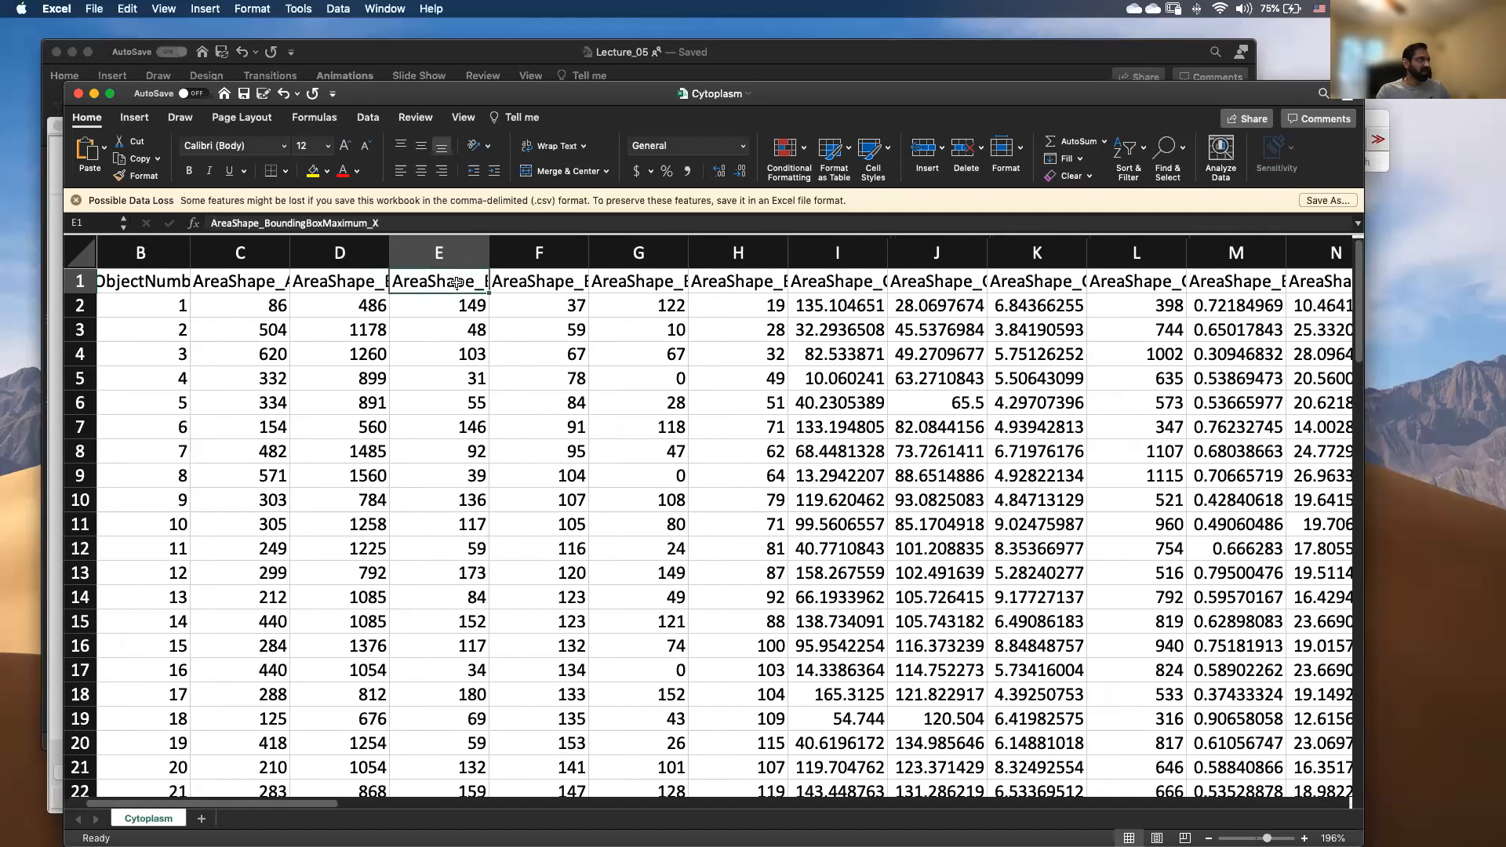
key(Right)
key(Right)
key(Right)
key(Right)
key(Right)
key(Right)
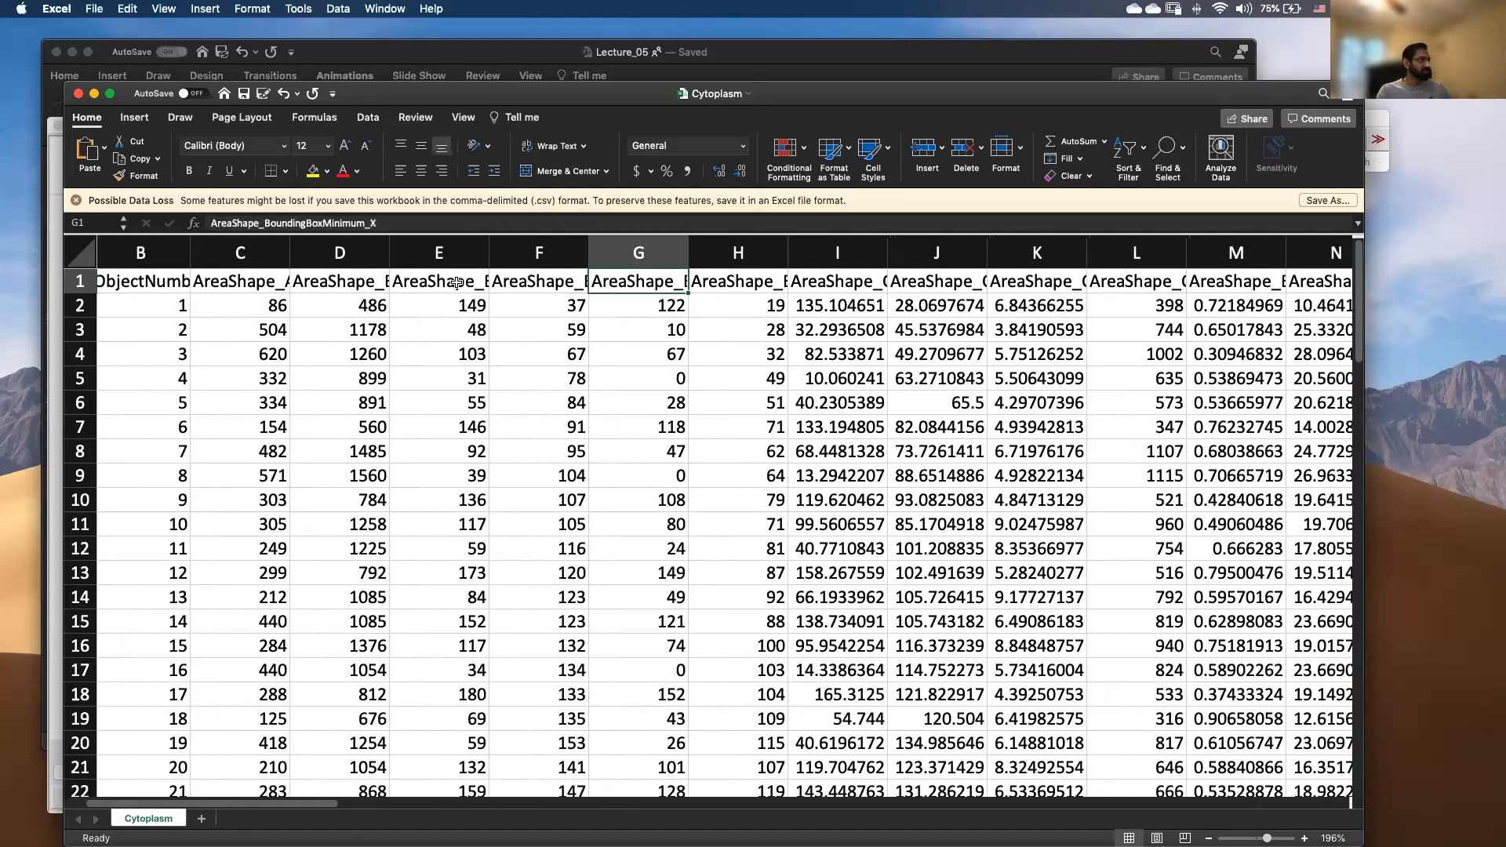
key(Right)
key(Right)
key(Right)
key(Right)
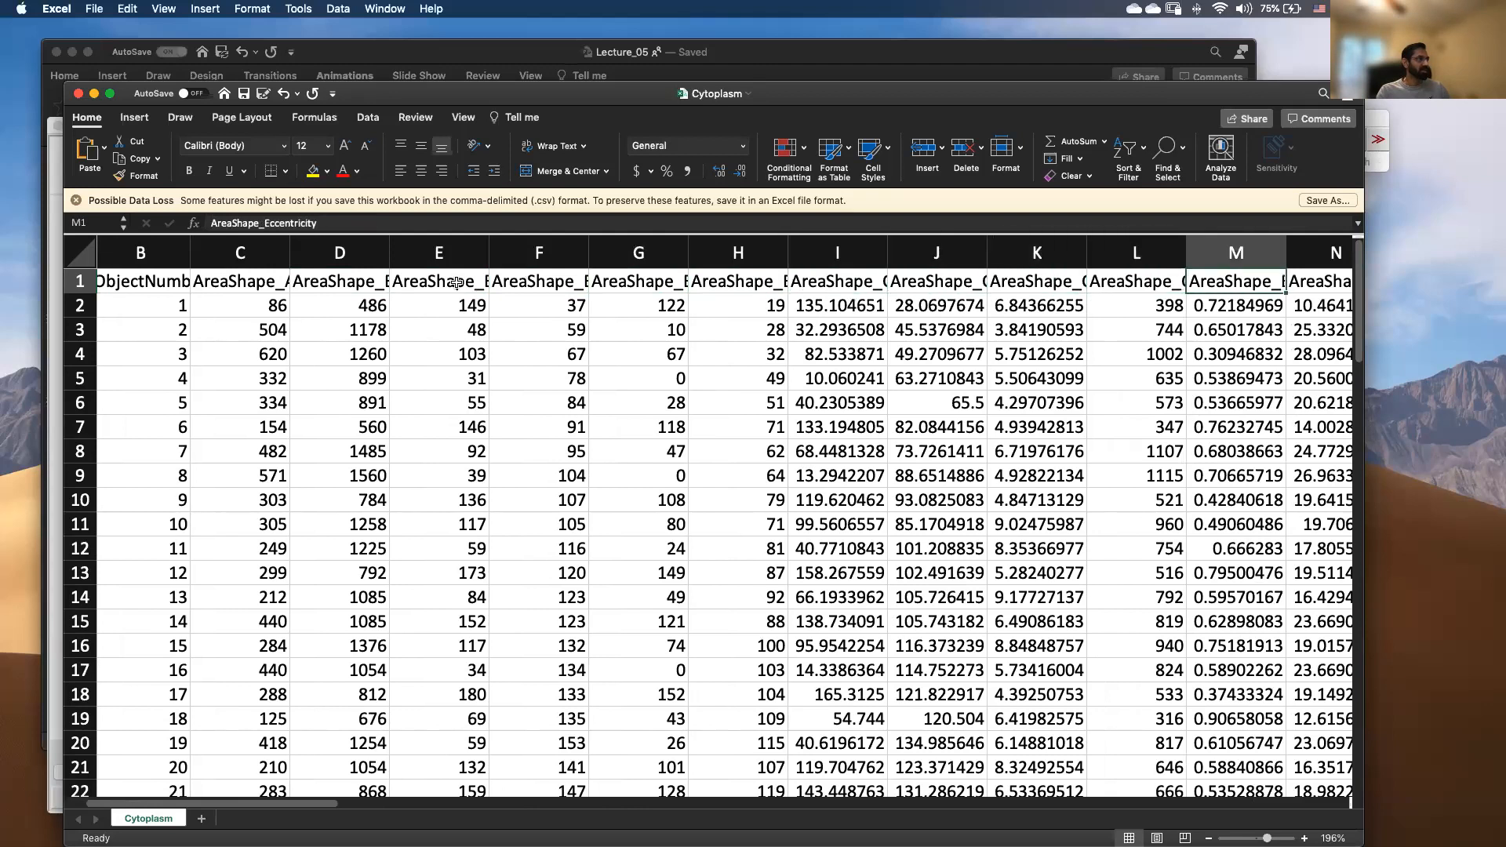
key(Right)
key(Right)
key(Right)
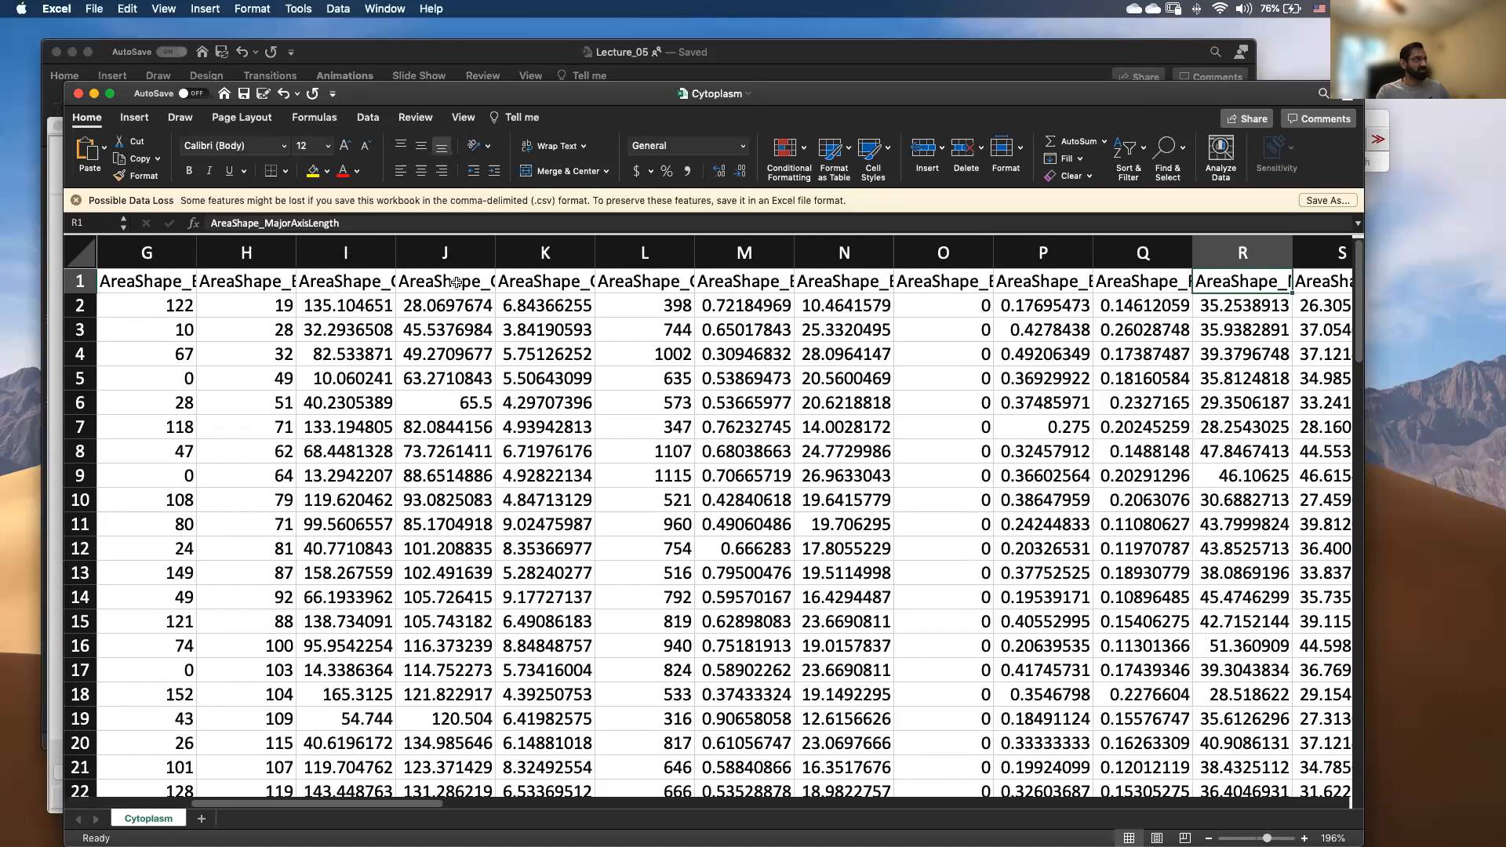
Continue reading the row 1 headers from the remaining AreaShape columns to Intensity_LowerQuartileIntensity_CropRed in AD1.
key(Right)
key(Right)
key(Right)
key(Right)
key(Right)
key(Right)
key(Right)
key(Right)
key(Right)
key(Right)
key(Right)
key(Right)
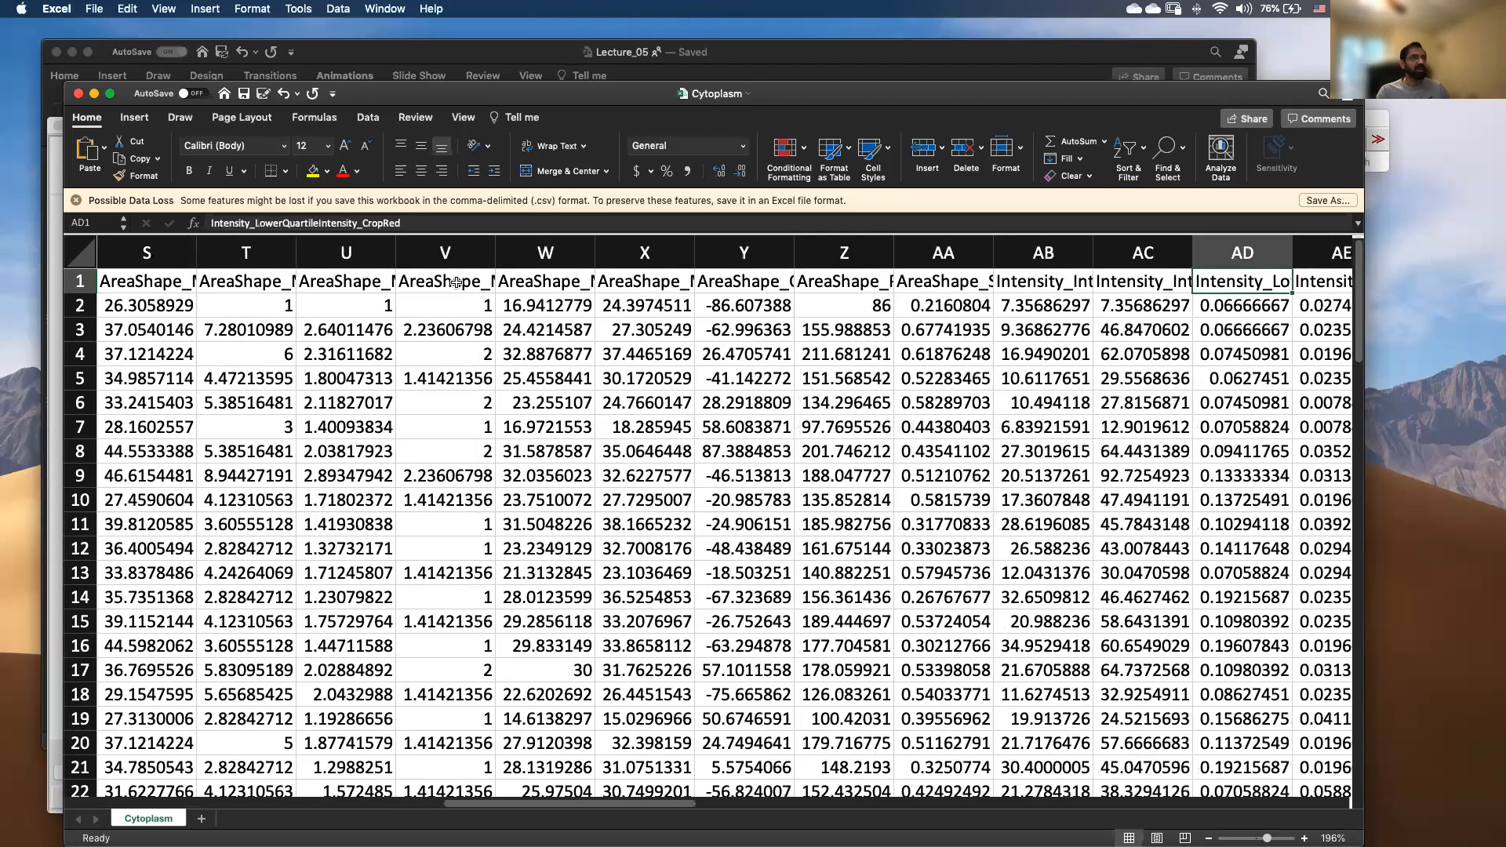
Examine the remaining Intensity, Location and Parent columns of the Cytoplasm sheet, and close the file.
key(Right)
key(Right)
key(Right)
key(Right)
key(Right)
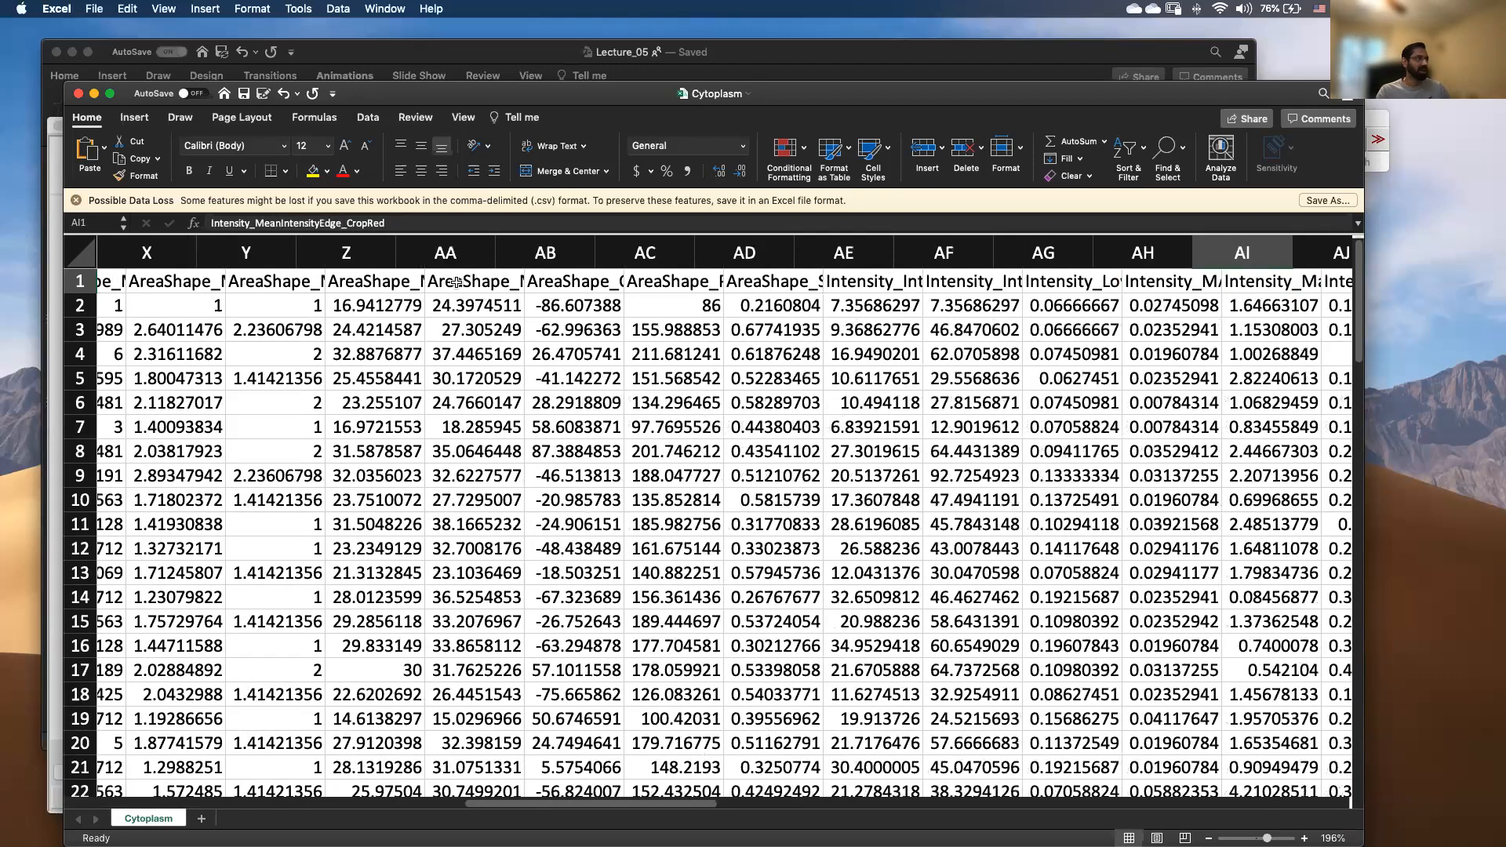
scroll(699, 399, right, 20)
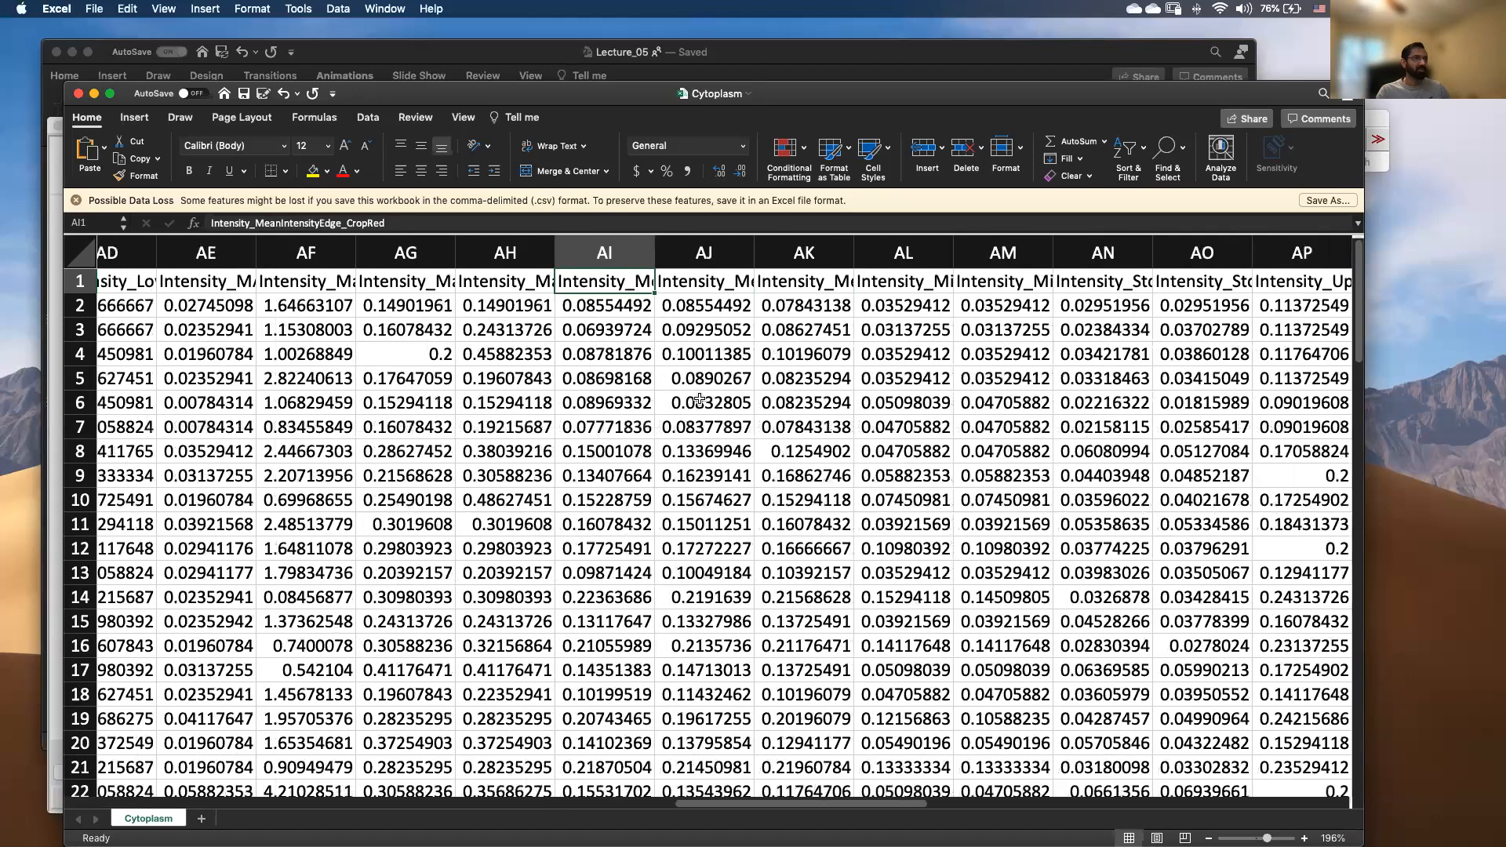
scroll(698, 400, left, 3)
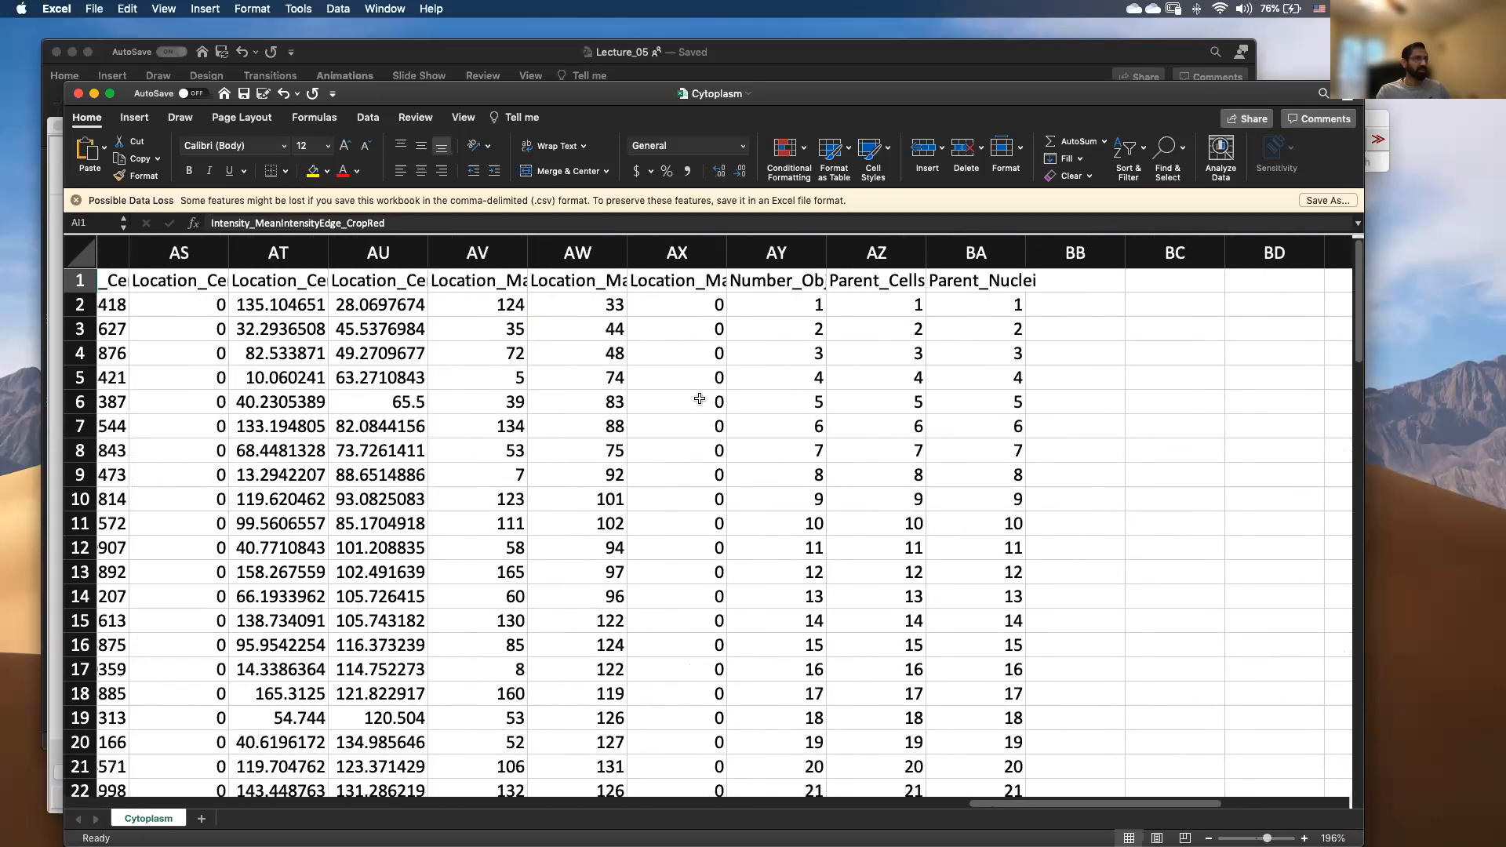
click(77, 94)
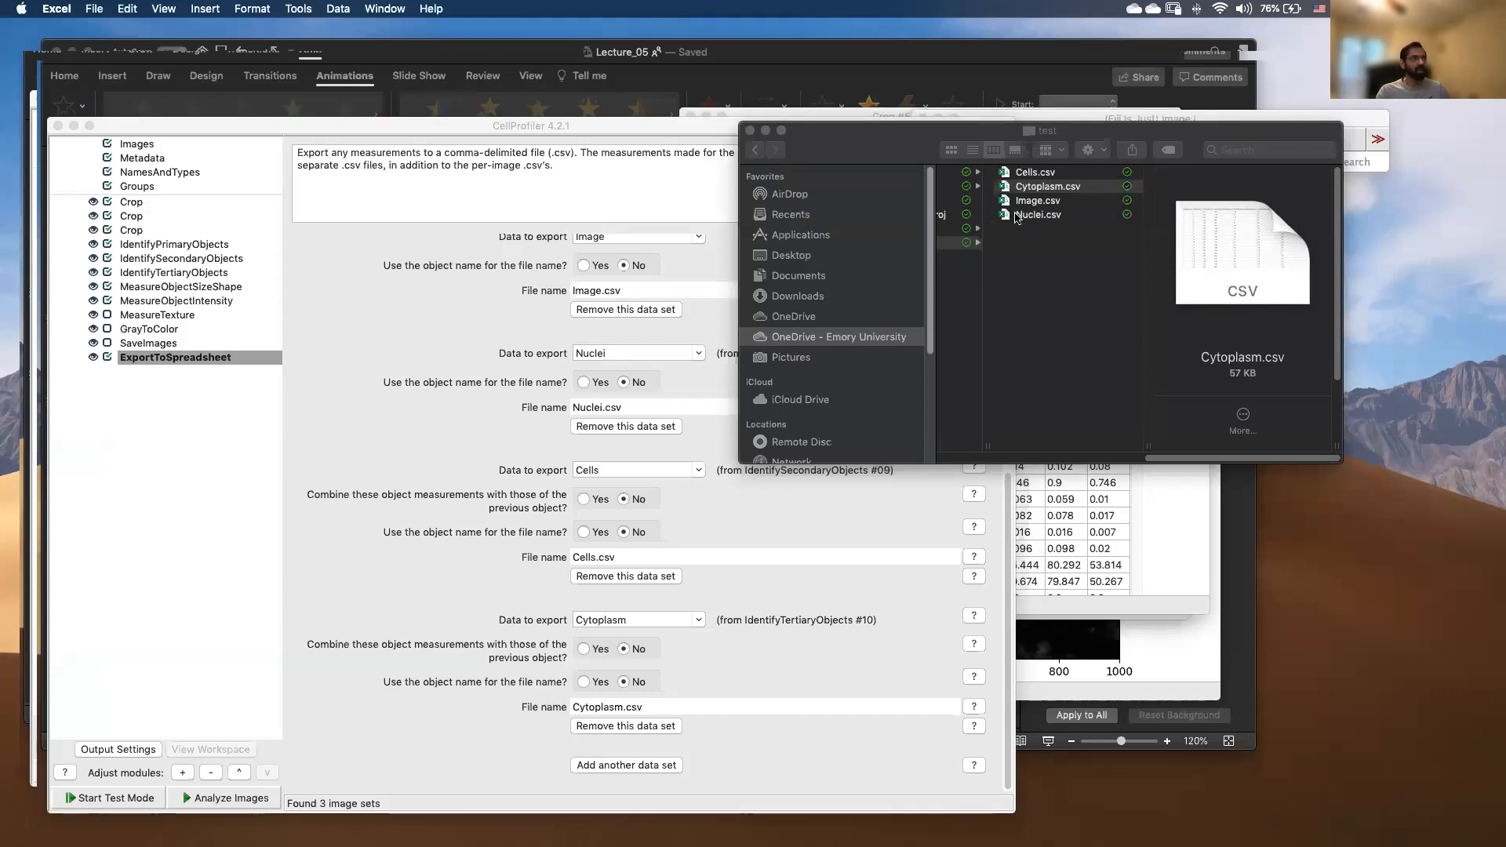
Open Cells.csv from the test folder and read the intensity headers in AF1 and AG1, cancelling the accidental cell replacement.
click(1014, 173)
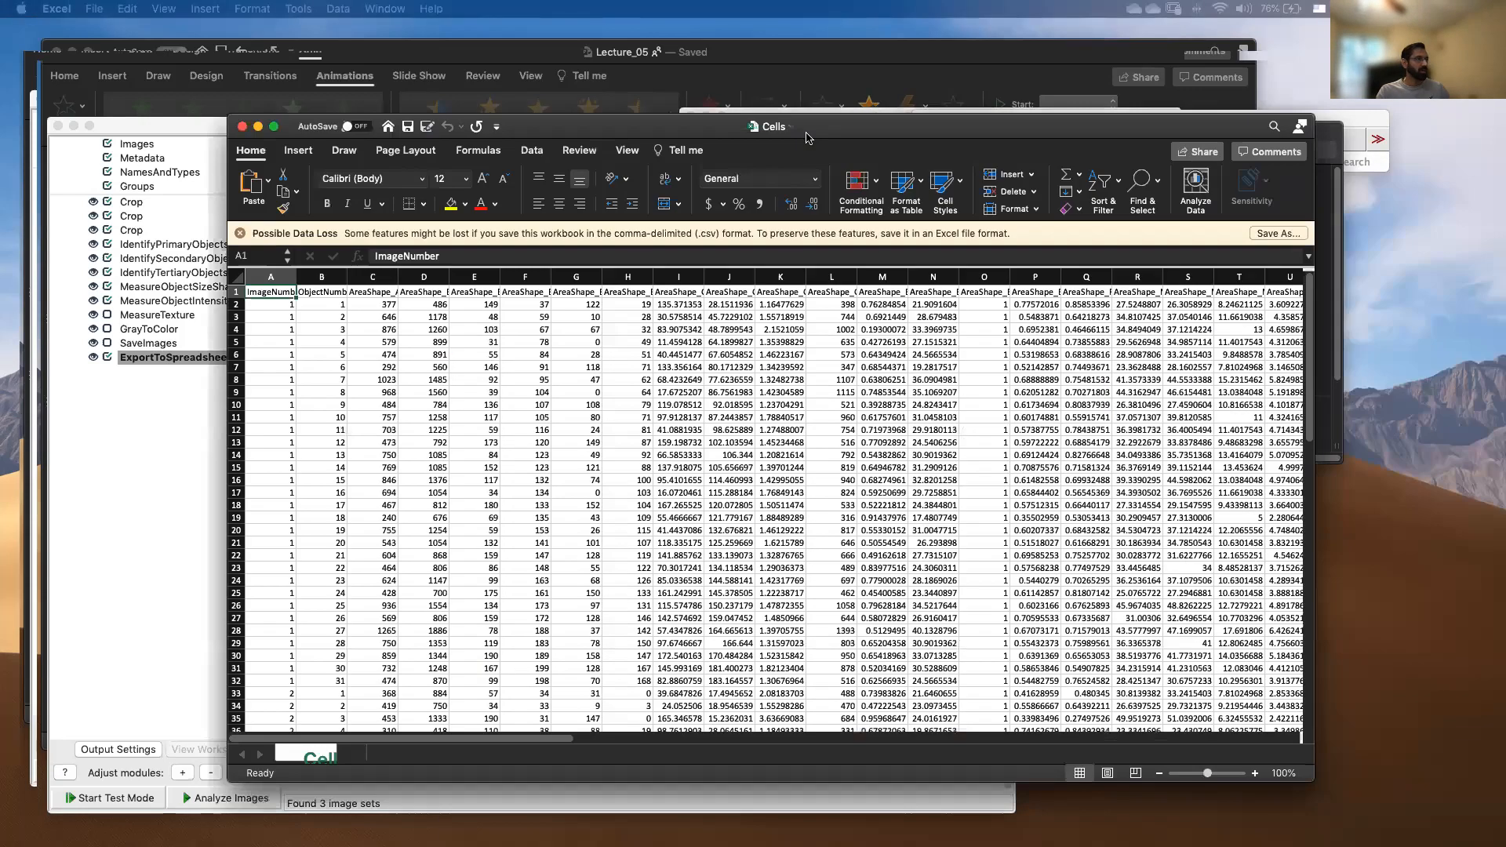
scroll(823, 444, right, 15)
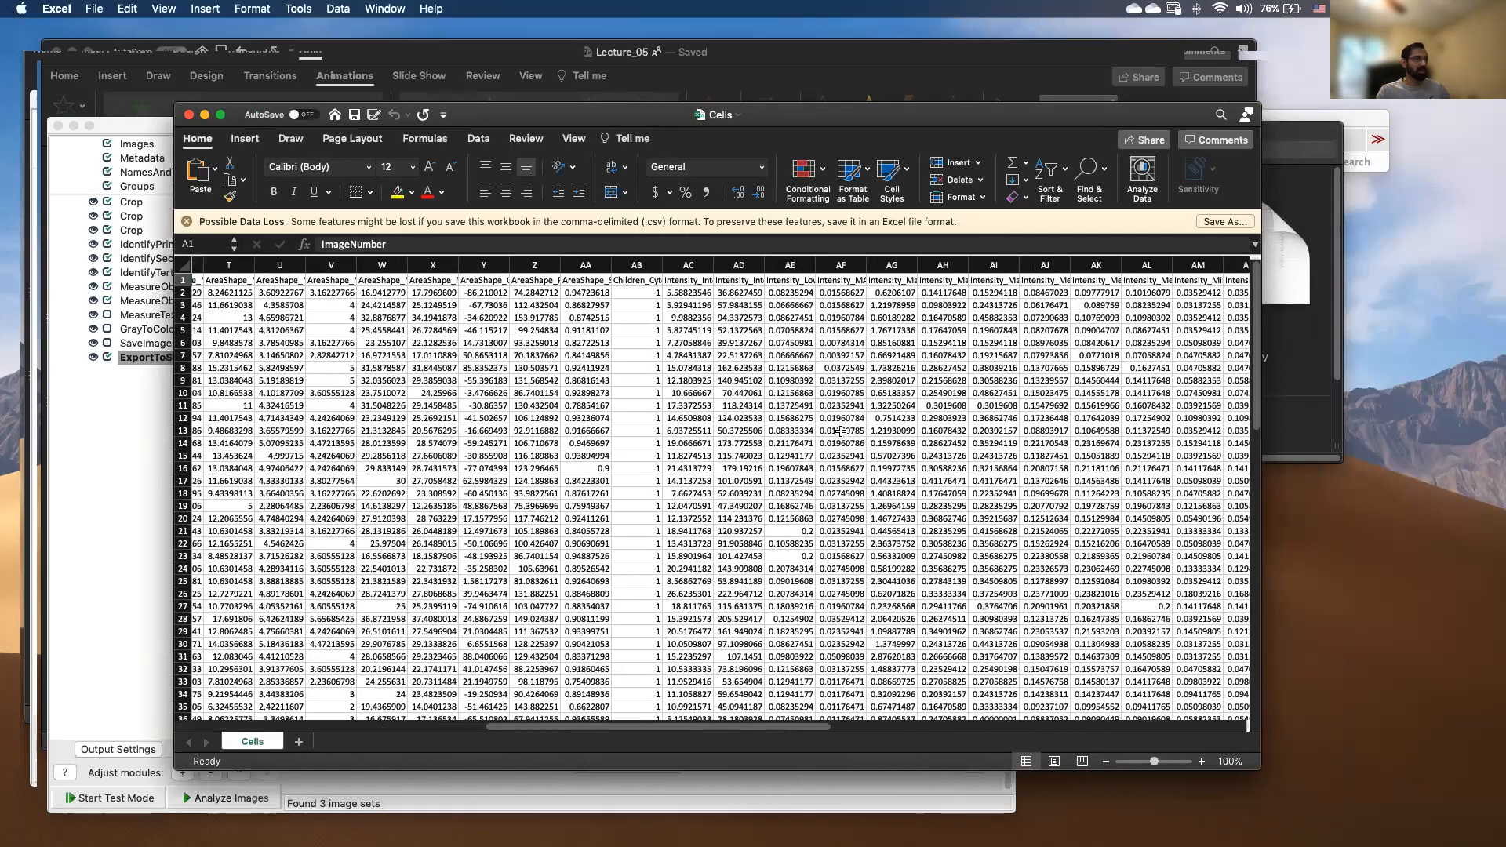
click(900, 284)
click(836, 284)
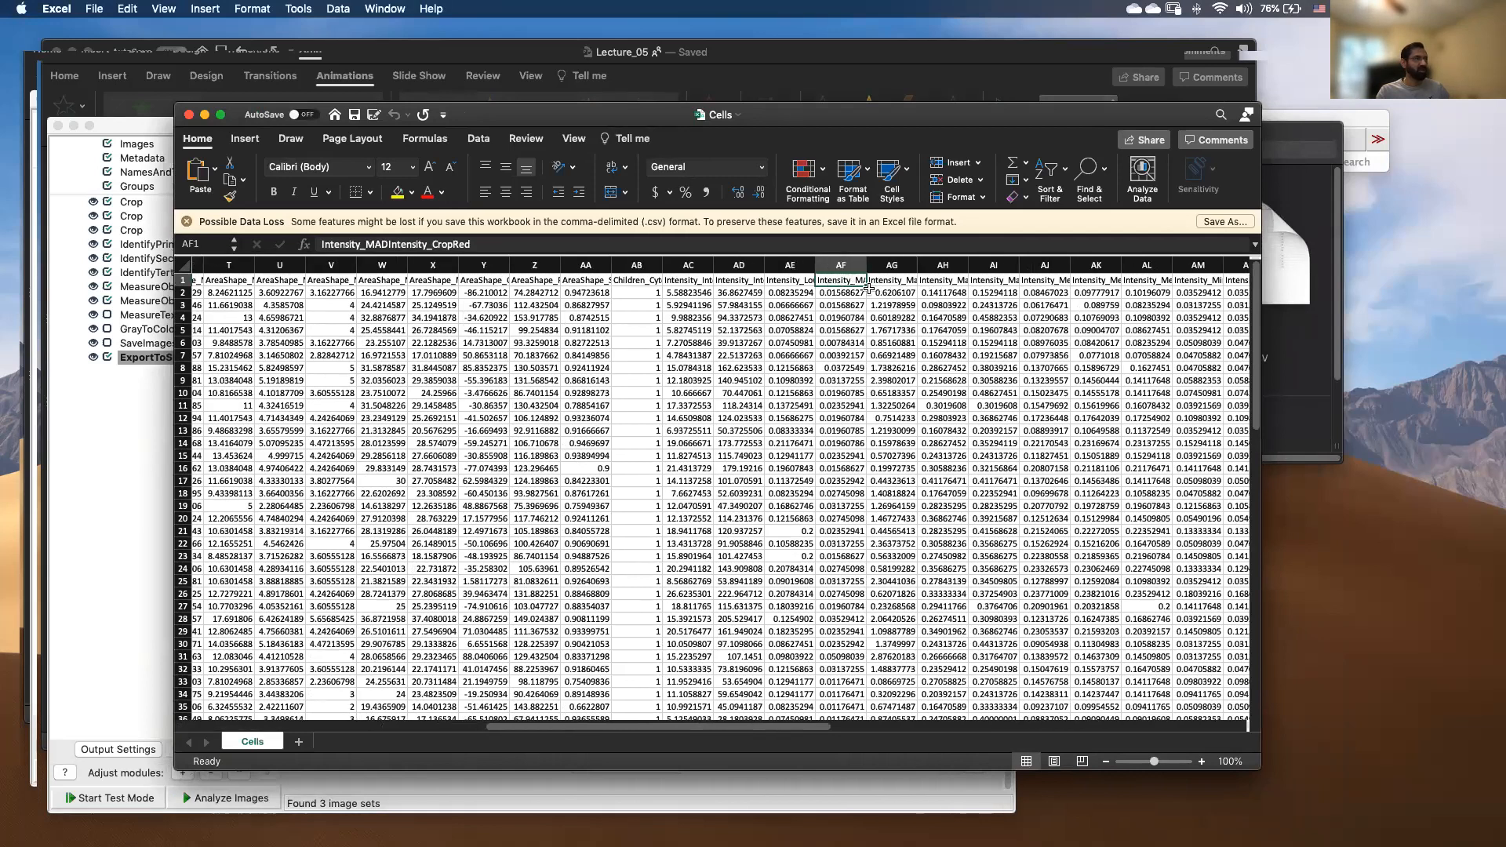
click(868, 291)
click(811, 291)
click(873, 283)
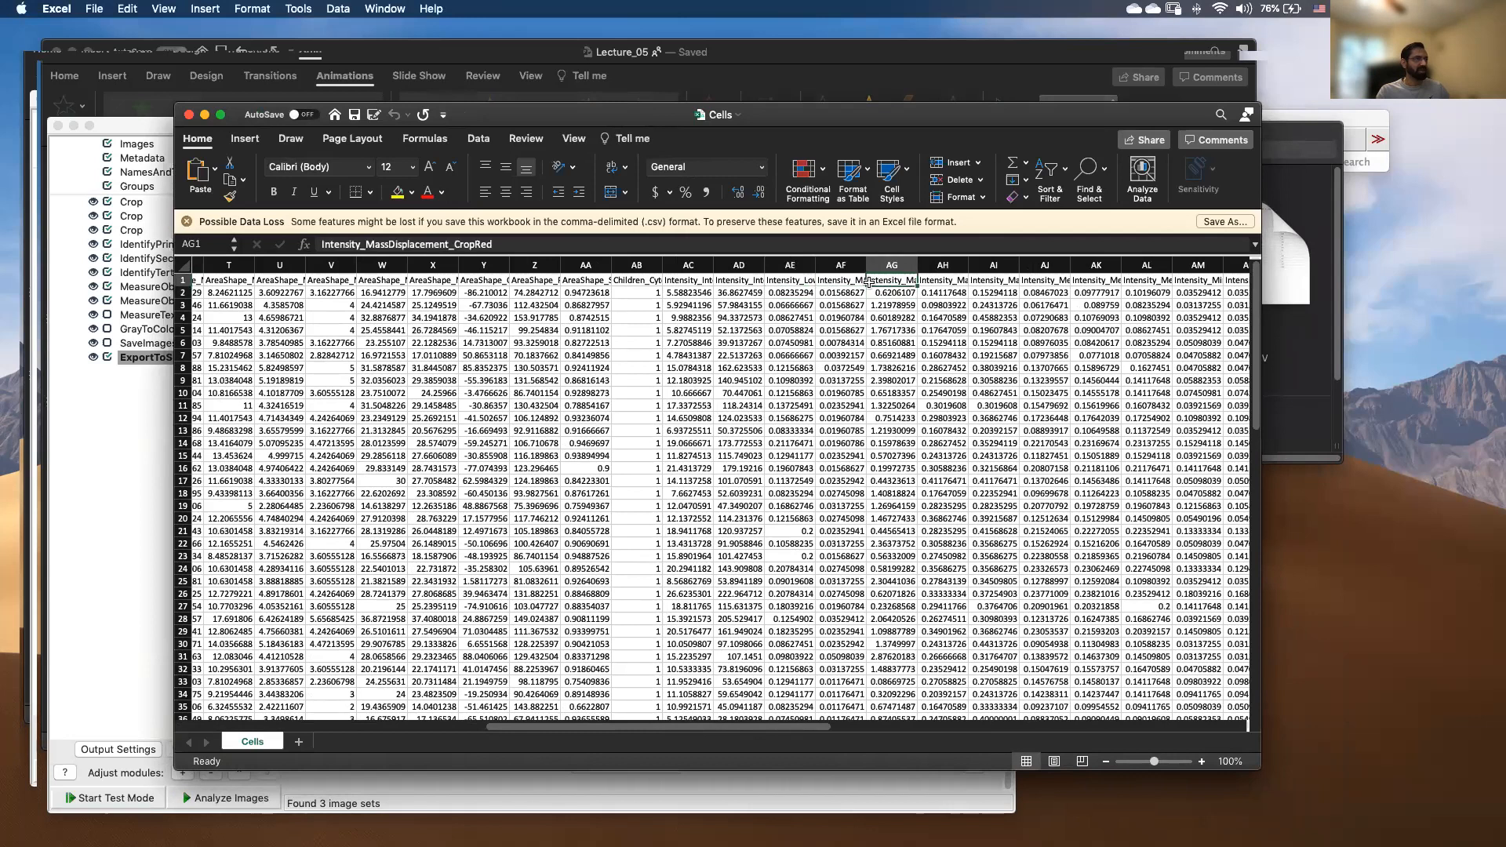
drag(917, 274, 920, 280)
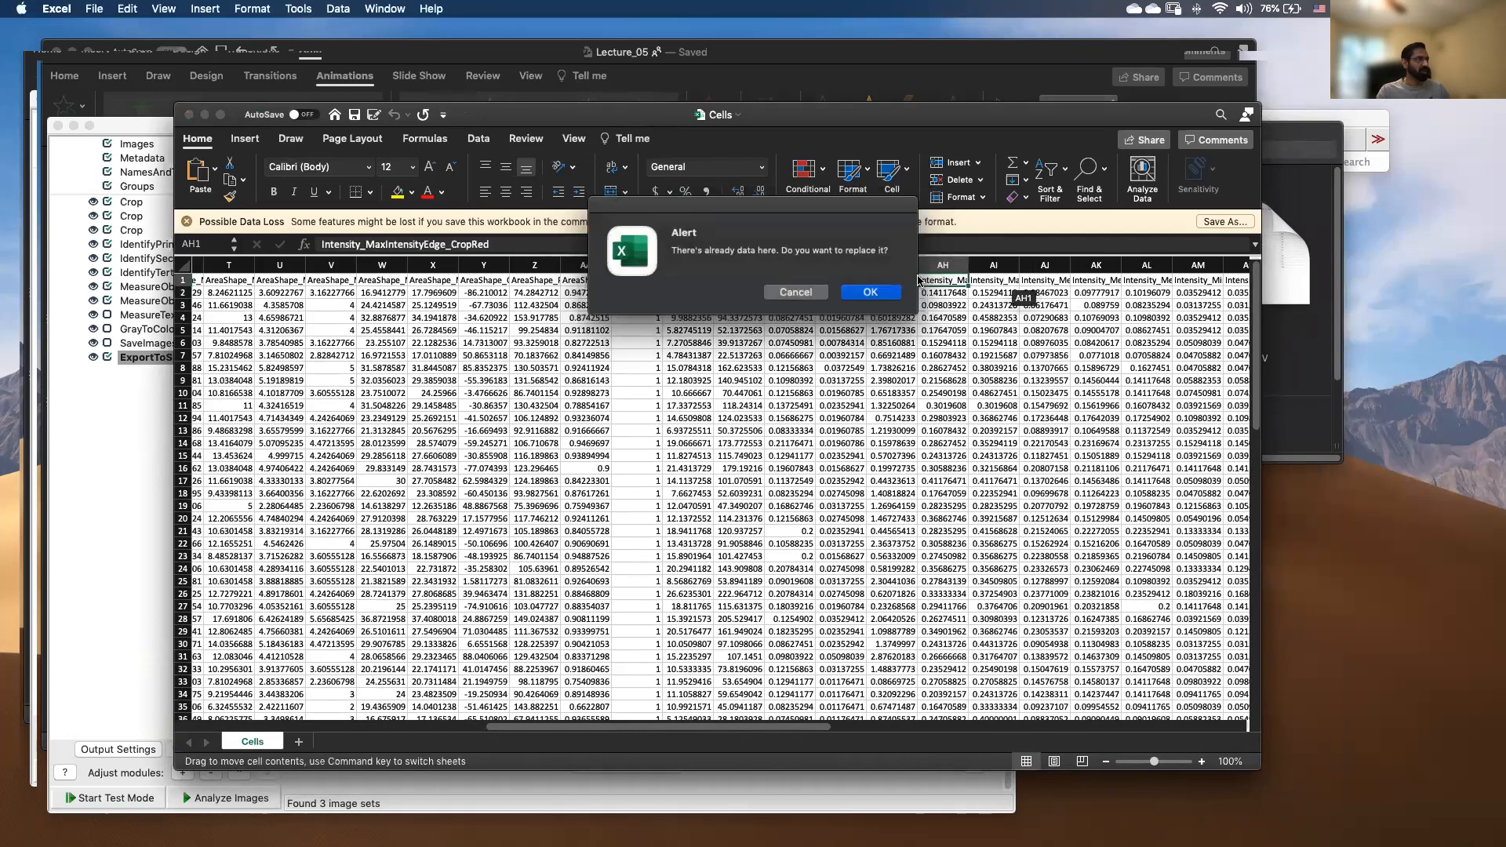
click(808, 292)
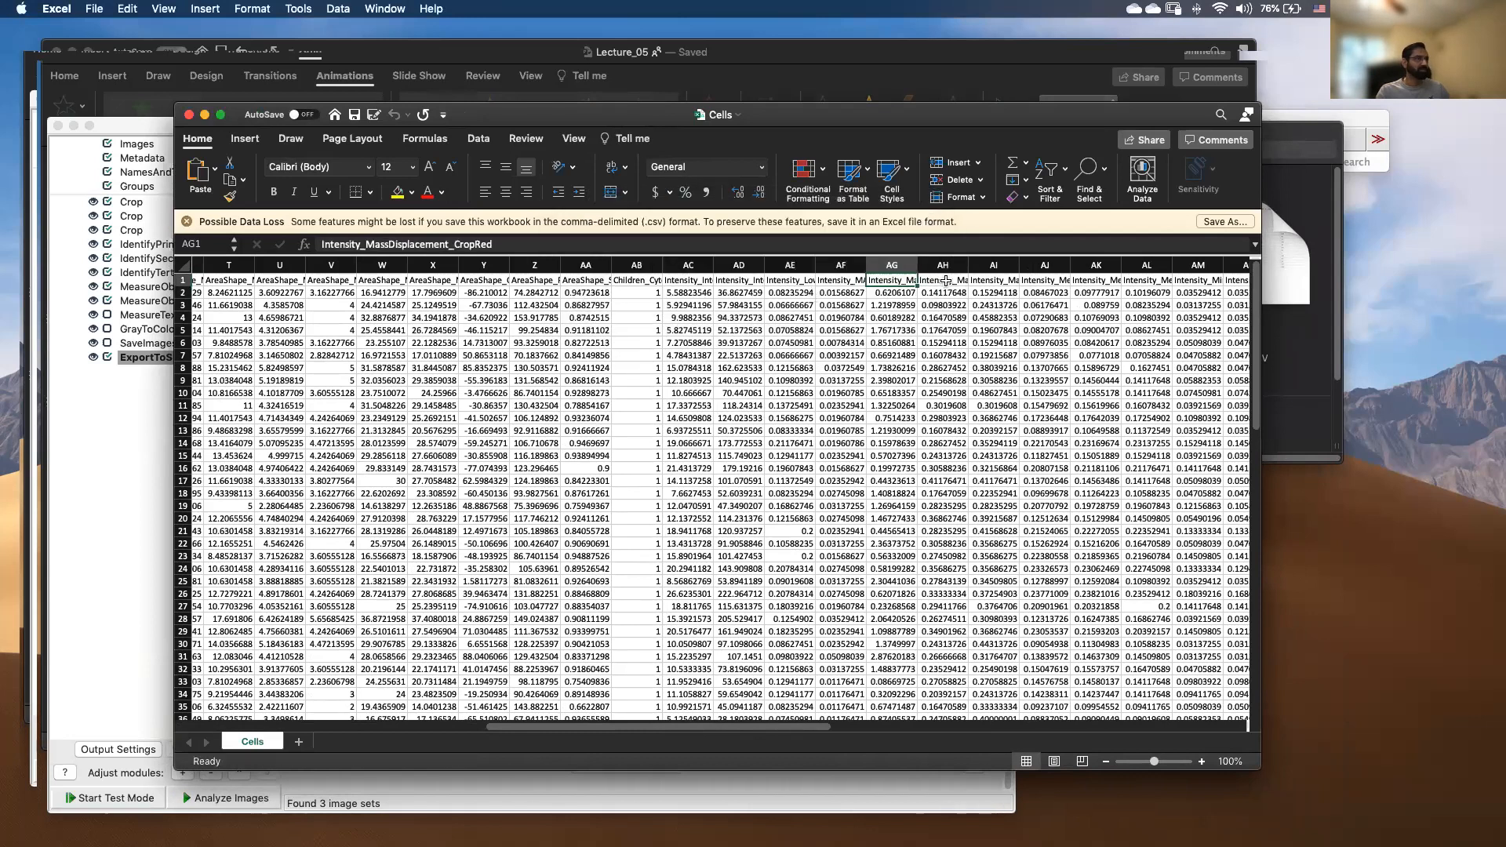
Step through the intensity headers of the Cells sheet to find Intensity_MeanIntensity_CropRed in AK1.
key(Right)
key(Right)
key(Right)
key(Right)
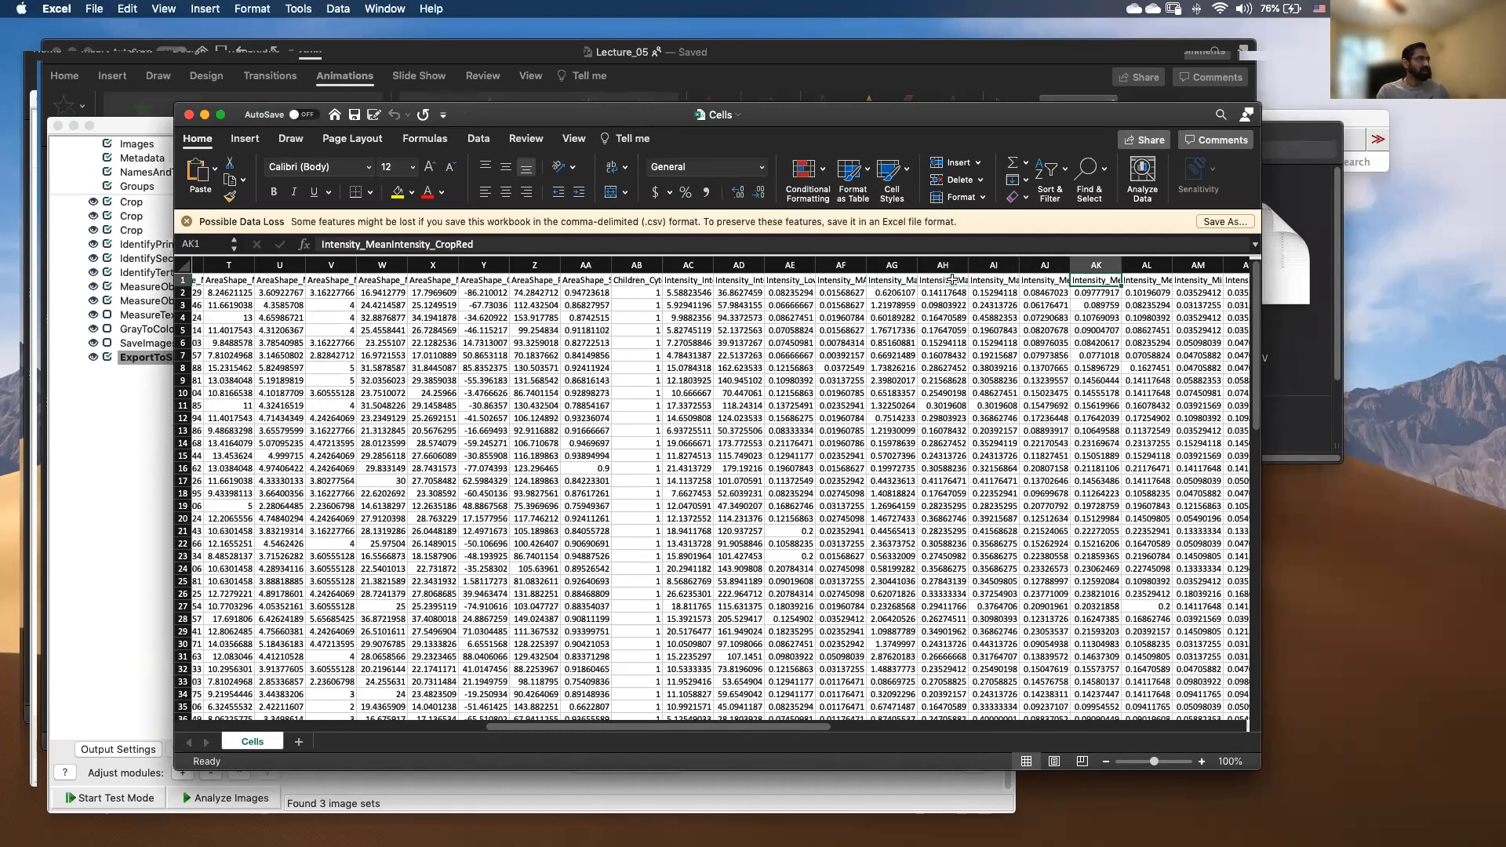
key(Left)
key(Left)
key(Right)
Examine the per-cell values in the Intensity_MeanIntensity_CropRed column of the Cells sheet, and close the file.
scroll(1086, 296, left, 1)
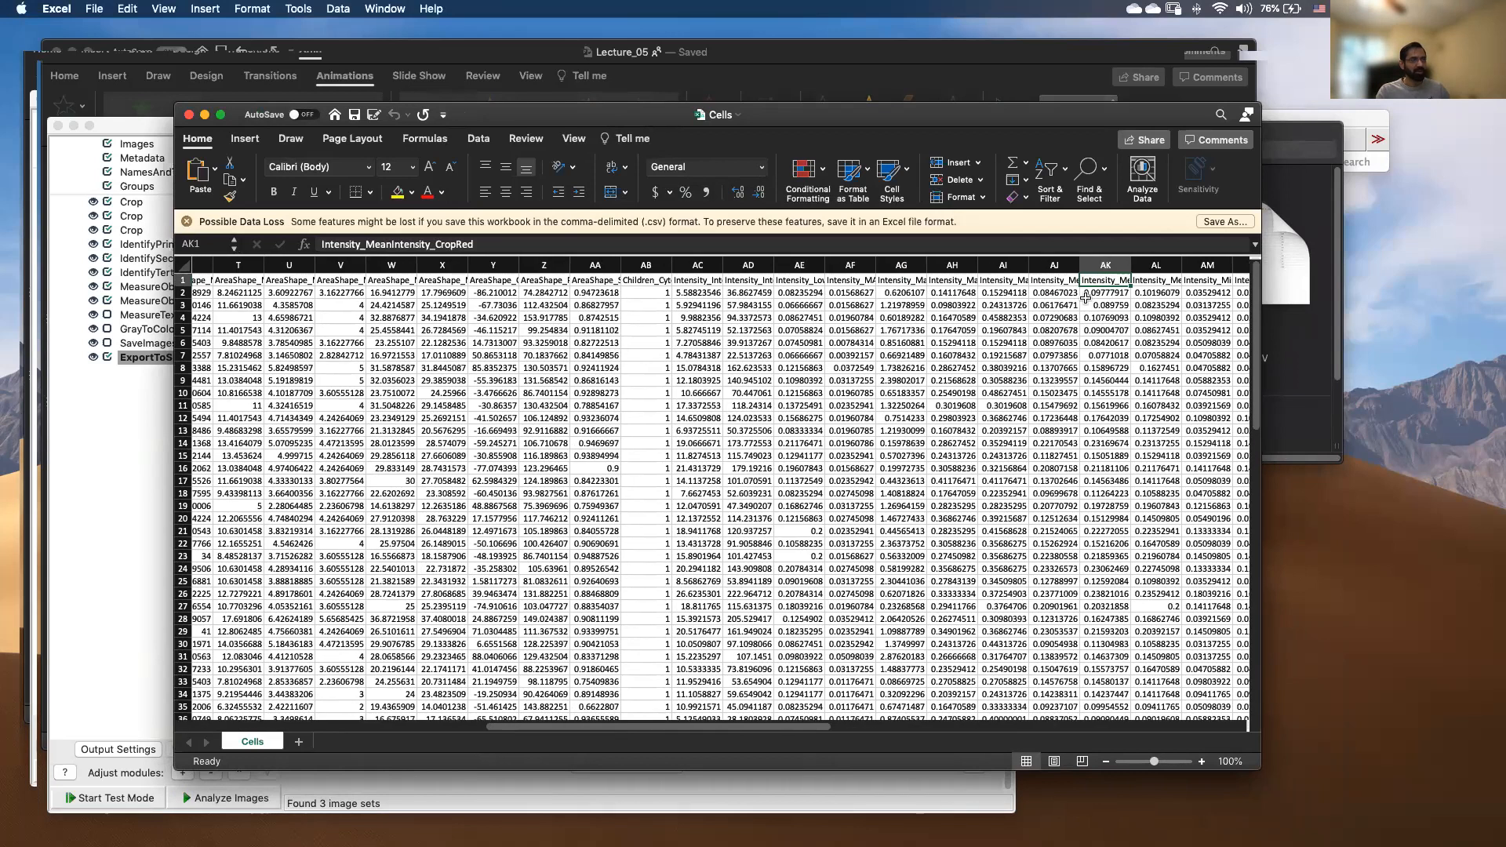
scroll(1086, 297, down, 3)
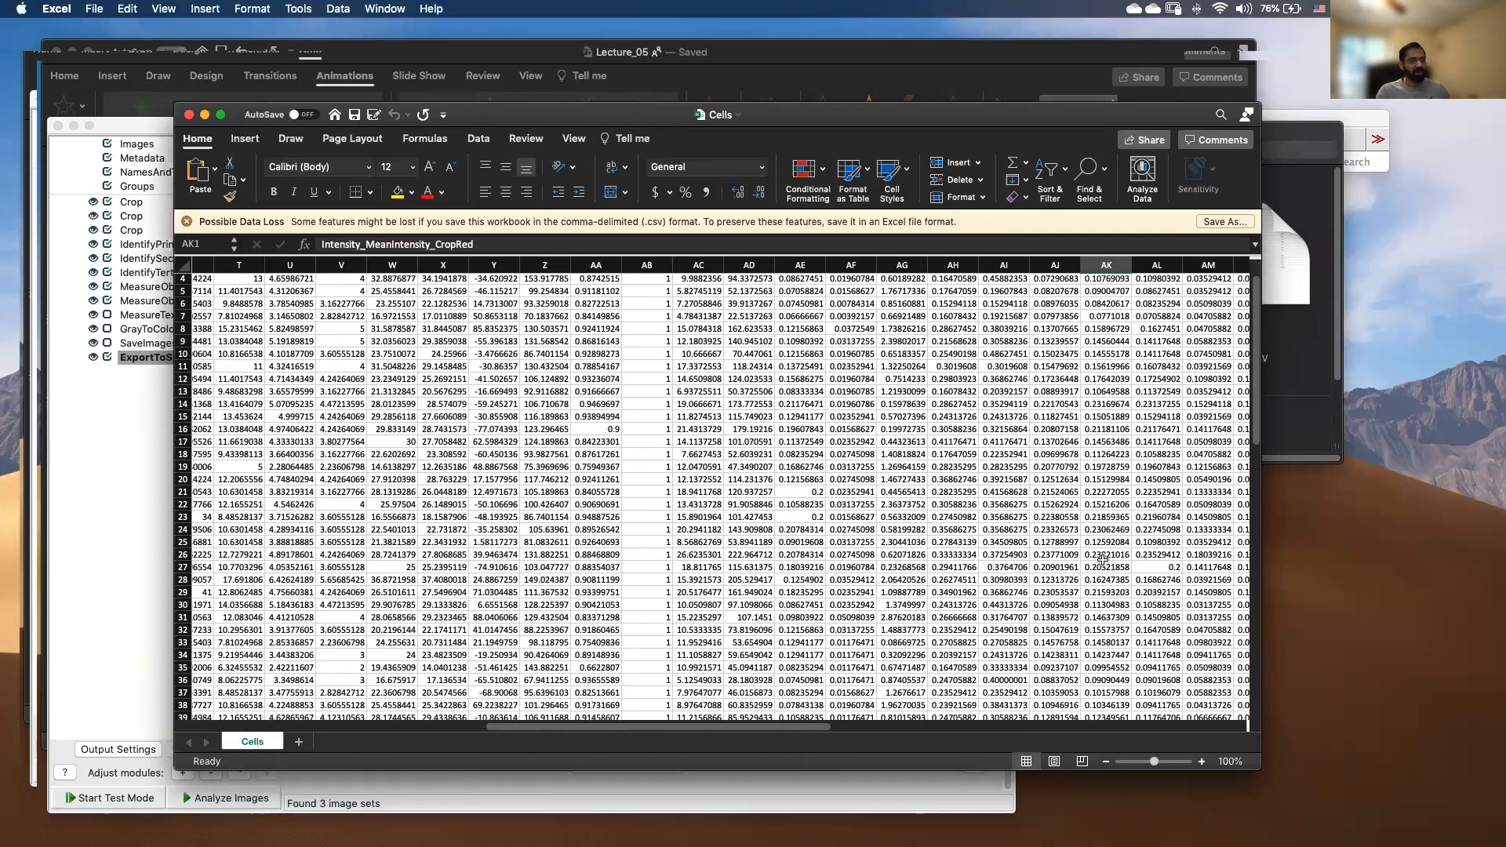
scroll(1102, 560, down, 1)
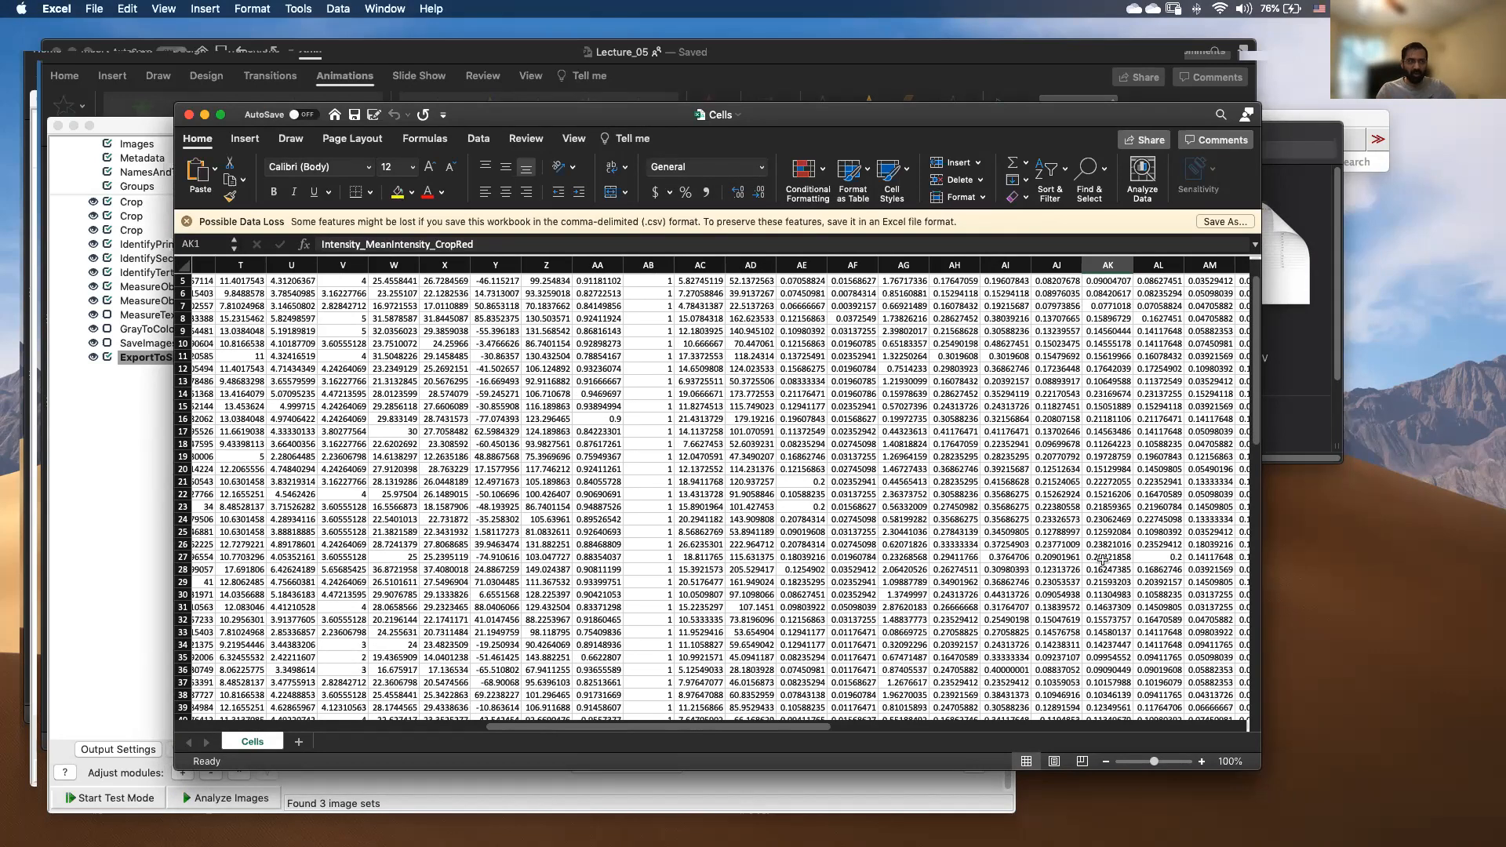
scroll(1102, 560, down, 3)
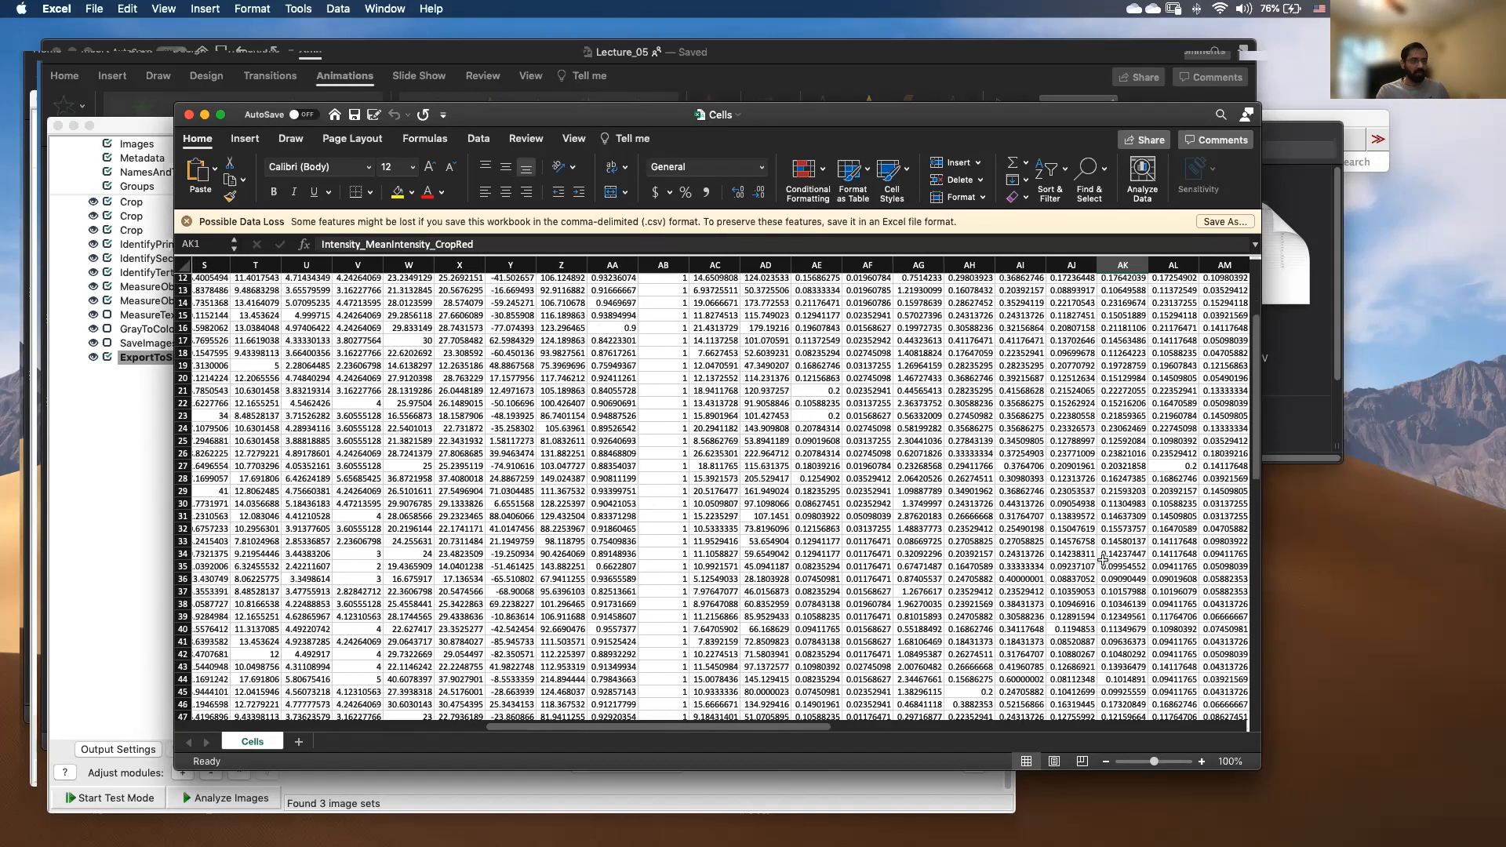
scroll(1102, 560, down, 3)
scroll(1102, 560, down, 3)
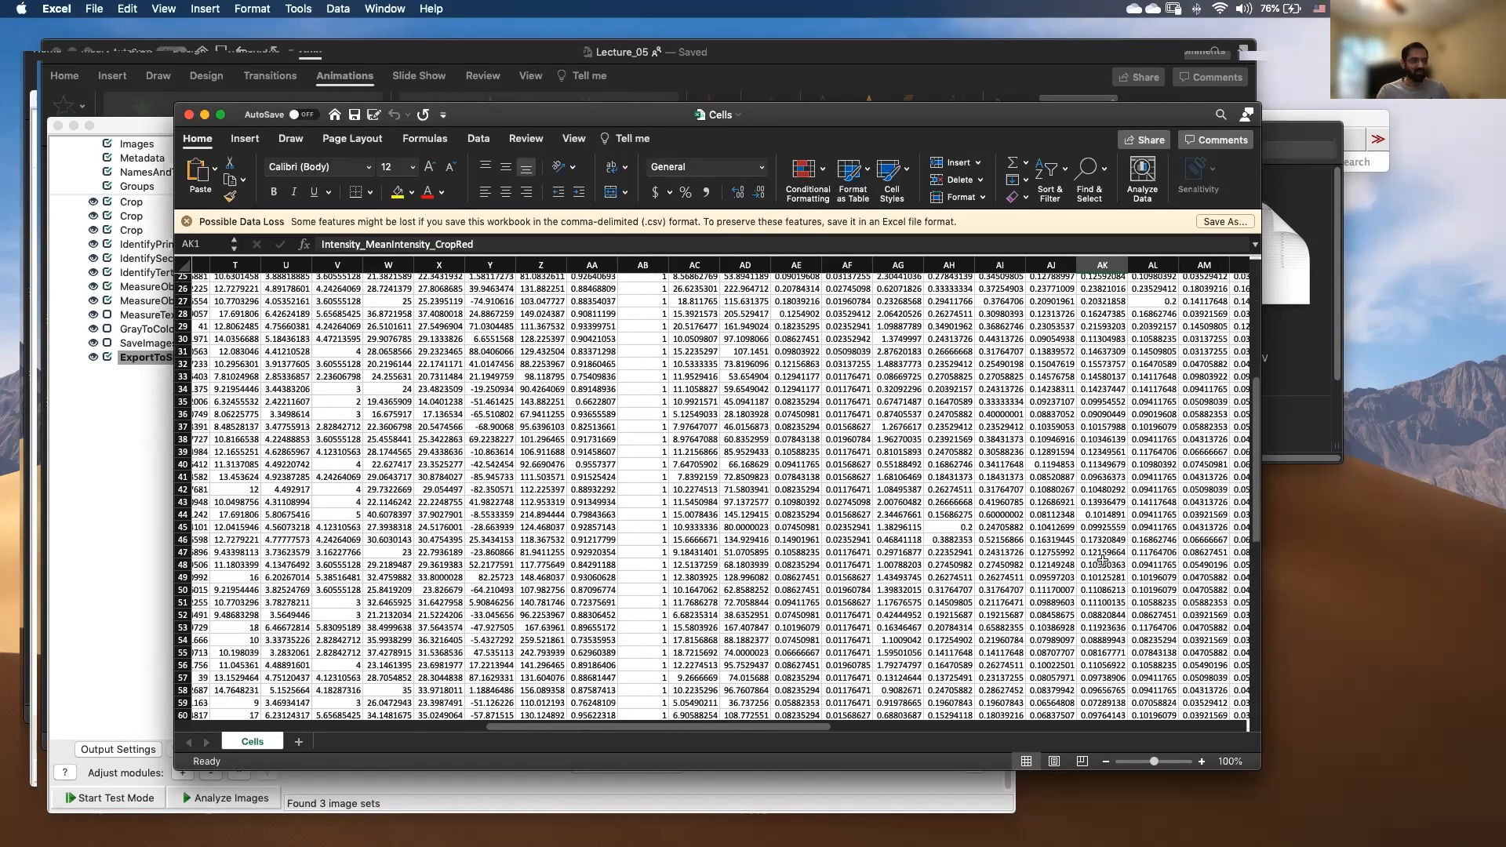
scroll(1102, 560, up, 10)
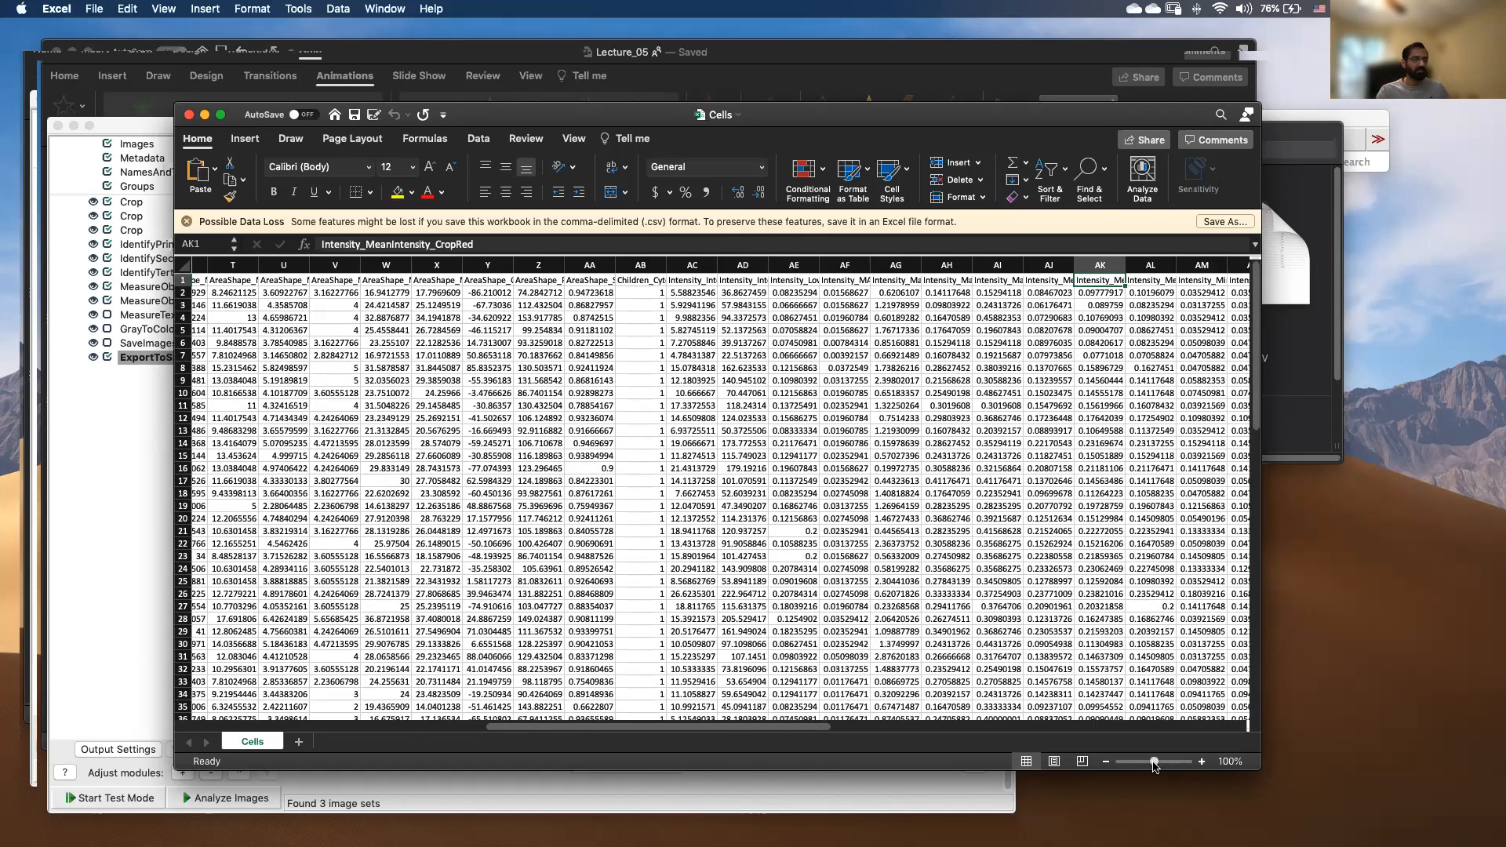
click(189, 115)
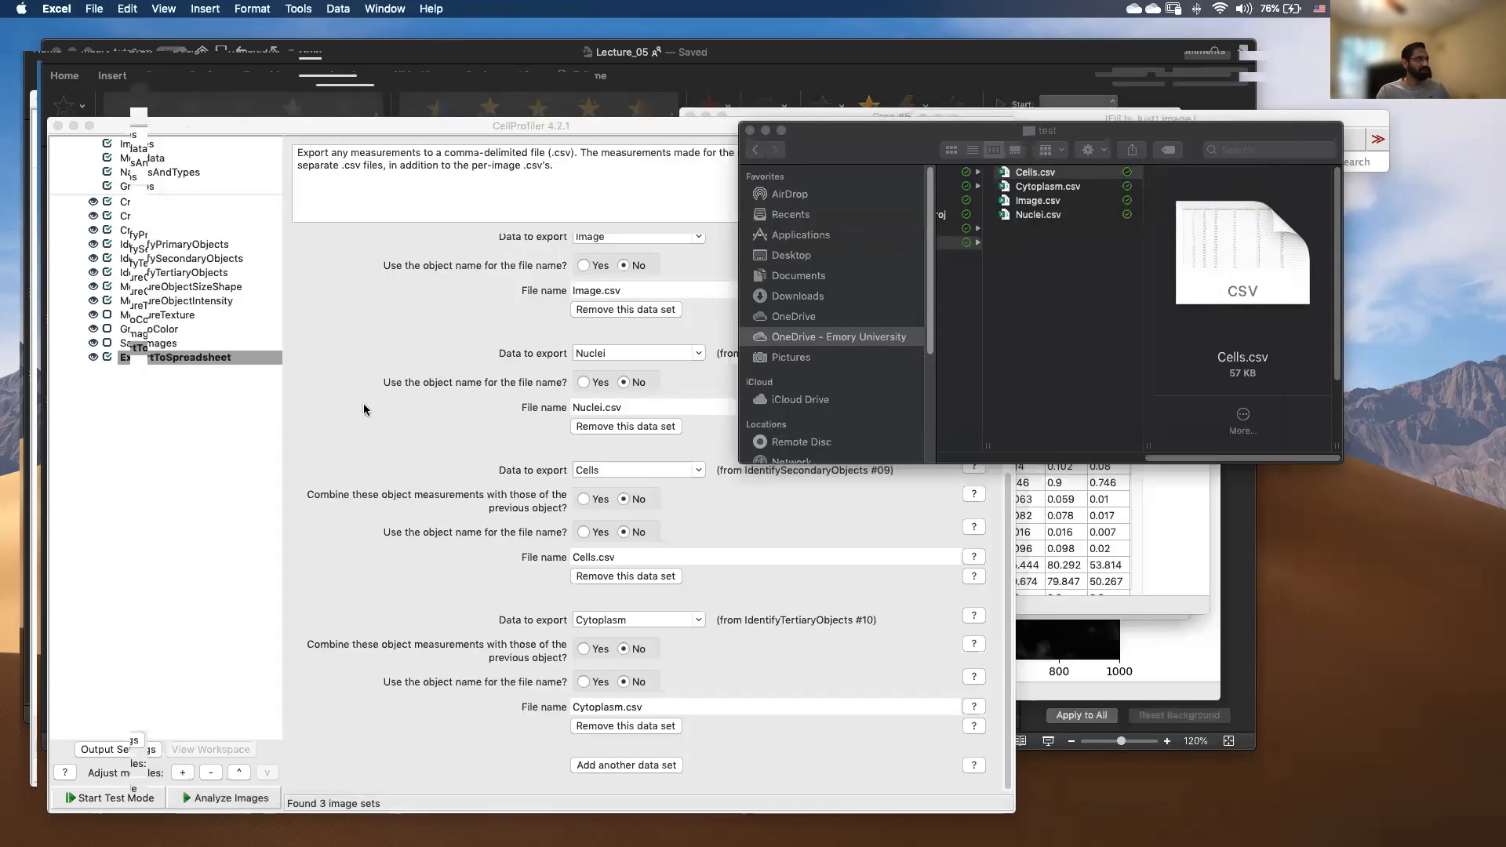
Bring CellProfiler forward, reposition its window beside the slide thumbnails, and switch to the Lecture_05 presentation in PowerPoint.
click(357, 409)
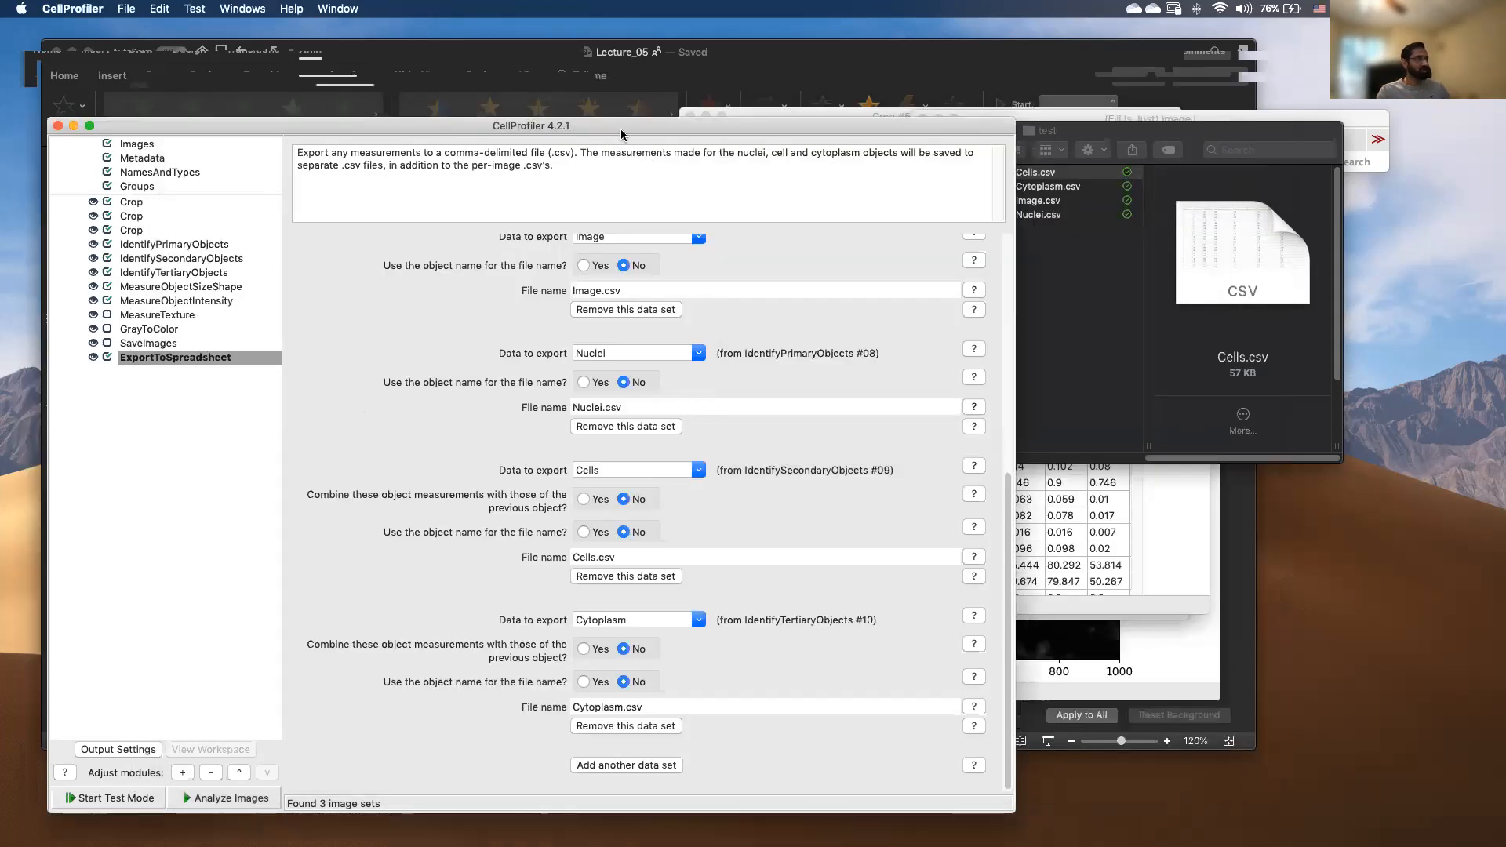
drag(621, 128, 751, 113)
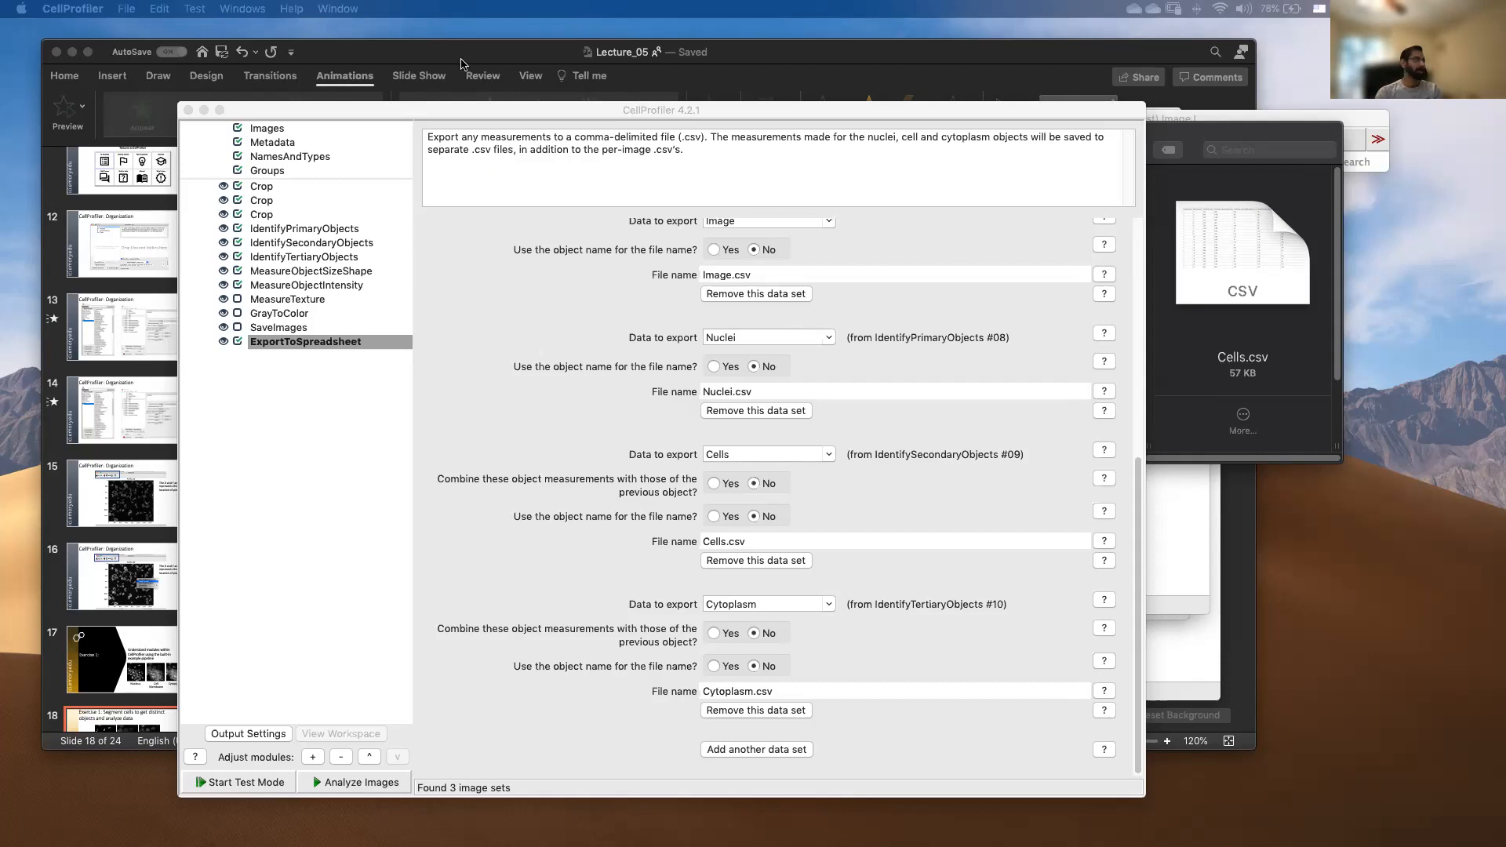
click(455, 60)
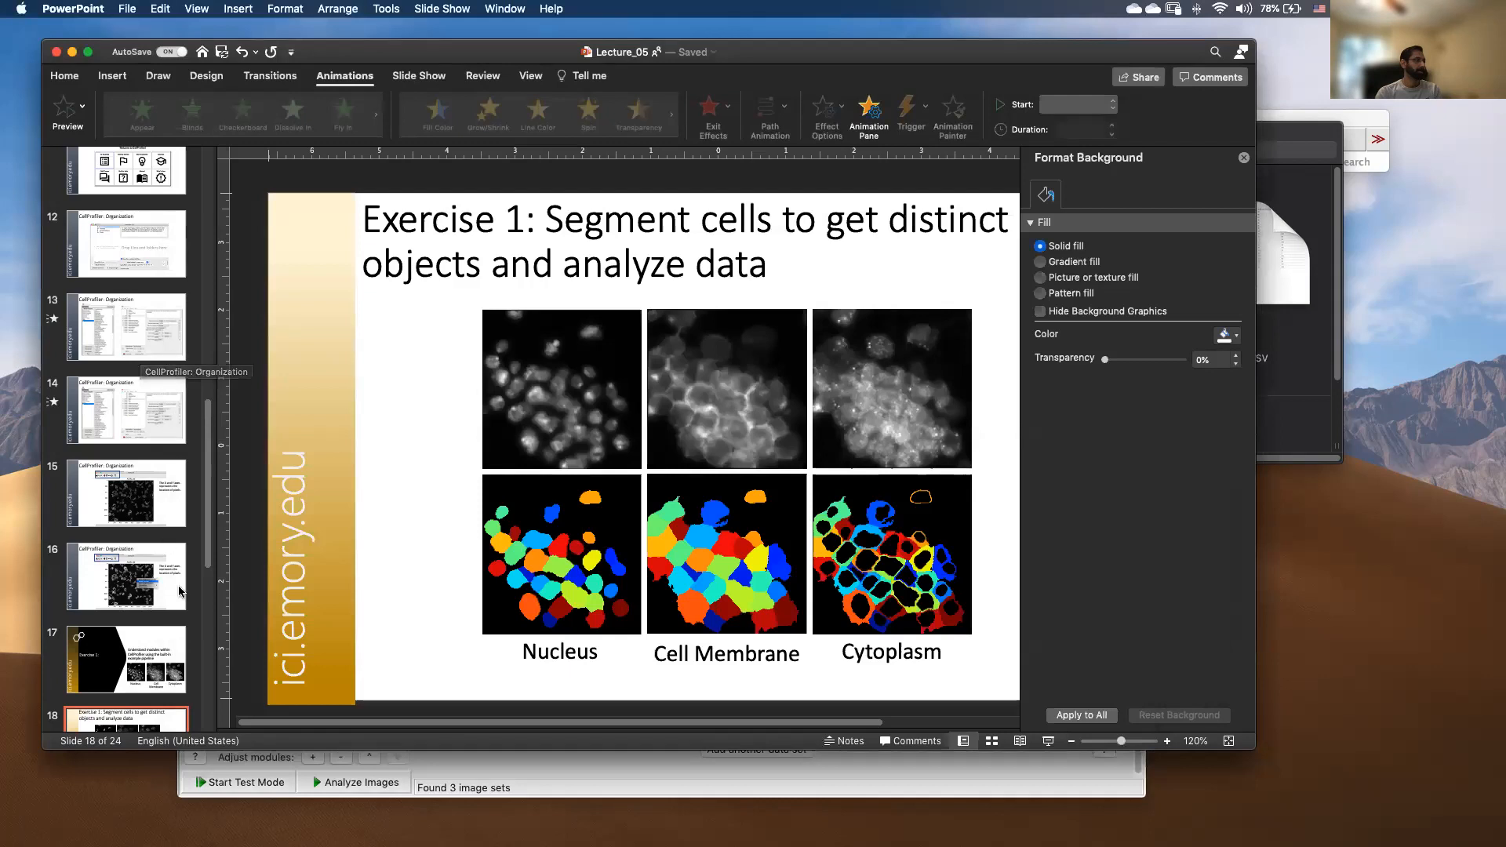
Look up the Exercise 2 task description on slide 19 and fit the slide in view.
scroll(176, 502, down, 3)
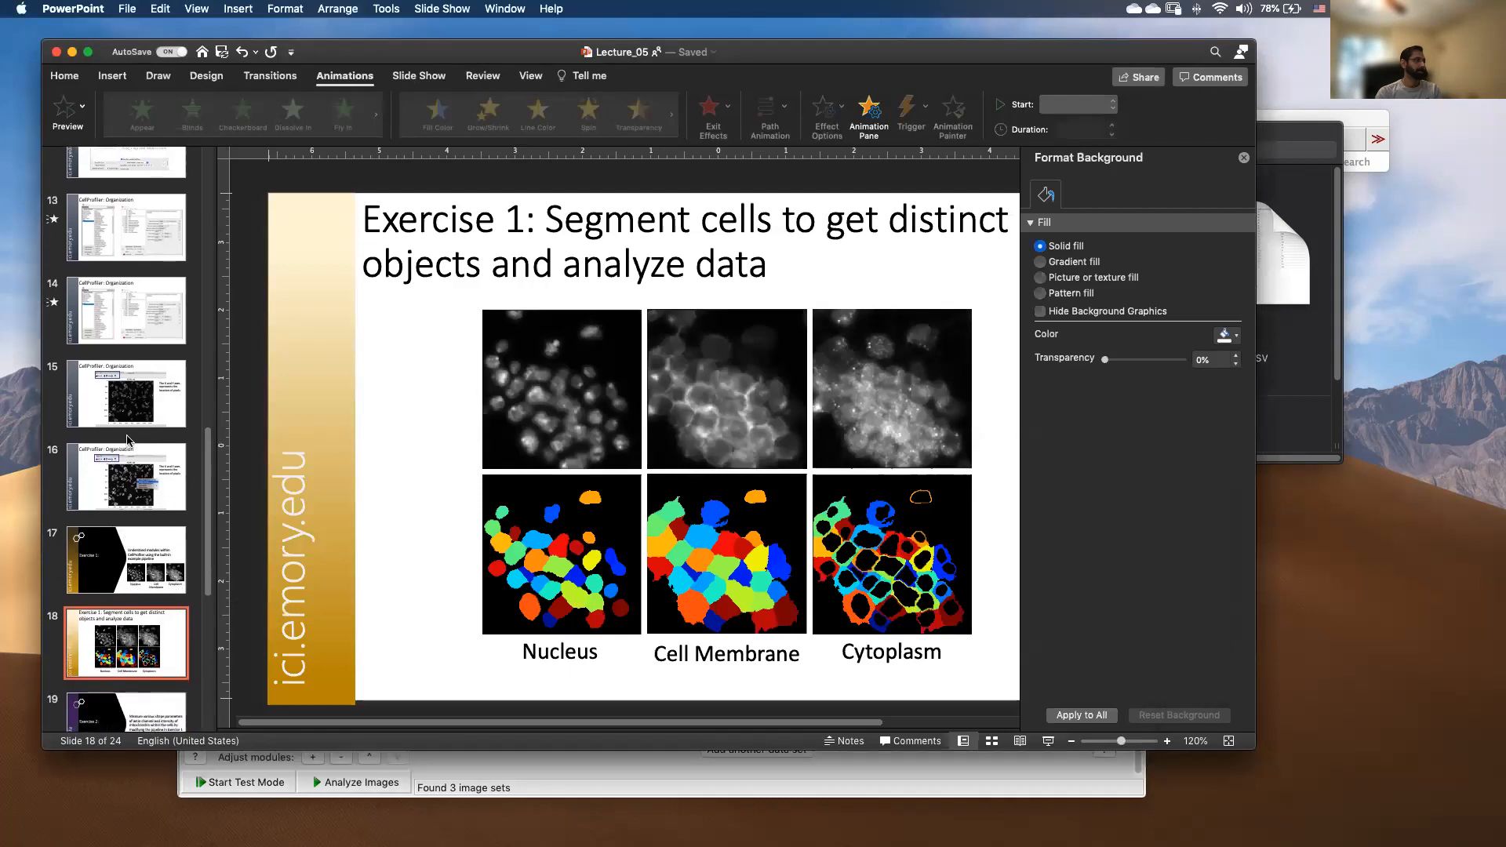
scroll(117, 424, down, 3)
scroll(118, 423, down, 3)
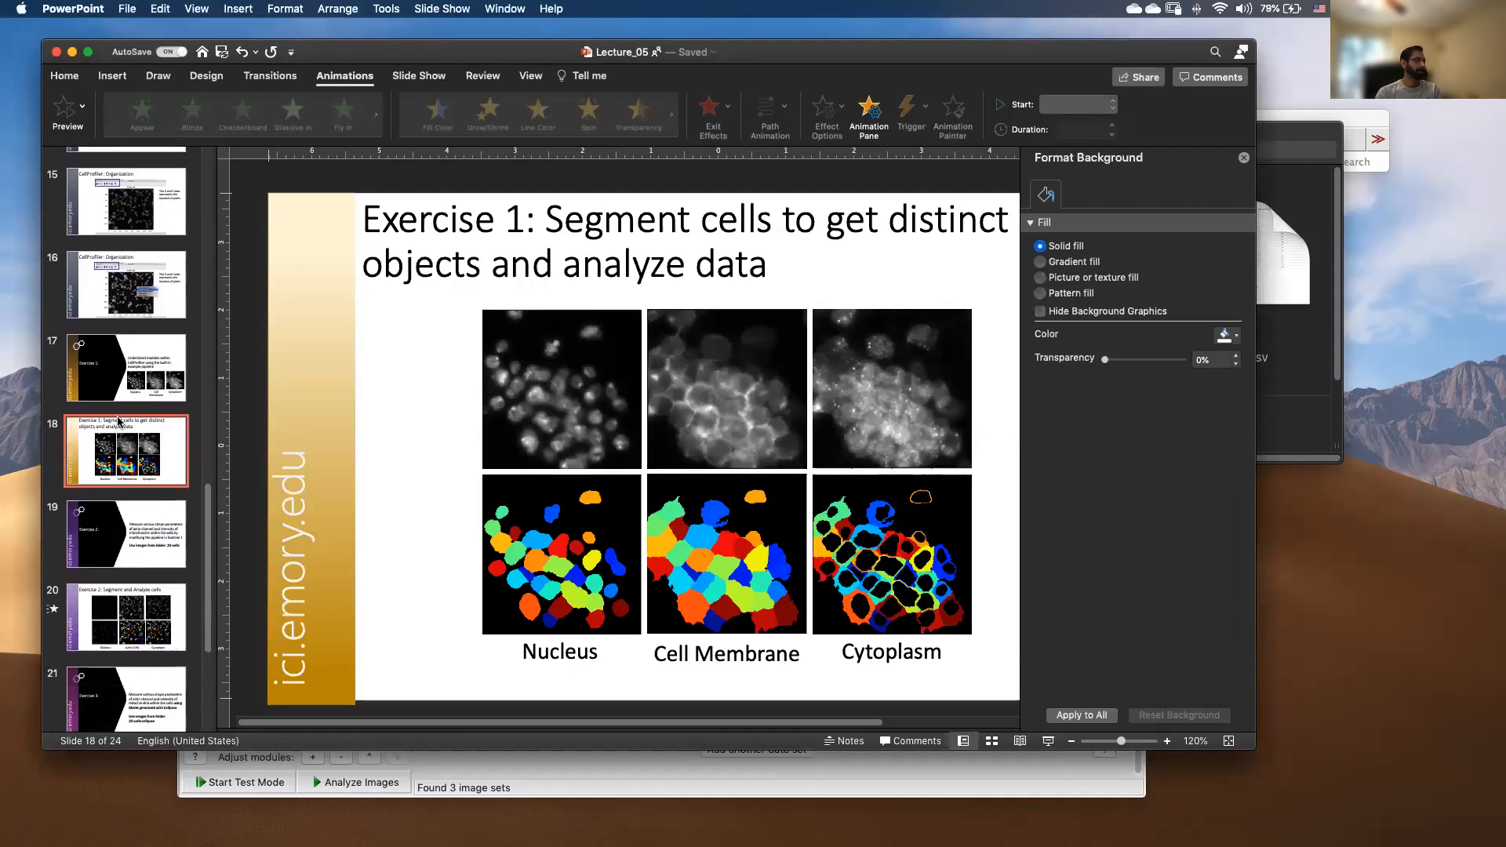
click(106, 537)
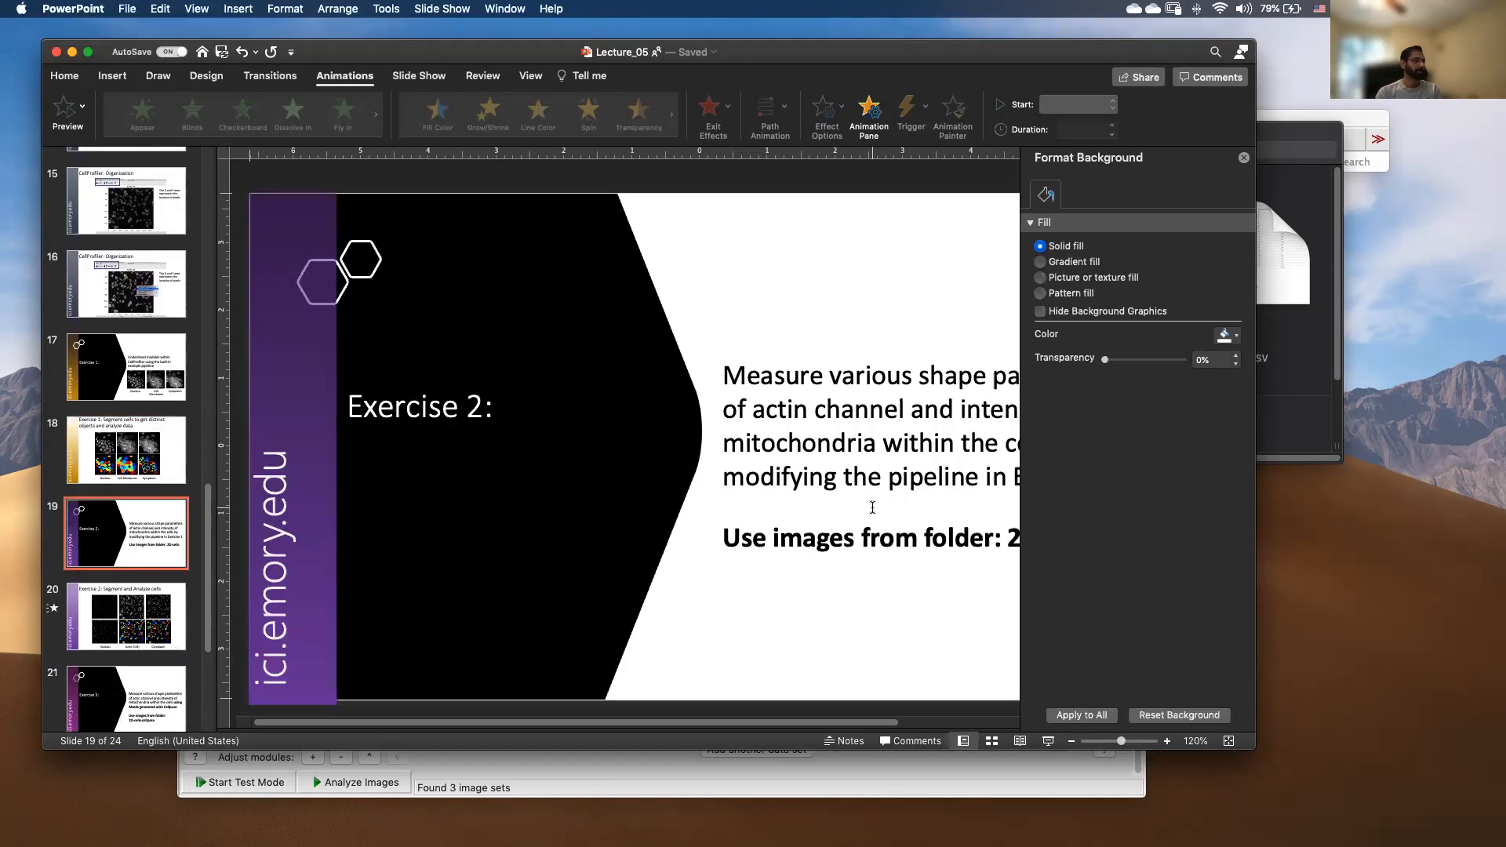
scroll(874, 505, down, 3)
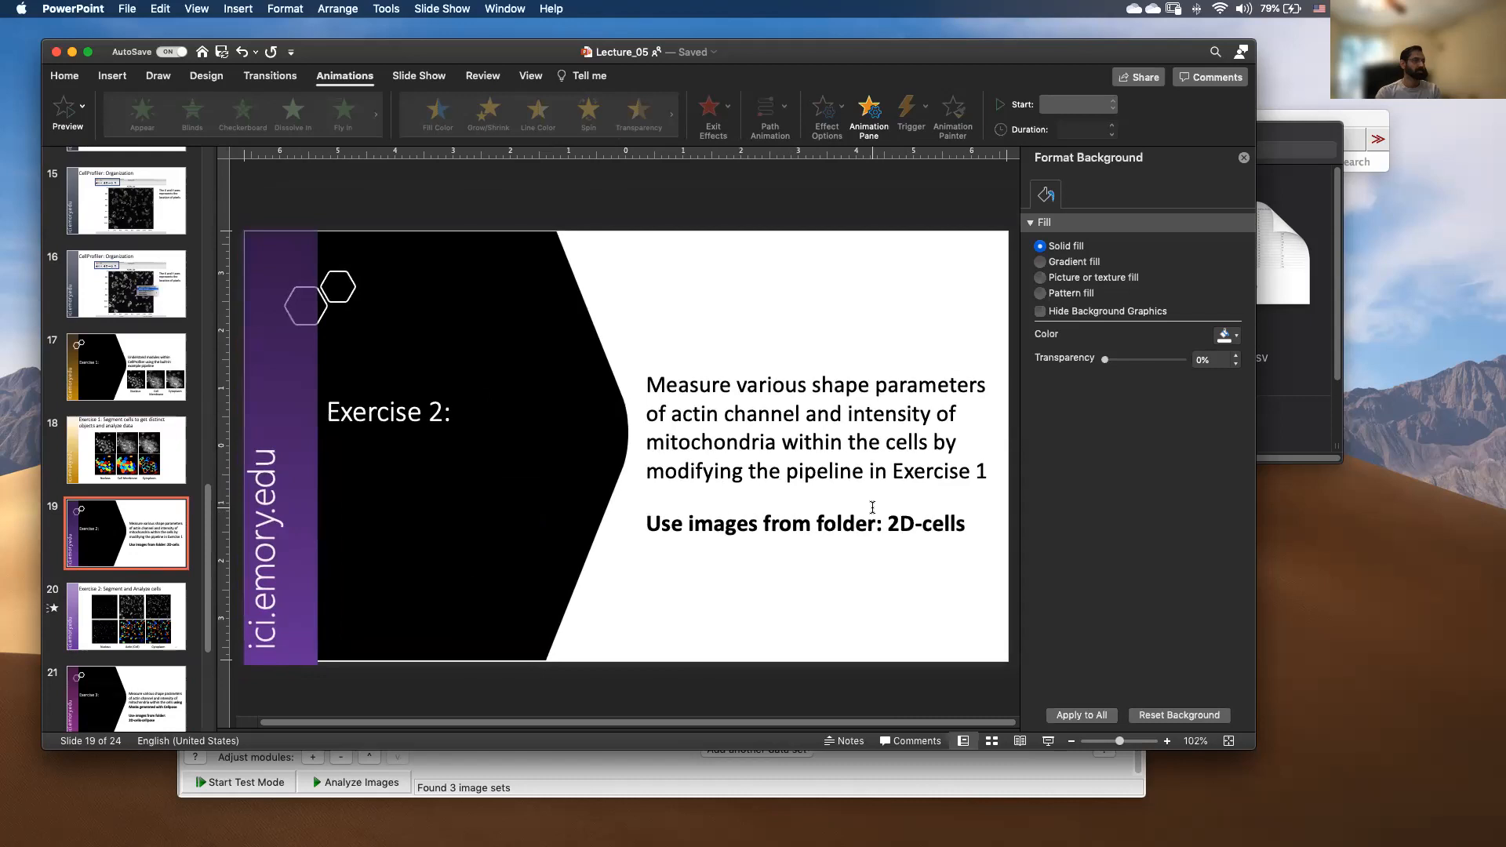
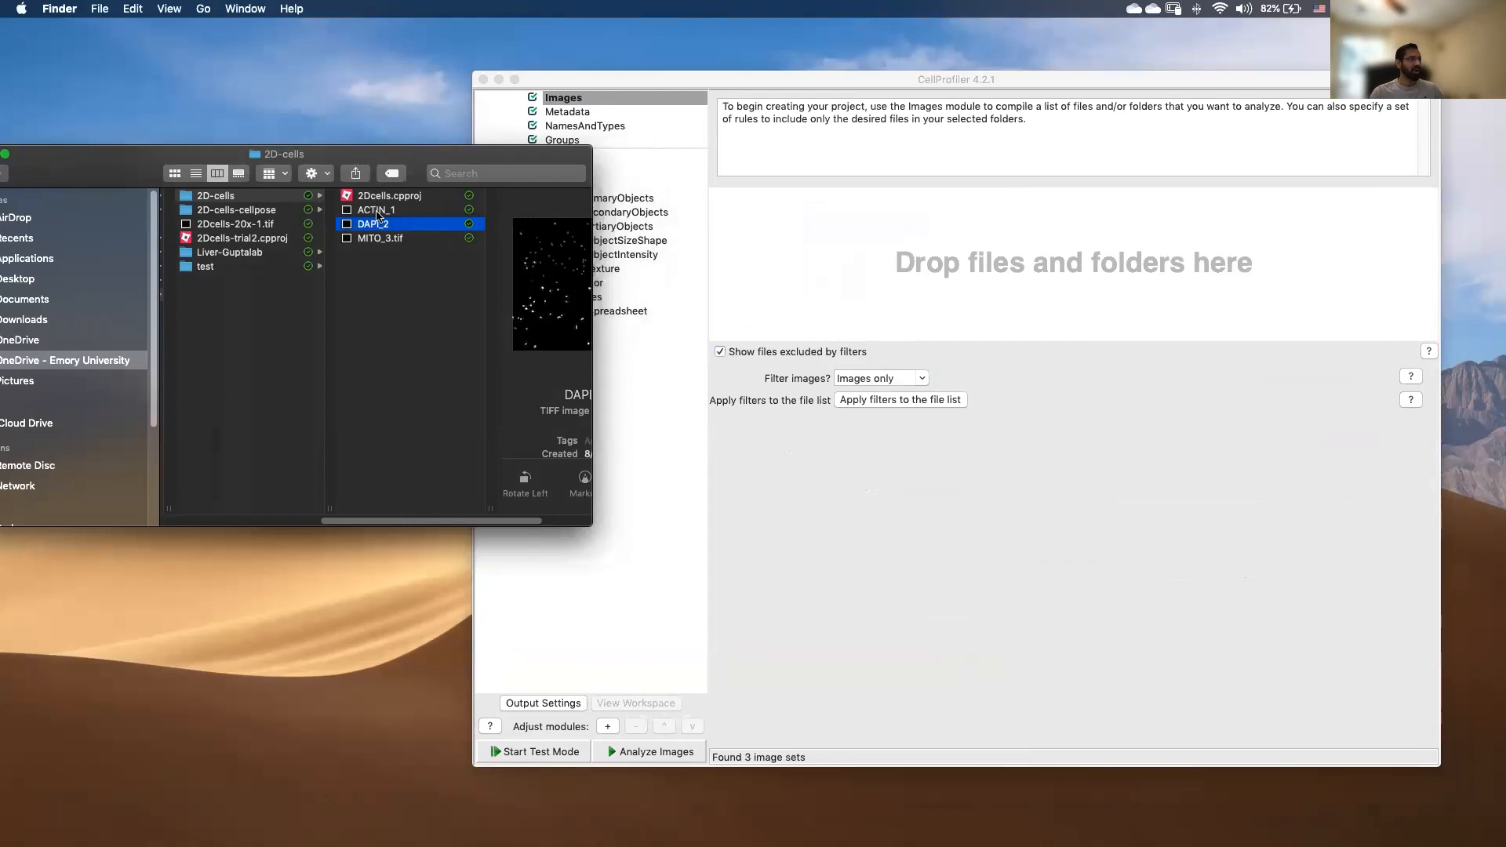
Add ACTIN_1, DAPI_2 and MITO_3.tif from the 2D-cells folder to the Images module's file list in CellProfiler.
click(378, 212)
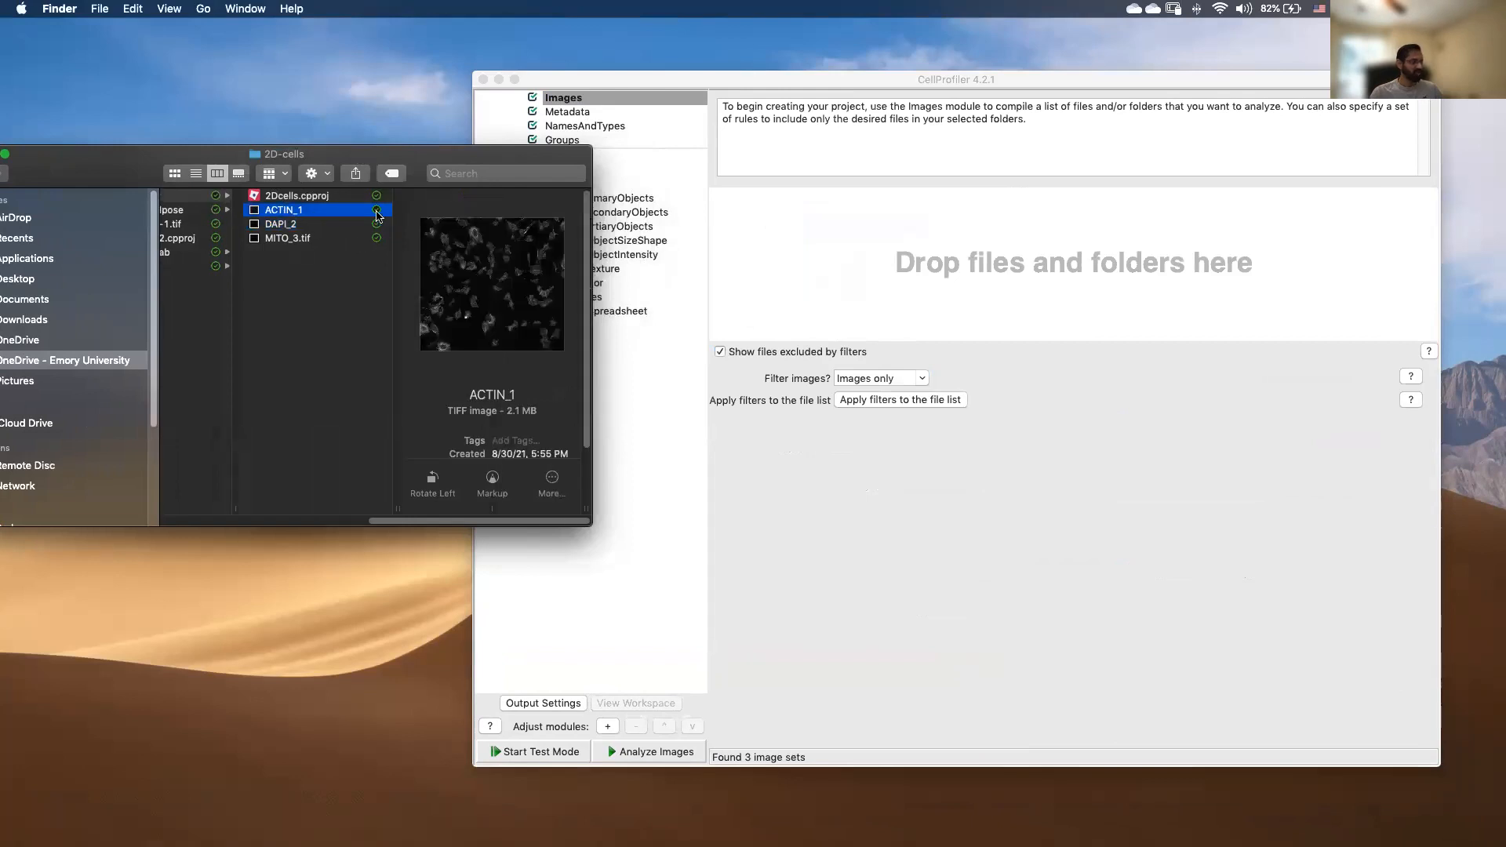
shift+click(291, 240)
drag(291, 243, 854, 237)
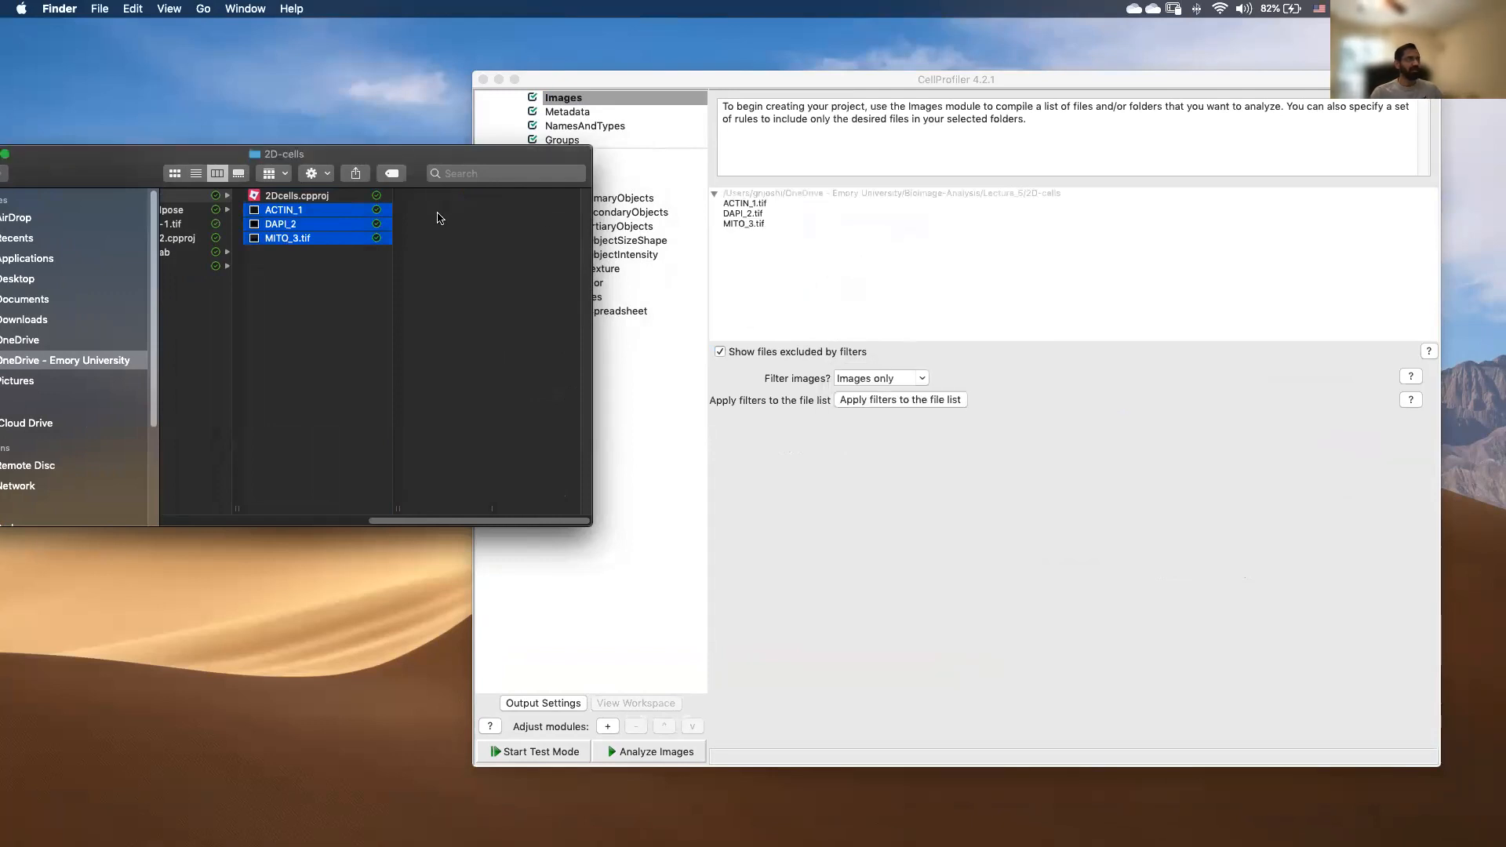
click(872, 77)
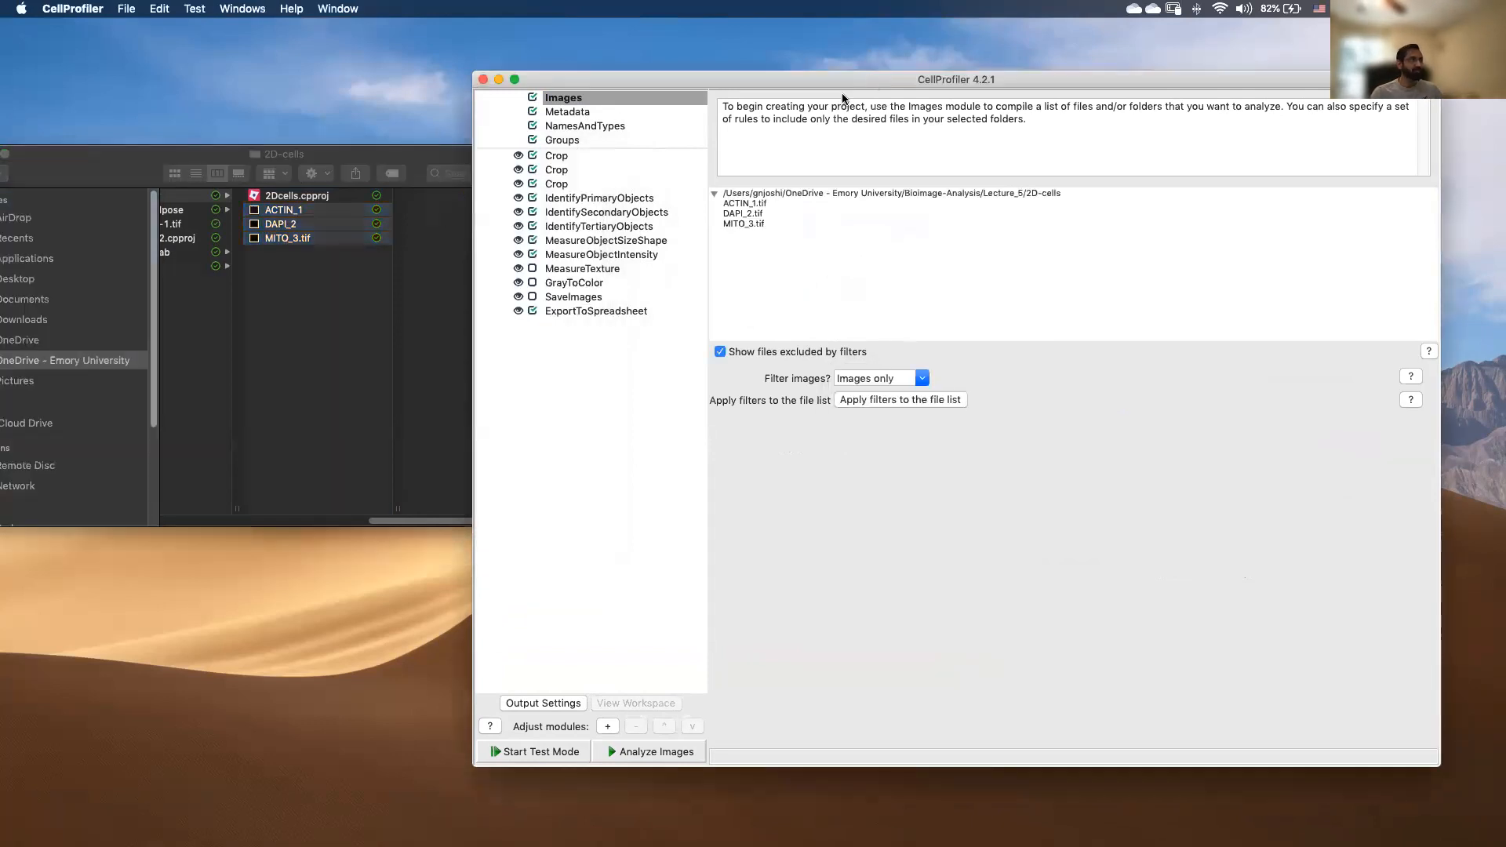
Open the NamesAndTypes module and try to update the image sets with its existing rules.
click(569, 112)
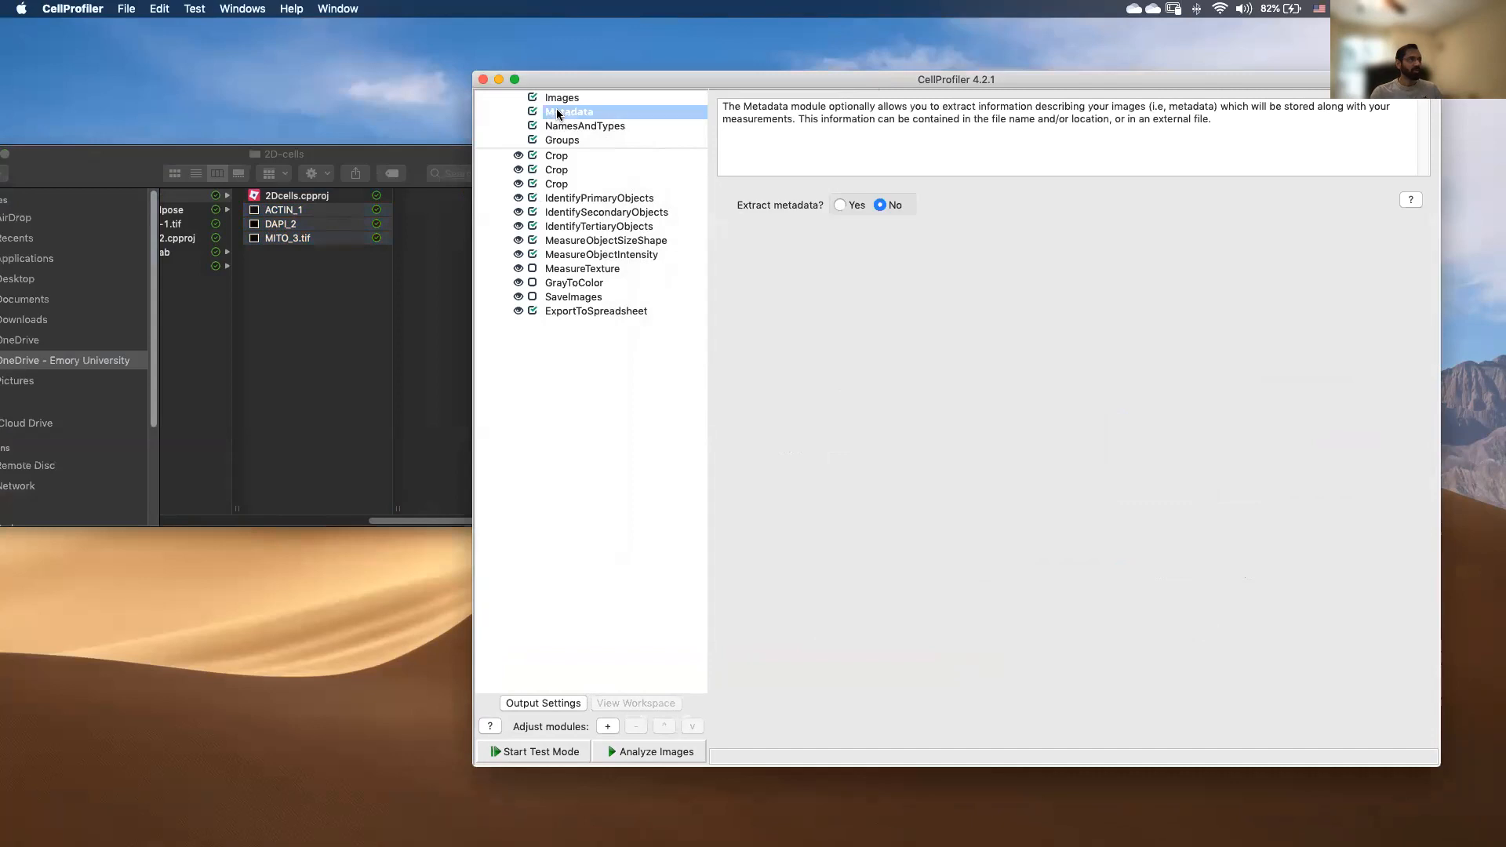
click(597, 127)
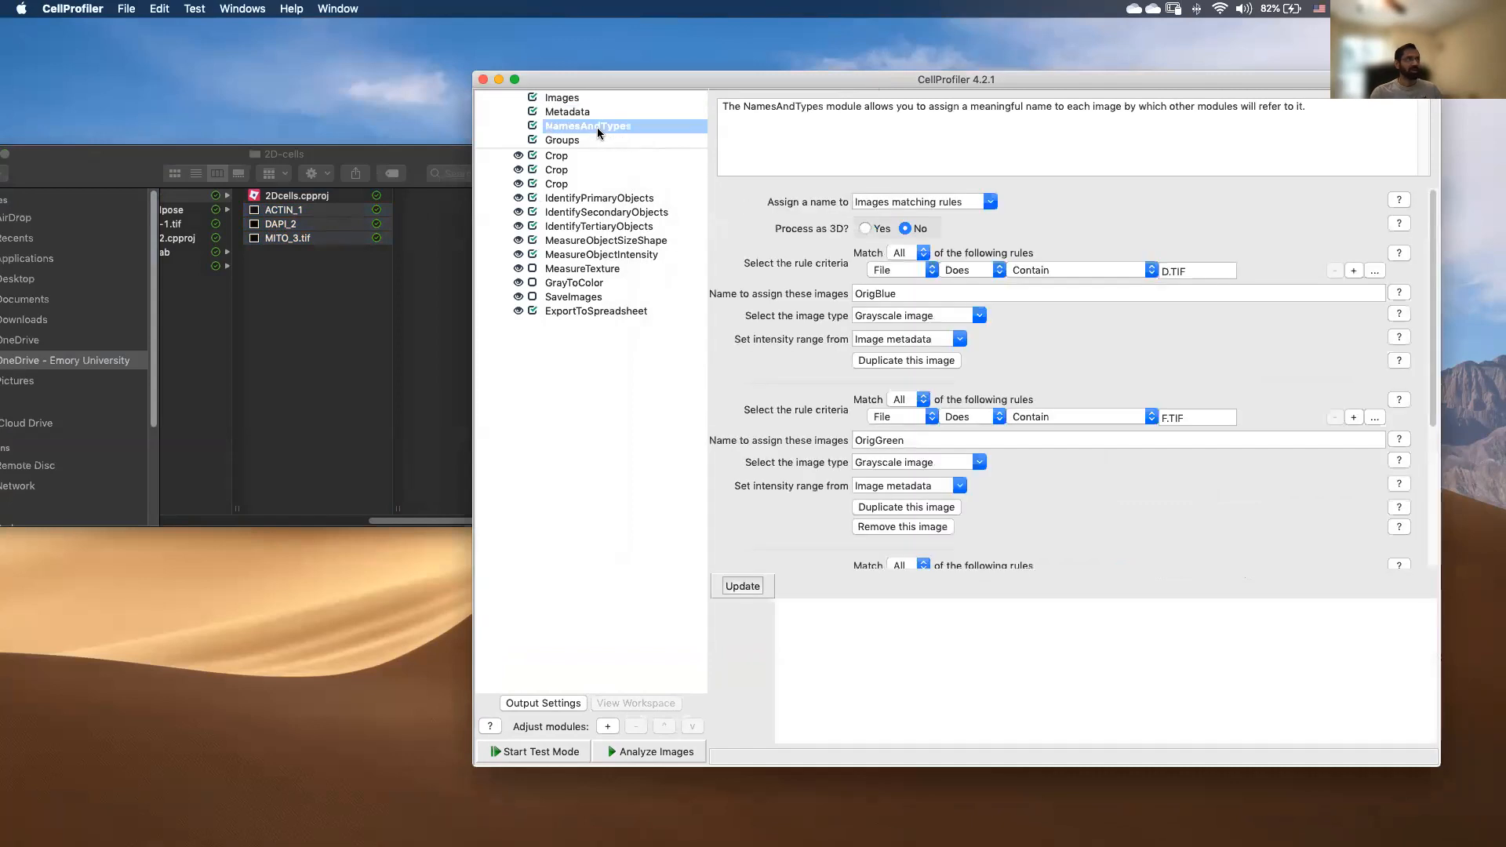
scroll(1032, 229, down, 2)
click(743, 585)
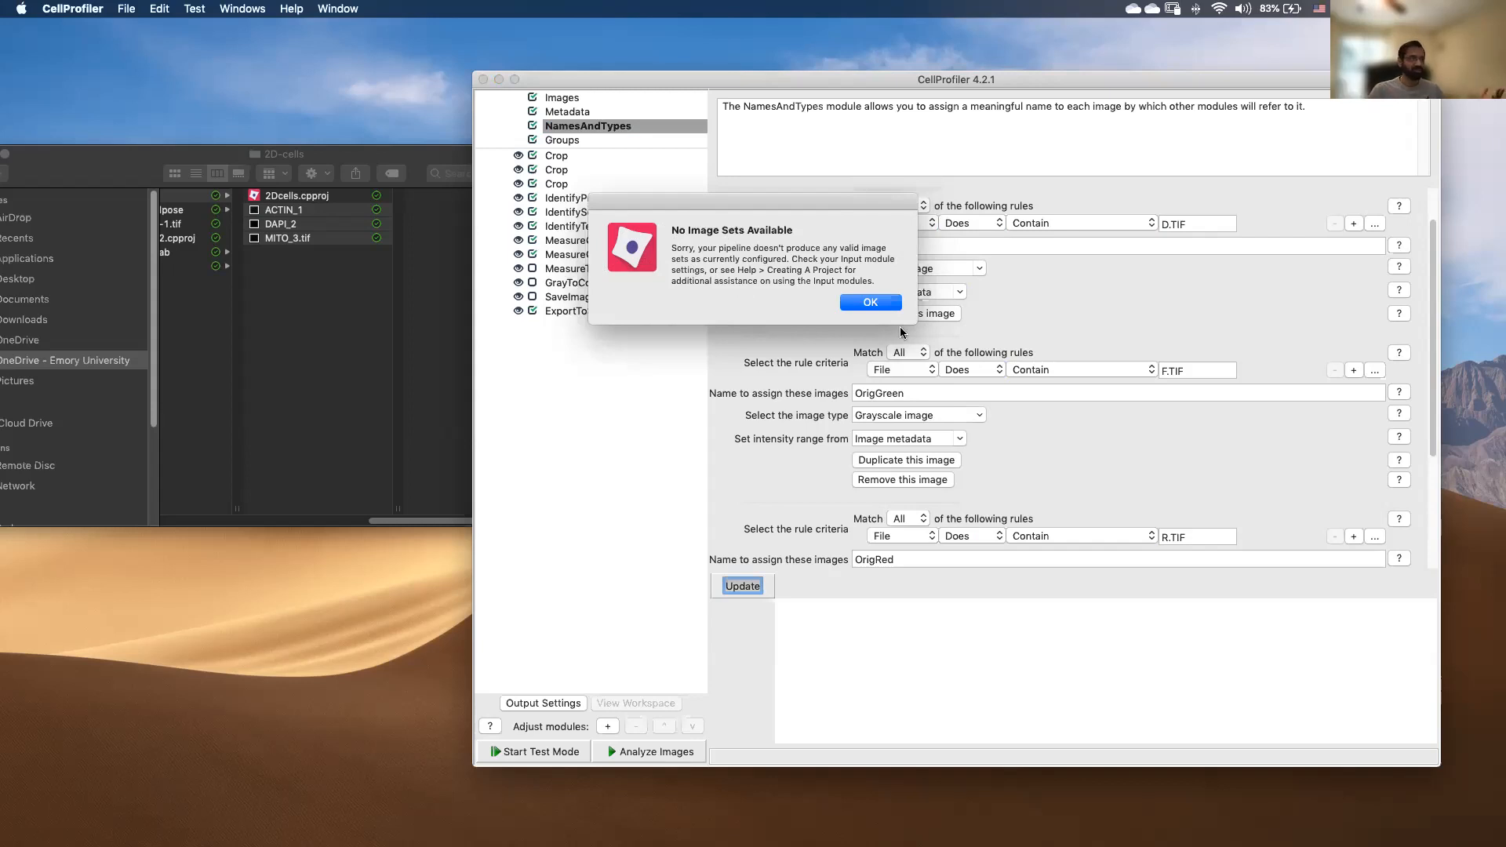
click(878, 305)
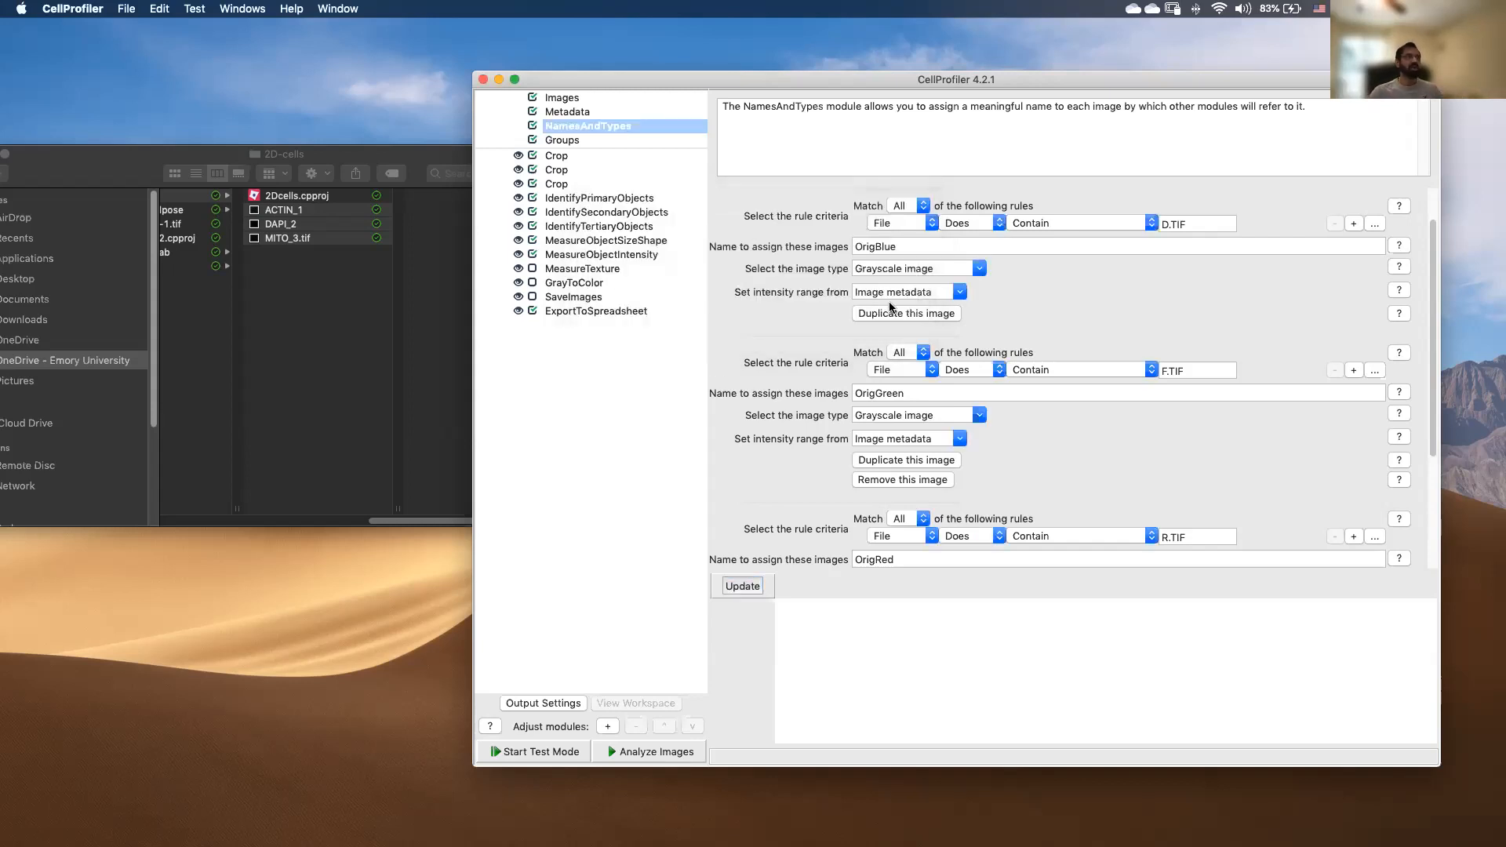
Make the first image rule match files containing 1.tif and name those images Actin.
scroll(1127, 337, up, 3)
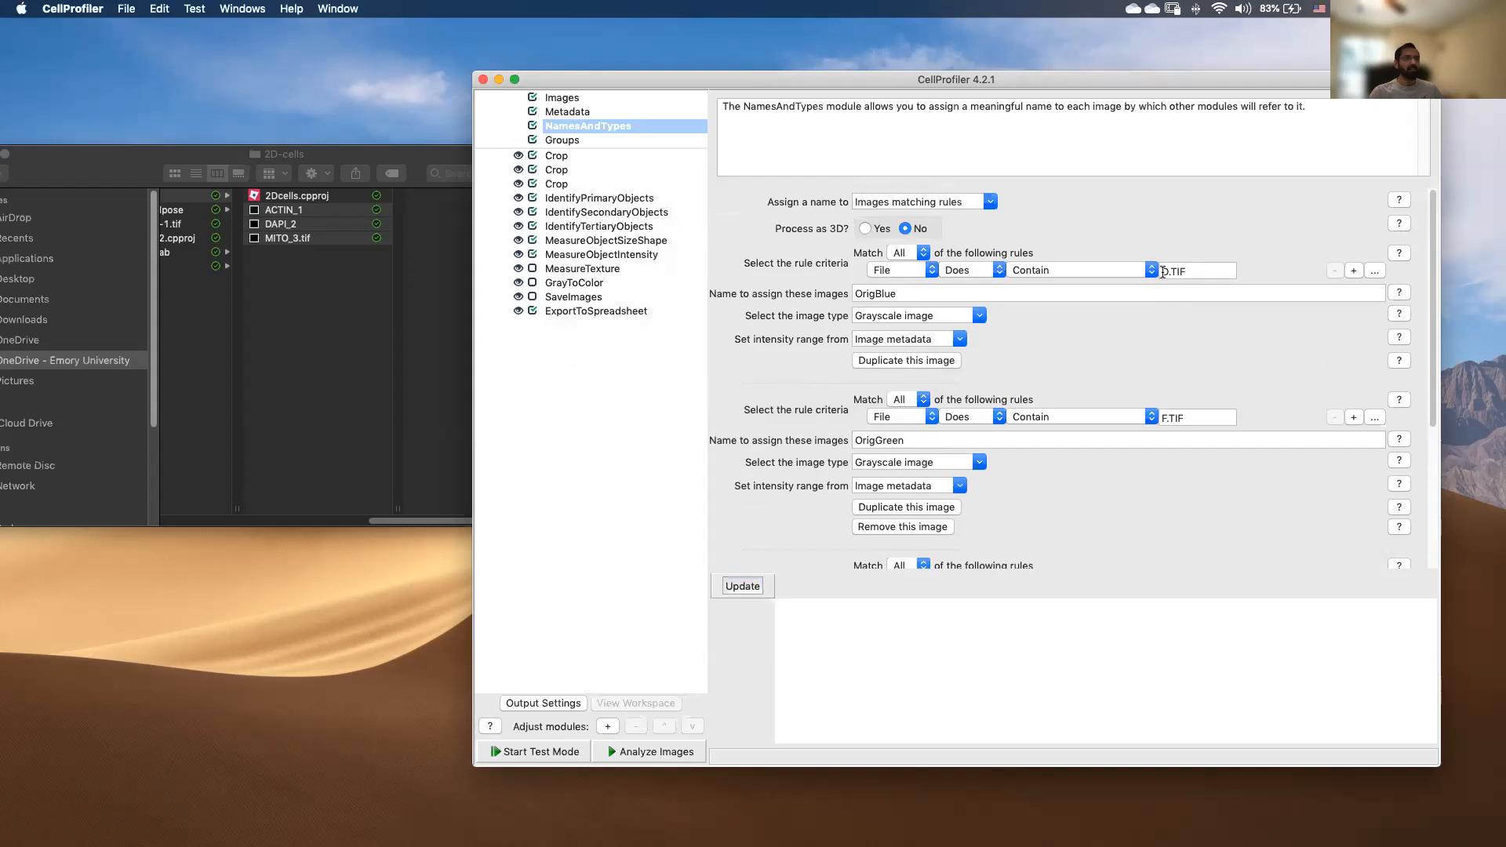
click(1171, 271)
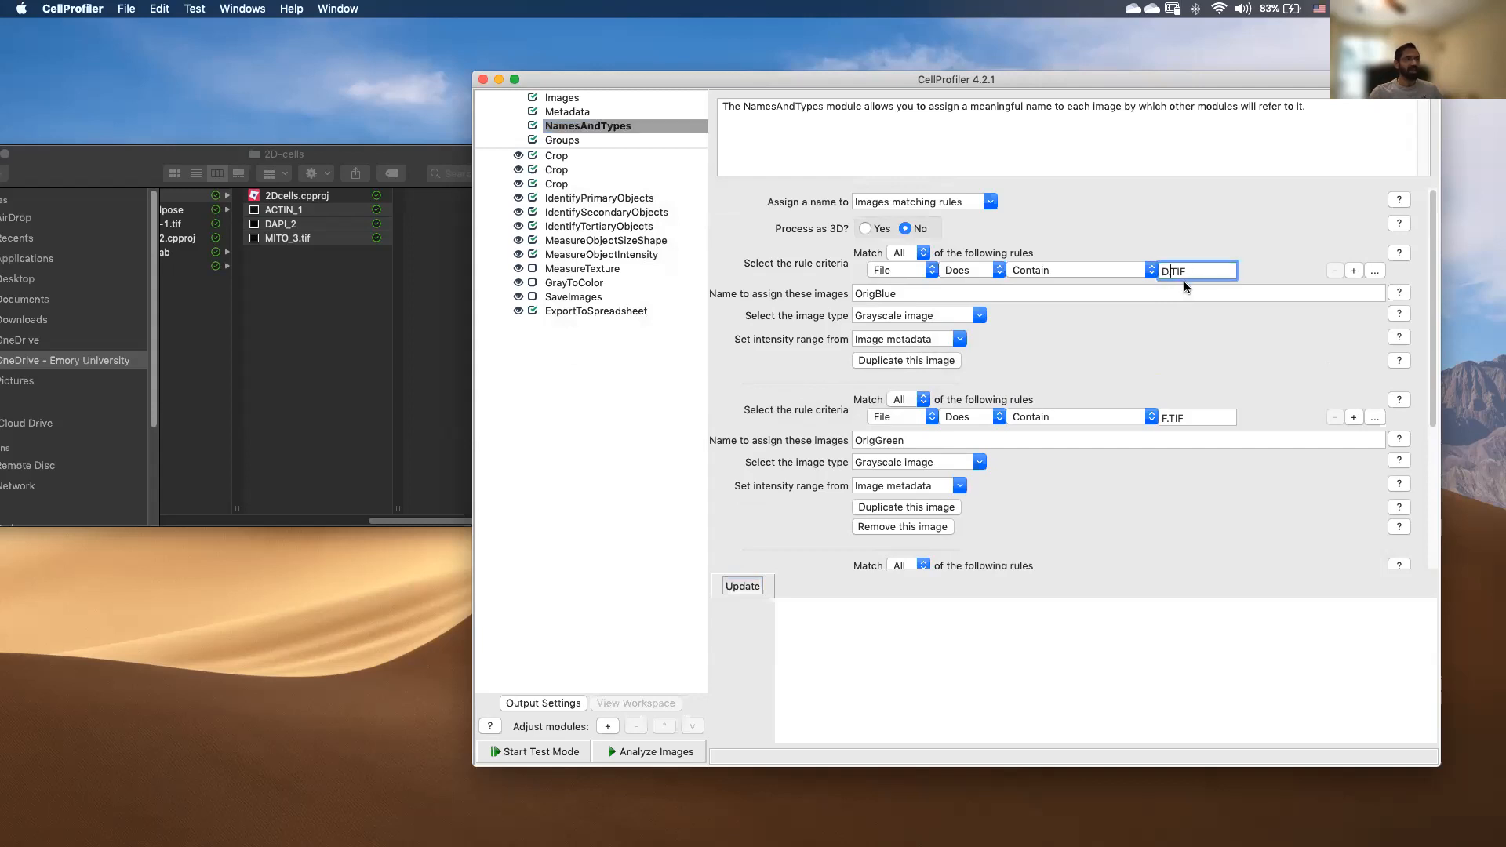
text(1)
key(BackSpace)
key(BackSpace)
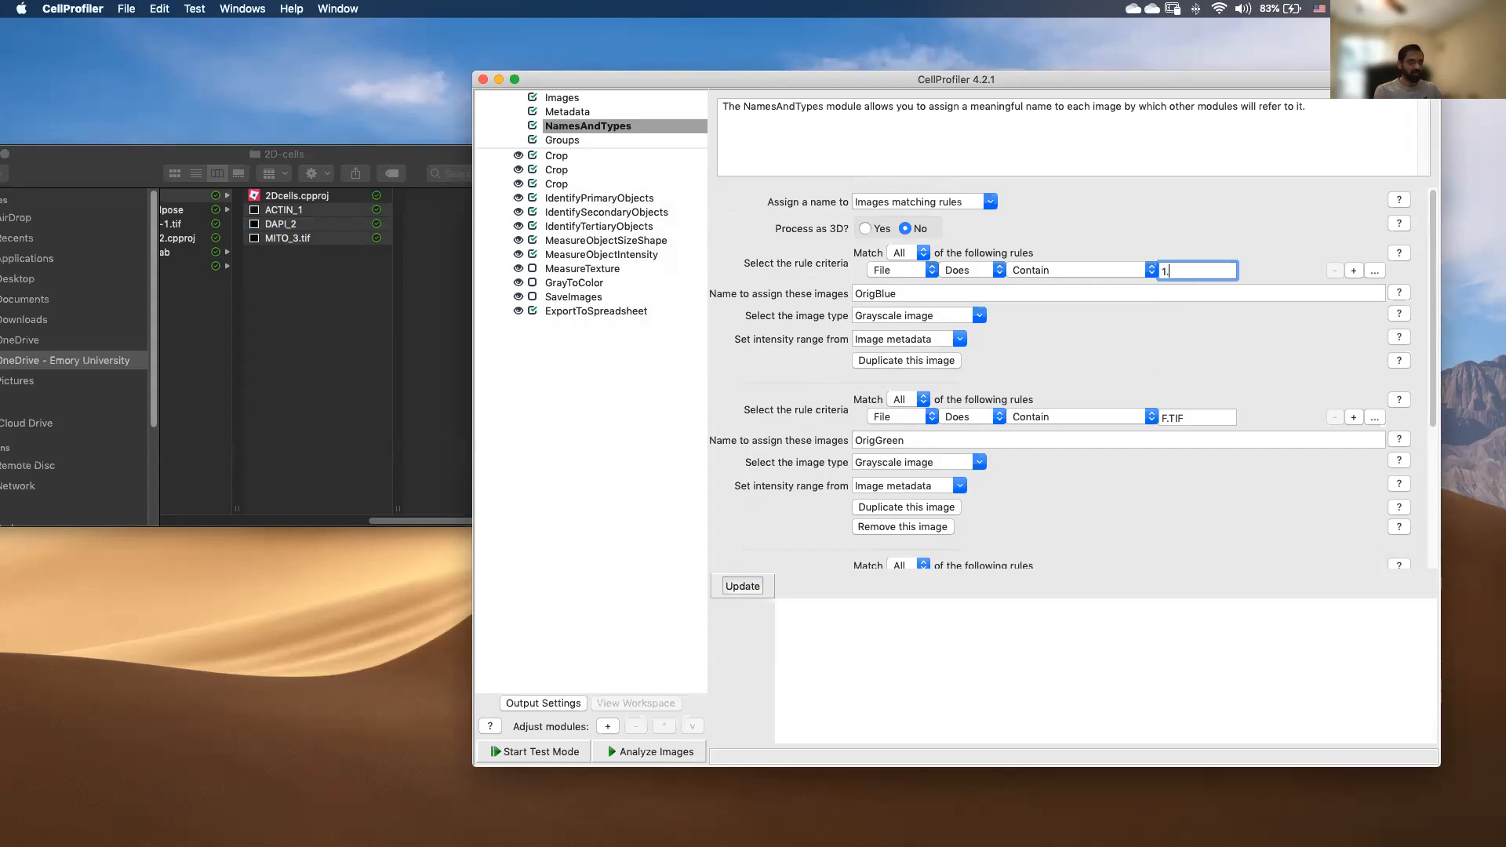
text(if)
click(919, 298)
drag(920, 299, 849, 295)
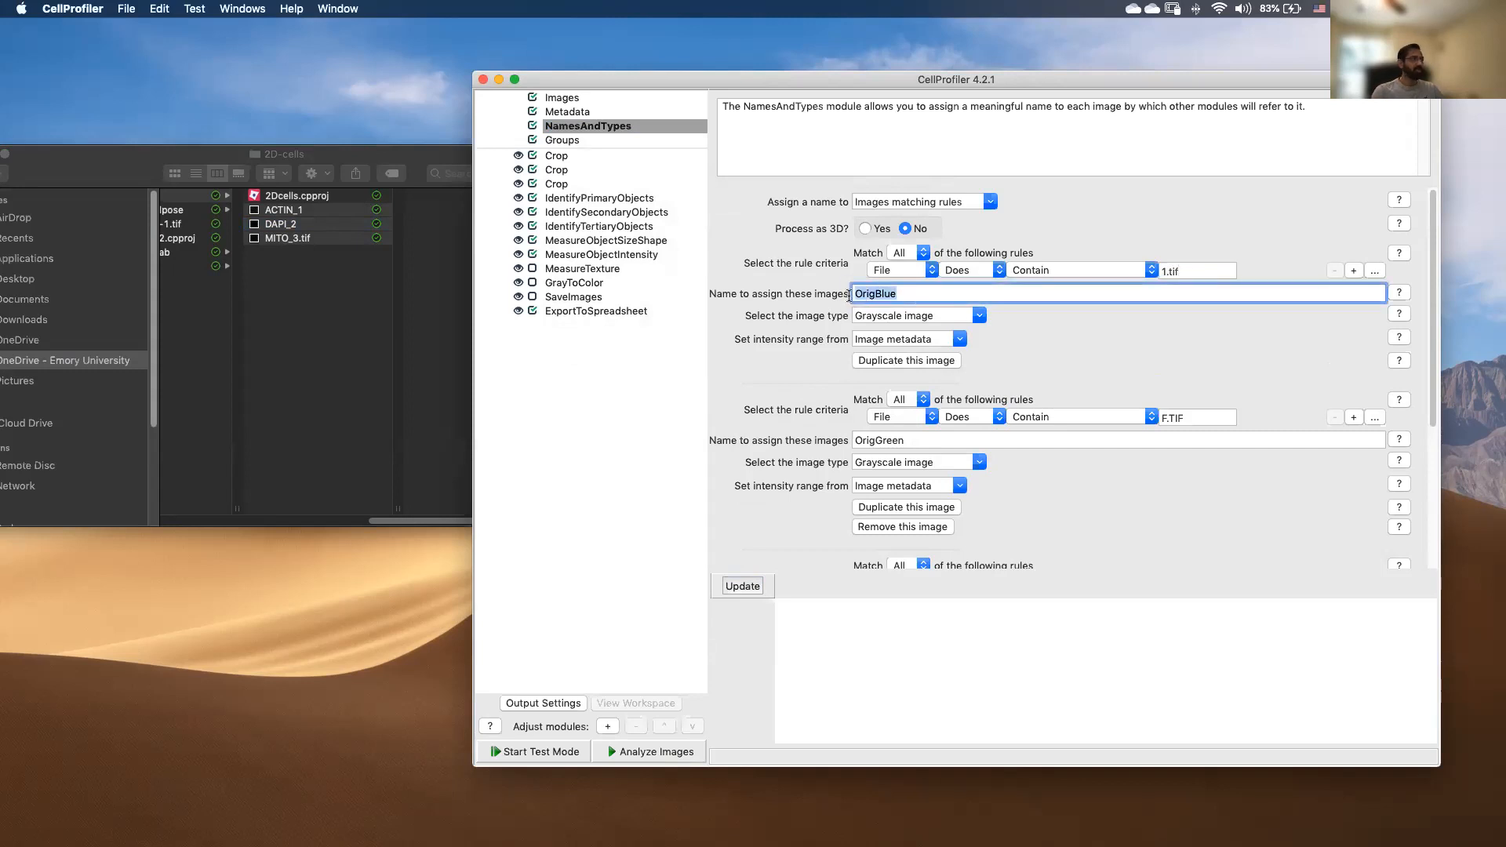
text(Actin)
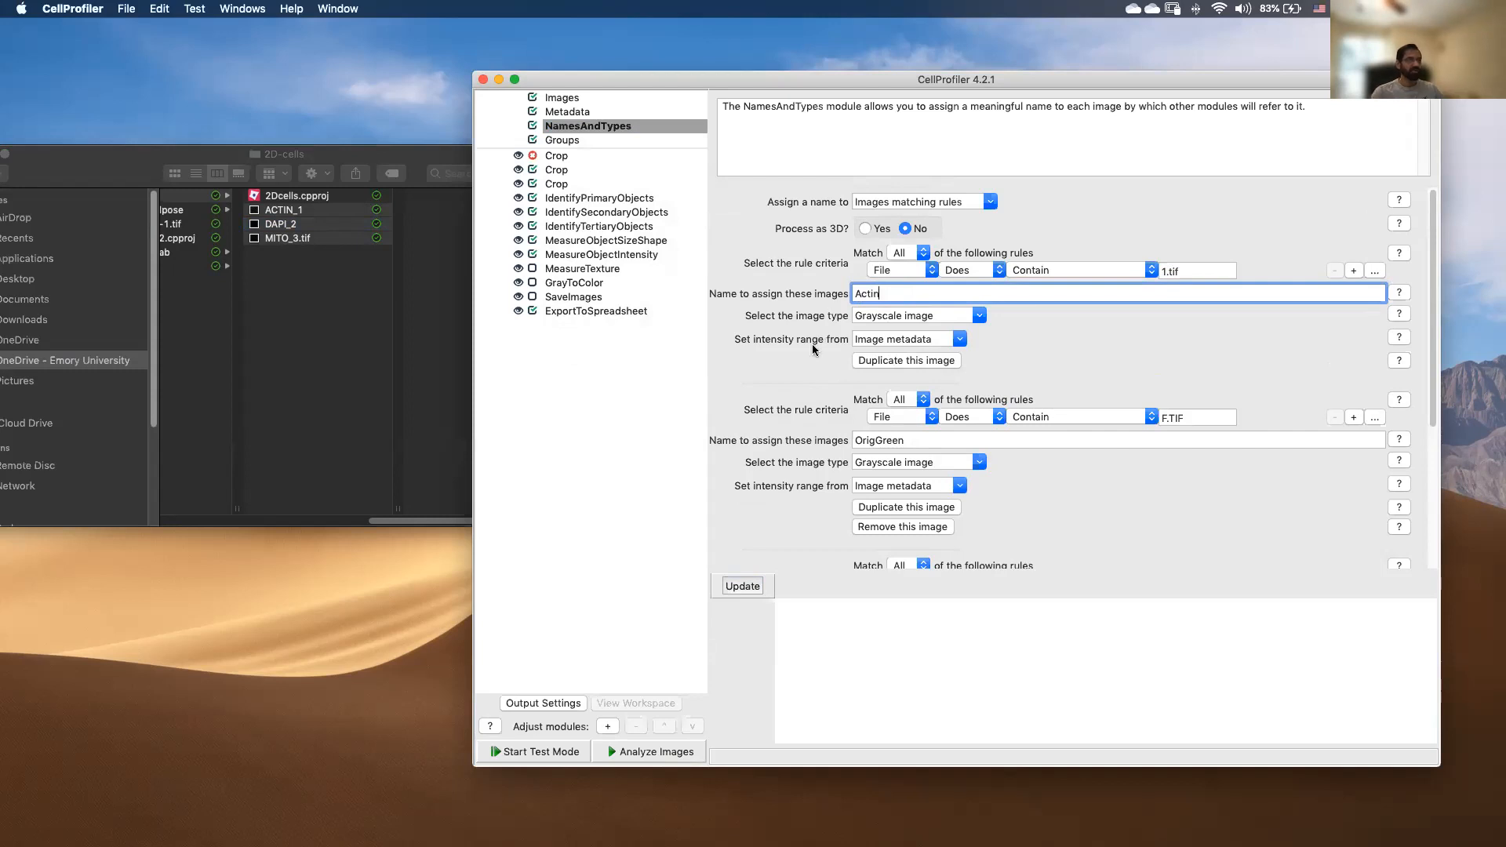
click(1062, 332)
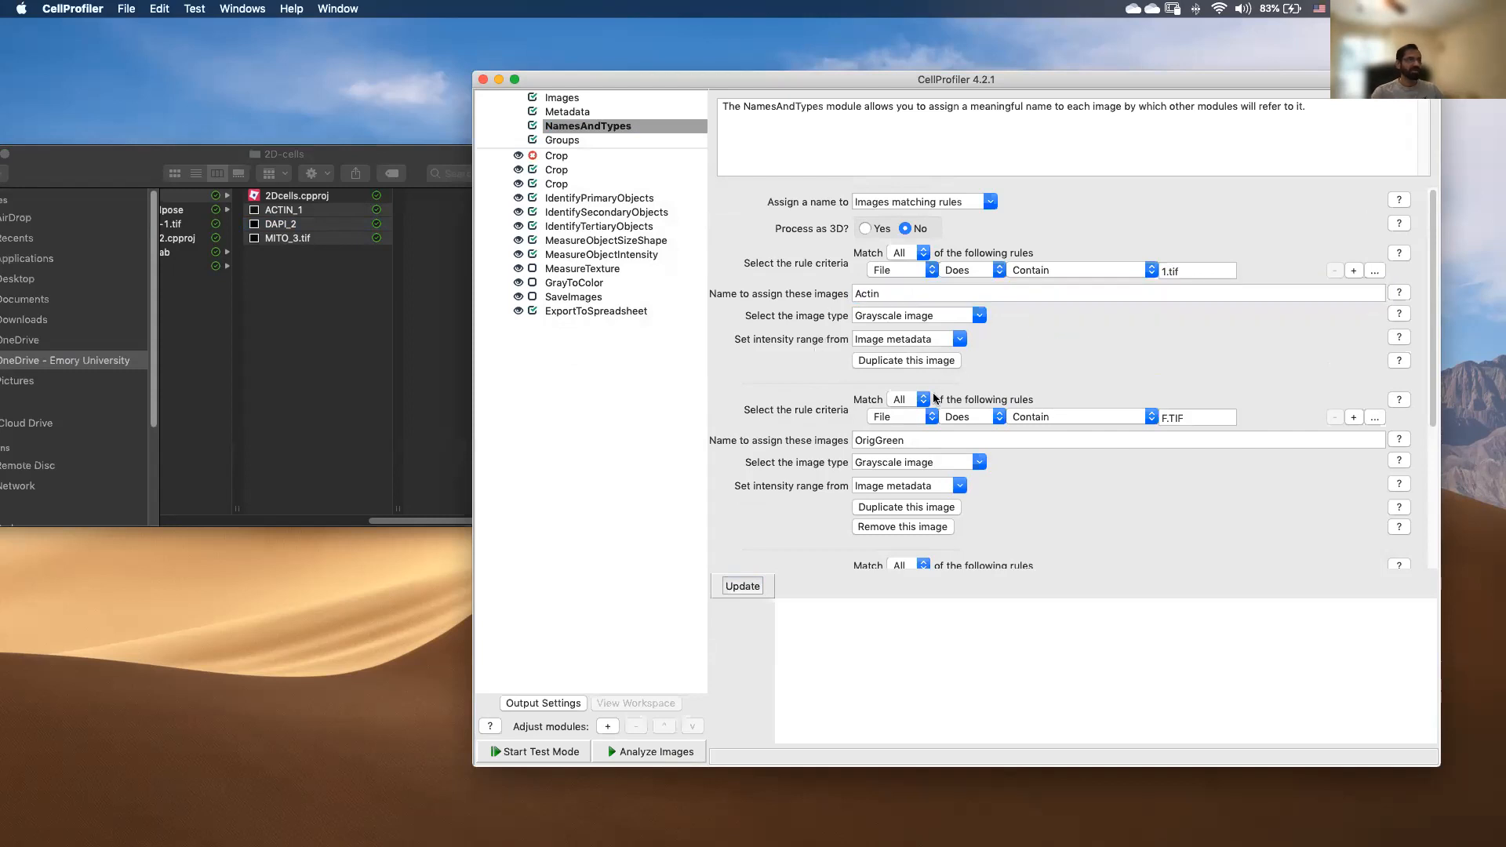
Make the second image rule match files containing 2.tif and name those images Nucleus.
click(1167, 416)
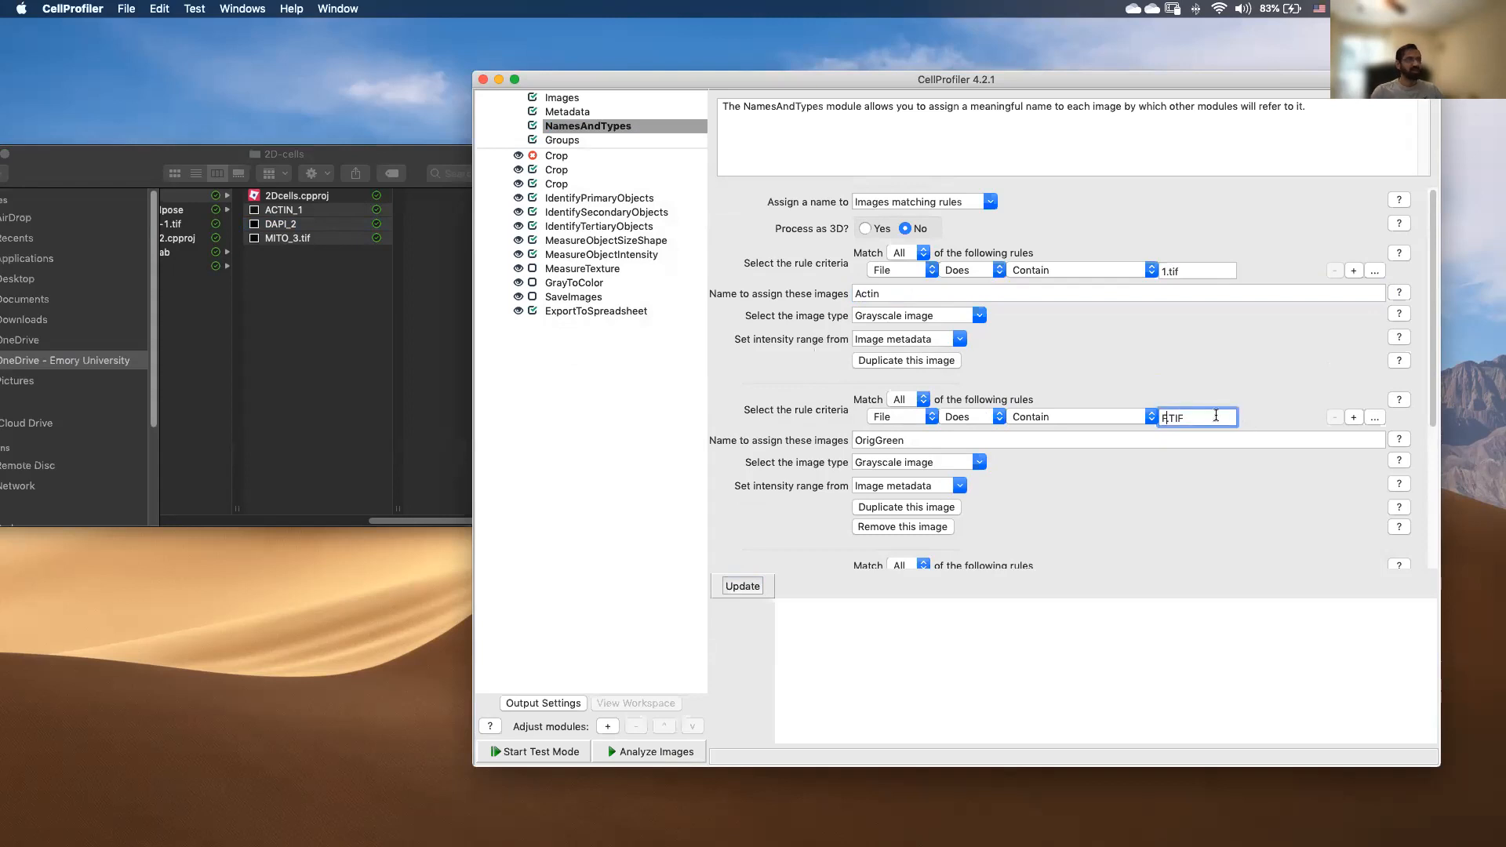
double_click(1173, 420)
text(2.tif)
click(920, 441)
double_click(919, 441)
text(Nucleus)
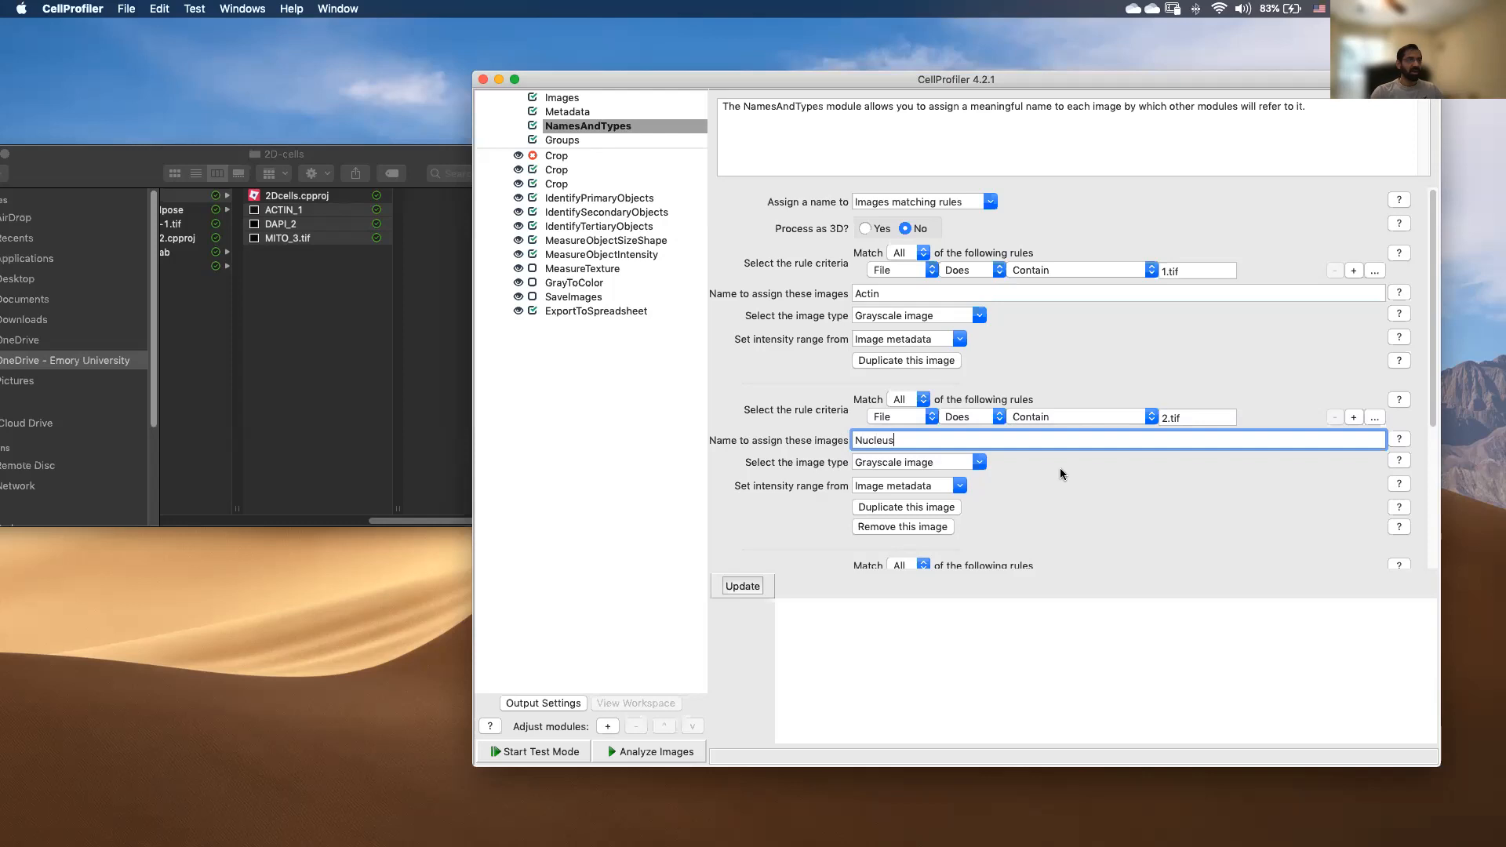
Make the third image rule match files containing 3.tif, name those images Mito, and update the image set list.
scroll(1060, 467, down, 3)
click(1177, 492)
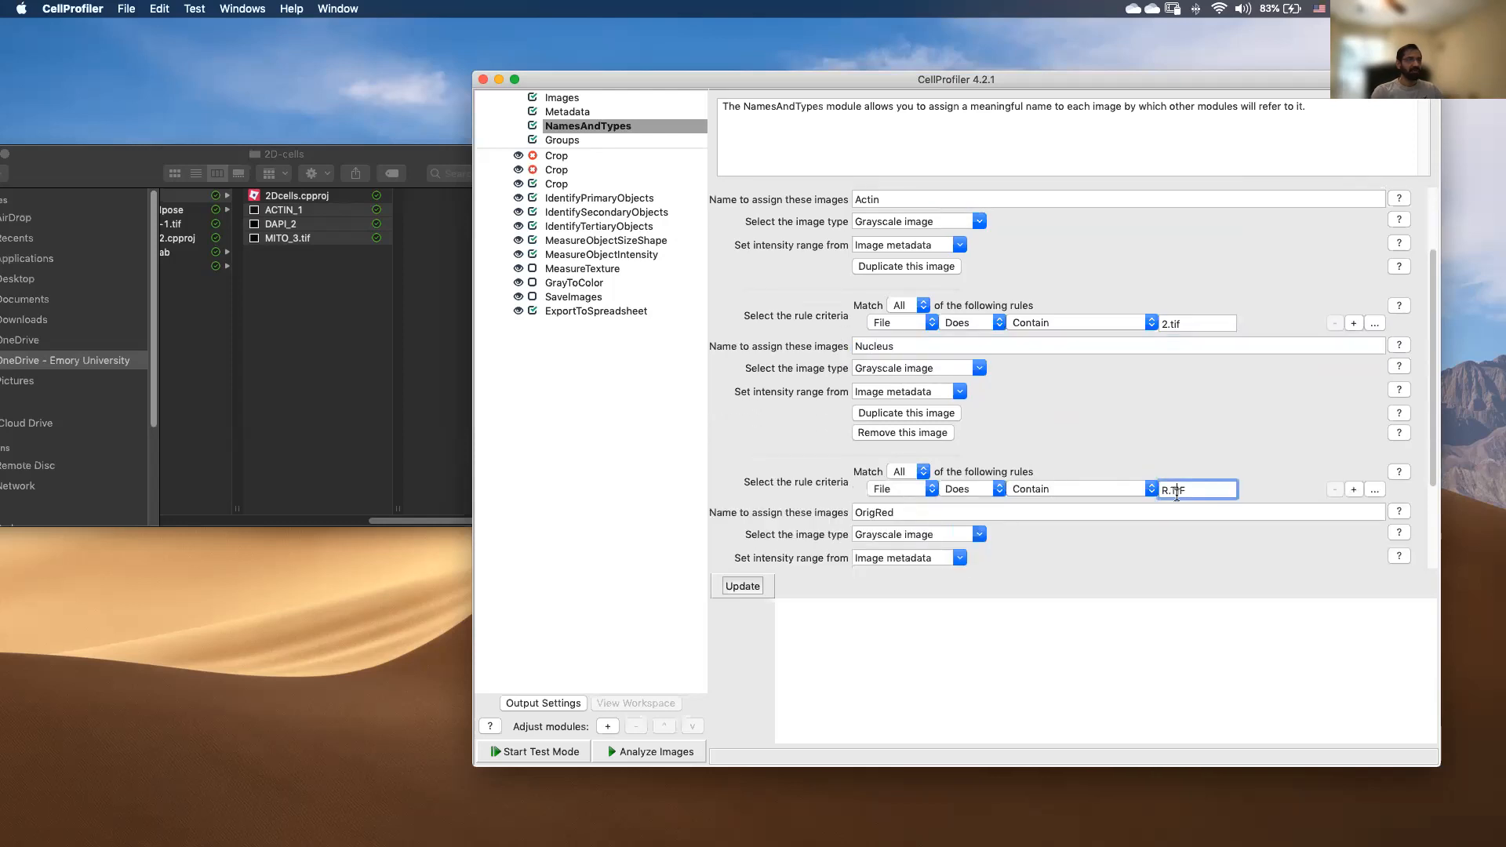
key(BackSpace)
text(3.tif)
key(Tab)
text(Mit)
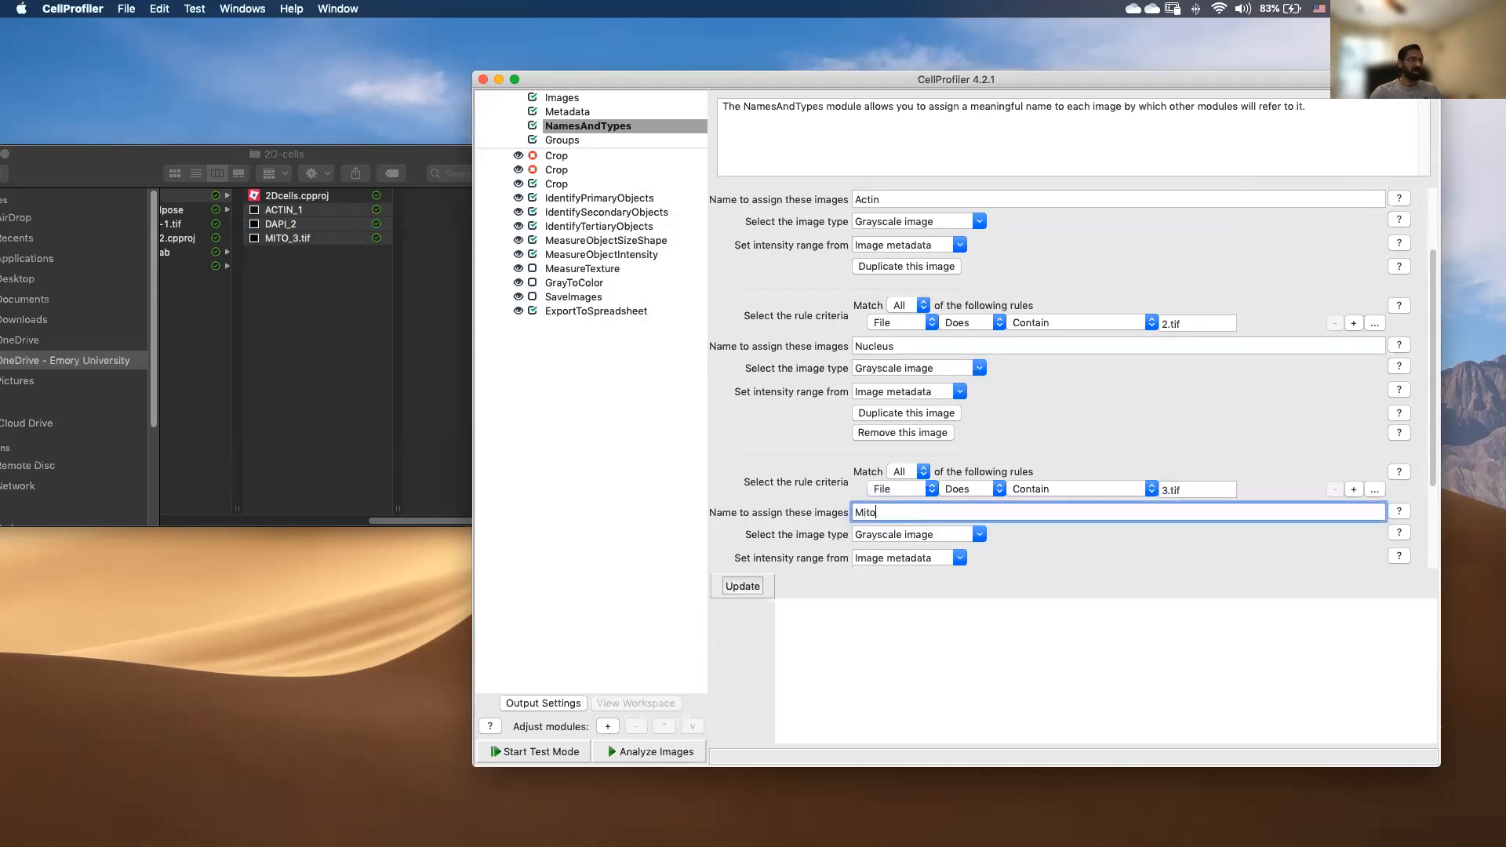
click(743, 586)
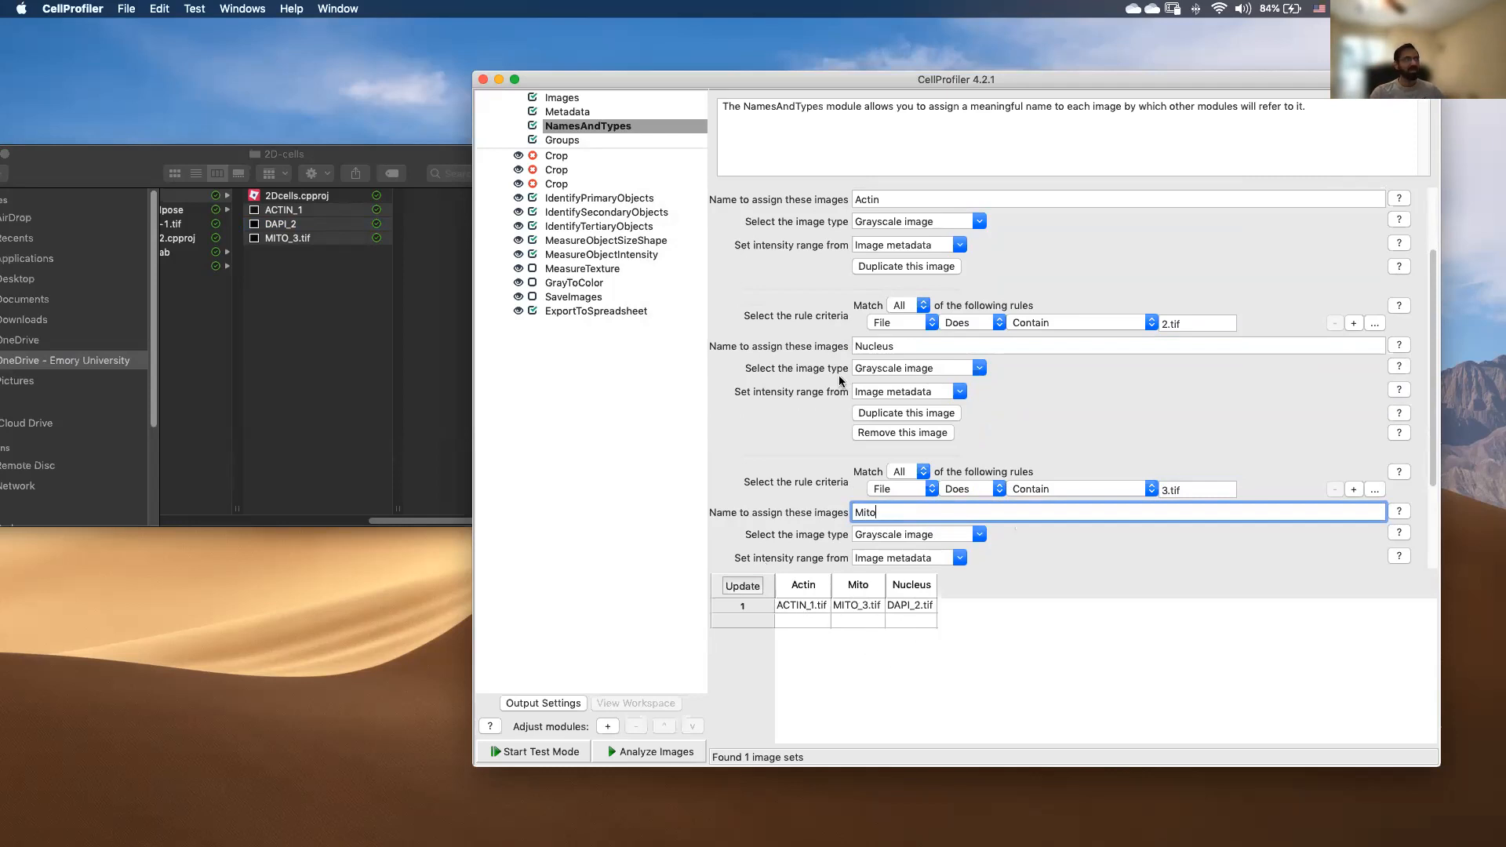
Disable the three Crop modules and set the input image of IdentifyPrimaryObjects to Nucleus.
click(560, 141)
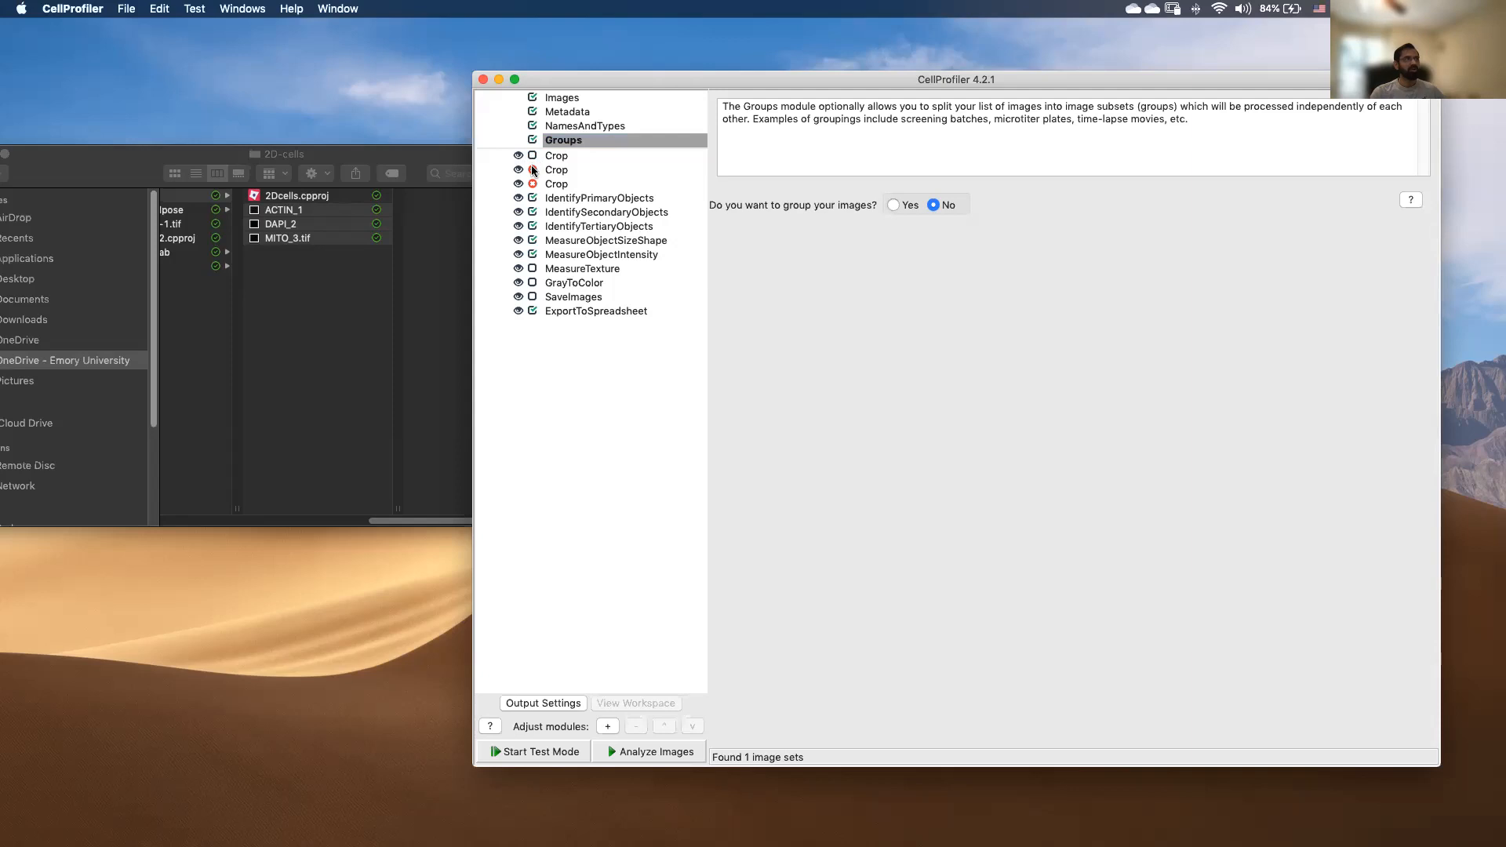
click(562, 199)
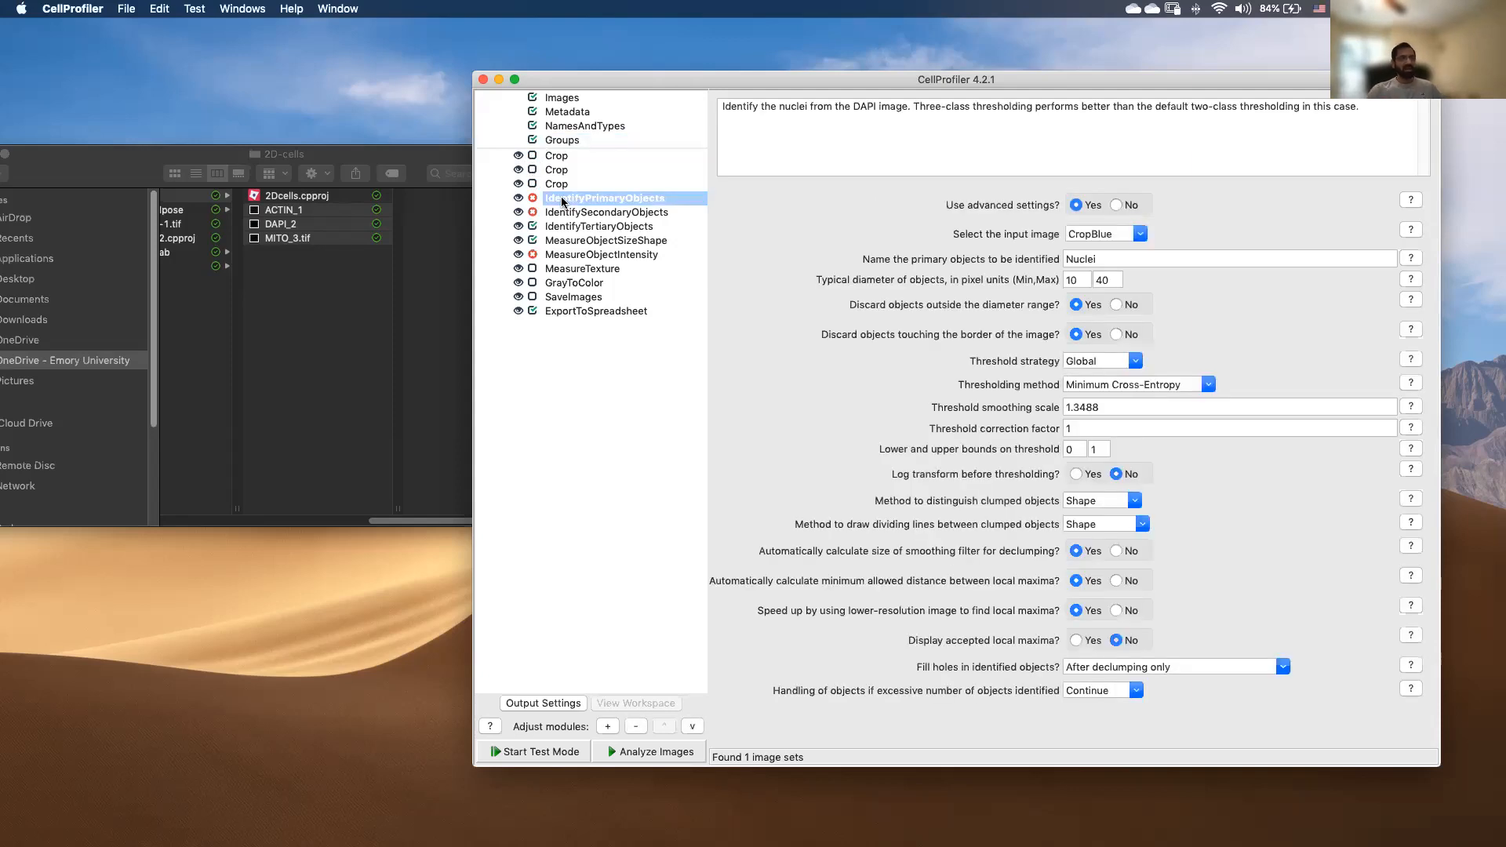
mouse_move(561, 201)
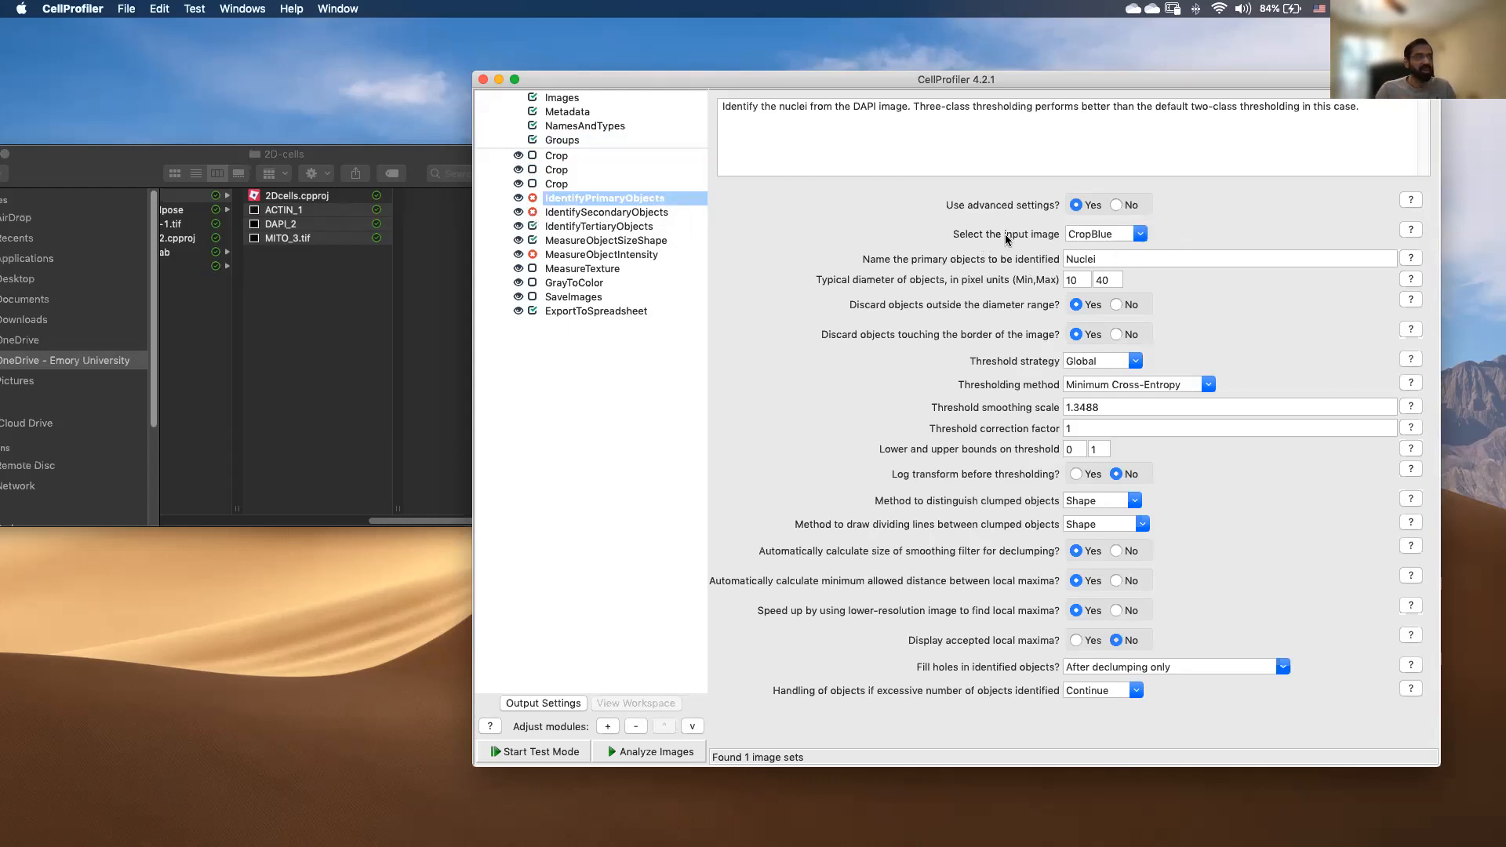
click(1137, 236)
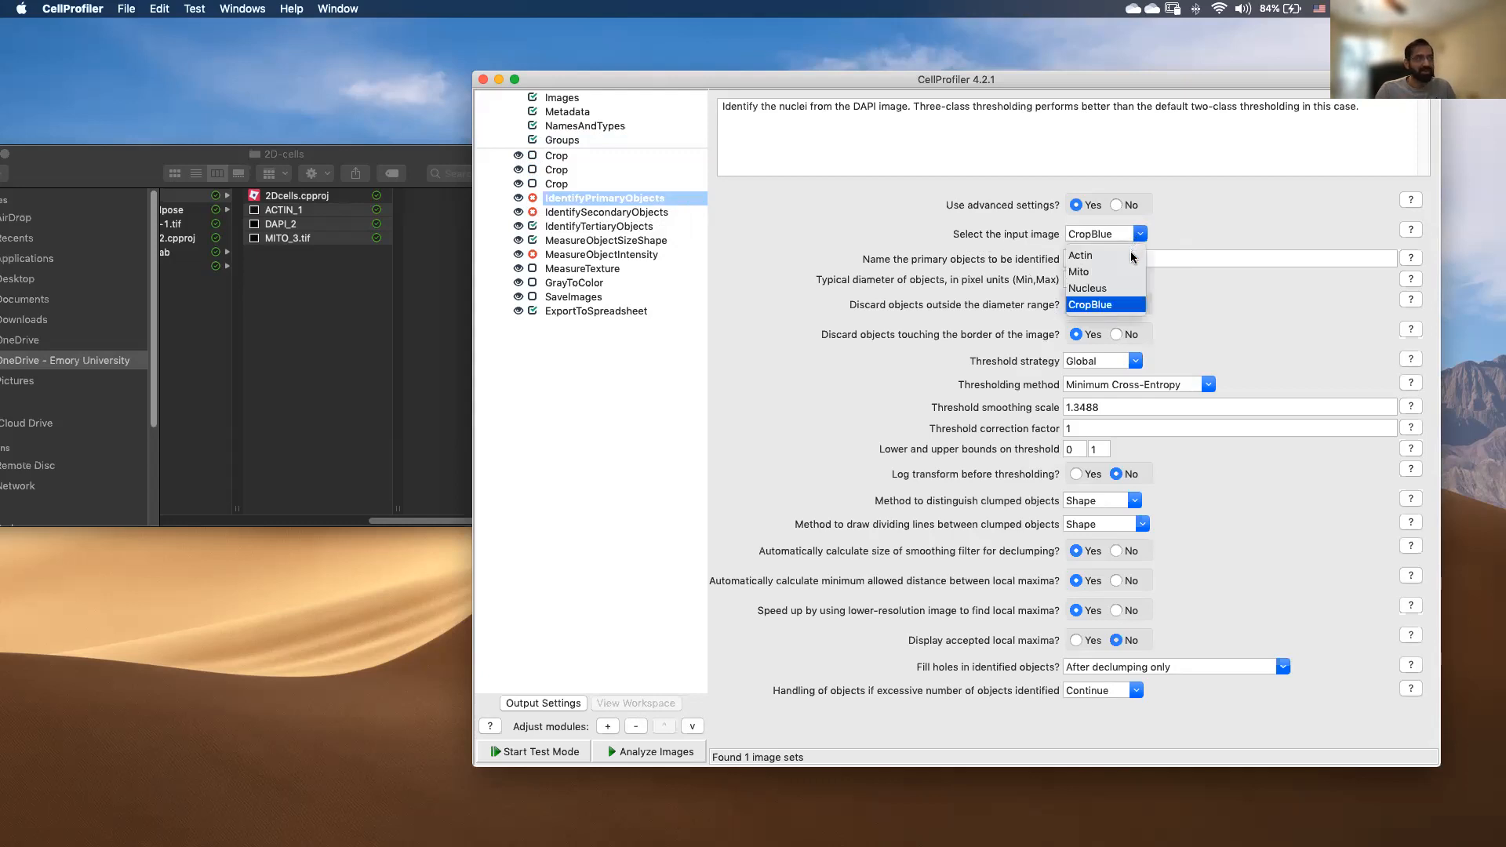
click(1098, 287)
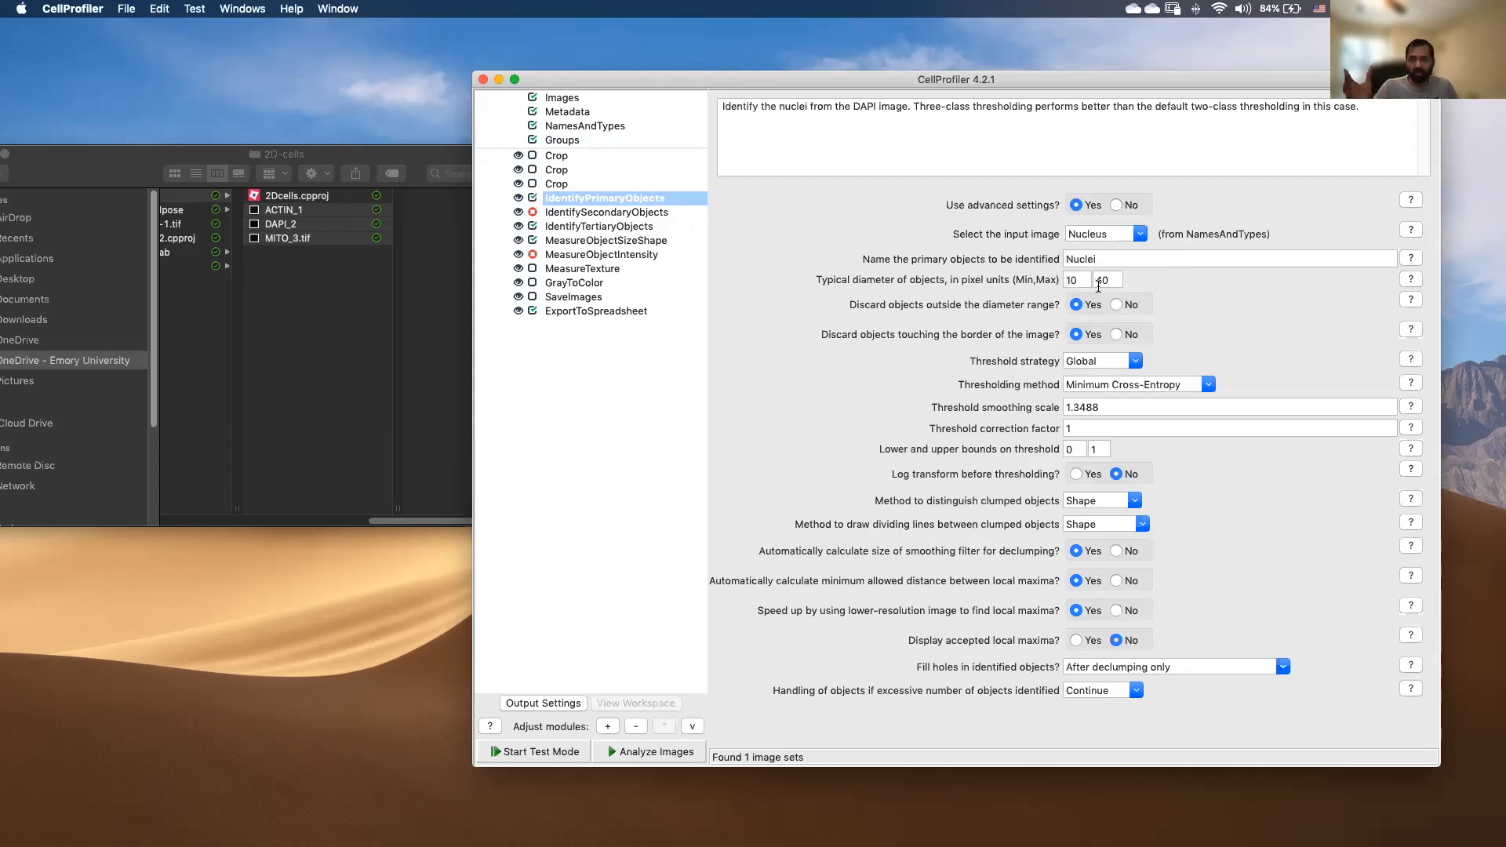
Name the primary objects to be identified Nuclei-Primaryobj in IdentifyPrimaryObjects.
click(1100, 259)
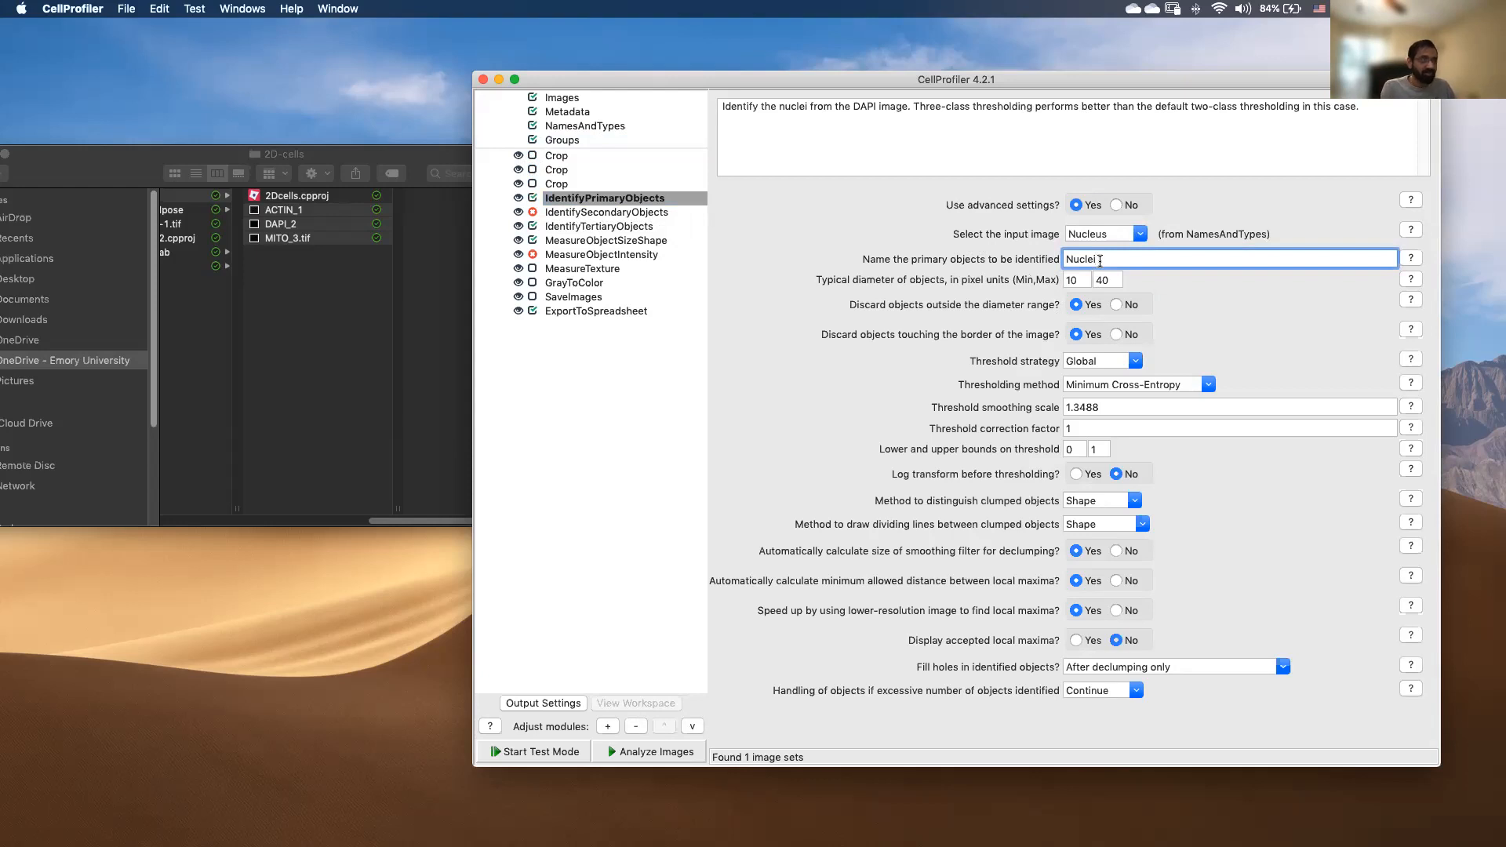
text(-Primaryobj)
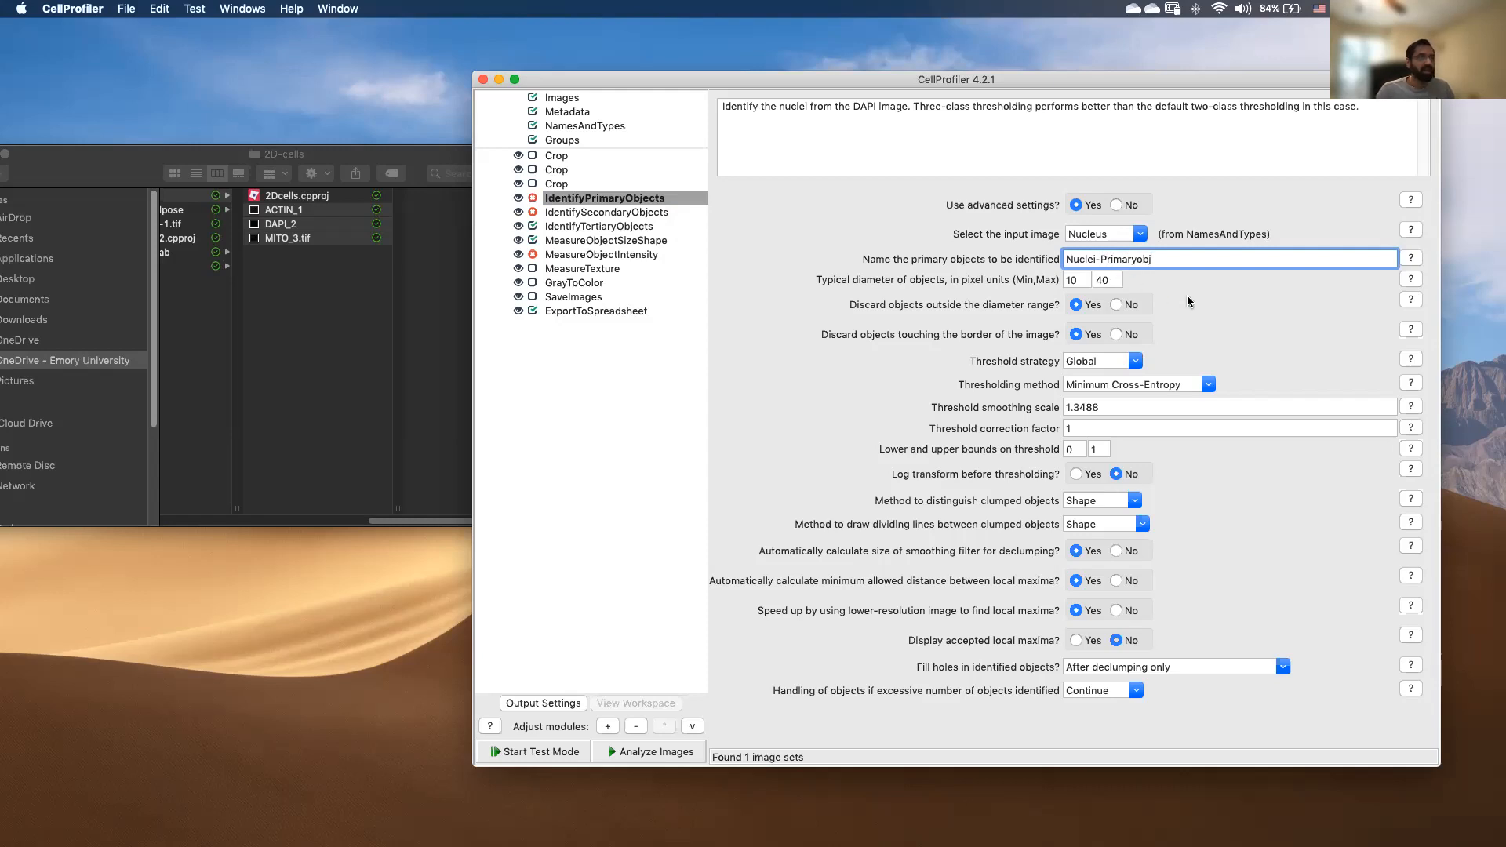
click(1188, 295)
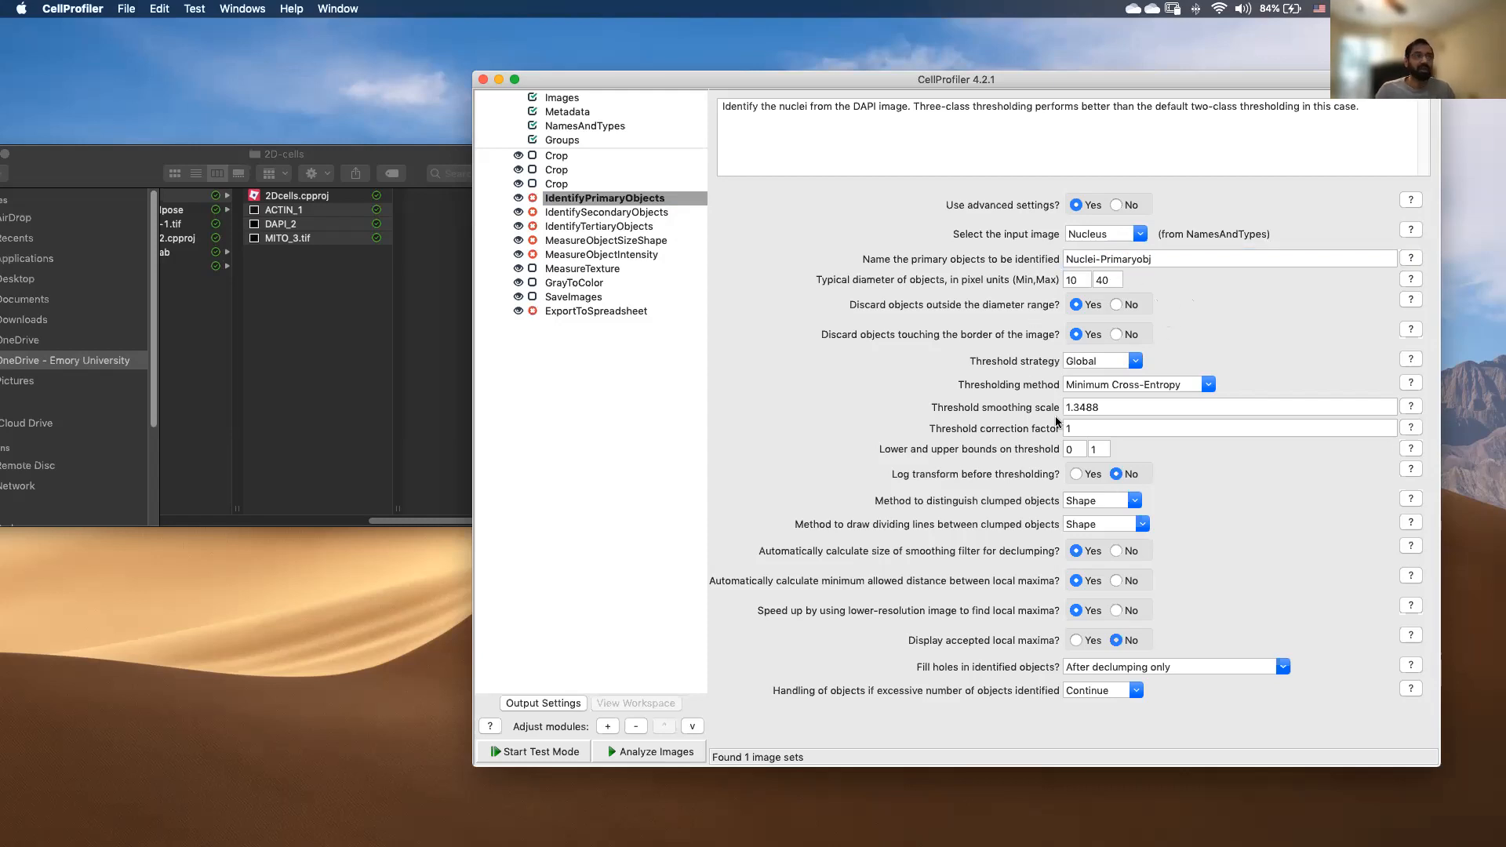
Run IdentifyPrimaryObjects as a single step in test mode and enlarge its results window for inspection.
click(500, 753)
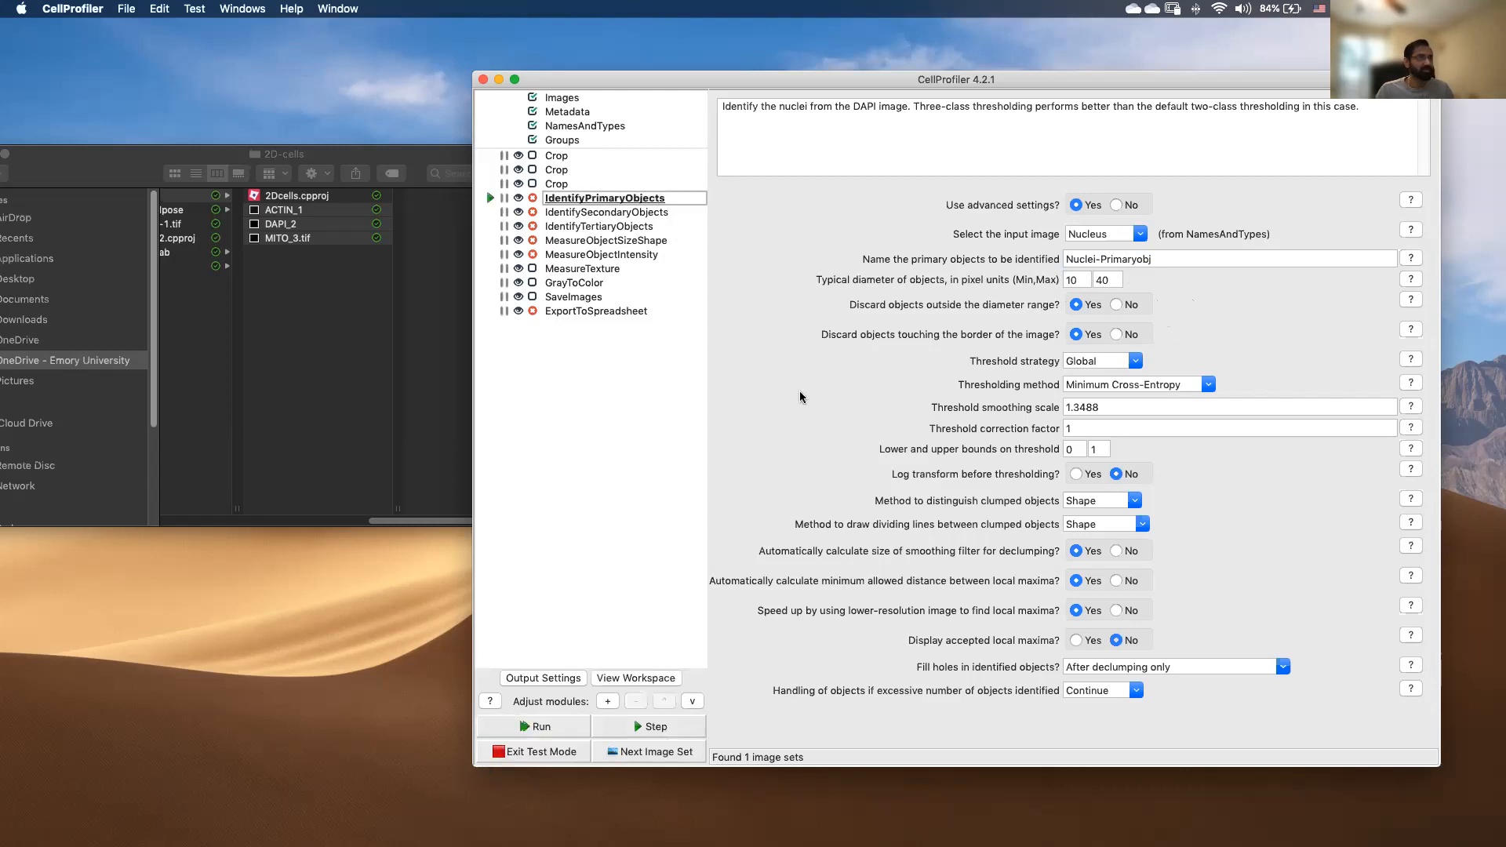
click(658, 728)
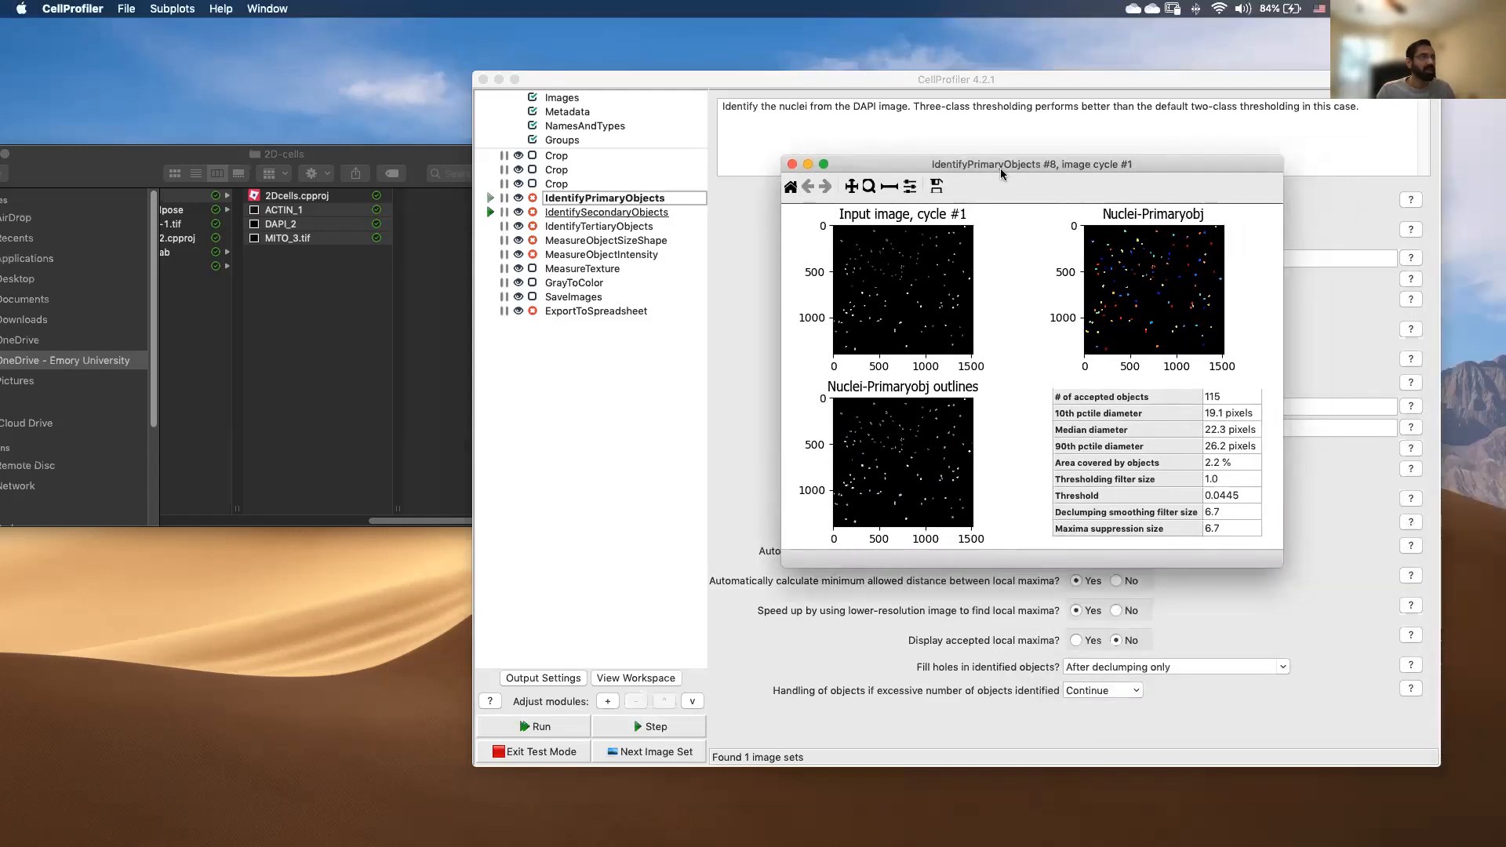
drag(995, 165, 778, 108)
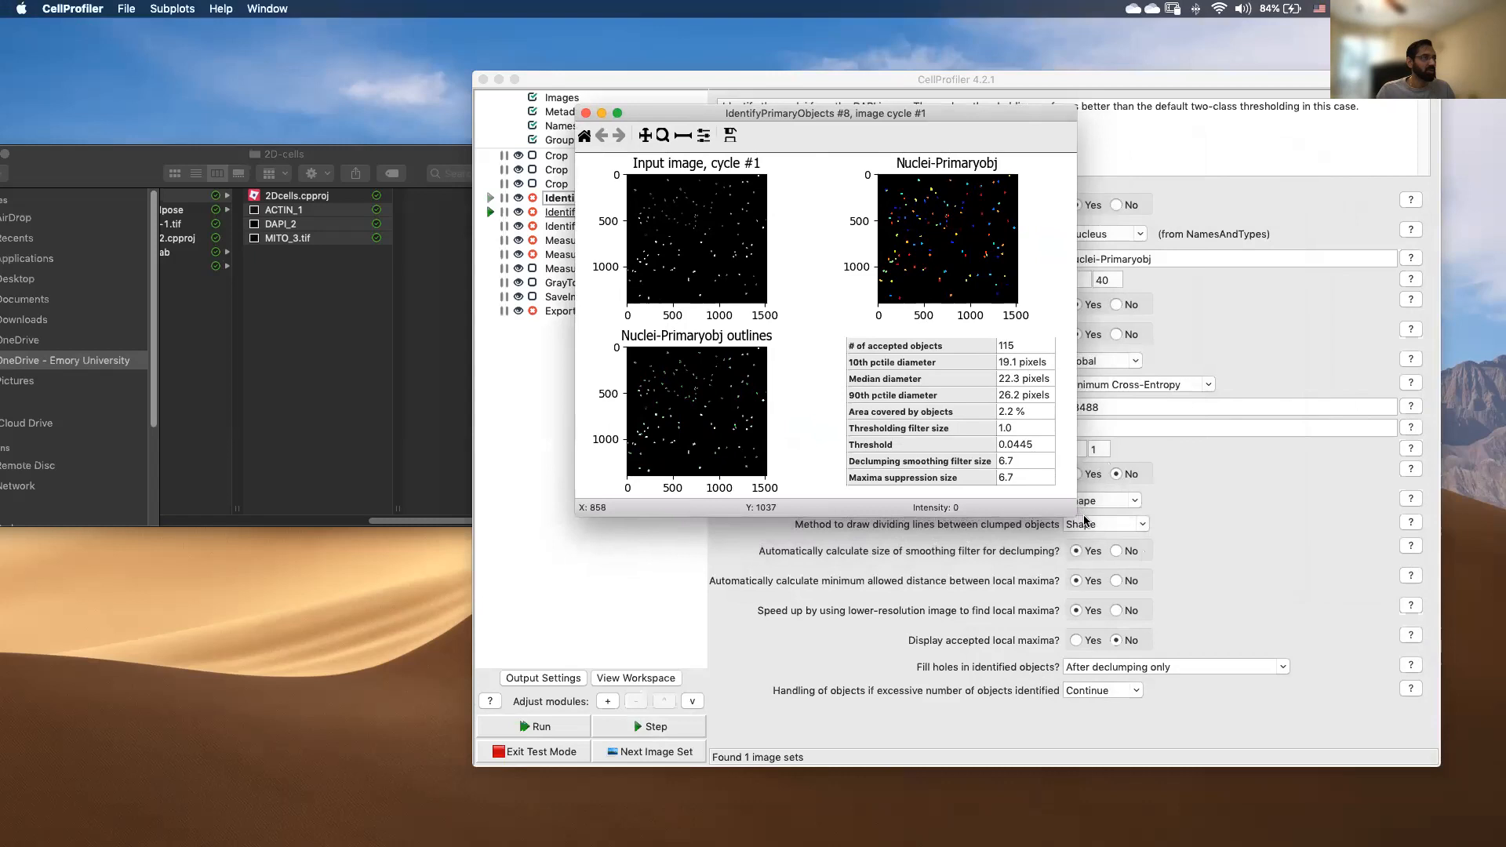
drag(1352, 783, 1357, 785)
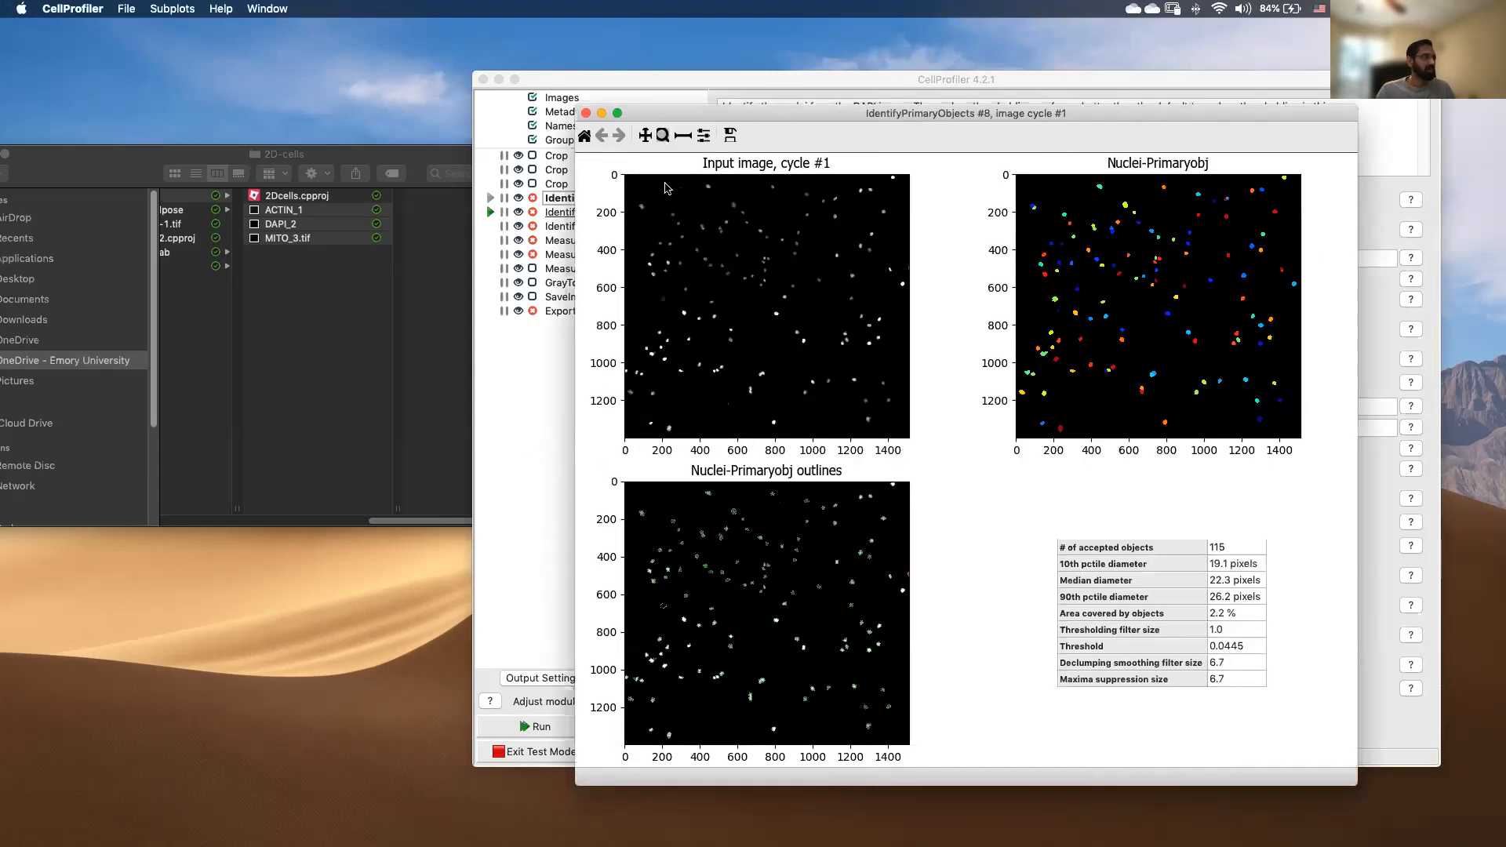
Inspect the outlines of a cluster of neighbouring nuclei up close in the IdentifyPrimaryObjects results, then close the results window.
drag(689, 526, 833, 684)
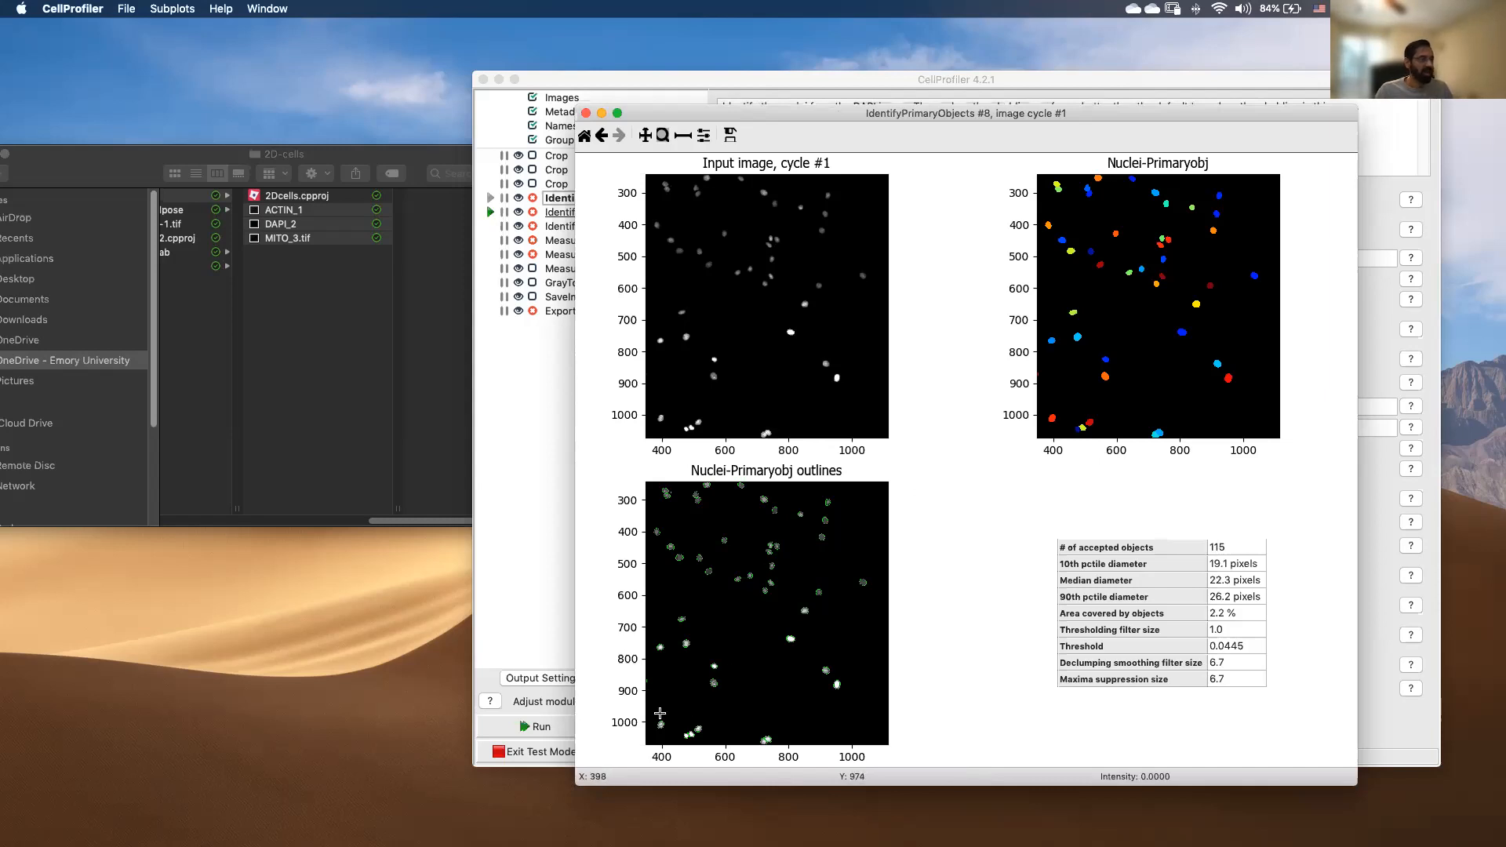
drag(655, 713, 710, 754)
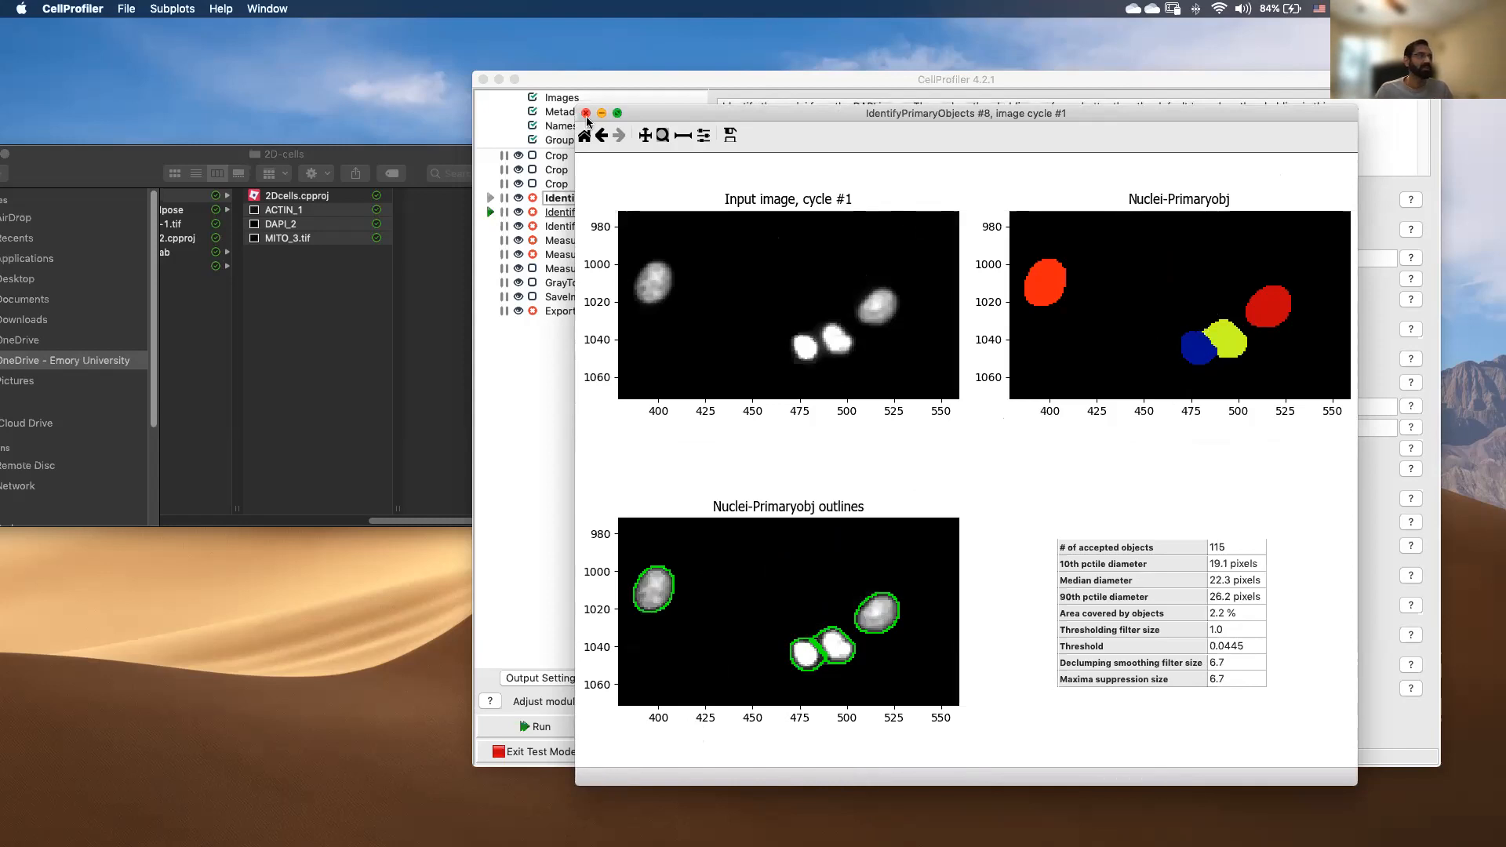
click(584, 137)
key(super+w)
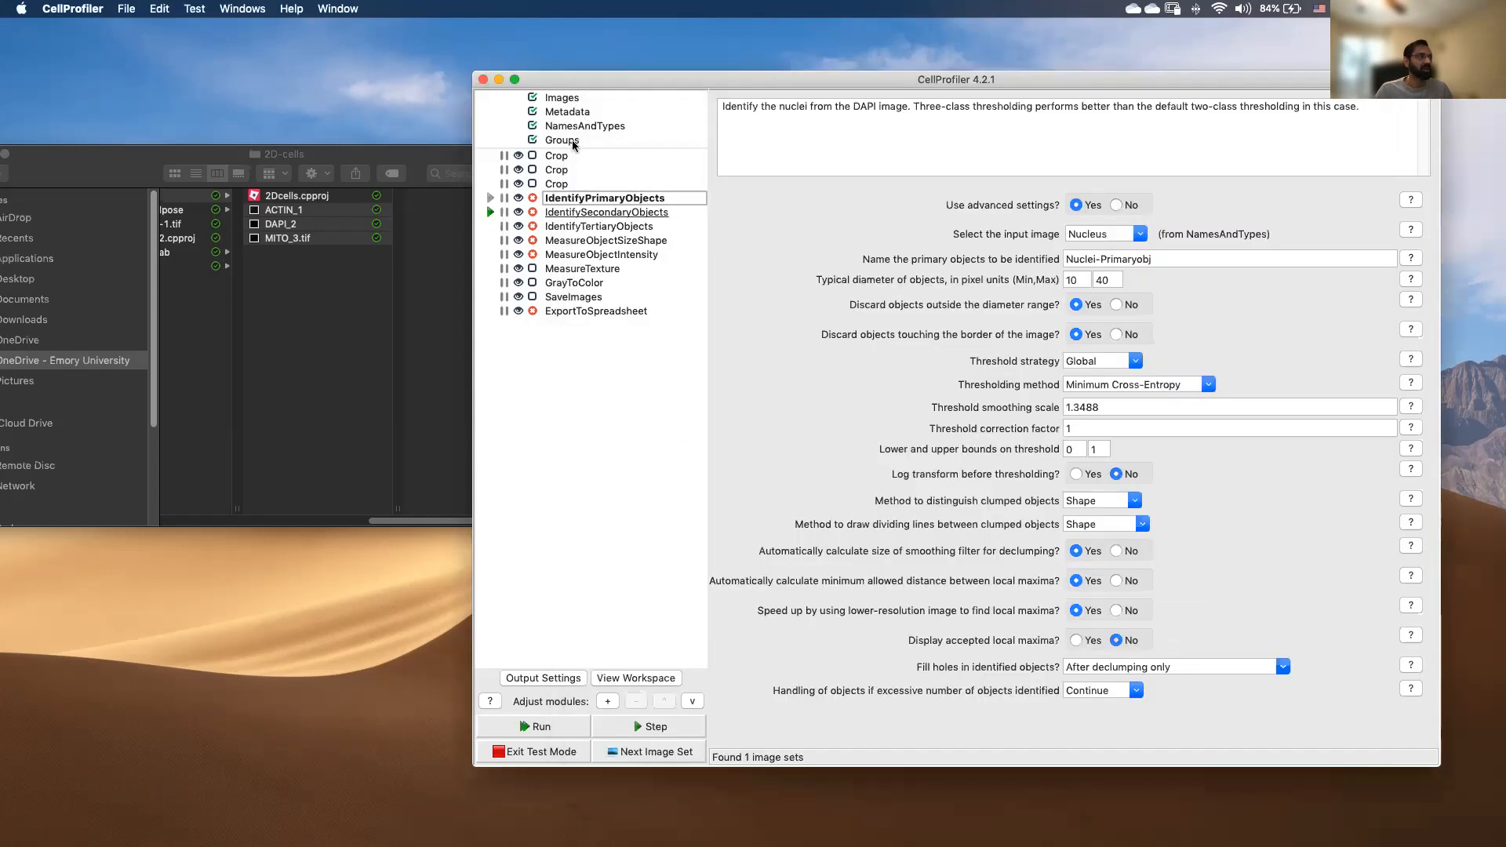
Rename the primary objects to be identified as Nuclei_Primaryobj in IdentifyPrimaryObjects.
click(582, 201)
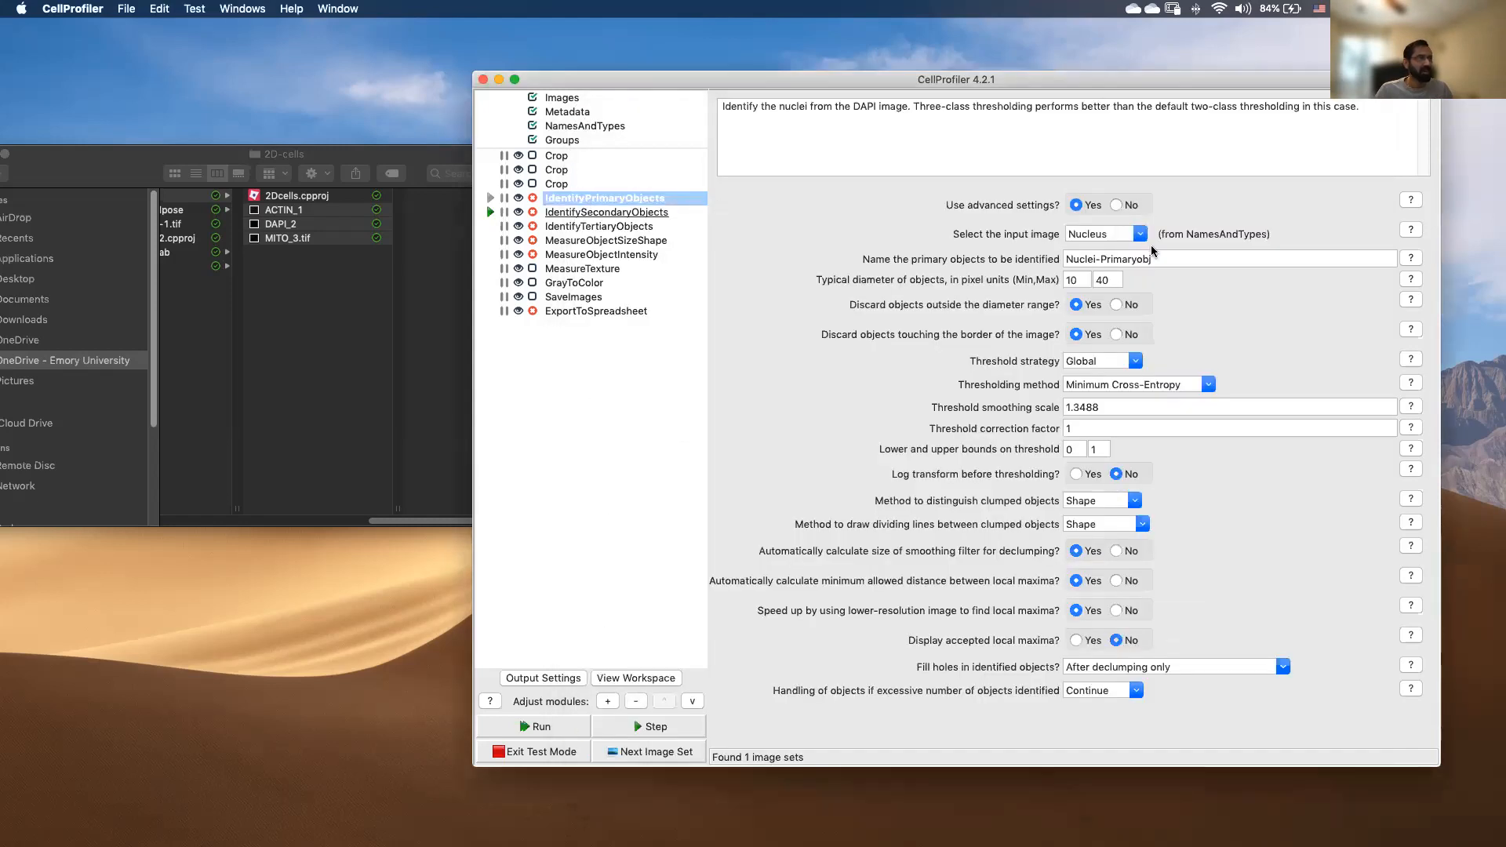
click(1115, 259)
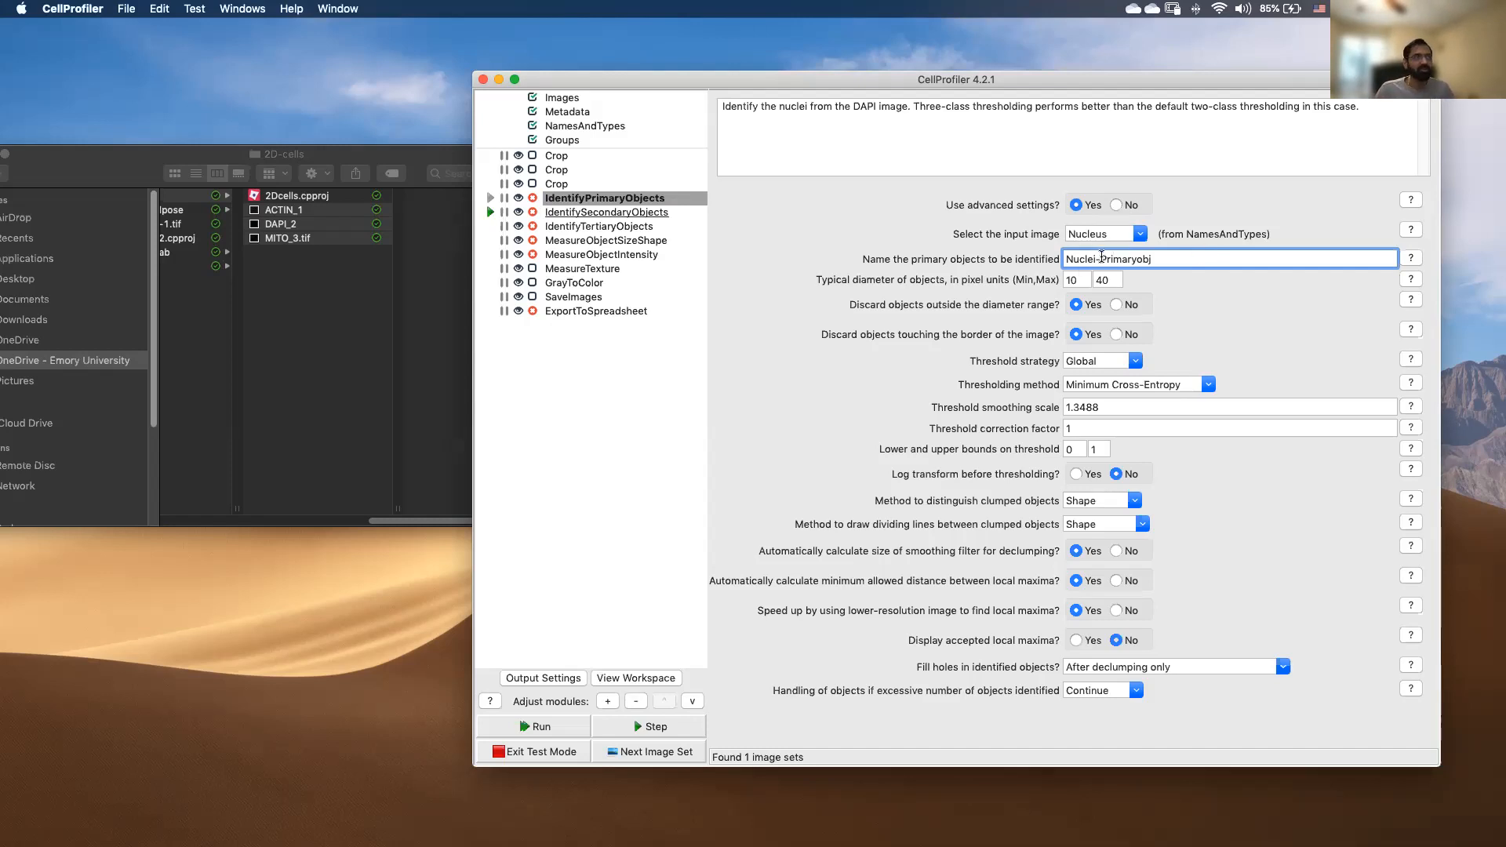
click(1100, 258)
key(BackSpace)
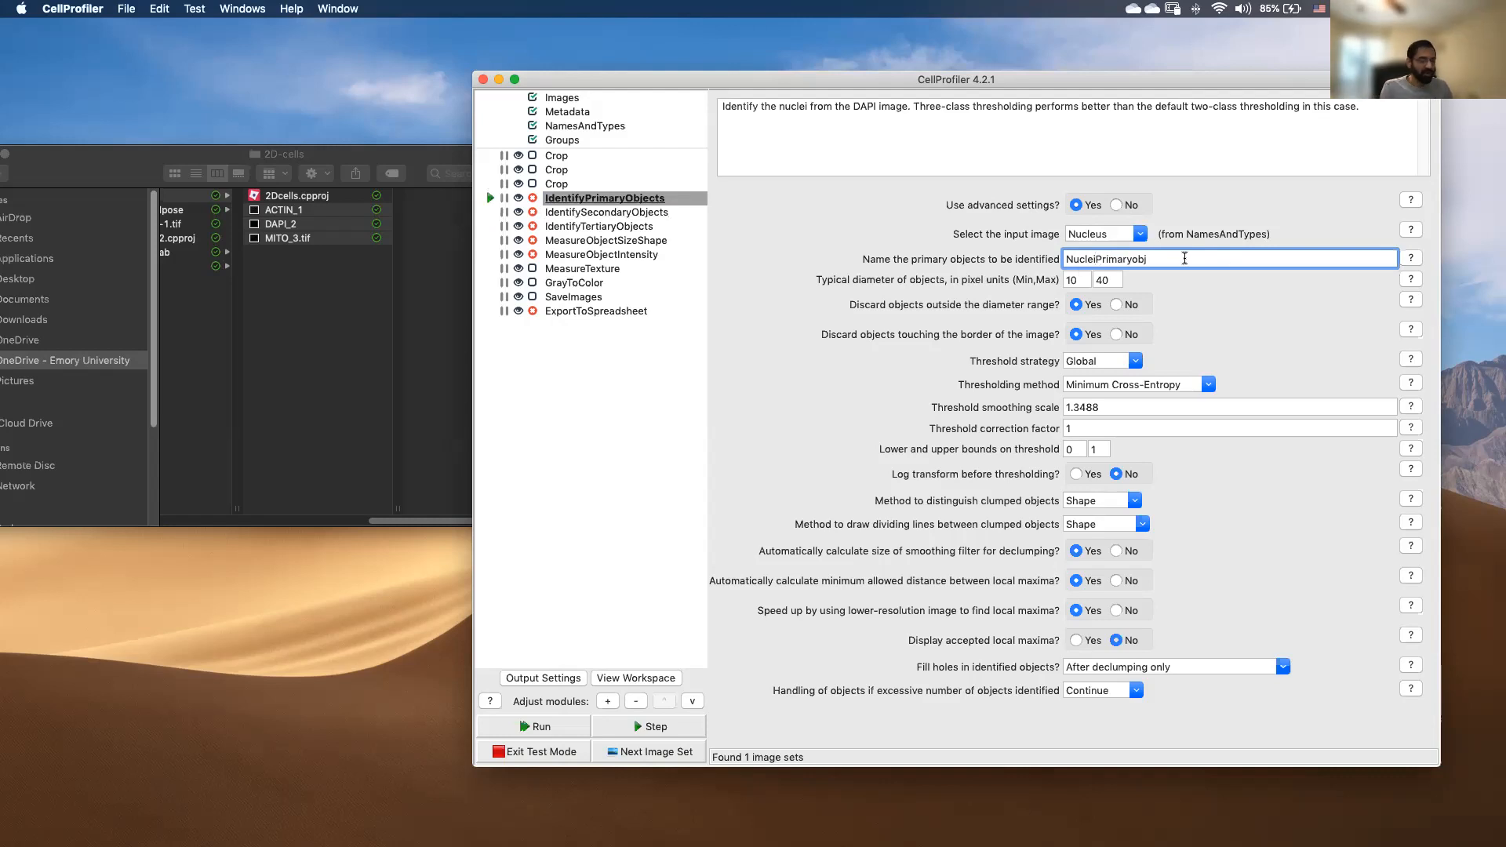
text(_)
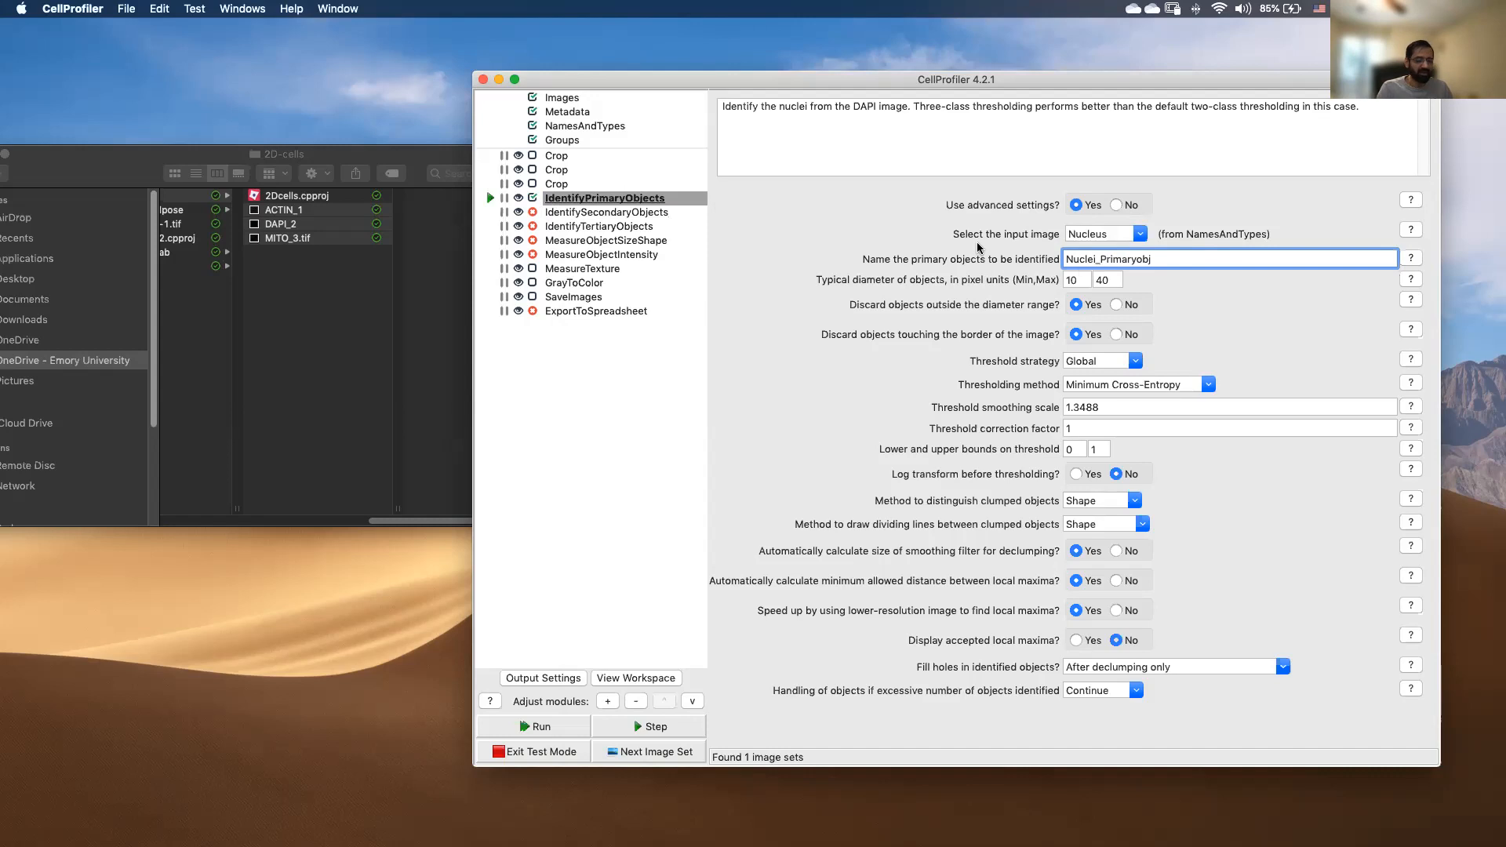
text(j)
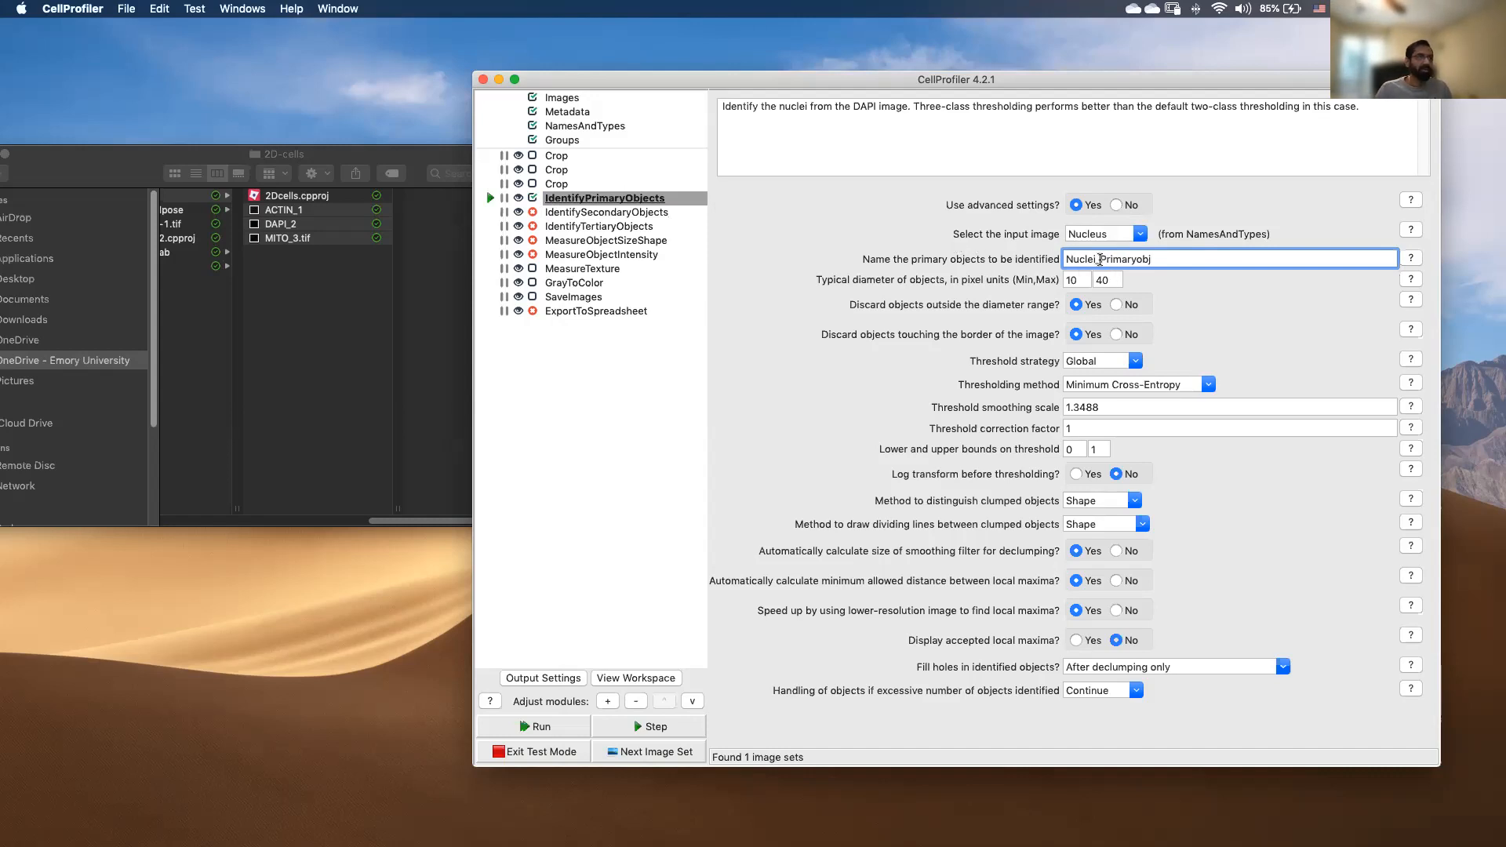
Try the hyphenated name Nuclei-Primaryobj for the primary objects again, then restore the underscore.
click(1100, 259)
key(BackSpace)
text(-)
click(1178, 288)
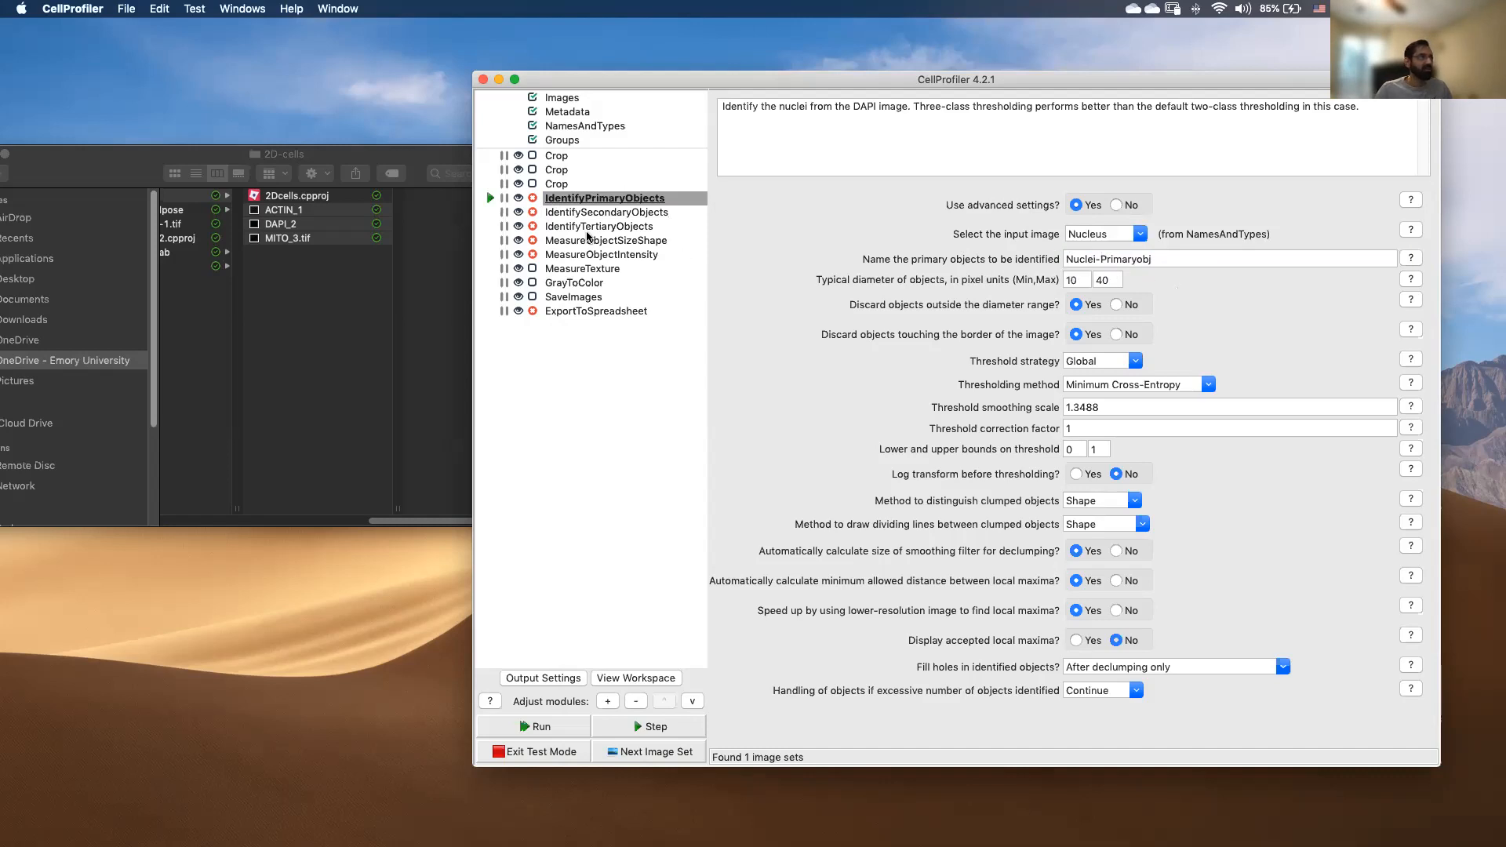
click(1101, 258)
key(BackSpace)
text(_)
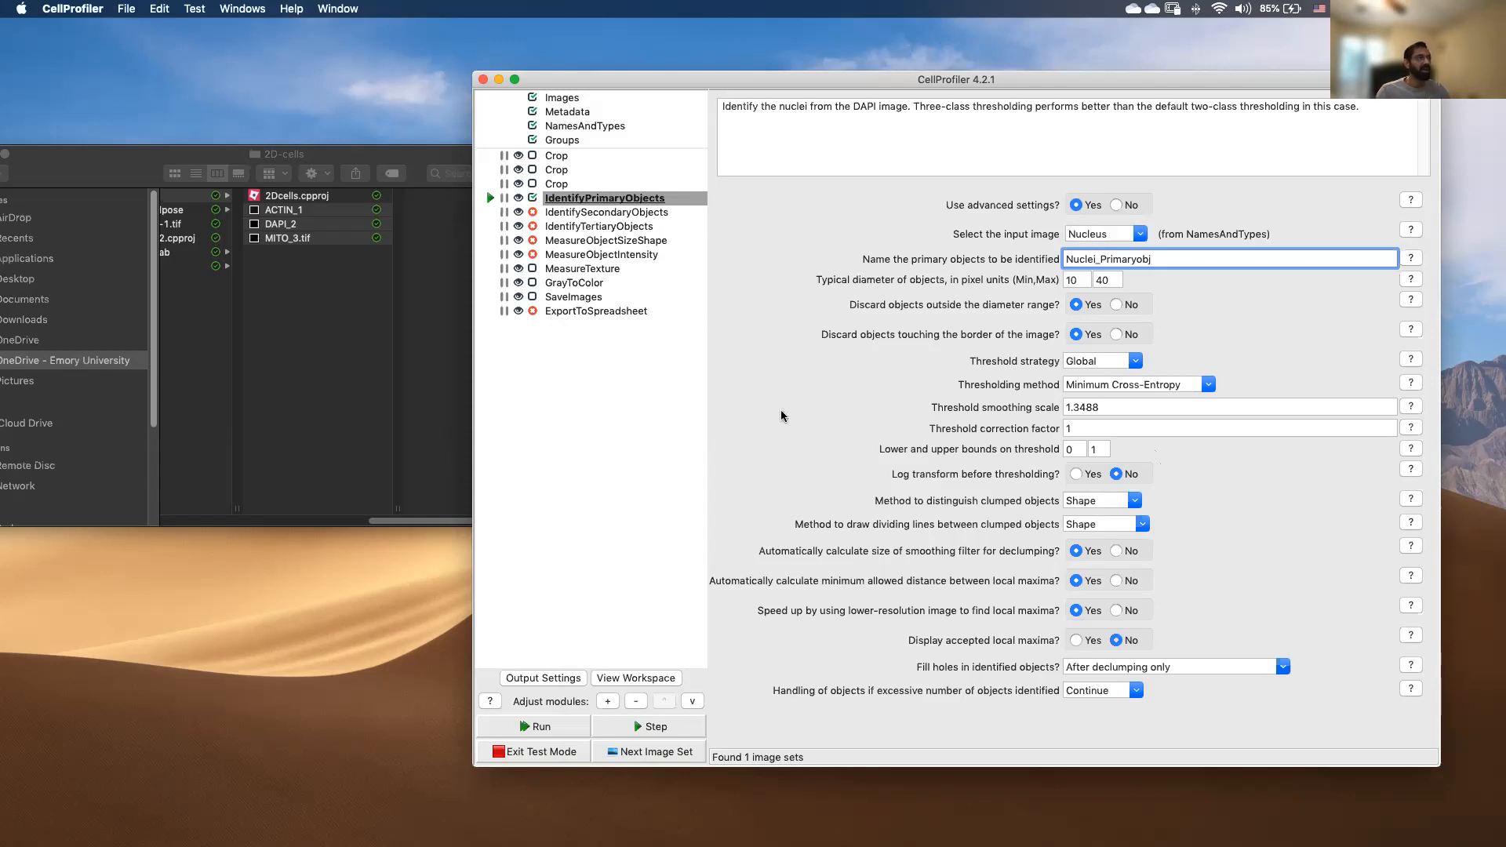
In IdentifySecondaryObjects, set the input image to Actin and the input objects to Nuclei_Primaryobj.
click(563, 214)
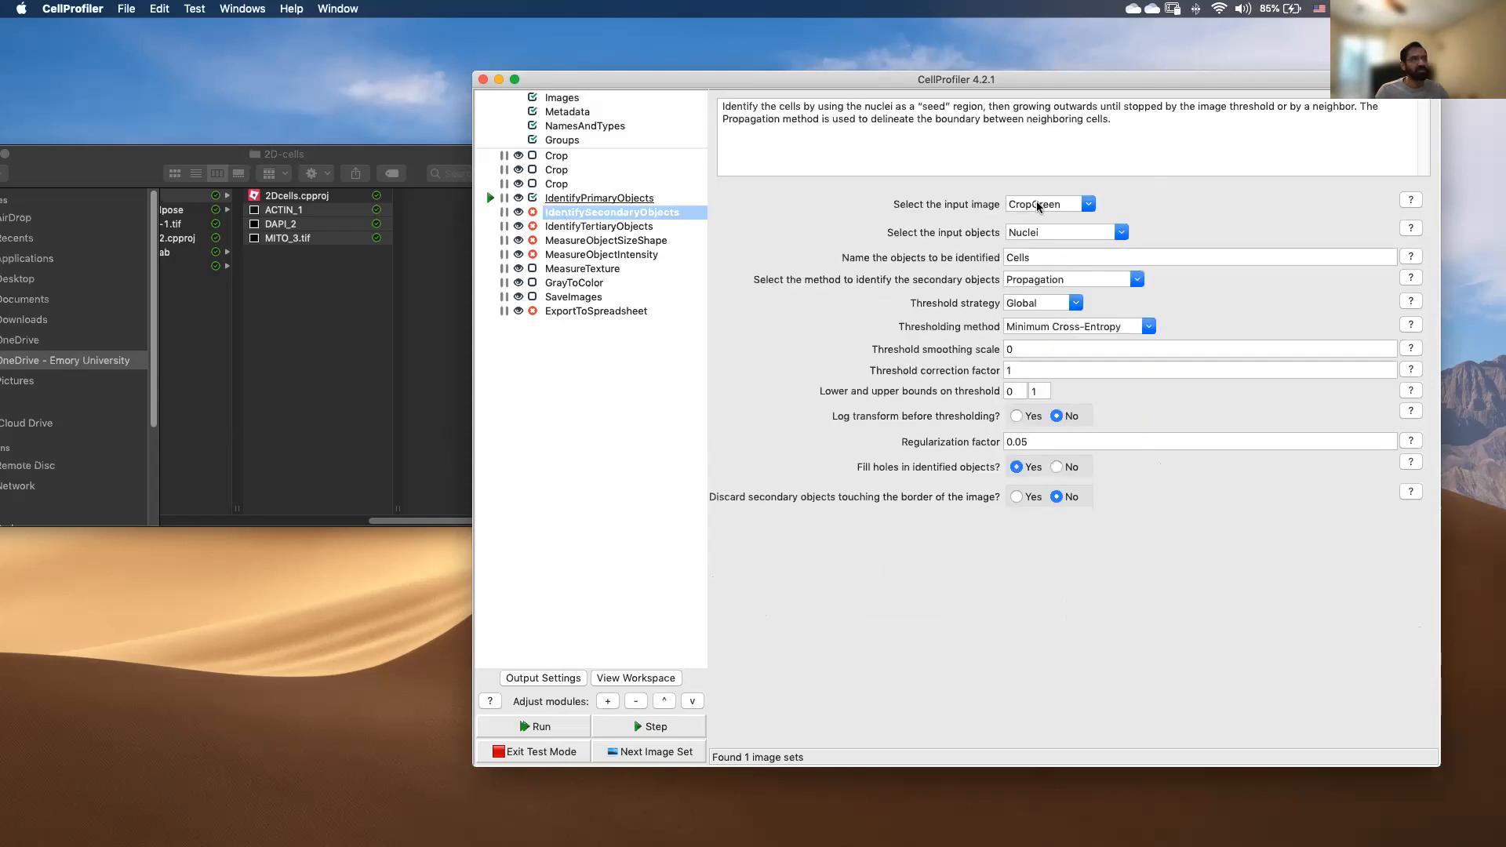
click(1088, 204)
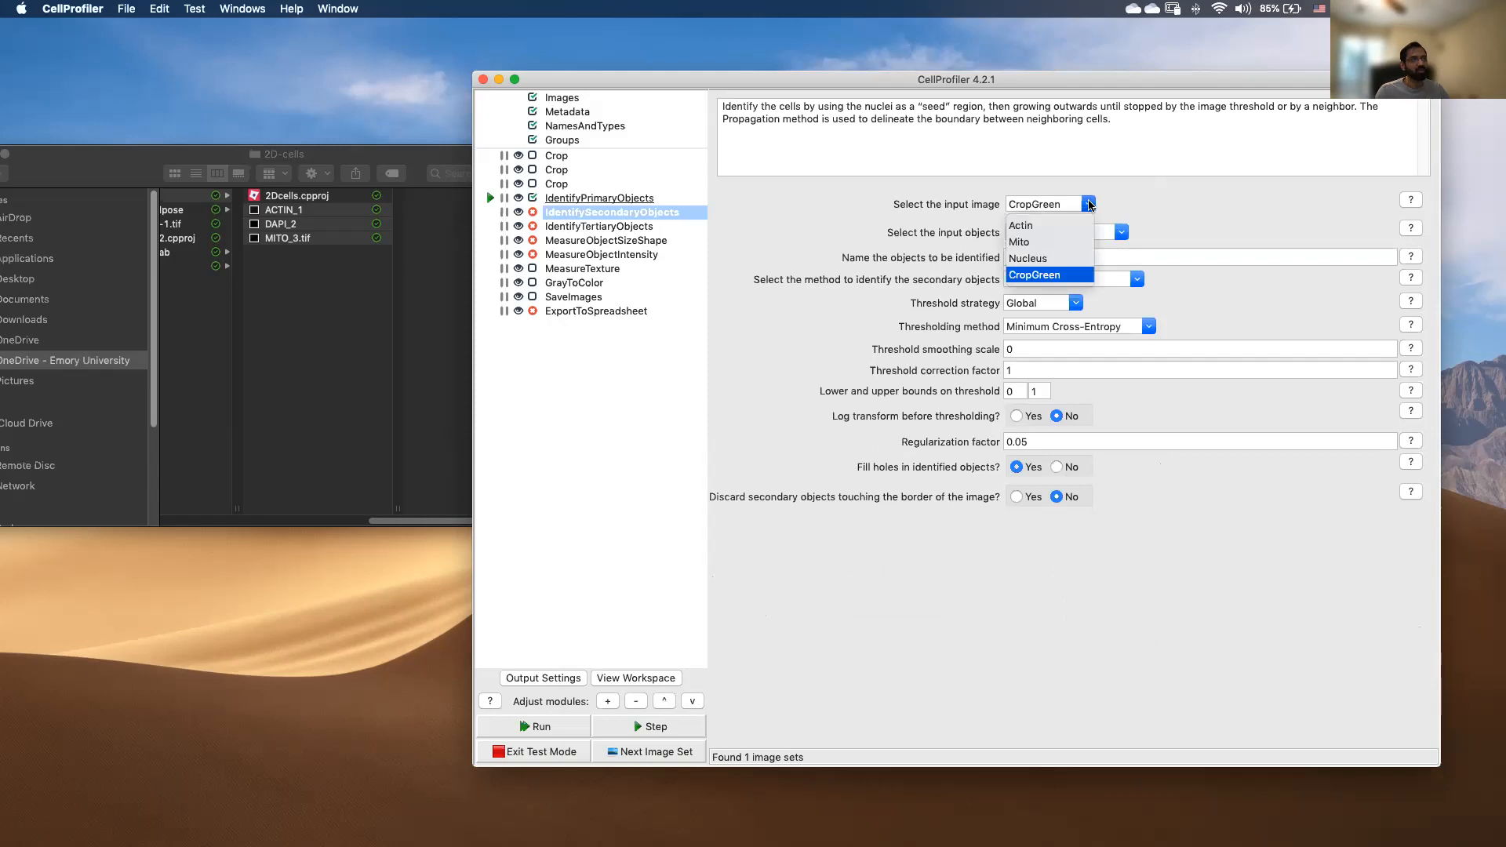
click(1047, 226)
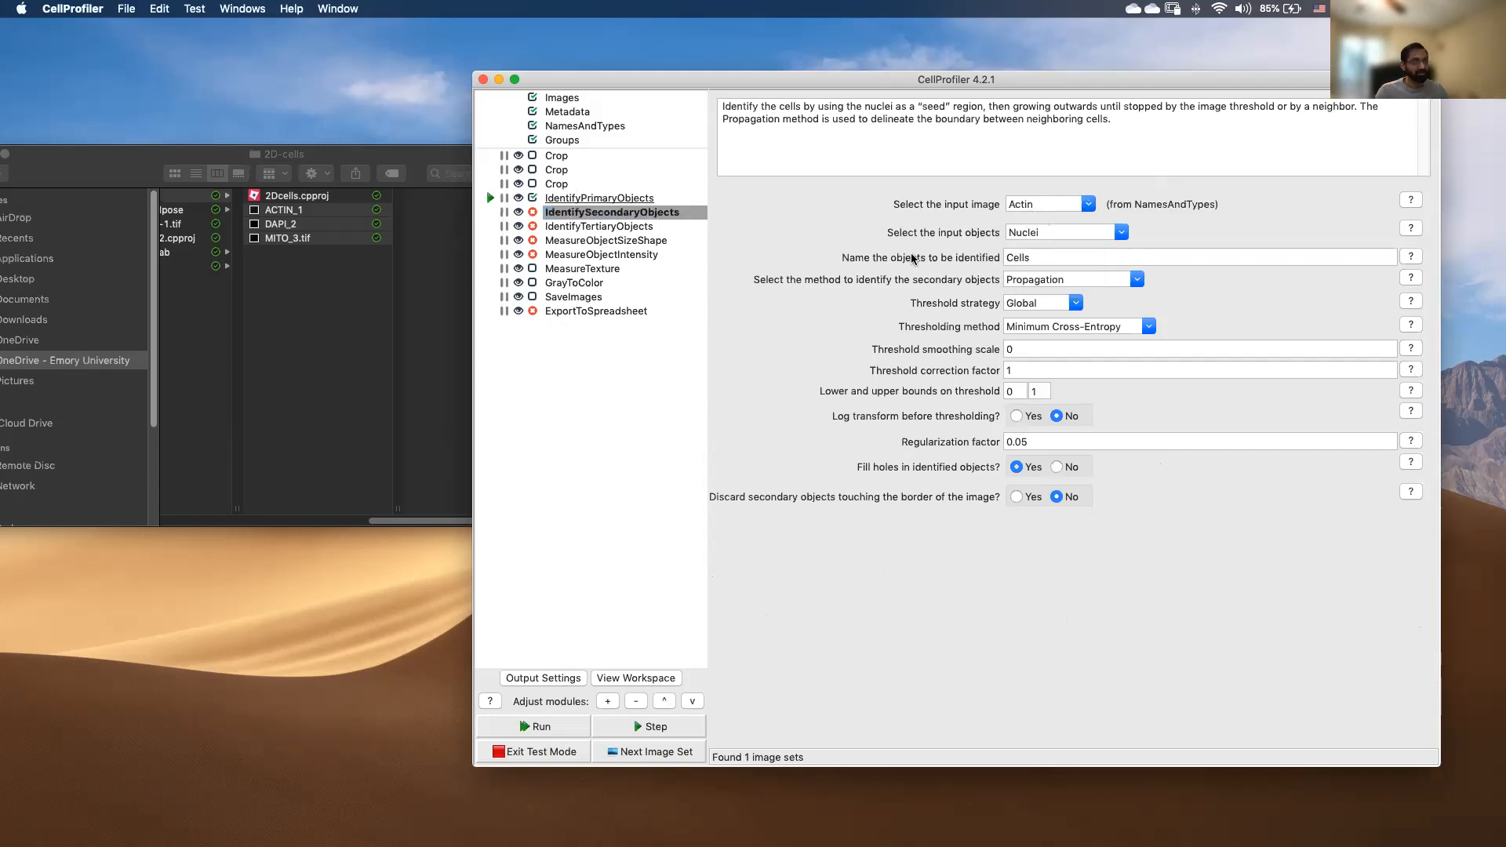
click(1119, 229)
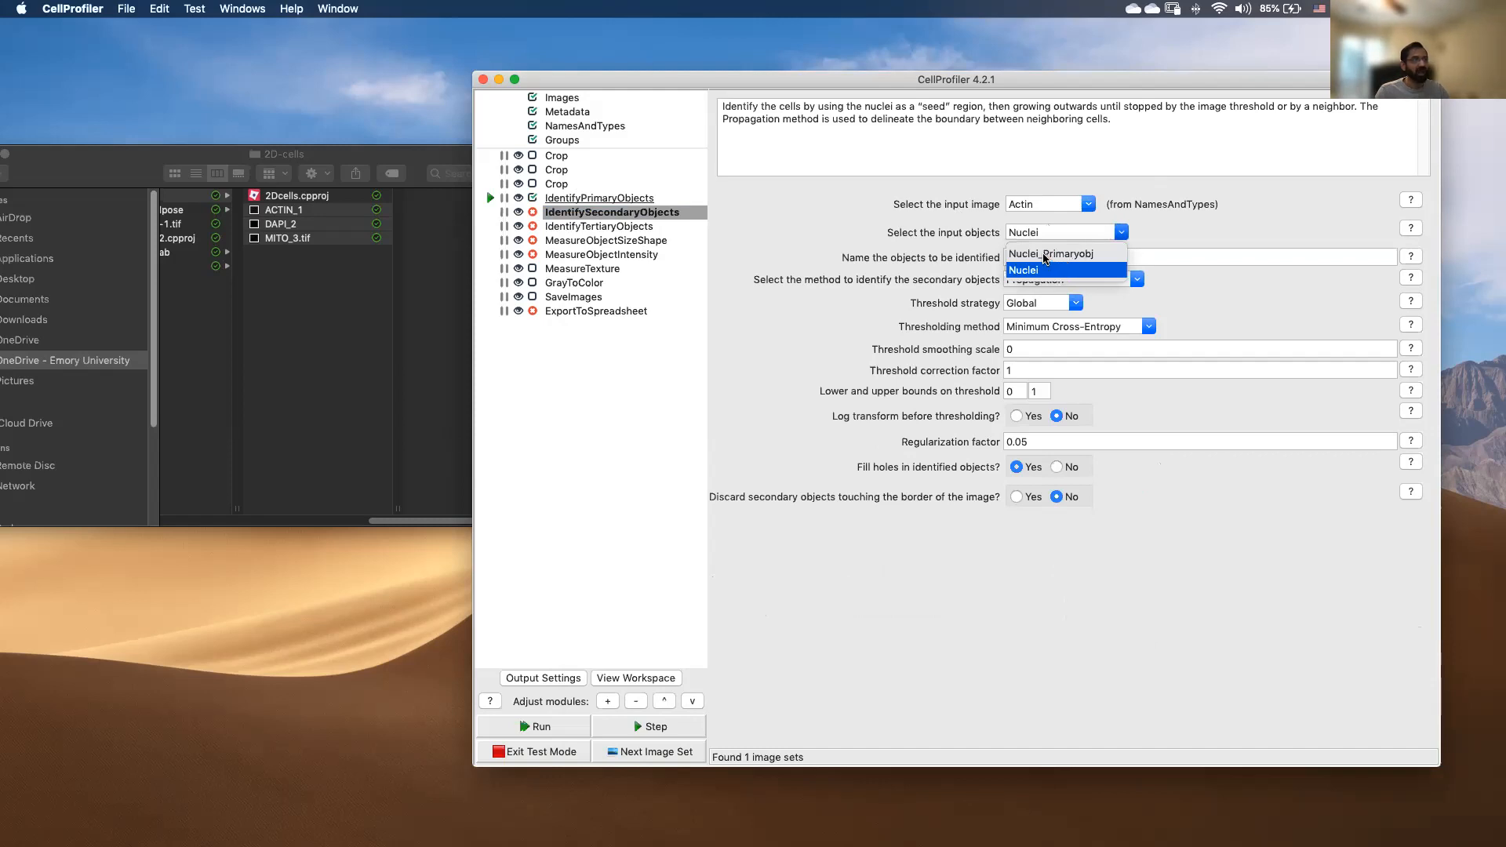
click(1044, 254)
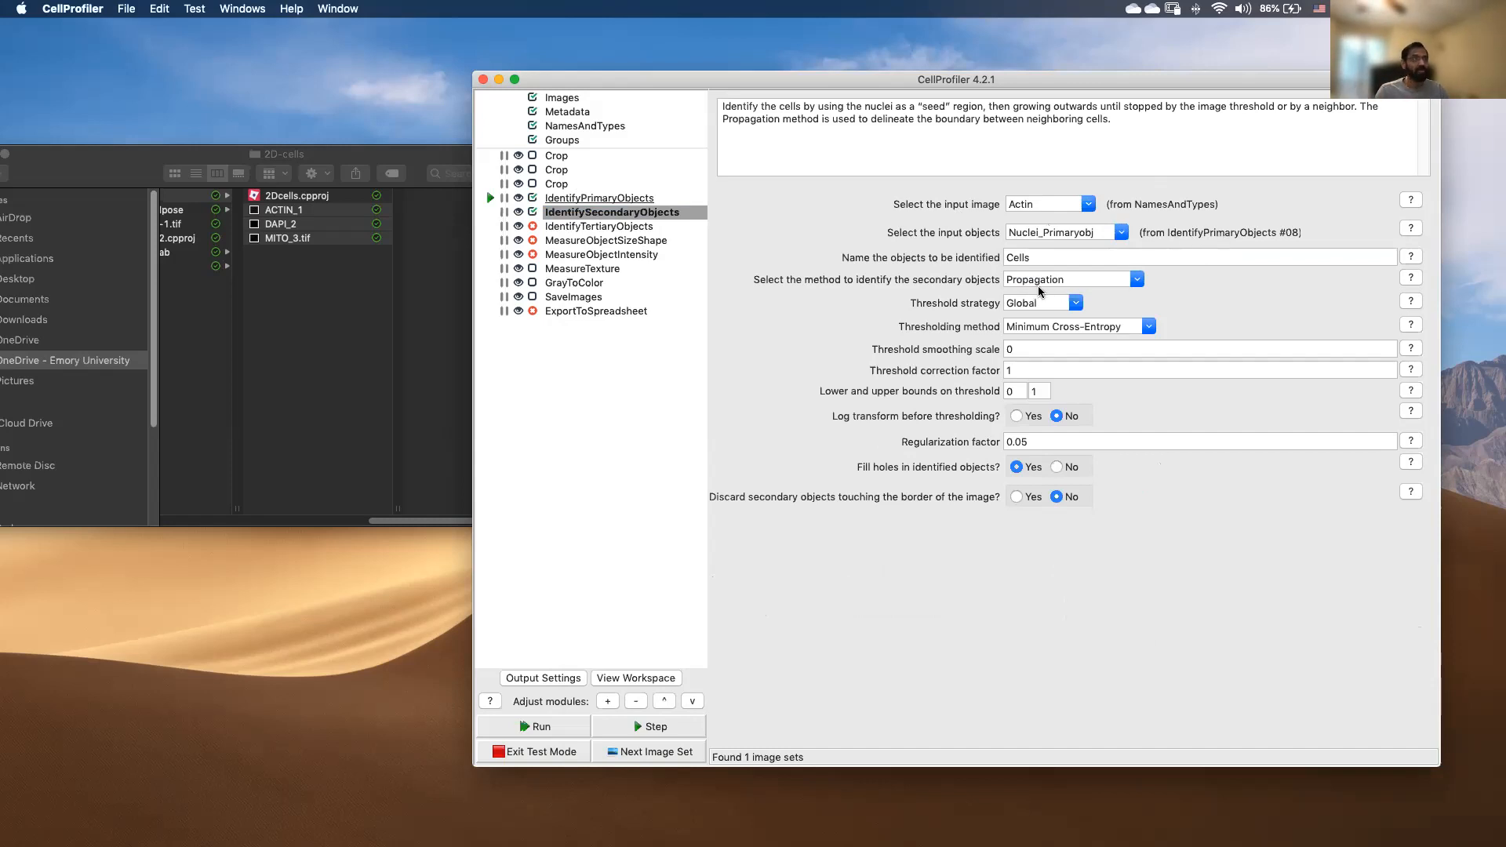
Name the objects to be identified by IdentifySecondaryObjects Cells_Secondaryobj.
click(1031, 257)
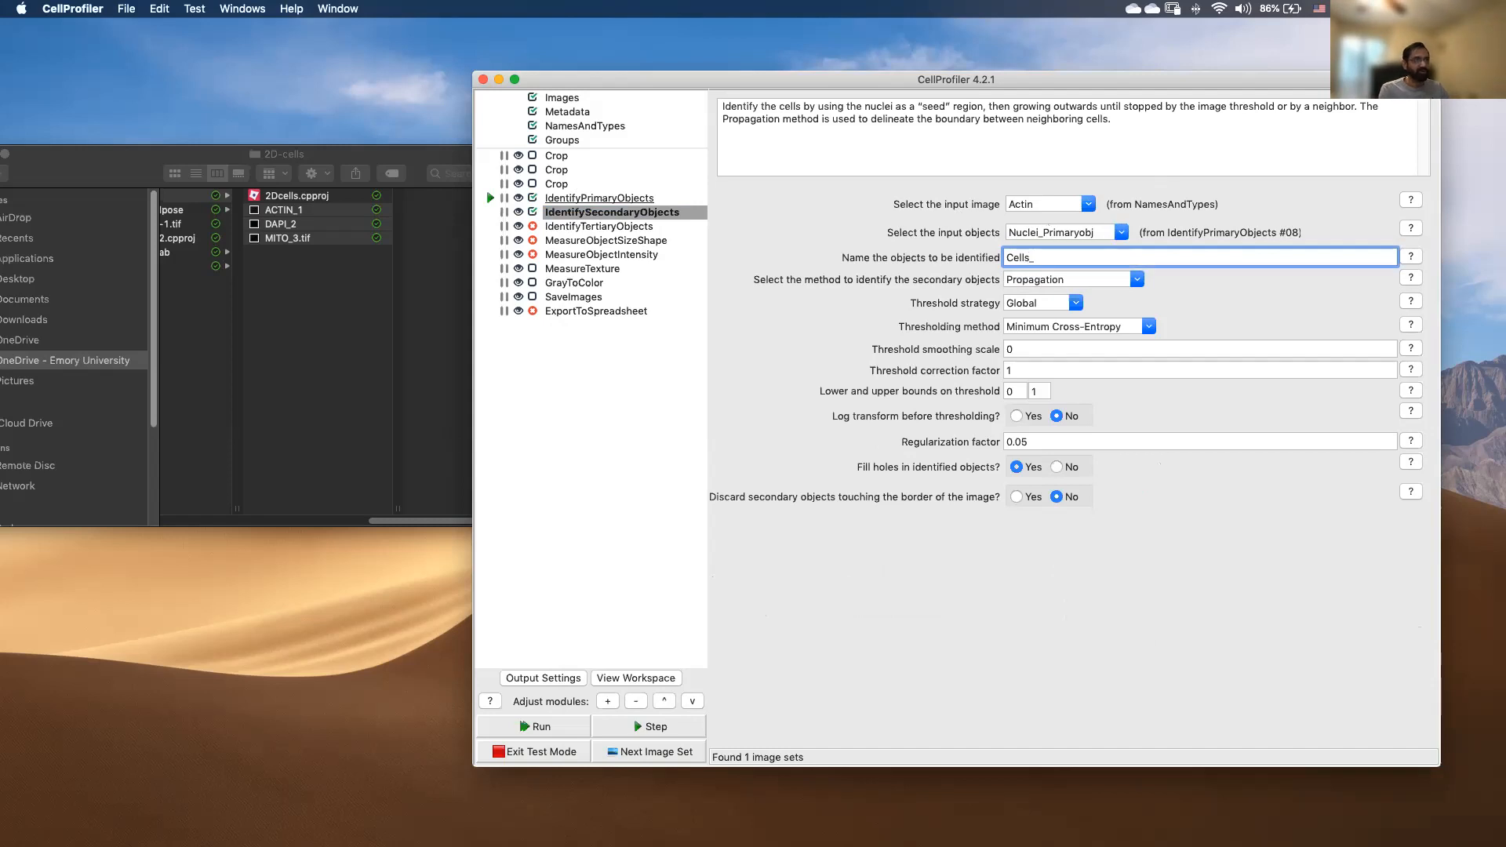
text(_Secondaryobj)
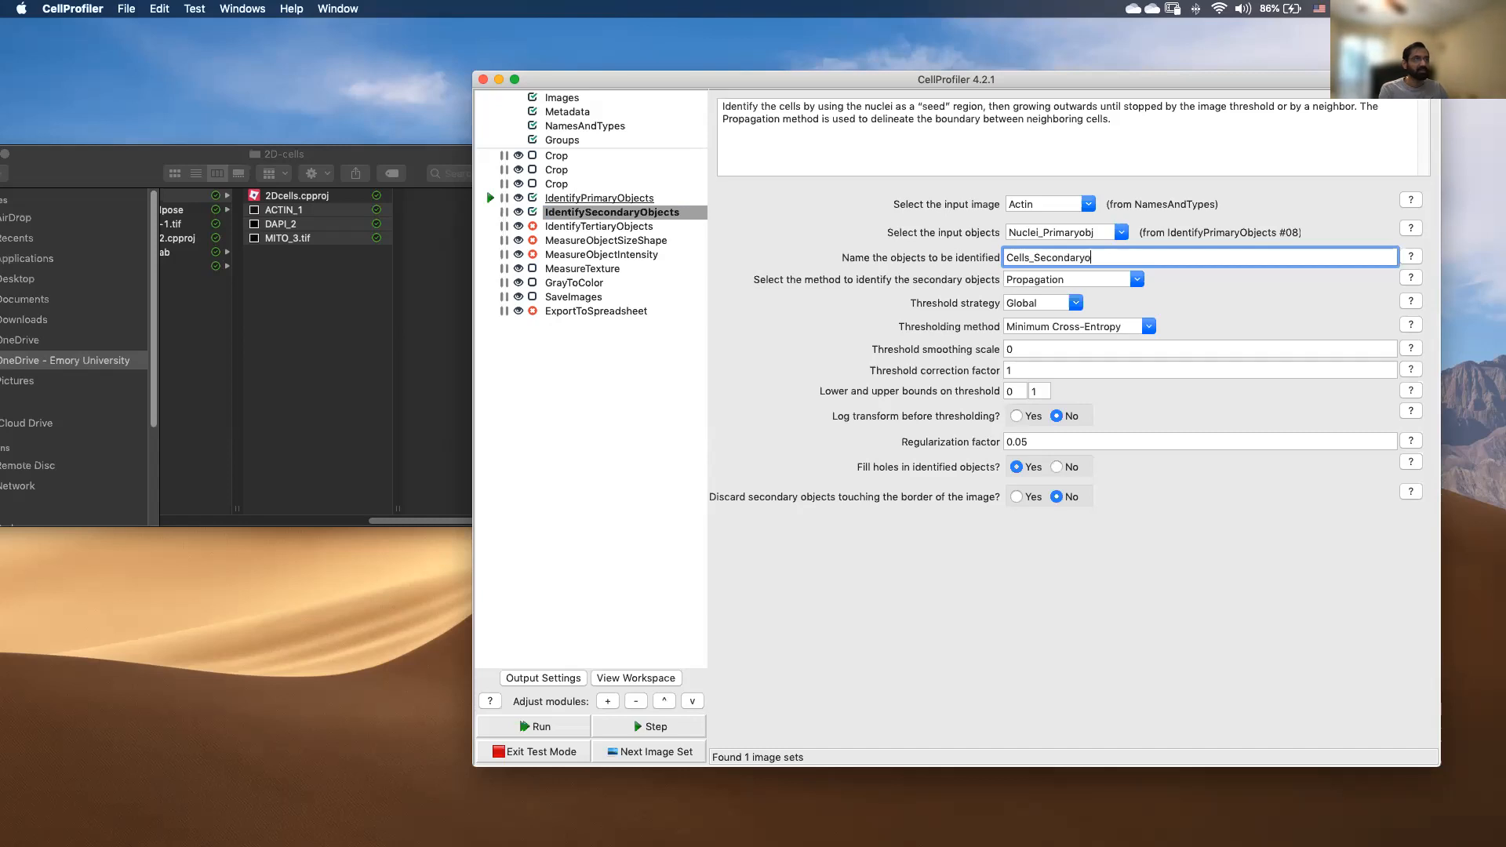
click(1182, 293)
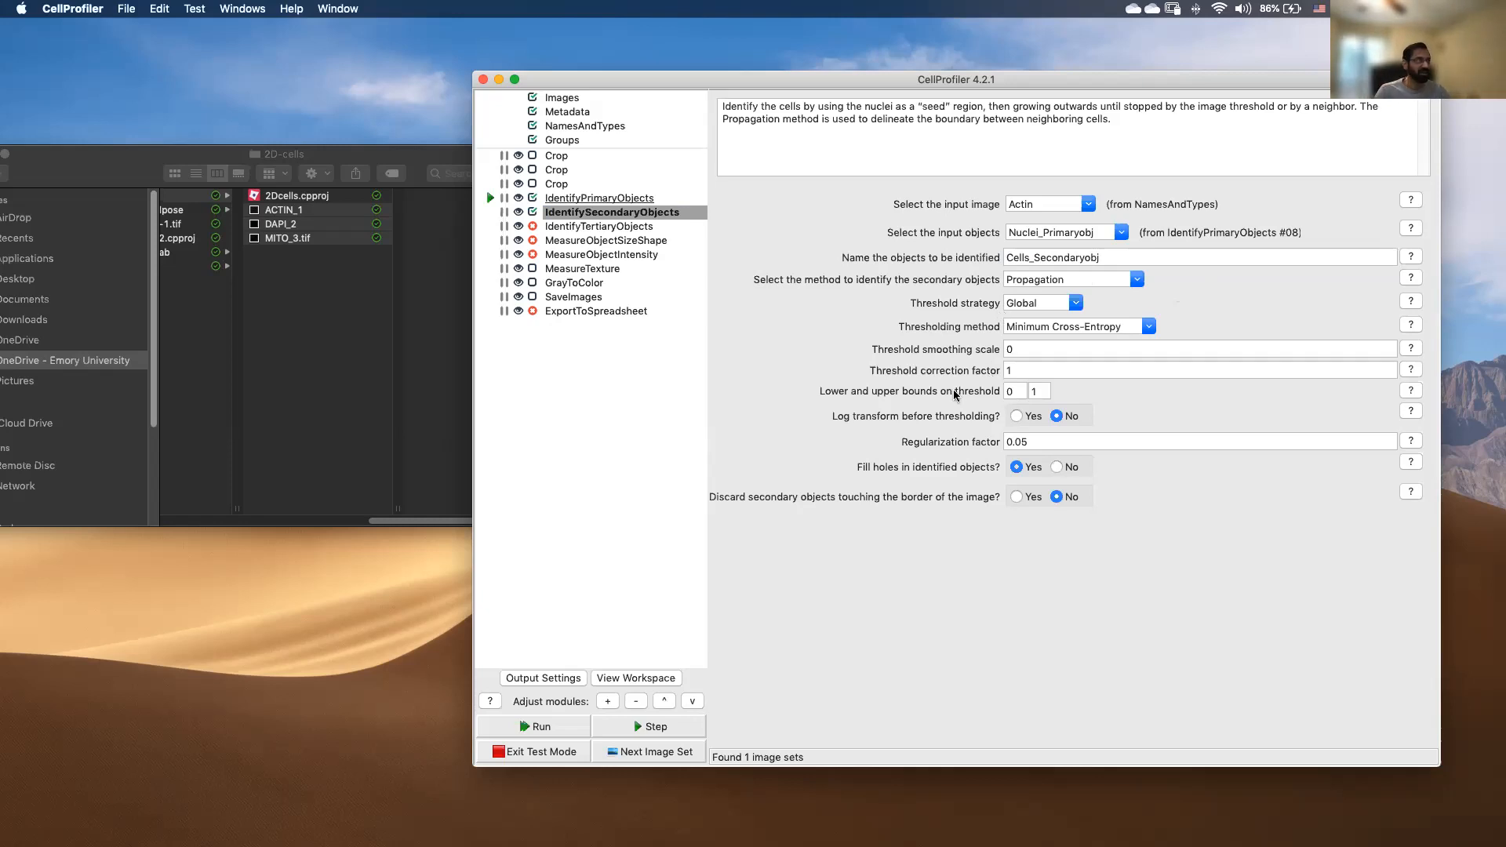
Run IdentifyPrimaryObjects and IdentifySecondaryObjects in test mode on the first image cycle.
click(667, 725)
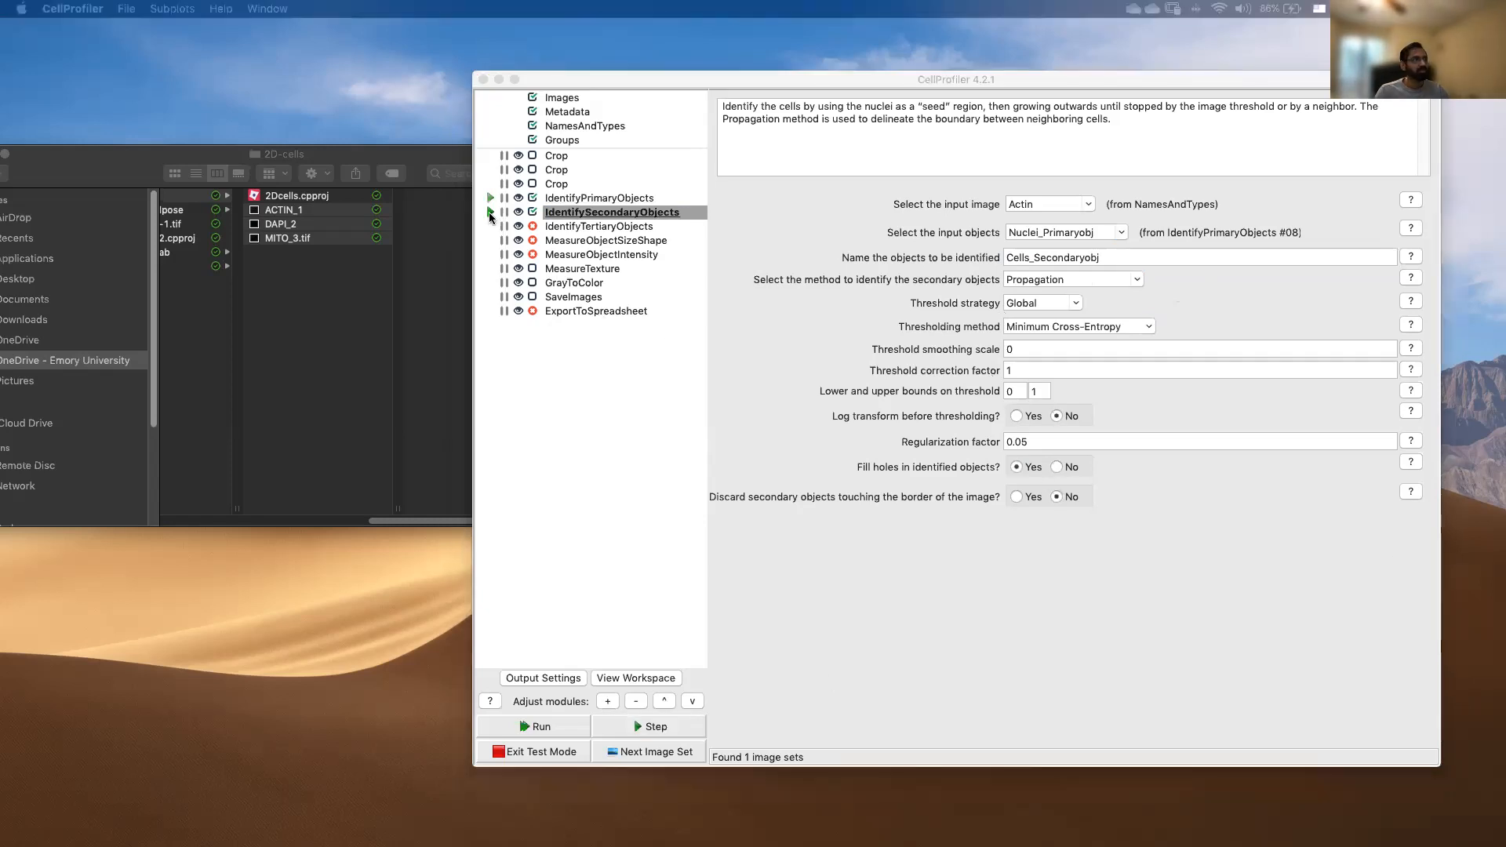
click(487, 213)
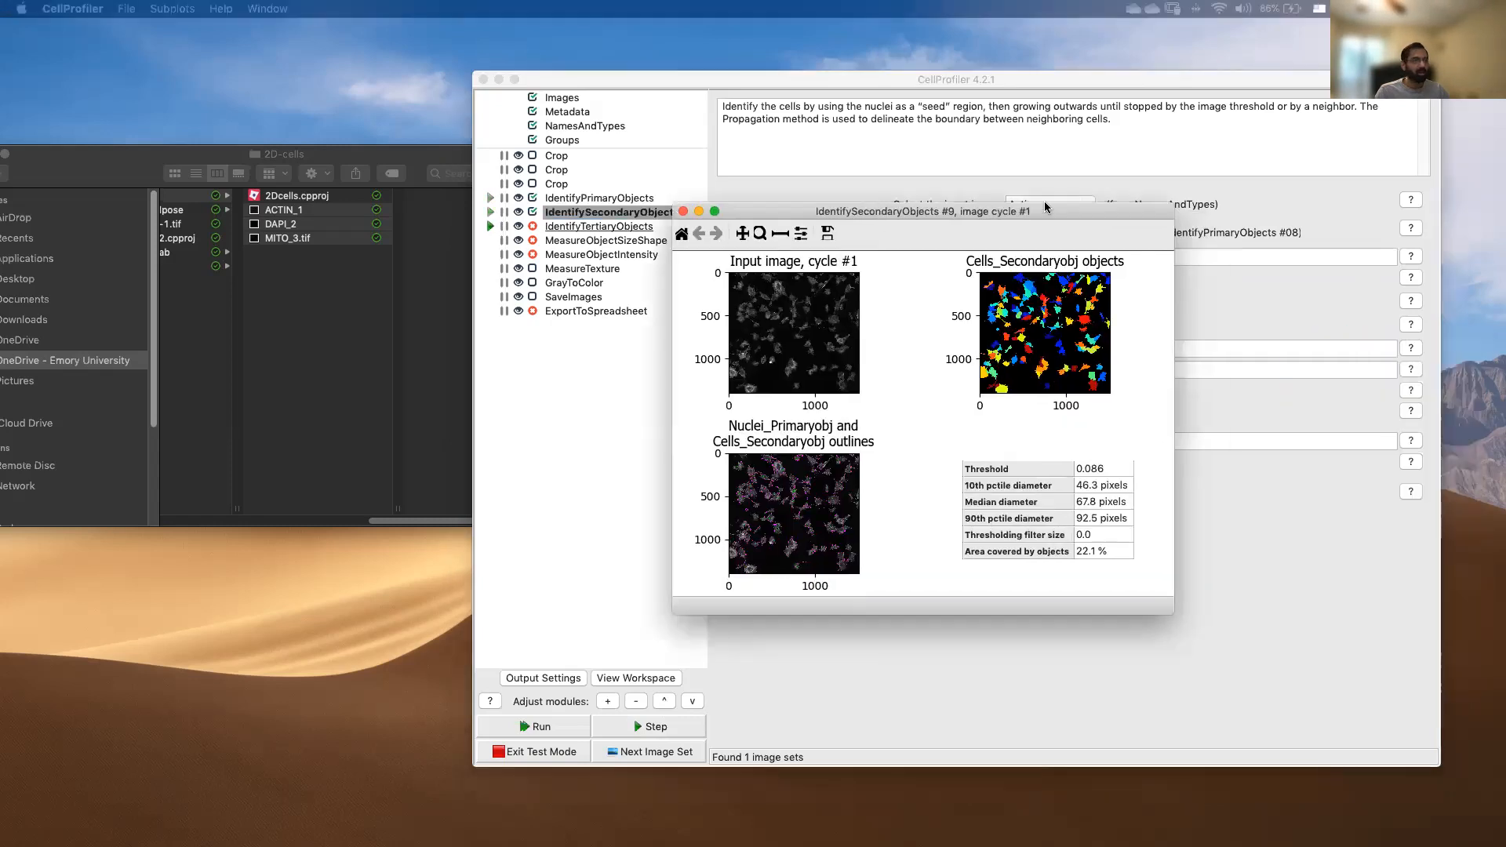
drag(1081, 216, 999, 176)
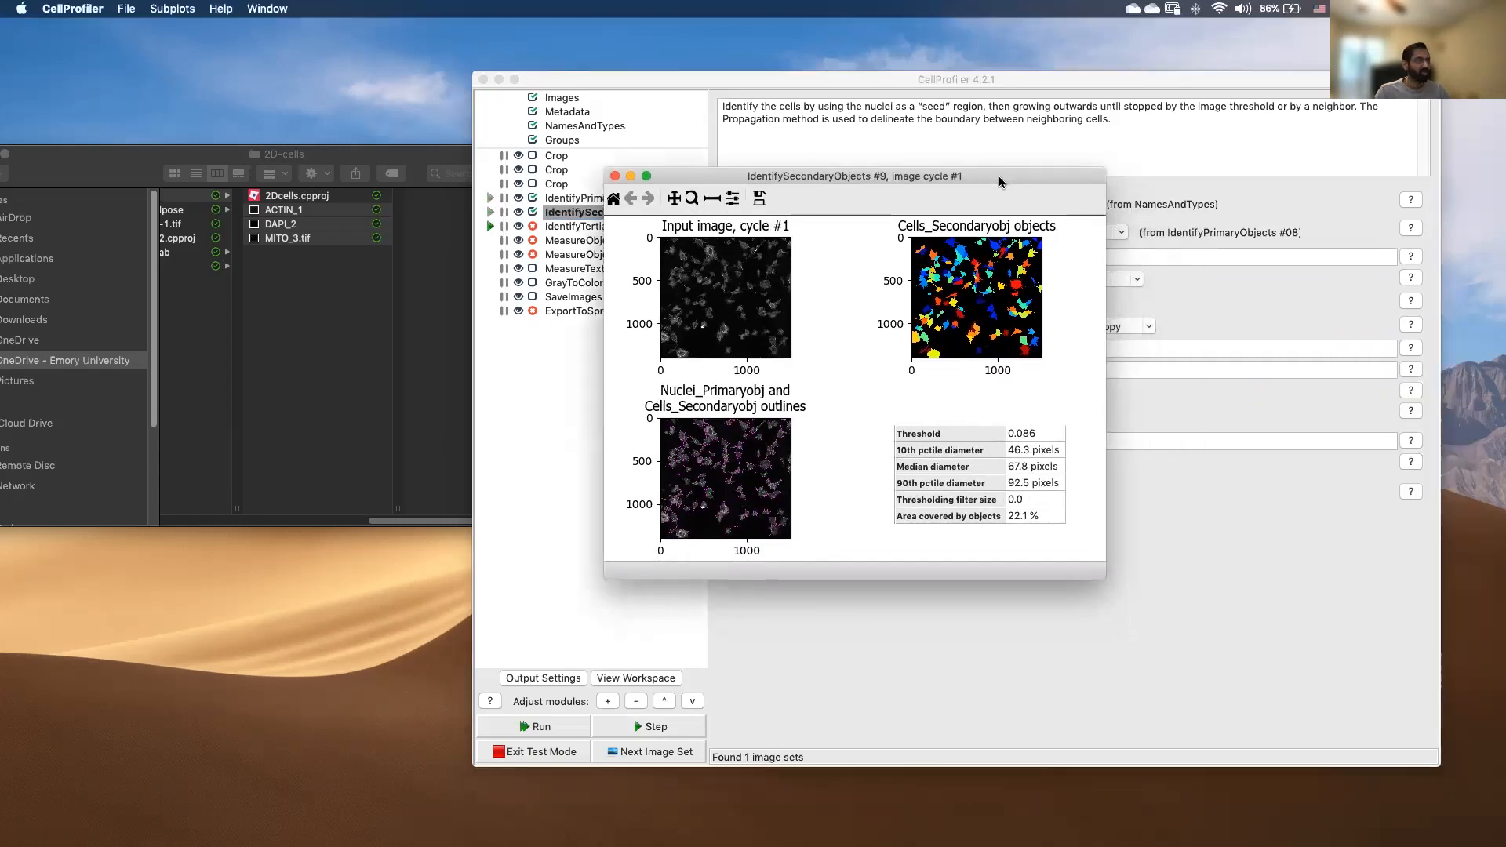
Examine the nuclei and cell outlines of the secondary objects at full screen, enlarged, then restore the results window's size.
click(645, 177)
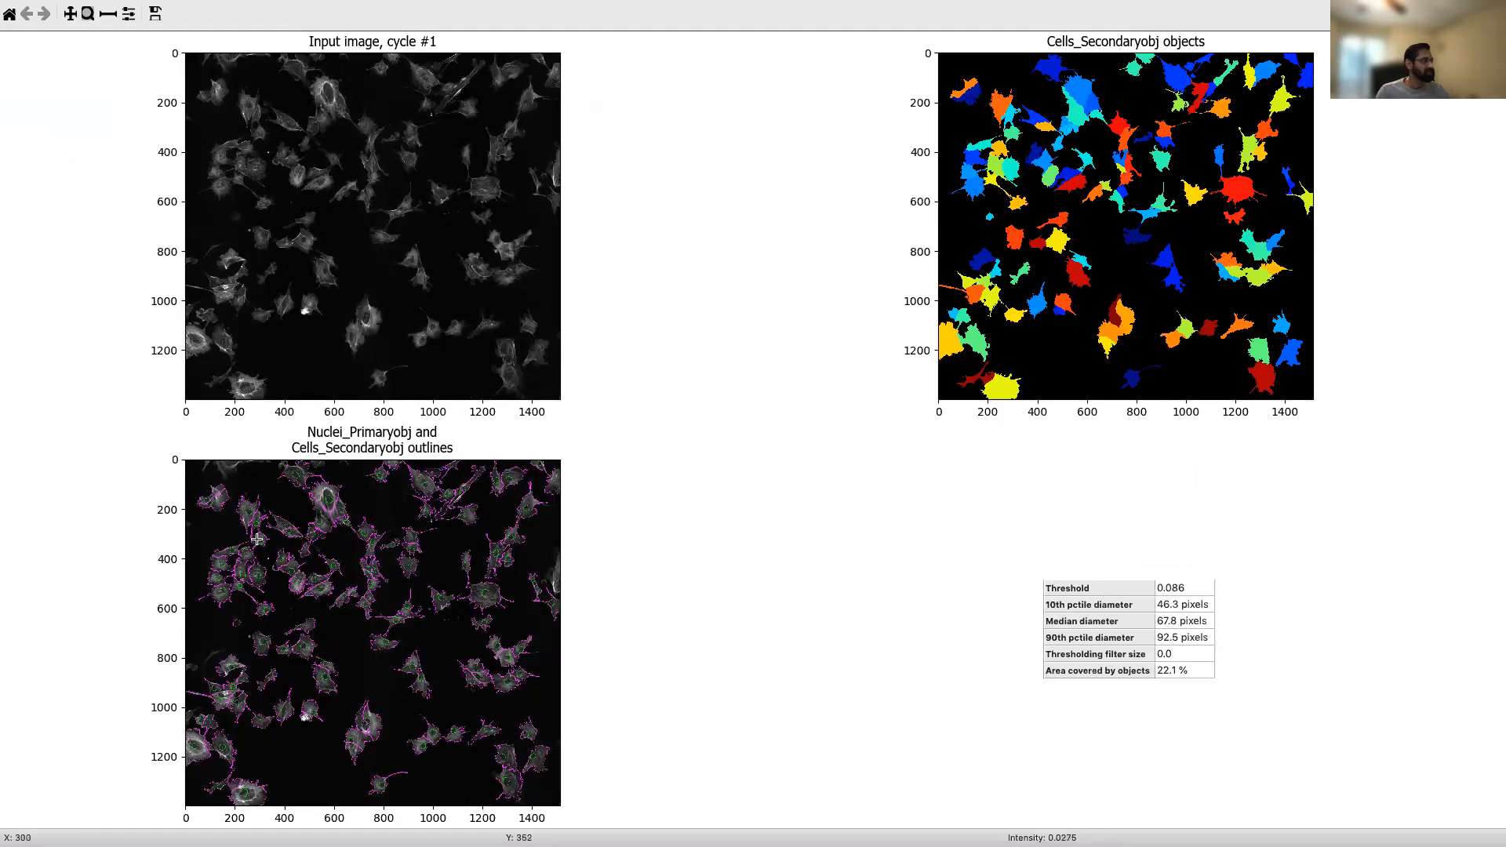
drag(203, 528, 365, 708)
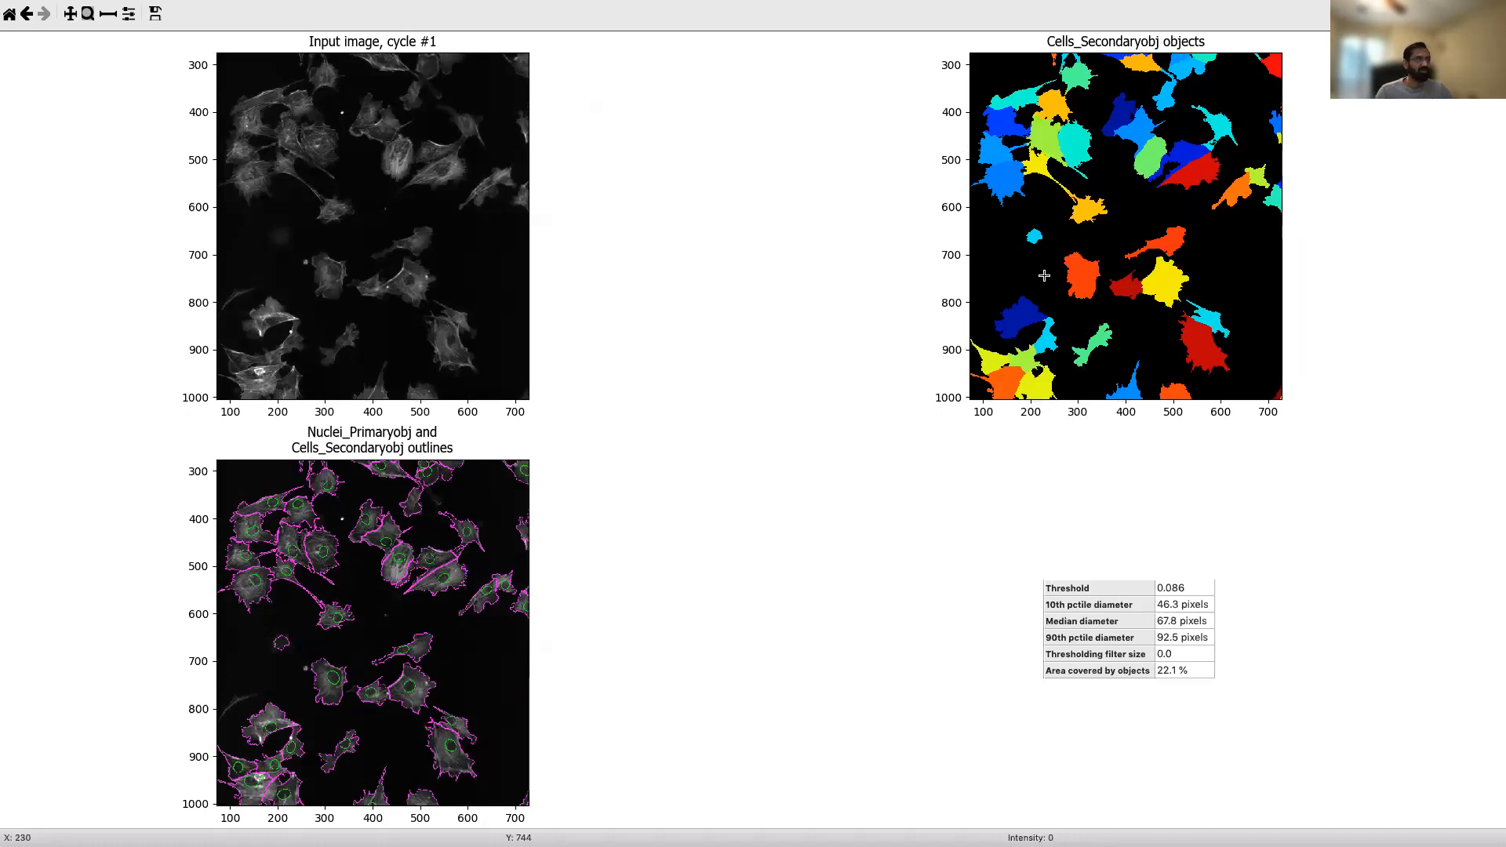
mouse_move(188, 7)
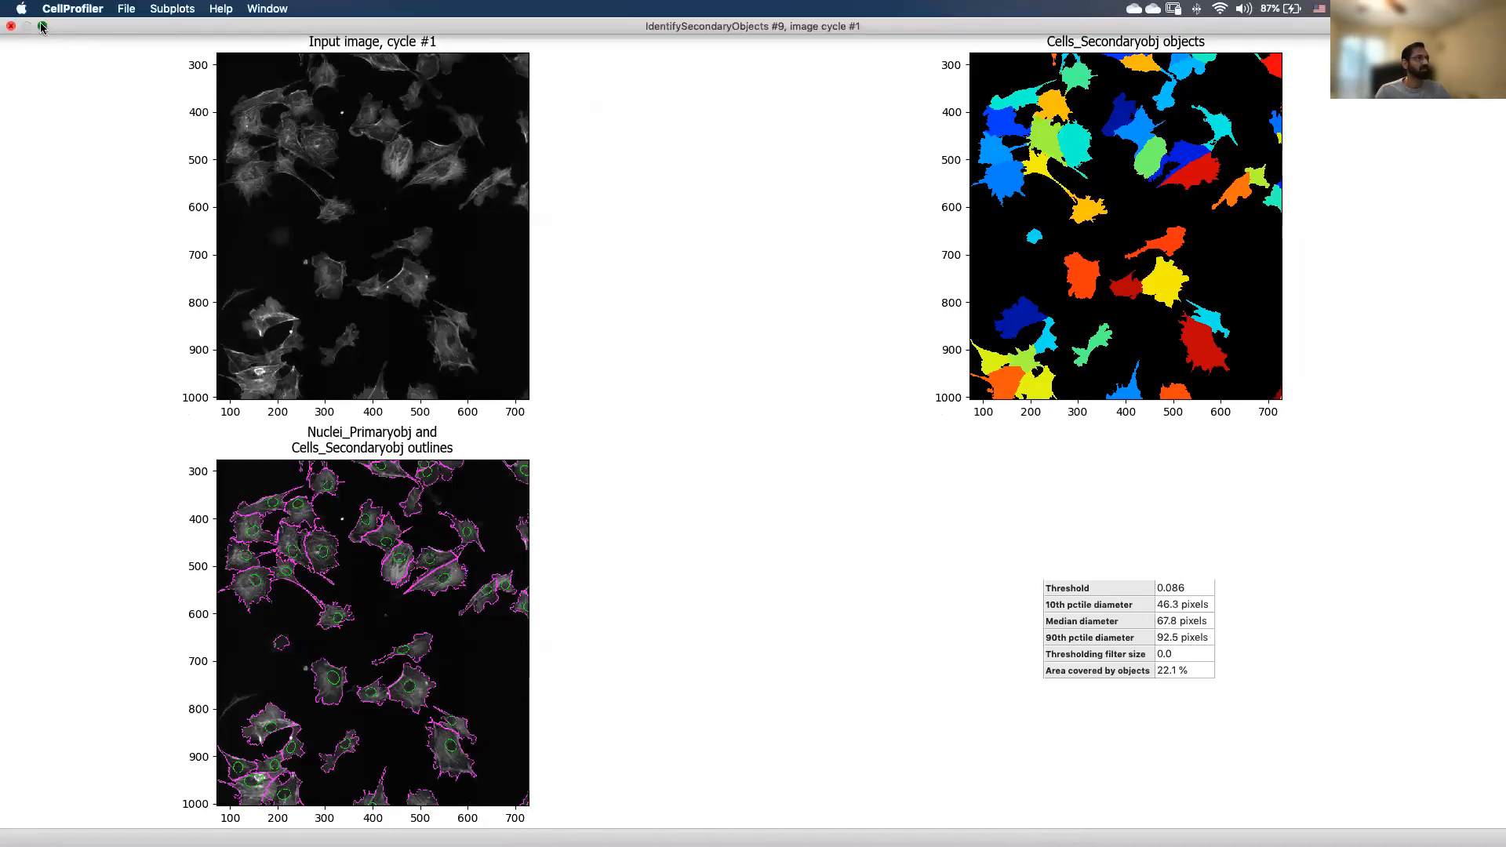
click(43, 27)
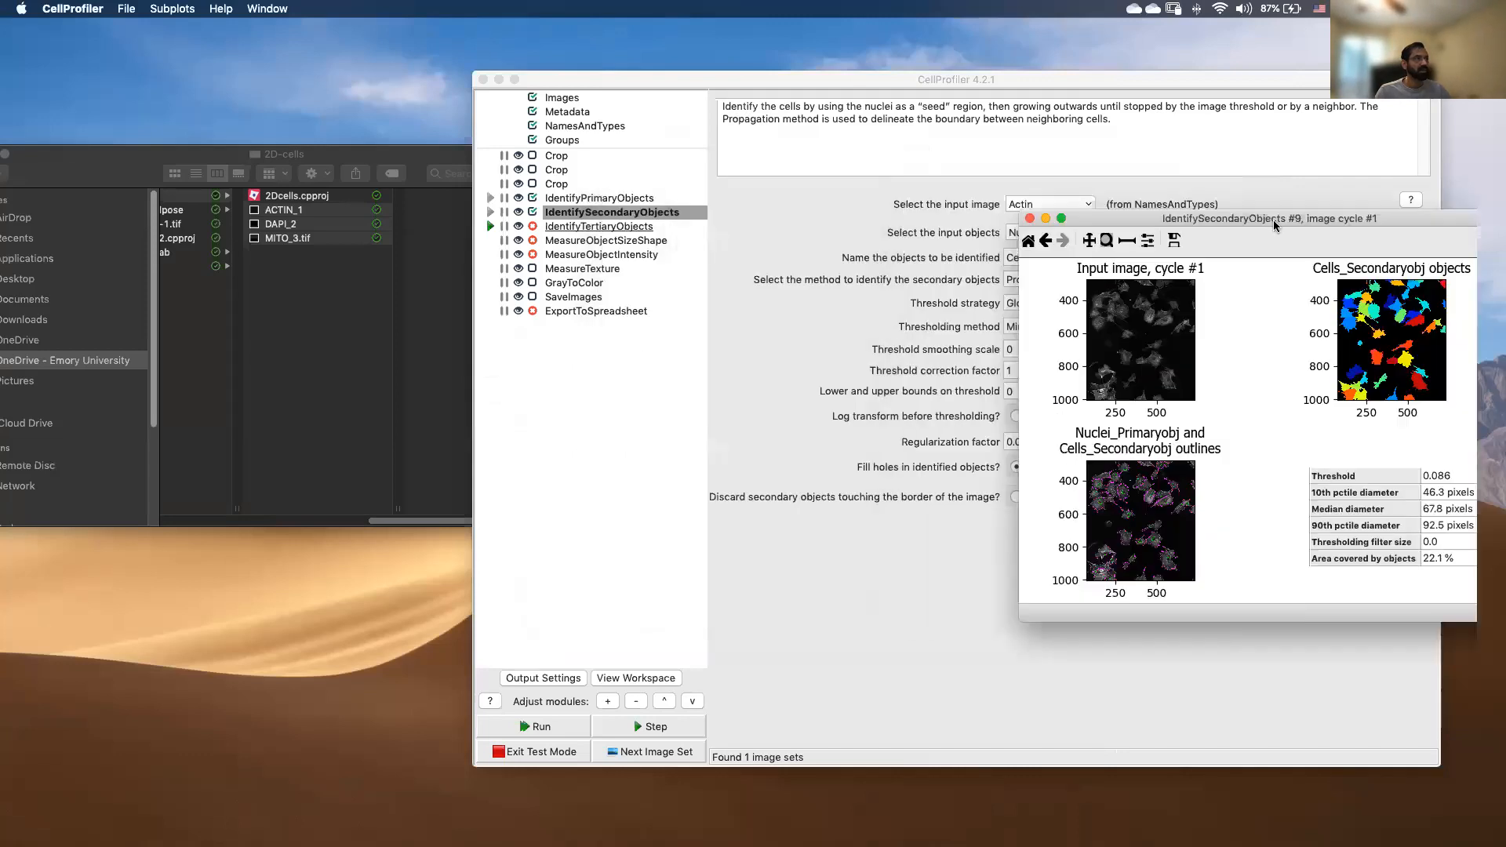
In IdentifyTertiaryObjects, set the larger identified objects to Cells_Secondaryobj and the smaller ones to Nuclei_Primaryobj.
click(640, 227)
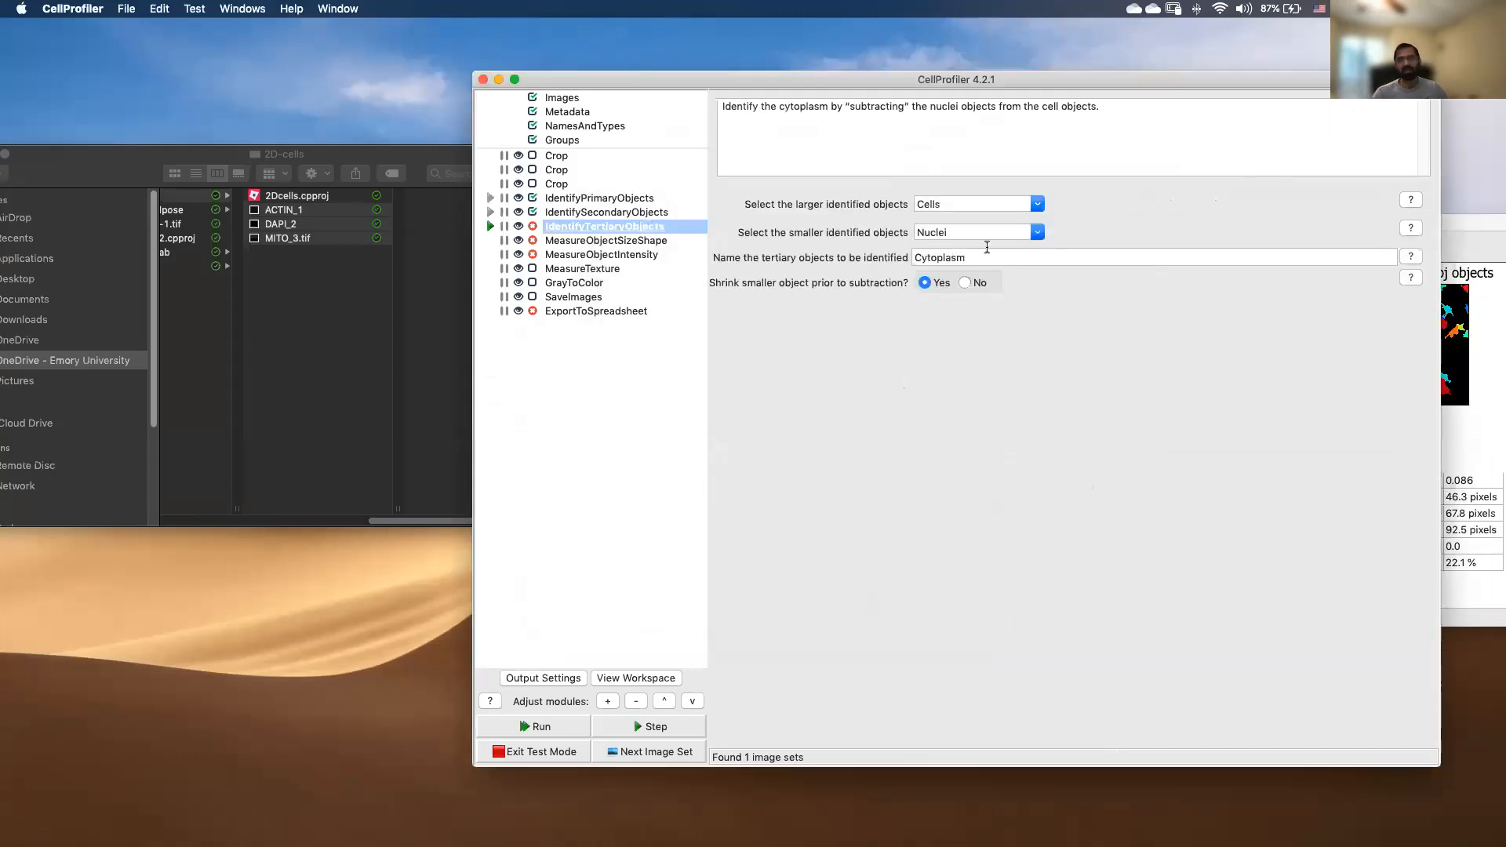
click(1038, 204)
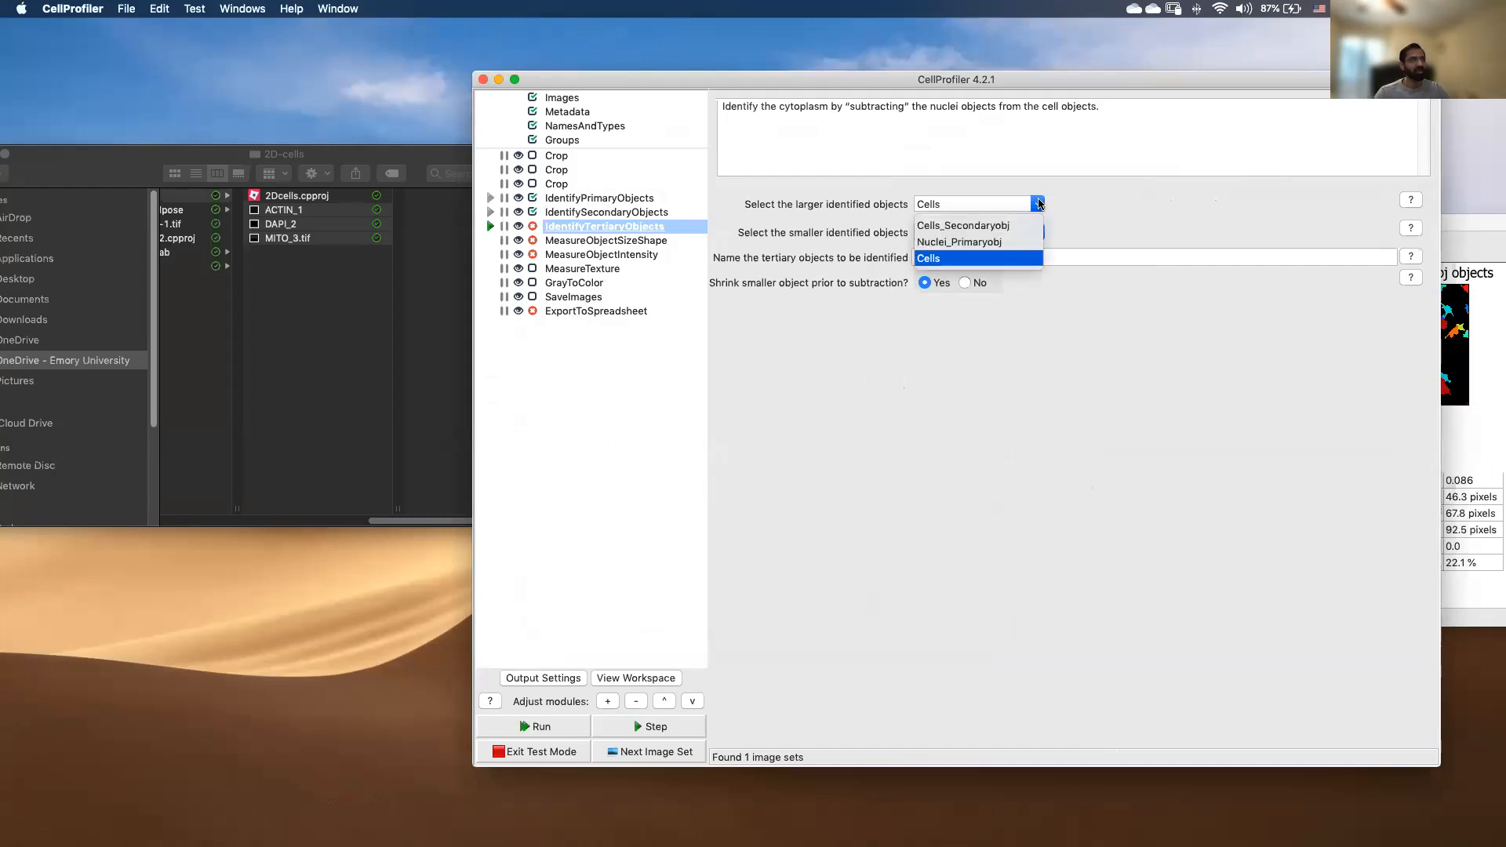
click(994, 227)
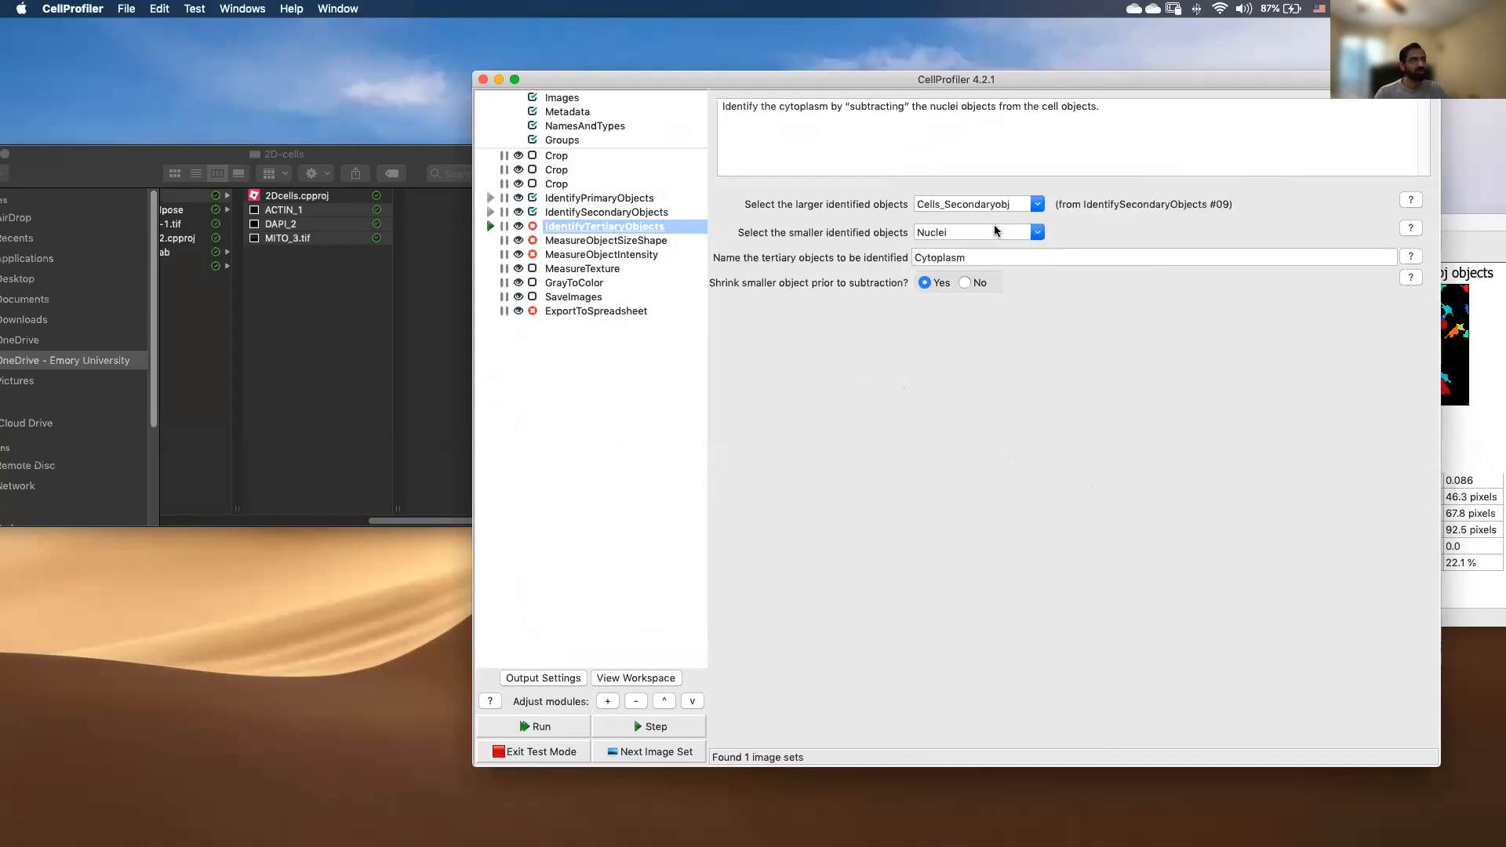
click(1034, 234)
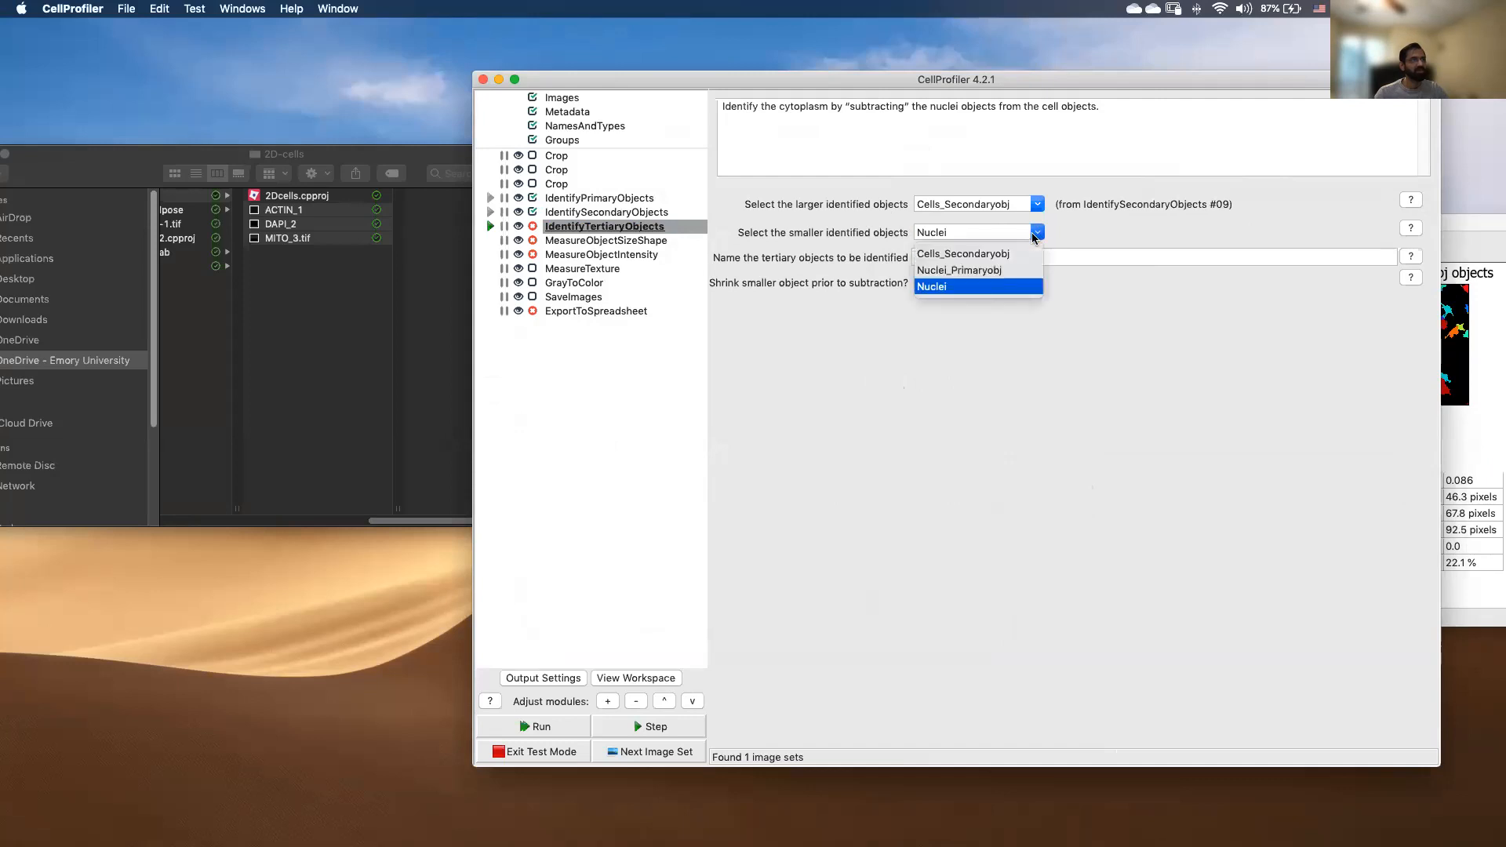
click(993, 270)
Name the tertiary objects to be identified Cytoplasm_Tertiary.
click(976, 260)
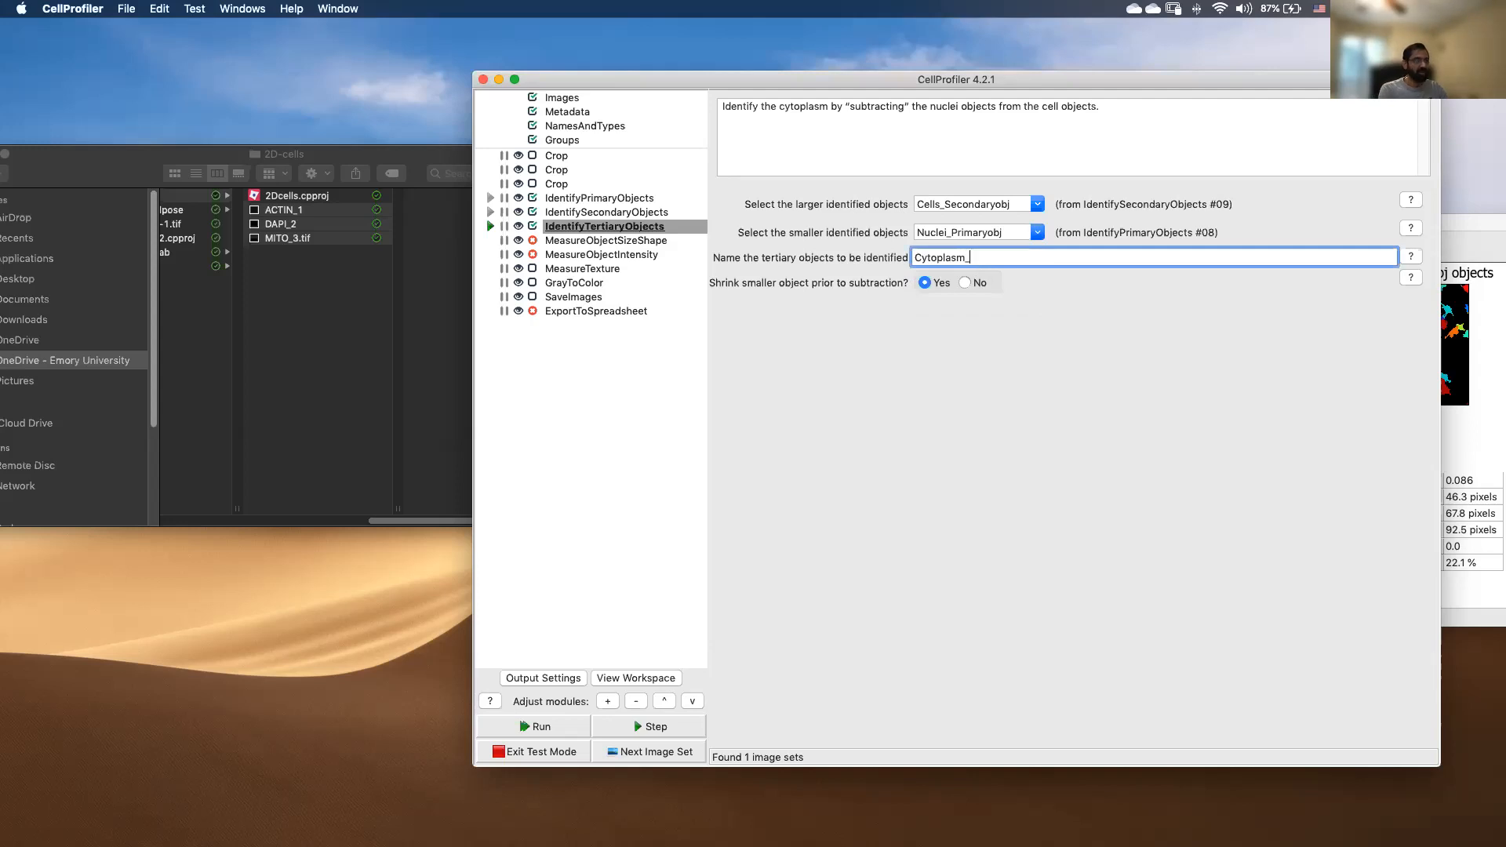
text(_Tertiarh)
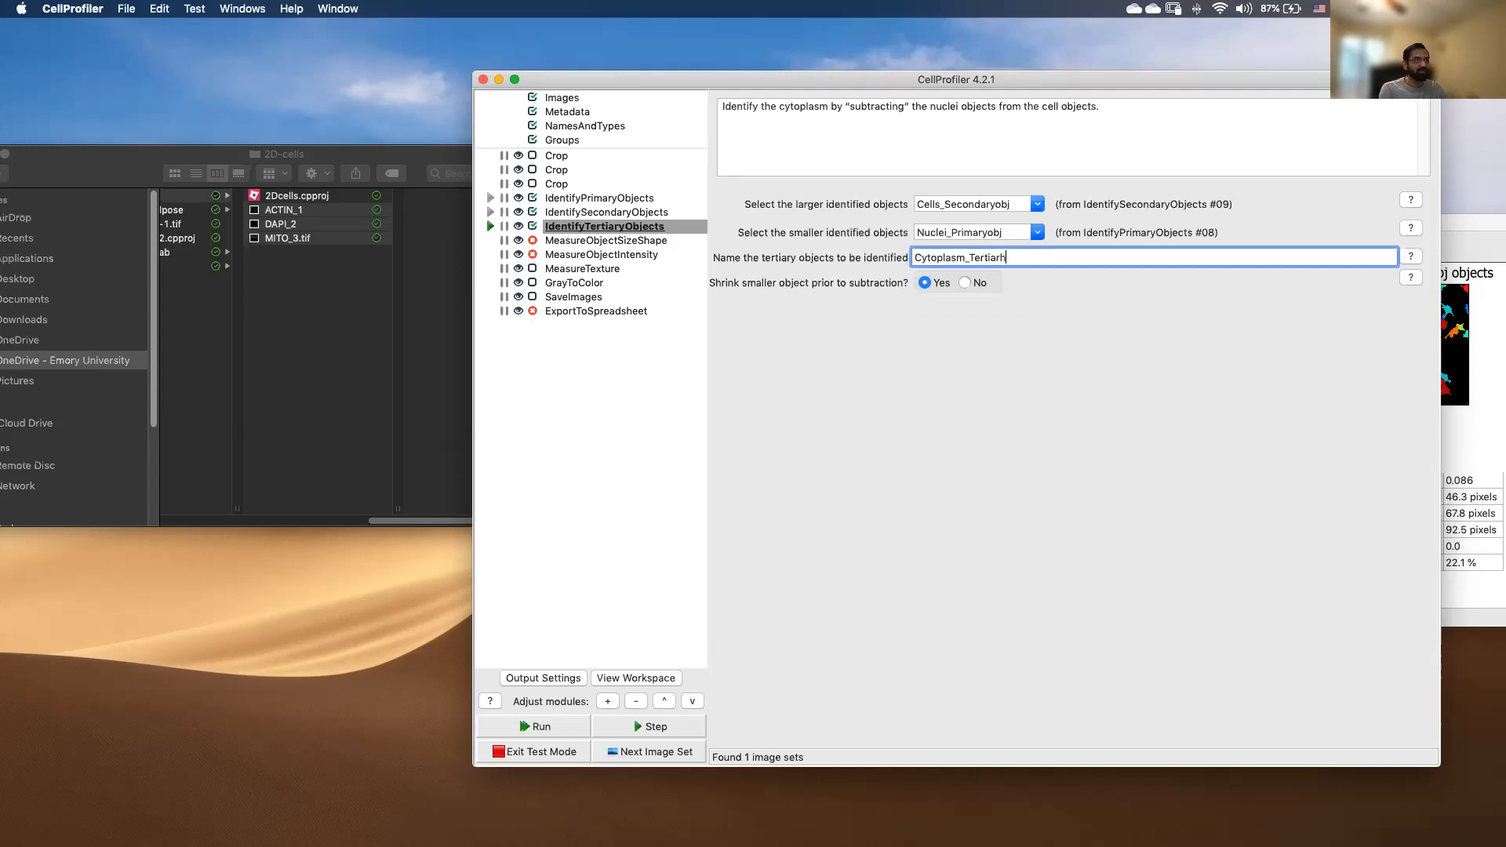
click(908, 379)
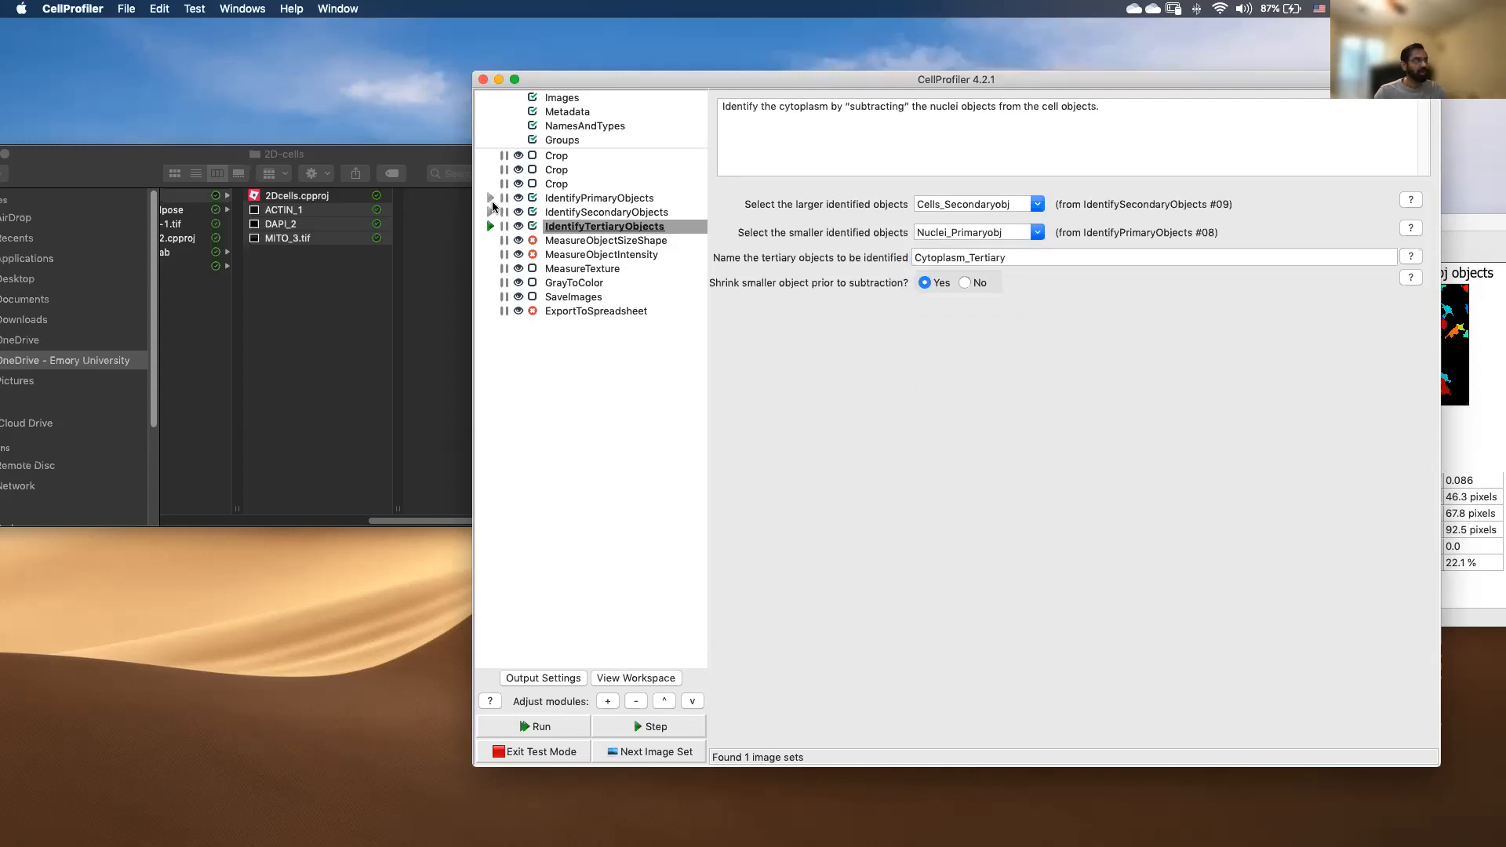
Run IdentifyTertiaryObjects in test mode and inspect a group of cytoplasm objects up close.
click(487, 225)
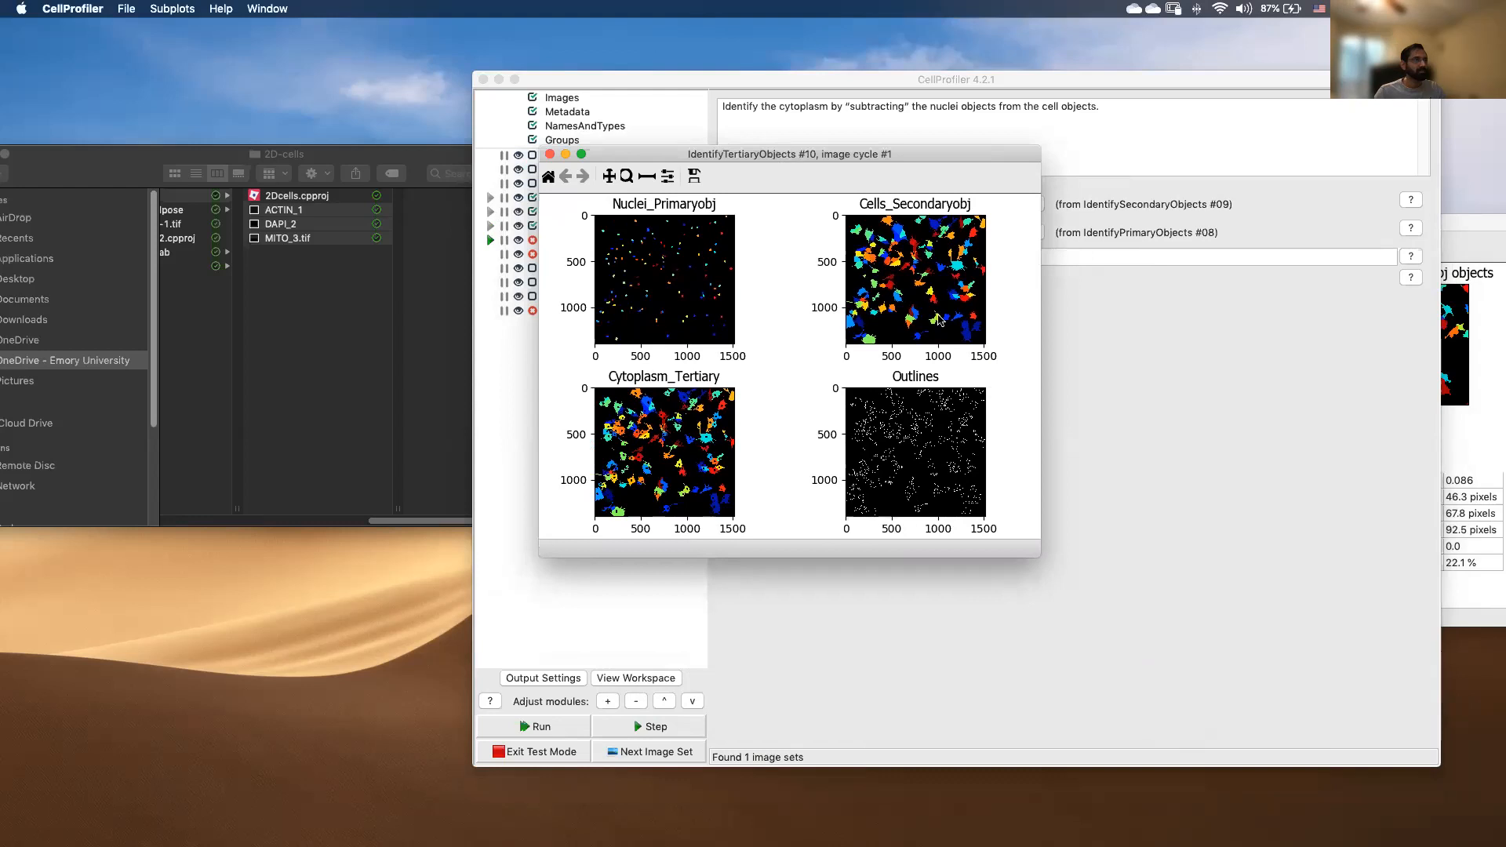
click(626, 176)
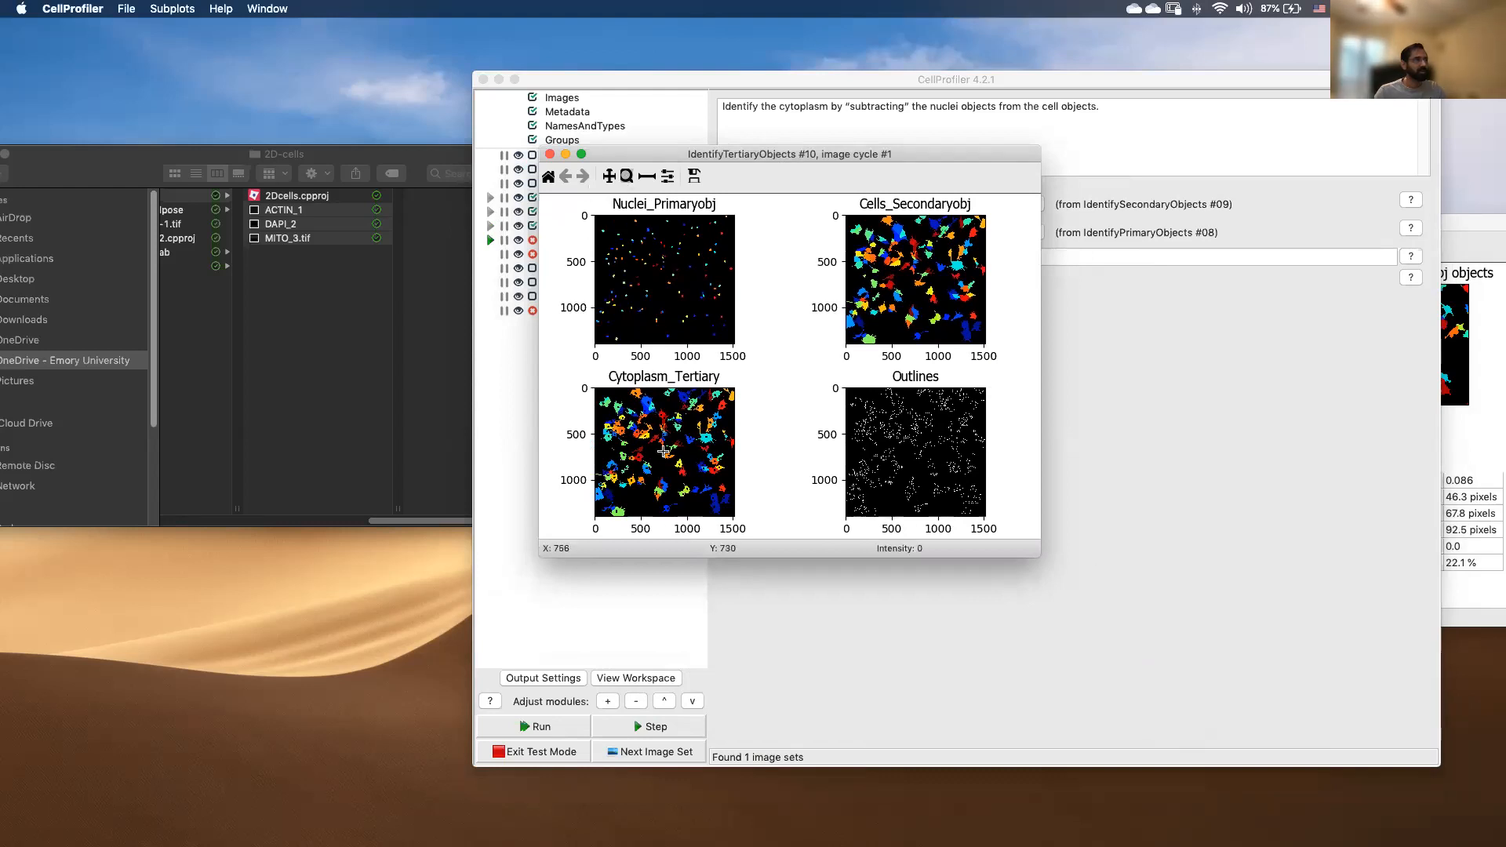
drag(634, 406, 712, 478)
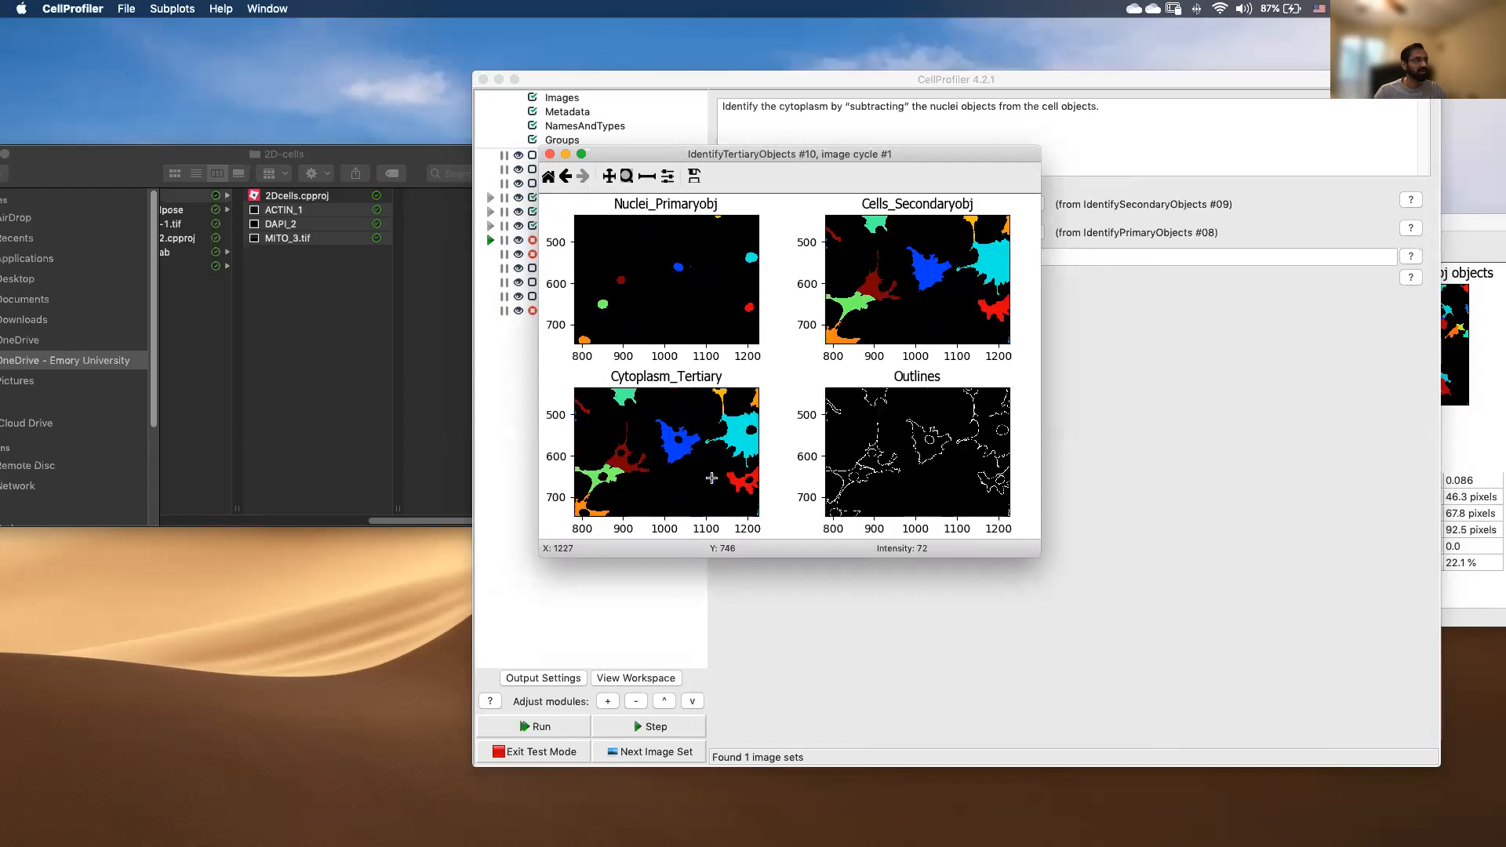
Move the tertiary objects results out of the way and review the loaded image files and the NamesAndTypes rules.
drag(603, 158, 906, 221)
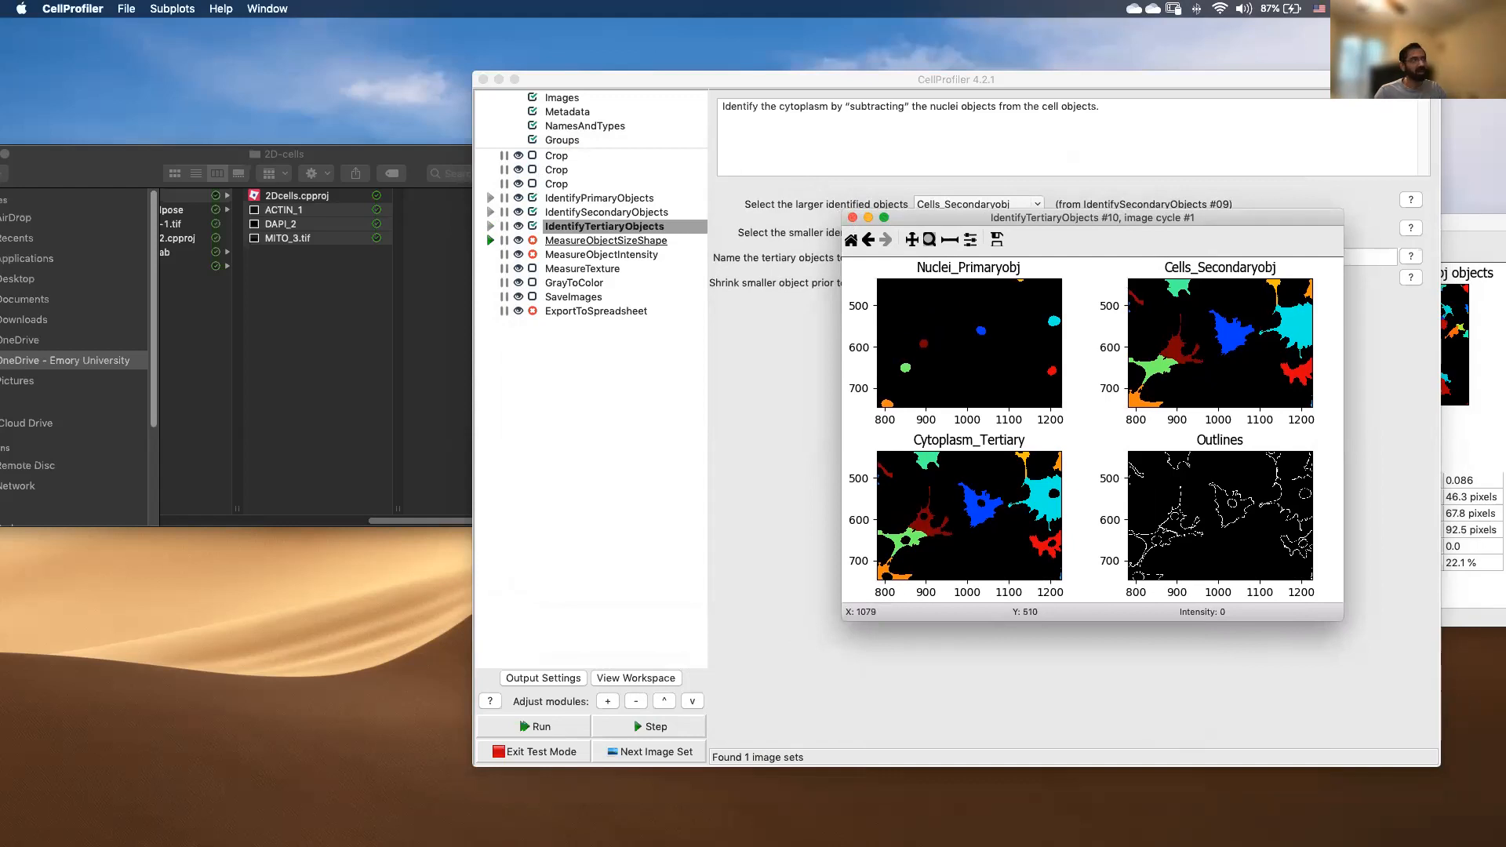
drag(1065, 218, 1505, 235)
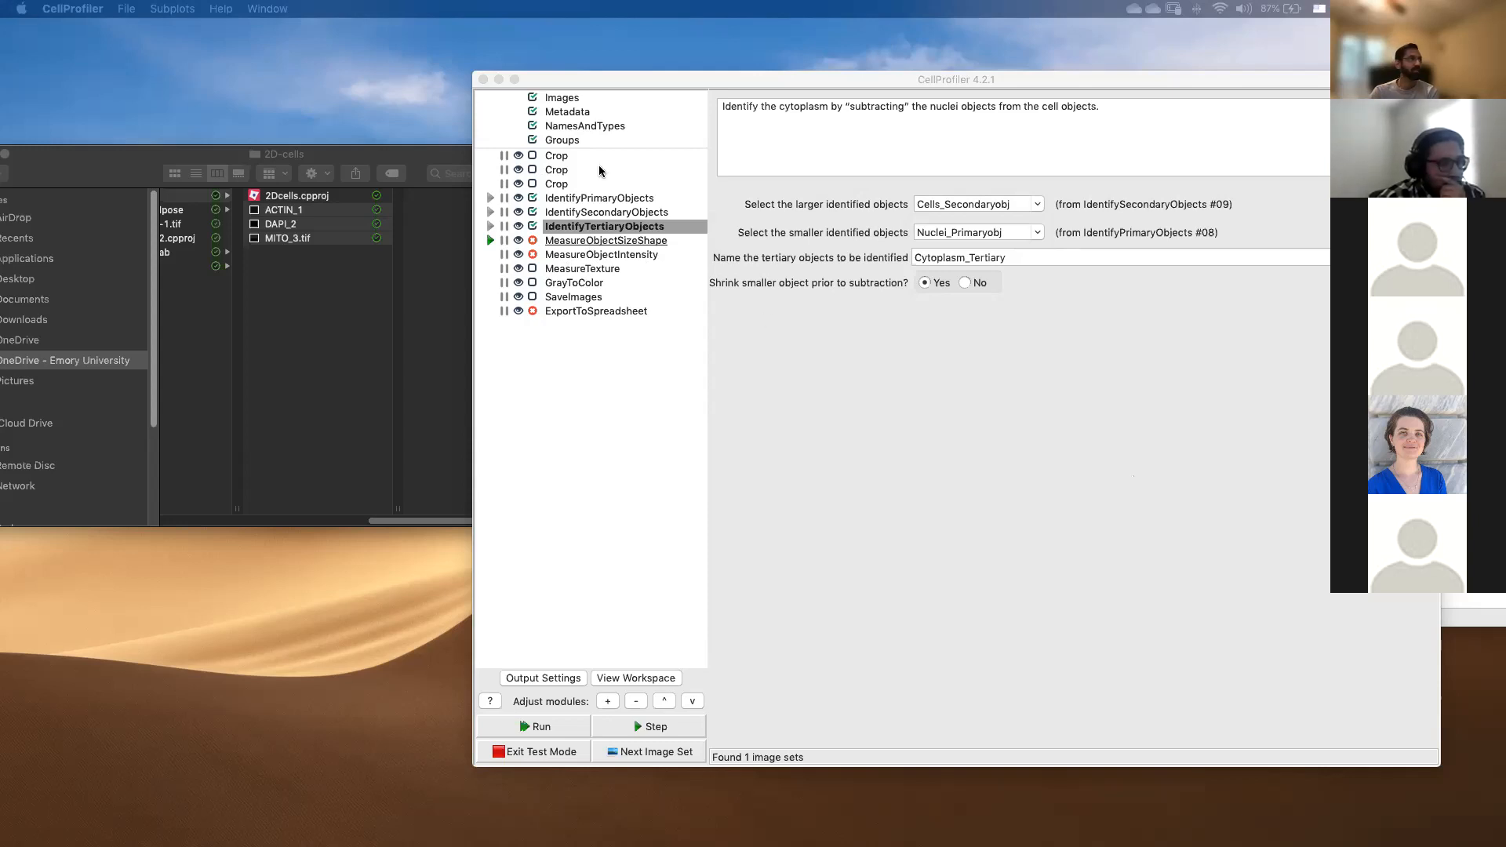
click(562, 127)
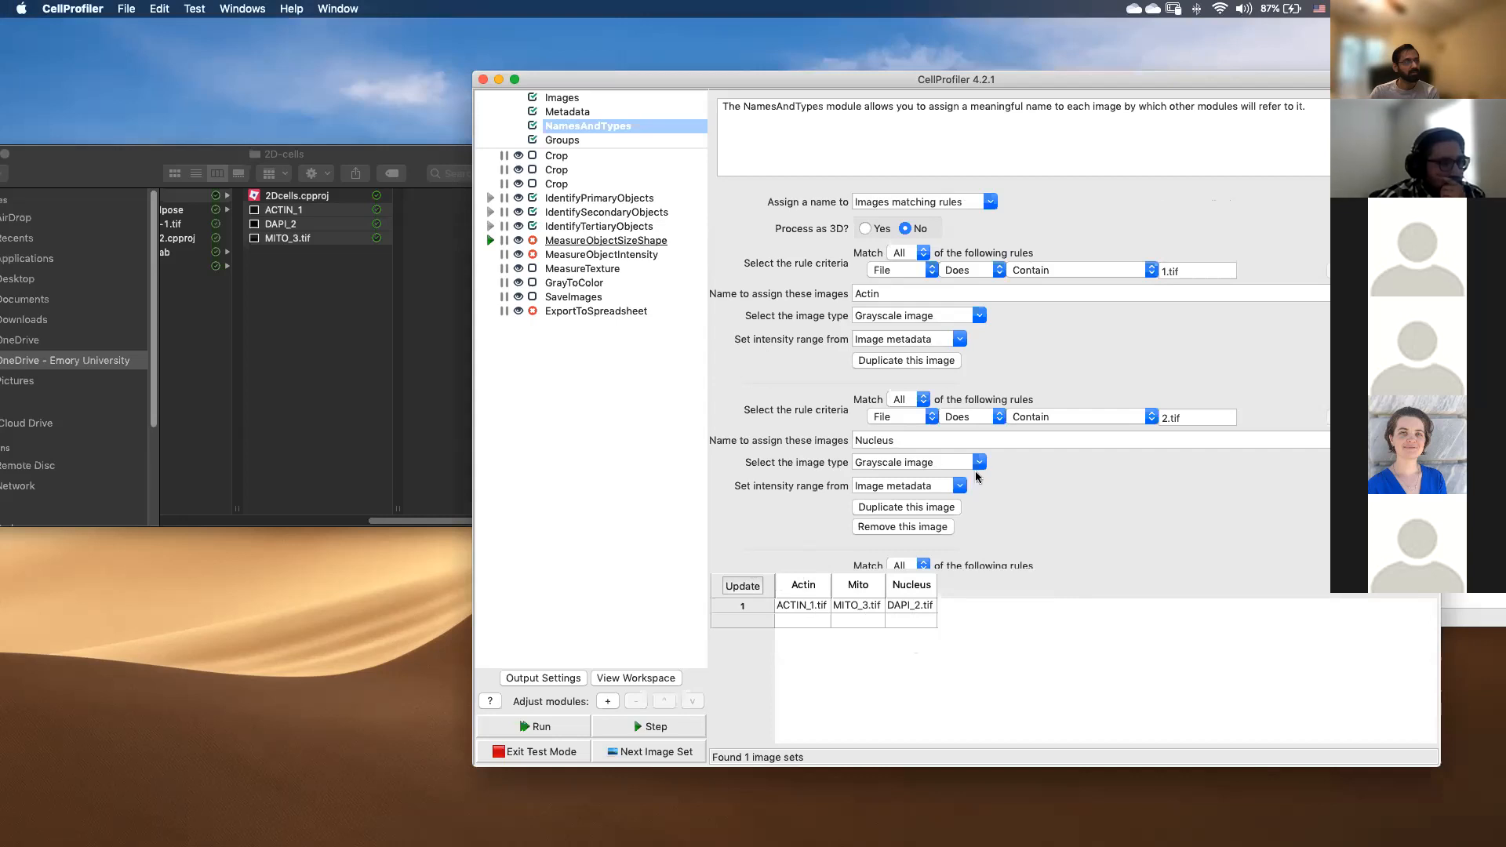
click(553, 98)
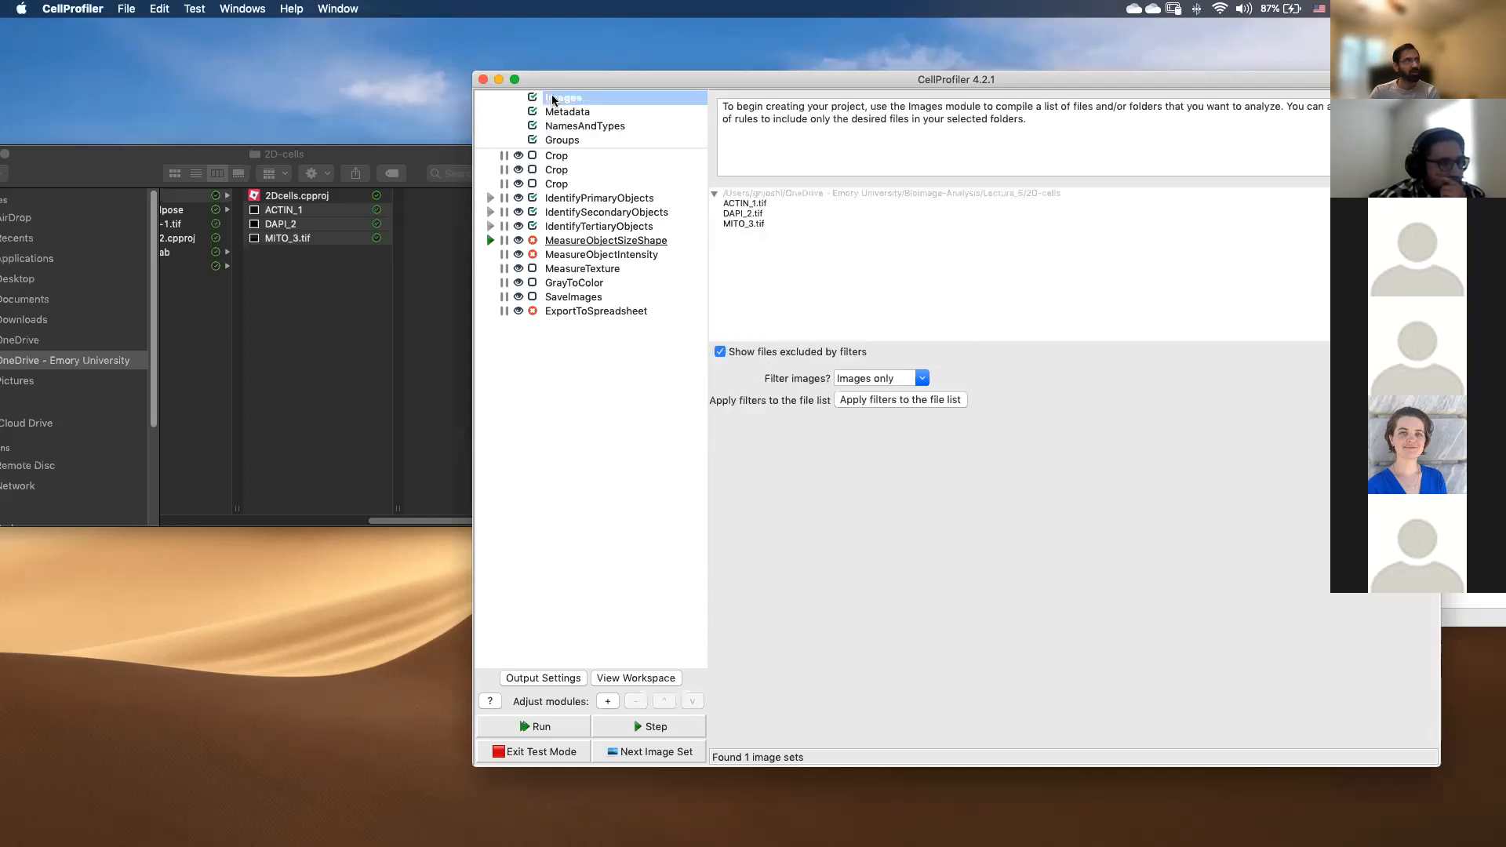
drag(1013, 77, 1102, 95)
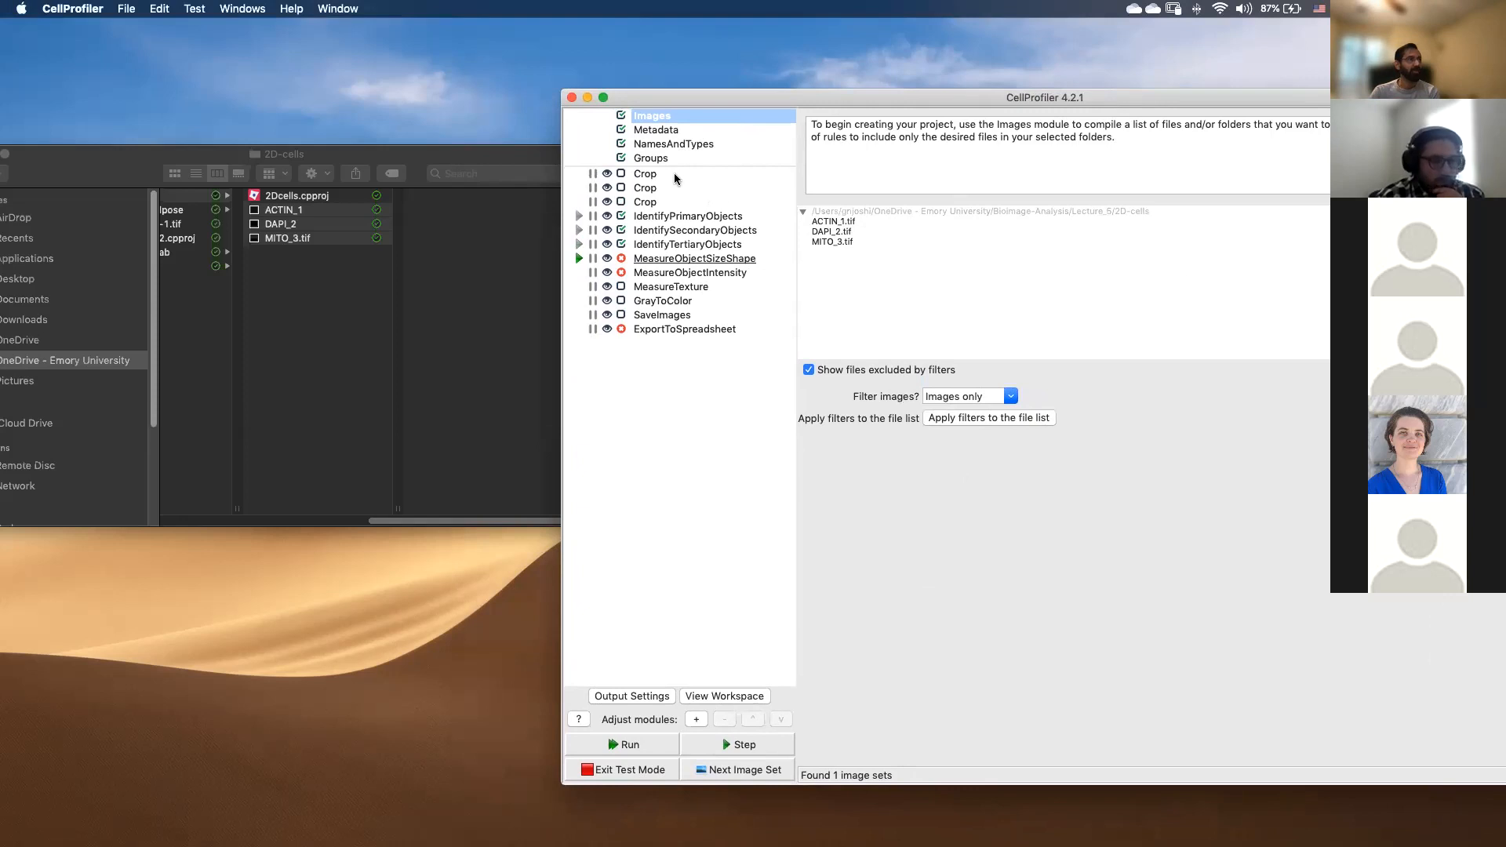
click(645, 146)
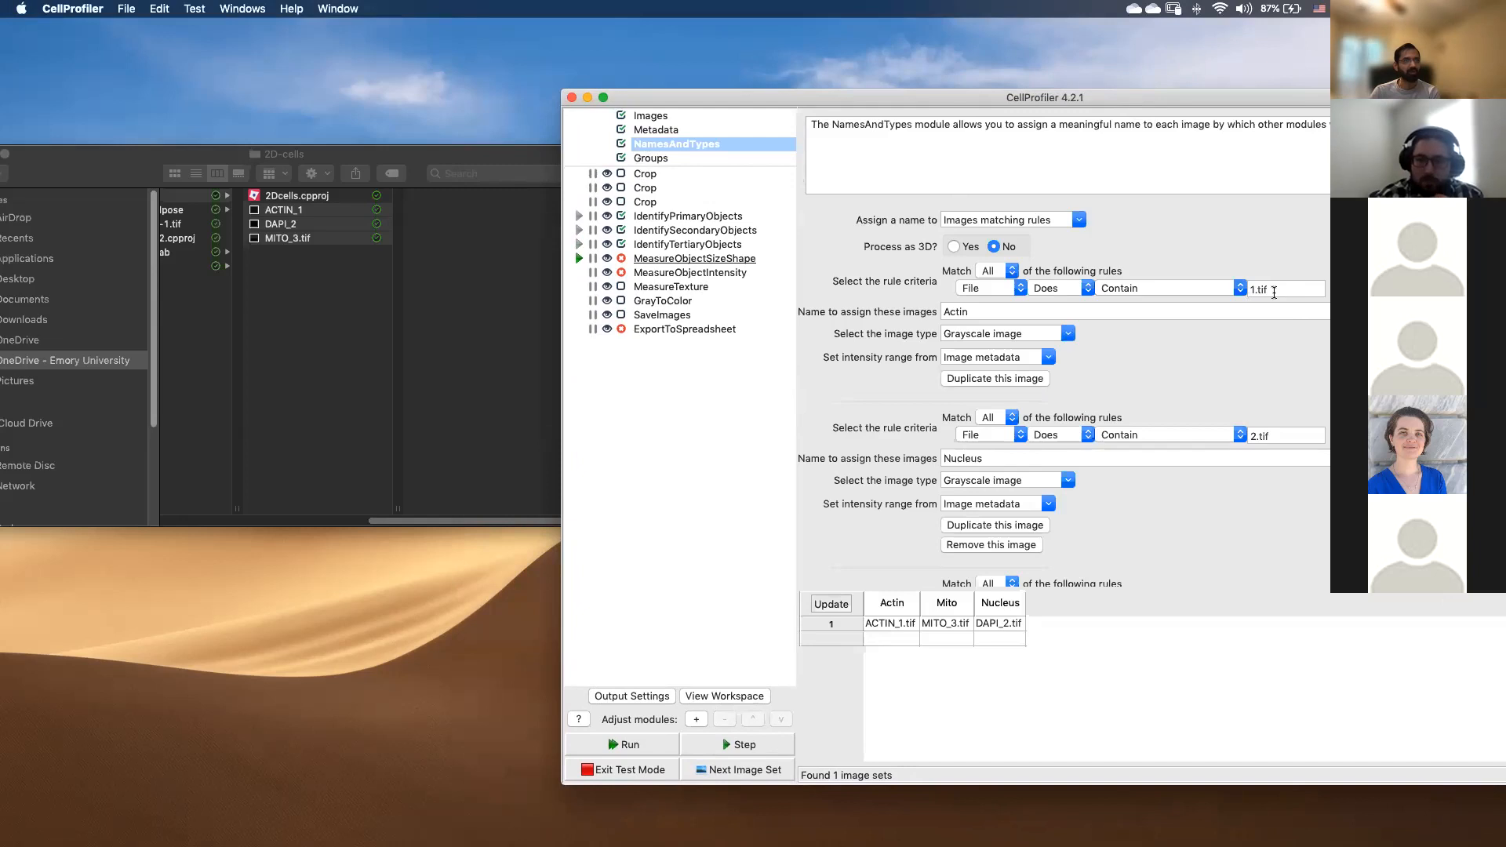
In NamesAndTypes, set the Actin image's rule to file names containing ACTIN and update the image set list.
click(1274, 292)
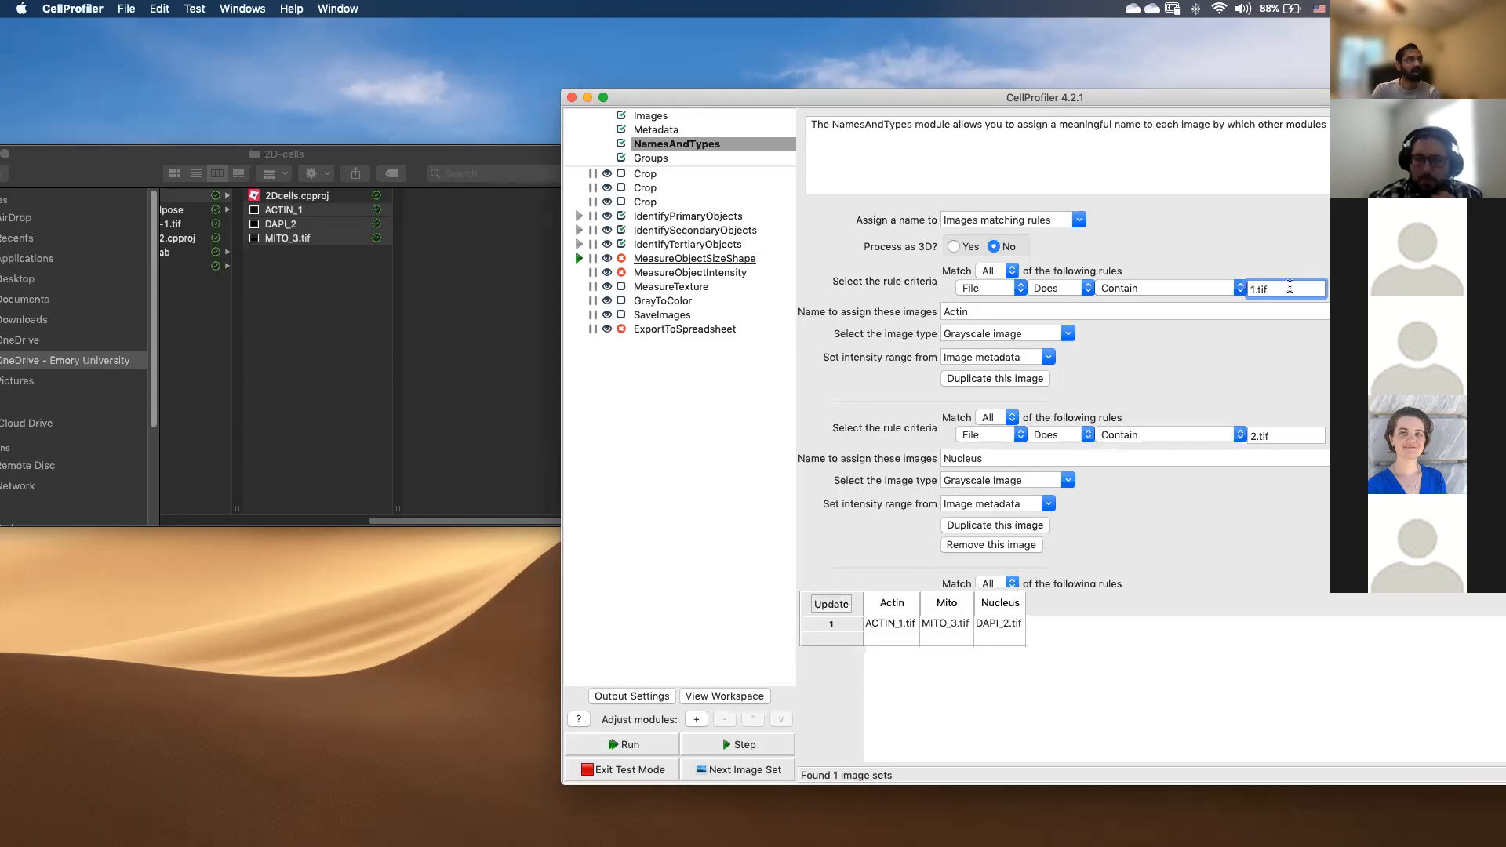
drag(1280, 290, 1254, 292)
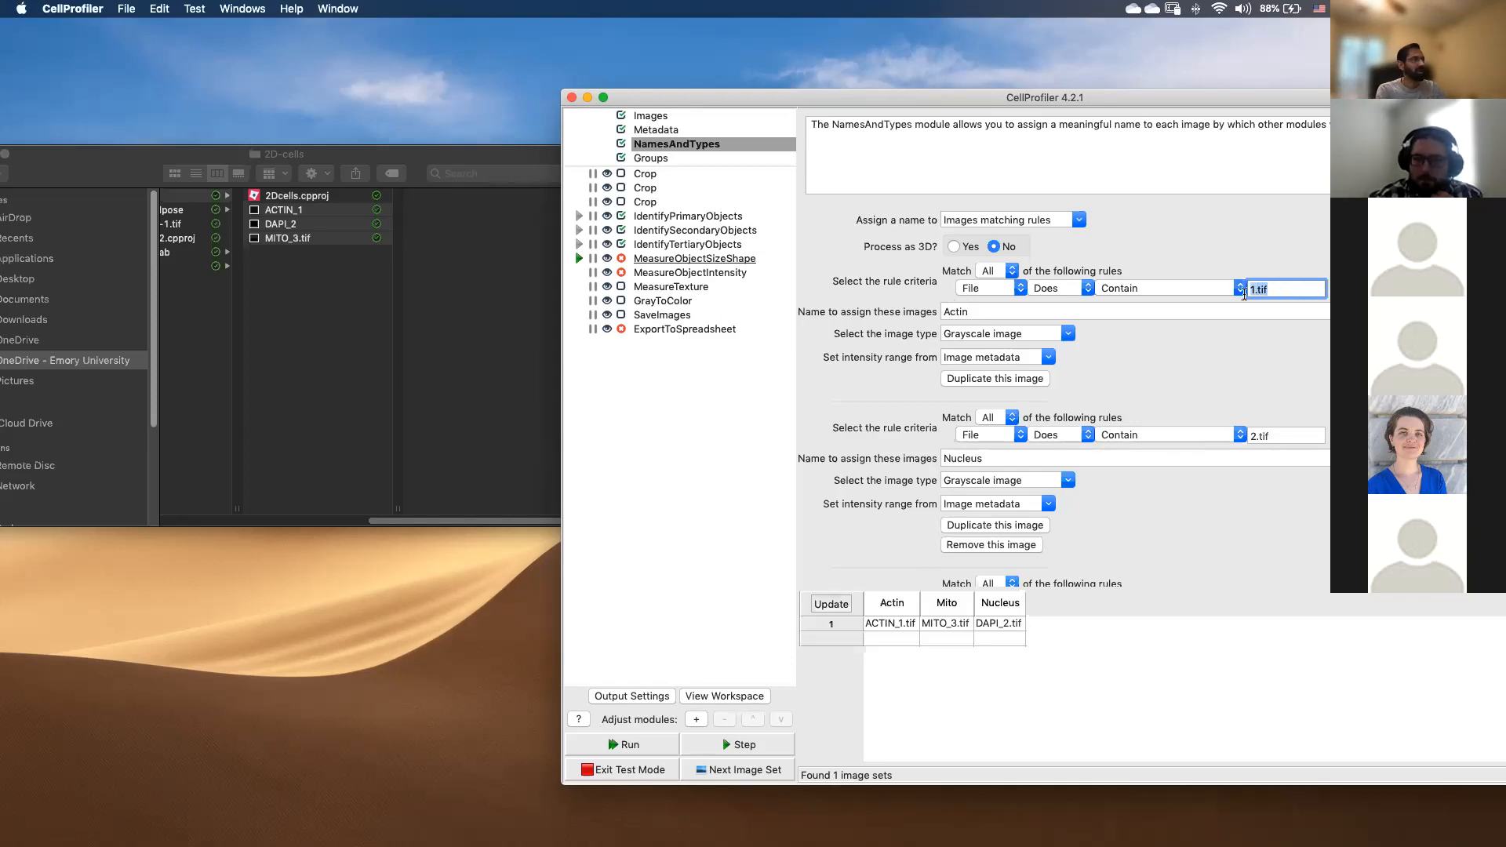
text(A)
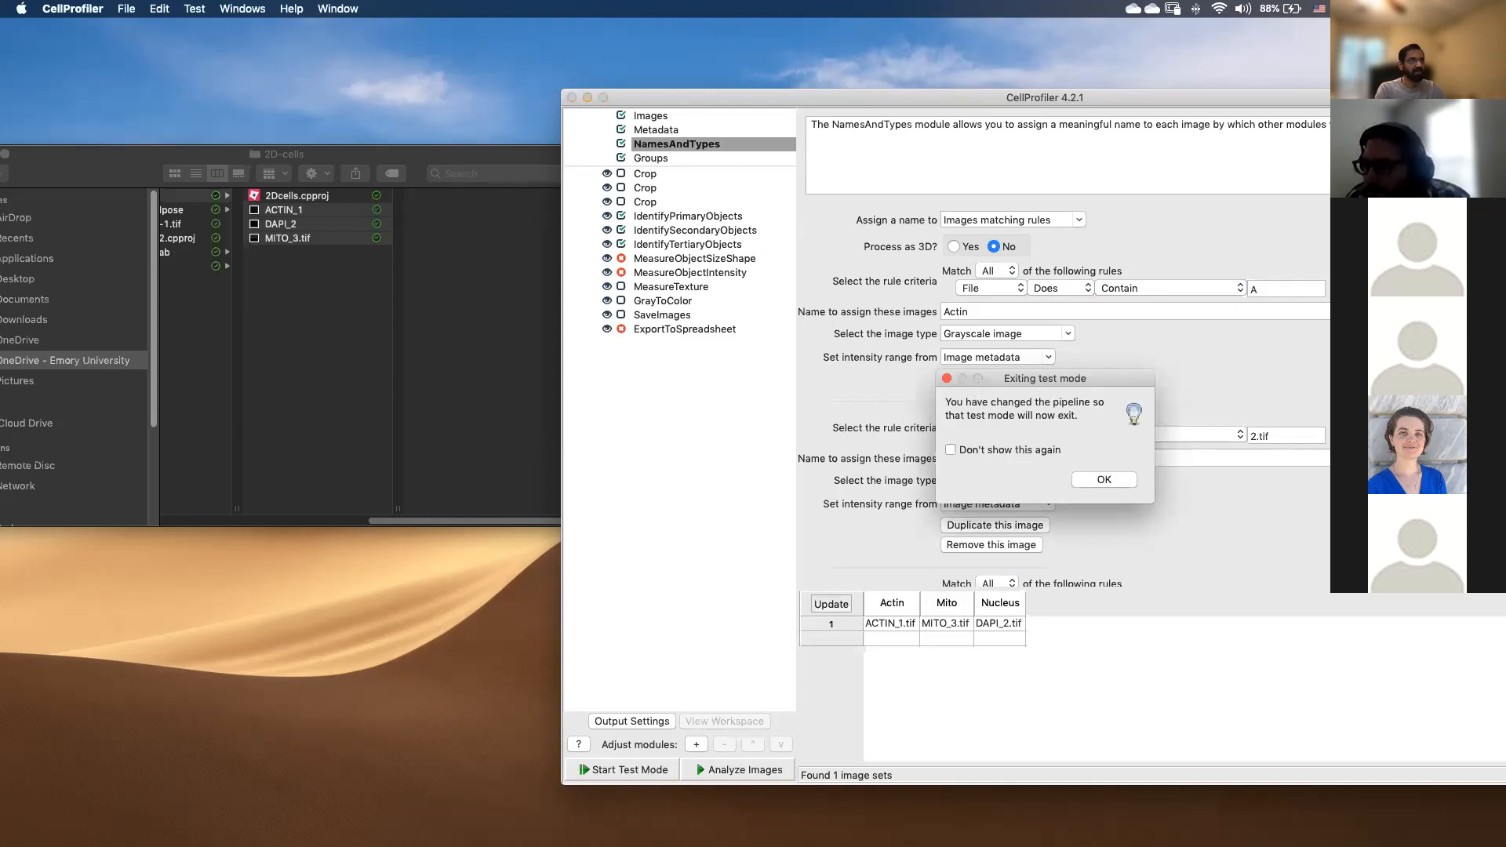
click(1076, 482)
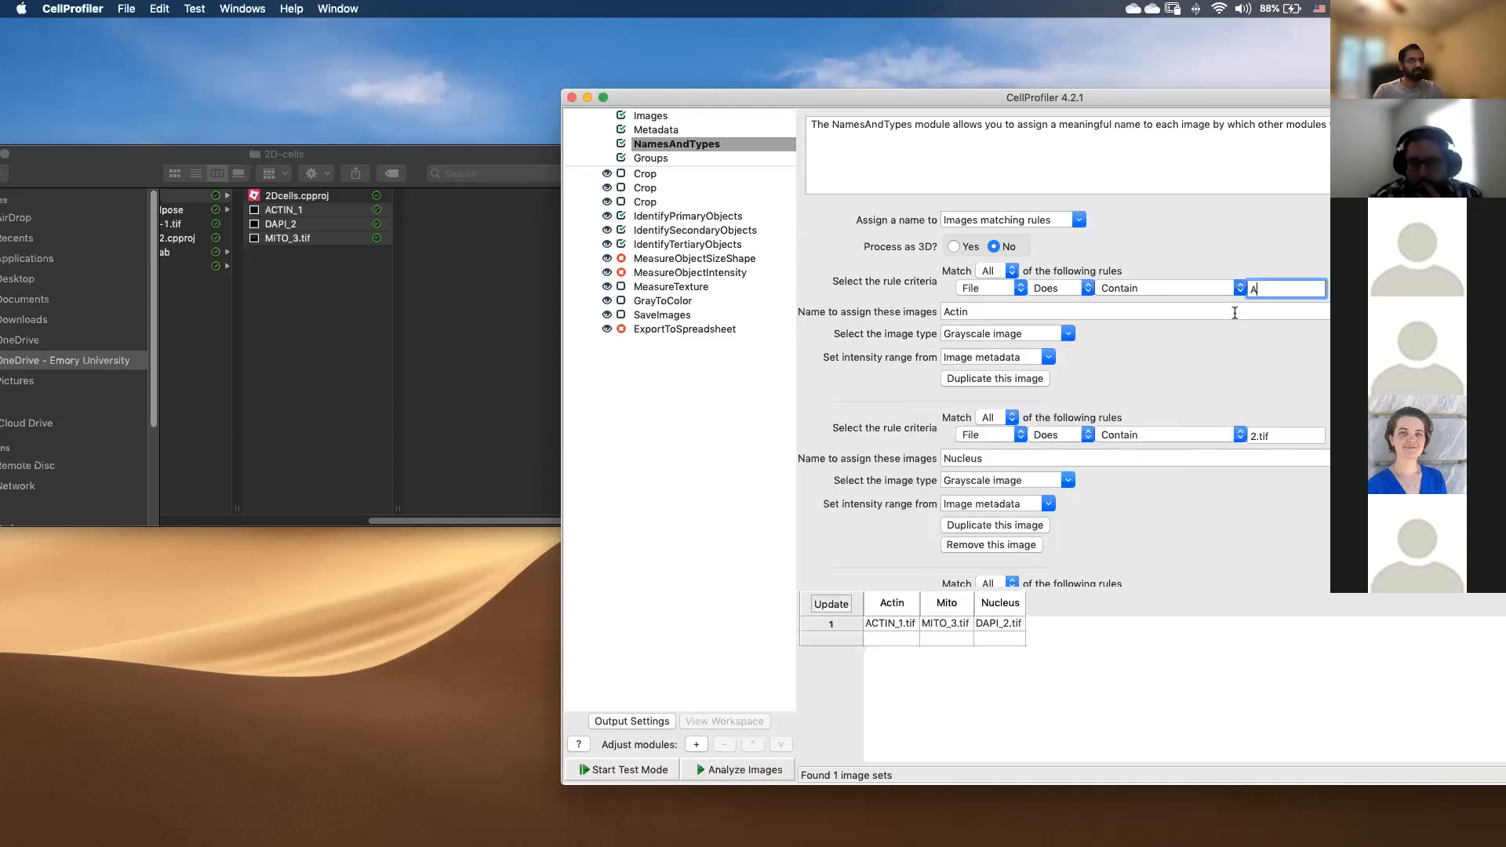
text(CTIN)
click(828, 604)
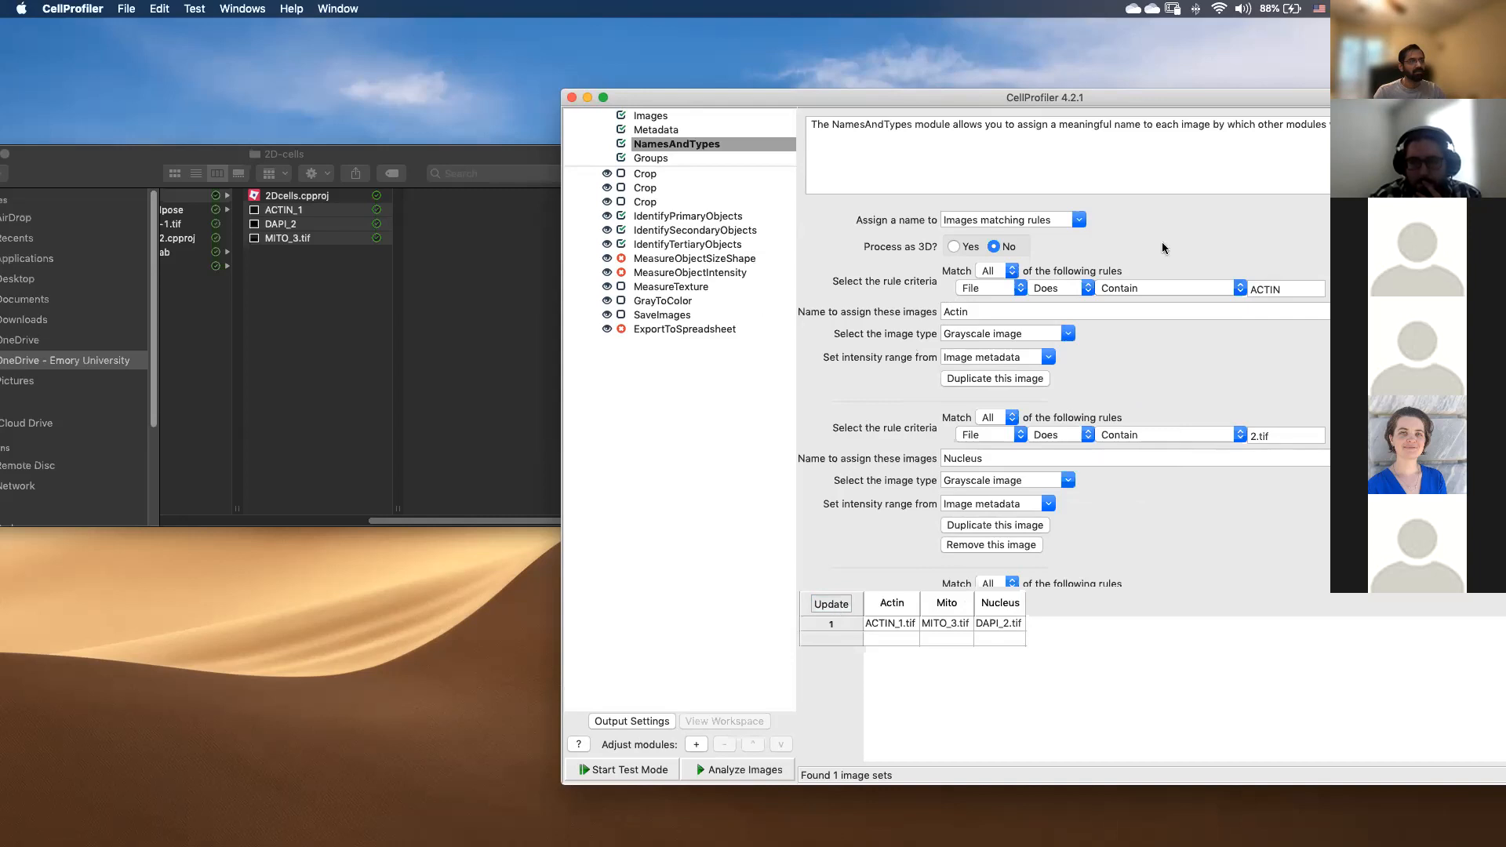
drag(1272, 97, 1183, 101)
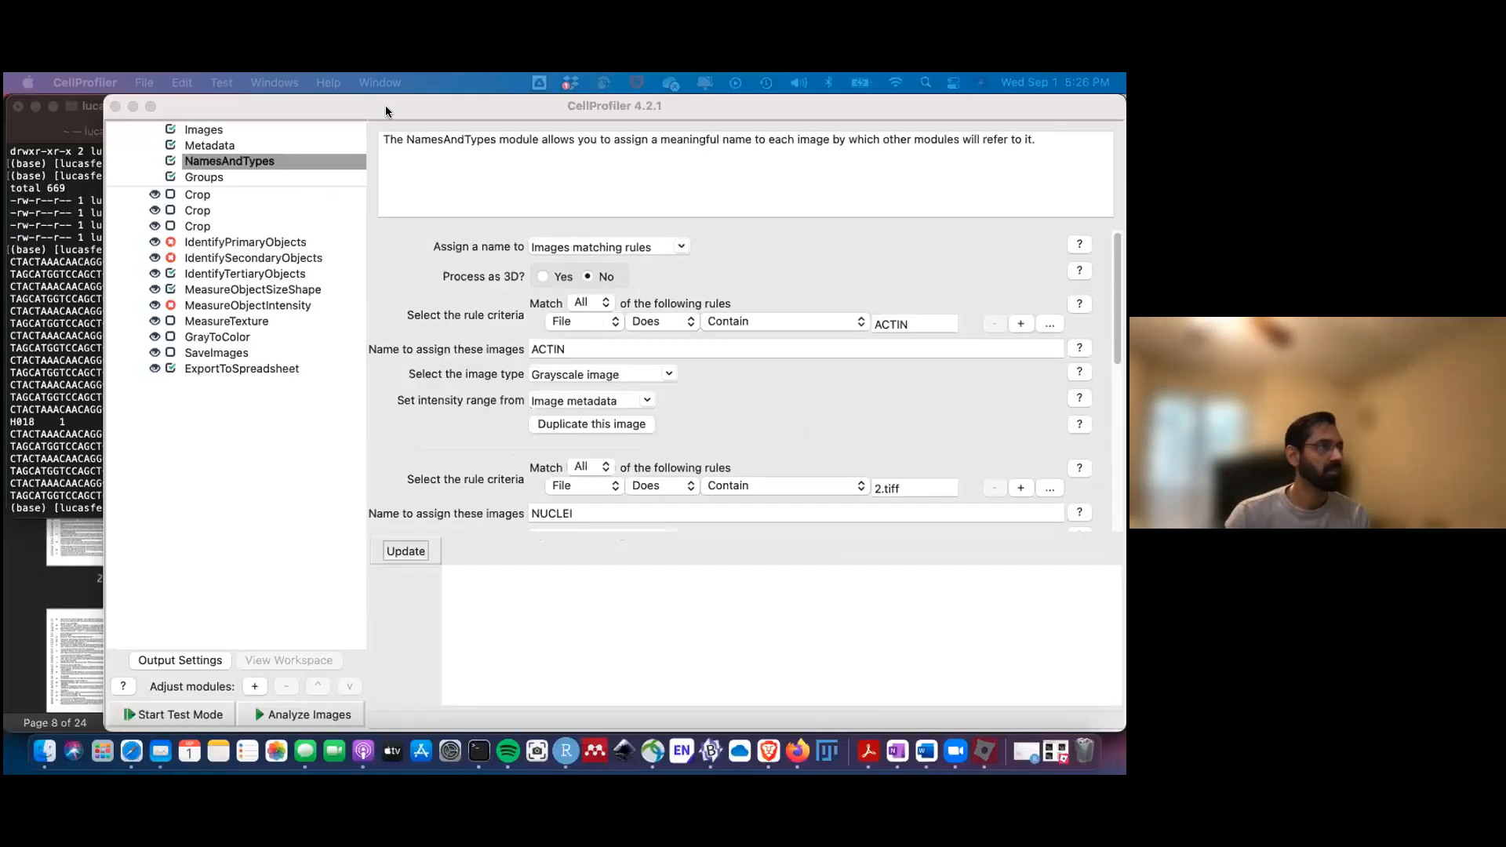
Compare the loaded file names with the rules in NamesAndTypes and try to update the image set list.
click(384, 105)
drag(385, 105, 360, 107)
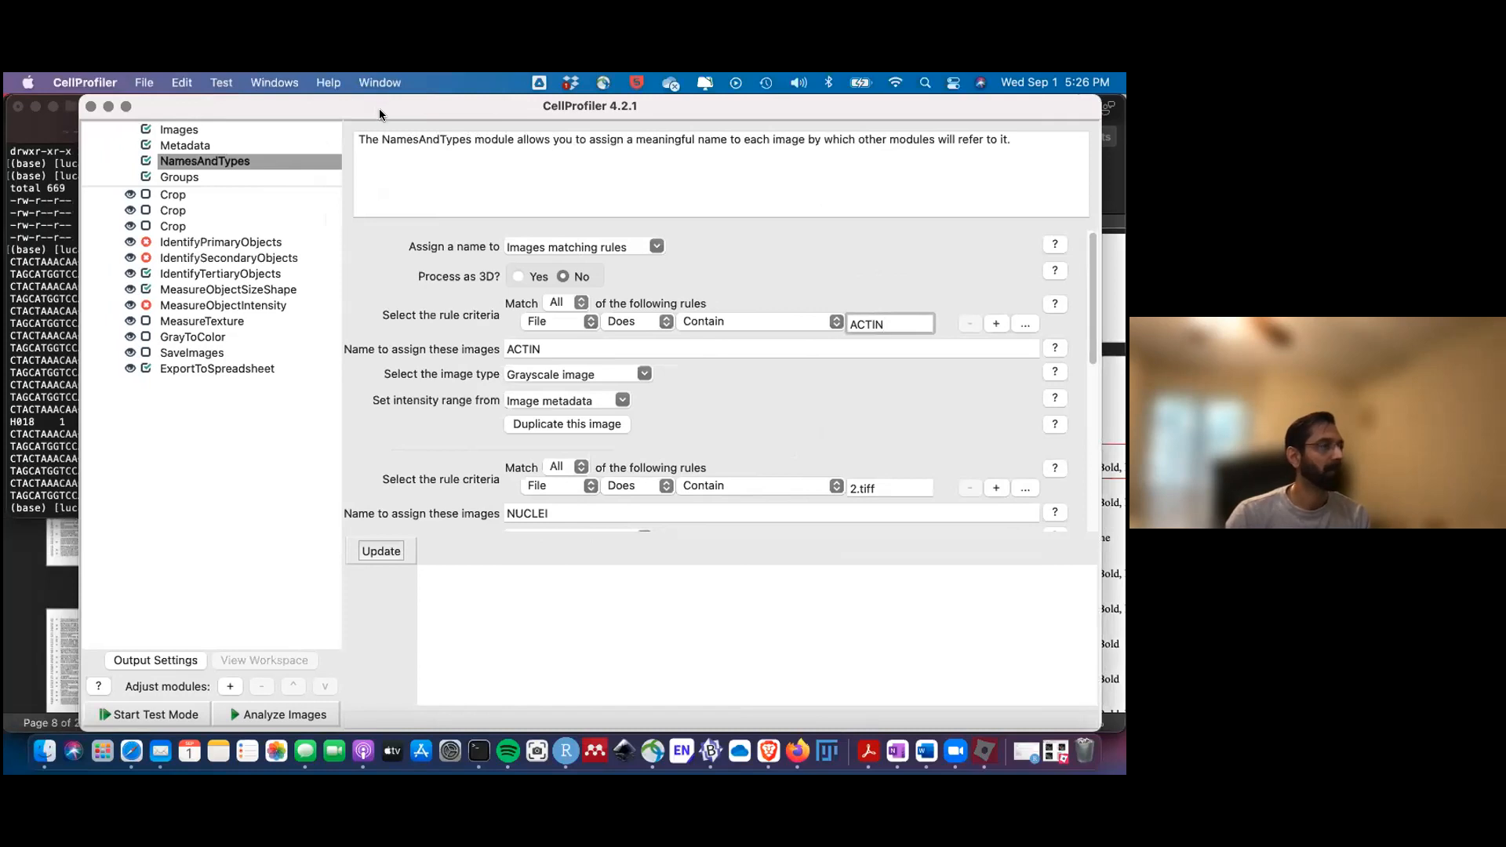
click(191, 128)
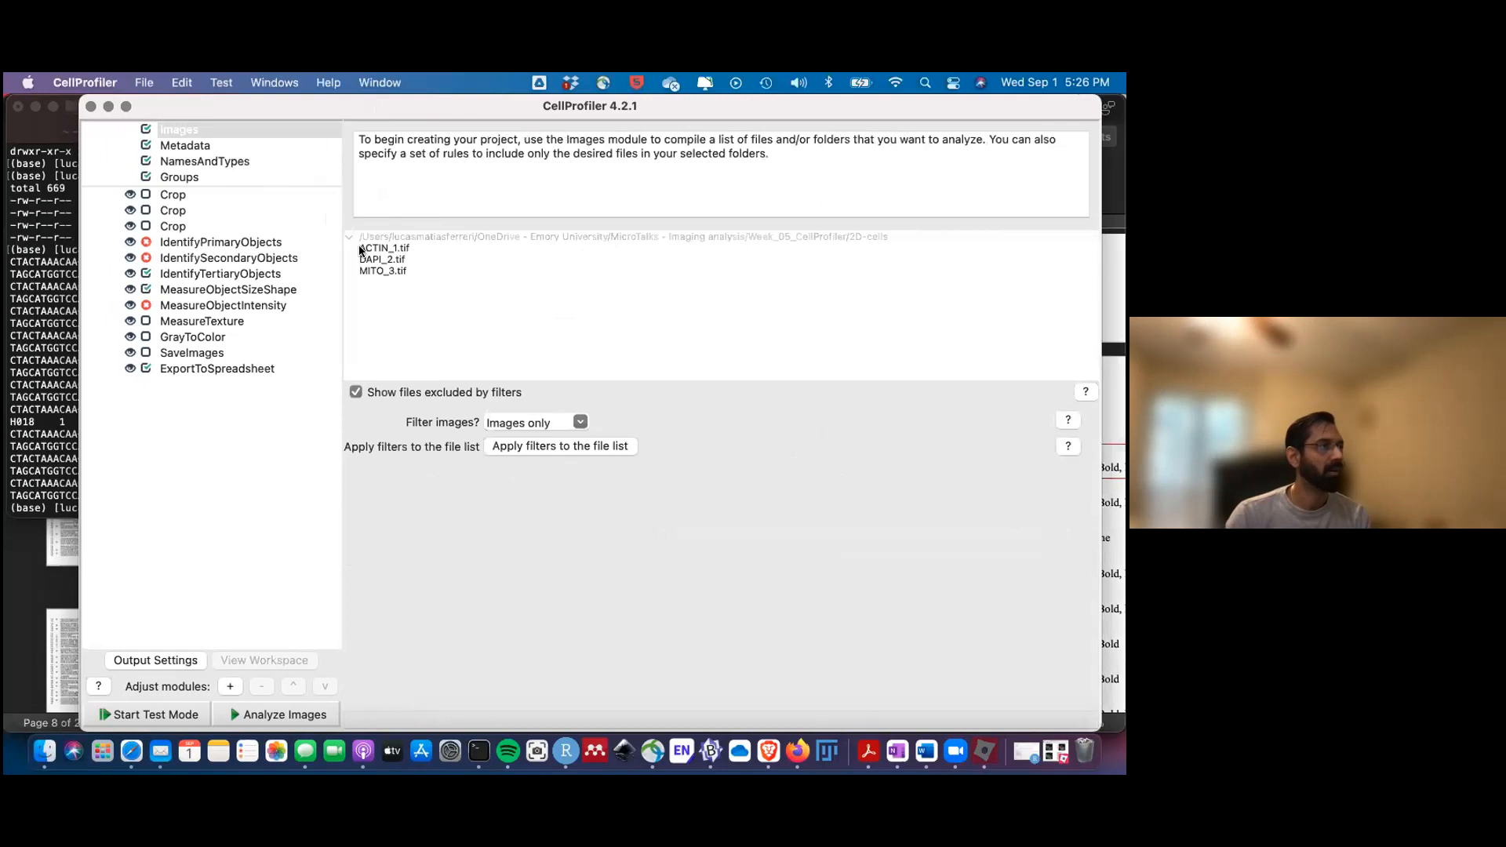
click(186, 162)
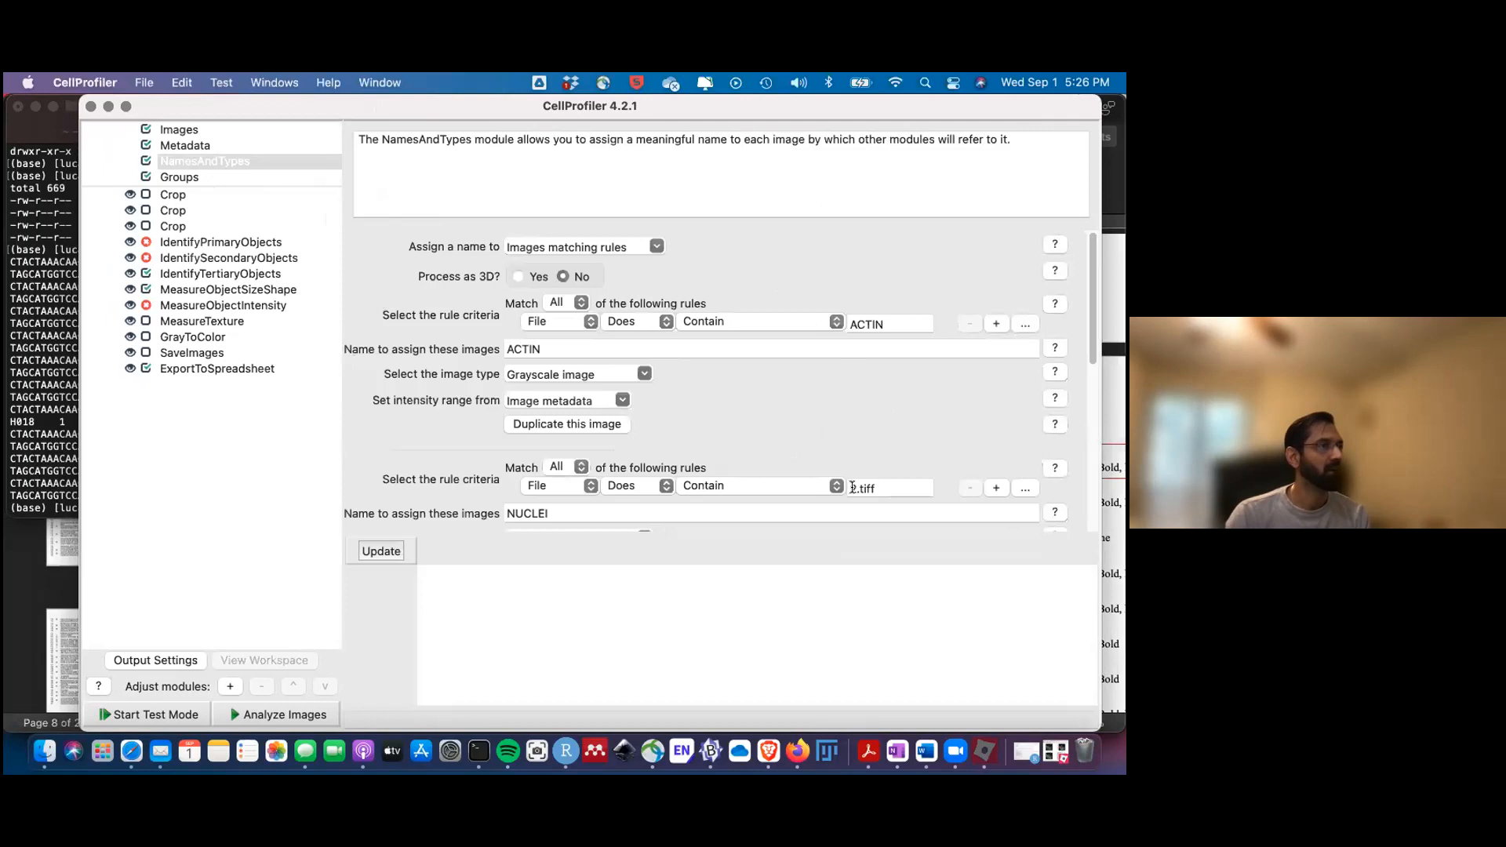
click(847, 487)
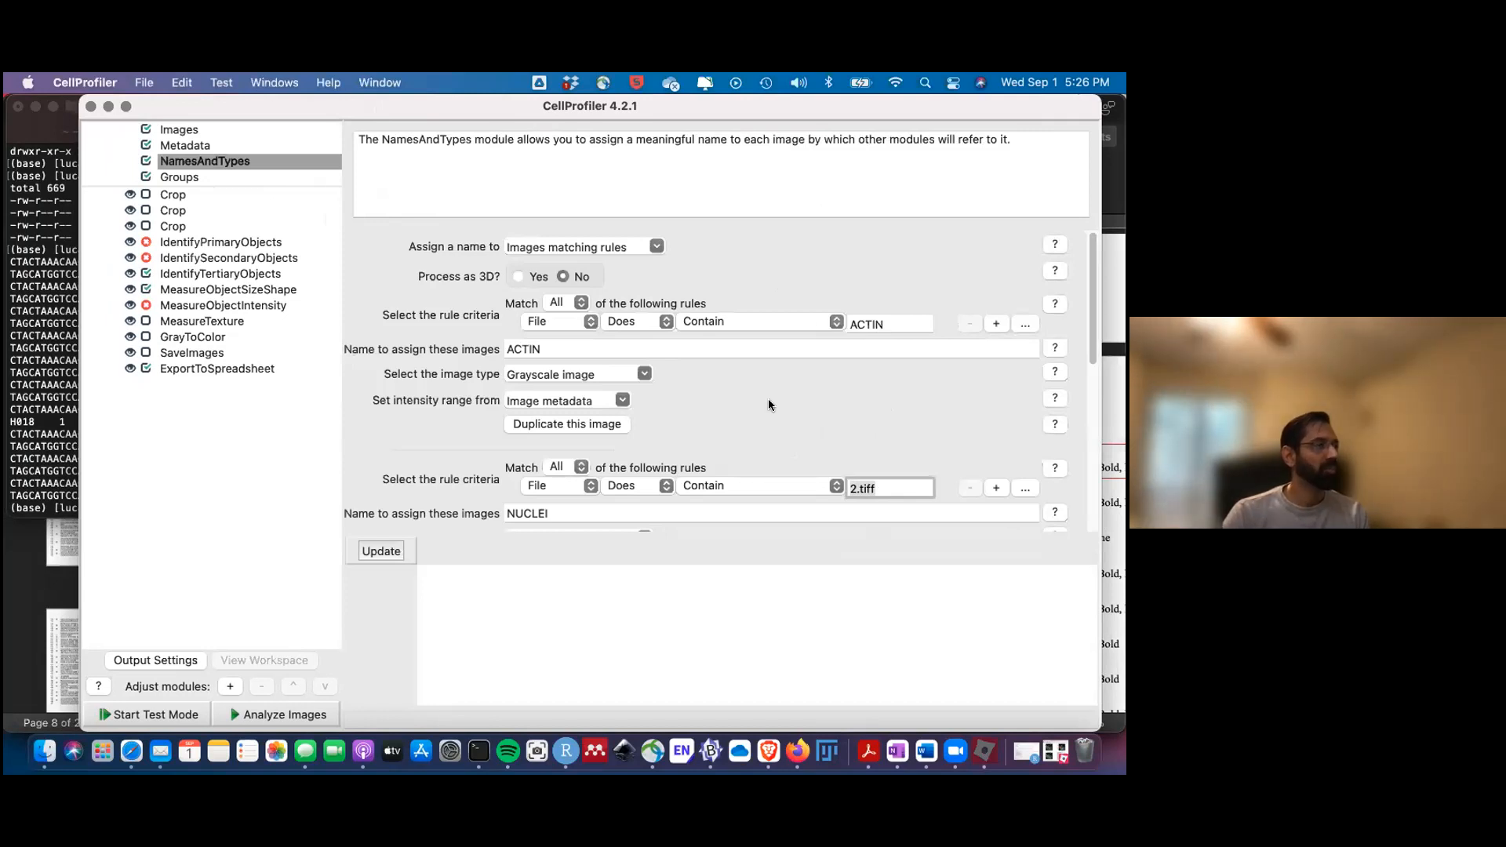
click(384, 551)
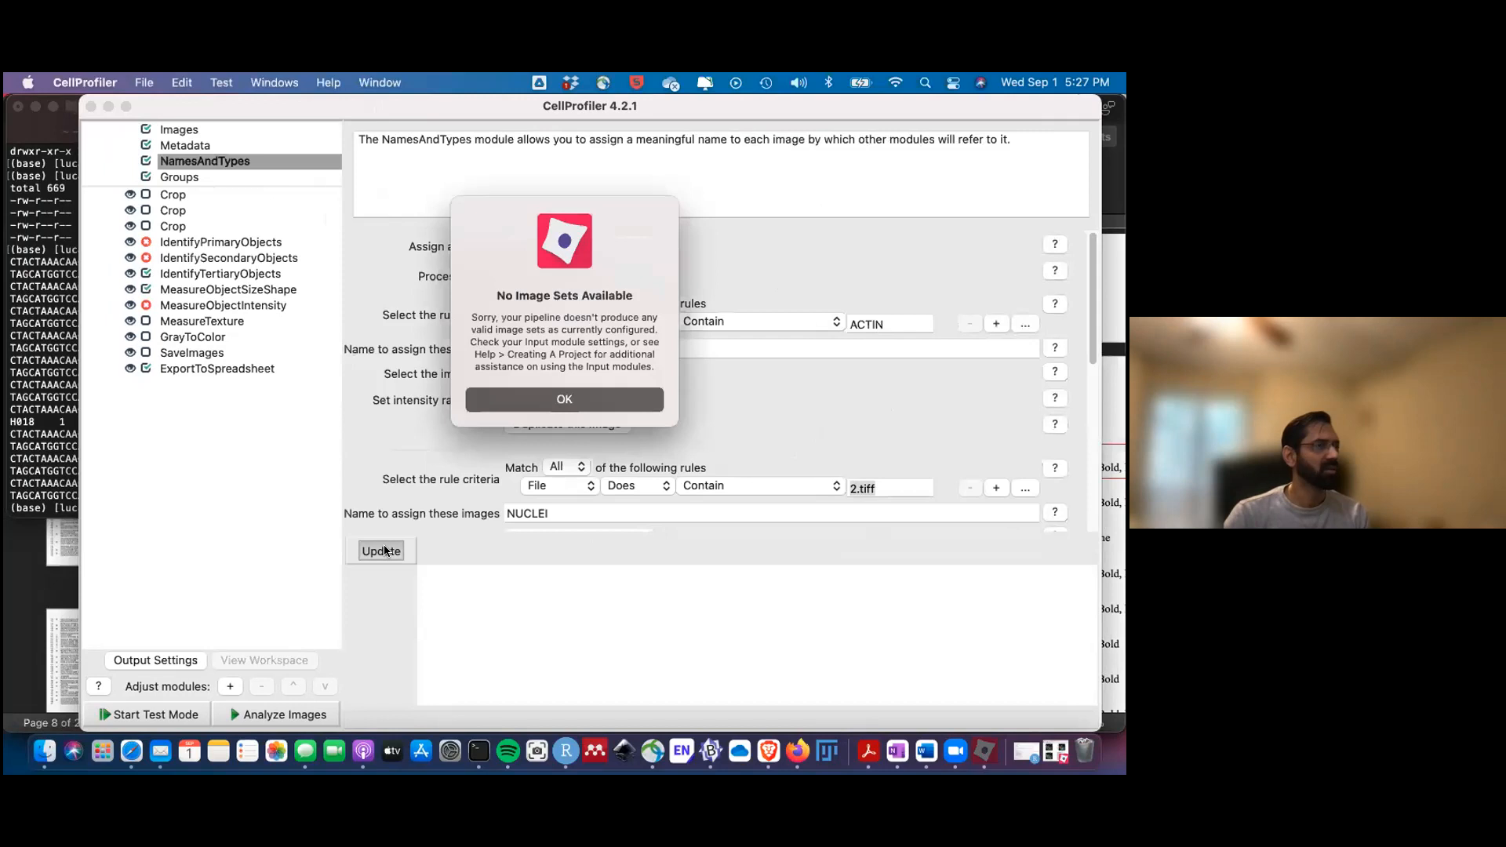
click(575, 398)
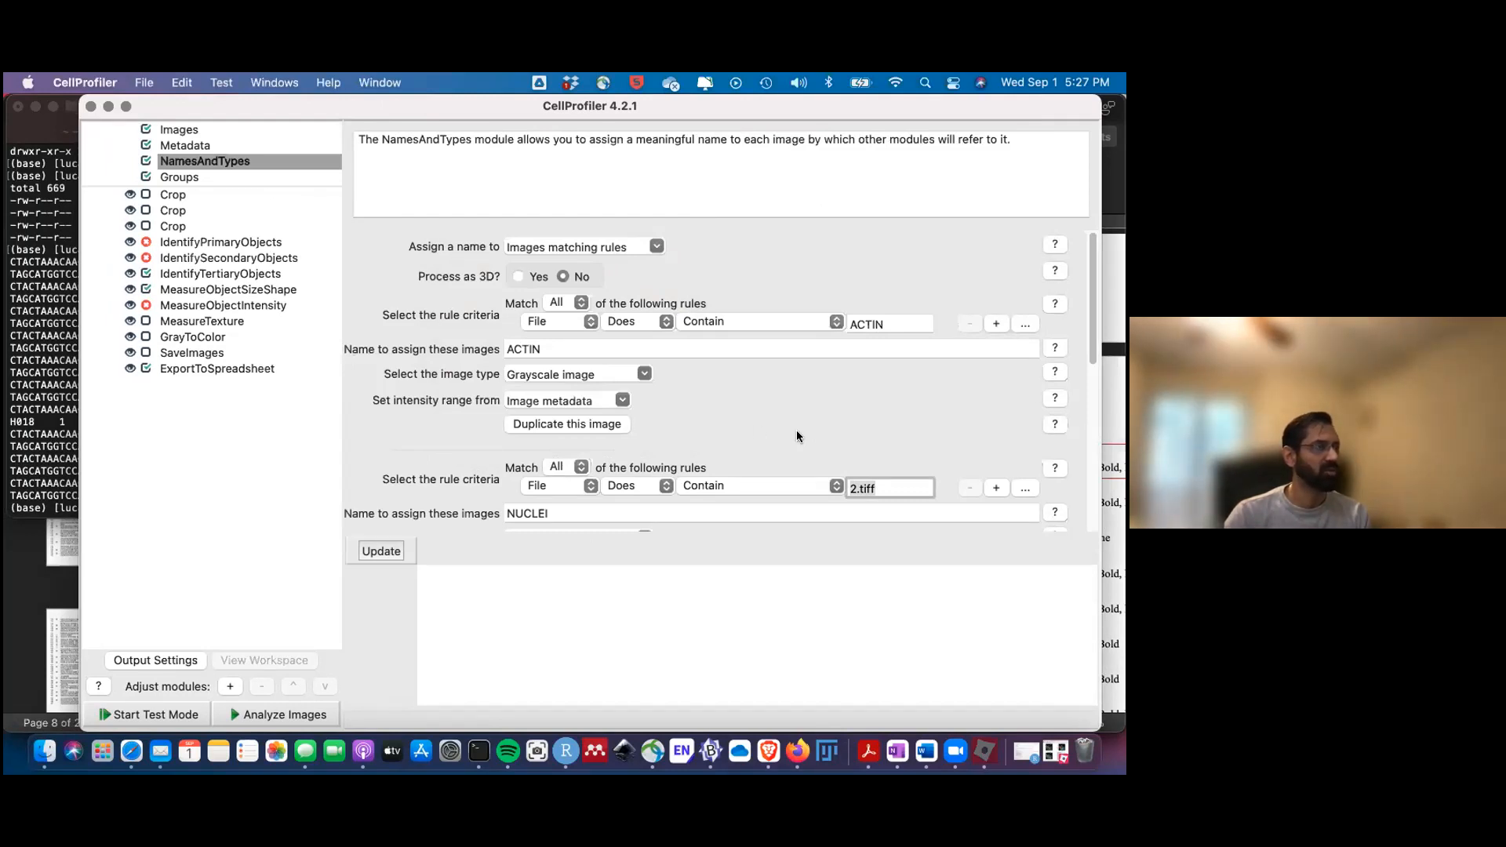
Remove the MITO image assignment from NamesAndTypes.
scroll(797, 430, down, 10)
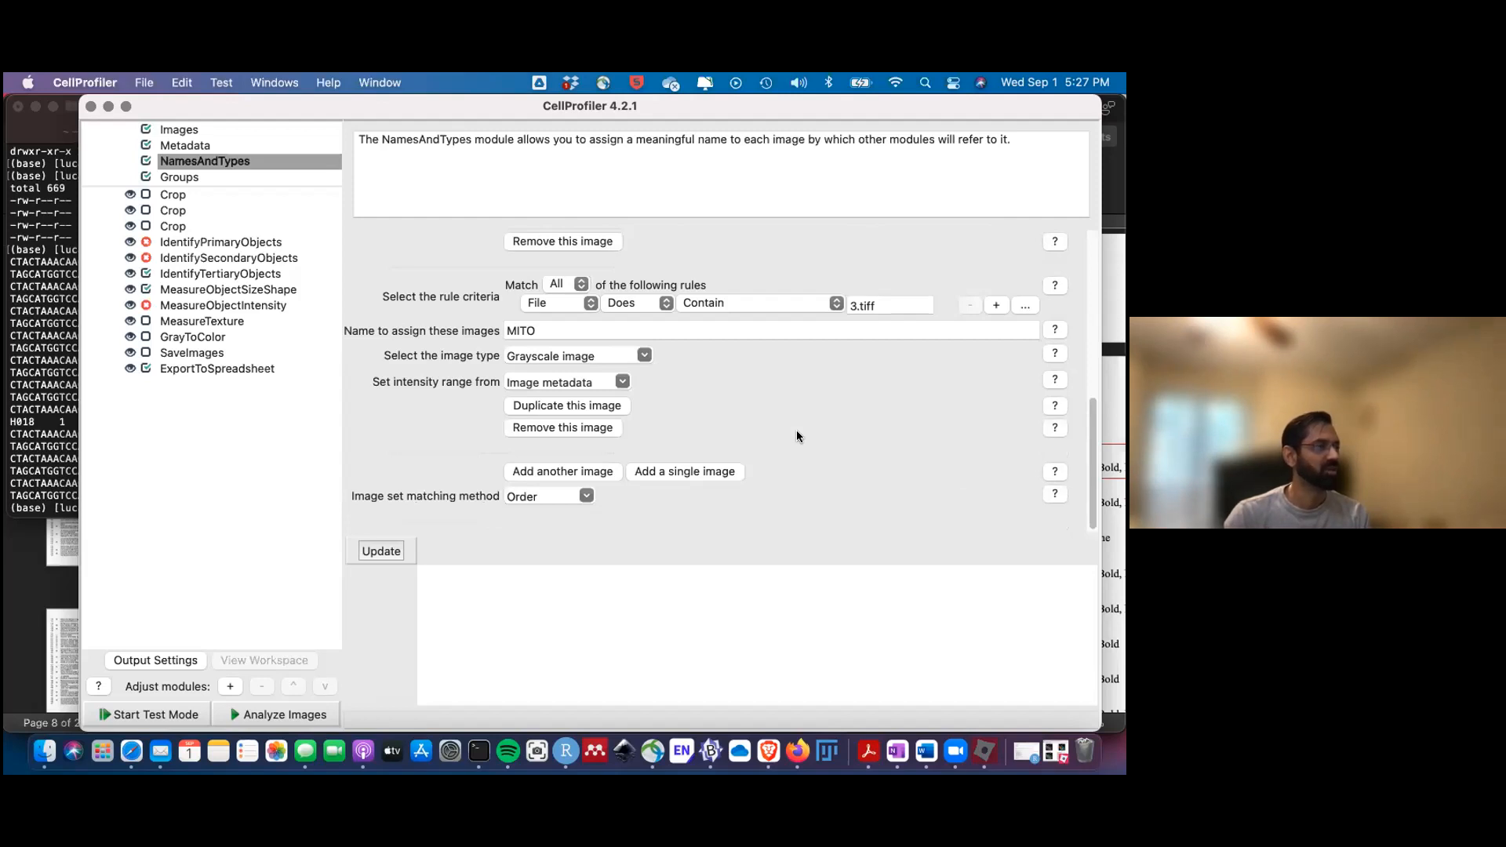
scroll(797, 437, up, 2)
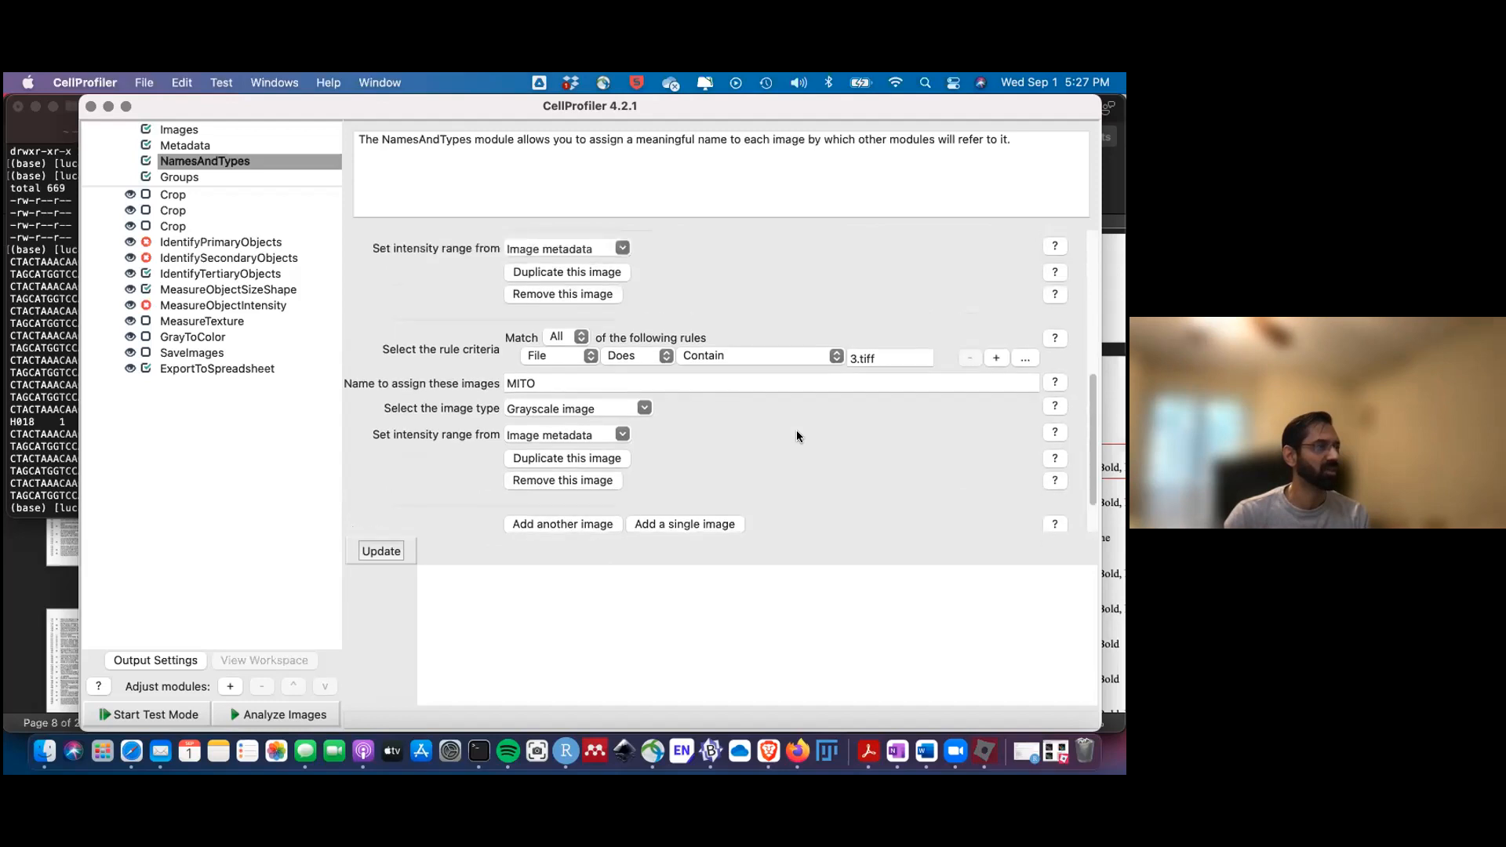
scroll(797, 437, down, 2)
click(548, 421)
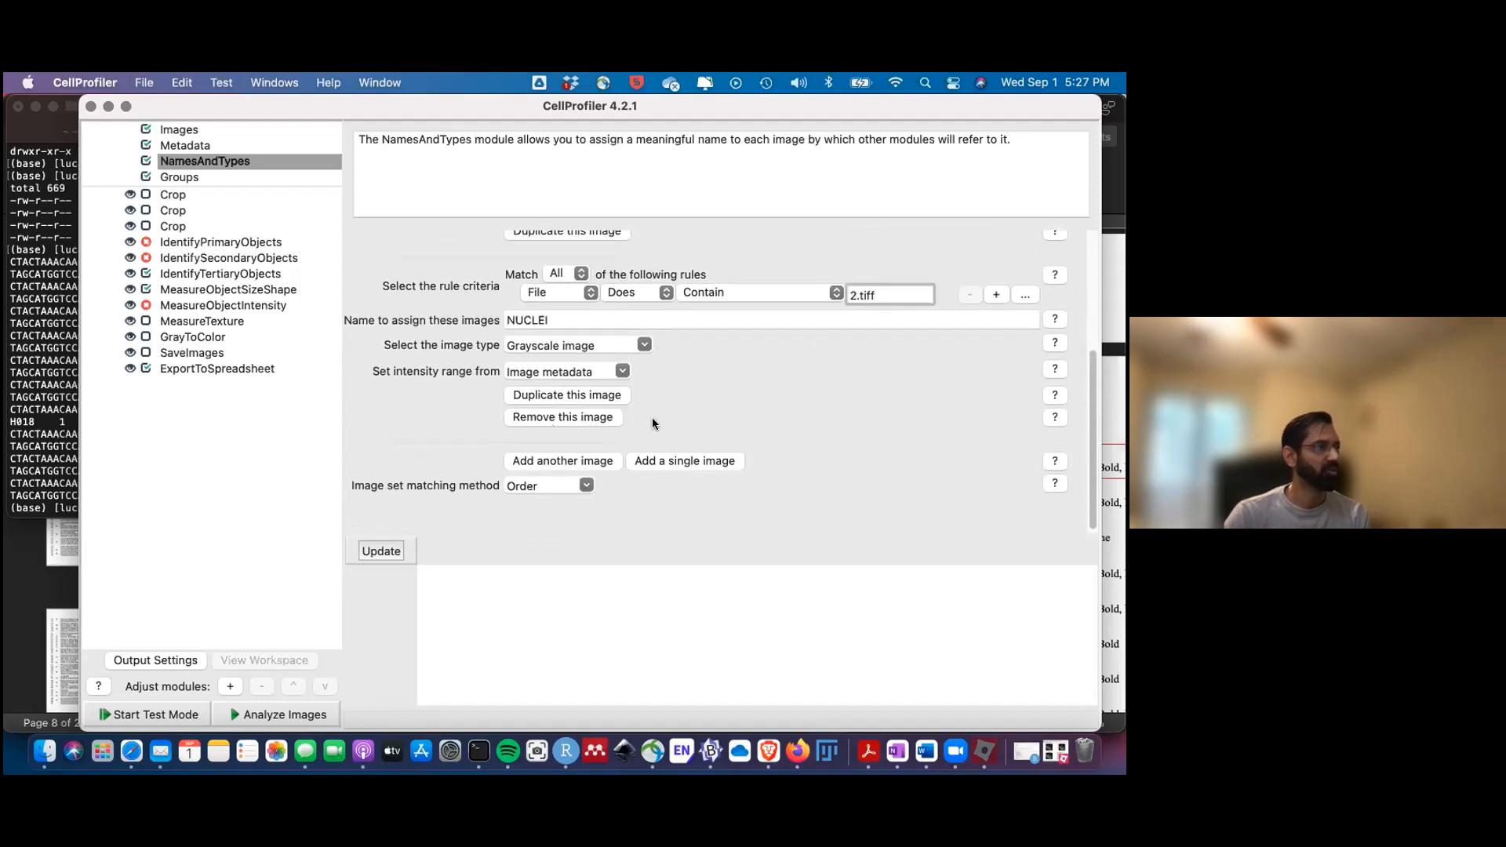
Remove the NUCLEI image assignment and update the image set list with only the ACTIN rule.
scroll(652, 417, up, 4)
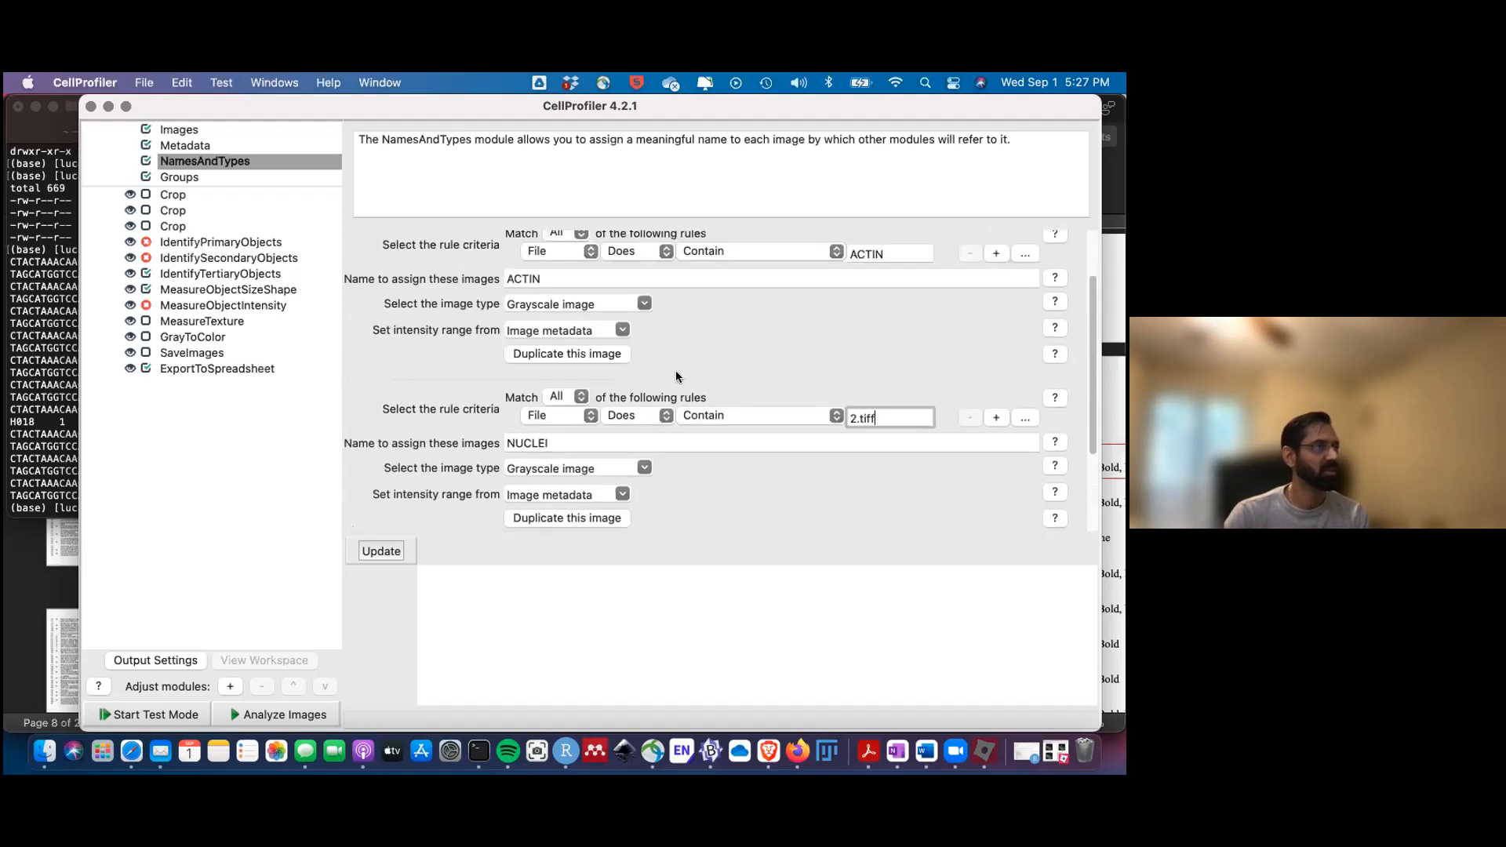
scroll(675, 370, down, 2)
scroll(742, 414, down, 3)
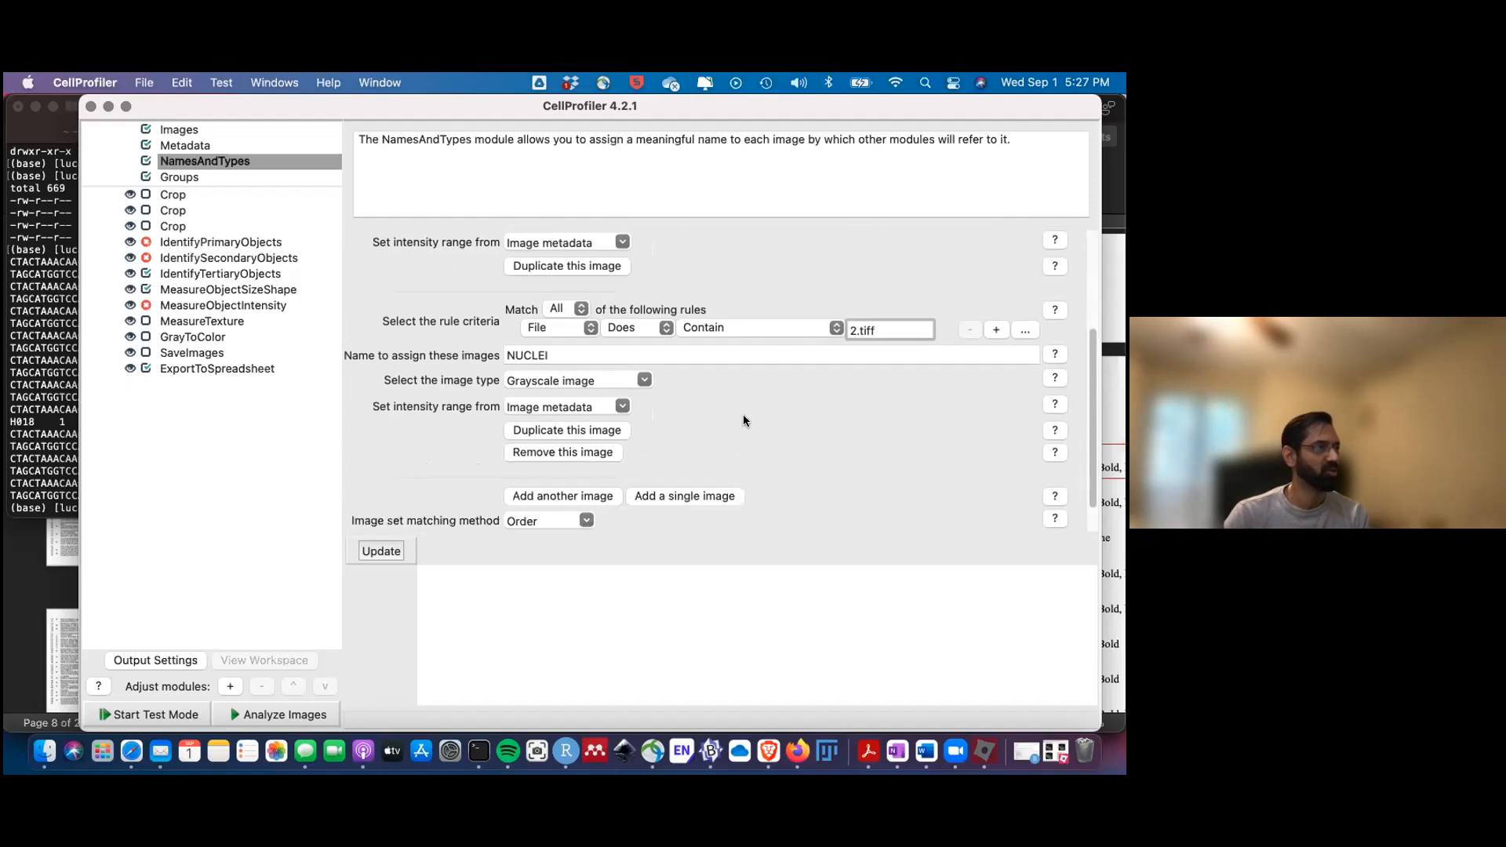
scroll(742, 415, up, 4)
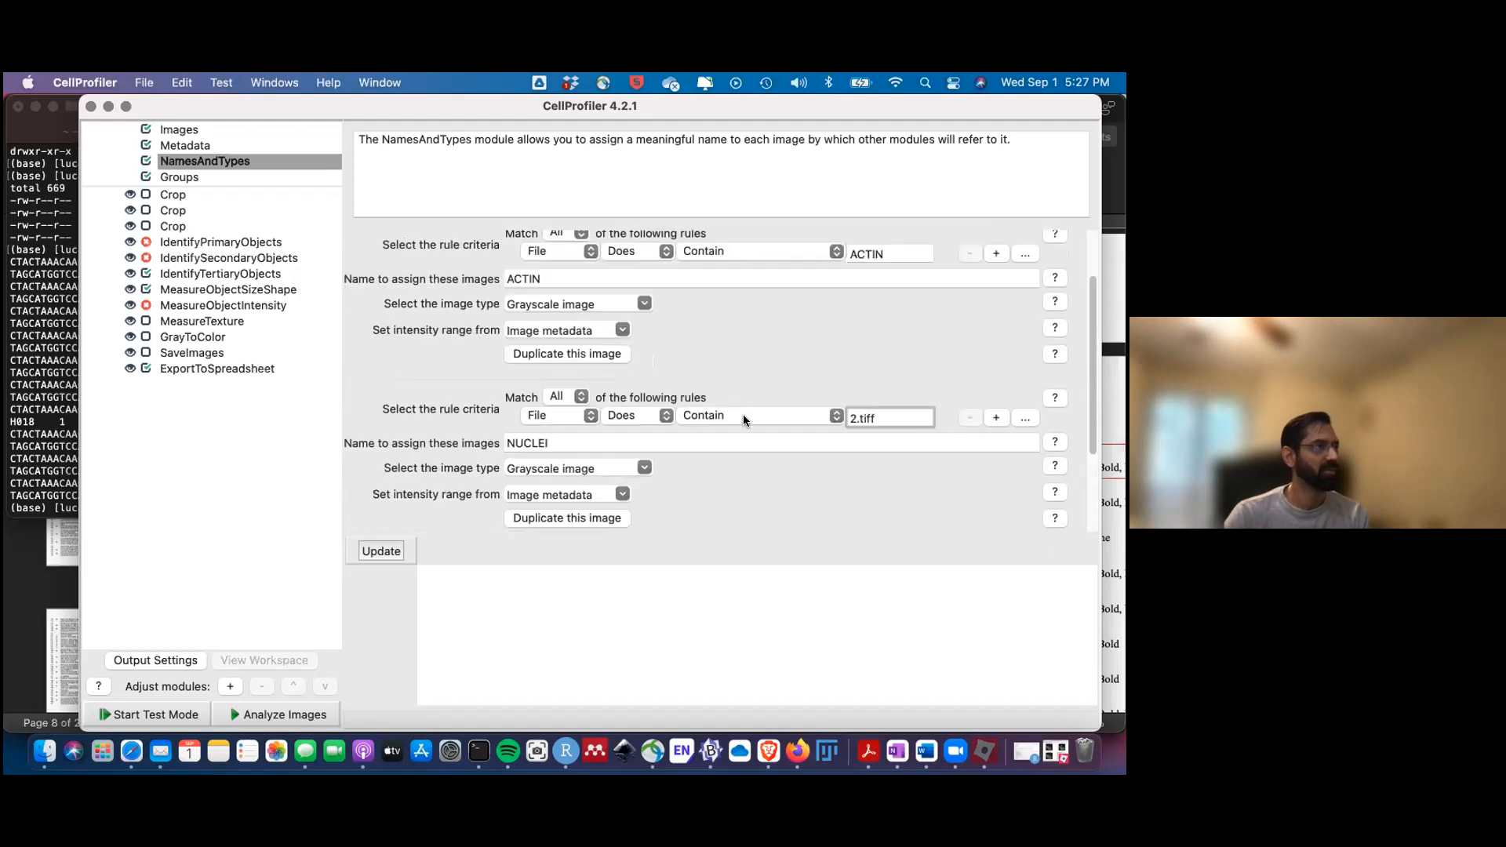
scroll(726, 364, up, 3)
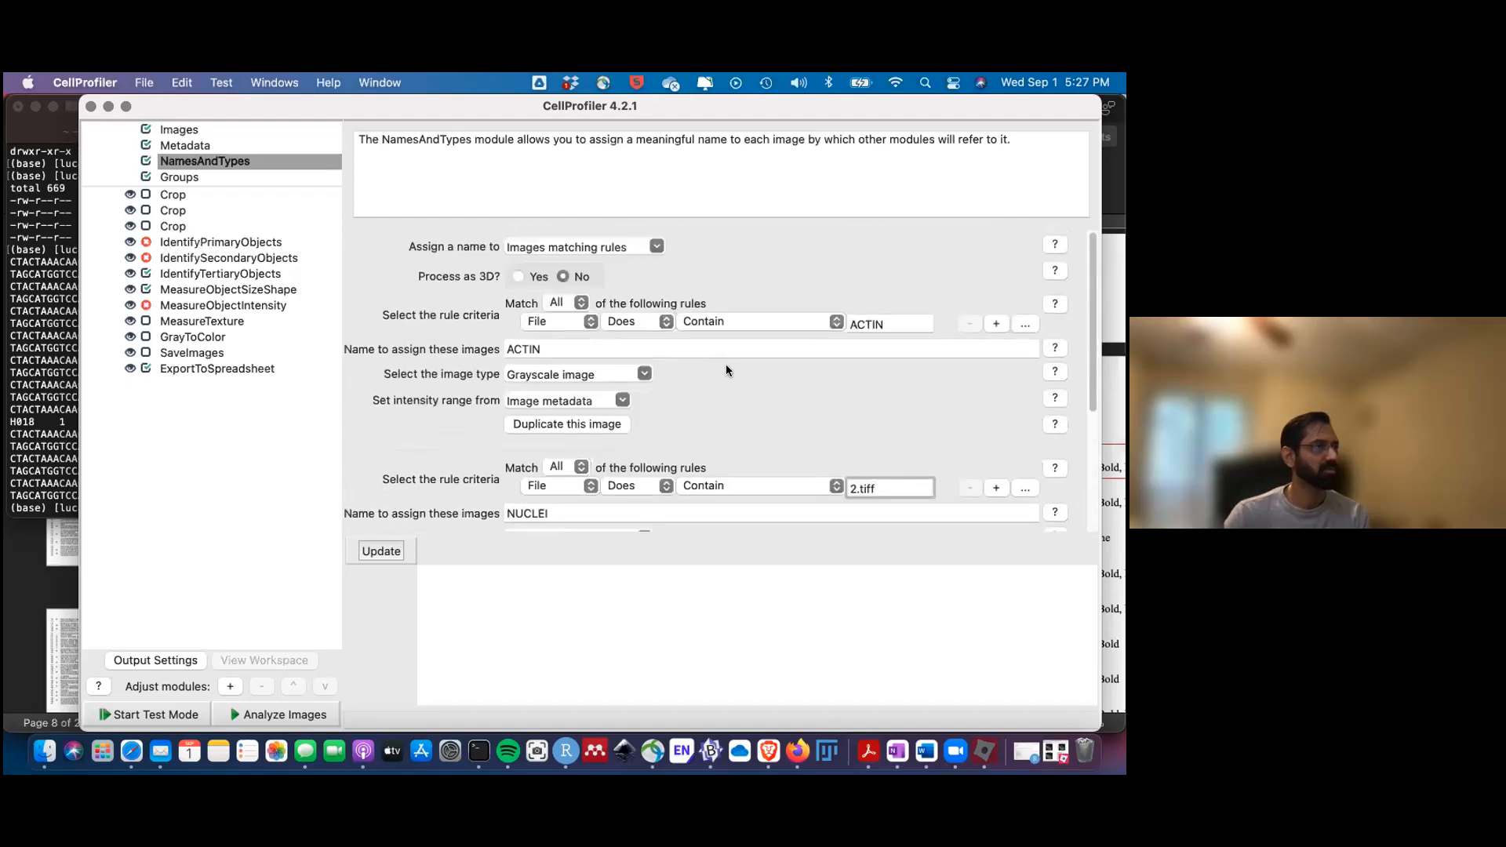
scroll(727, 370, down, 8)
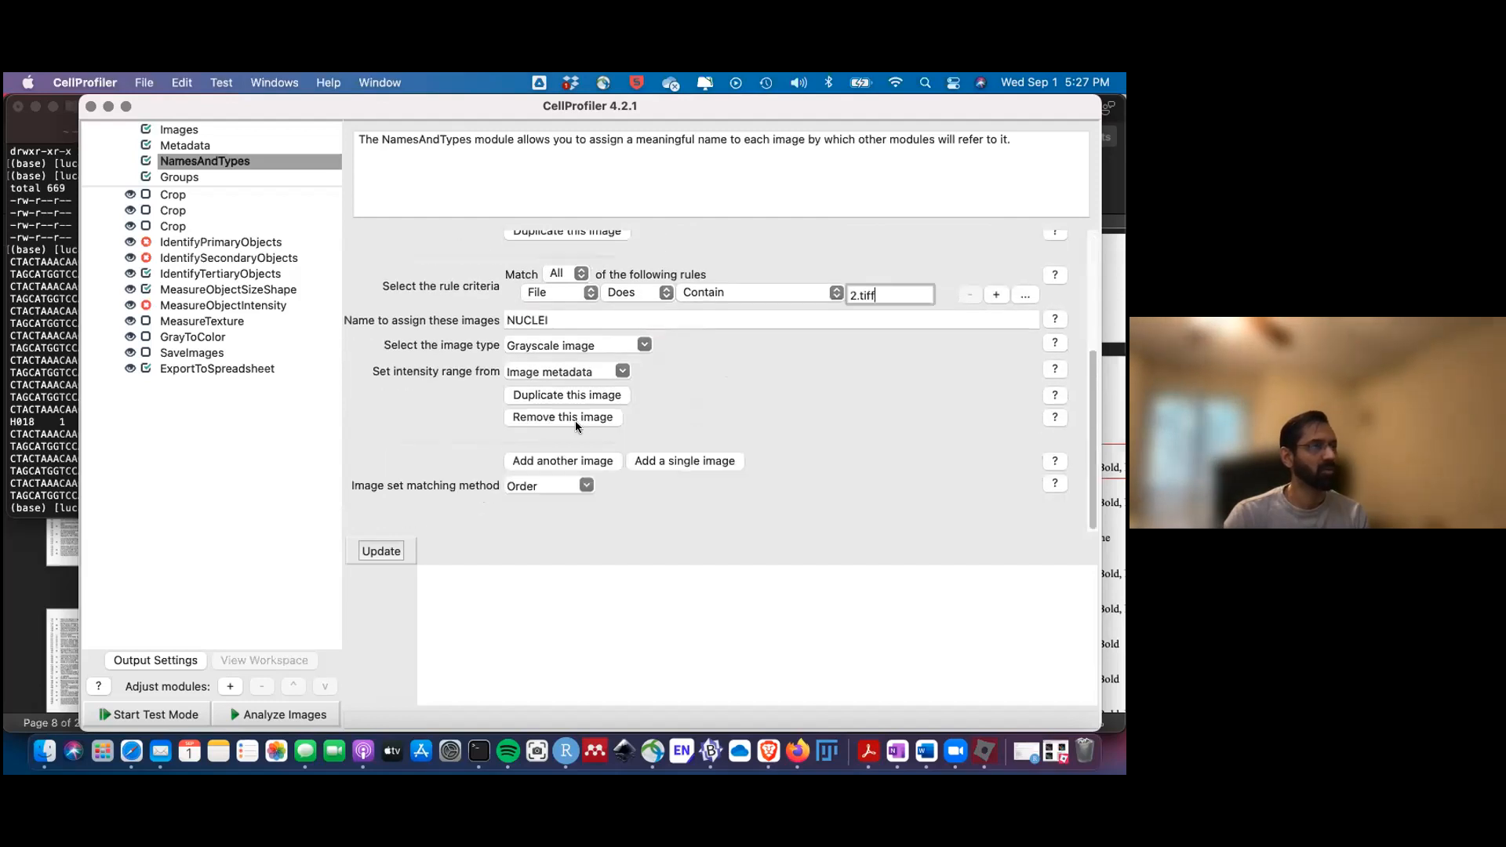
click(573, 417)
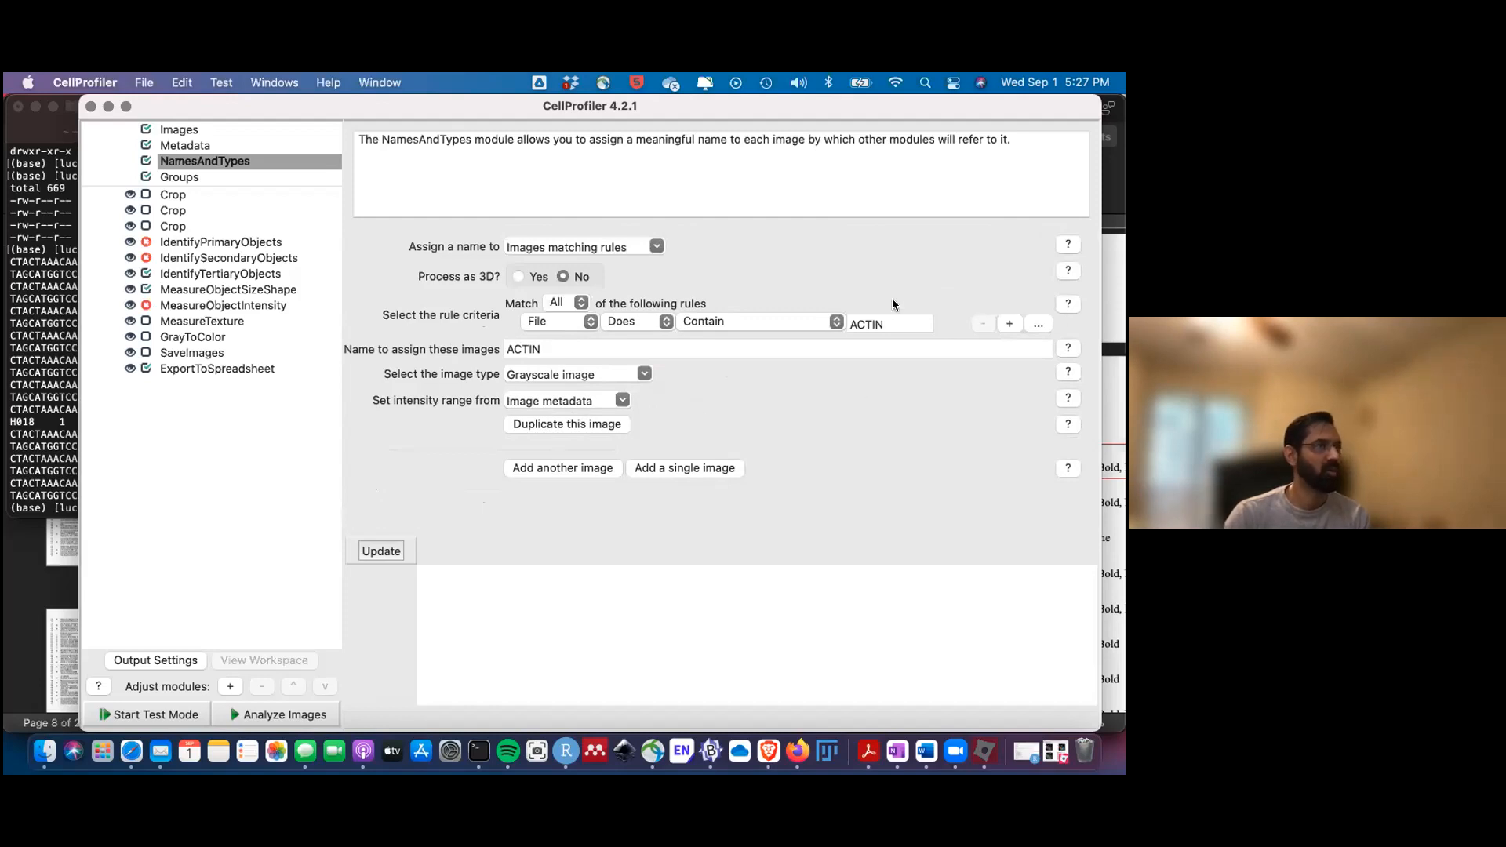
click(382, 551)
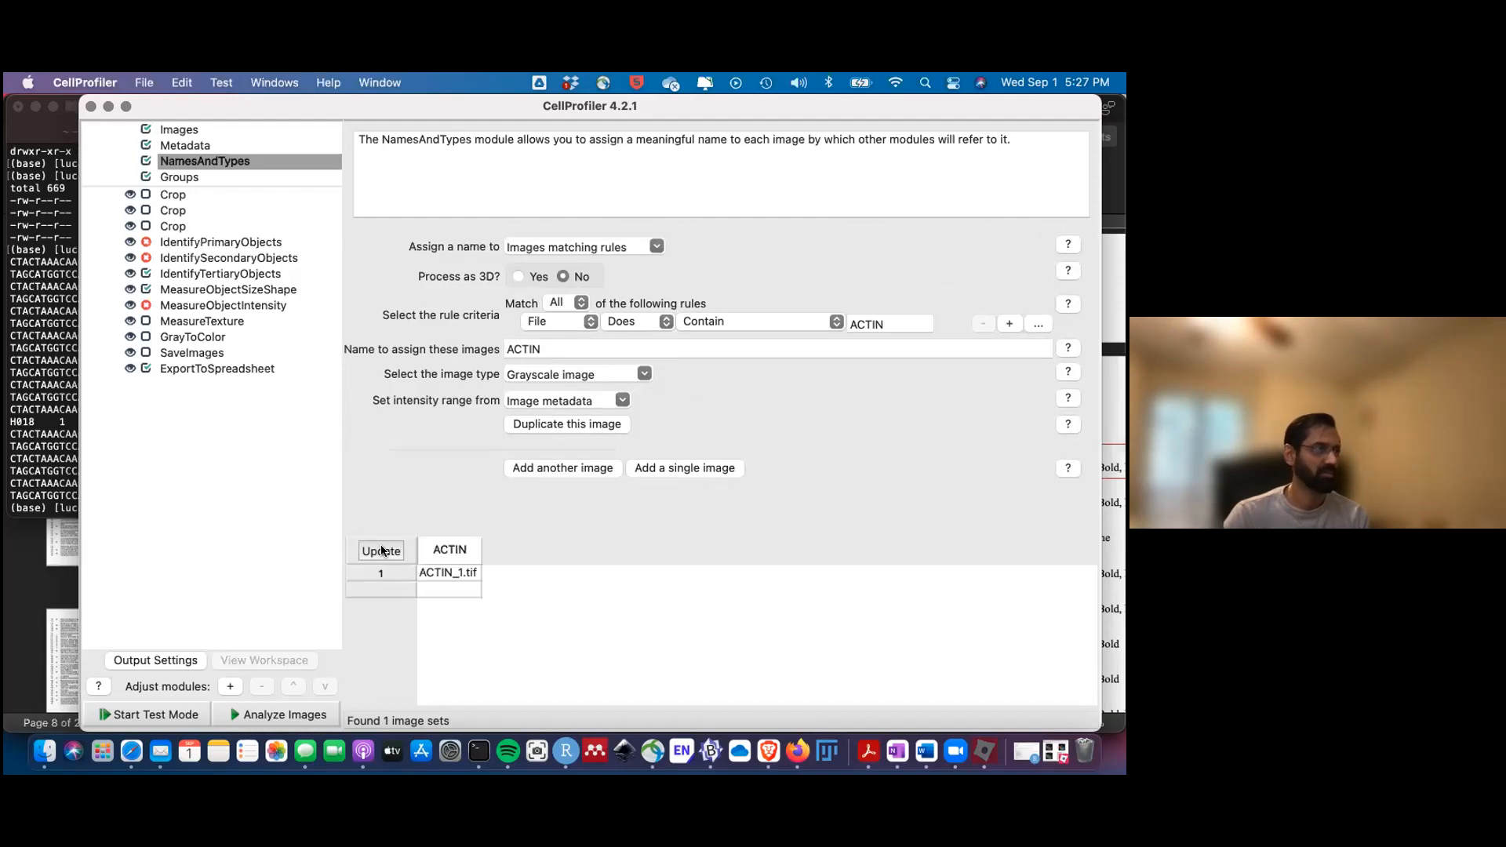
Add a second image assignment to NamesAndTypes and set its rule to file names containing 2.
click(554, 466)
scroll(844, 414, down, 2)
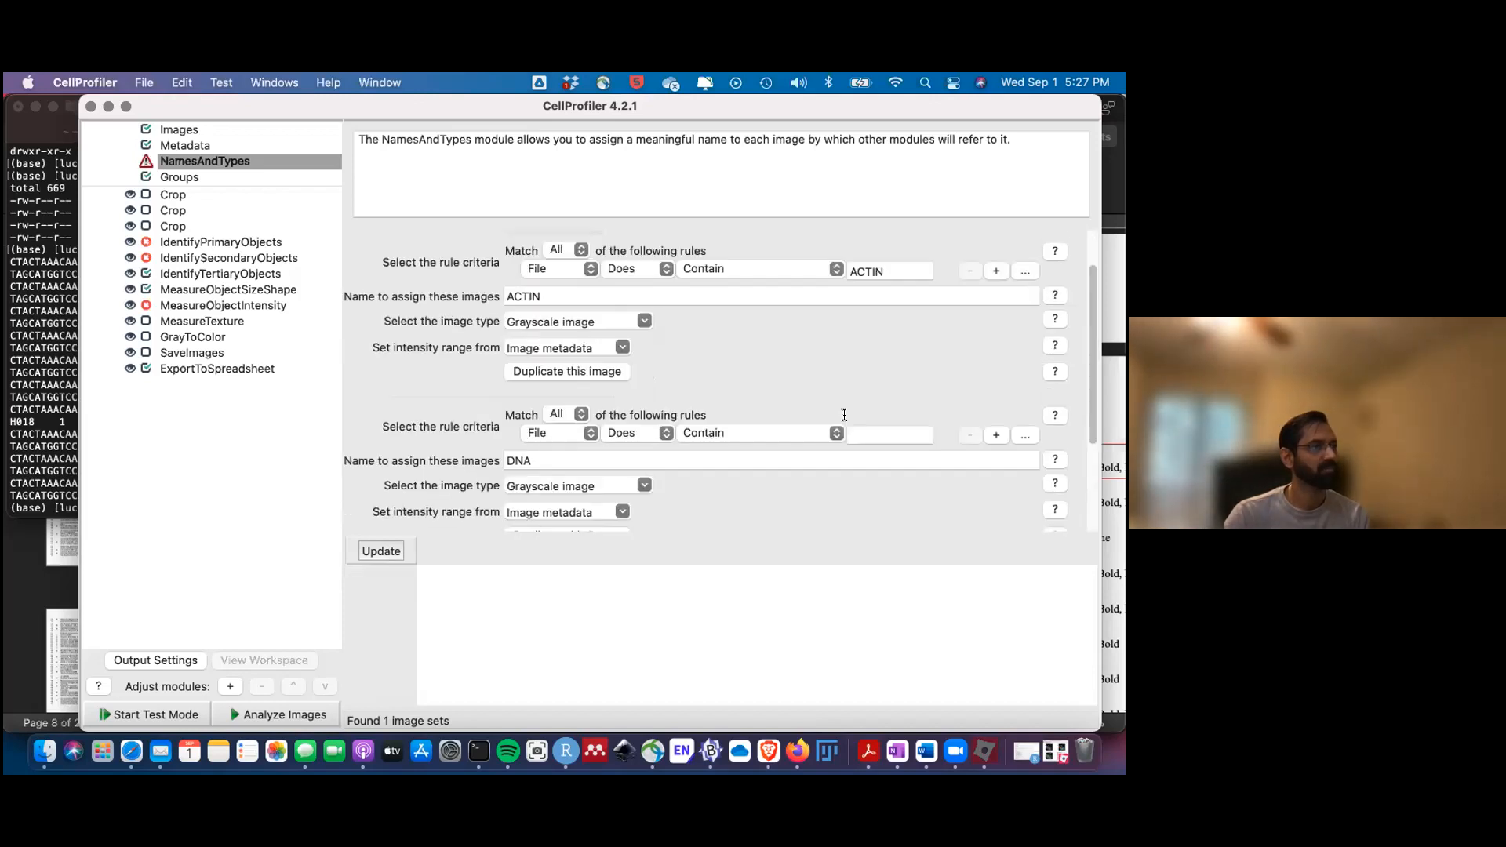
scroll(844, 414, down, 1)
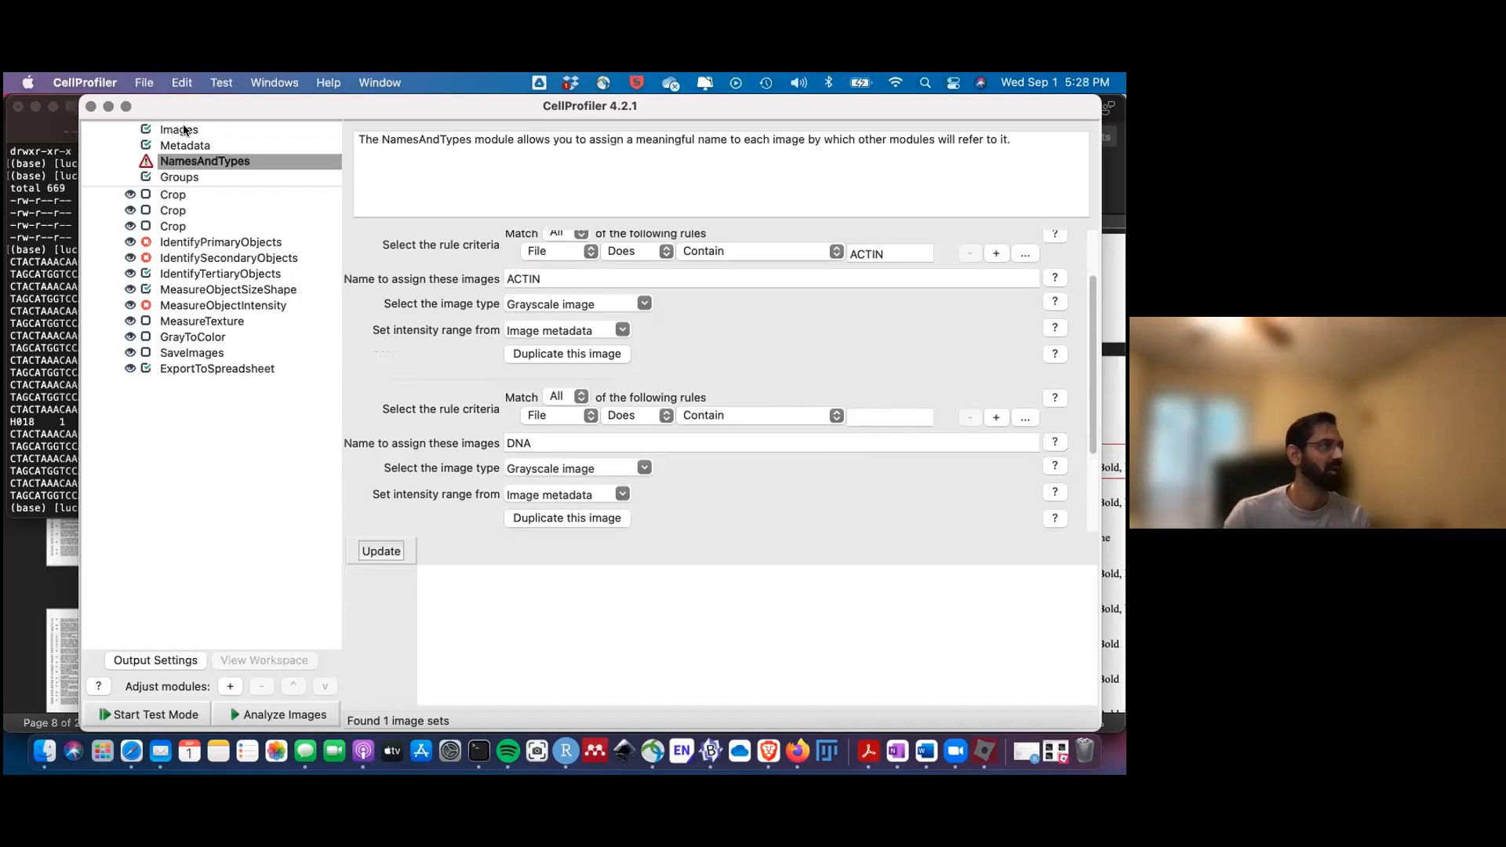
click(891, 412)
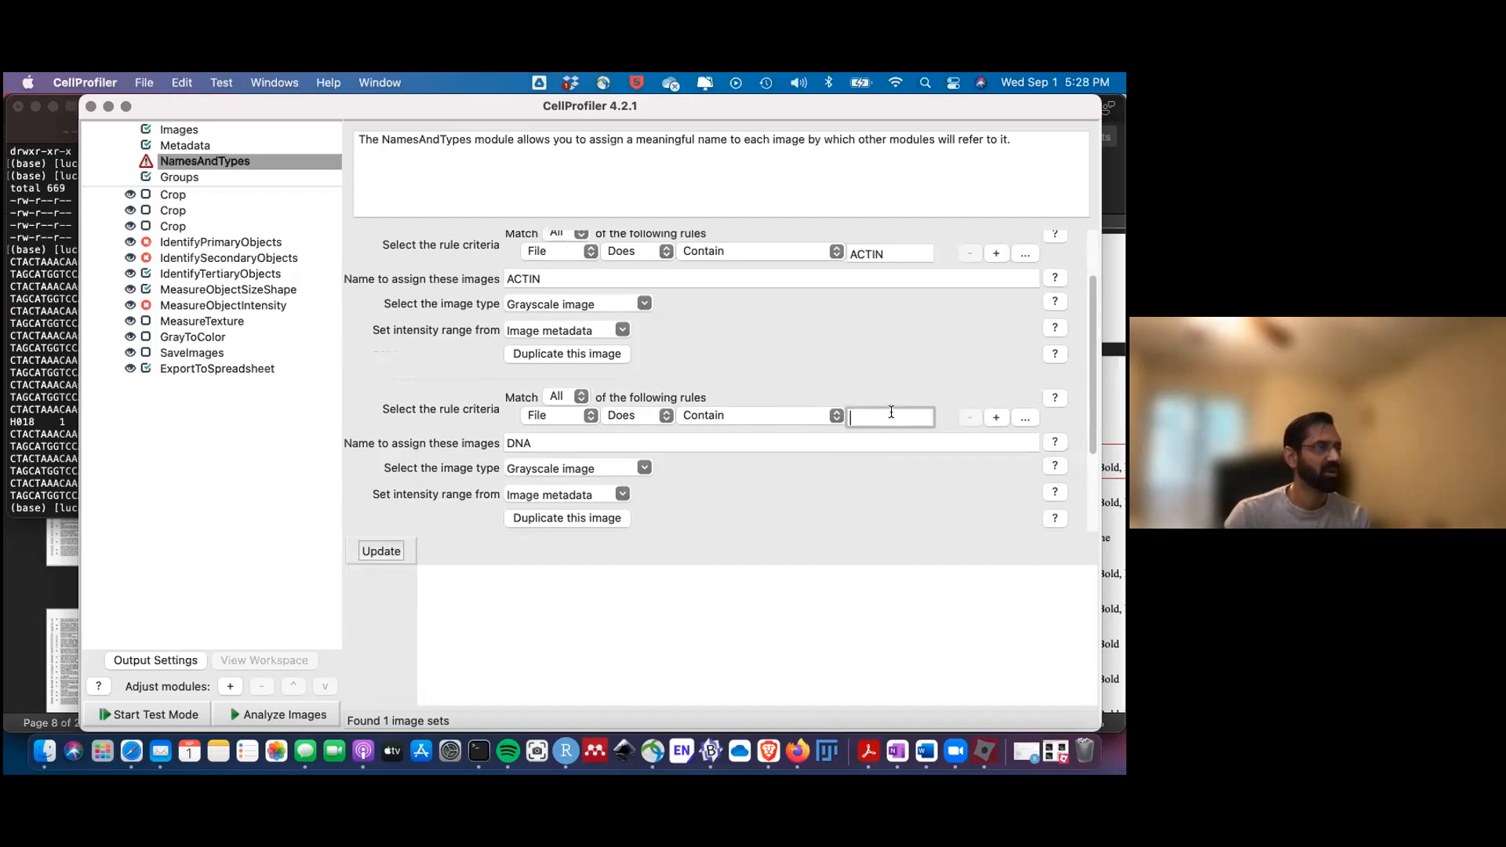
click(185, 132)
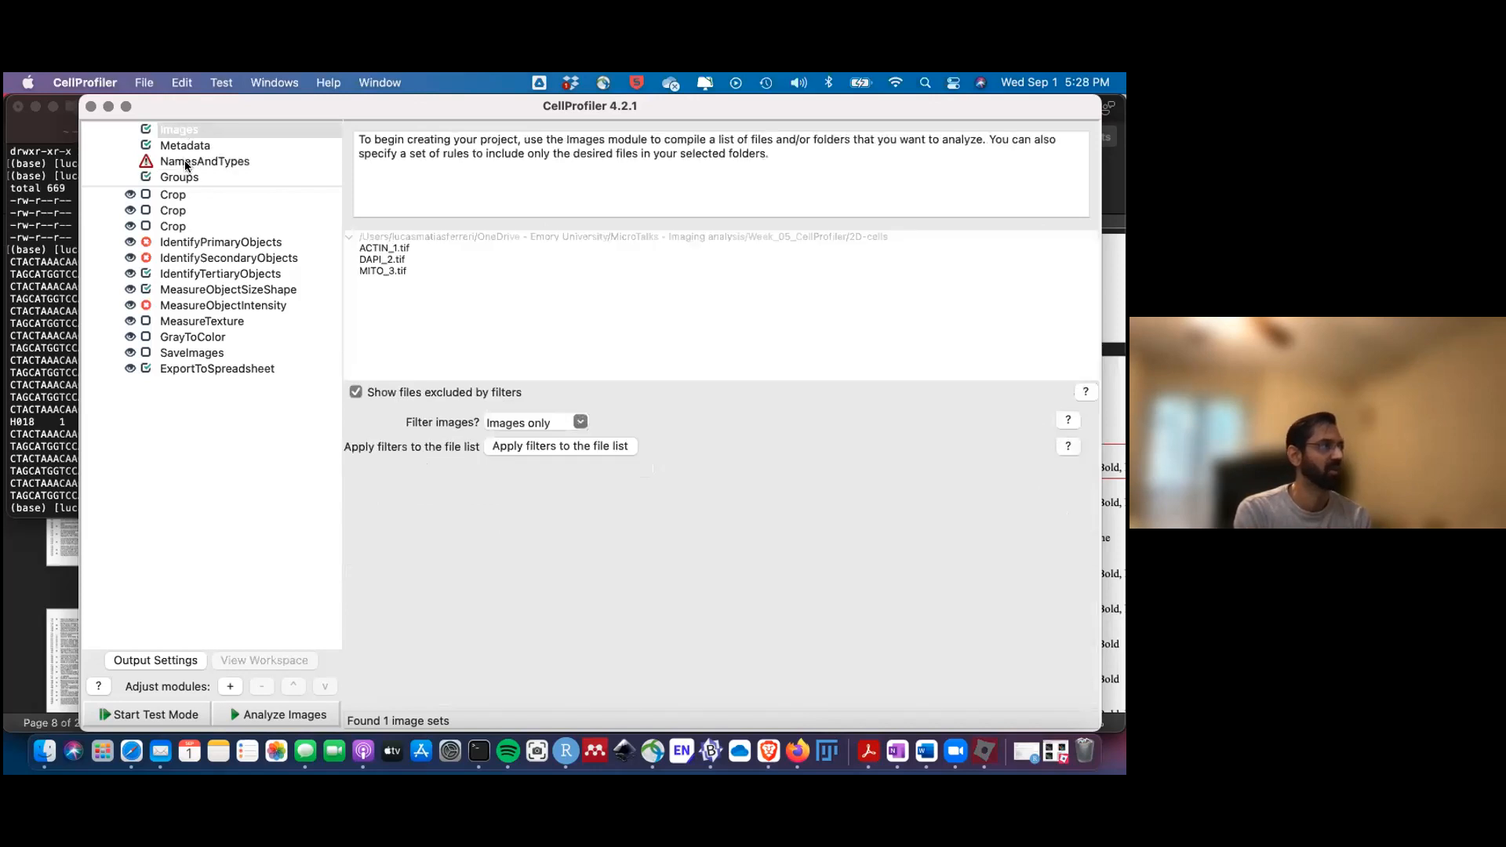
click(186, 163)
scroll(897, 482, down, 5)
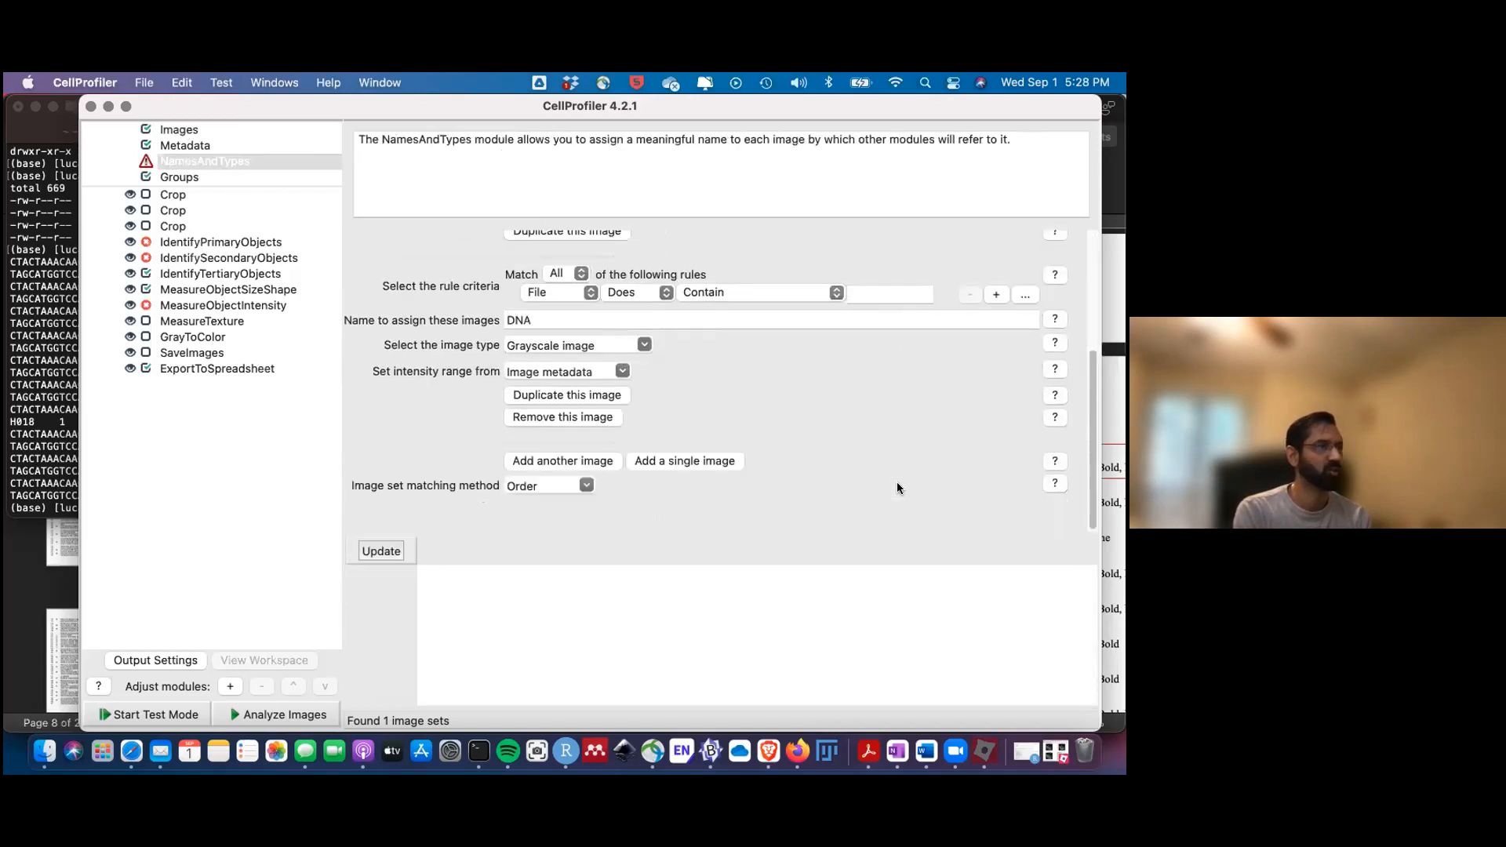
click(866, 294)
text(2)
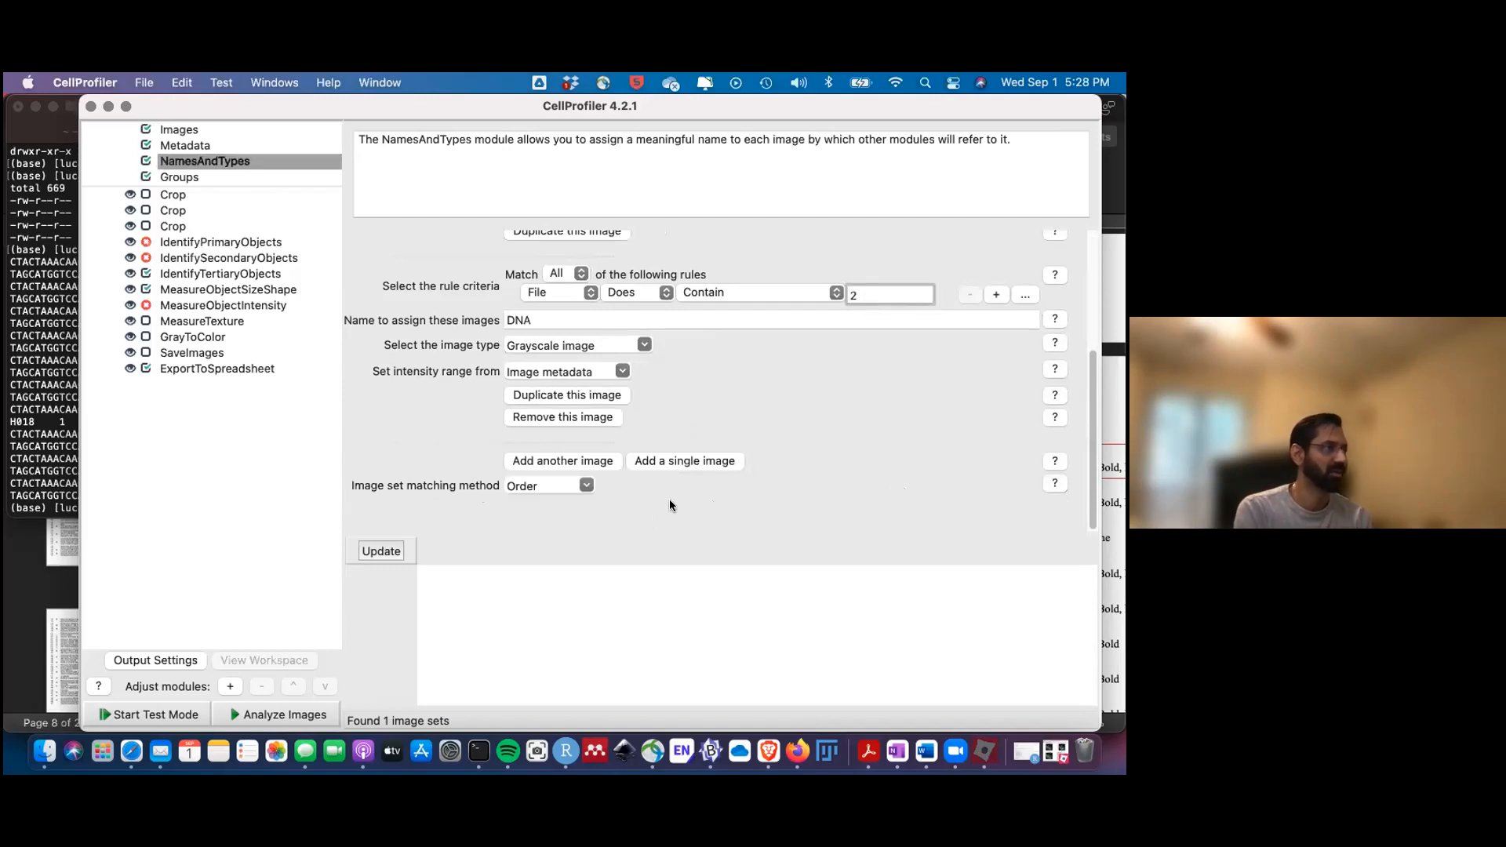
Name the images of the second NamesAndTypes assignment NUCLEI.
click(581, 464)
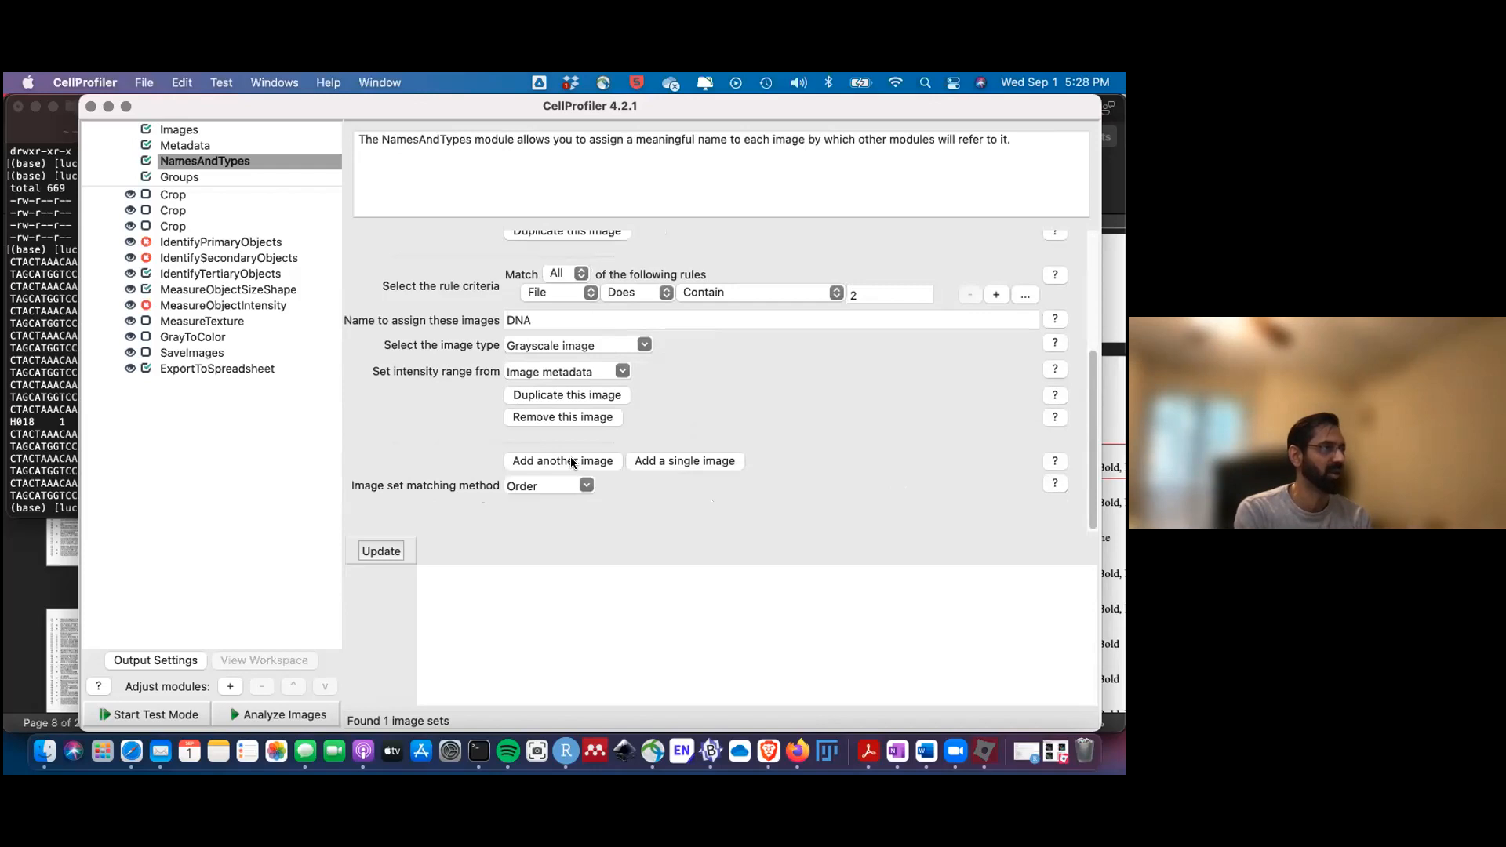
click(535, 318)
key(BackSpace)
key(BackSpace)
key(BackSpace)
text(NU)
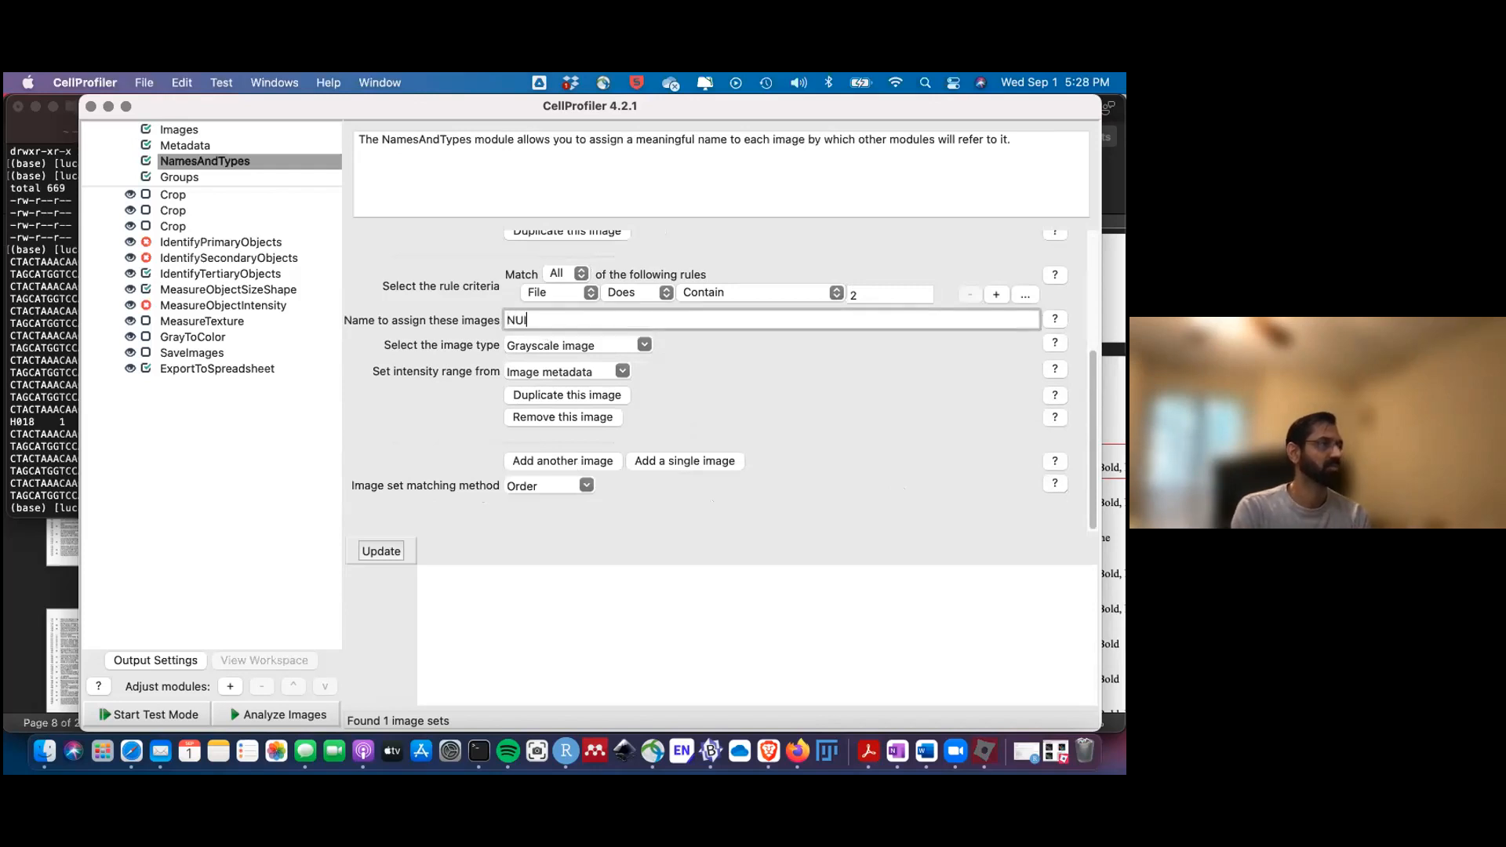
text(CLEI)
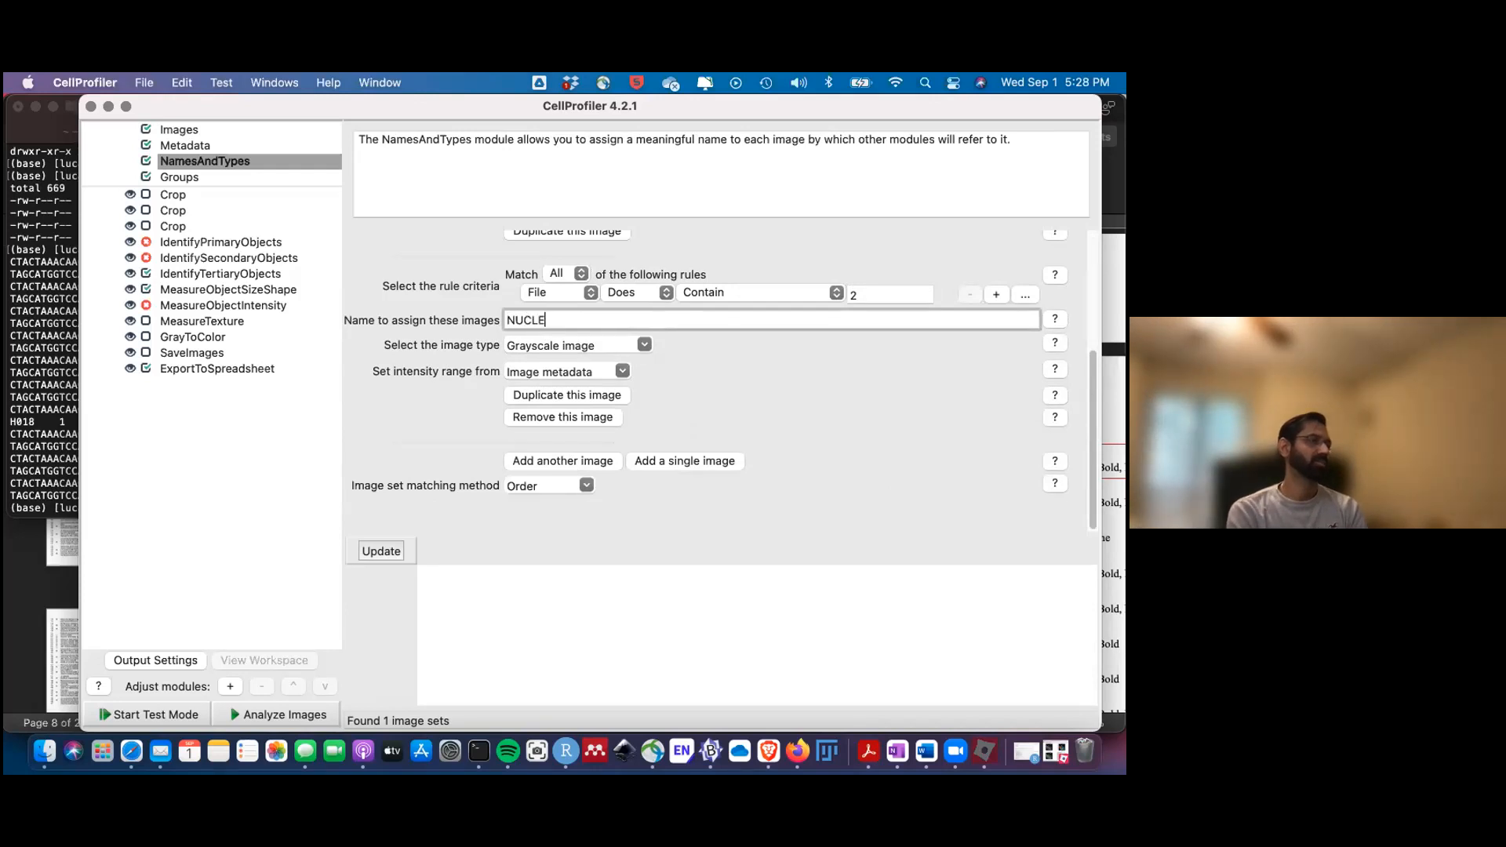
Try to update the image set list with an extra blank image assignment, and remove that assignment.
click(562, 462)
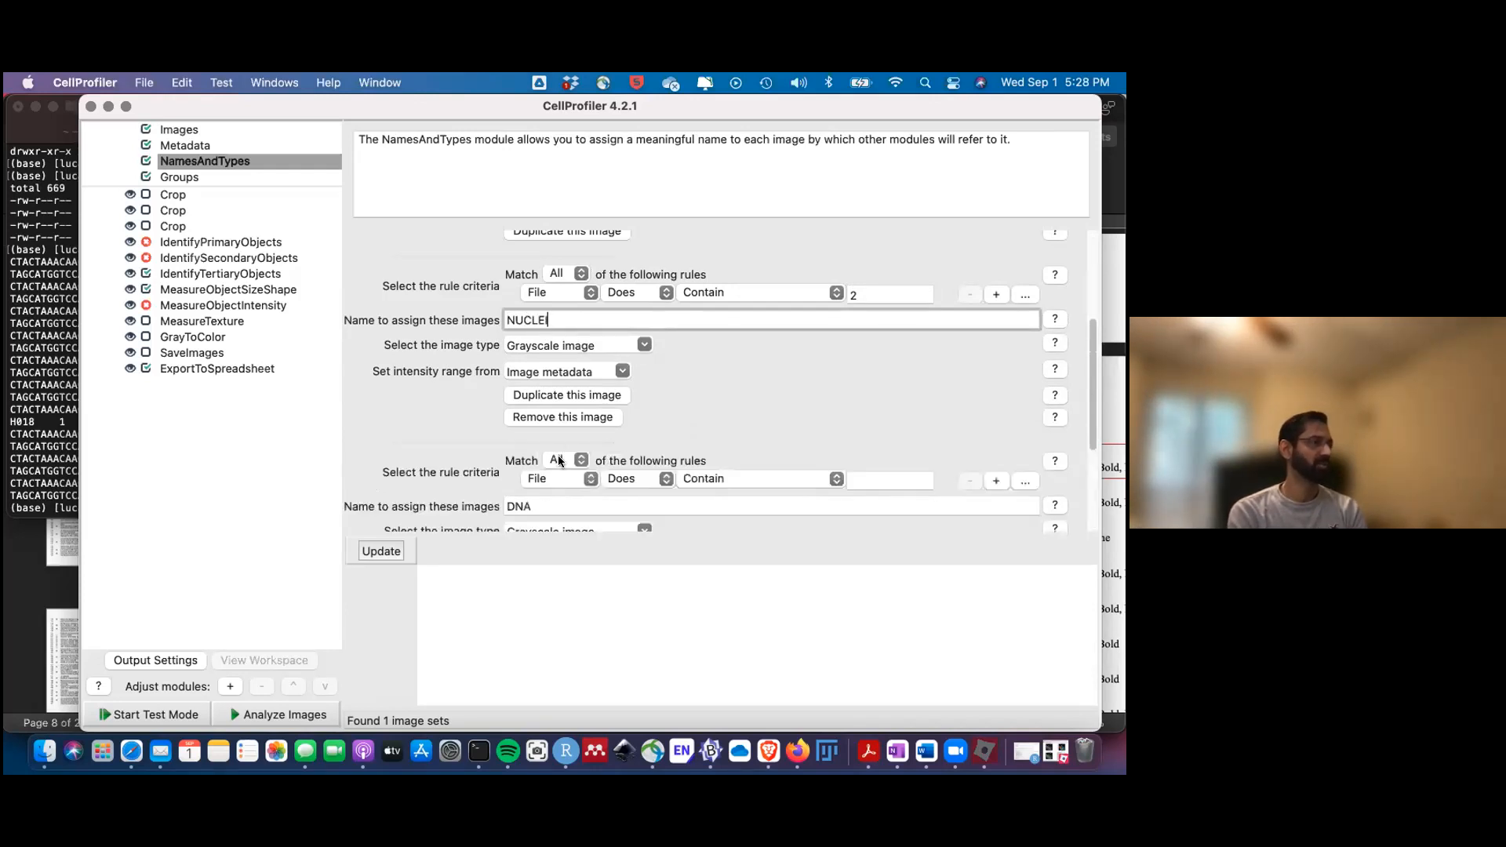
click(379, 551)
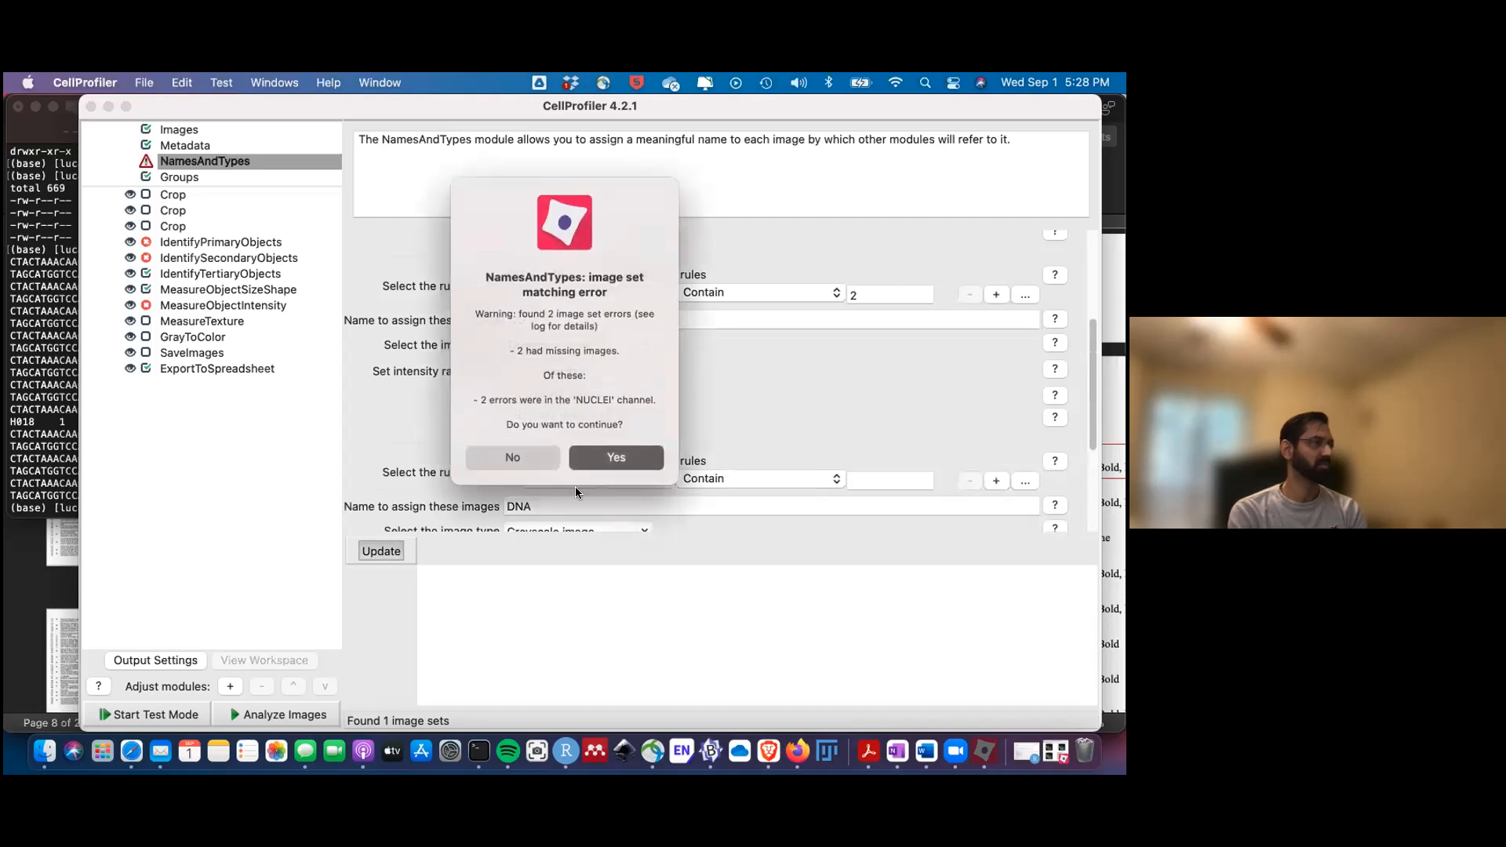
click(529, 455)
click(596, 398)
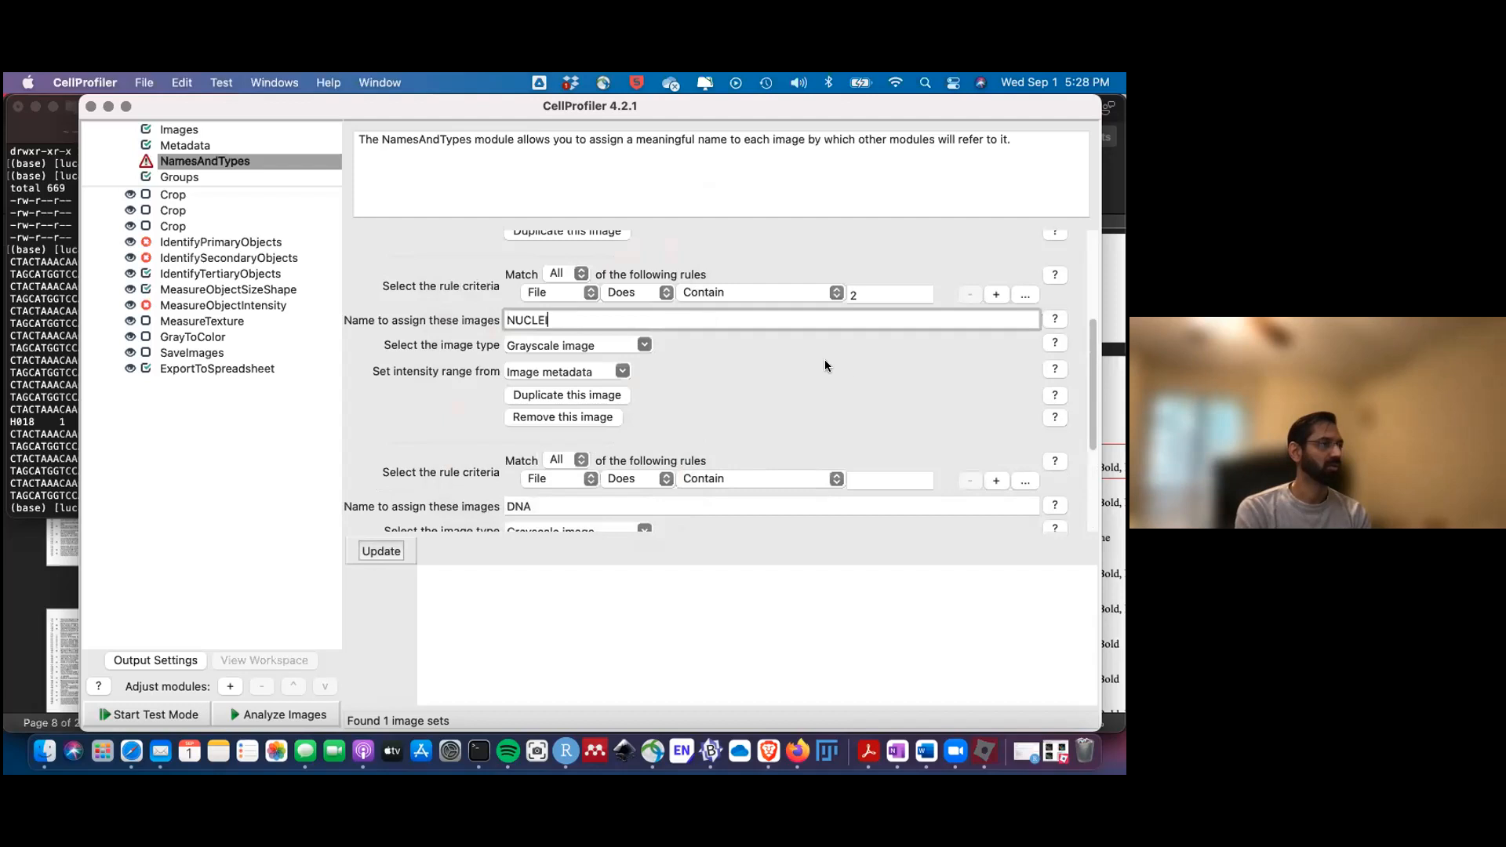
scroll(849, 374, down, 5)
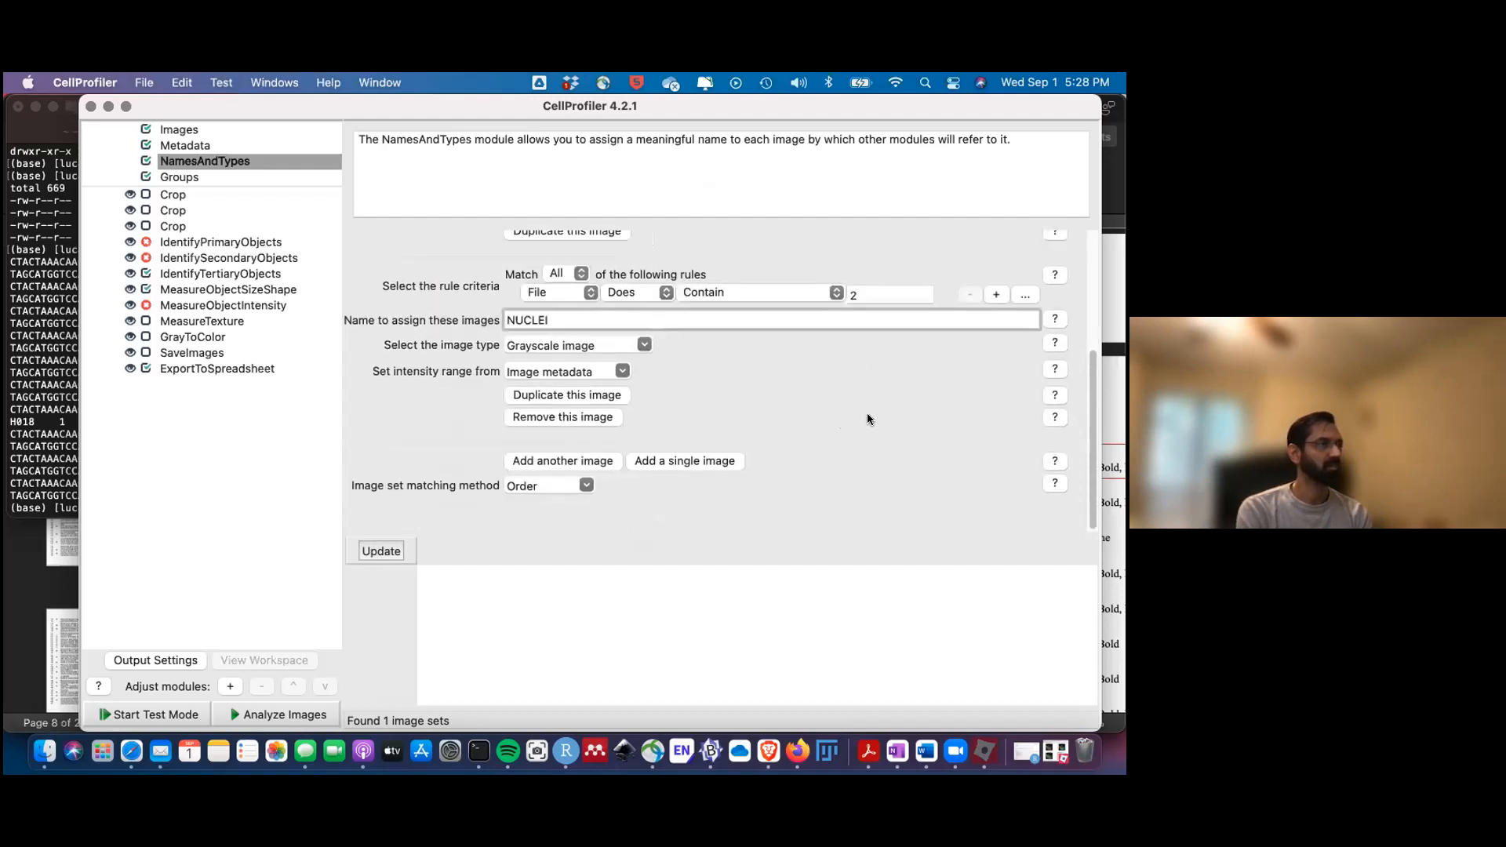
Update the image set list with only the ACTIN and NUCLEI assignments.
scroll(867, 421, up, 5)
scroll(867, 419, down, 5)
click(391, 551)
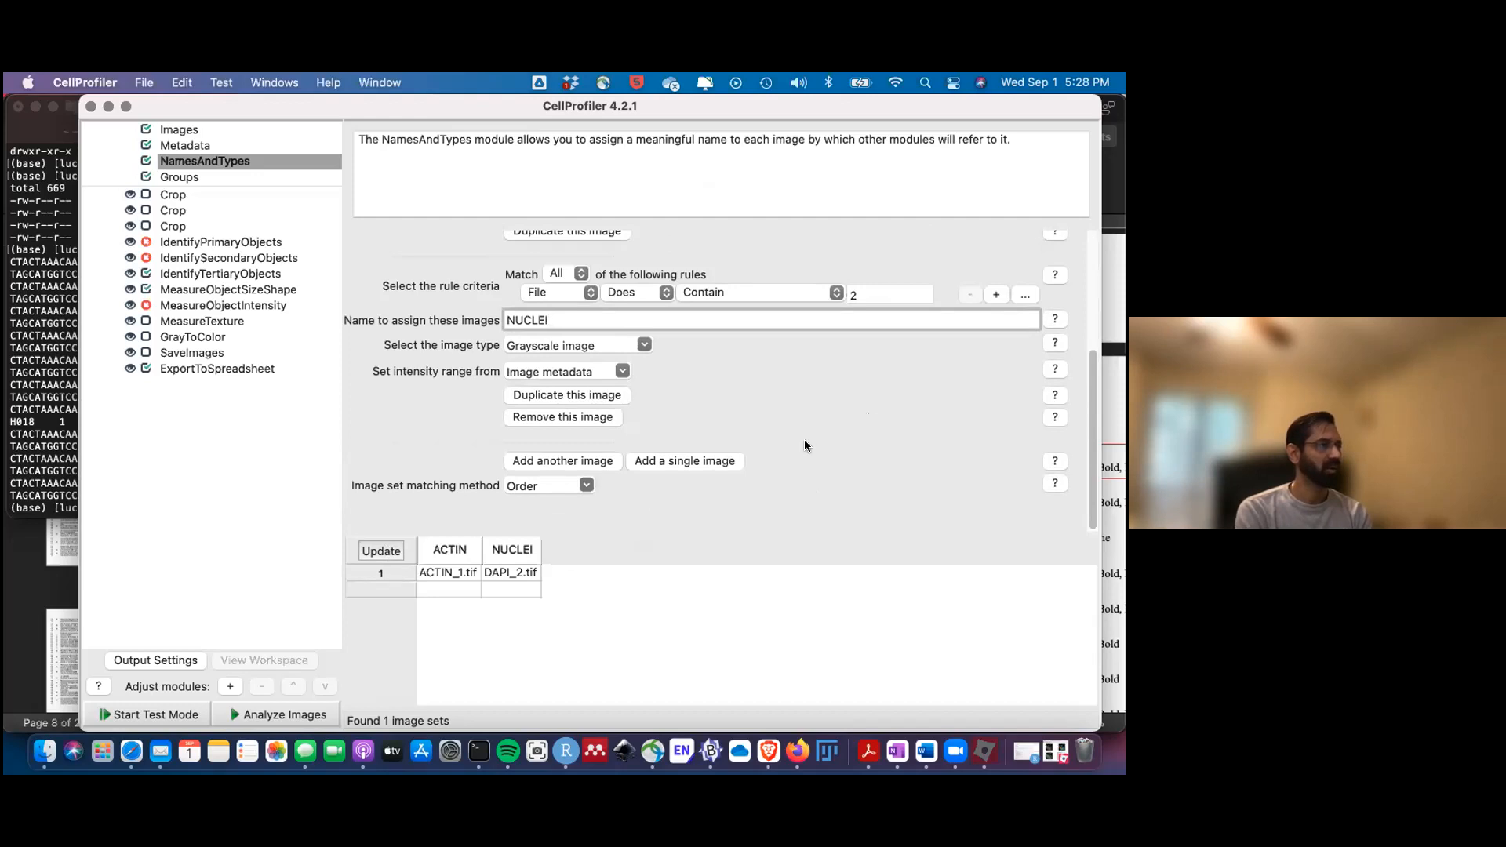
Duplicate the NUCLEI image assignment and set the copy's rule to file names containing MITO.
click(562, 460)
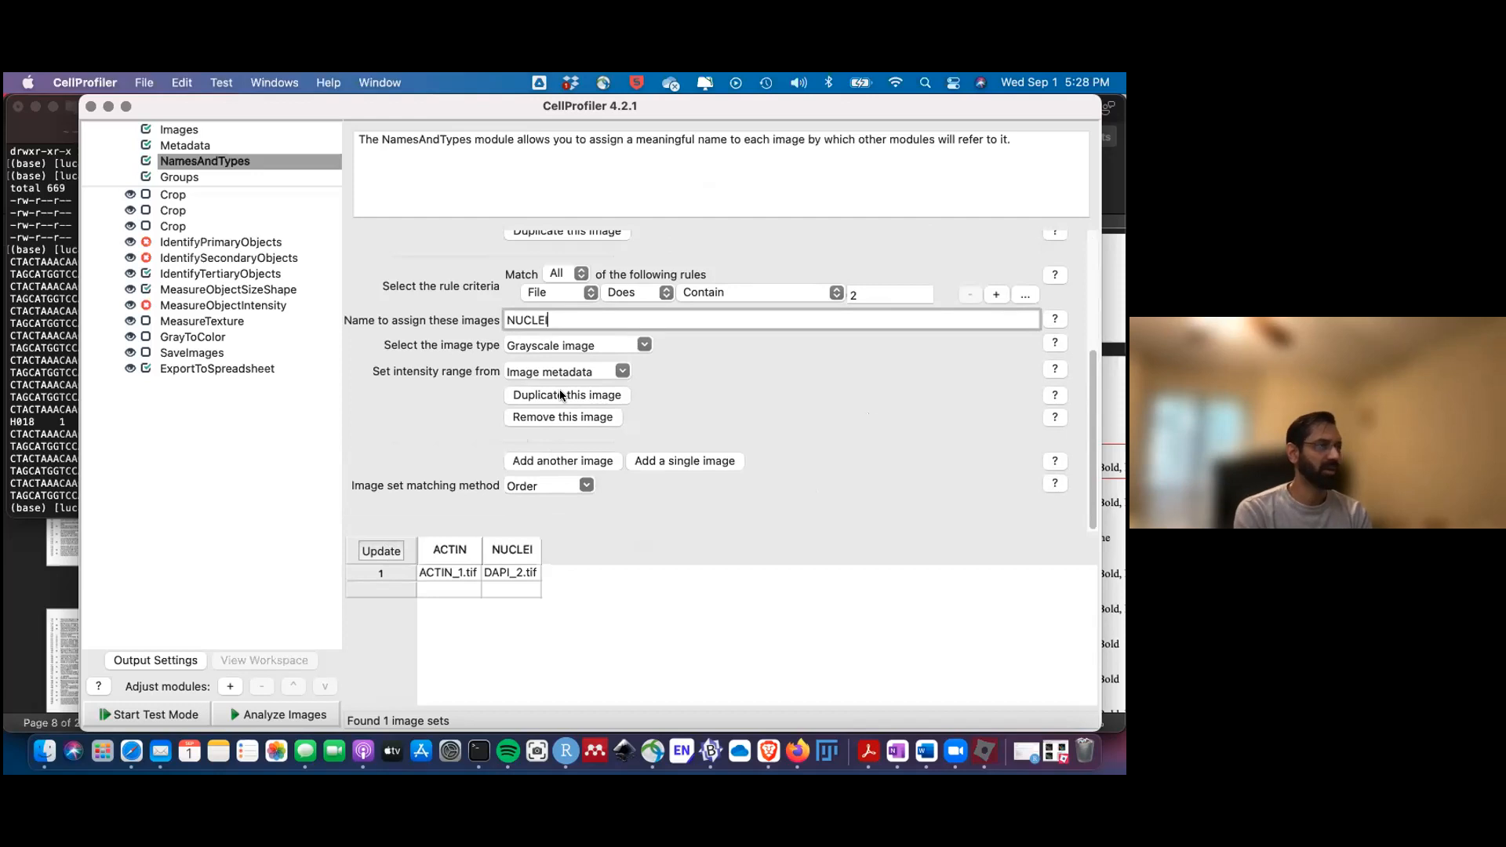
scroll(938, 388, down, 5)
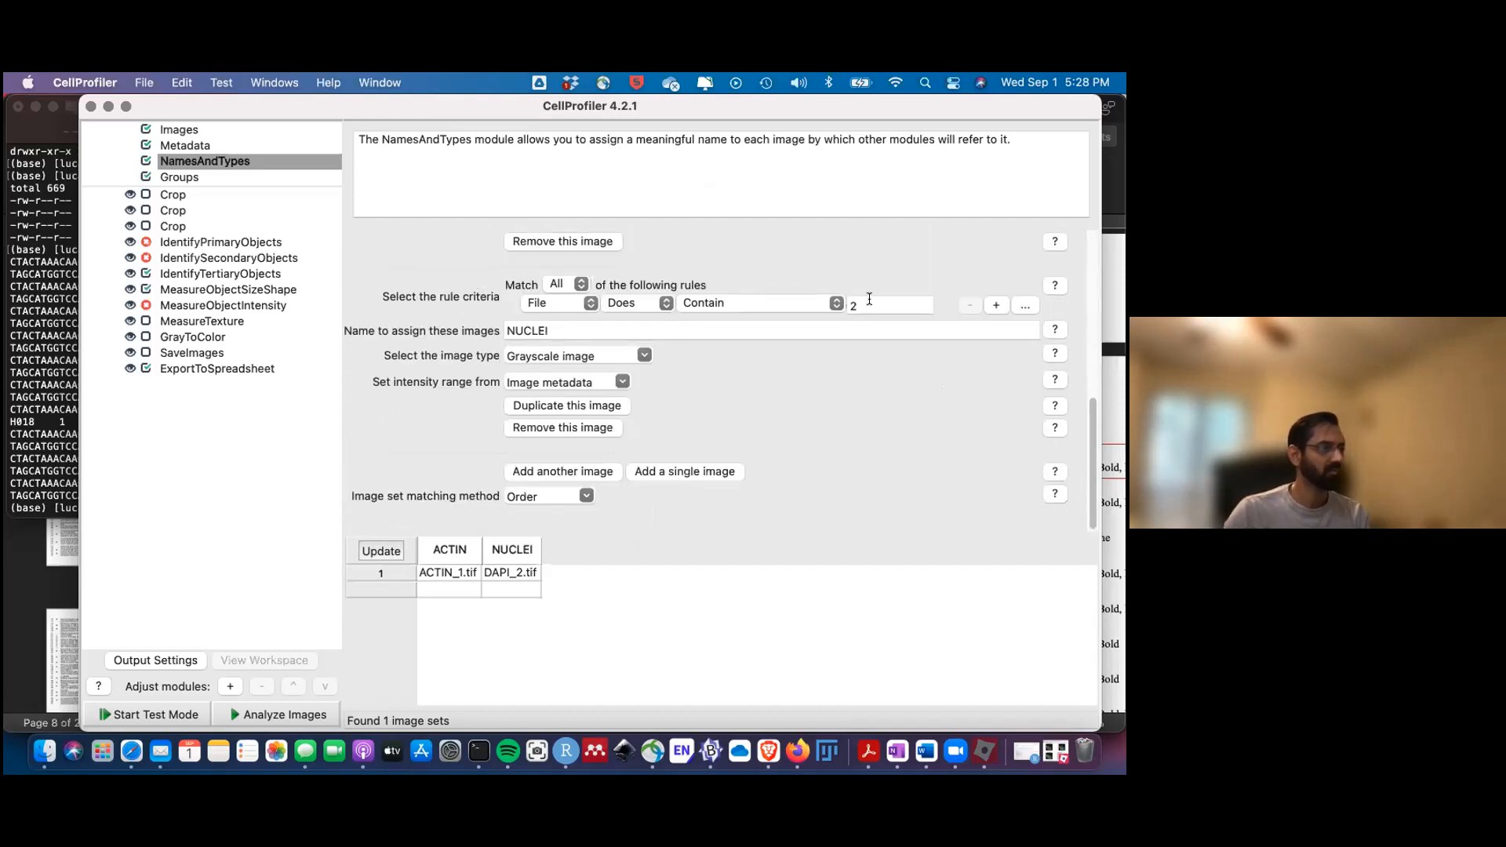
double_click(868, 303)
text(3)
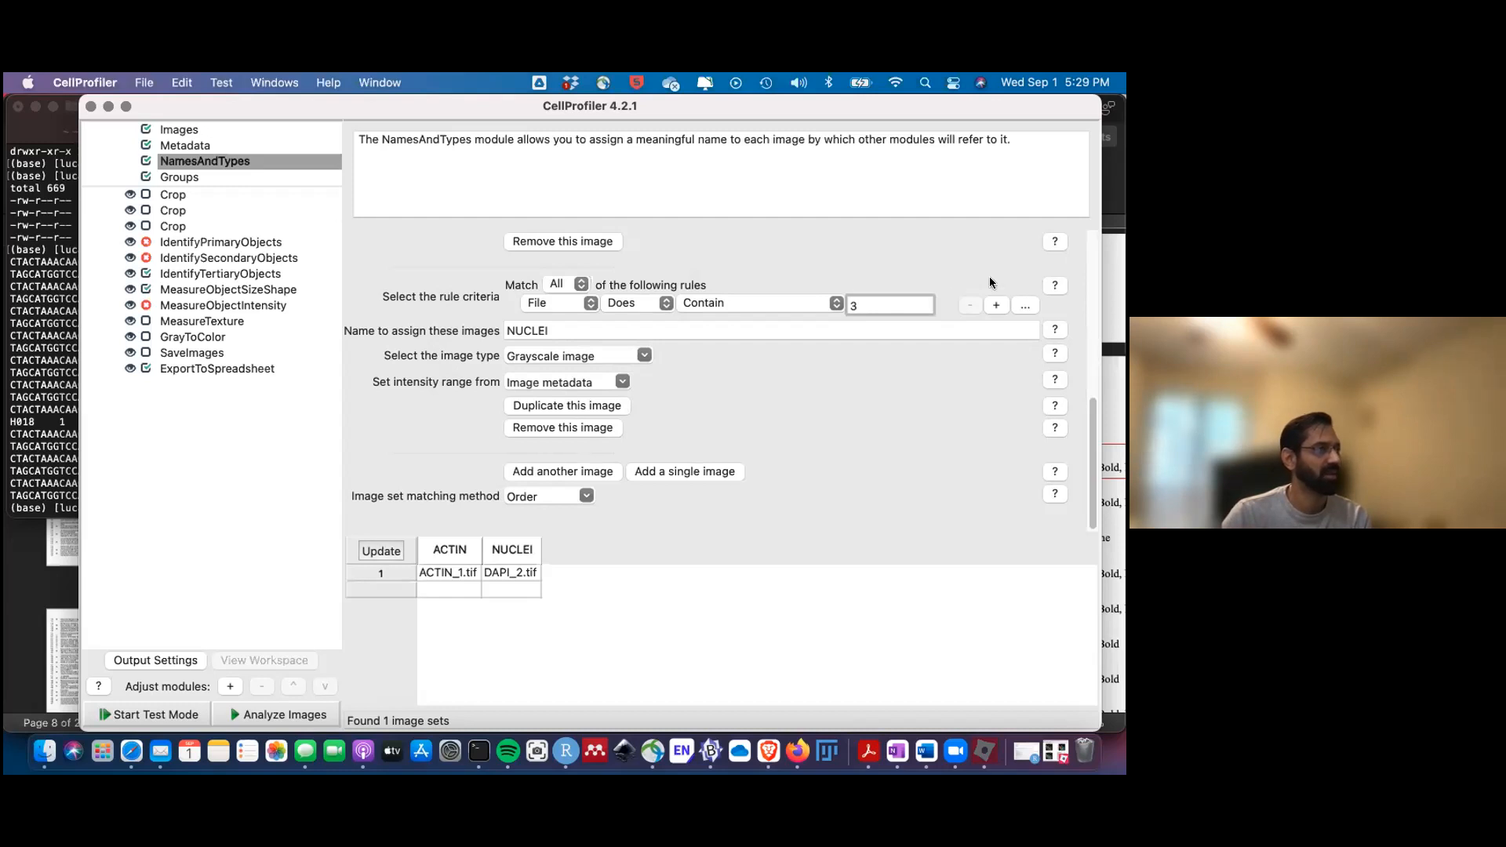
key(BackSpace)
text(MITO)
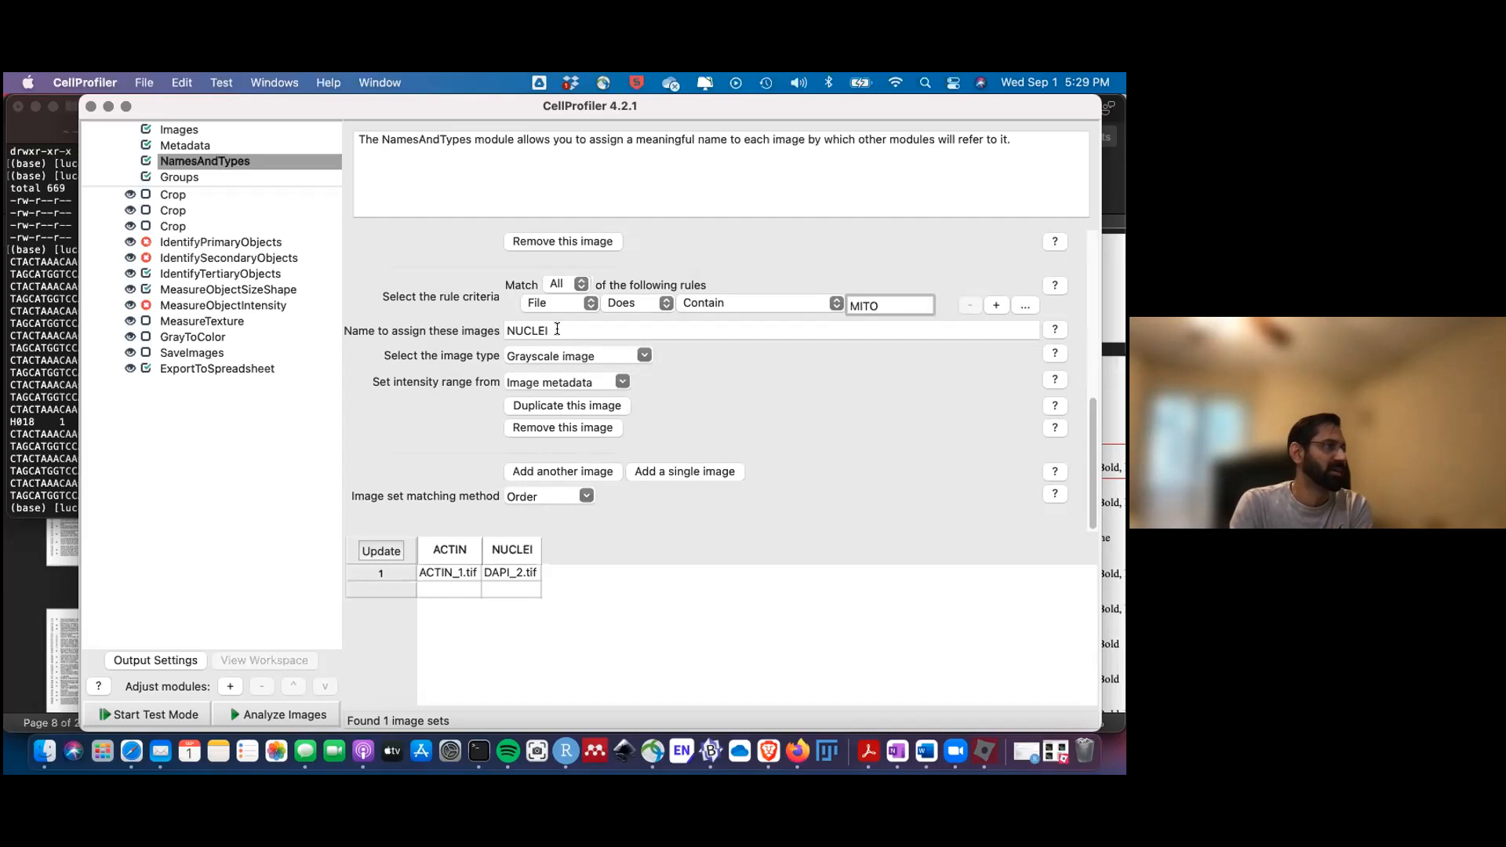
Name the duplicated image assignment MITO and update the image set list.
key(Tab)
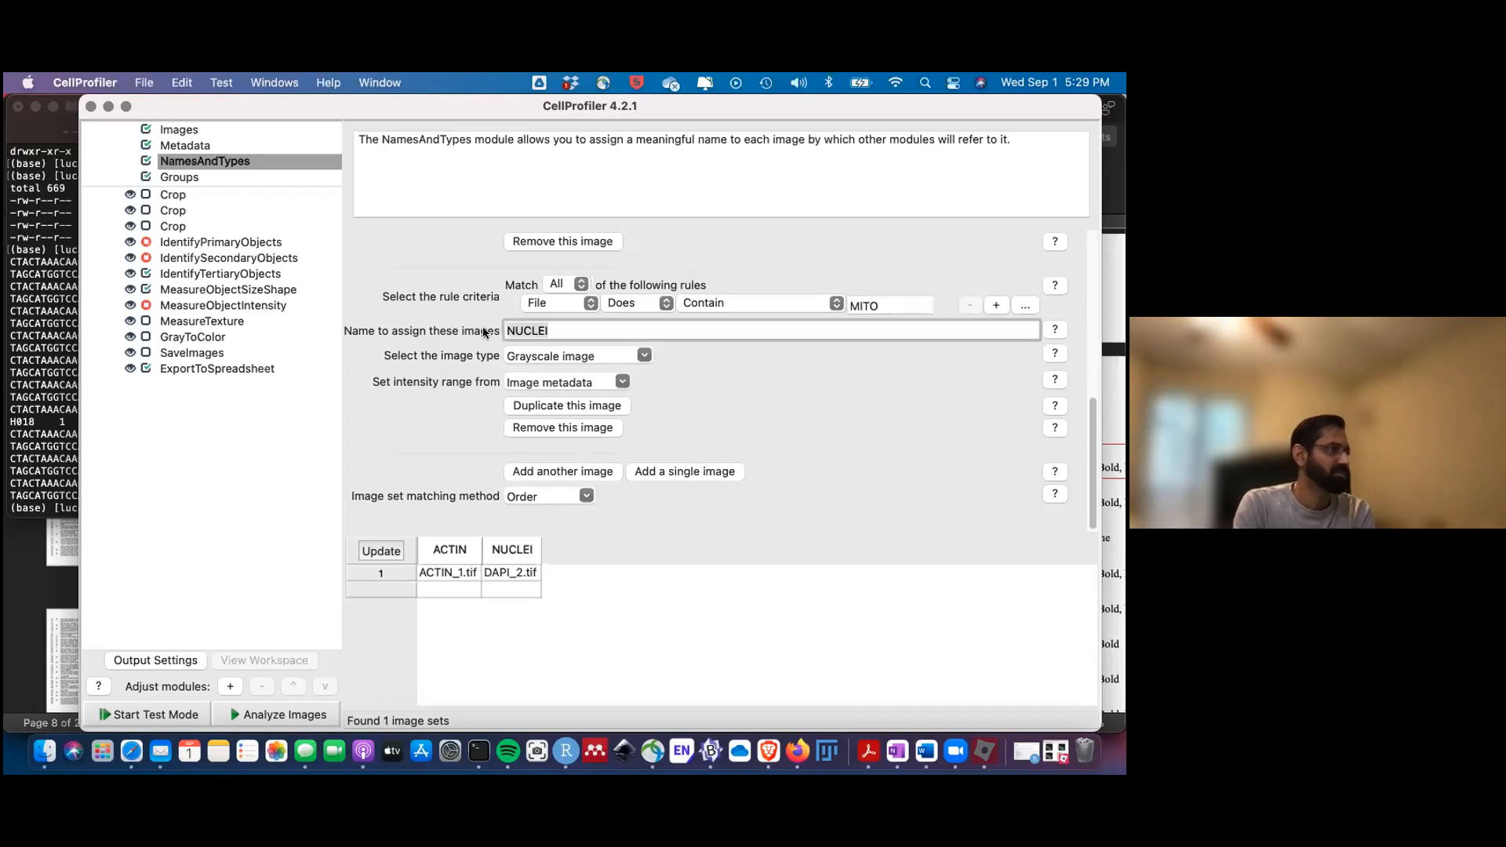
text(MITO)
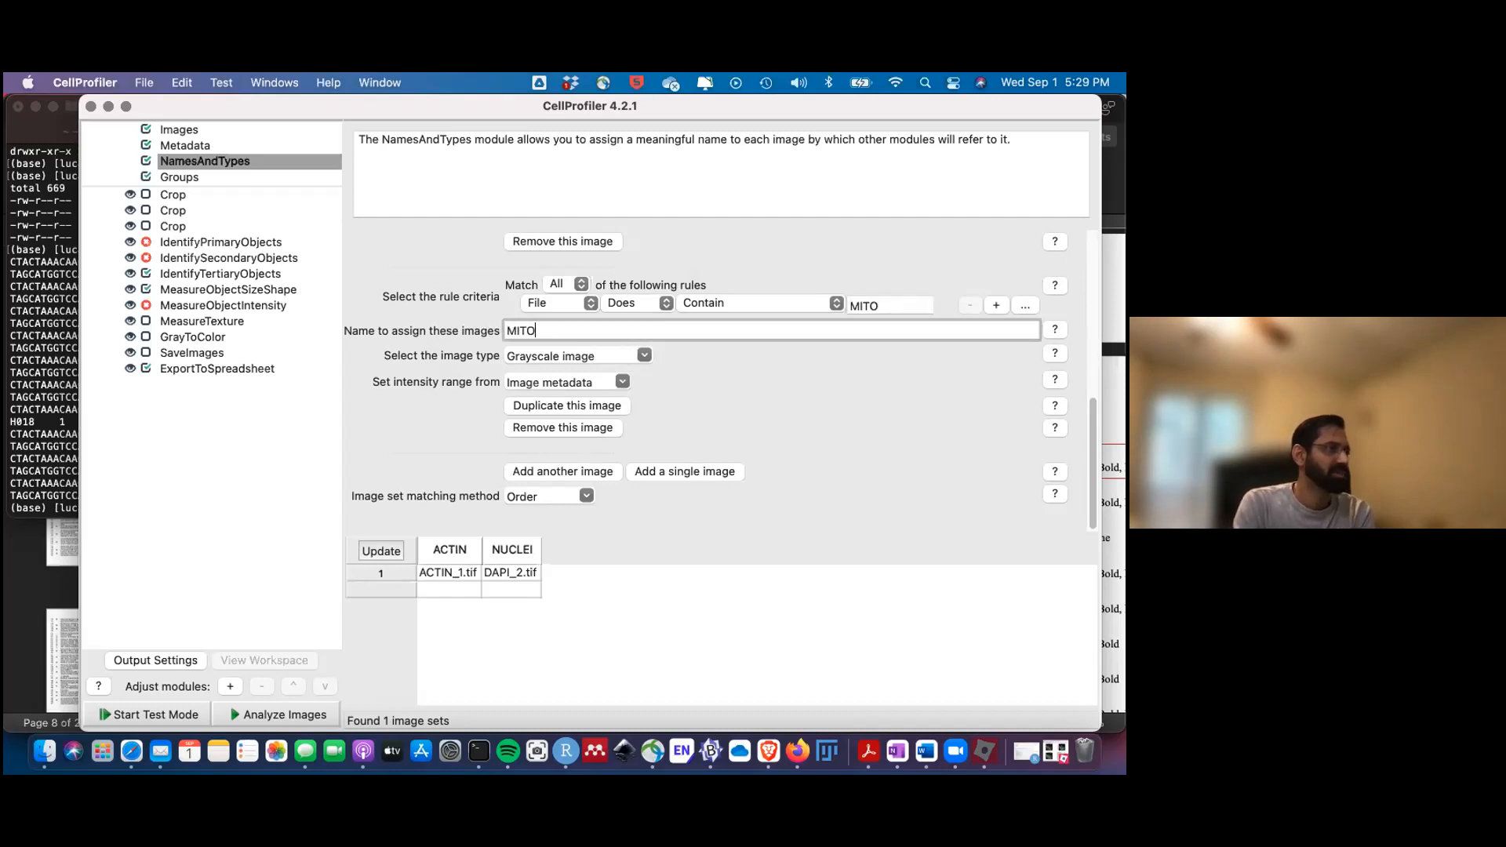
click(382, 551)
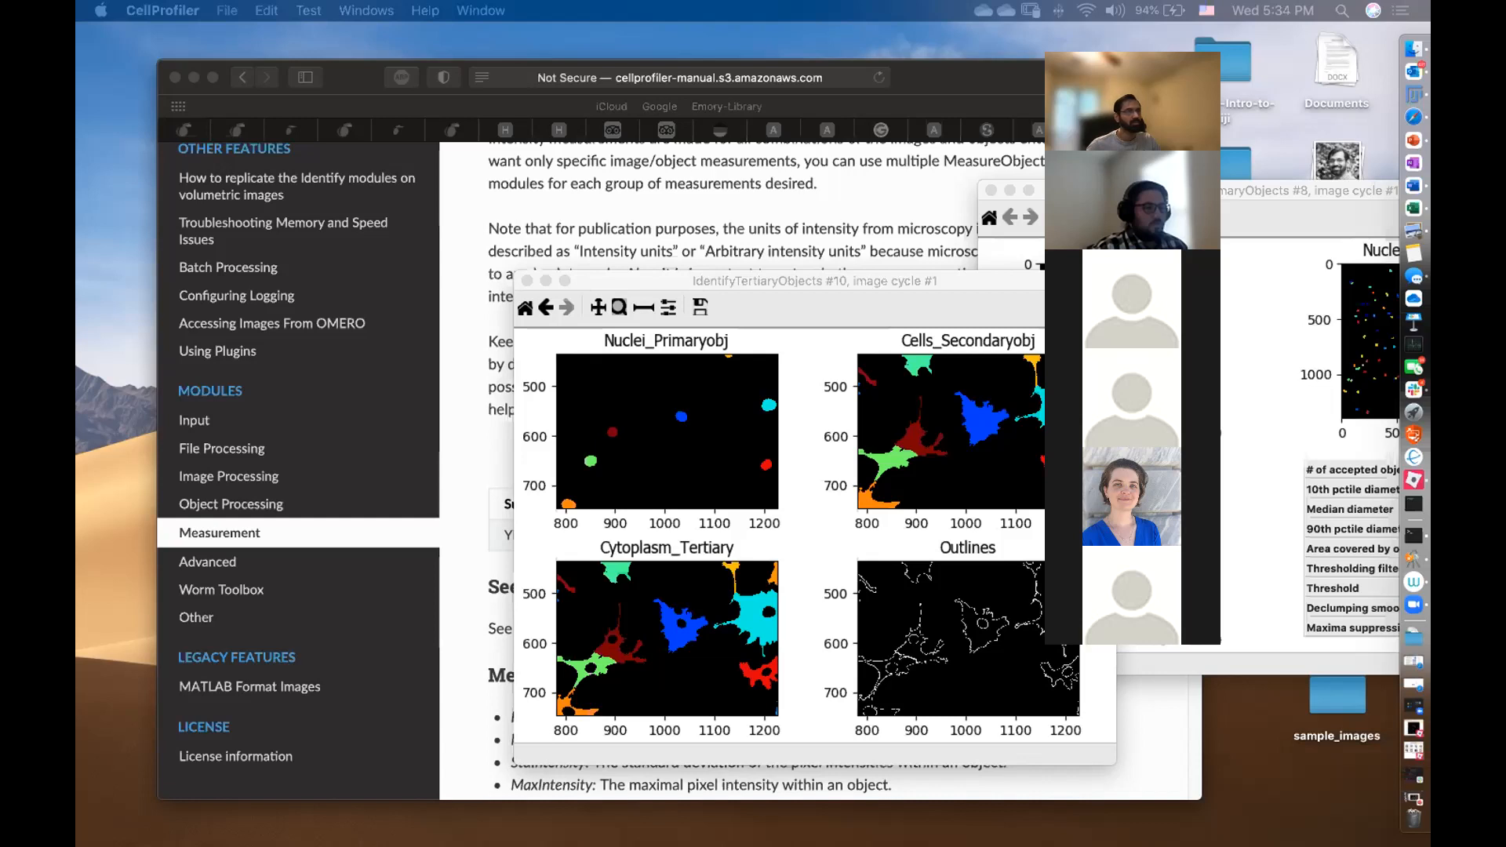
key(F4)
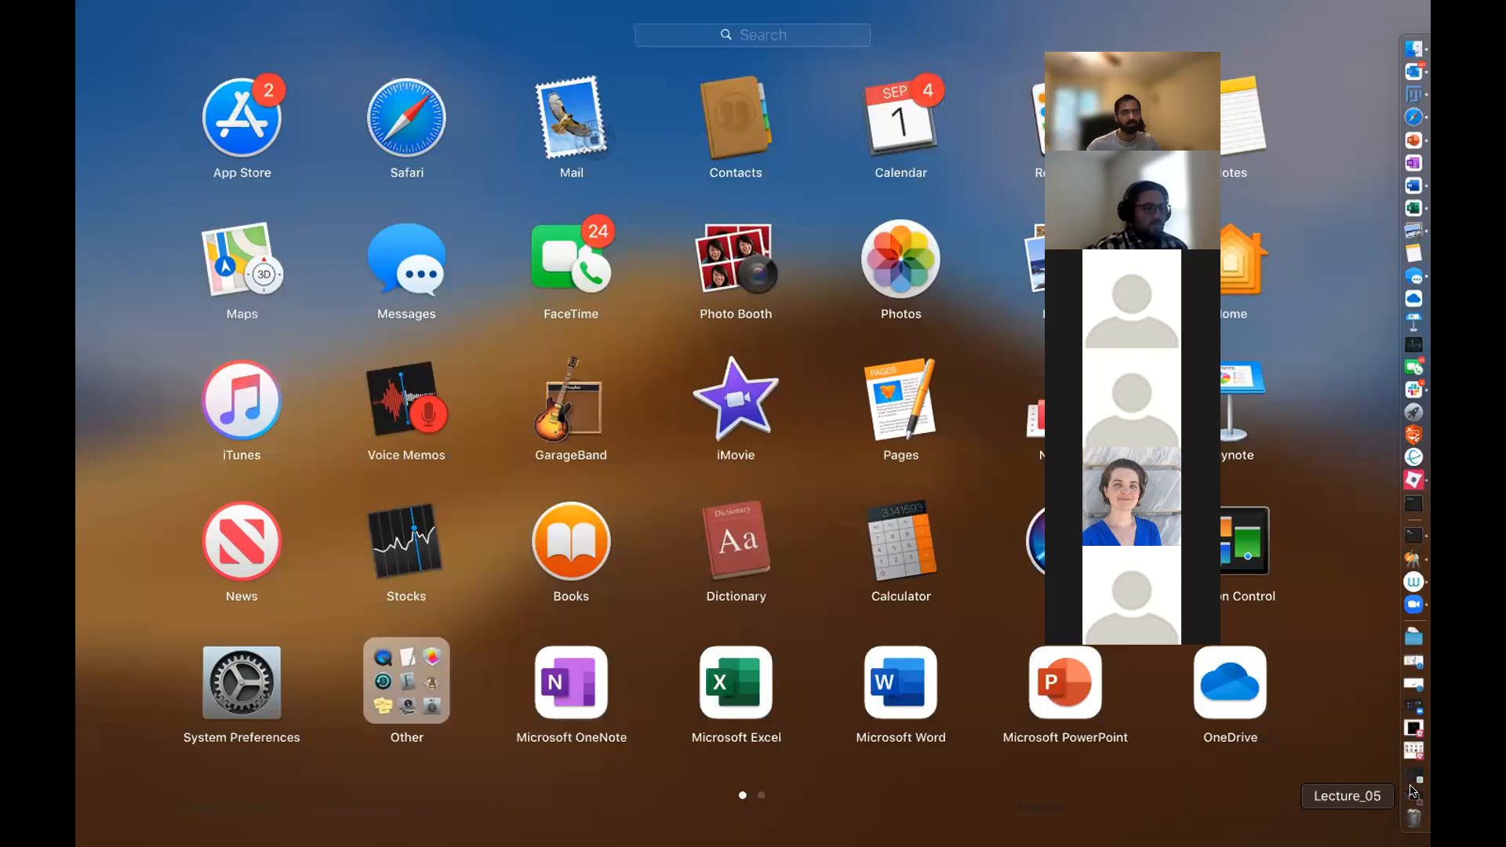
click(1343, 756)
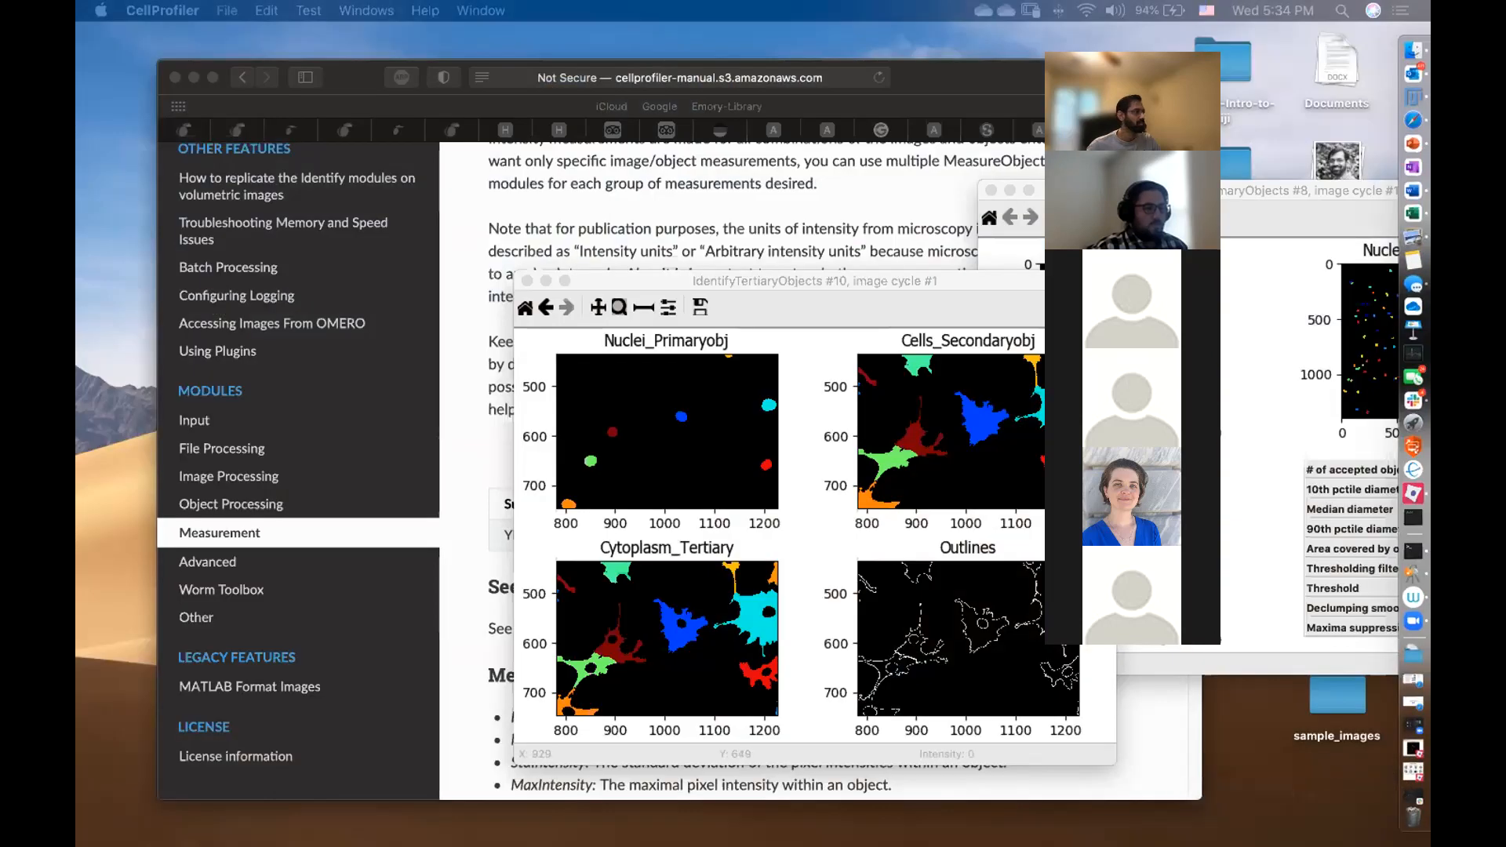
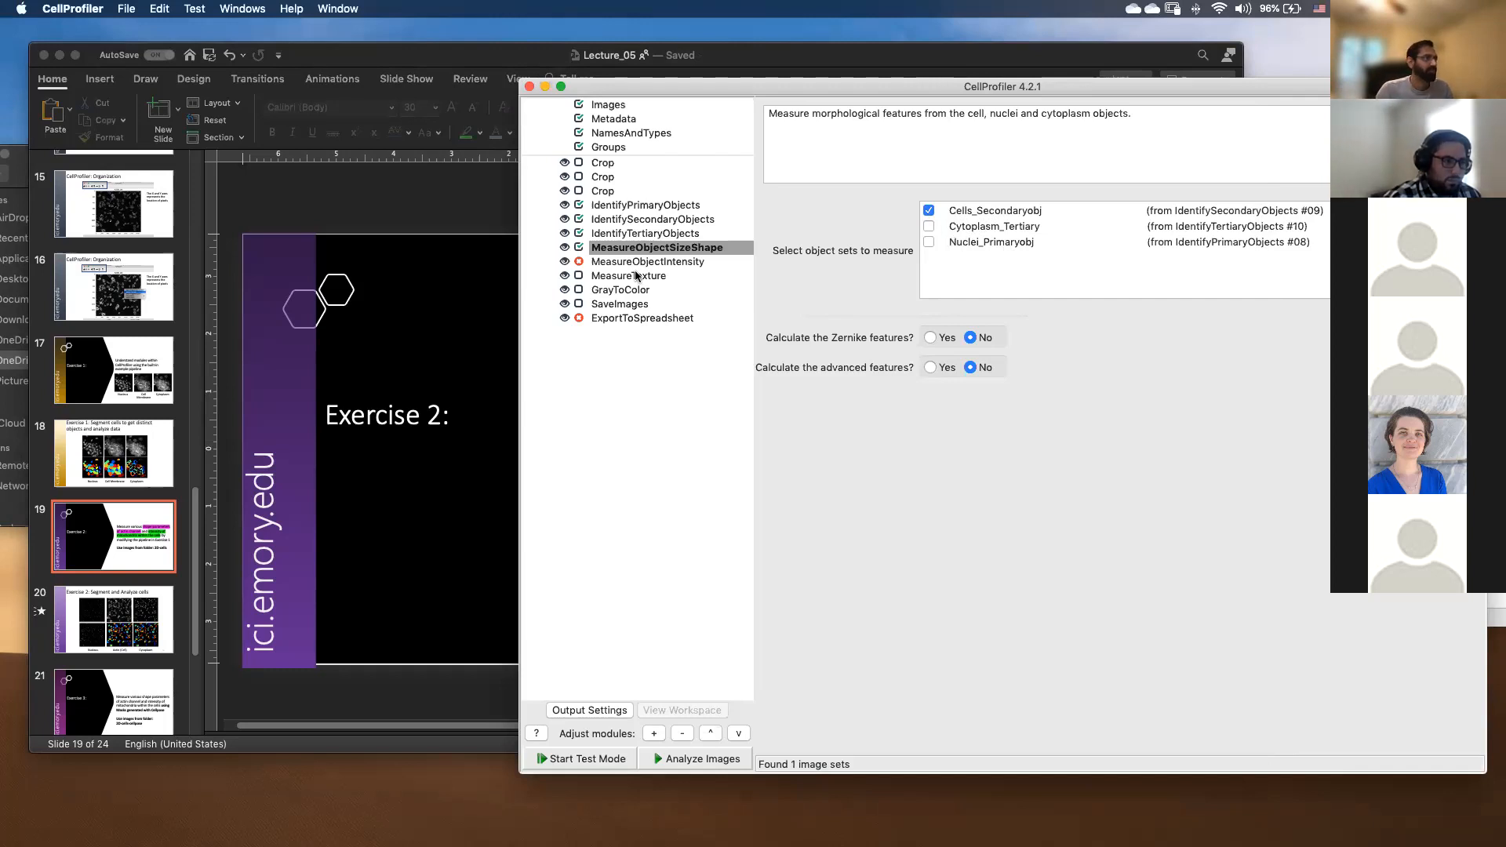
Check the Exercise 2 slide, then in MeasureObjectIntensity deselect the missing CropRed image and select Cytoplasm_Tertiary as the object to measure.
click(606, 264)
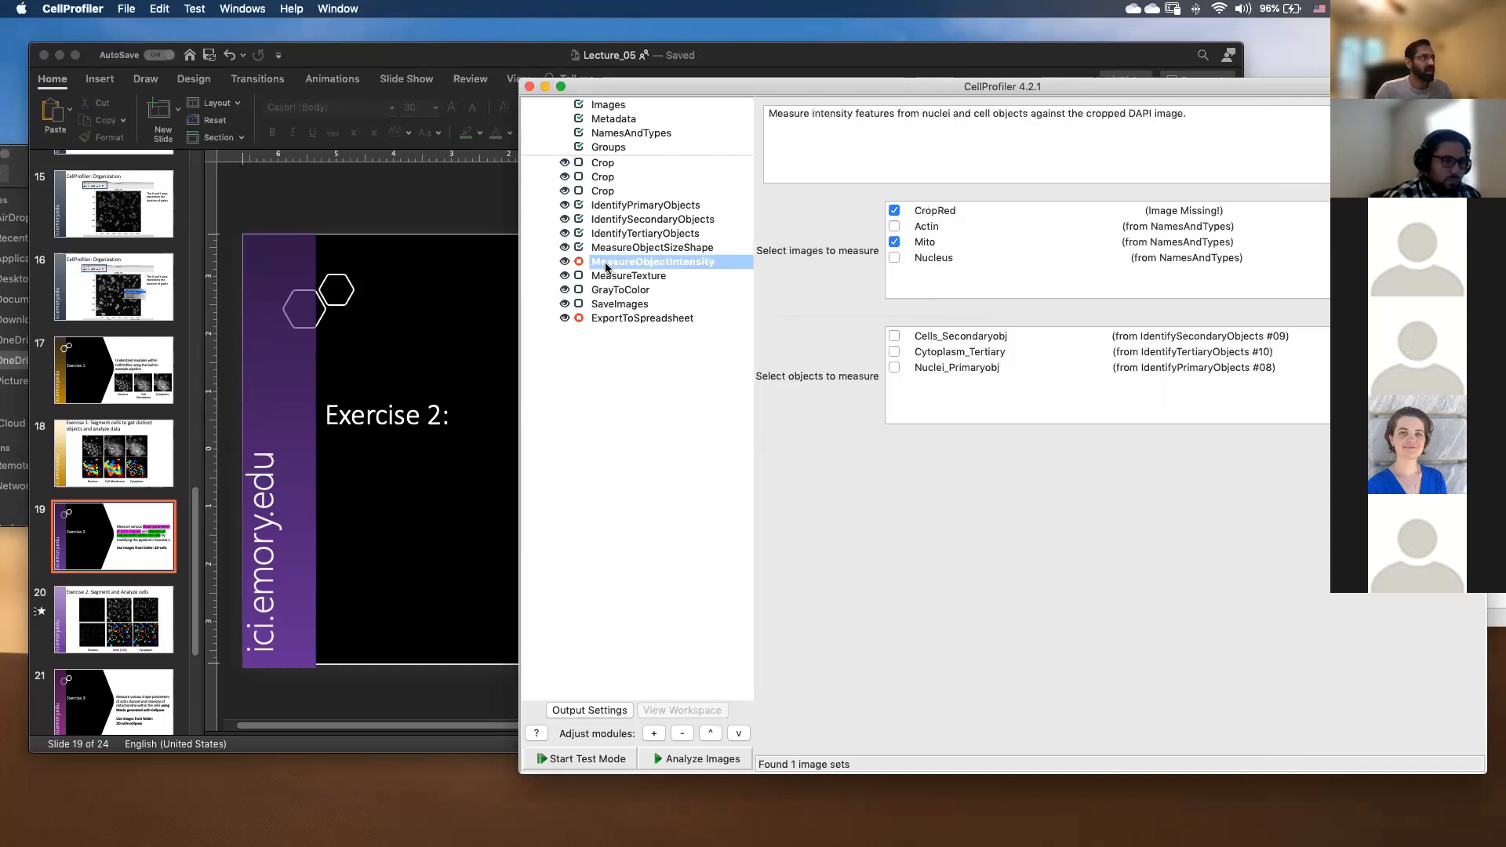
click(389, 219)
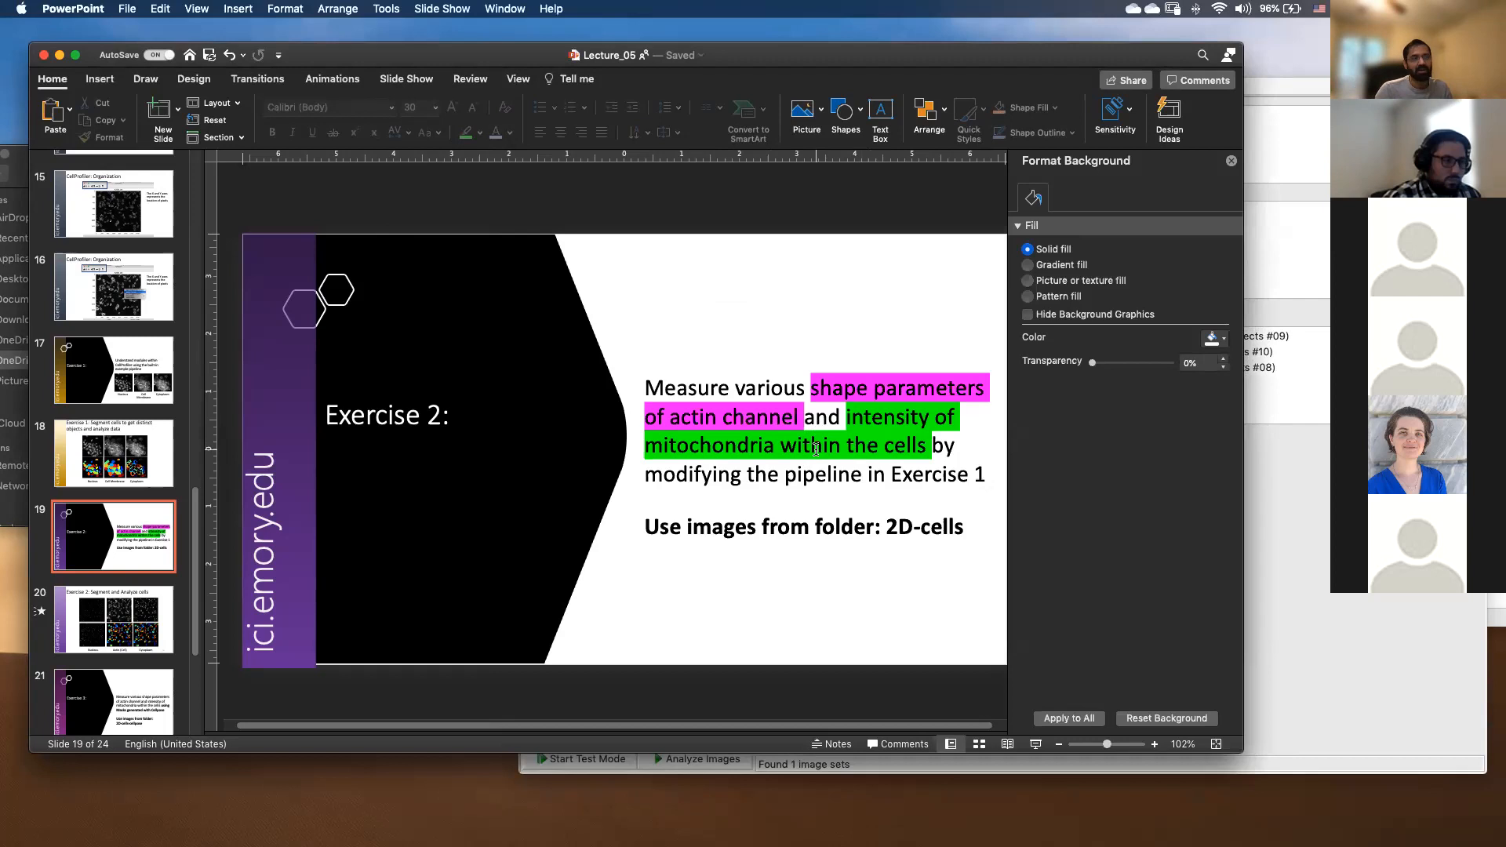
click(1317, 494)
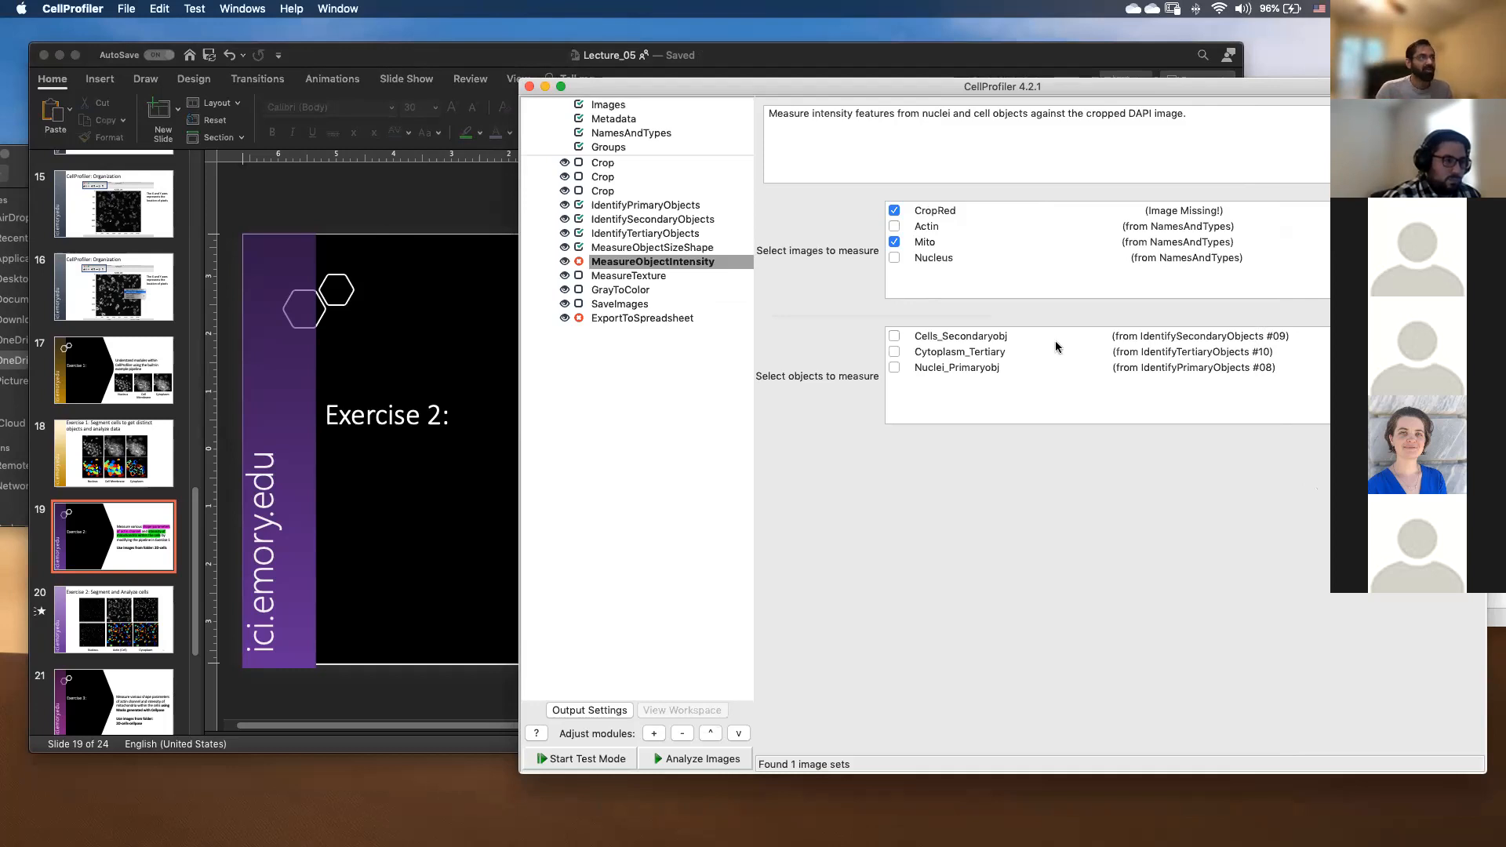
click(893, 210)
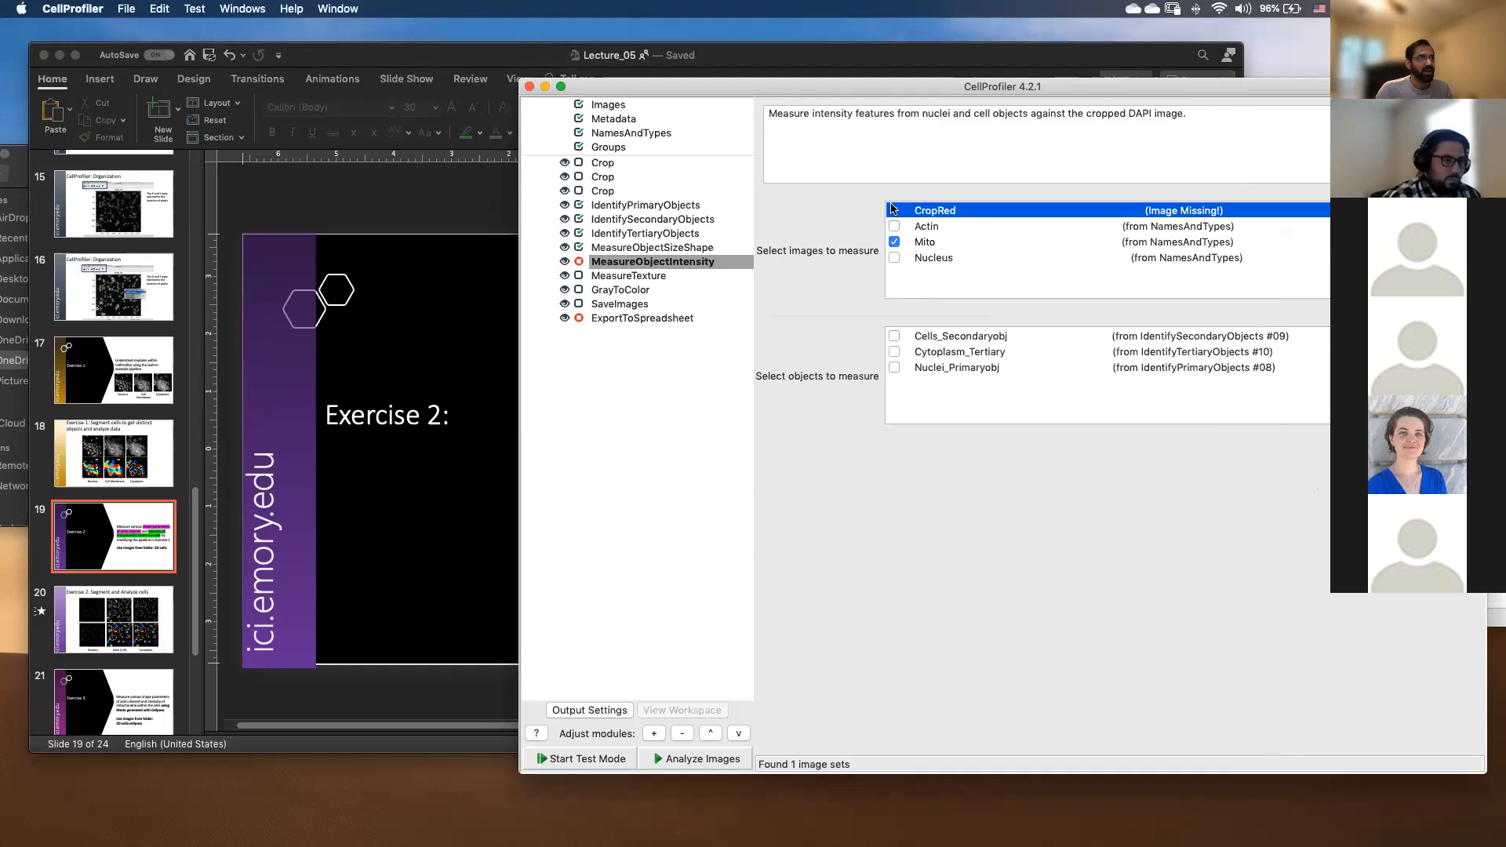
click(894, 211)
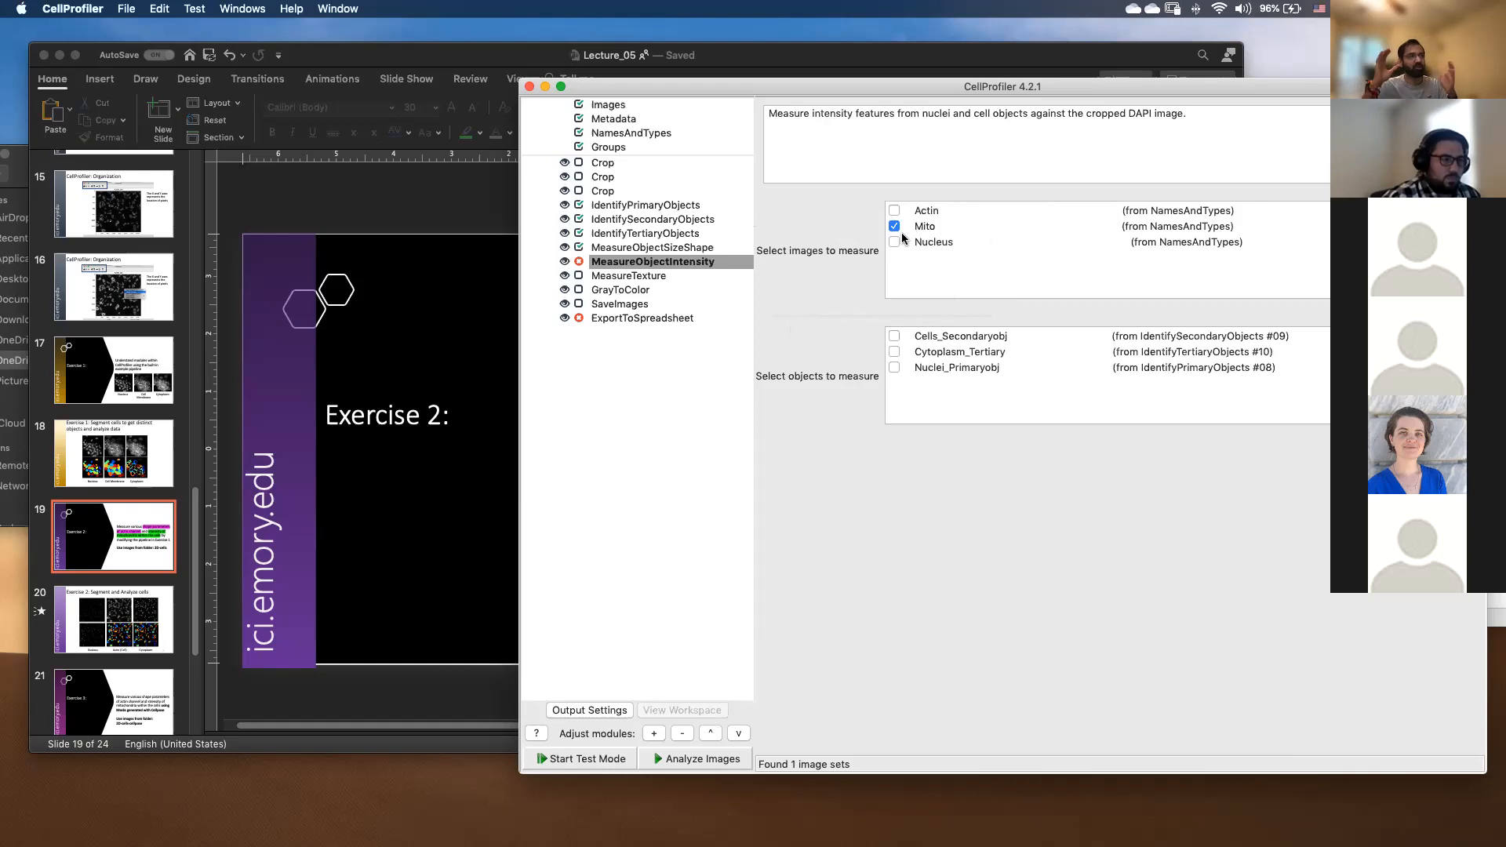
click(893, 353)
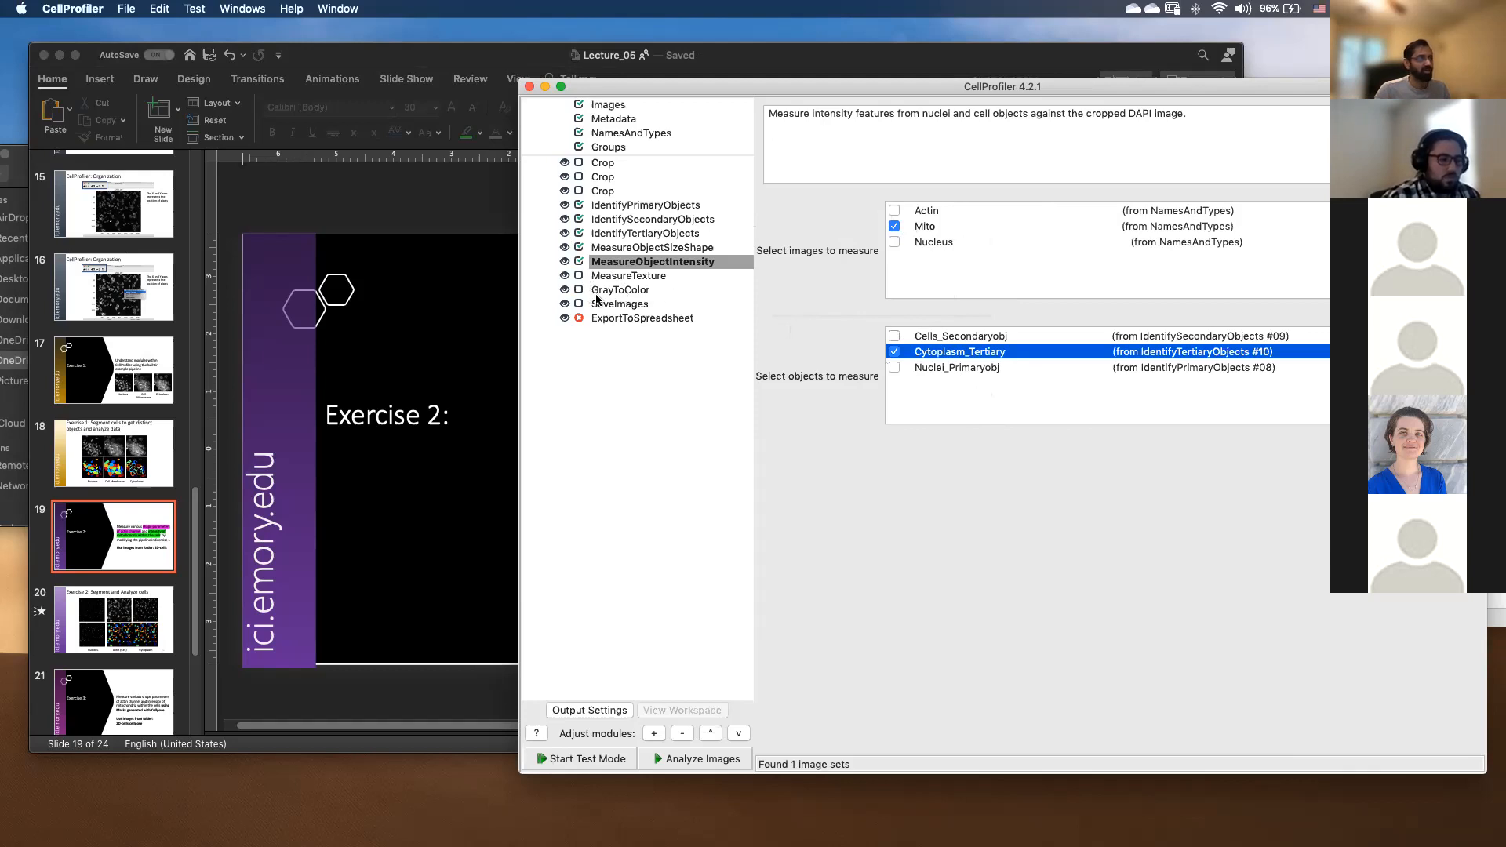
click(692, 316)
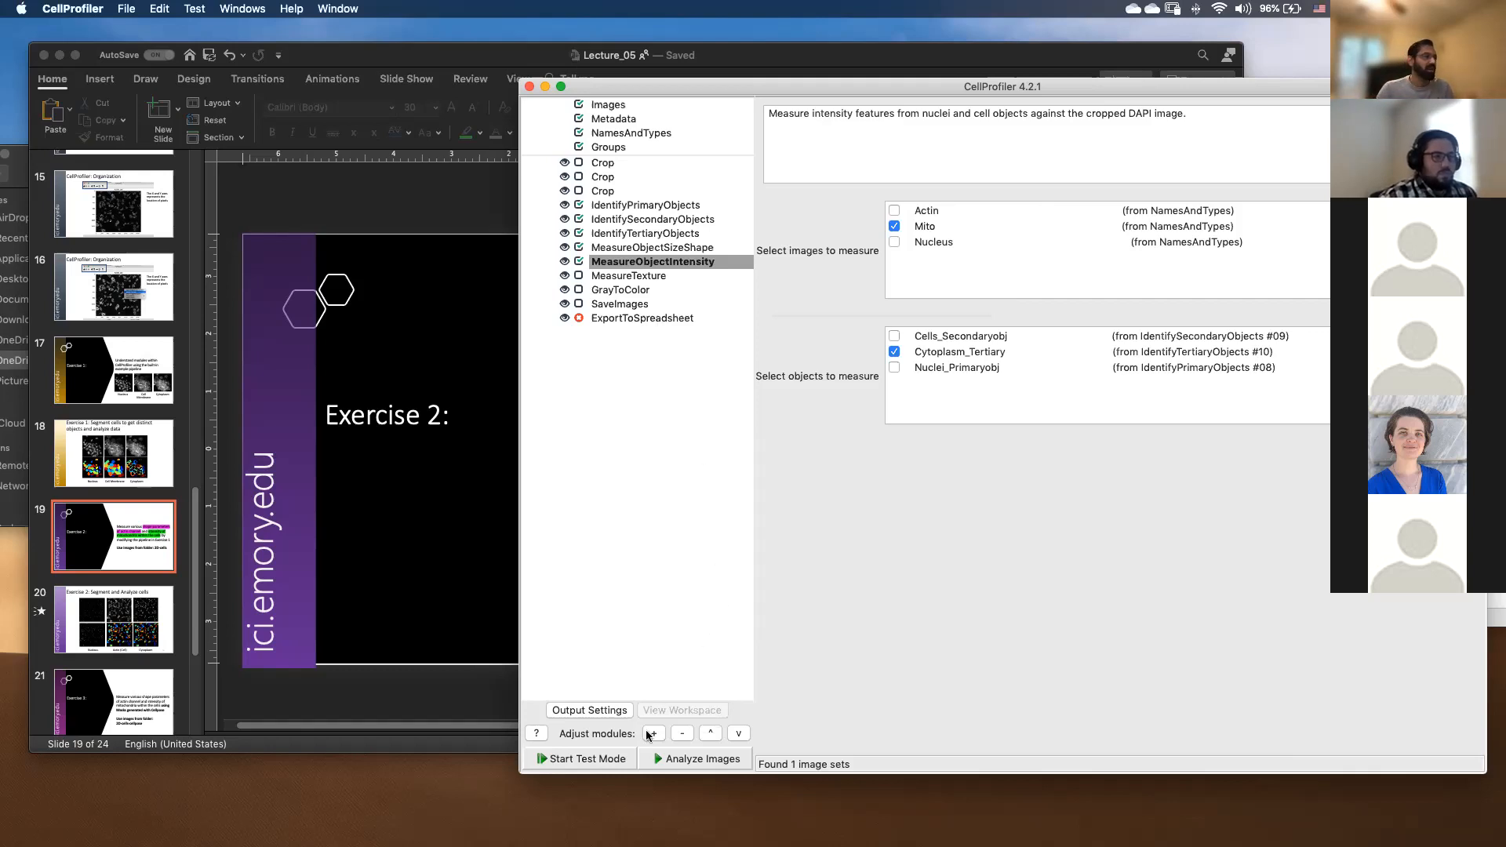
Add two DisplayDataOnImage modules from the Data Tools category after MeasureObjectIntensity.
click(651, 734)
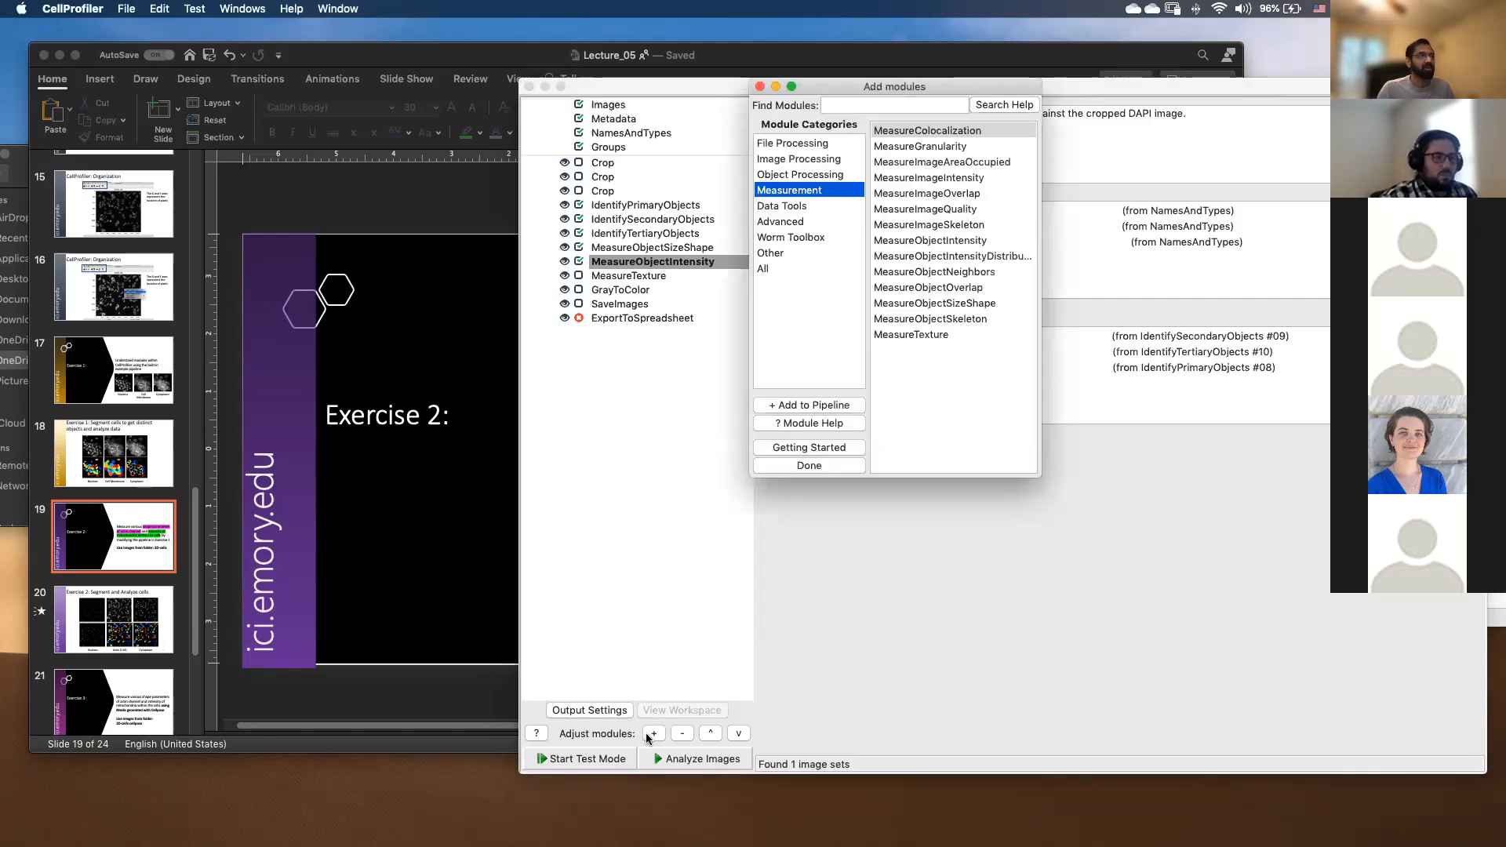
click(767, 207)
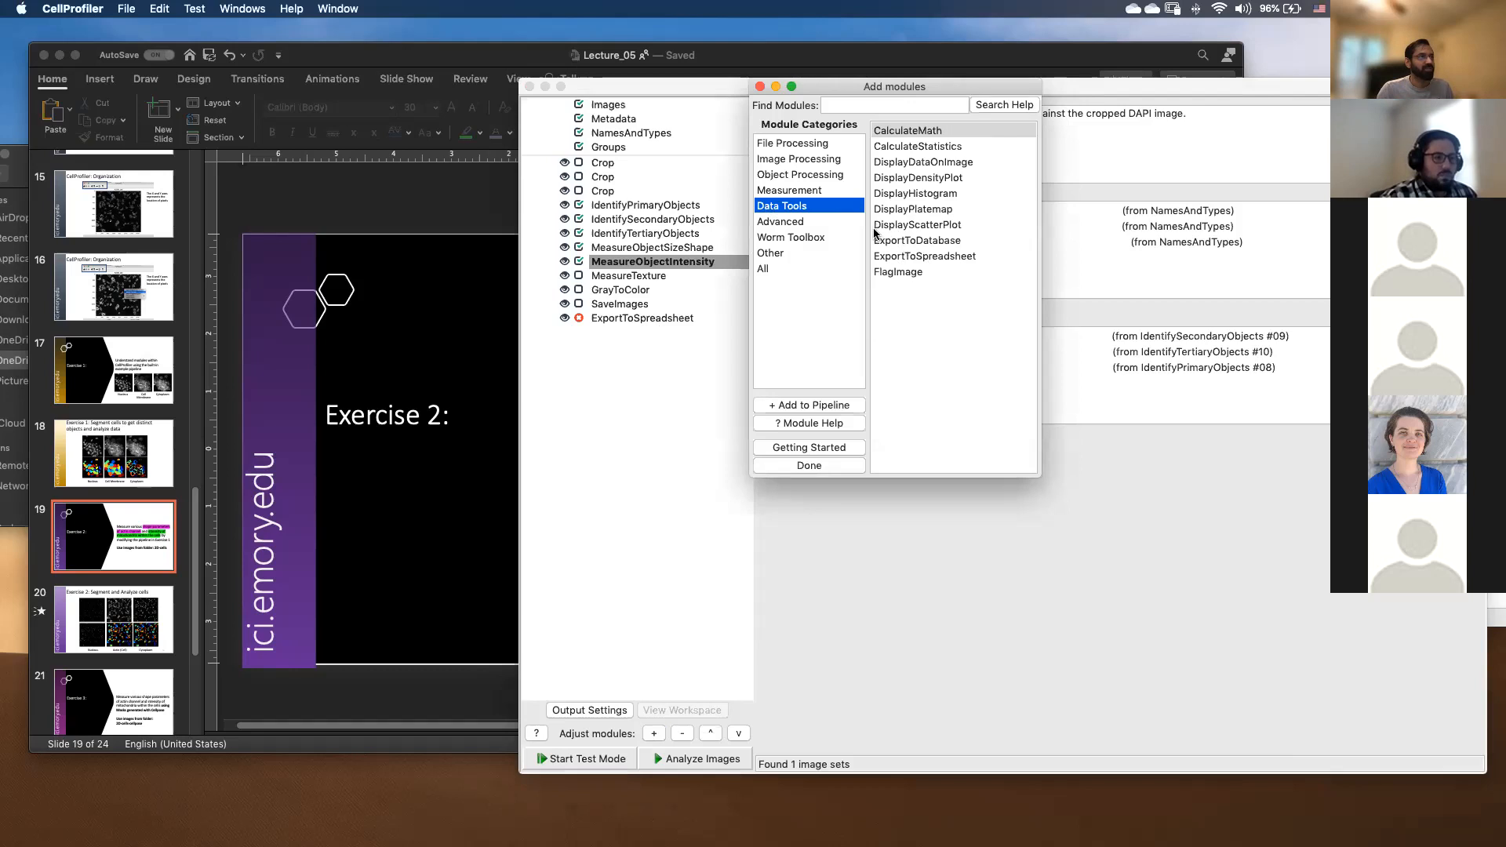
click(885, 163)
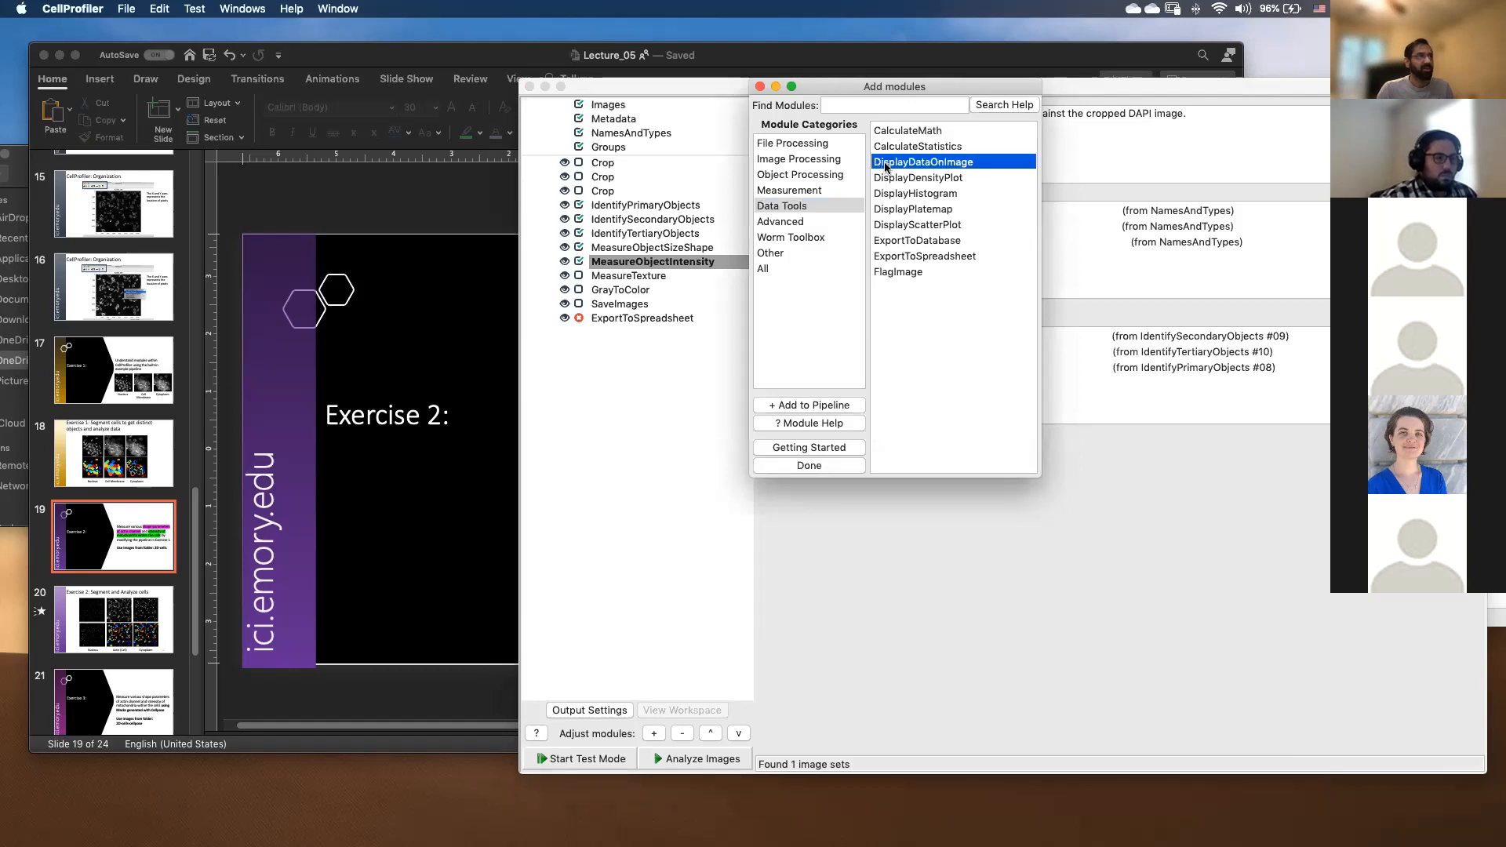
click(802, 405)
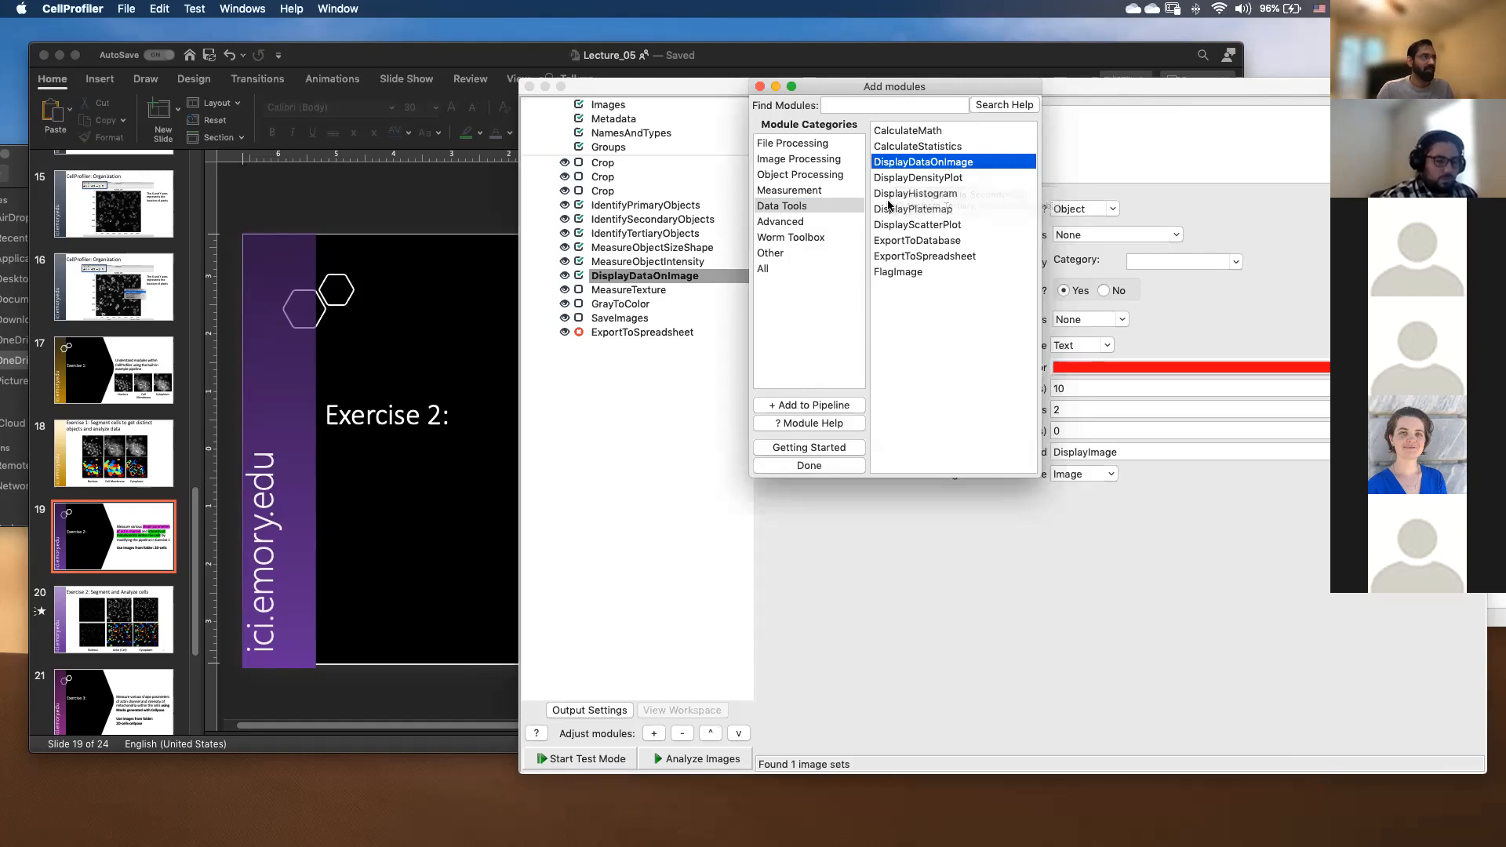
click(788, 404)
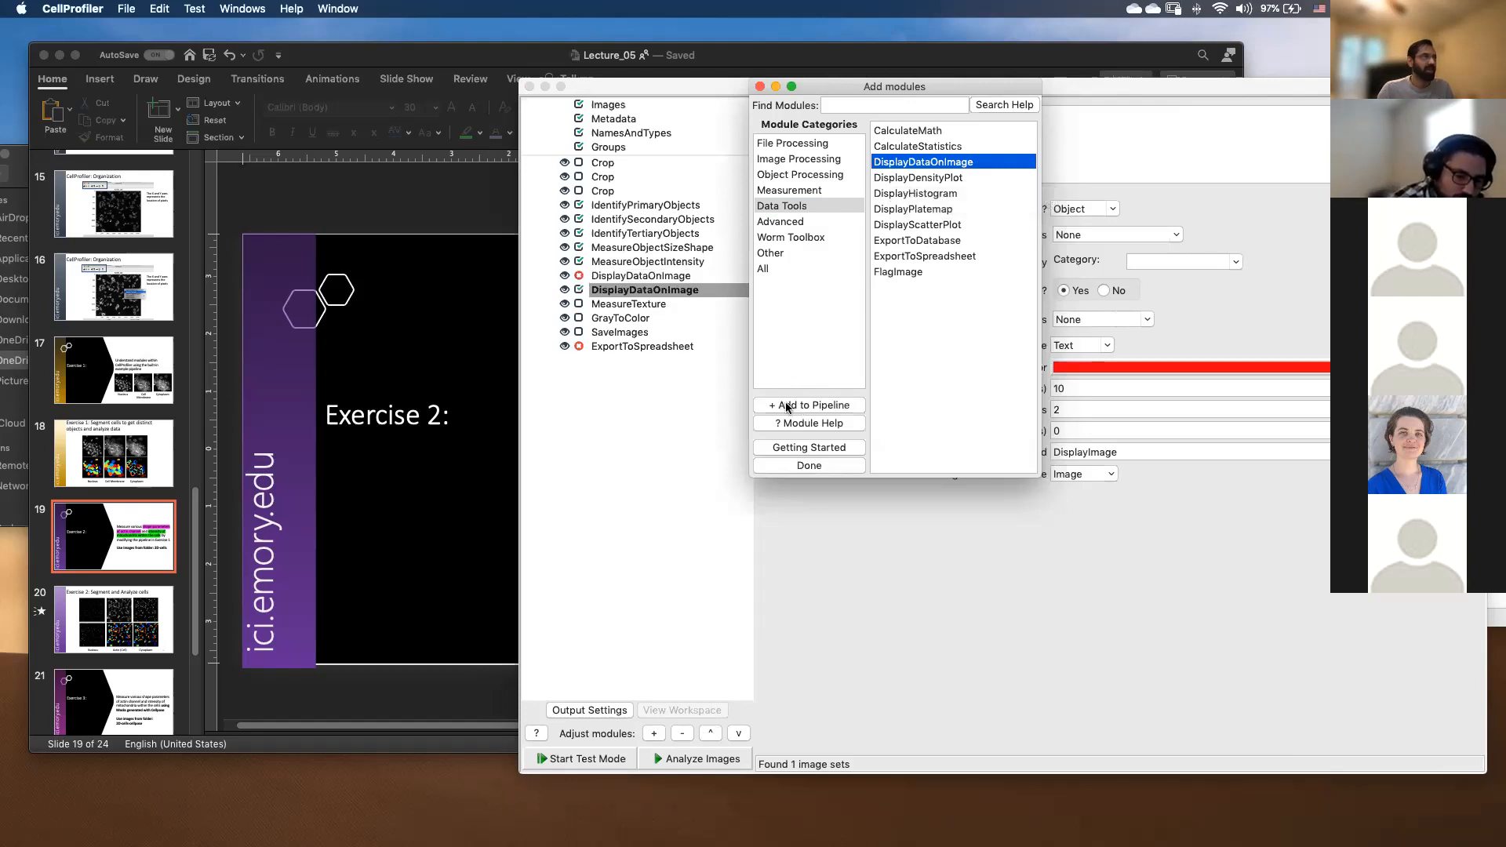
click(761, 88)
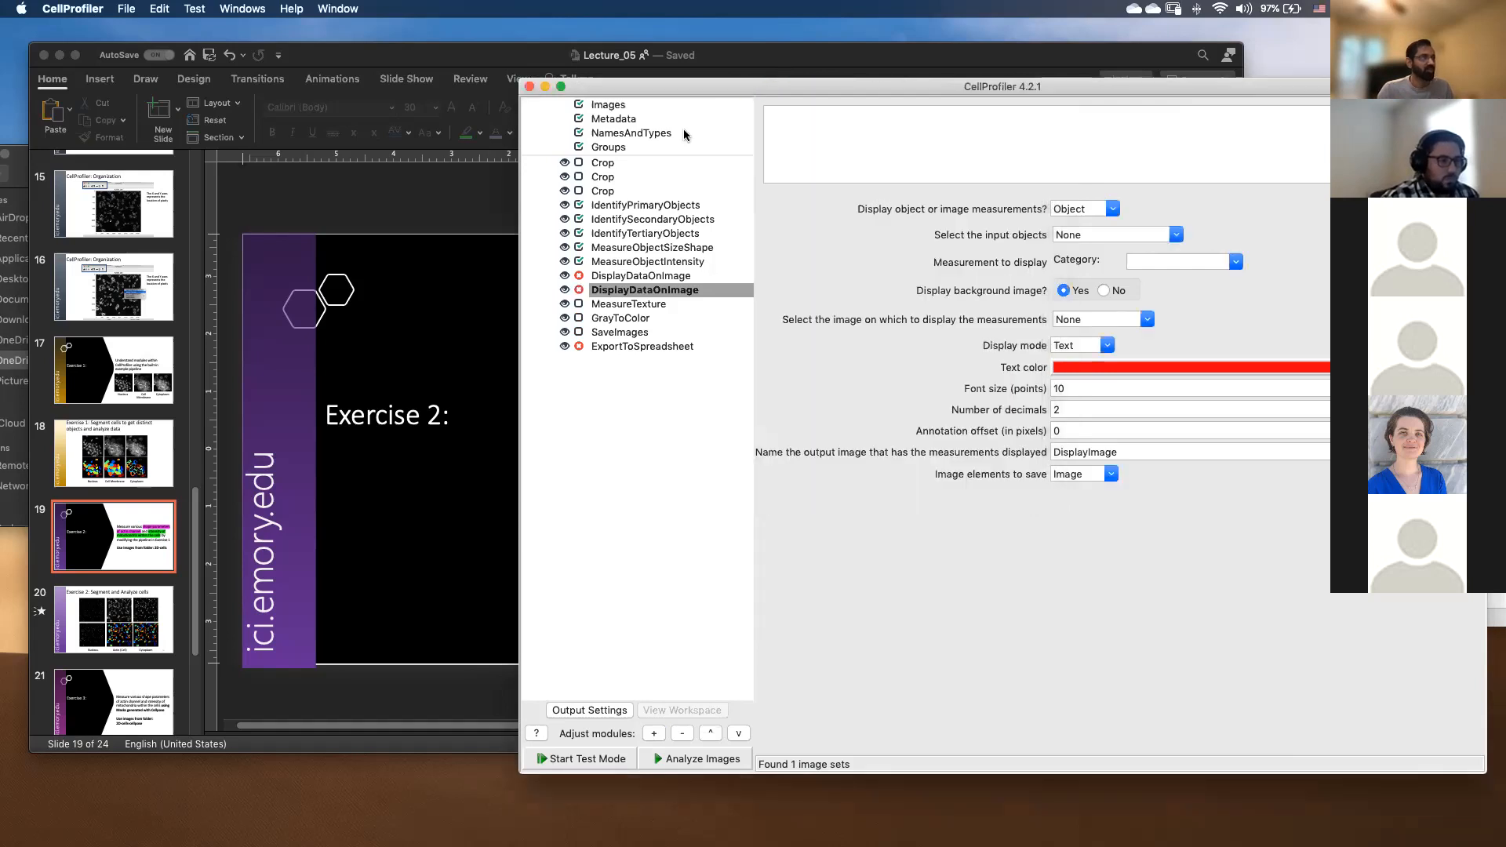
Set the first DisplayDataOnImage module to display object measurements for Cells_Secondaryobj.
click(651, 274)
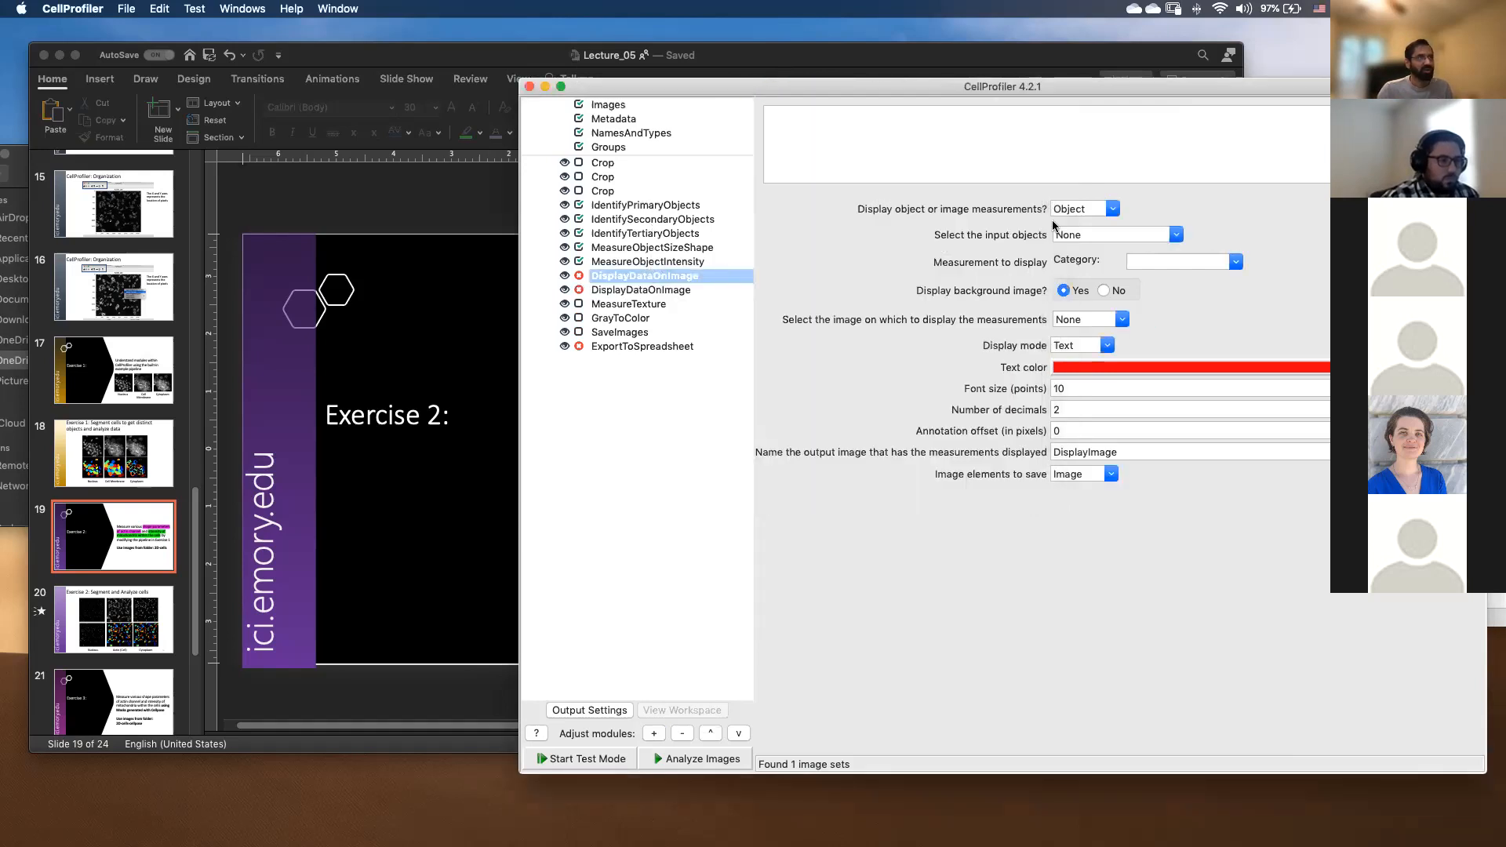
click(1113, 209)
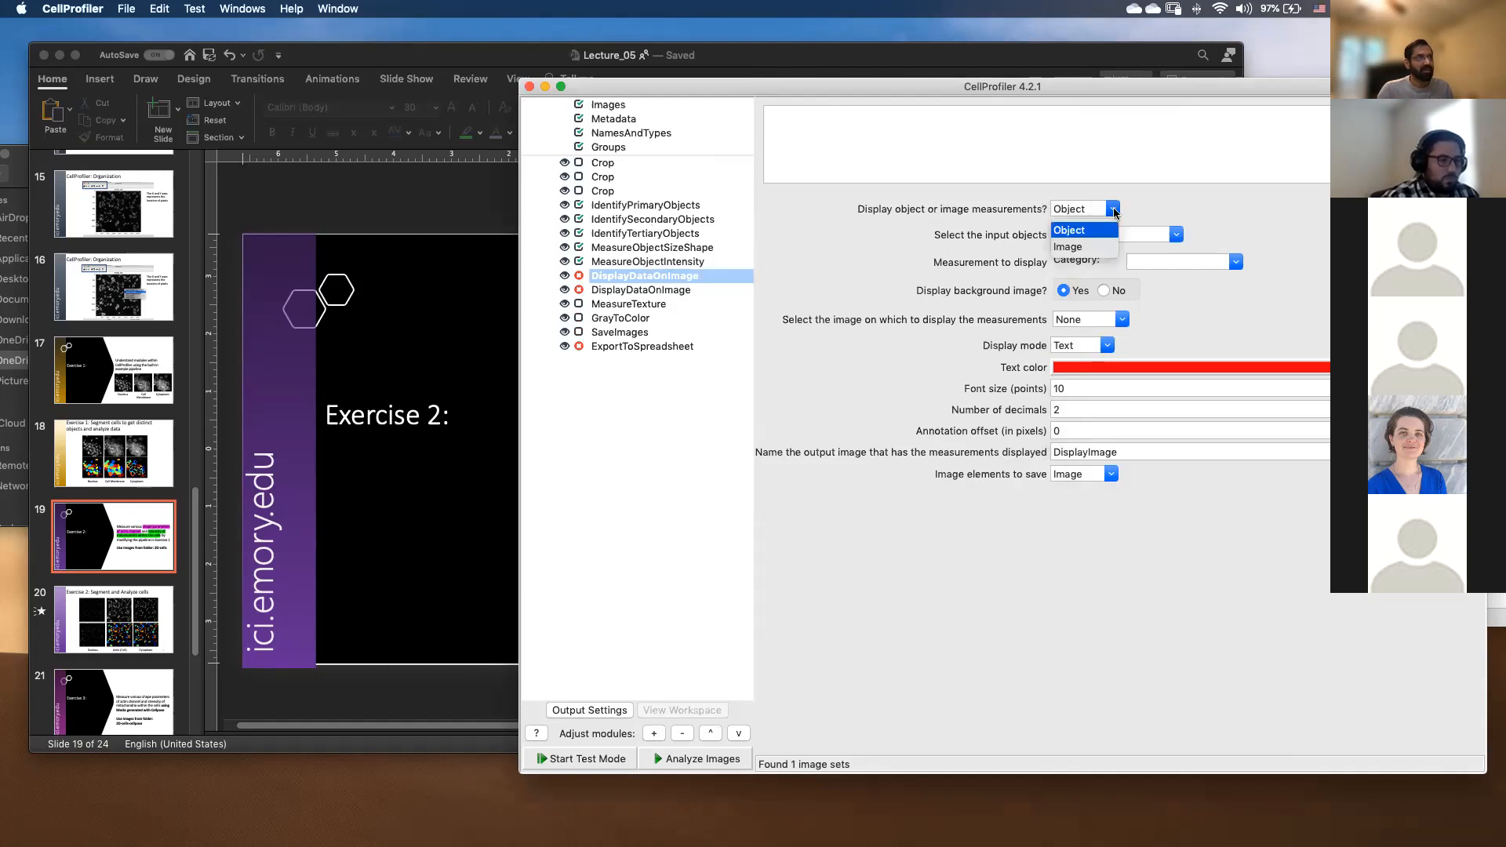
click(1102, 230)
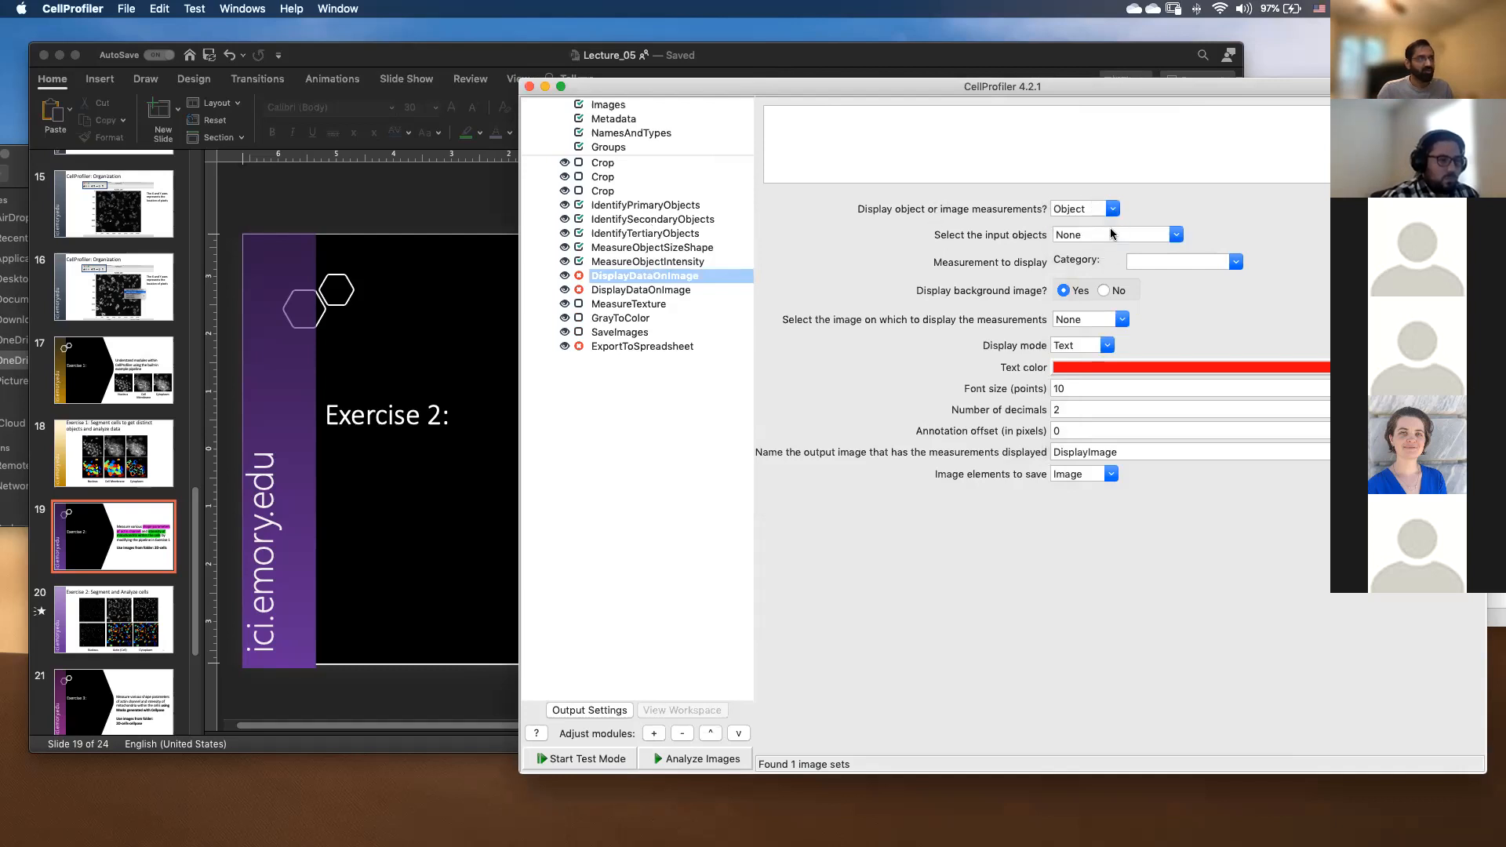
click(1176, 235)
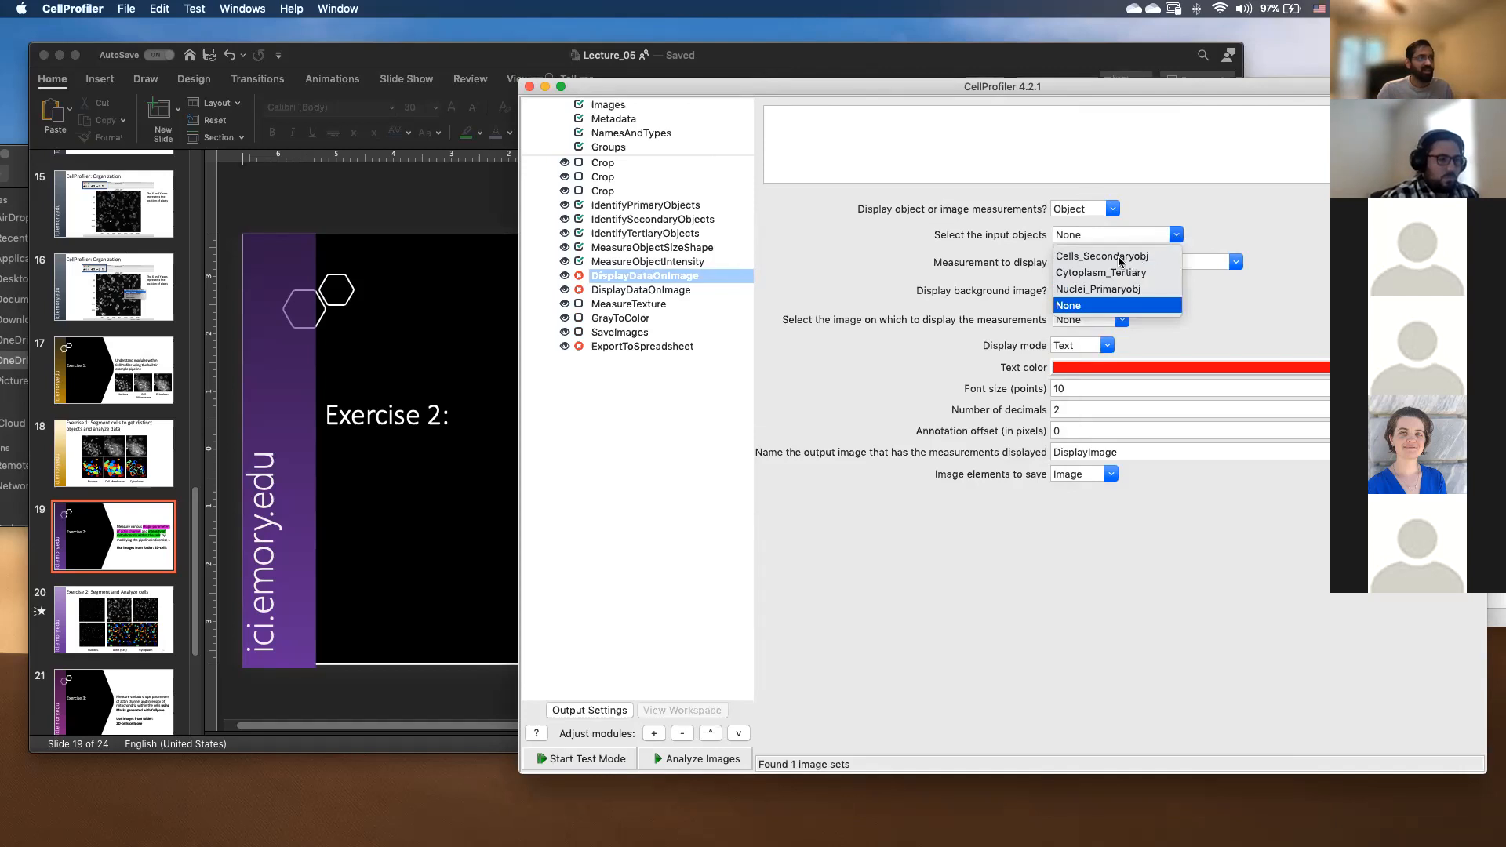
click(1120, 256)
Choose the Number category's Object_Number as the measurement to display and Actin as the background image.
click(1235, 264)
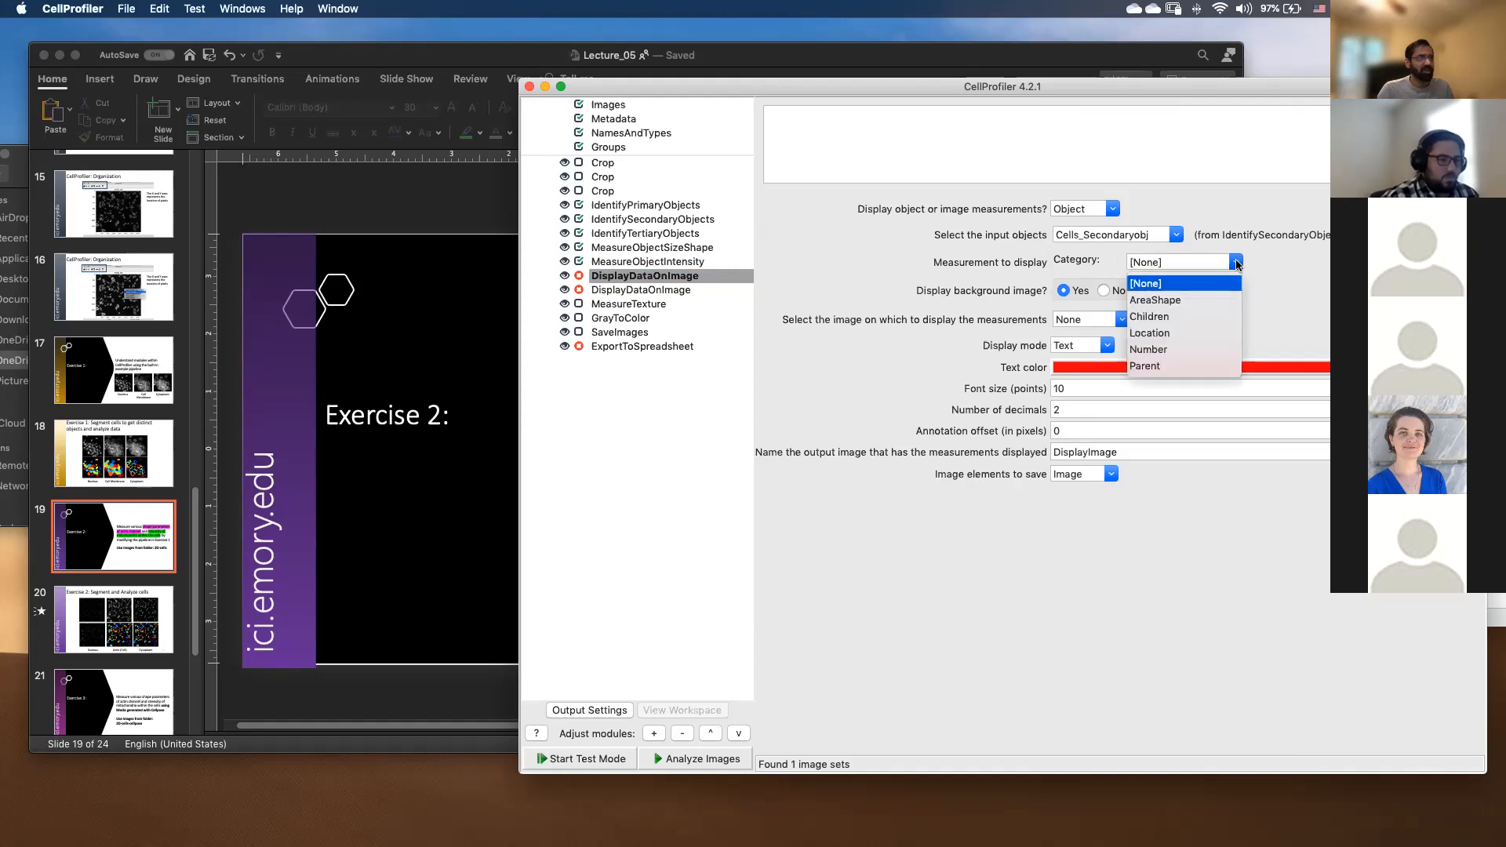
click(1161, 352)
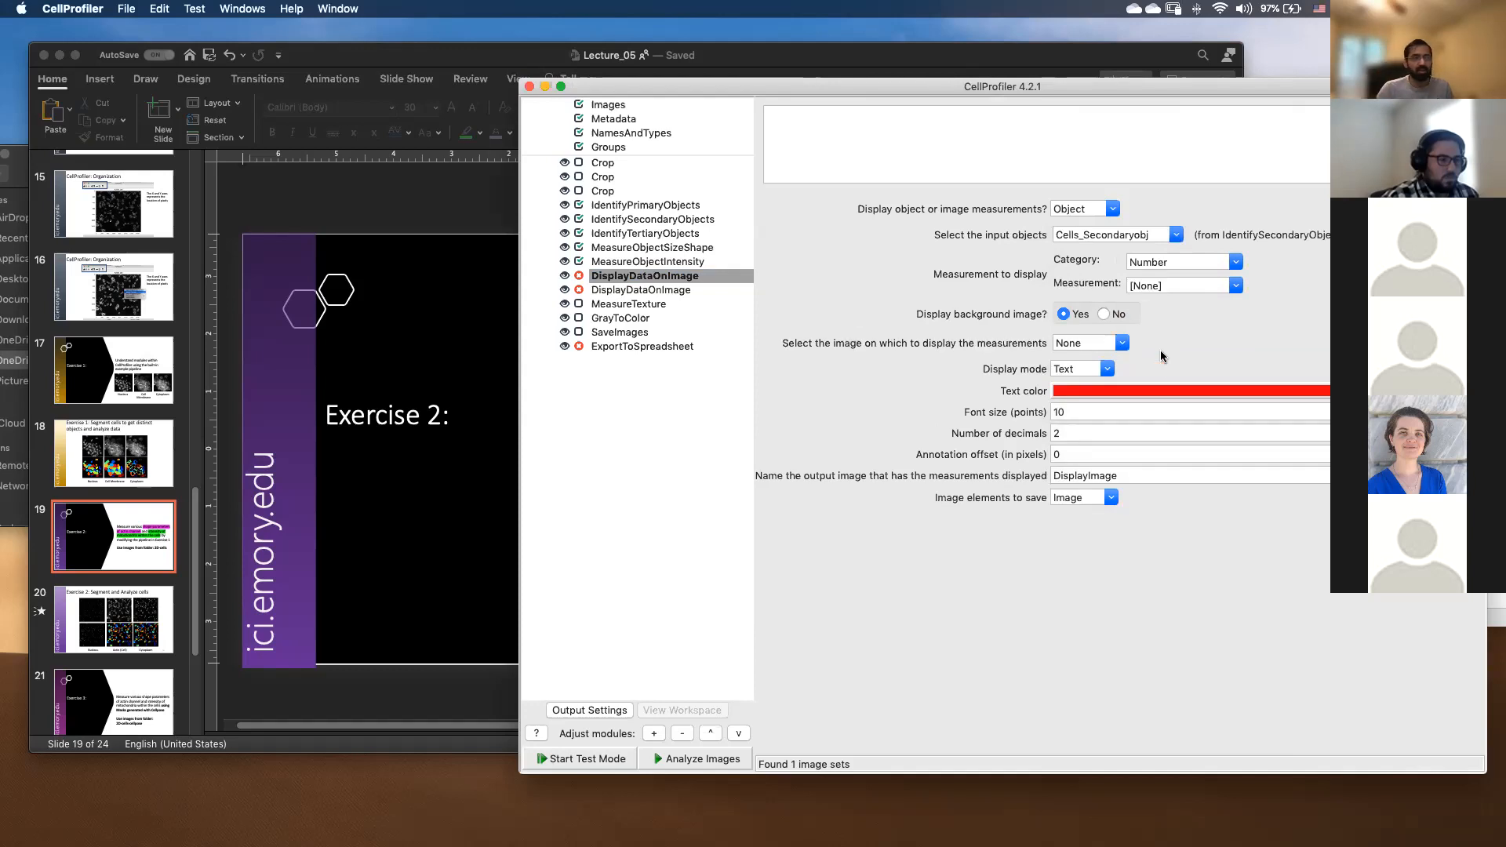
click(1236, 286)
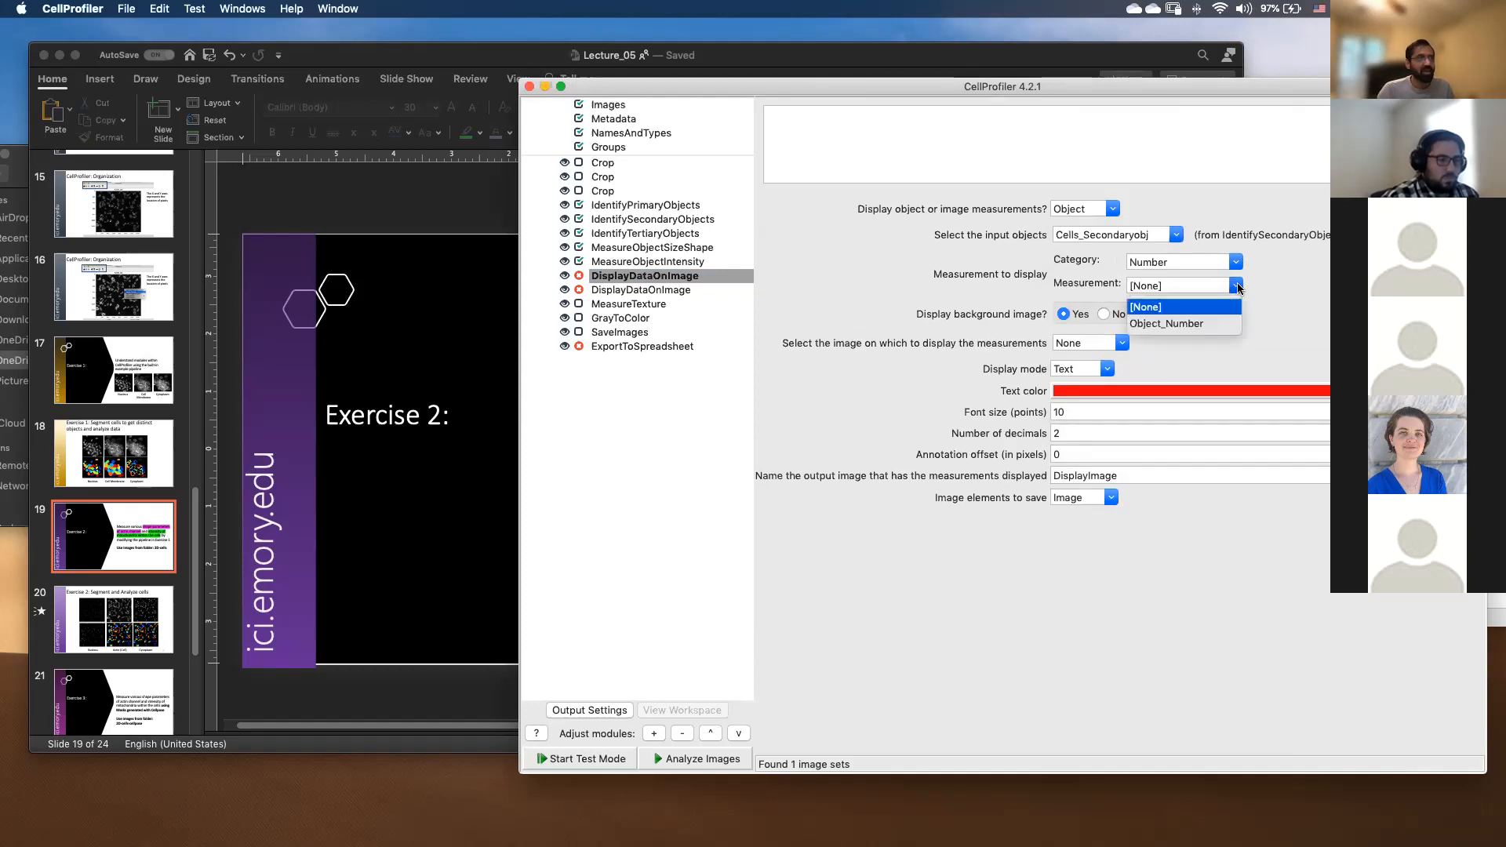
click(1206, 324)
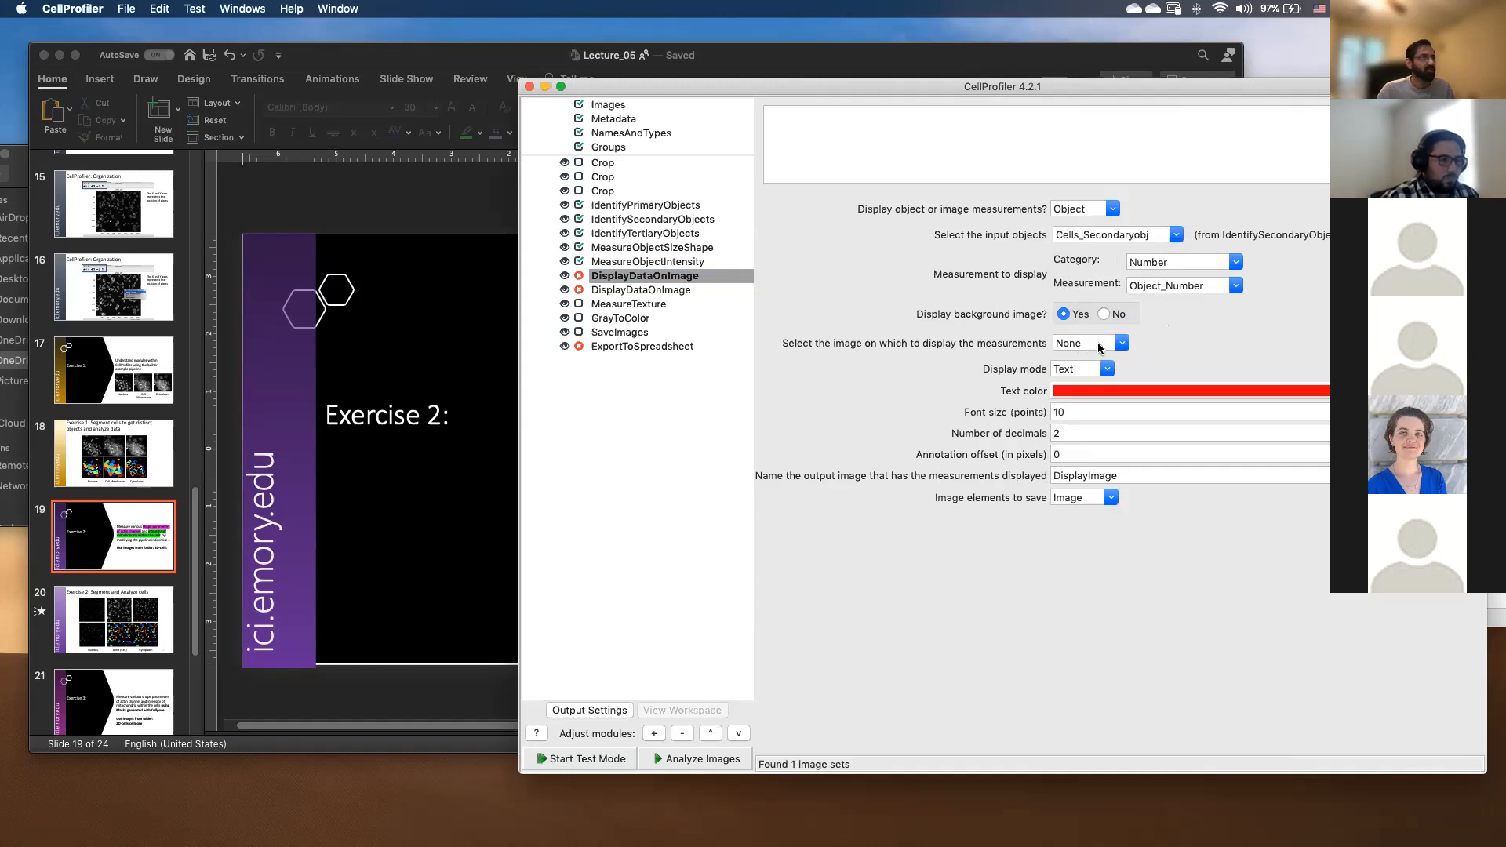
click(1118, 345)
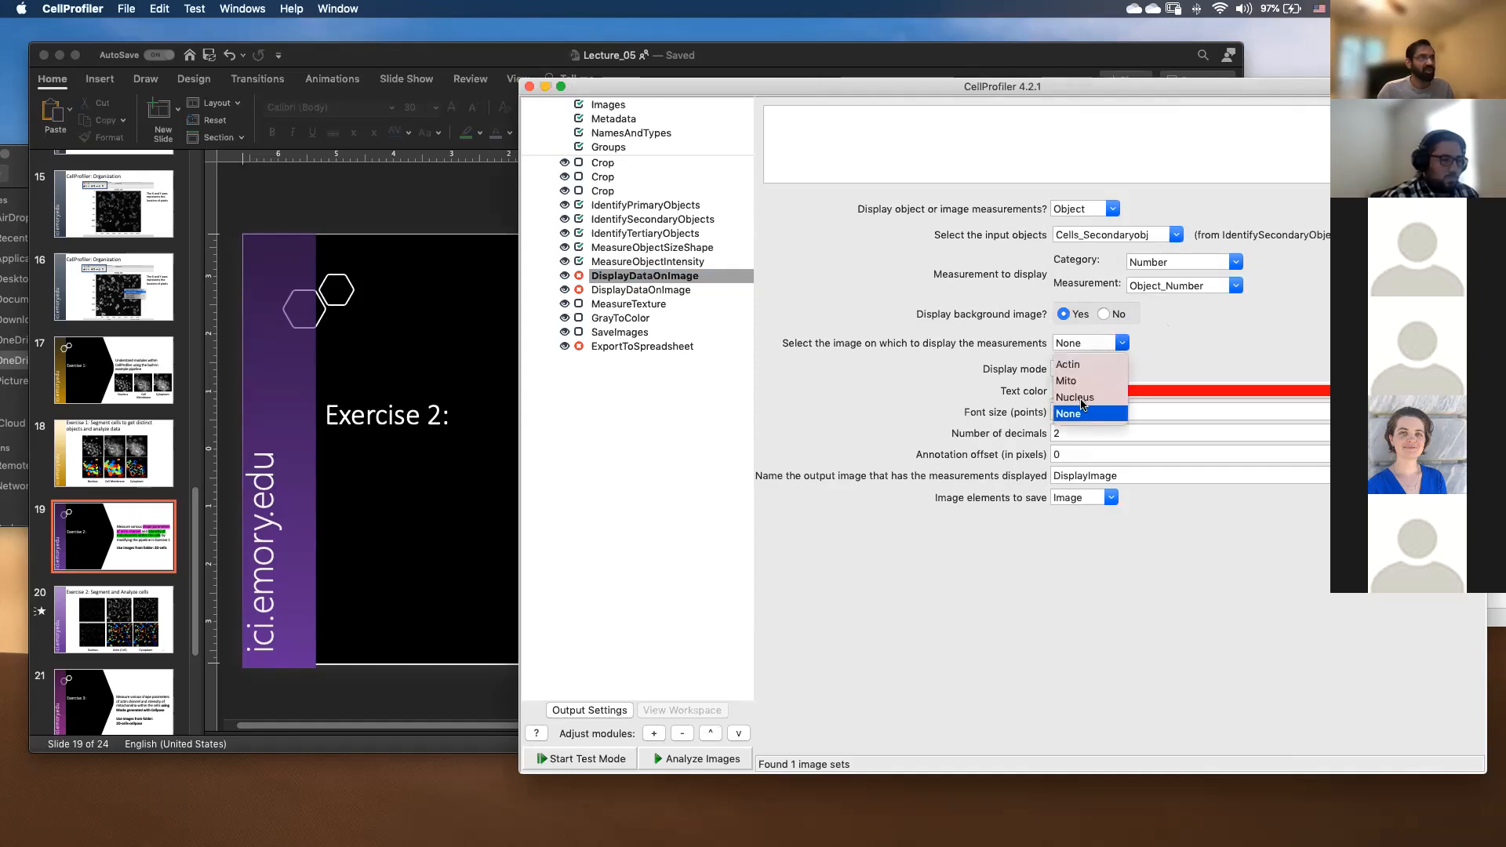
click(1064, 366)
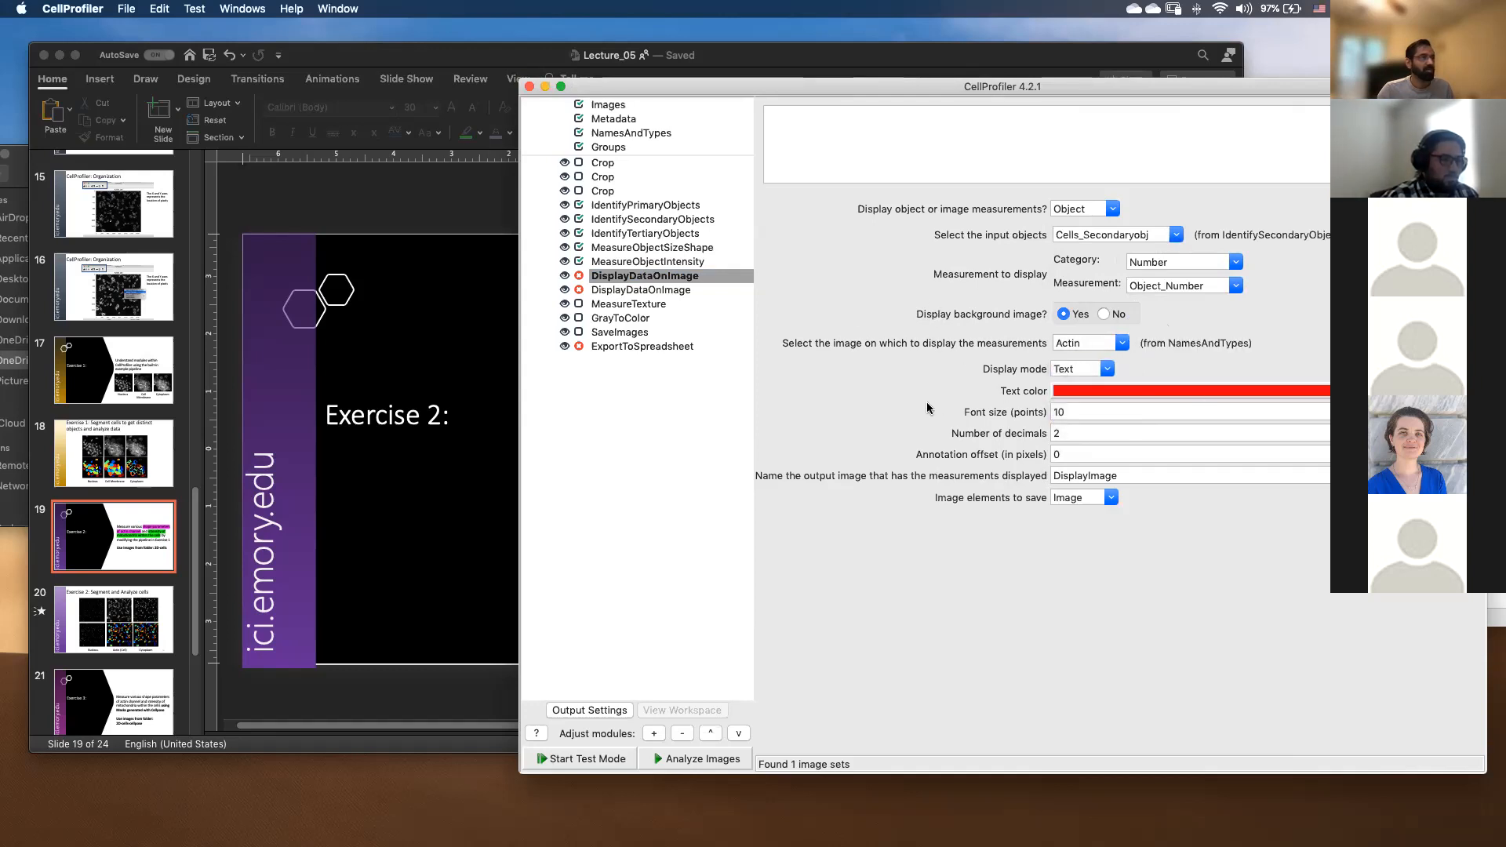
click(627, 280)
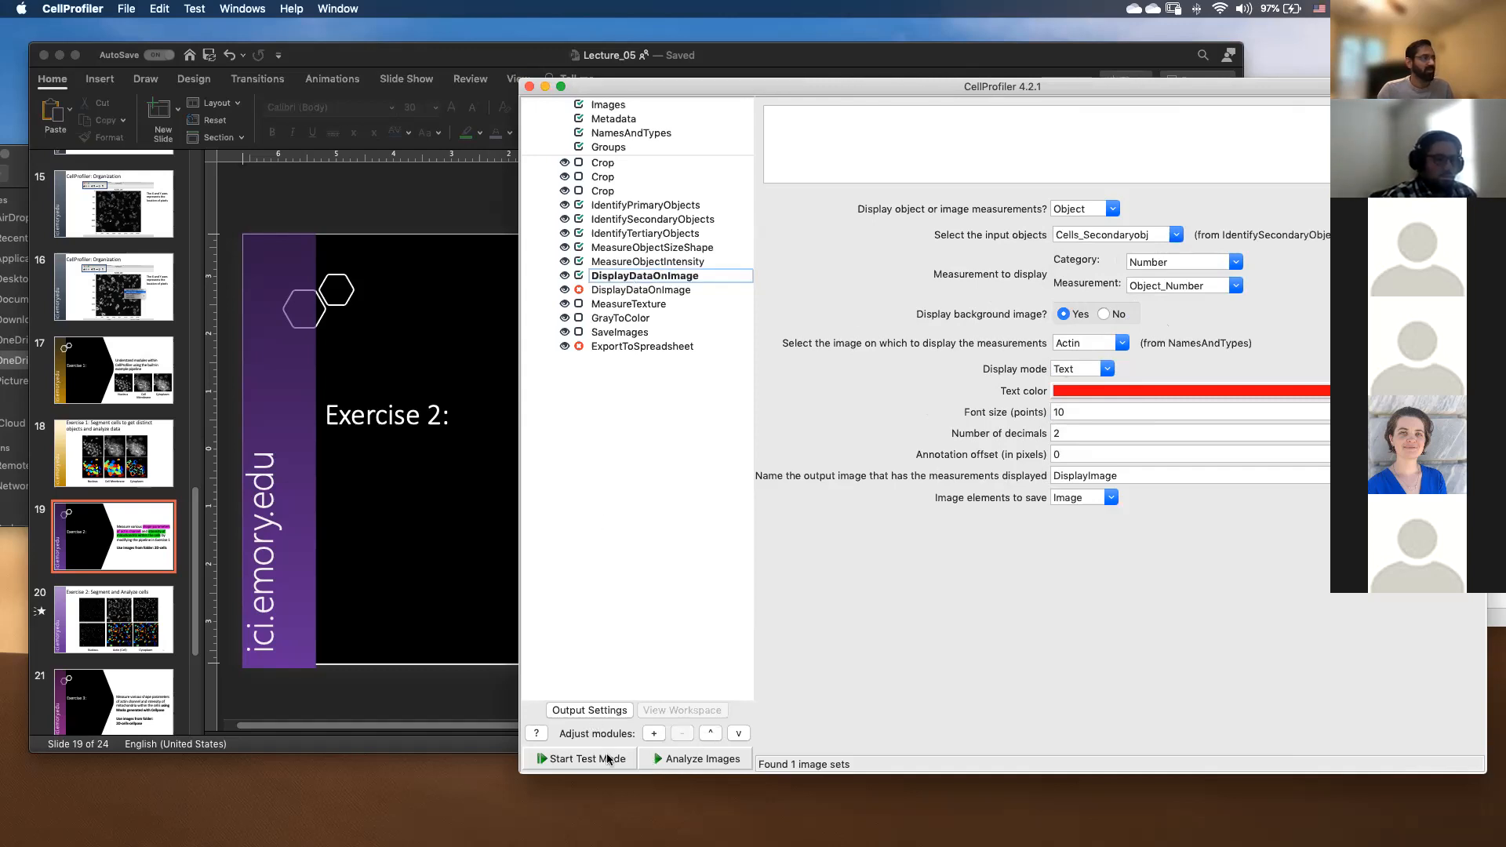
Start test mode and execute the pipeline module by module through the first DisplayDataOnImage module.
click(611, 759)
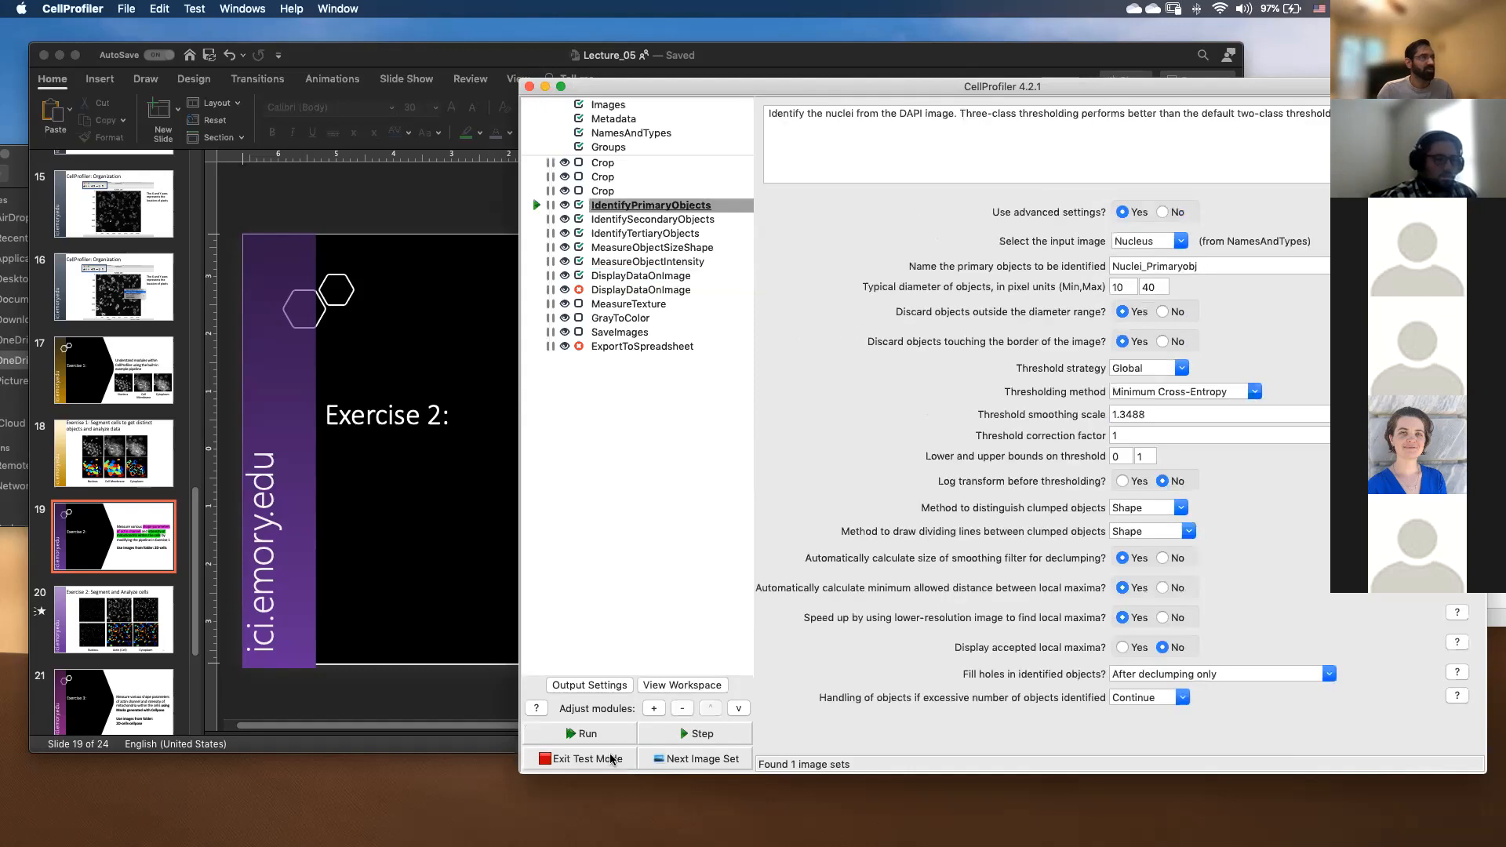
click(671, 735)
click(671, 735)
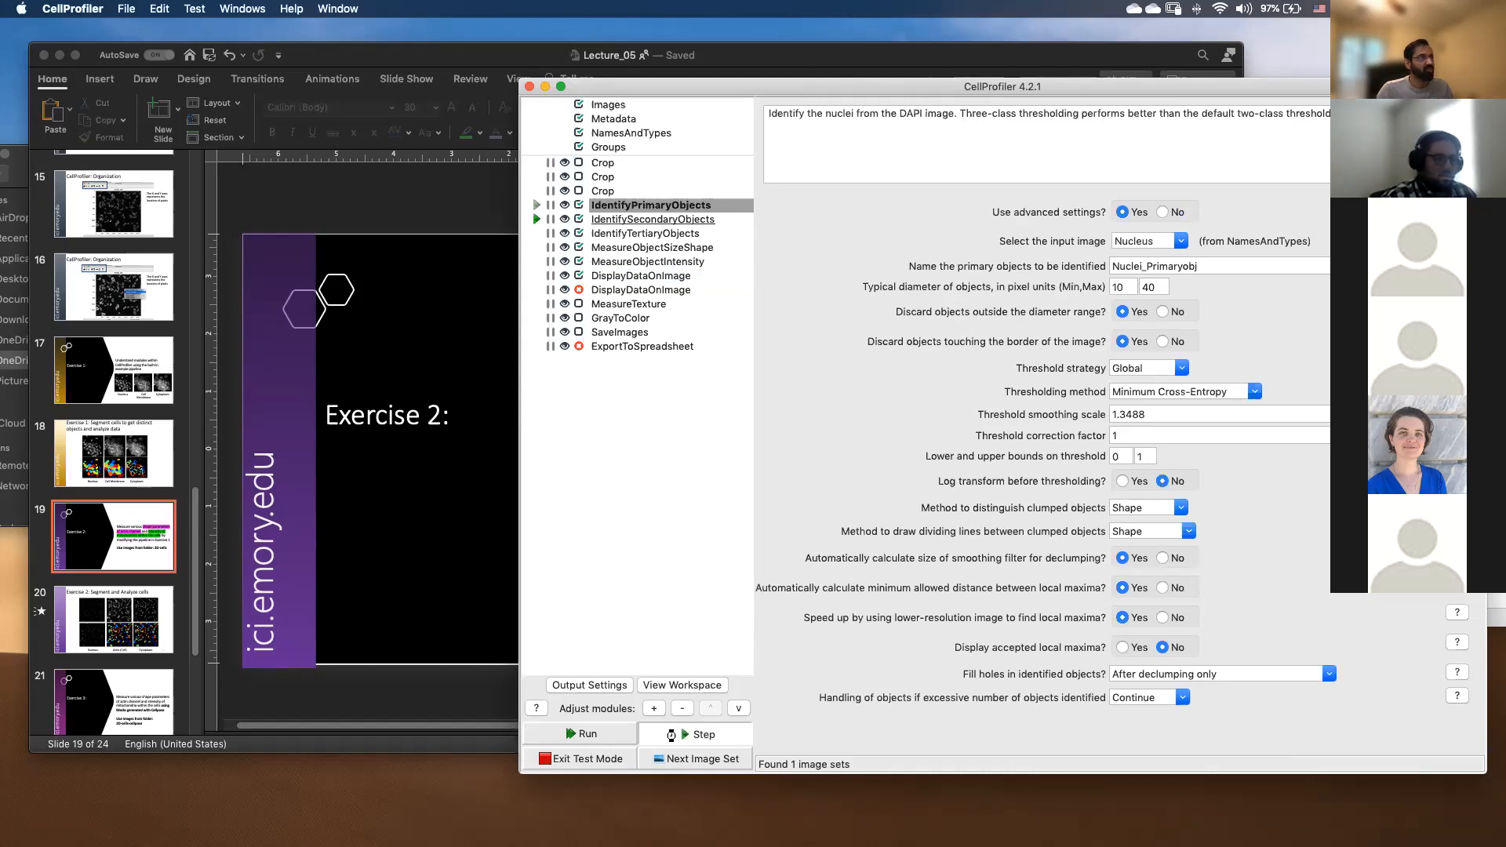
click(672, 735)
click(671, 735)
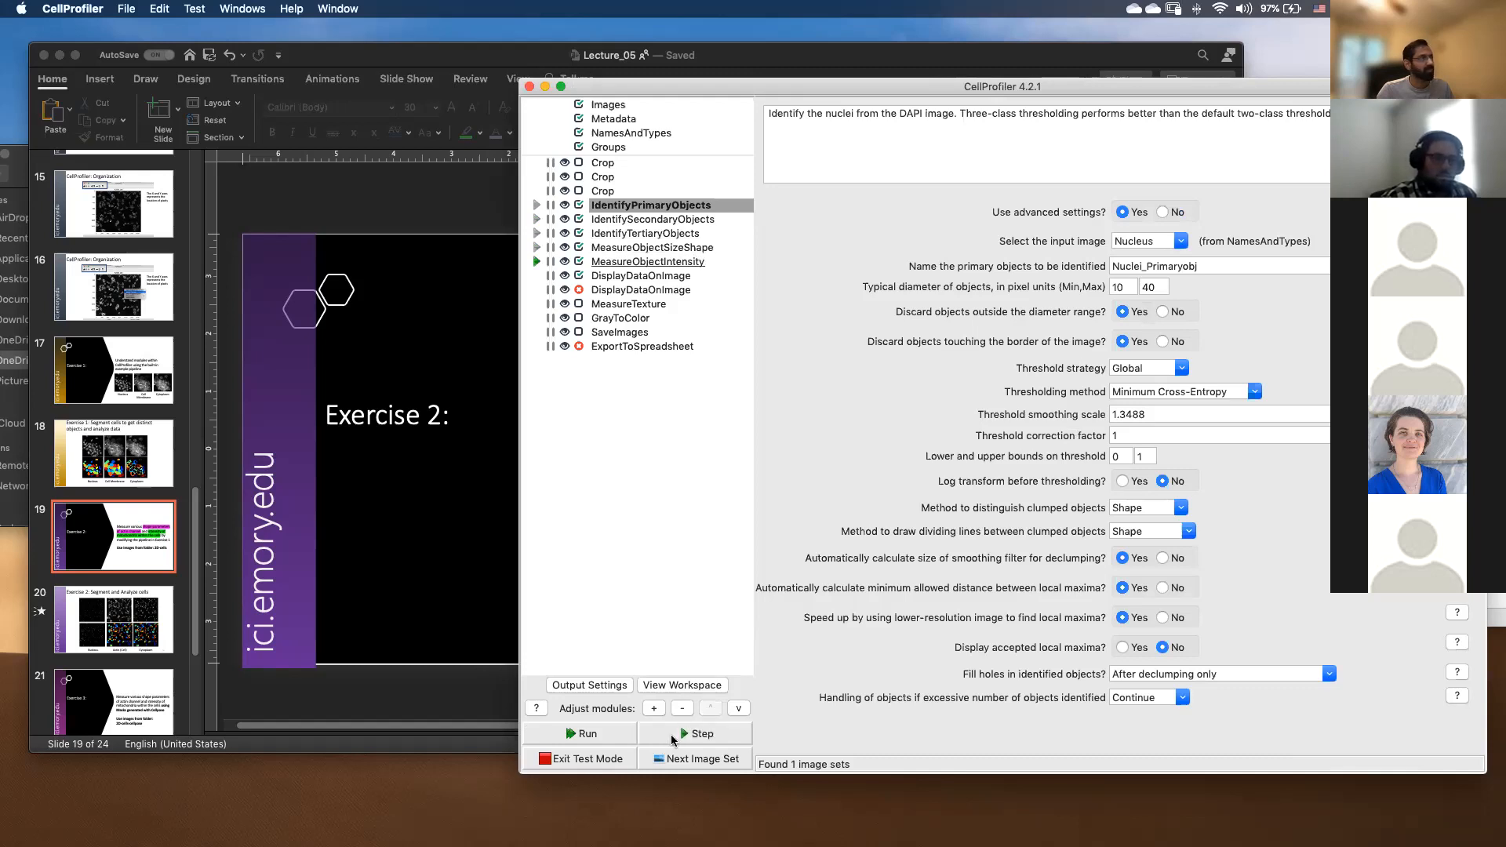
click(672, 735)
click(537, 280)
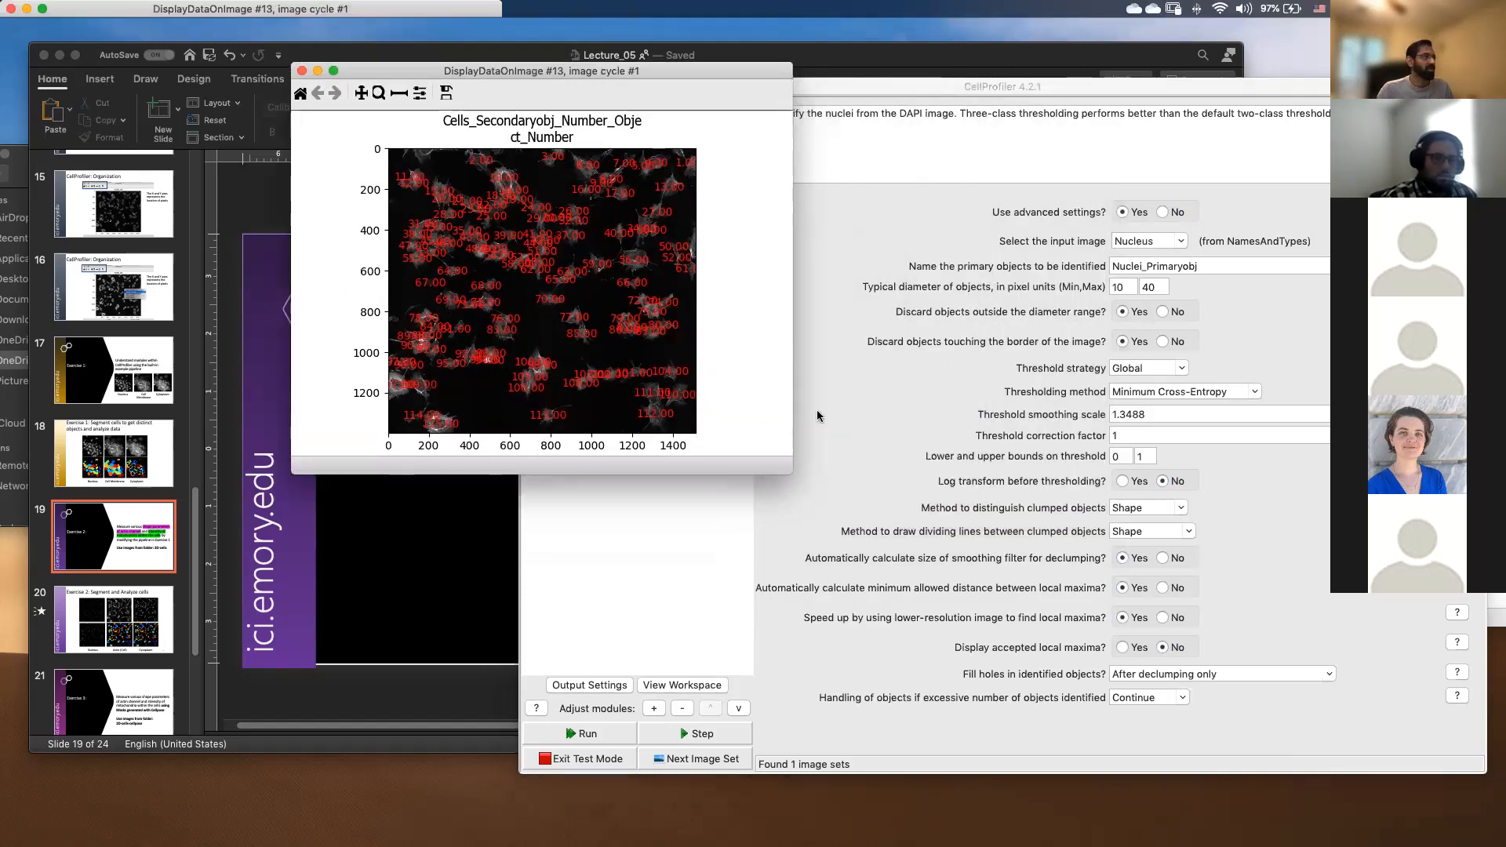
Enlarge the object number result window, zoom in on a group of cells to inspect their labels, and close the window.
drag(916, 579, 1158, 800)
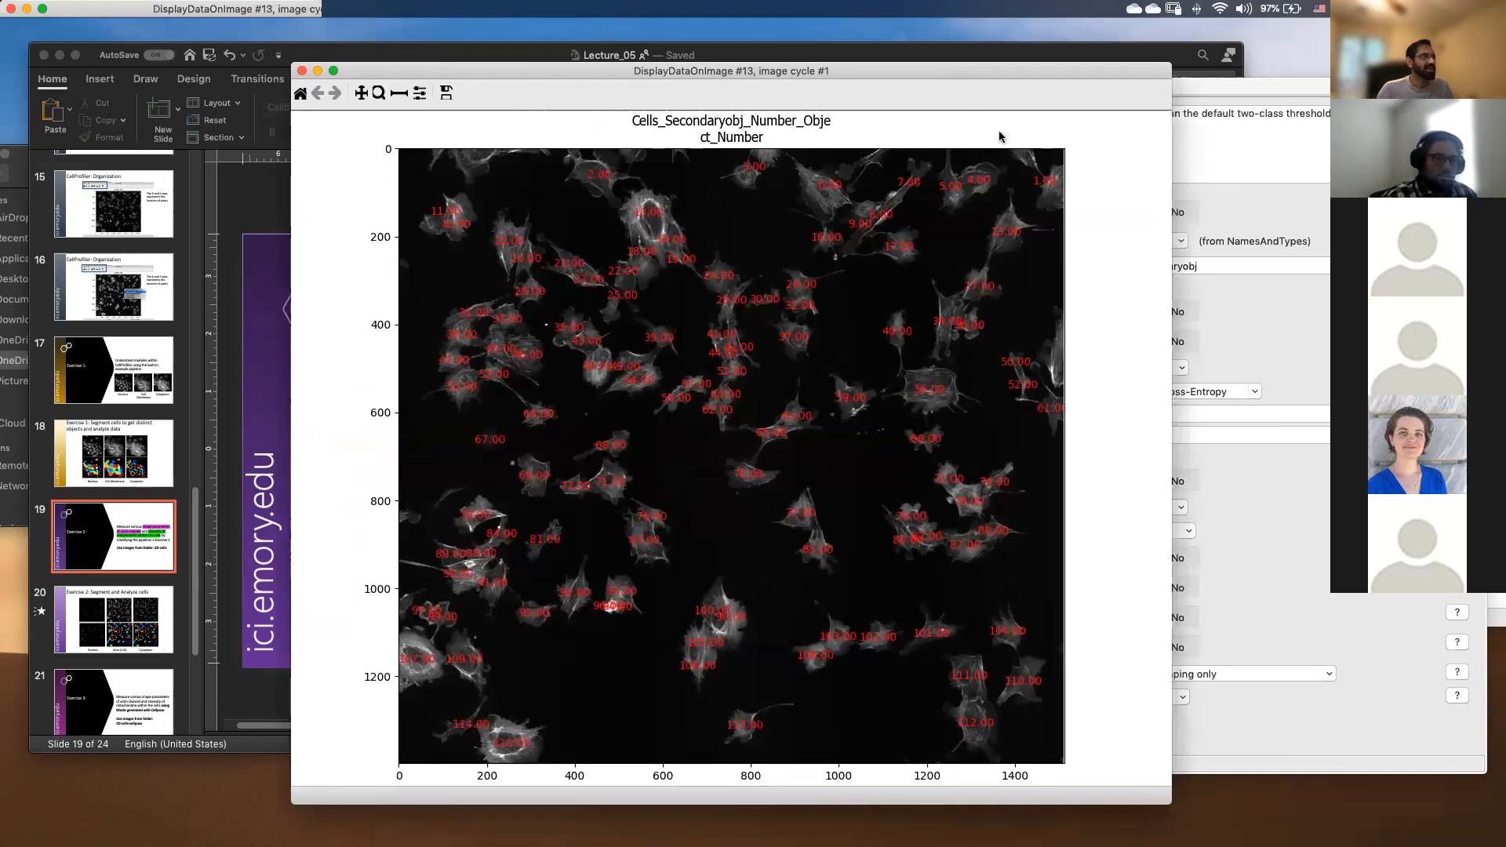
drag(955, 73, 941, 51)
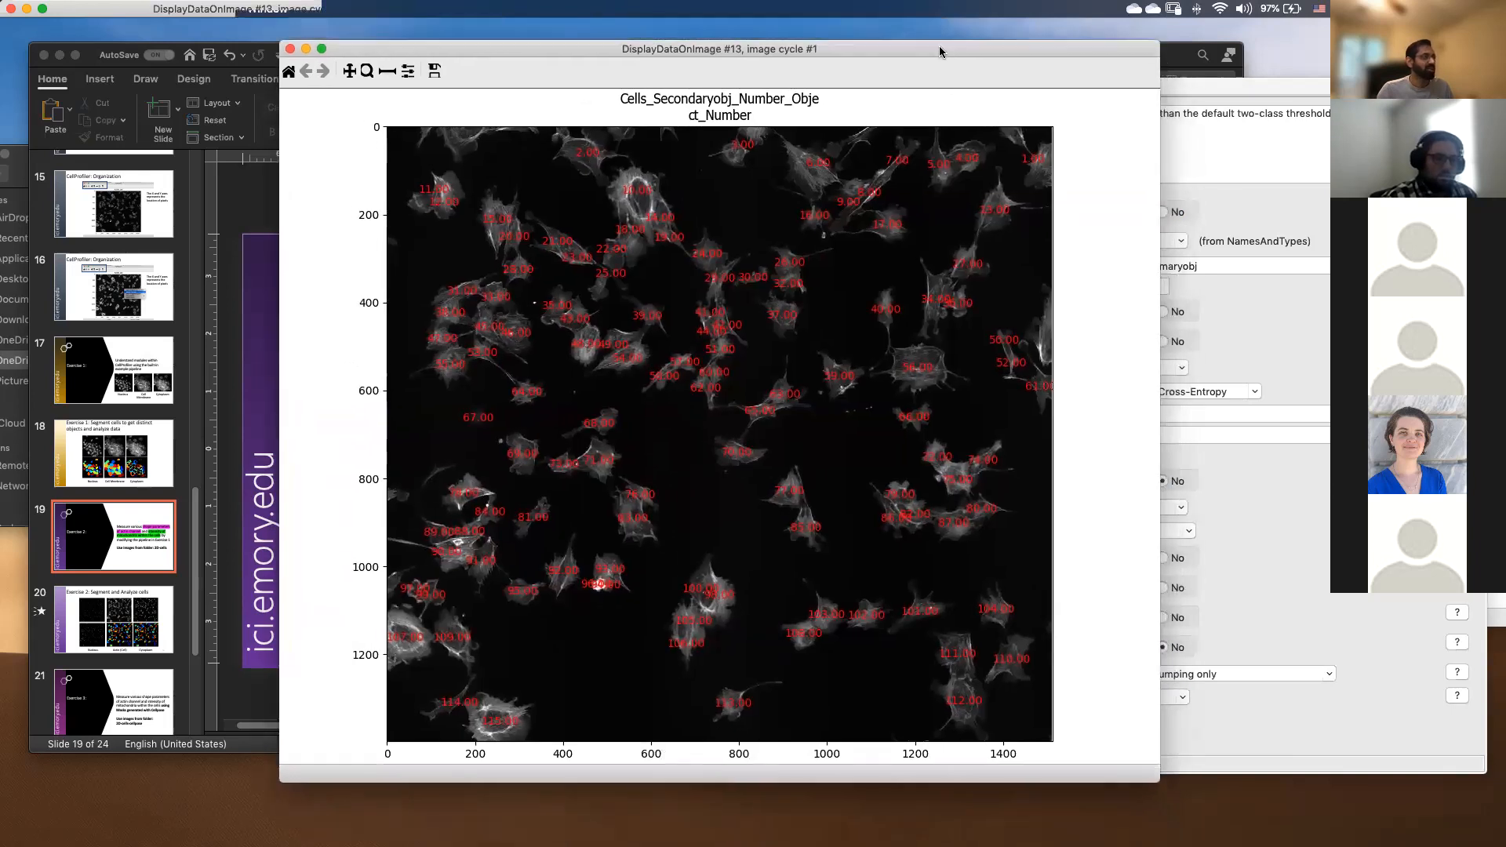
click(366, 72)
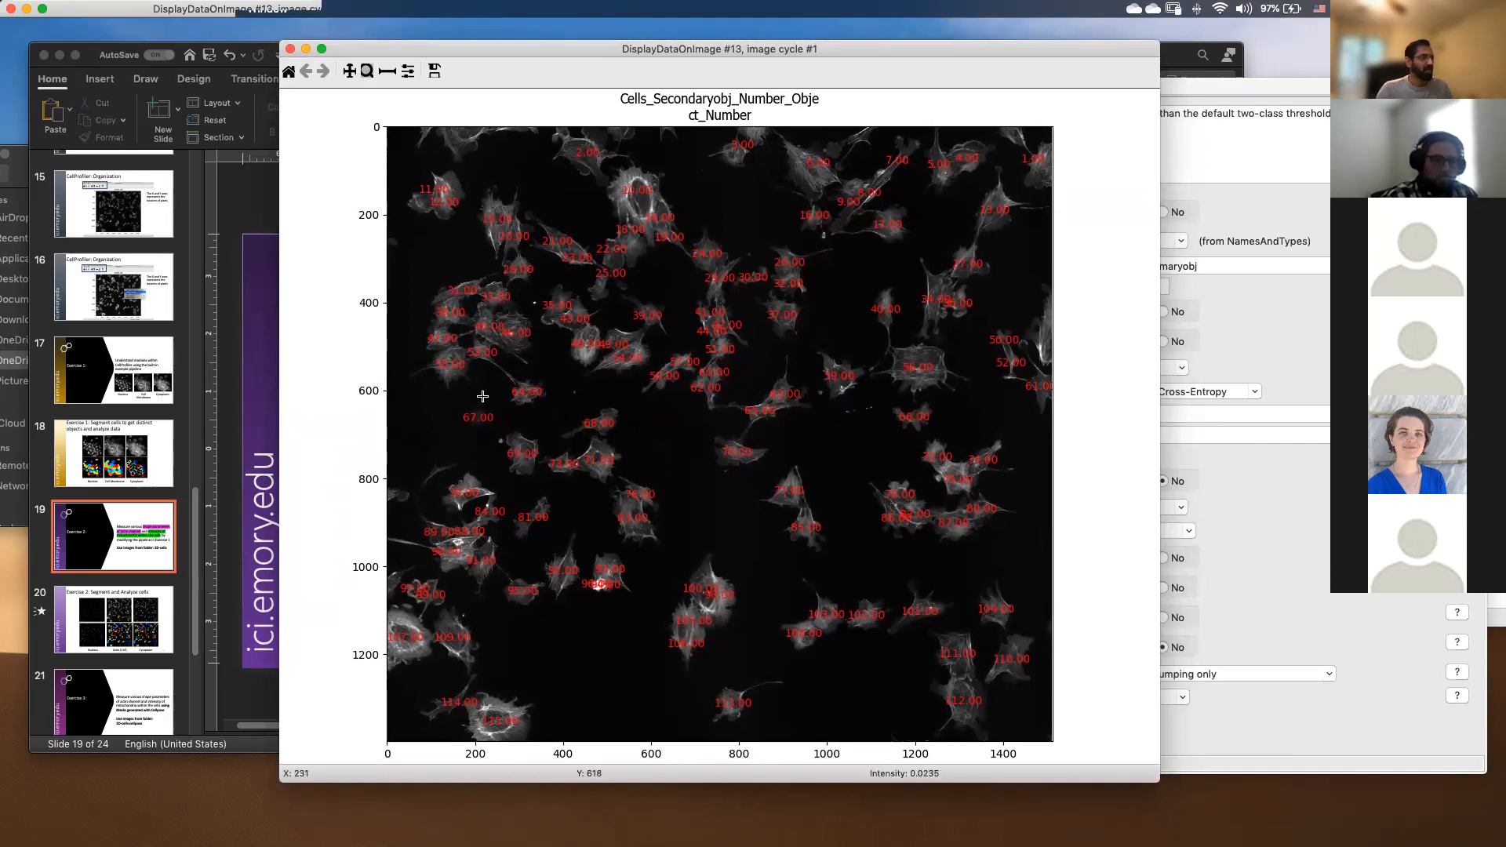
drag(486, 365, 690, 574)
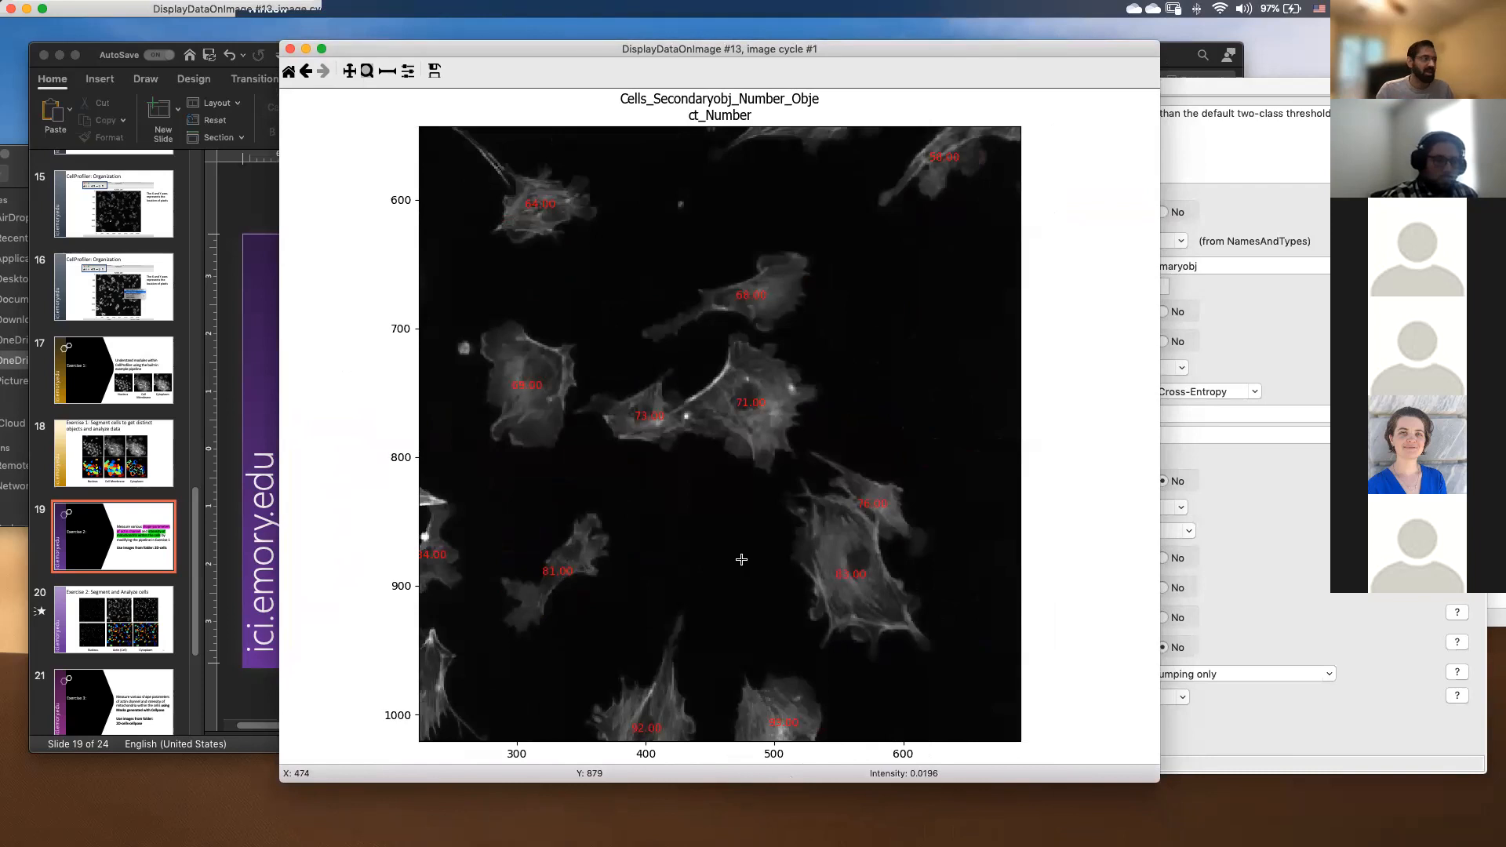
click(290, 49)
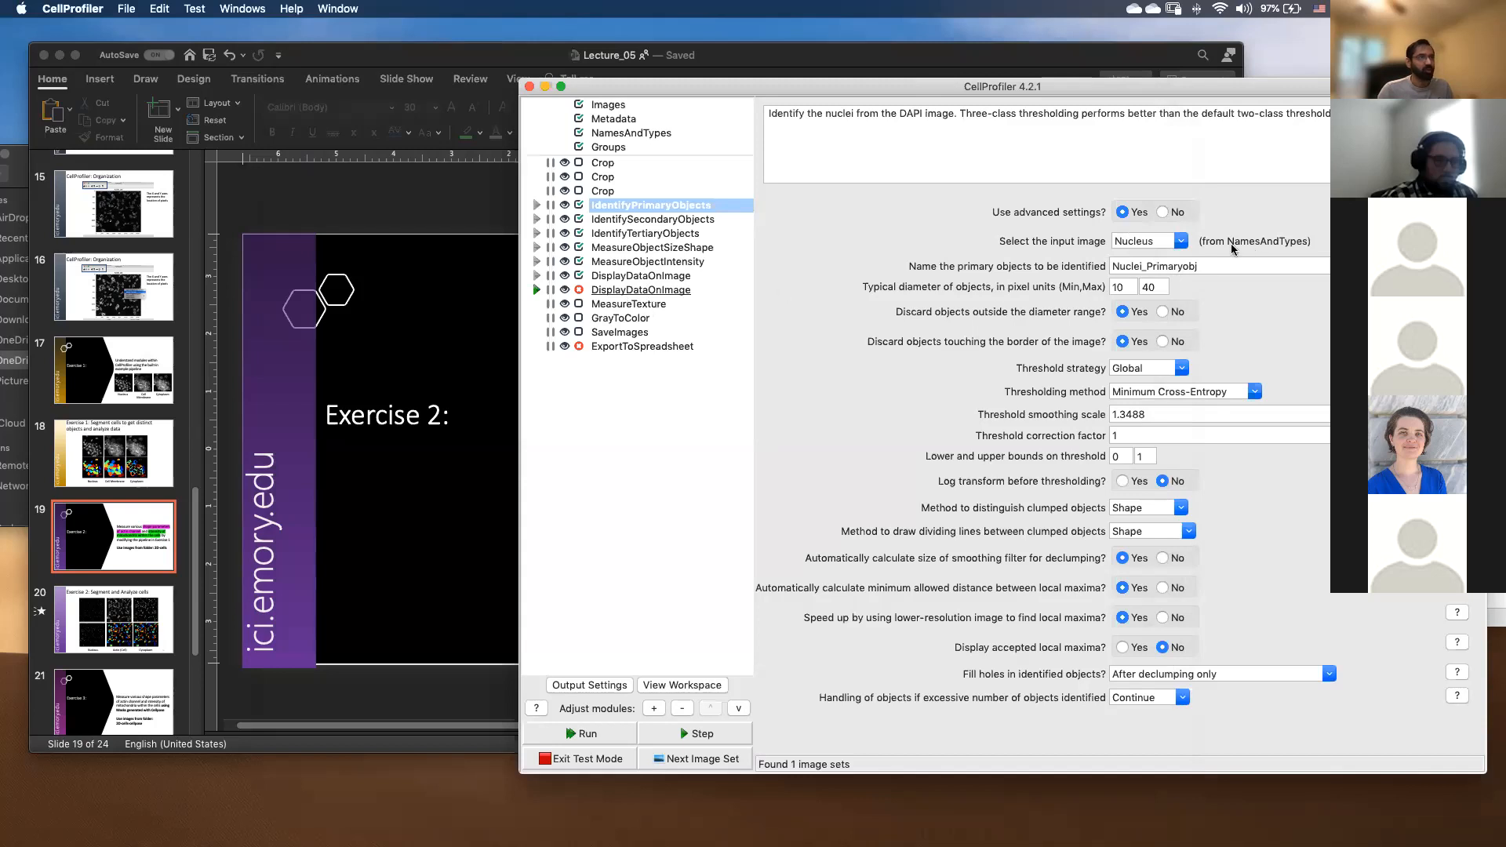
Open the second DisplayDataOnImage module's settings and choose Object as the type of measurement to display.
click(656, 291)
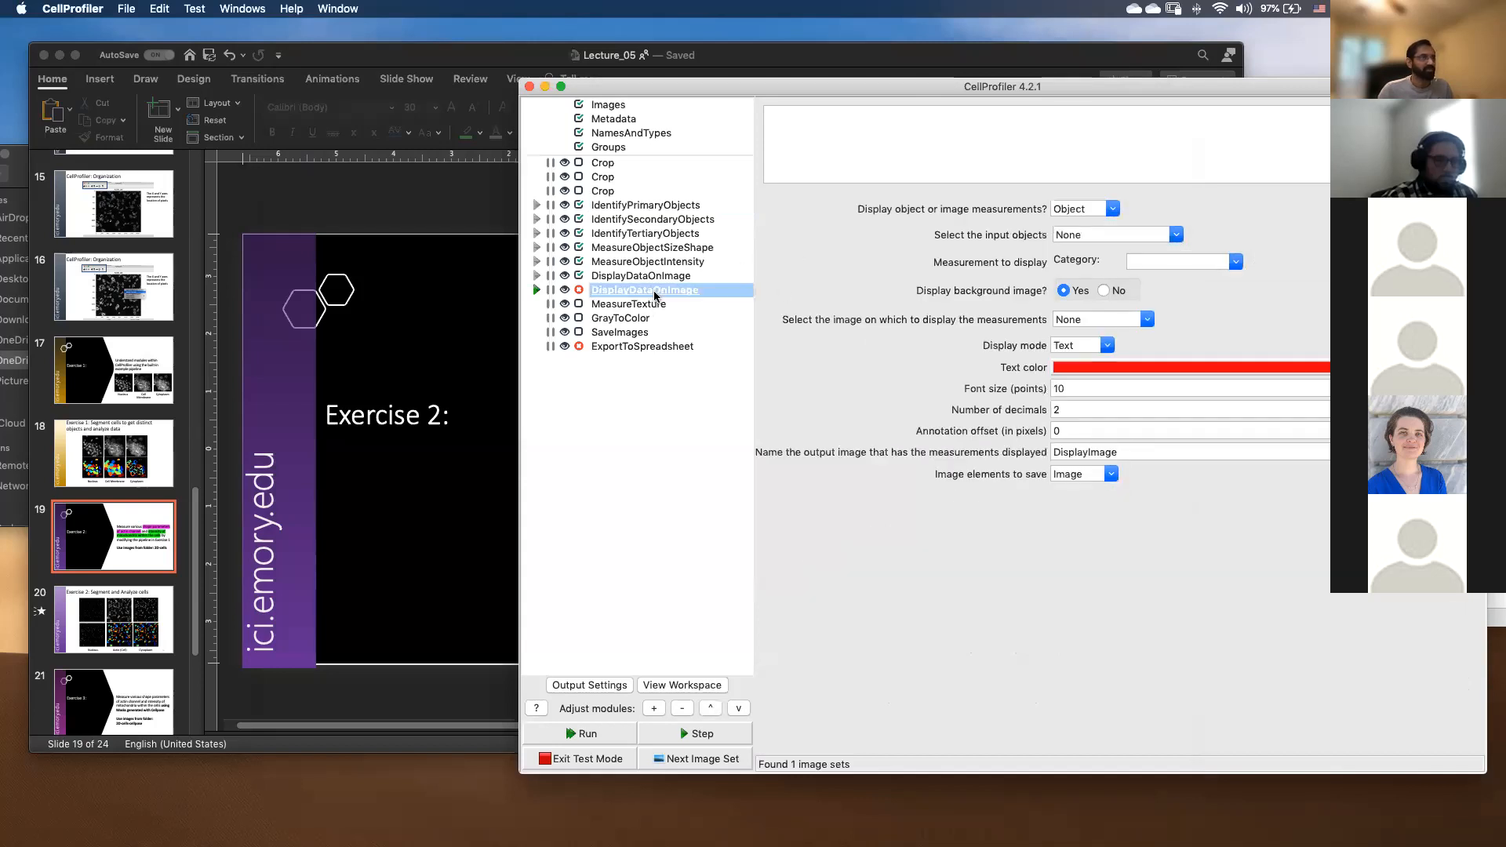
click(1108, 212)
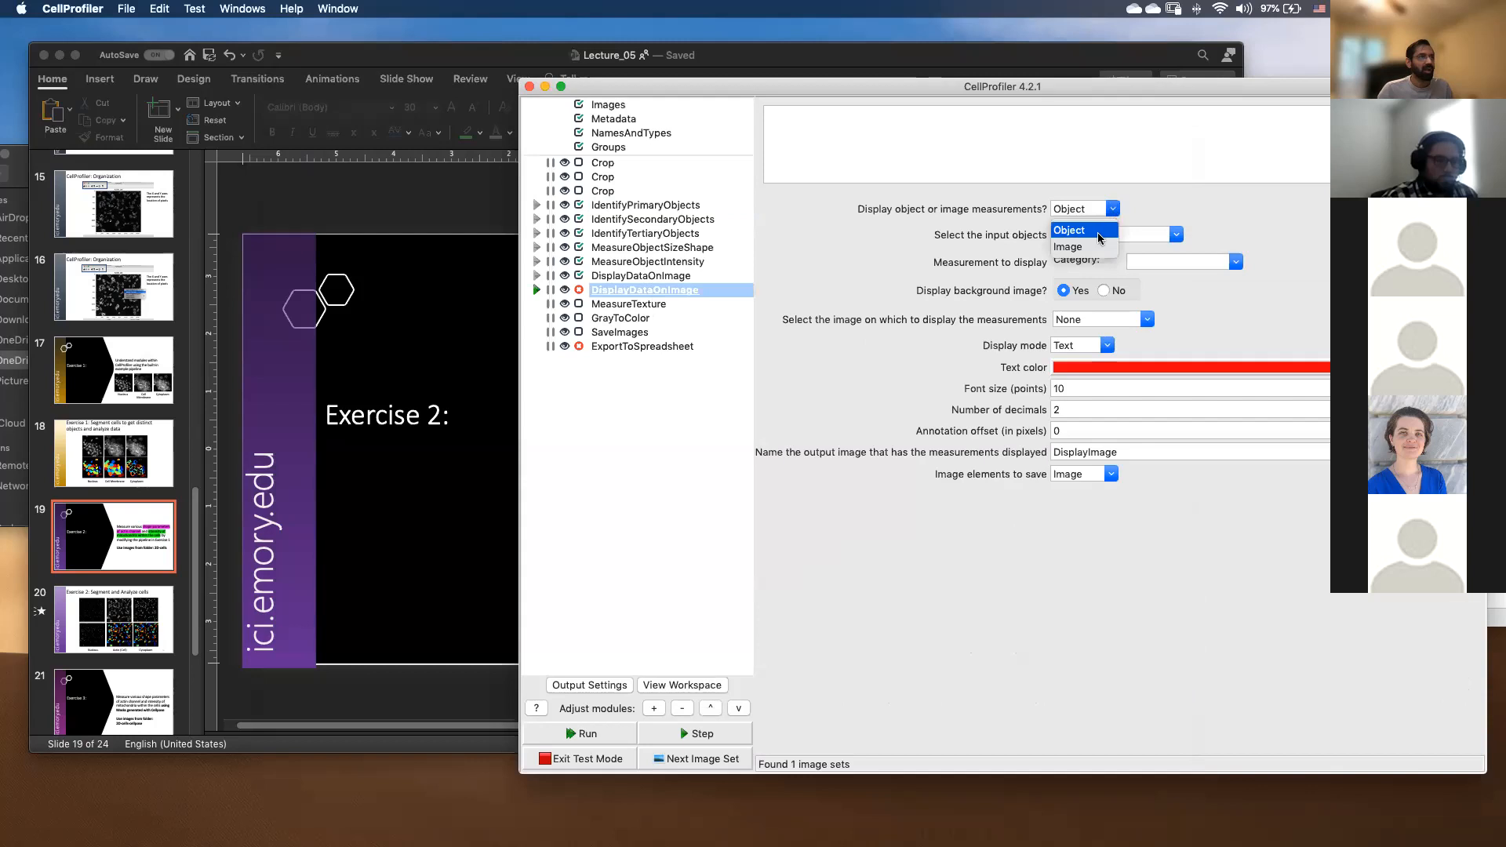
click(1101, 238)
click(1177, 234)
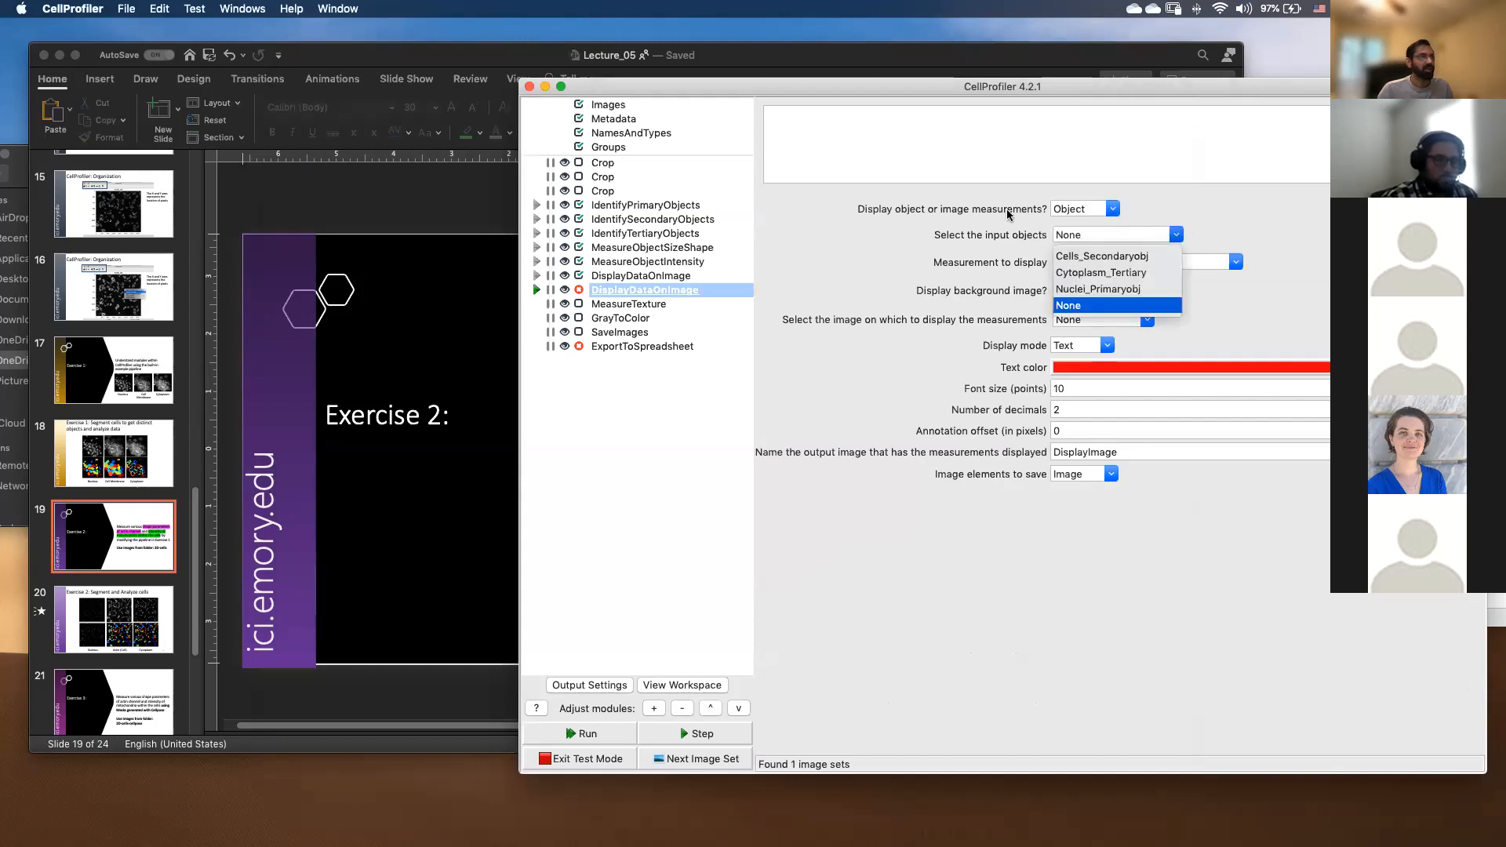
click(1119, 208)
click(1112, 208)
click(1077, 245)
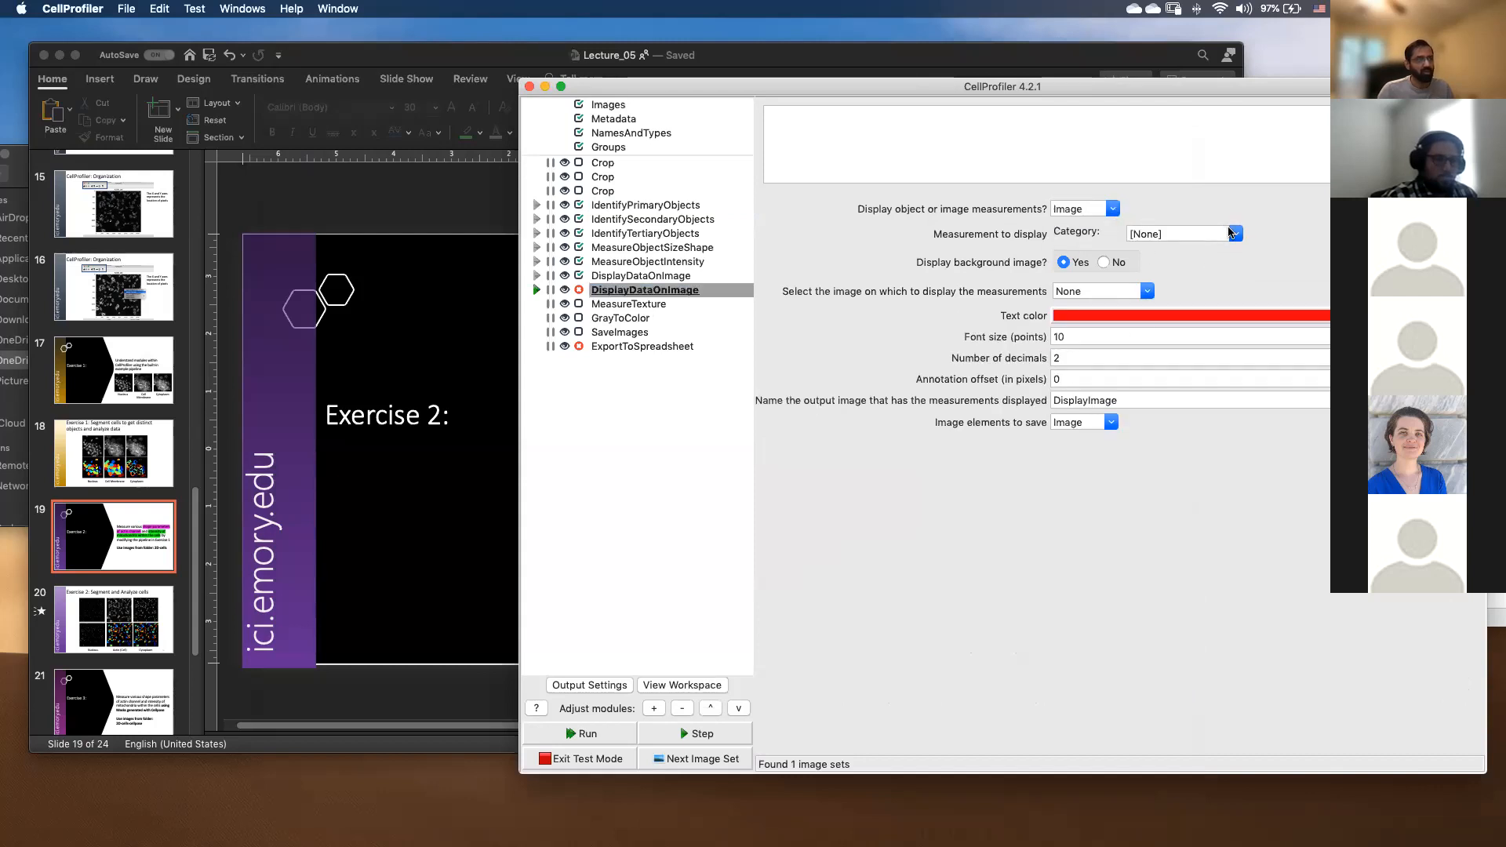
click(1236, 235)
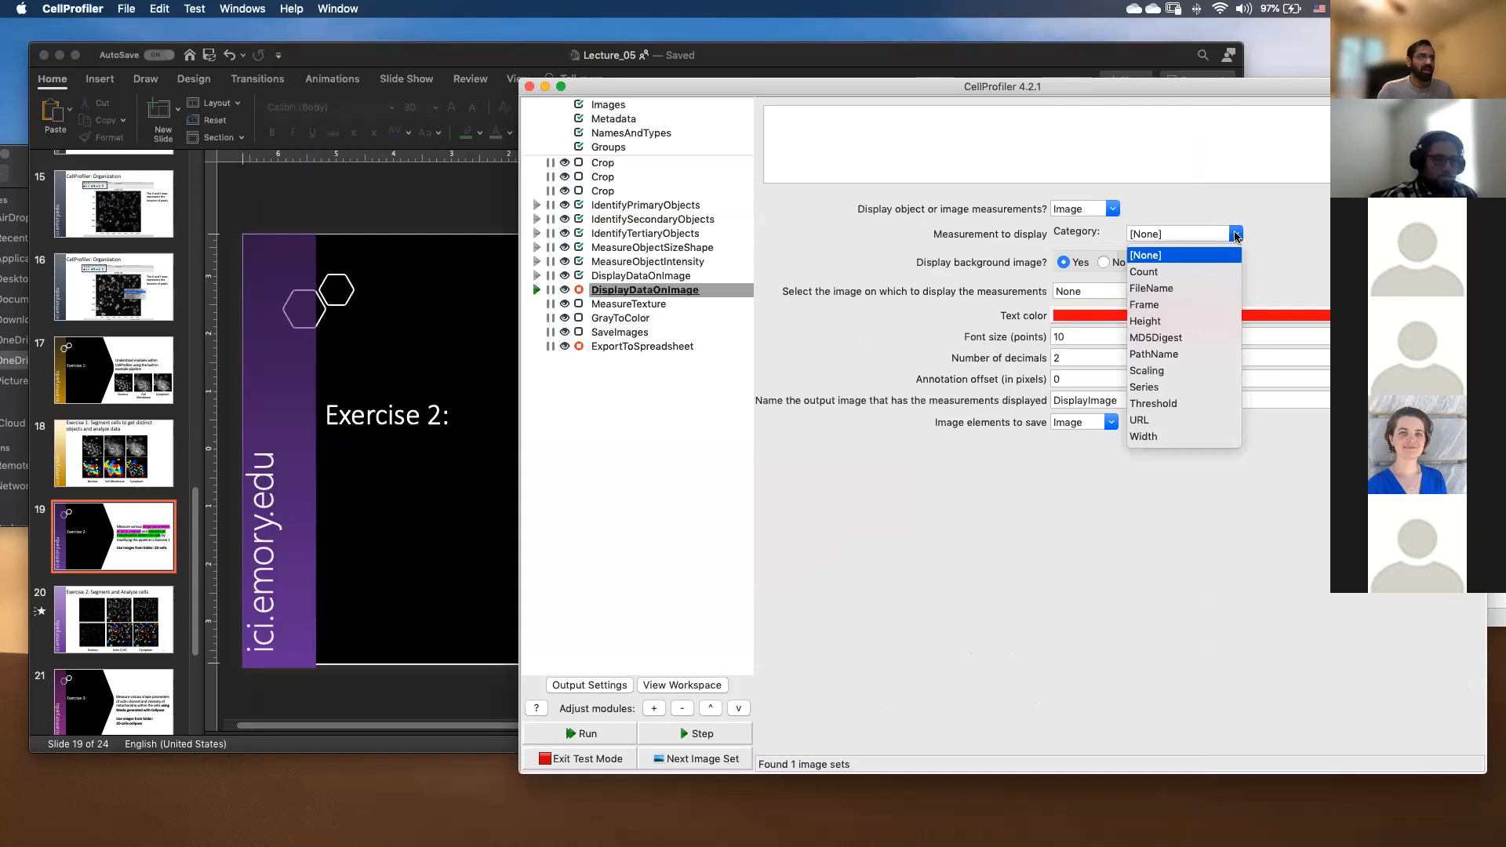
click(1236, 236)
click(1113, 210)
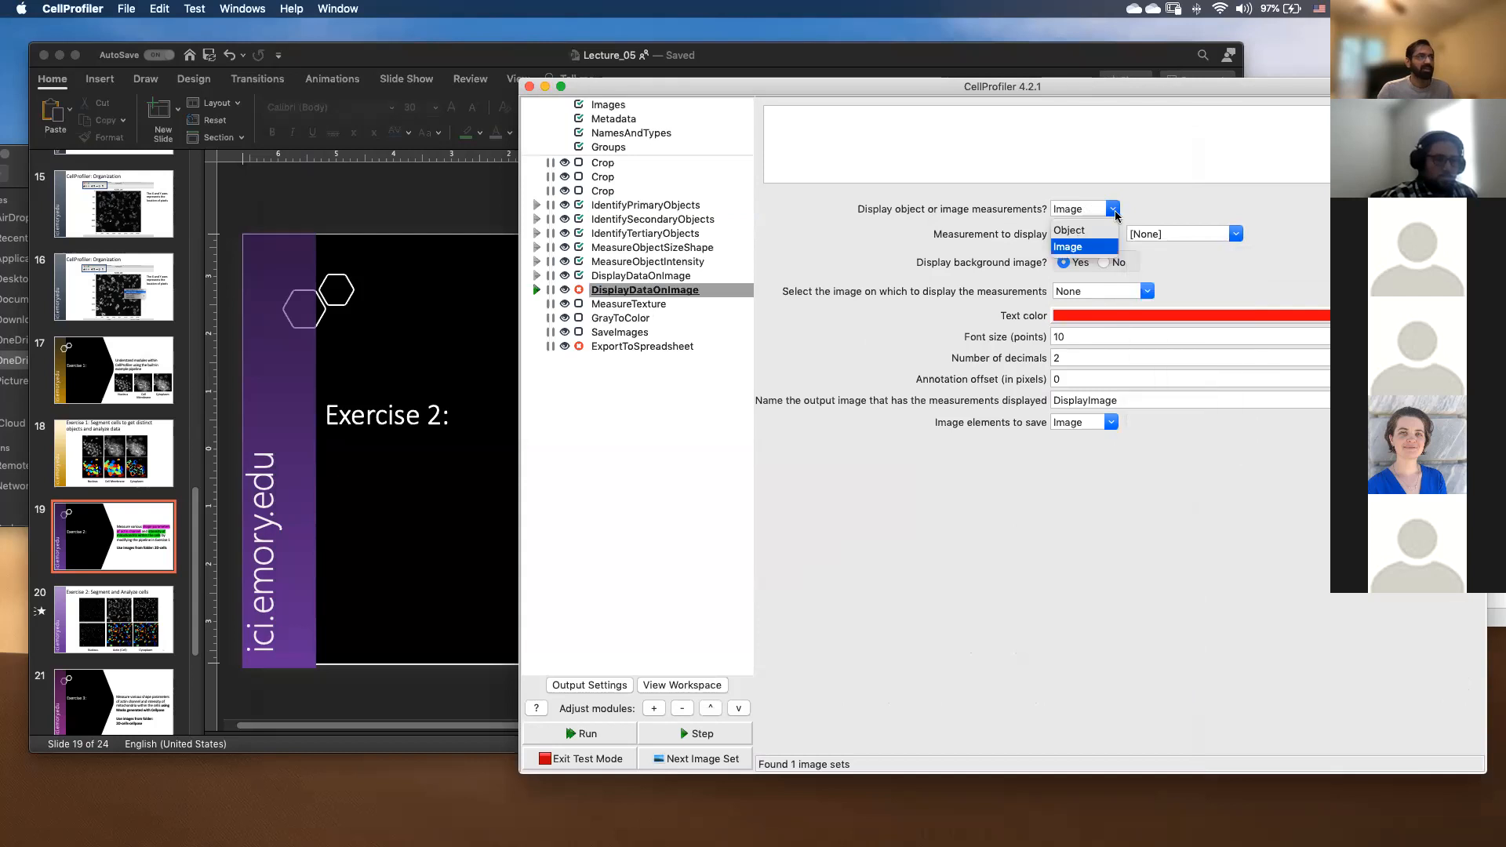
click(1068, 231)
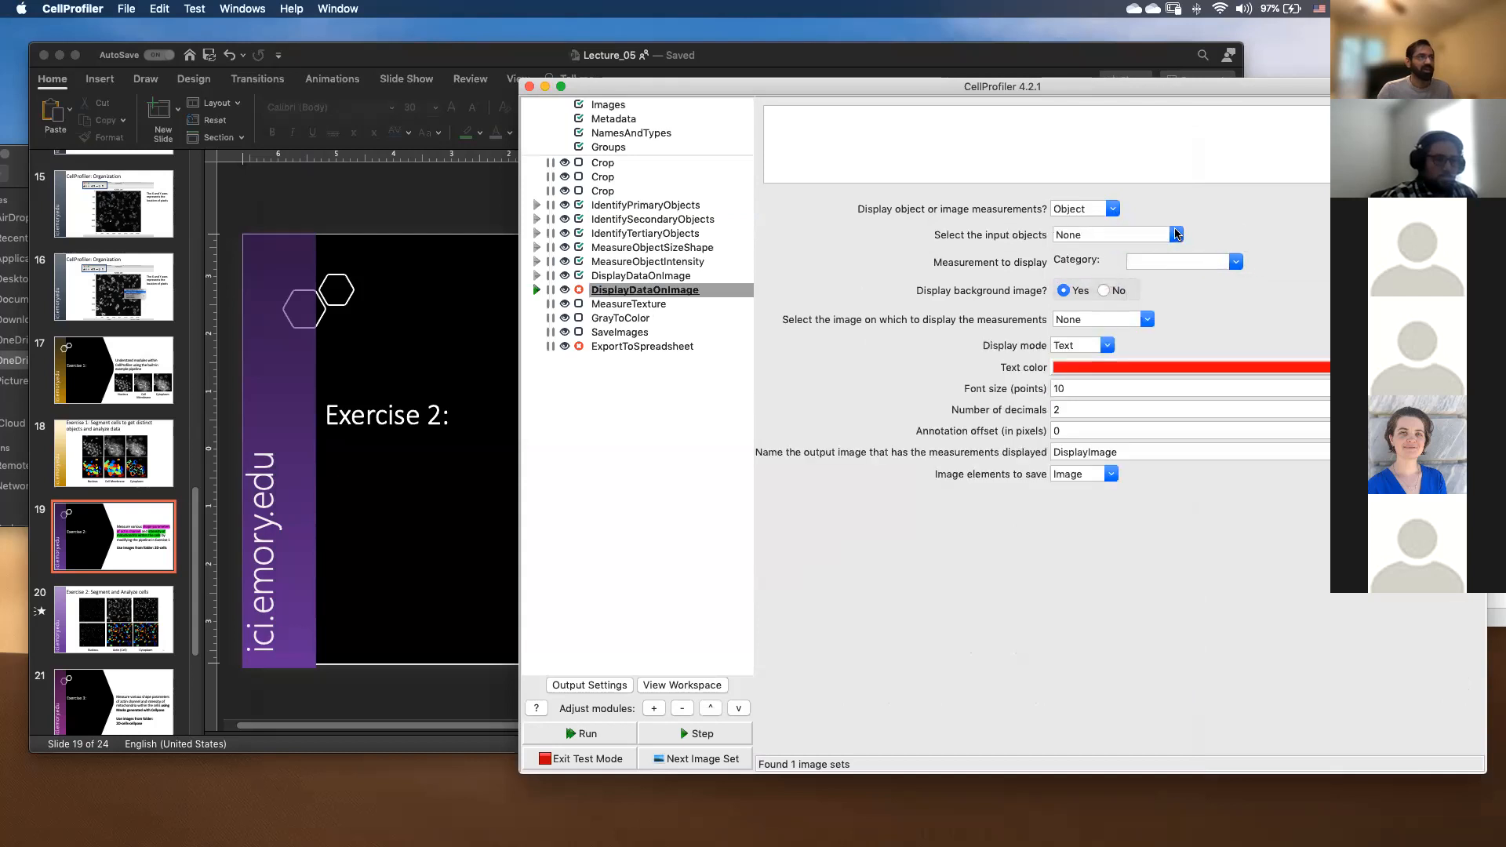
Select Cytoplasm_Tertiary as the input objects and the Intensity category's MeanIntensity as the measurement to display.
click(1176, 235)
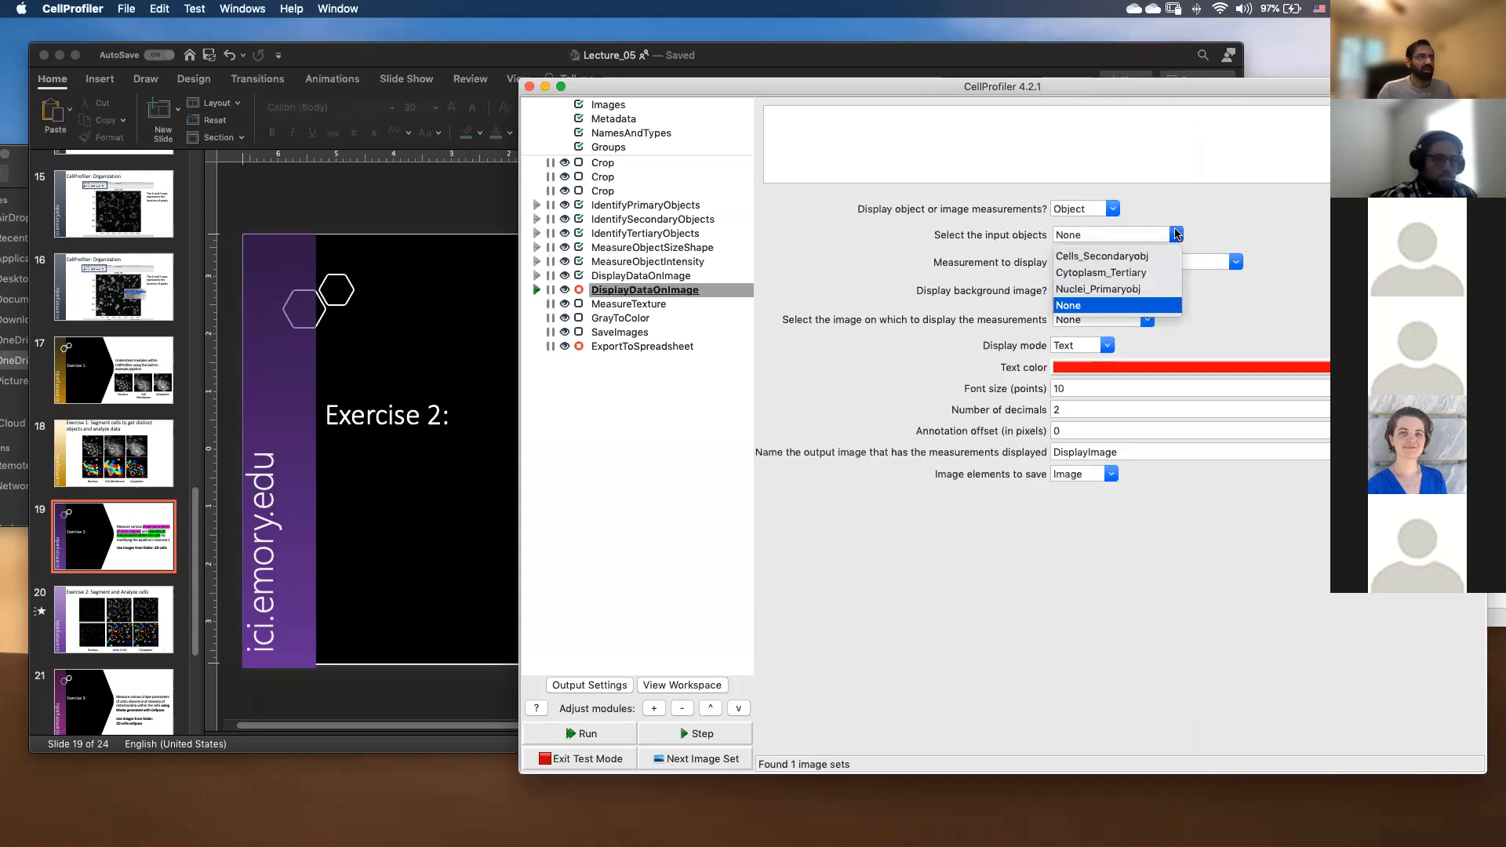
click(1092, 272)
click(1236, 264)
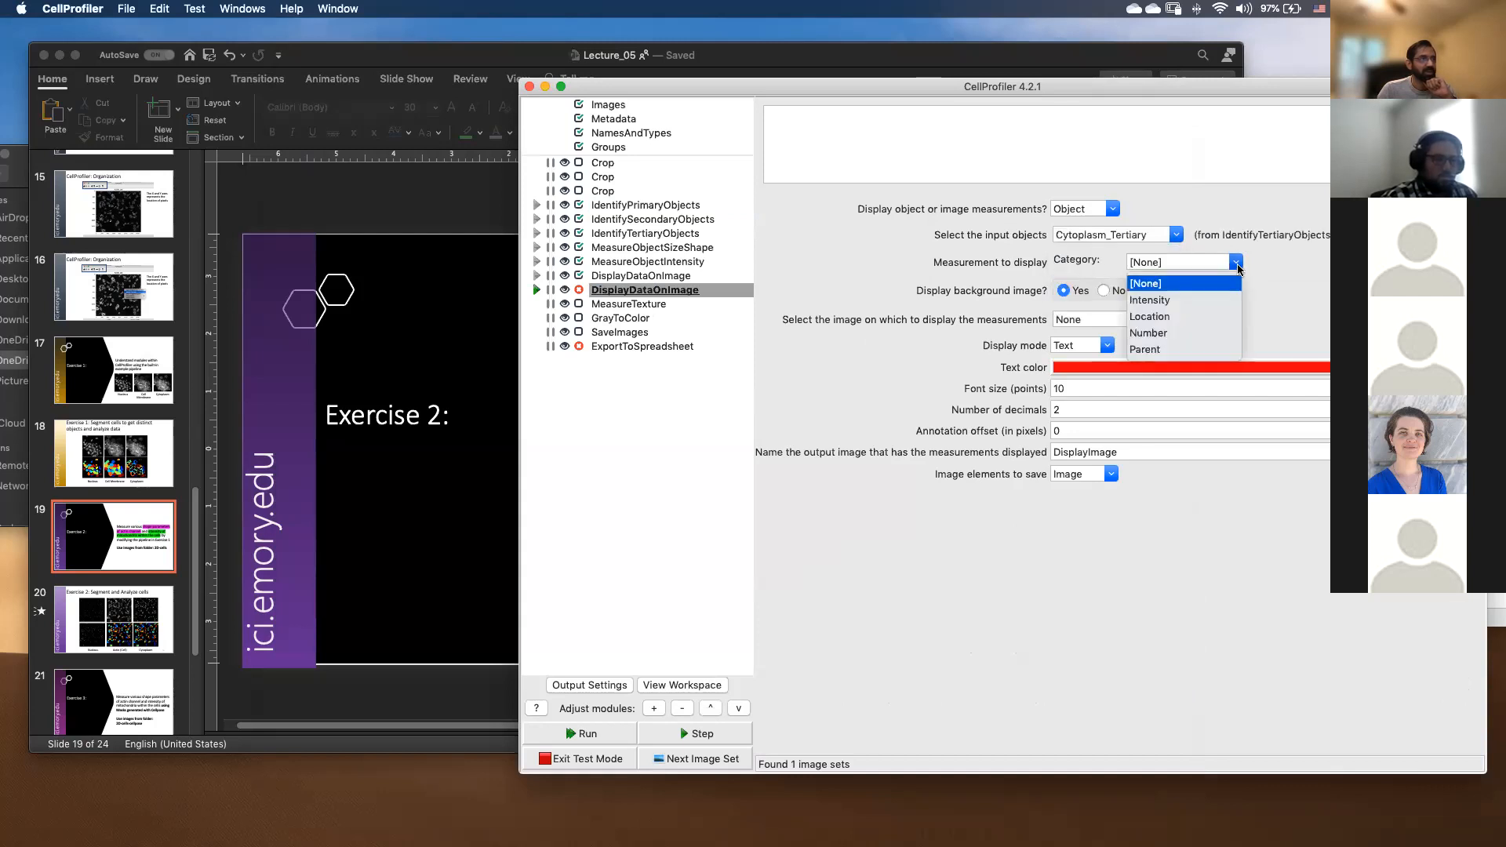
click(1172, 302)
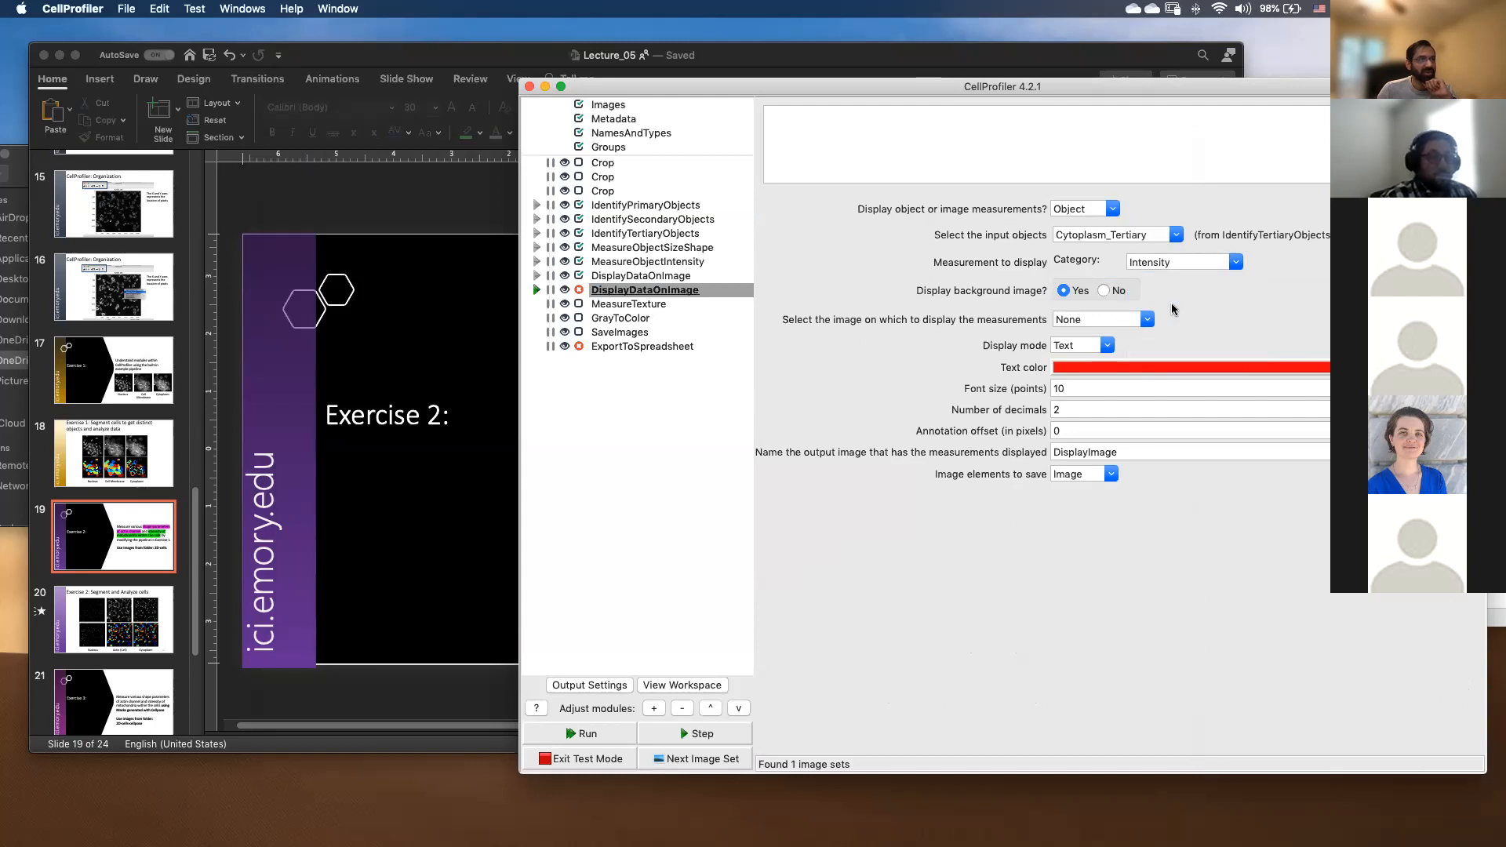
click(1234, 287)
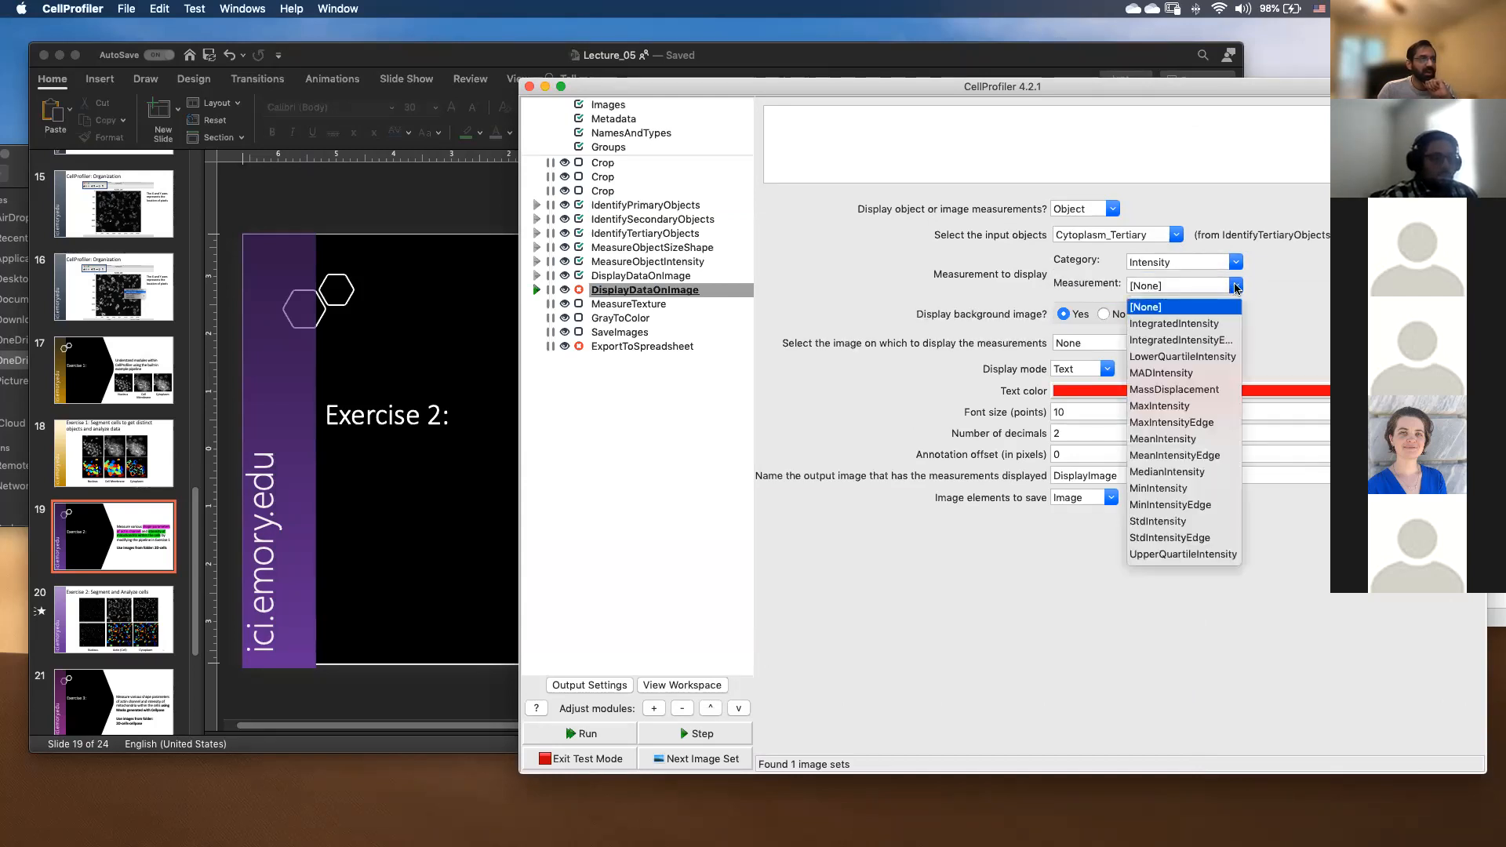
click(1159, 439)
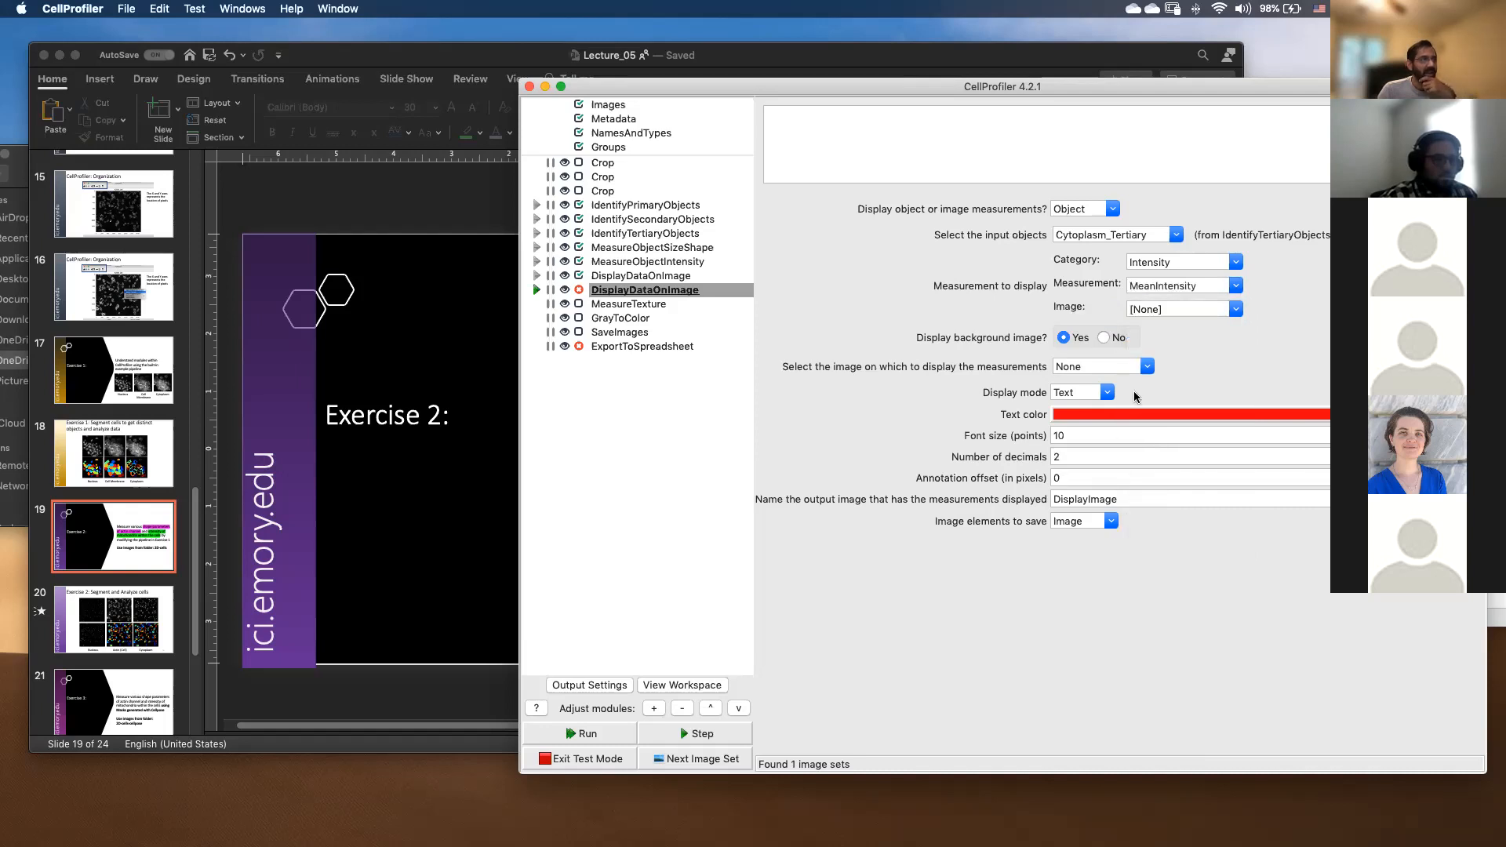
Select Mito as both the image on which to display the measurements and the image whose mean intensity is shown.
click(1147, 368)
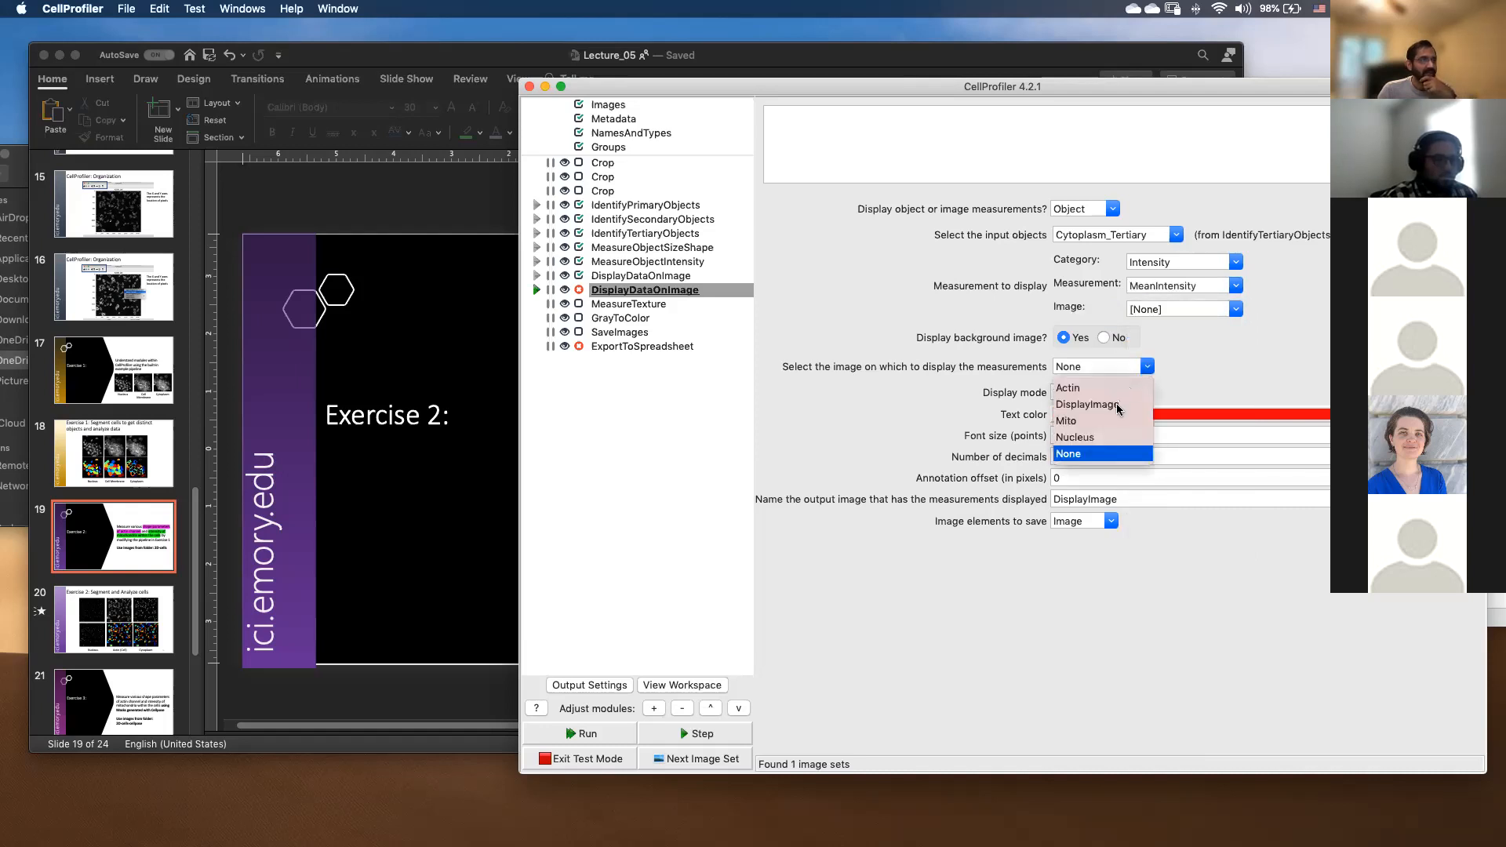
click(1061, 424)
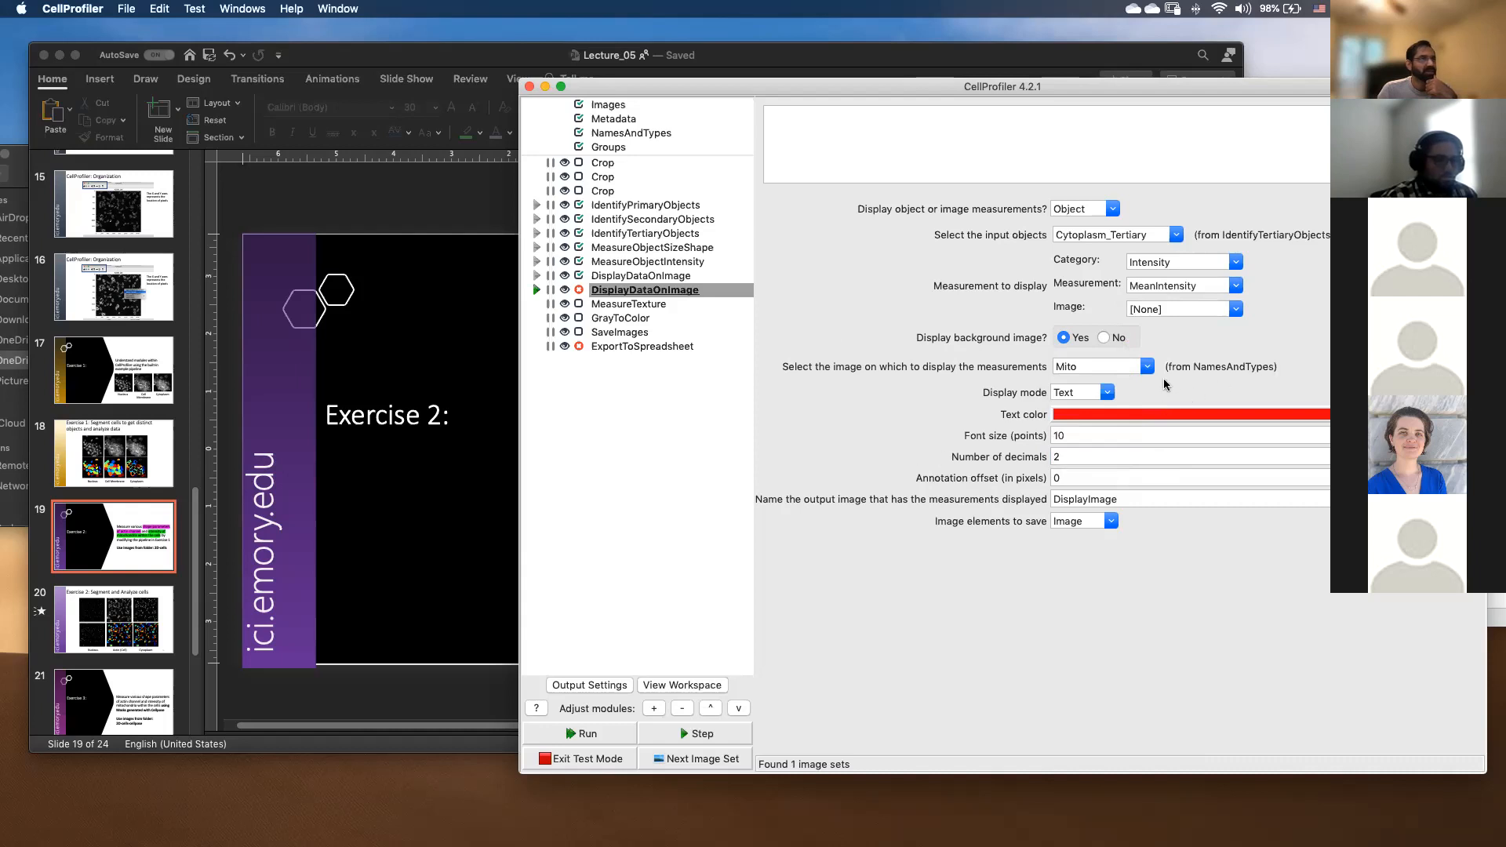
click(1109, 392)
click(1110, 397)
click(1232, 312)
click(1158, 350)
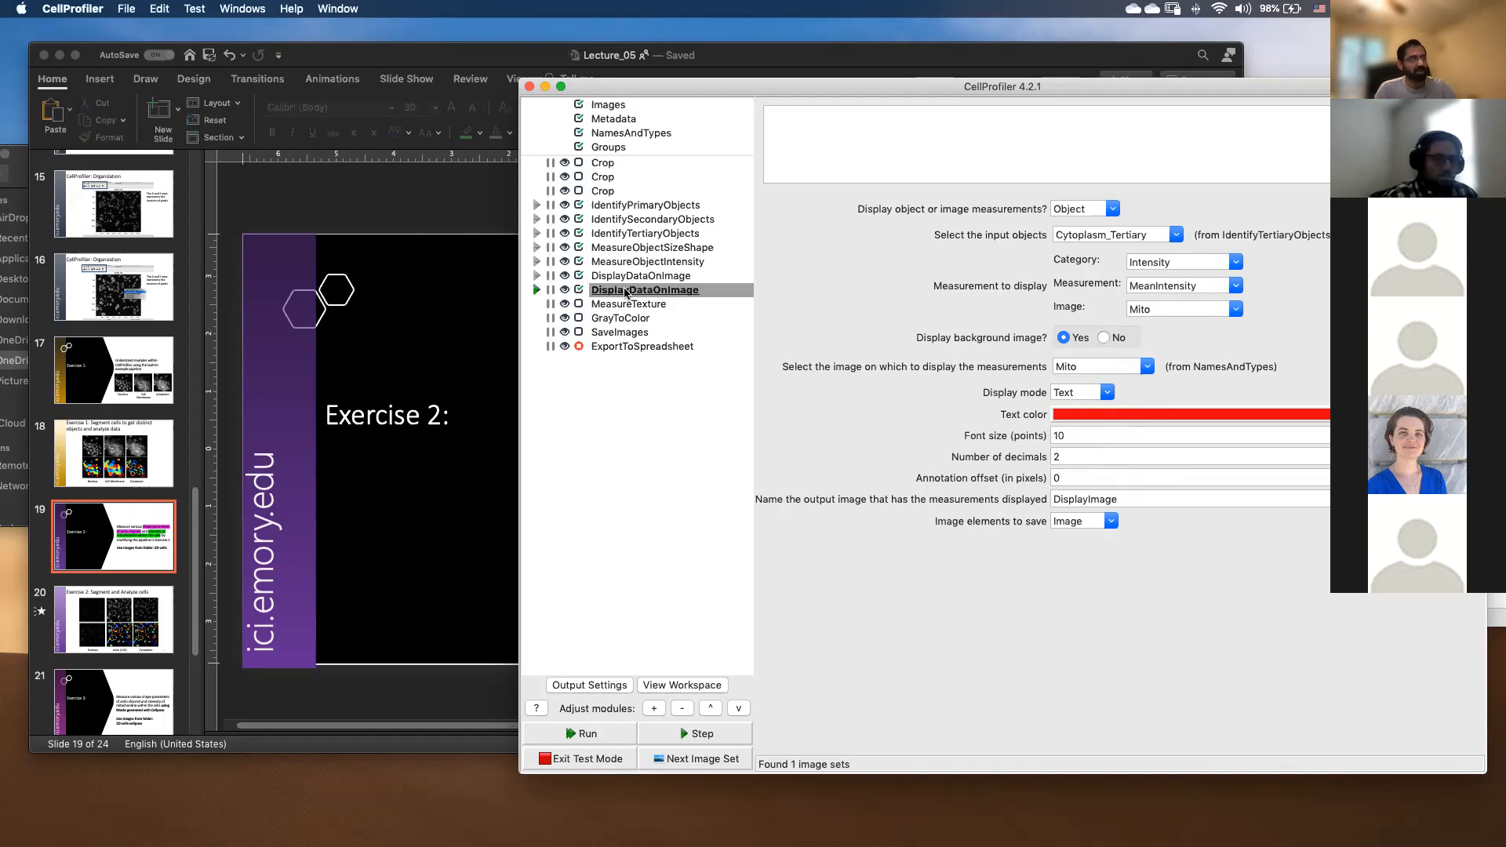
Run the second DisplayDataOnImage module, then enlarge and reposition its result window to inspect the mitochondria intensity labels.
click(532, 287)
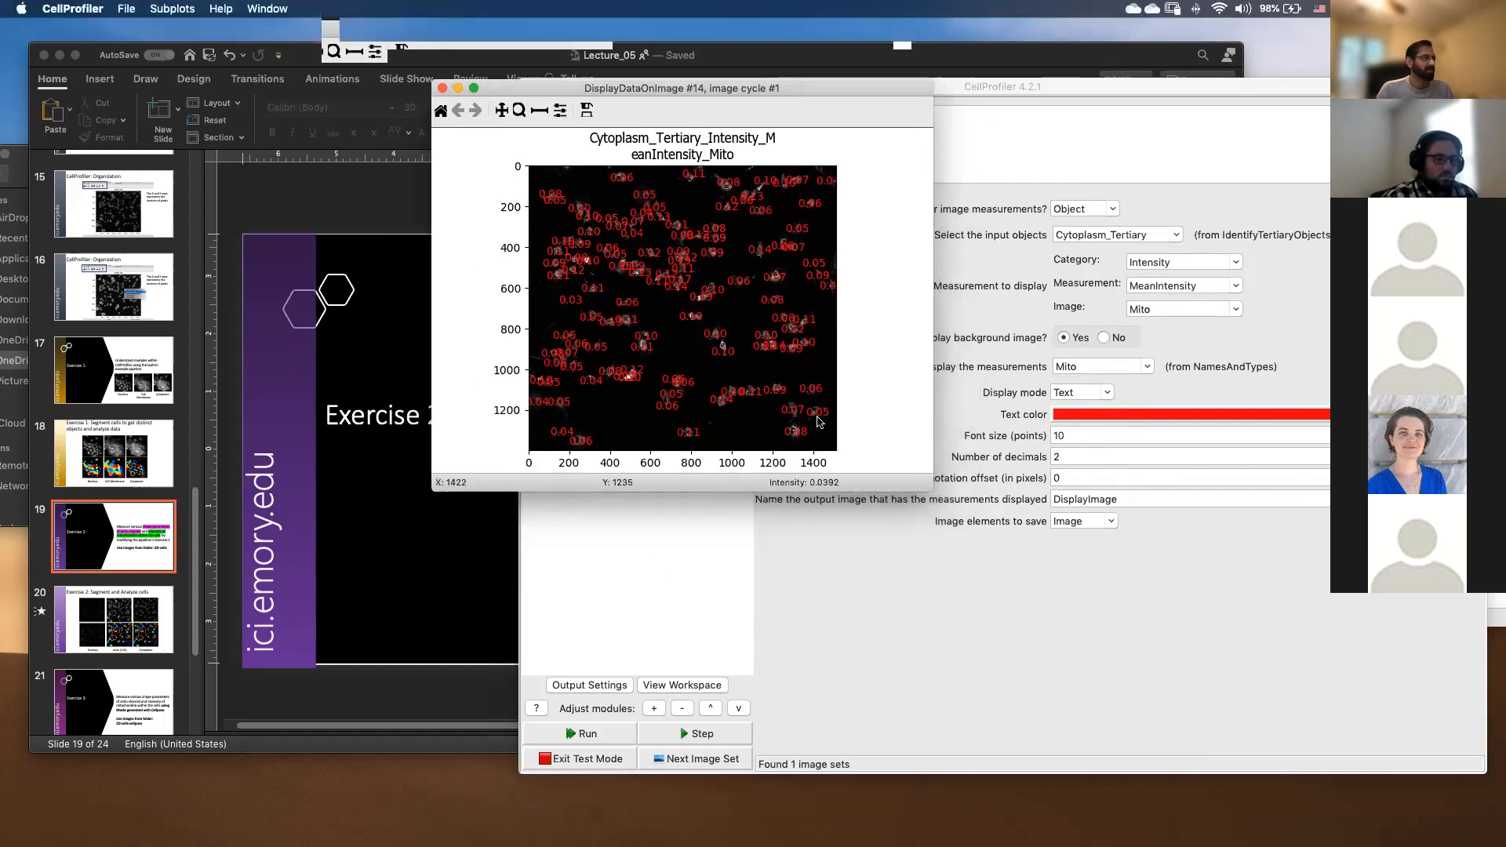
drag(934, 491, 1215, 715)
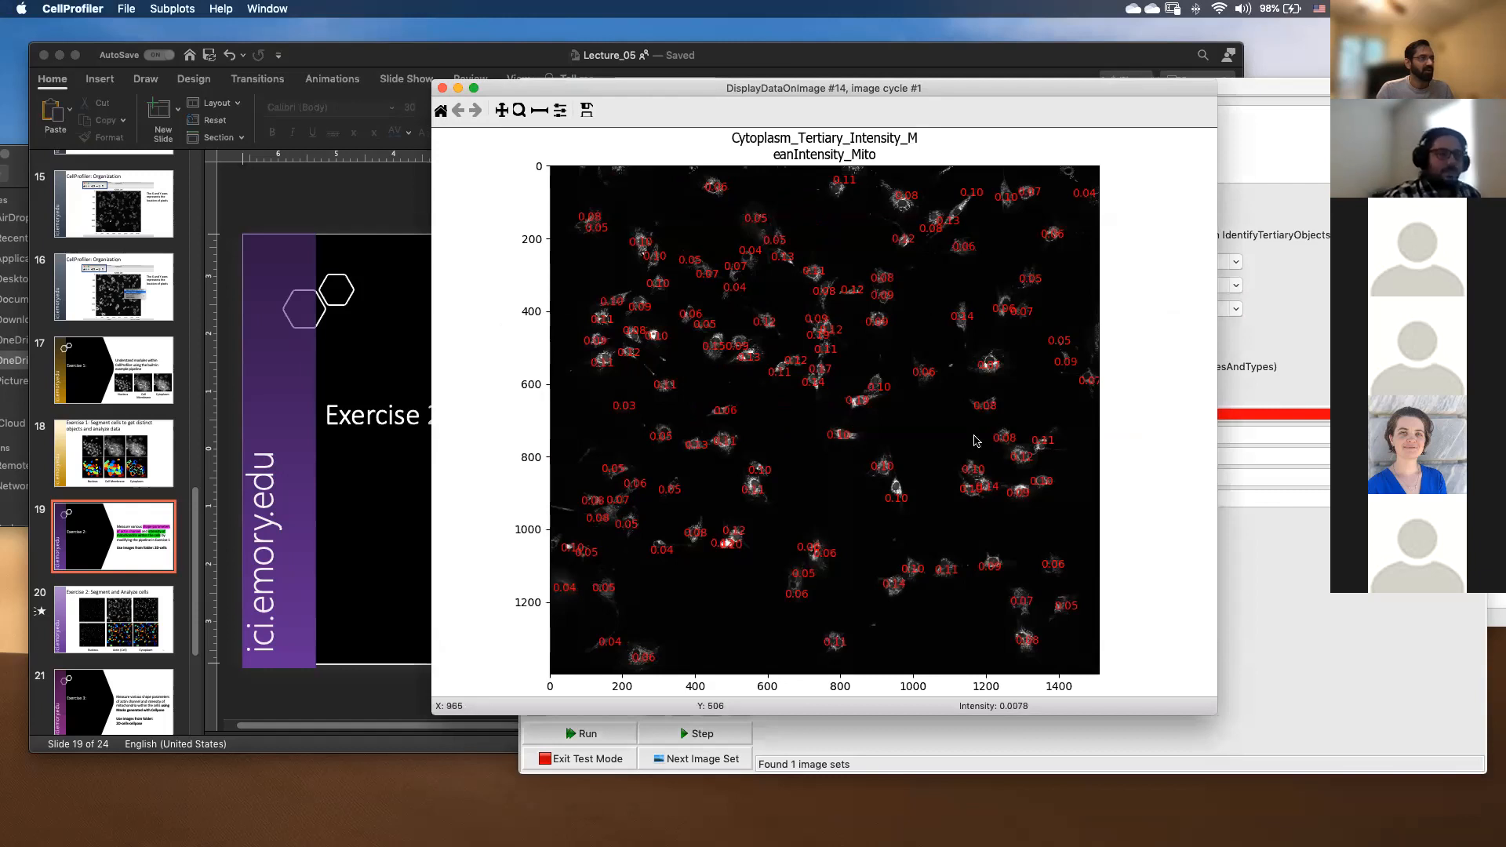
drag(902, 87, 624, 91)
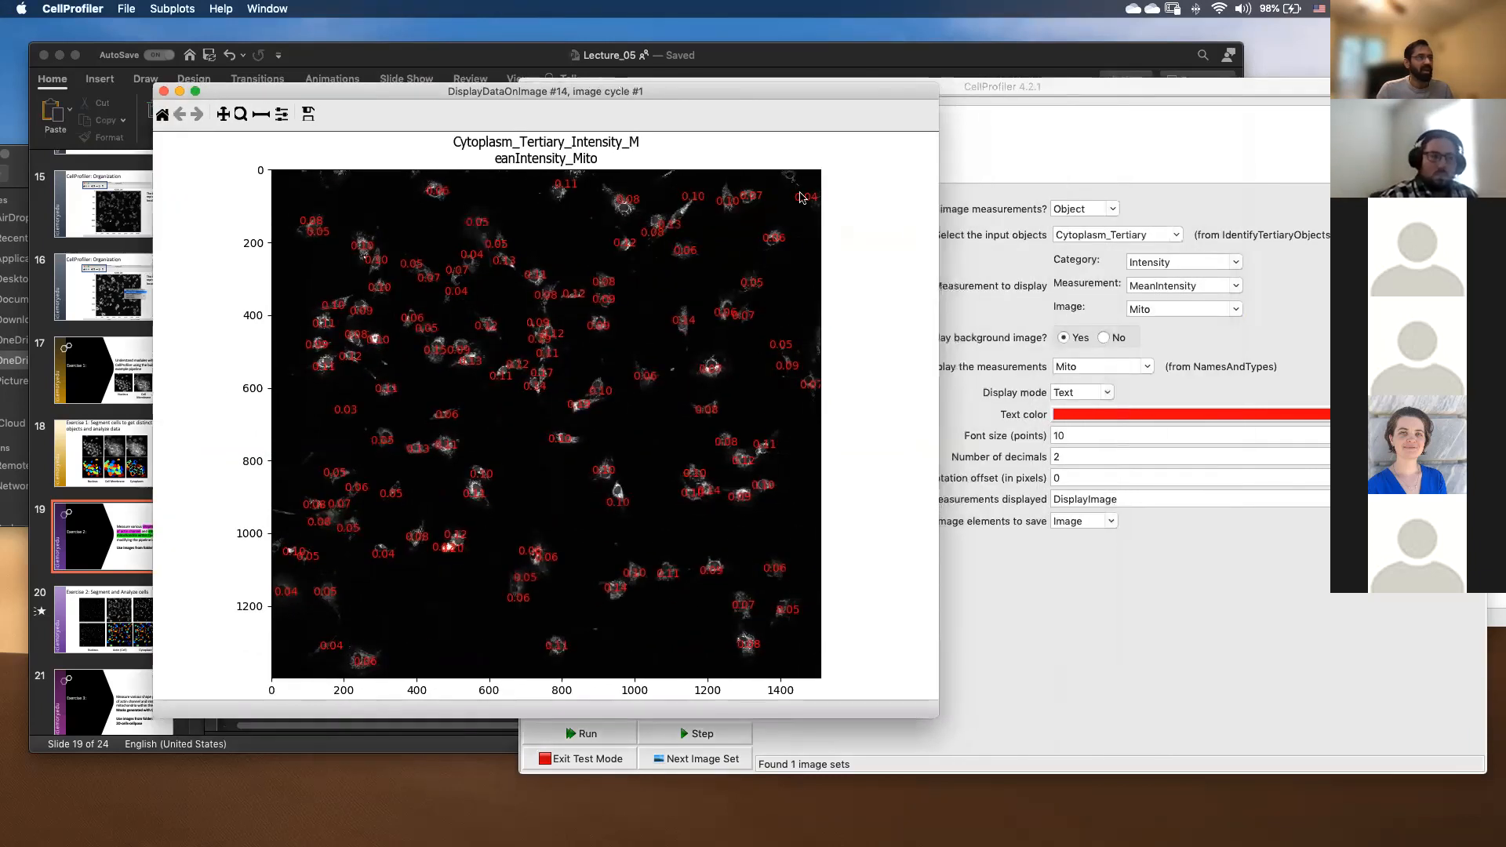
Set the second DisplayDataOnImage module's number of decimals to 4, rerun it, and move the result window out of the way.
click(1308, 372)
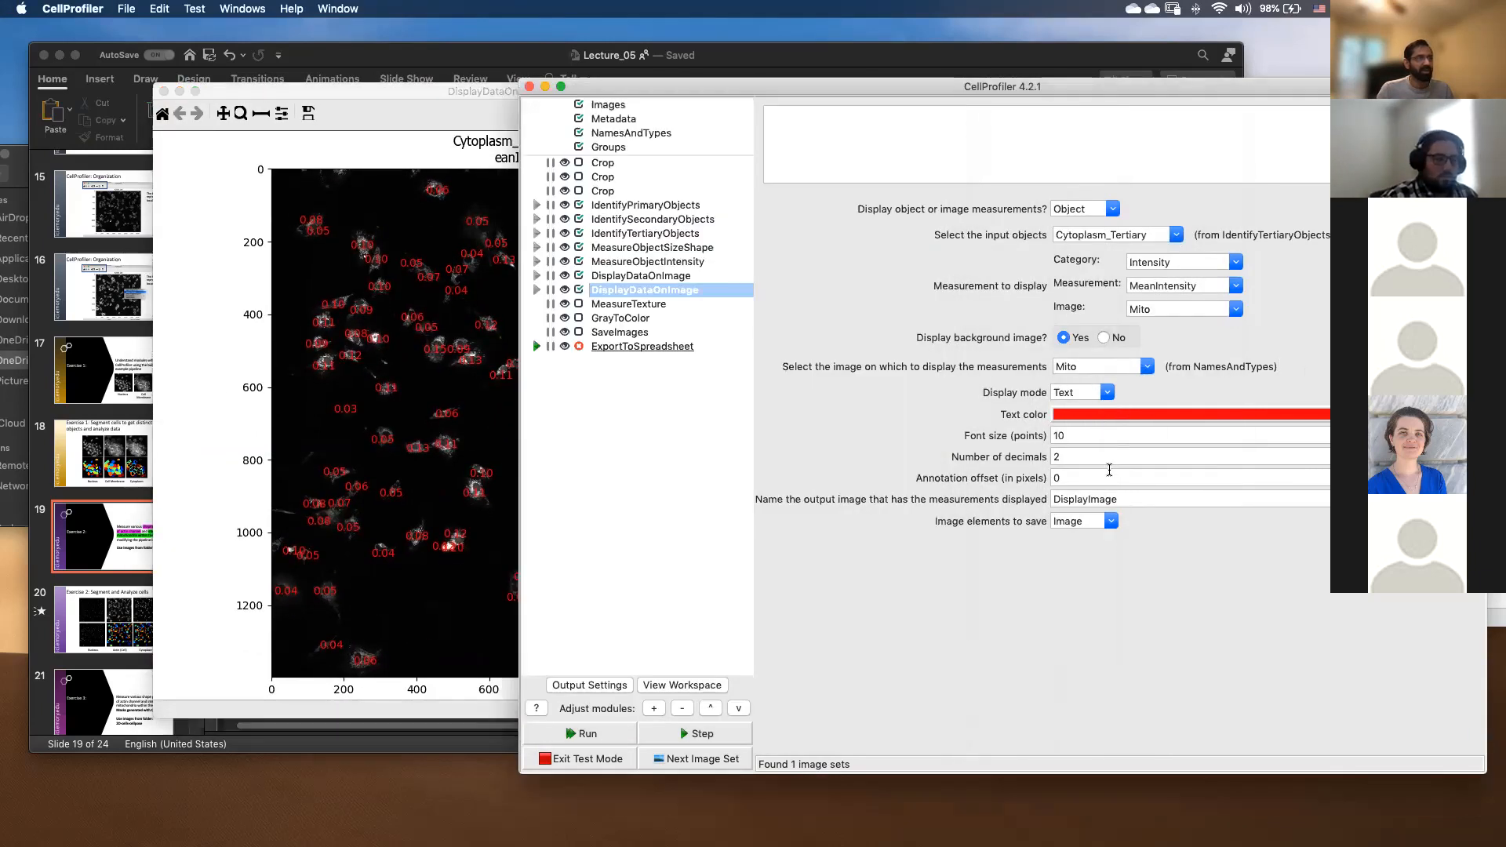
double_click(1071, 457)
key(BackSpace)
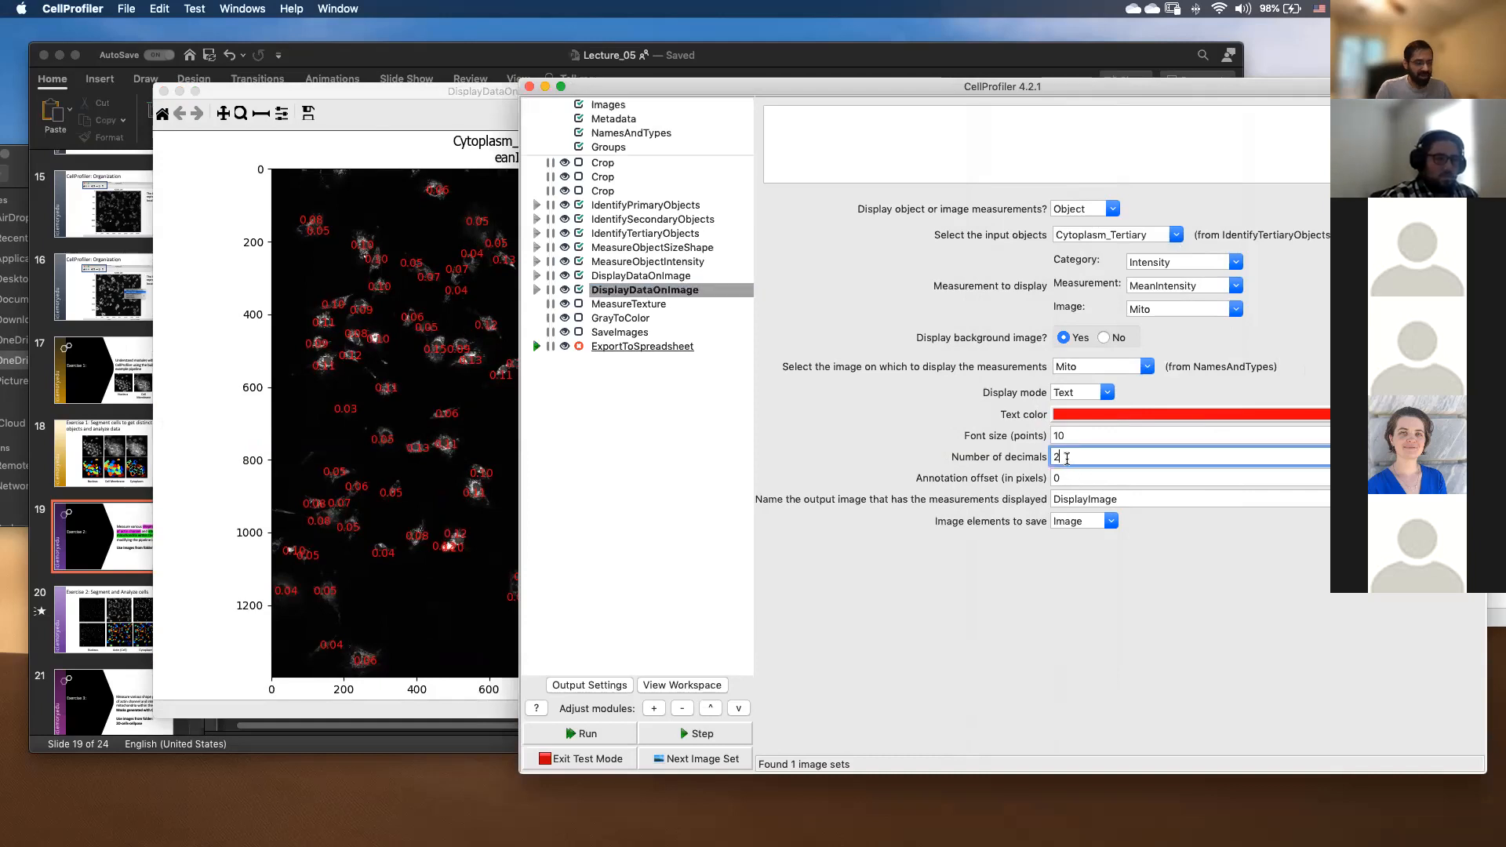
text(4)
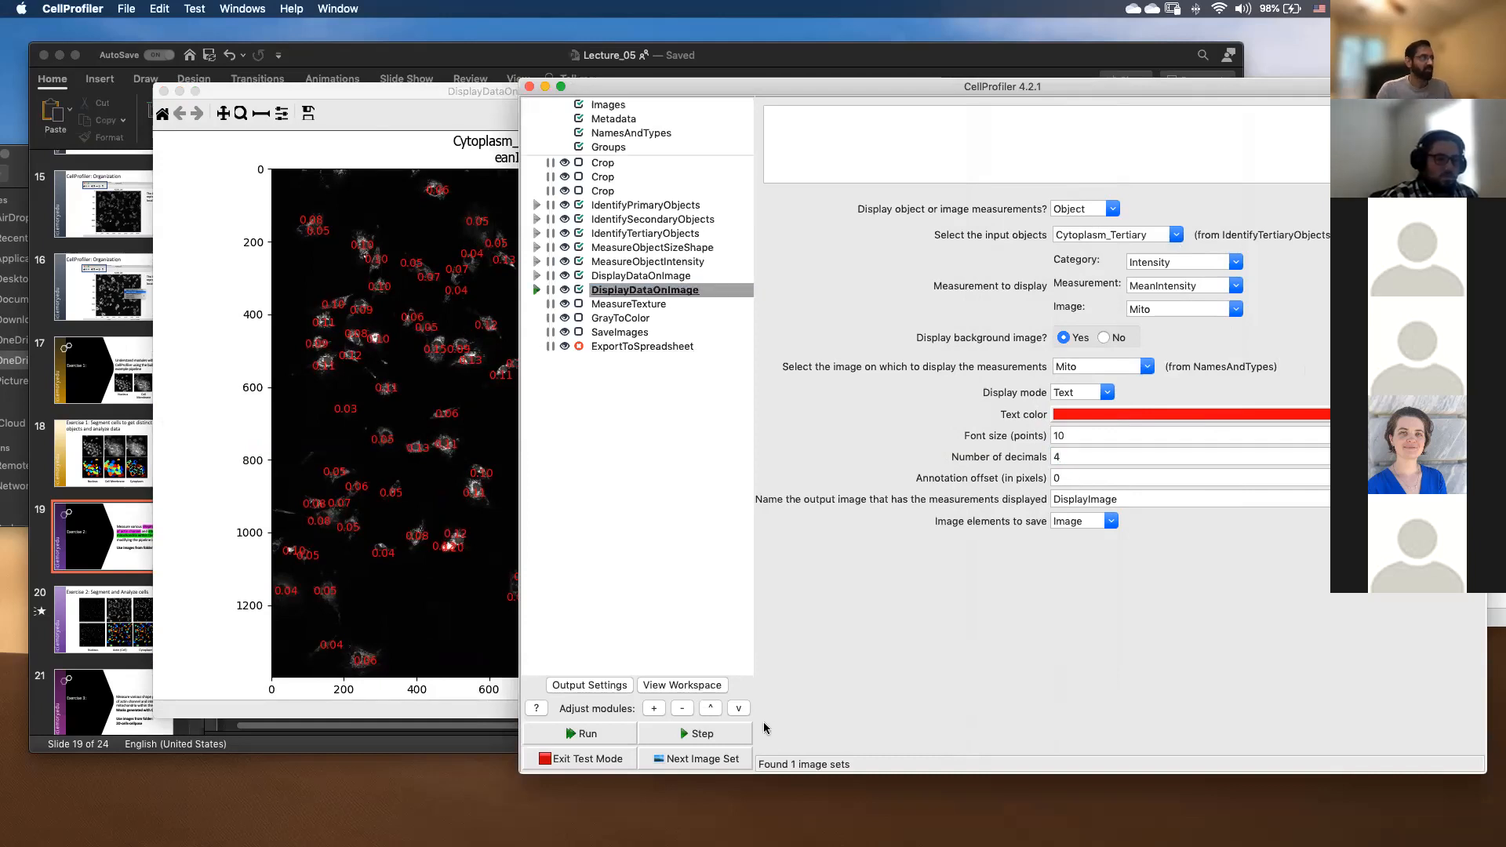
click(538, 293)
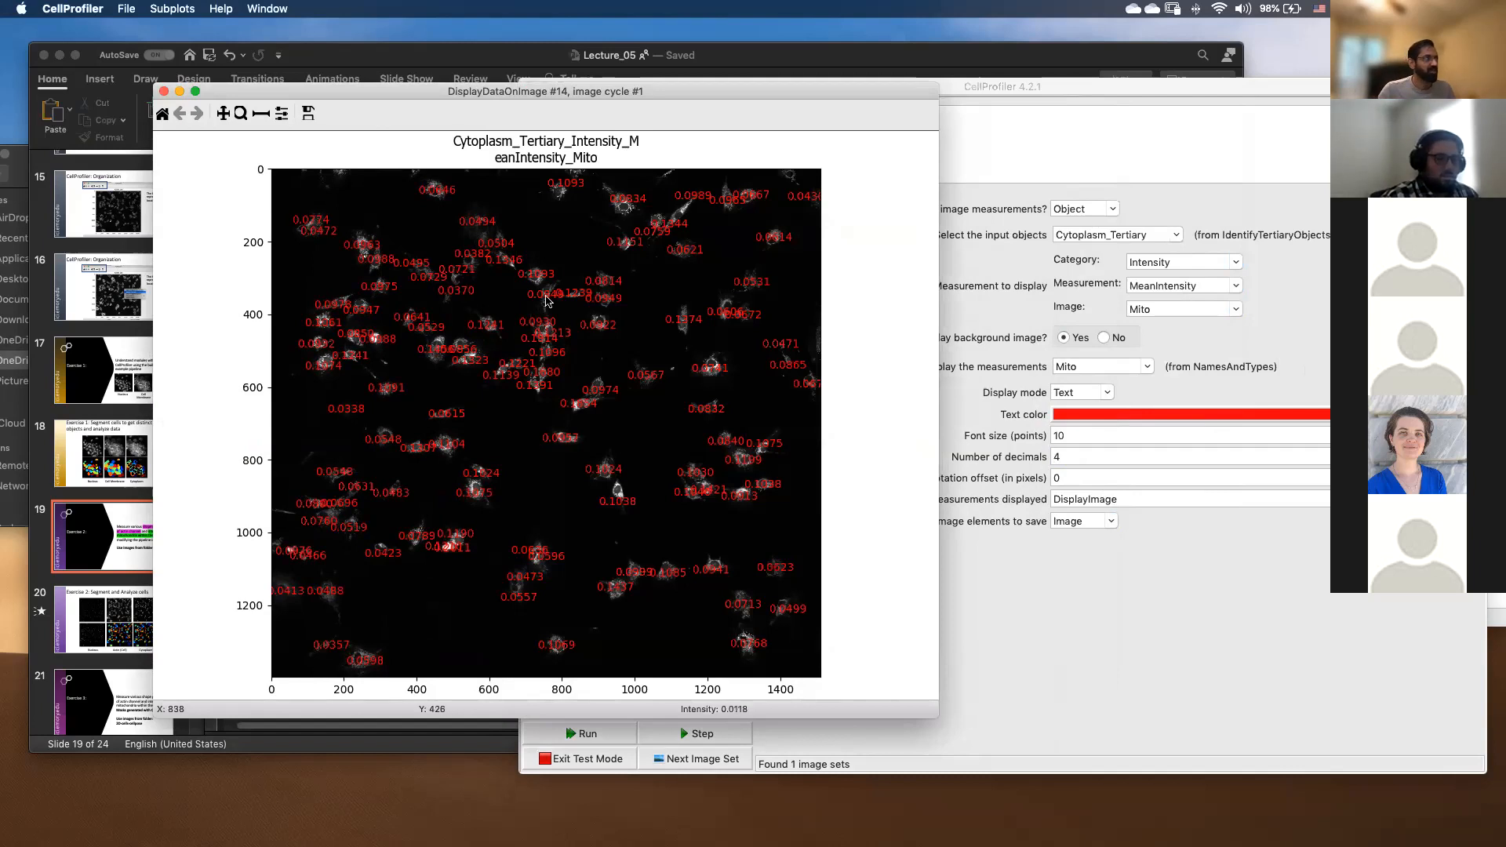
drag(239, 98, 634, 461)
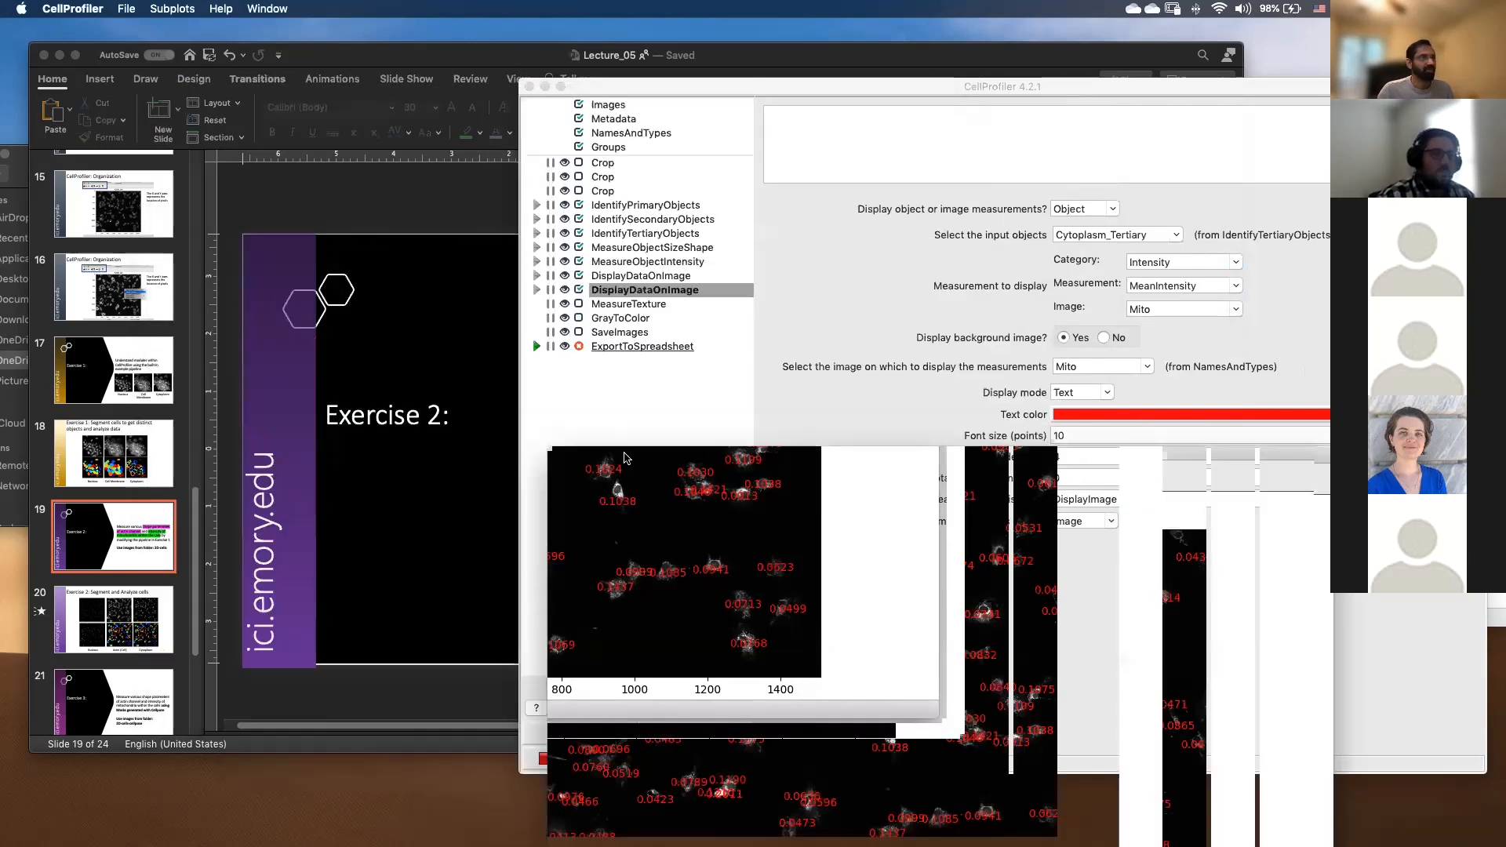
click(1180, 183)
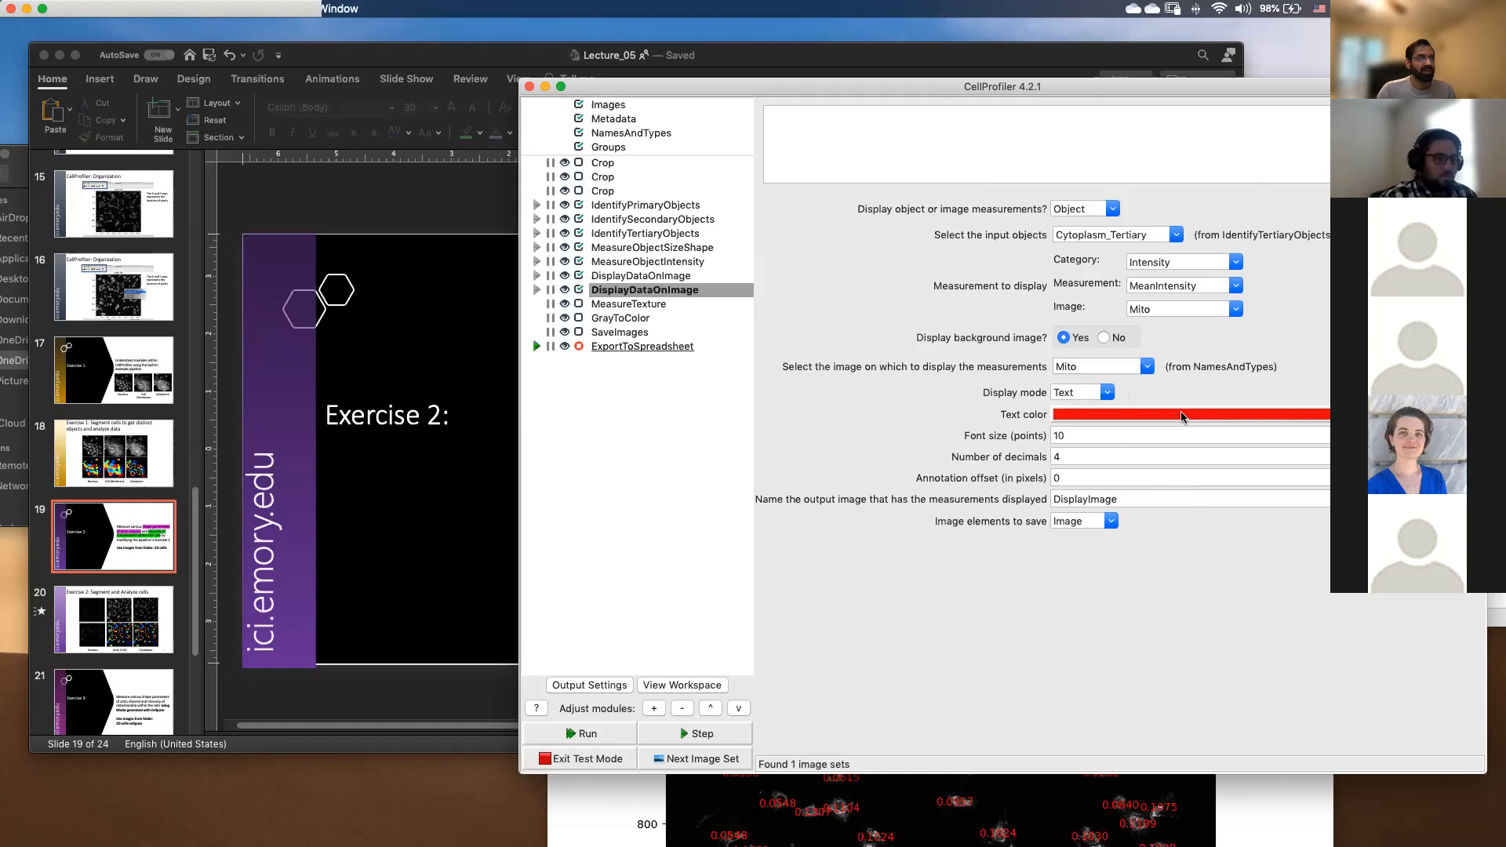
Review the settings of the MeasureObjectSizeShape, MeasureObjectIntensity and both DisplayDataOnImage modules.
click(642, 276)
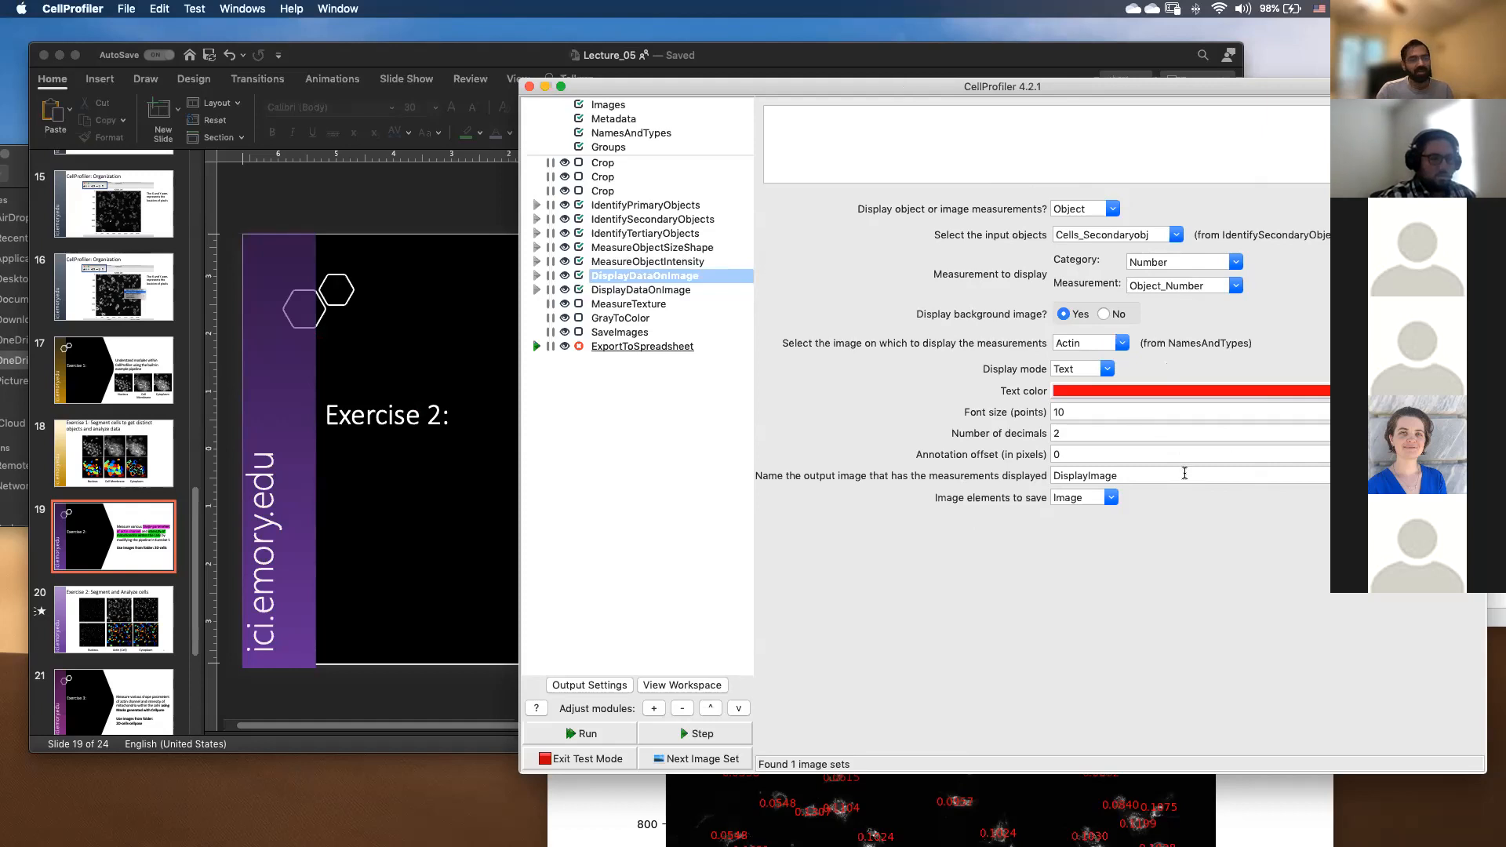
click(658, 292)
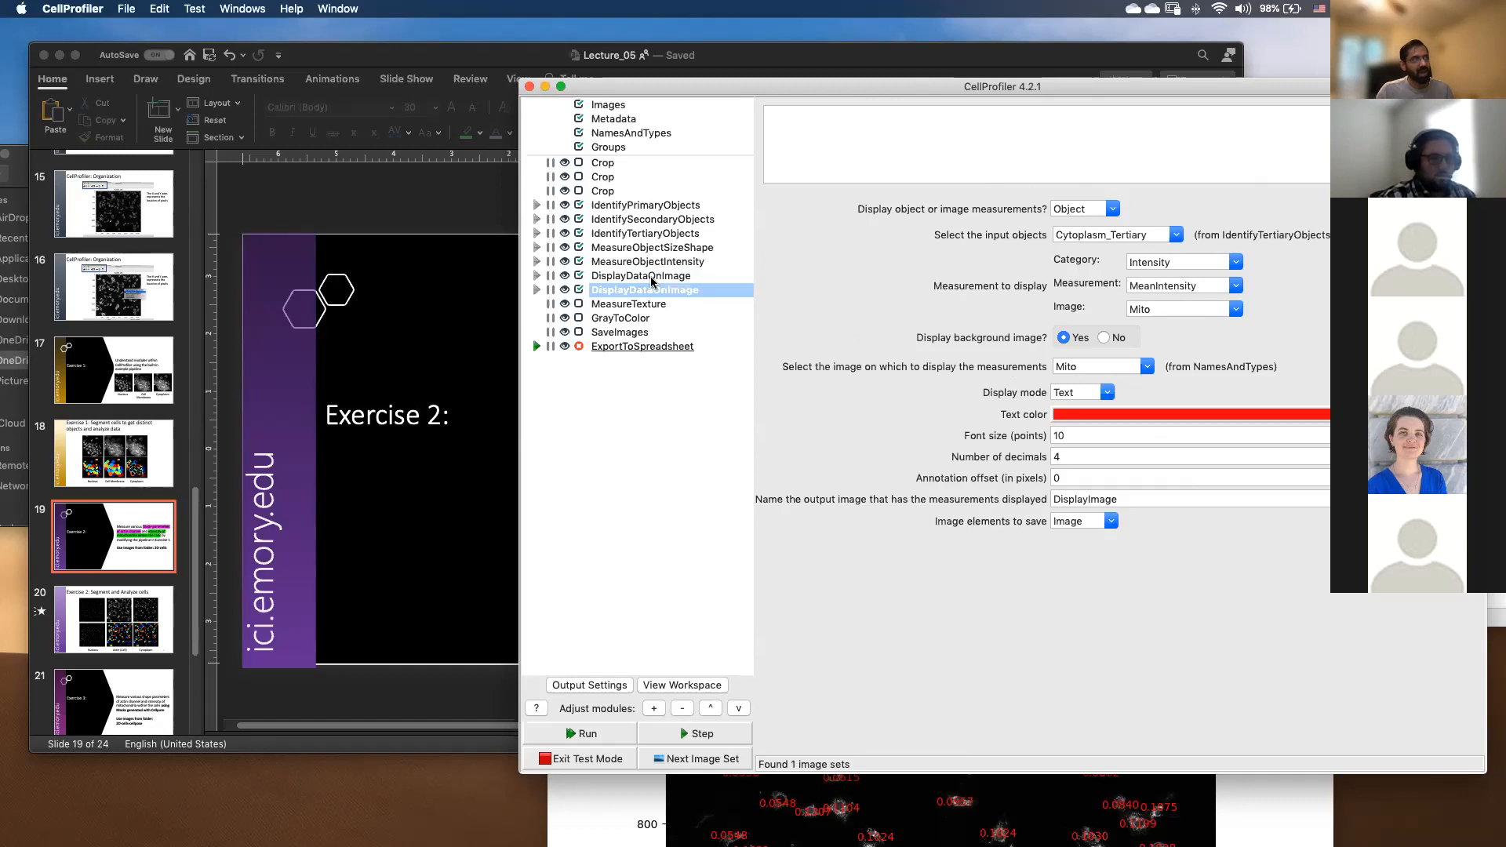
click(652, 278)
click(654, 292)
click(655, 277)
click(668, 250)
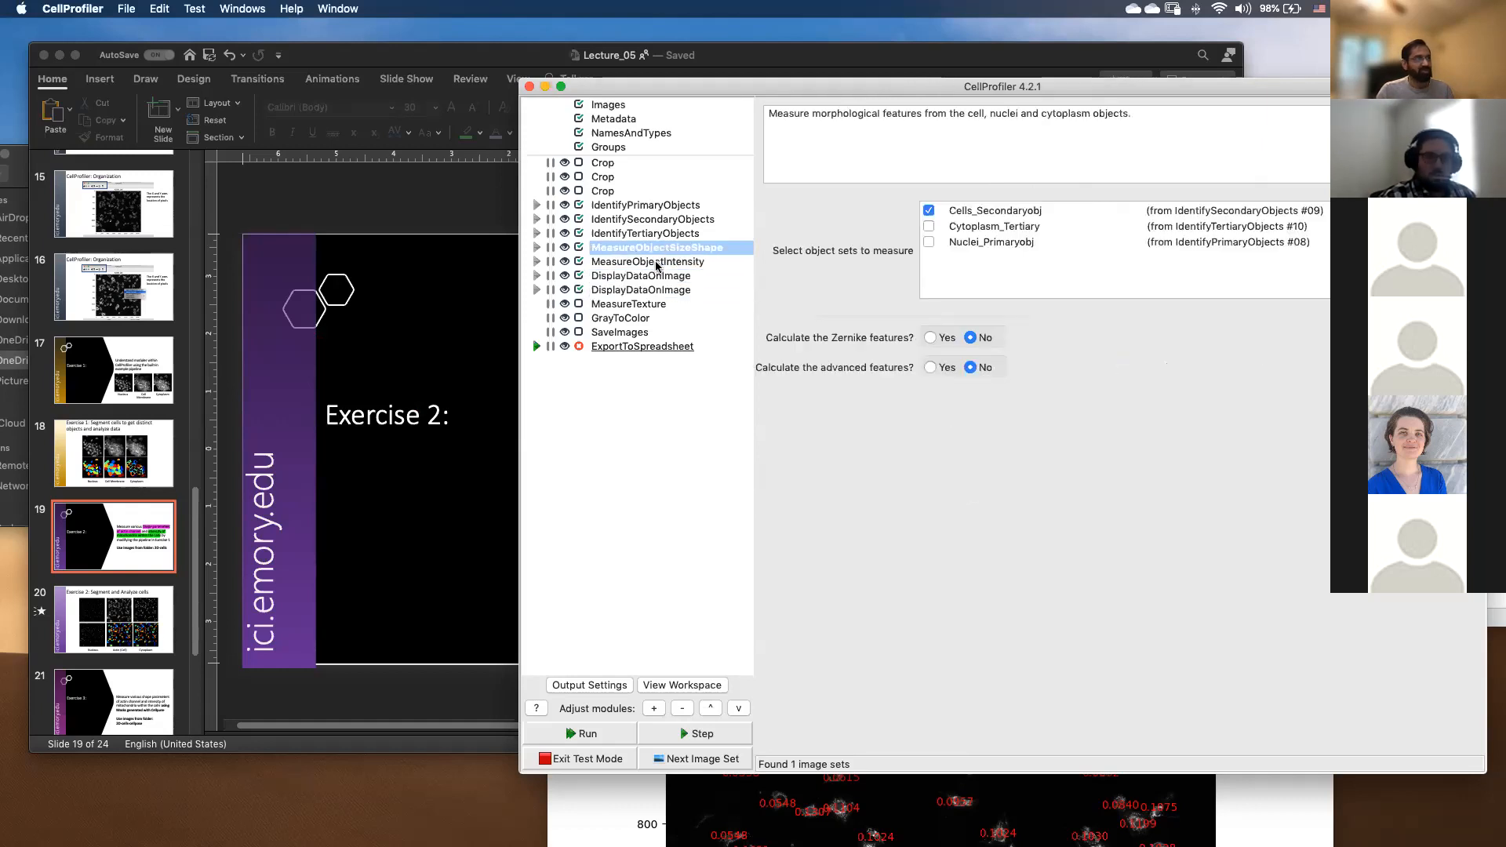
click(656, 264)
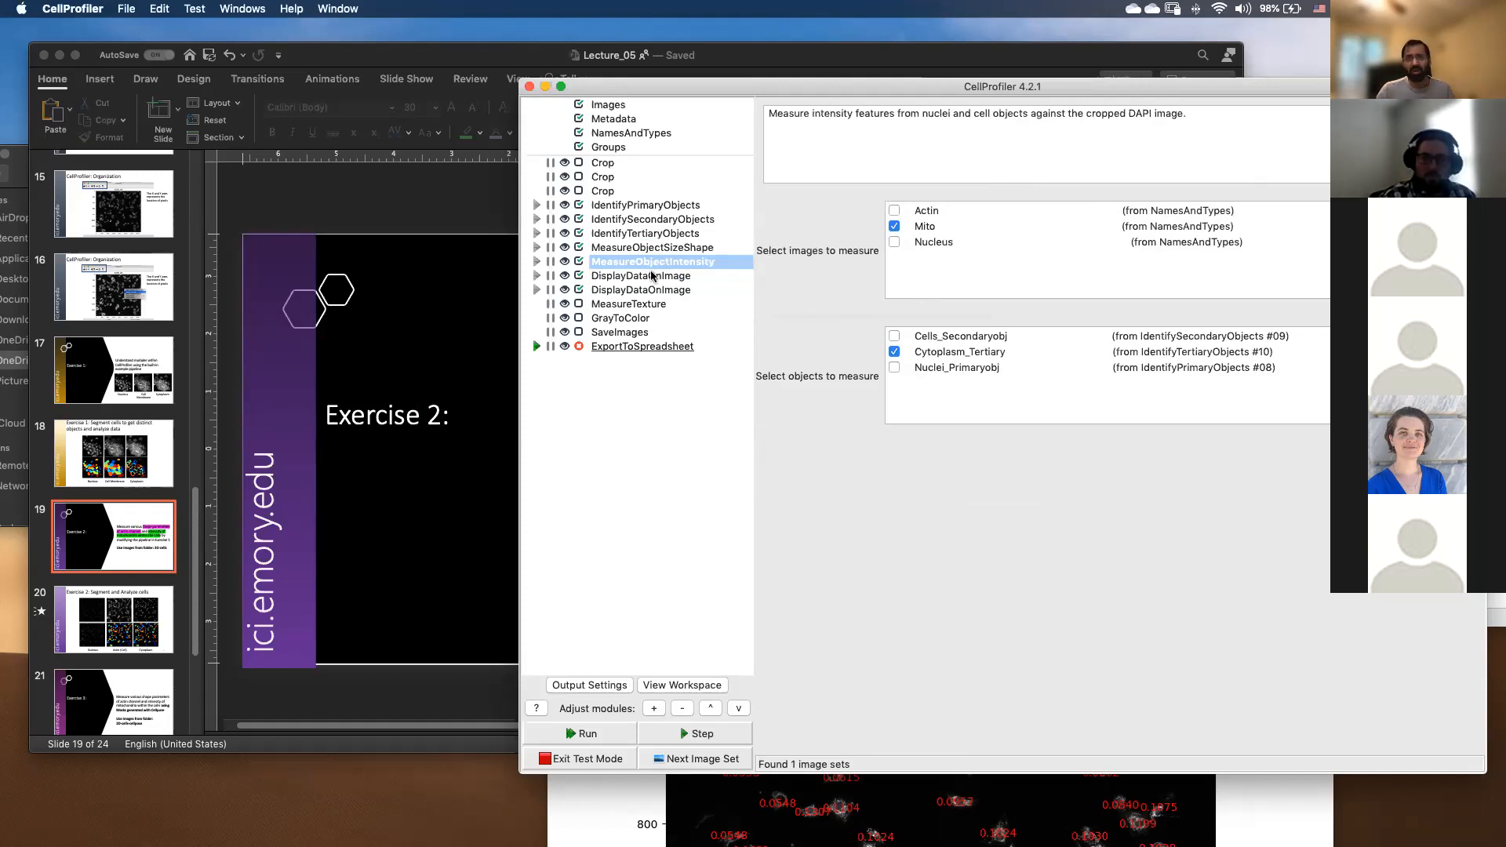
click(640, 278)
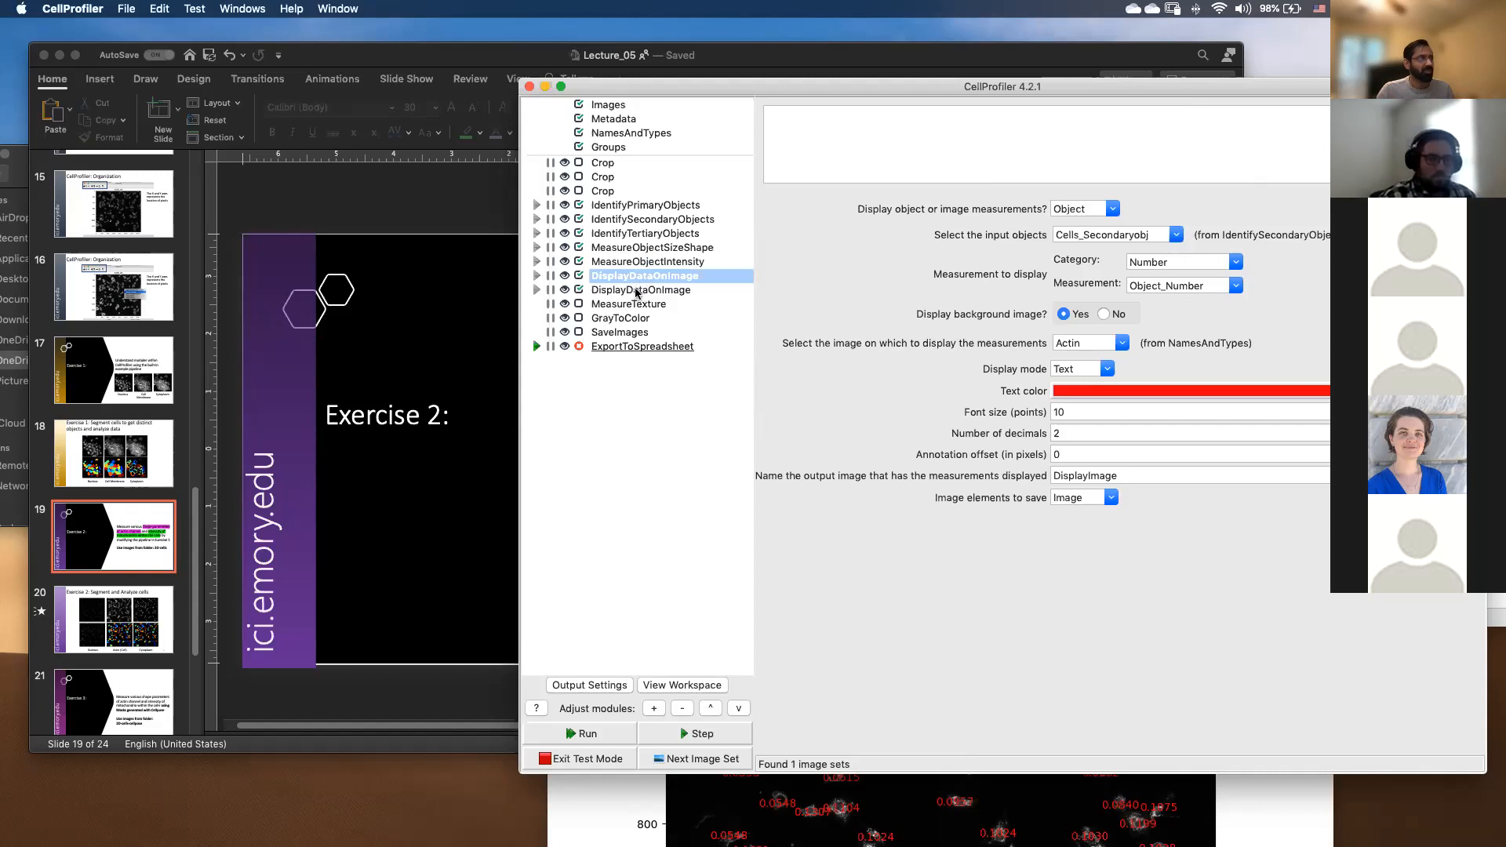
click(618, 249)
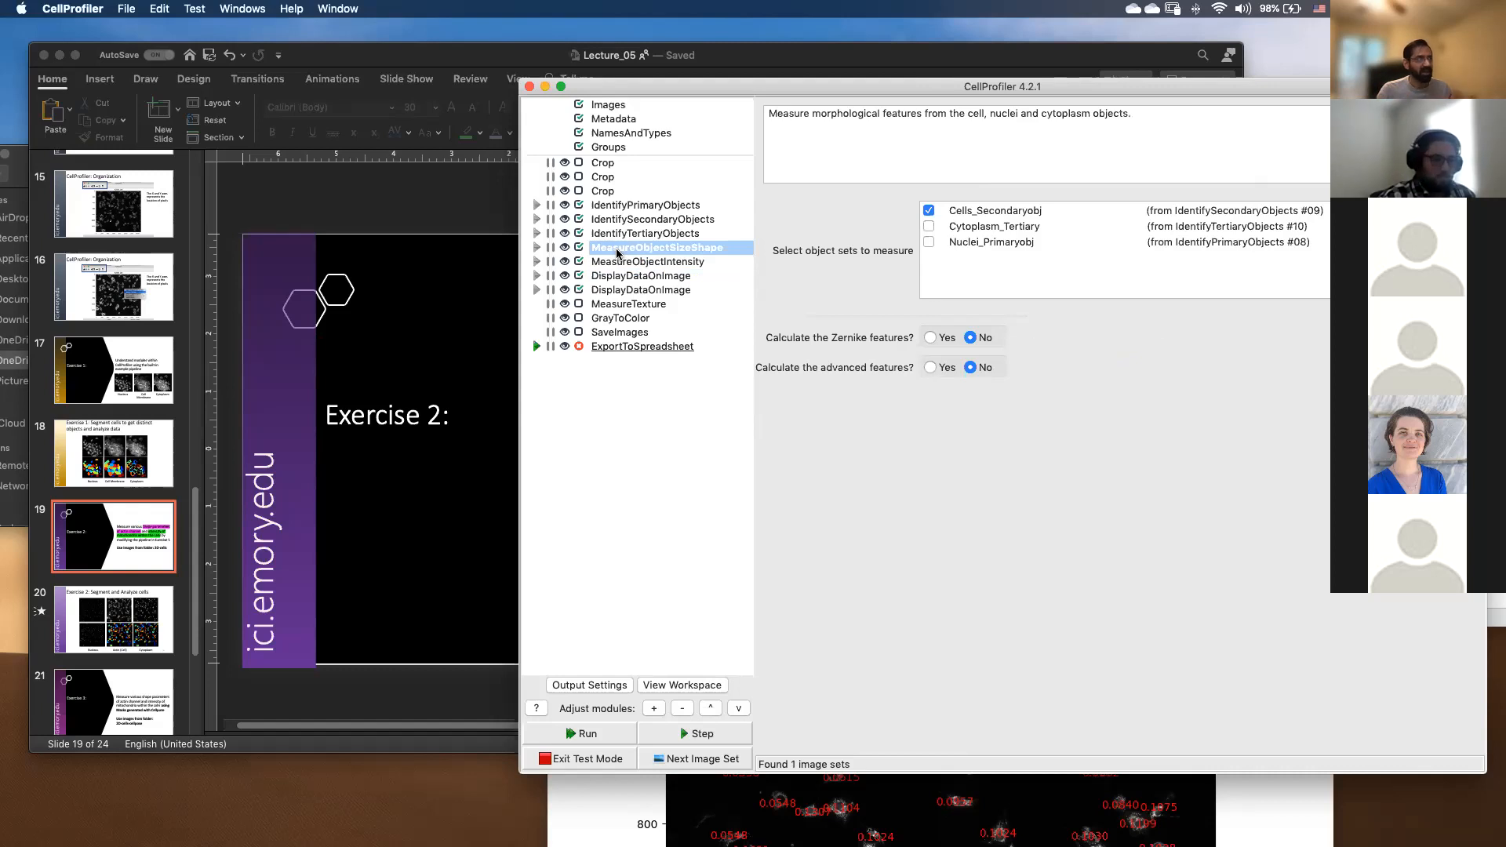
click(616, 264)
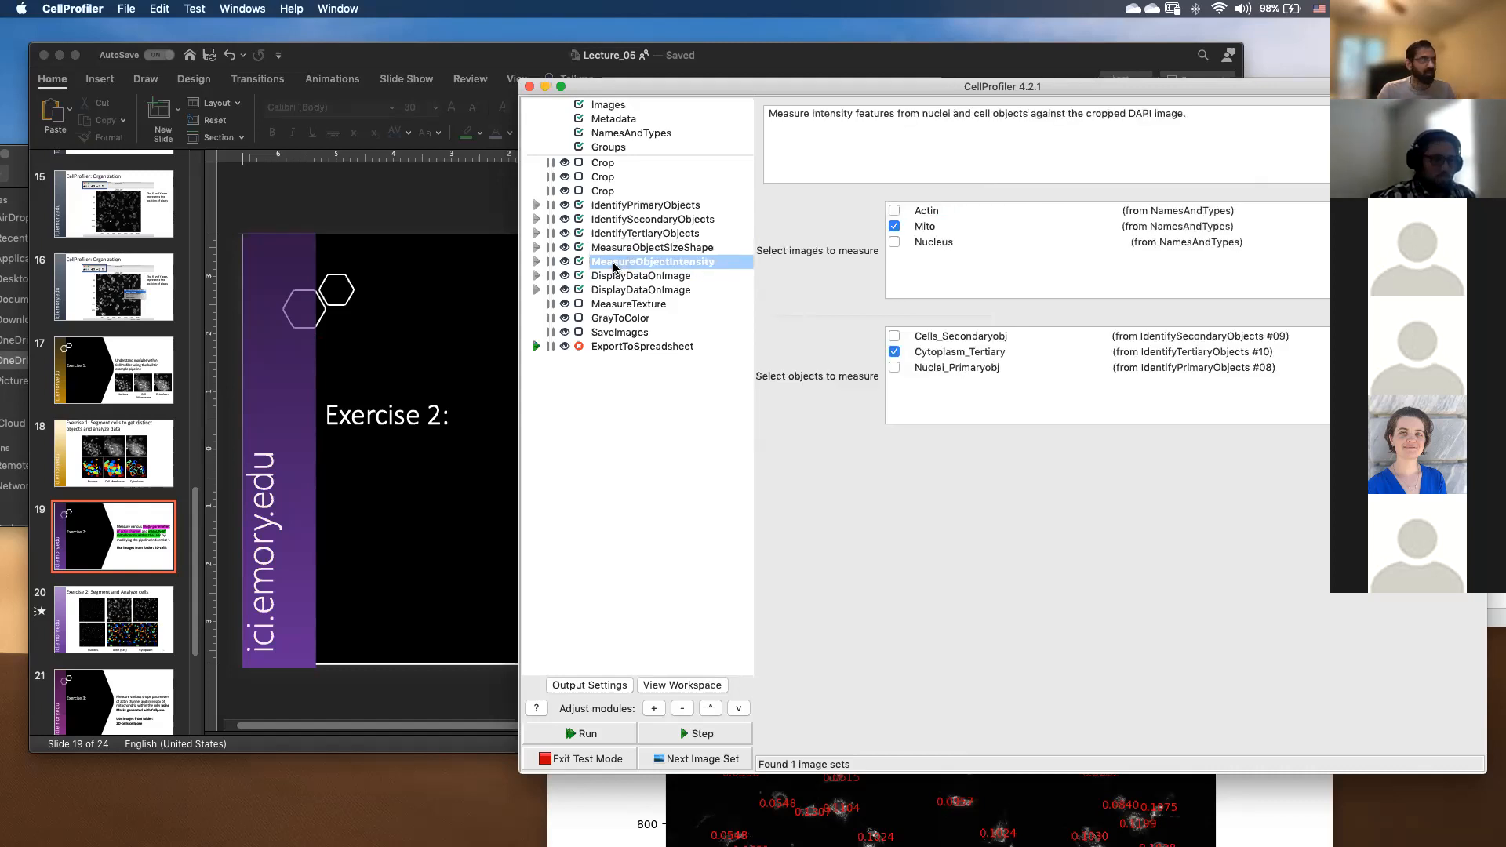
click(598, 247)
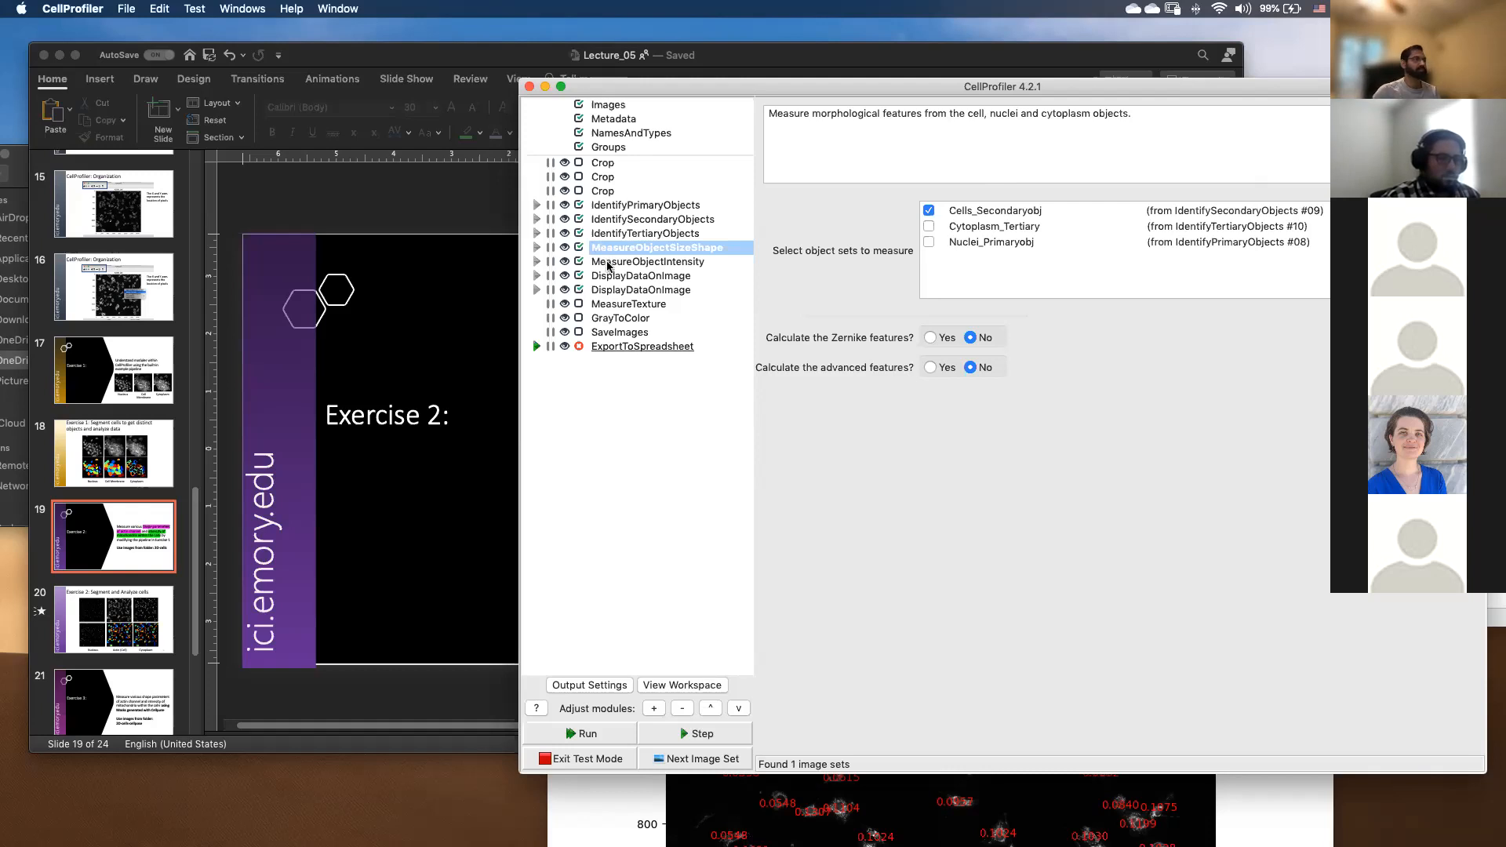
click(608, 264)
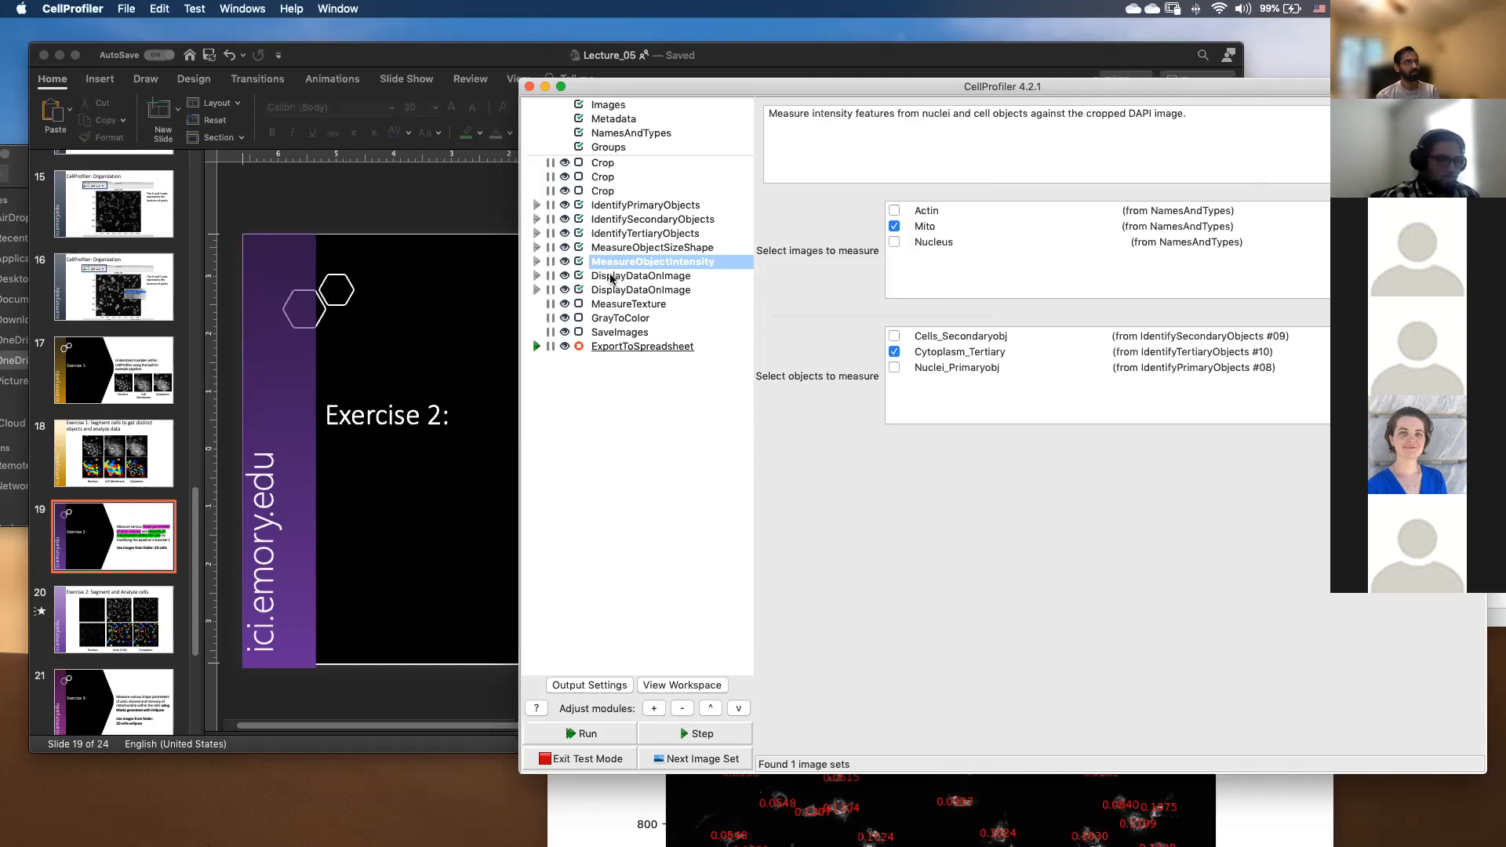
click(611, 277)
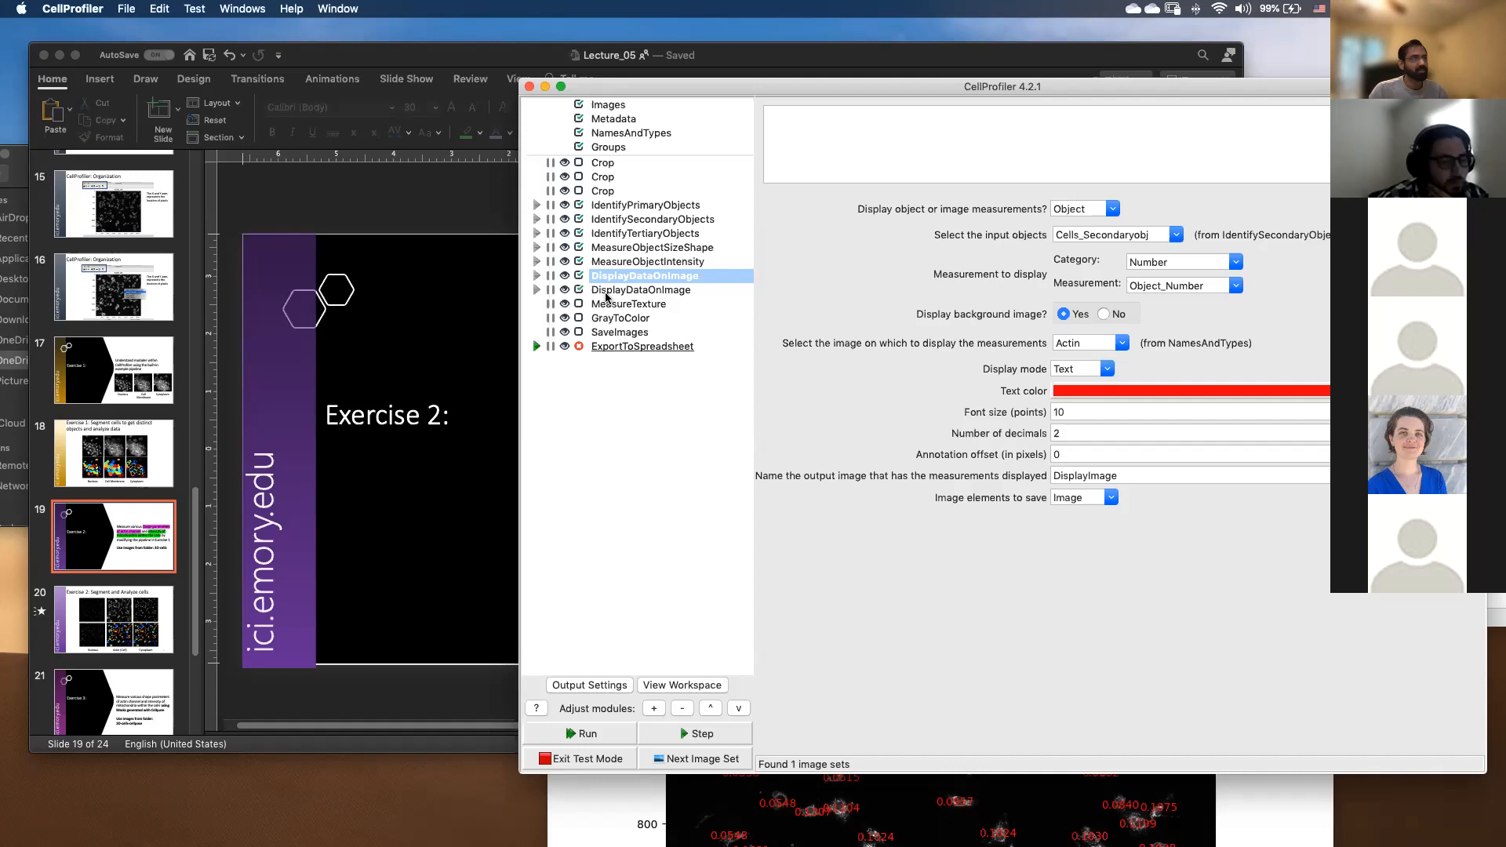
click(606, 292)
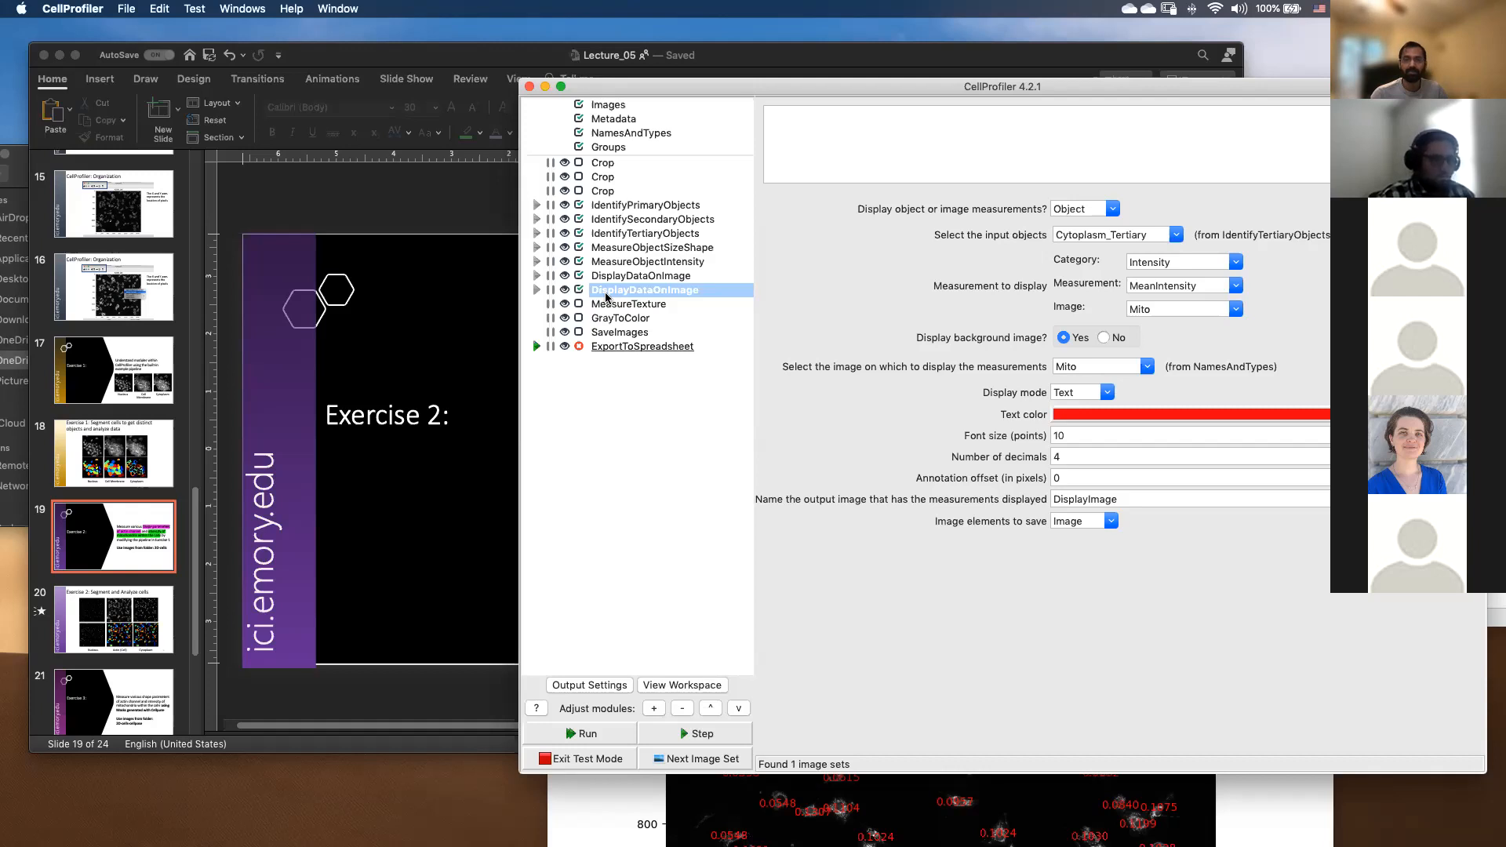
Set the ExportToSpreadsheet module's output file location to the 2D-cells folder inside Bioimage-Analysis/Lecture_5.
click(608, 348)
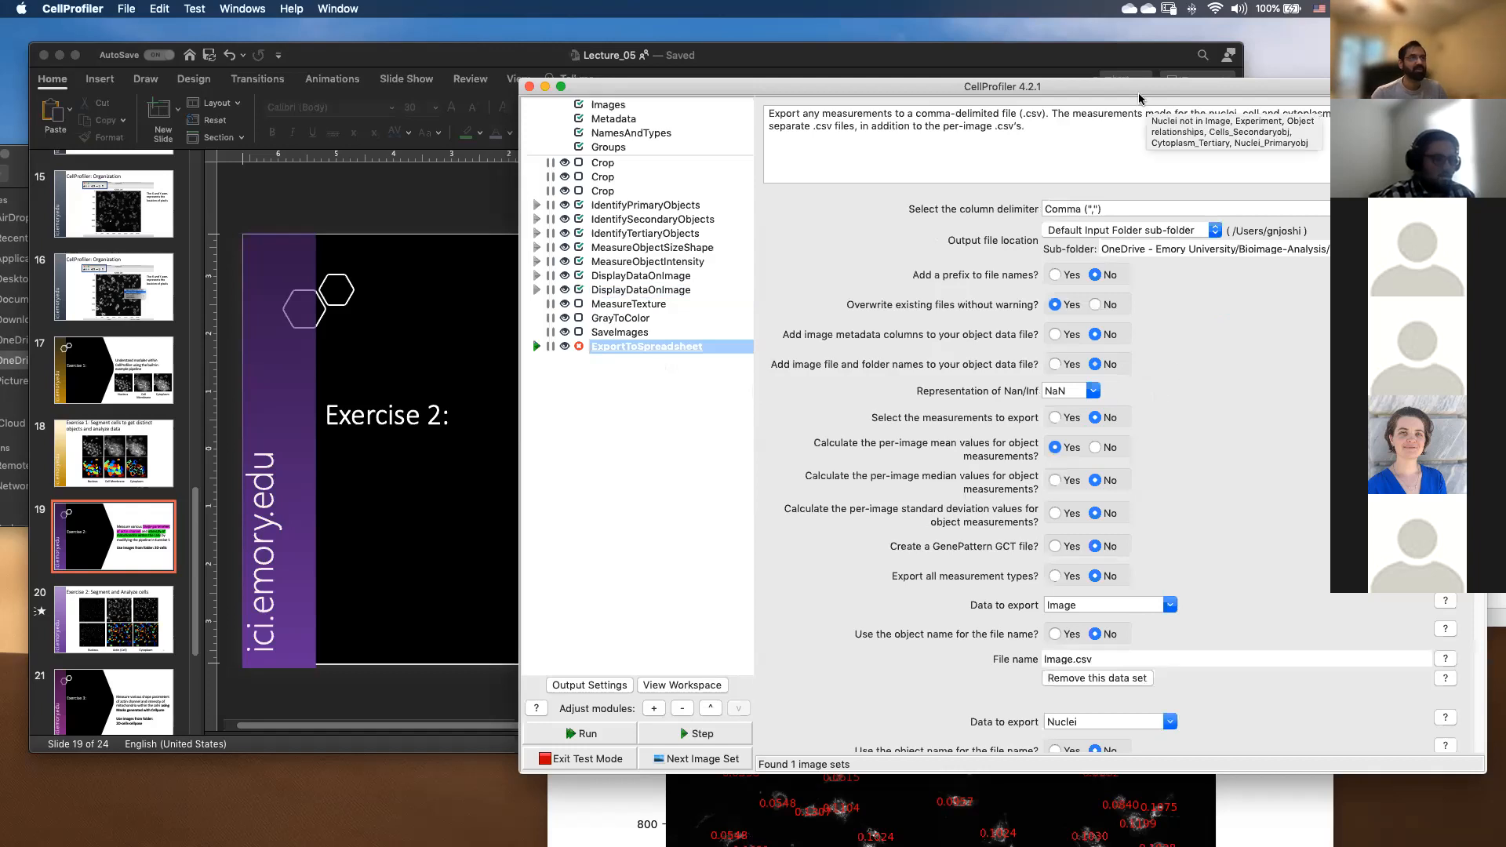
drag(1138, 93, 973, 89)
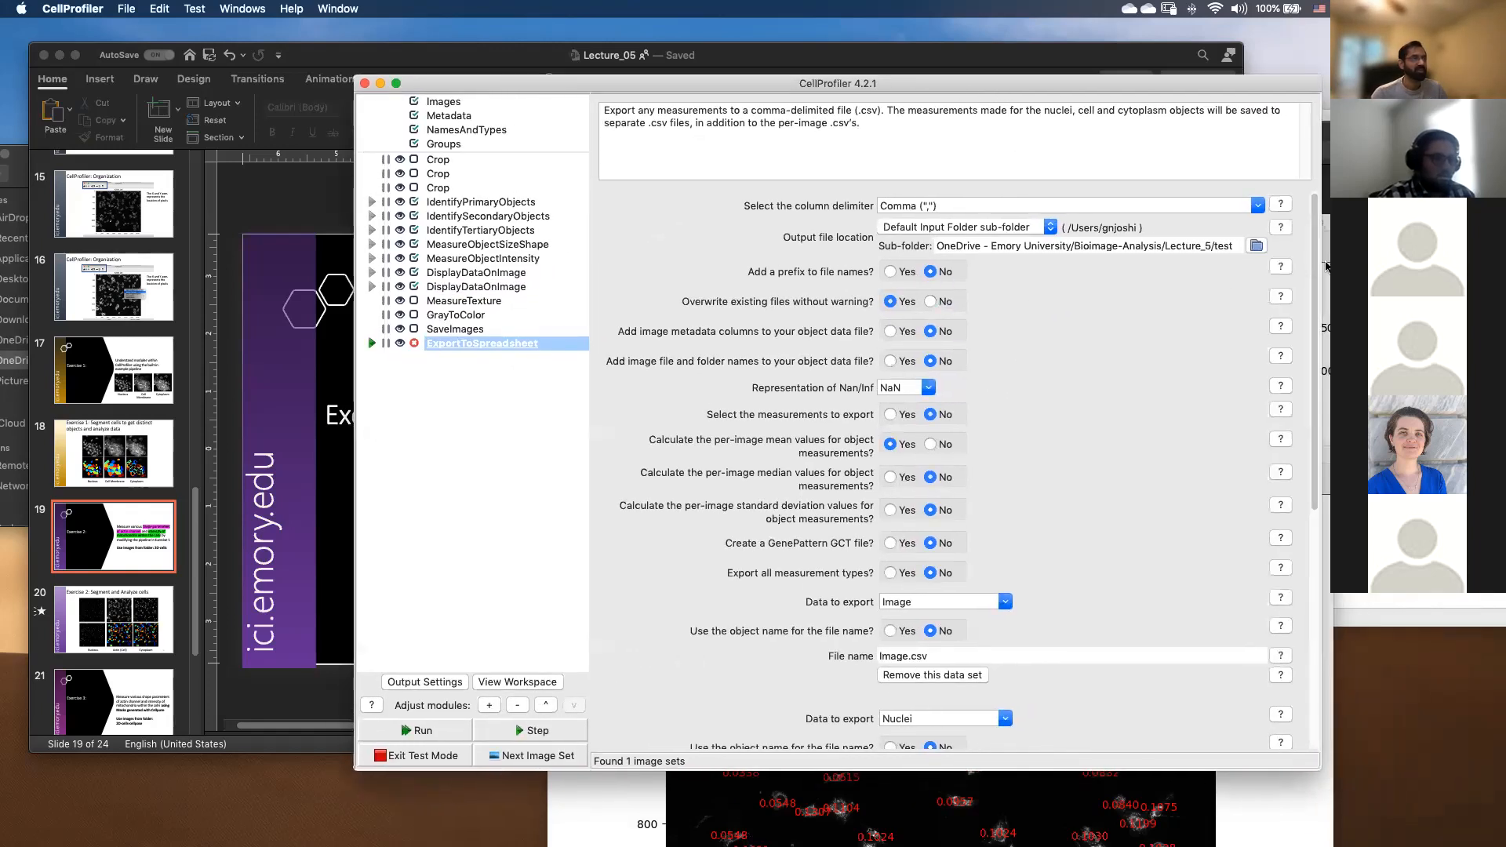
click(1257, 245)
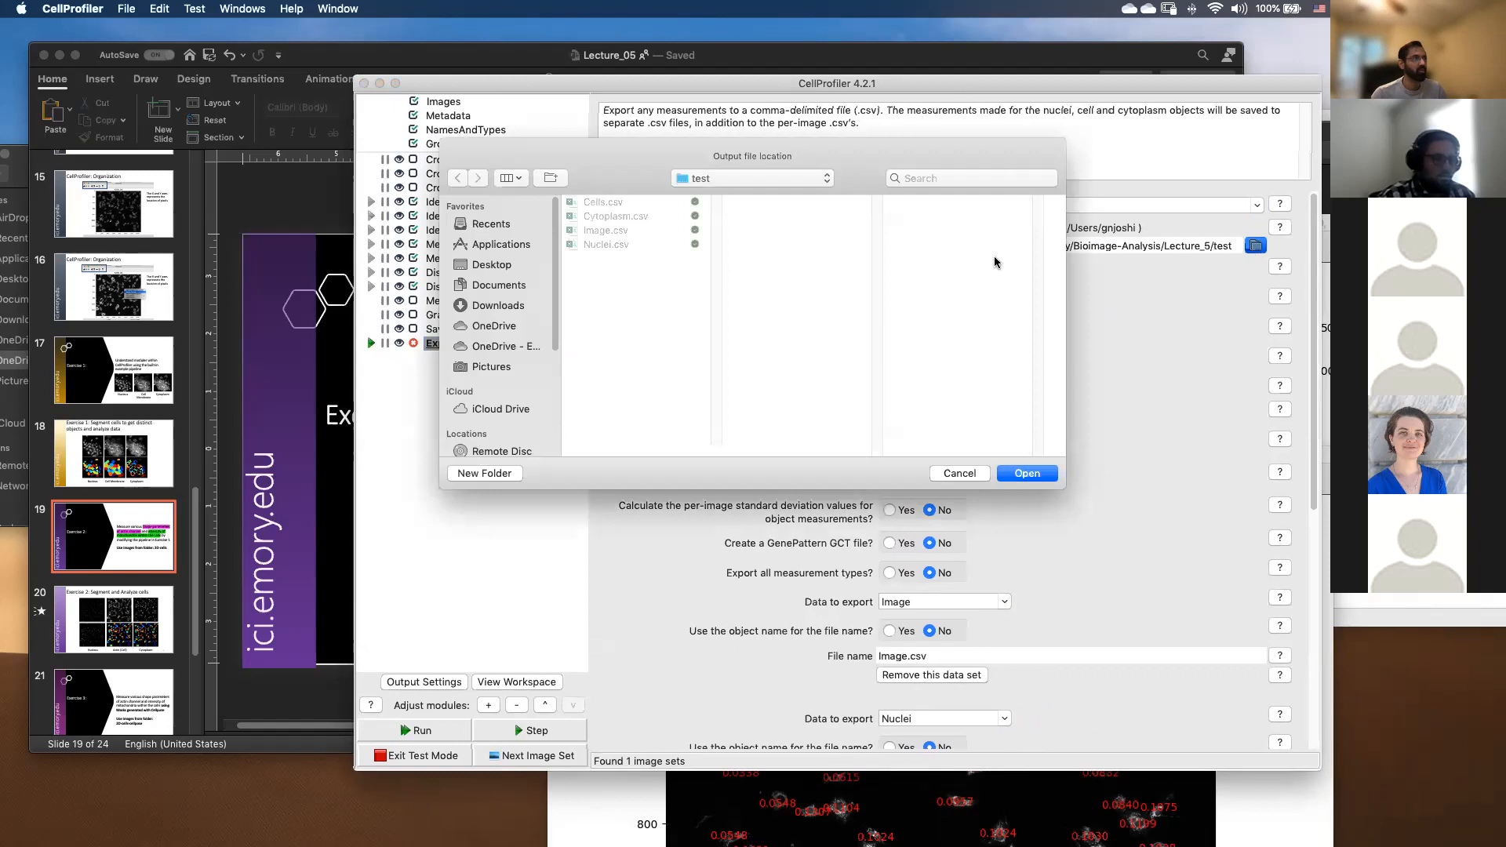
click(765, 179)
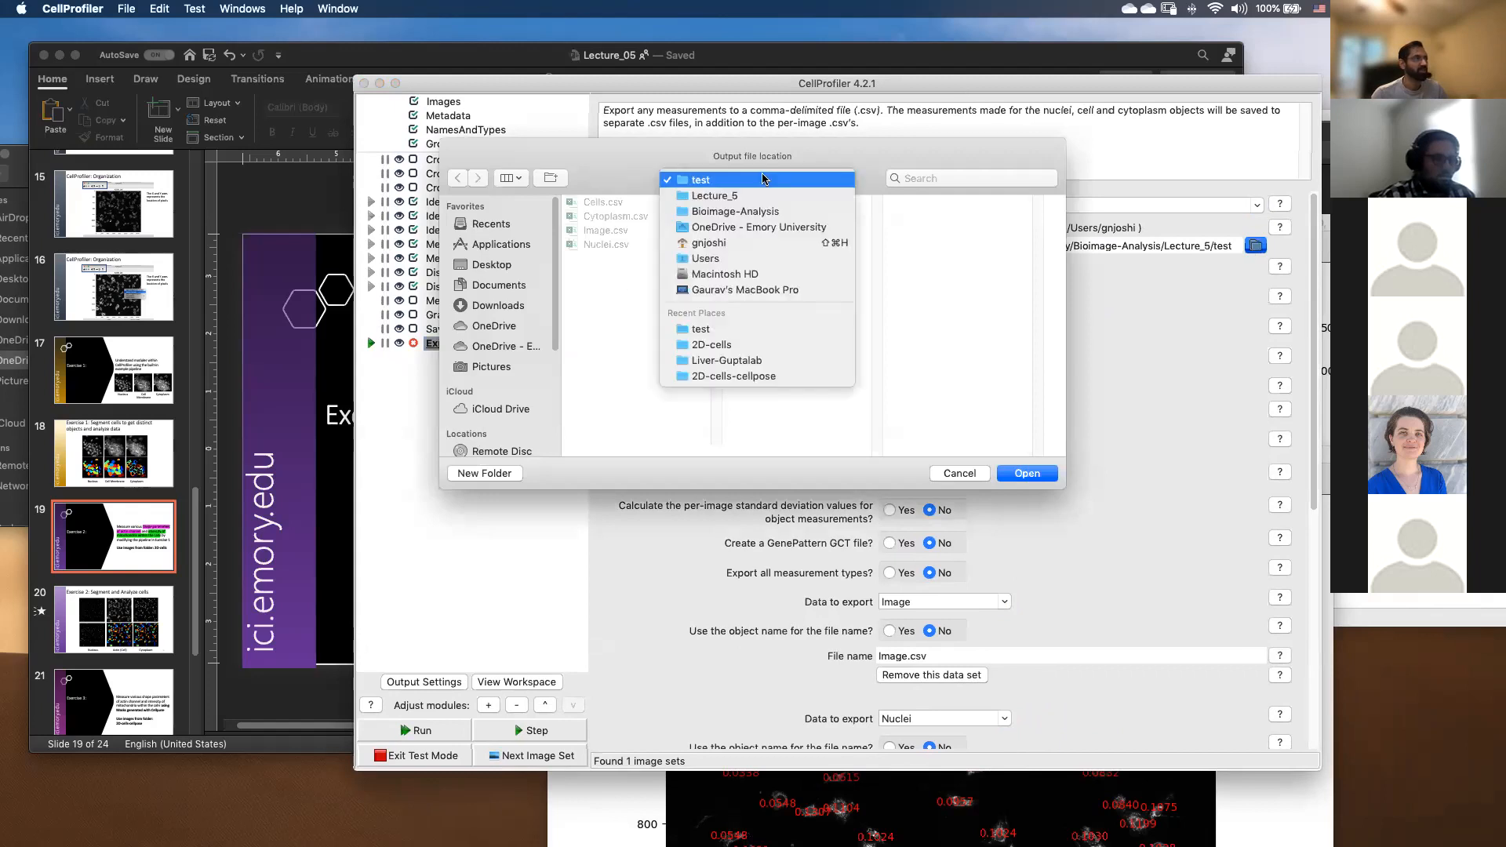
click(748, 213)
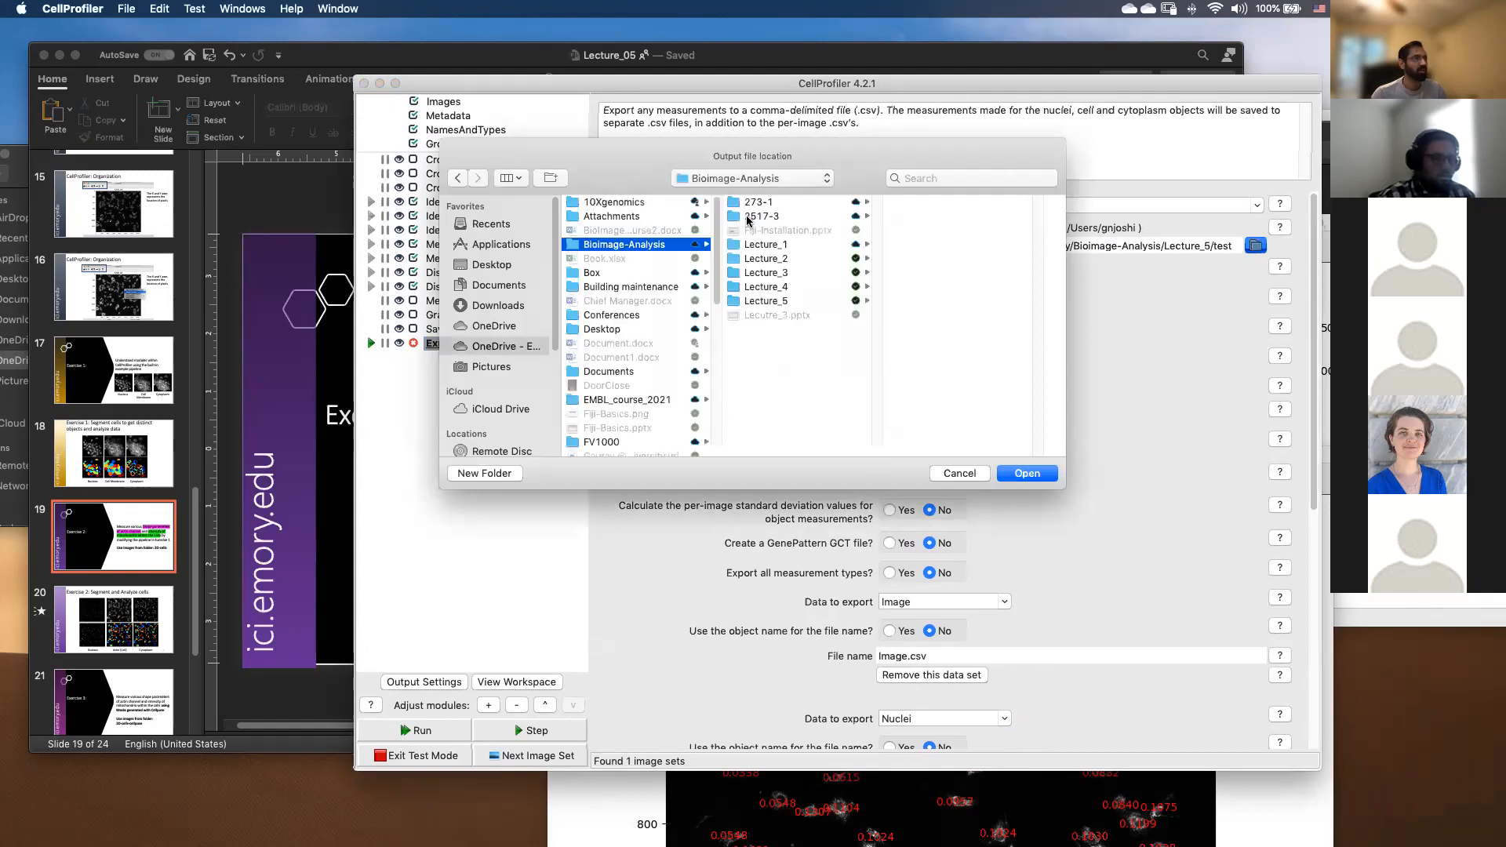
click(767, 305)
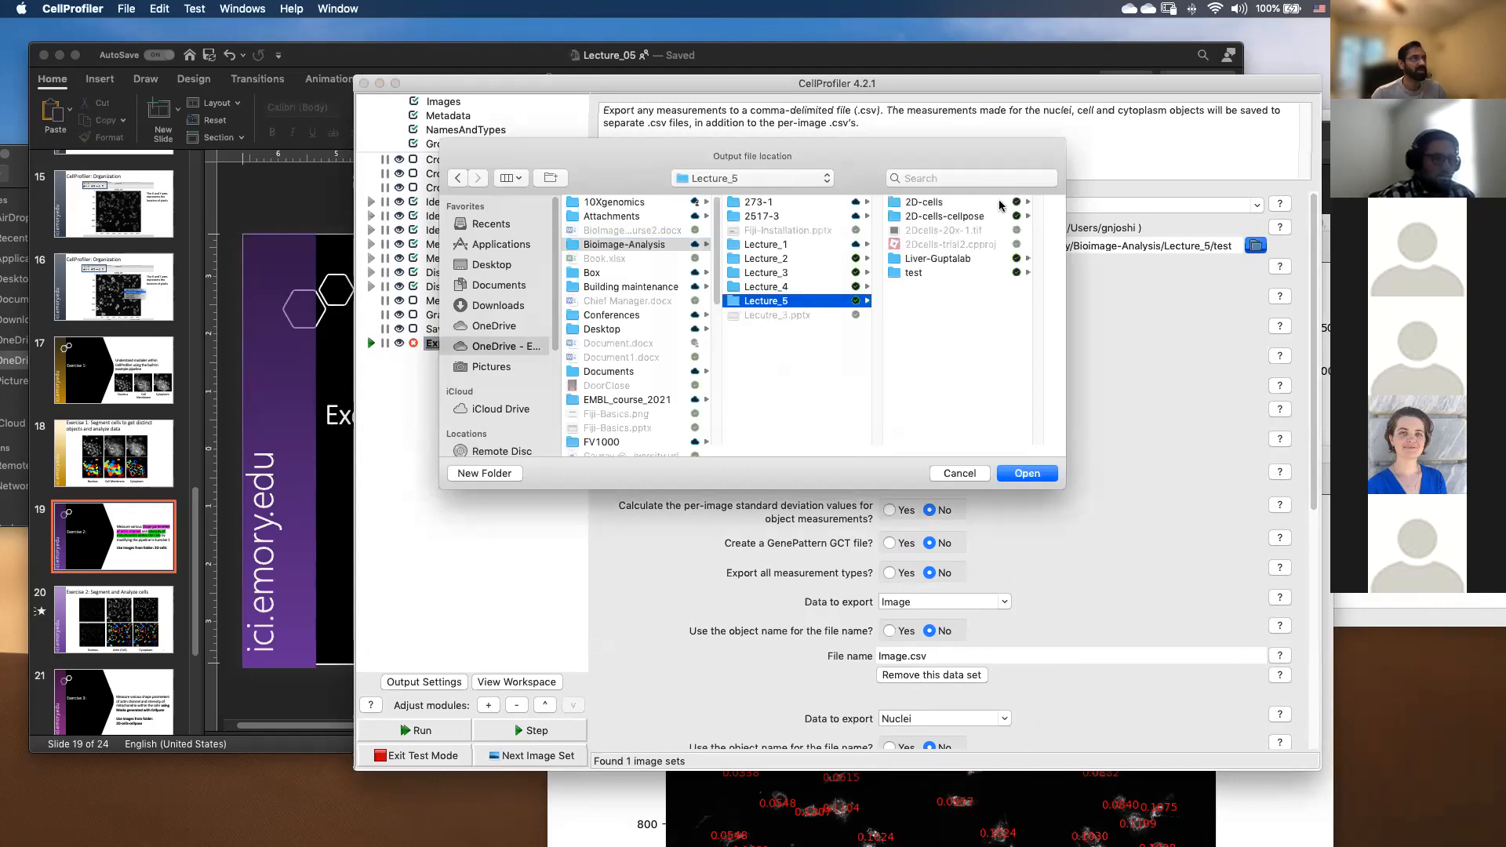
click(942, 202)
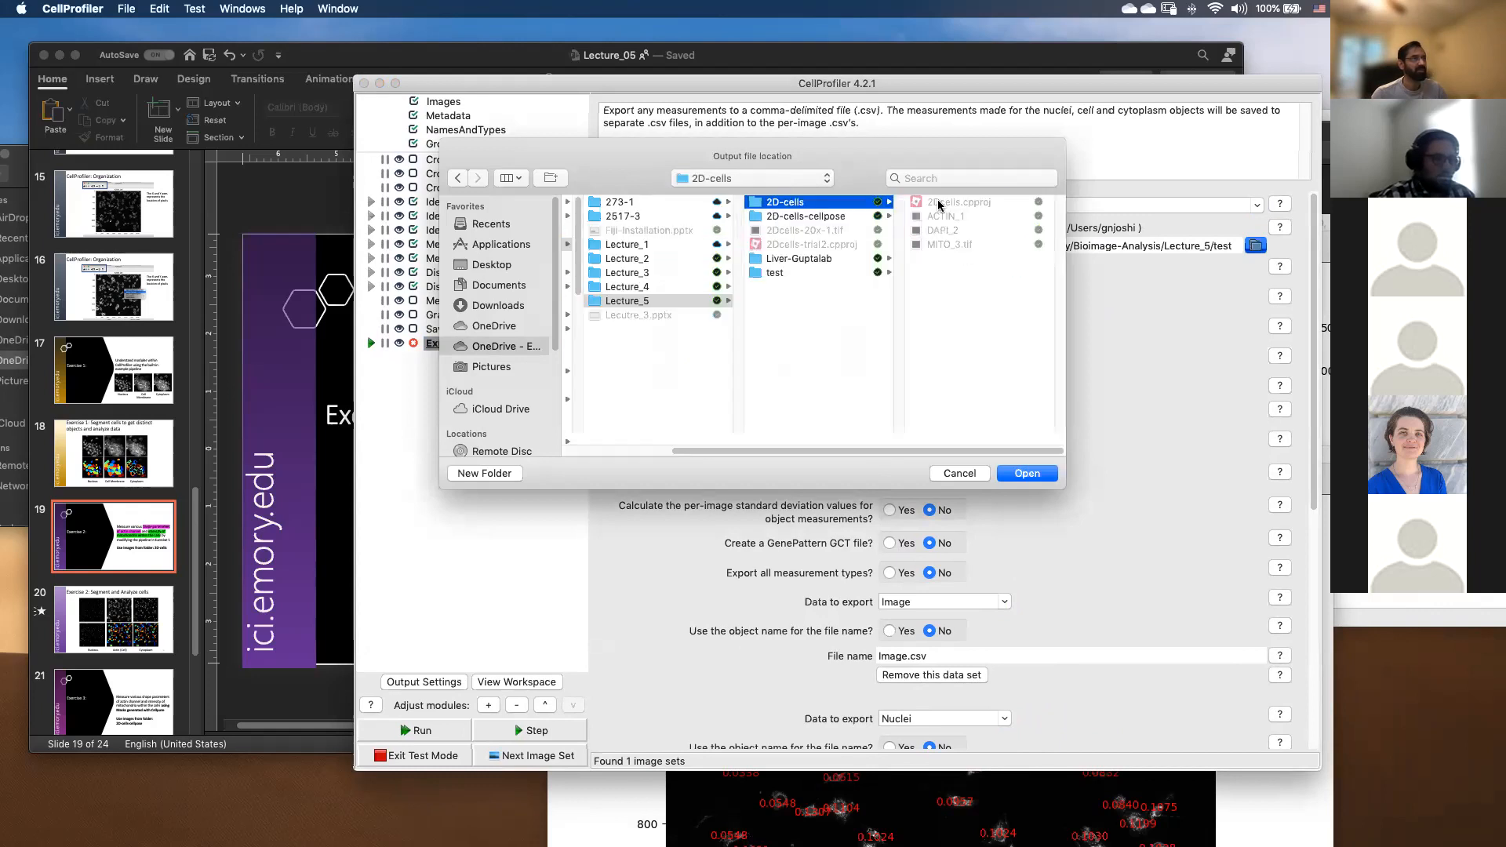
click(1026, 474)
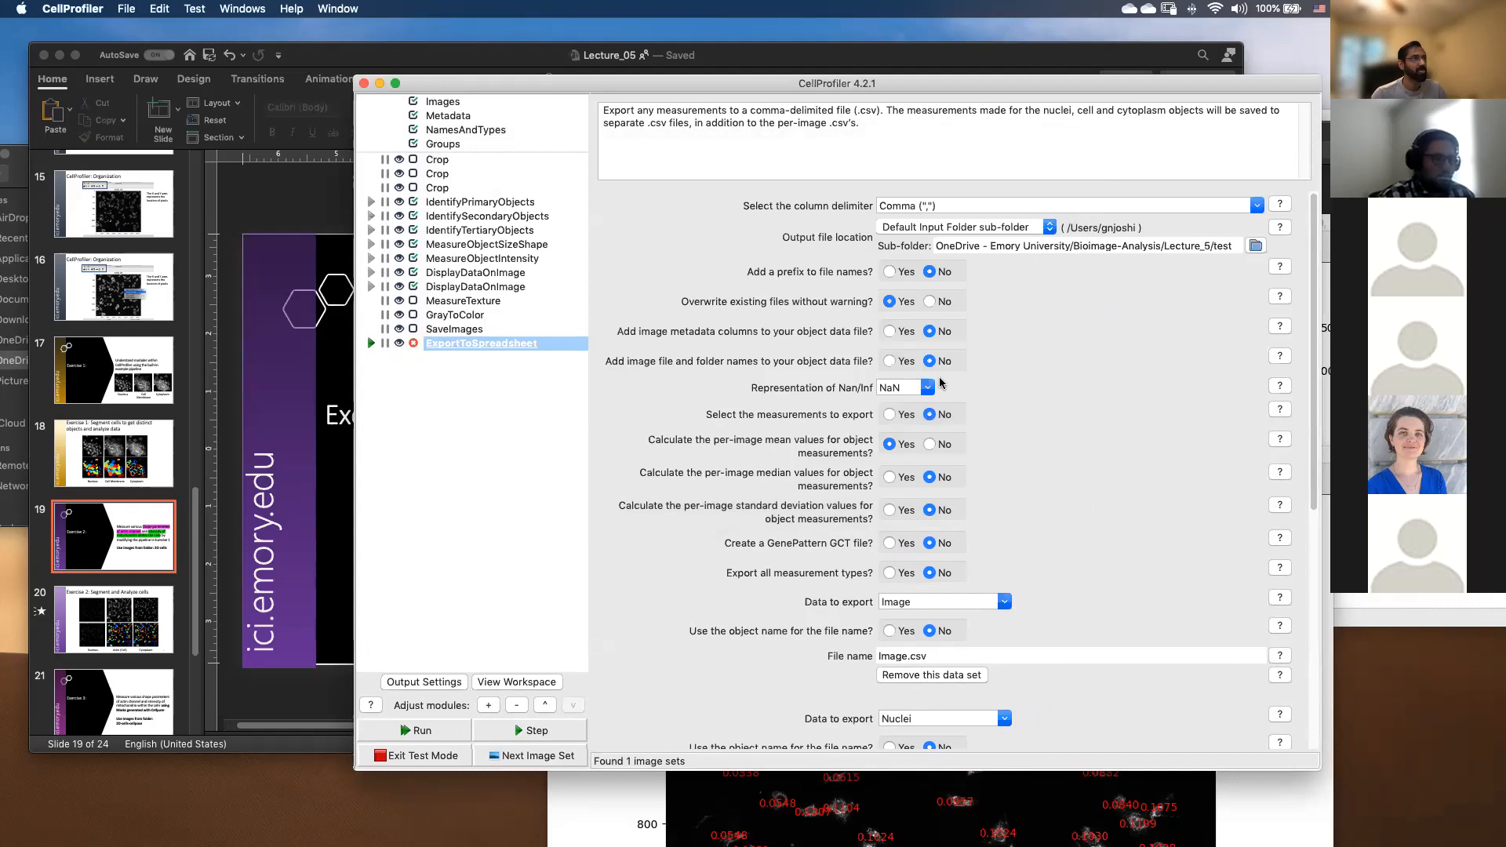
Remove the Image and Nuclei data sets from the ExportToSpreadsheet module.
scroll(947, 368, down, 4)
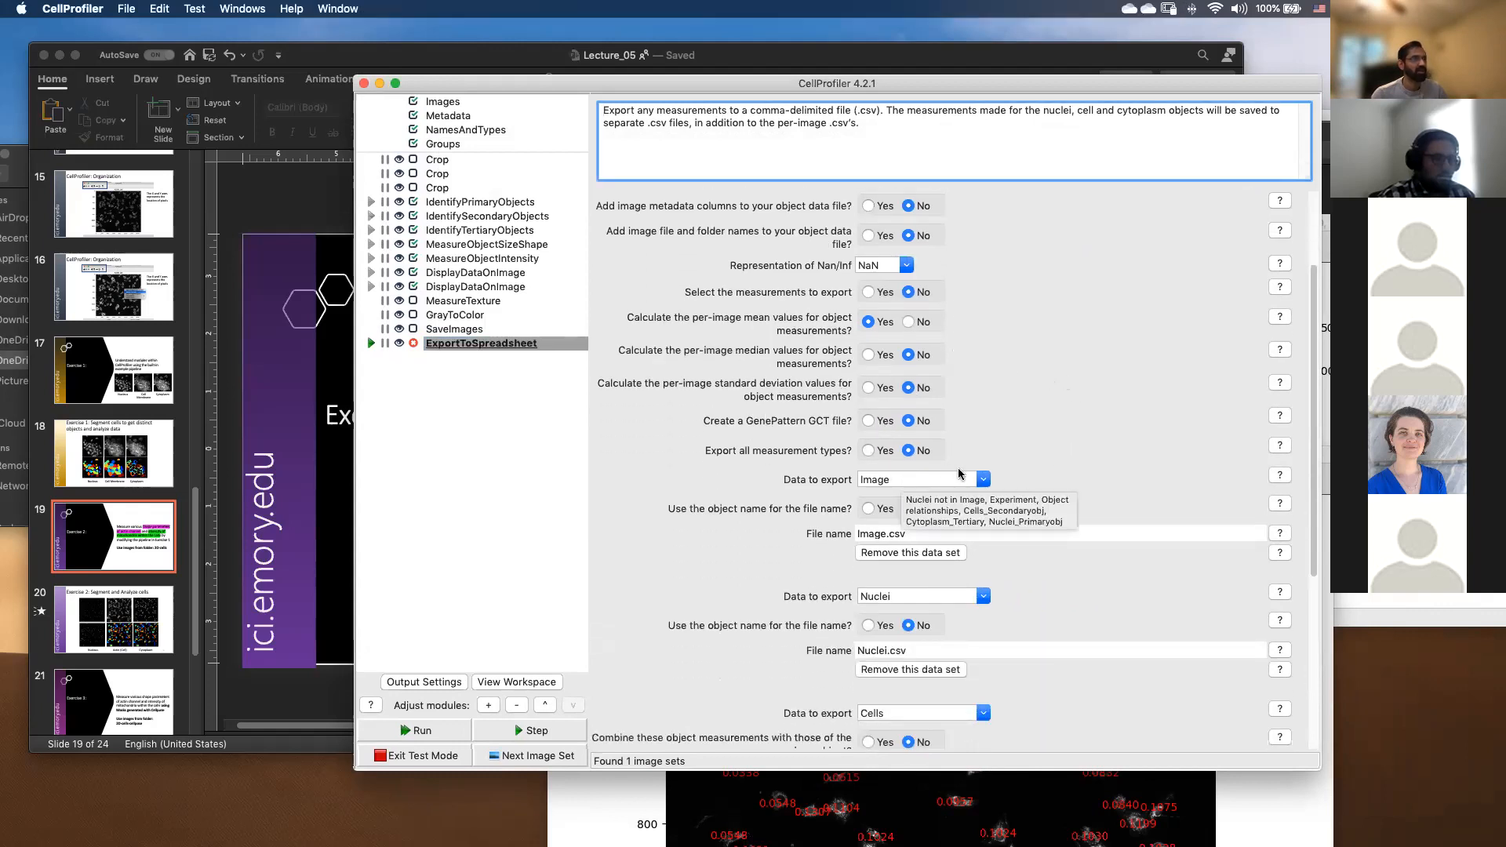
scroll(986, 314, up, 3)
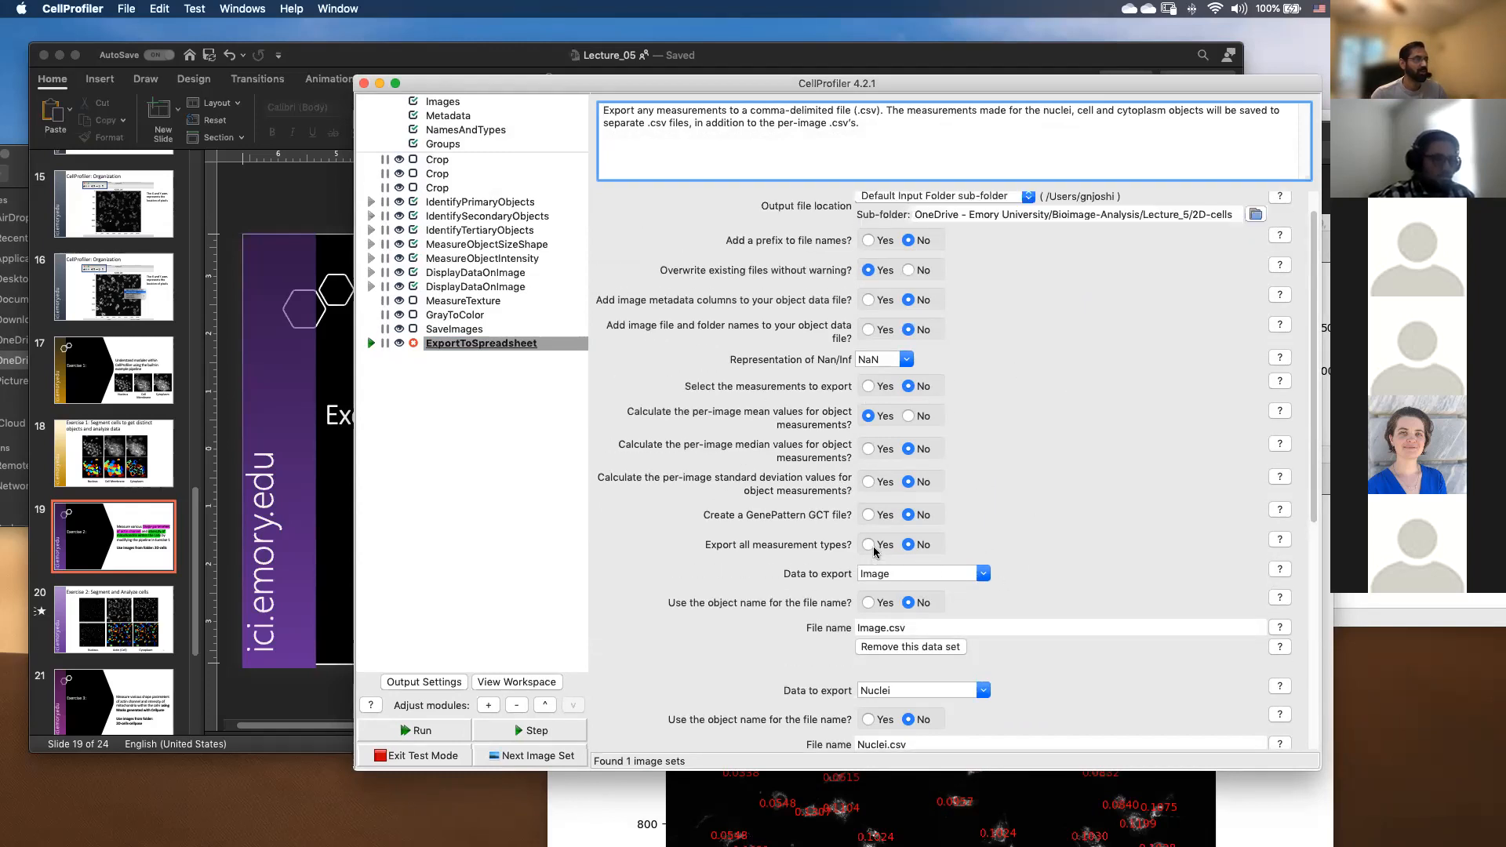
scroll(999, 477, down, 3)
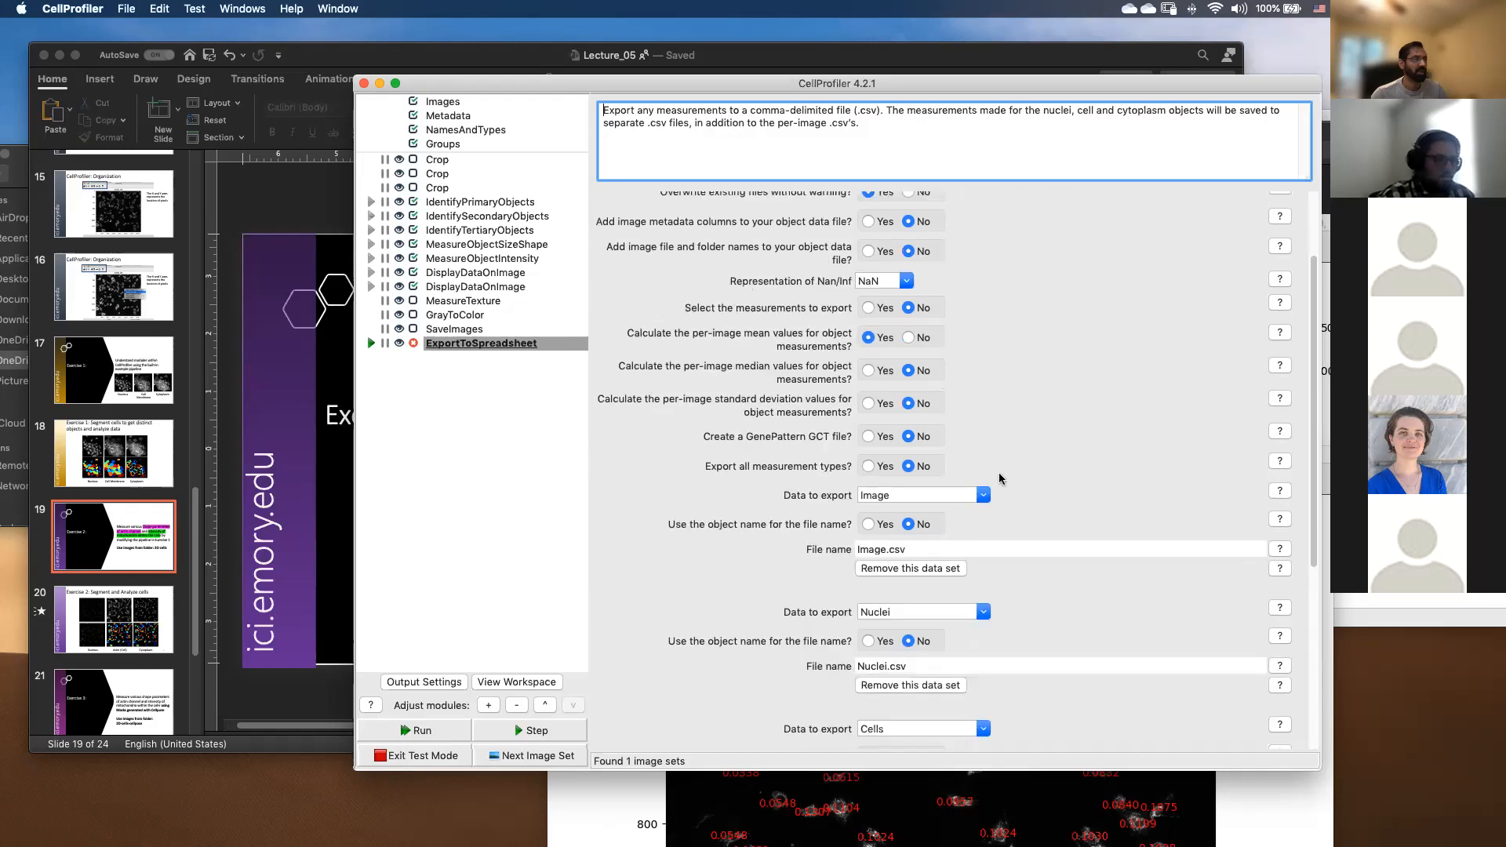
scroll(999, 478, down, 4)
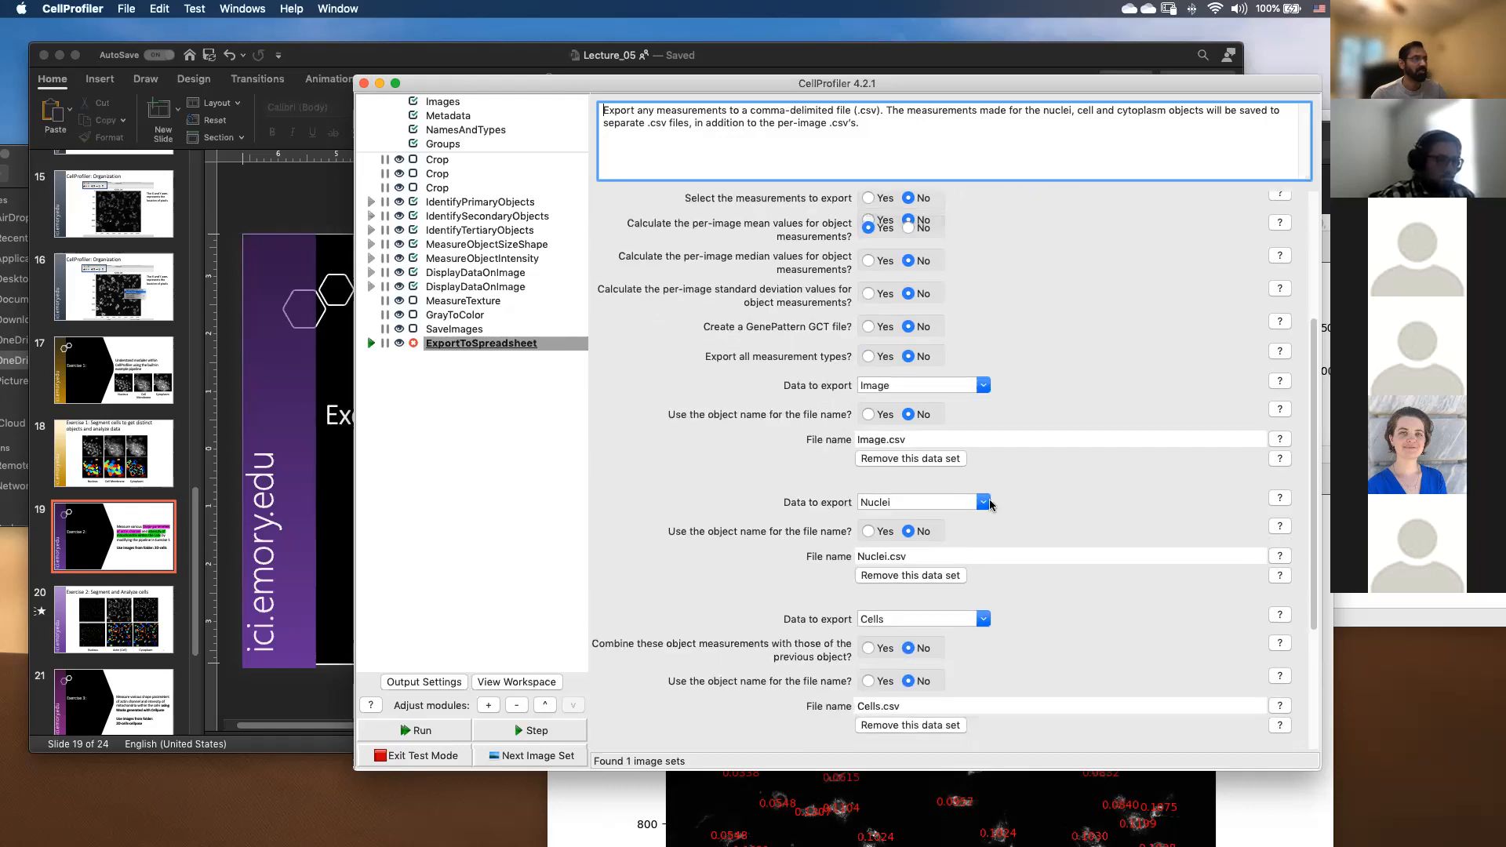
click(923, 462)
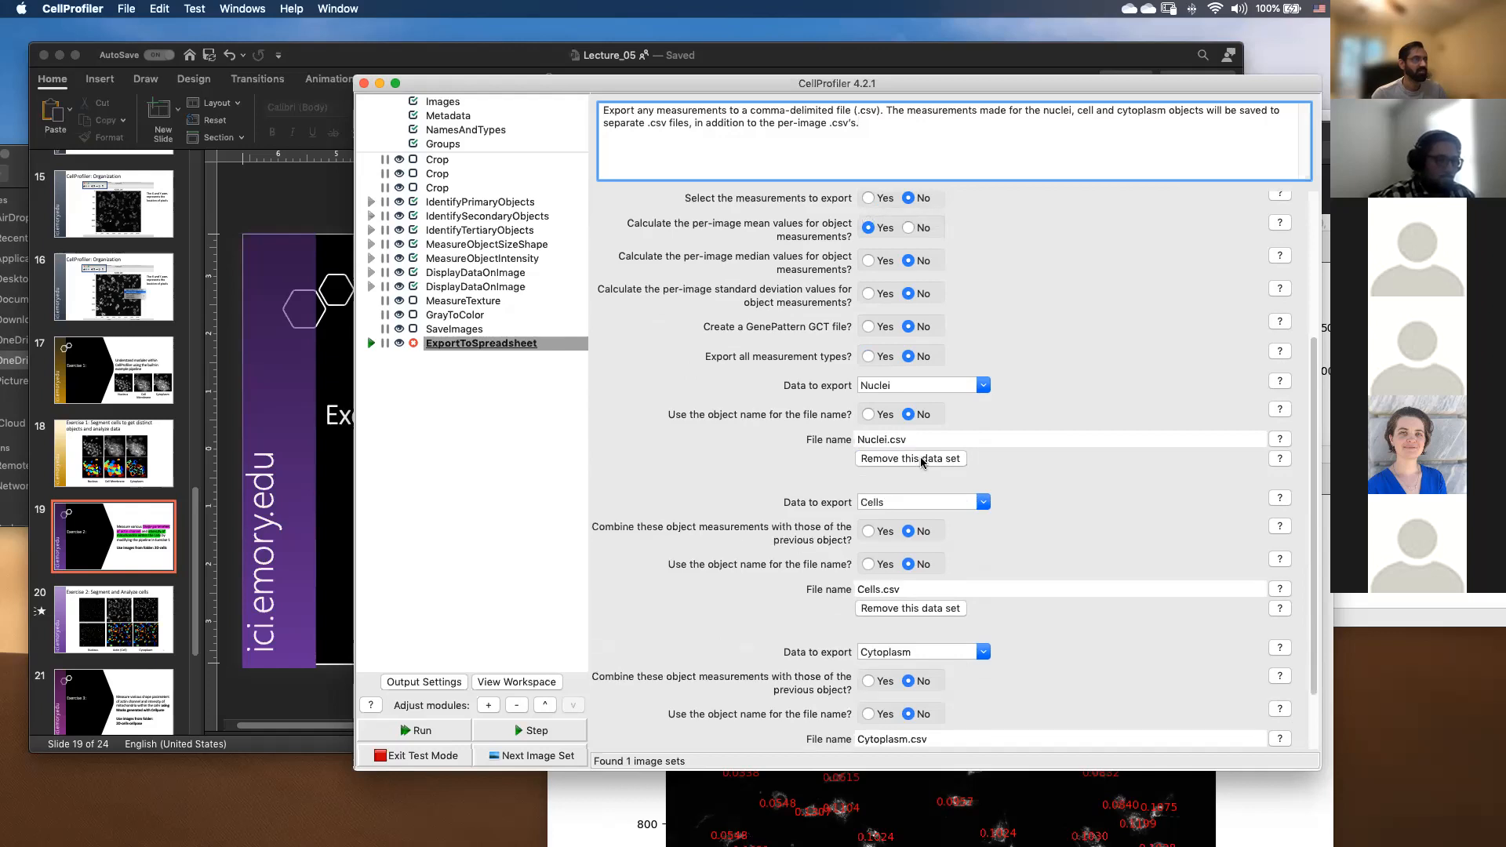
click(898, 464)
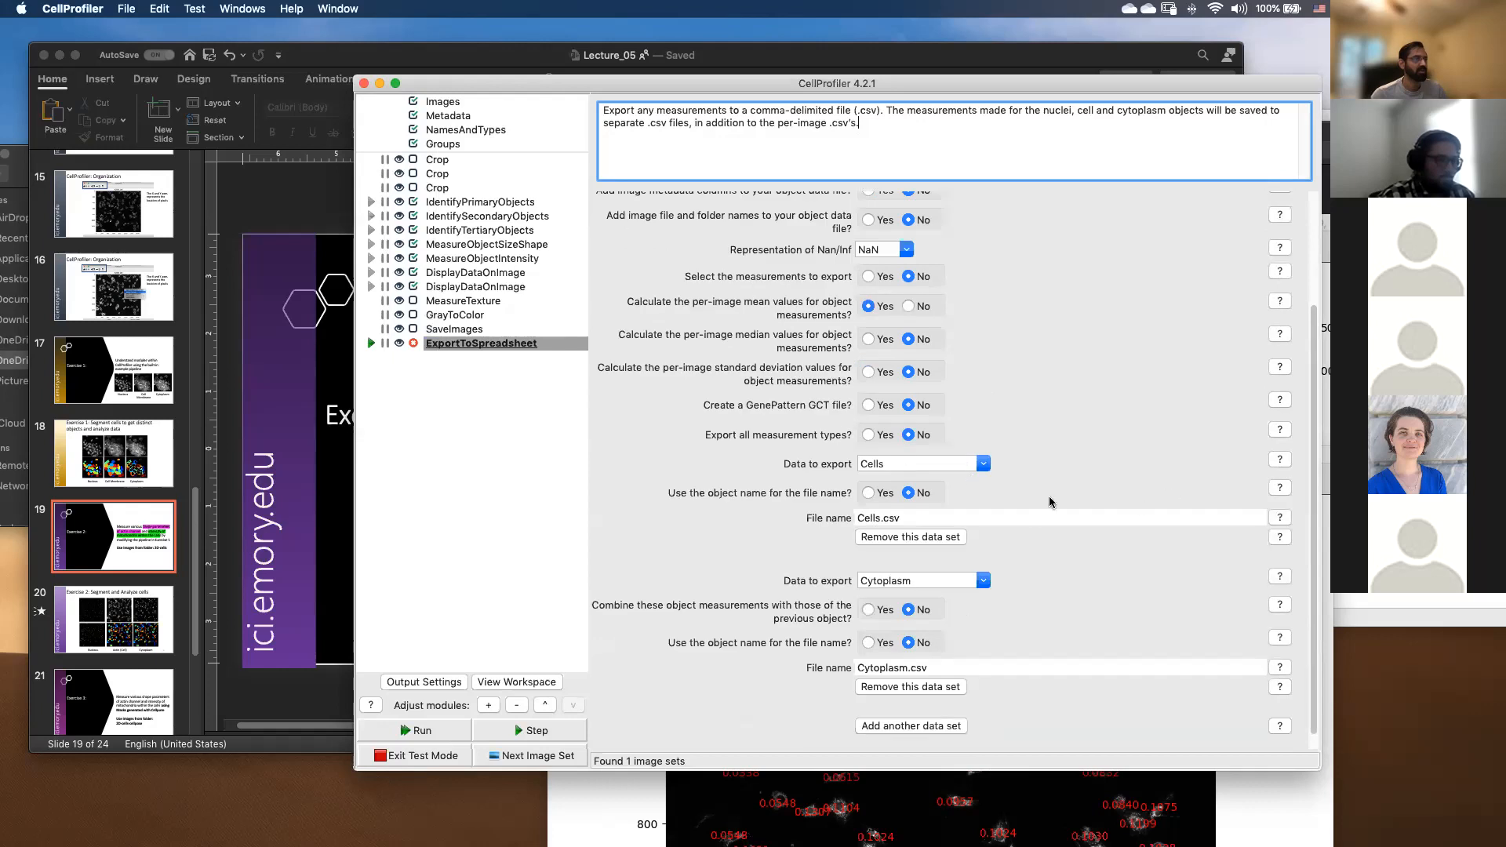
Try Cells_Secondaryobj, Cytoplasm_Tertiary and Image as the data to export for the ExportToSpreadsheet module's first data set.
click(982, 463)
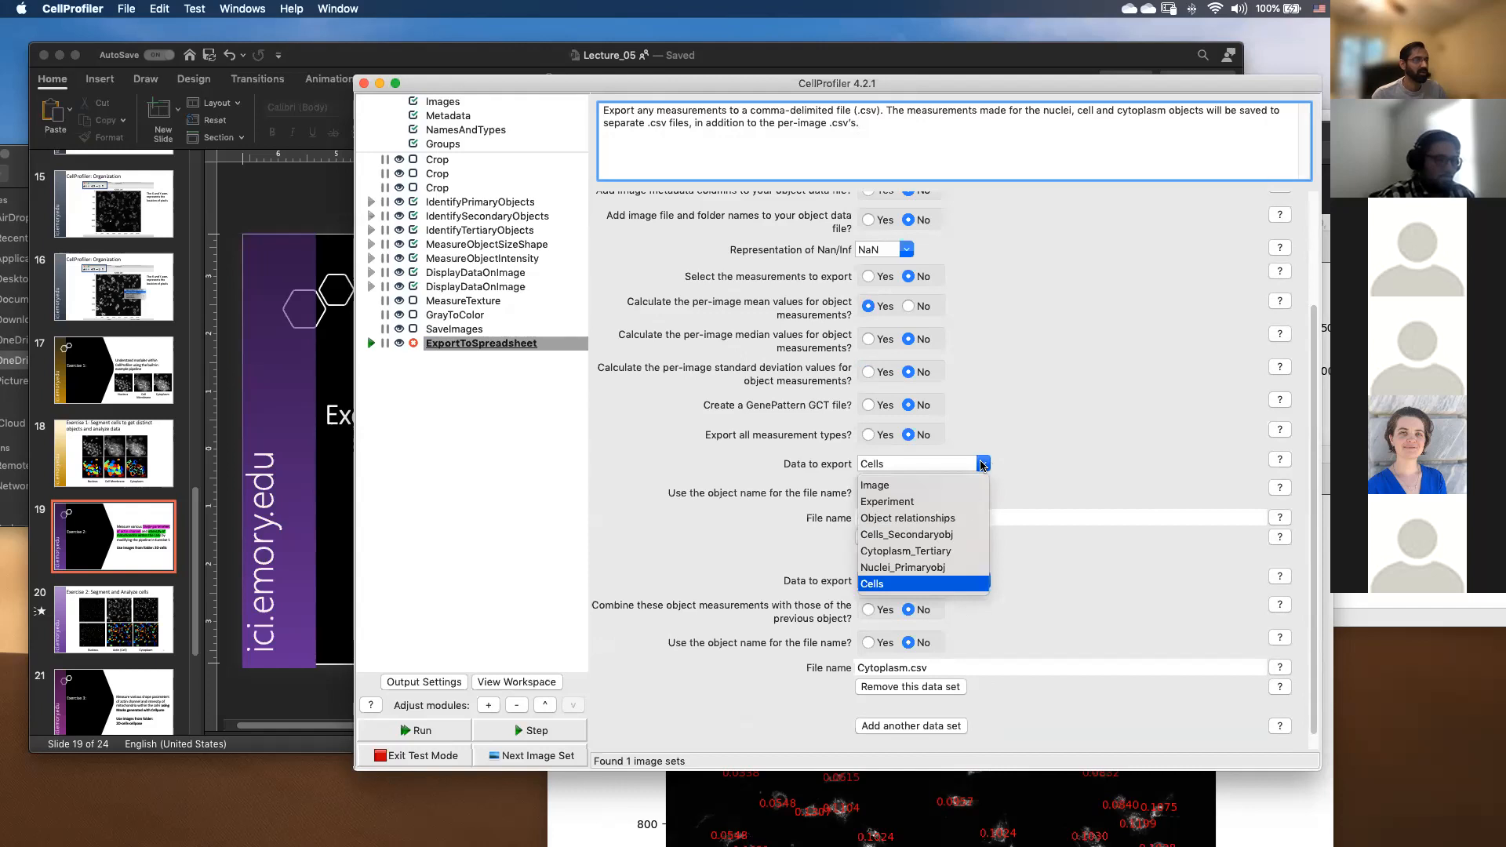
click(921, 540)
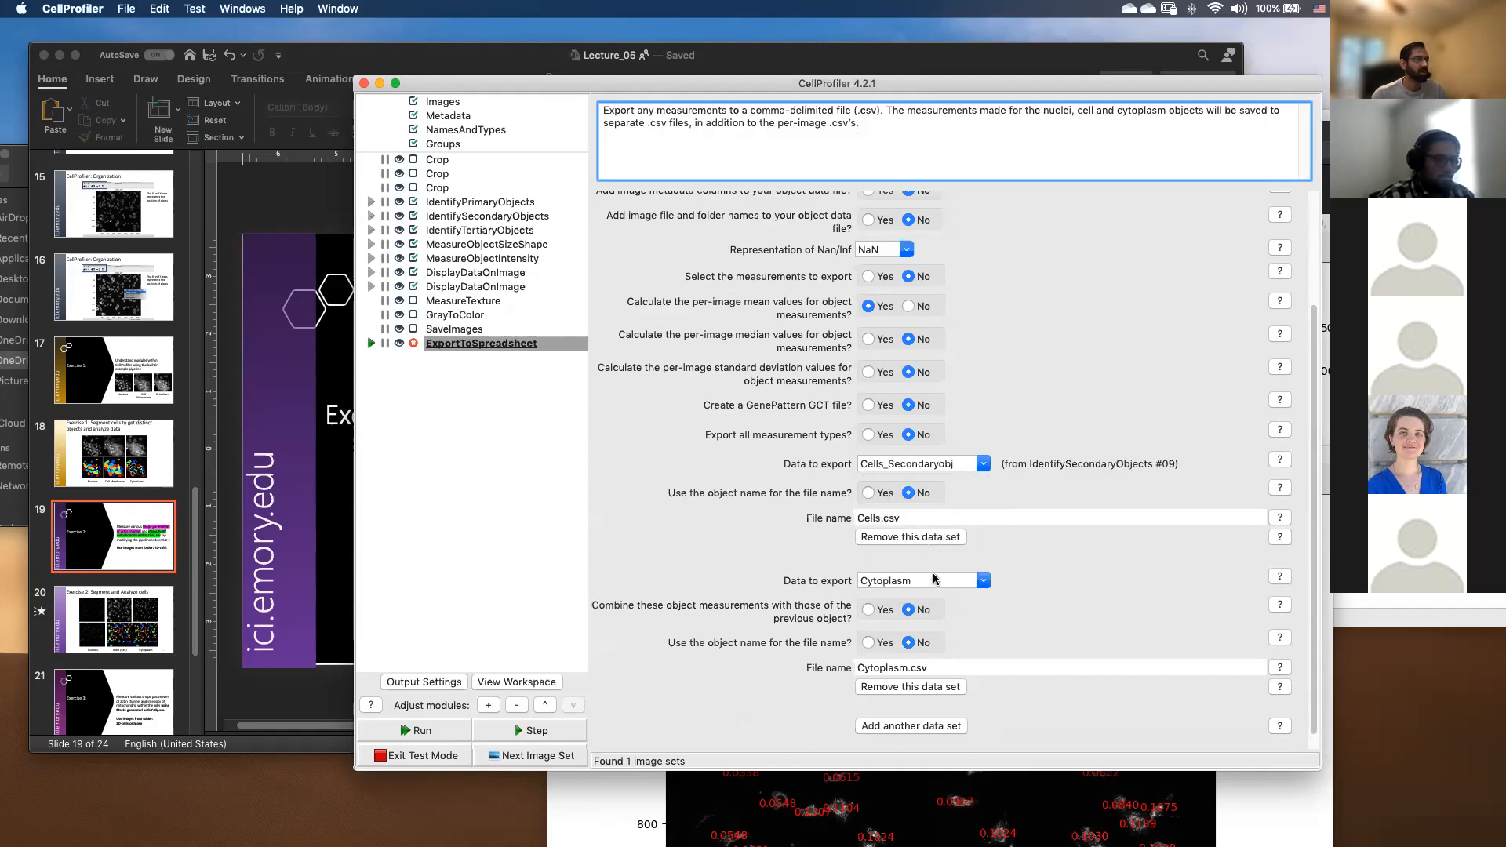
scroll(934, 579, down, 1)
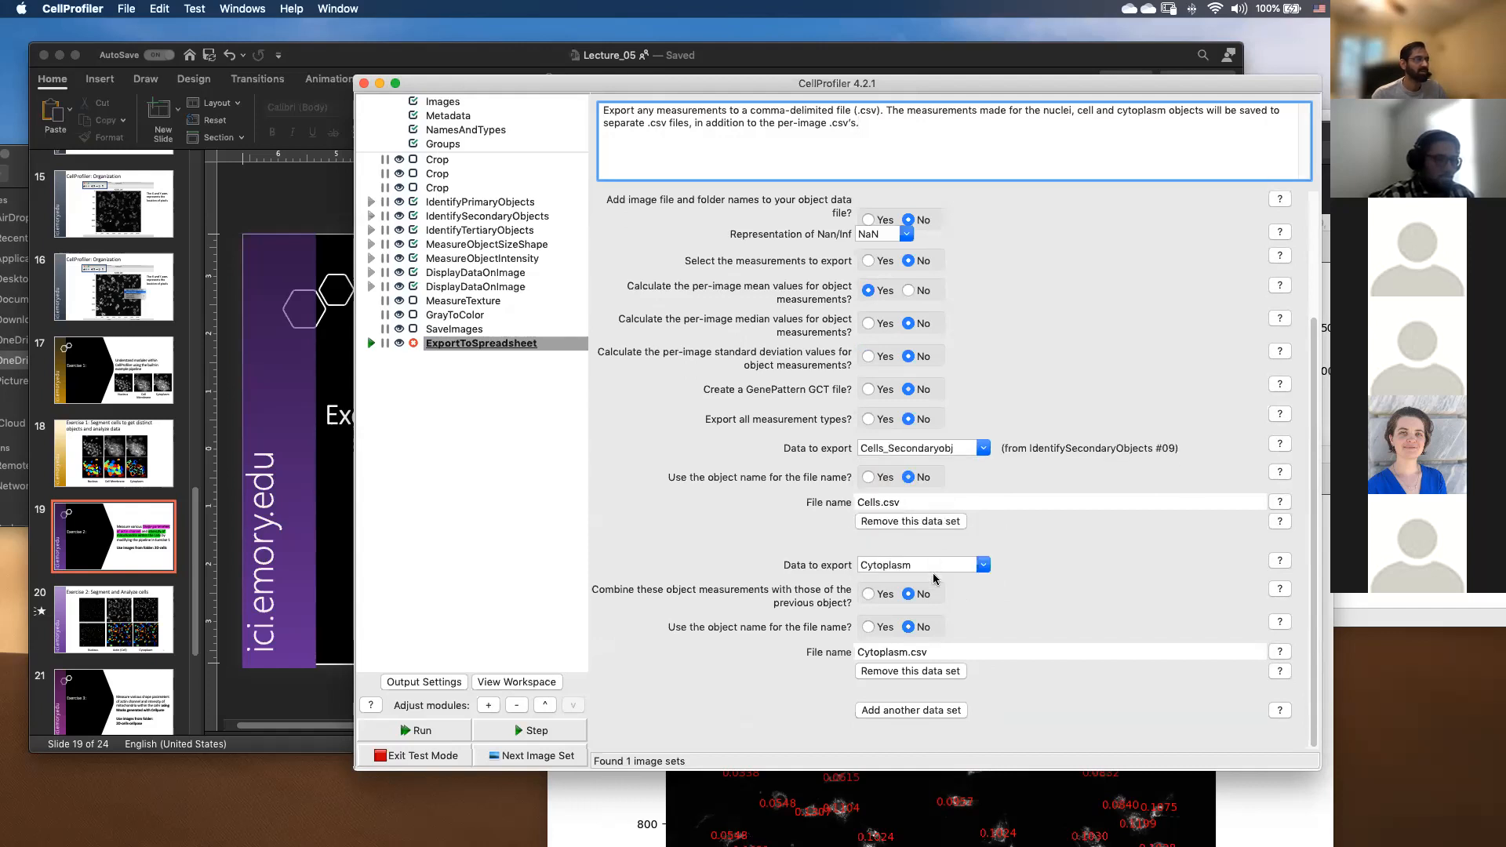
click(983, 447)
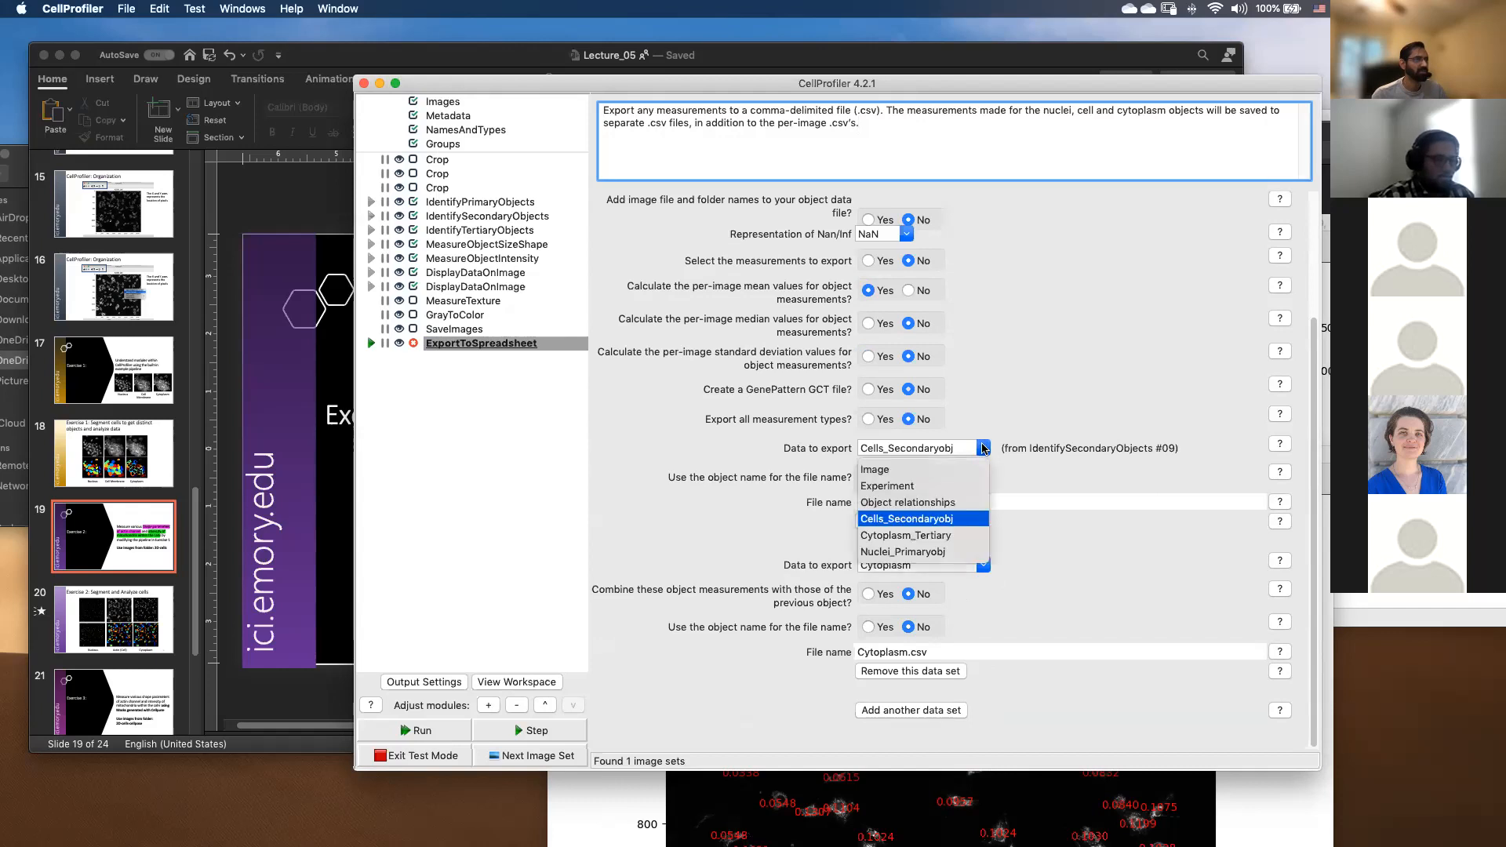
click(941, 536)
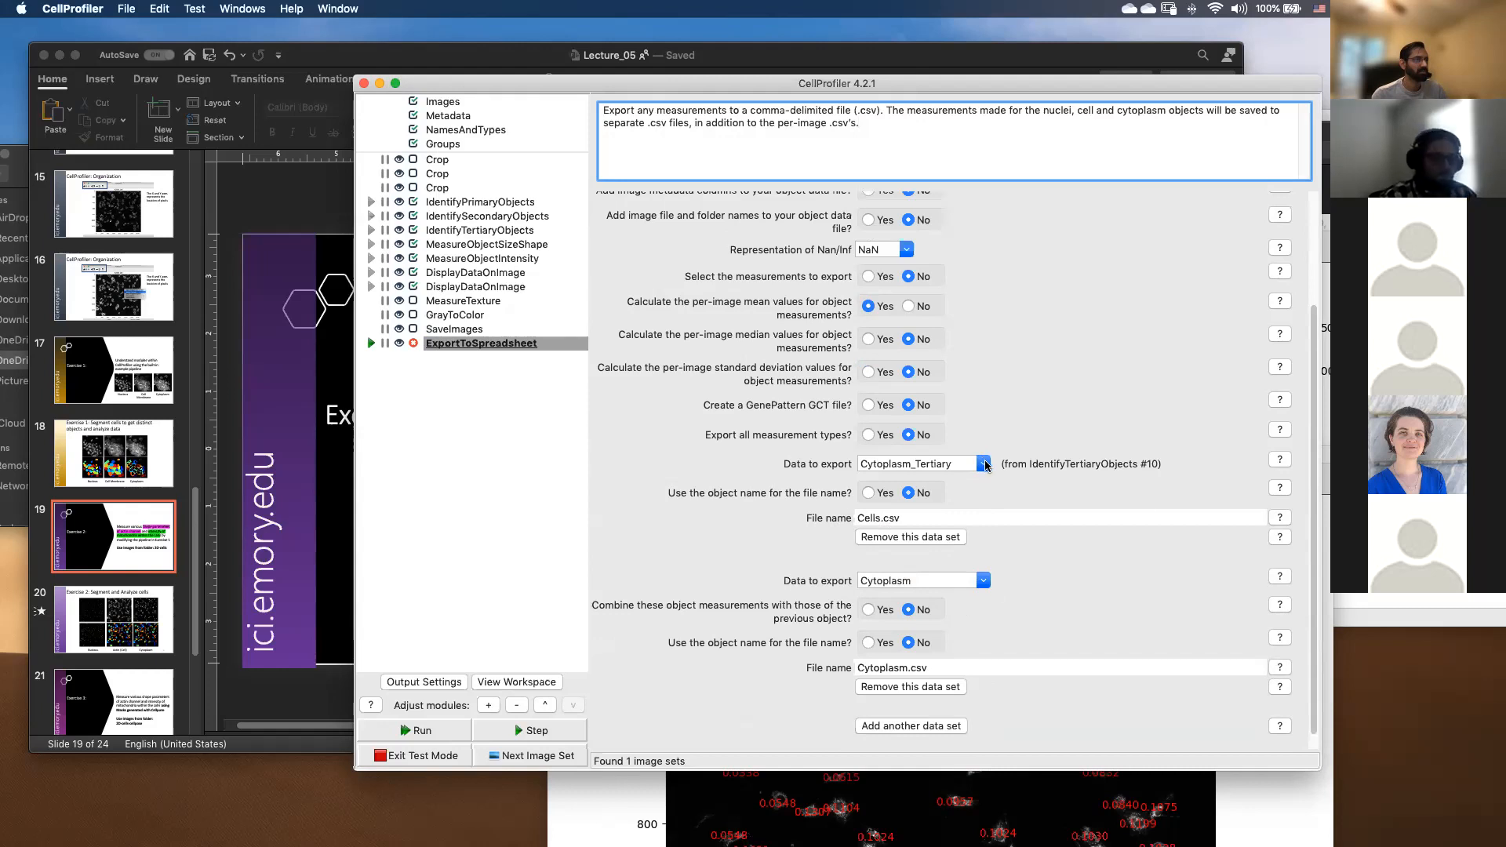
click(984, 464)
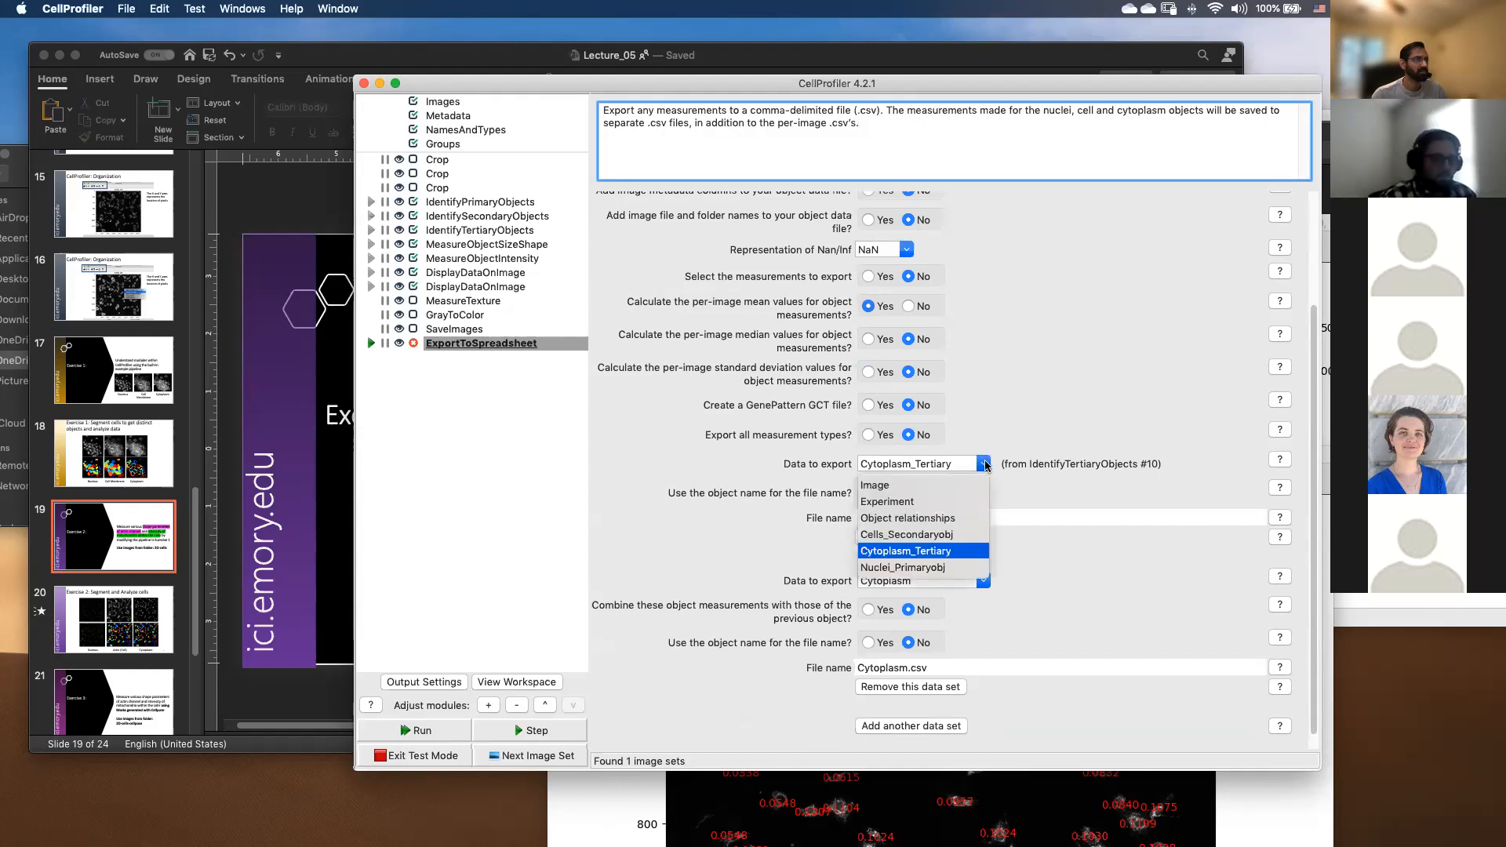
click(910, 486)
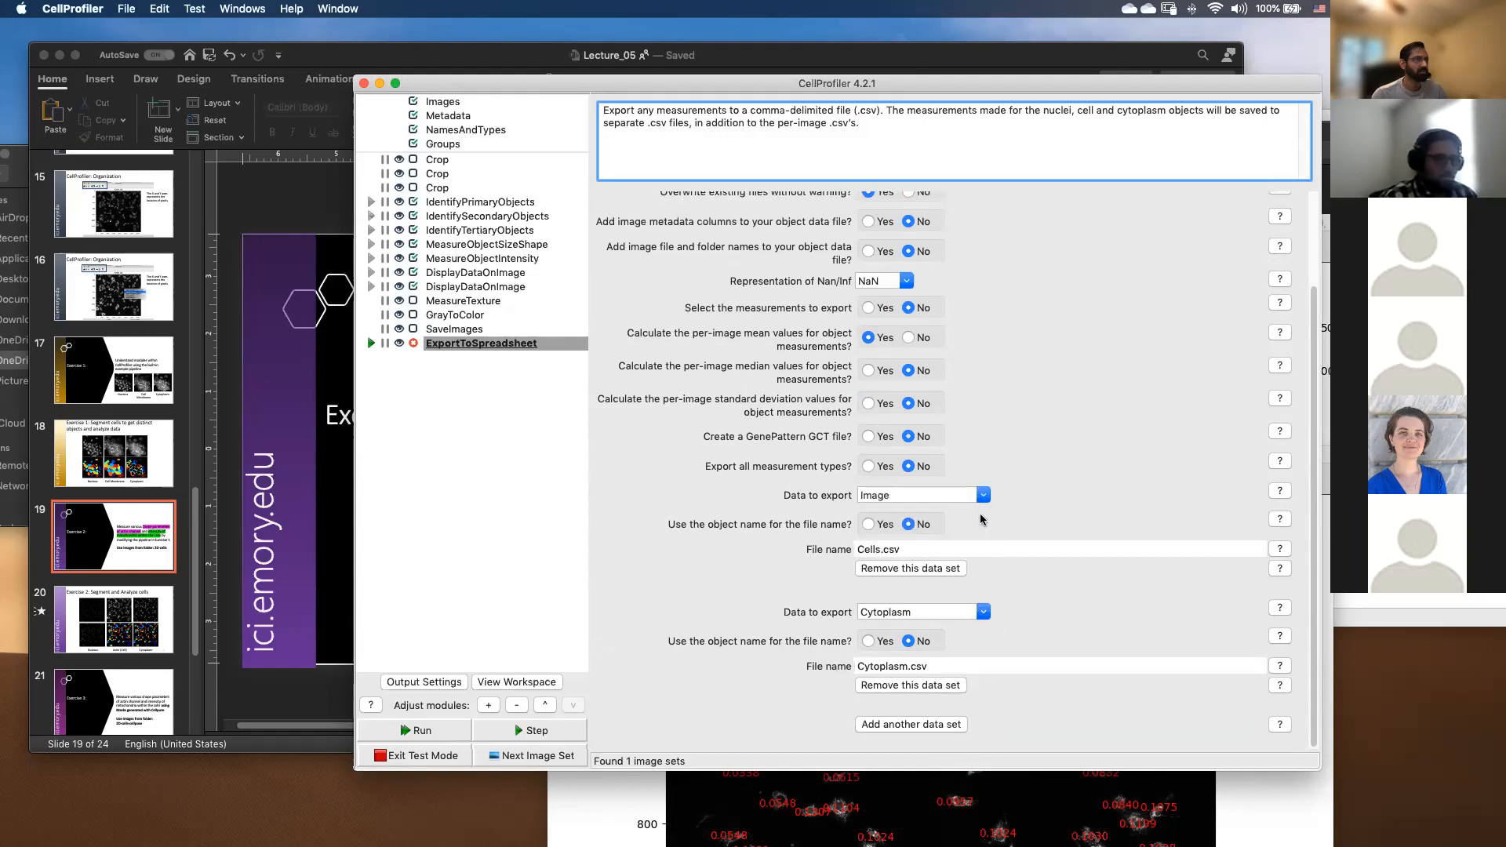
Set the data to export to Cells_Secondaryobj for the first data set and Cytoplasm_Tertiary for the second.
click(983, 494)
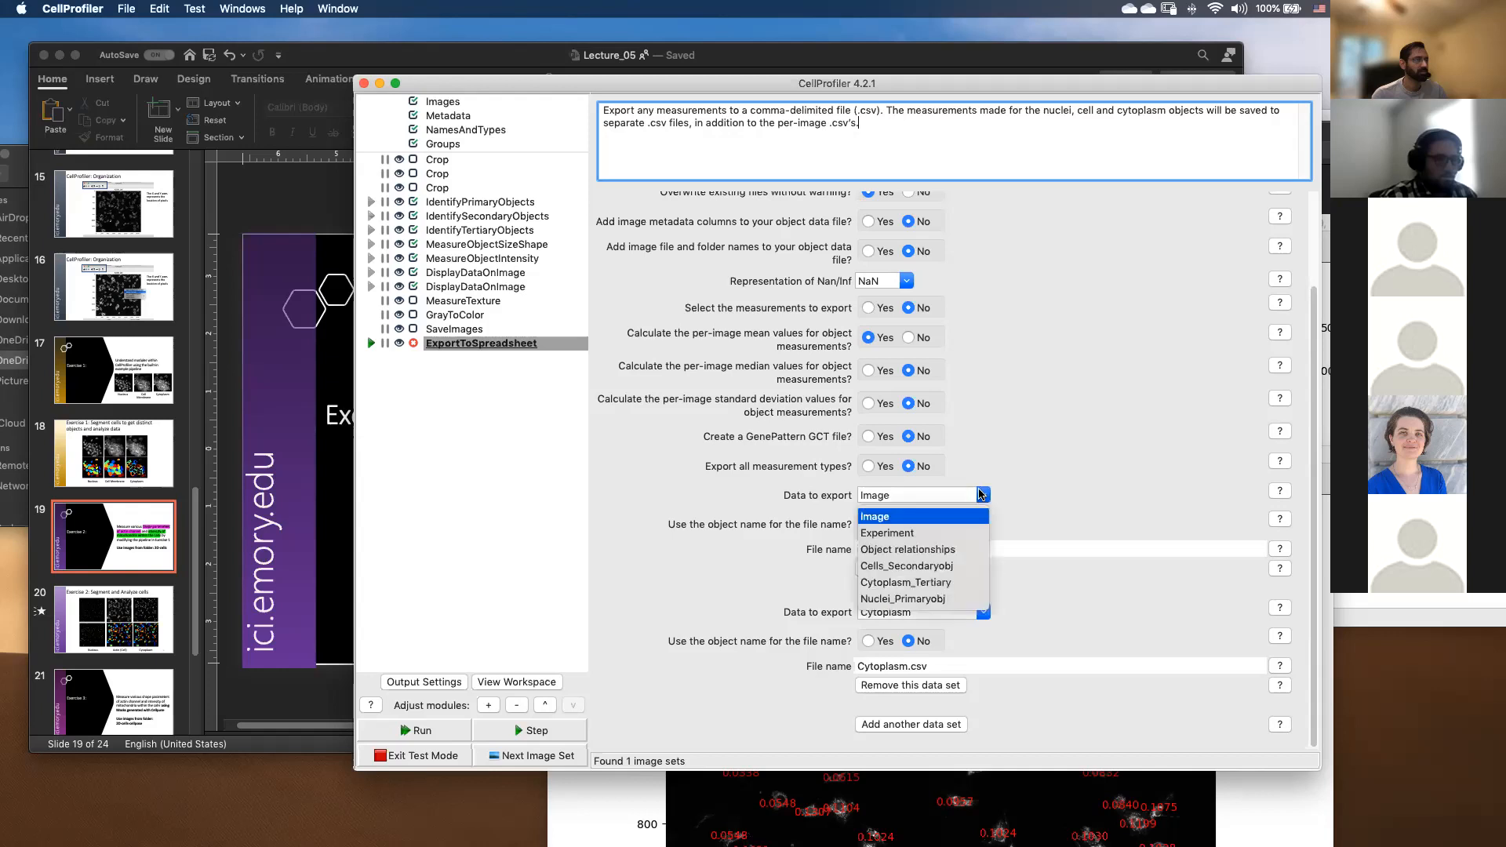
click(906, 566)
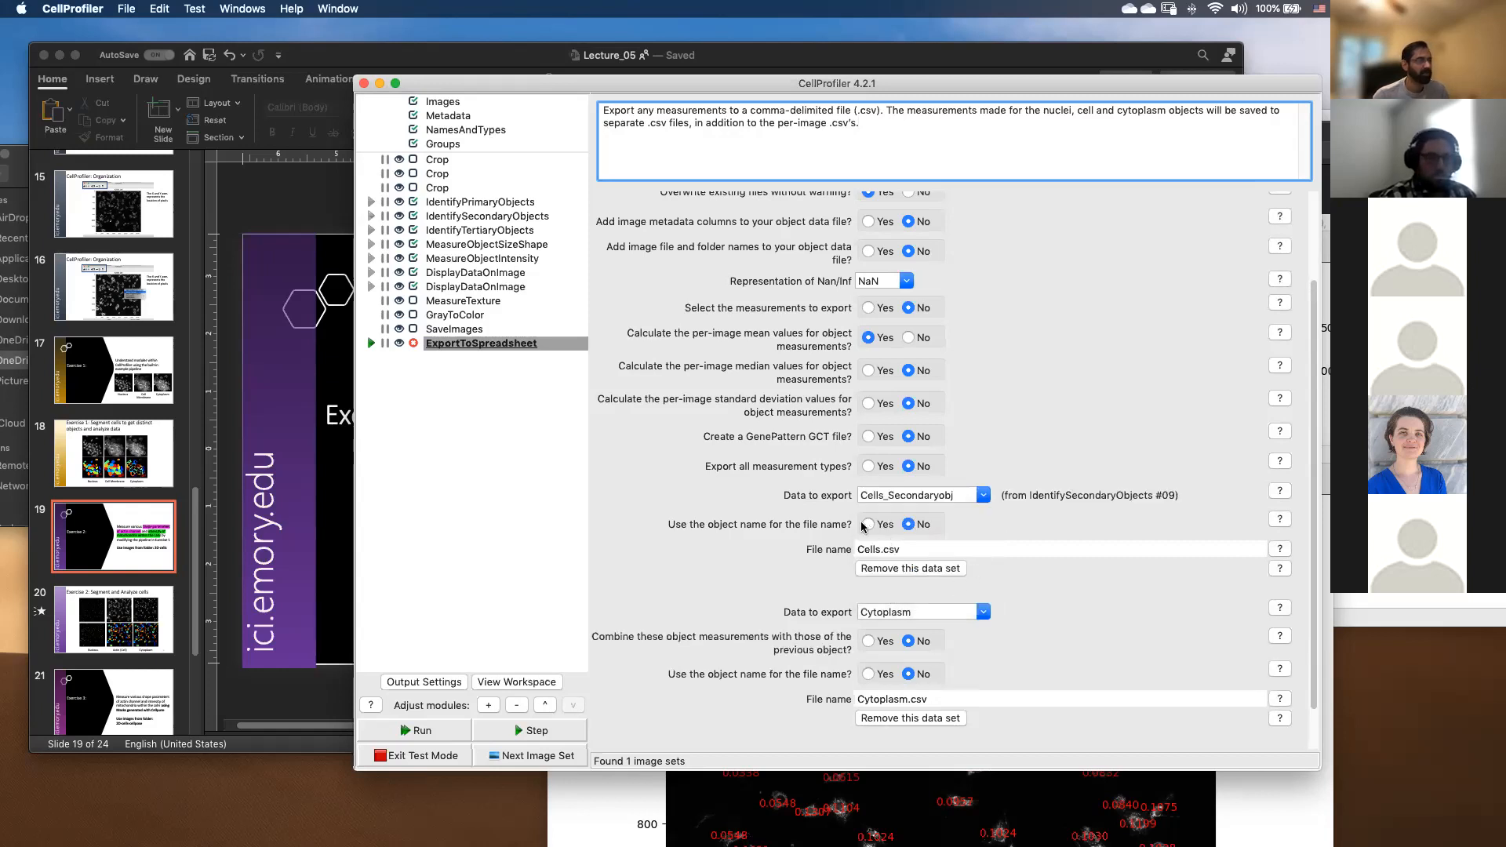
scroll(918, 568, down, 2)
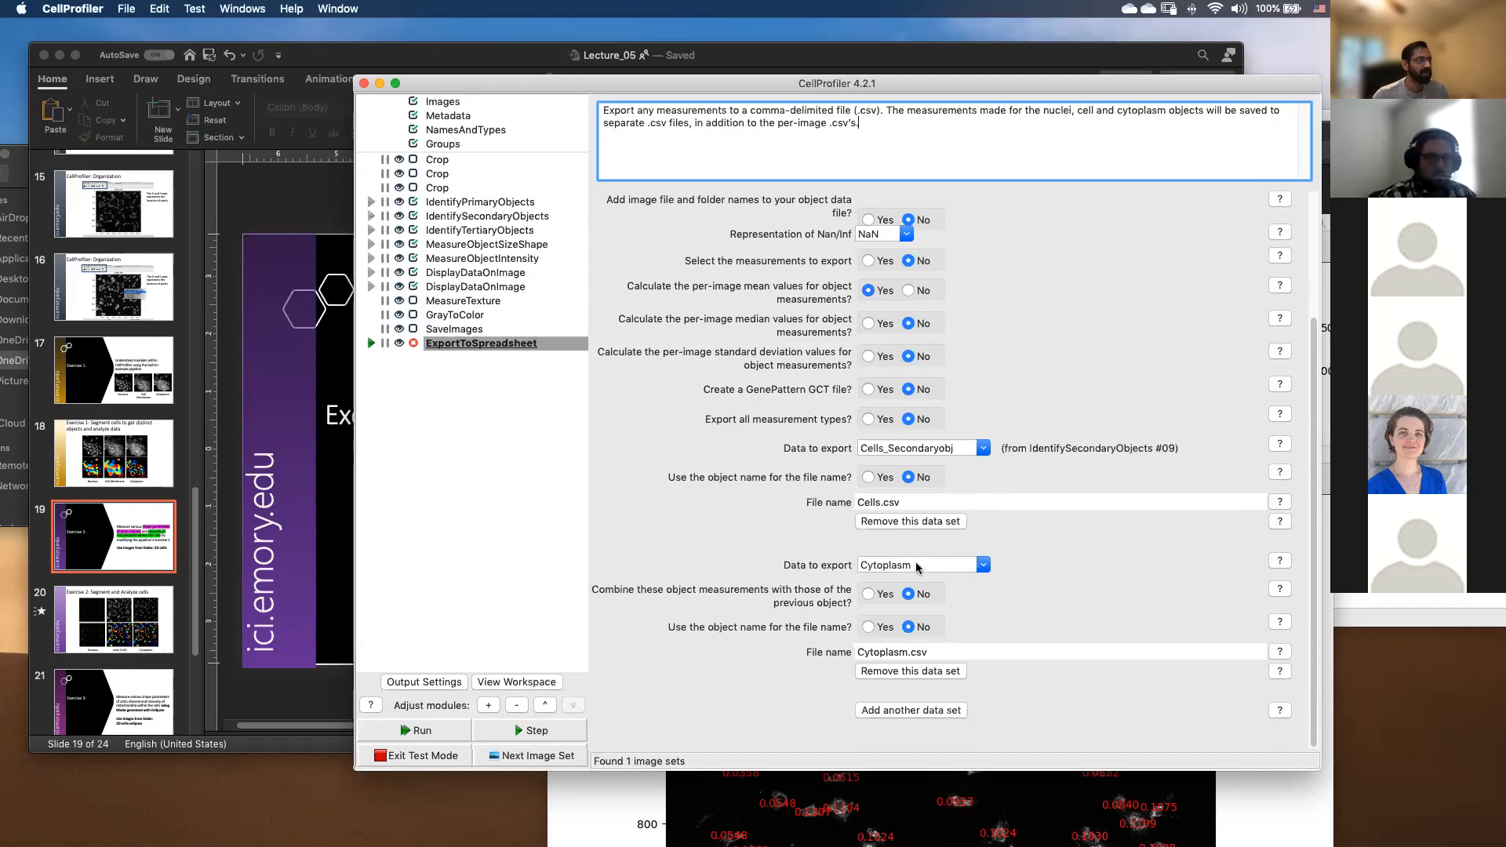
click(979, 566)
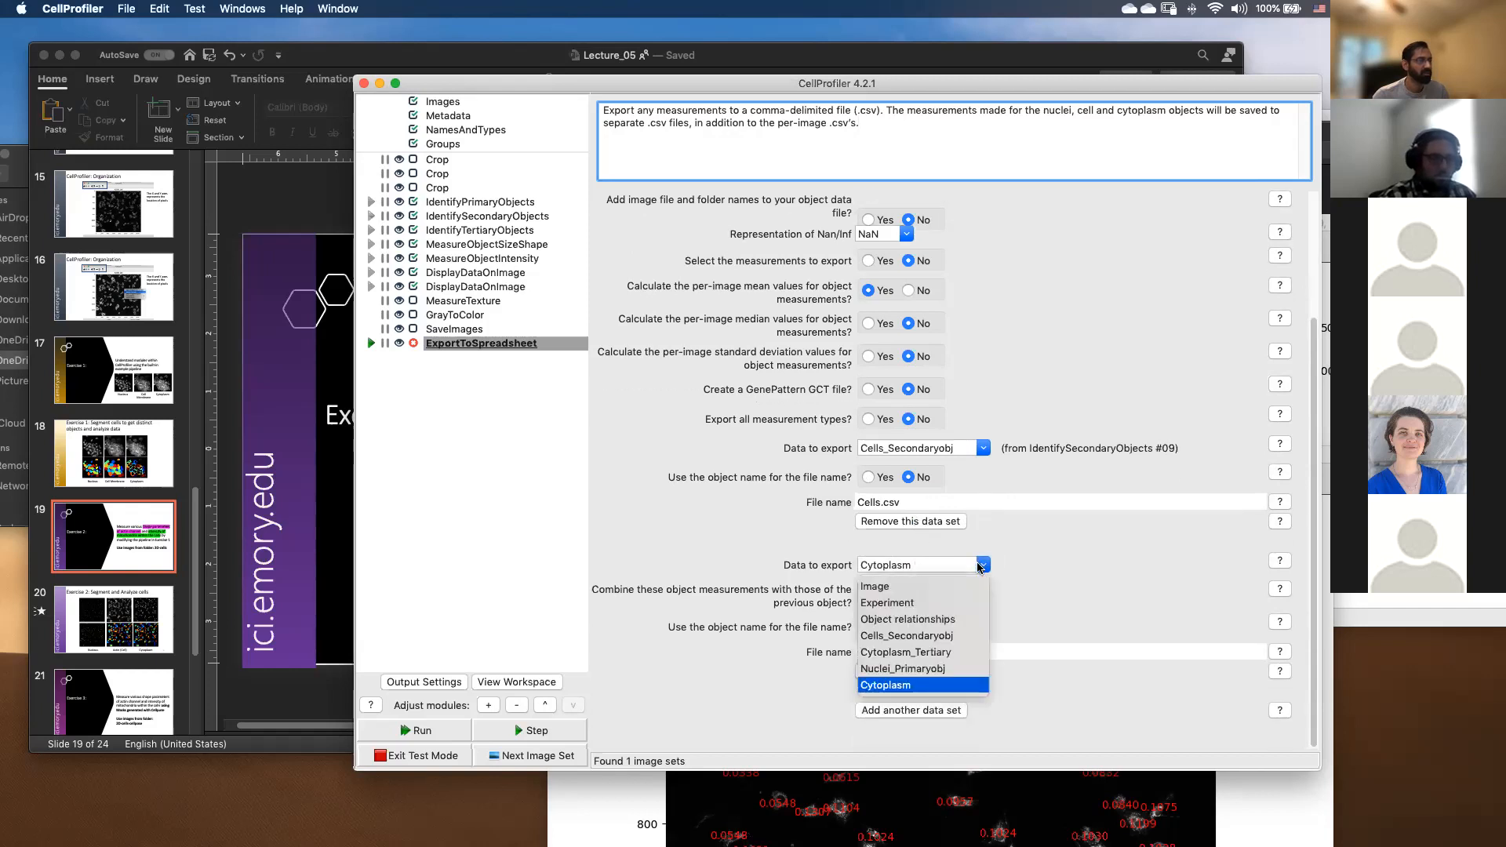
click(914, 657)
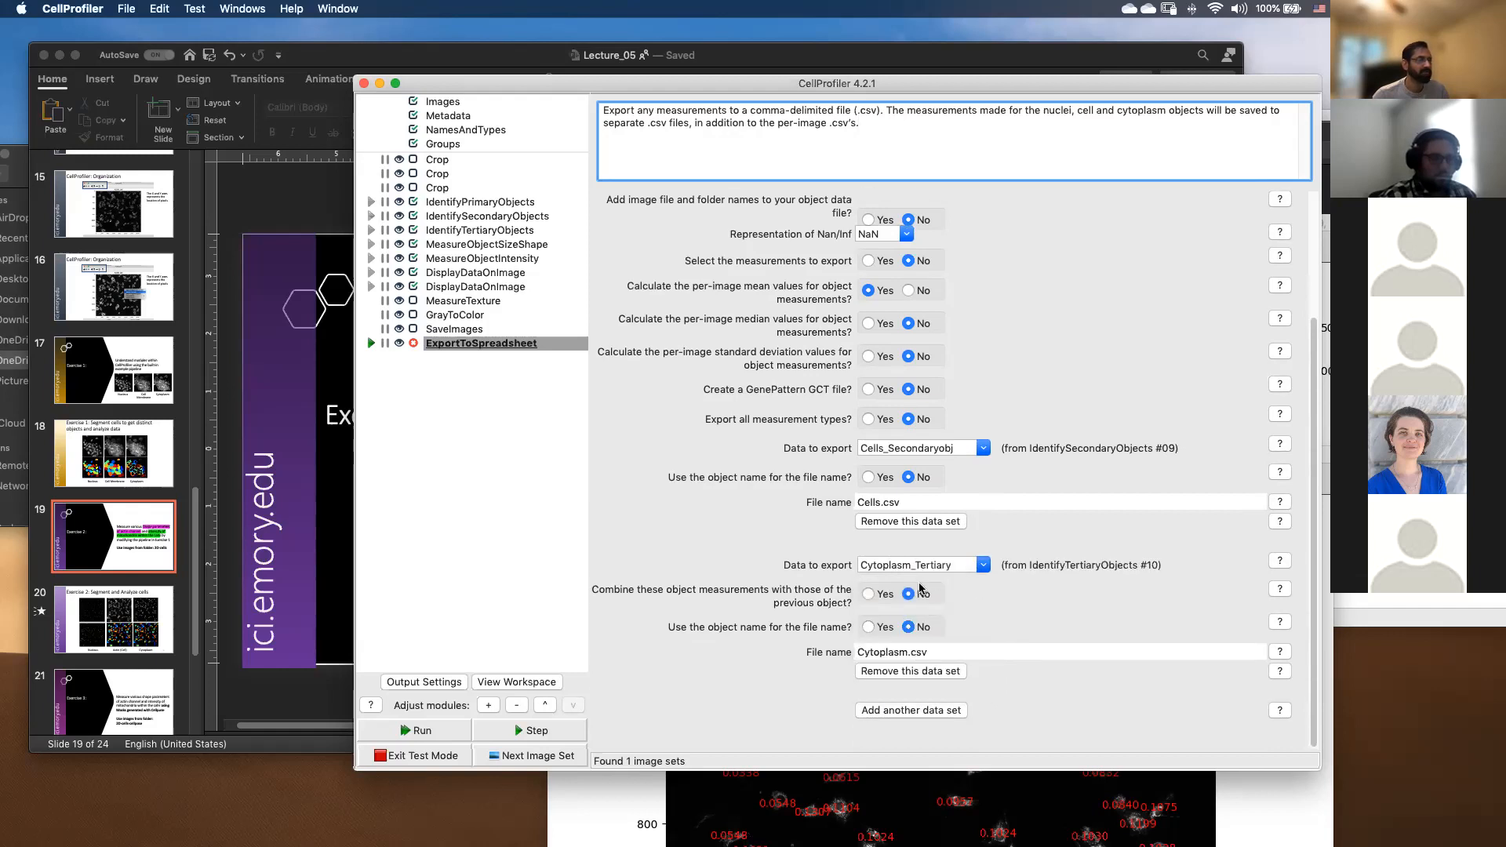
Turn off calculation of per-image mean values and set the Cells_Secondaryobj data set's file name to Actin.csv.
click(882, 505)
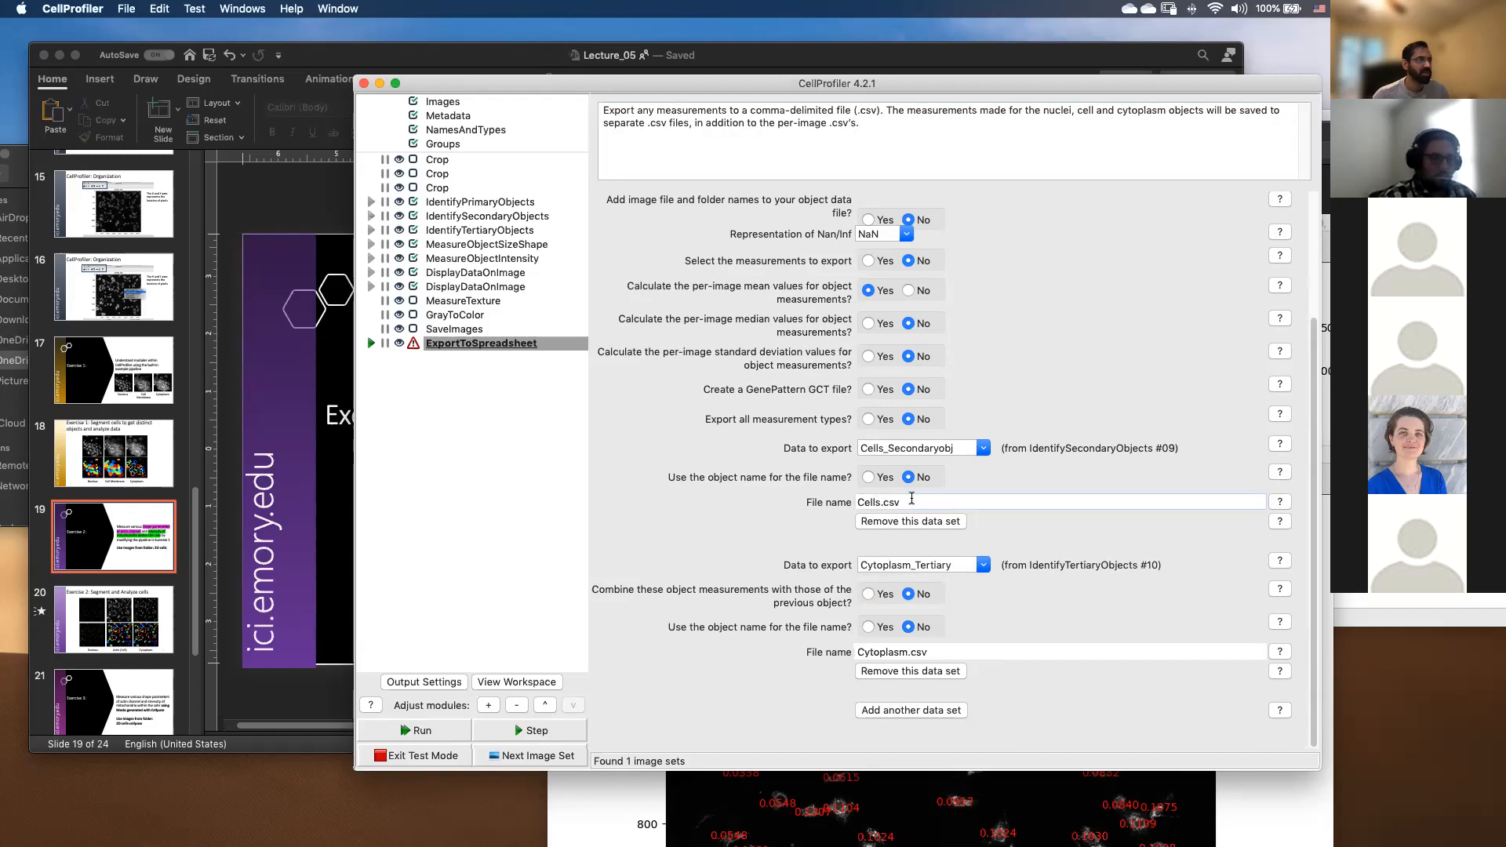
key(BackSpace)
key(BackSpace)
key(BackSpace)
key(BackSpace)
key(BackSpace)
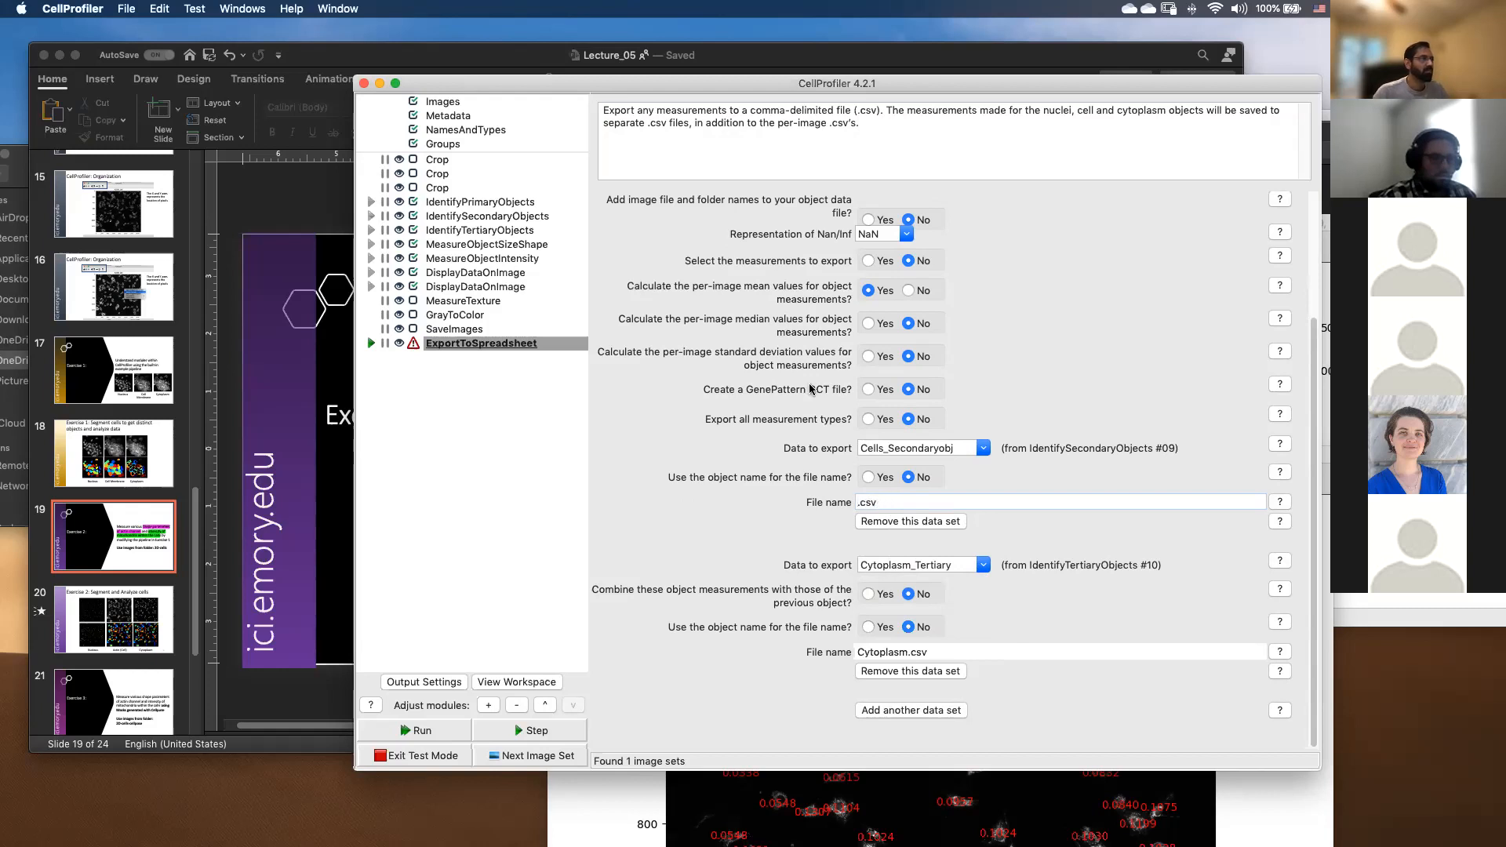
scroll(812, 388, up, 2)
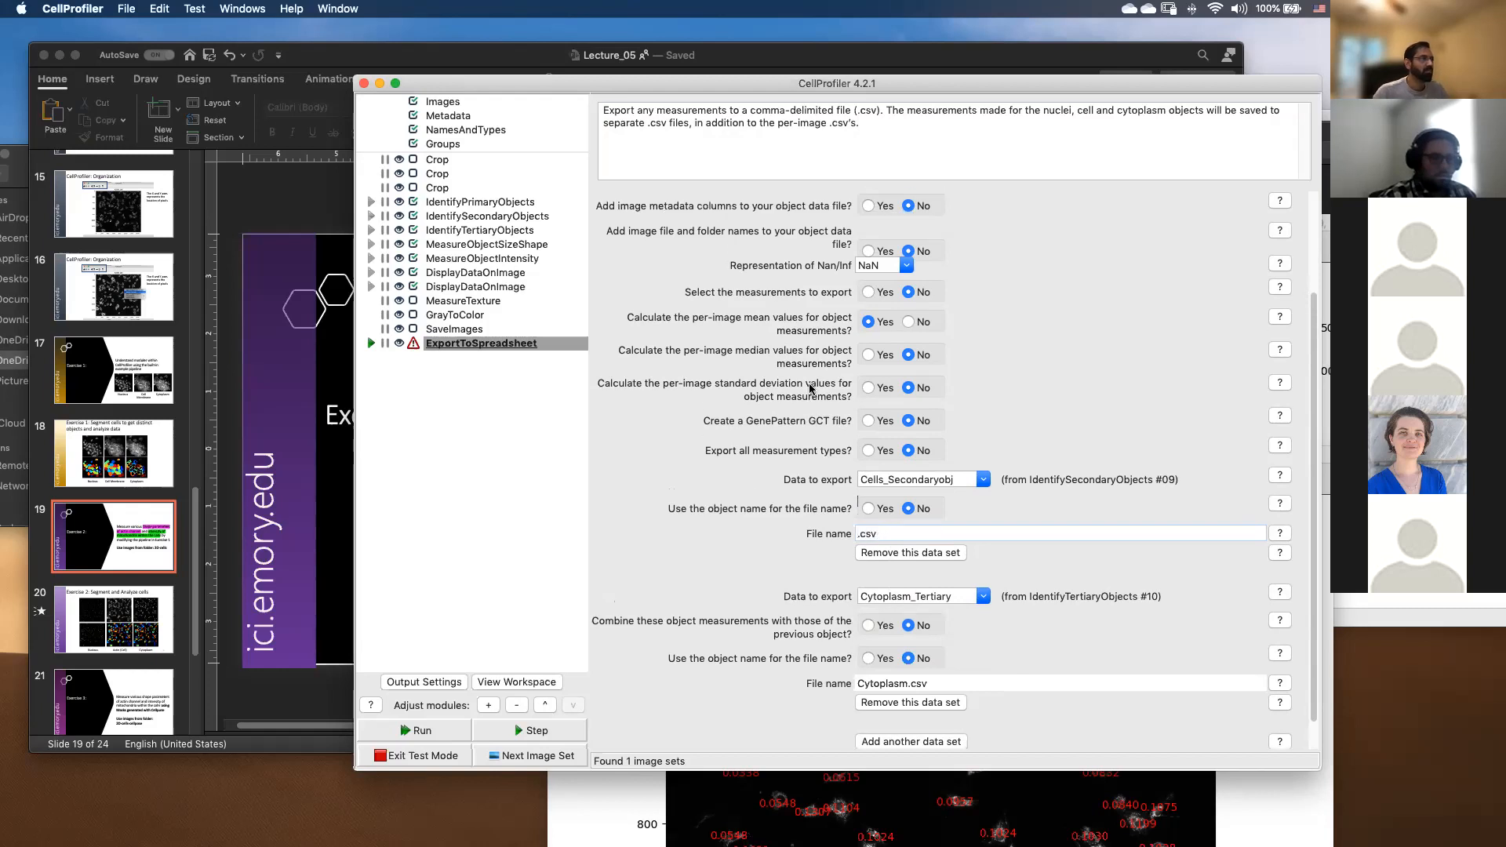
click(908, 322)
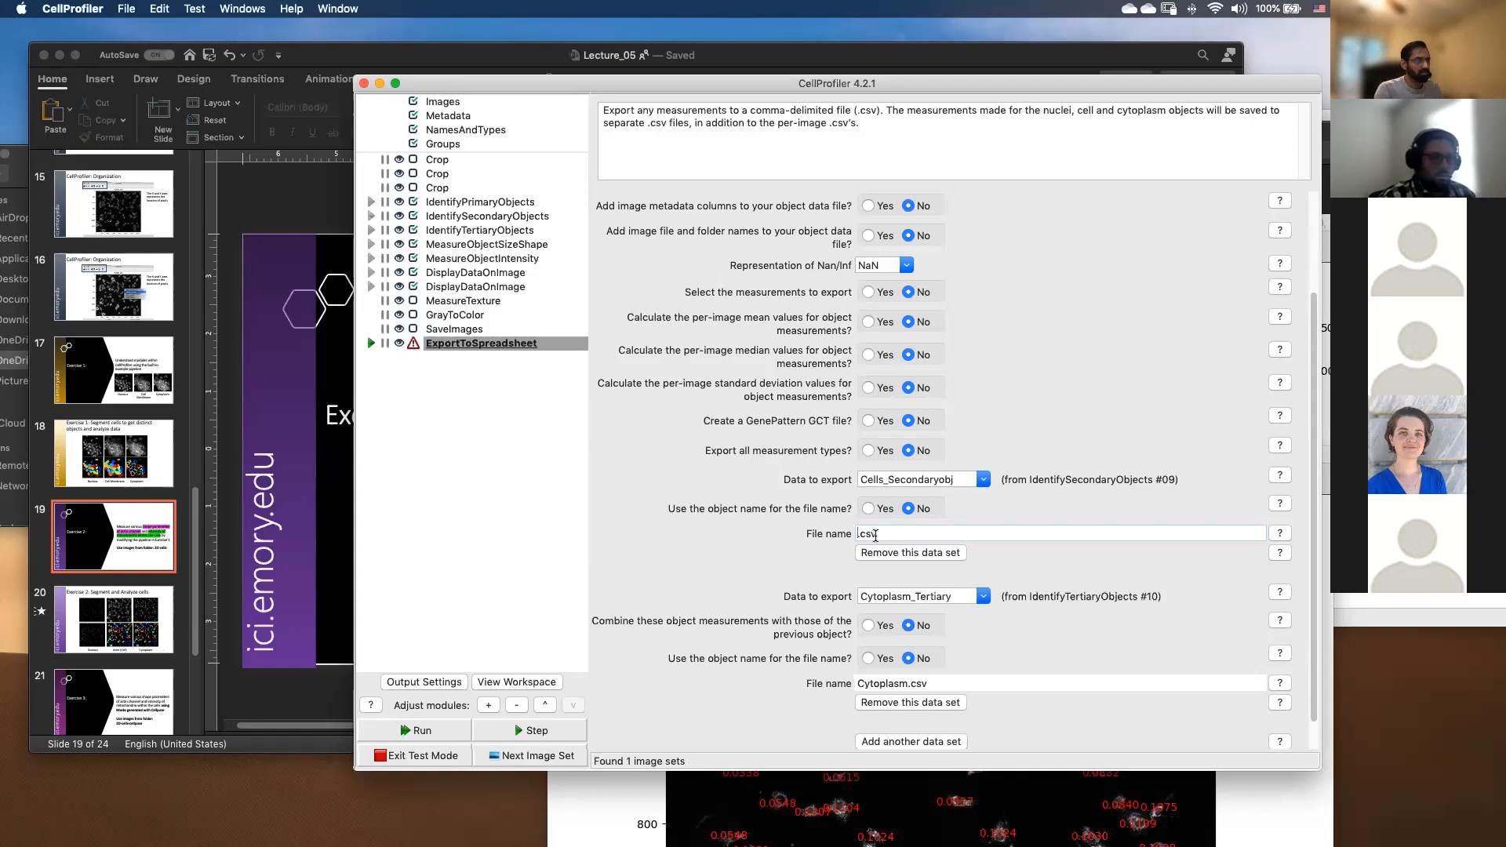
text(ctin)
key(BackSpace)
key(BackSpace)
key(BackSpace)
key(BackSpace)
text(ctin)
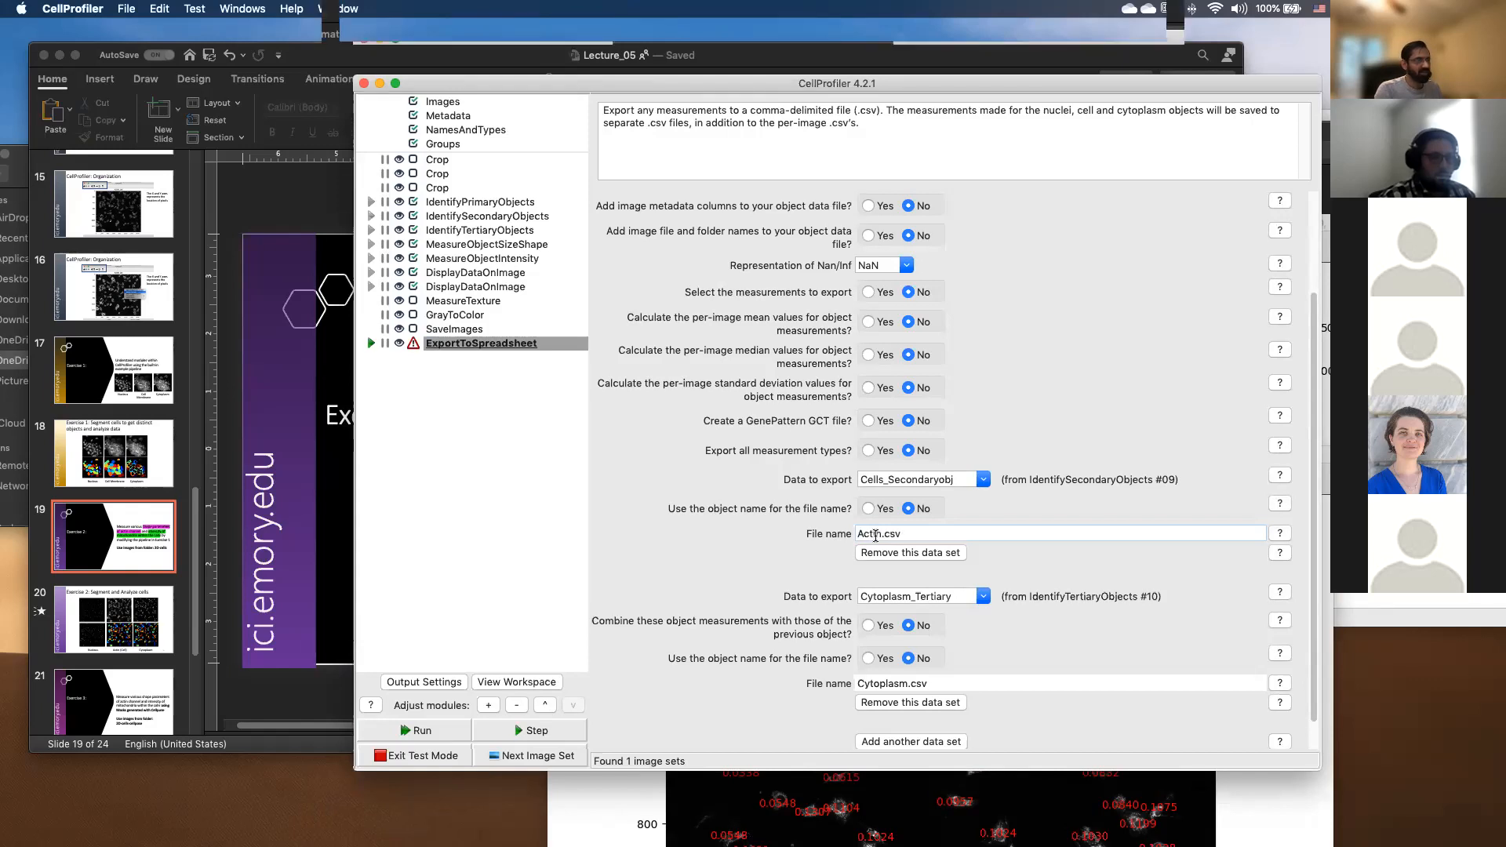
Set the Cytoplasm_Tertiary data set's file name to Mito.csv.
click(908, 685)
key(BackSpace)
key(BackSpace)
key(BackSpace)
key(BackSpace)
key(BackSpace)
key(BackSpace)
key(BackSpace)
key(BackSpace)
key(BackSpace)
text(Mito)
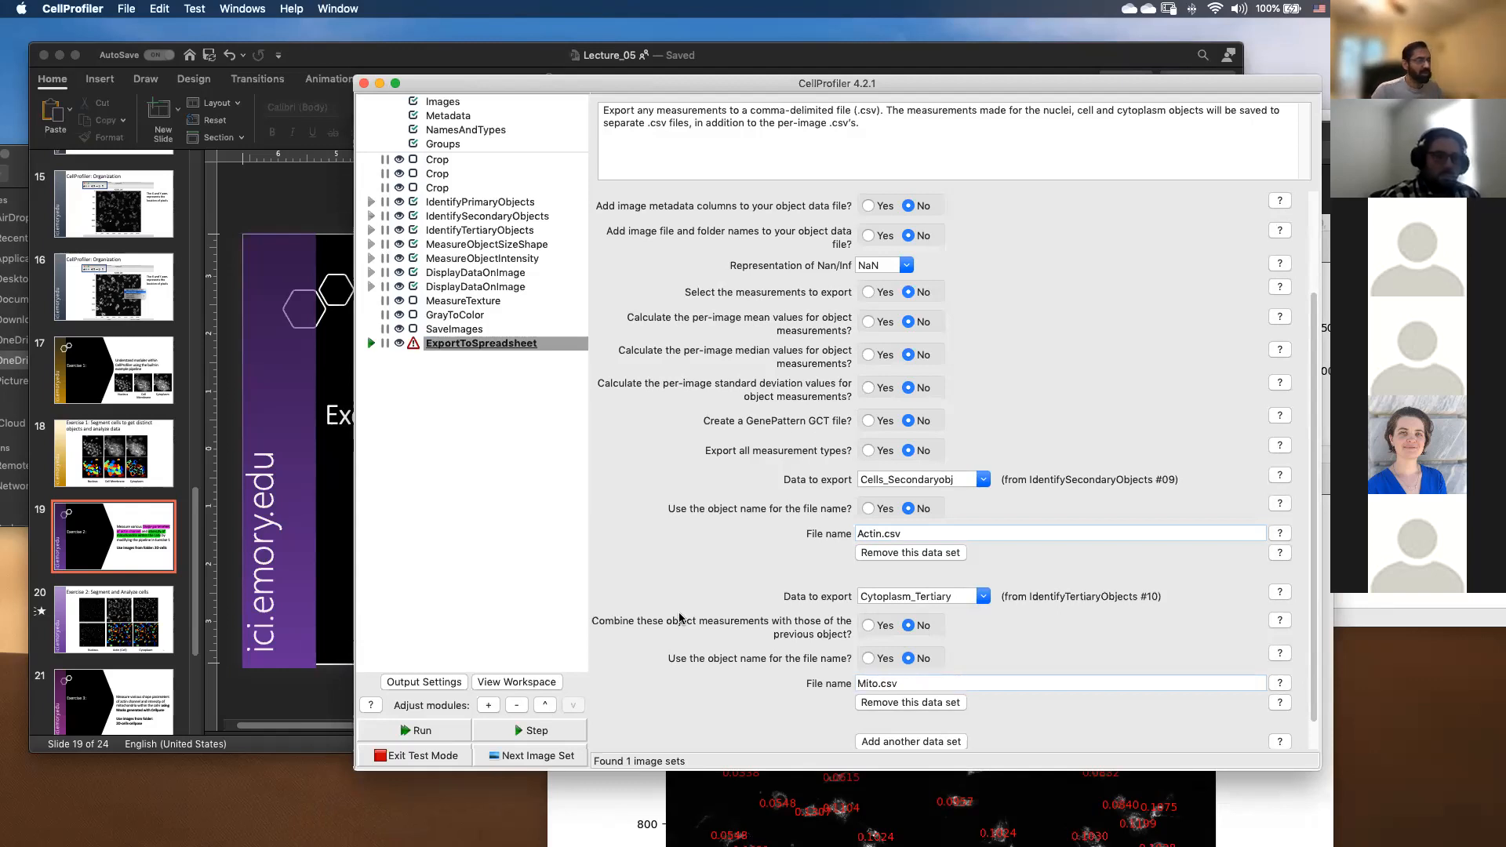
Exit test mode and analyze the images with the full pipeline, dismissing the completion message.
scroll(679, 617, down, 2)
scroll(683, 620, up, 1)
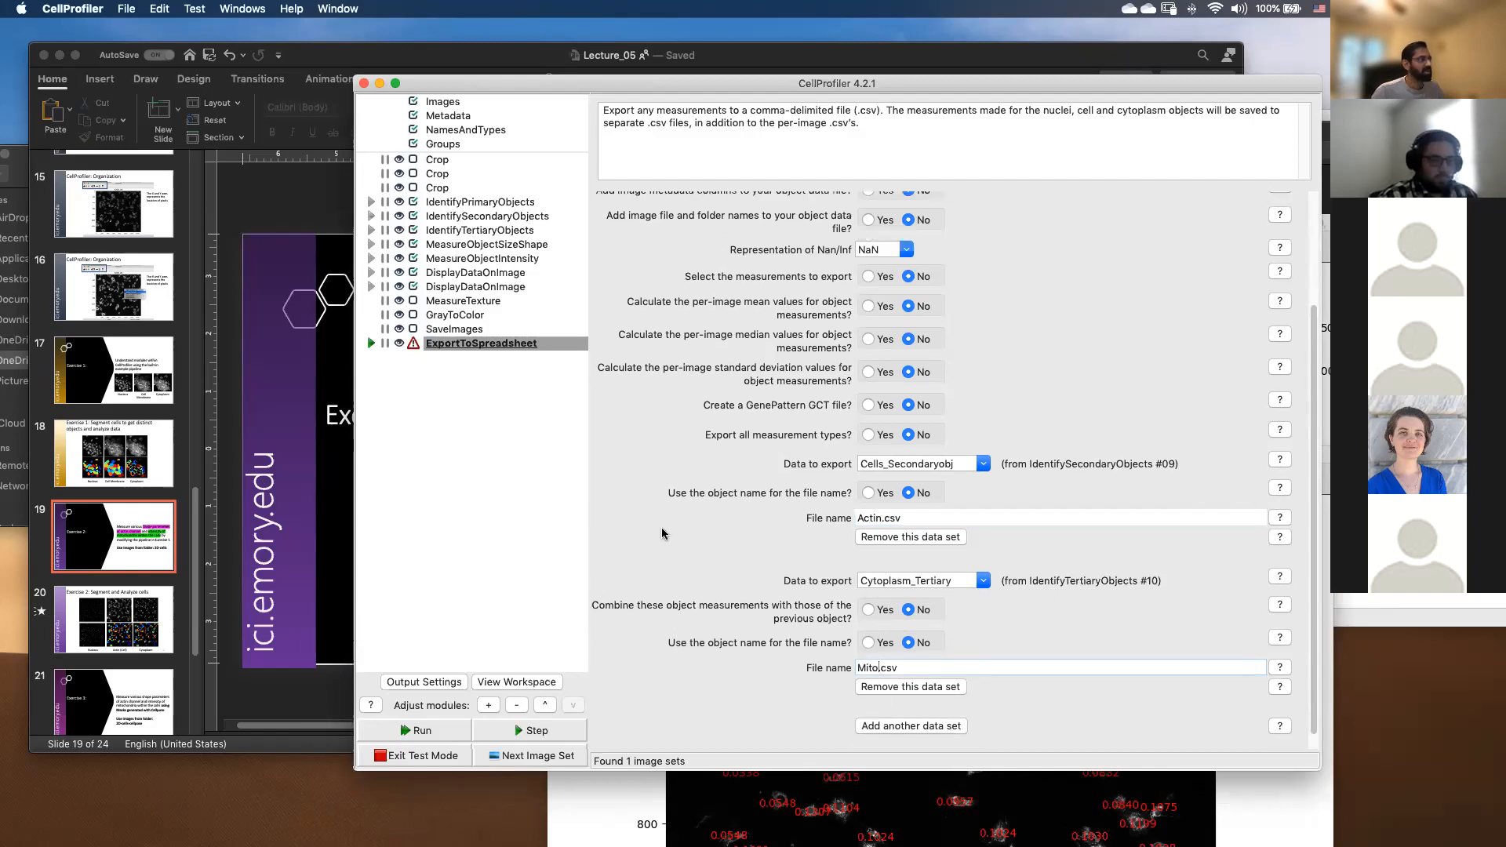
scroll(662, 533, down, 1)
click(399, 756)
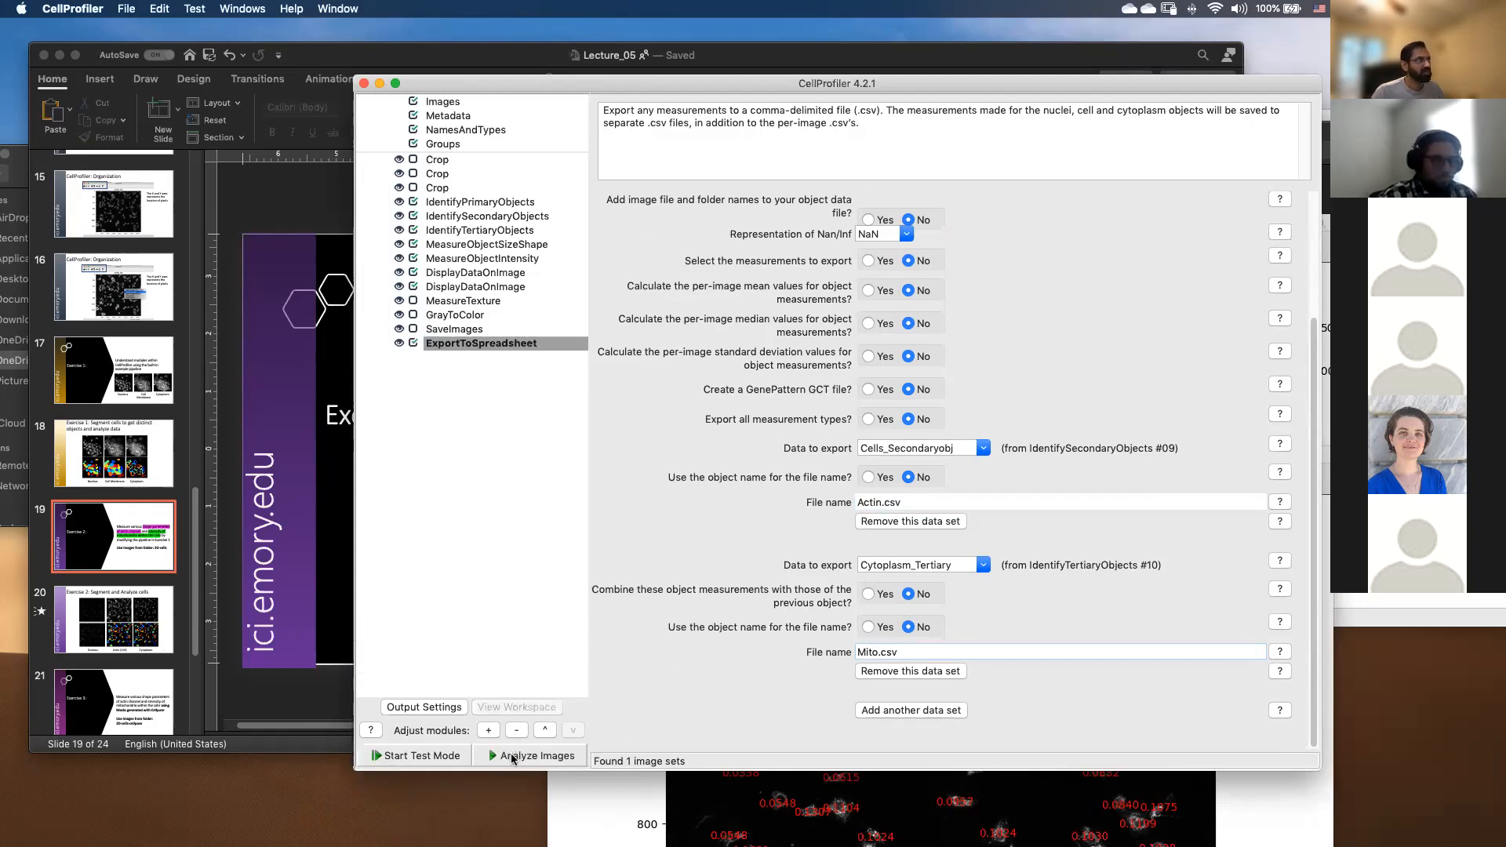
click(511, 756)
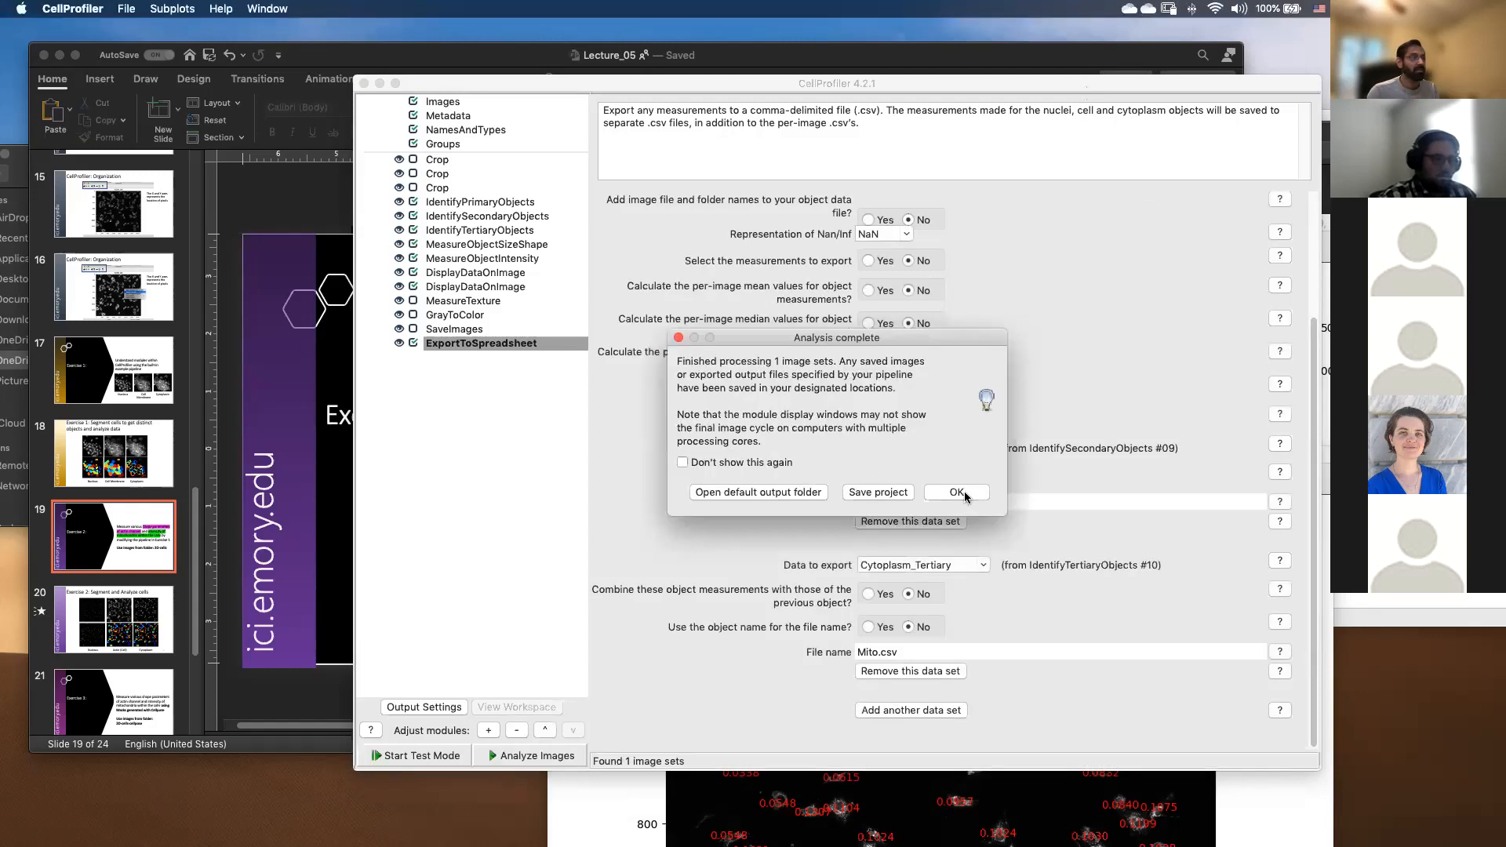
click(959, 492)
Move the CellProfiler window aside, switch to Finder, and open Actin.csv from the 2D-cells folder in Excel.
drag(1018, 91, 894, 254)
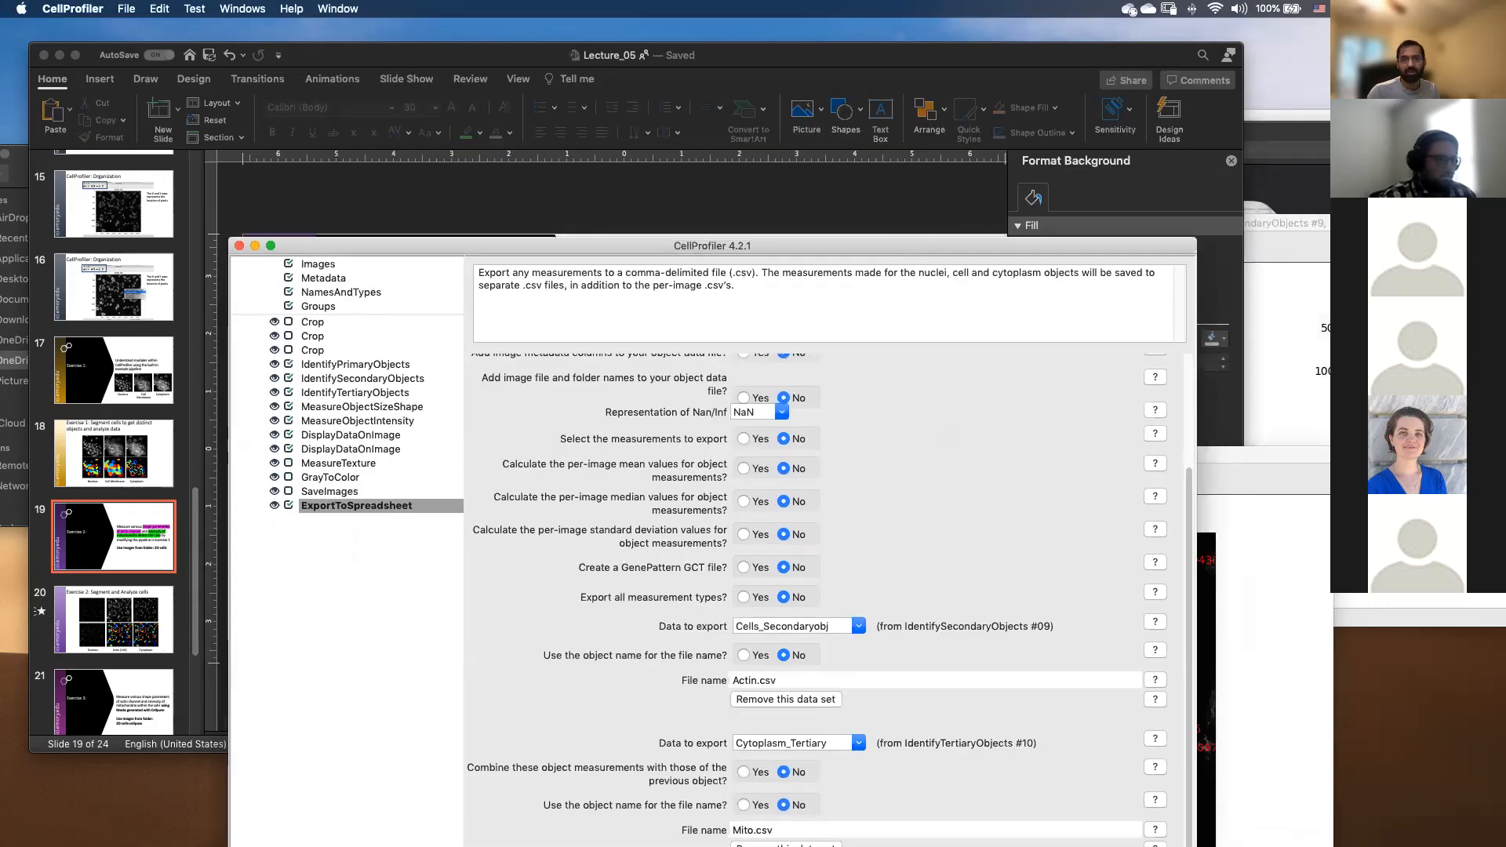
key(super+Tab)
scroll(1050, 260, left, 5)
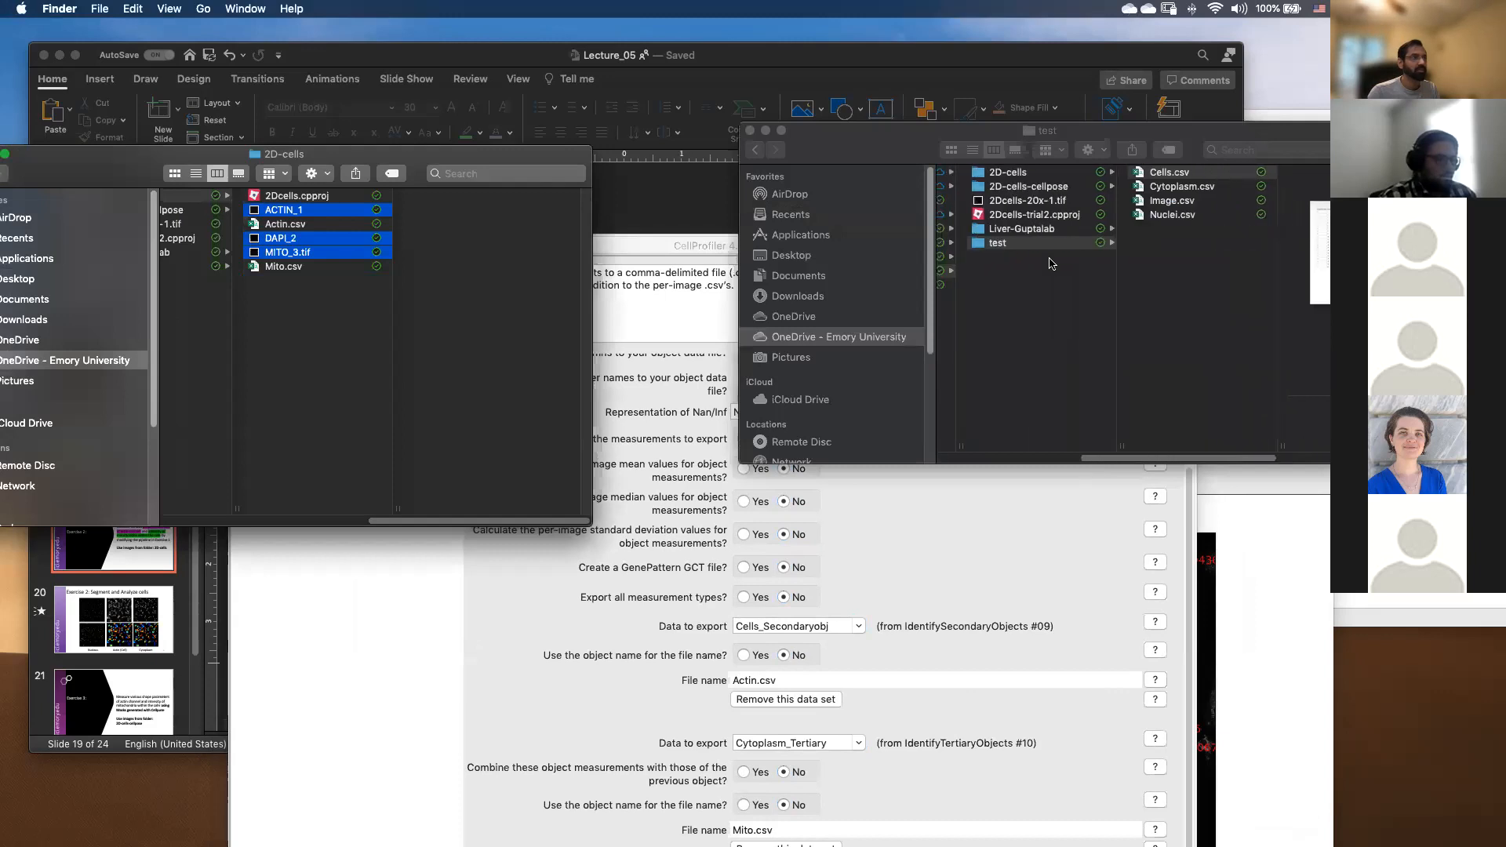
click(1028, 173)
click(1028, 173)
click(1028, 173)
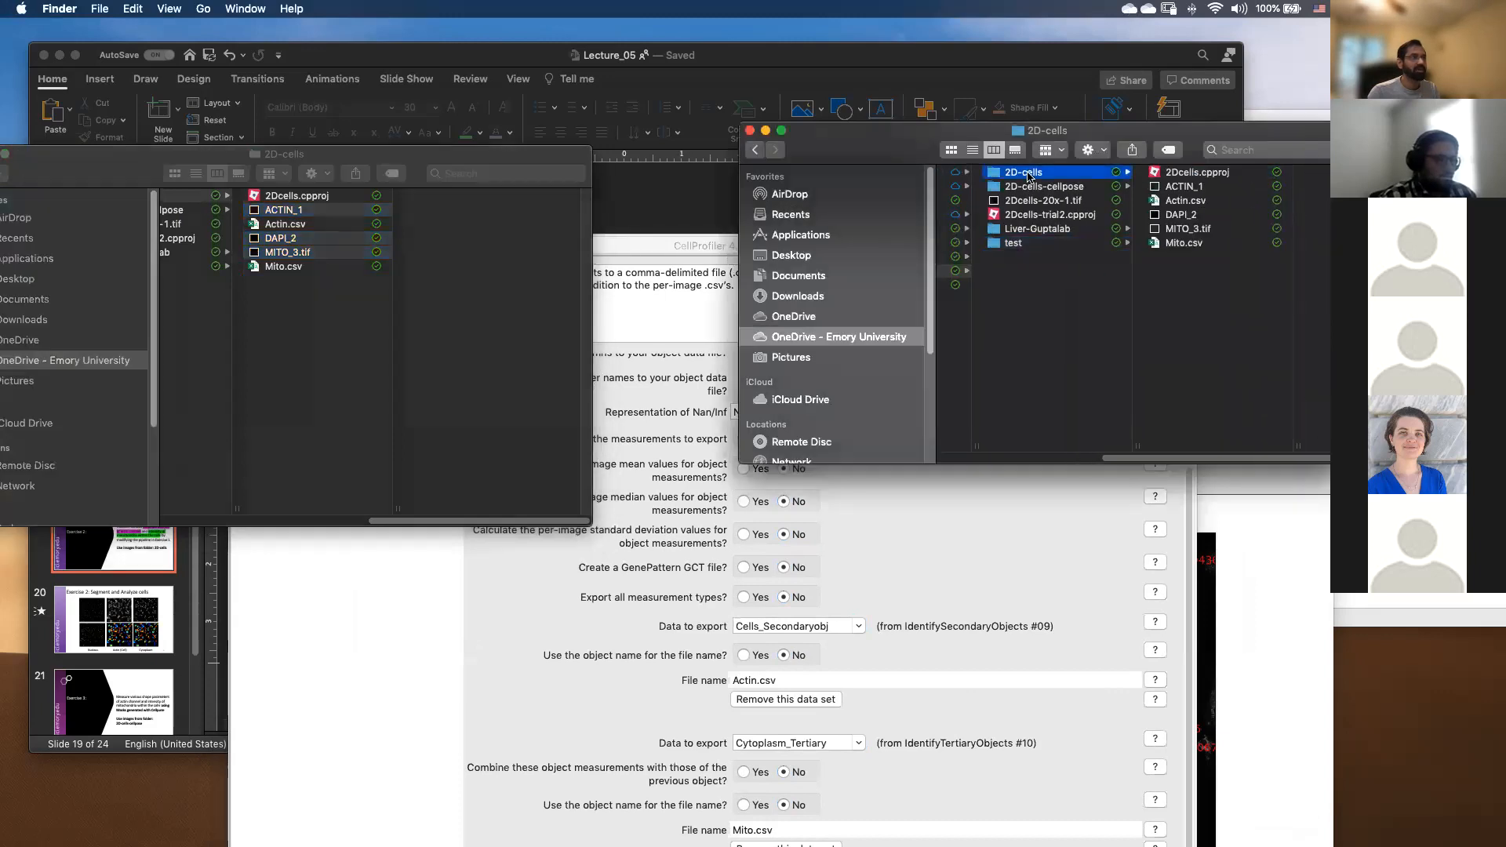
key(Right)
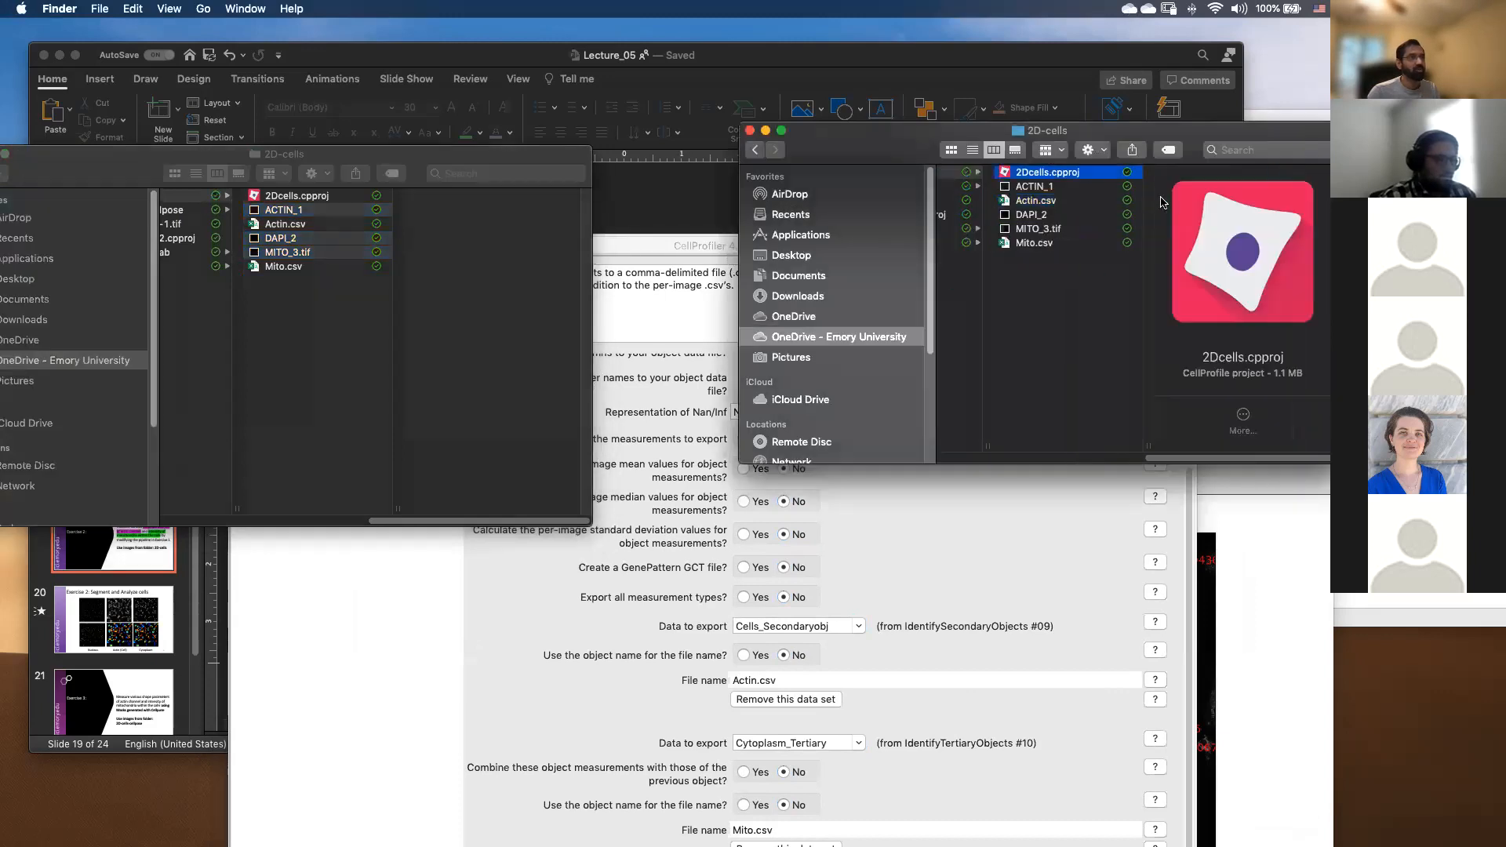
double_click(1014, 202)
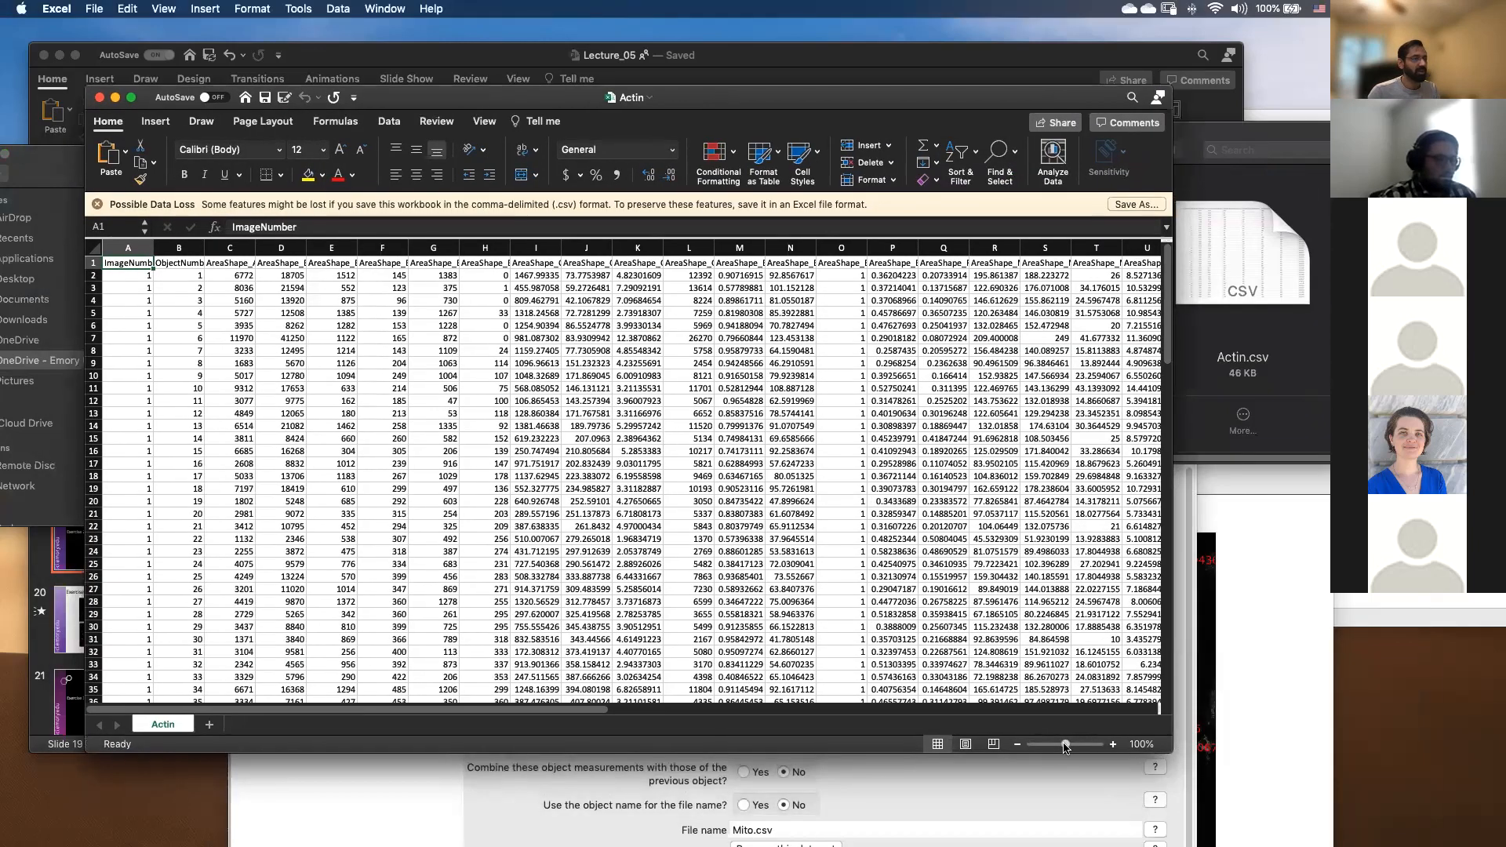
Examine the measurement columns of the Actin spreadsheet at 240% zoom and switch back to CellProfiler.
drag(1066, 746, 1079, 747)
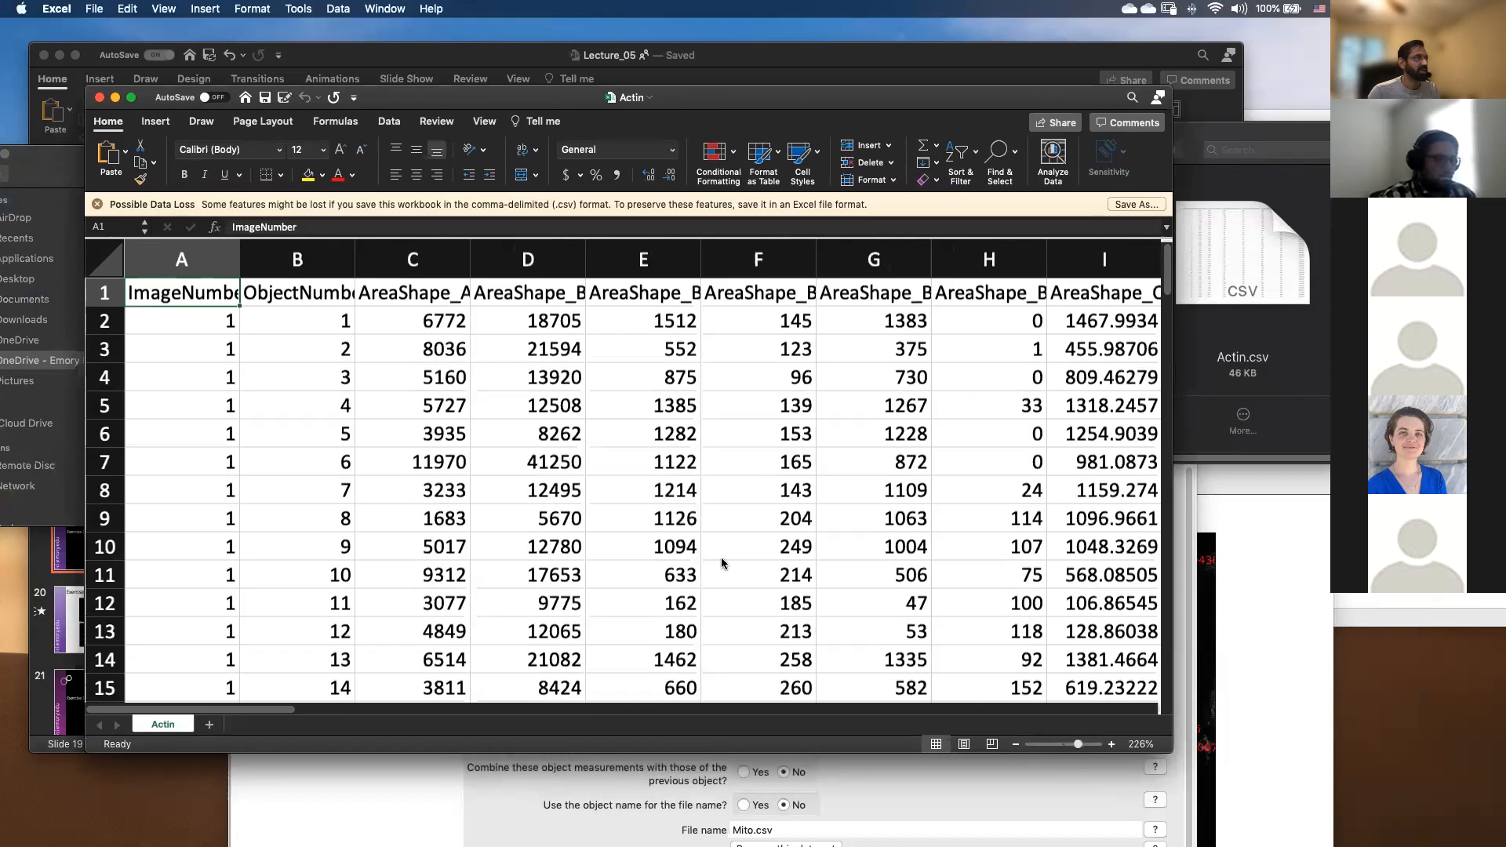
click(662, 513)
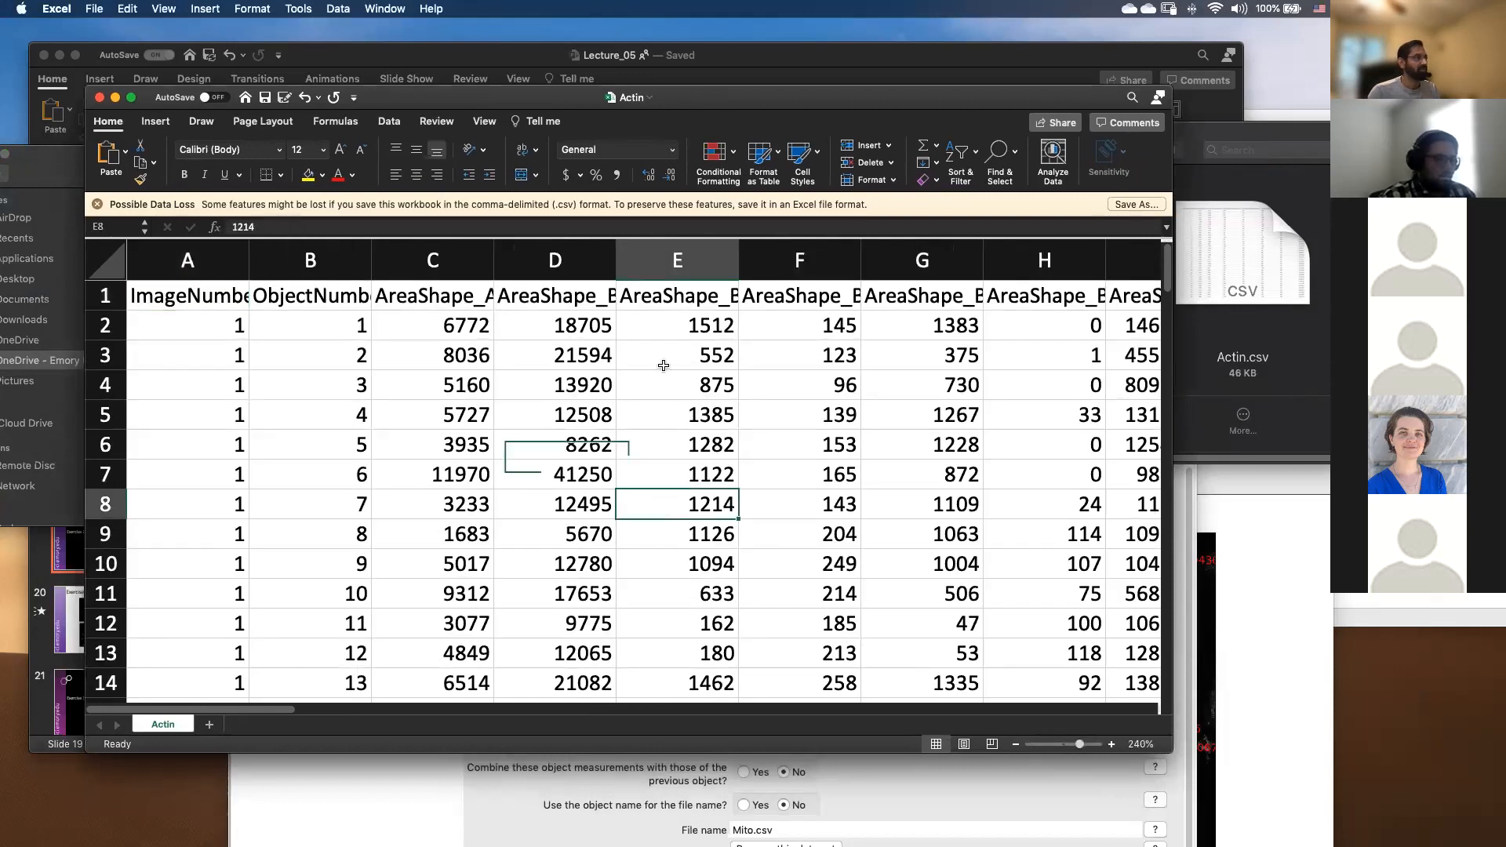
scroll(664, 365, right, 2)
scroll(663, 366, right, 10)
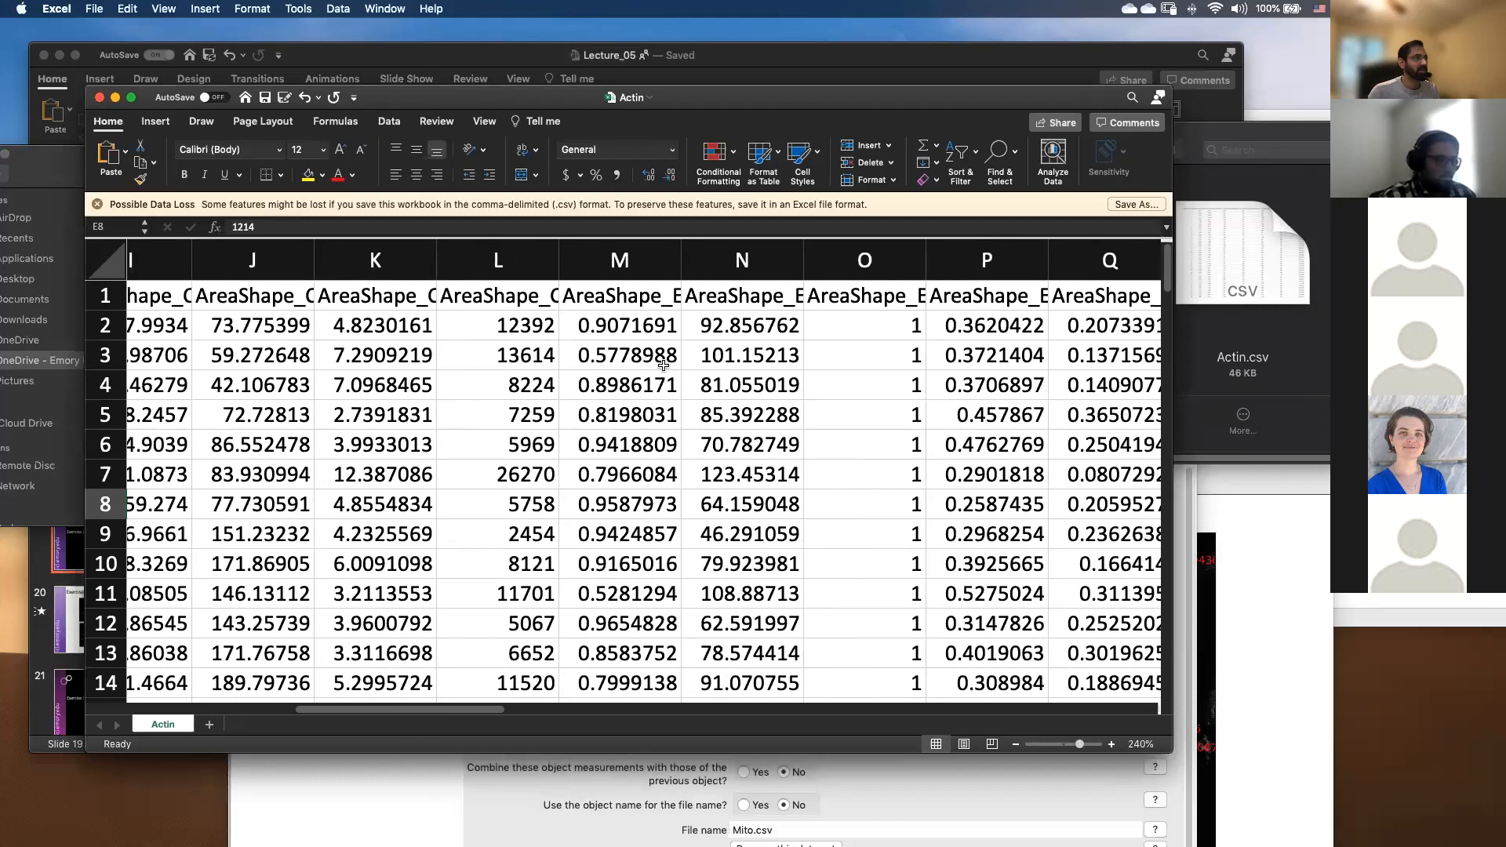
scroll(663, 365, right, 8)
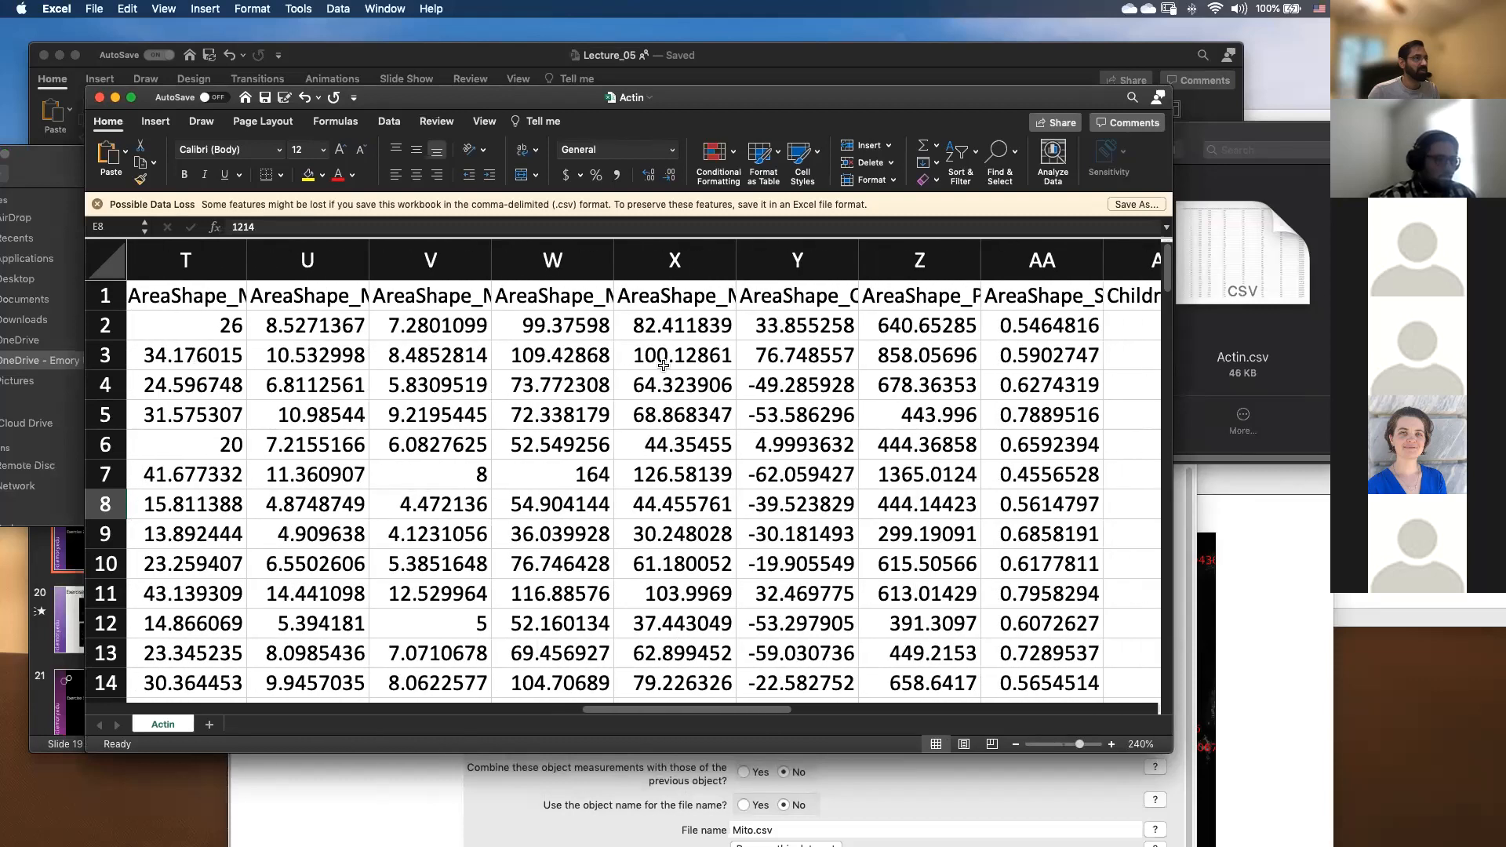
scroll(664, 365, right, 7)
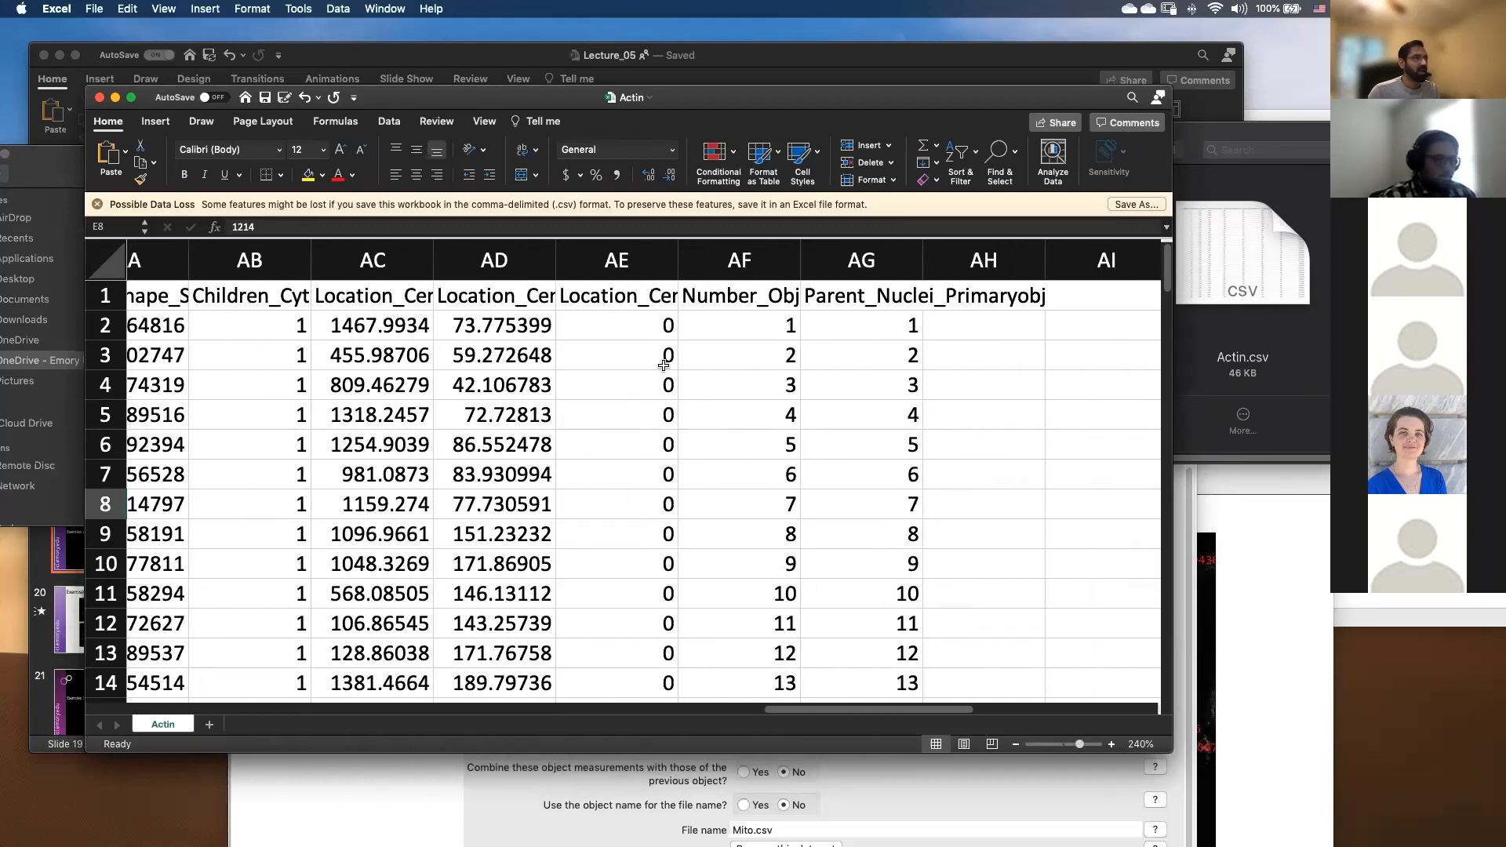
scroll(664, 365, left, 15)
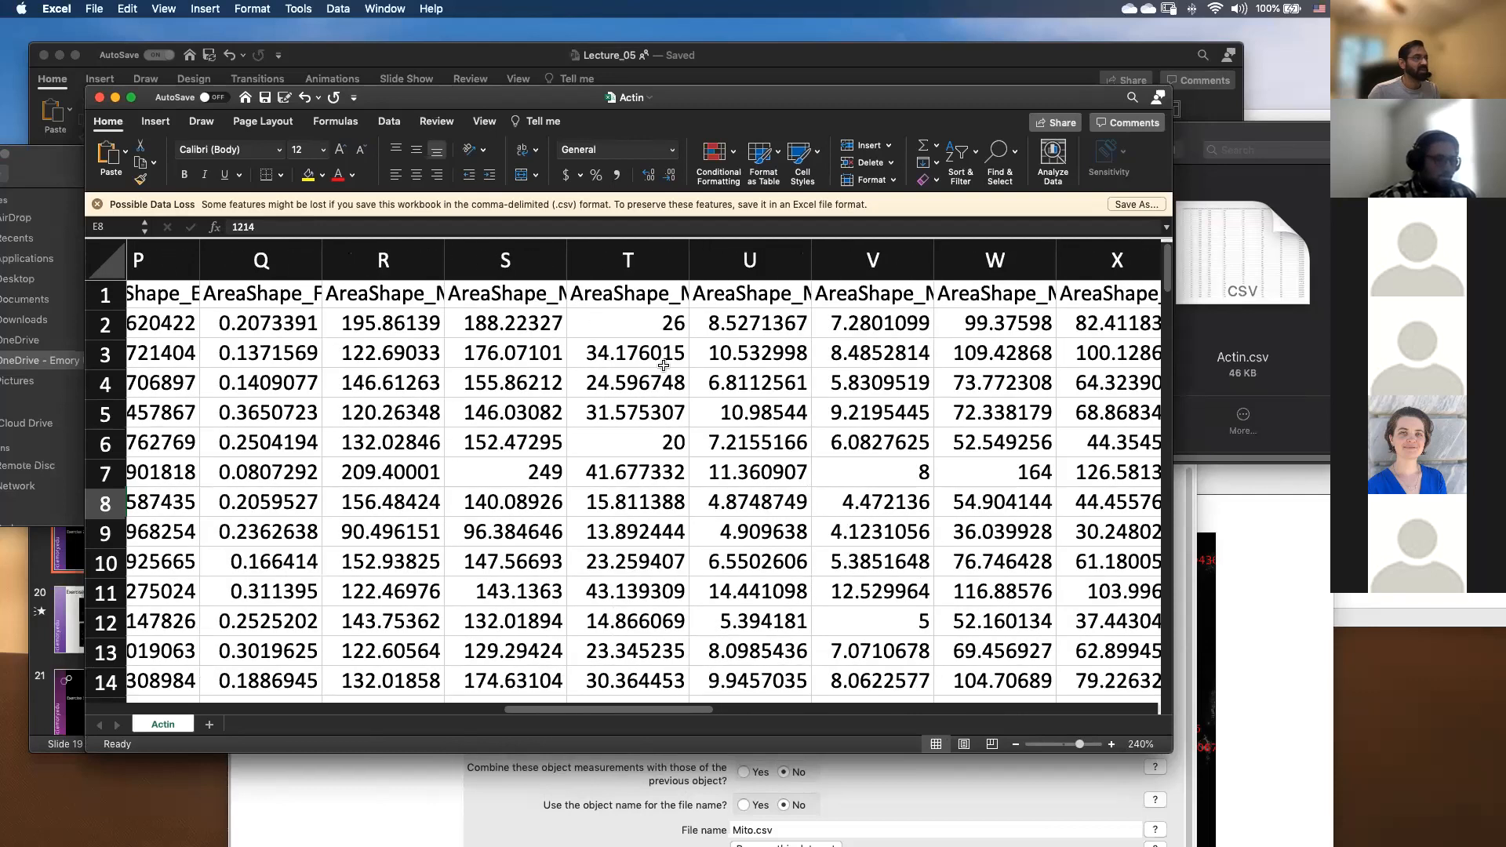
scroll(664, 365, left, 7)
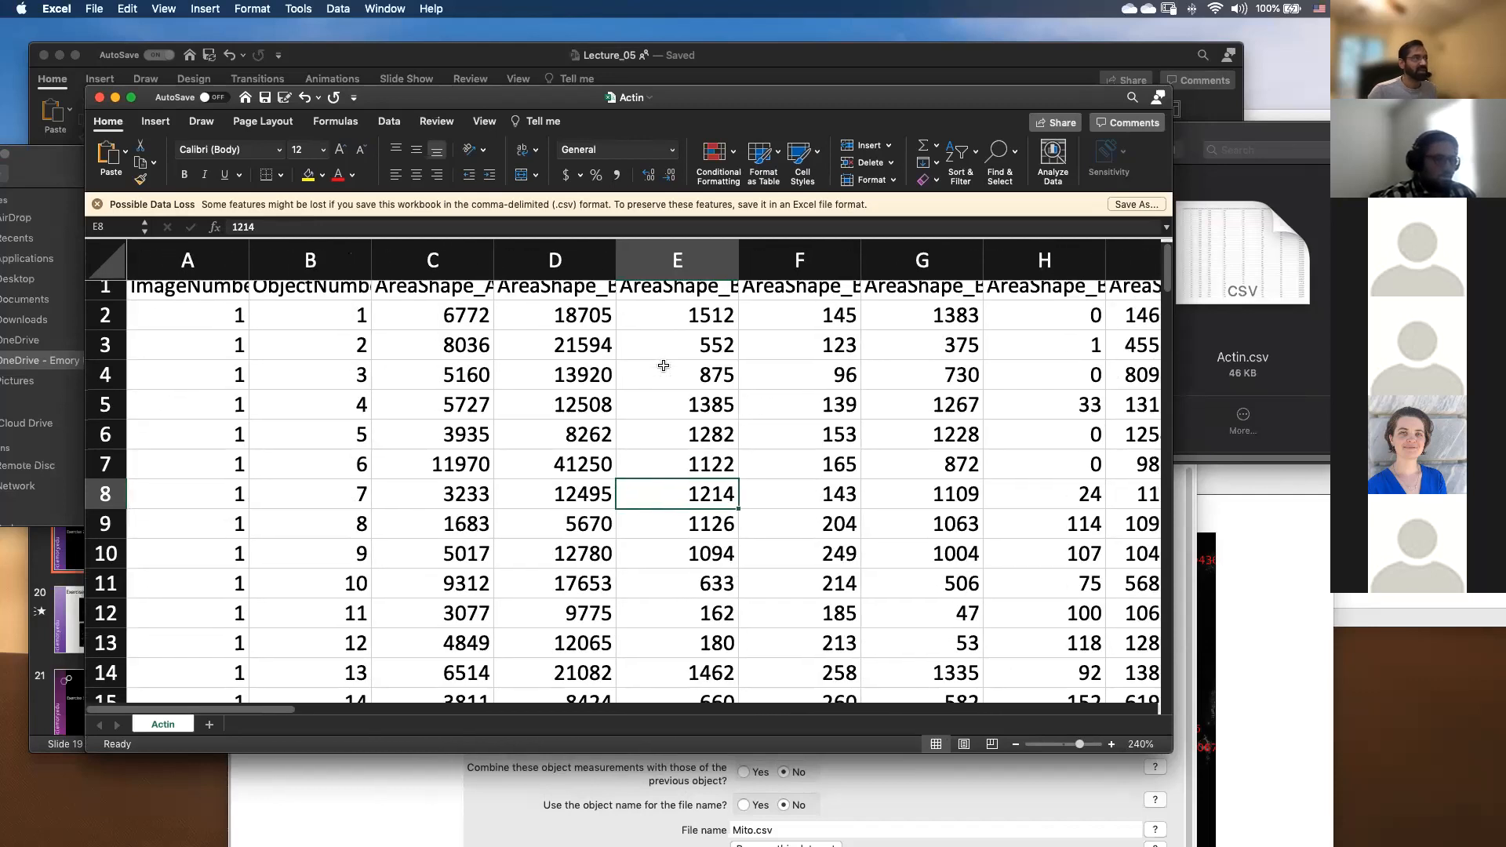
scroll(664, 366, up, 1)
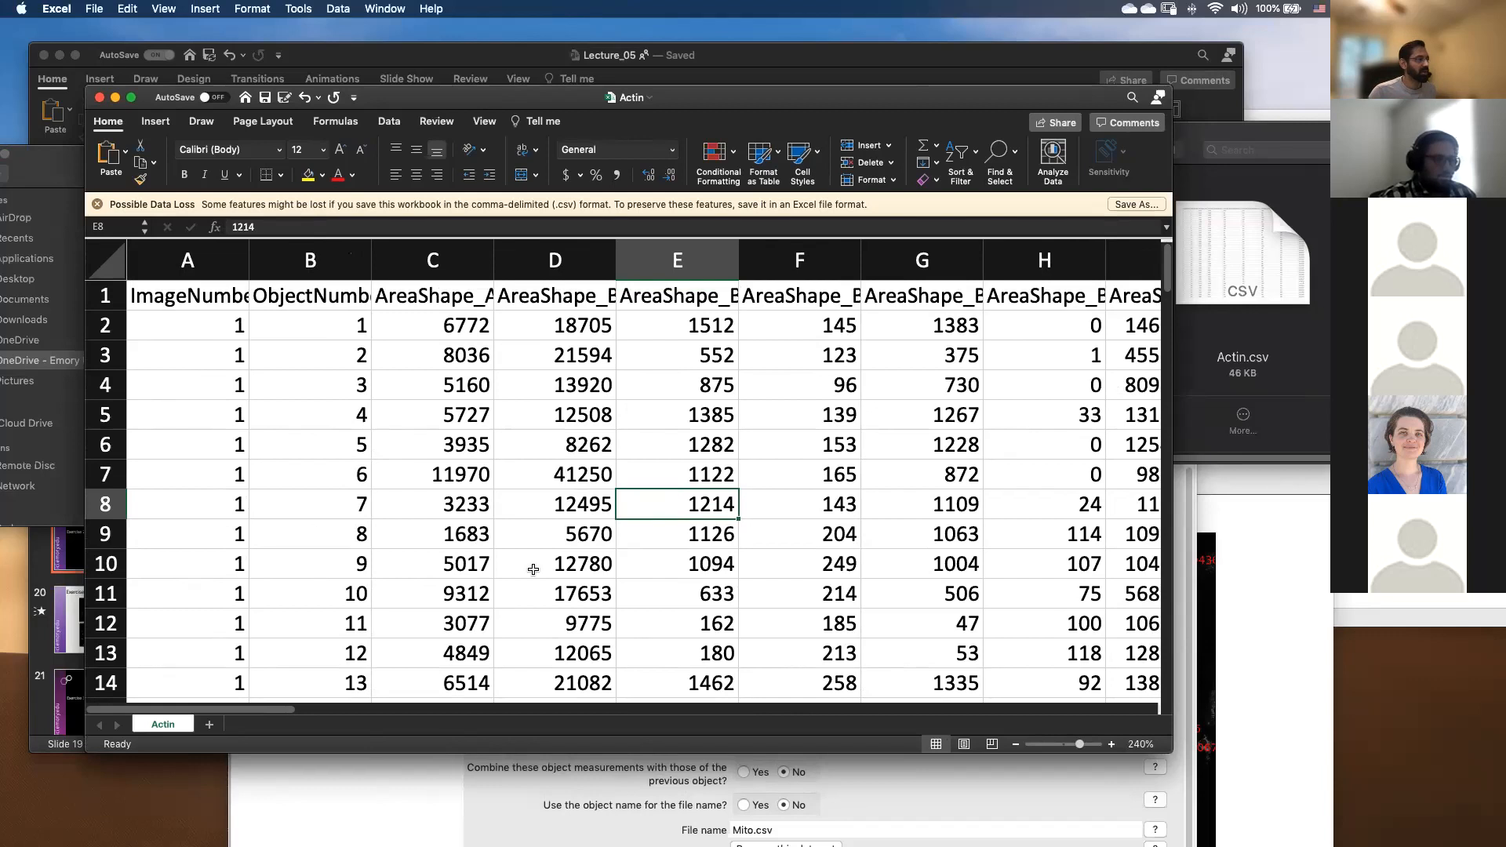
click(373, 823)
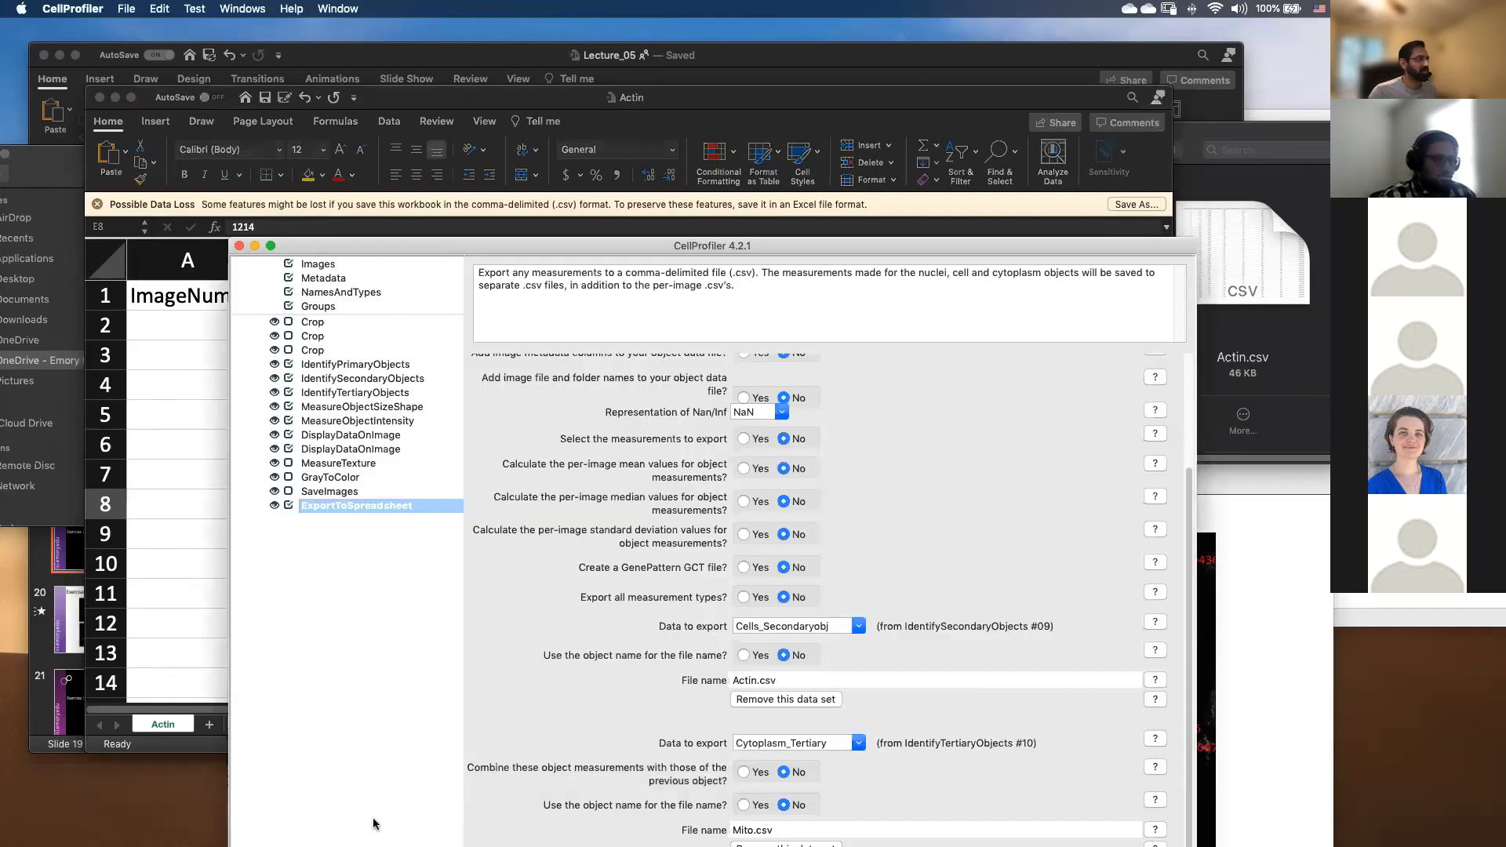
Check the MeasureObjectSizeShape module in CellProfiler, return to the Actin spreadsheet in Excel, and examine its AreaShape and Location measurement columns.
click(334, 436)
click(345, 408)
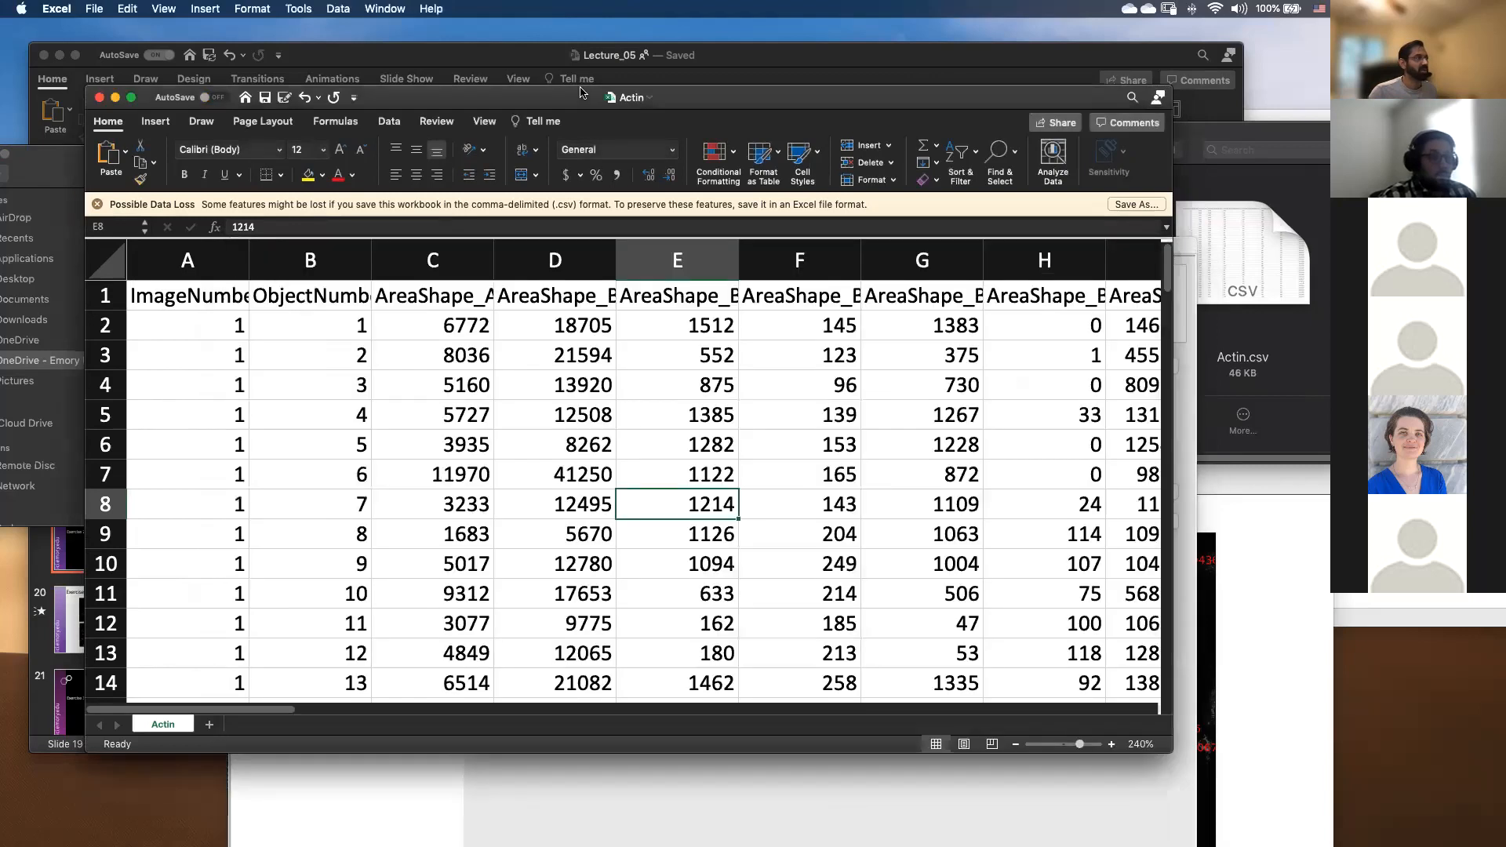
click(585, 92)
scroll(443, 294, right, 10)
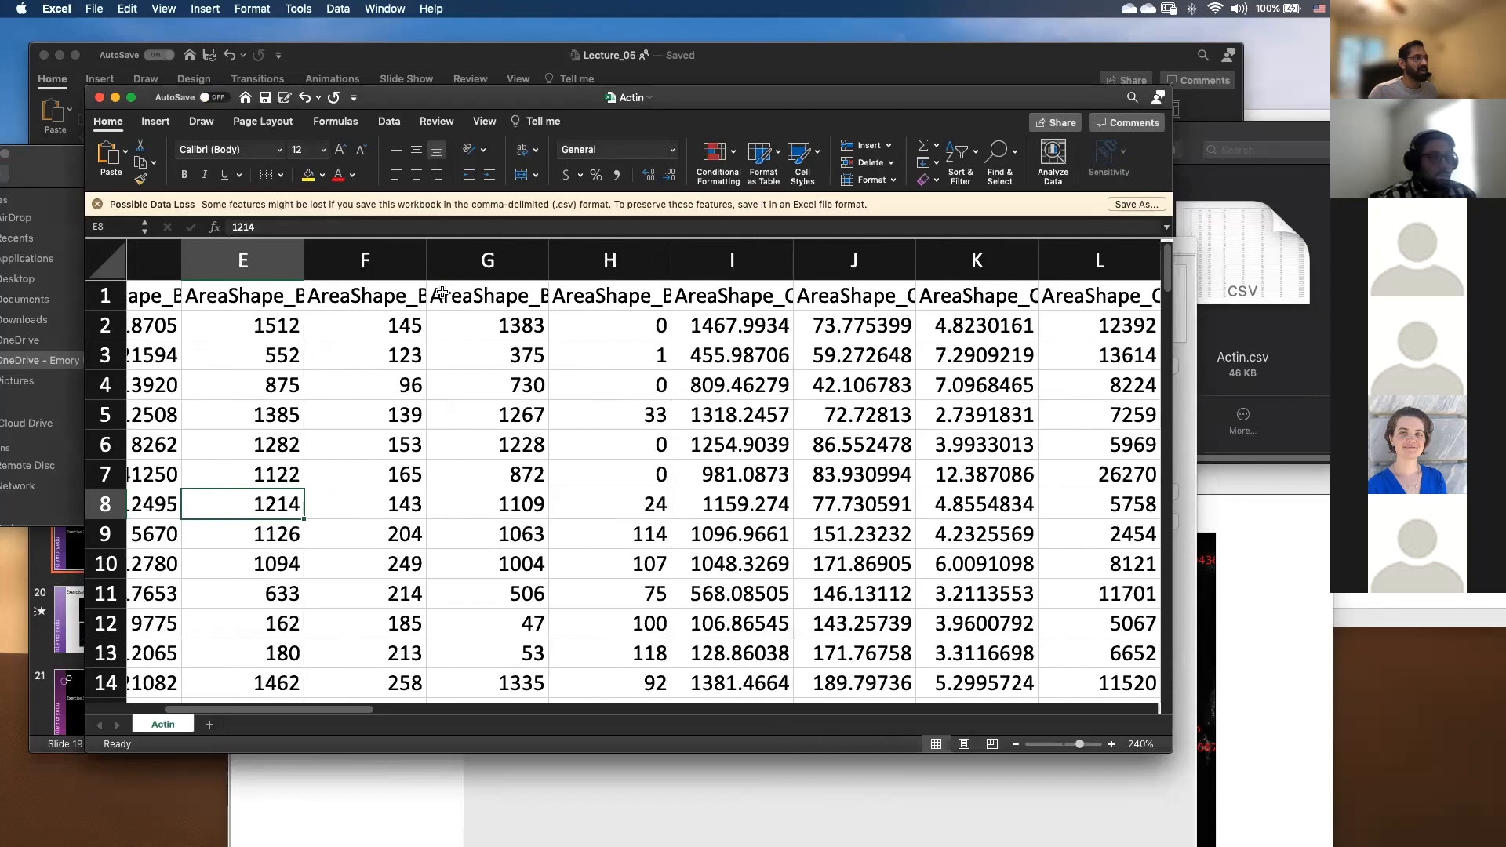
scroll(443, 294, right, 12)
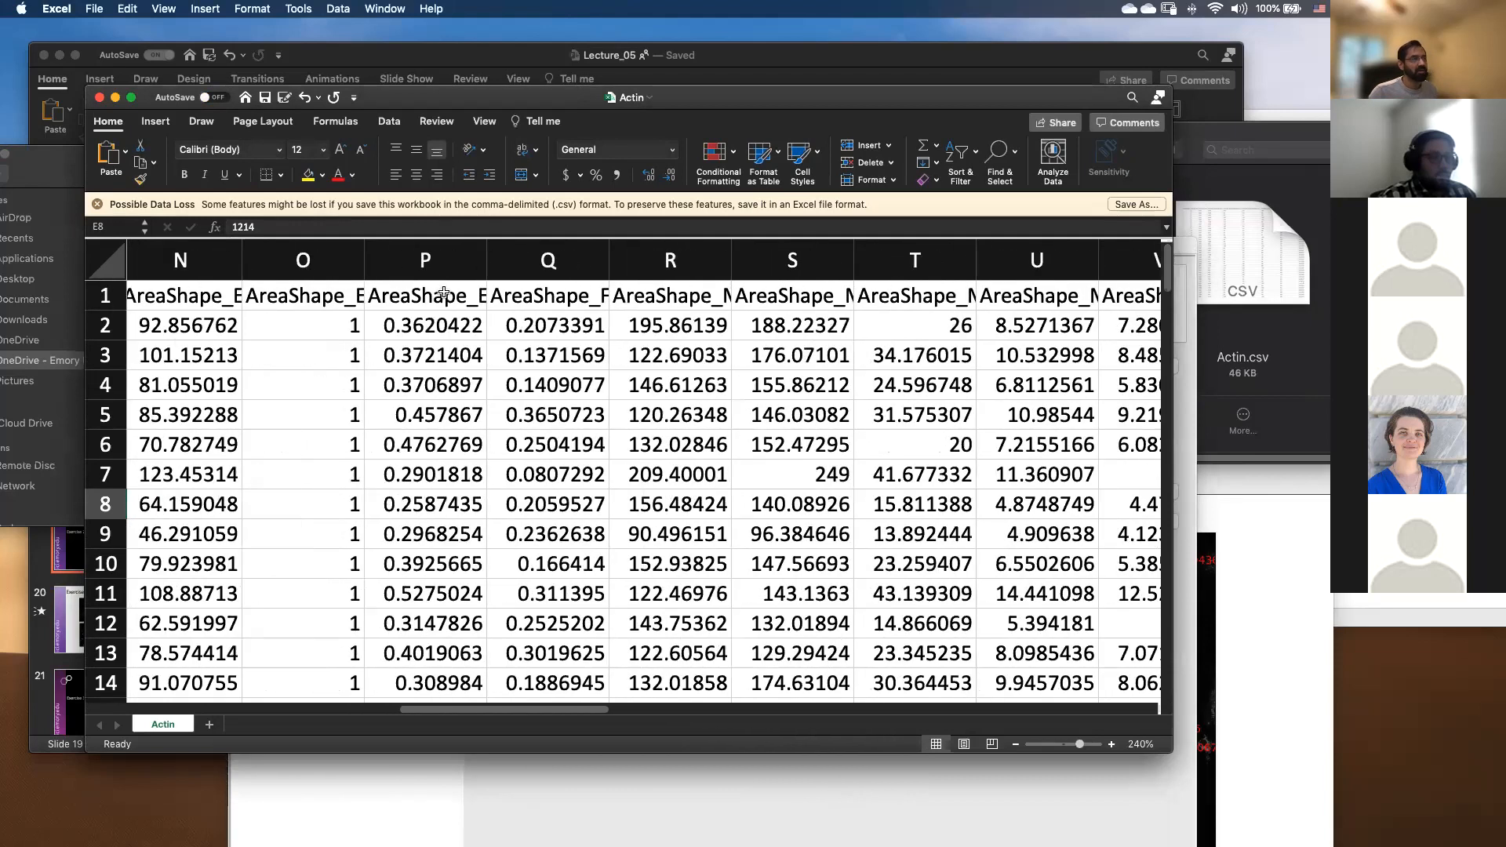
scroll(443, 293, right, 6)
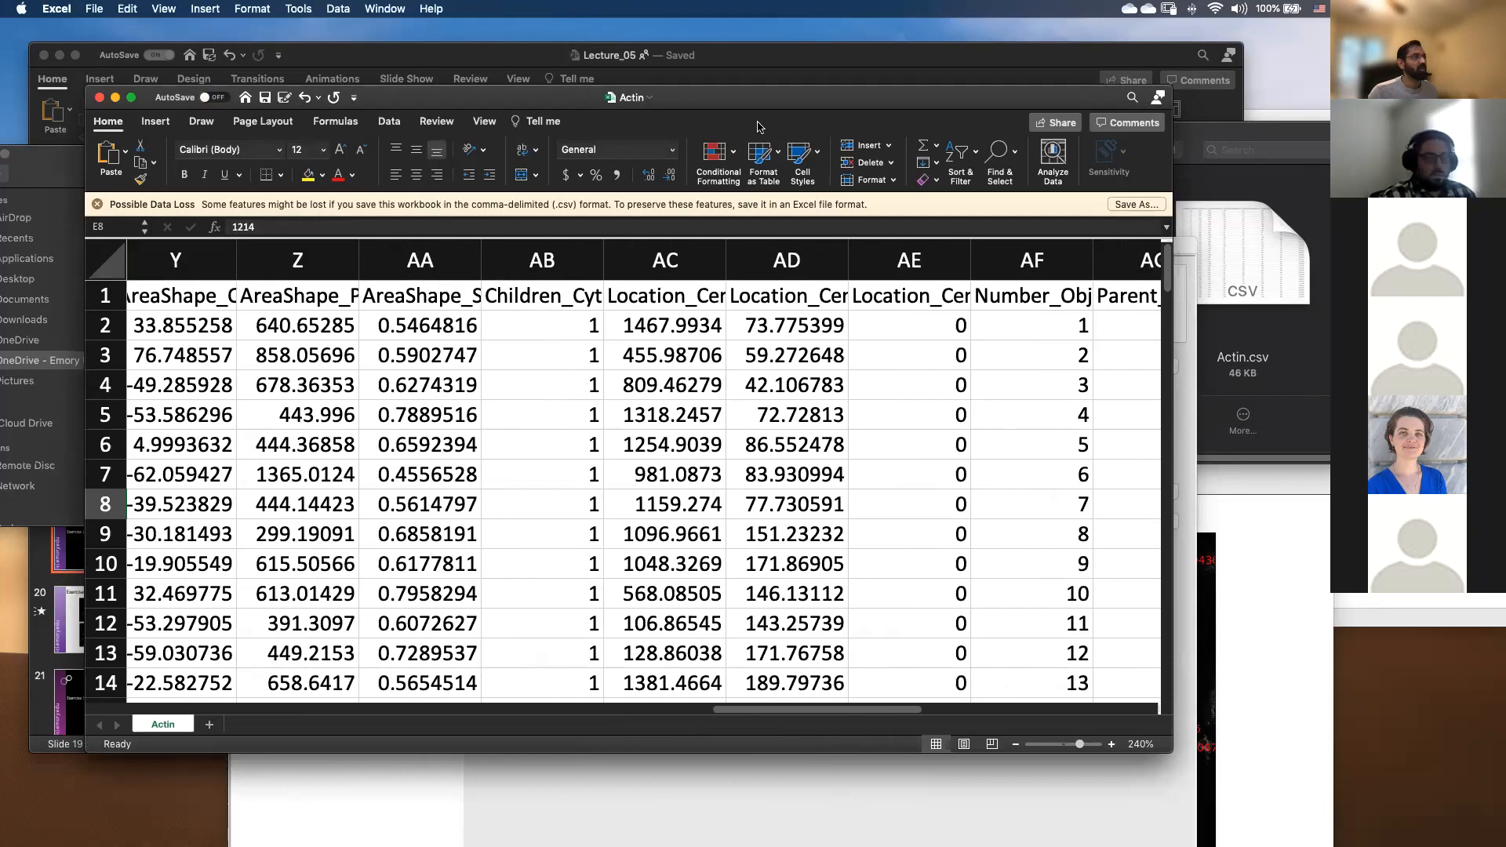
Move the Actin workbook aside, switch to Finder, and open Mito.csv from the 2D-cells folder in Excel.
drag(743, 101, 806, 404)
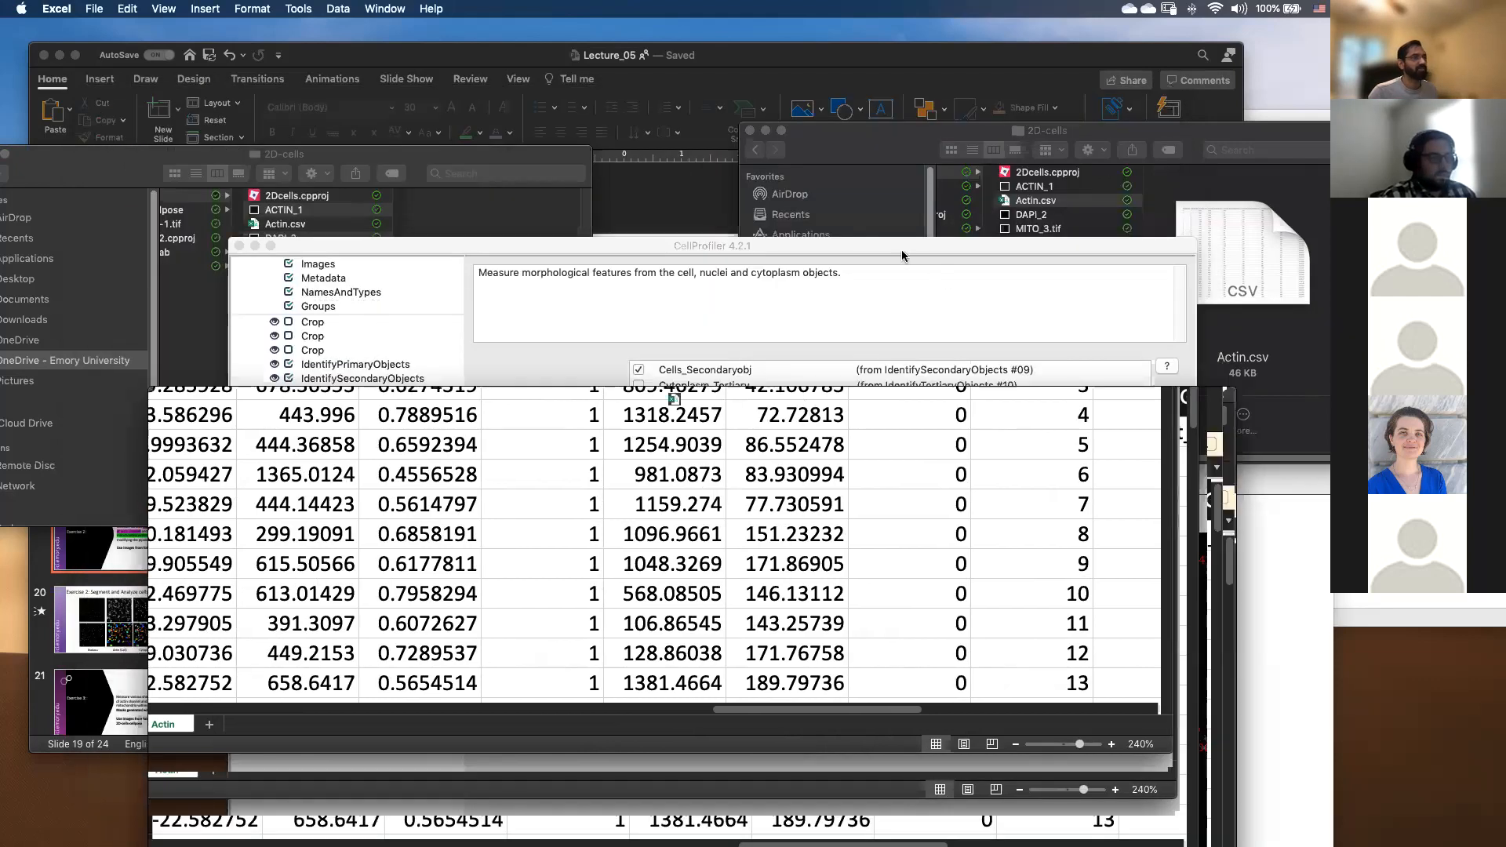
click(874, 262)
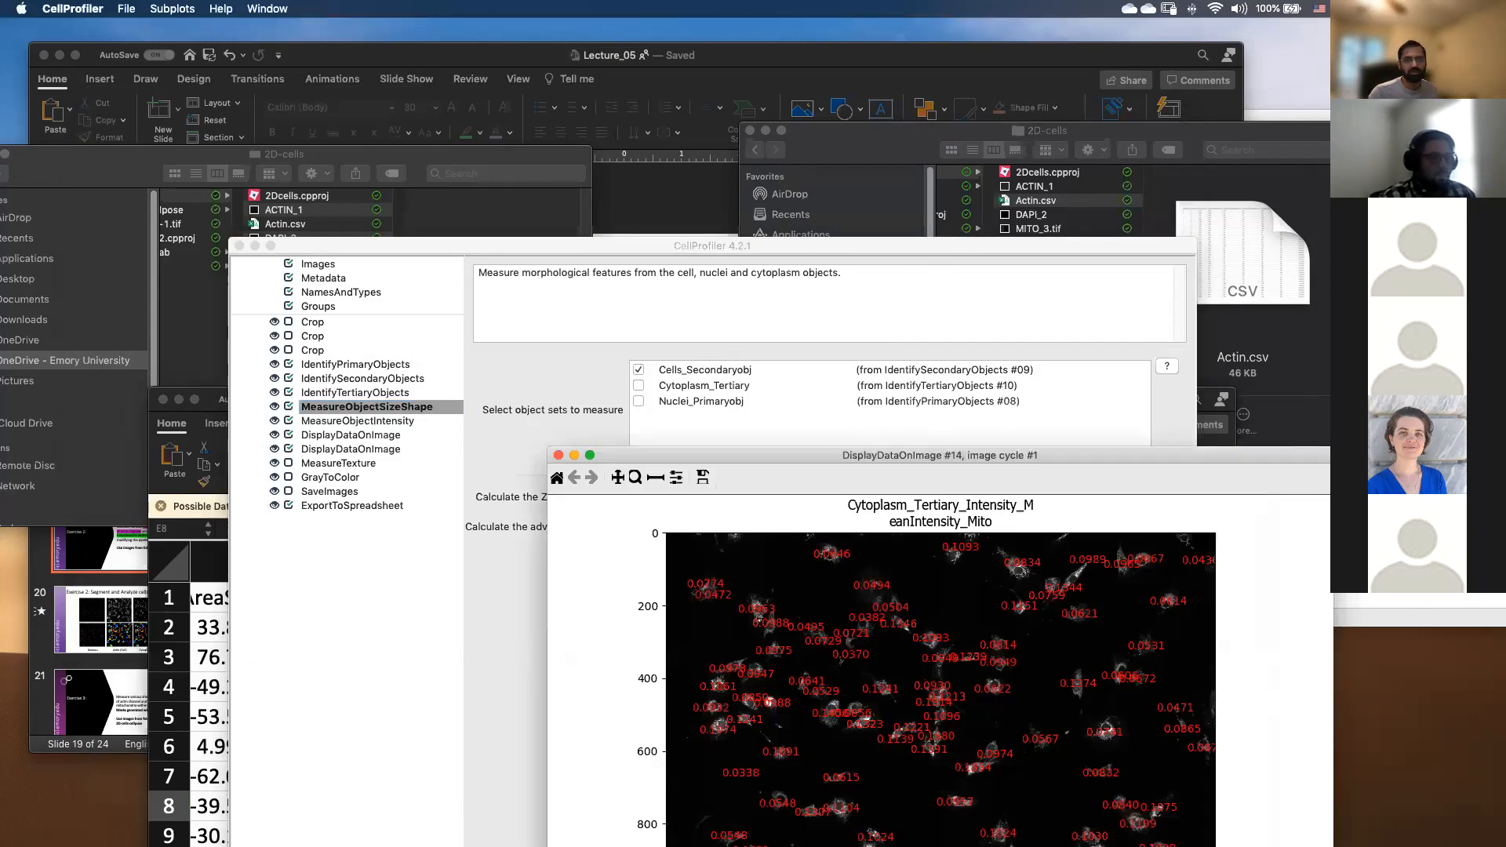
key(super+Tab)
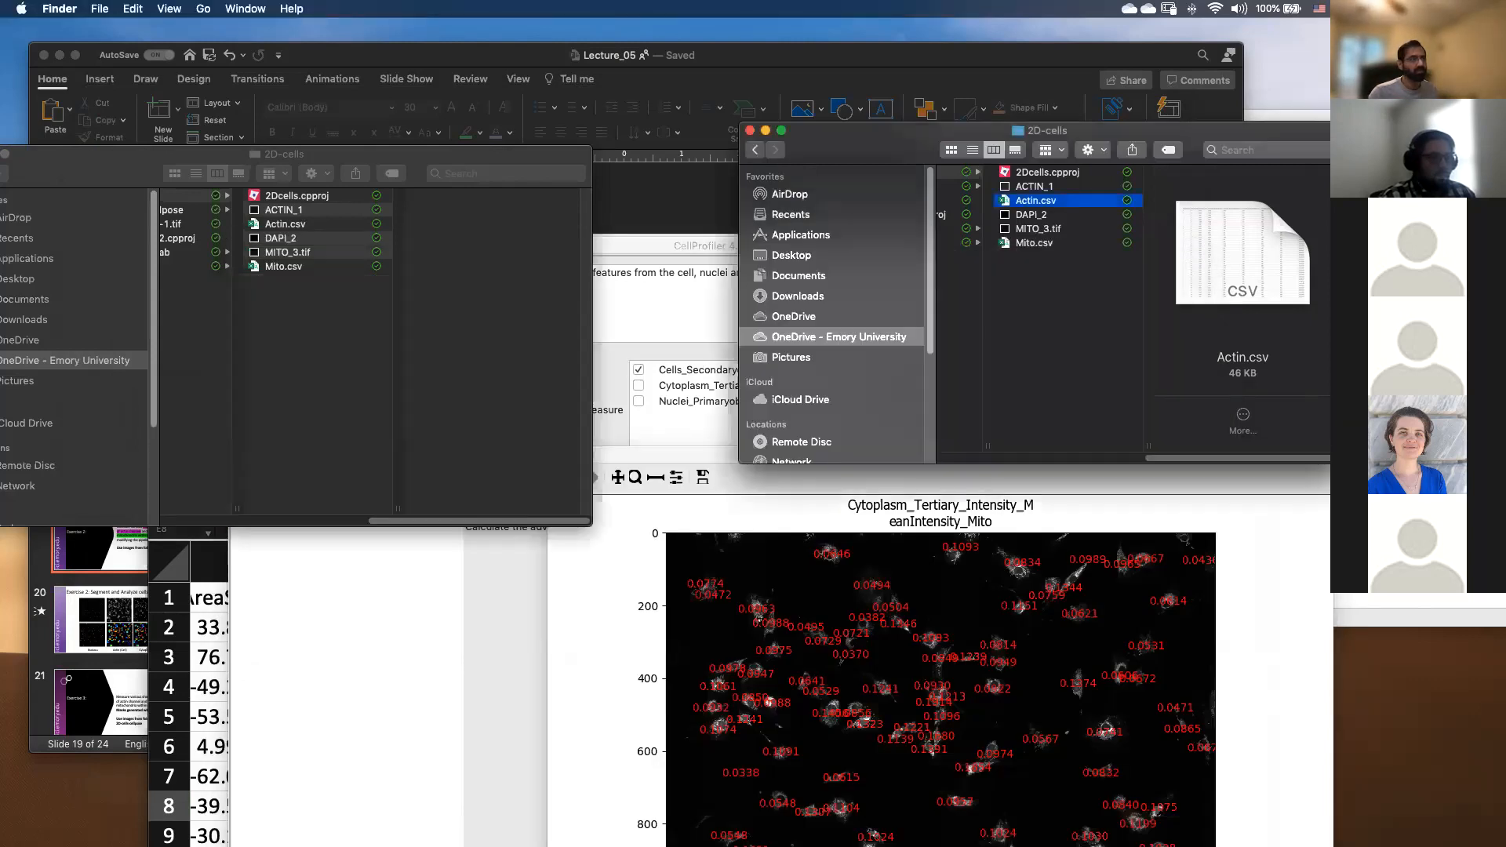
double_click(1037, 243)
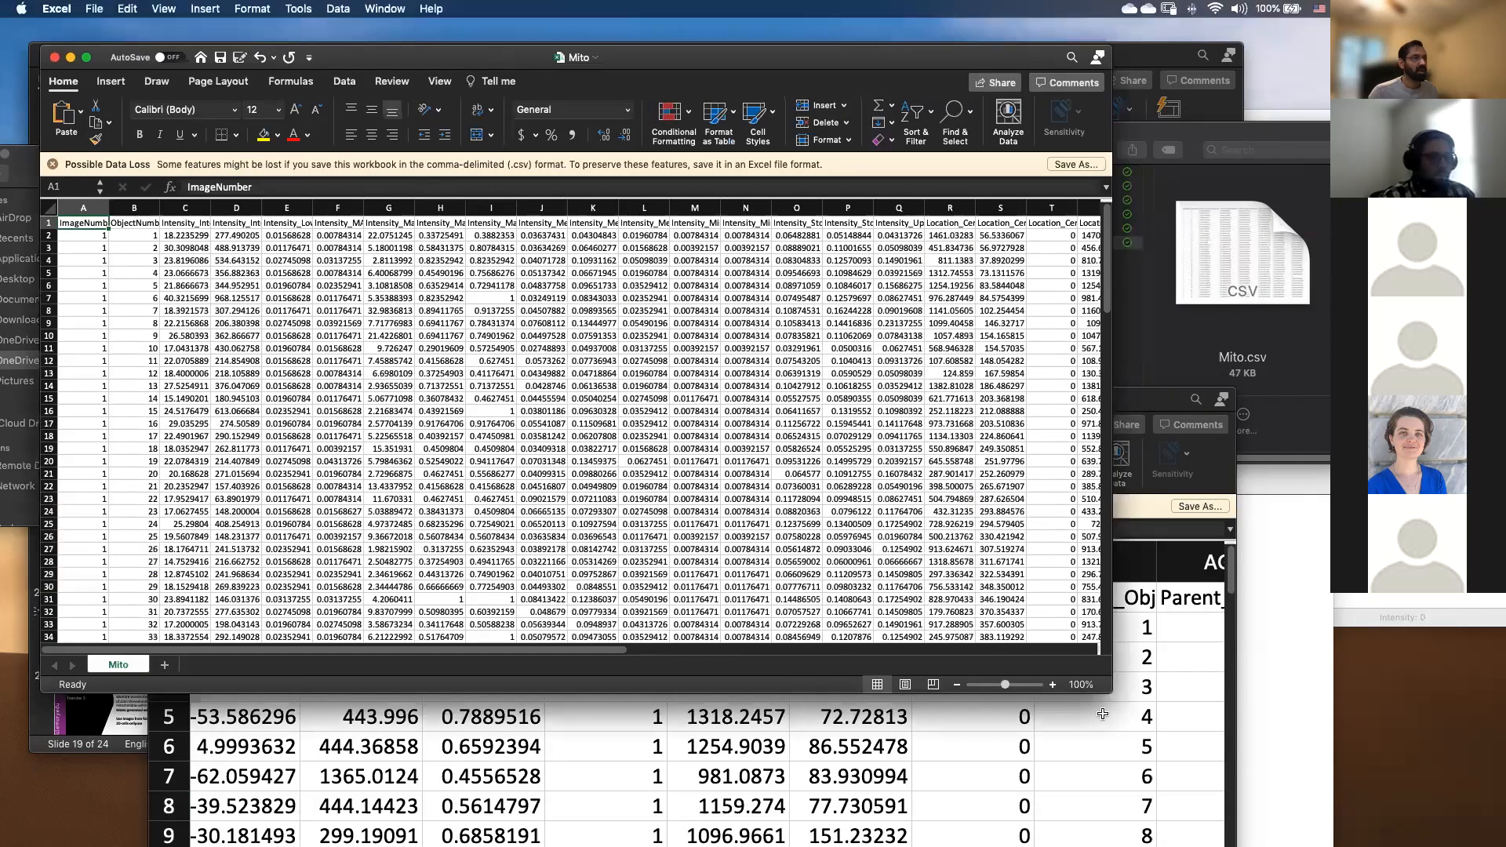
Enlarge the Mito workbook window, zoom the sheet to 217%, and look through the object rows.
drag(1109, 692, 1244, 748)
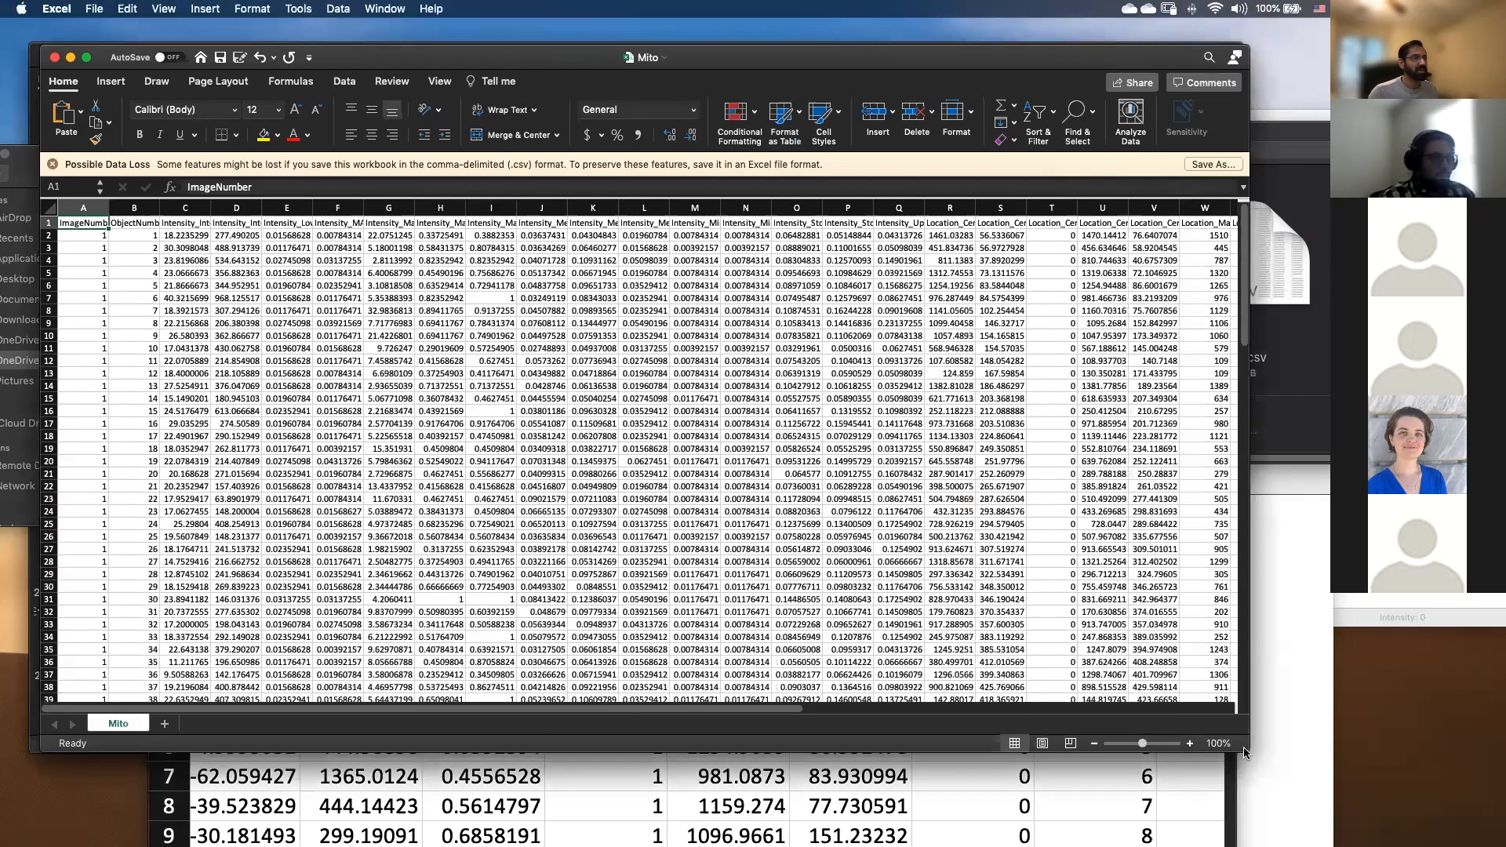
drag(1145, 750, 1156, 749)
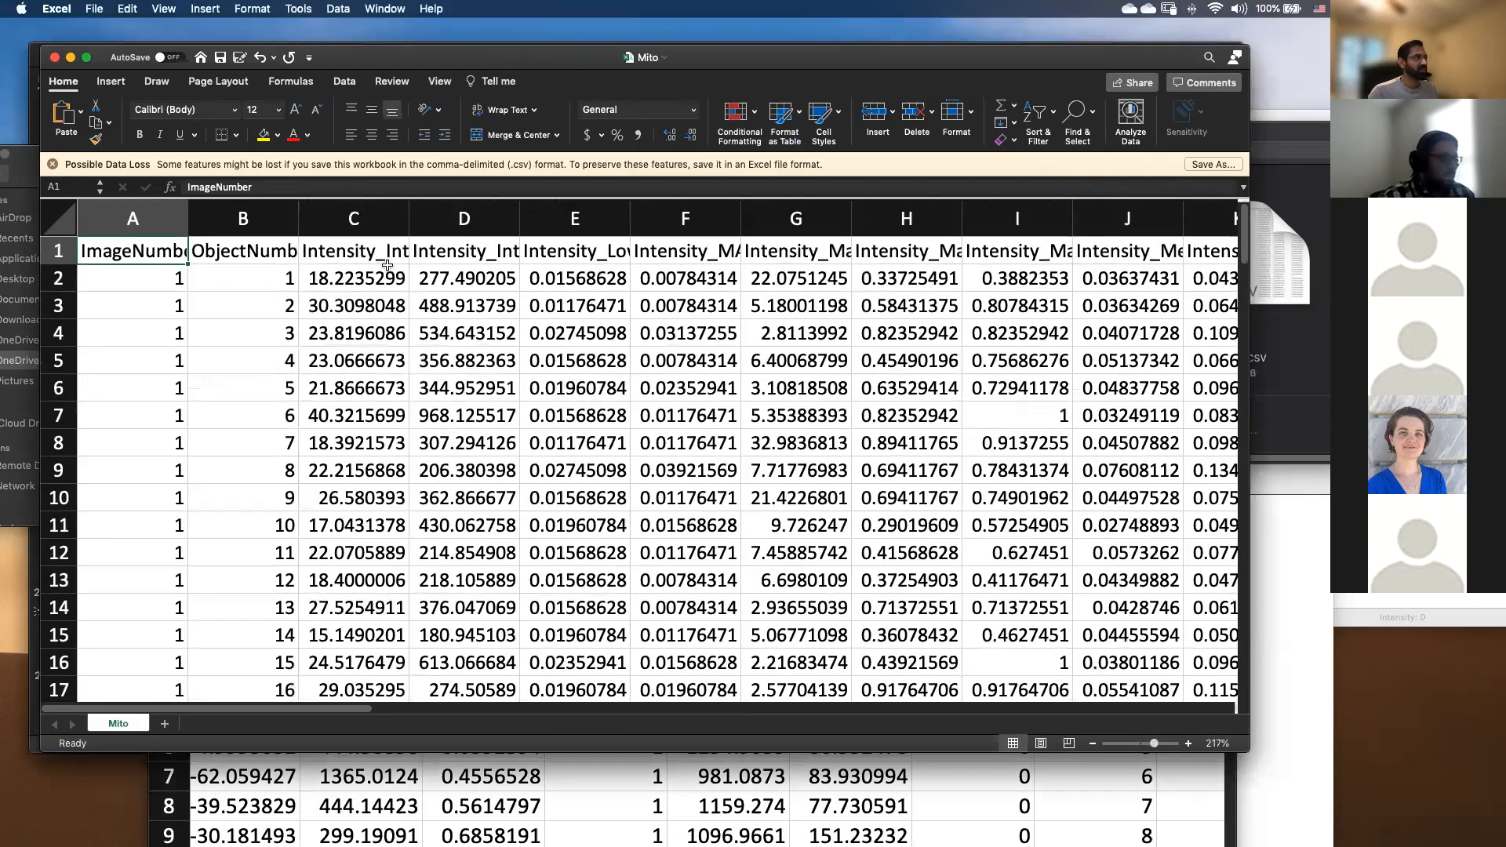
scroll(265, 422, down, 6)
scroll(265, 422, down, 20)
scroll(266, 422, down, 8)
scroll(282, 440, up, 20)
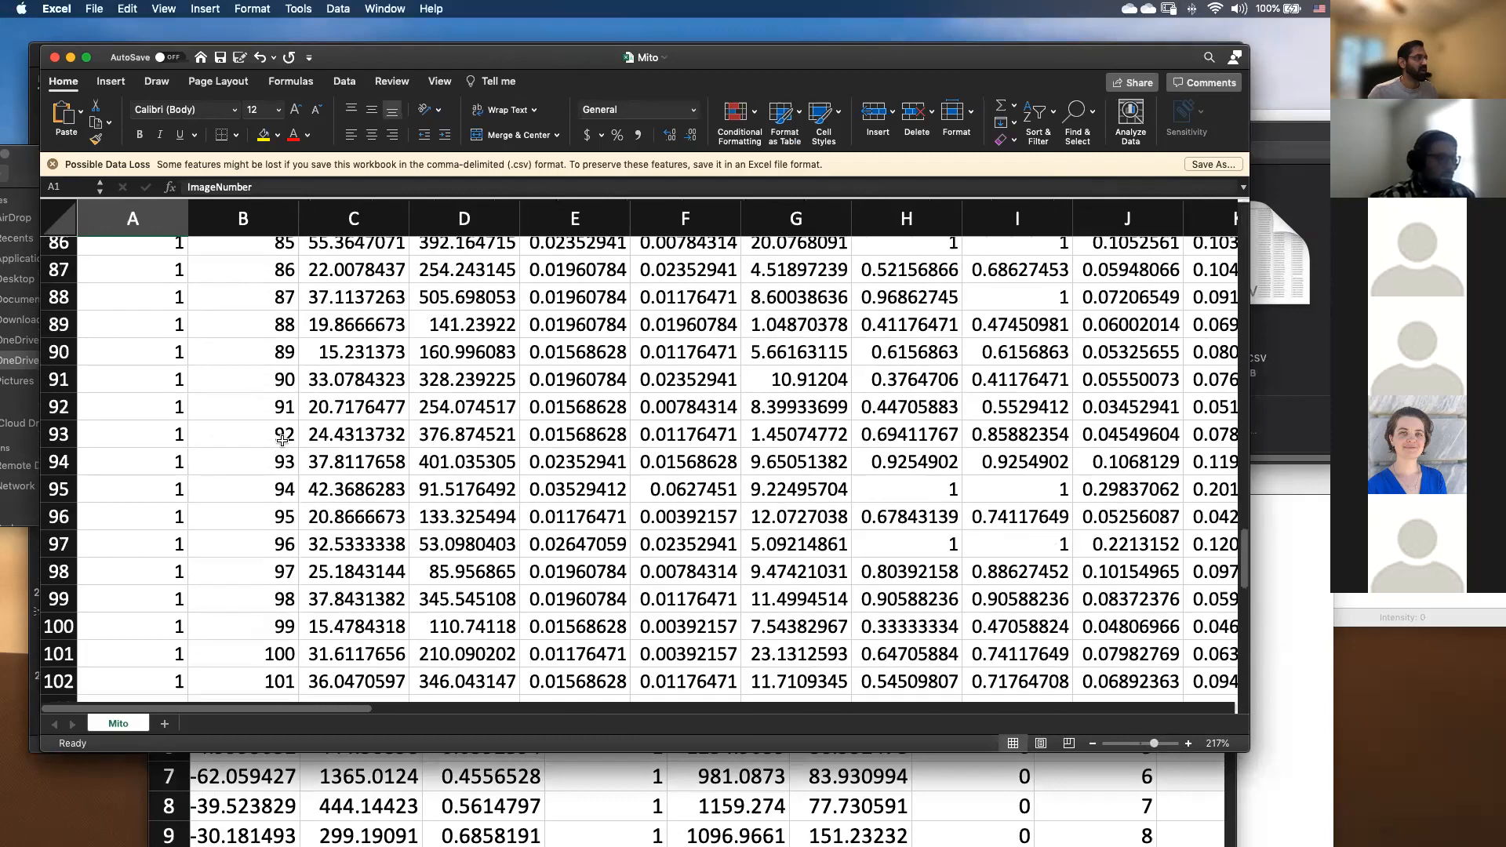
scroll(283, 443, up, 5)
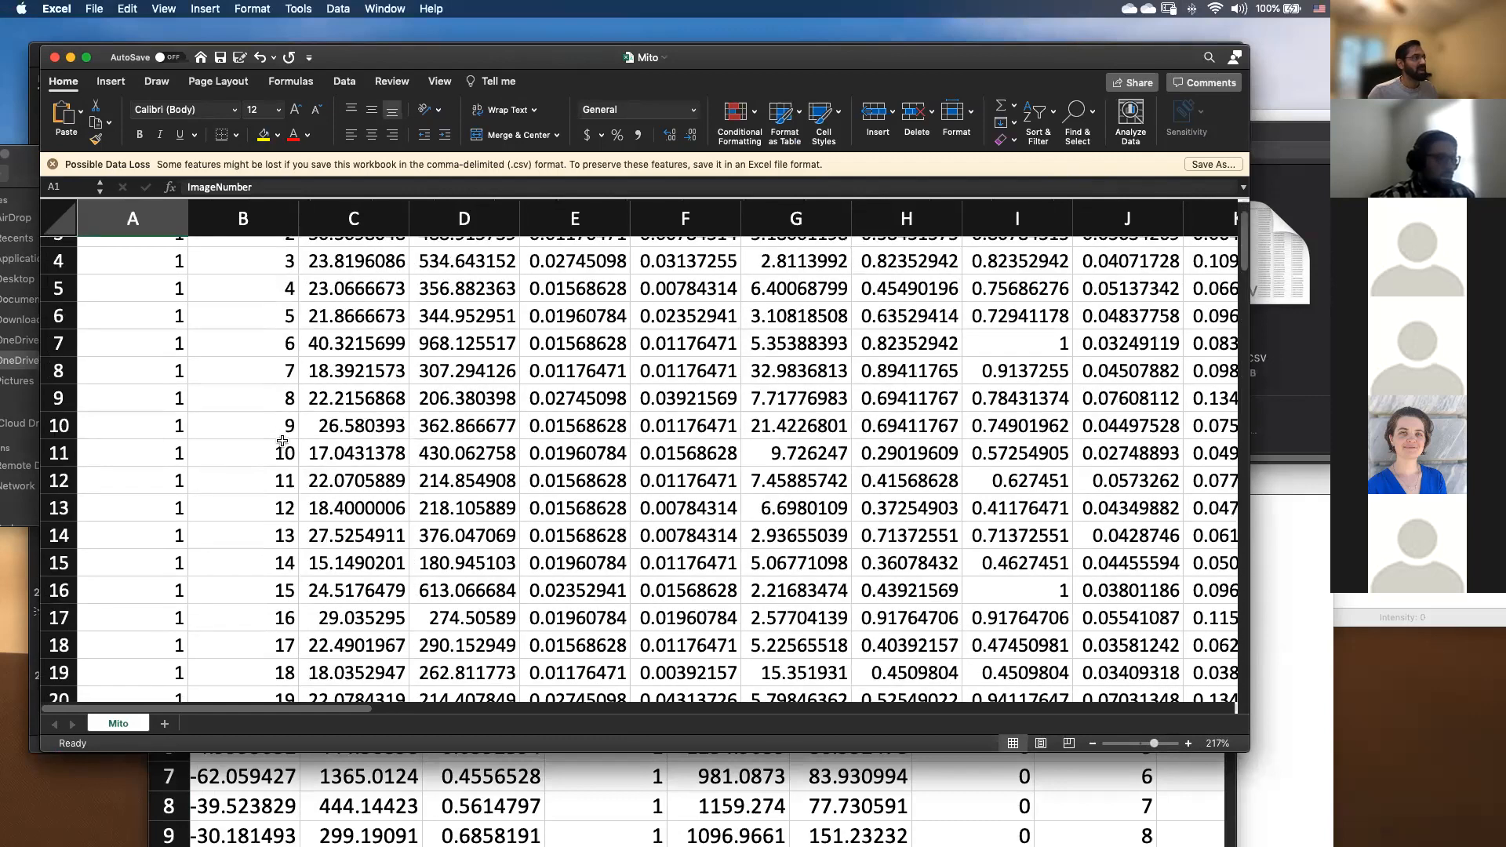
Inspect the full header names in row 1 of the Mito sheet, from Intensity_IntegratedIntensityEdge_Mito to Intensity_MedianIntensity_Mito.
click(337, 251)
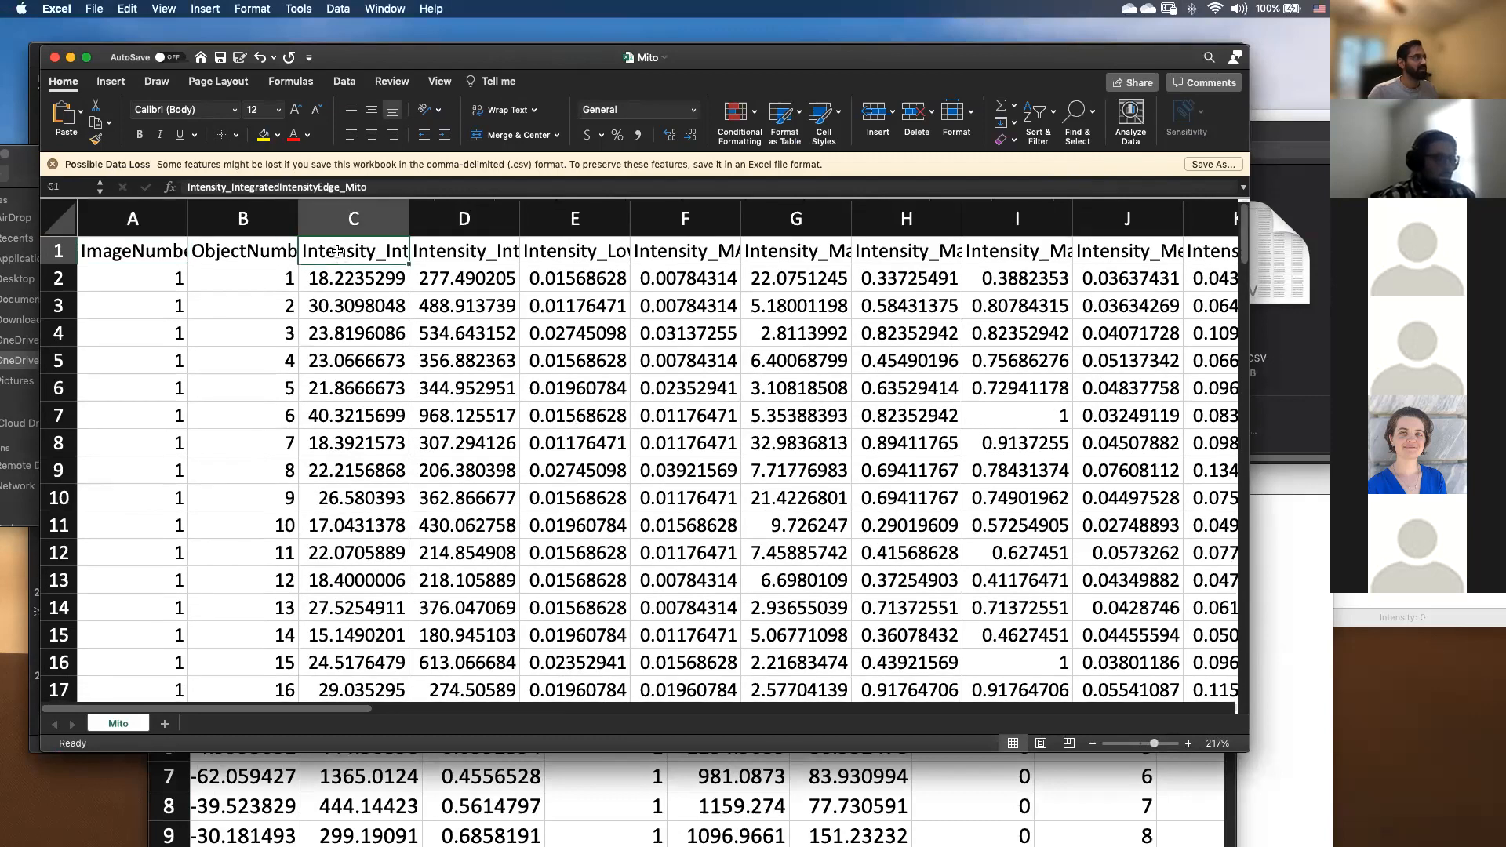
key(Right)
key(Right)
key(Right)
key(Right)
key(Right)
key(Right)
key(Right)
key(Right)
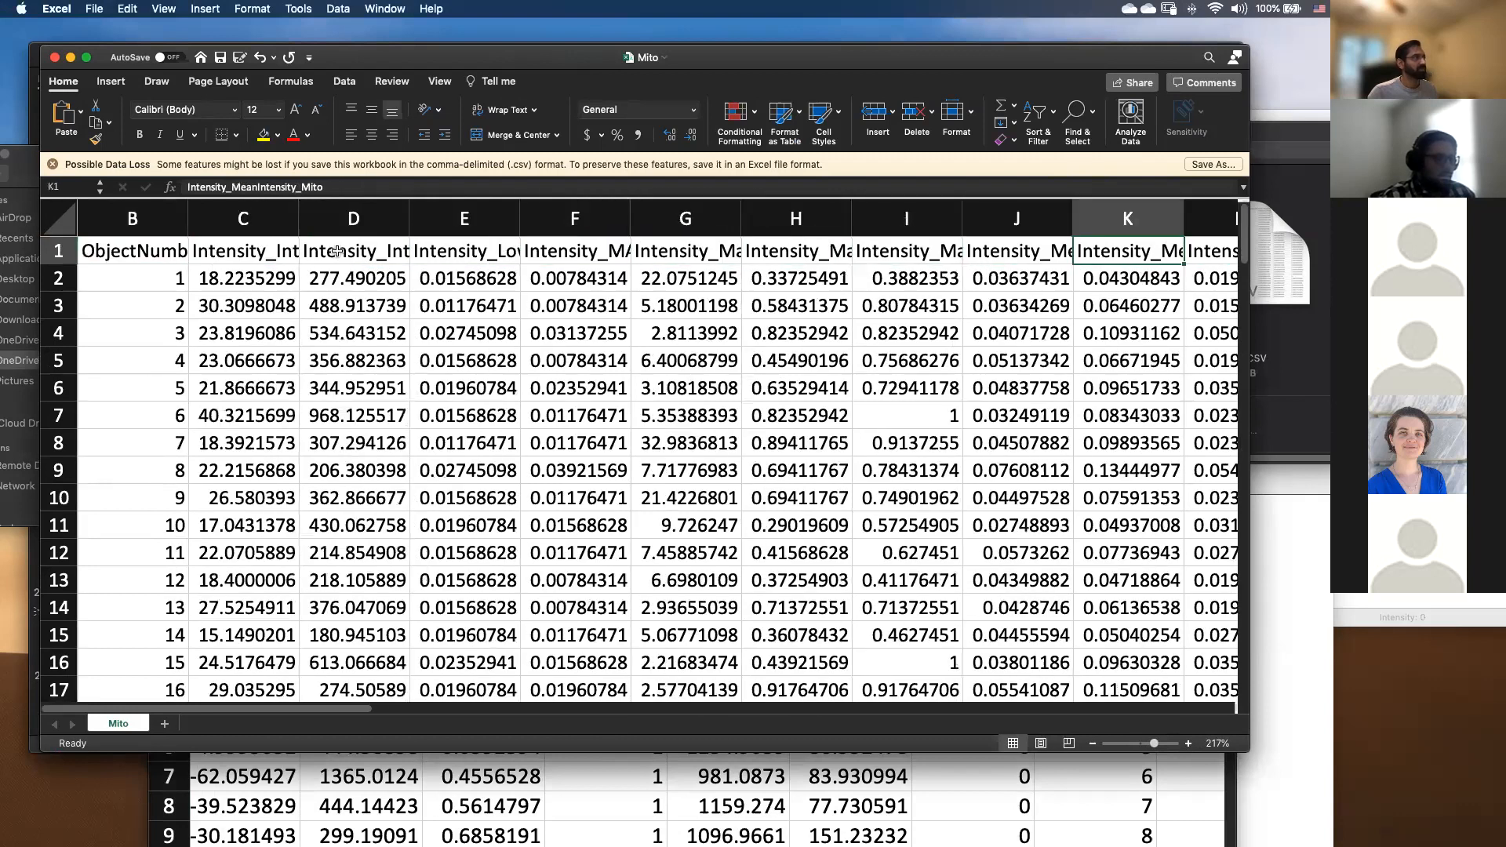
key(Right)
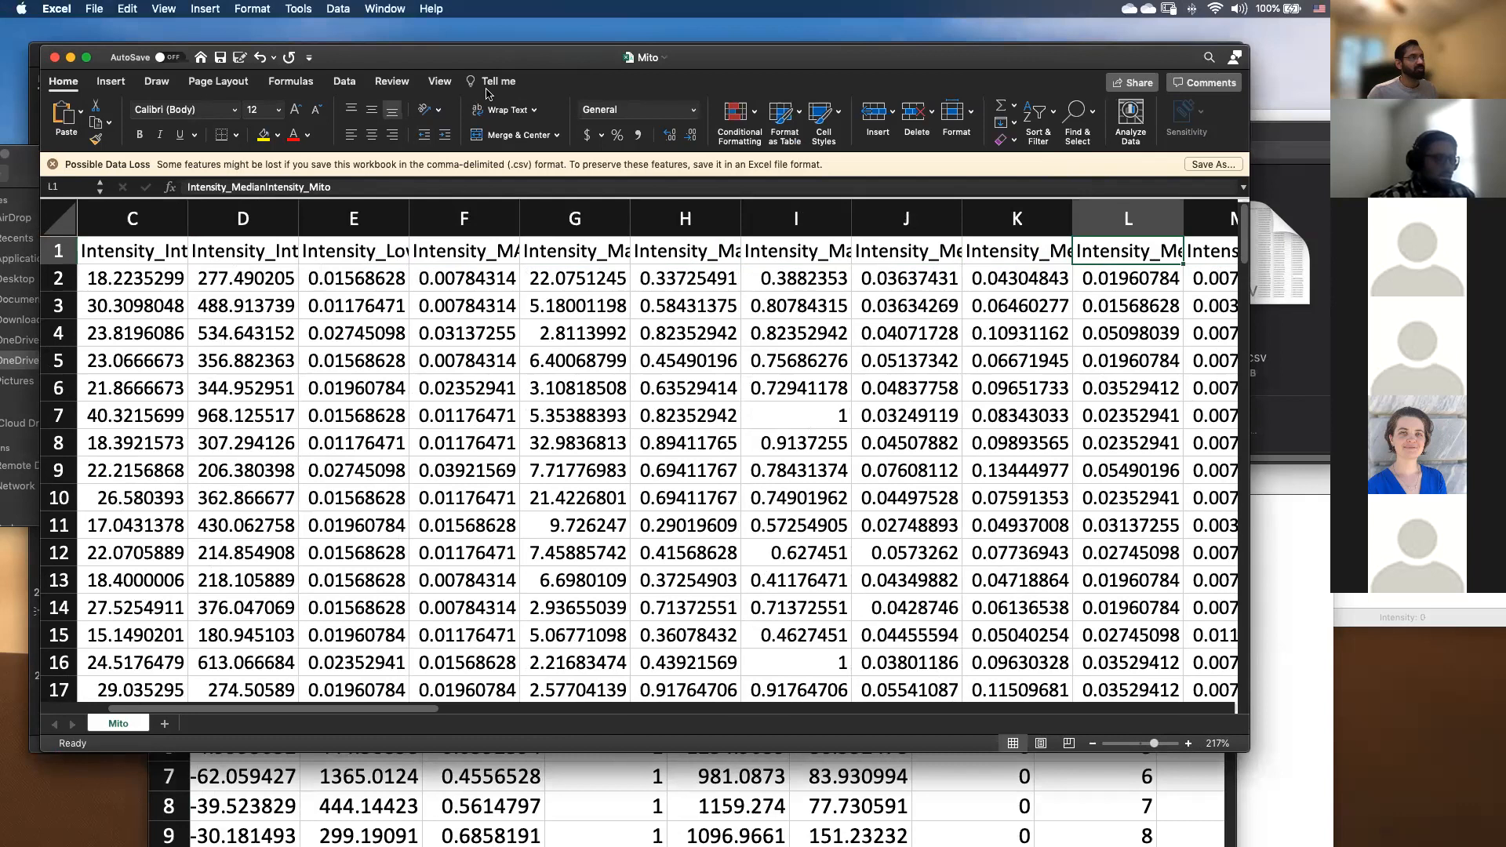
Move the Mito workbook aside and switch to the Exercise 2 slide of Lecture_05 in PowerPoint.
drag(513, 60, 680, 175)
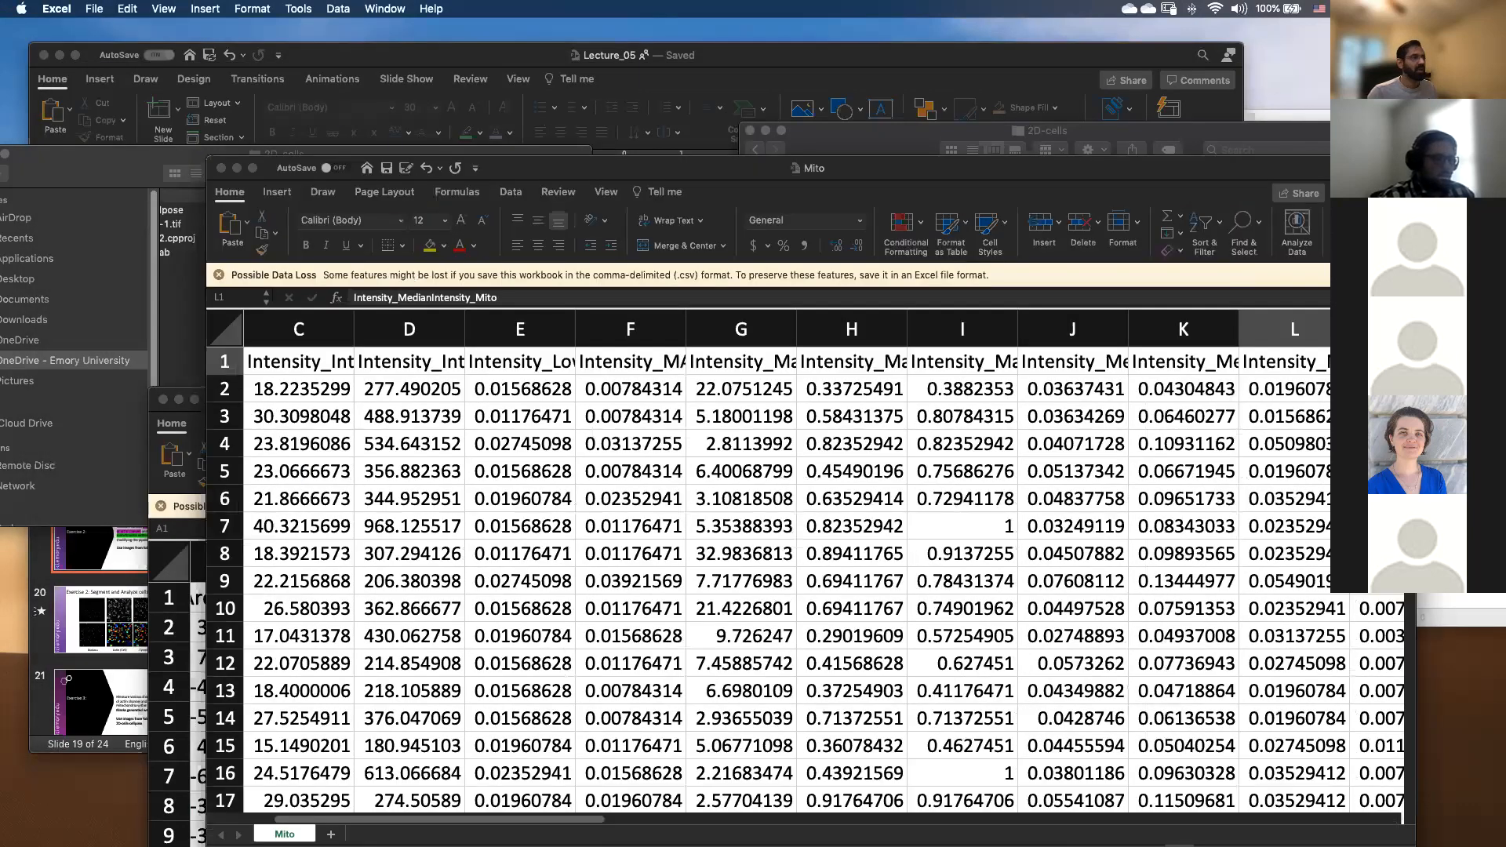
click(100, 551)
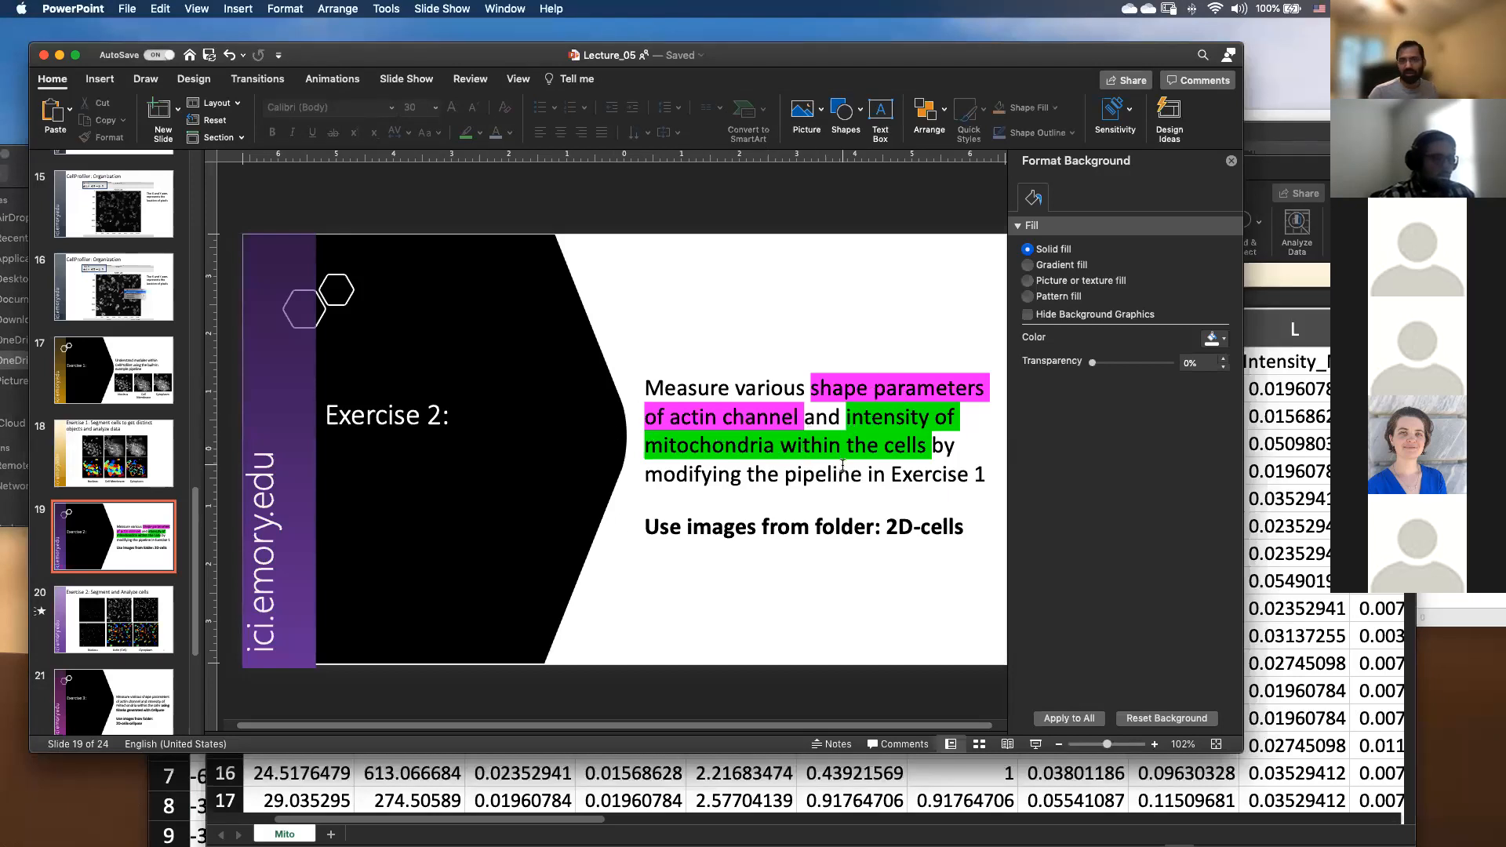
Return to Excel and close both the Mito and Actin workbooks.
click(1264, 179)
drag(1198, 180, 1267, 76)
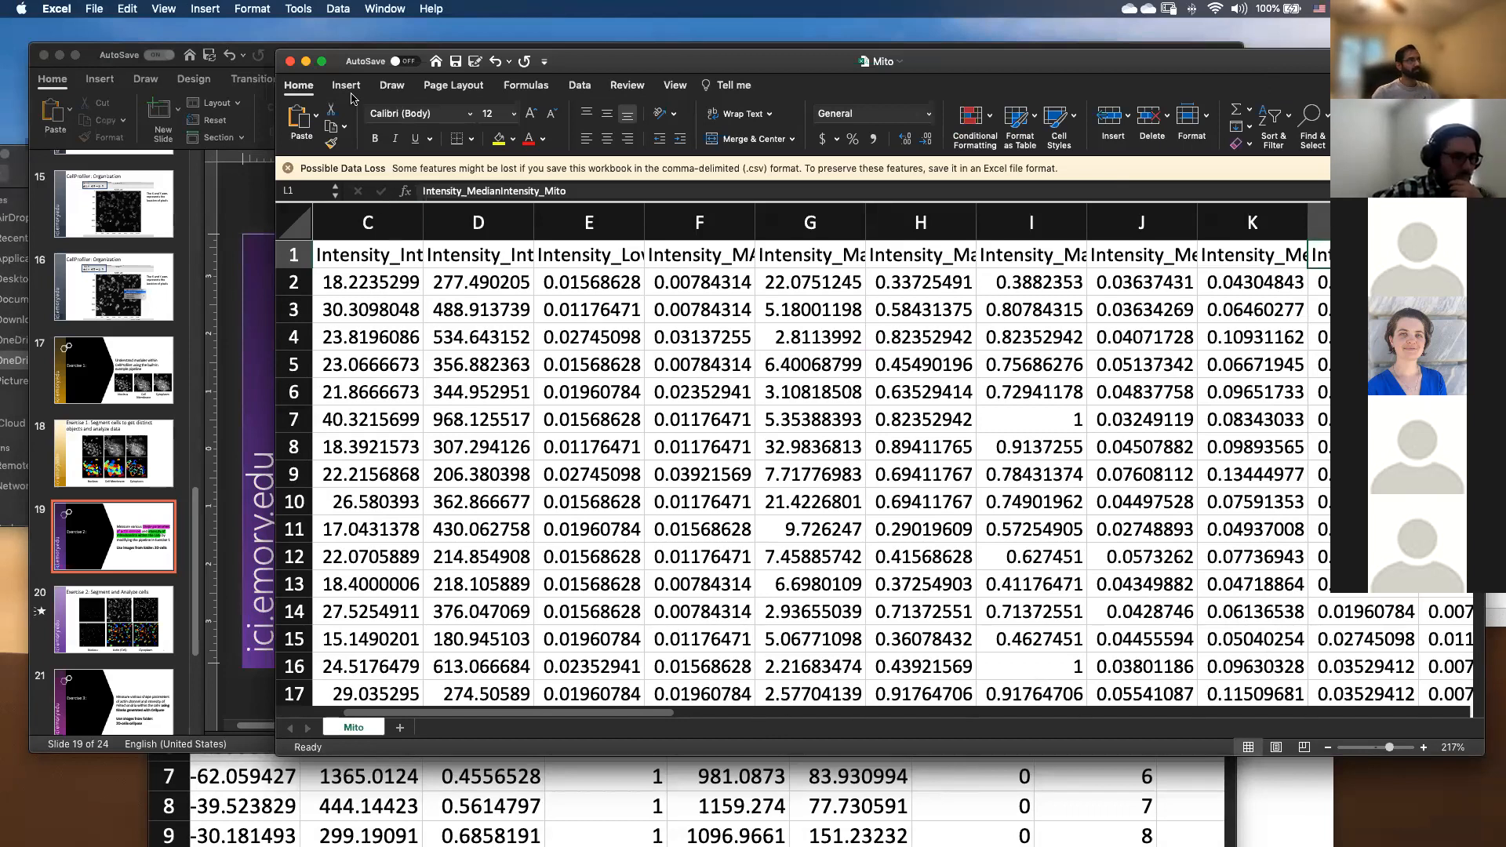
click(290, 61)
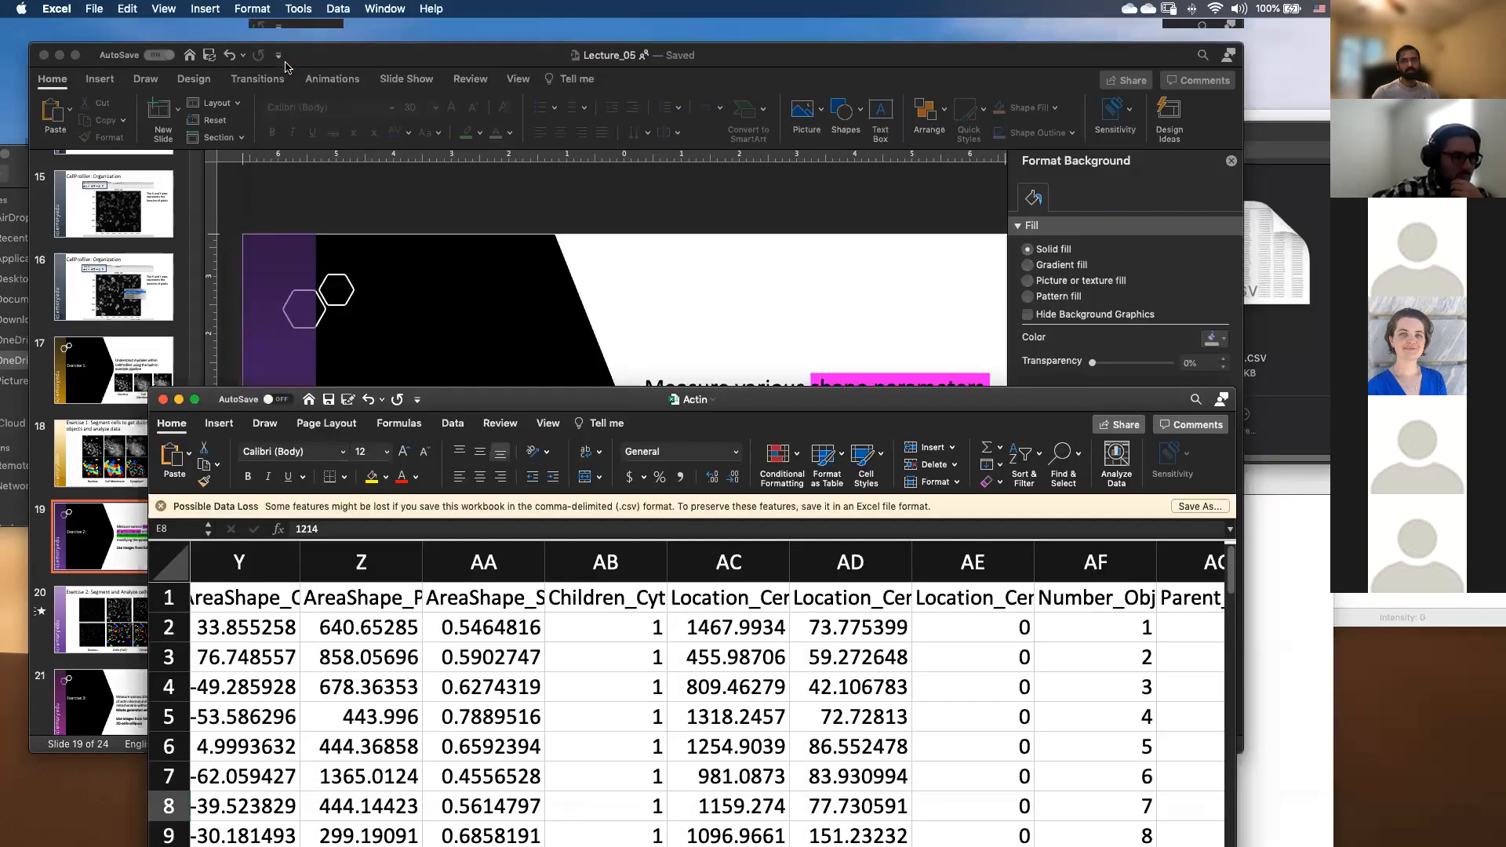
drag(728, 407, 978, 78)
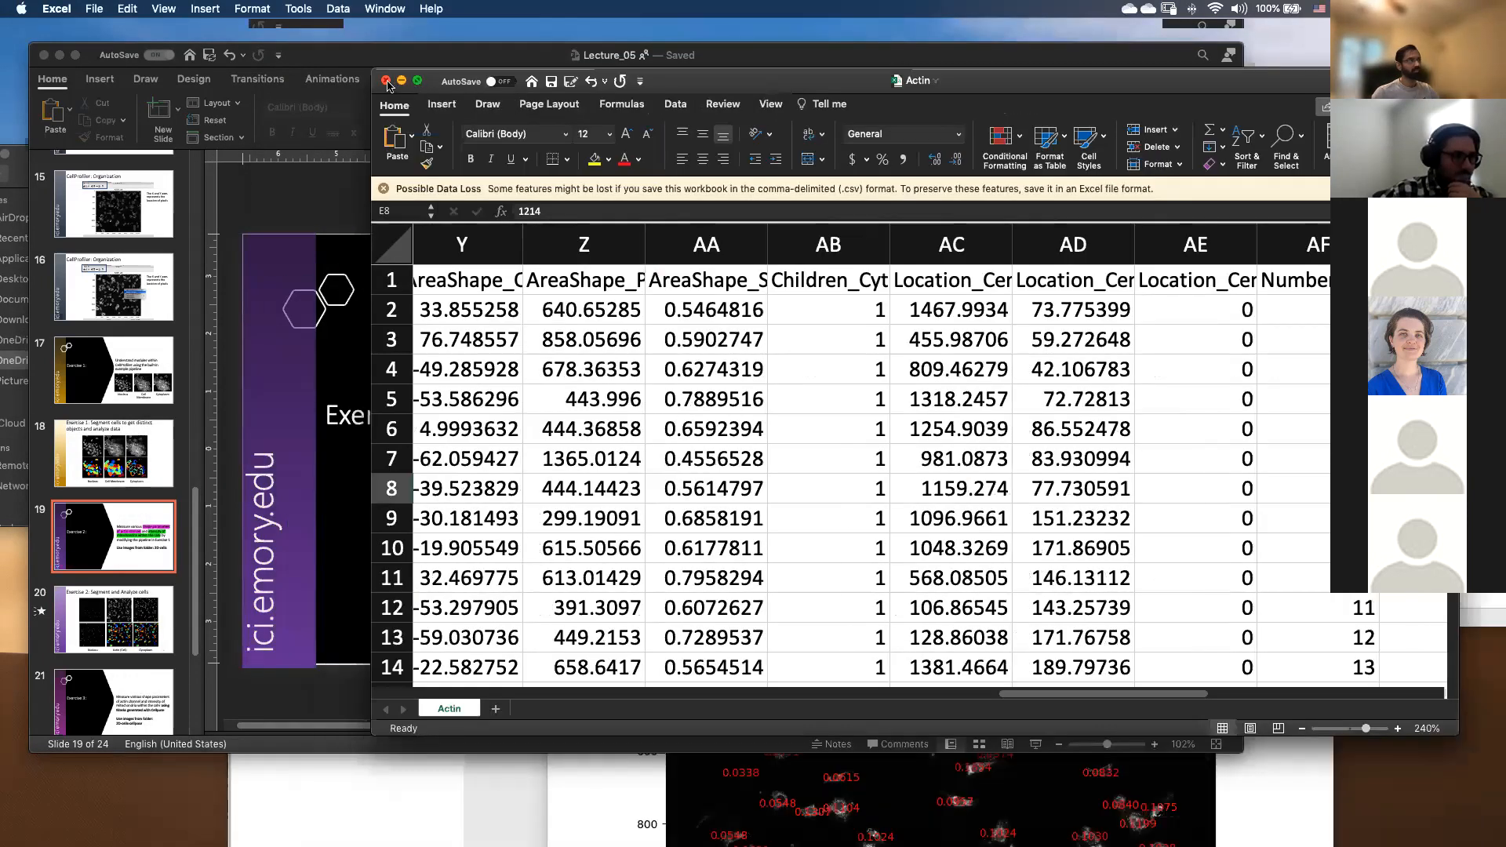
click(388, 83)
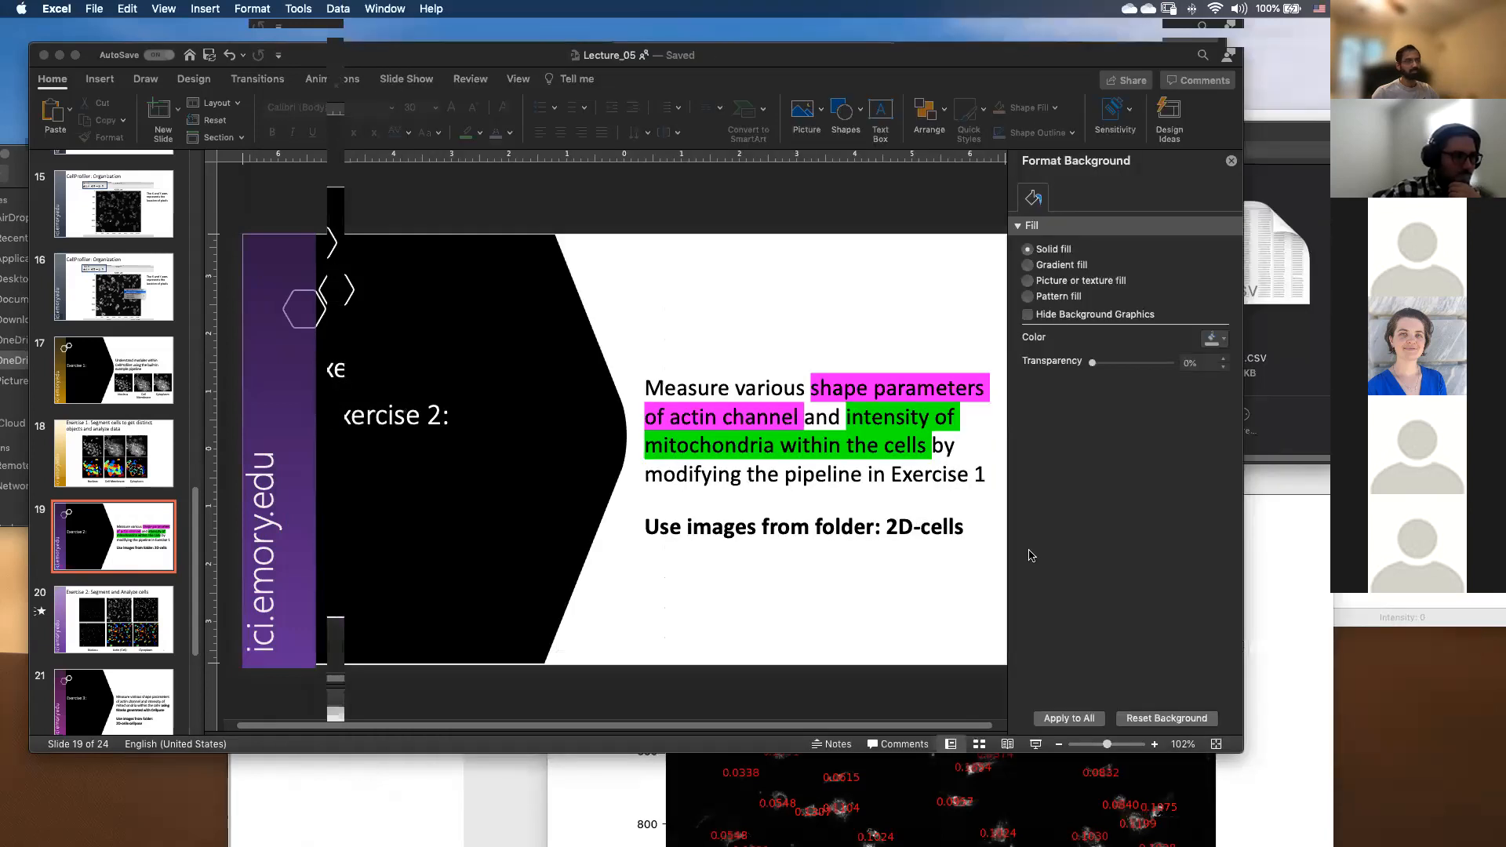
Switch to CellProfiler, close the DisplayDataOnImage and IdentifySecondaryObjects result windows, and reposition the main window.
scroll(119, 554, down, 6)
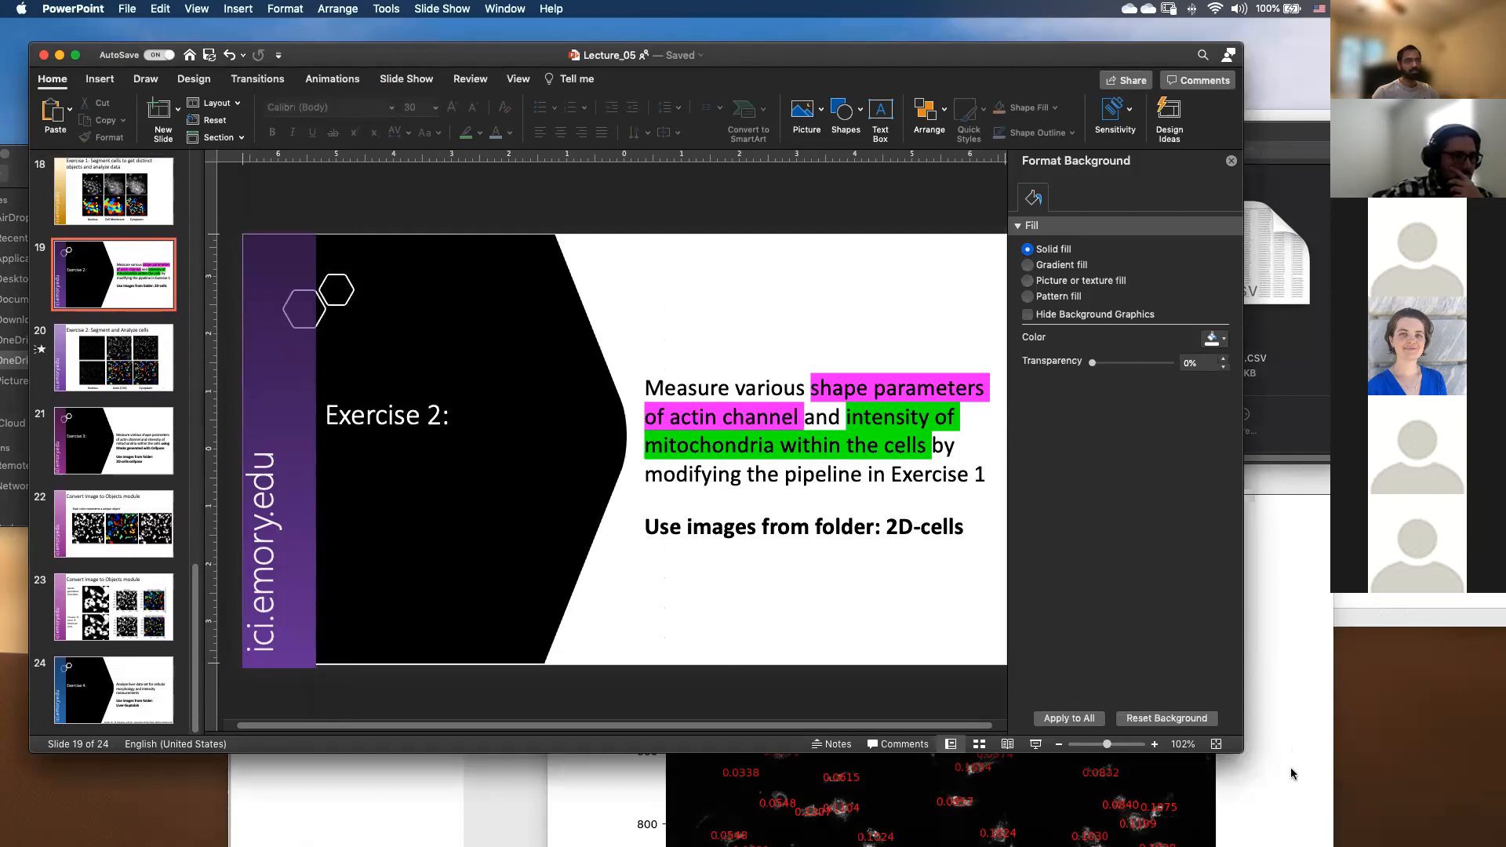
click(1264, 811)
click(558, 457)
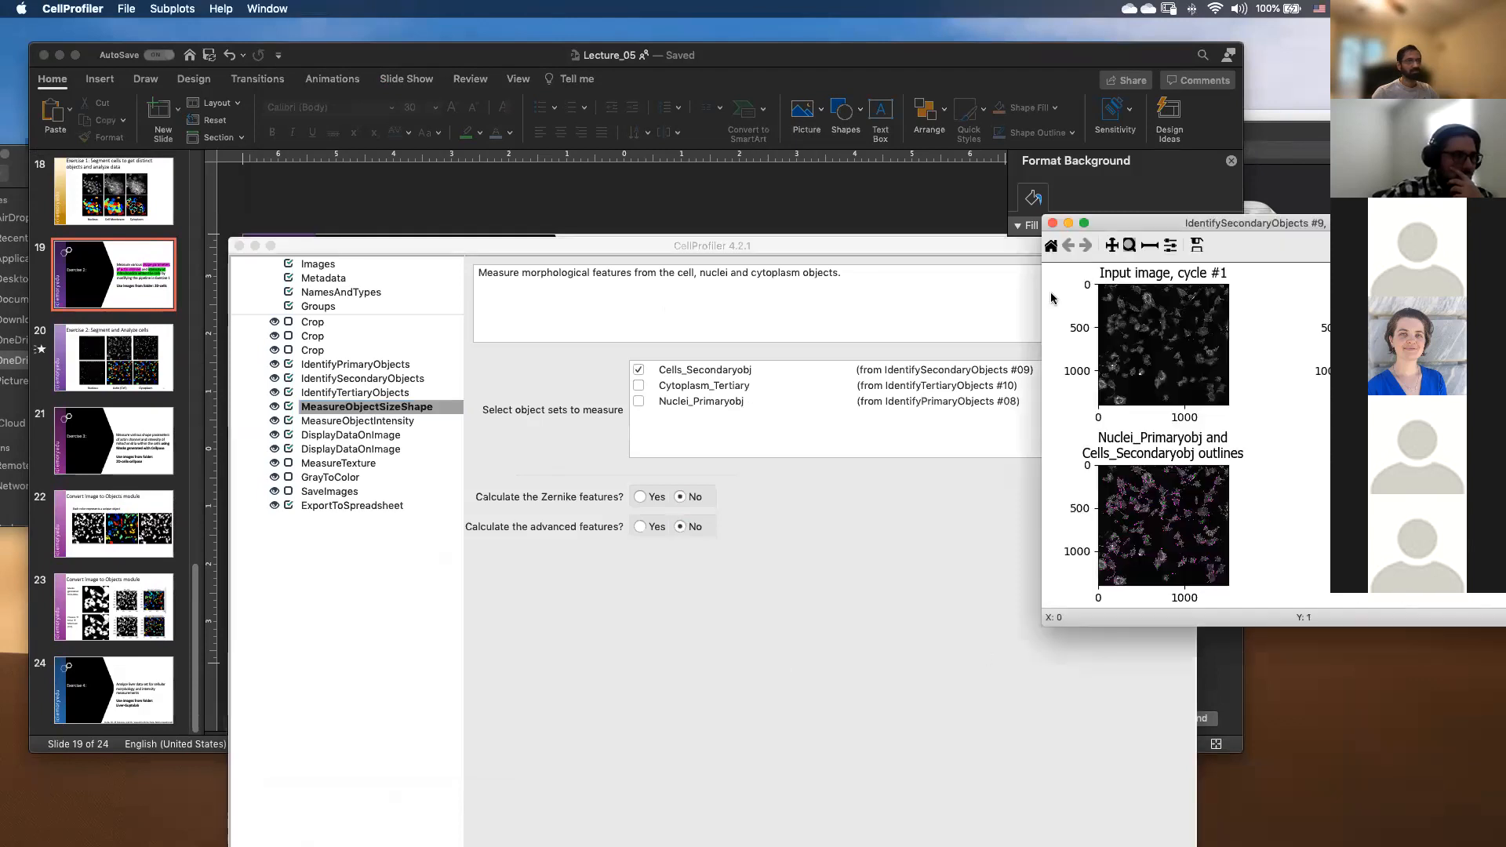
click(1052, 223)
drag(662, 245, 877, 127)
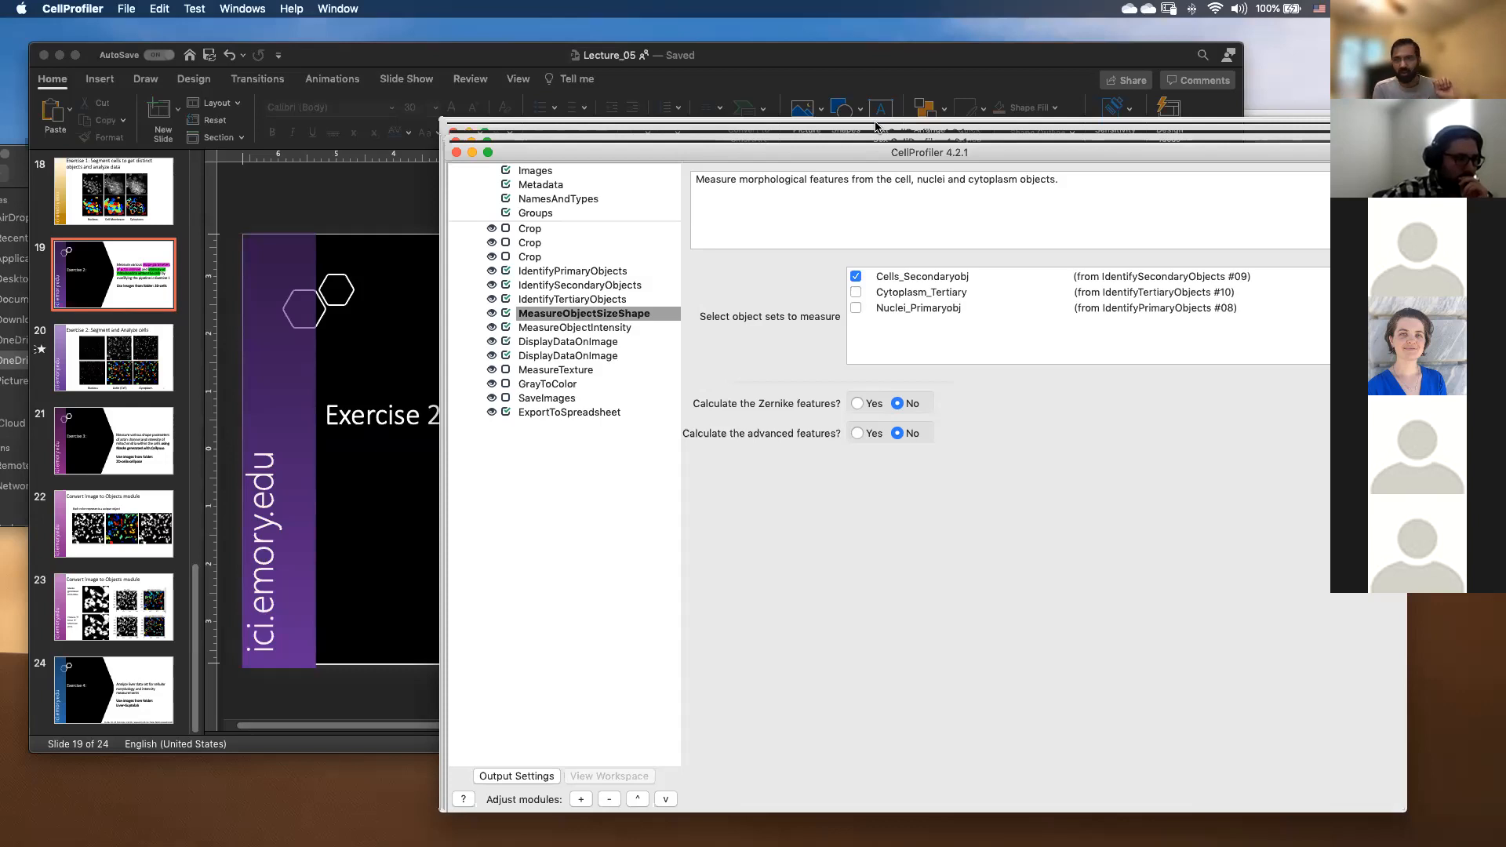
click(126, 9)
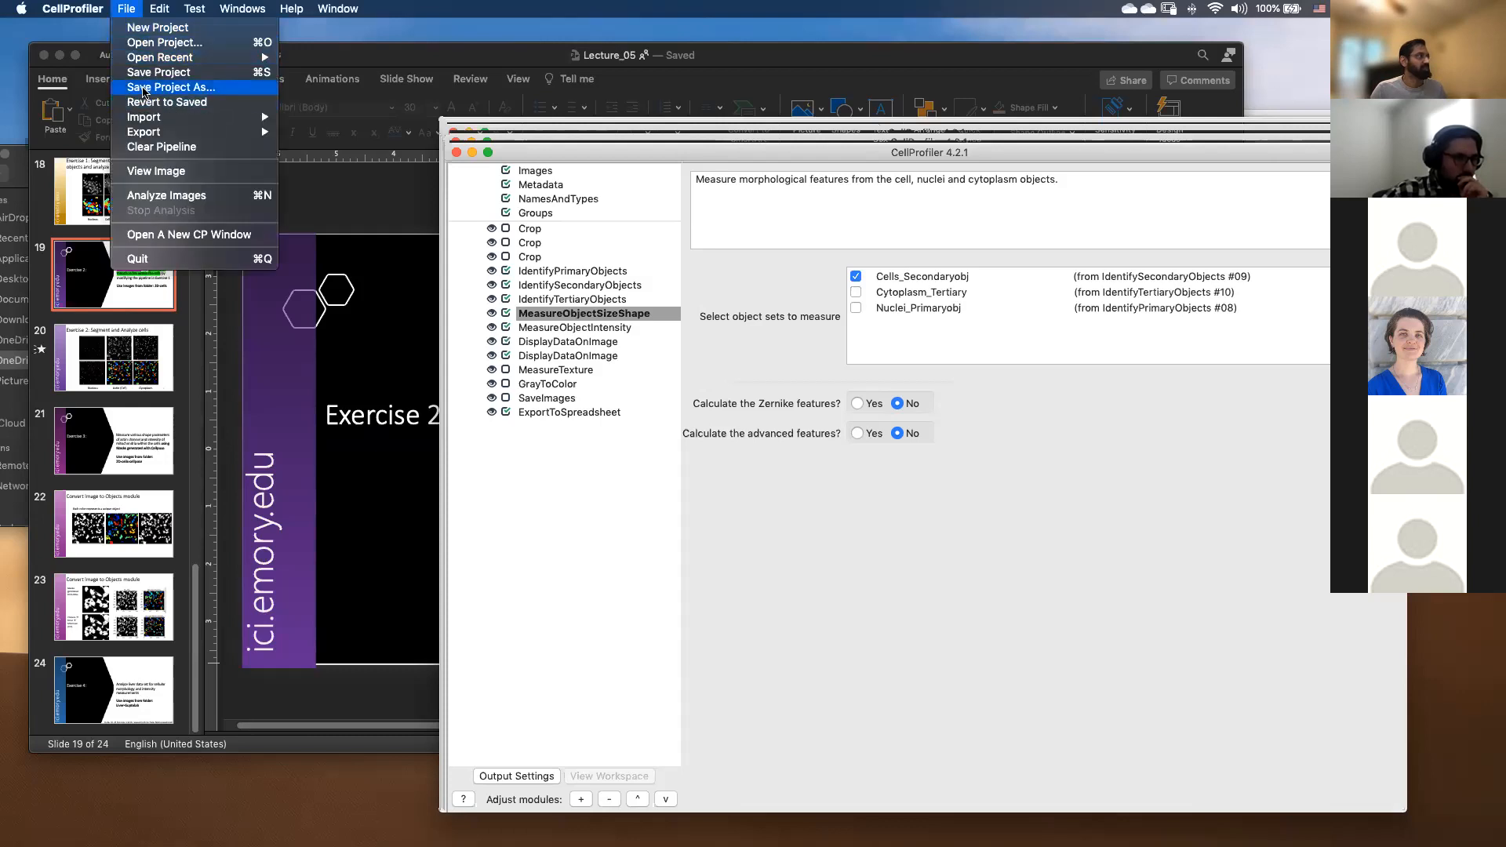
click(143, 89)
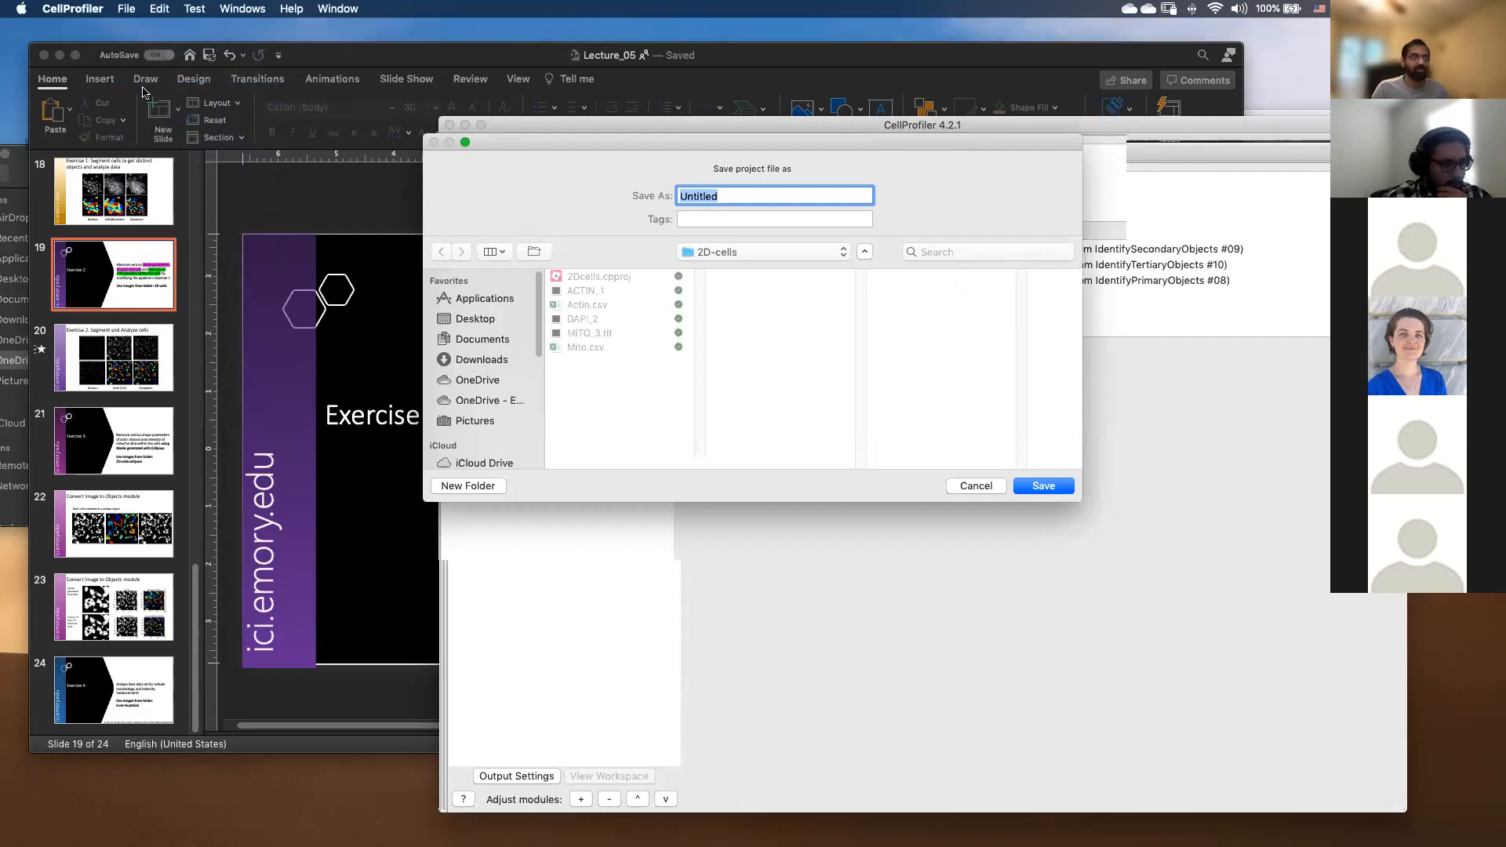
click(958, 487)
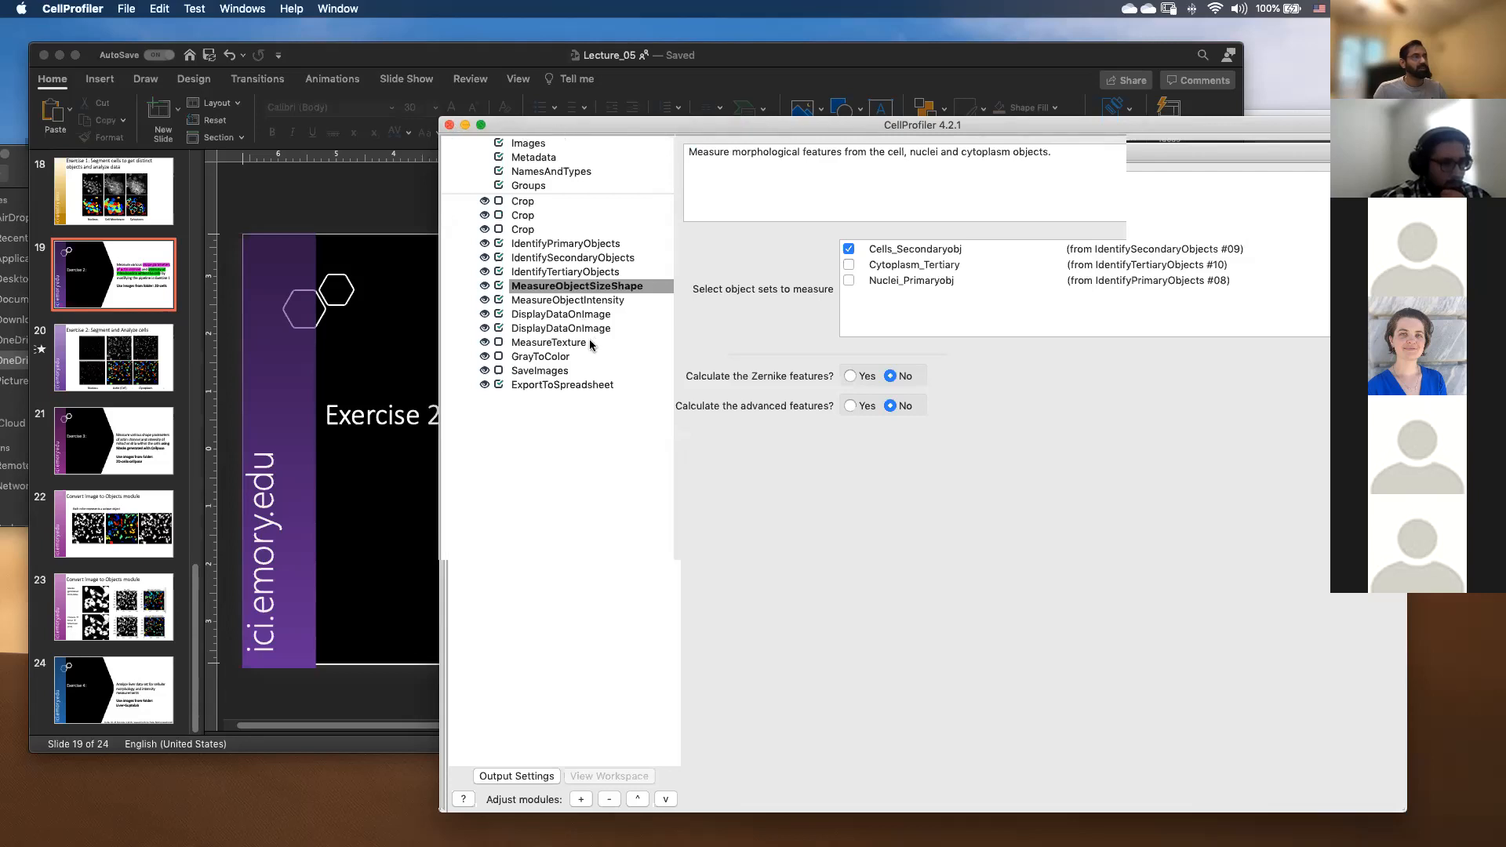
Review the ExportToSpreadsheet module's settings for the Actin.csv and Mito.csv data sets and reposition the CellProfiler window.
click(575, 382)
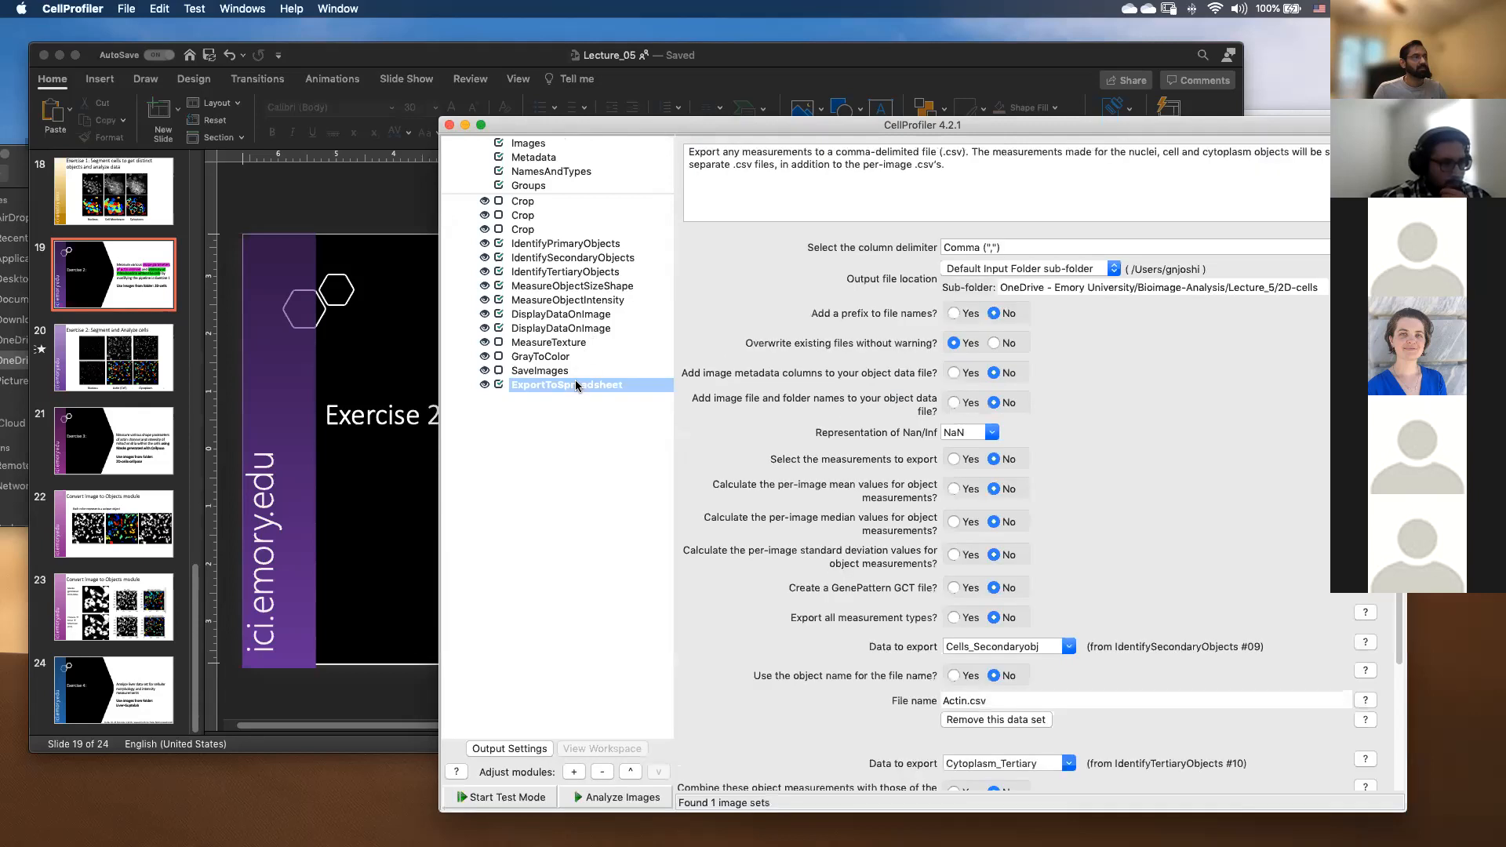
scroll(1186, 445, down, 3)
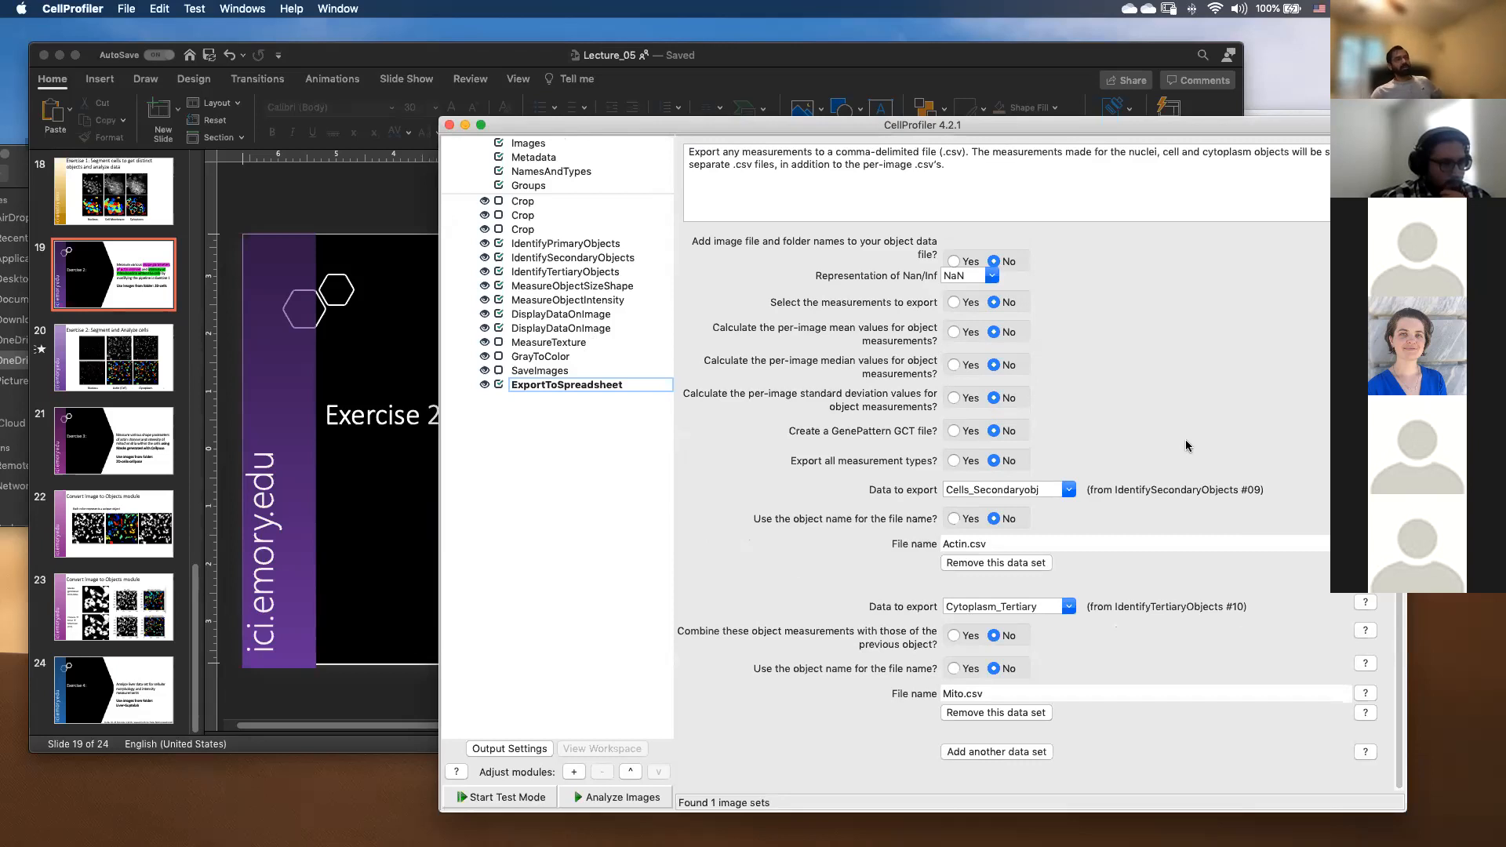
drag(1043, 129, 924, 76)
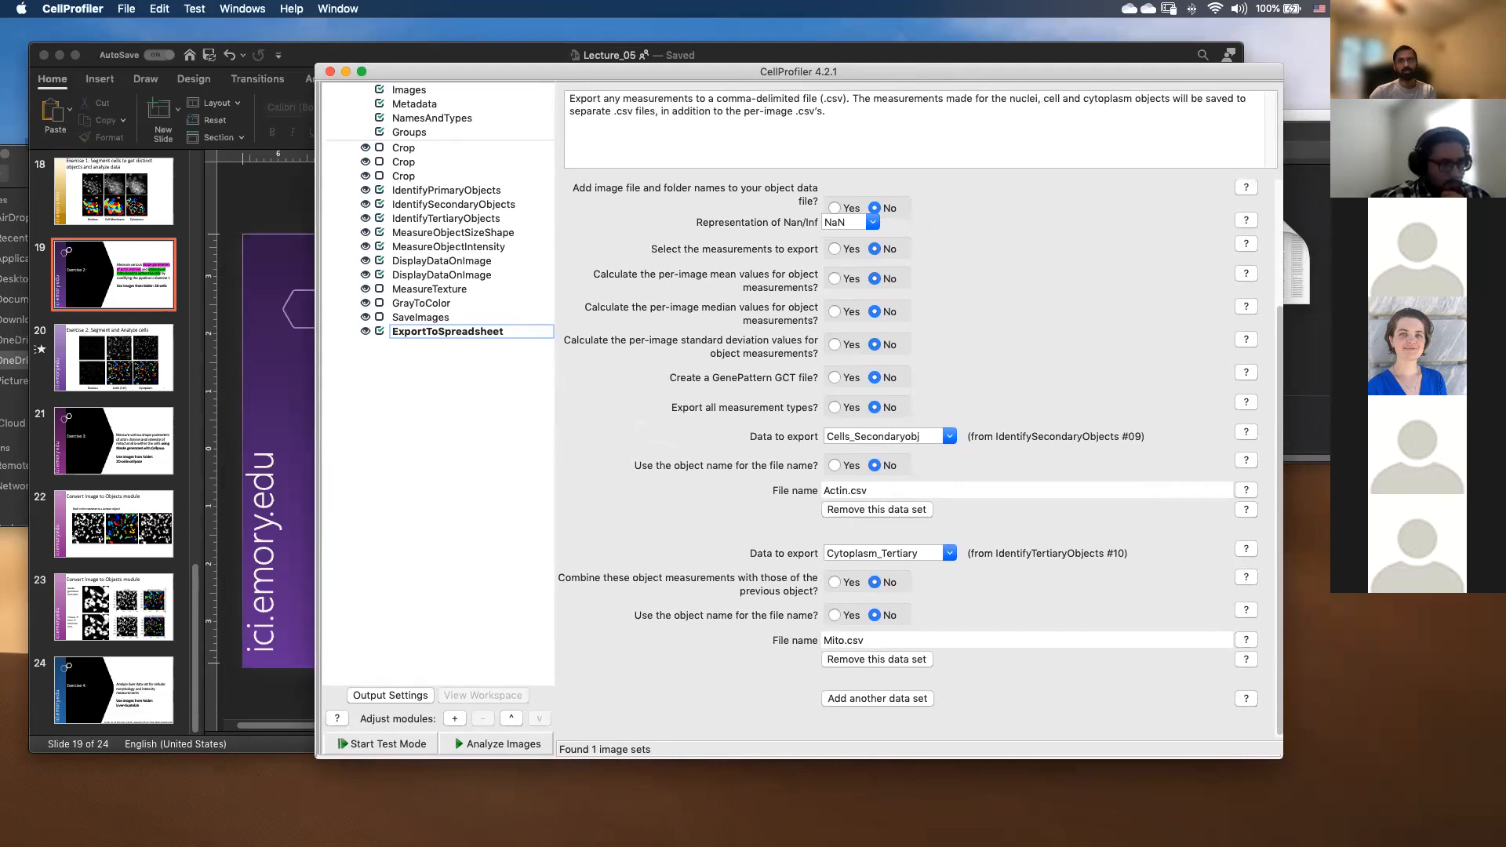
Move the Finder window aside, switch to Fiji, and view the nucleus and cell images with their masks one after another.
drag(1288, 135, 1505, 377)
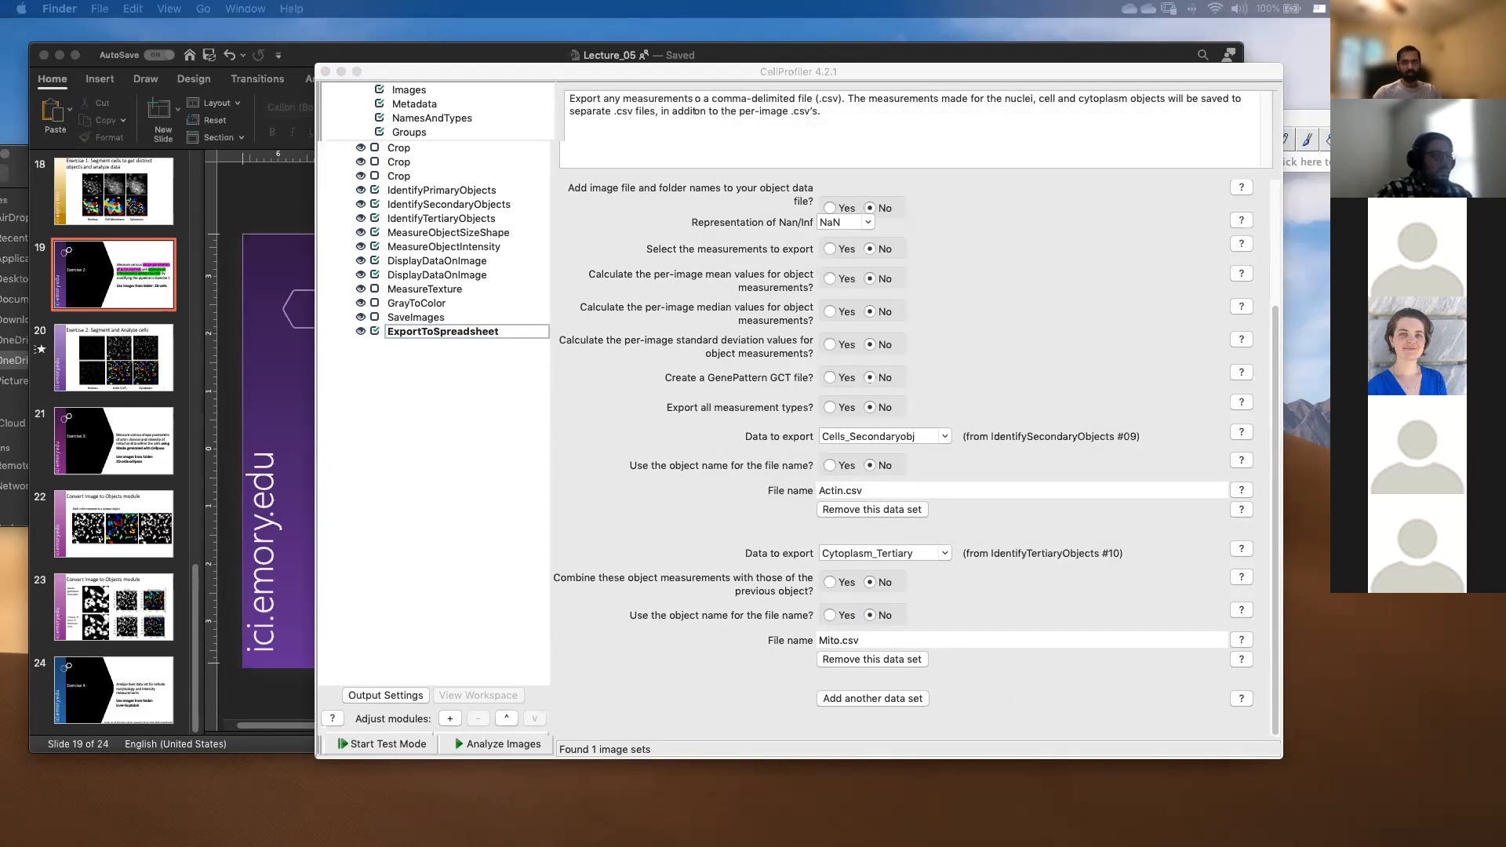
click(1284, 140)
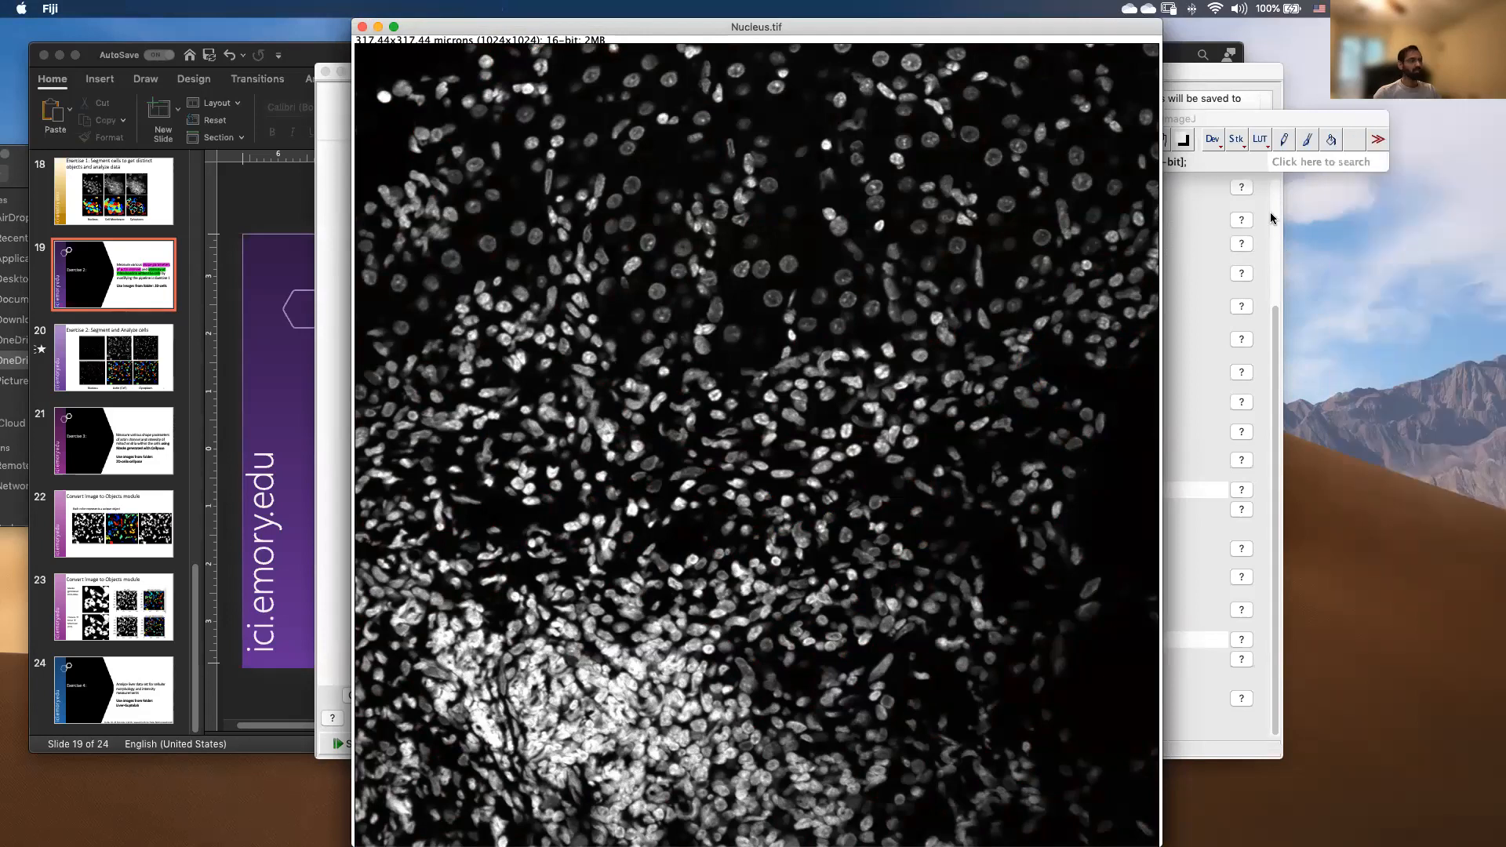
drag(821, 33, 1505, 271)
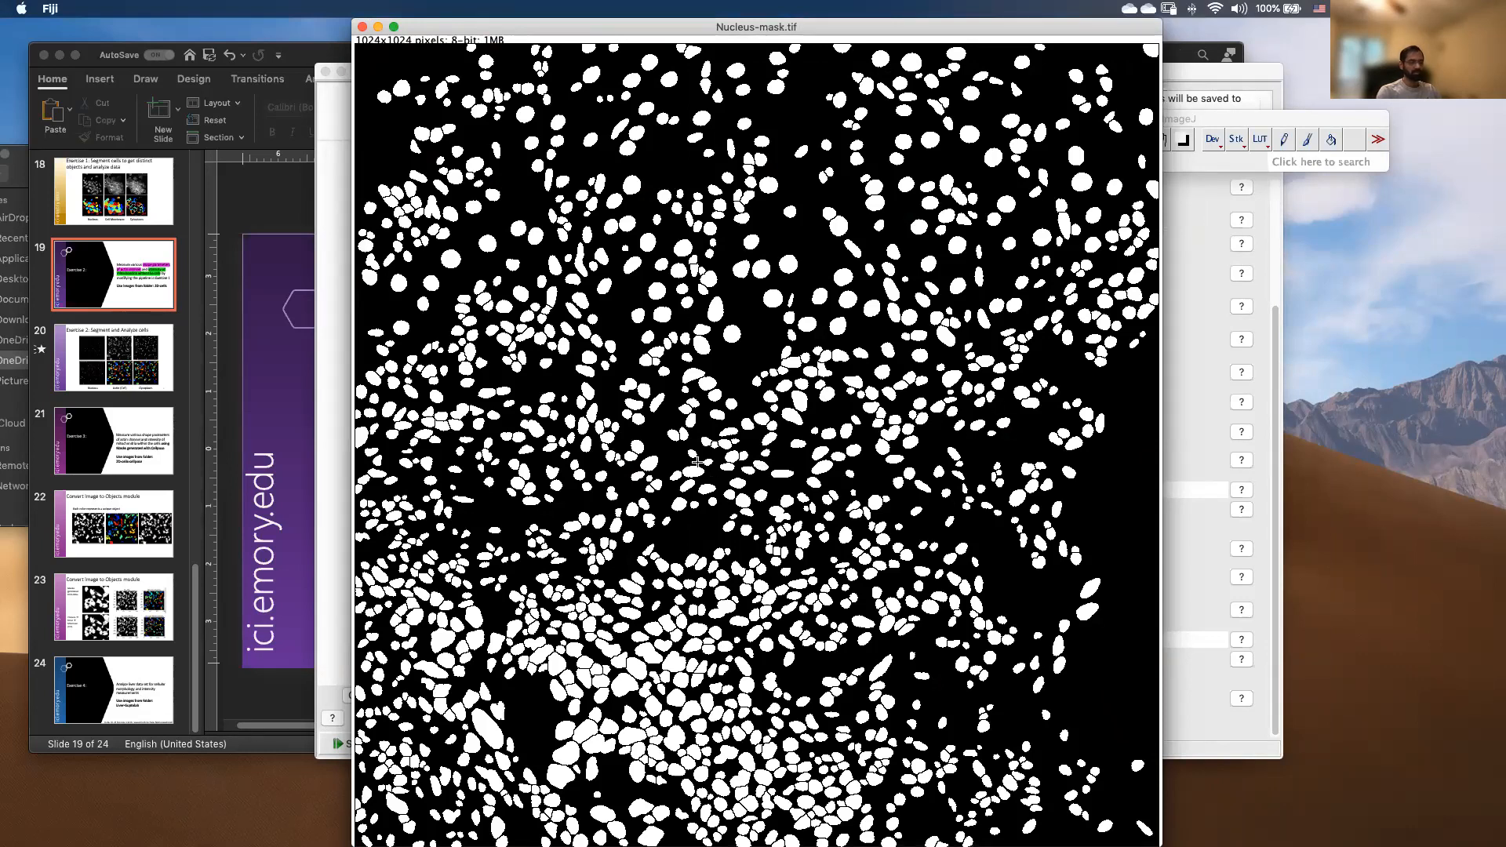
drag(558, 27, 1505, 247)
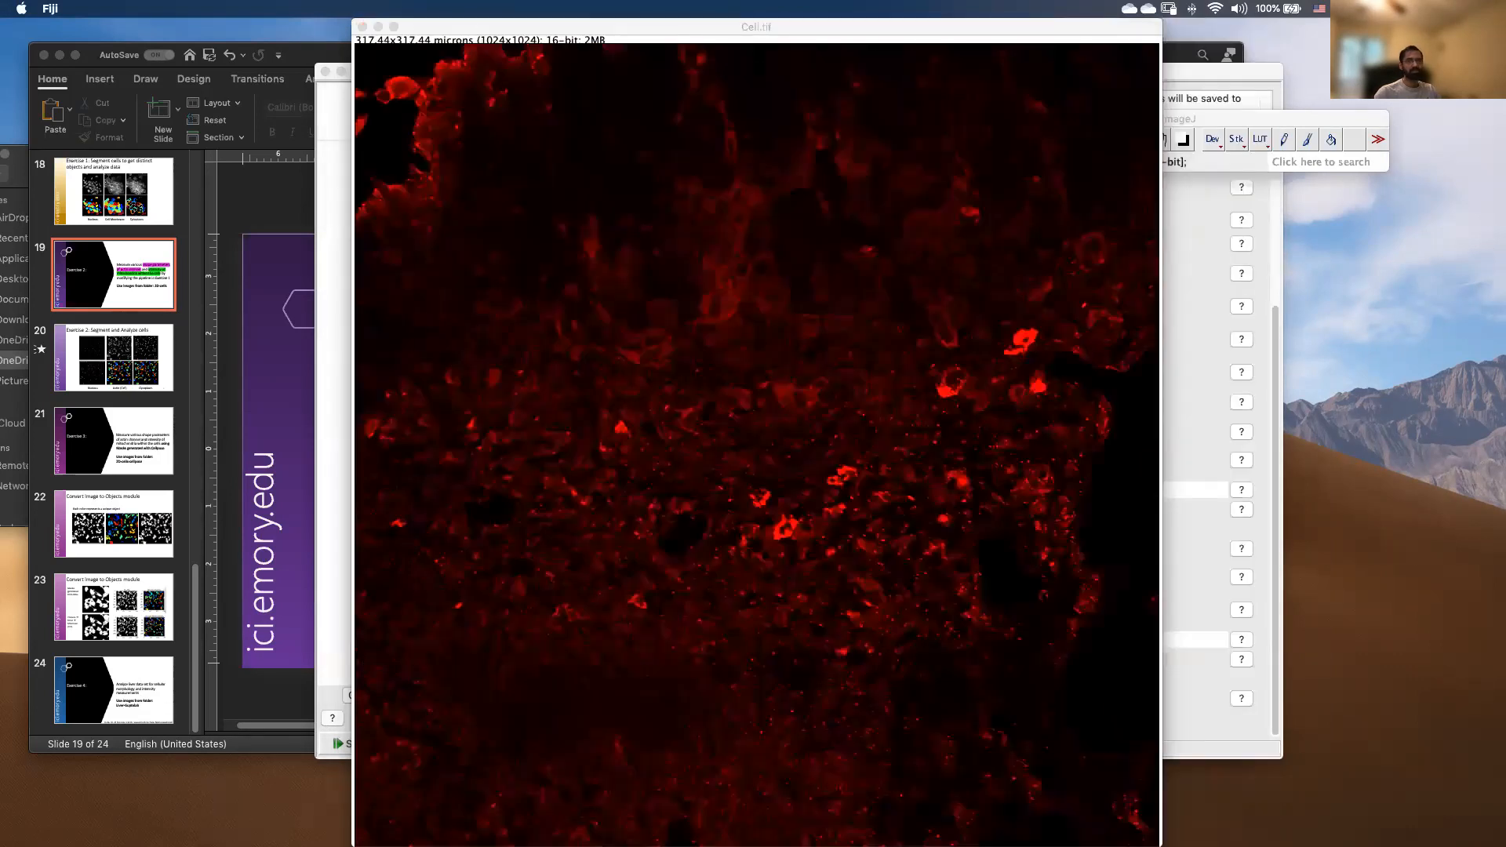
click(911, 28)
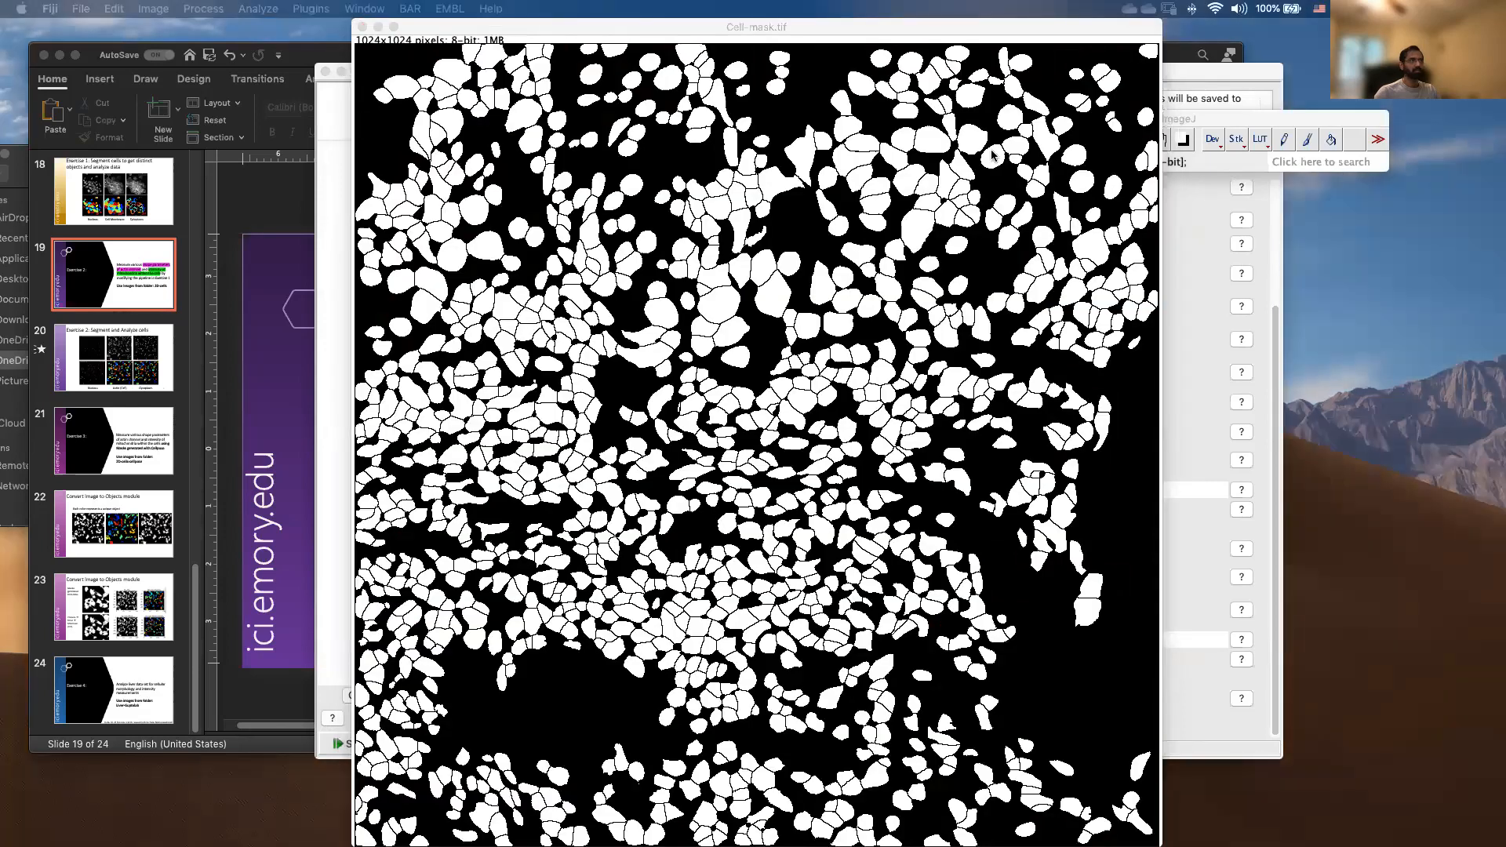
Quit Fiji, then switch to the PowerPoint lecture and show the Exercise 4 slide.
drag(868, 26, 1505, 345)
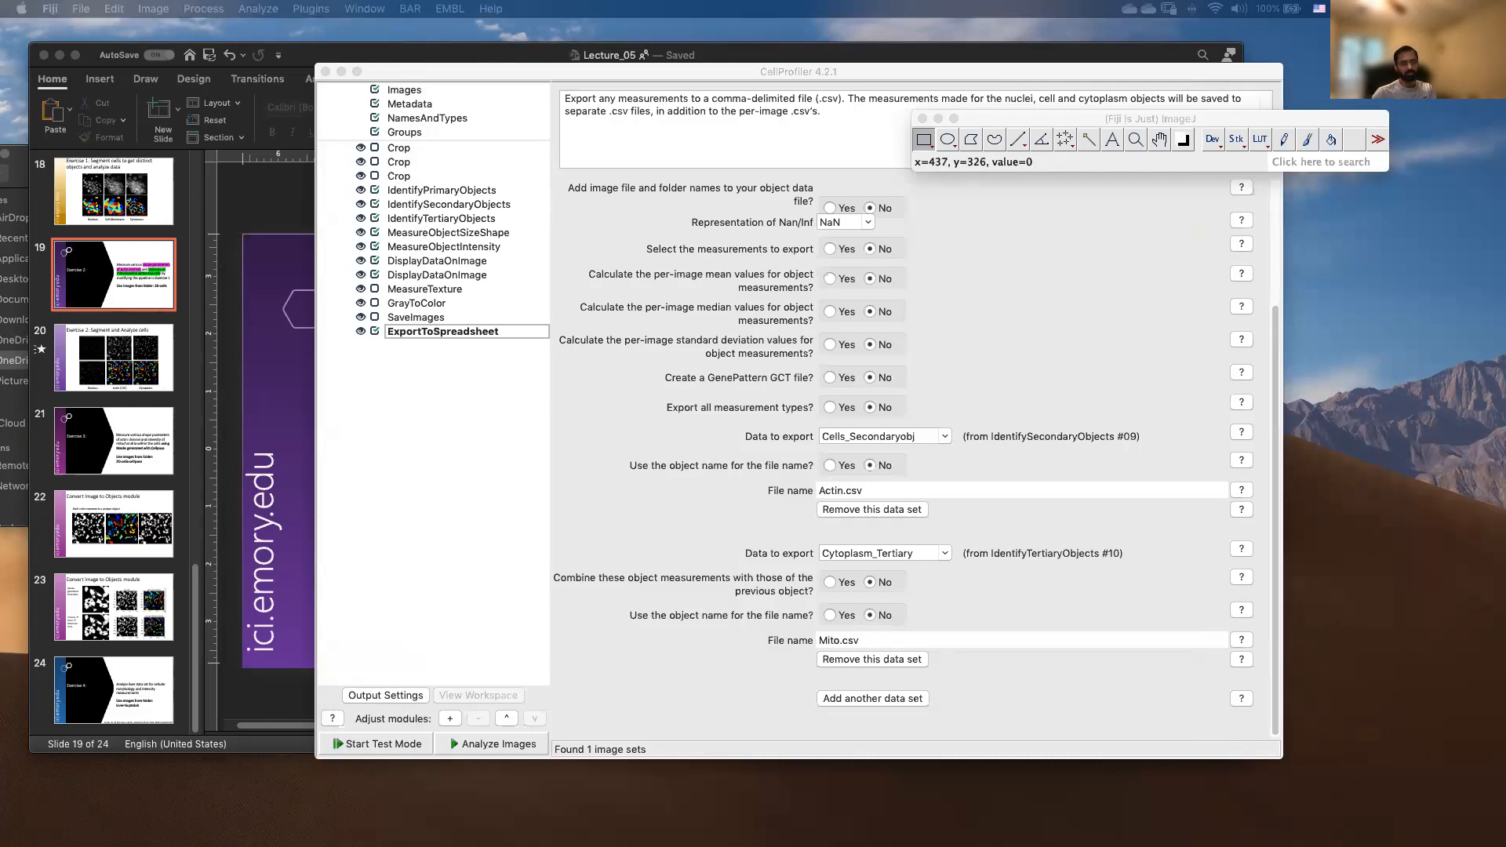
click(1147, 119)
key(super+q)
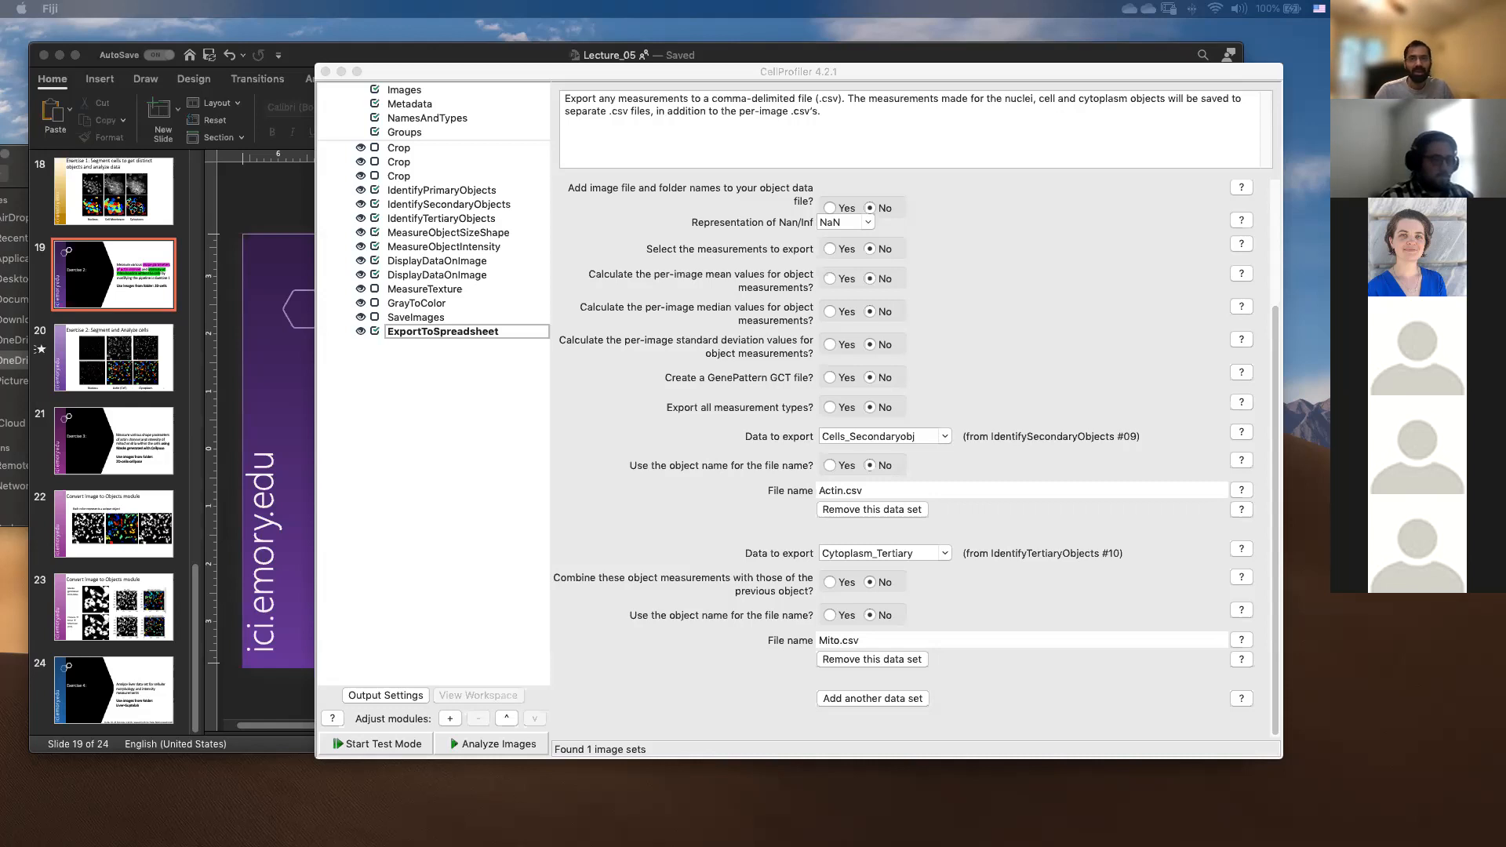
click(349, 51)
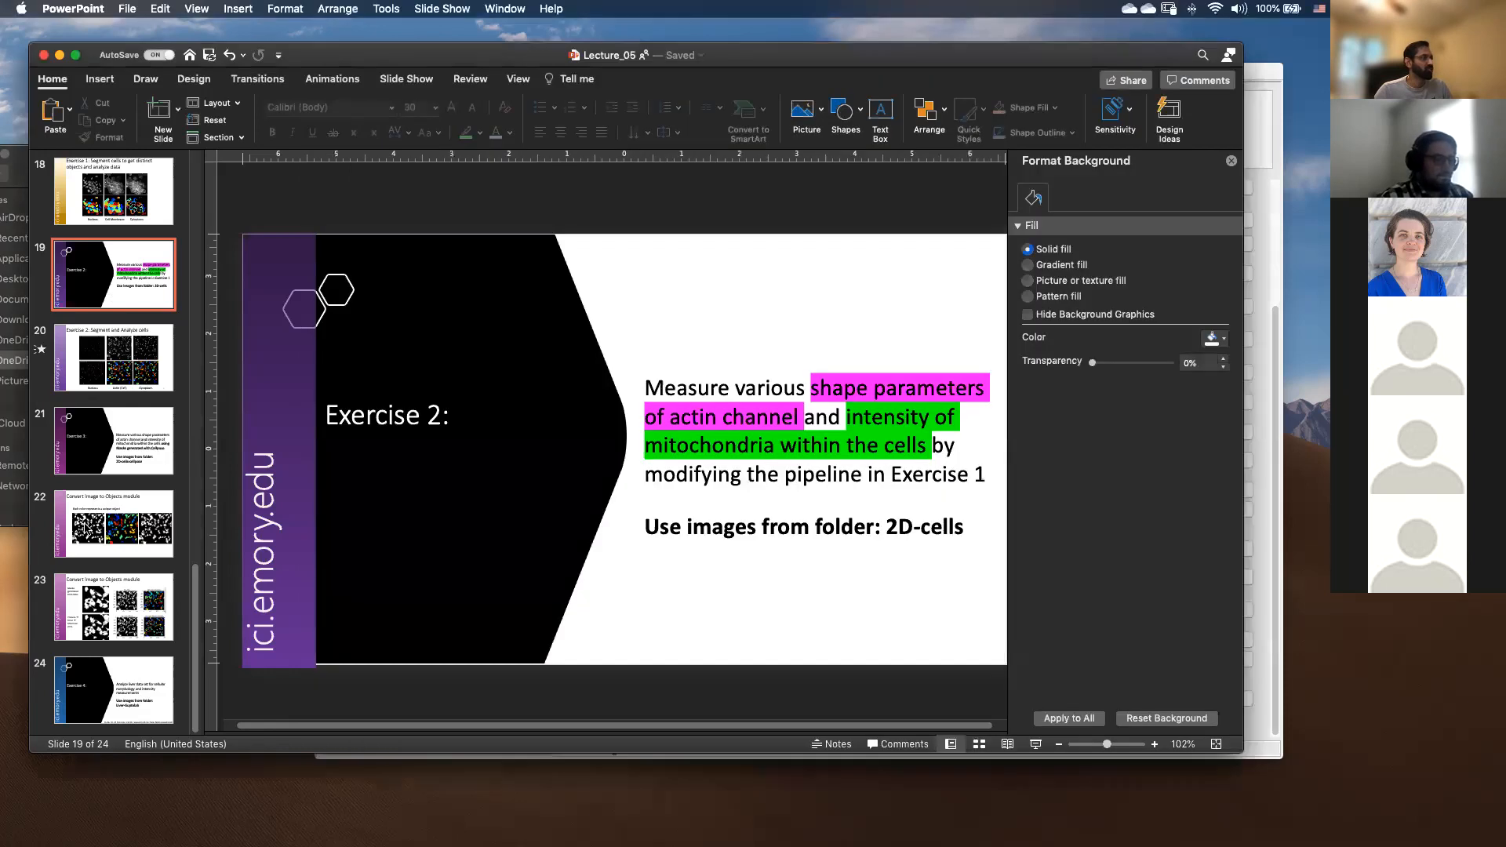
click(112, 690)
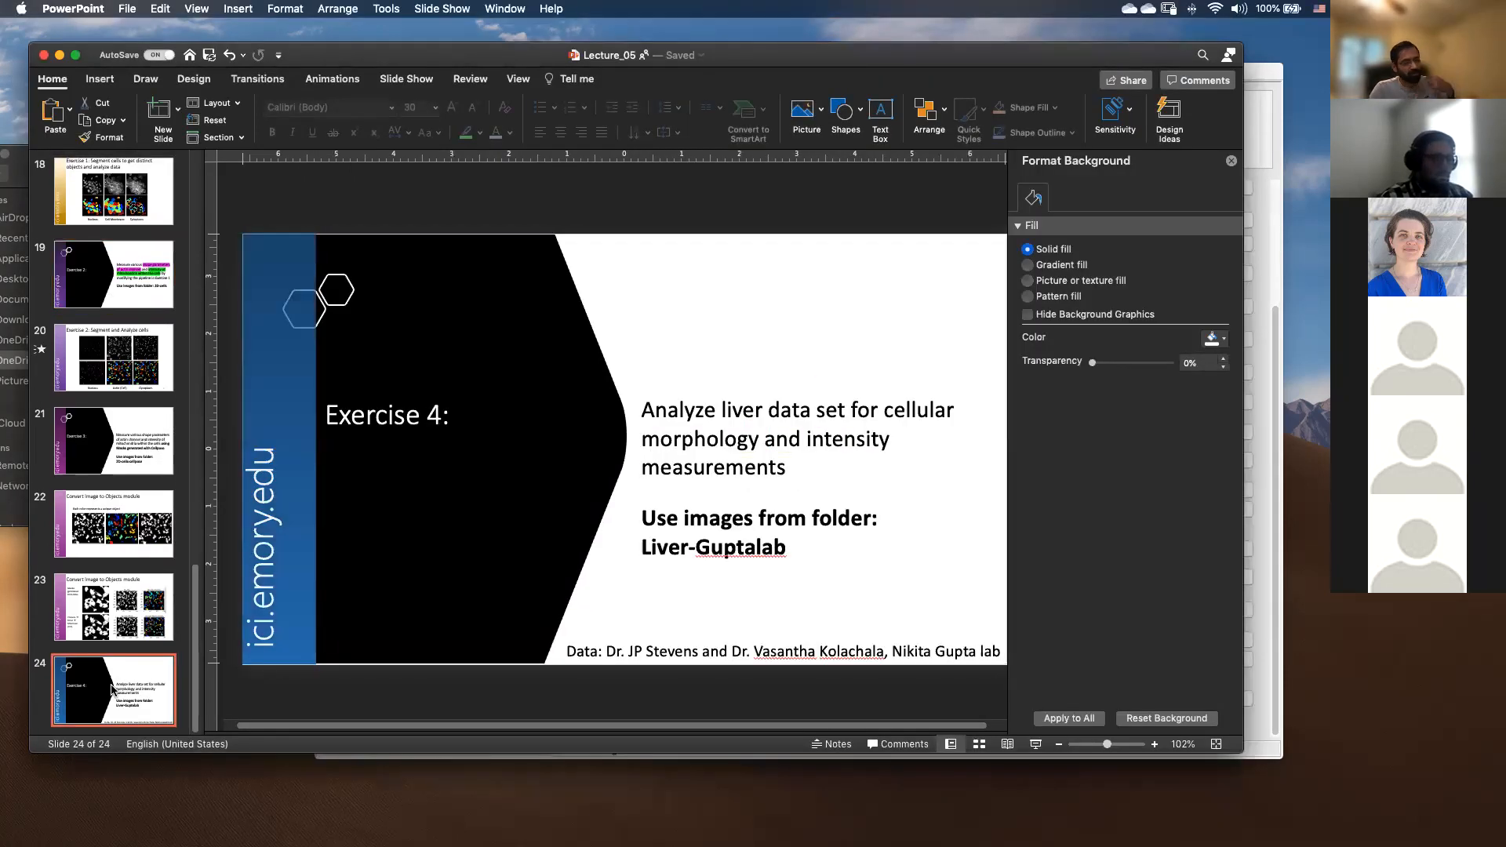
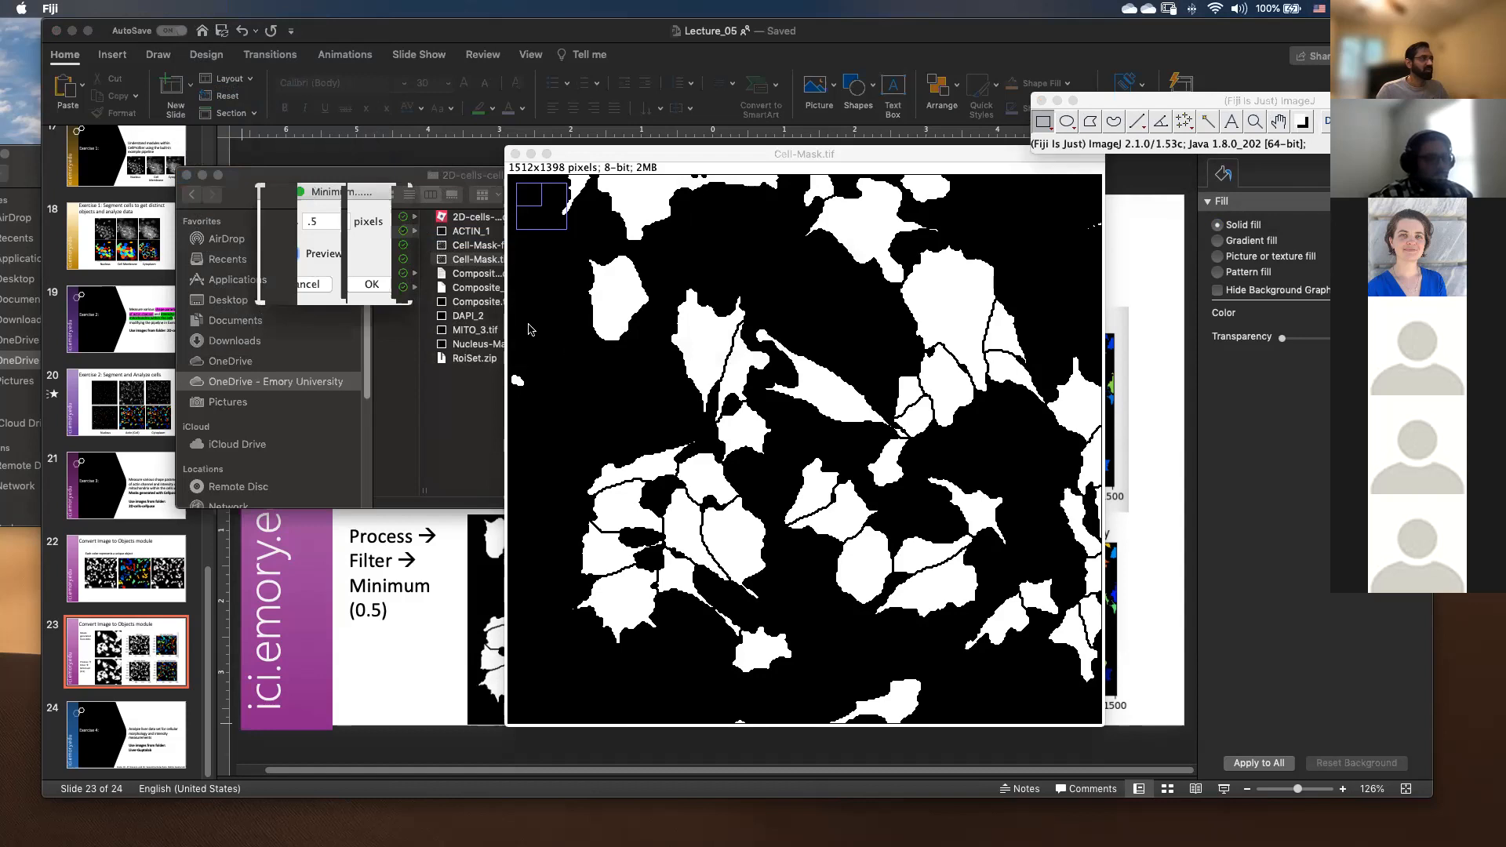
Compare Cell-Mask.tif with and without the Minimum filter preview at a radius of .5 pixels, then apply the filter.
click(289, 254)
click(289, 254)
click(288, 256)
click(288, 256)
click(288, 255)
click(288, 256)
click(288, 255)
click(288, 255)
click(288, 255)
click(287, 255)
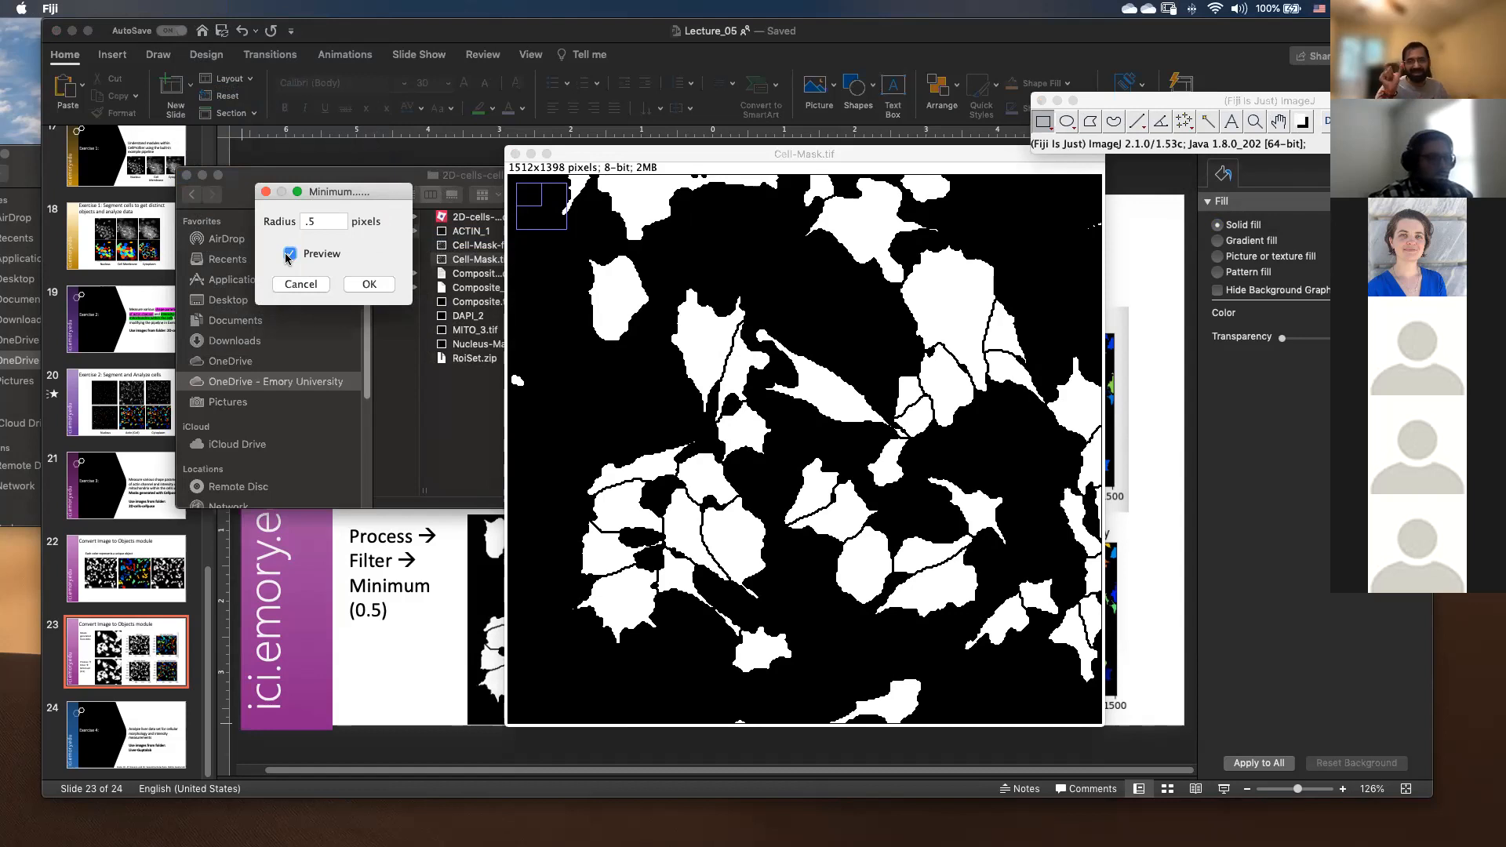
click(288, 256)
click(288, 256)
click(288, 255)
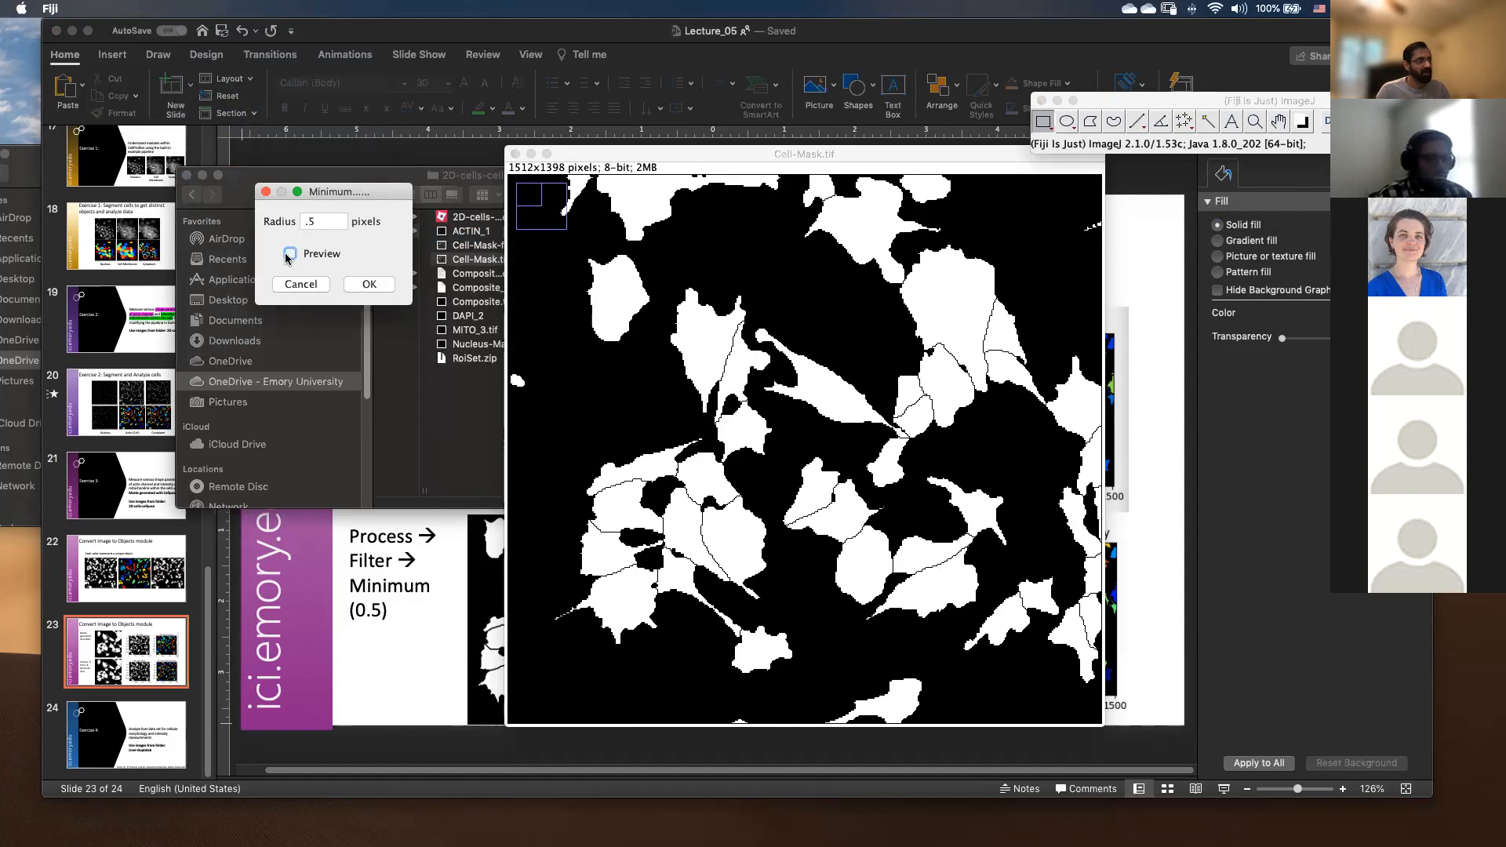
click(288, 256)
click(371, 285)
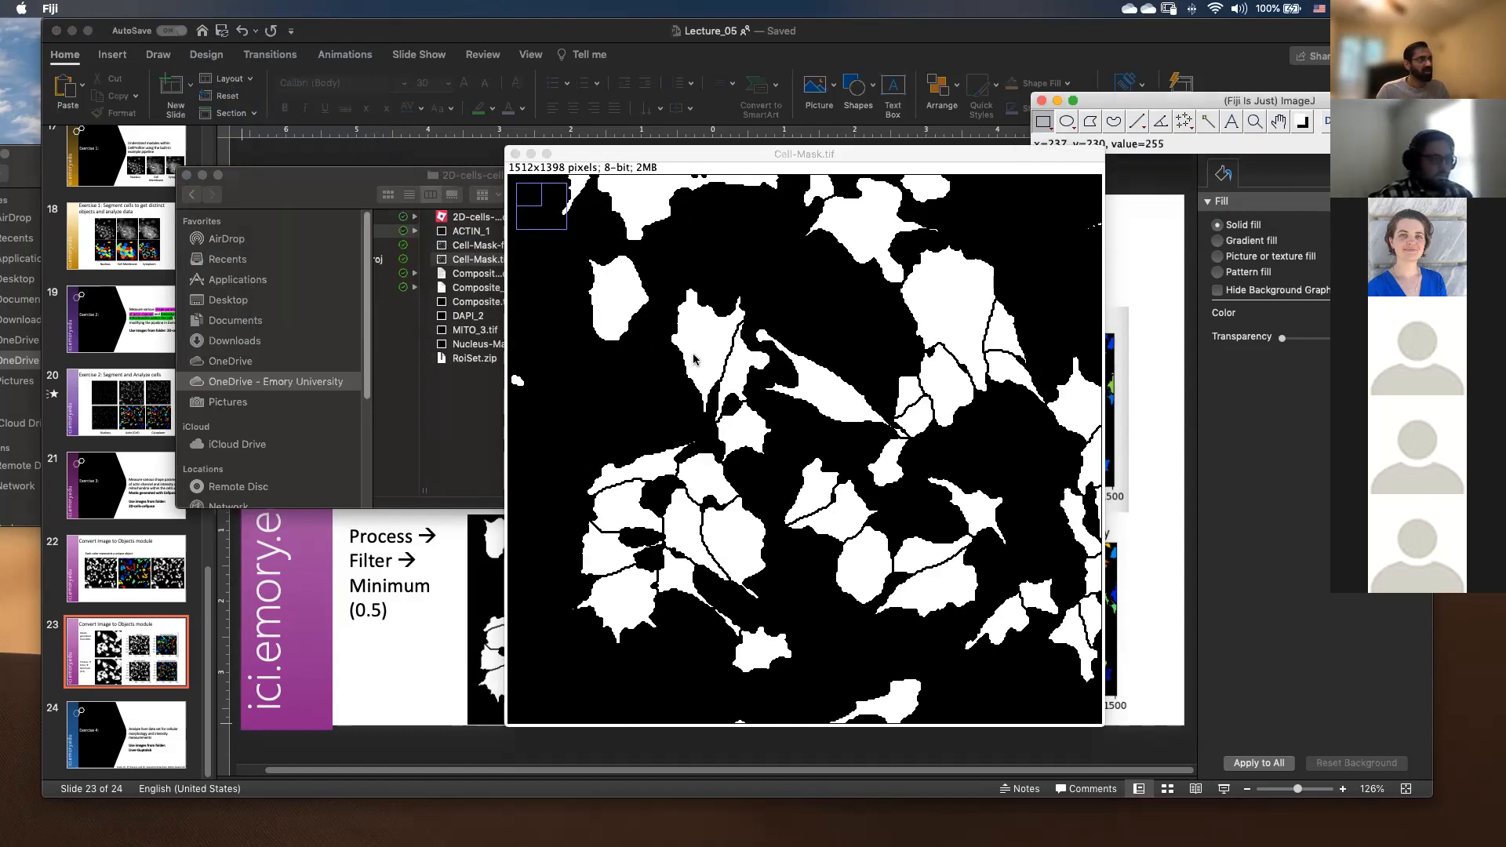
Close the Cell-Mask.tif image without saving its changes.
click(515, 153)
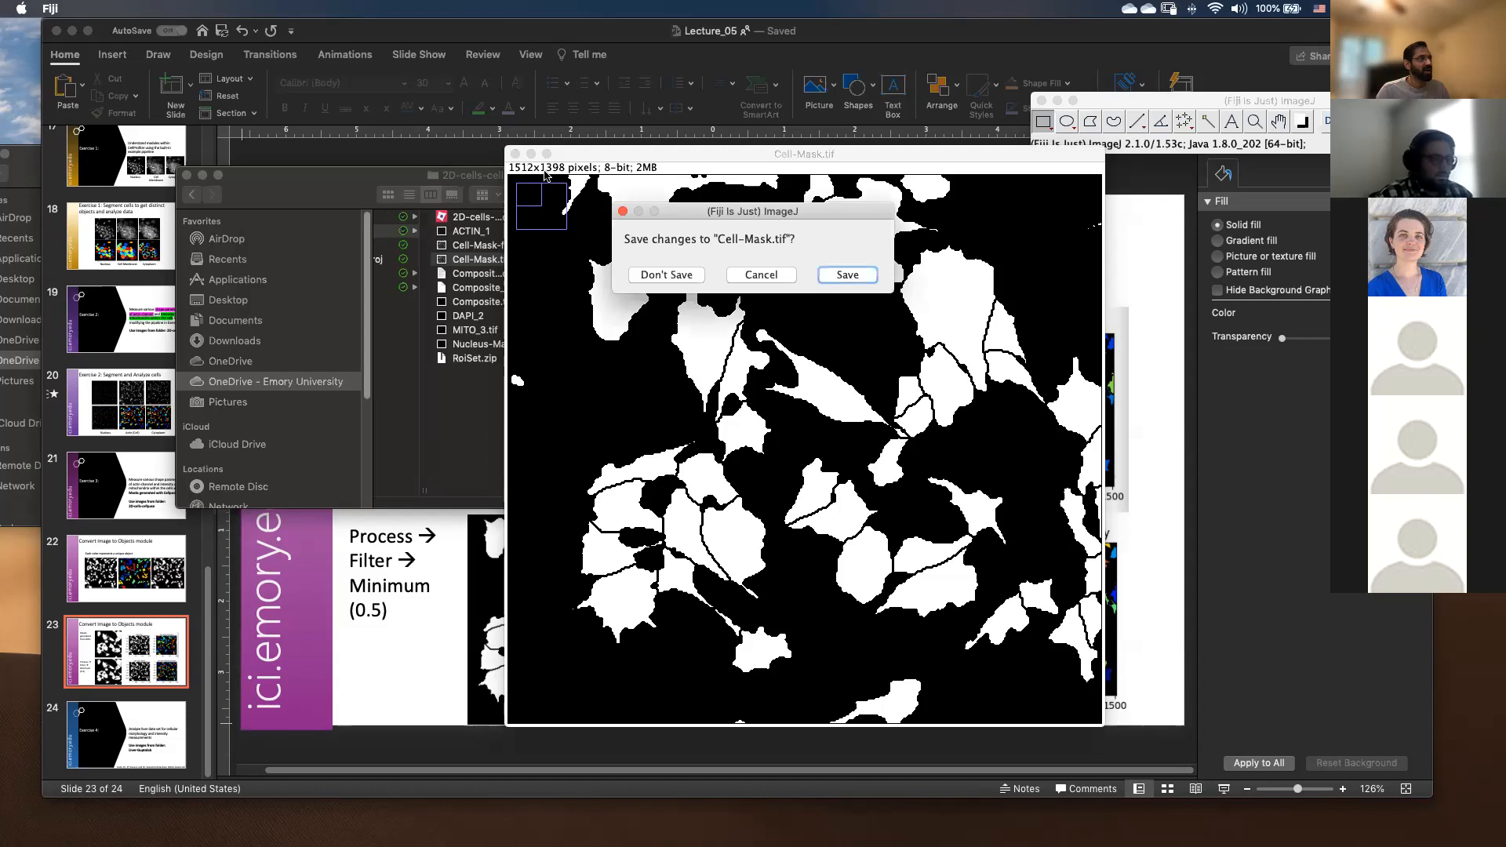
click(669, 276)
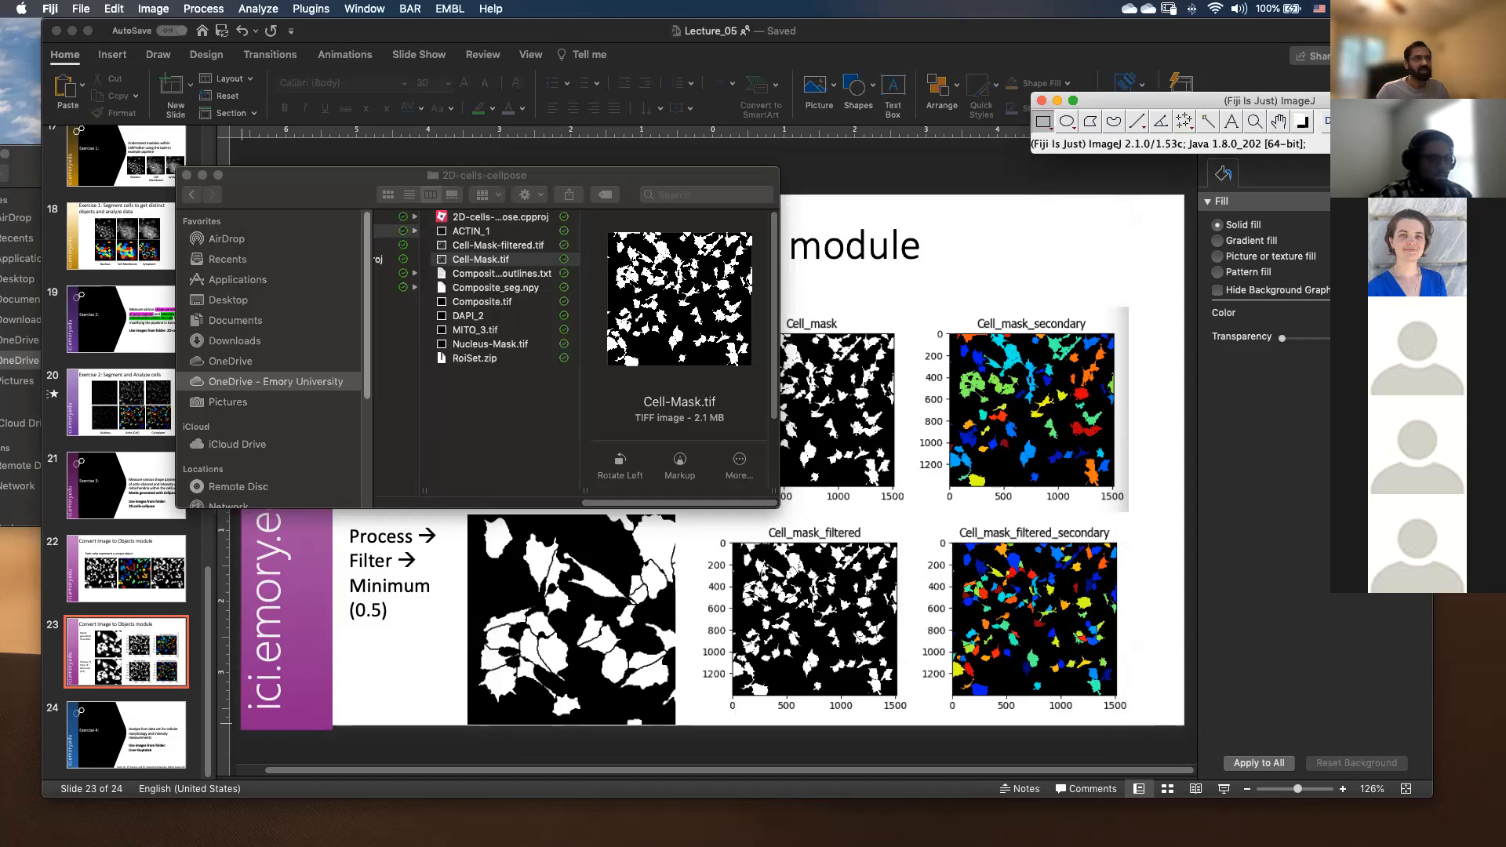
Bring PowerPoint forward and lower its window so that the CellProfiler window can be used alongside the Convert Image to Objects slide.
click(144, 256)
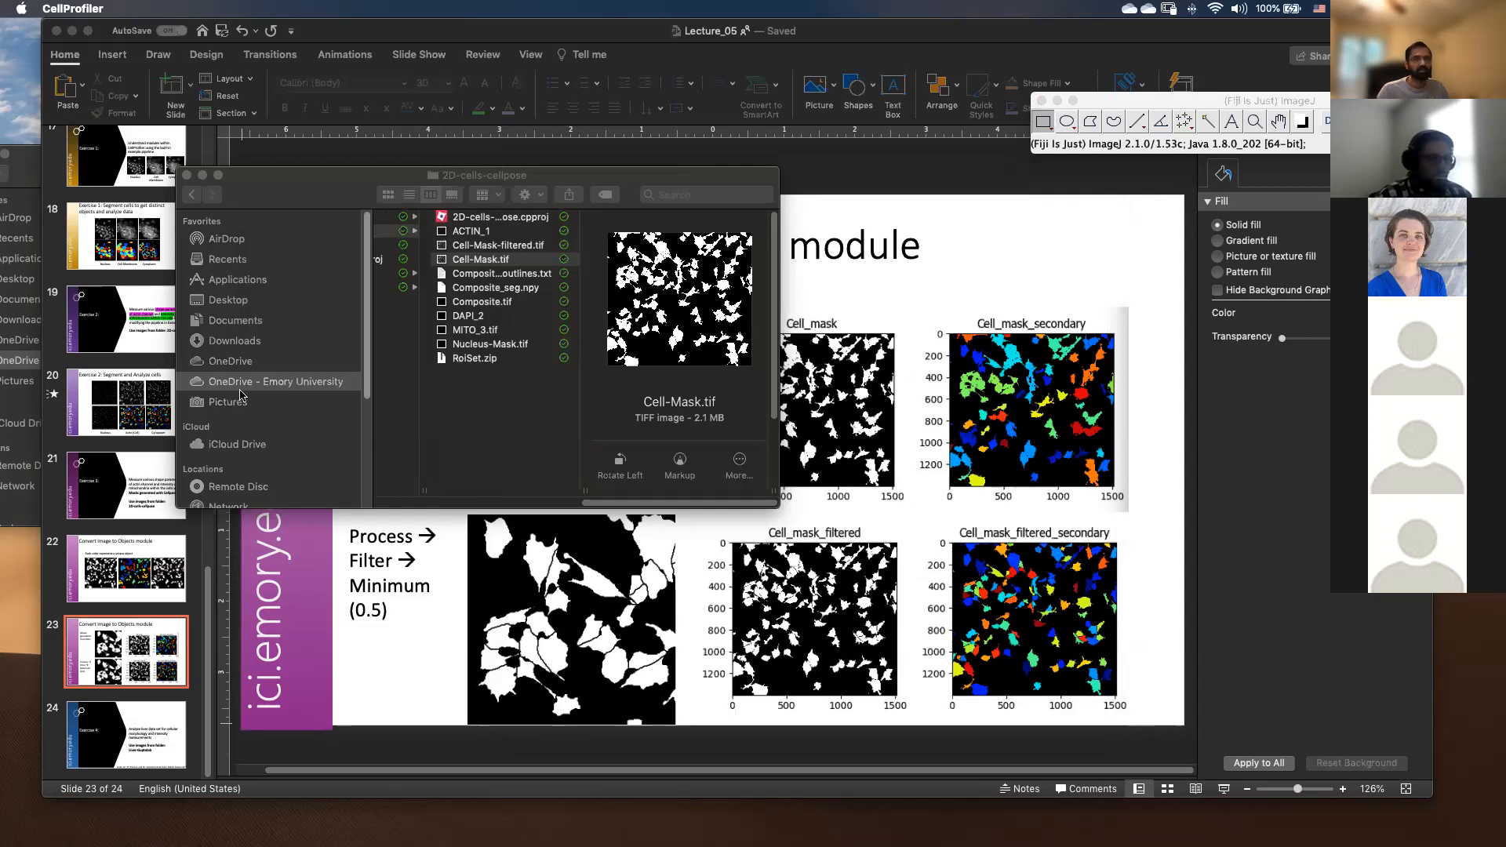
key(ctrl+Up)
click(1078, 631)
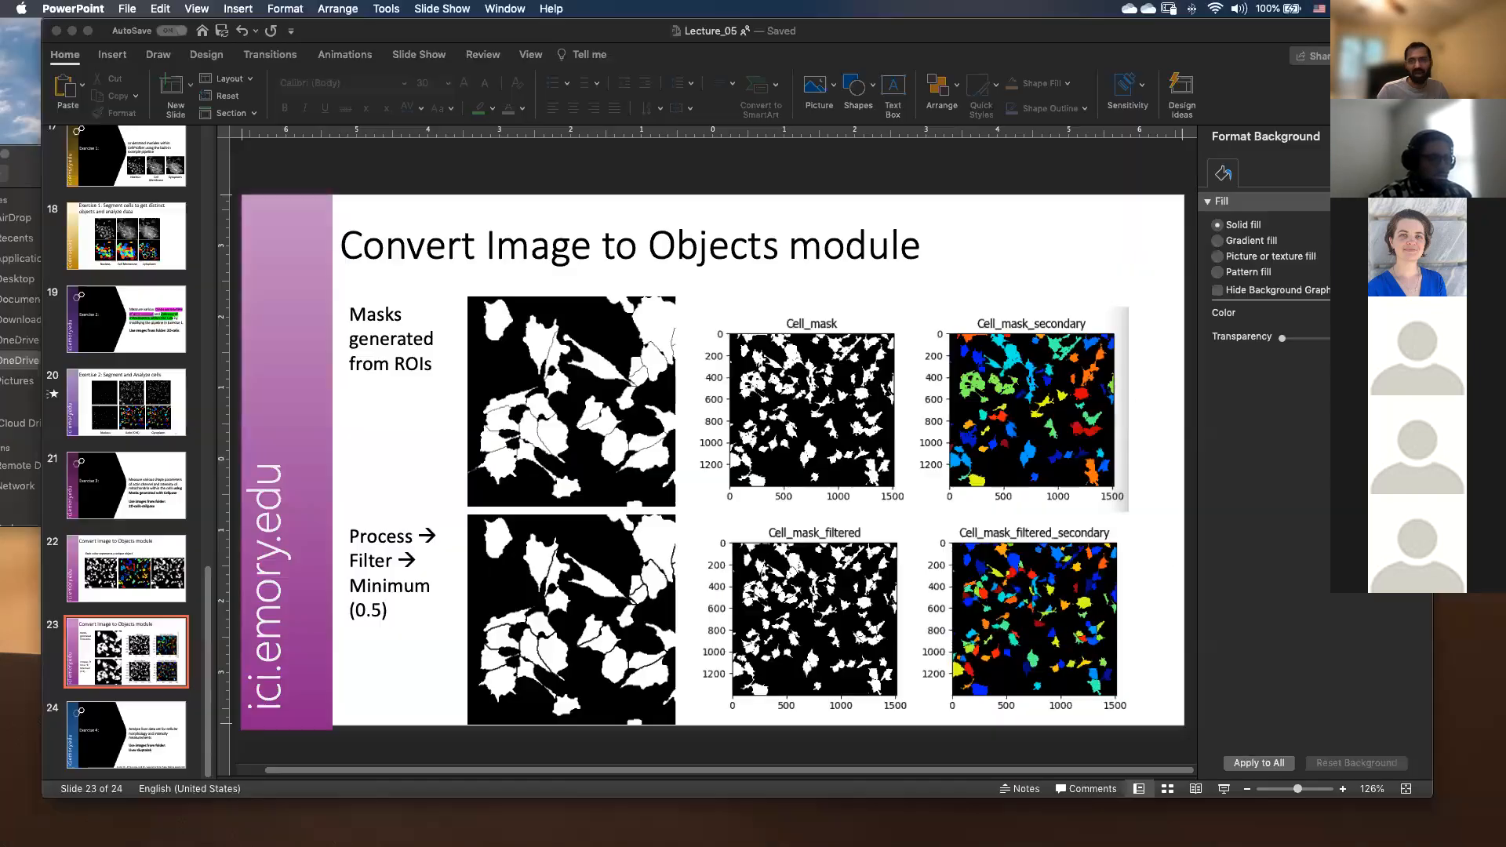
key(super+Return)
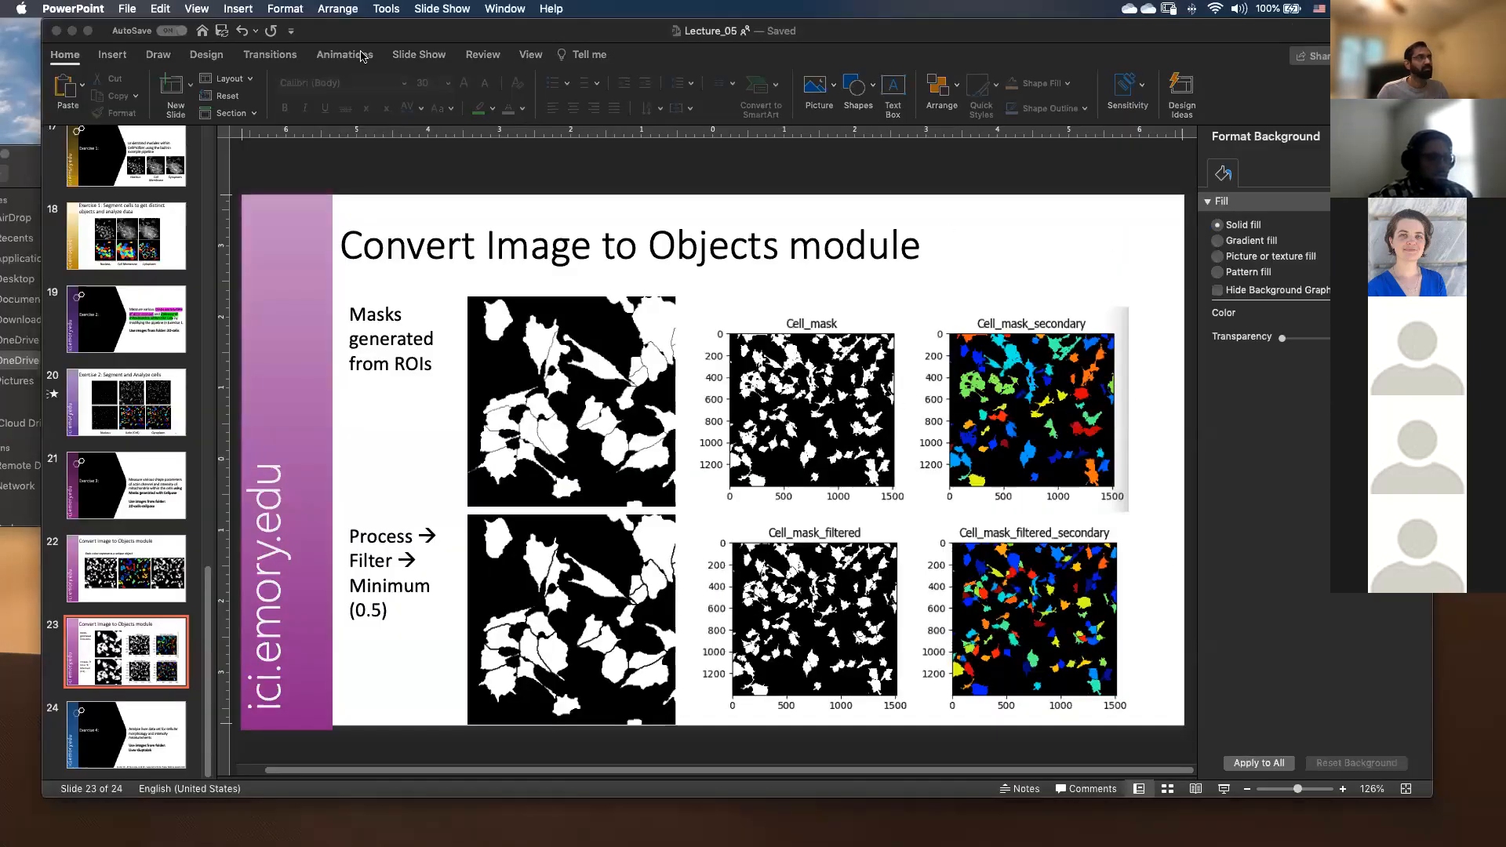
drag(346, 37, 347, 398)
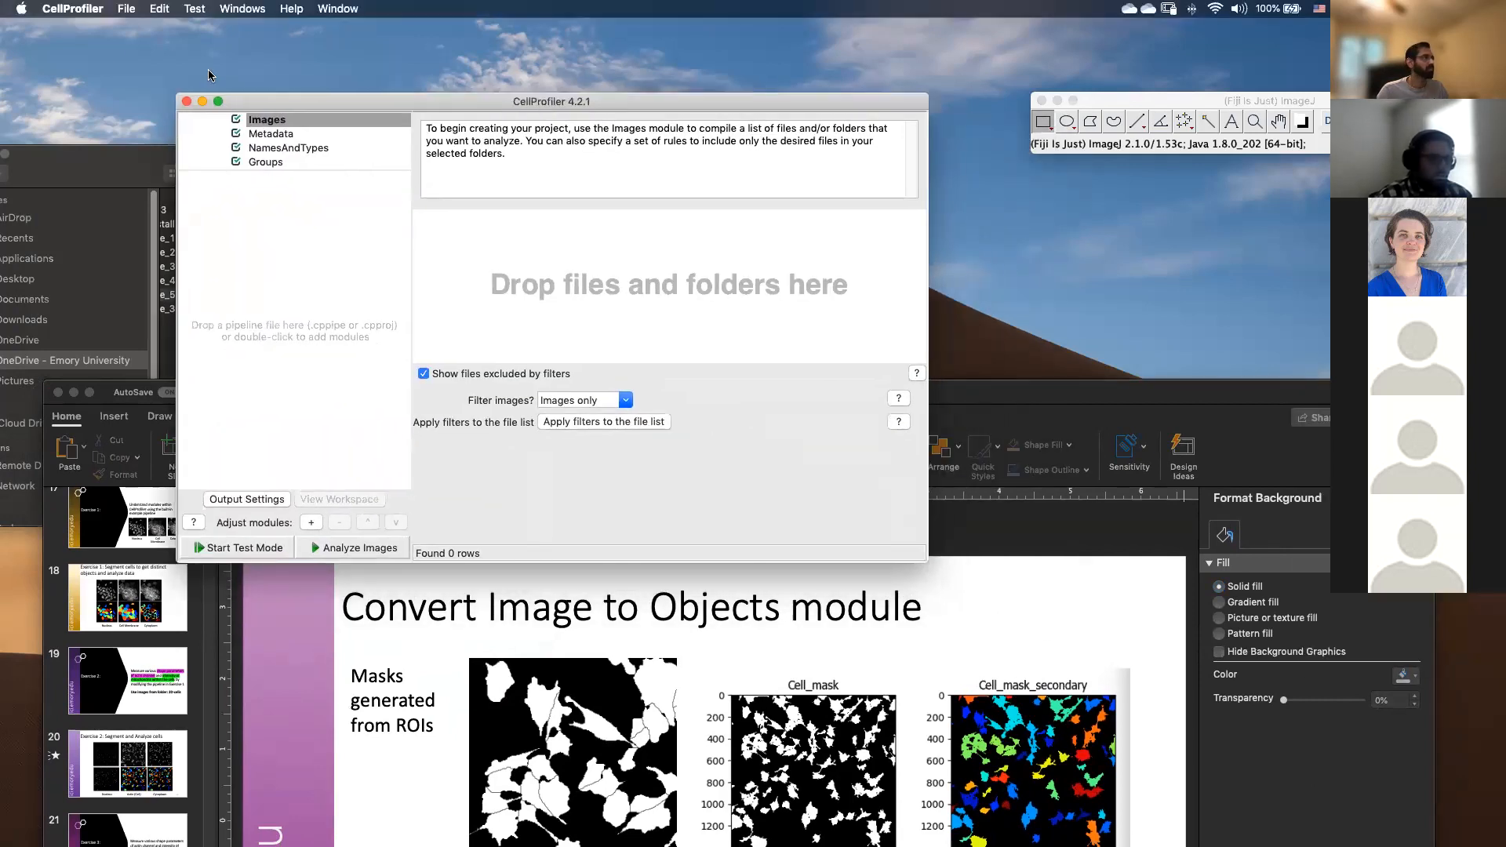
Open the 2D-cells-cellpose.cpproj project from the 2D-cells-cellpose folder in Lecture_5 in CellProfiler.
click(130, 9)
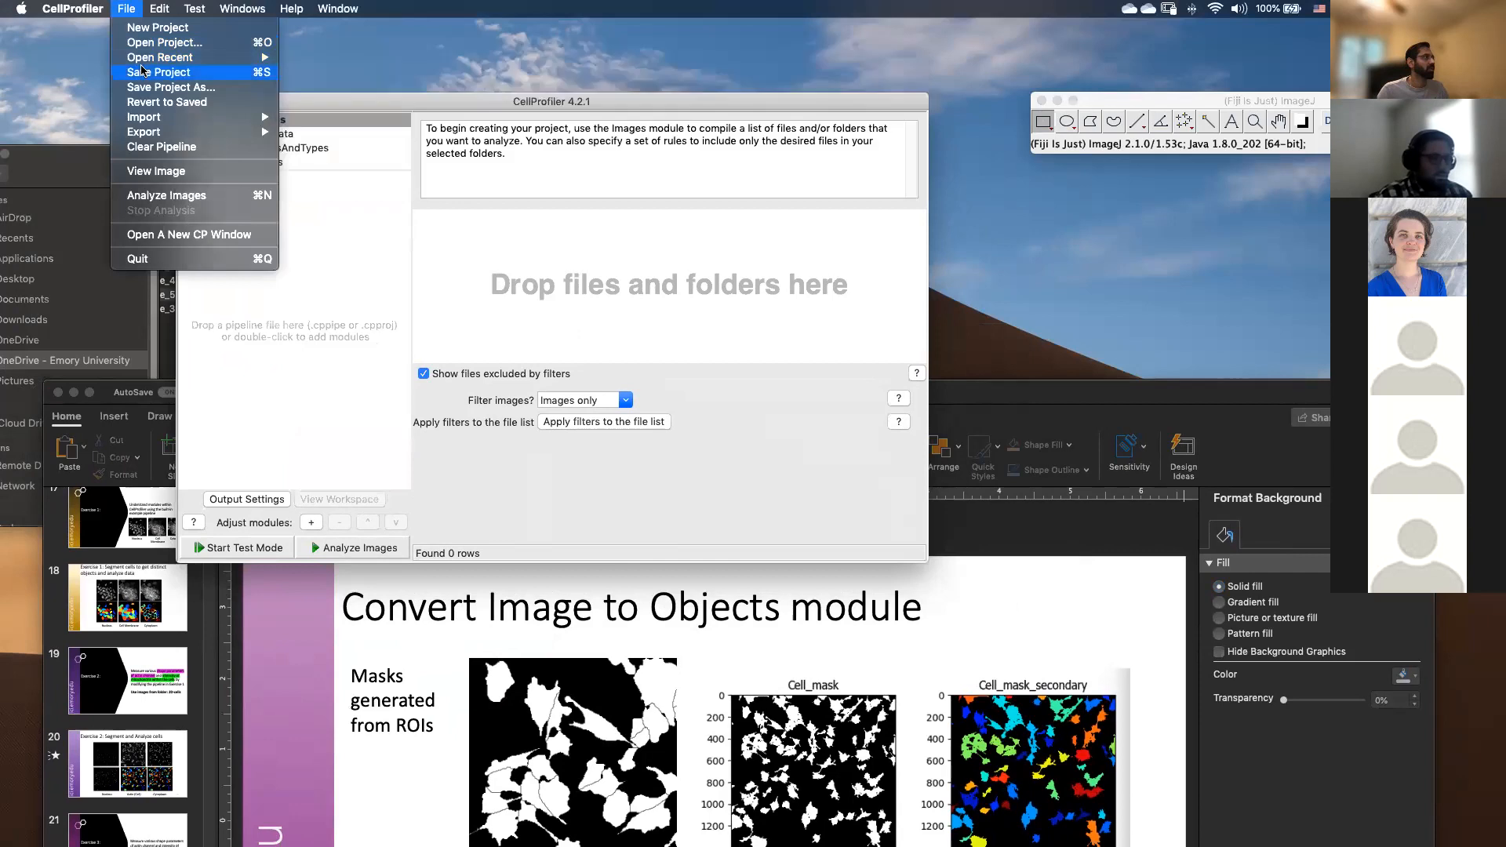
mouse_move(139, 63)
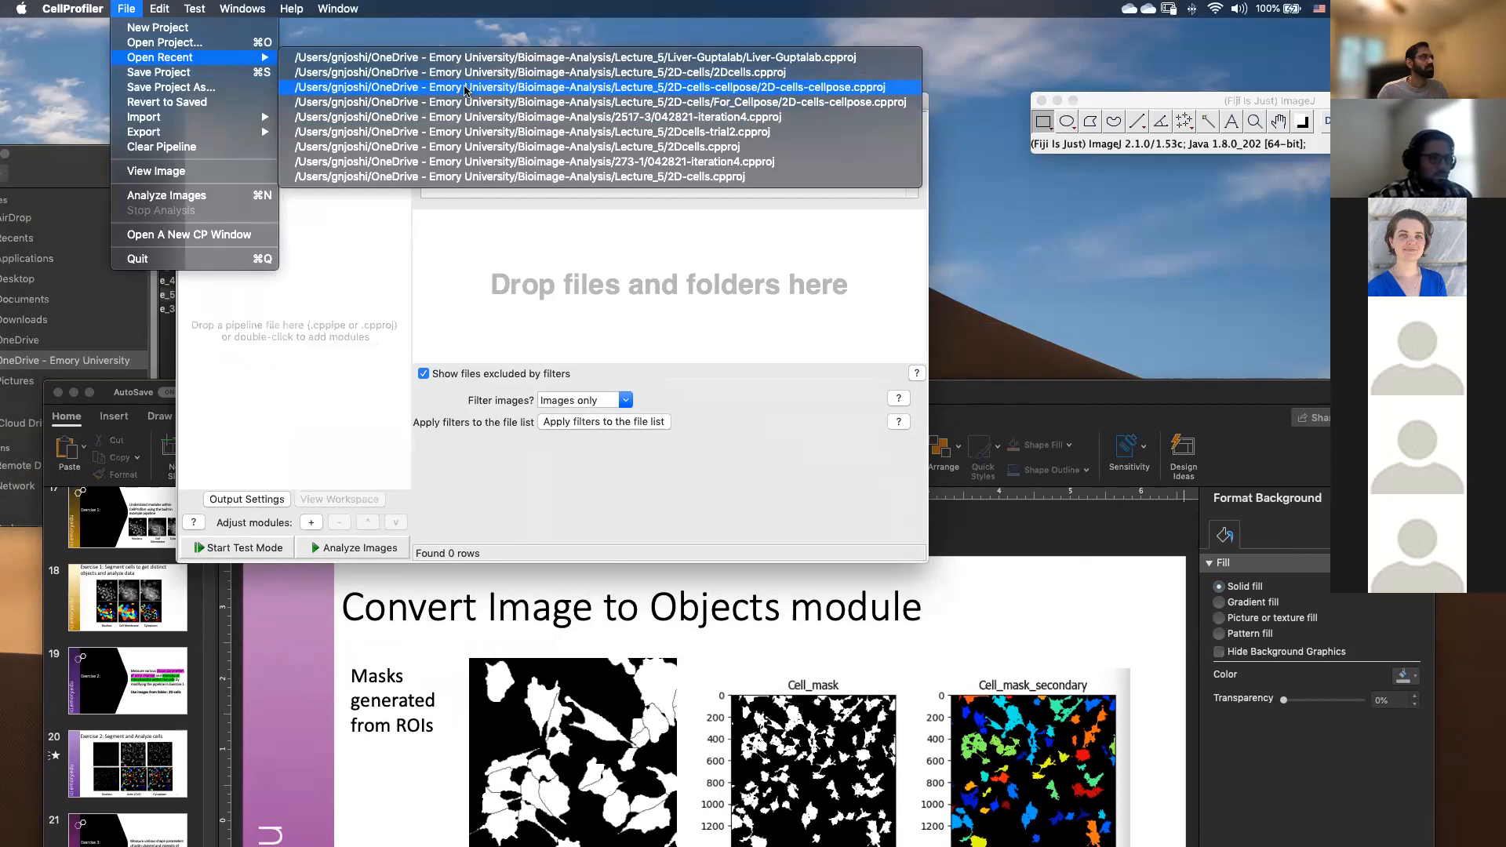
click(156, 46)
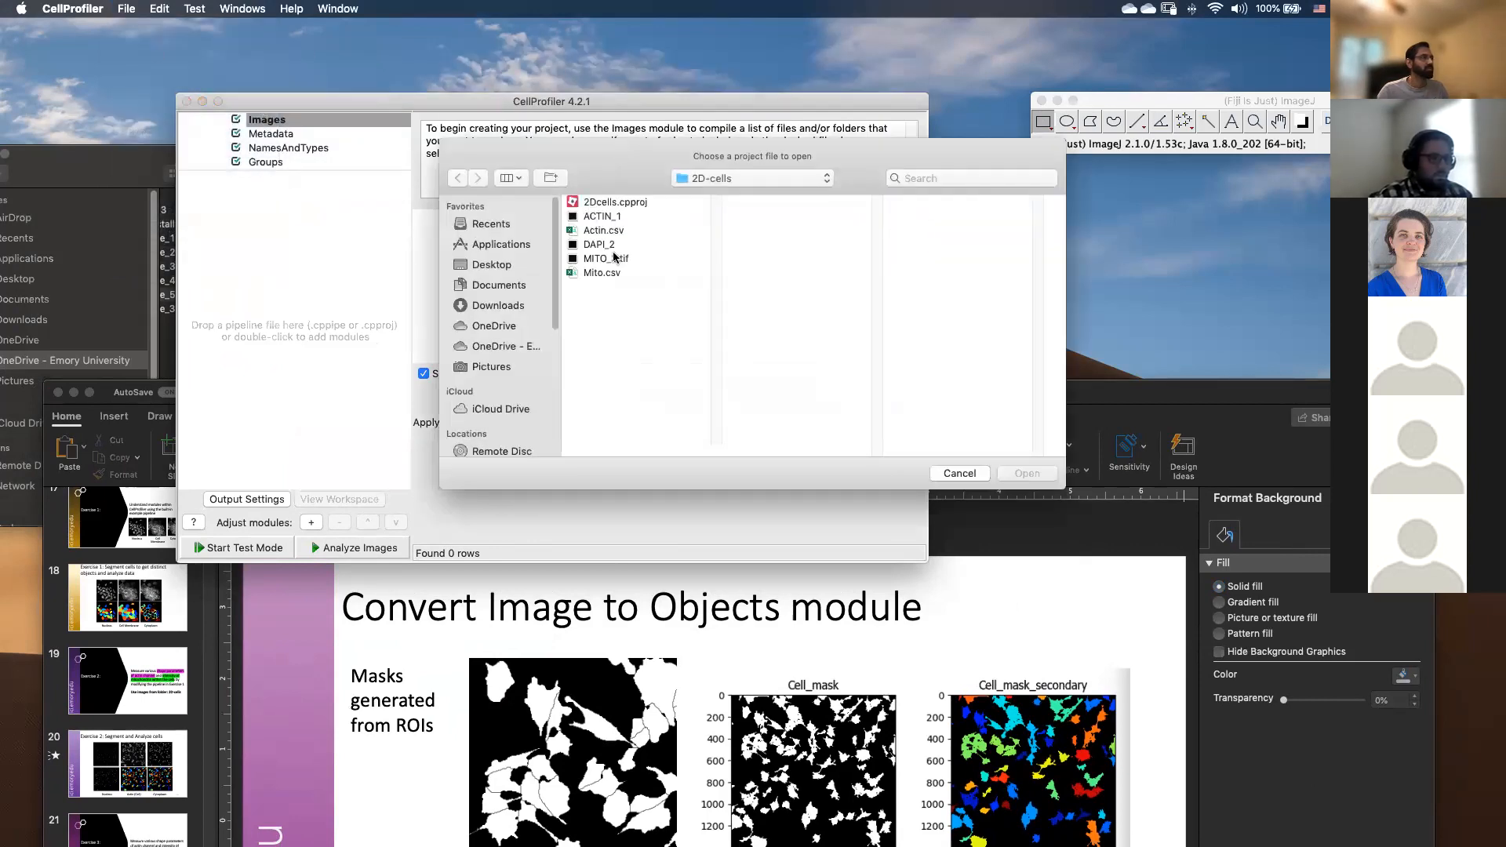
click(750, 178)
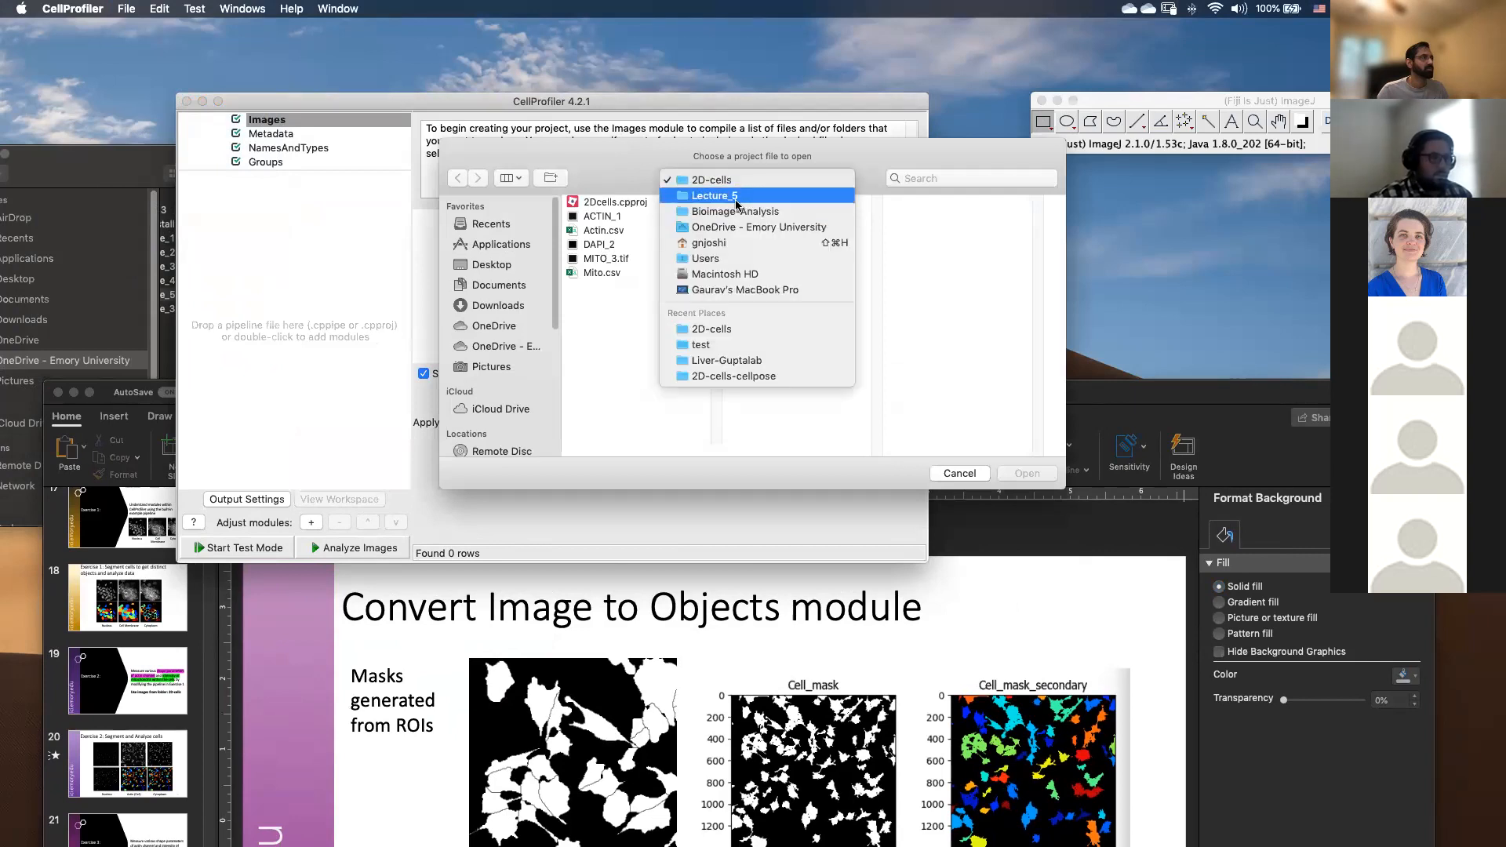
click(734, 199)
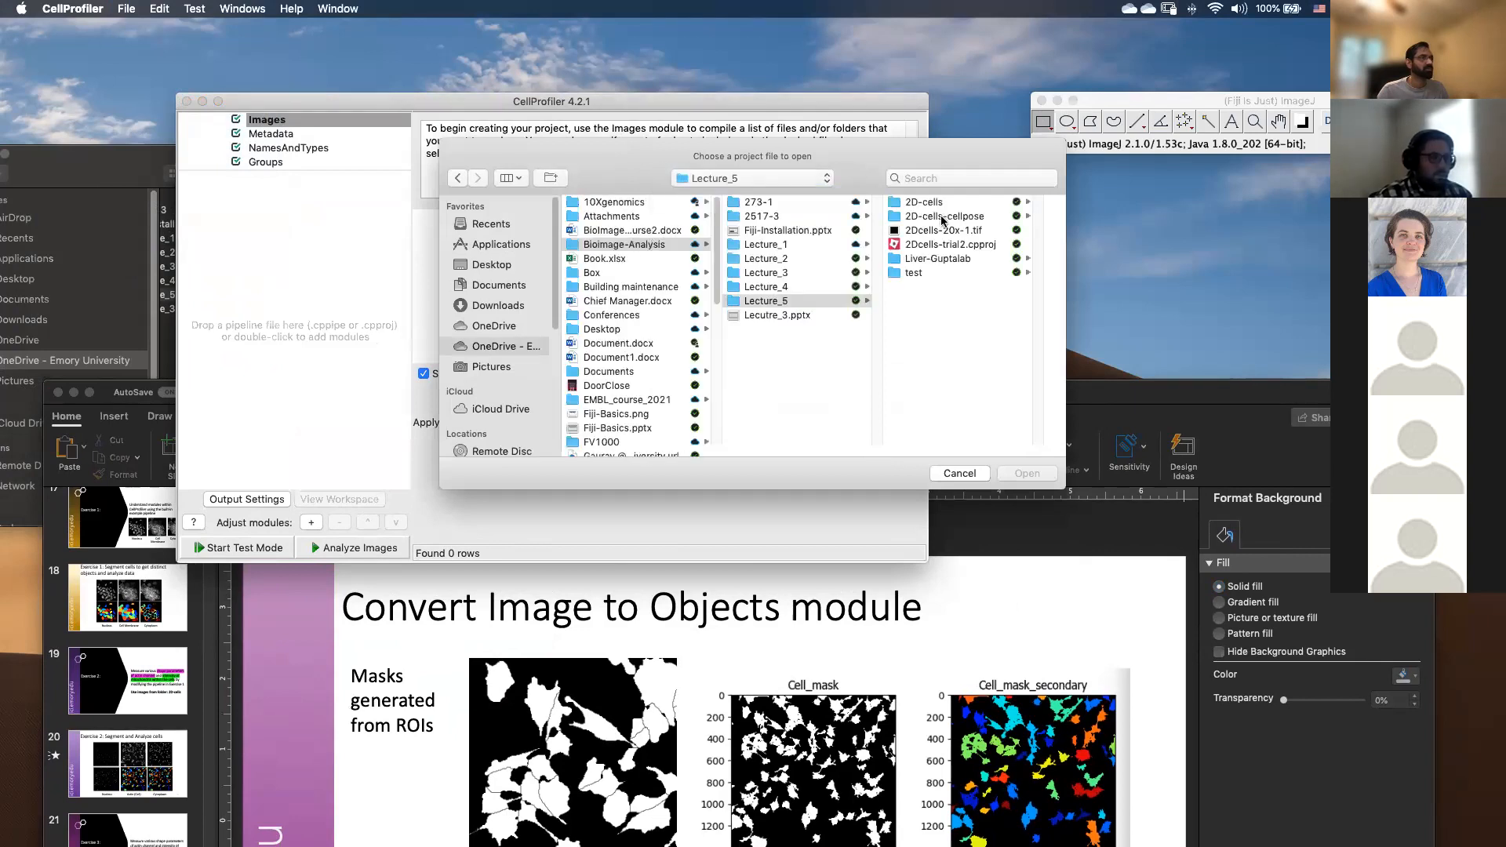
click(945, 203)
click(1026, 474)
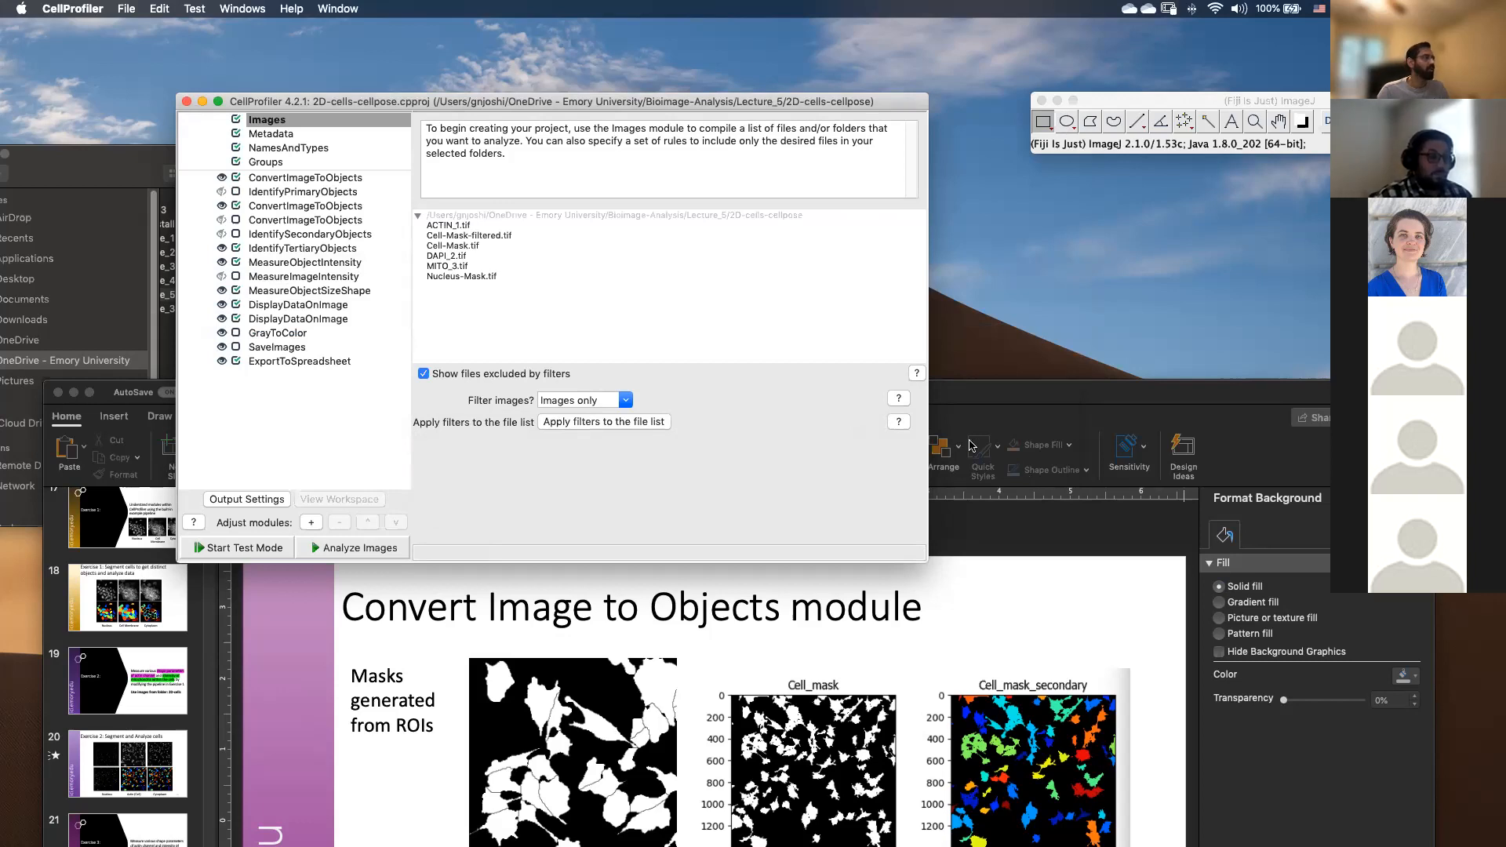
Start test mode and run the first ConvertImageToObjects module on the Nucleus_mask image.
drag(469, 108, 365, 79)
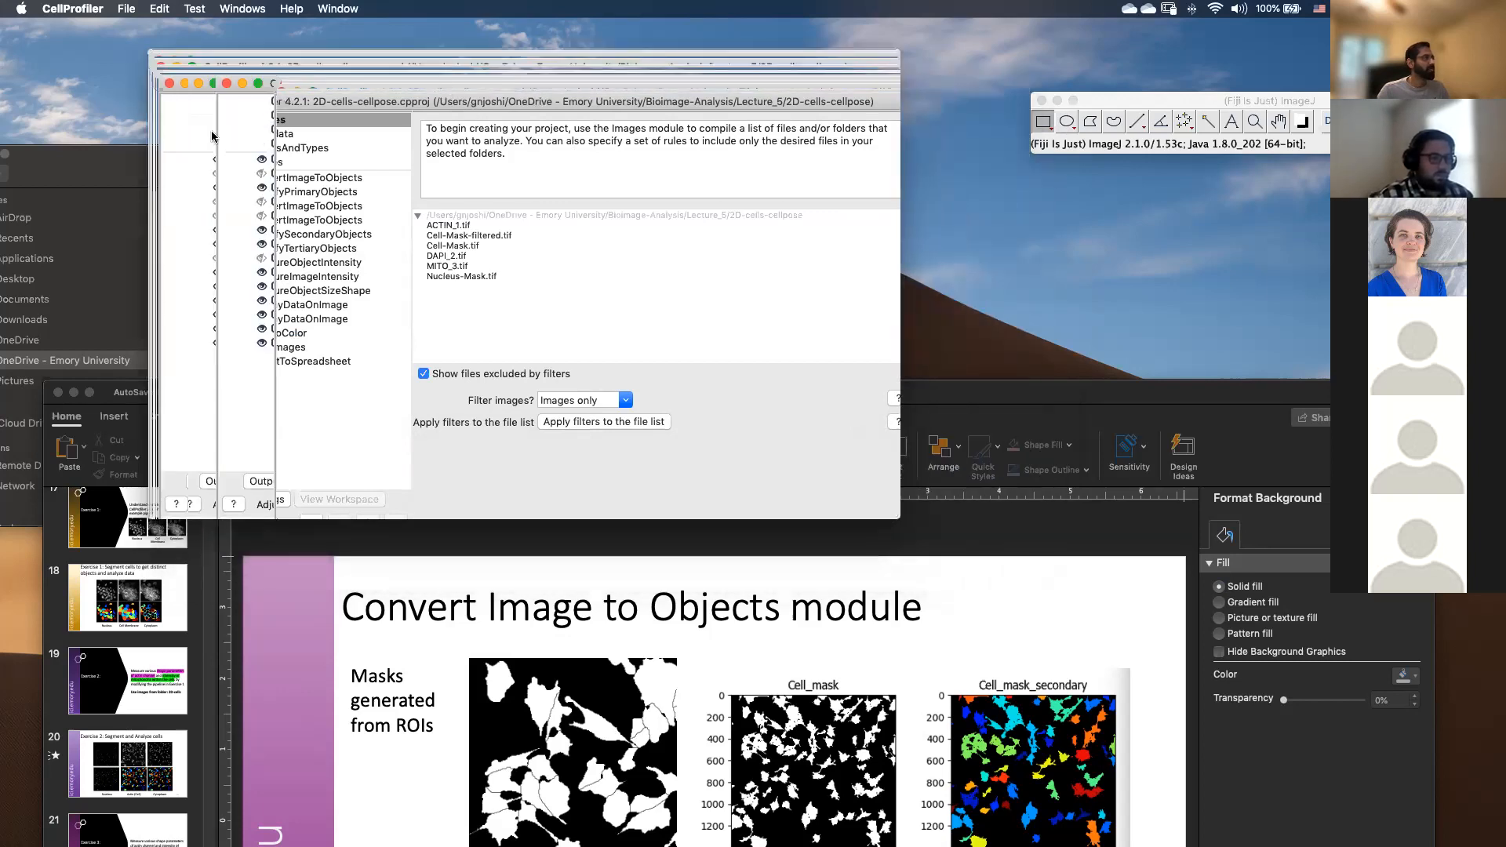
click(247, 135)
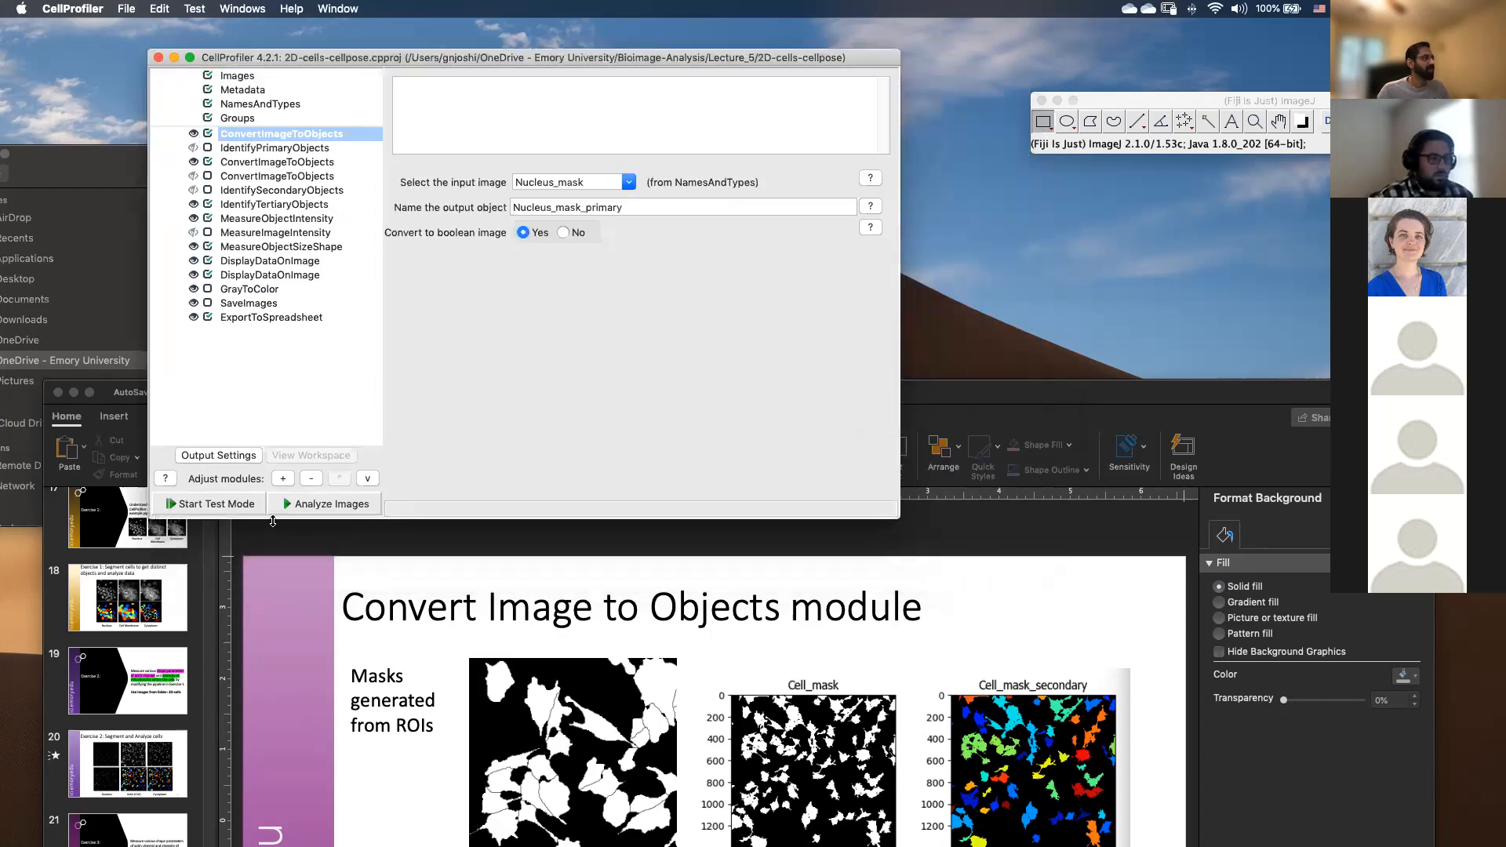
click(232, 508)
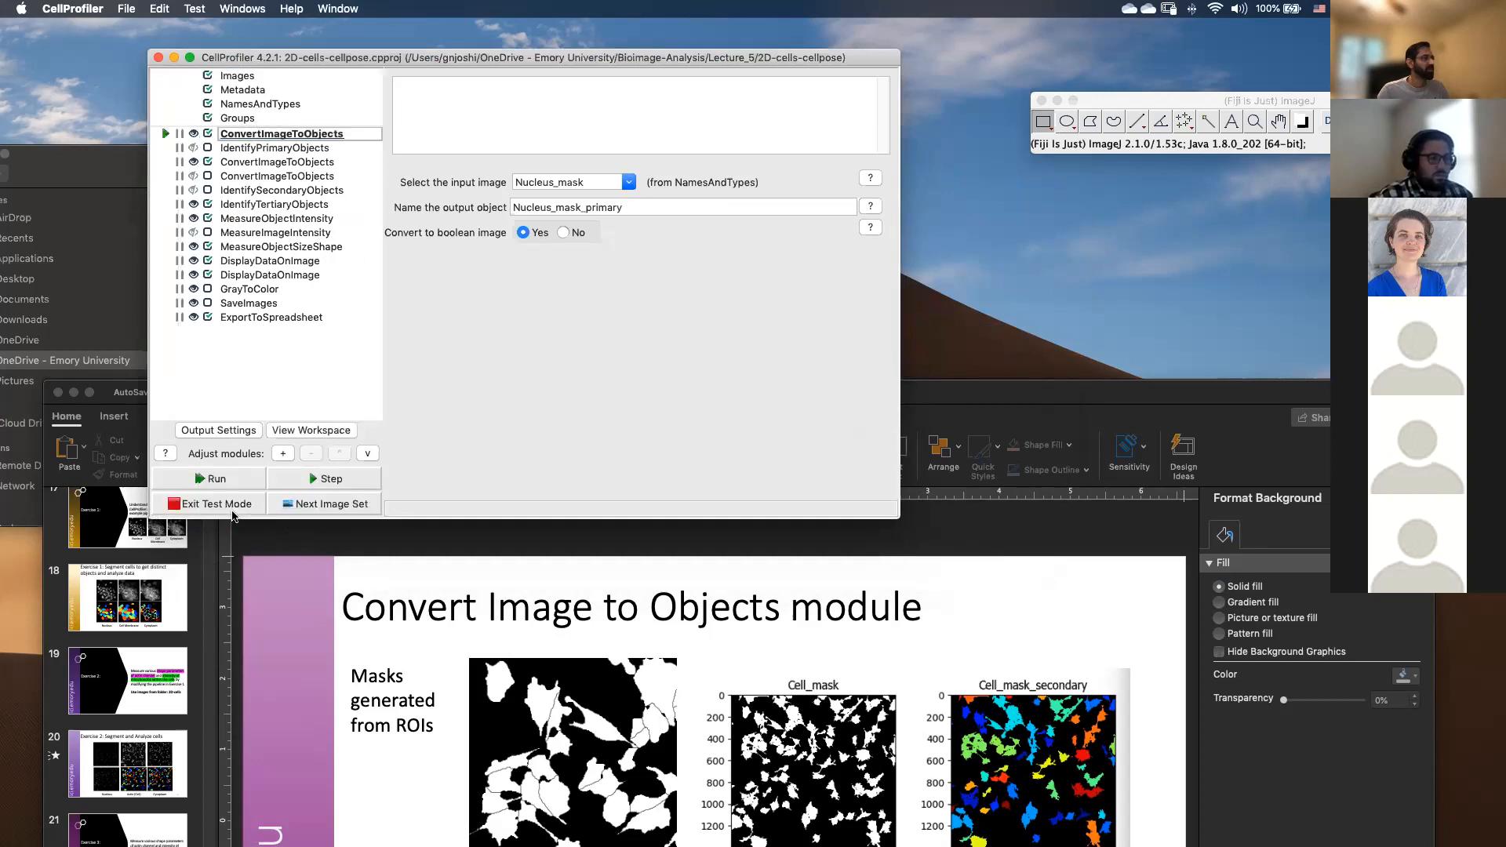
click(290, 480)
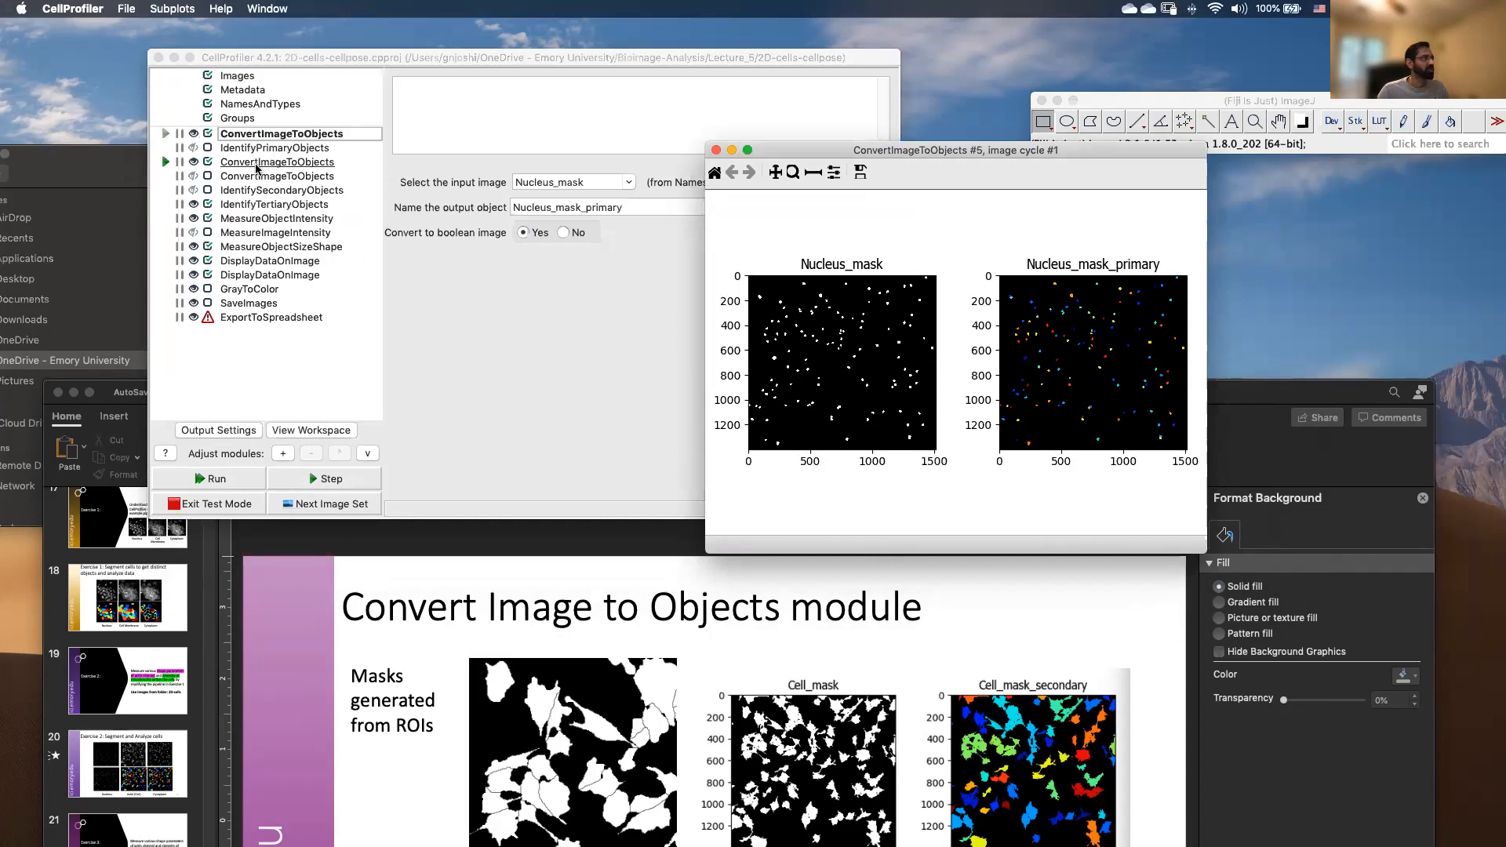
Run the ConvertImageToObjects module for Cell_mask, inspect the merged cells up close in its result, and restore the full view.
click(346, 475)
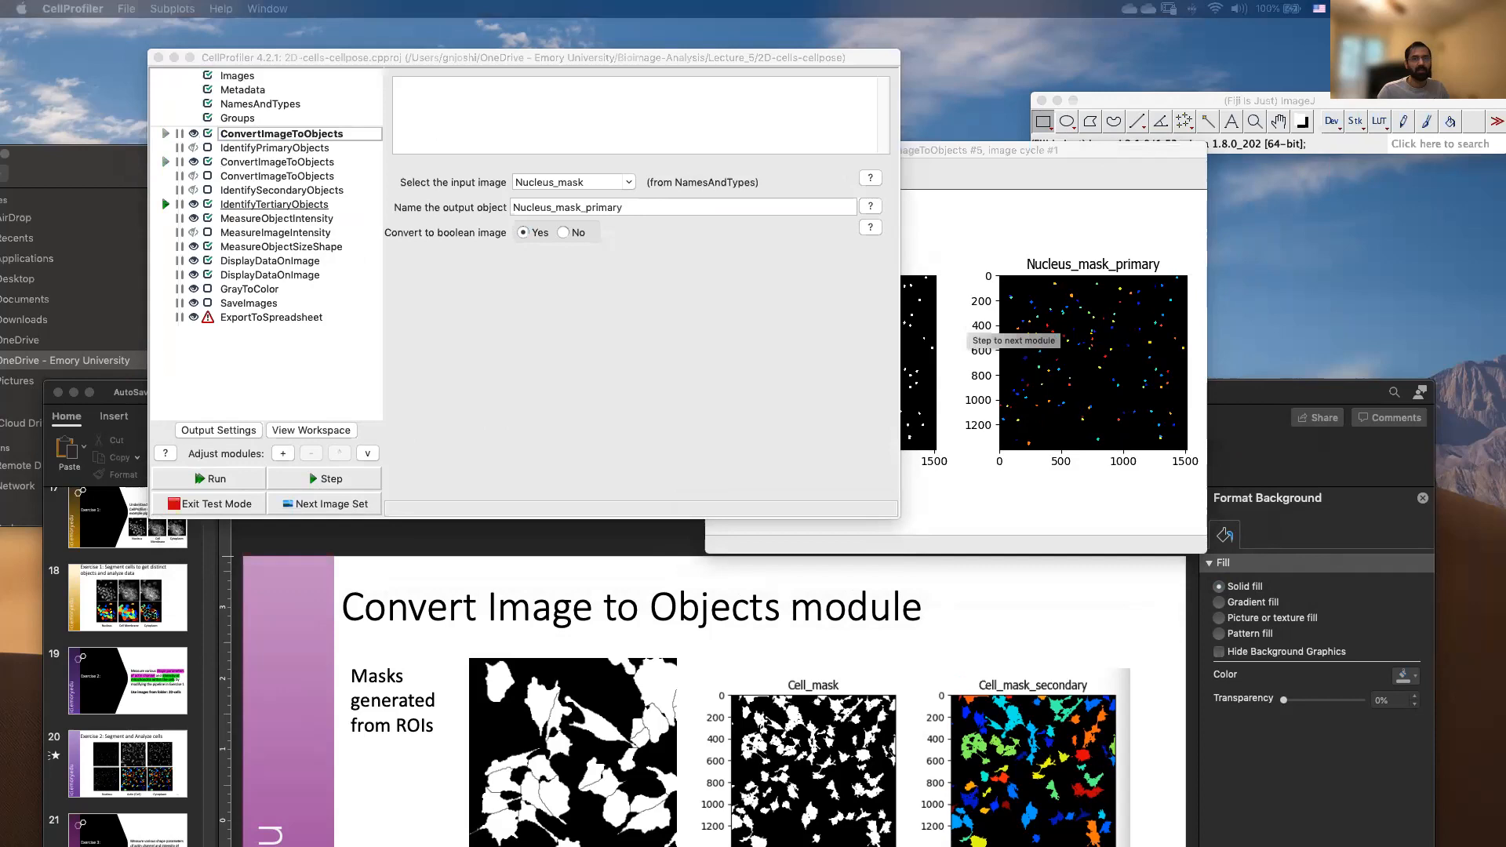
drag(808, 222, 923, 48)
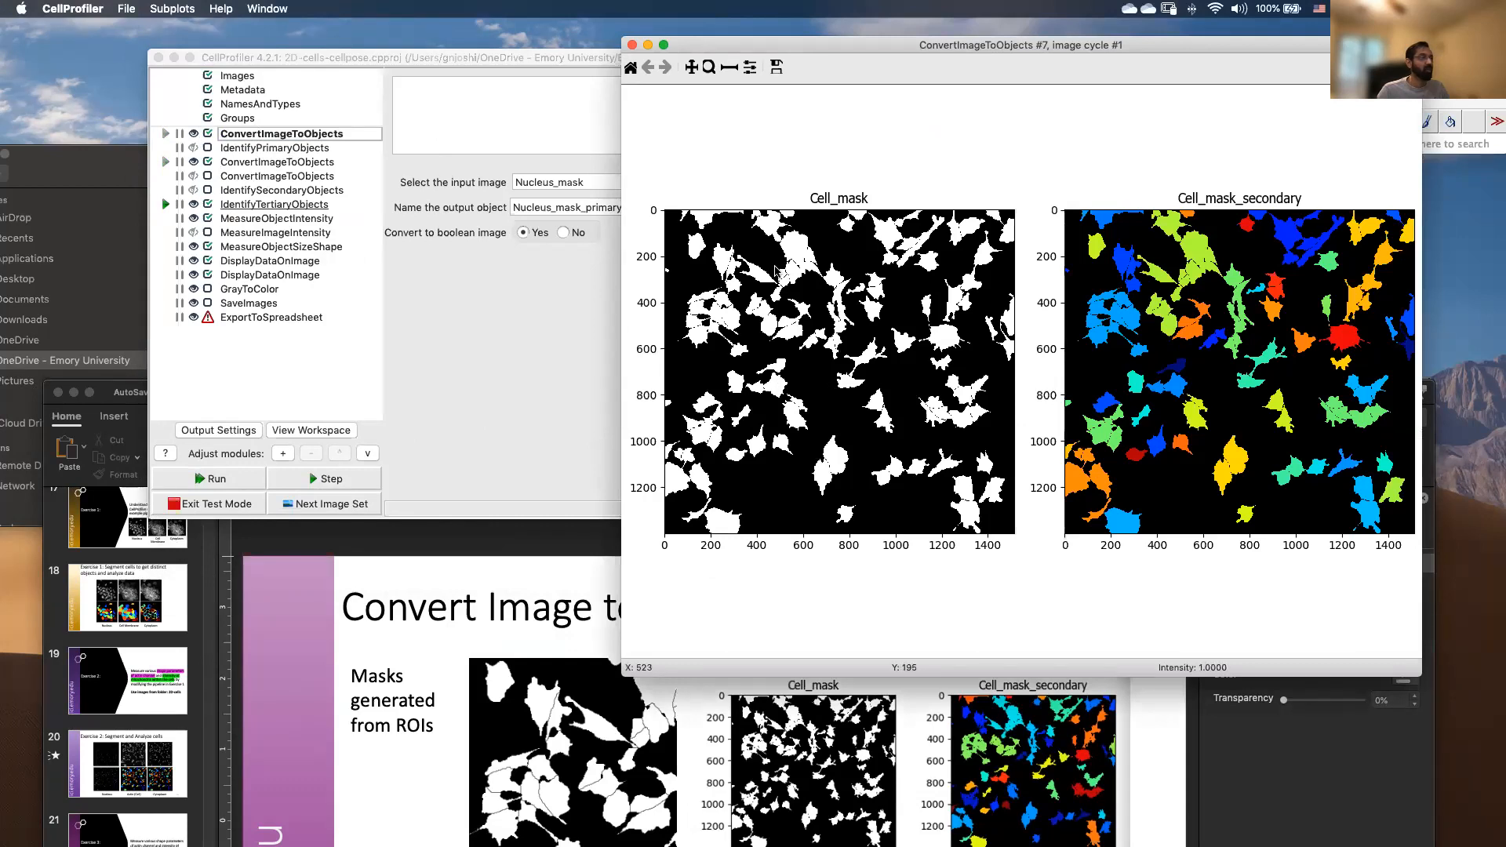
click(709, 67)
drag(757, 234, 888, 365)
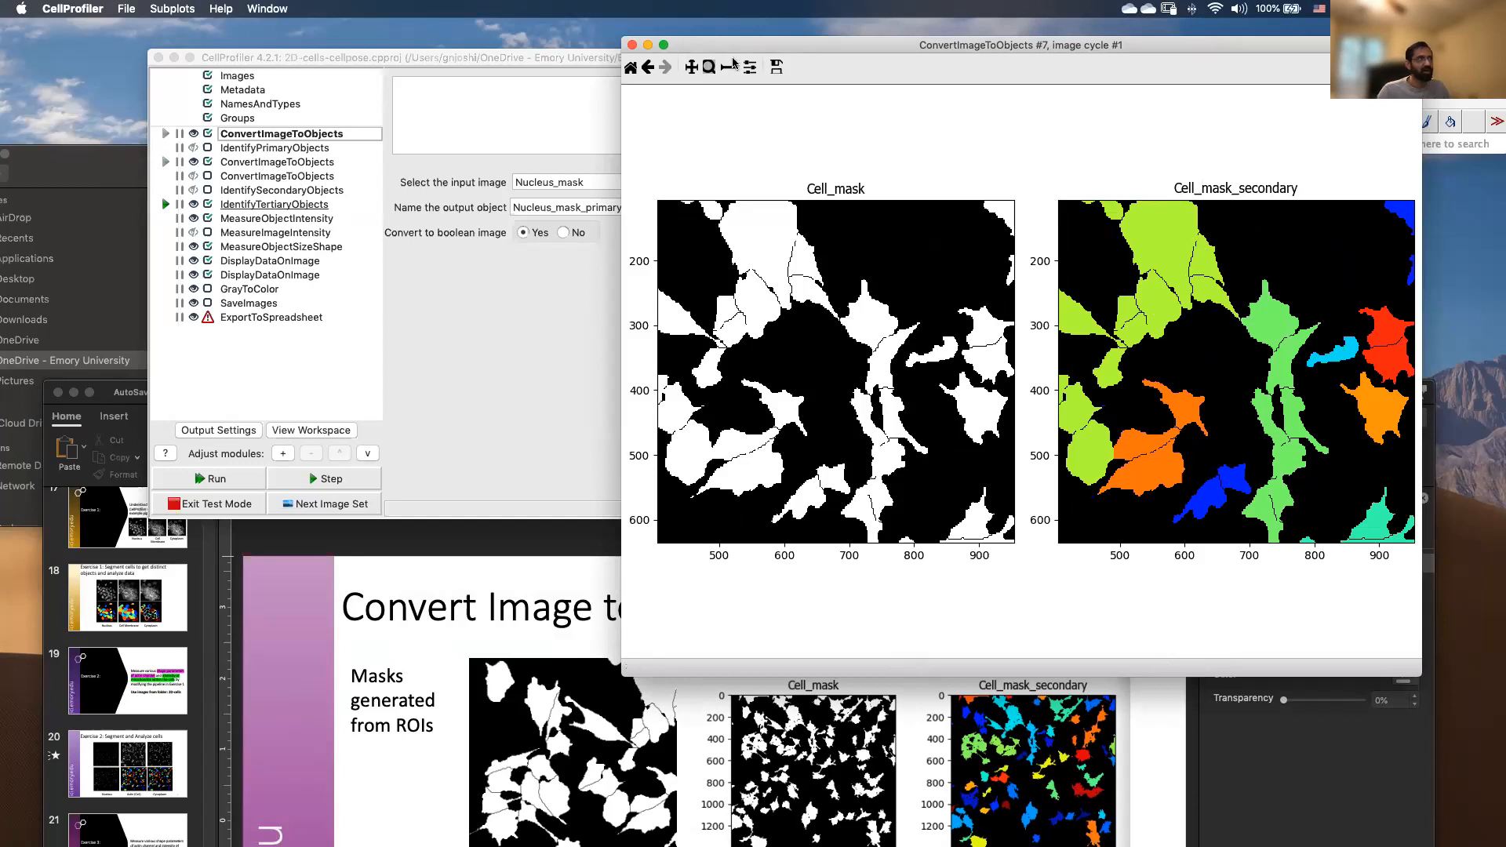
click(630, 69)
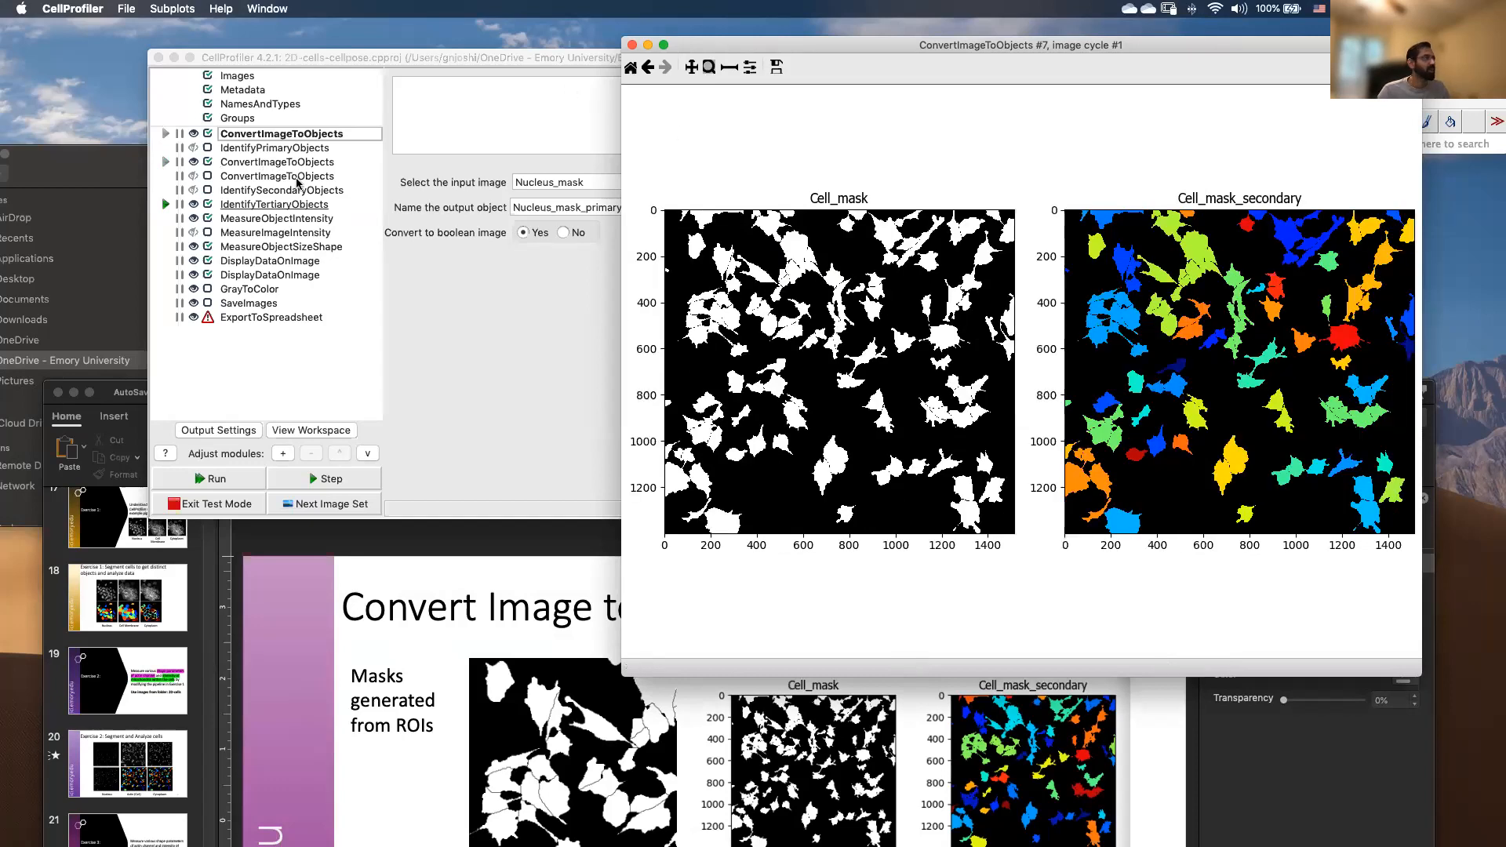
Disable the Cell_mask conversion, then enable, display and run the ConvertImageToObjects module that uses Cell_mask_filtered.
click(207, 177)
click(207, 176)
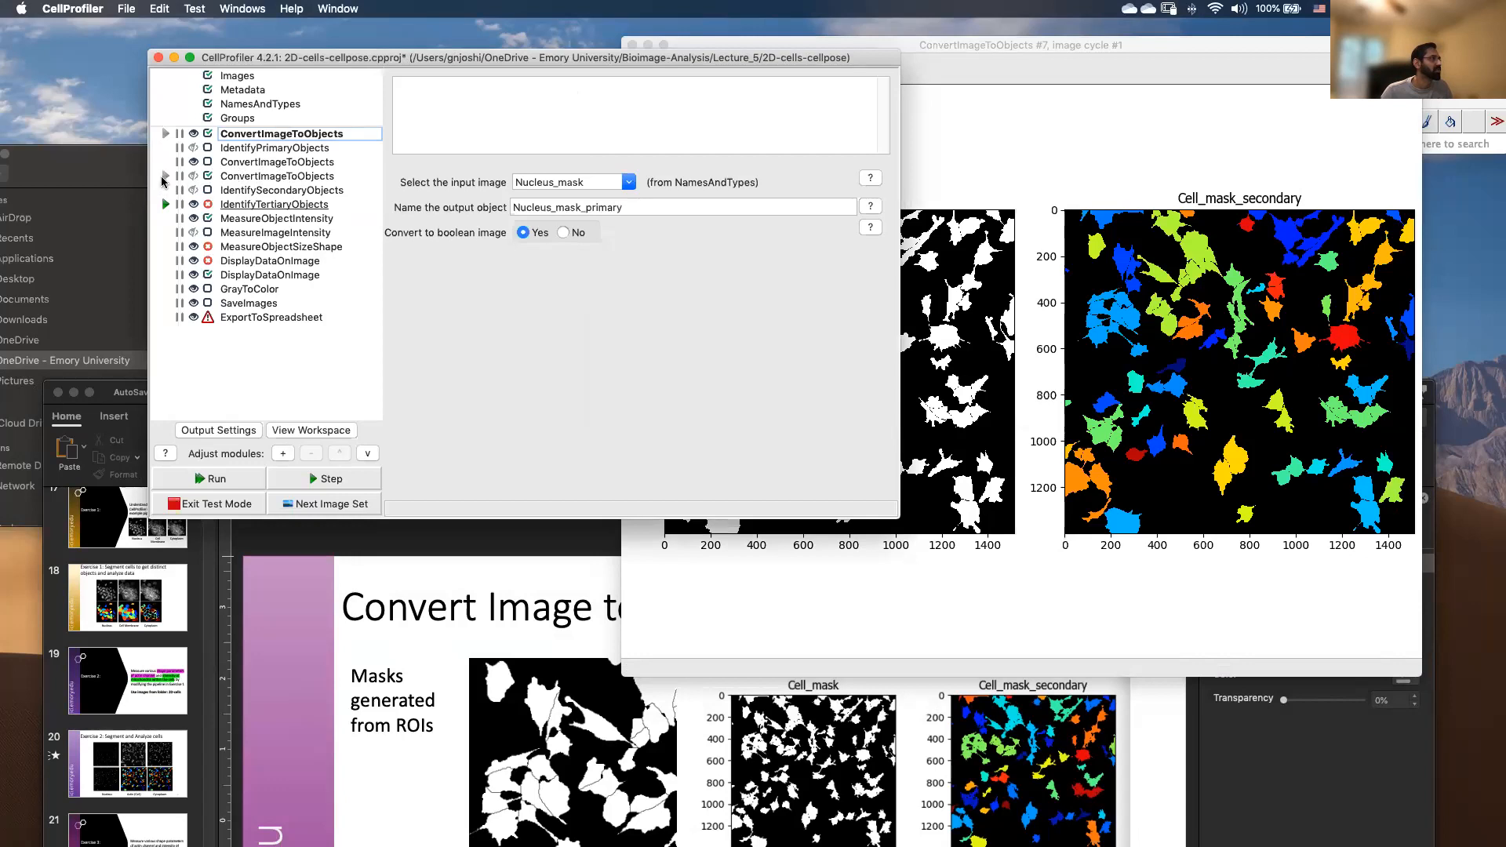
click(271, 178)
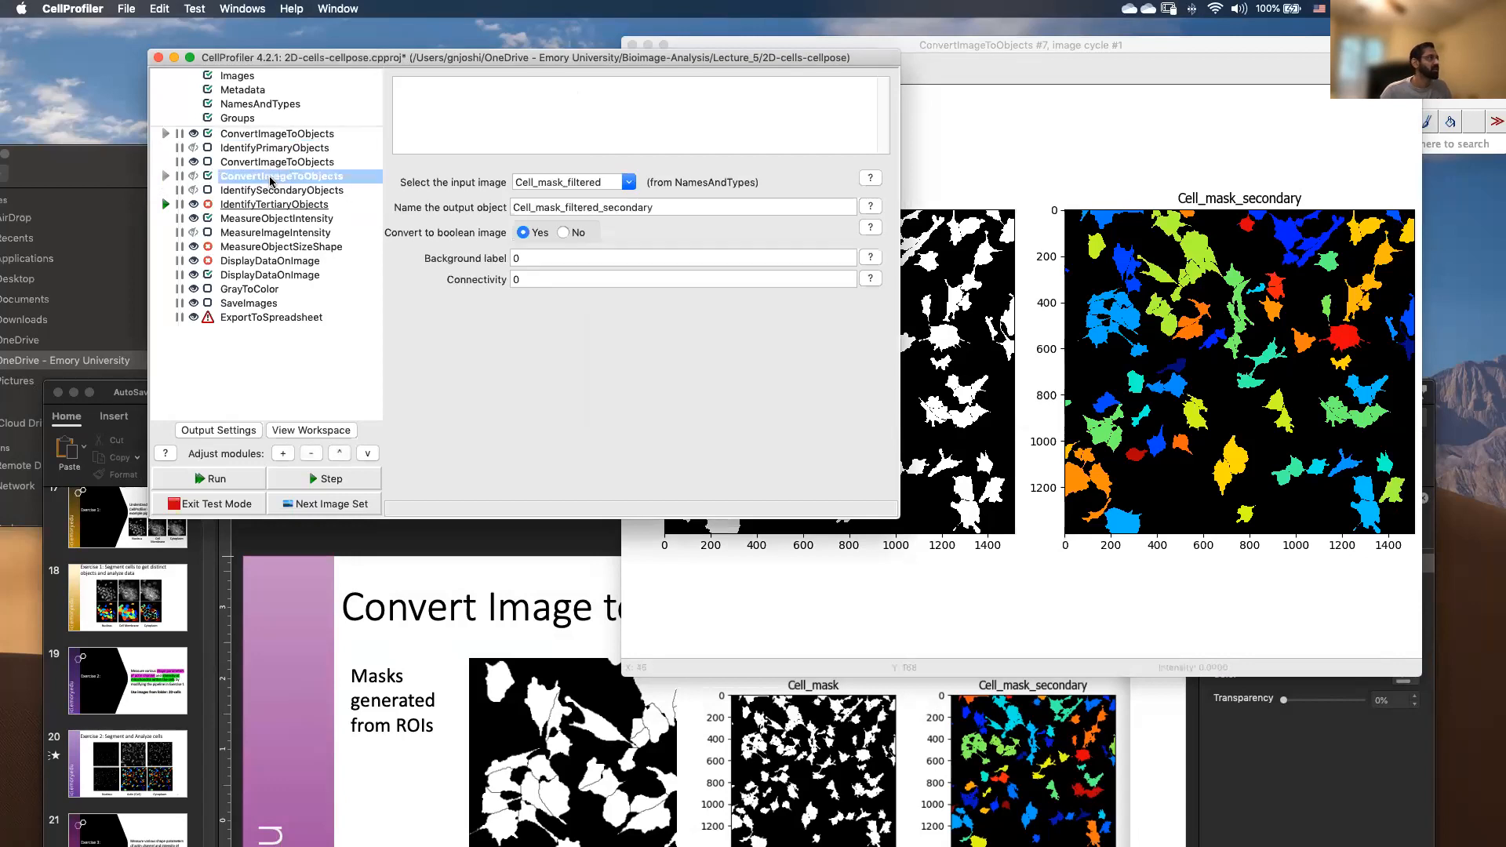
click(629, 182)
click(576, 236)
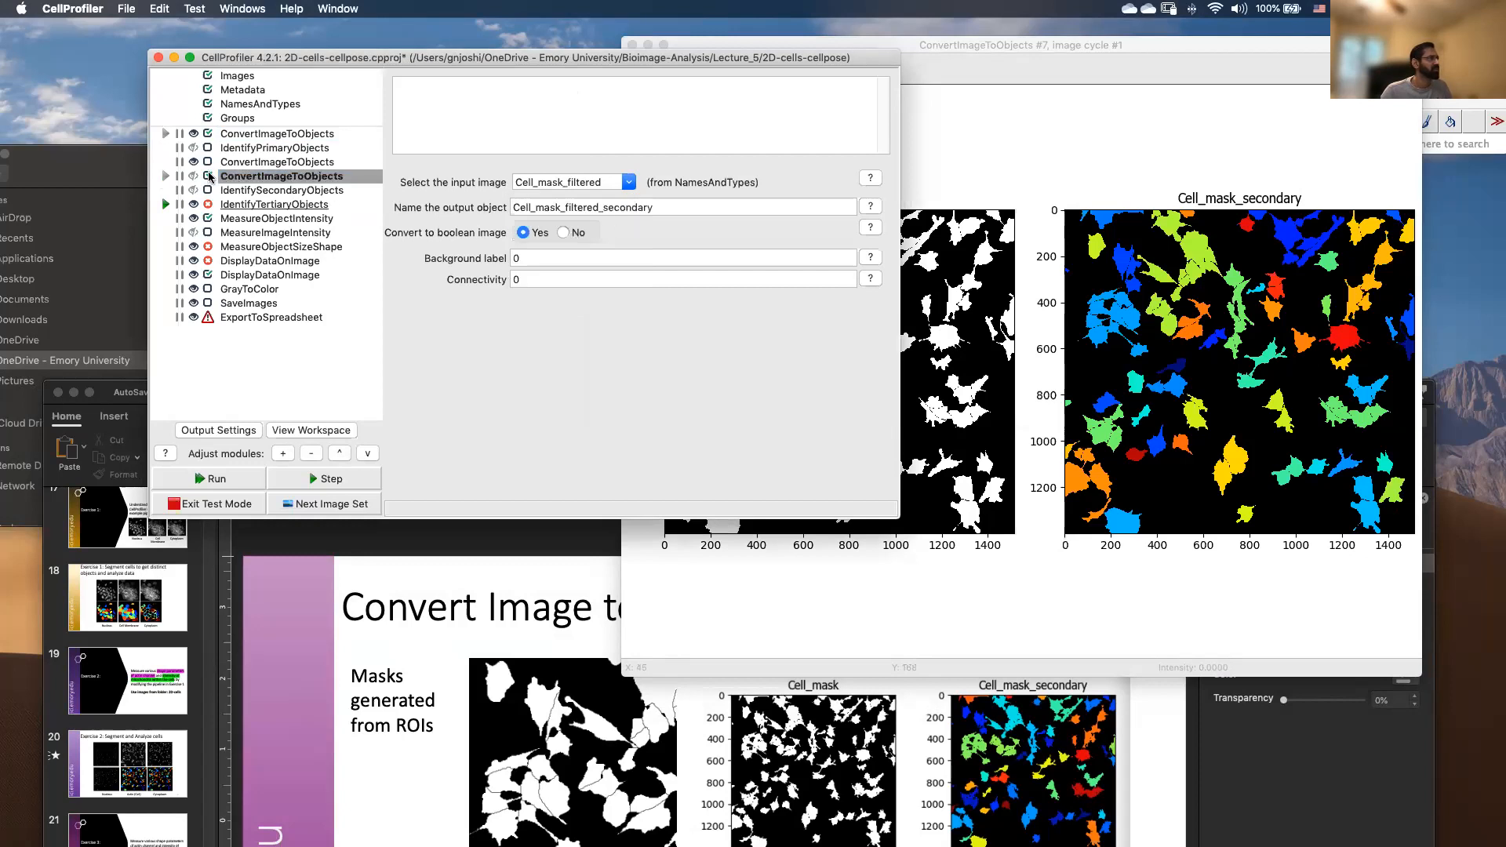
click(196, 178)
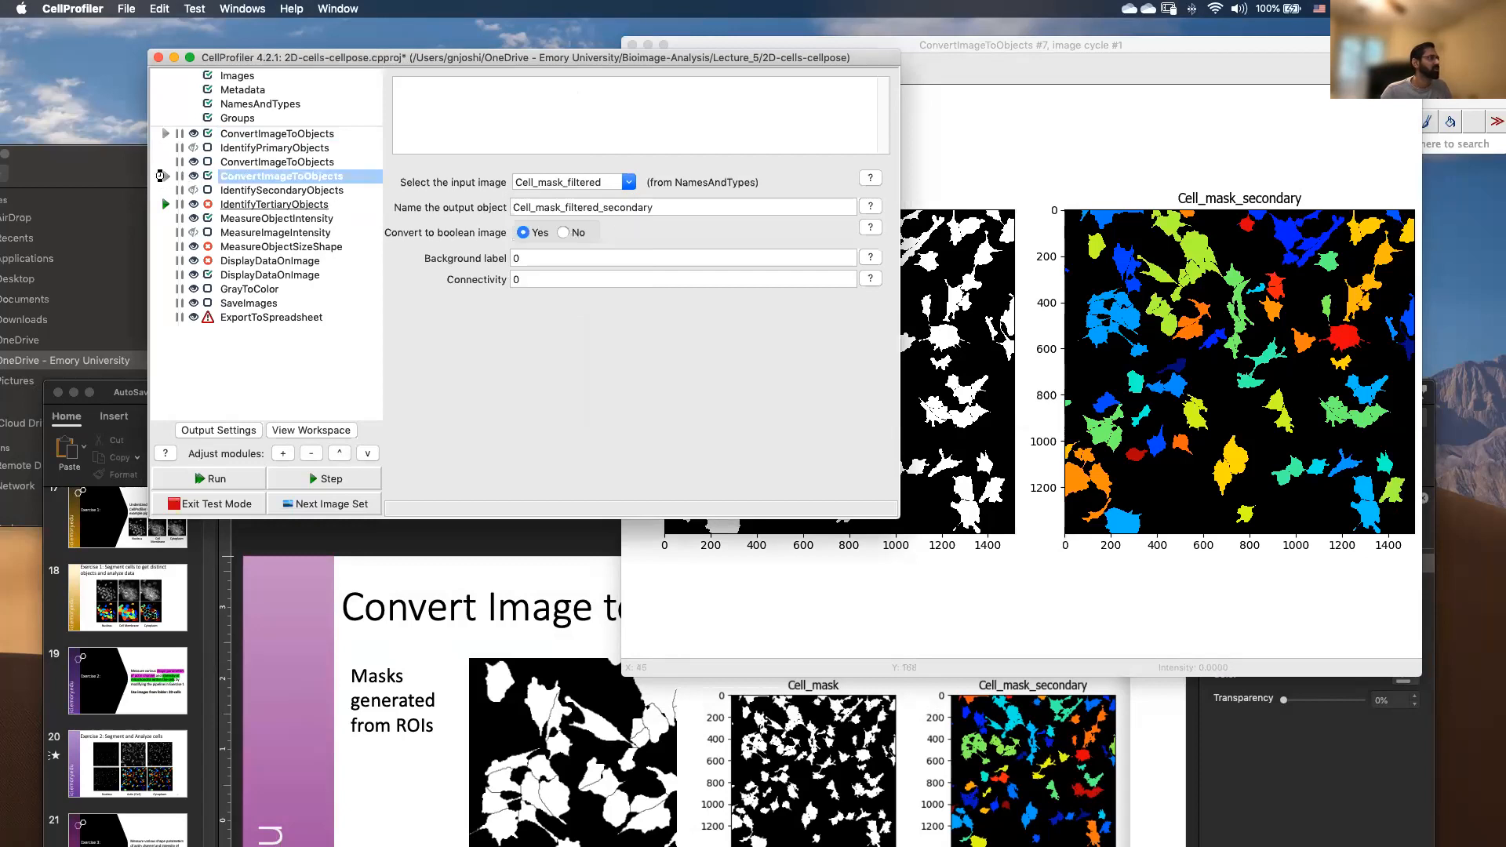
click(163, 178)
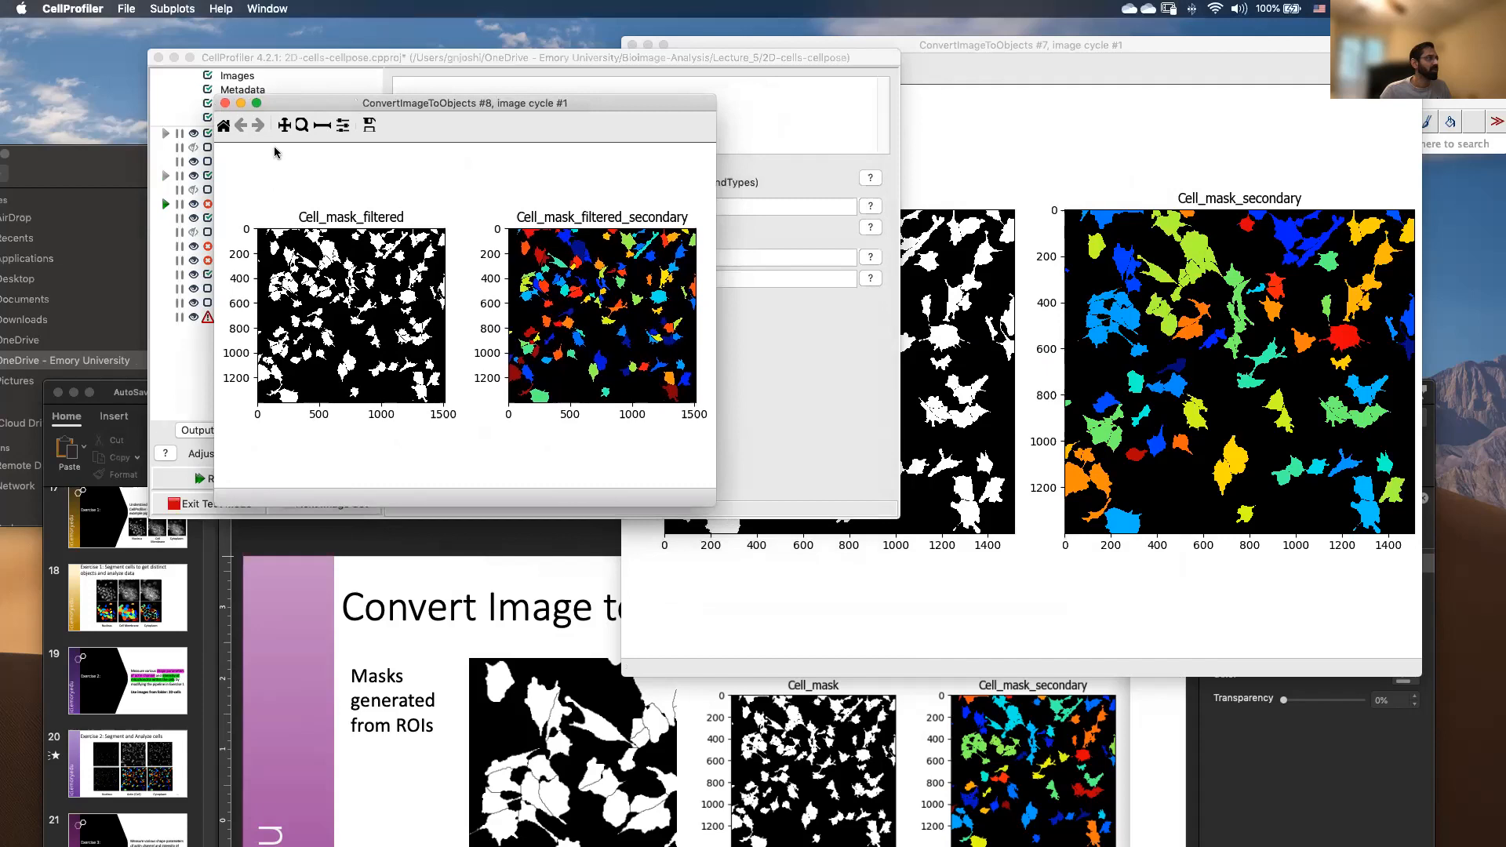
Enlarge the Cell_mask_filtered result window and zoom in on its upper-left cells to examine how they are separated.
drag(433, 104, 325, 74)
drag(601, 477, 813, 671)
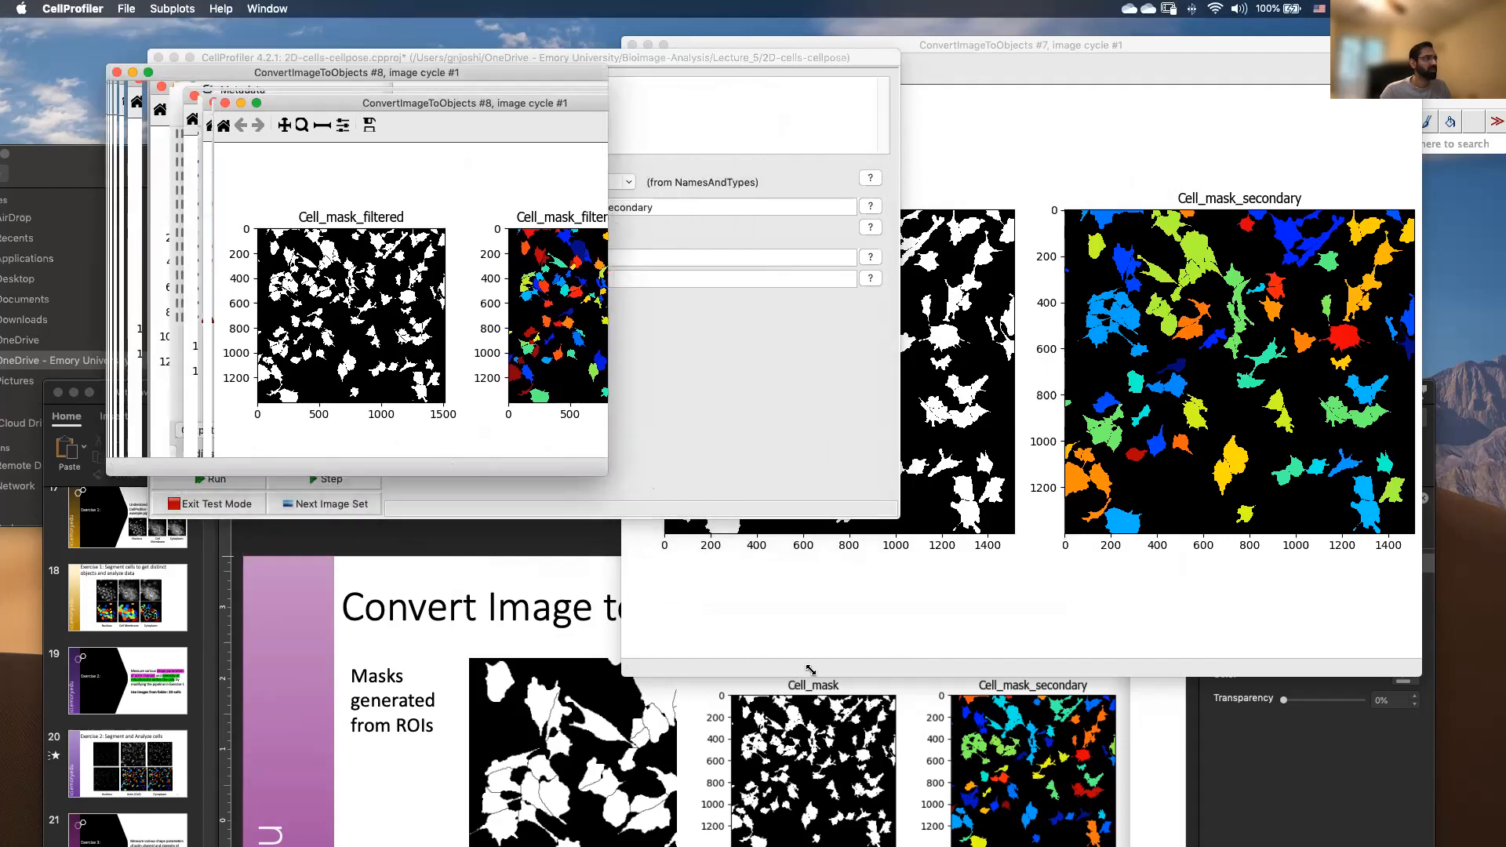
click(193, 94)
drag(165, 281, 311, 397)
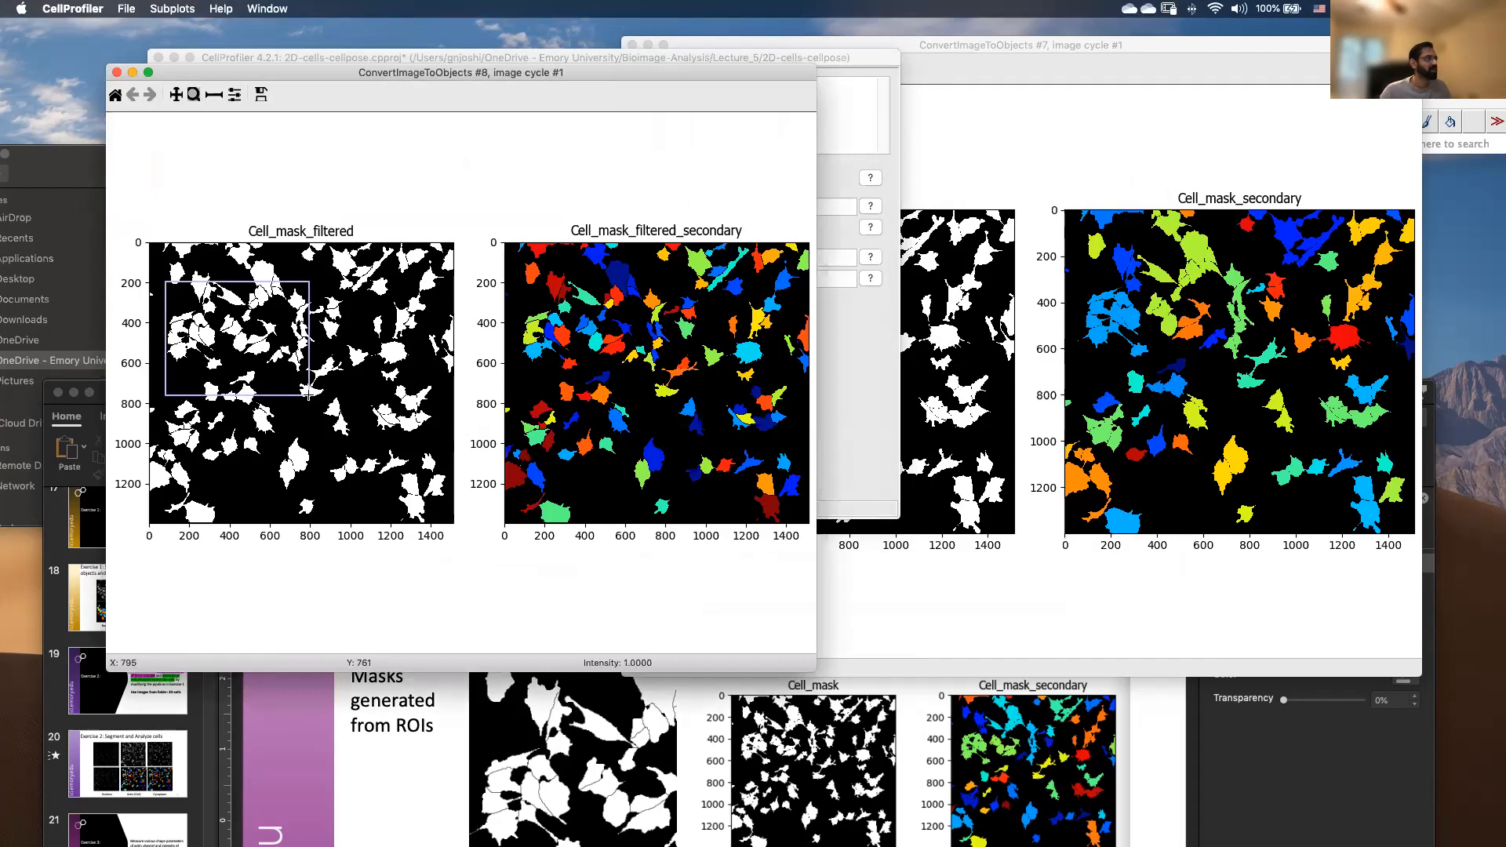
Zoom in on the matching upper-left cells in the Cell_mask result and compare them with the Cell_mask_filtered result.
click(868, 287)
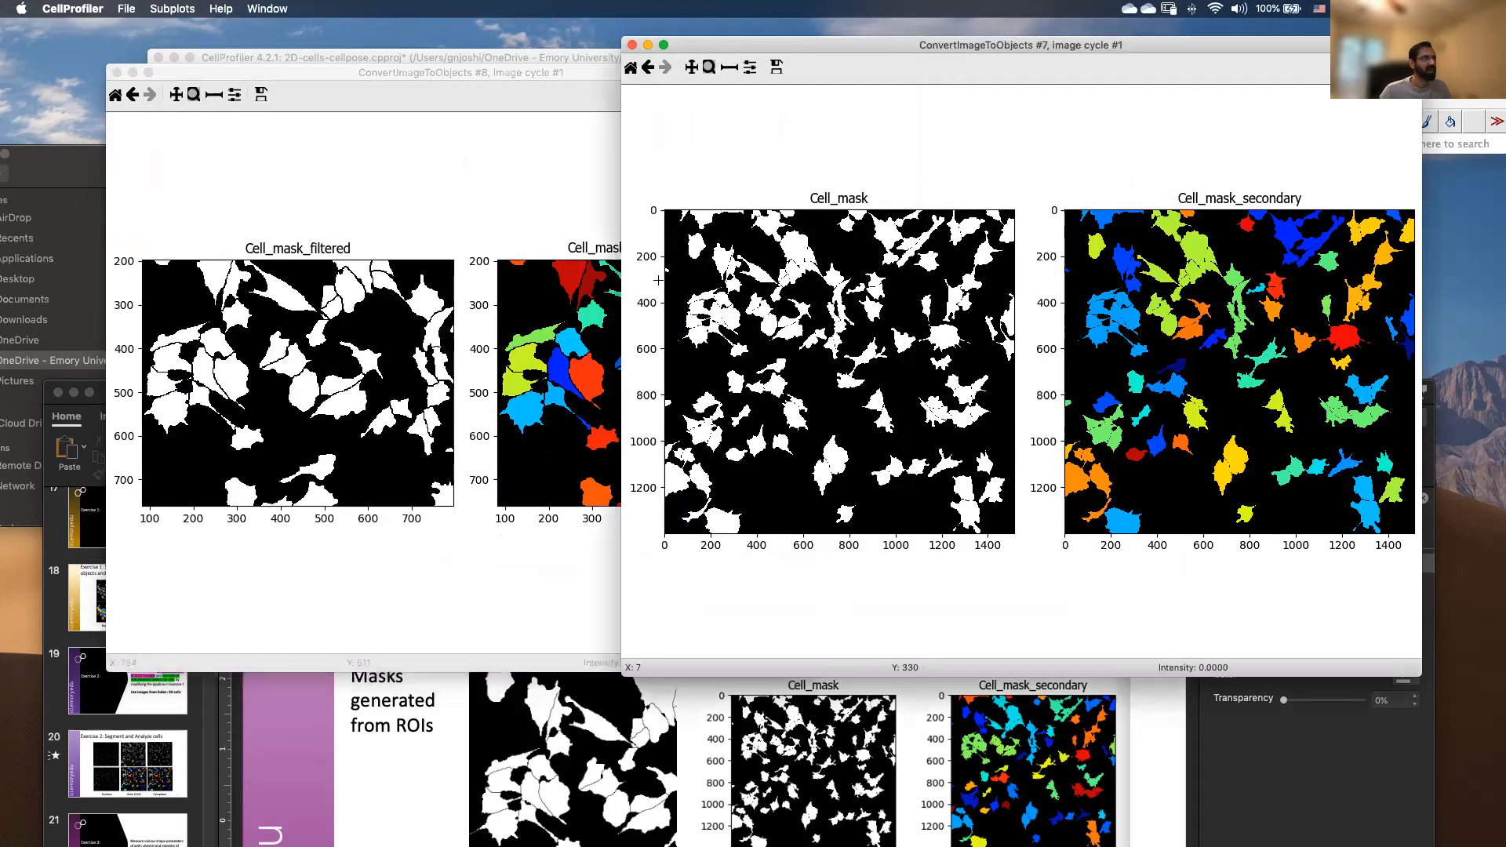
drag(686, 273, 837, 392)
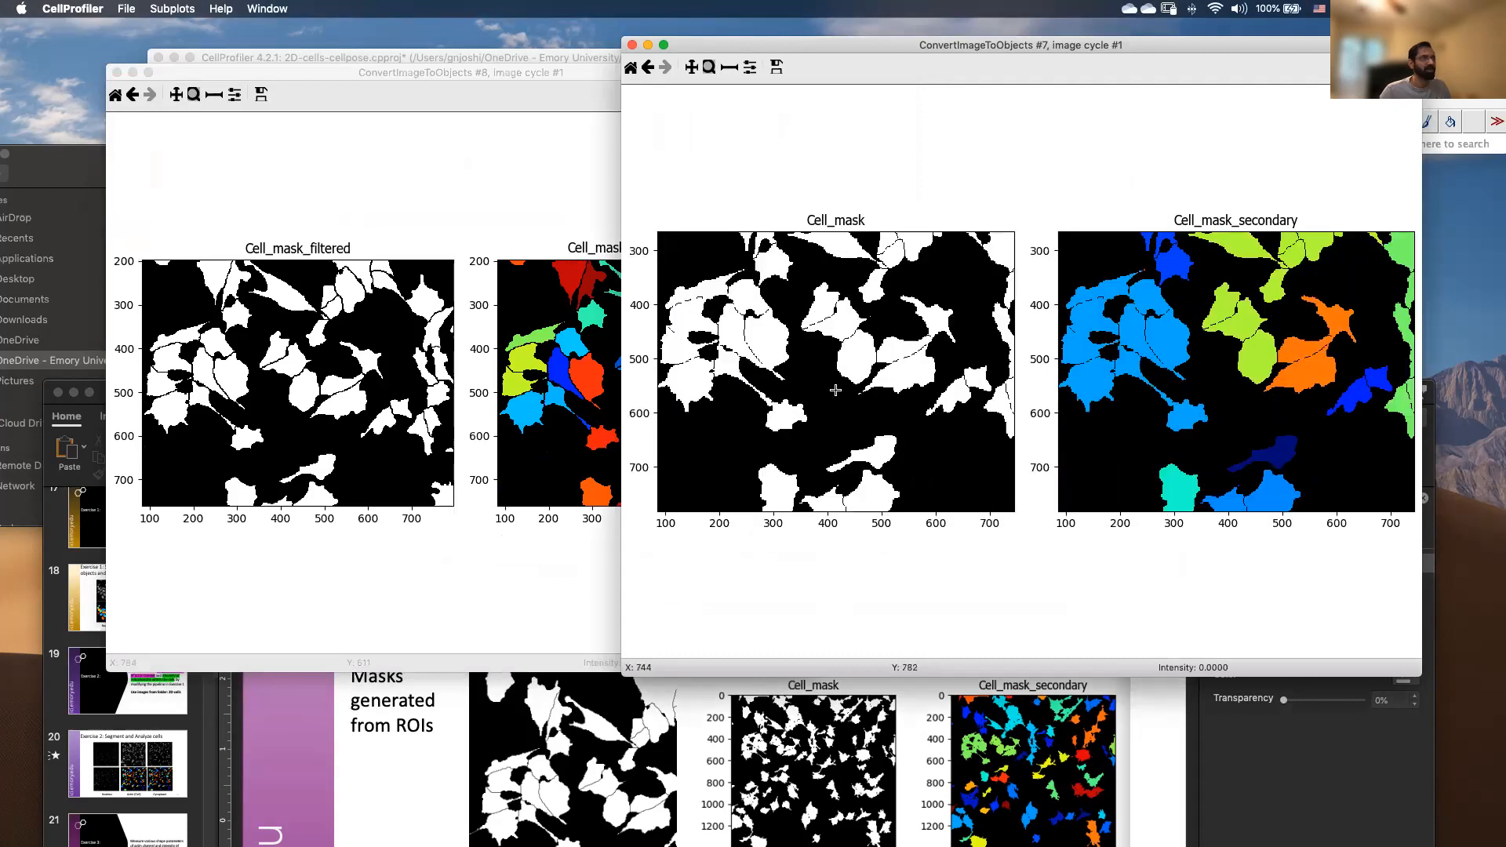
click(518, 197)
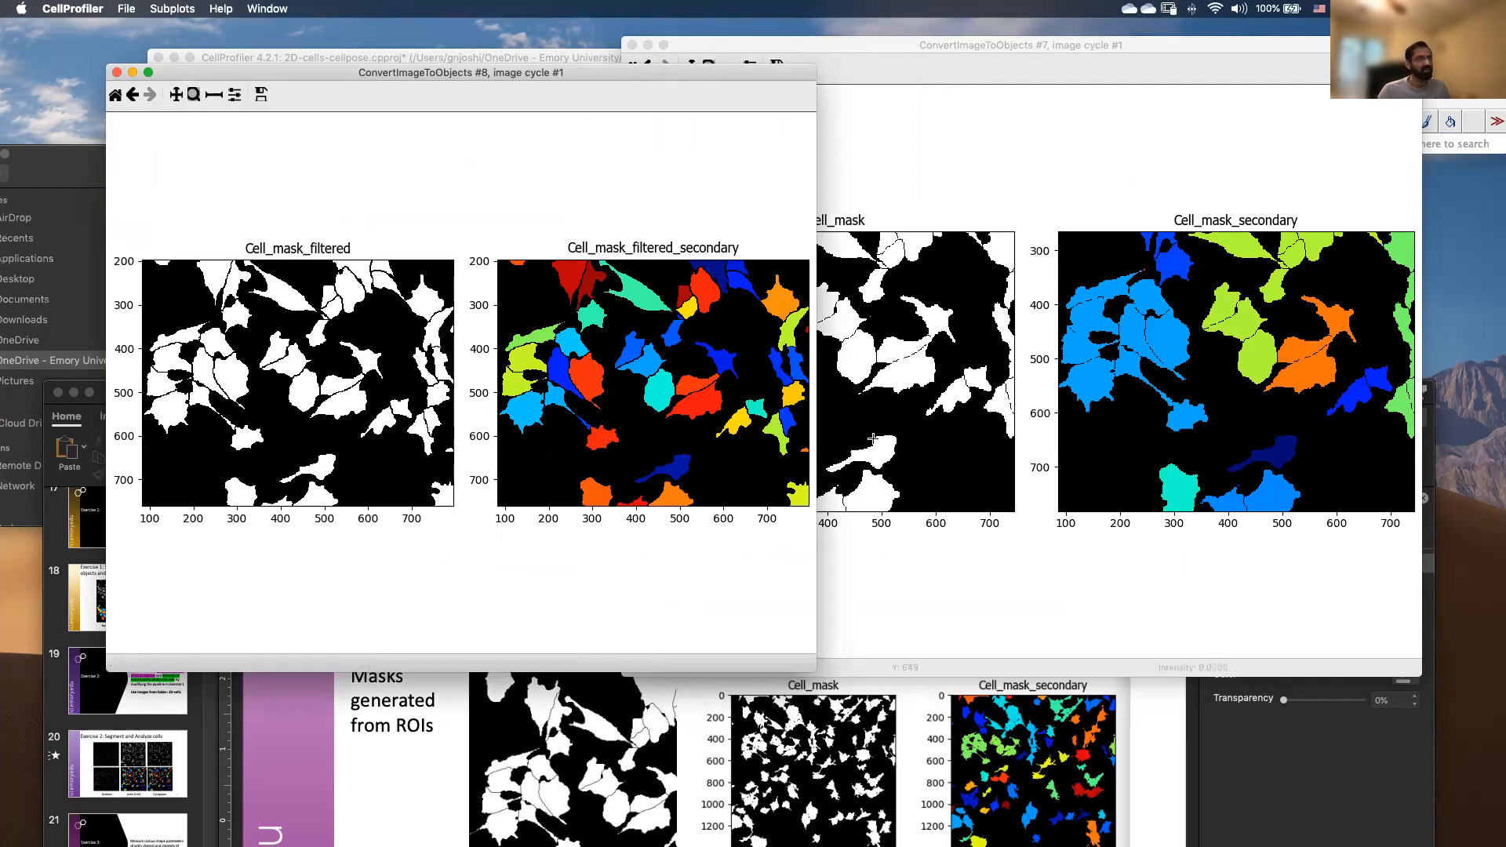
Close the Cell_mask_filtered and Cell_mask conversion result windows.
drag(352, 72, 877, 196)
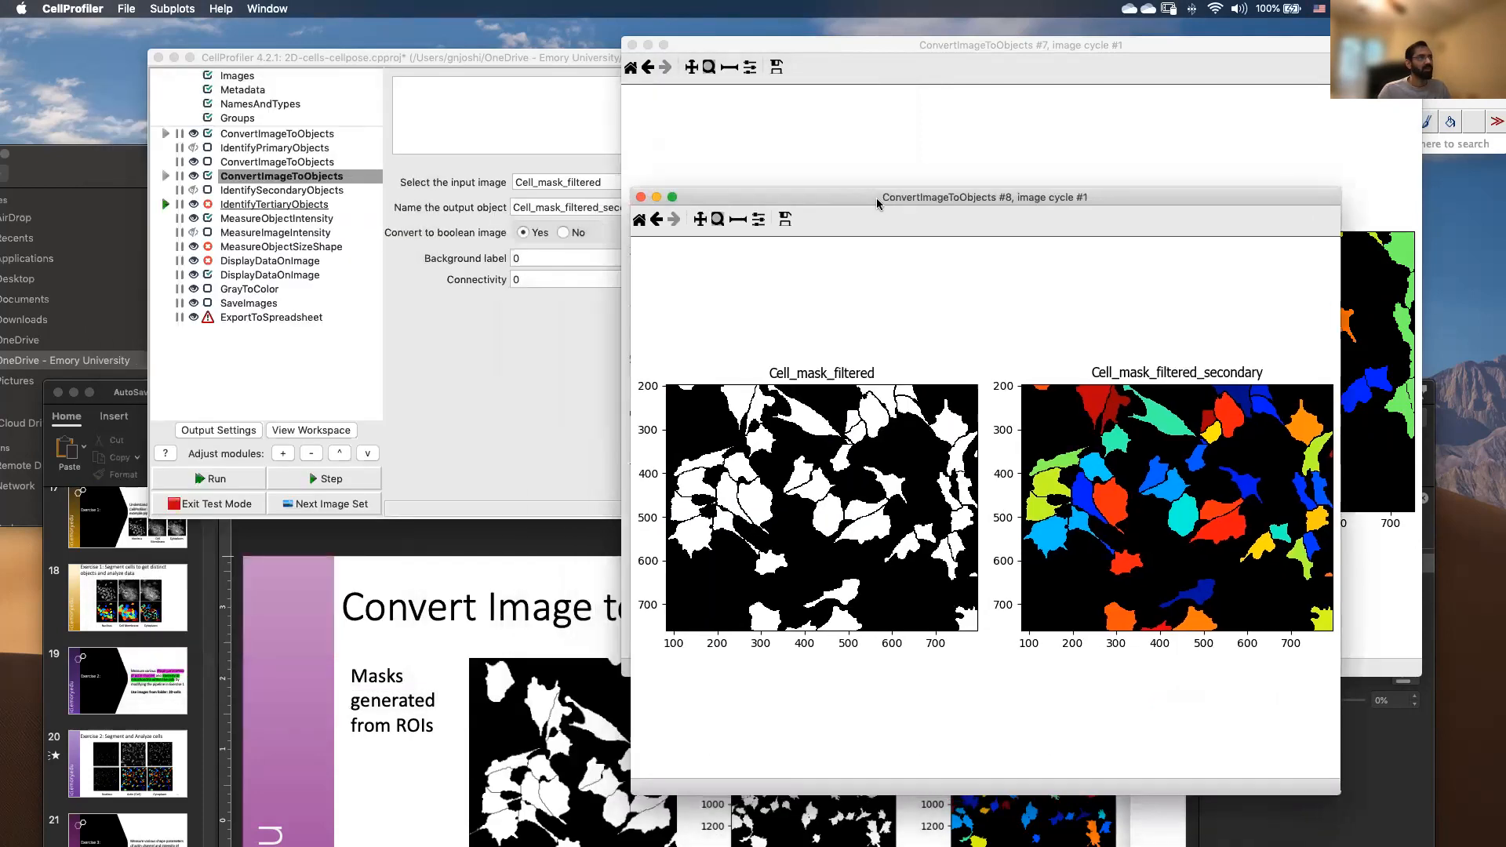
click(641, 196)
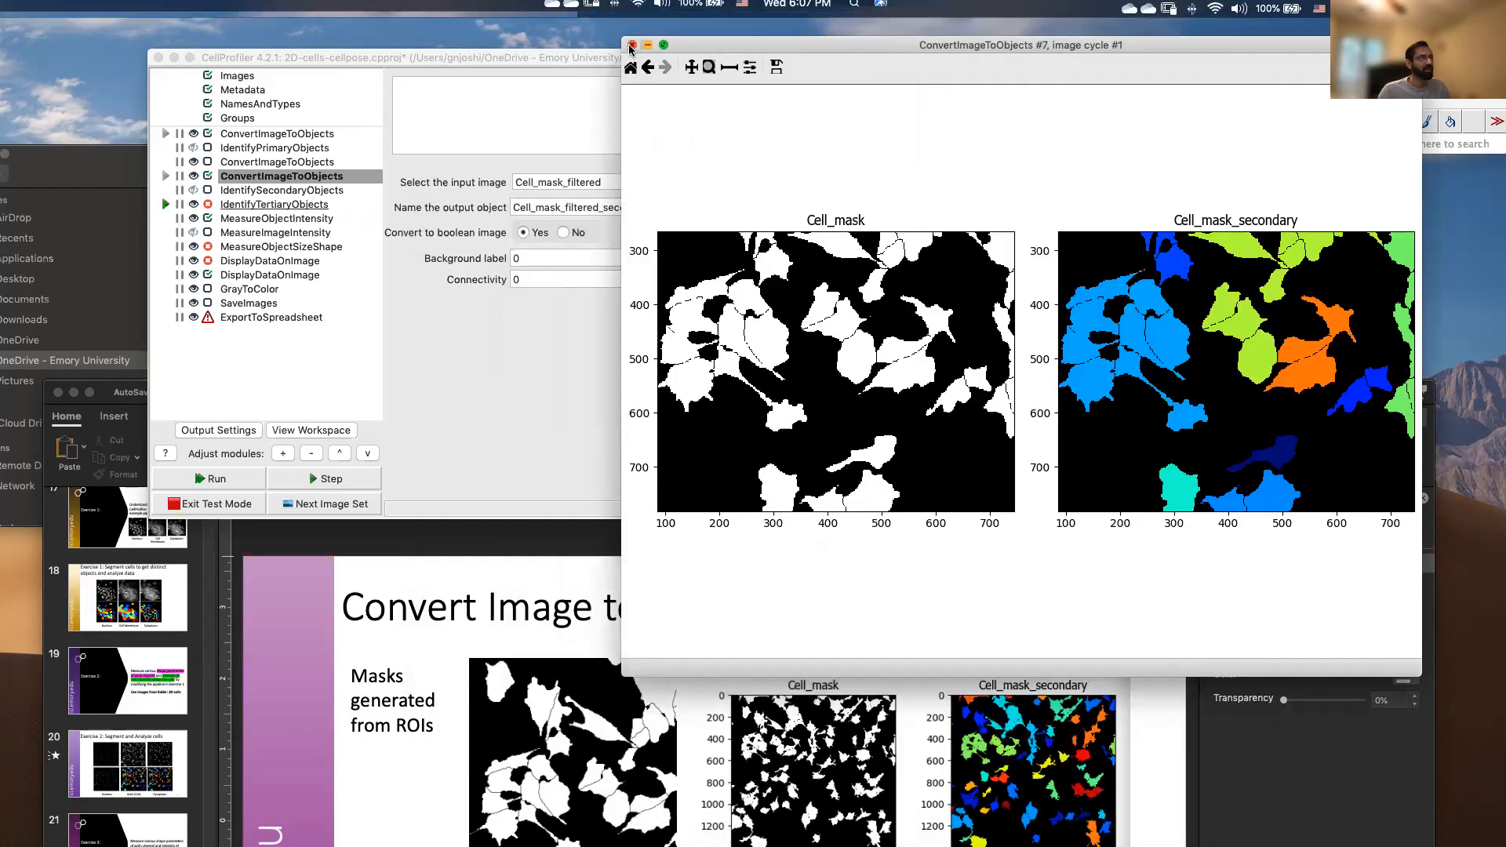
click(632, 45)
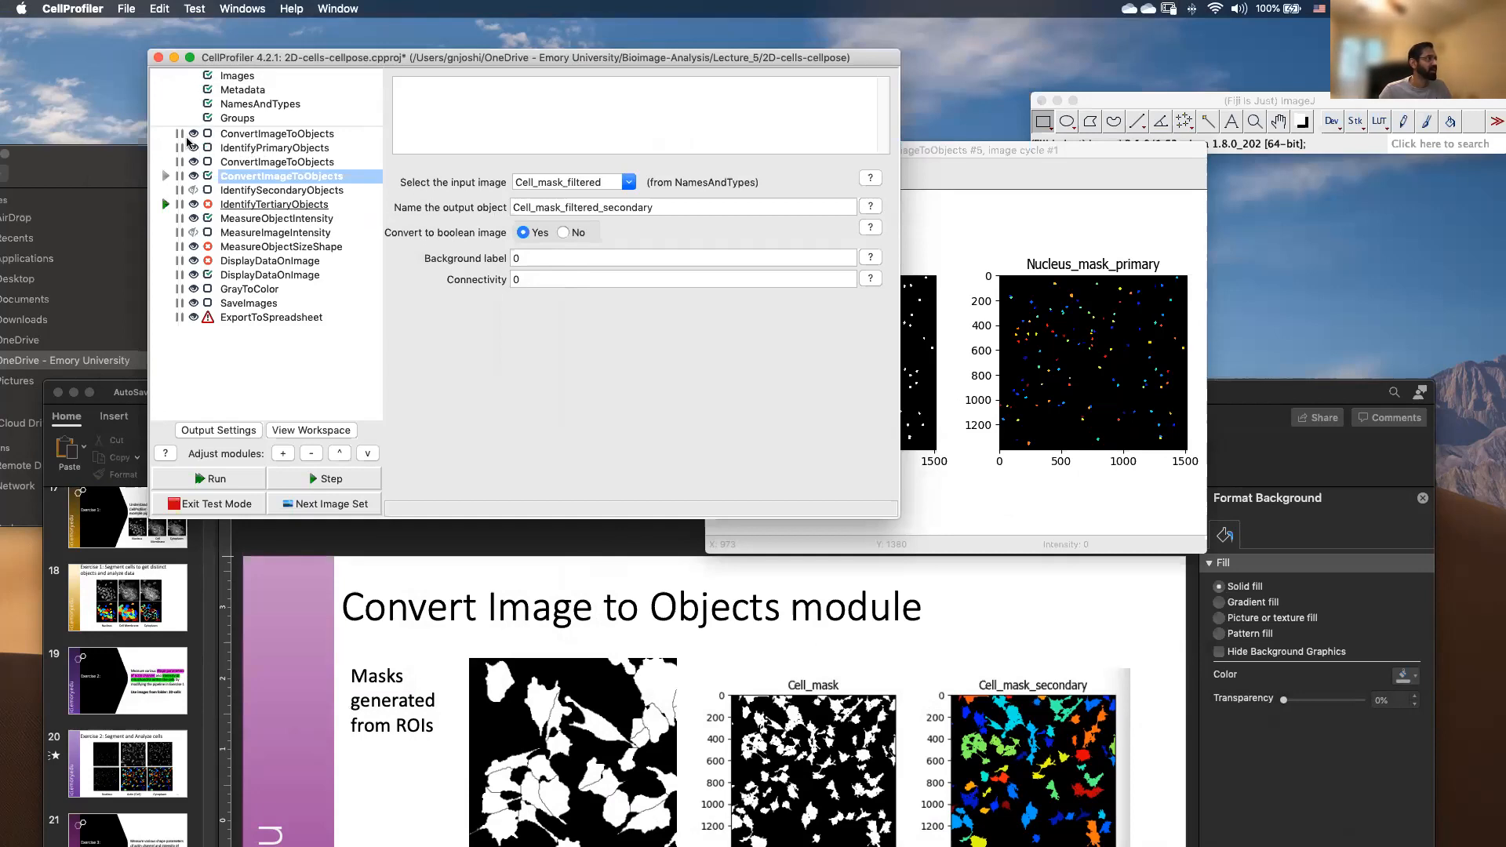
Turn off the result display of all three ConvertImageToObjects modules and disable the Cell_mask_filtered conversion.
click(192, 134)
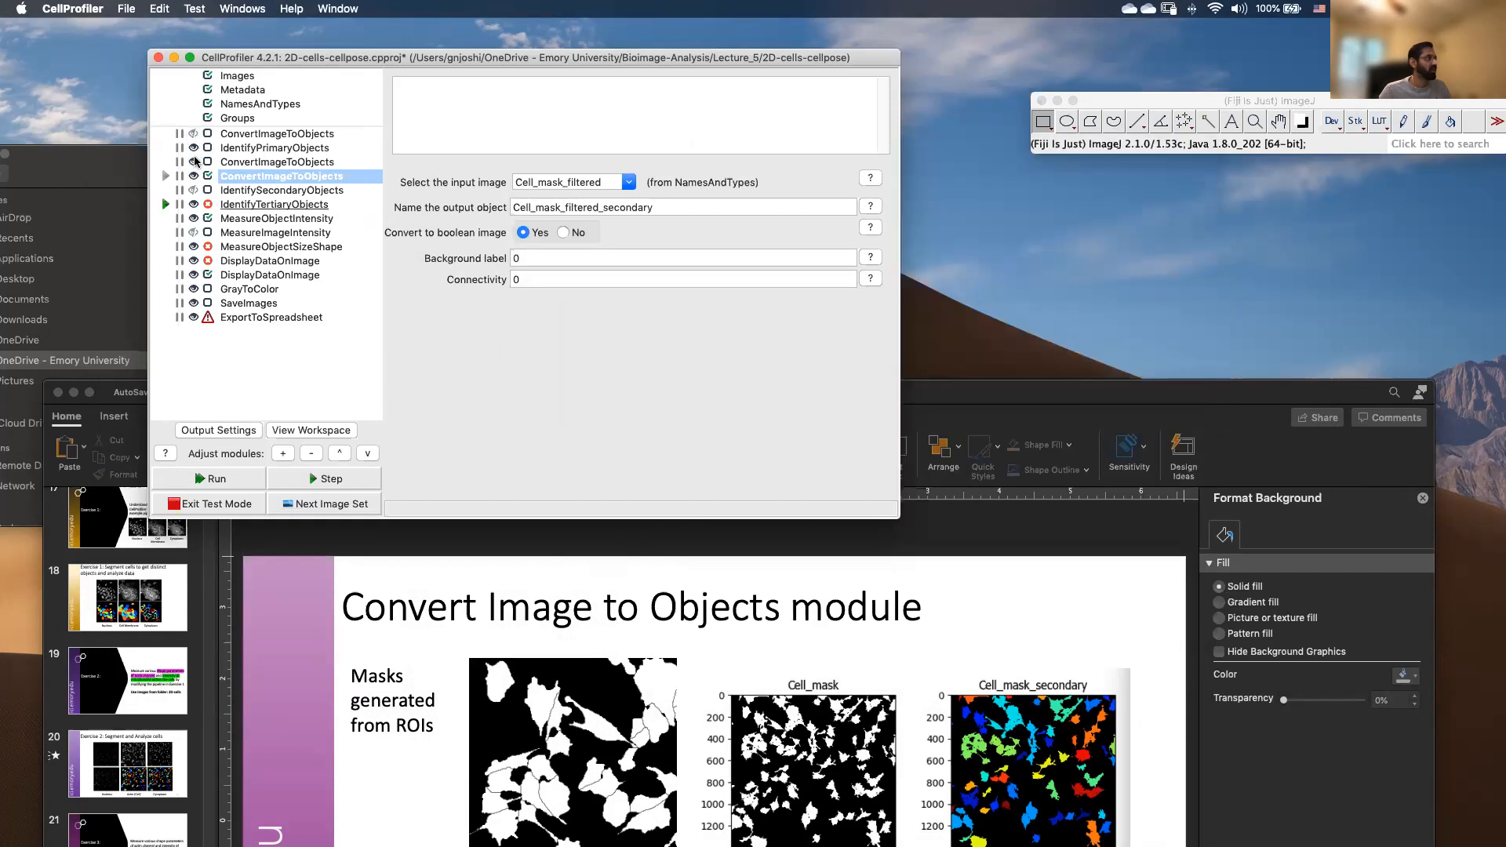
click(194, 162)
click(194, 174)
Set a pause on the IdentifyPrimaryObjects module and choose Nucleus as its input image.
click(250, 149)
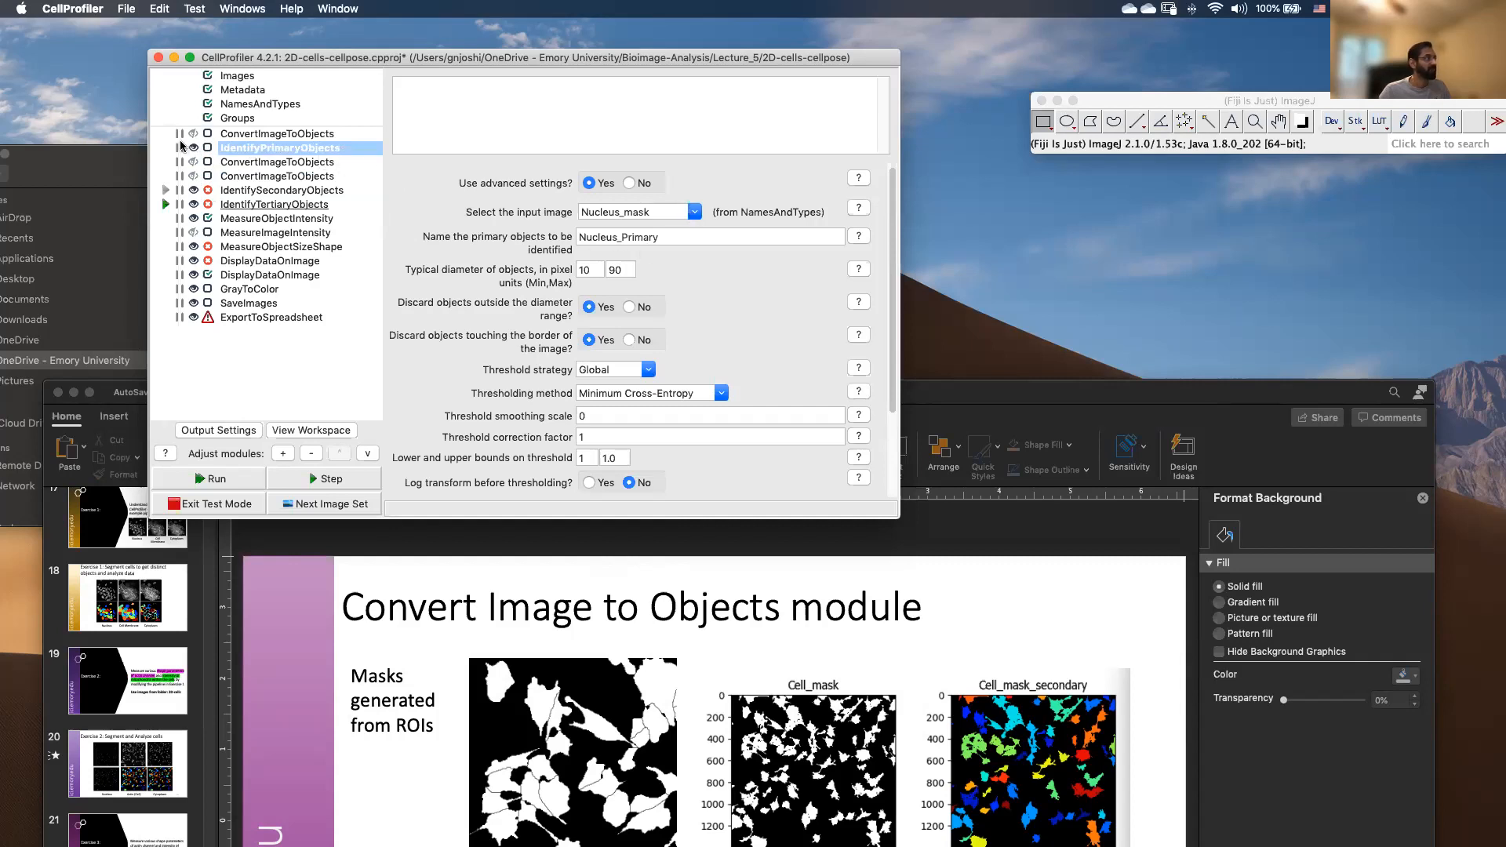
click(179, 149)
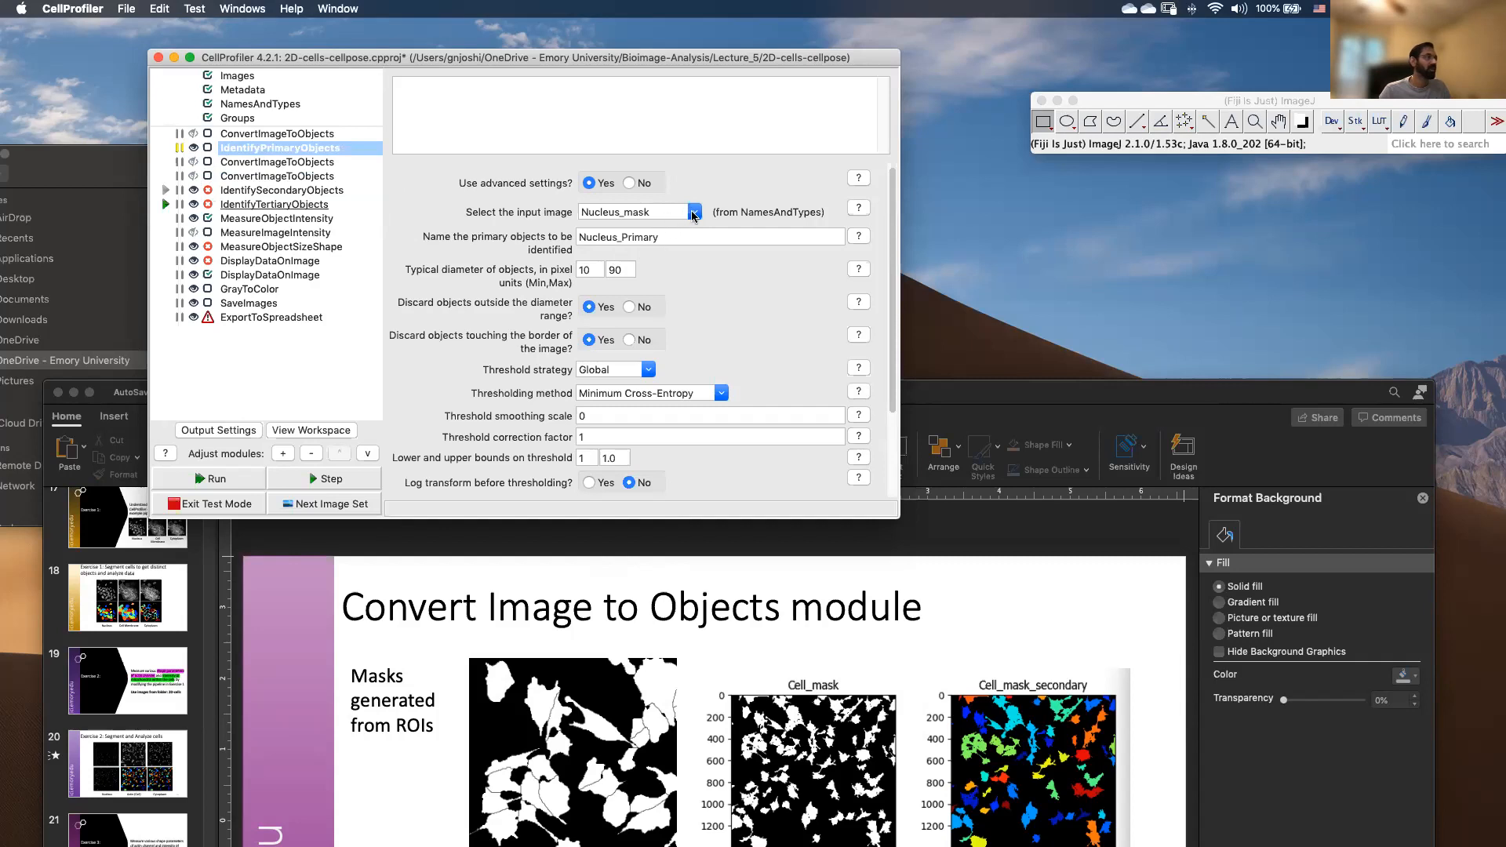
click(694, 213)
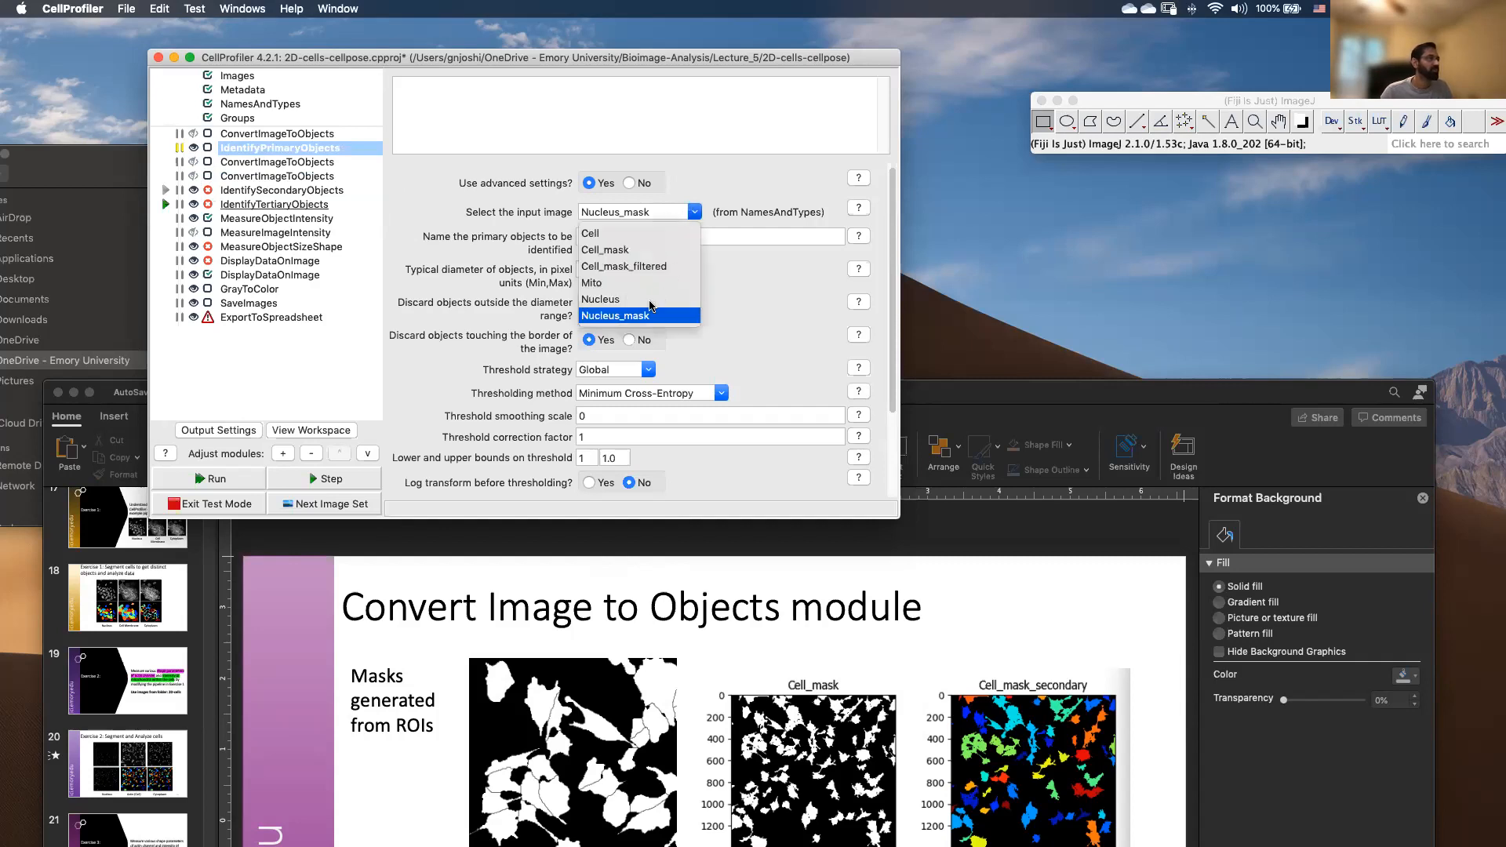
click(625, 299)
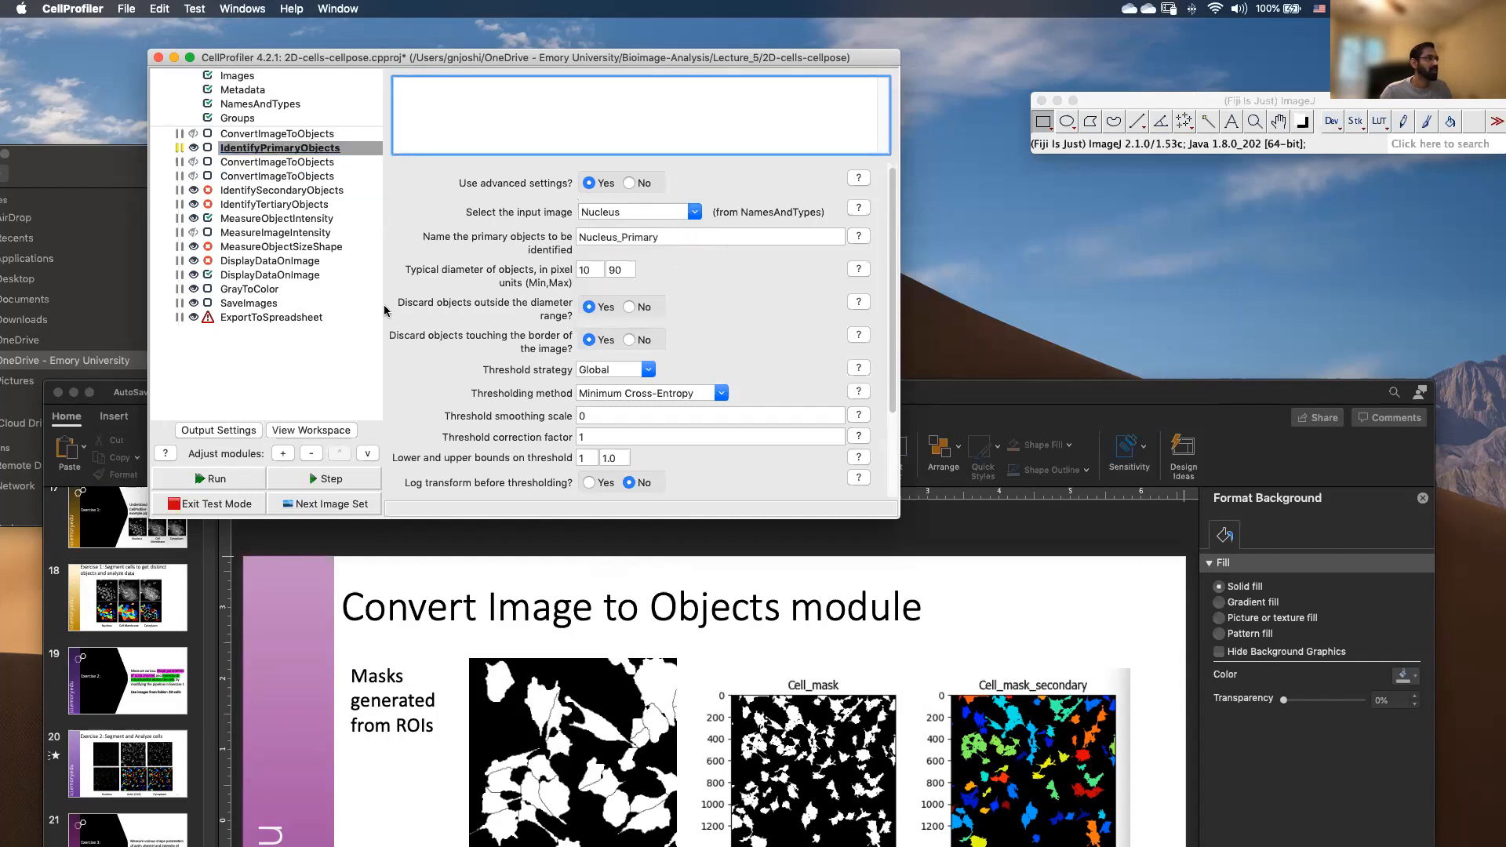
click(179, 148)
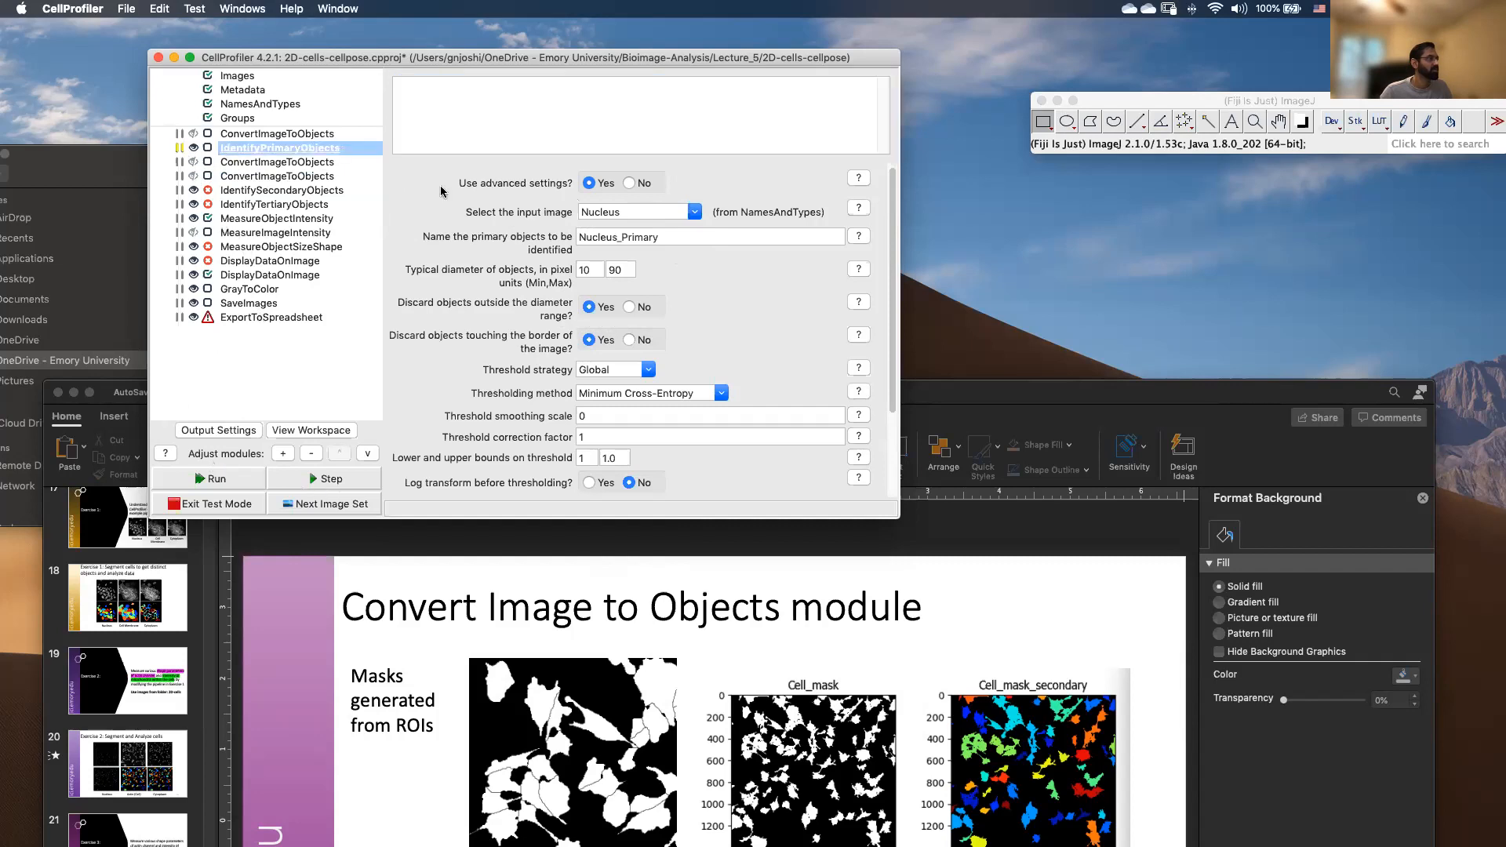
Check the loaded image files and their assigned names in NamesAndTypes, and return to the IdentifyPrimaryObjects settings.
click(265, 76)
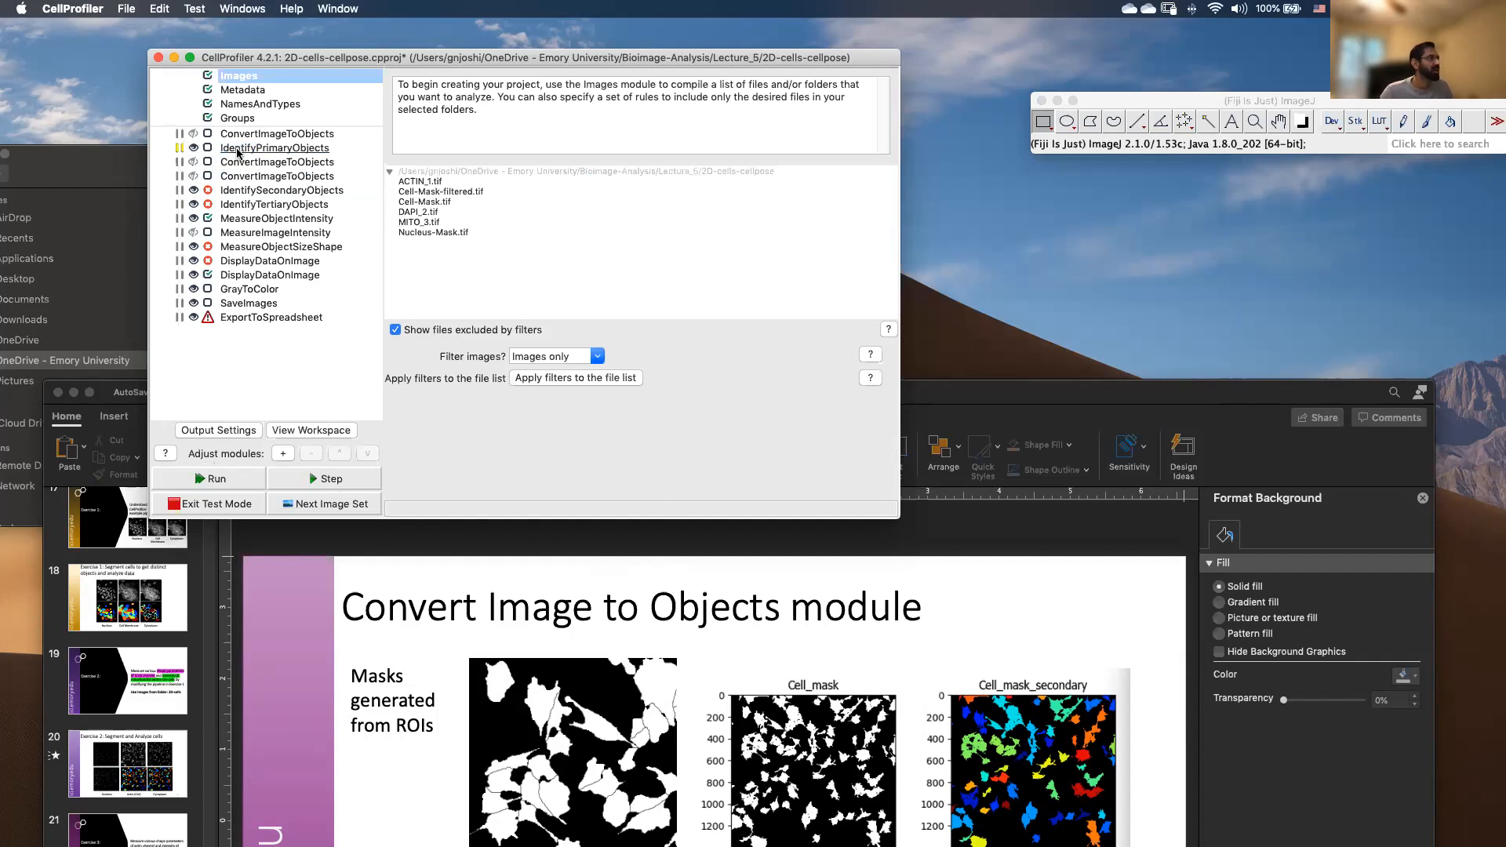
click(251, 104)
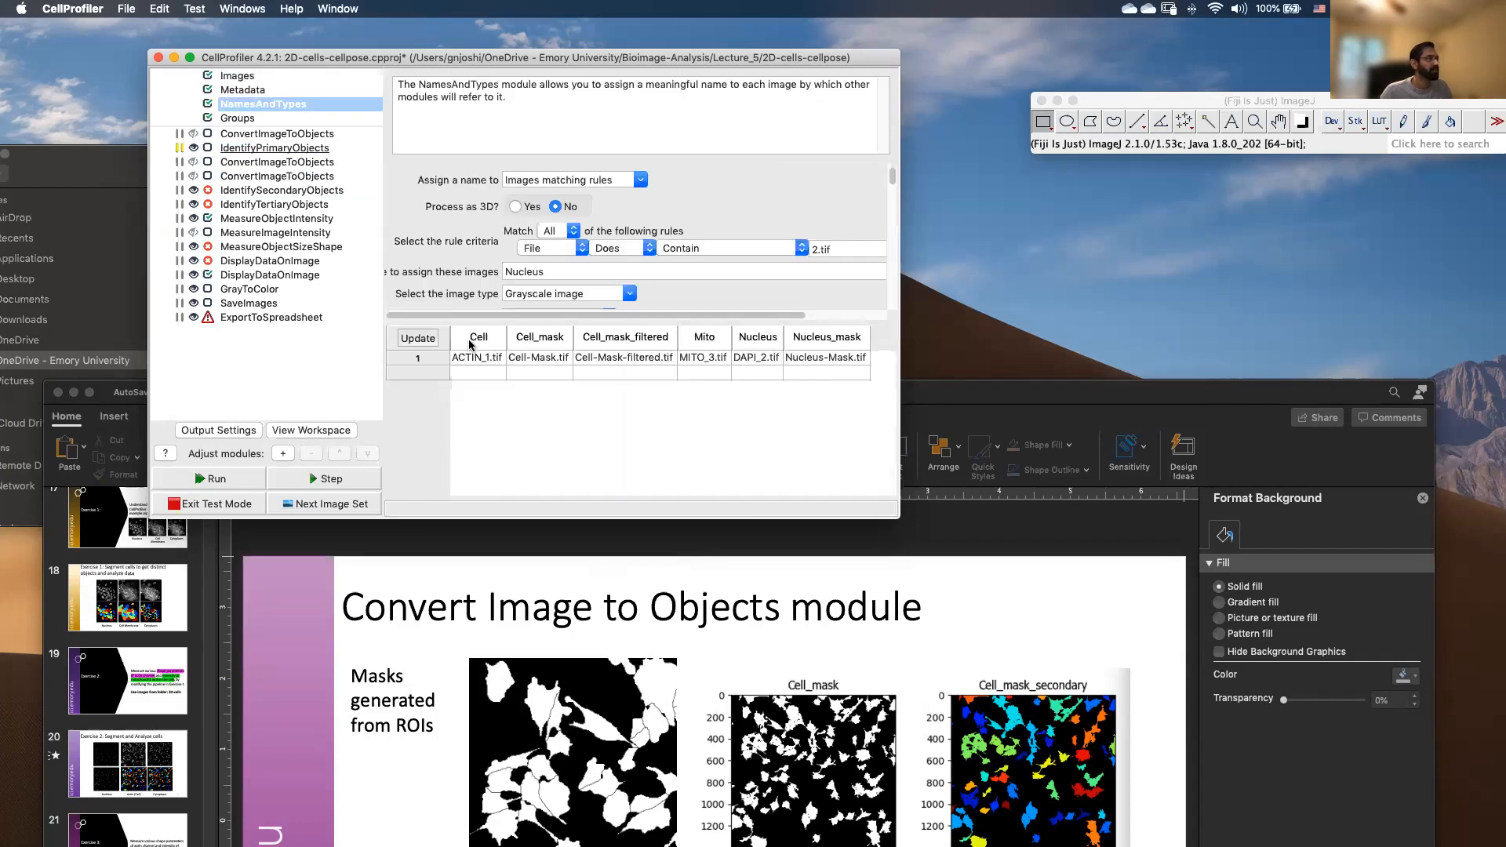
click(245, 147)
click(695, 212)
click(700, 211)
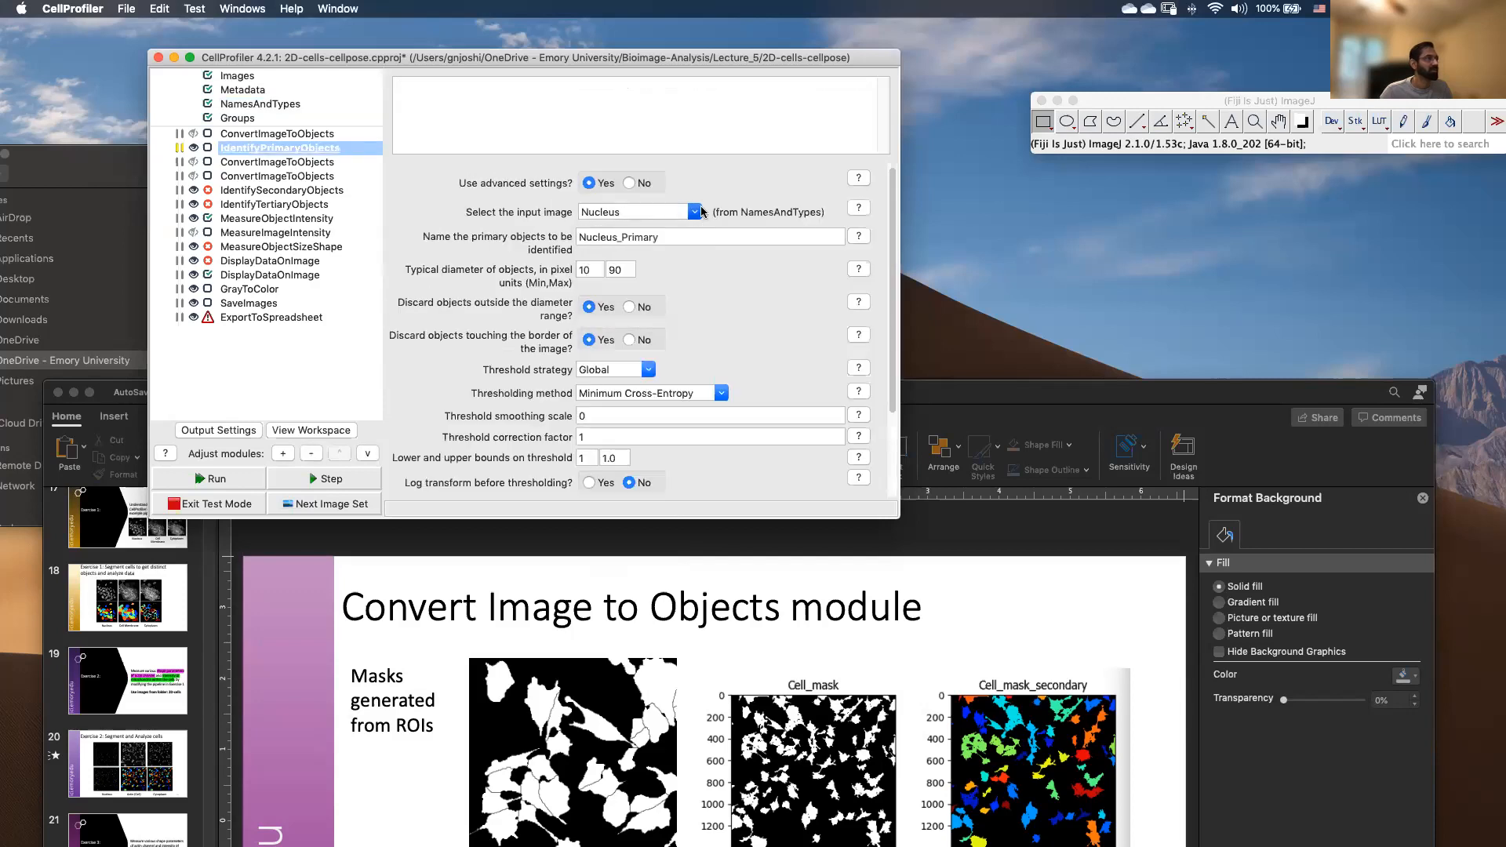
Try to step through IdentifyPrimaryObjects and update the image set list in NamesAndTypes.
click(662, 242)
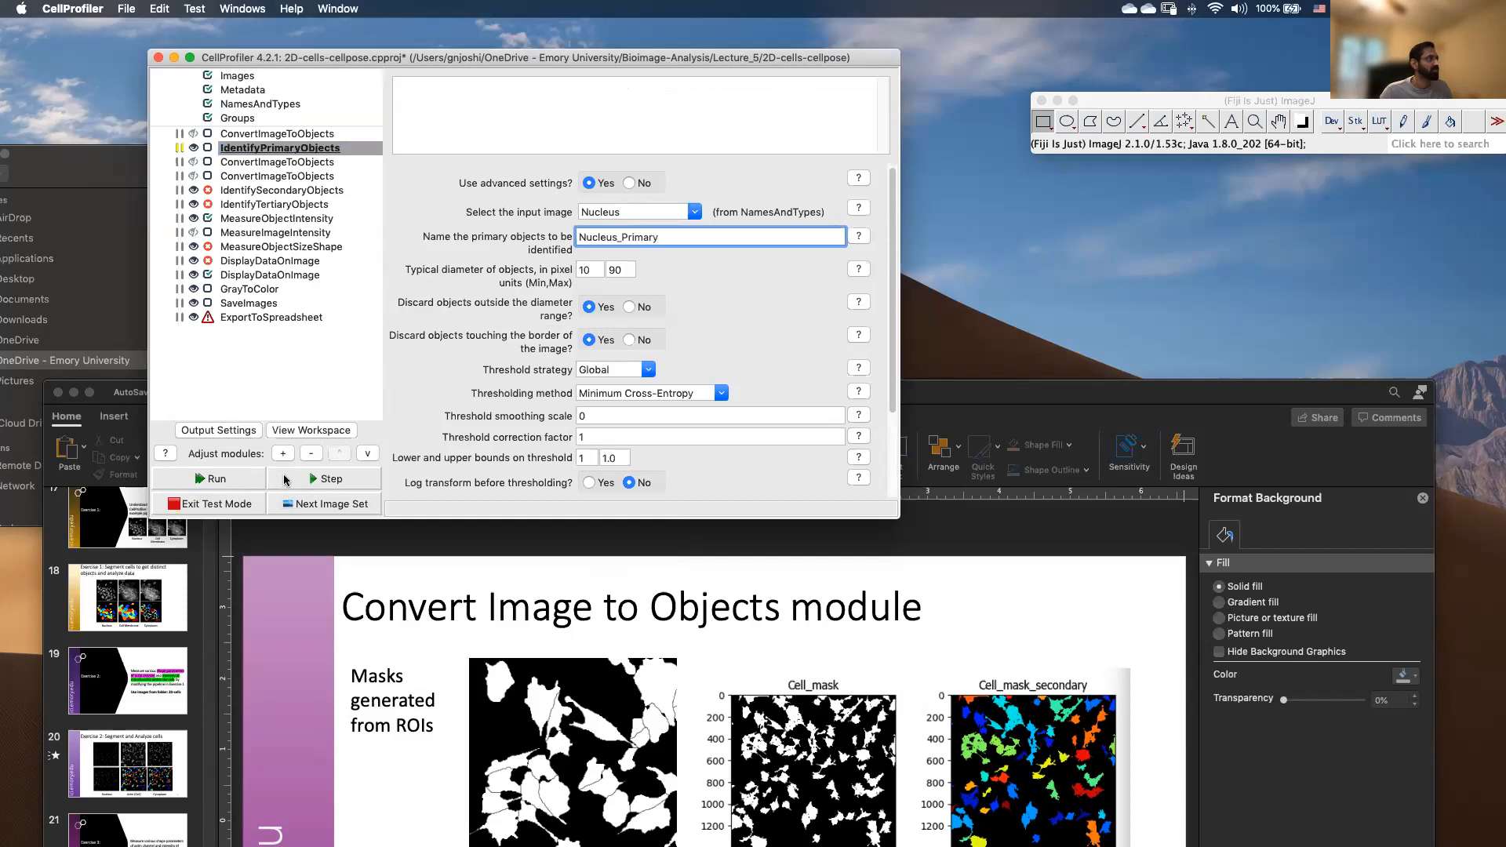
click(334, 485)
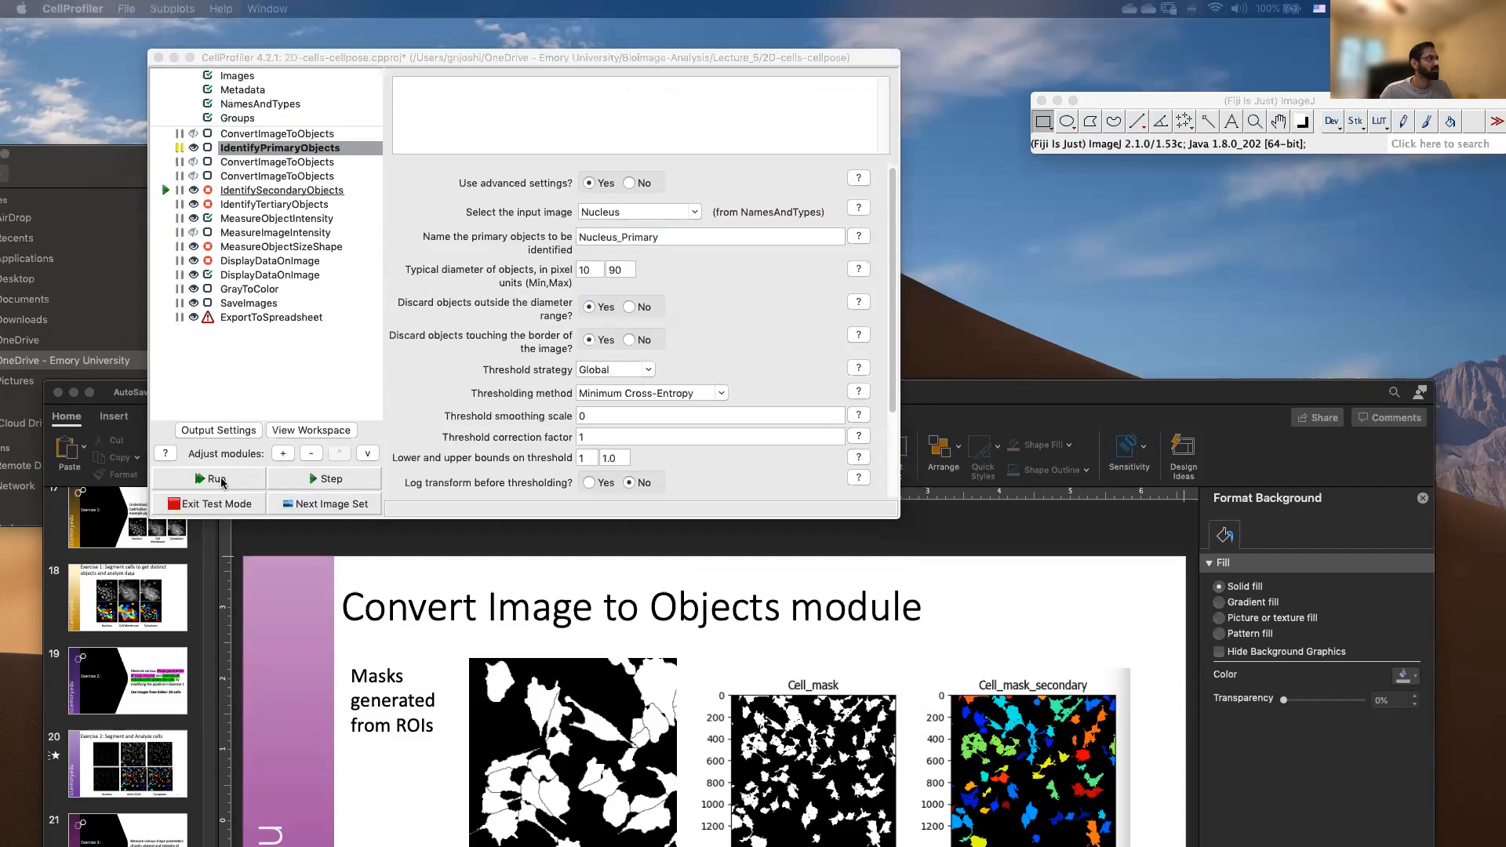
click(264, 104)
click(416, 336)
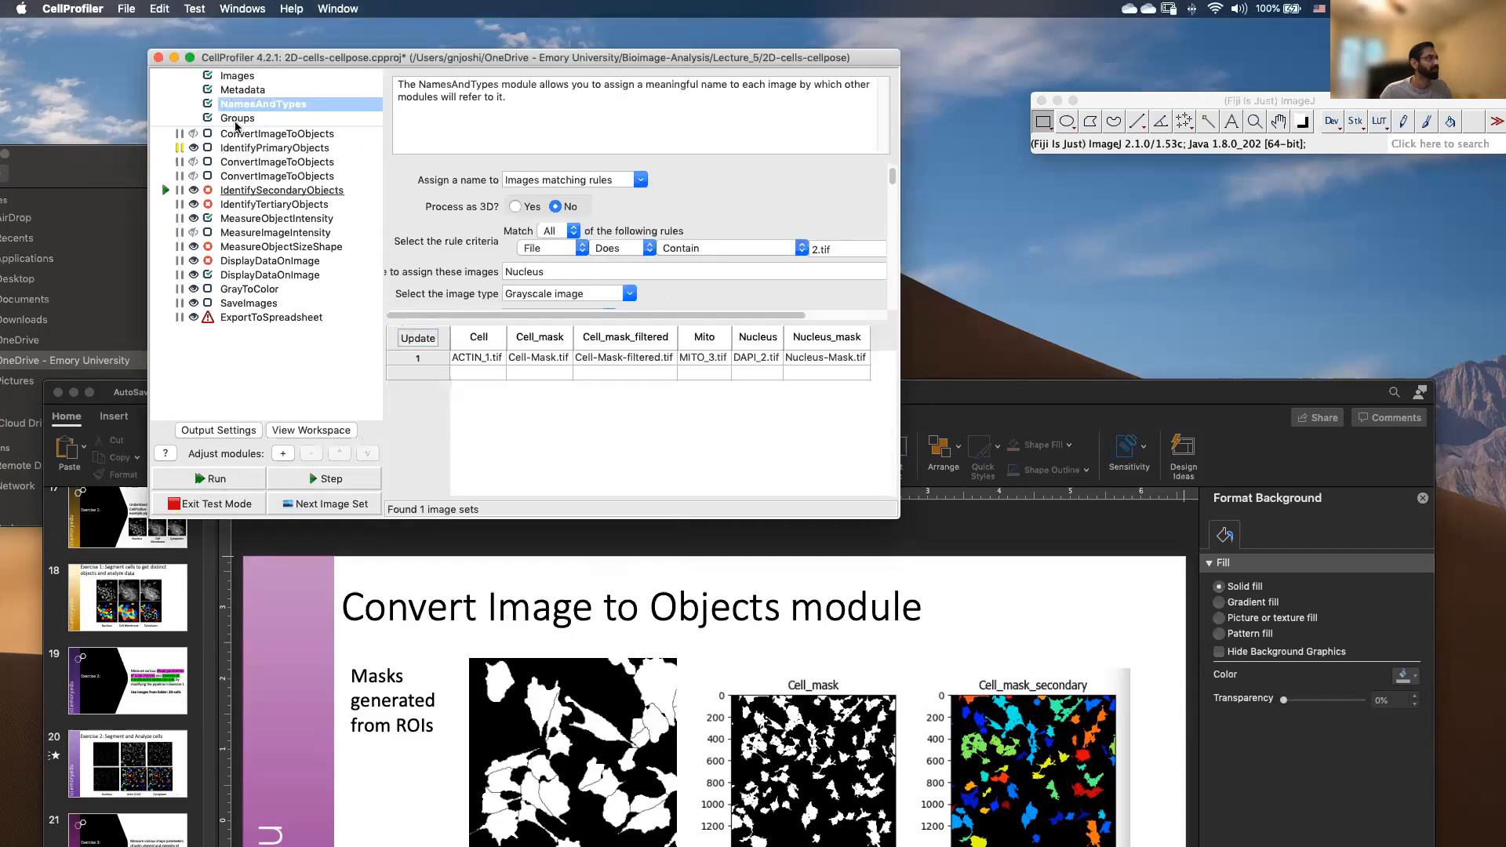
Enable IdentifyPrimaryObjects, run it on the Nucleus image and enlarge its result window.
click(243, 150)
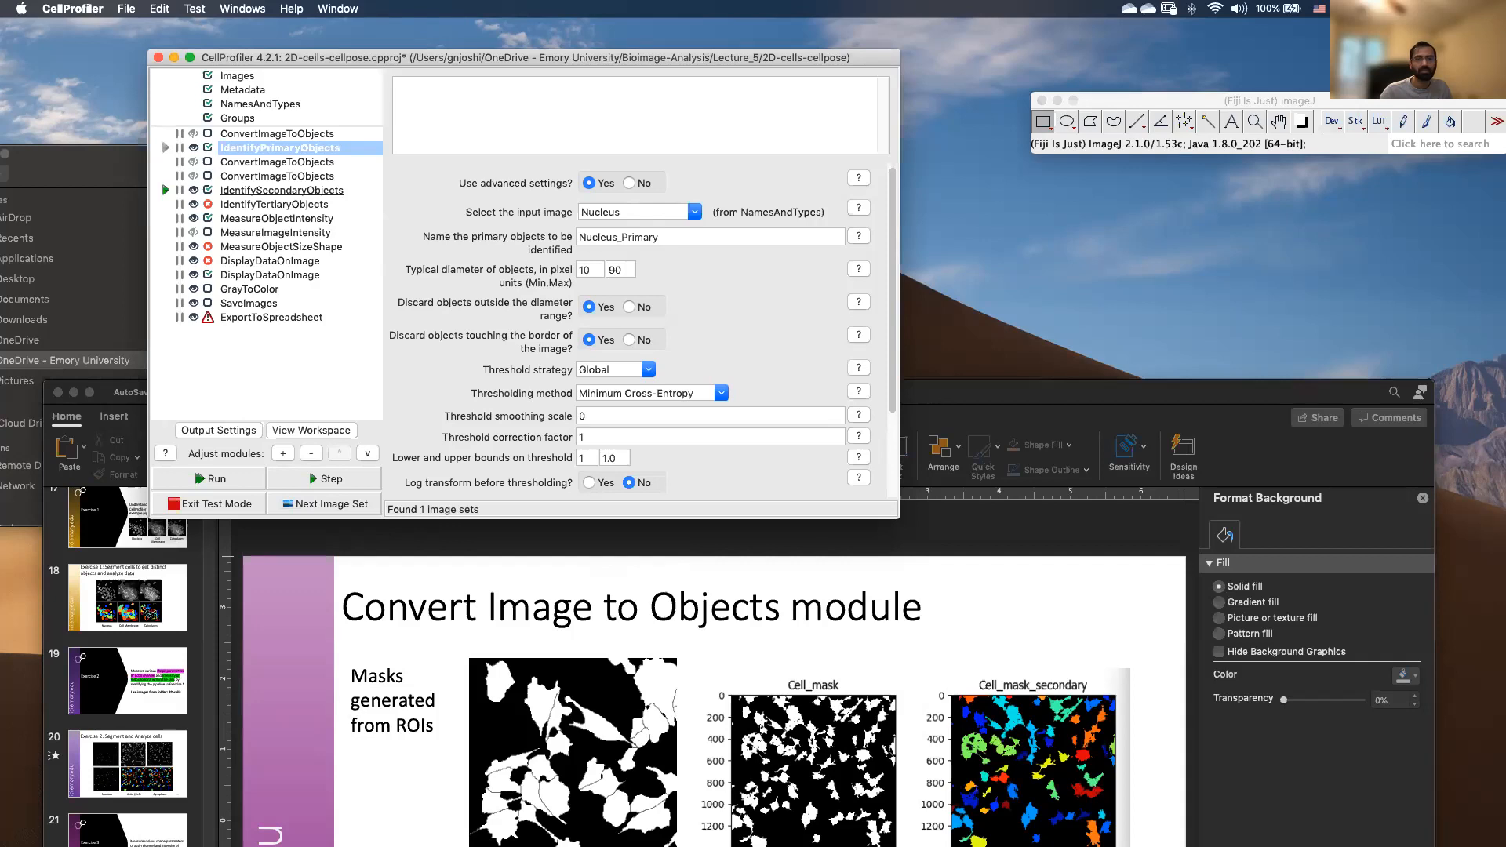
drag(1505, 198, 787, 106)
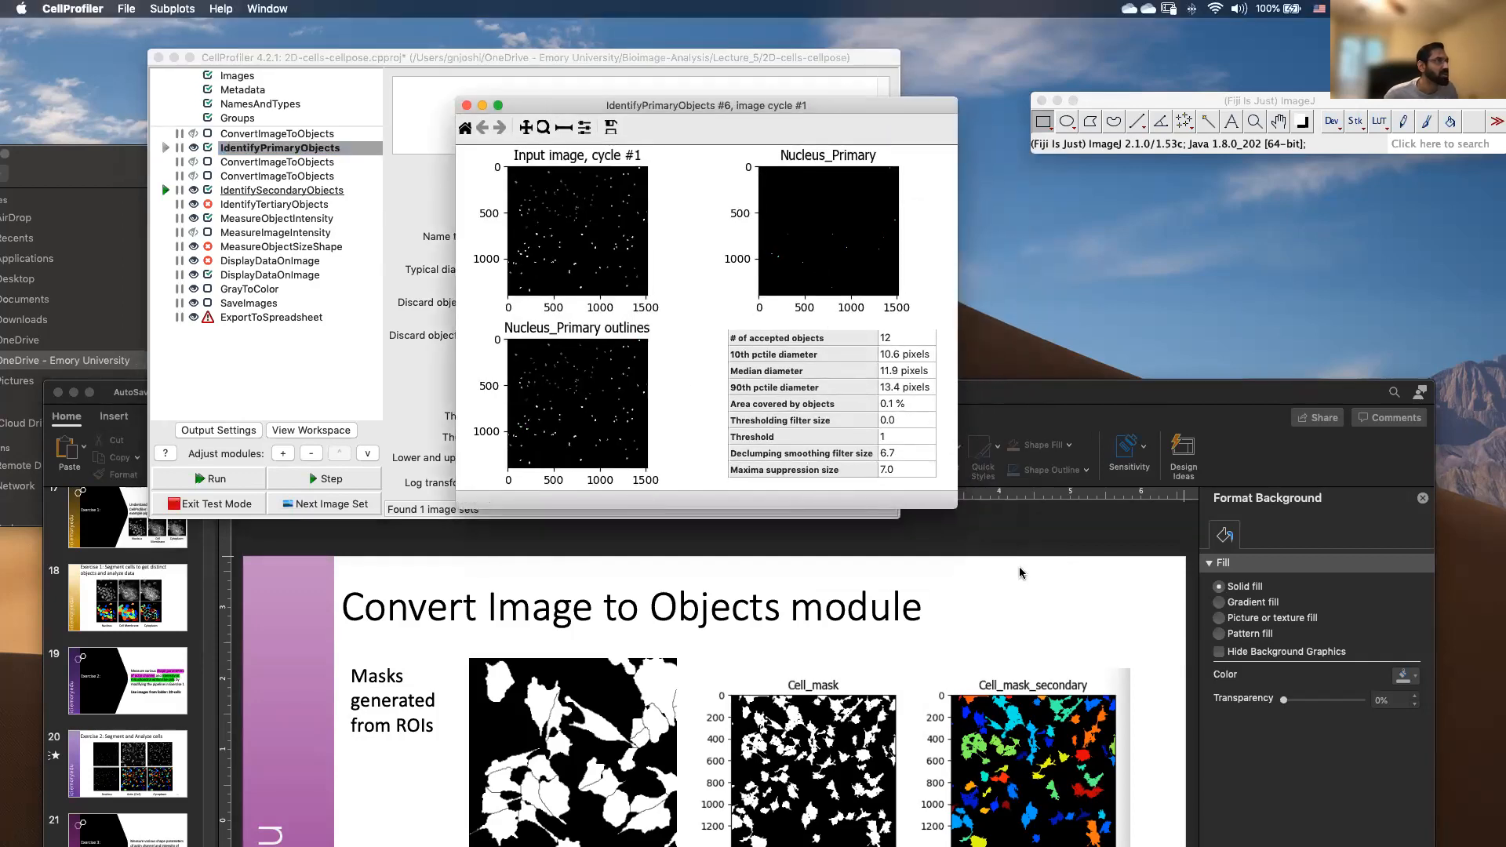
drag(953, 506, 1185, 687)
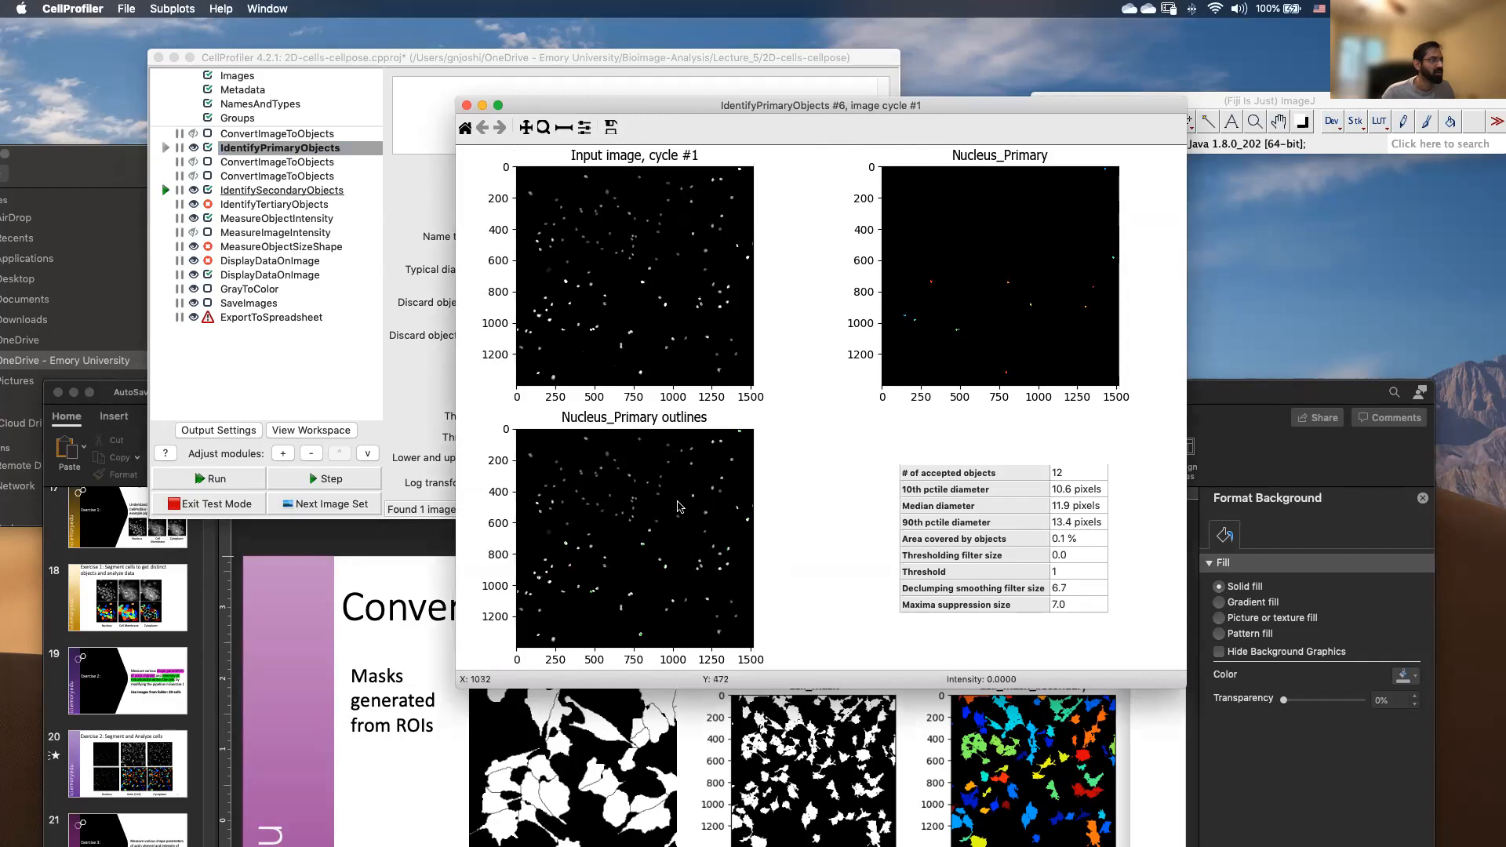
Review the IdentifyPrimaryObjects settings, including the input image, threshold strategy and thresholding method.
click(461, 66)
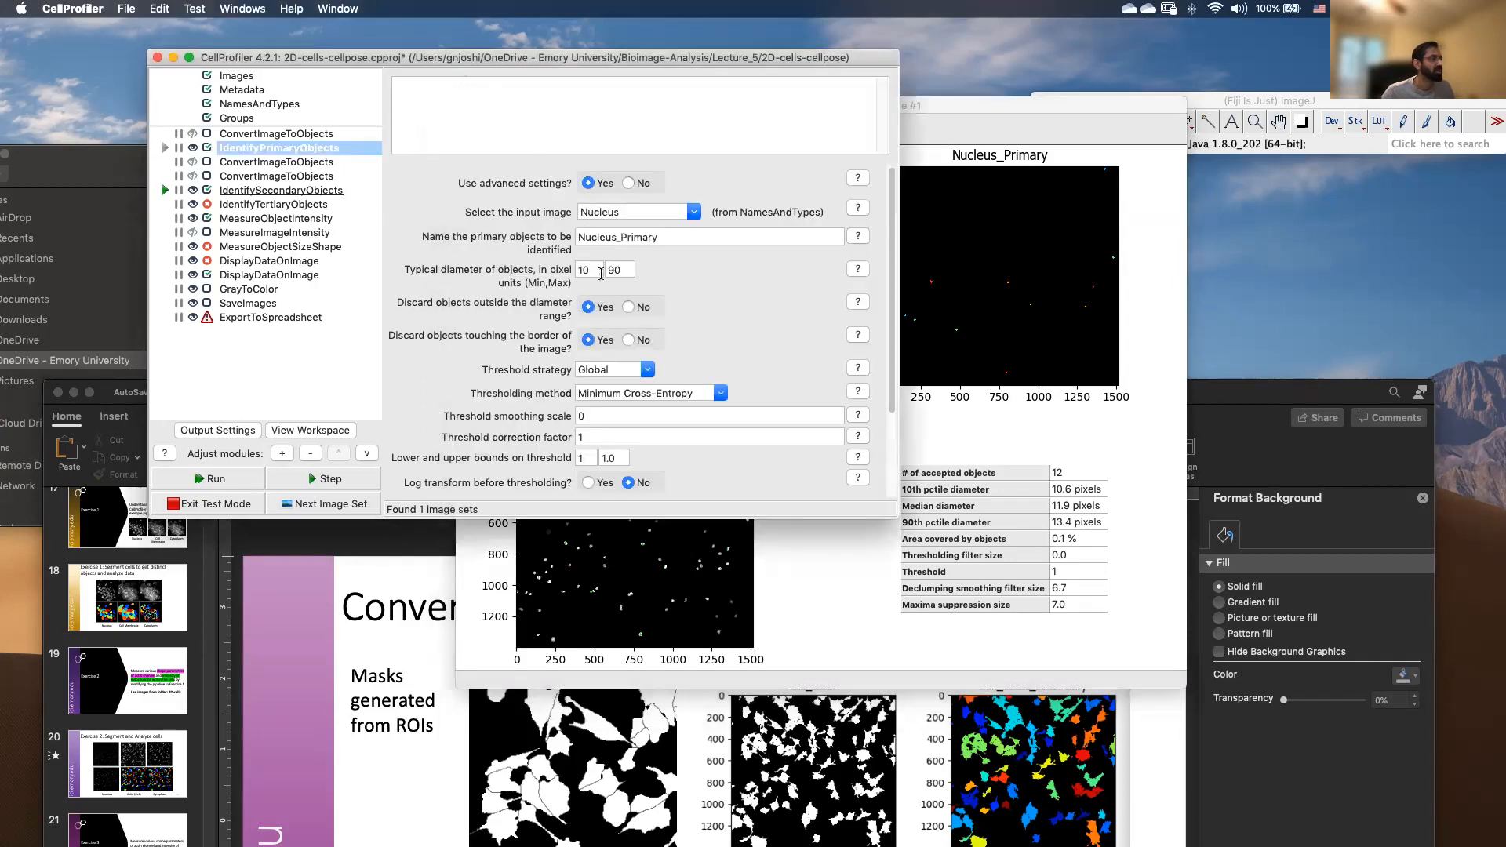
scroll(722, 403, down, 4)
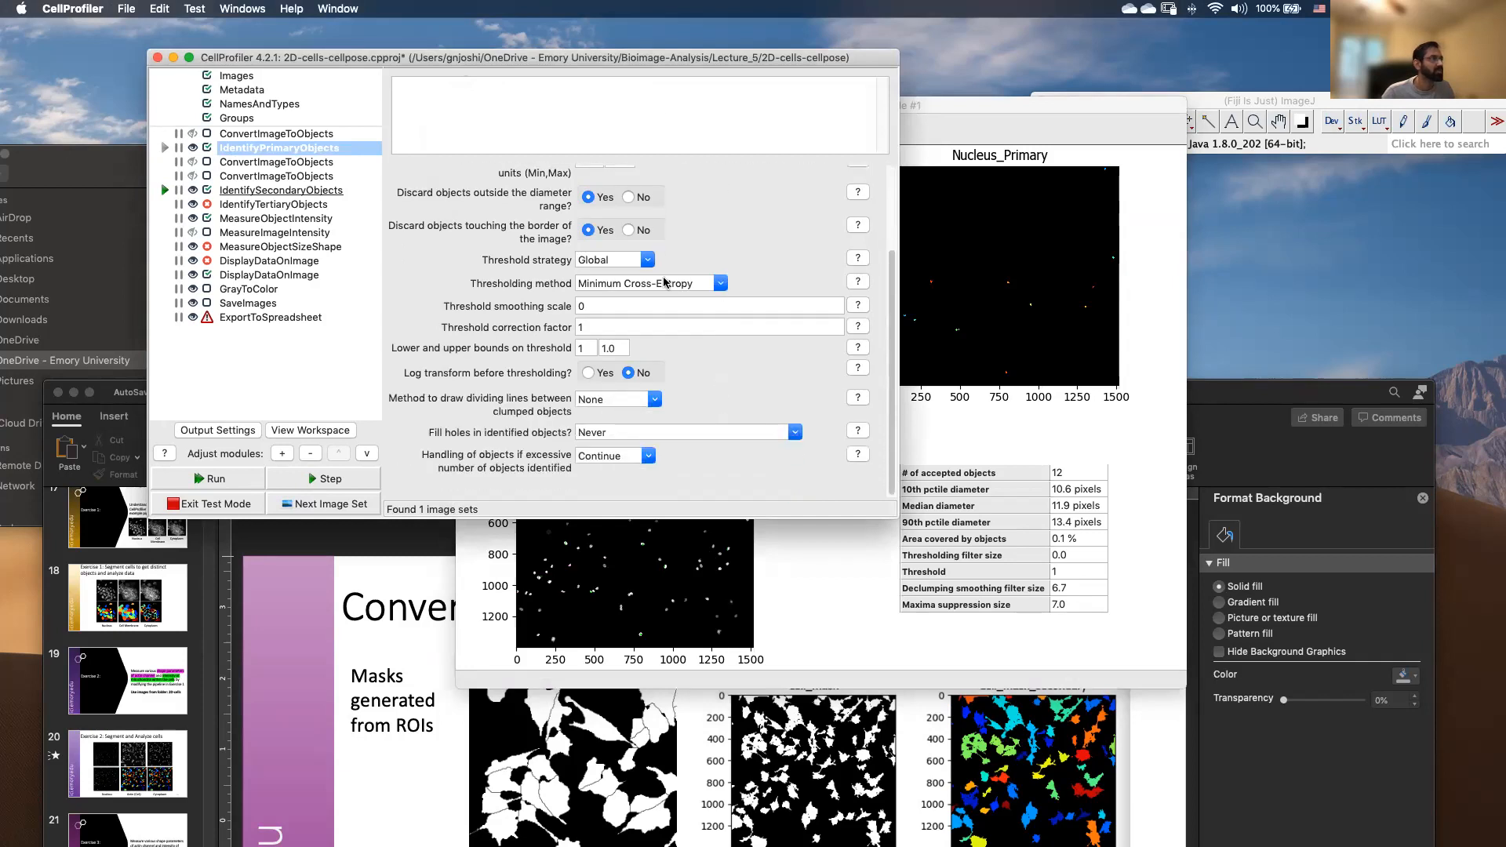
scroll(664, 282, up, 4)
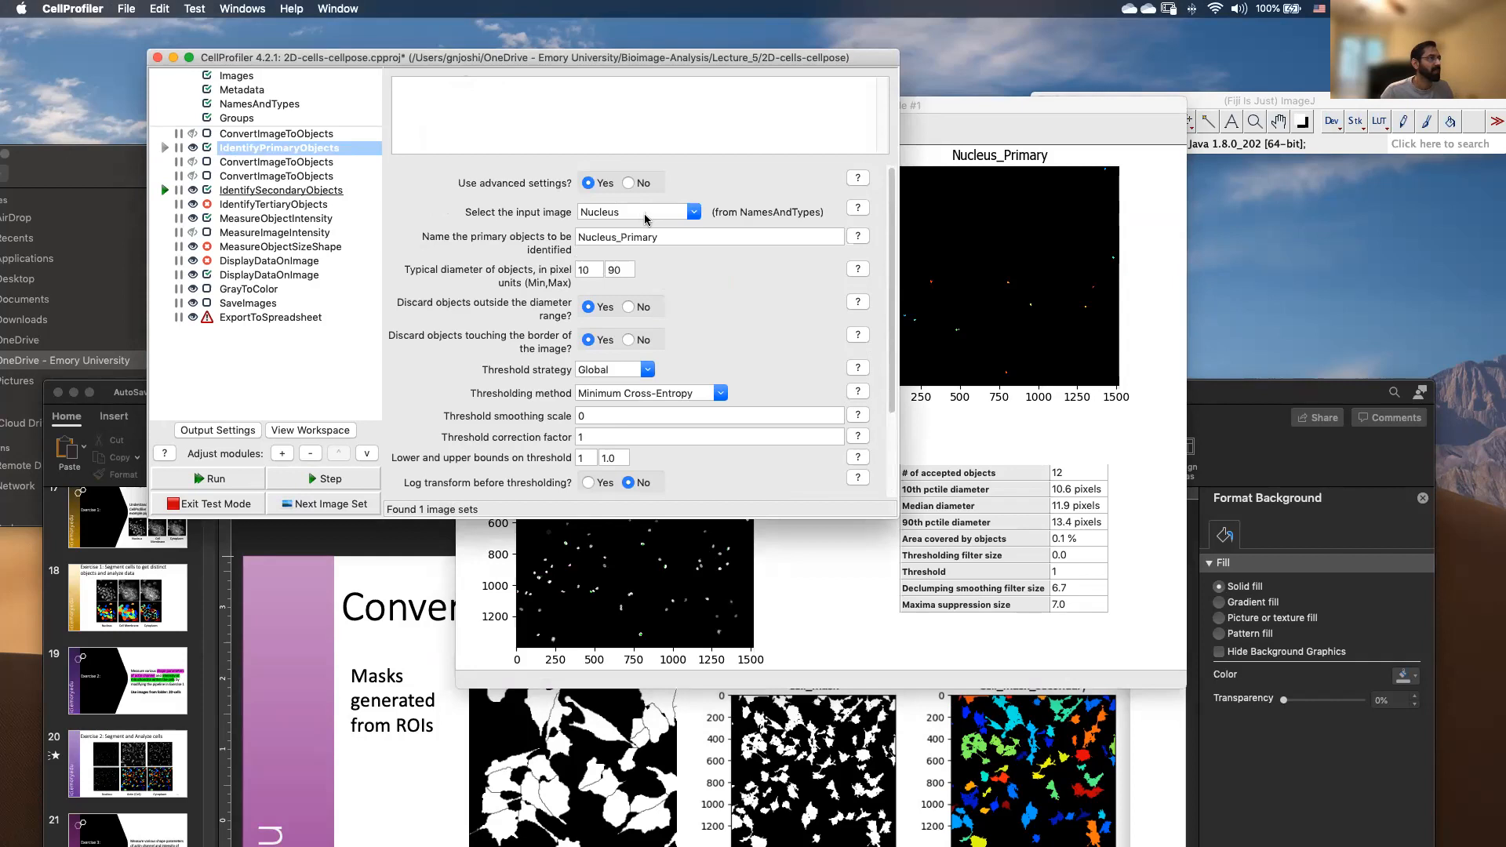
click(689, 214)
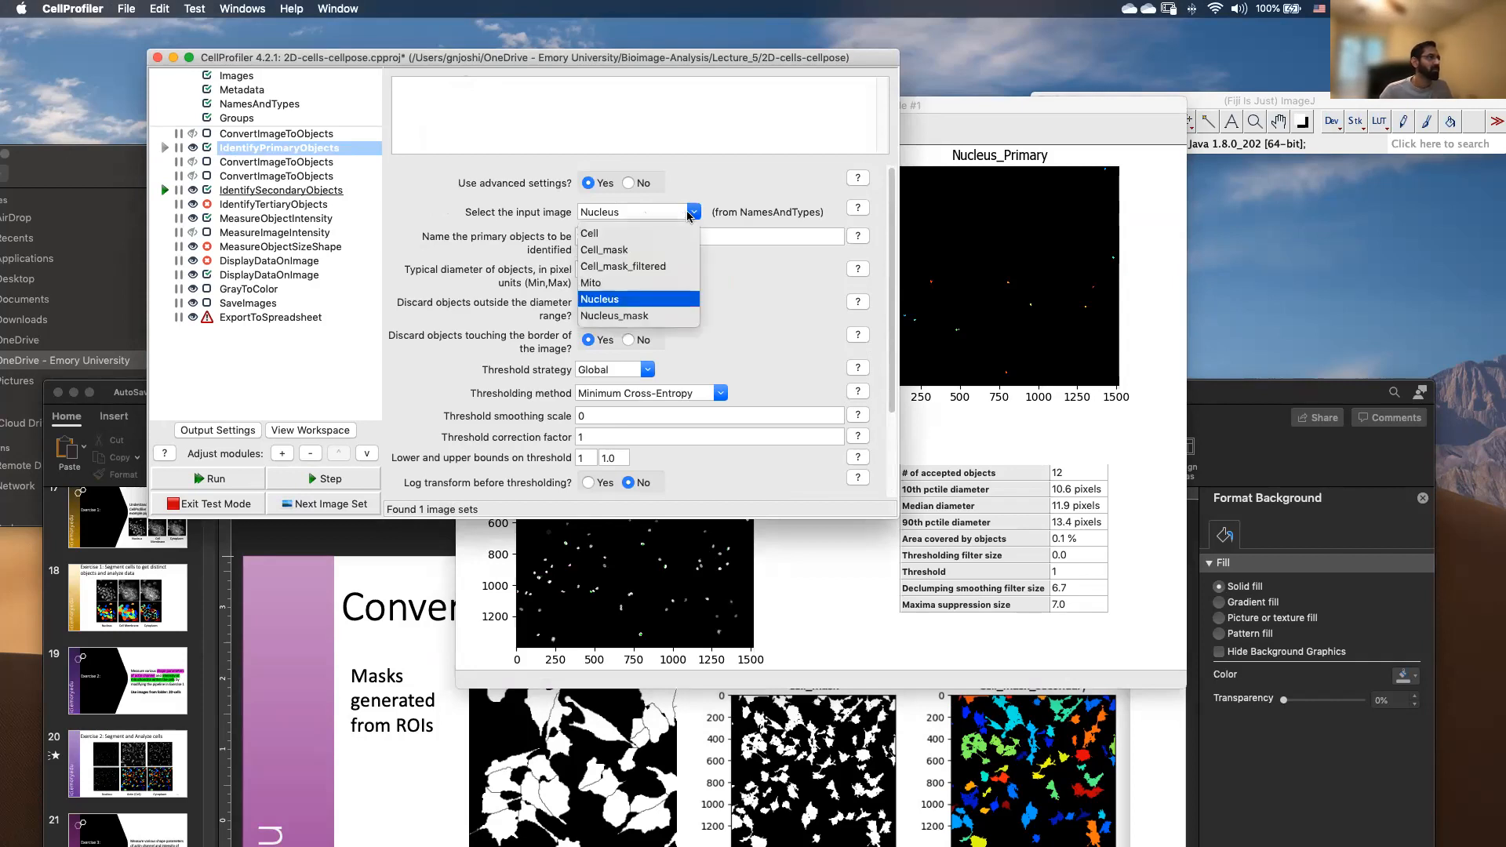
click(617, 302)
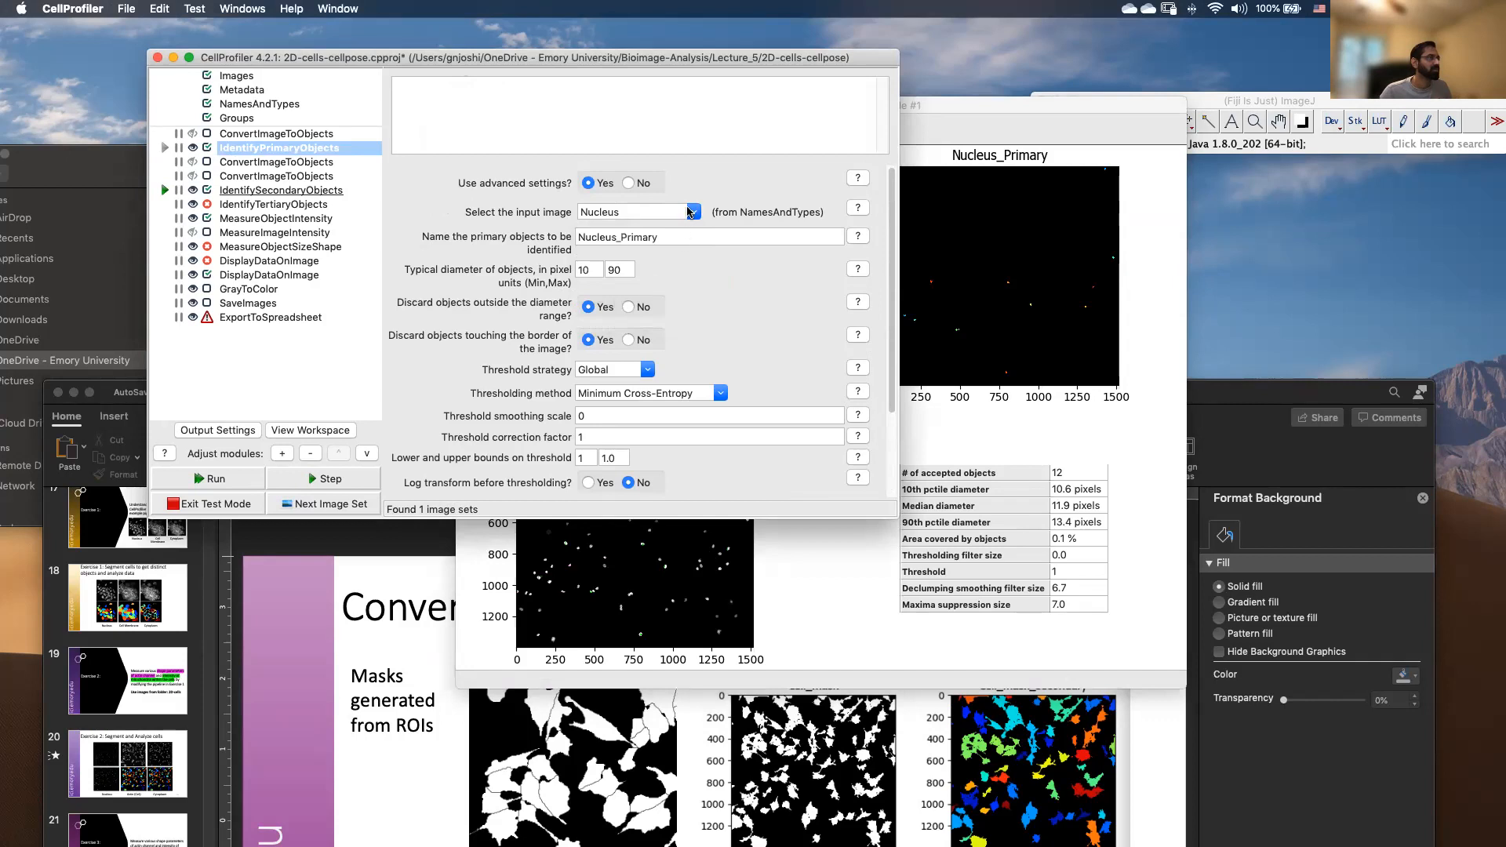
click(264, 154)
click(293, 151)
scroll(772, 356, down, 2)
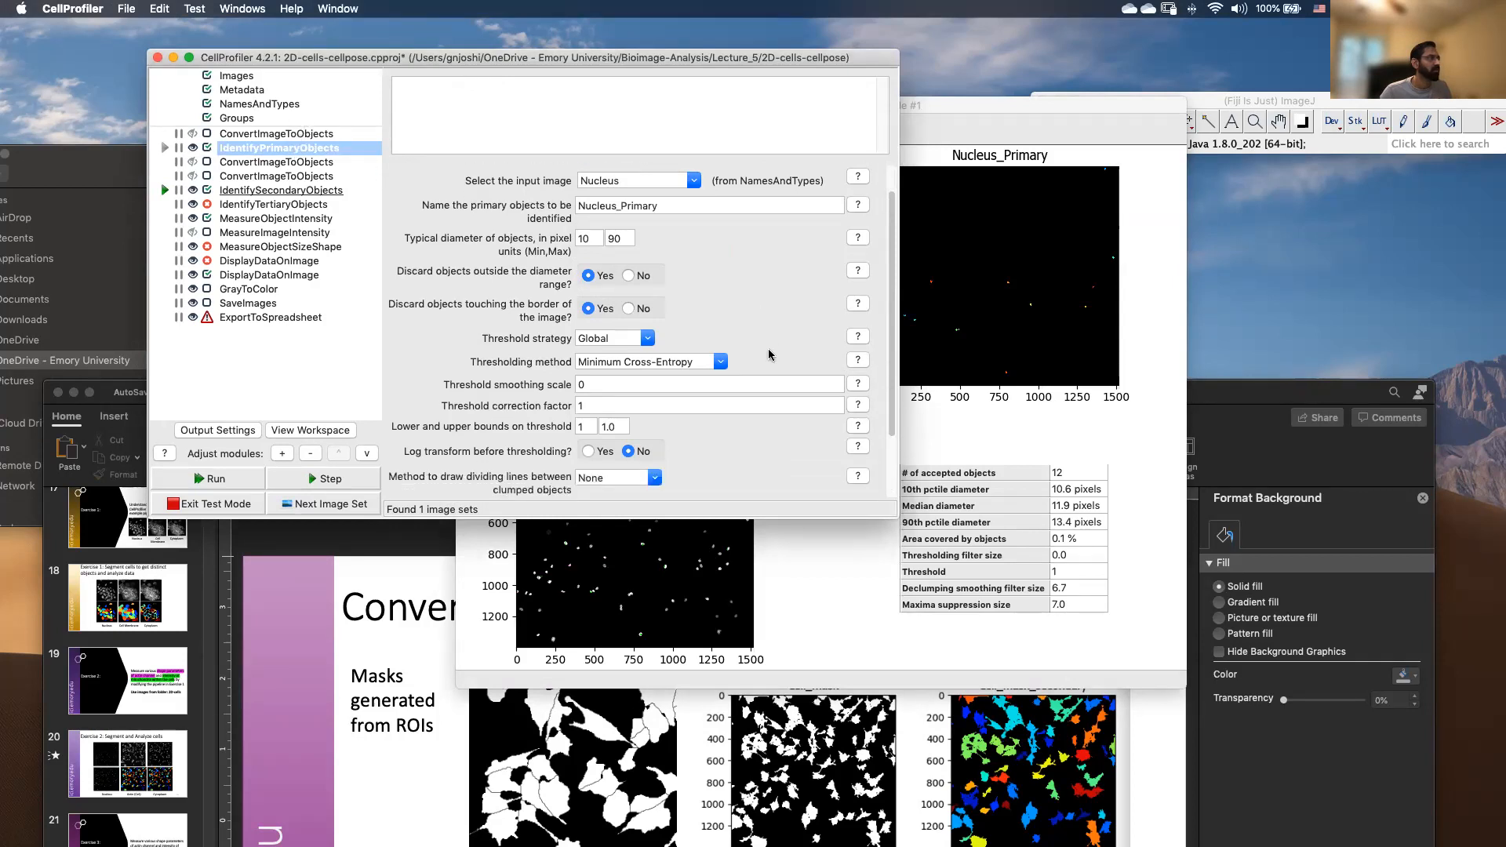
click(646, 338)
click(646, 338)
click(722, 362)
click(722, 362)
Set the lower bound on the threshold to 0 and rerun IdentifyPrimaryObjects on the Nucleus image.
double_click(584, 425)
key(BackSpace)
text(0)
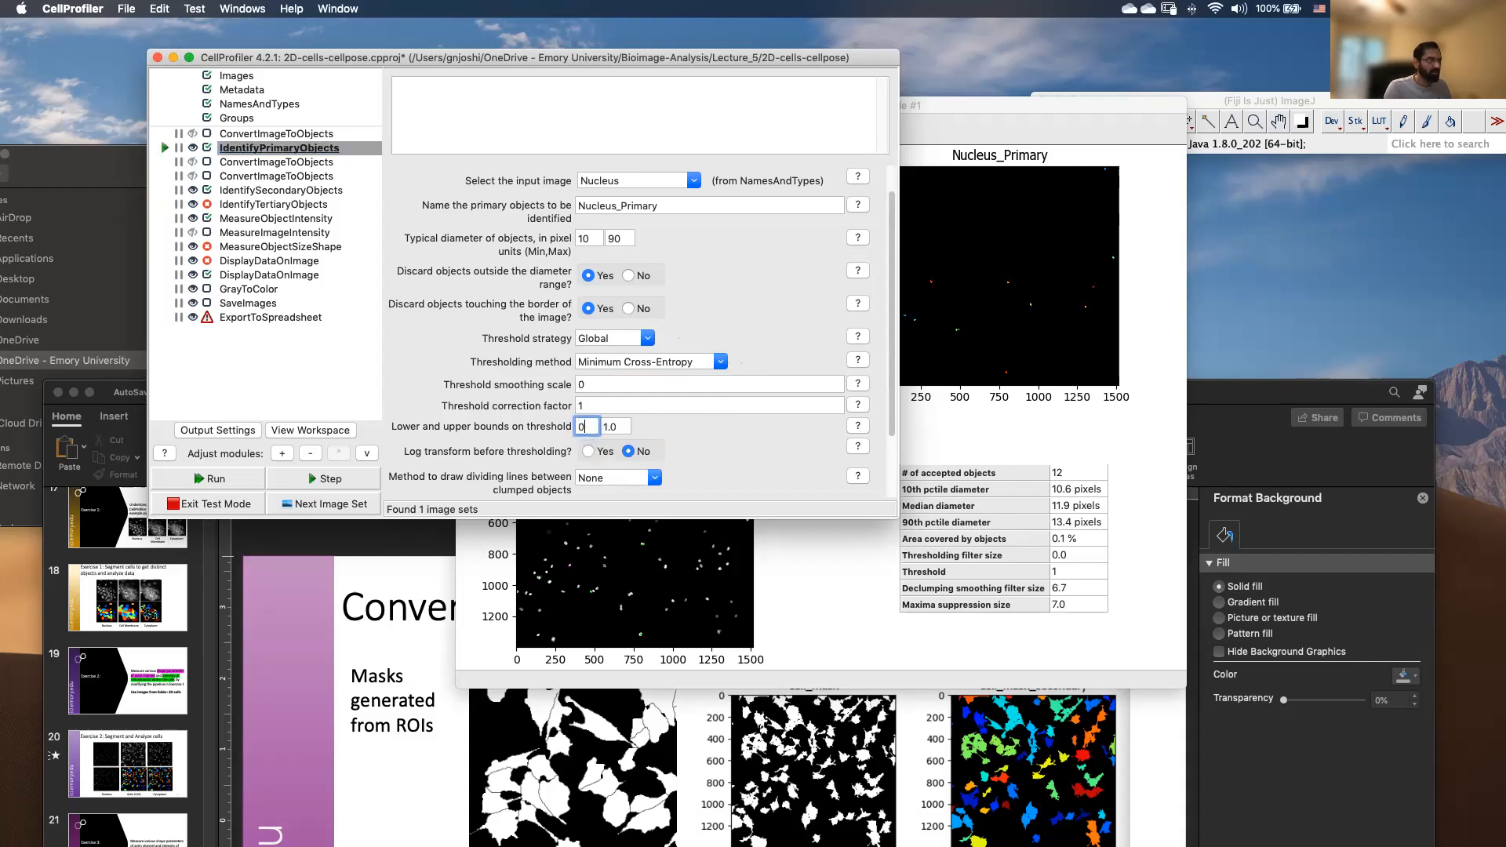
click(711, 478)
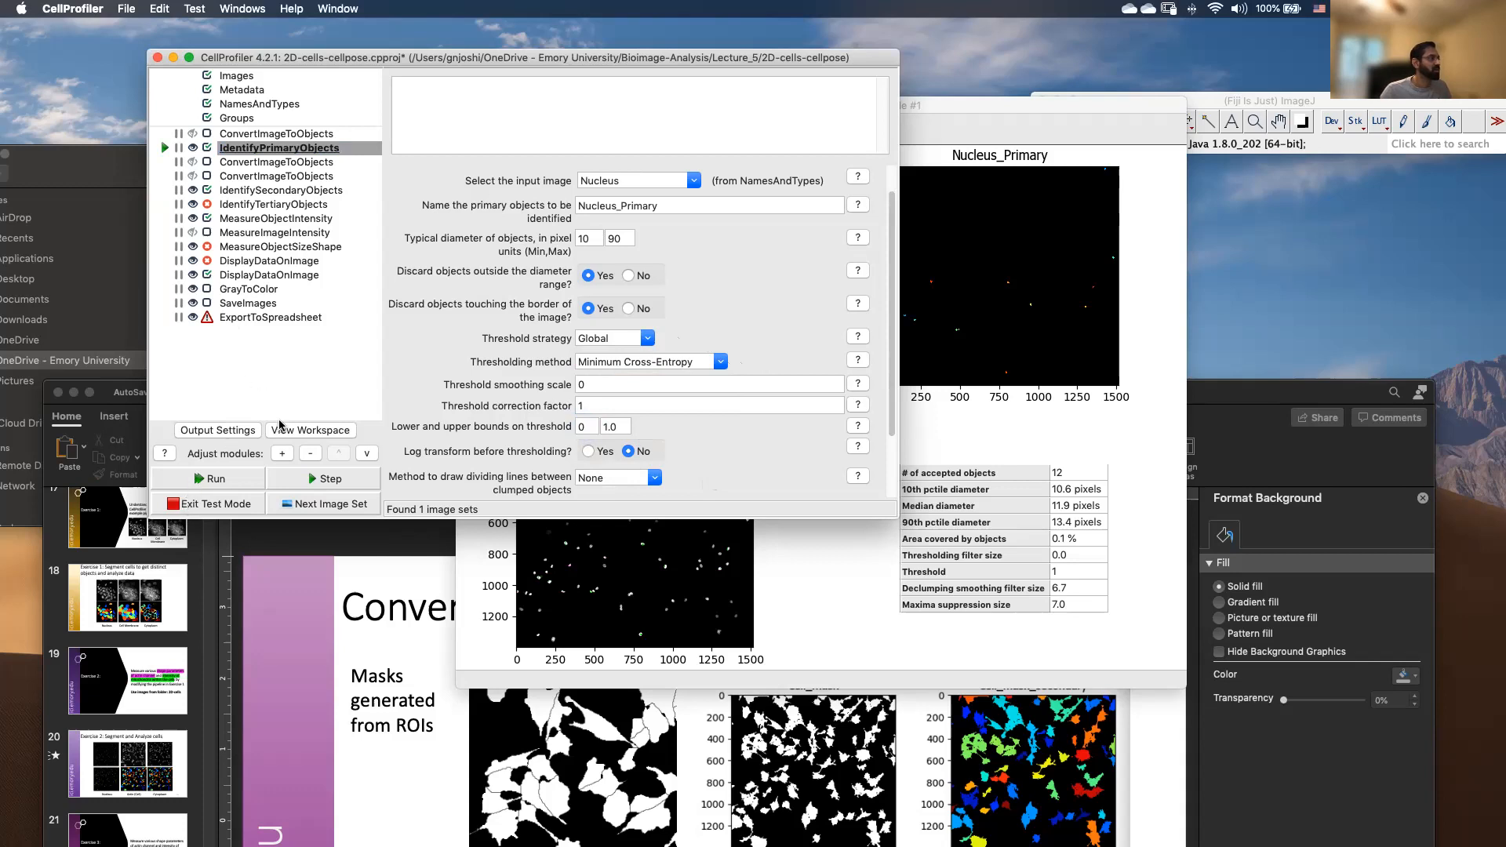
click(164, 147)
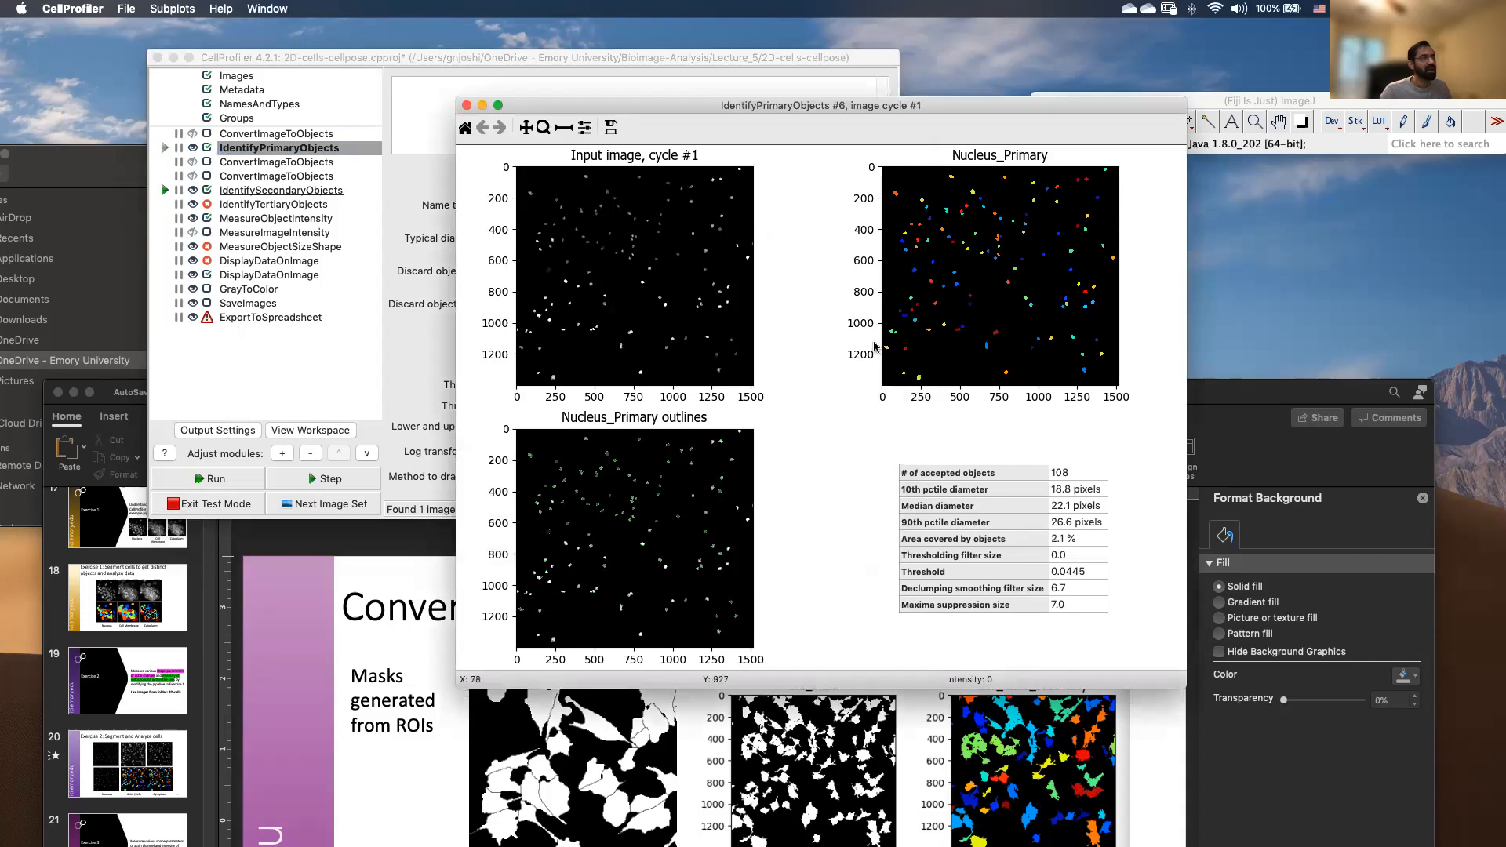
Check the Cell_mask conversion's settings and switch the IdentifyPrimaryObjects input image to Nucleus_mask.
click(677, 69)
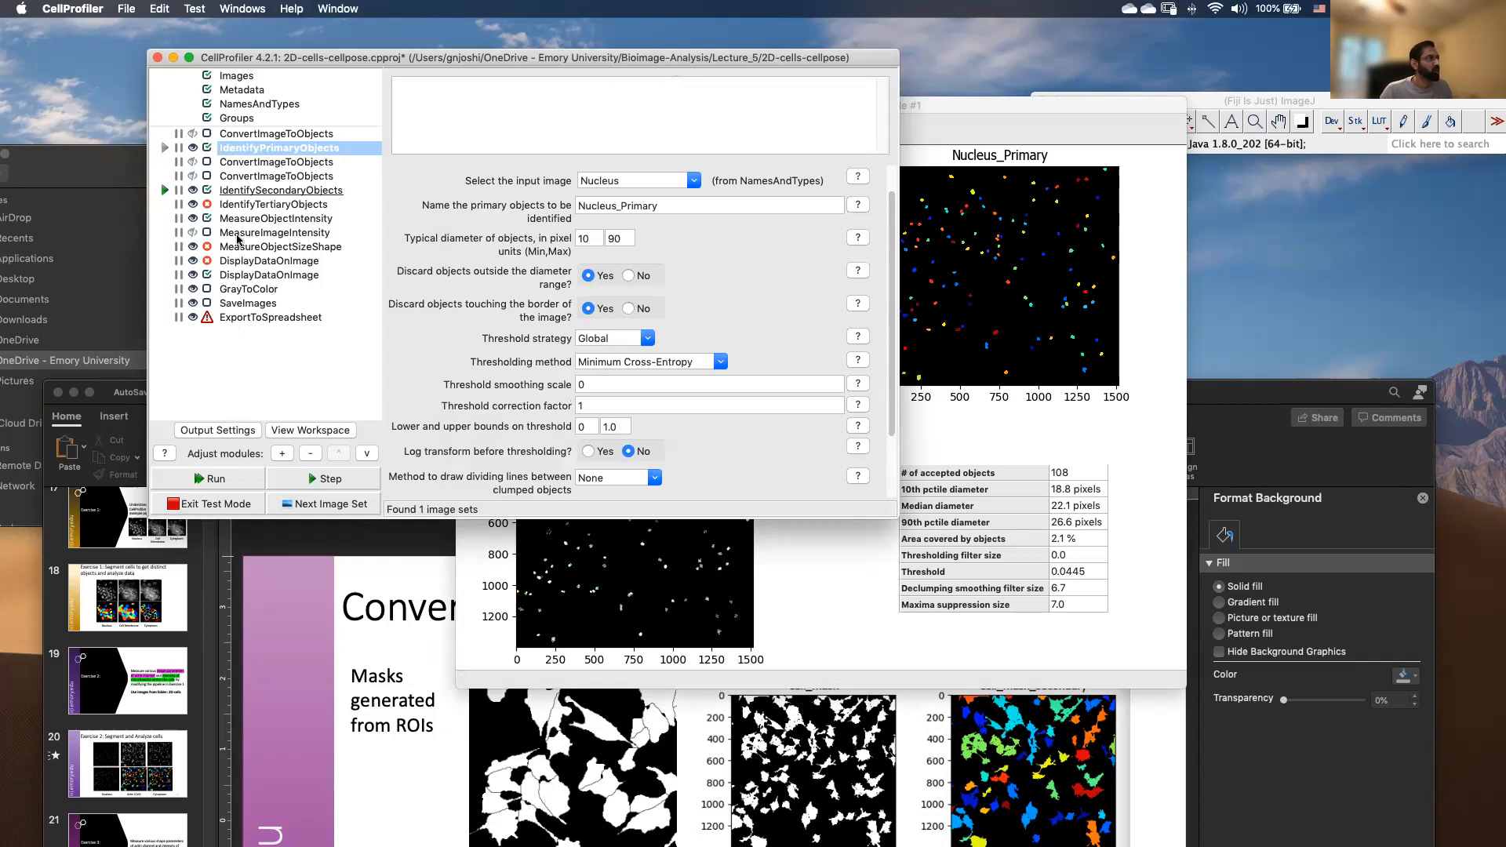
click(267, 163)
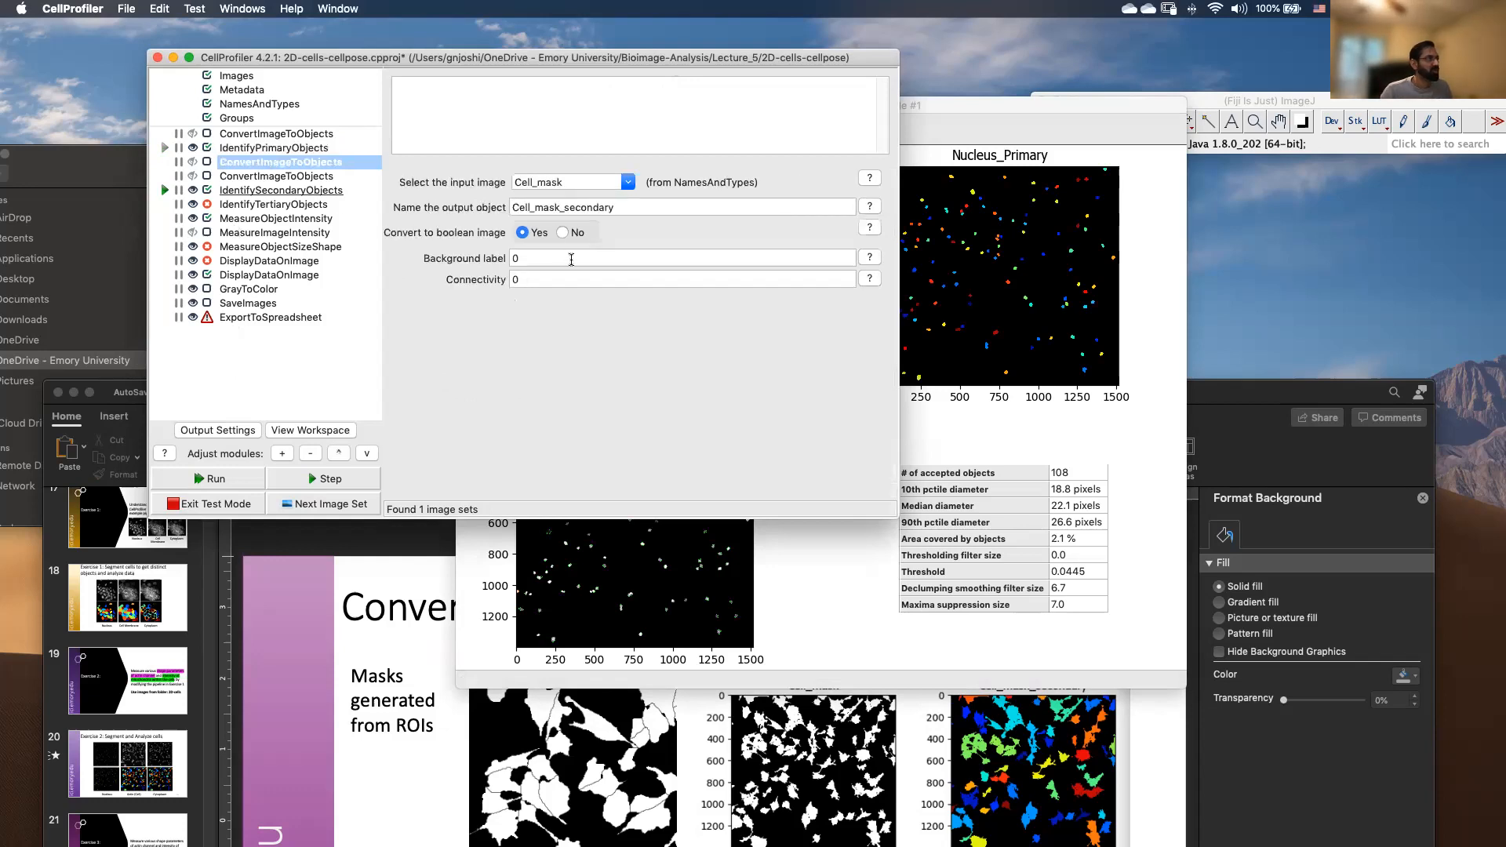
click(273, 149)
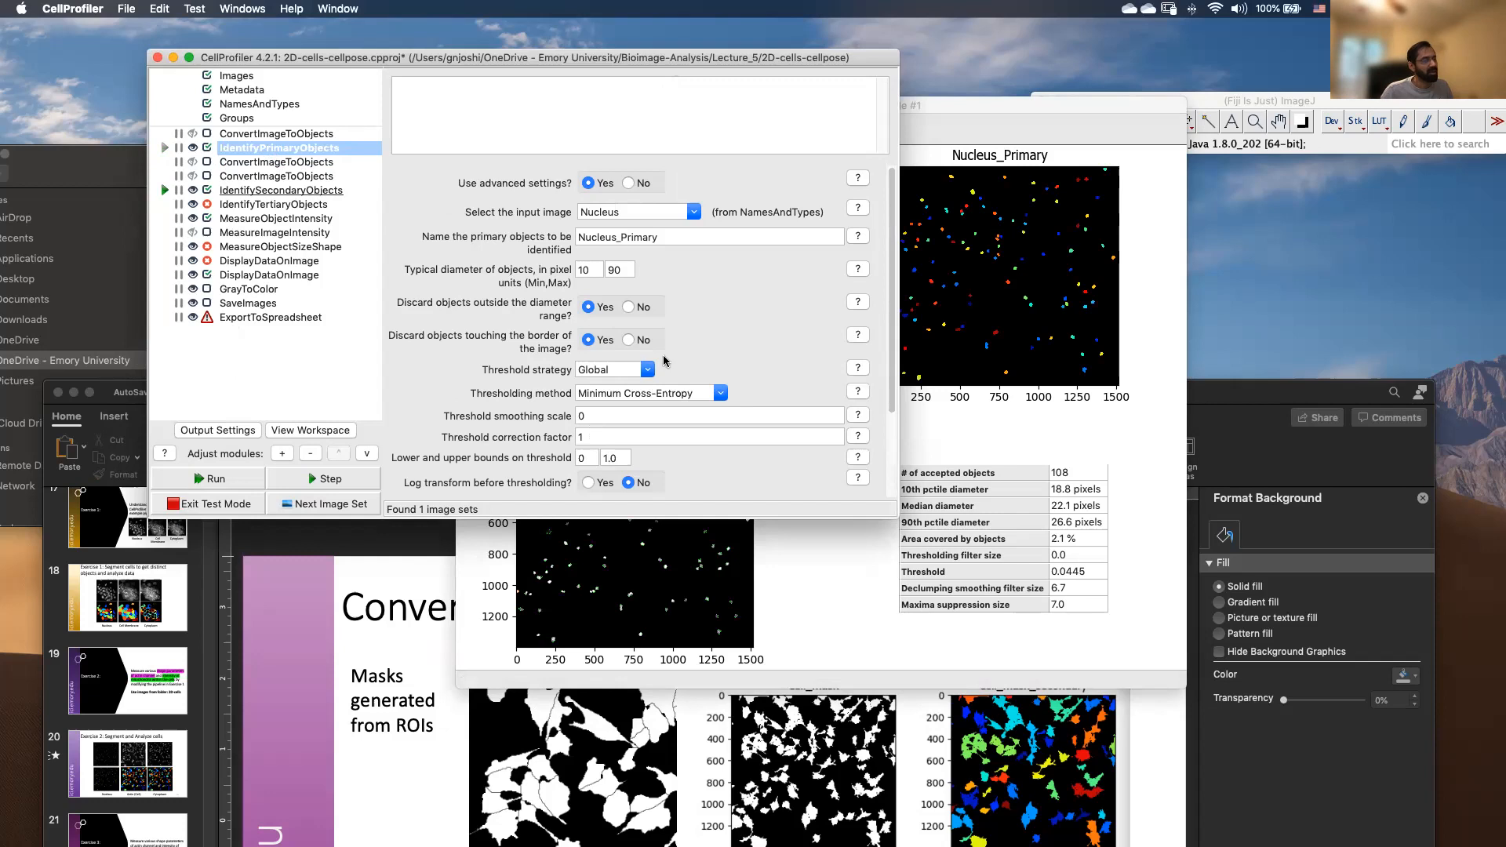
click(694, 213)
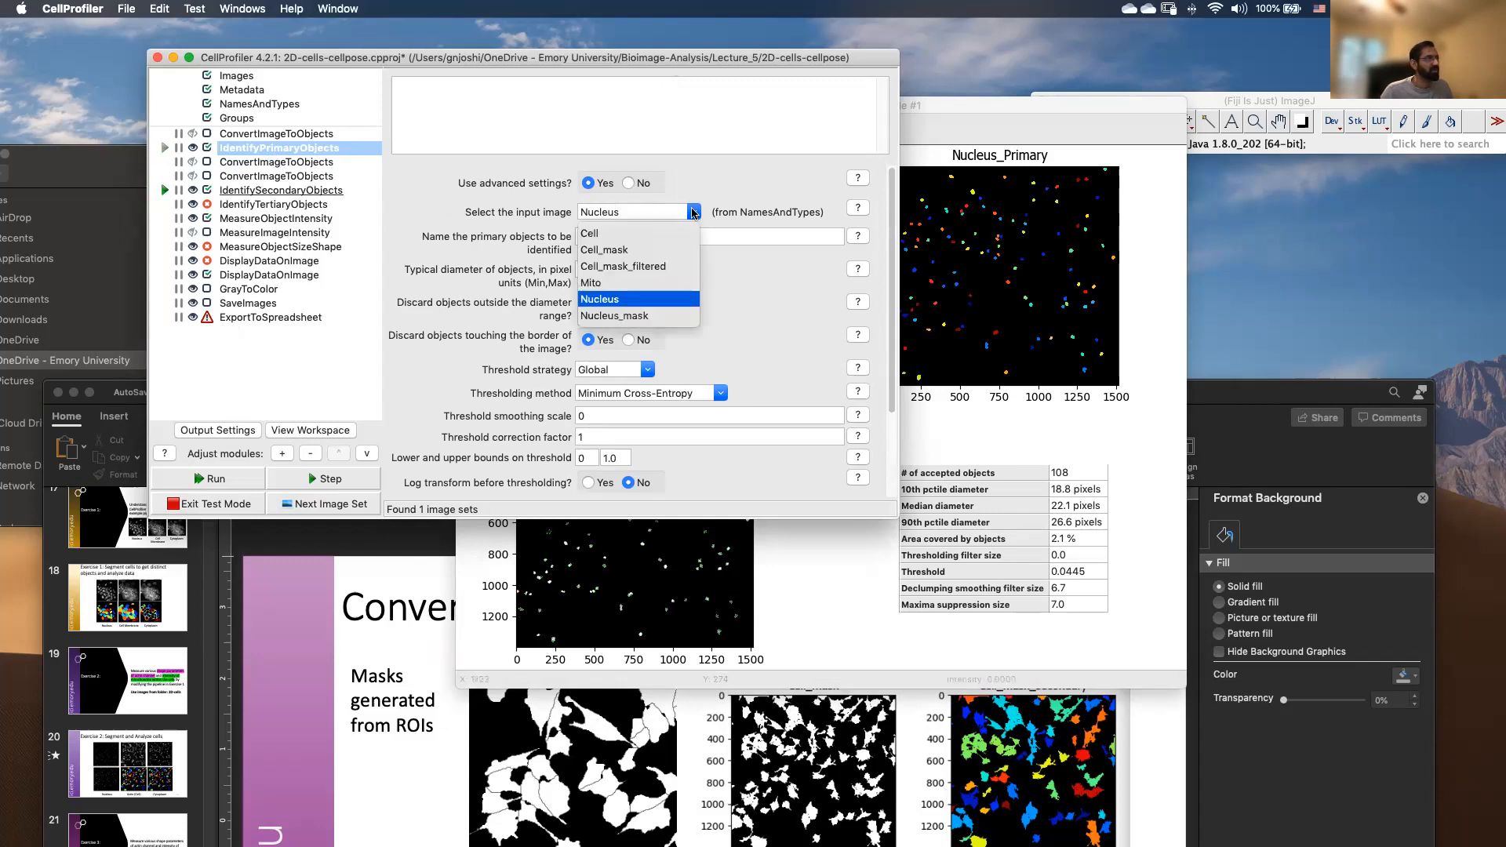
click(611, 317)
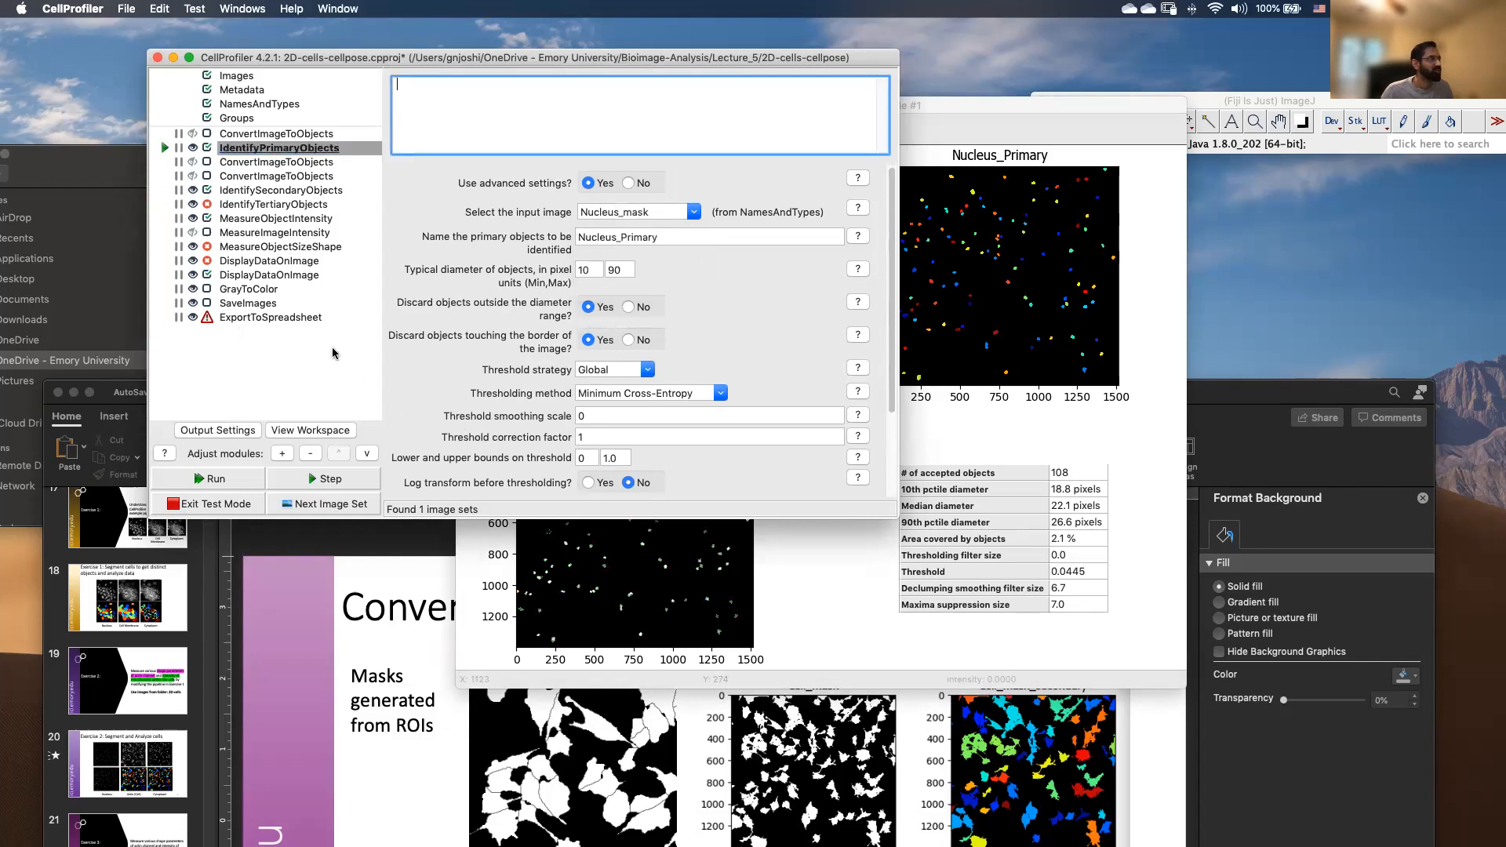
Run IdentifyPrimaryObjects on Nucleus_mask, stop the remaining modules and move its result window clear of the pipeline settings.
click(213, 481)
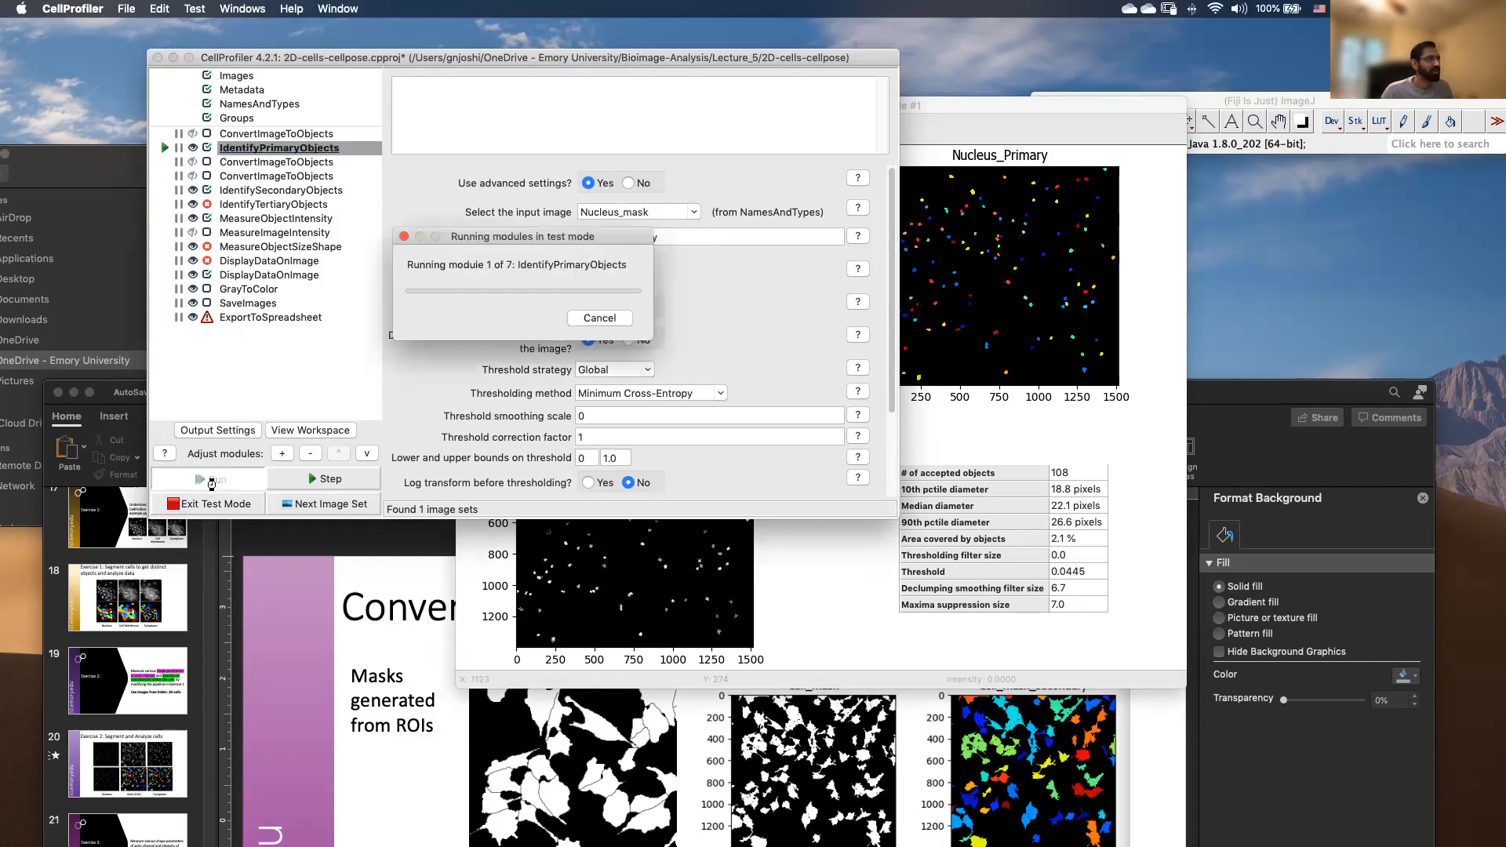
click(610, 317)
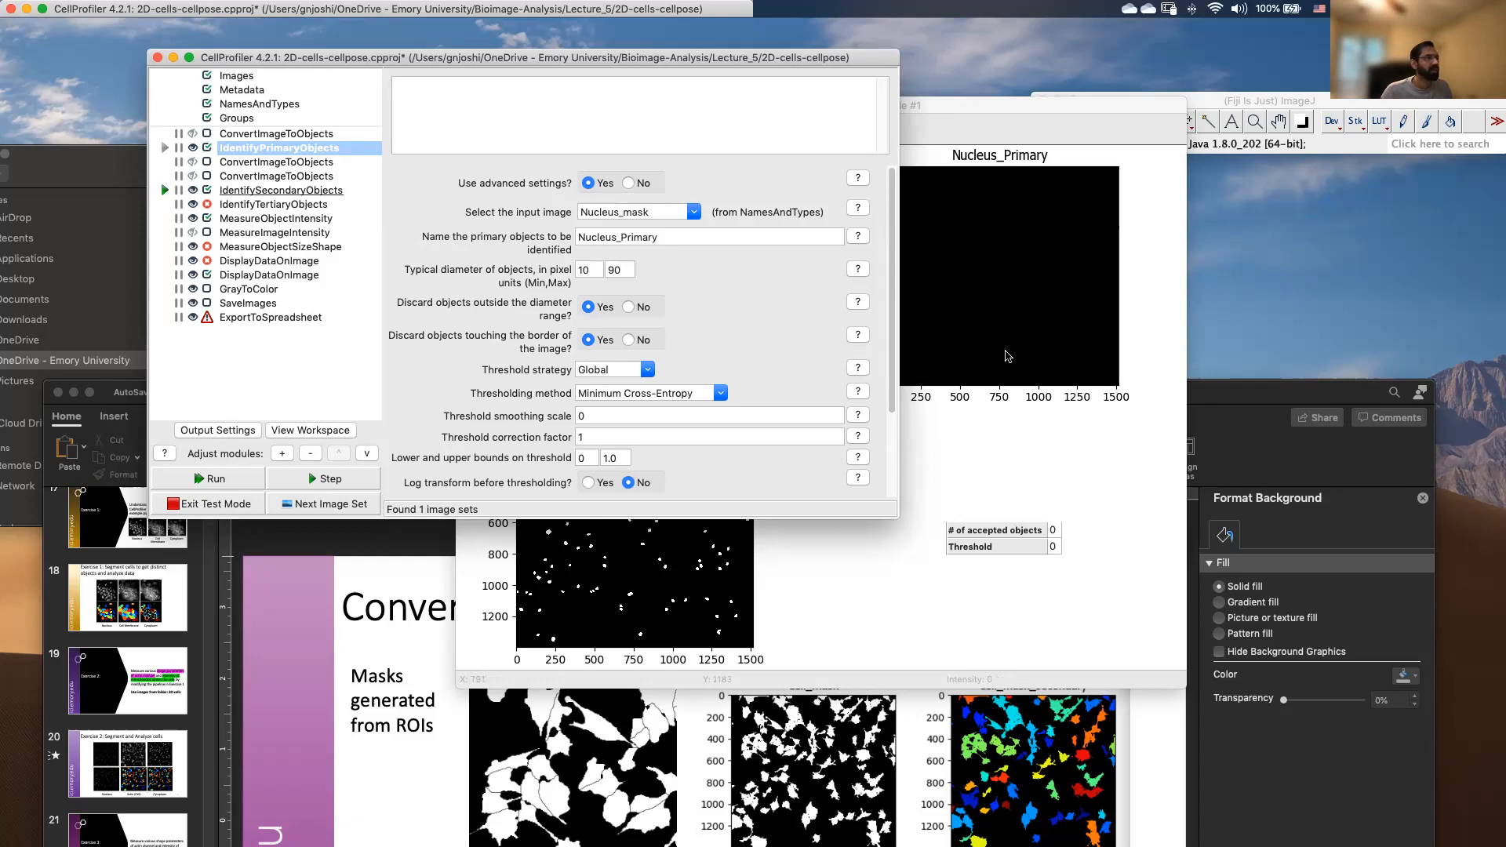
click(1009, 356)
drag(827, 112, 1034, 147)
Keep the threshold smoothing scale at 0, set the lower threshold bound to 1 and rerun IdentifyPrimaryObjects on Nucleus_mask.
click(581, 415)
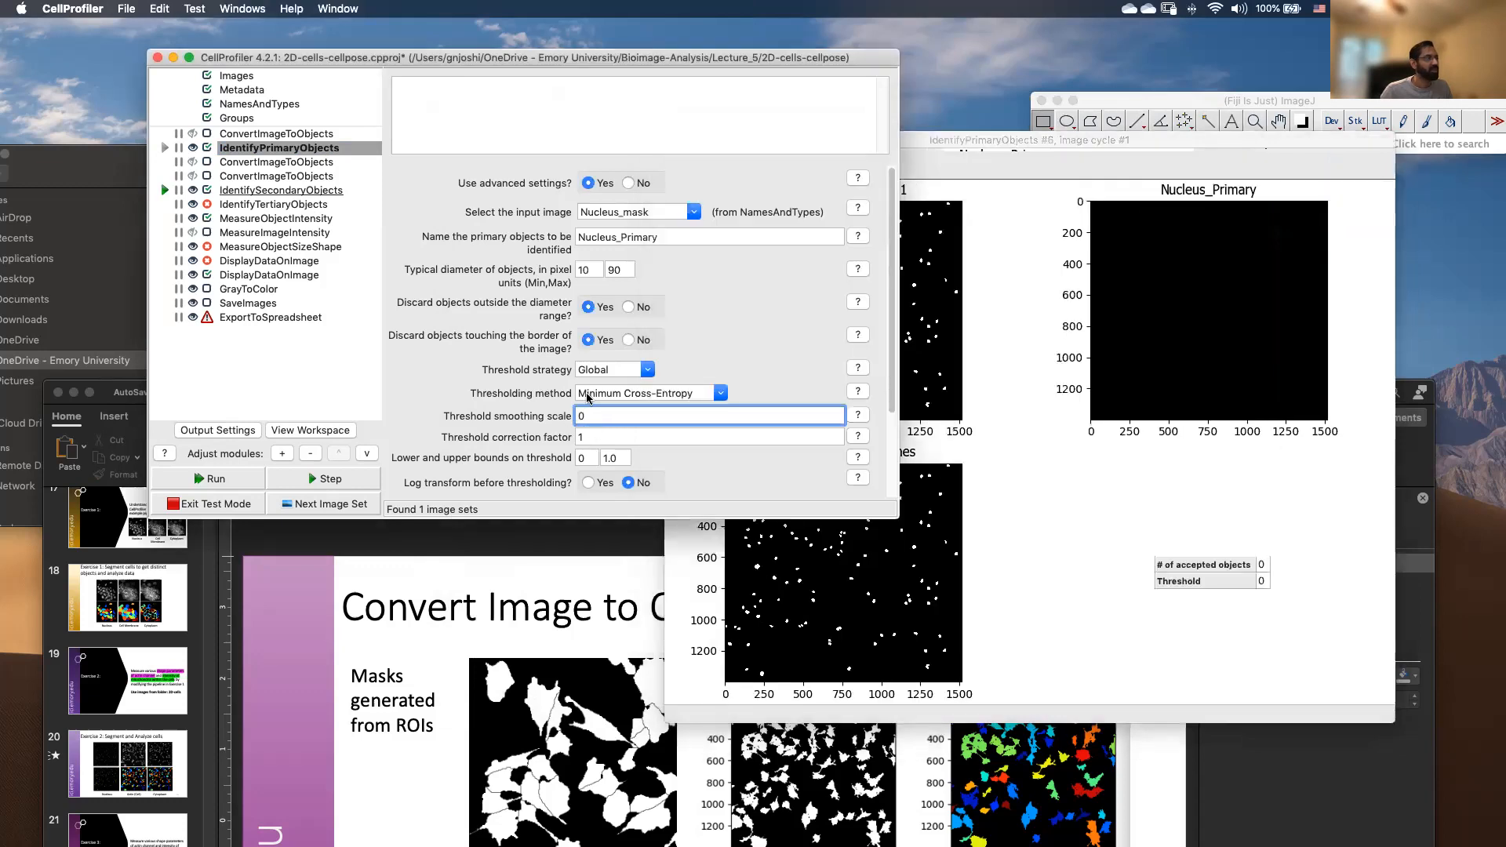
scroll(593, 337, down, 2)
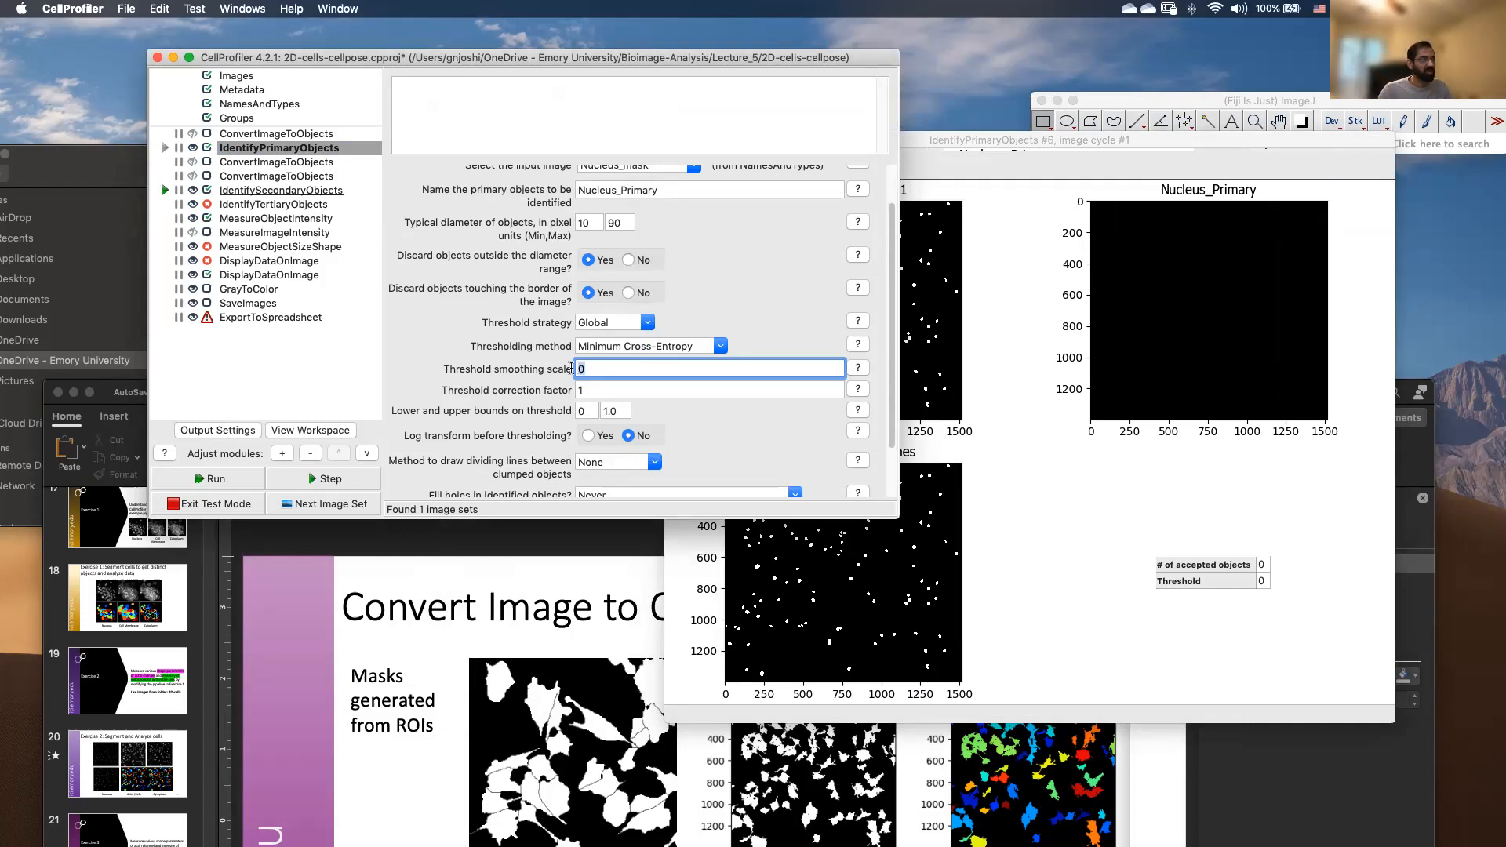
text(1)
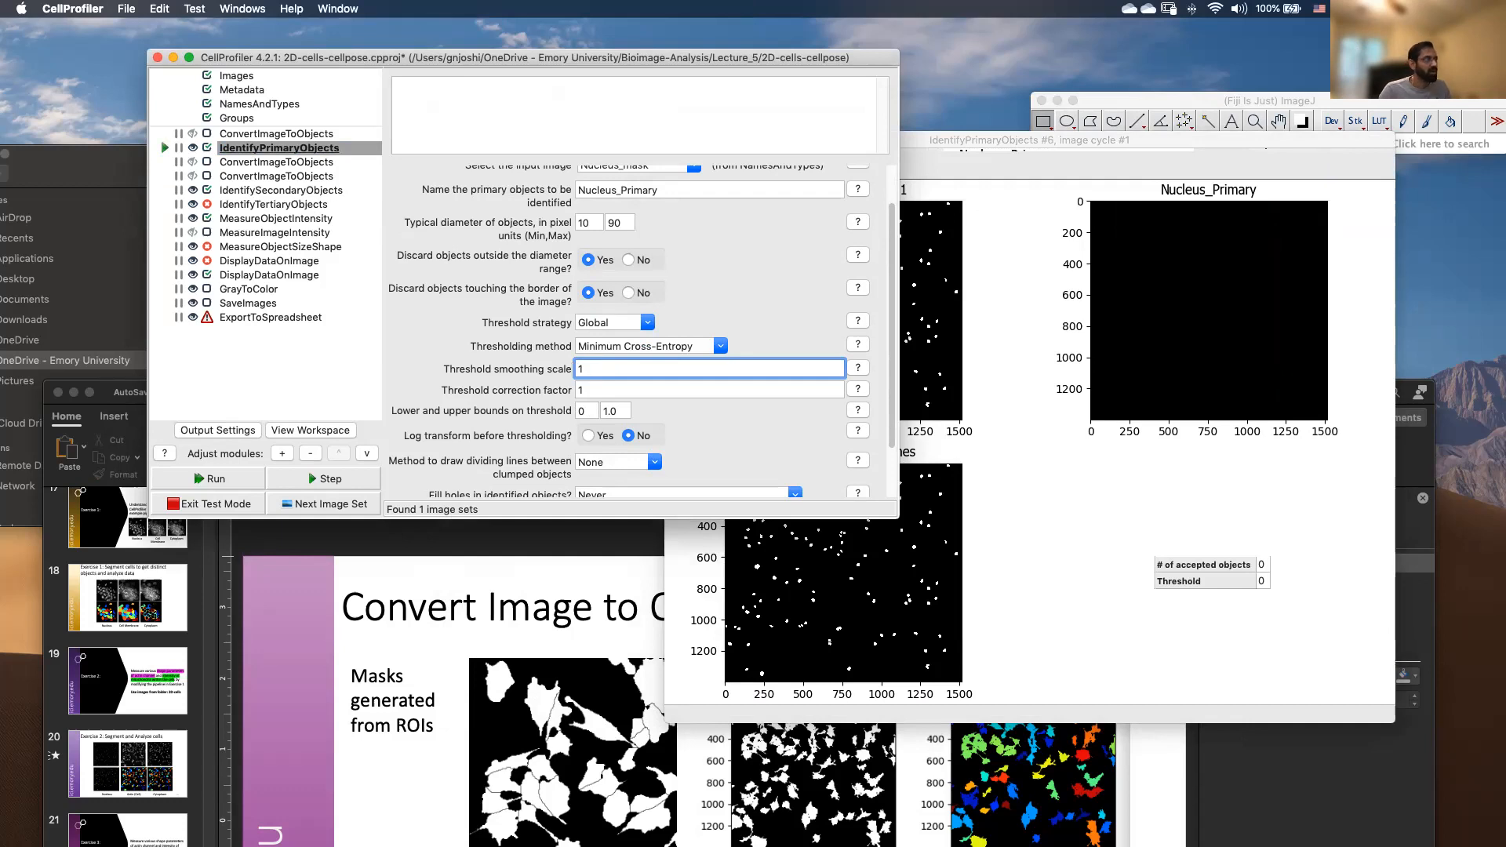
double_click(582, 412)
text(1)
click(787, 313)
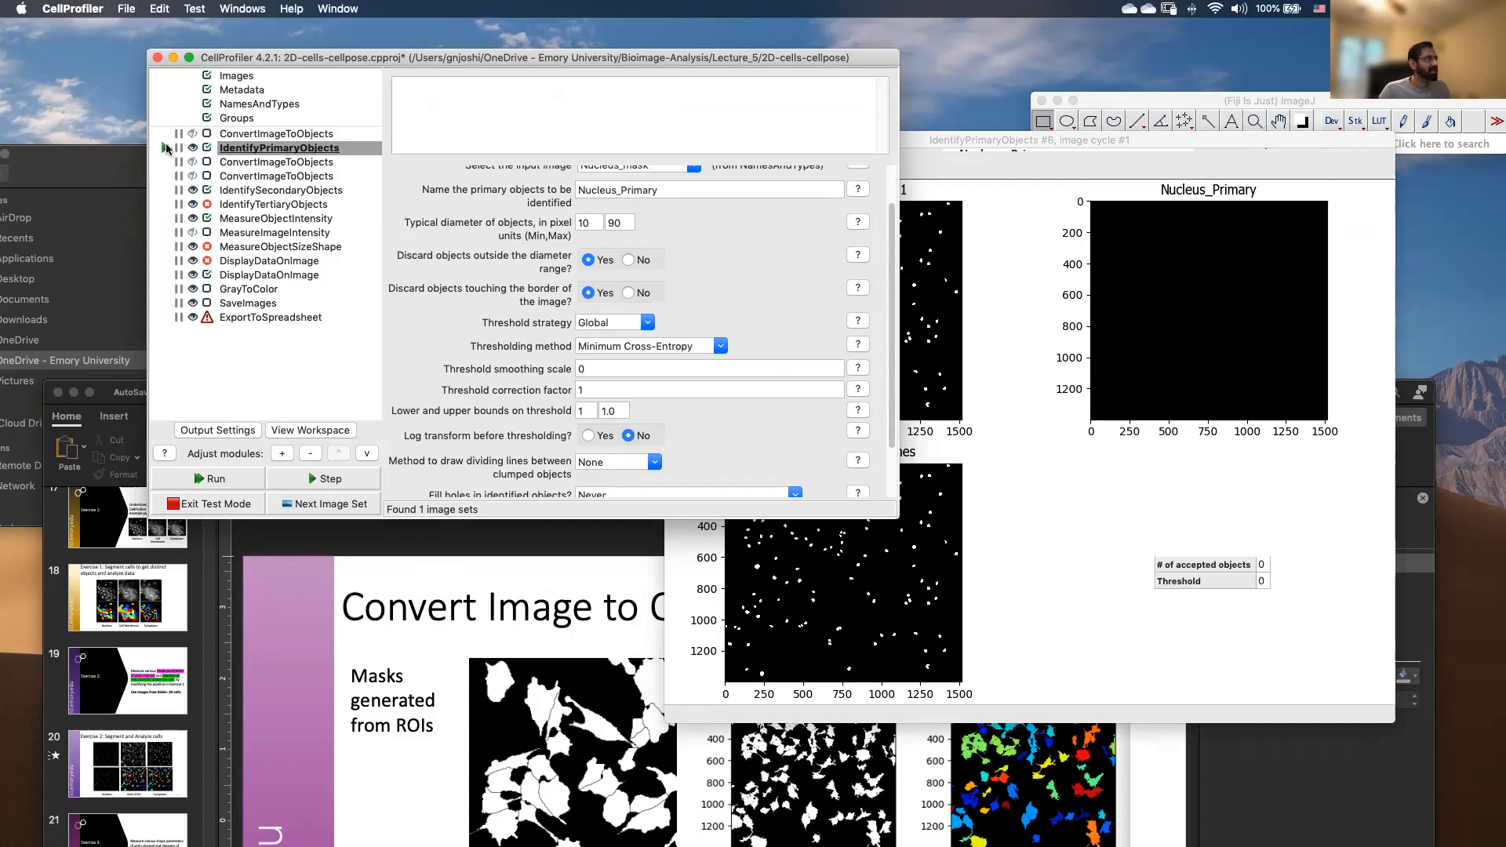
click(161, 147)
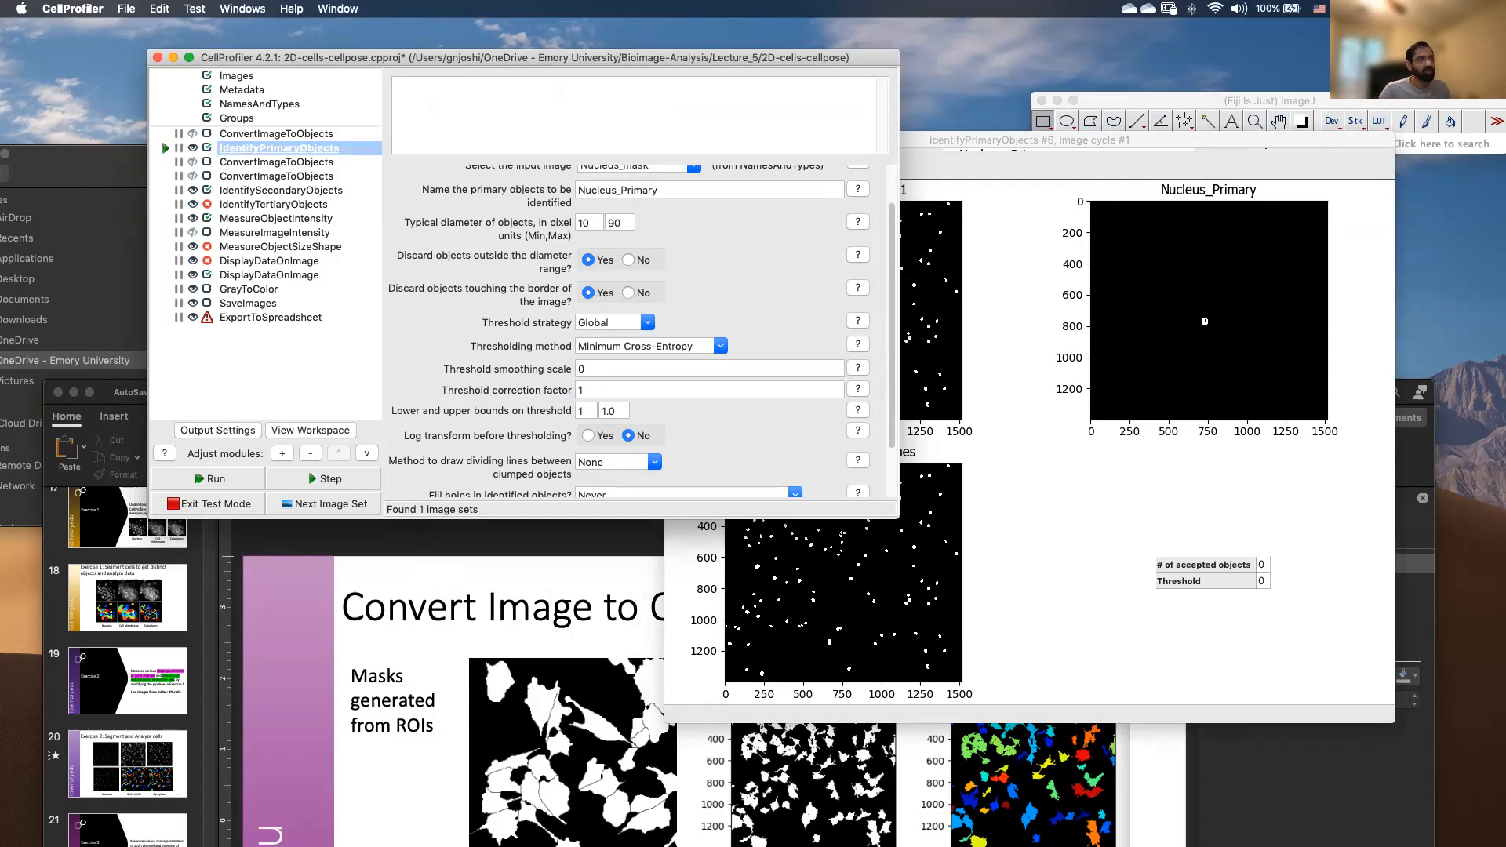
click(1213, 310)
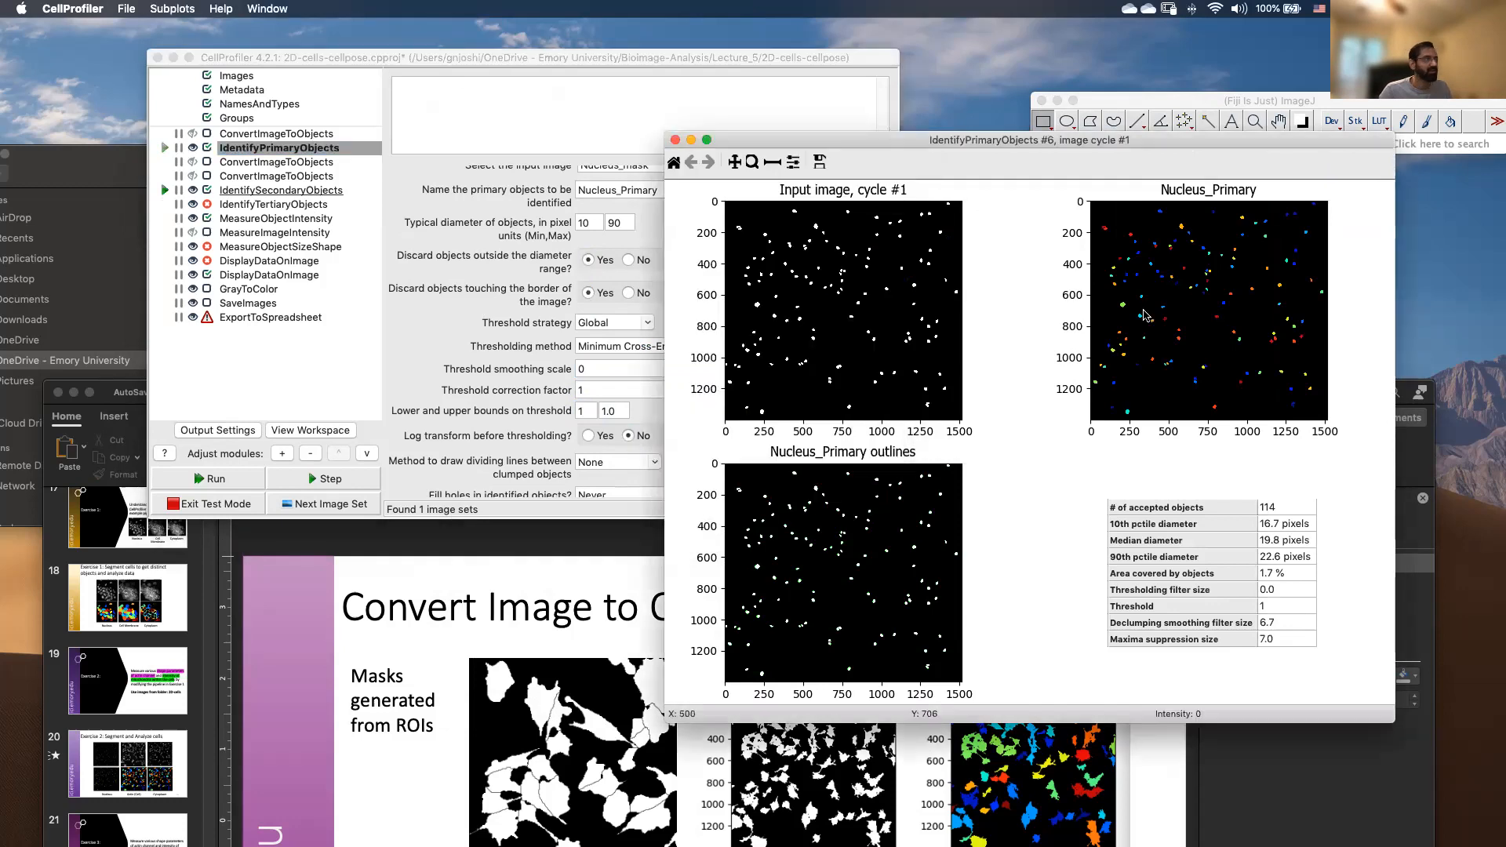
Keep Cell_mask as the input image of IdentifySecondaryObjects, run the module and enlarge its result window.
click(258, 191)
scroll(796, 364, up, 3)
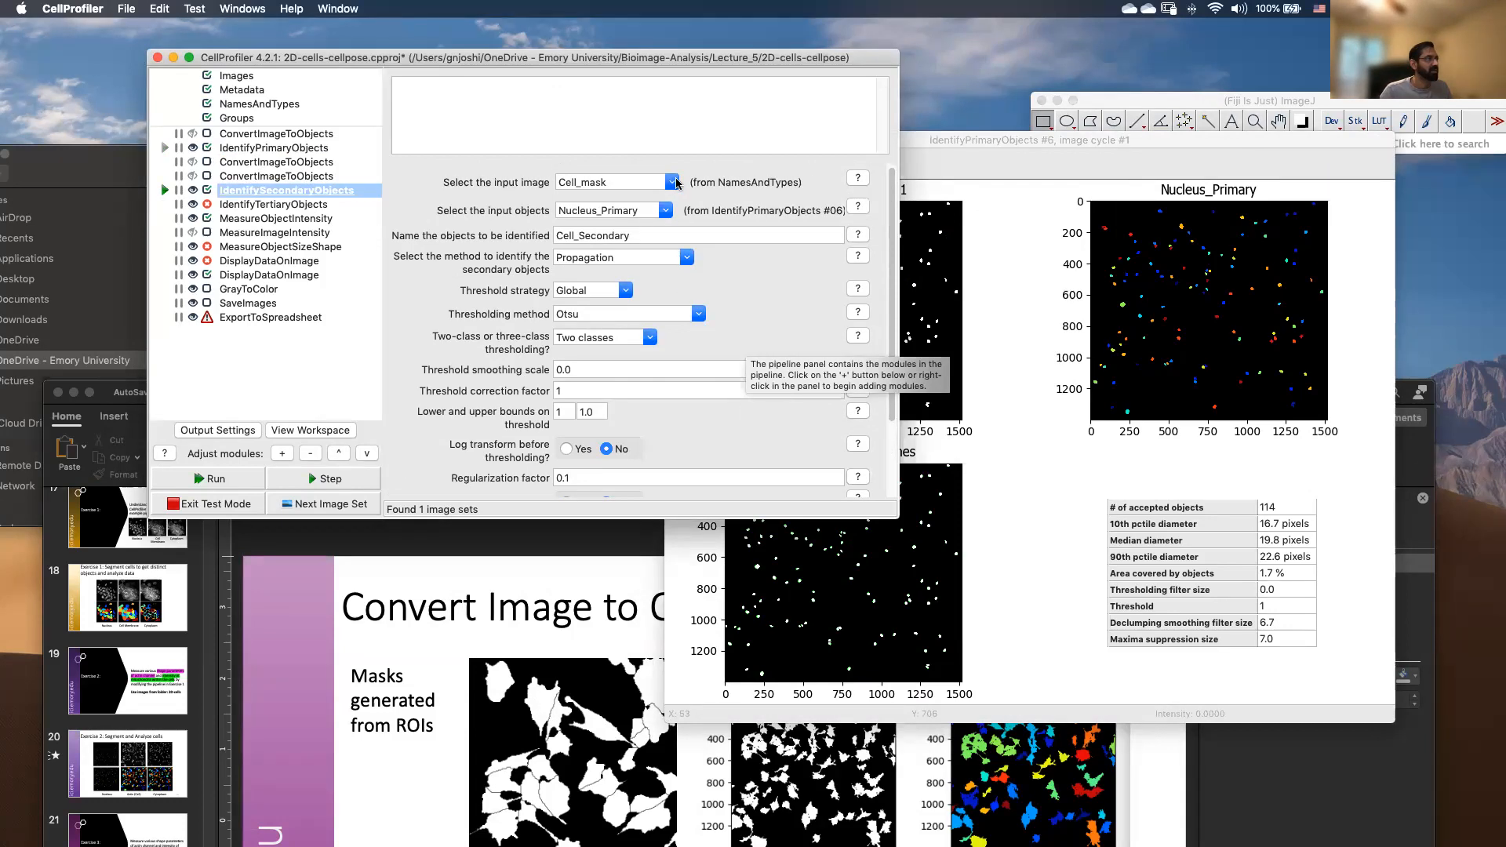
click(672, 183)
click(621, 221)
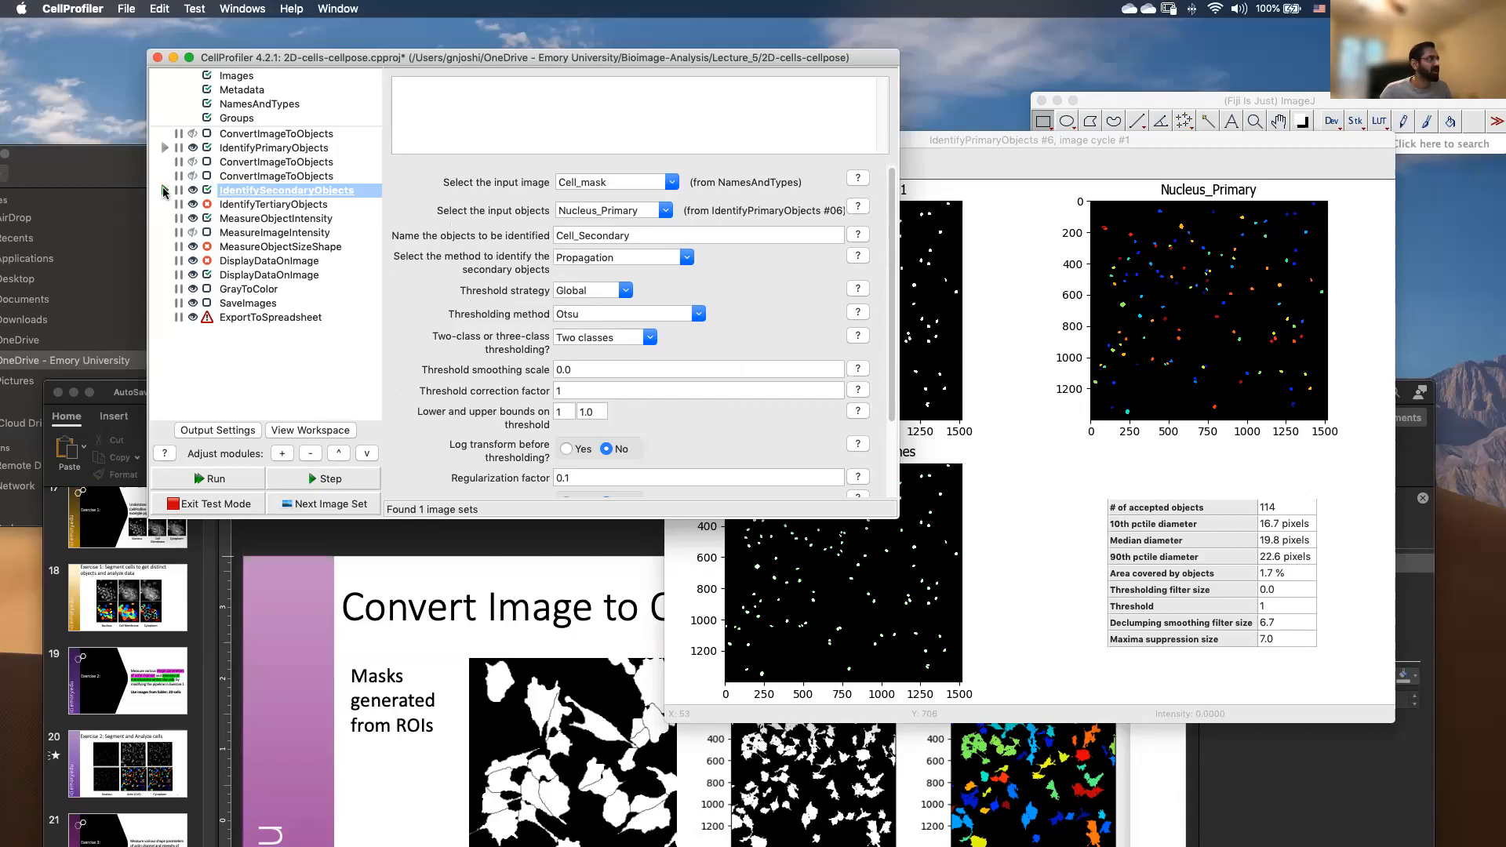
click(163, 190)
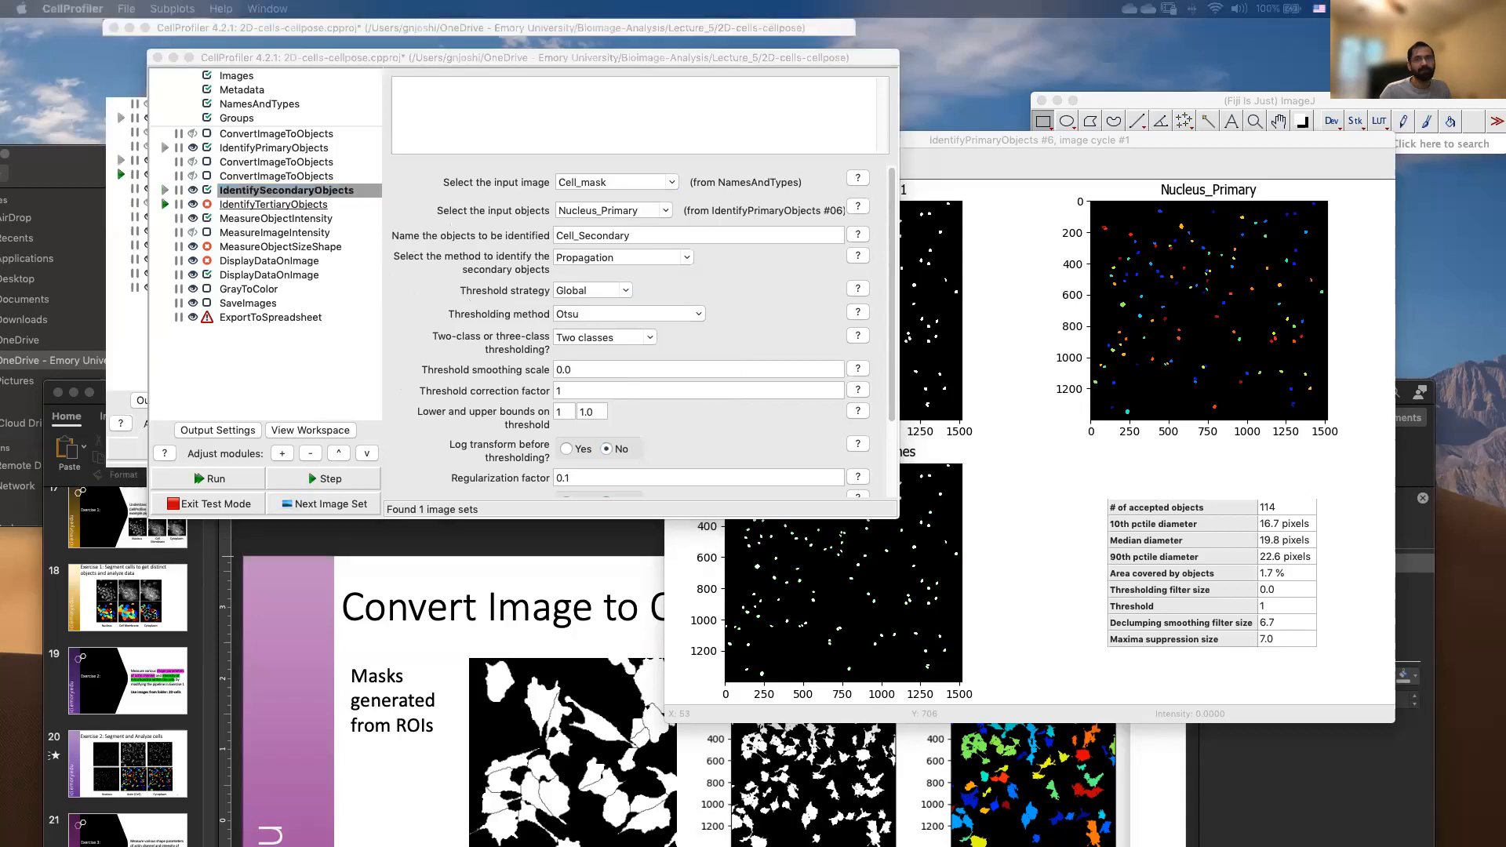
drag(1337, 603, 1459, 758)
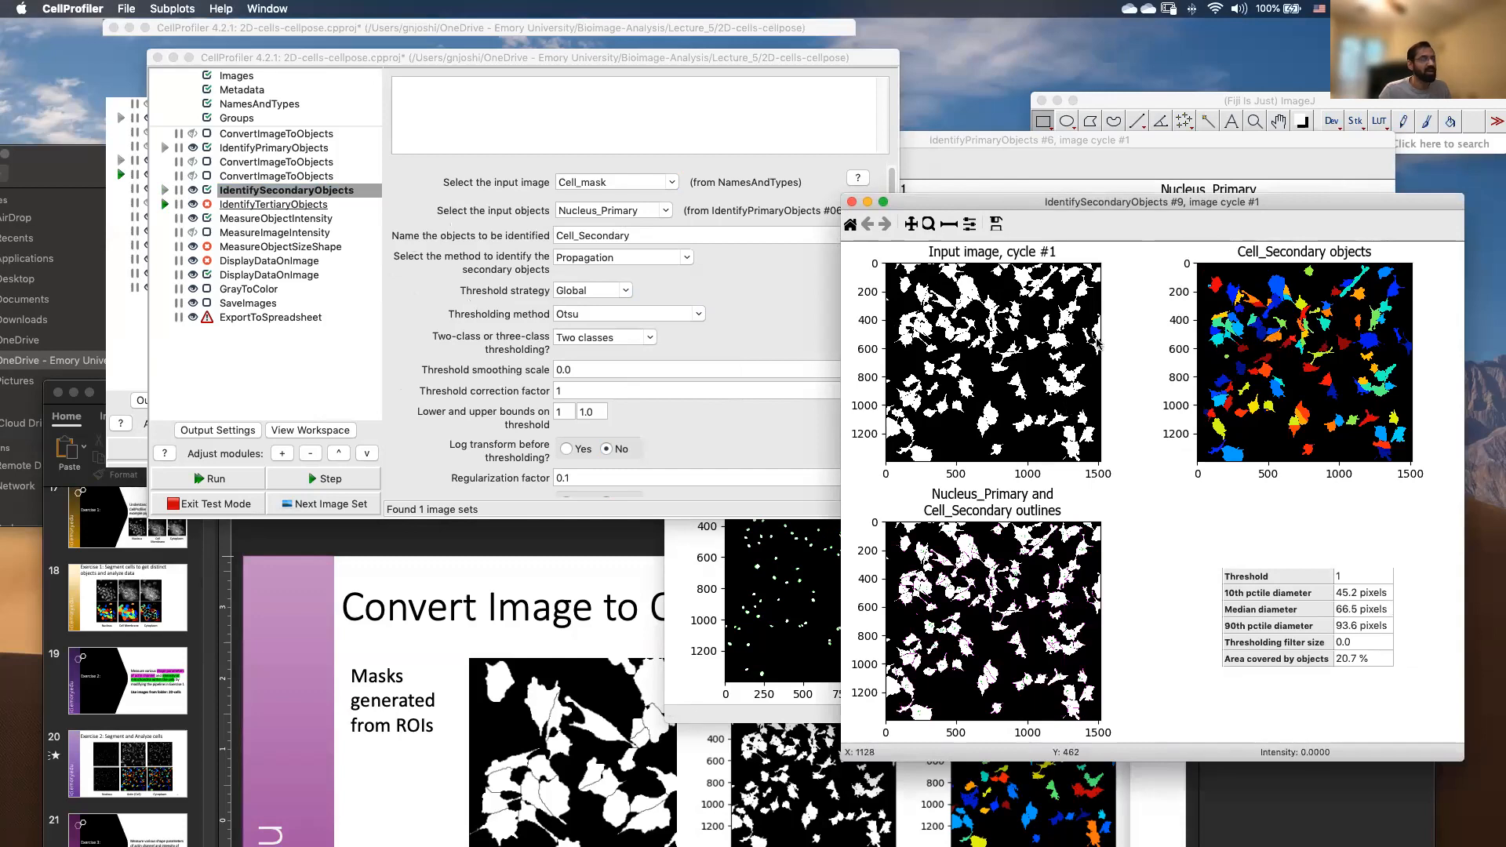
Set the lower threshold bound of IdentifySecondaryObjects to 0 with the Otsu method and rerun the module.
click(717, 320)
scroll(891, 369, down, 2)
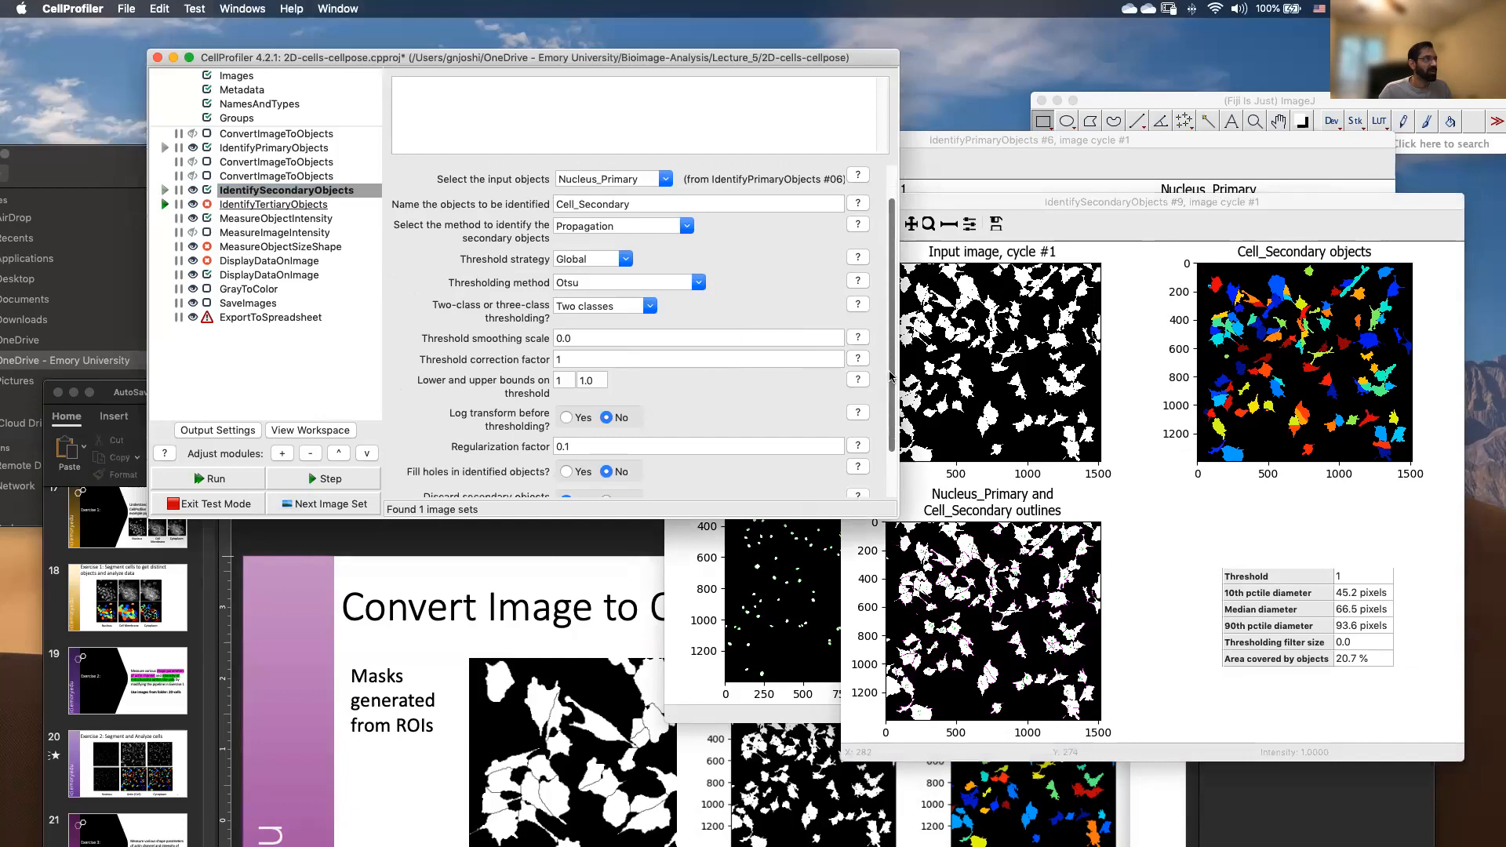
scroll(890, 377, down, 1)
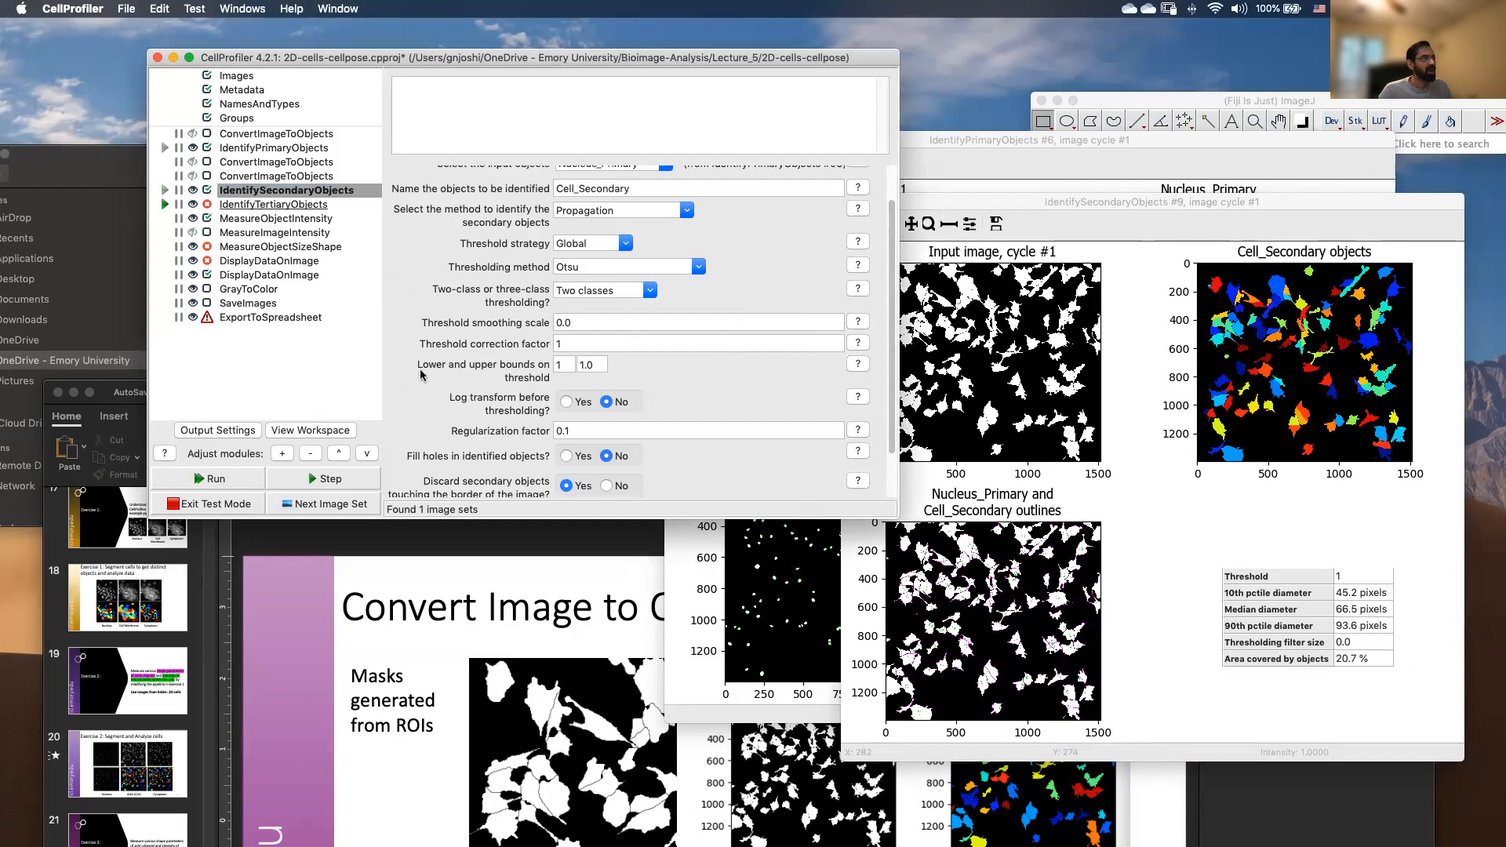
click(560, 367)
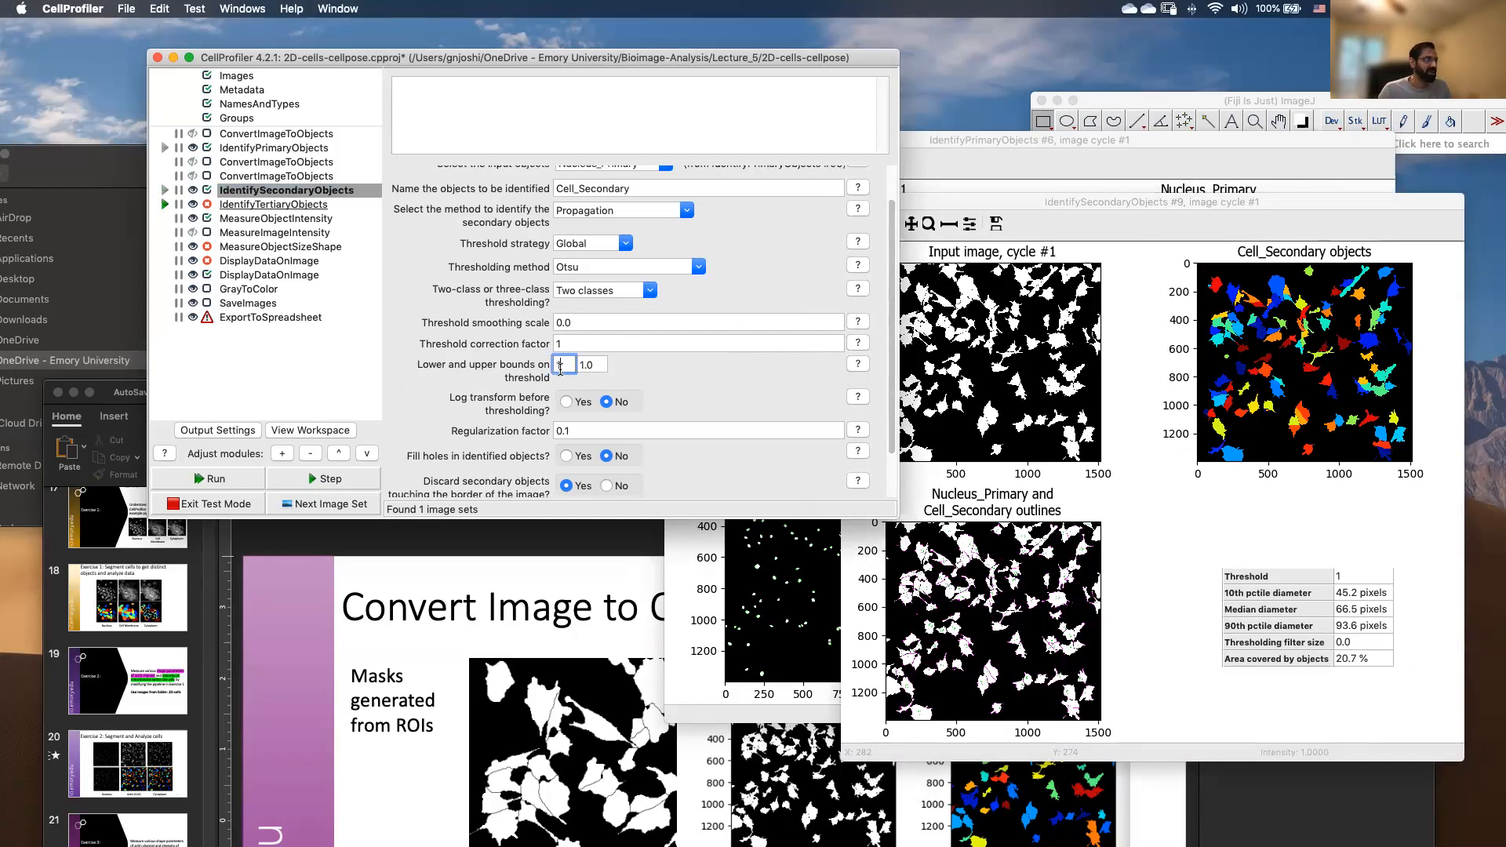
key(BackSpace)
text(0)
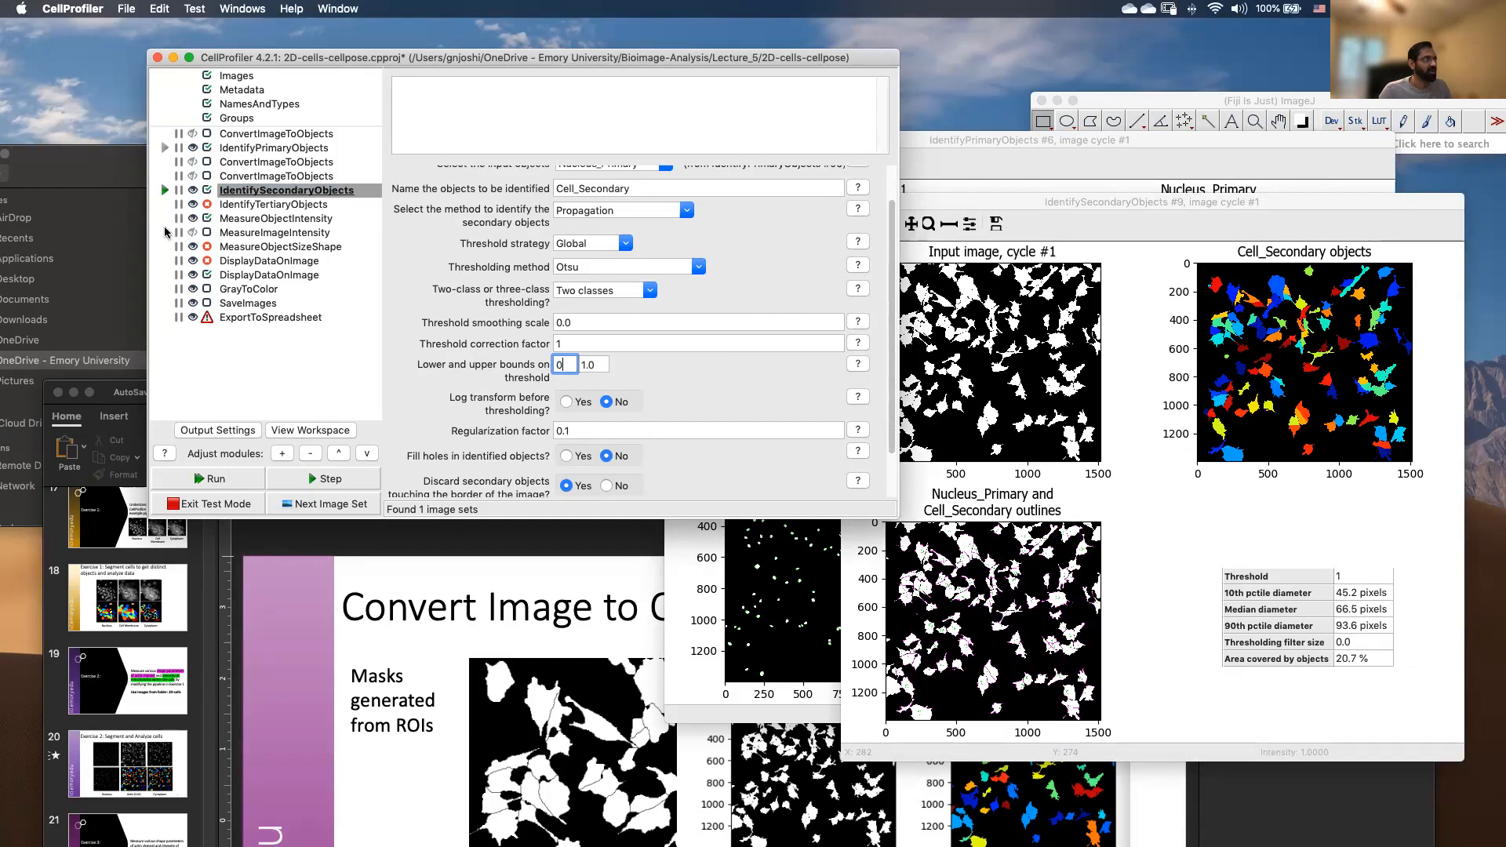
click(164, 192)
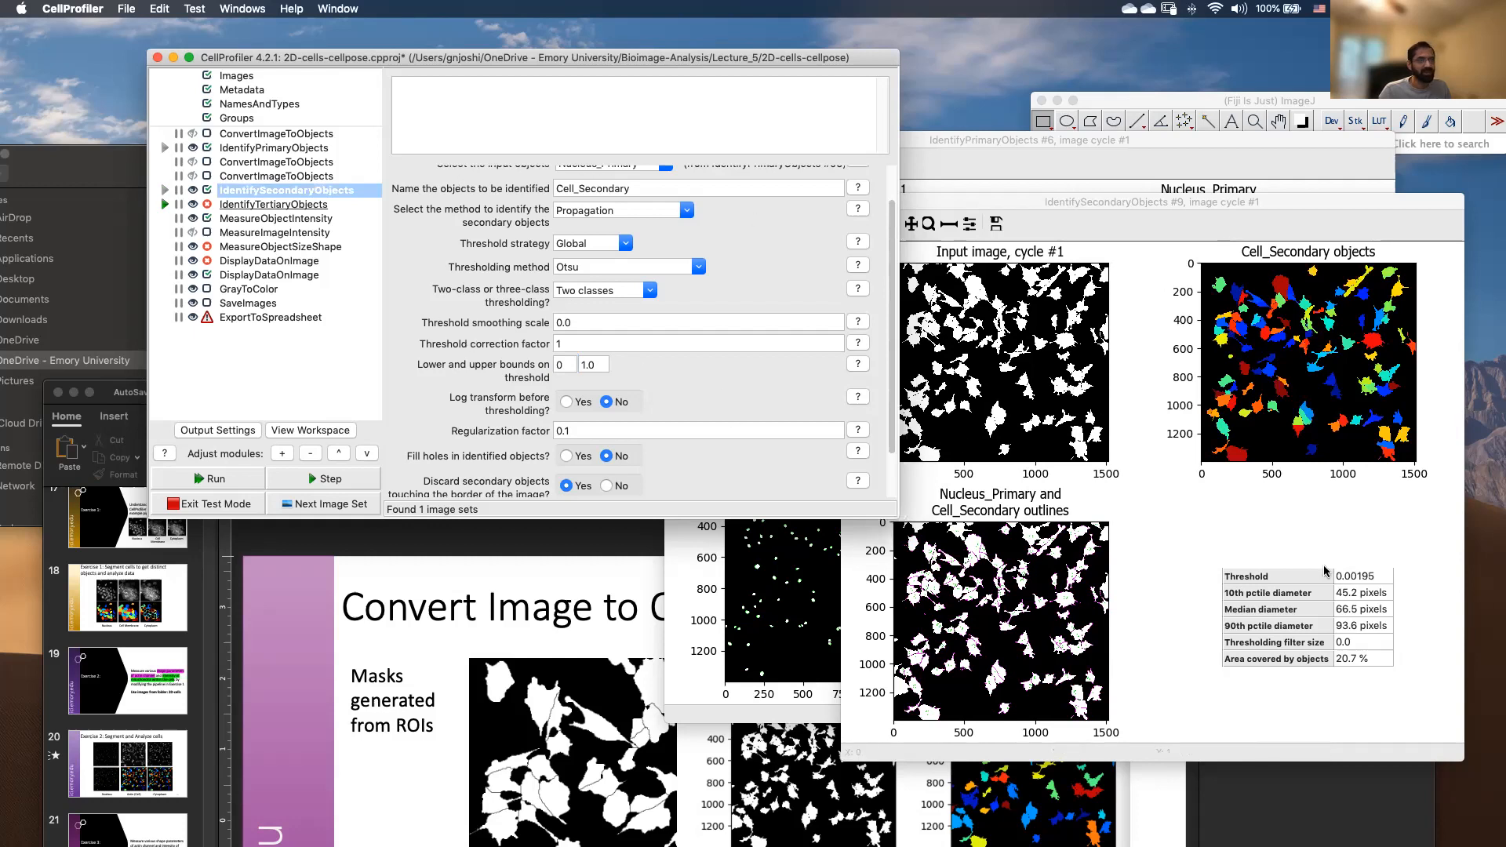
Set the lower threshold bound of IdentifySecondaryObjects back to 1 with the Otsu method and rerun the module.
click(566, 367)
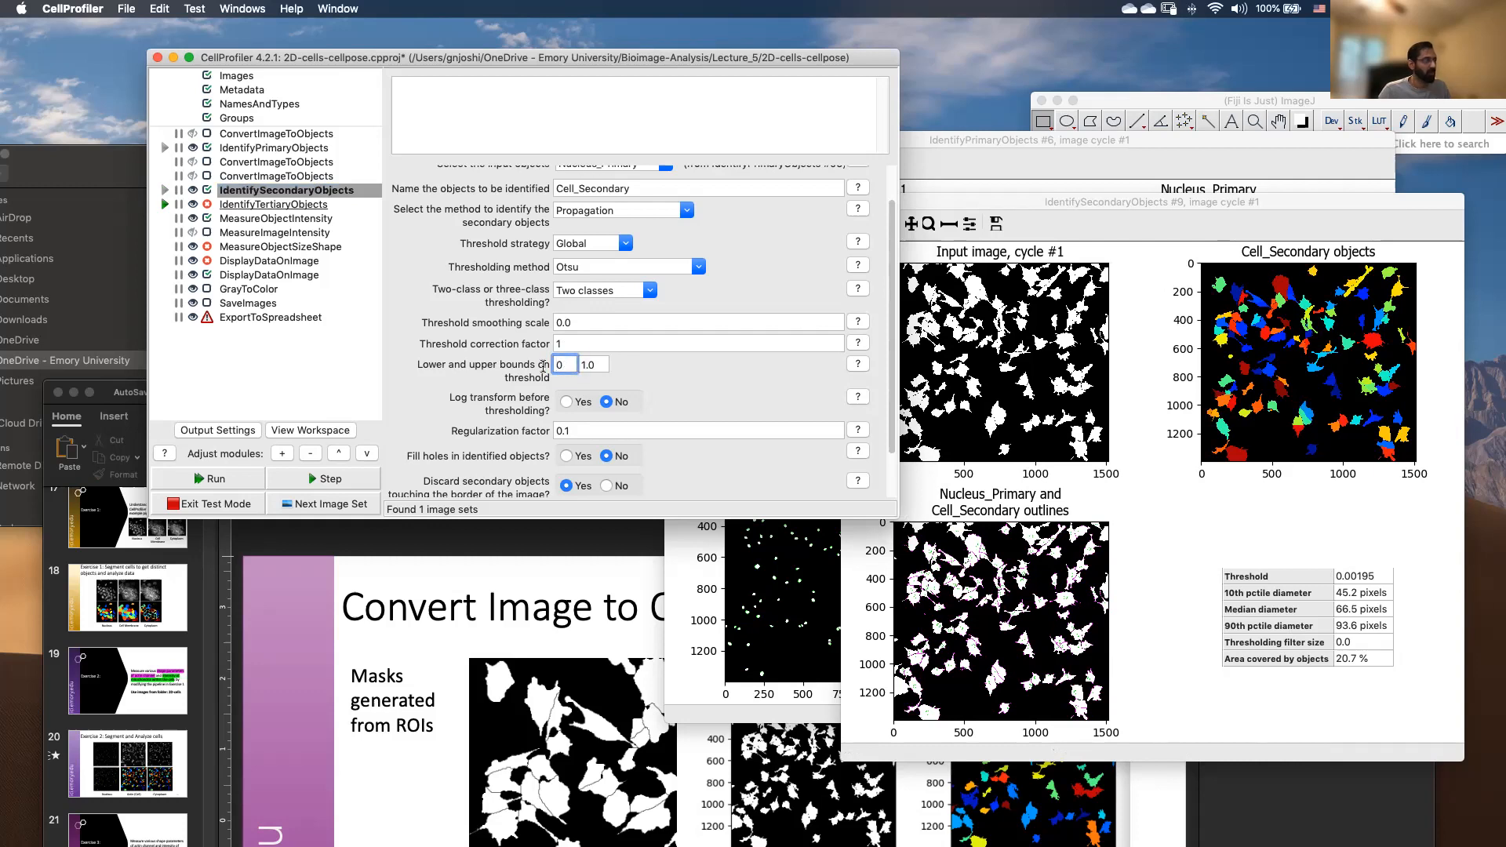
text(1)
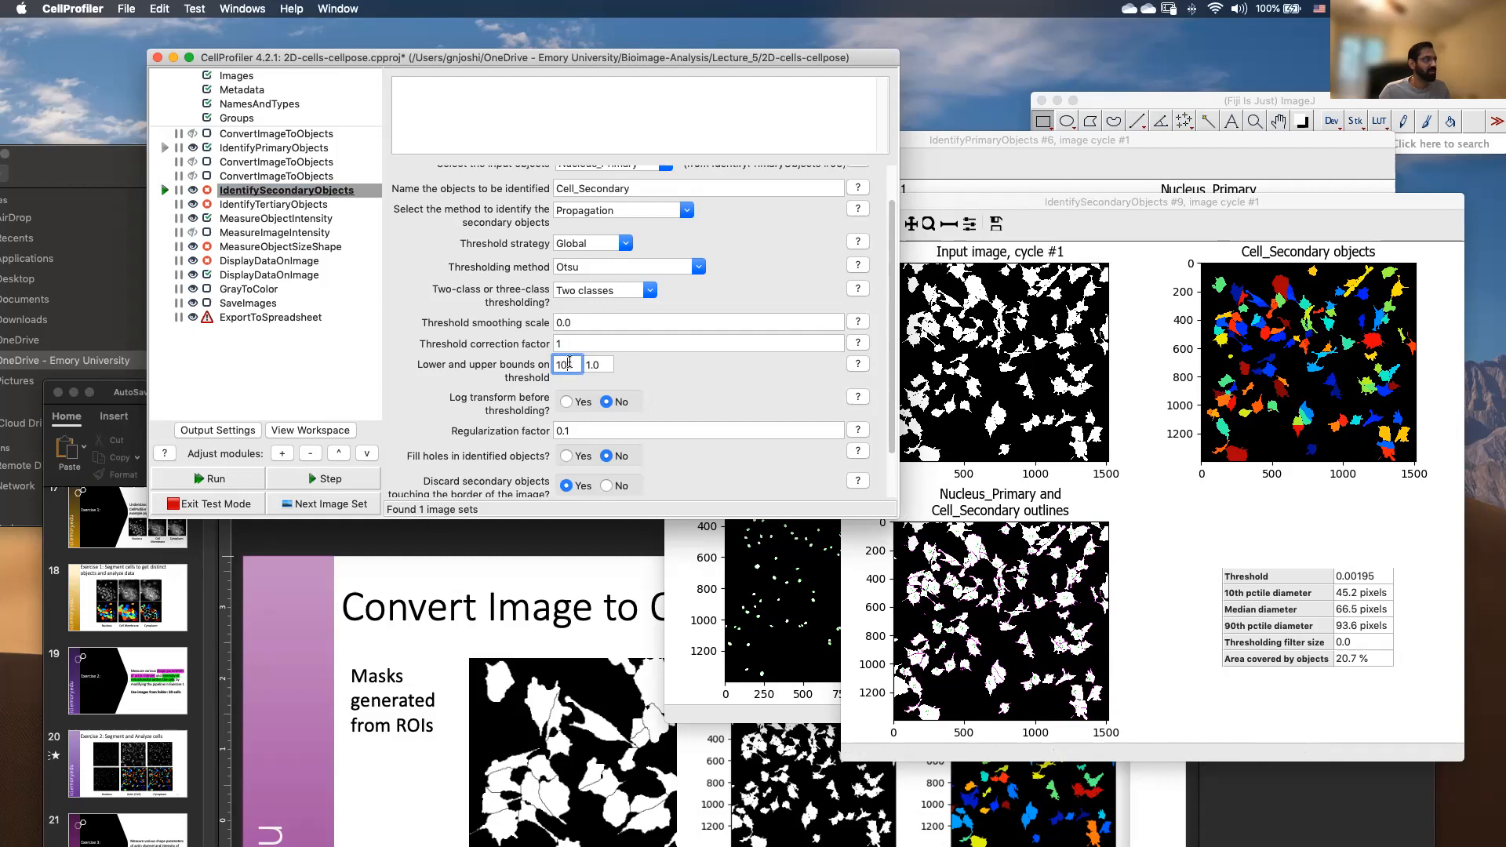
key(BackSpace)
click(162, 190)
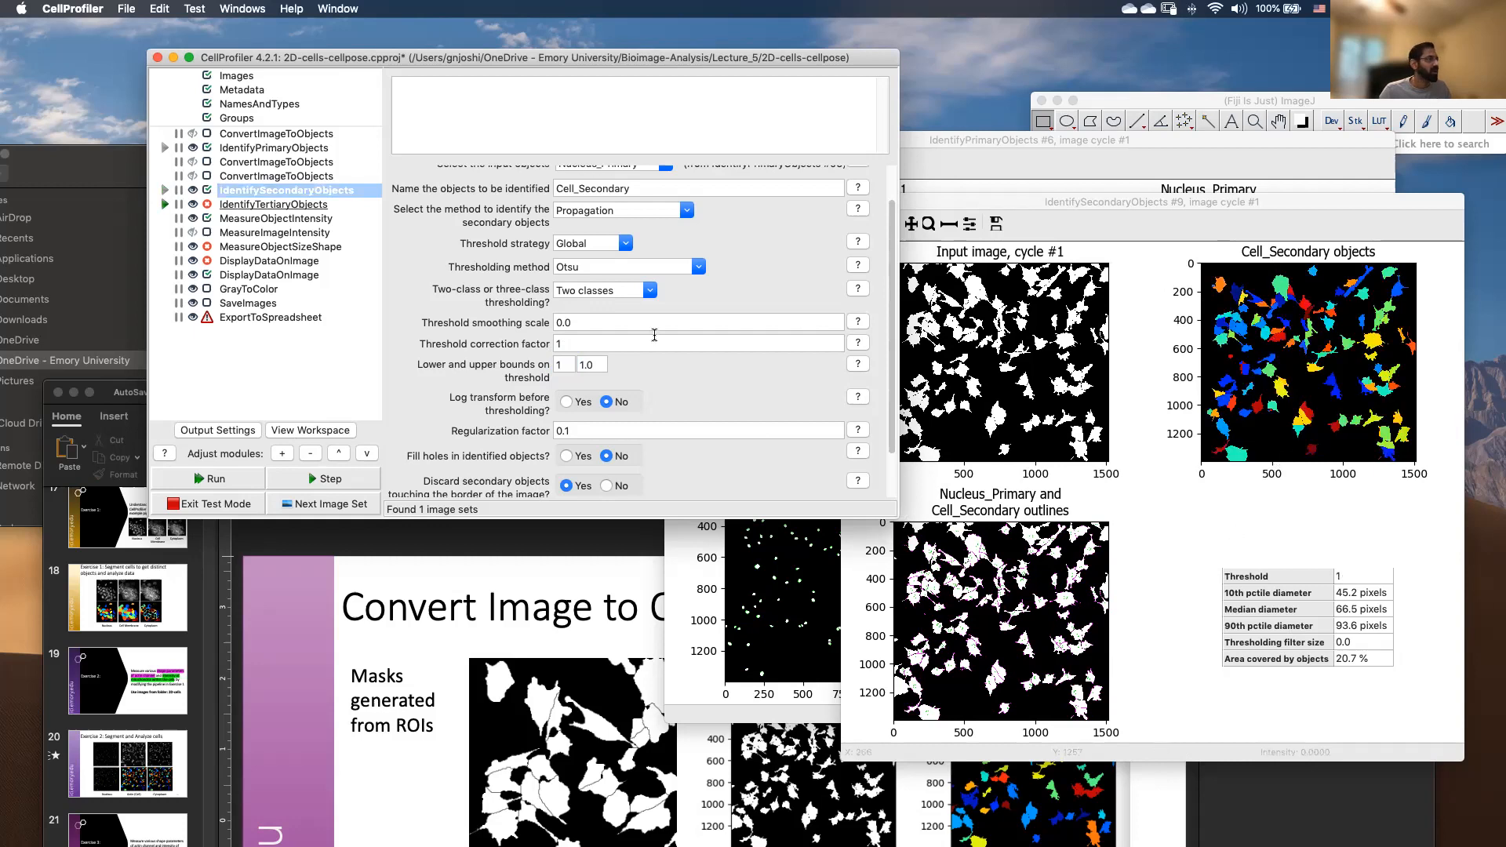
Change the thresholding method of IdentifySecondaryObjects to Minimum Cross-Entropy and rerun the module.
scroll(675, 334, down, 2)
scroll(675, 334, up, 4)
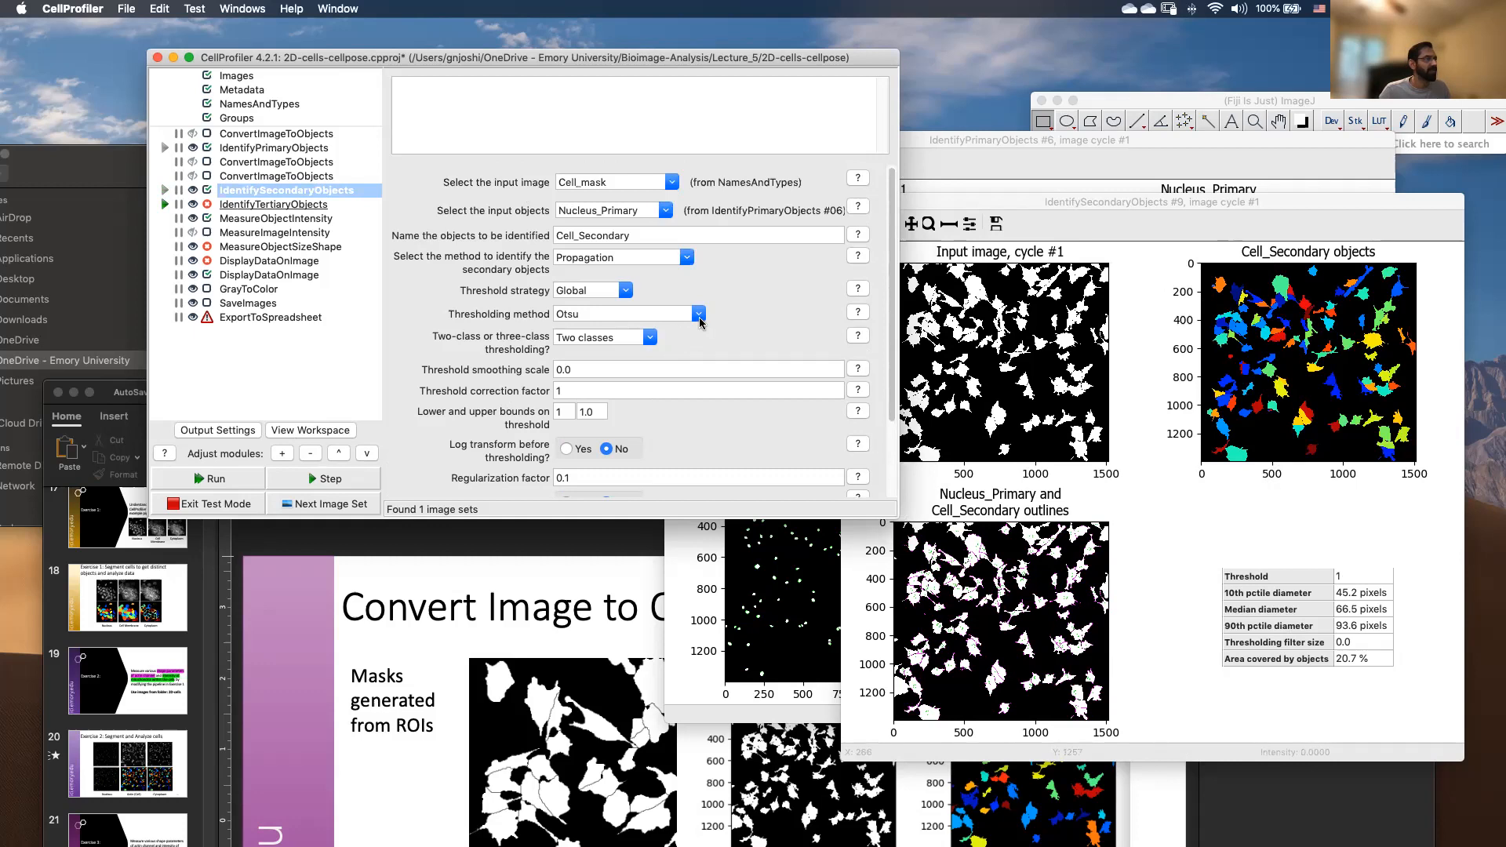
click(698, 314)
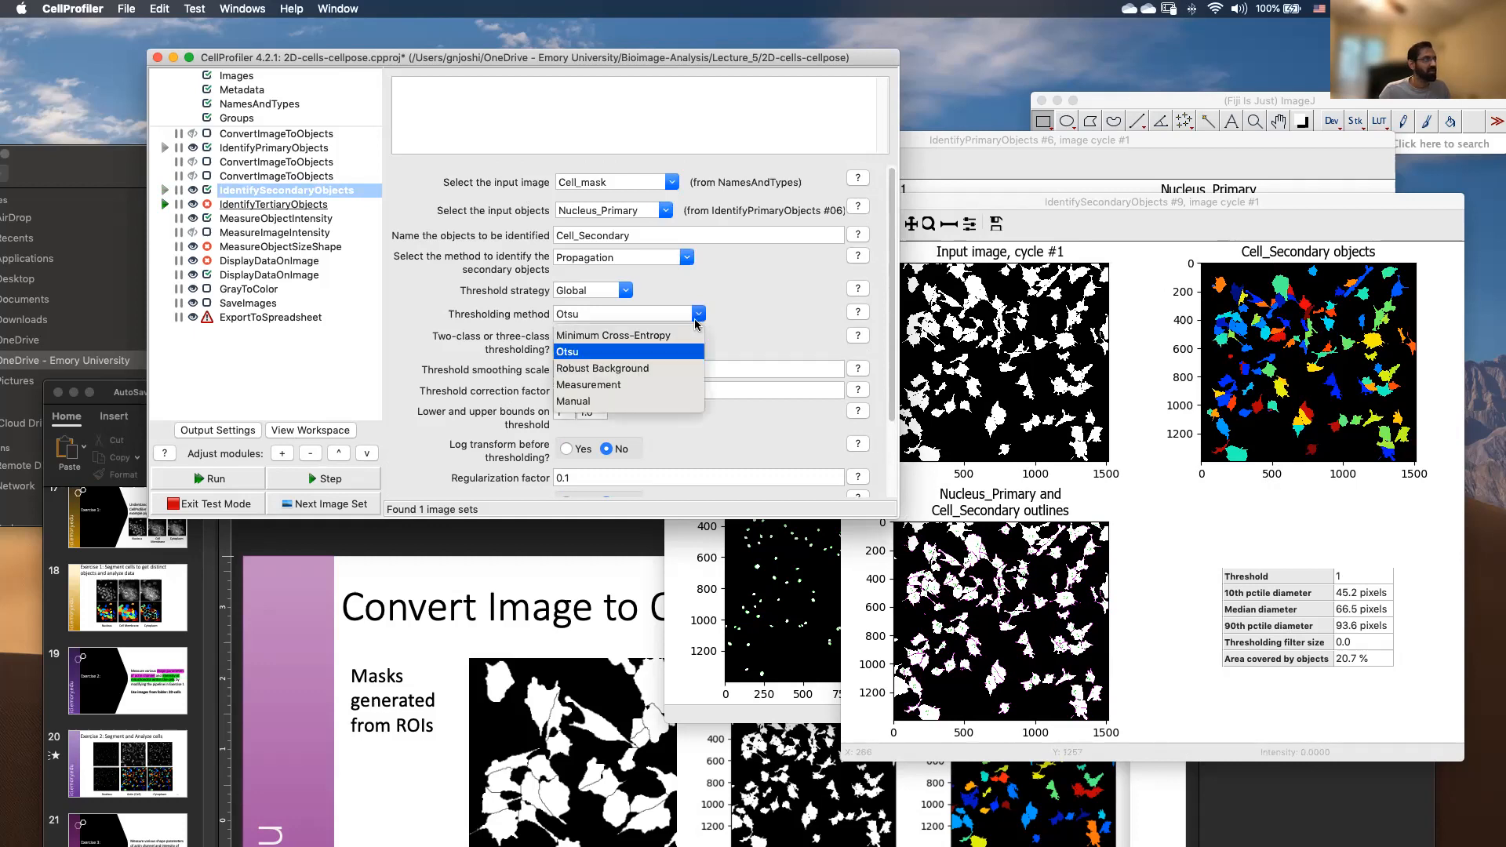
click(663, 337)
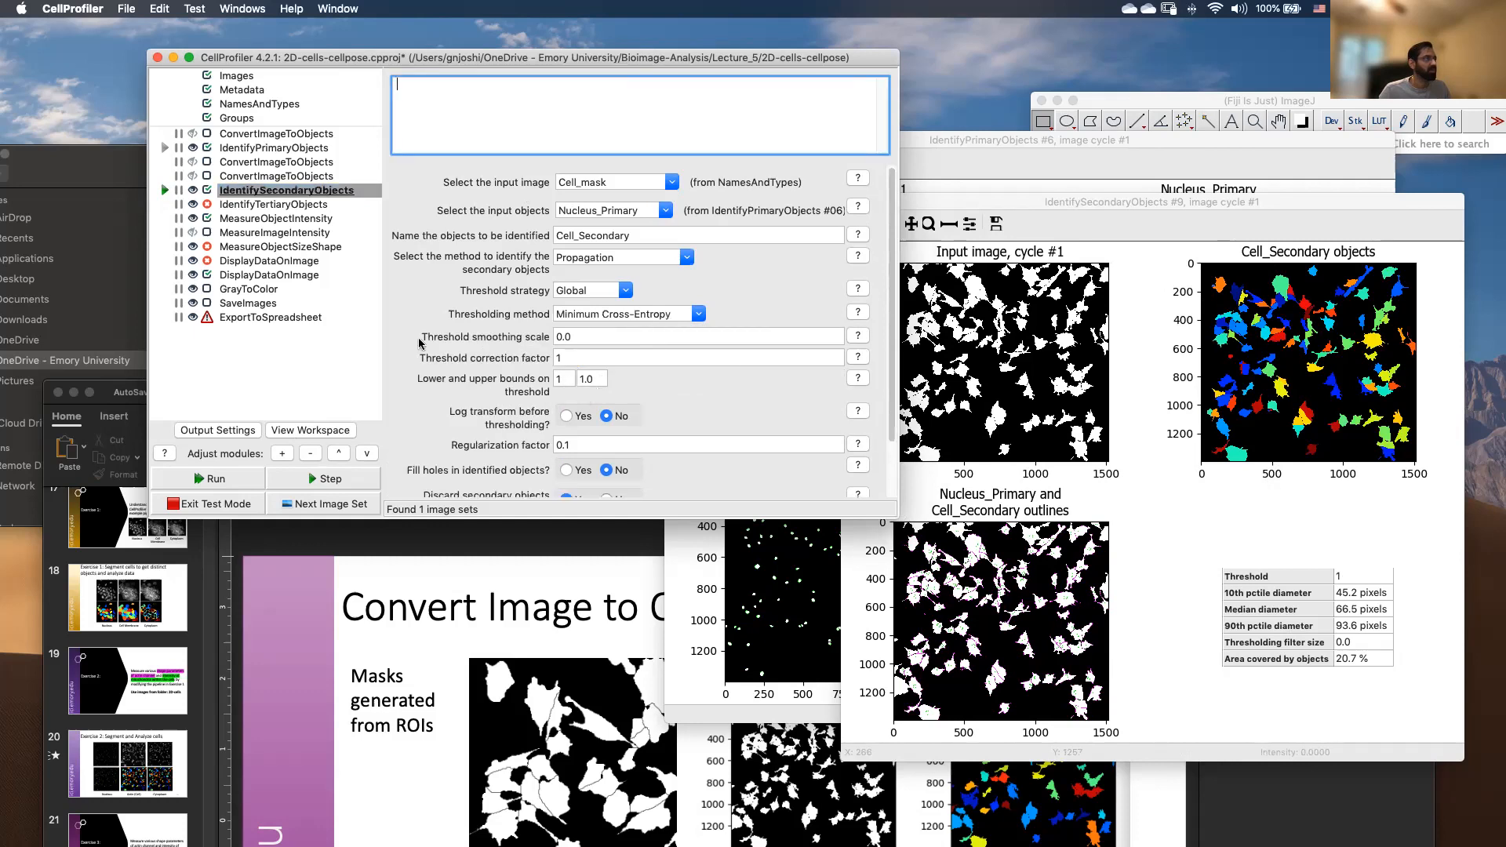
click(314, 477)
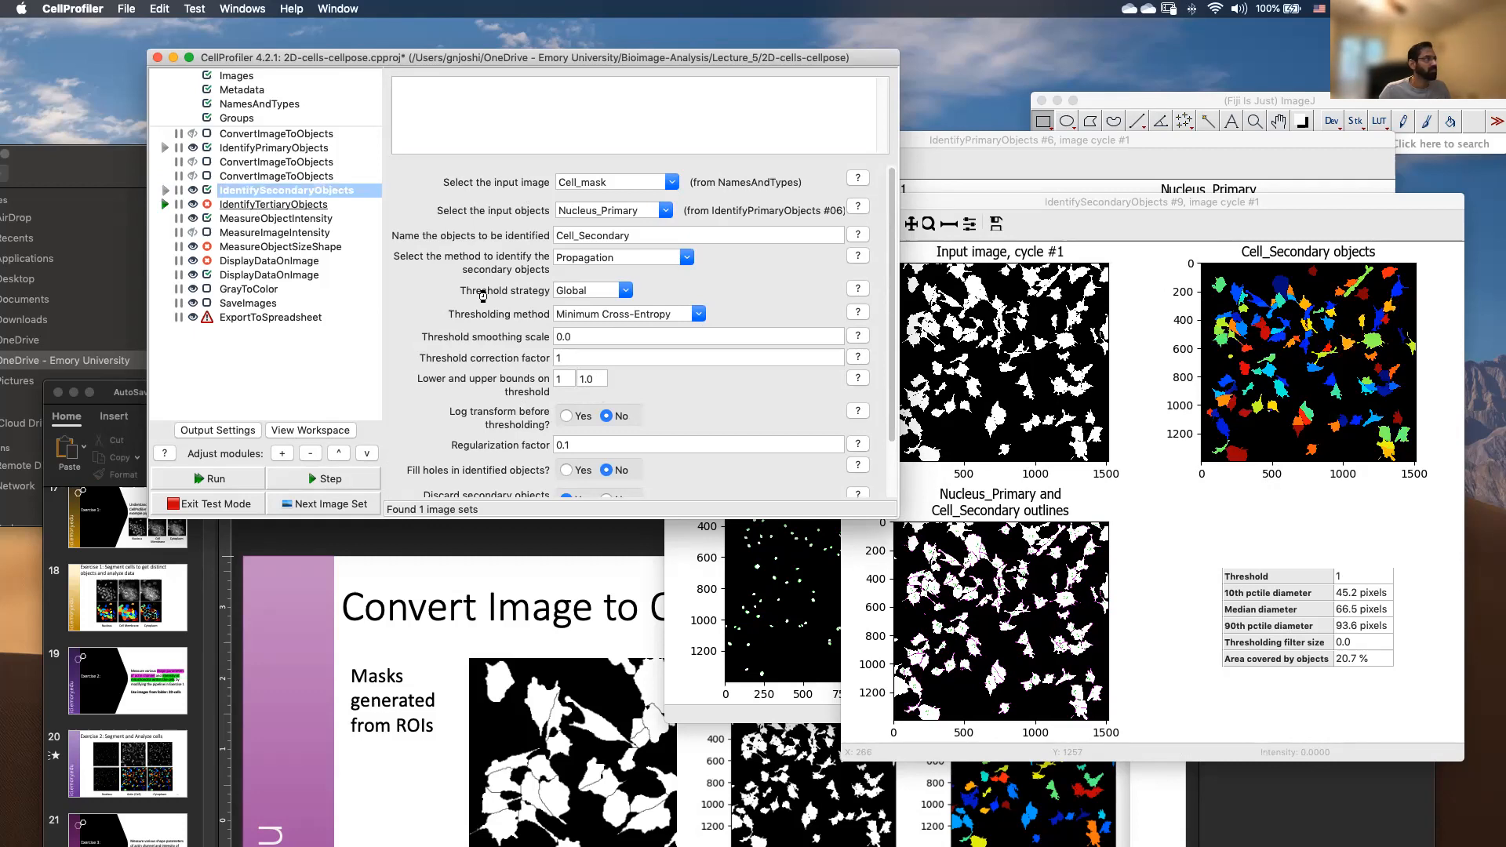
Try a lower threshold bound of 0 with Minimum Cross-Entropy in IdentifySecondaryObjects and rerun the module.
click(563, 379)
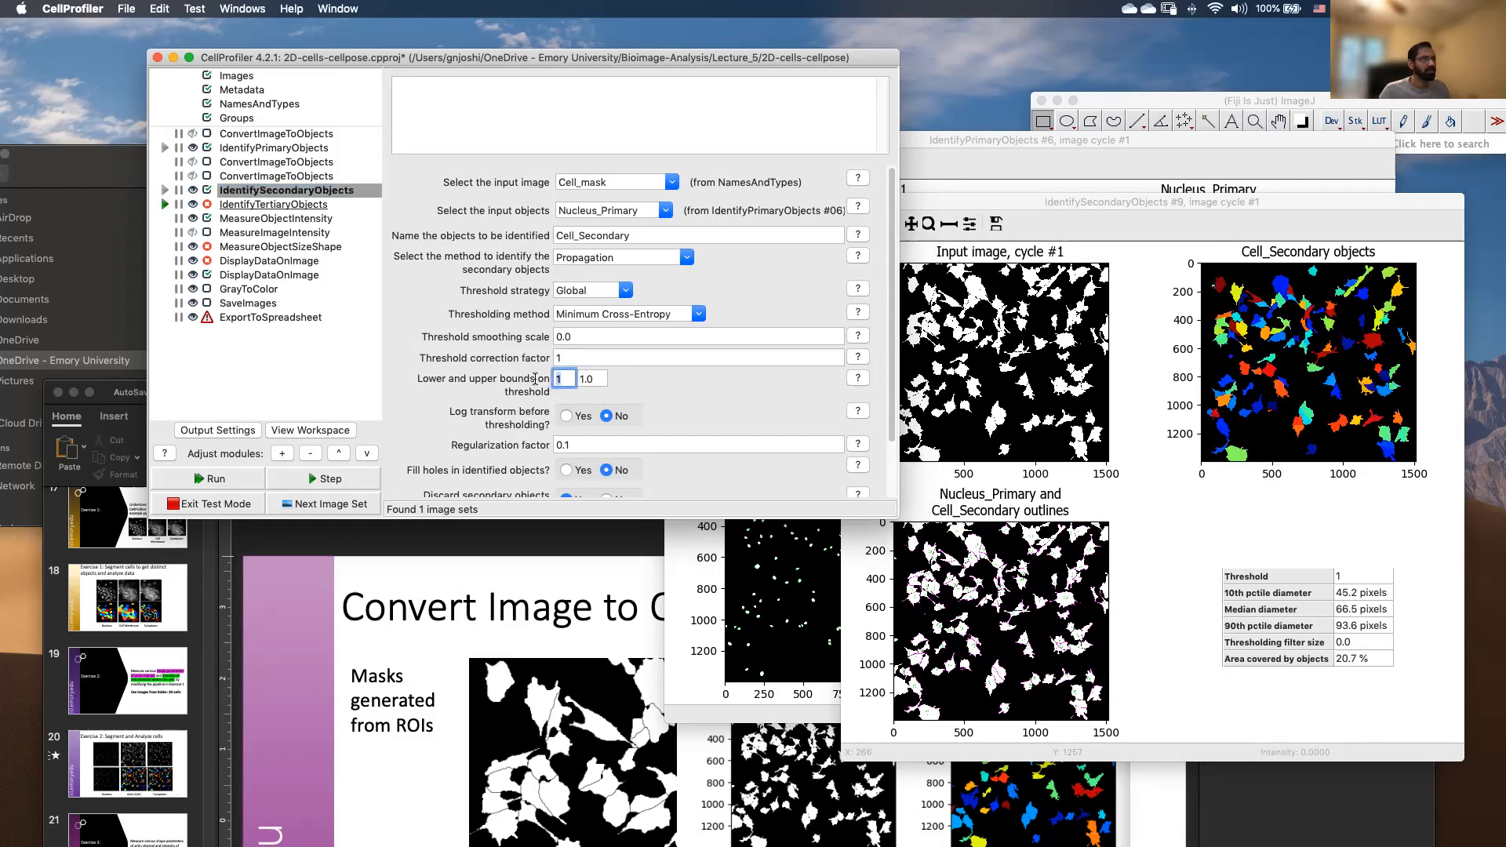
key(BackSpace)
text(0)
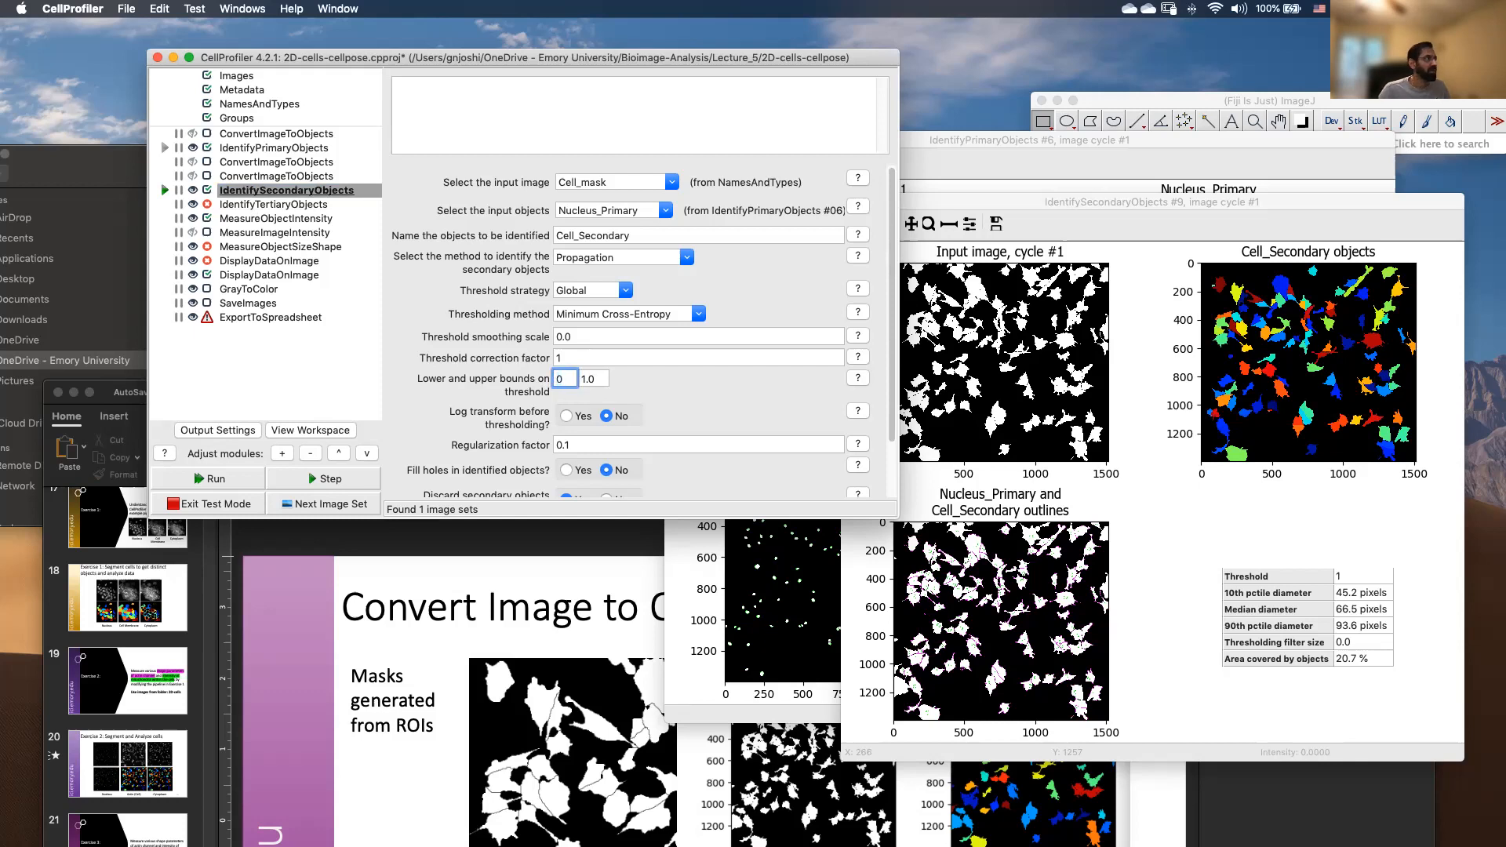
click(167, 190)
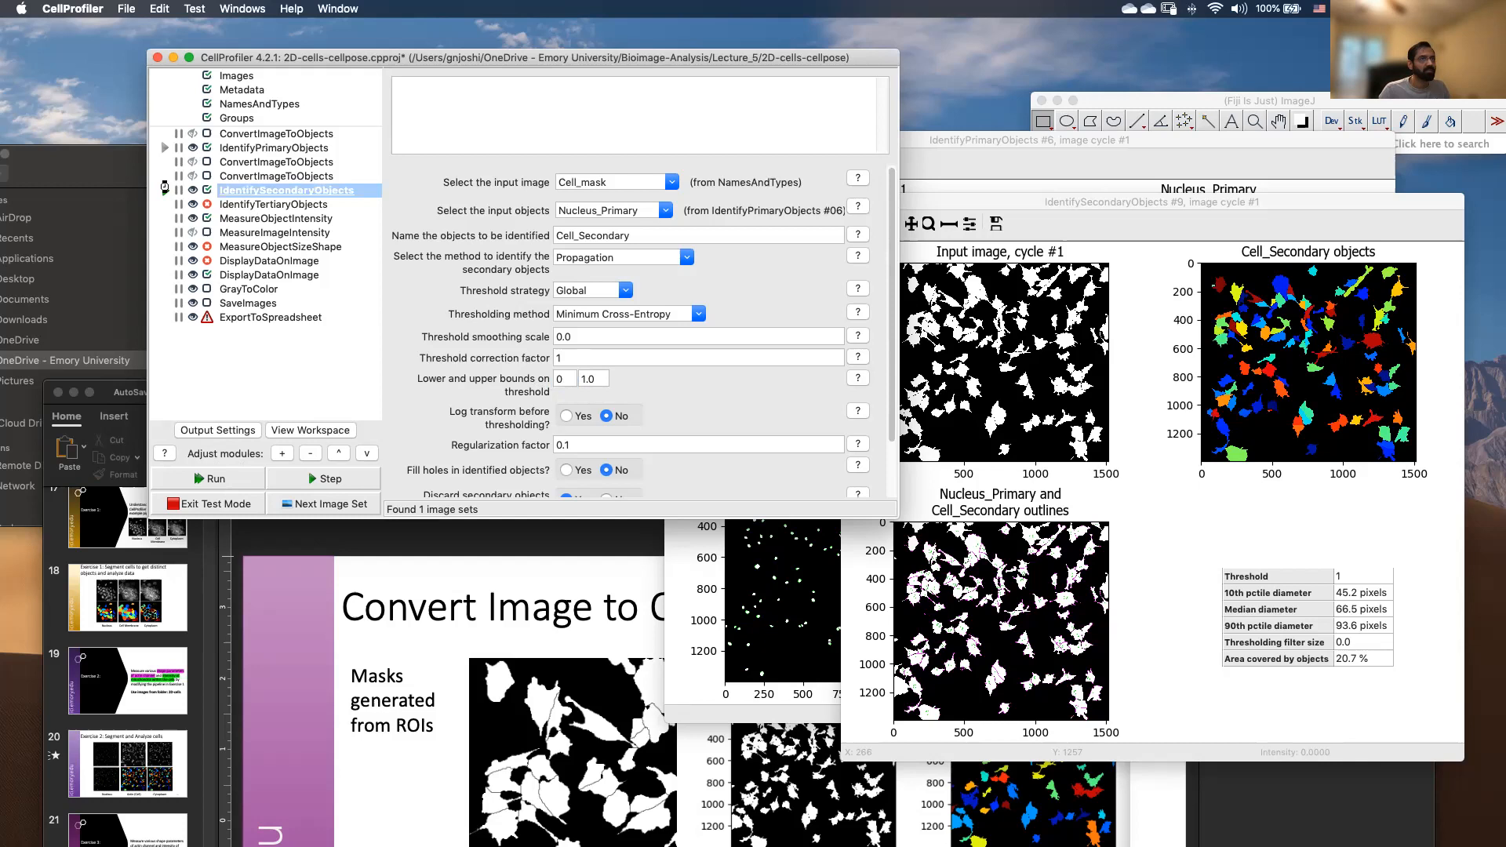
click(165, 188)
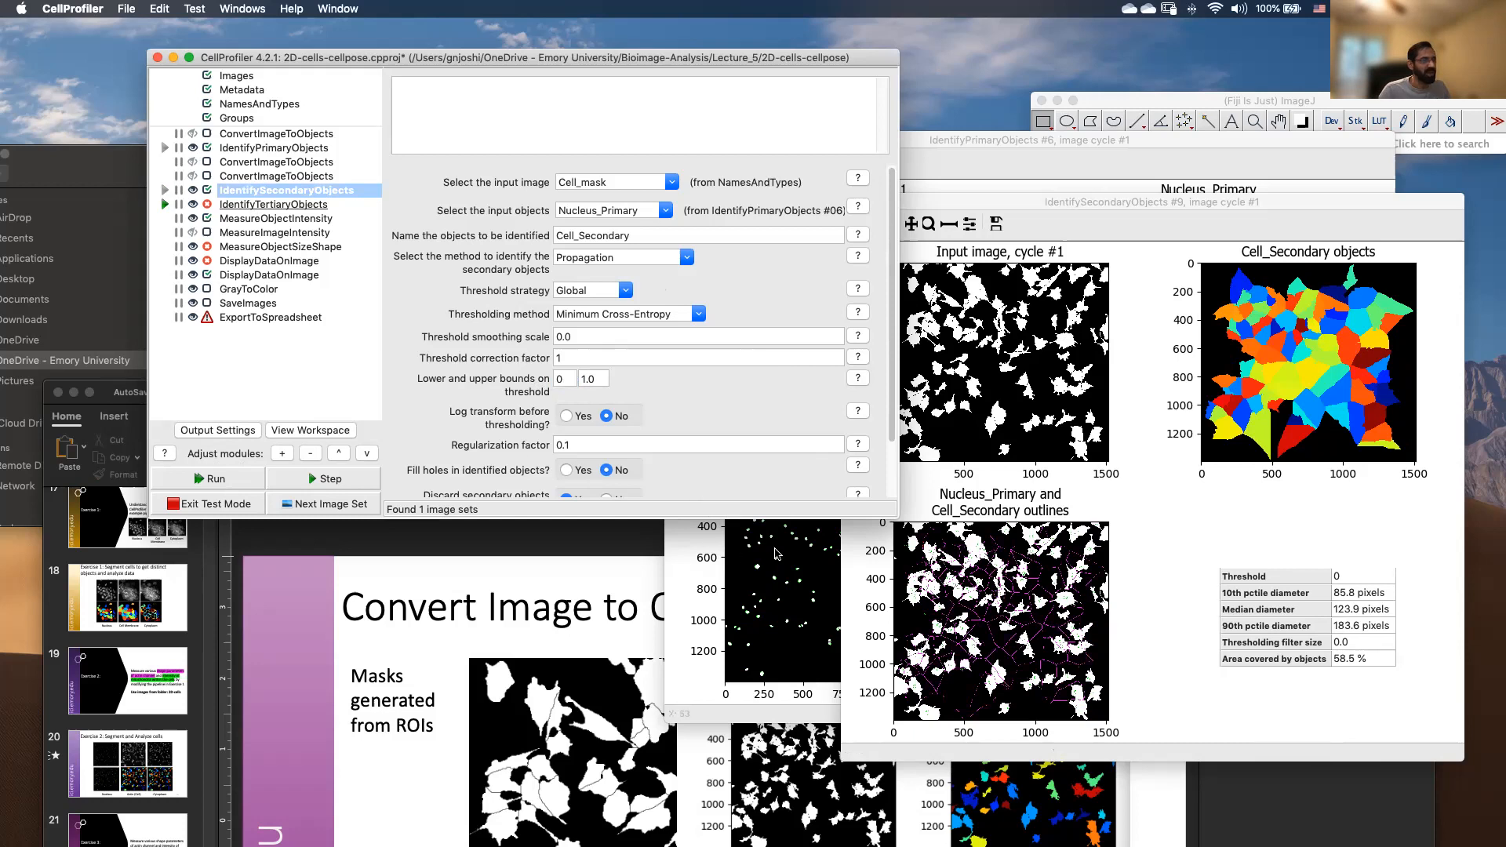
Set the lower threshold bound of IdentifySecondaryObjects to 1 with Minimum Cross-Entropy and rerun the module.
click(567, 382)
key(BackSpace)
key(BackSpace)
key(BackSpace)
text(1)
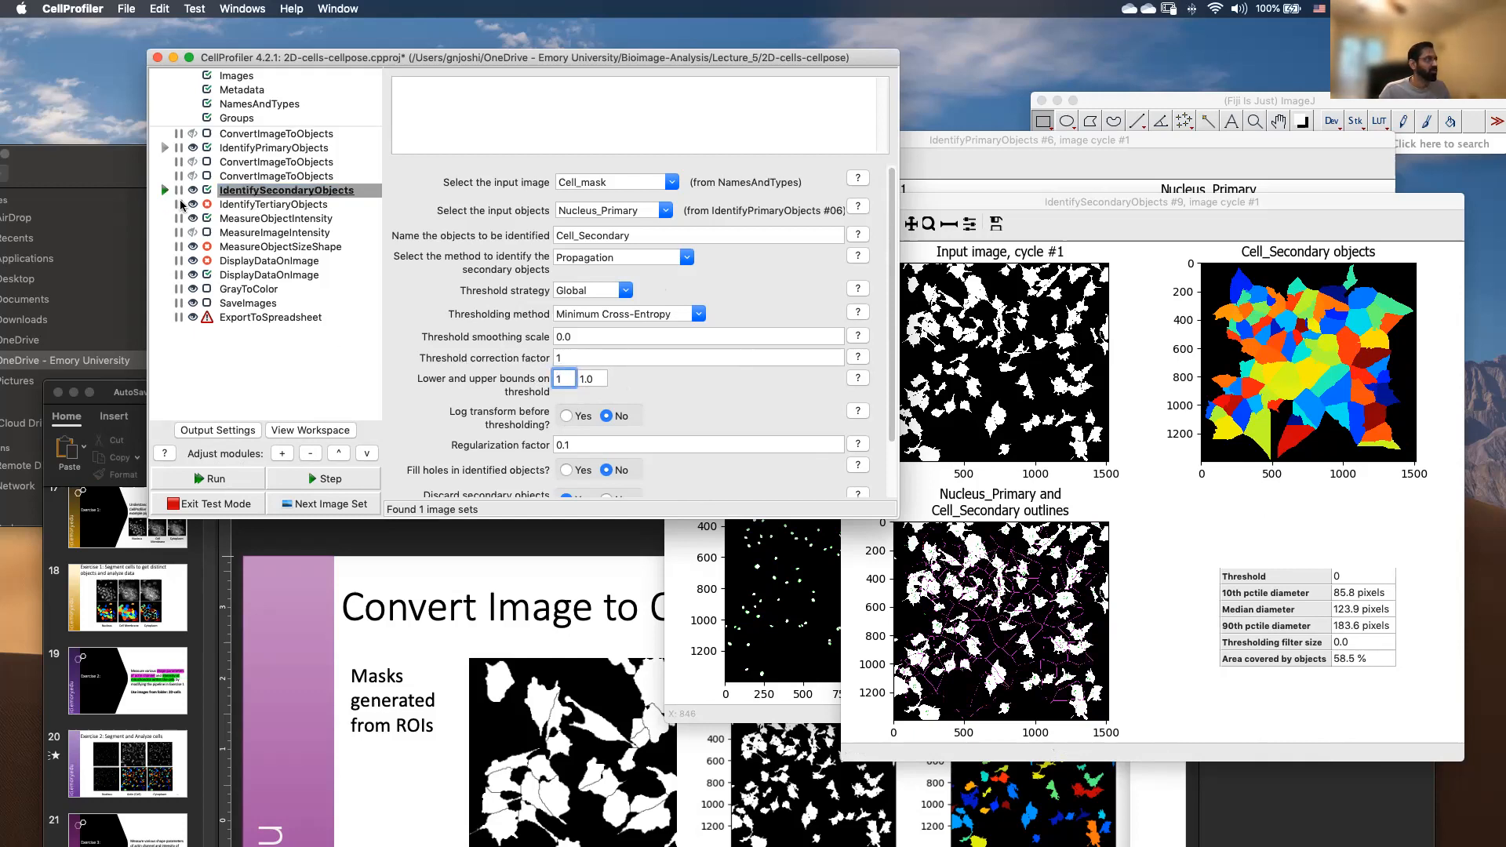
click(162, 189)
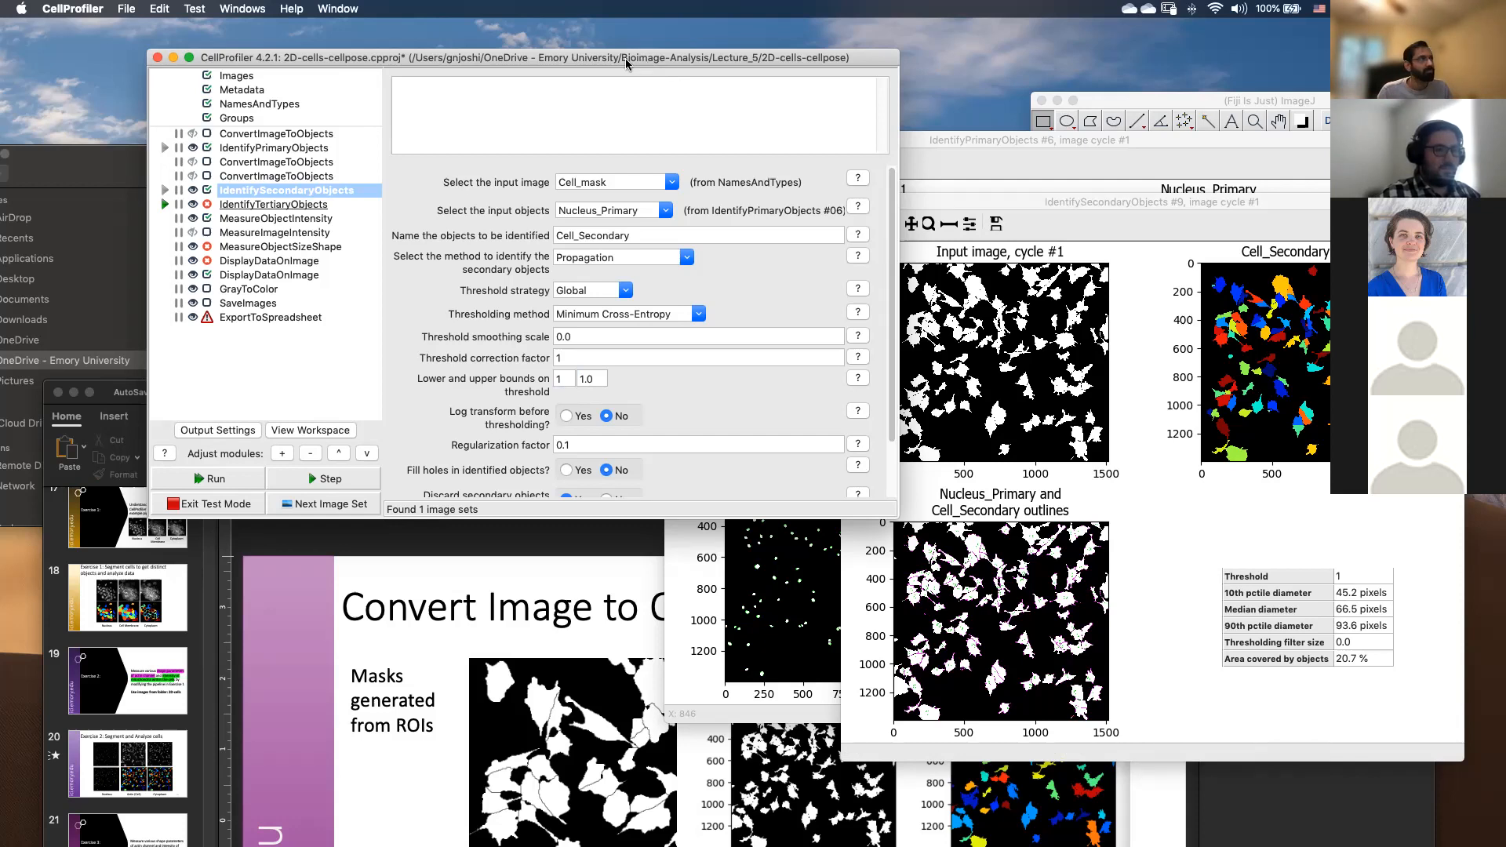
Move the pipeline window aside and bring the IdentifySecondaryObjects result window to the front to view the Cell_Secondary objects.
drag(640, 61, 761, 69)
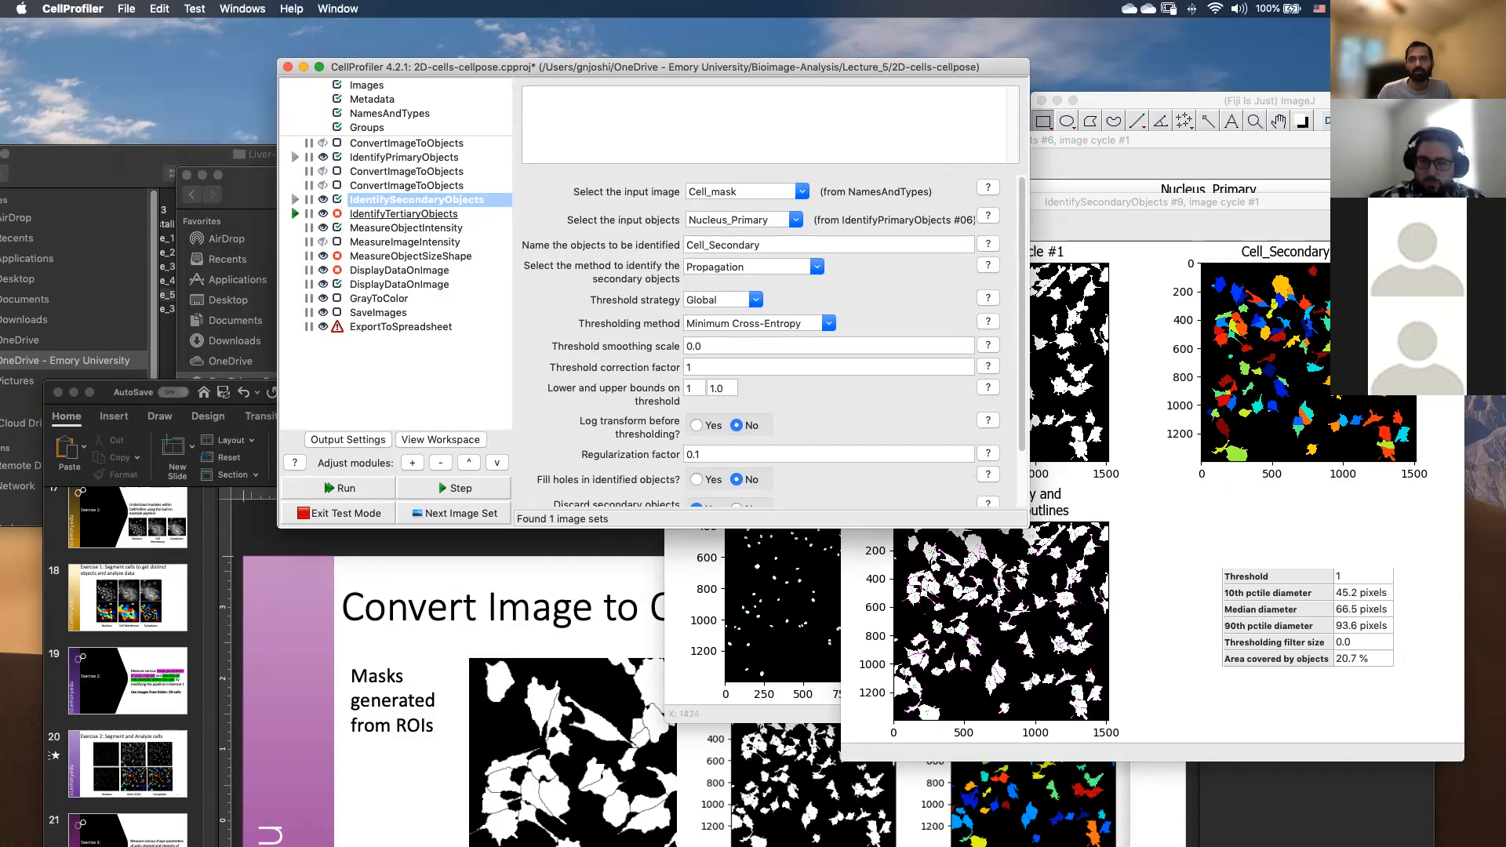
click(880, 185)
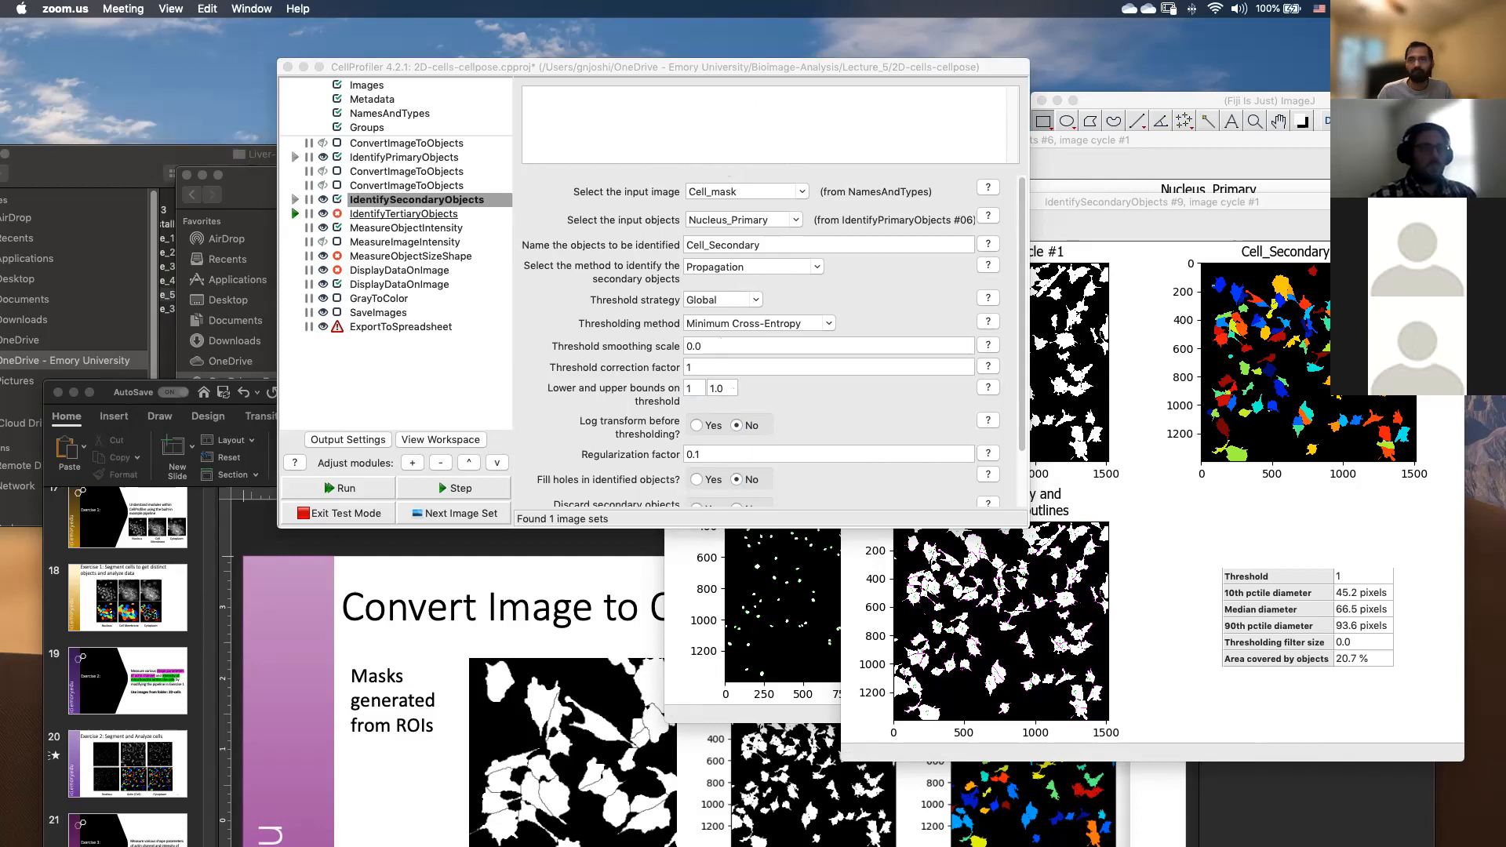
key(ctrl+Up)
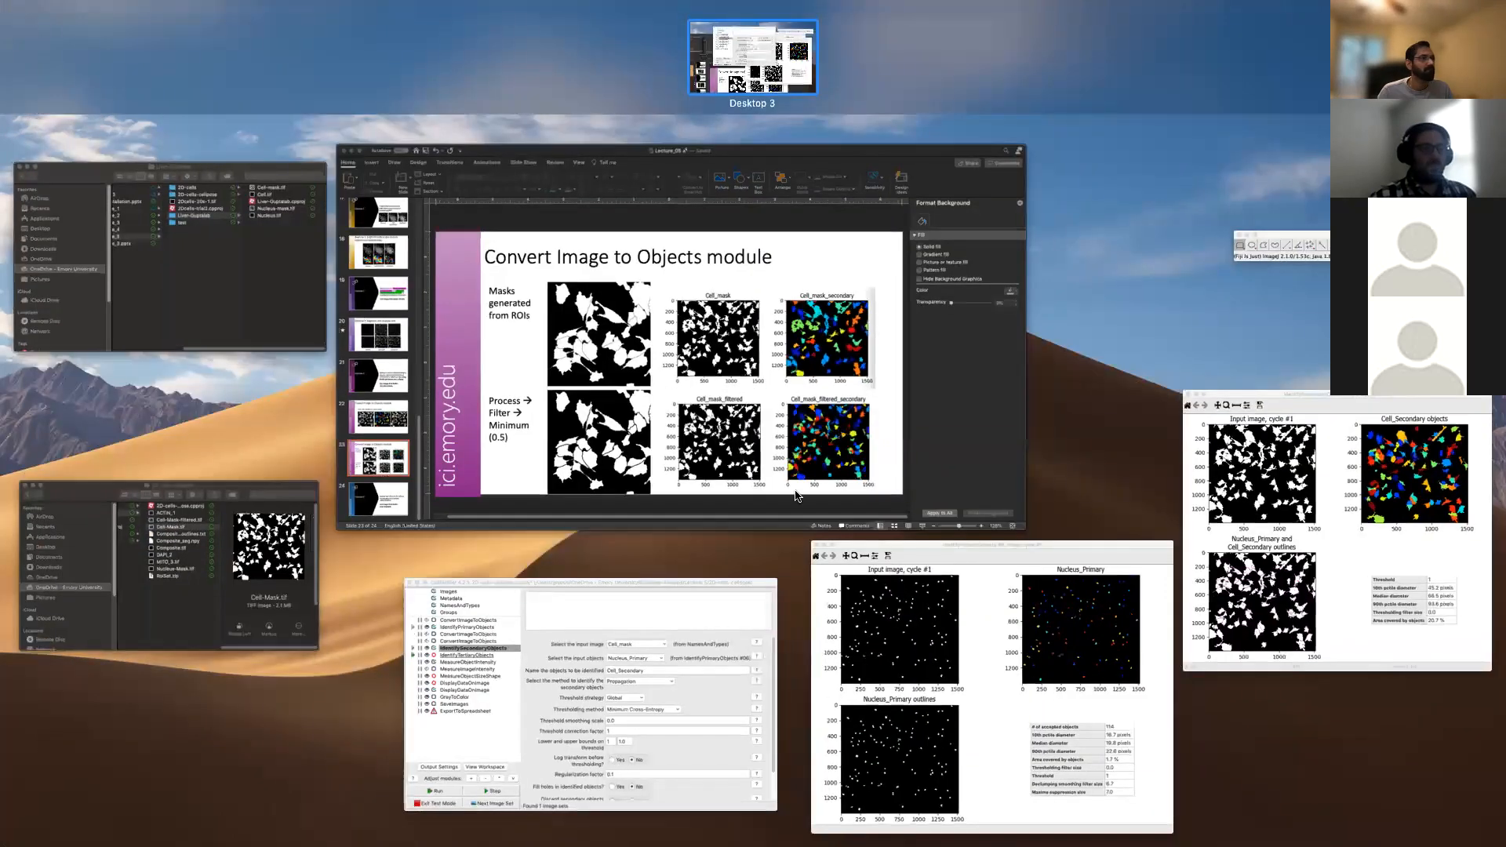
click(1457, 610)
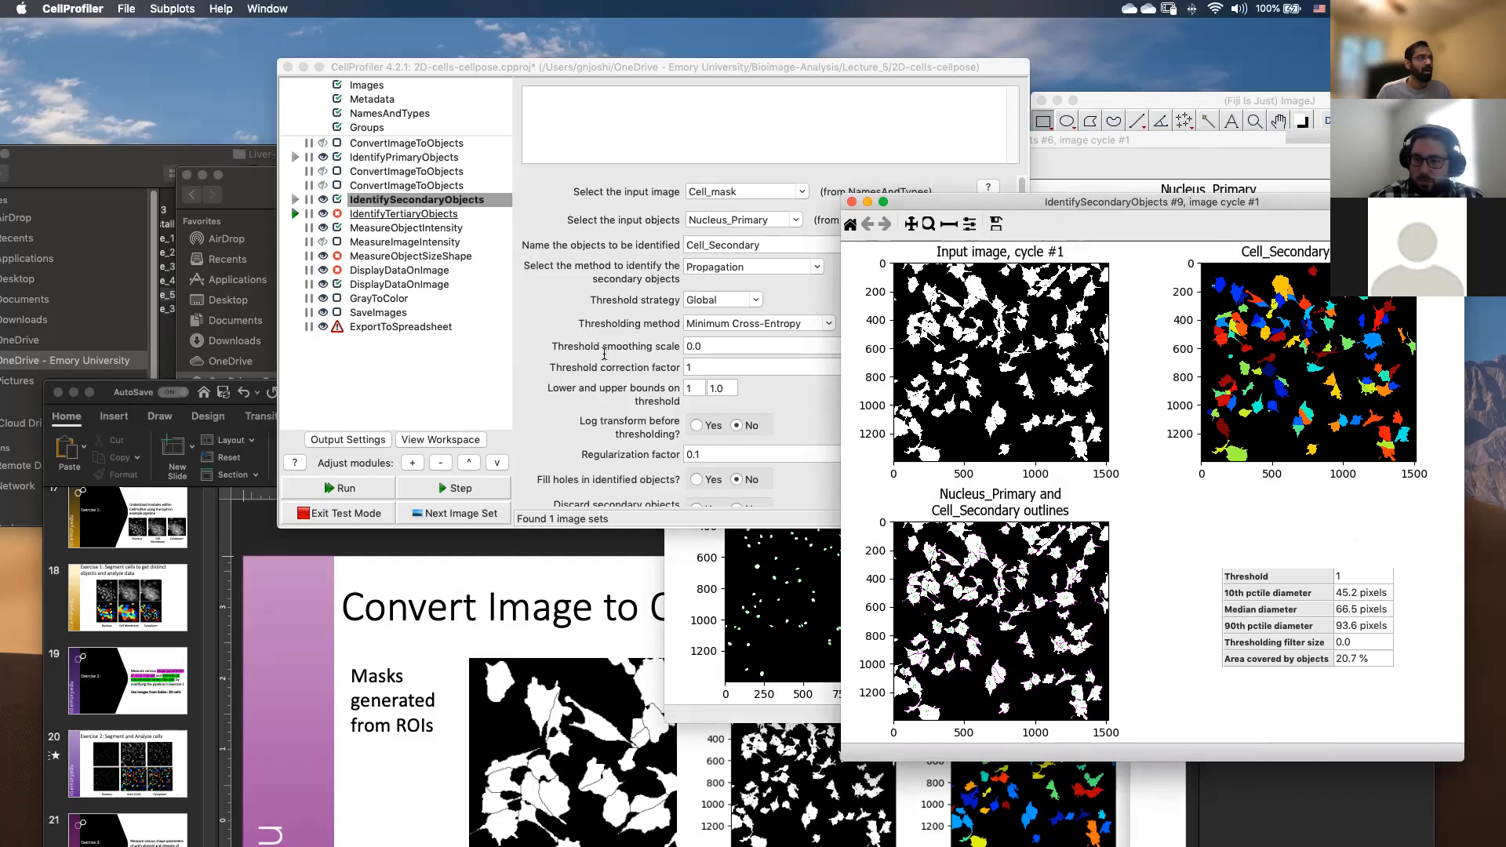
click(797, 463)
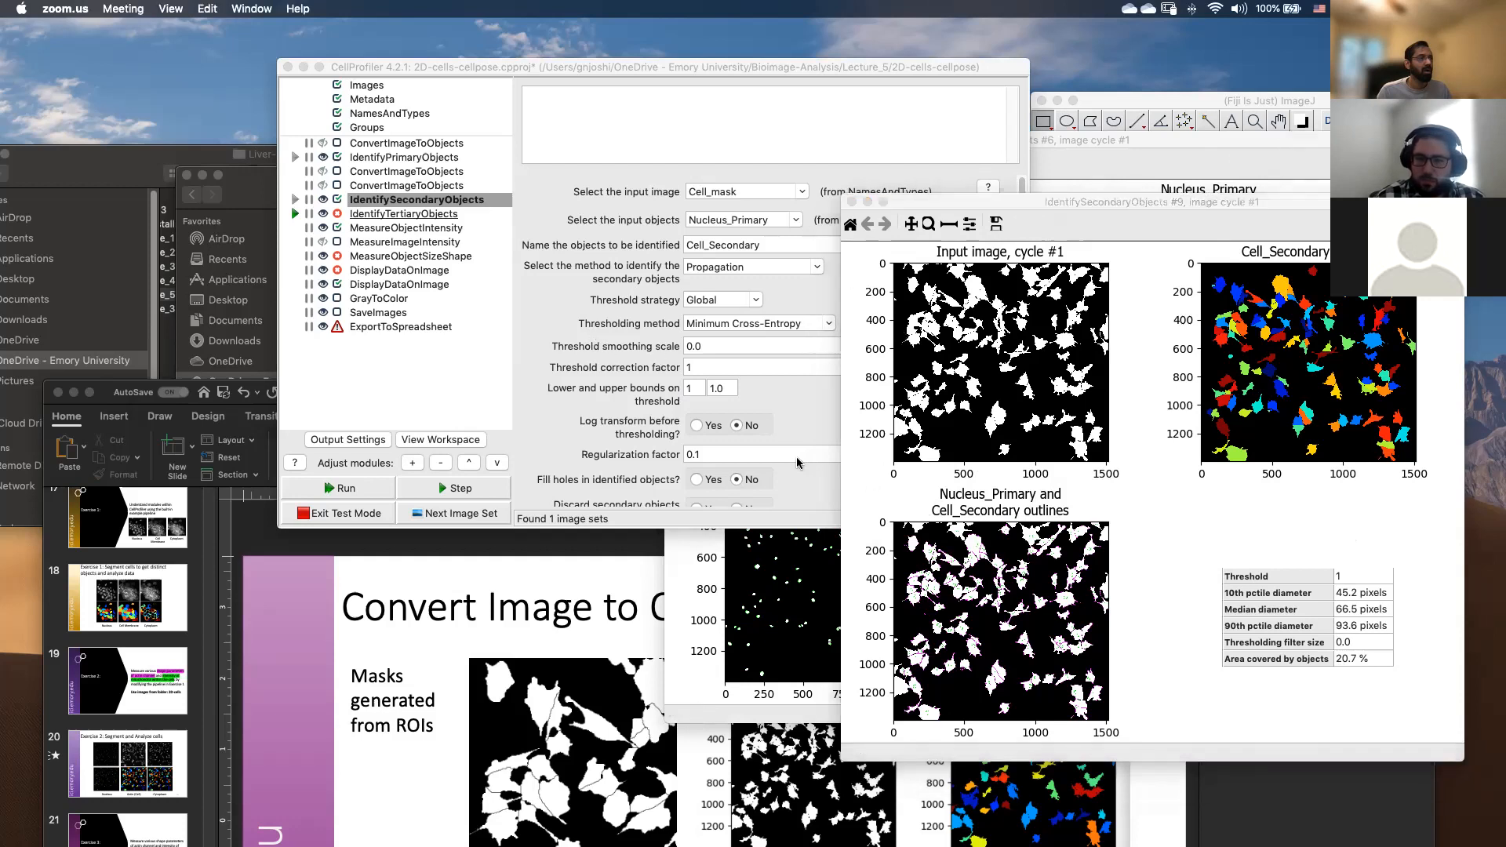